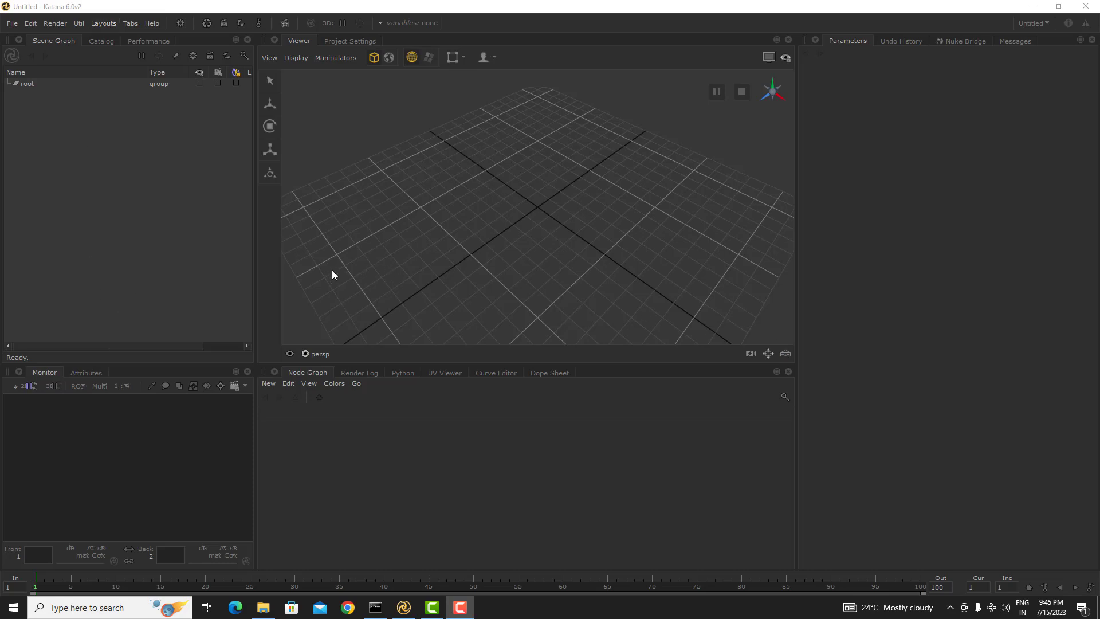
- Widen the pane holding the Scene Graph, and move the Scene Graph tab in beside the Viewer tab
{"action": "left_click_drag", "start_coordinate": [255, 280], "coordinate": [301, 279]}
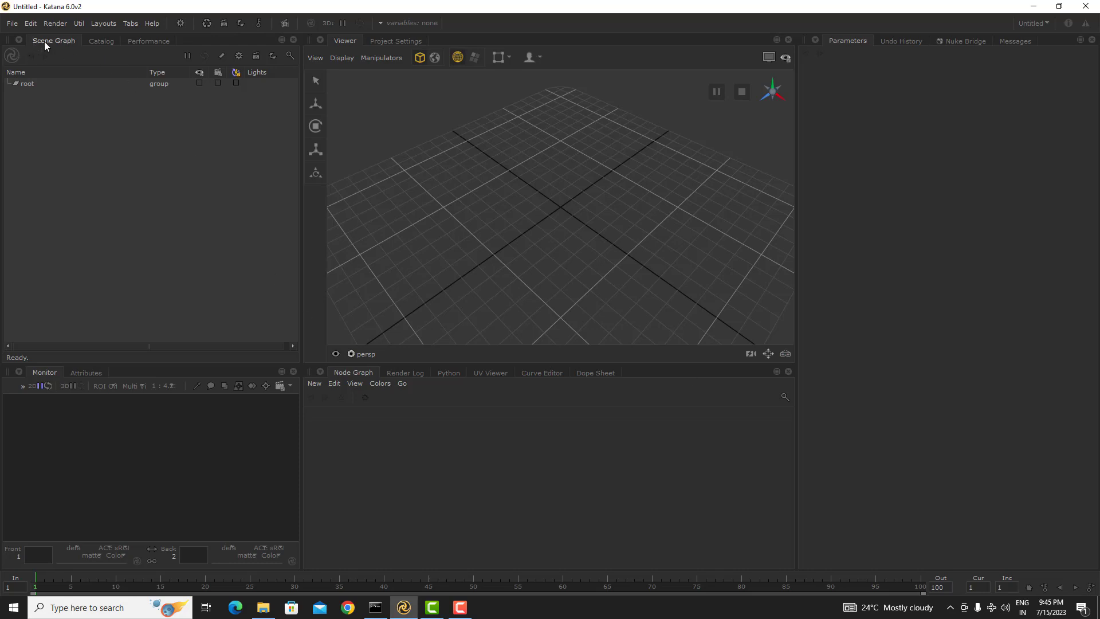
{"action": "left_click_drag", "start_coordinate": [46, 41], "coordinate": [379, 43]}
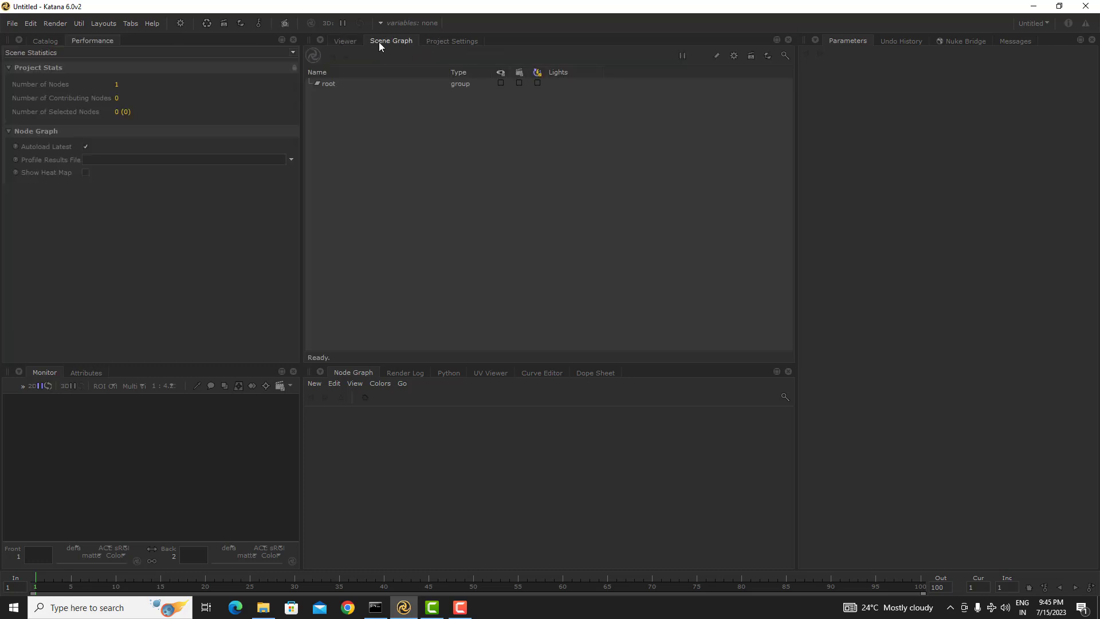
- Move the Scene Graph tab to the Left Dock
{"action": "right_click", "coordinate": [391, 40]}
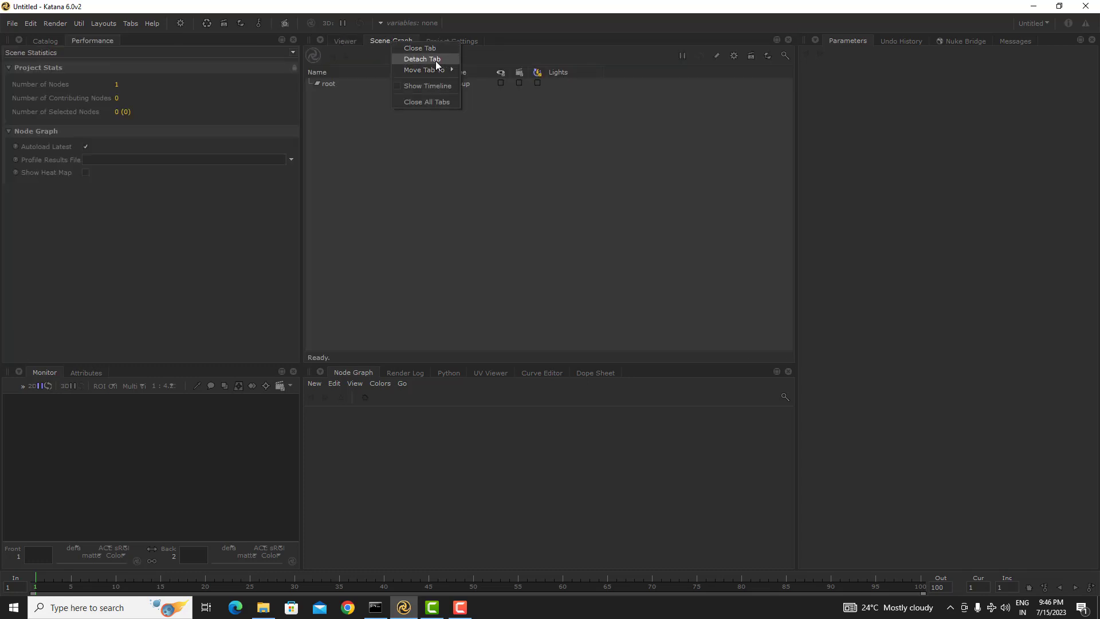
{"action": "mouse_move", "coordinate": [430, 69]}
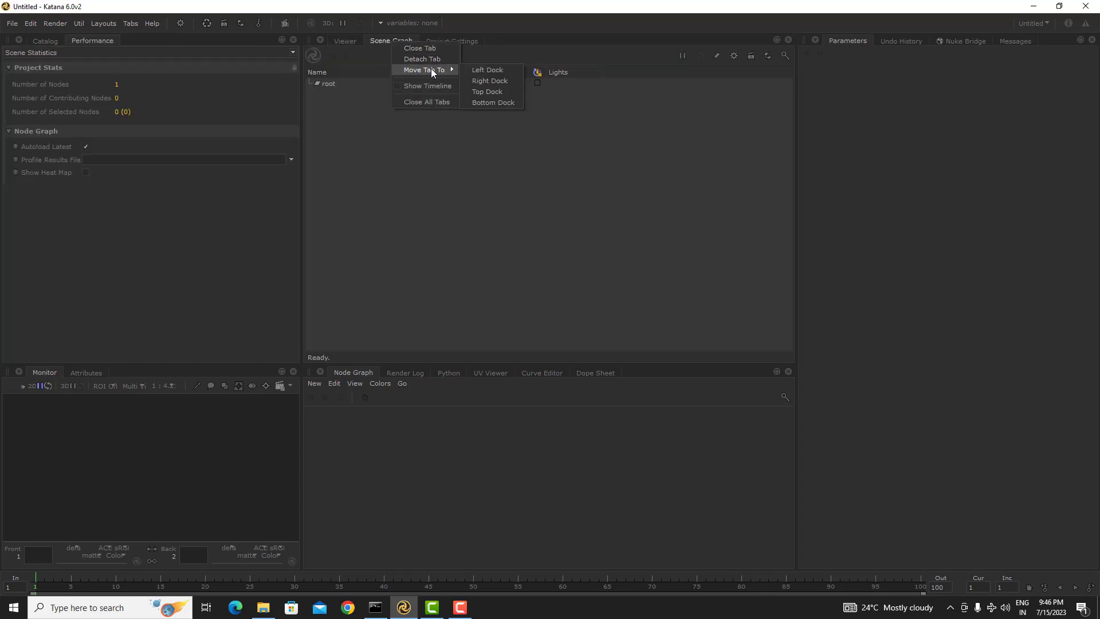
{"action": "left_click", "coordinate": [487, 70]}
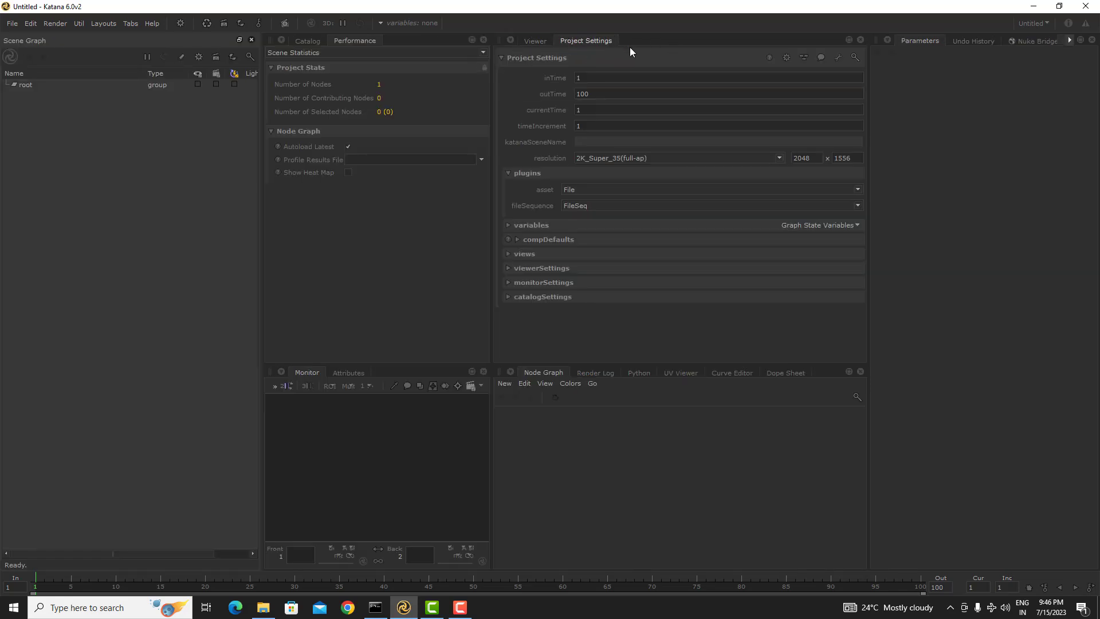
- Detach the Project Settings tab into a floating window and close that window
{"action": "right_click", "coordinate": [595, 48]}
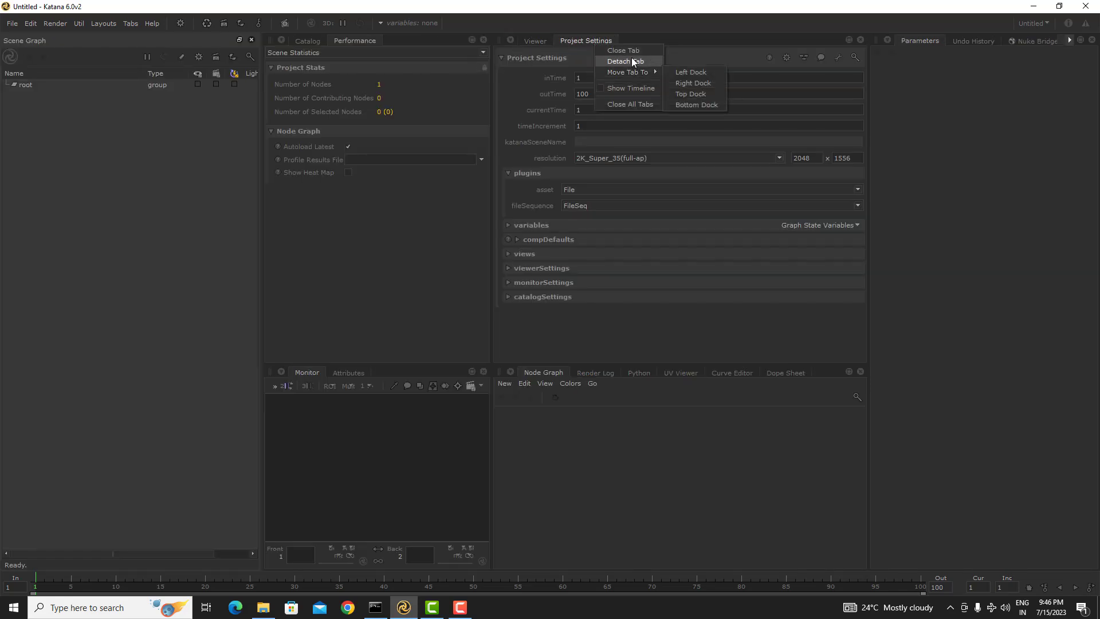
{"action": "left_click", "coordinate": [631, 58]}
{"action": "left_click_drag", "start_coordinate": [640, 50], "coordinate": [544, 91]}
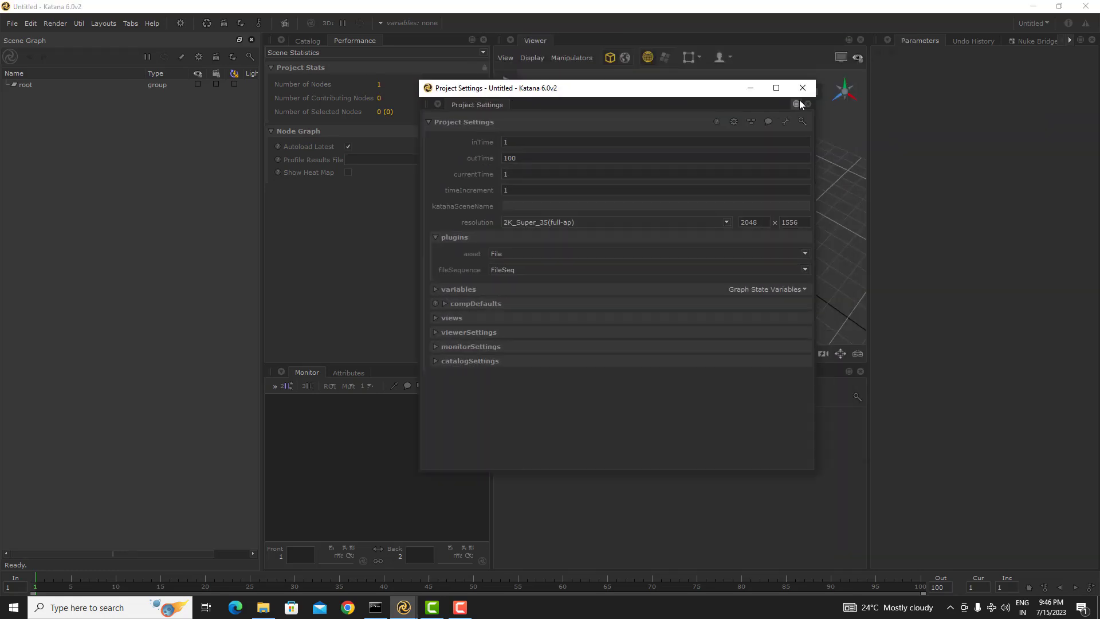
{"action": "left_click", "coordinate": [802, 88]}
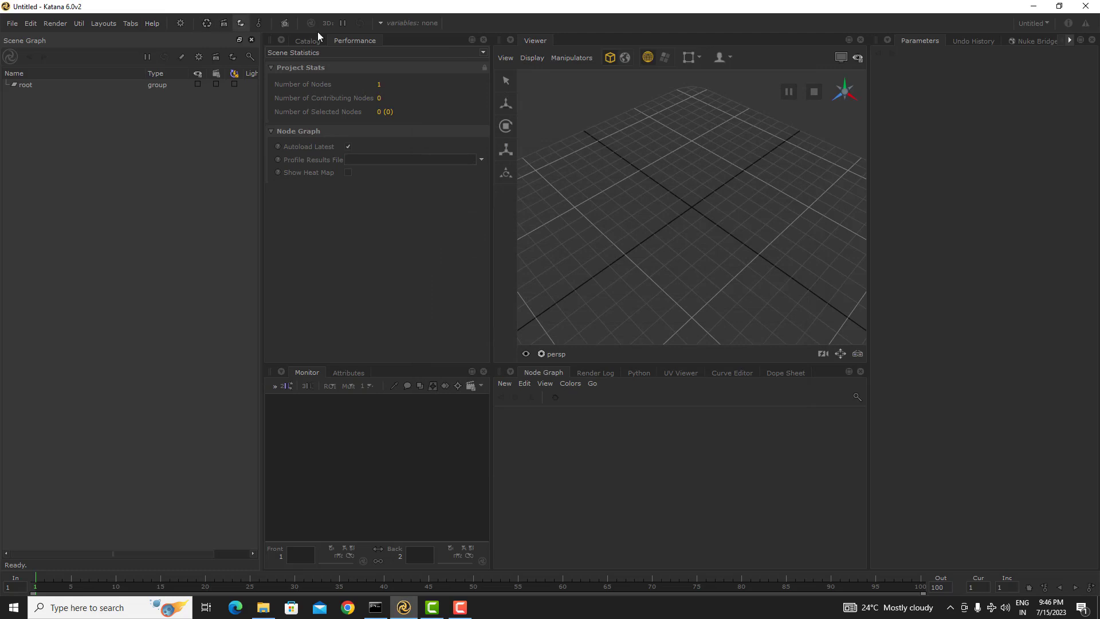
- Move the Viewer tab in with the Node Graph tabs and out into its own pane, and close the Viewer pane
{"action": "left_click_drag", "start_coordinate": [541, 46], "coordinate": [673, 452]}
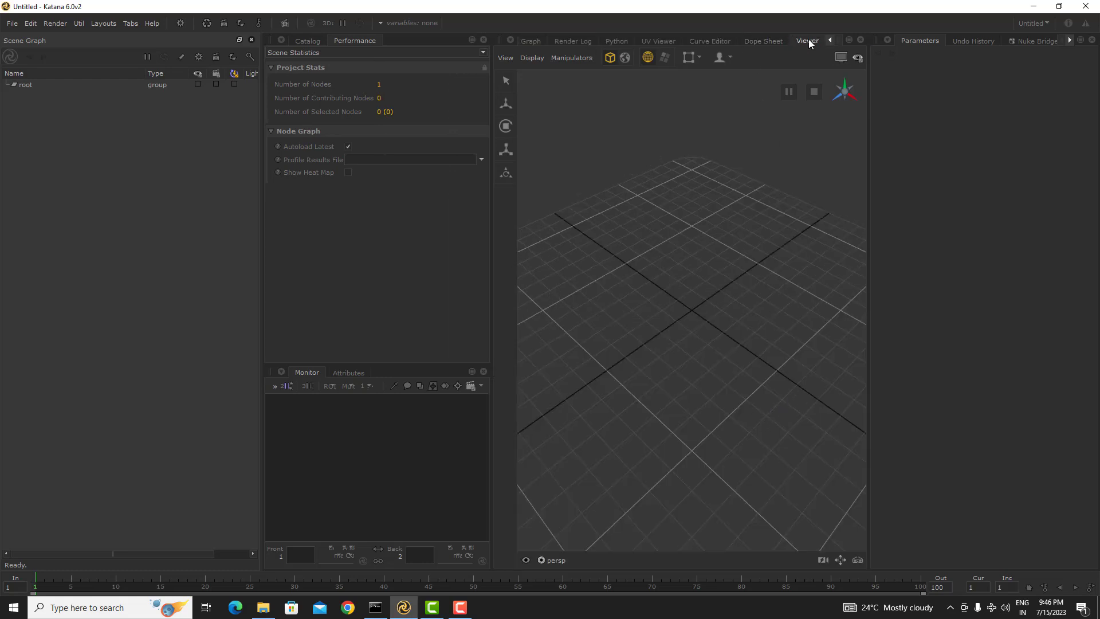
{"action": "left_click_drag", "start_coordinate": [808, 41], "coordinate": [834, 437]}
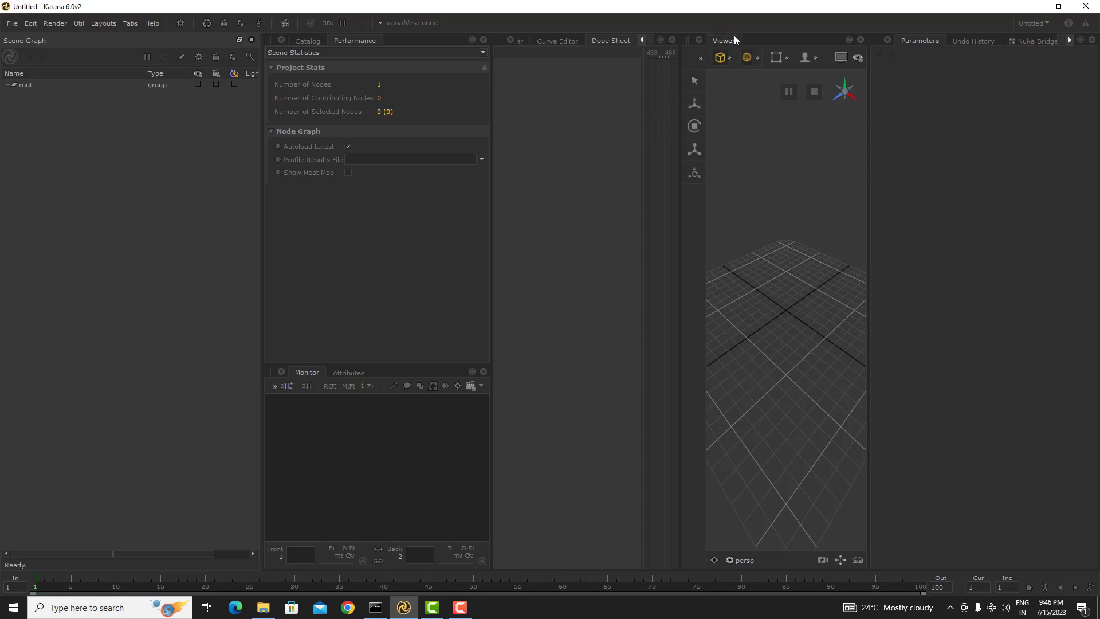
{"action": "left_click", "coordinate": [860, 40]}
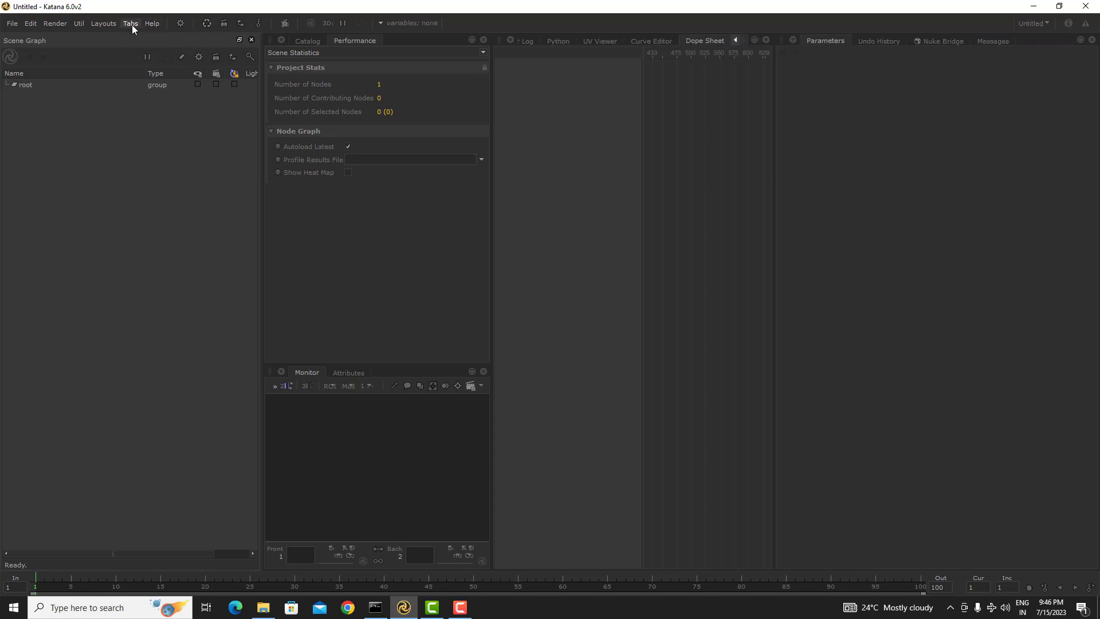
- Load the preset Lighting layout, followed by the Lookdev layout
{"action": "left_click", "coordinate": [103, 23]}
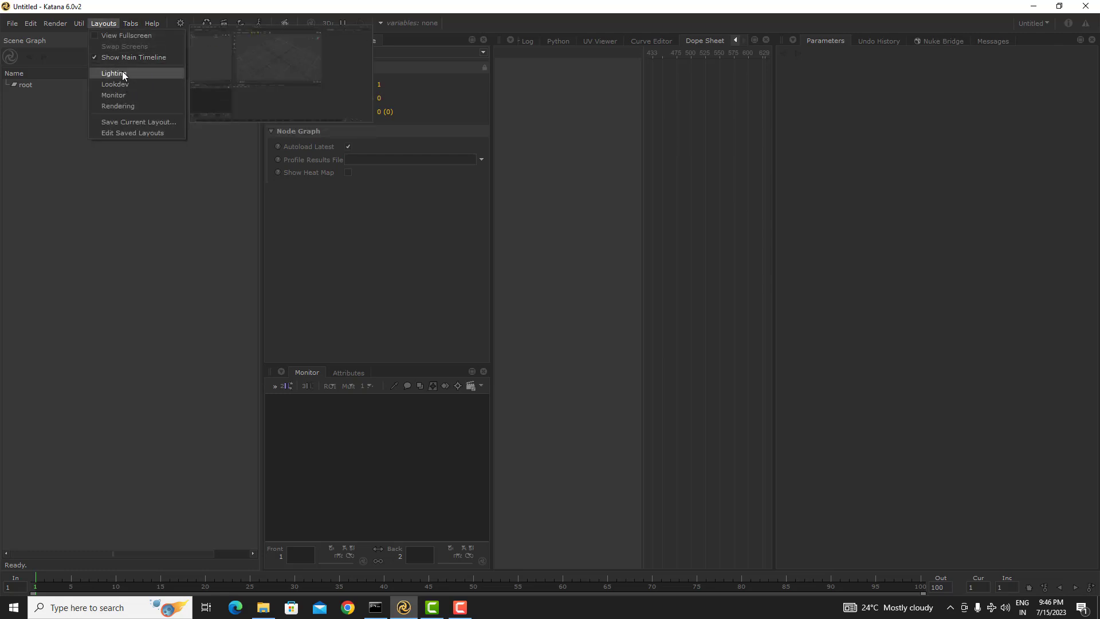
{"action": "left_click", "coordinate": [123, 73]}
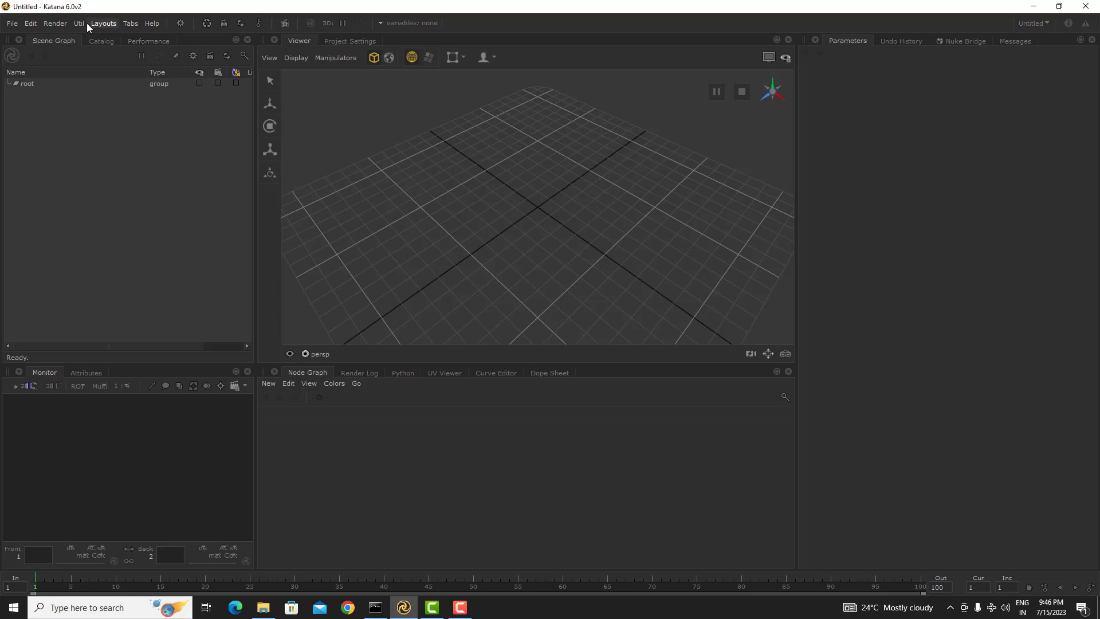
{"action": "left_click", "coordinate": [103, 23]}
{"action": "left_click", "coordinate": [131, 82]}
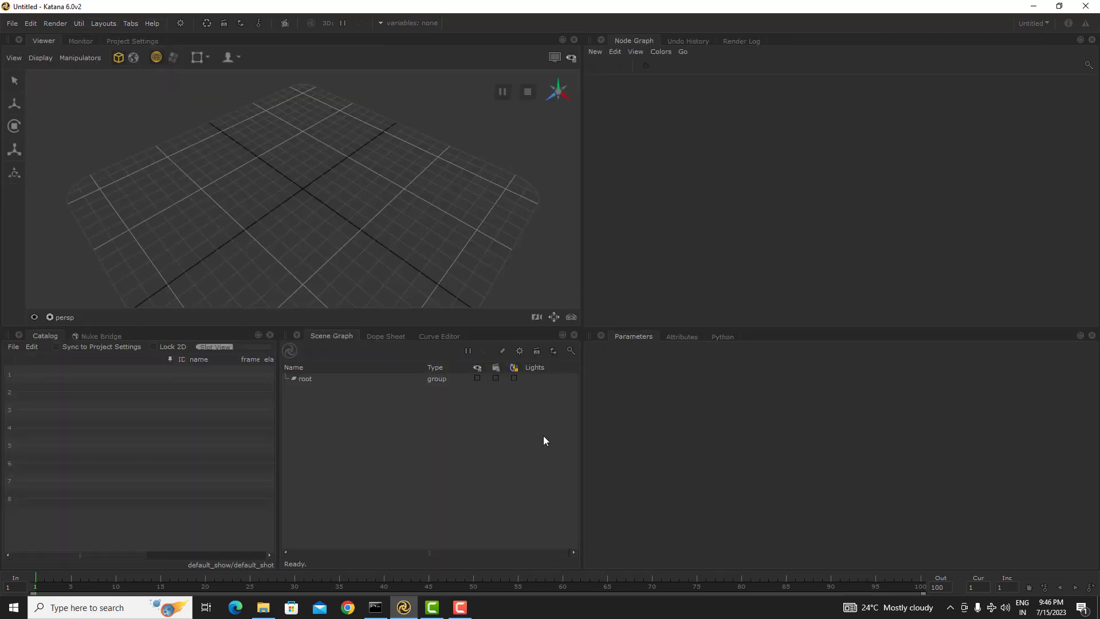
- Switch the workspace to the preset Rendering layout
{"action": "left_click", "coordinate": [99, 23]}
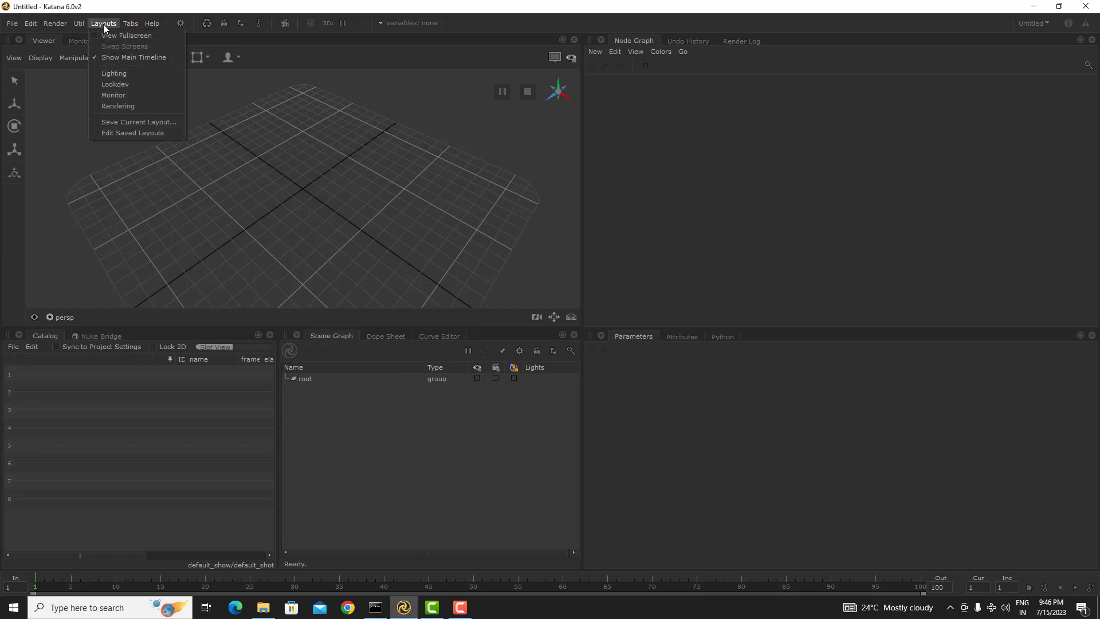
{"action": "mouse_move", "coordinate": [151, 23]}
{"action": "left_click", "coordinate": [710, 237]}
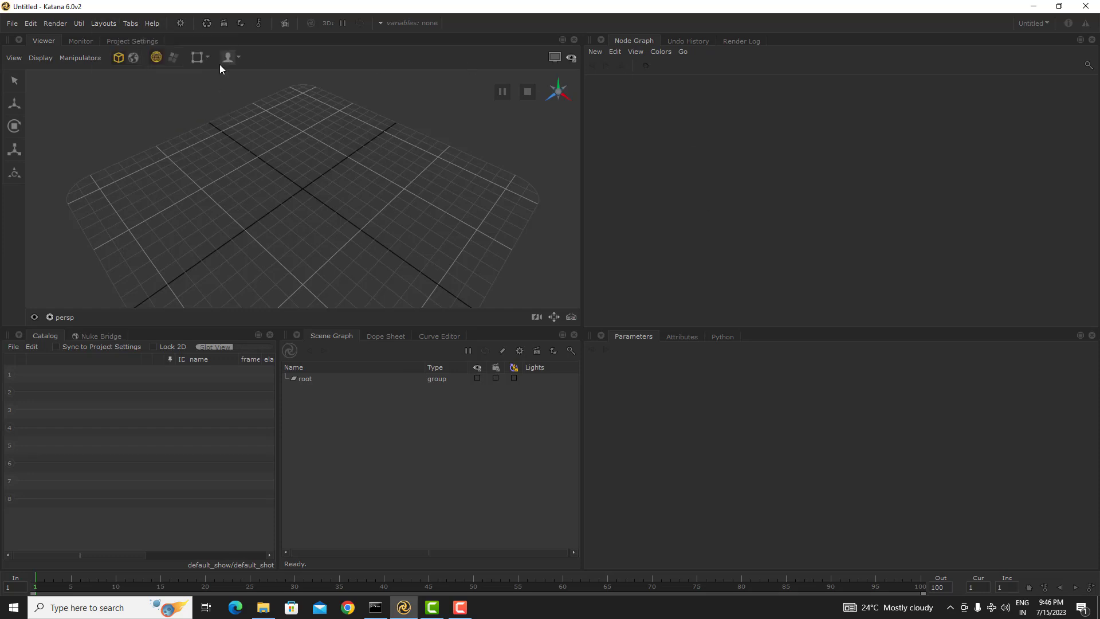
{"action": "left_click", "coordinate": [105, 23]}
{"action": "mouse_move", "coordinate": [133, 106]}
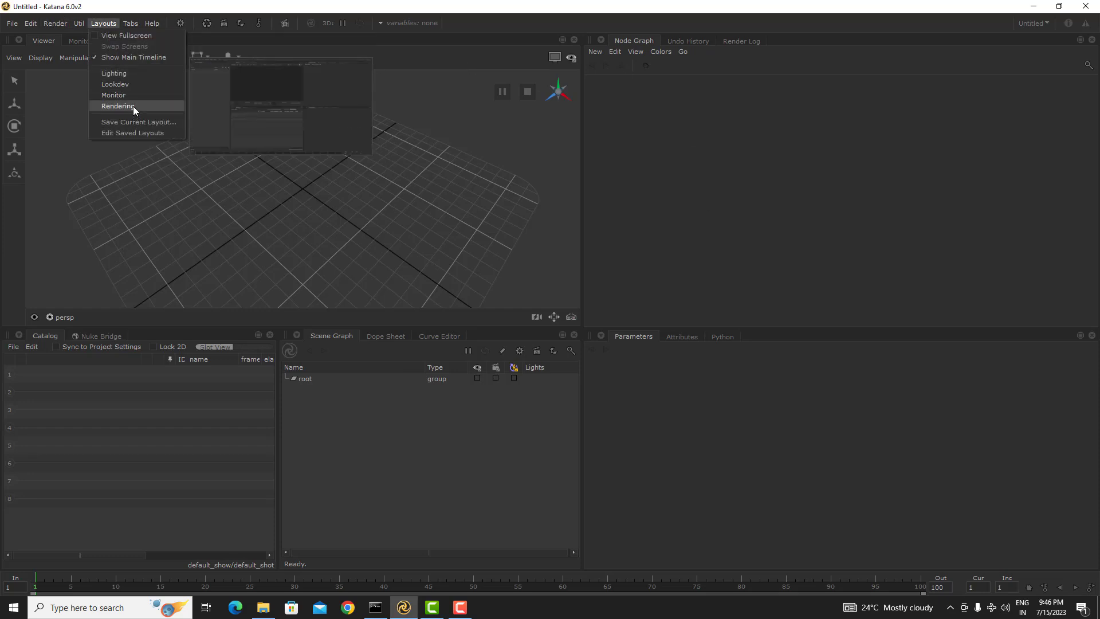
{"action": "left_click", "coordinate": [660, 162]}
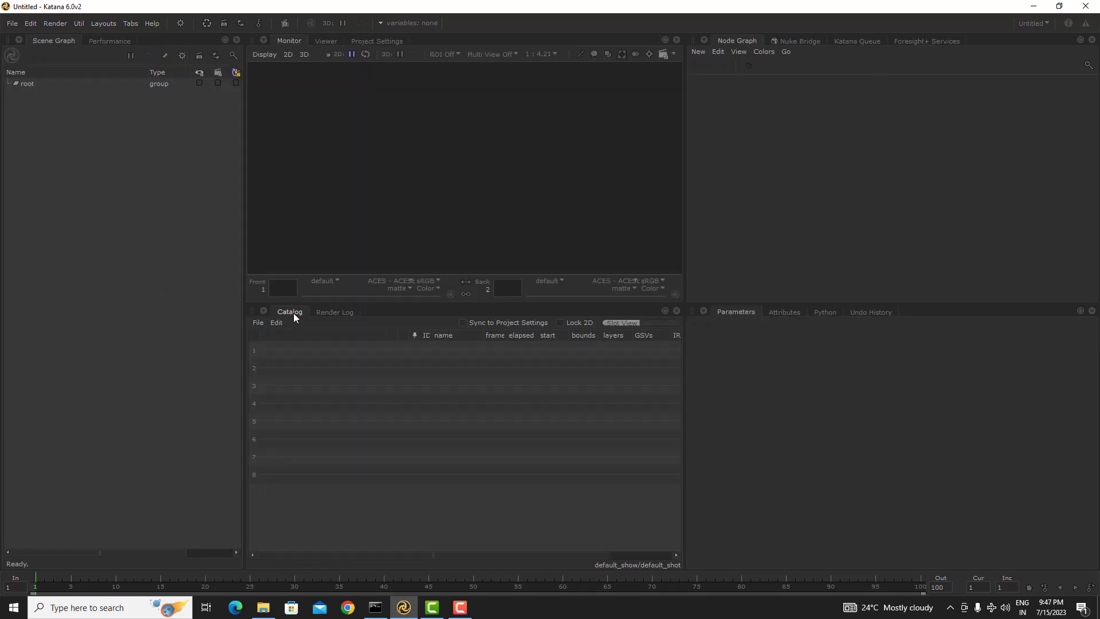
- Swap the Catalog and Node Graph tabs between their panes, placing the Node Graph first beside the Render Log
{"action": "left_click_drag", "start_coordinate": [294, 317], "coordinate": [373, 372]}
{"action": "left_click", "coordinate": [739, 41]}
{"action": "left_click_drag", "start_coordinate": [335, 312], "coordinate": [270, 310]}
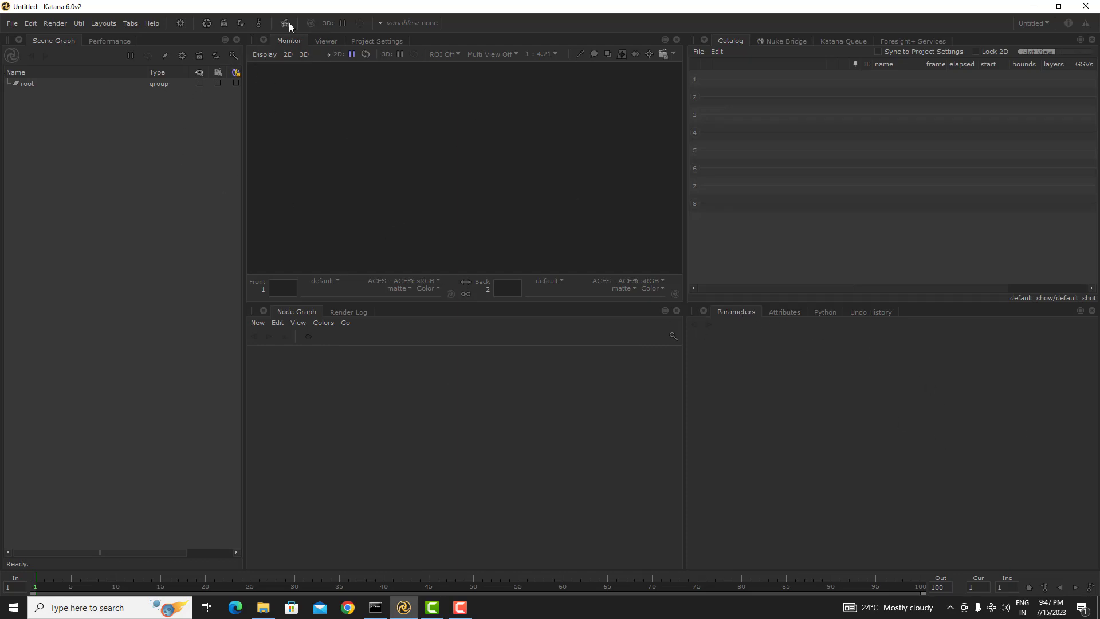
- Save the rearranged Rendering workspace as a custom layout named My
{"action": "left_click", "coordinate": [116, 23]}
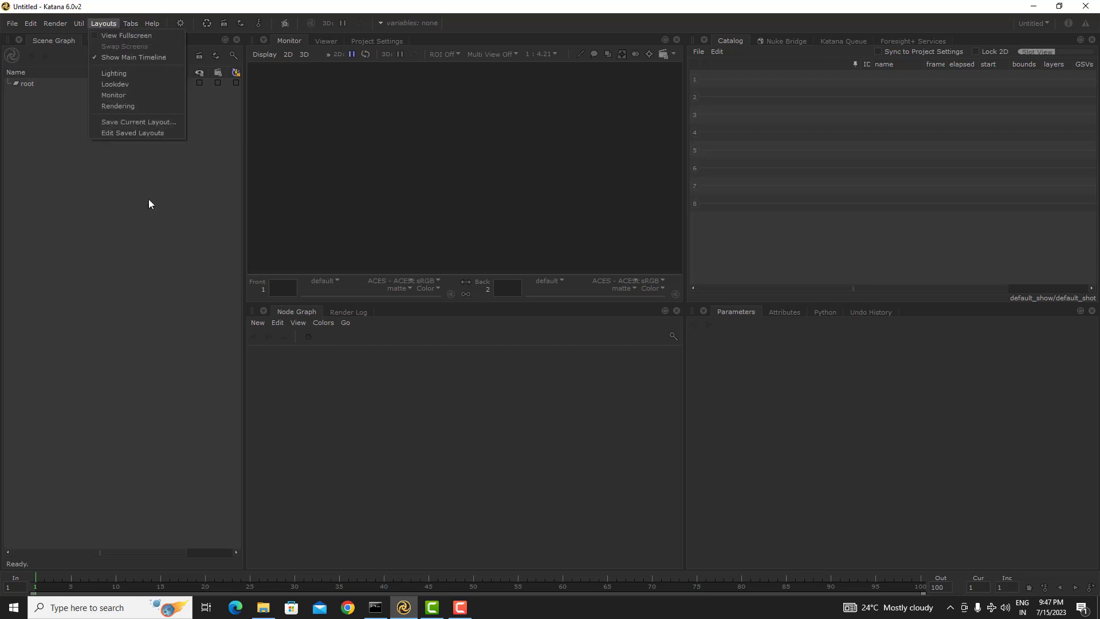
{"action": "left_click", "coordinate": [146, 123]}
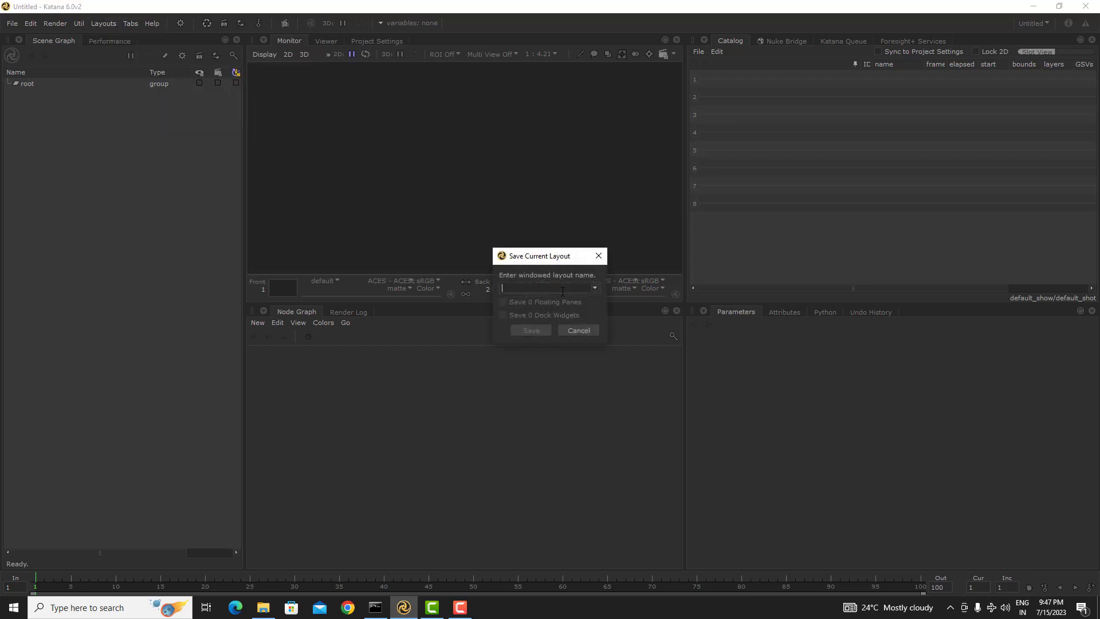
{"action": "type", "text": "My"}
{"action": "key", "text": "Return"}
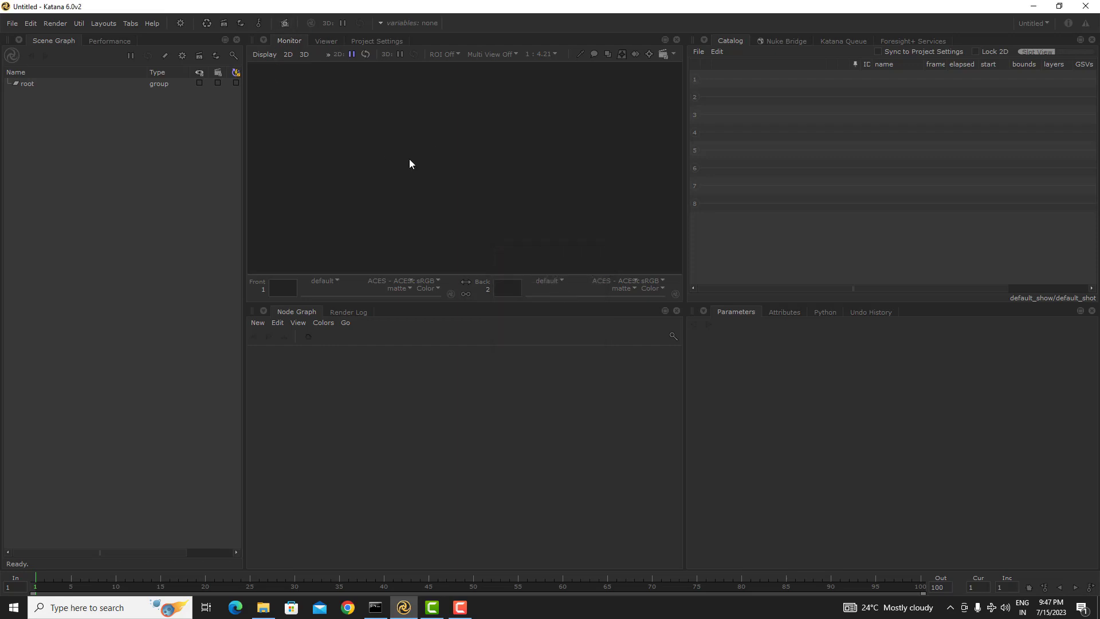
- Switch to the Lighting layout and back to the custom My layout to check that it was saved
{"action": "left_click", "coordinate": [107, 23]}
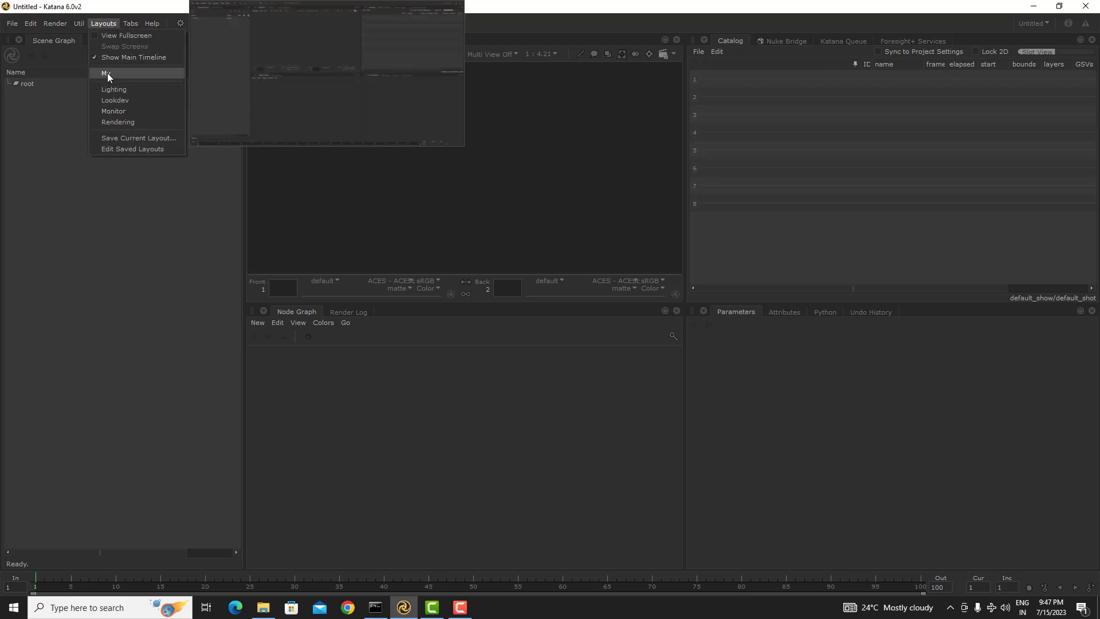
{"action": "left_click", "coordinate": [115, 89]}
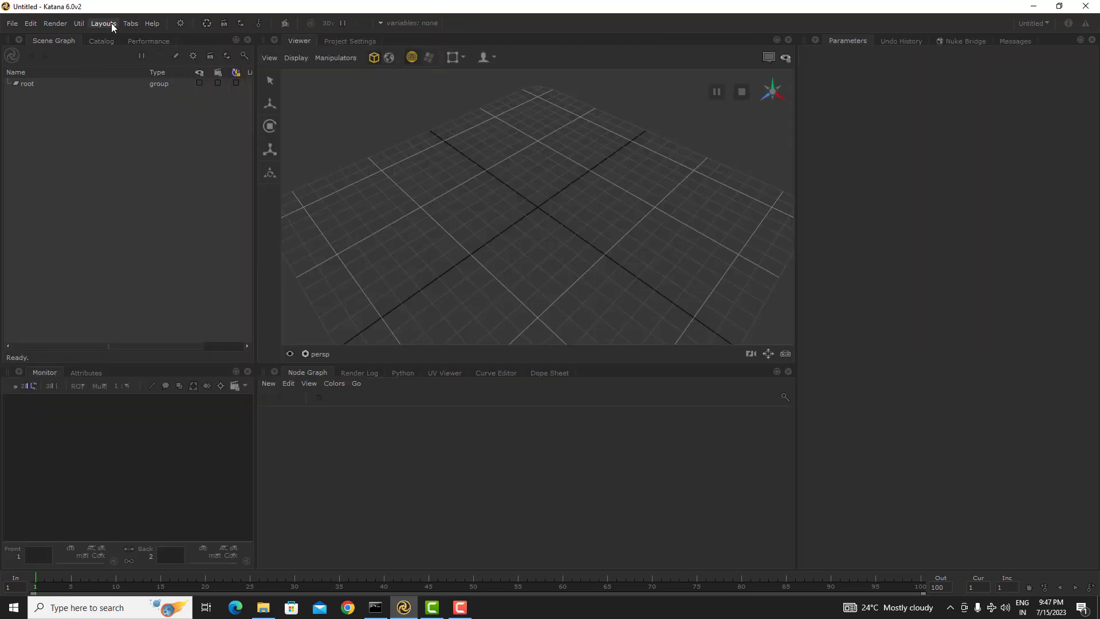
{"action": "left_click", "coordinate": [109, 23]}
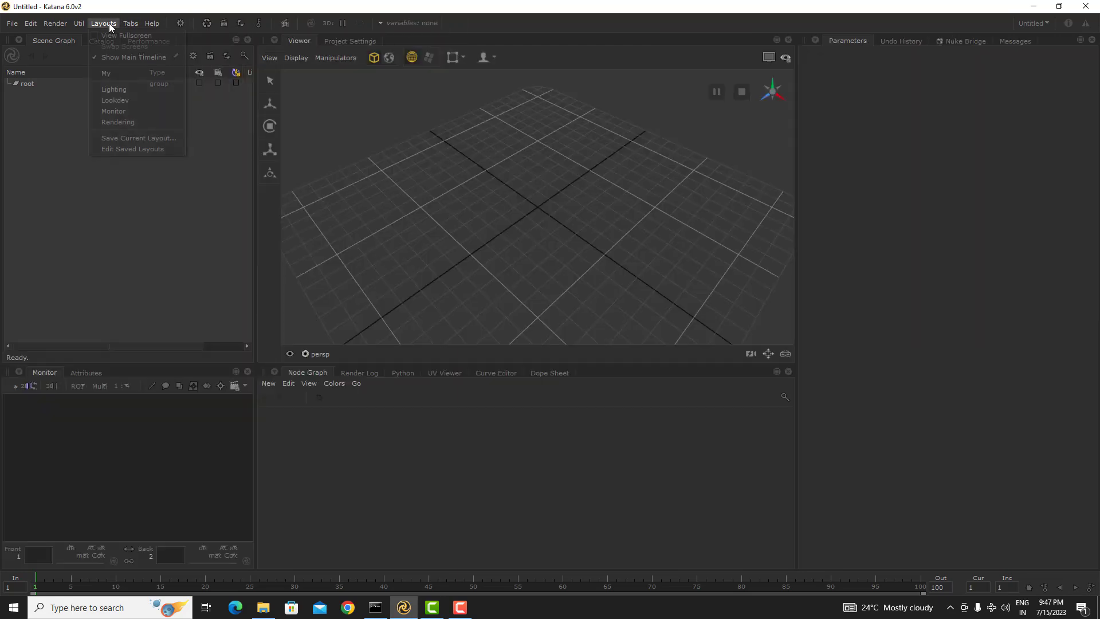
{"action": "left_click", "coordinate": [108, 74]}
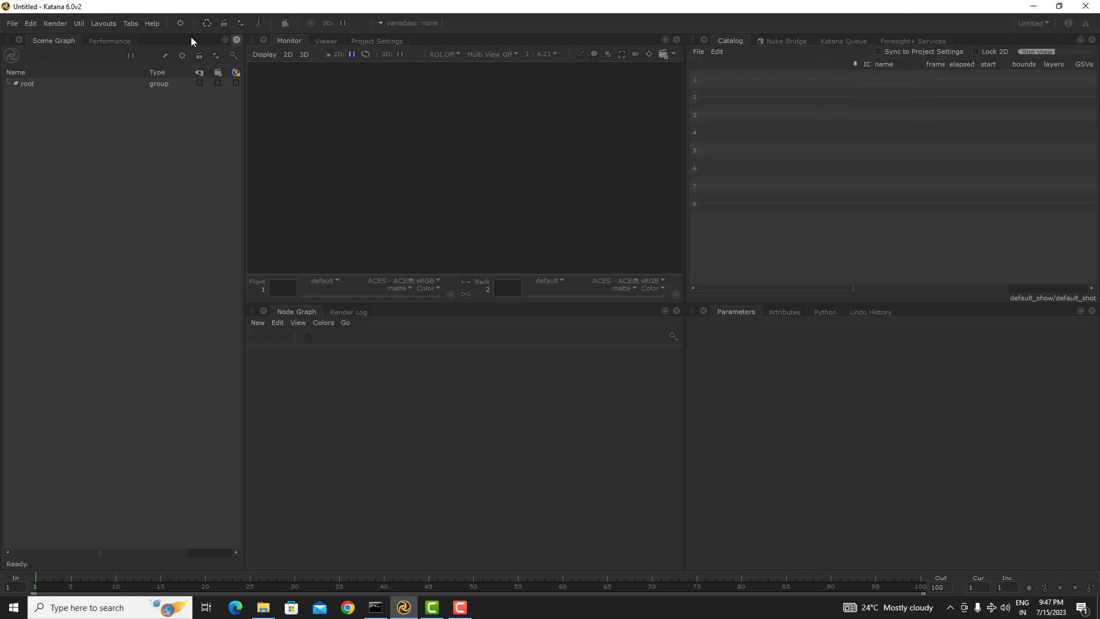
- Starting from the Lighting layout, move the Monitor tab between Viewer and Project Settings and close the remaining Attributes pane
{"action": "left_click", "coordinate": [104, 24]}
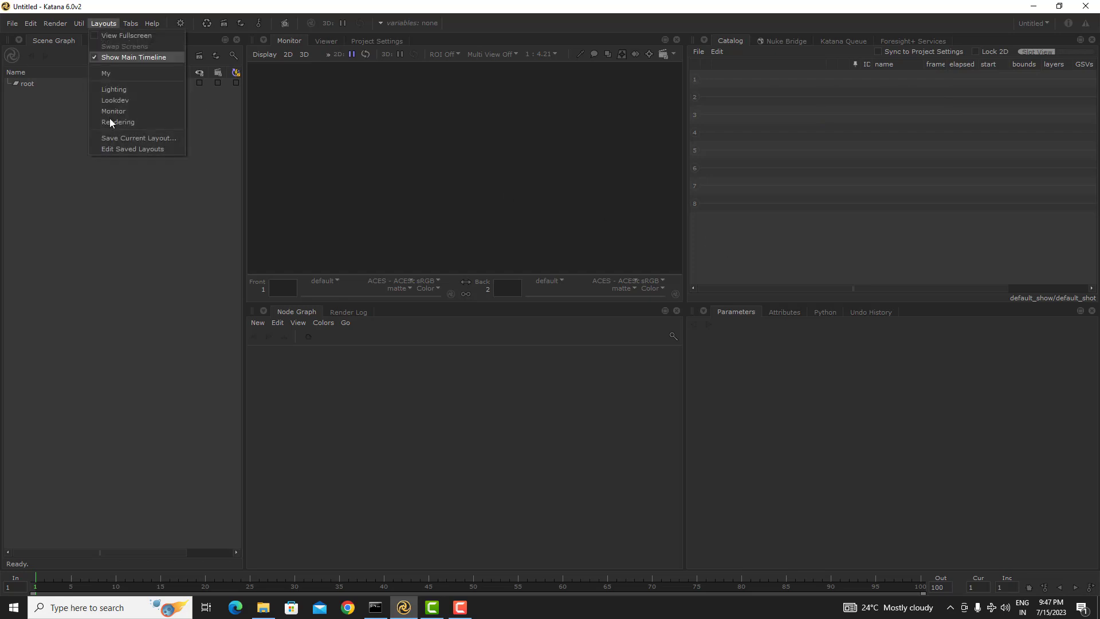
{"action": "left_click", "coordinate": [126, 92]}
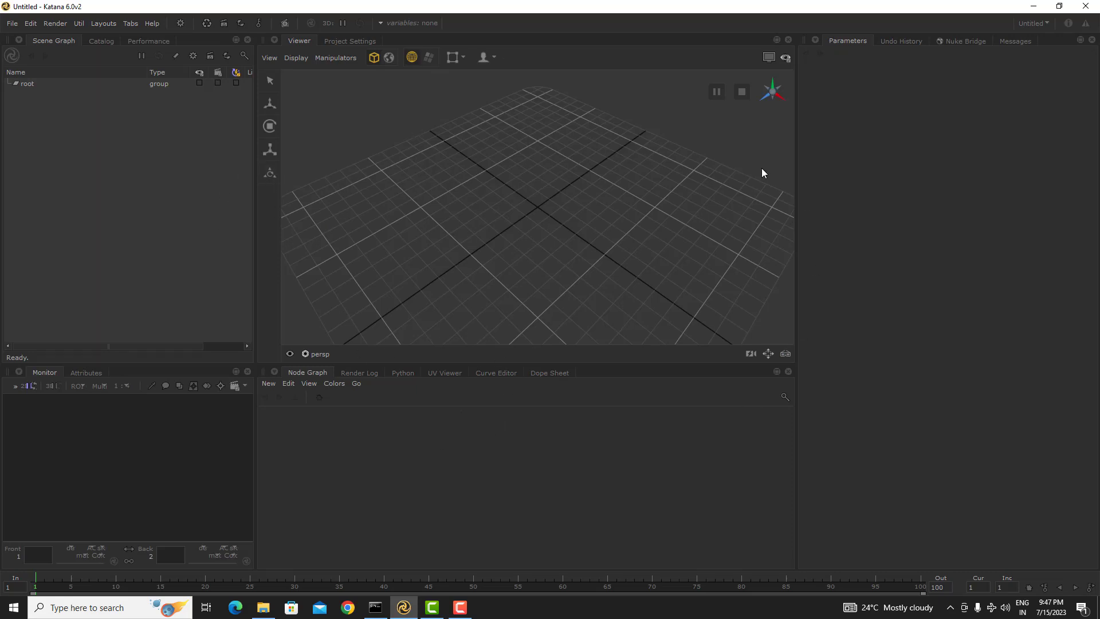
{"action": "left_click_drag", "start_coordinate": [45, 373], "coordinate": [329, 42]}
{"action": "left_click", "coordinate": [294, 39]}
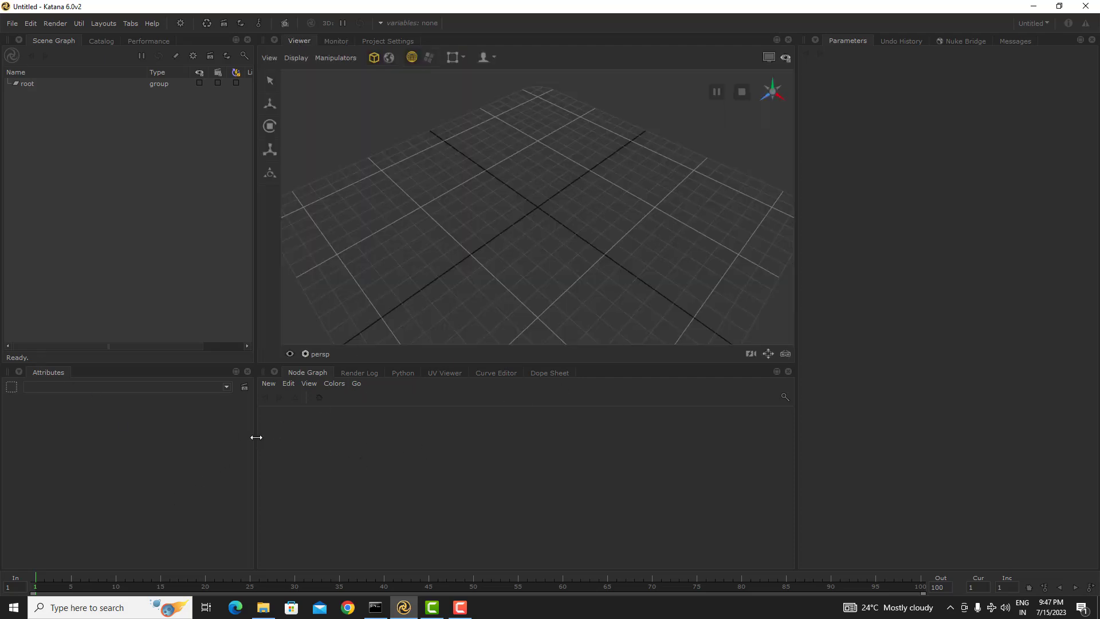
{"action": "left_click", "coordinate": [247, 371]}
- Save the modified Lighting workspace as the custom layout My
{"action": "left_click", "coordinate": [104, 23]}
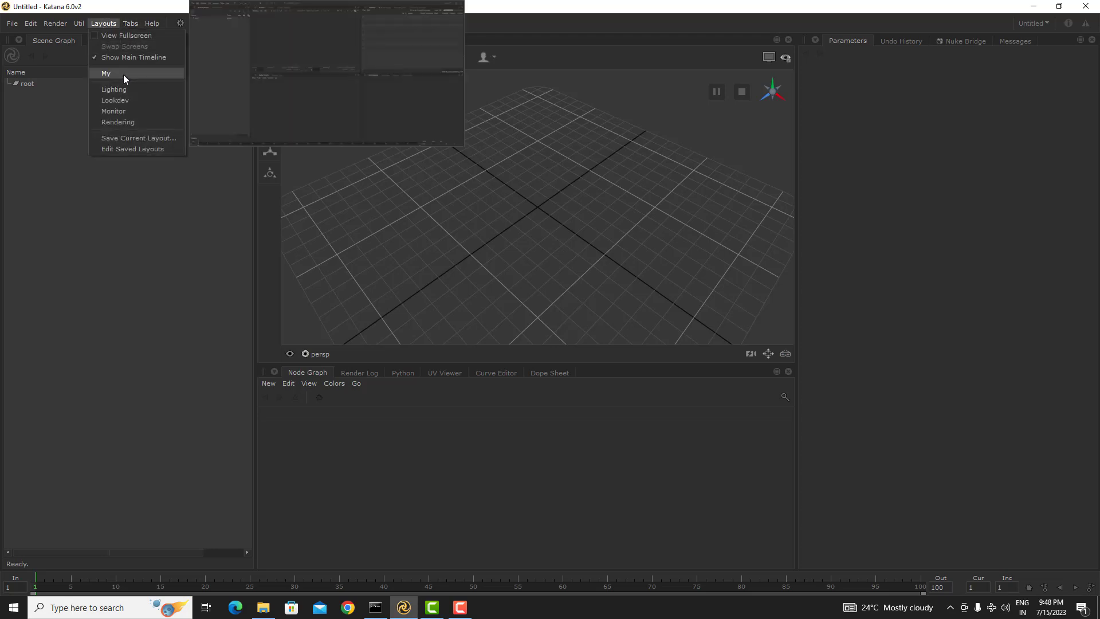
{"action": "left_click", "coordinate": [136, 138]}
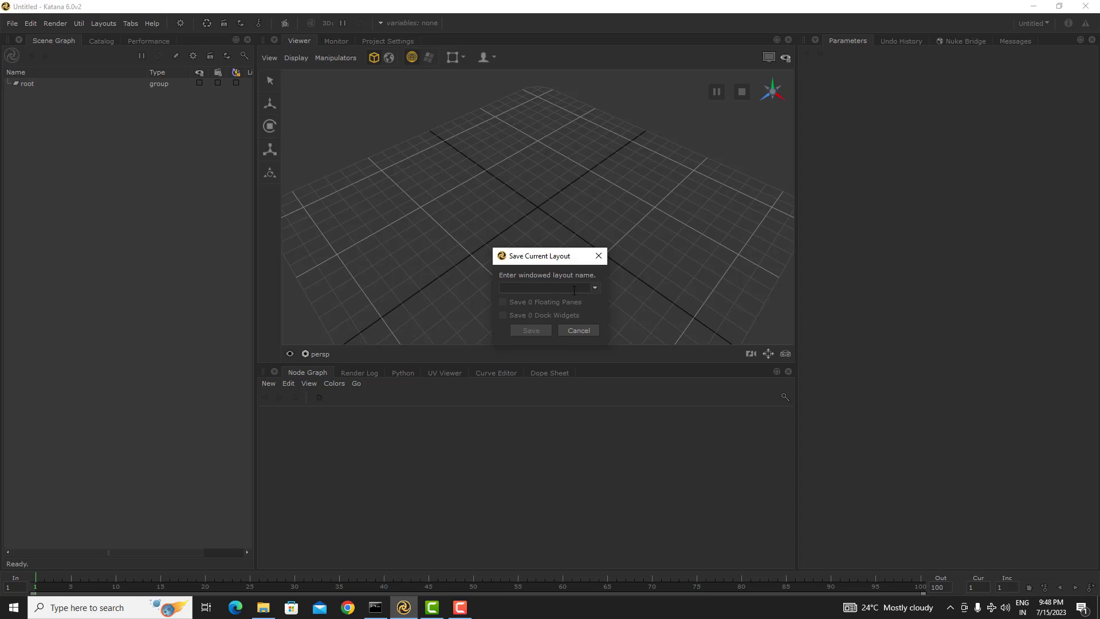
{"action": "type", "text": "My"}
{"action": "key", "text": "Return"}
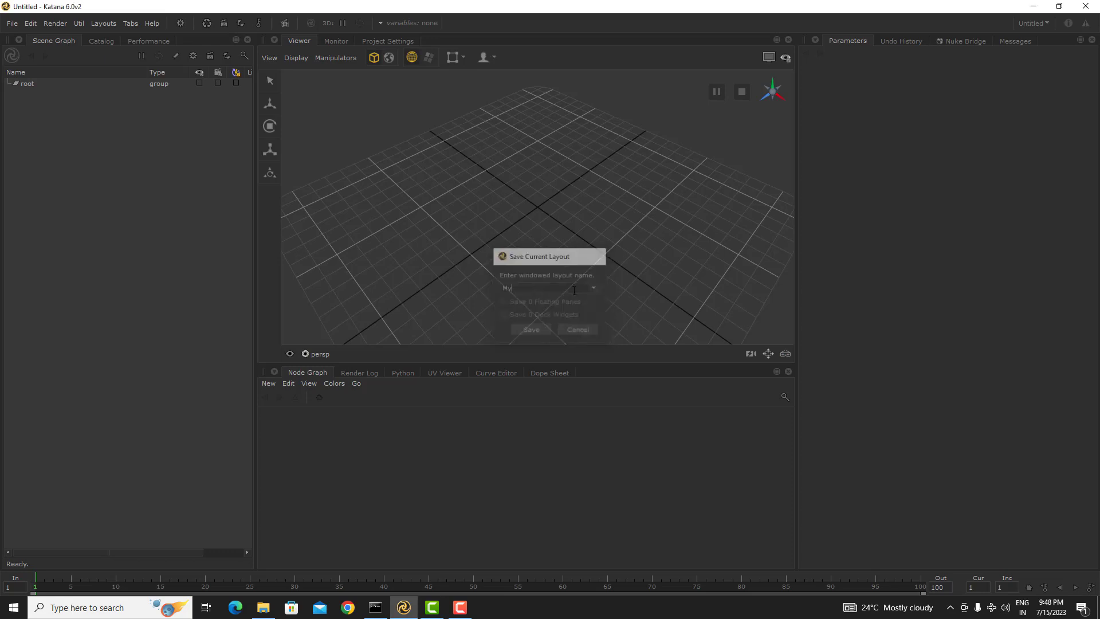
- Load the custom My layout and narrow the Scene Graph pane to give the Viewer and Node Graph more width
{"action": "left_click", "coordinate": [103, 23]}
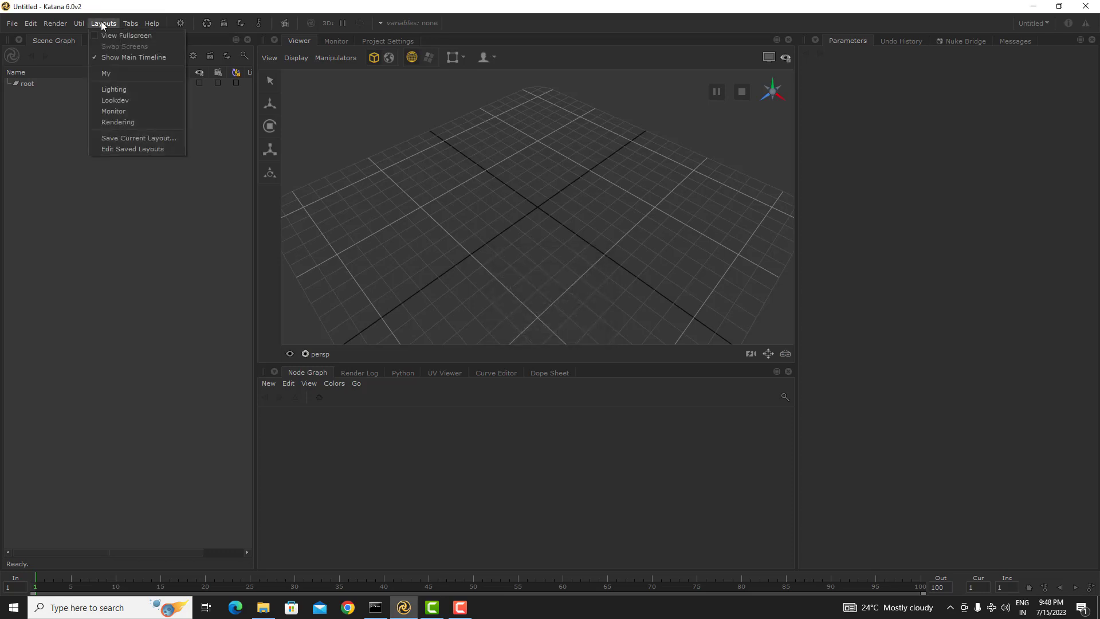
{"action": "left_click", "coordinate": [111, 71]}
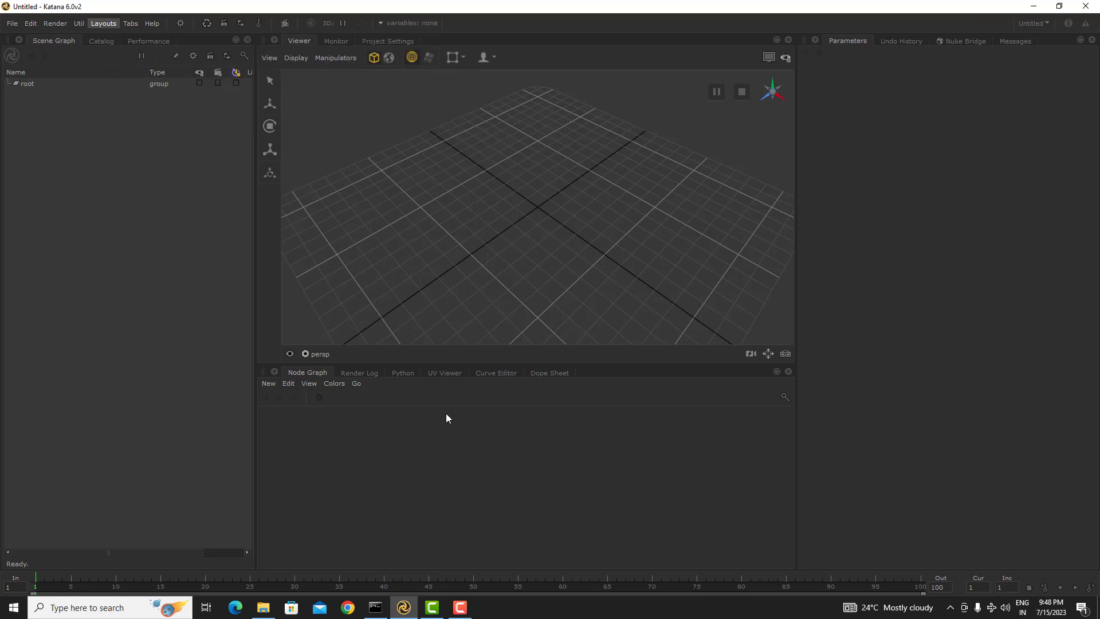
{"action": "left_click_drag", "start_coordinate": [255, 269], "coordinate": [219, 268]}
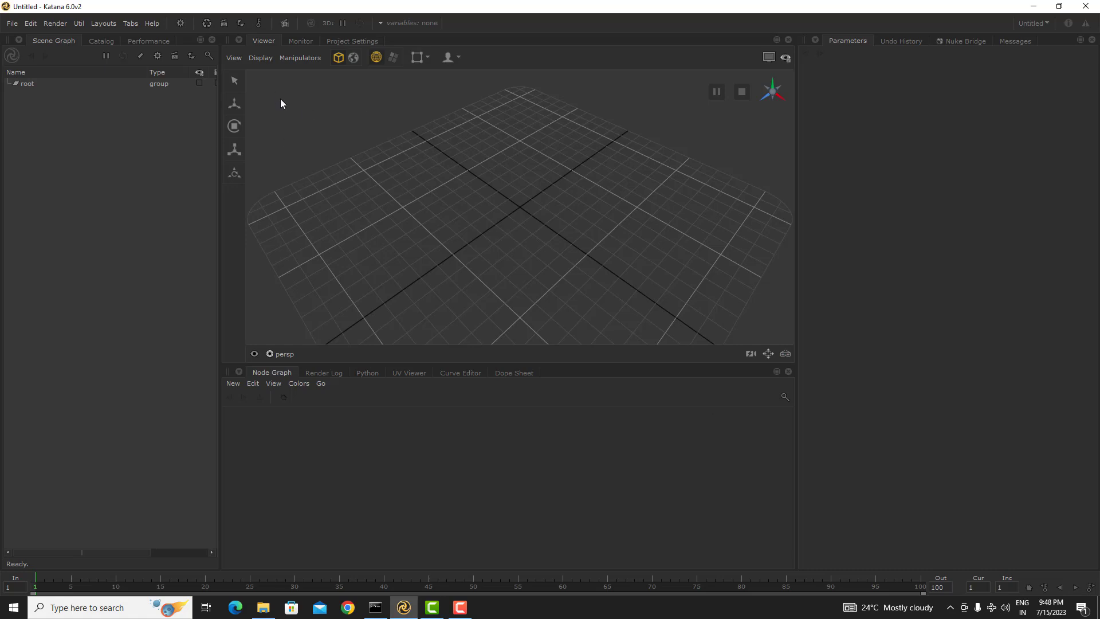
{"action": "scroll", "coordinate": [534, 214], "scroll_direction": "down", "scroll_amount": 3}
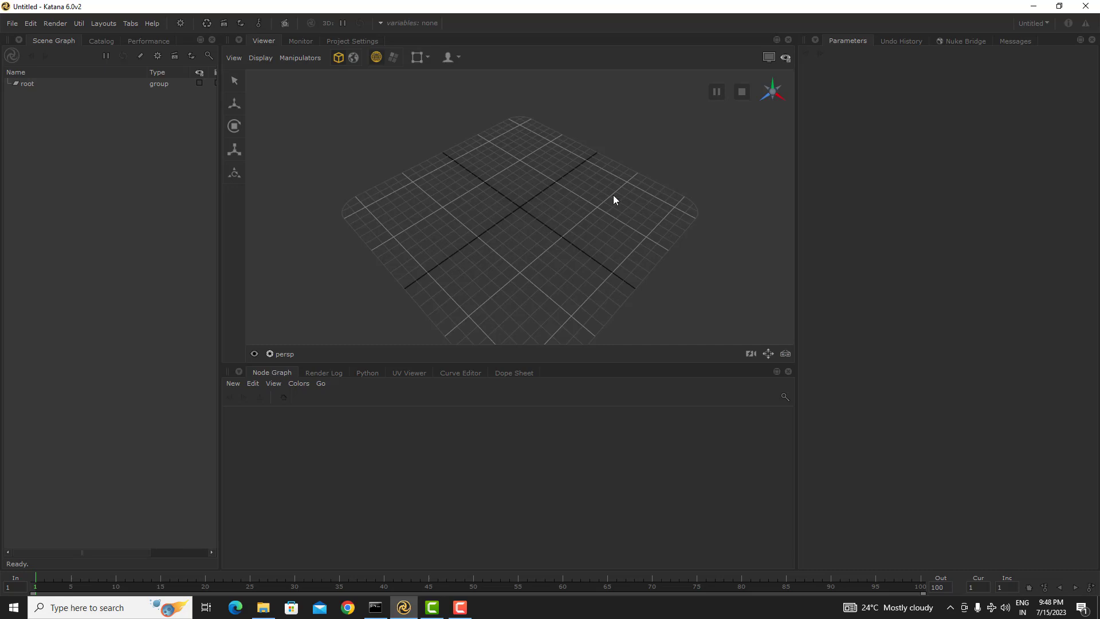
{"action": "scroll", "coordinate": [590, 223], "scroll_direction": "down", "scroll_amount": 3}
{"action": "scroll", "coordinate": [619, 160], "scroll_direction": "up", "scroll_amount": 2}
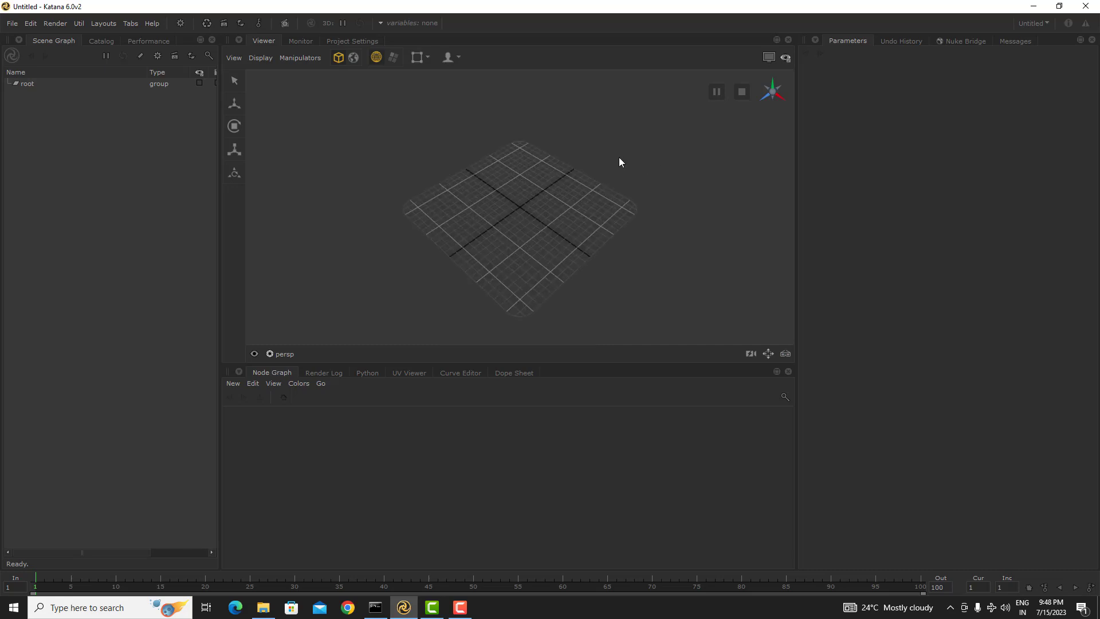
{"action": "left_click_drag", "start_coordinate": [626, 145], "coordinate": [406, 265]}
{"action": "left_click", "coordinate": [34, 83]}
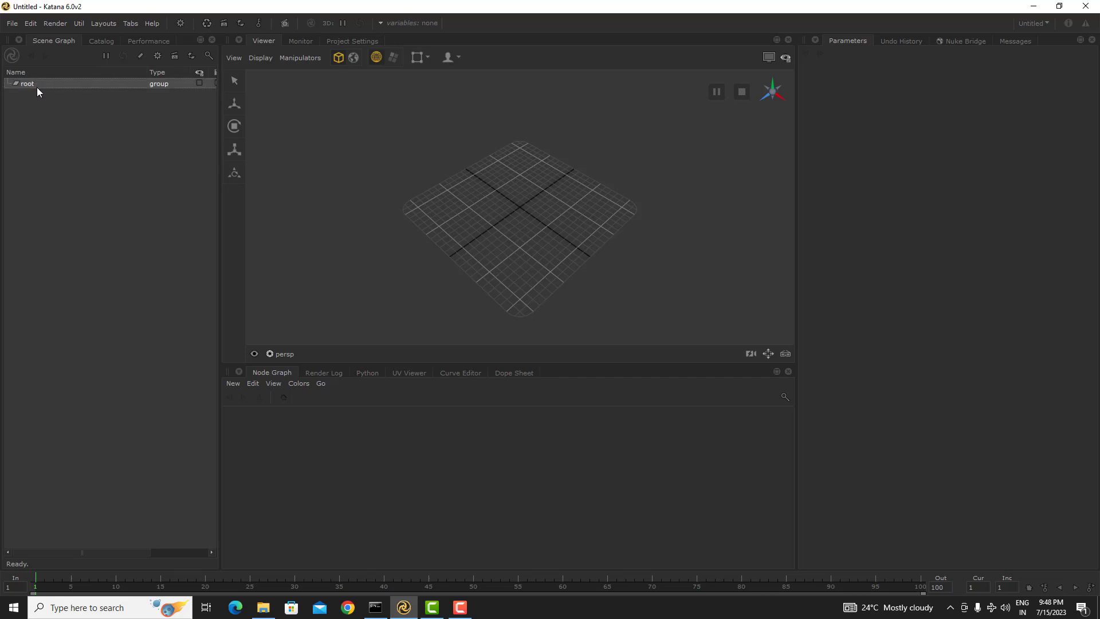
{"action": "left_click_drag", "start_coordinate": [641, 442], "coordinate": [372, 556]}
{"action": "left_click_drag", "start_coordinate": [726, 415], "coordinate": [343, 522]}
- Add an Importomatic node to the Node Graph and show its parameters
{"action": "key", "text": "Tab"}
{"action": "type", "text": "imp"}
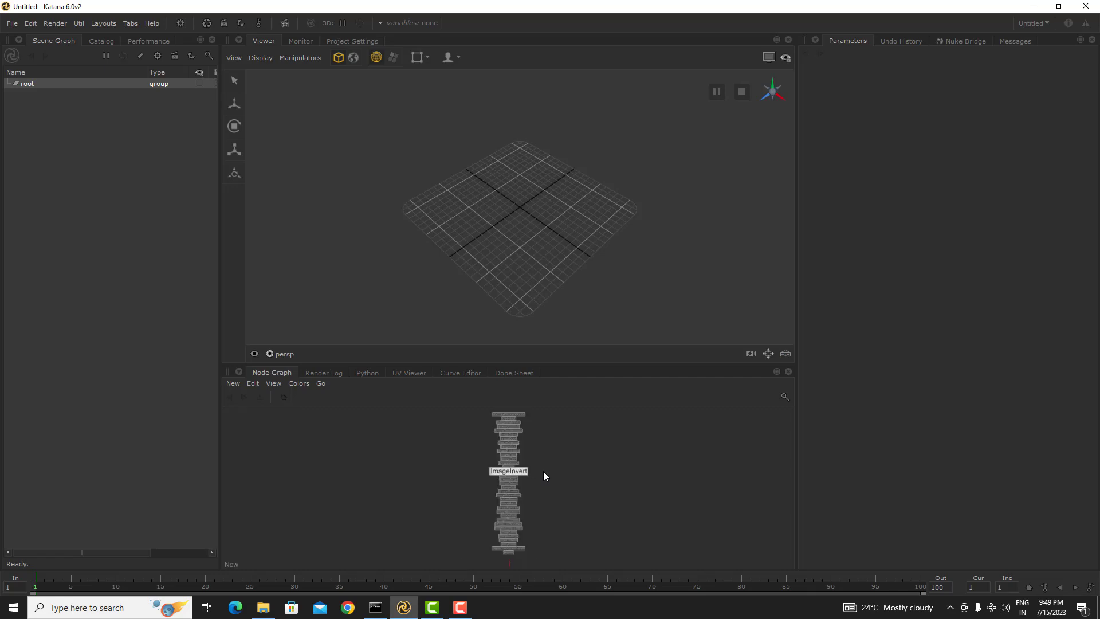
{"action": "key", "text": "Return"}
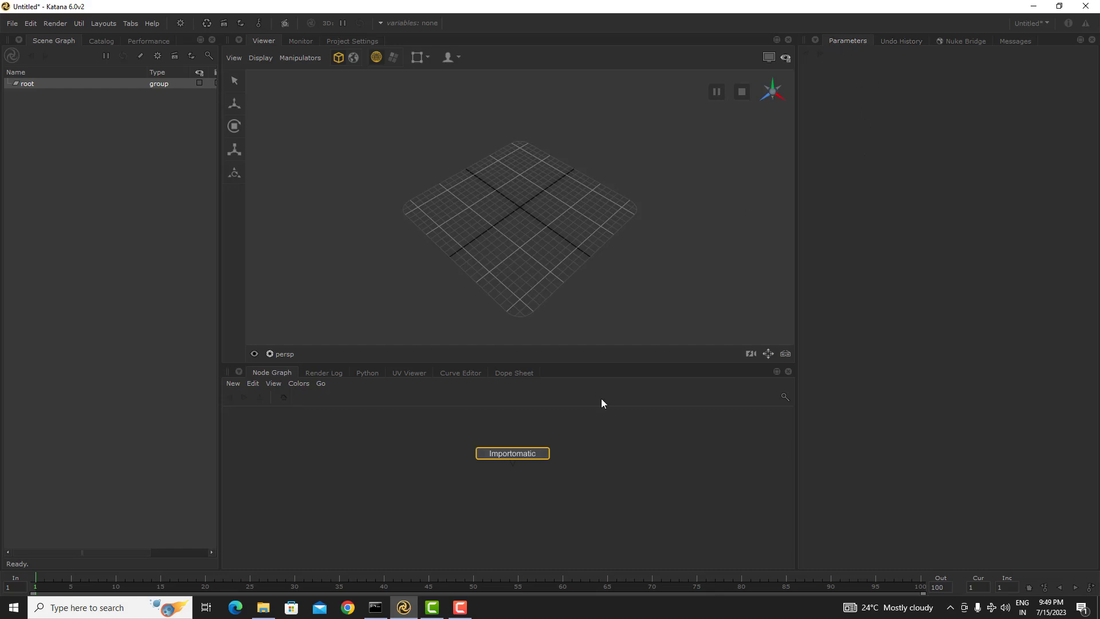
{"action": "left_click", "coordinate": [541, 457]}
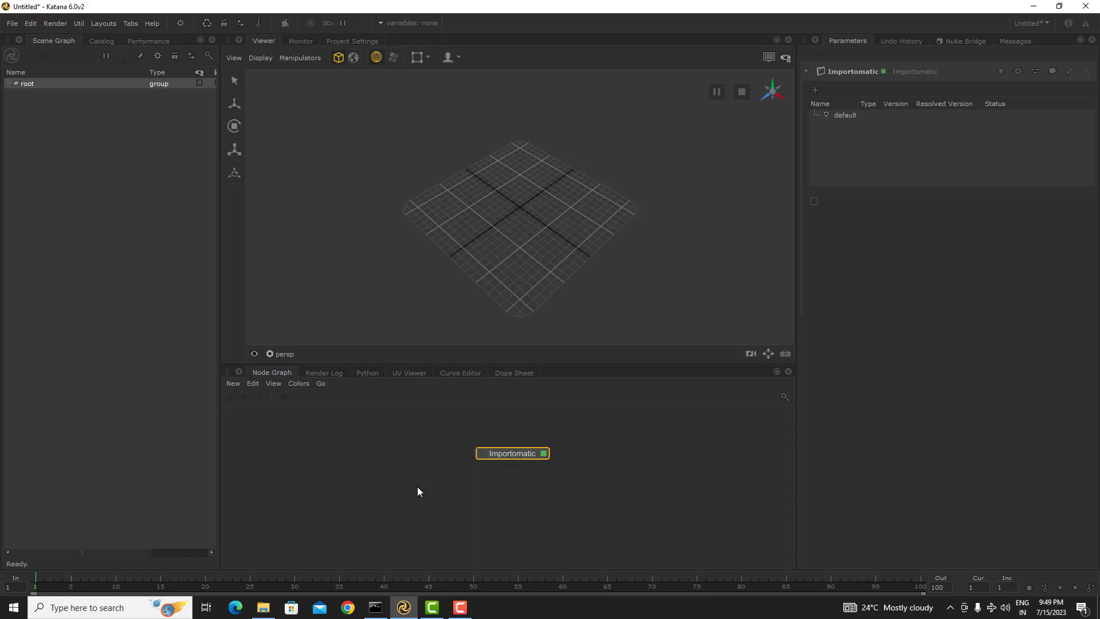
- Add an Alembic_In node beside the Importomatic node and show its parameters
{"action": "left_click", "coordinate": [614, 462]}
{"action": "key", "text": "Tab"}
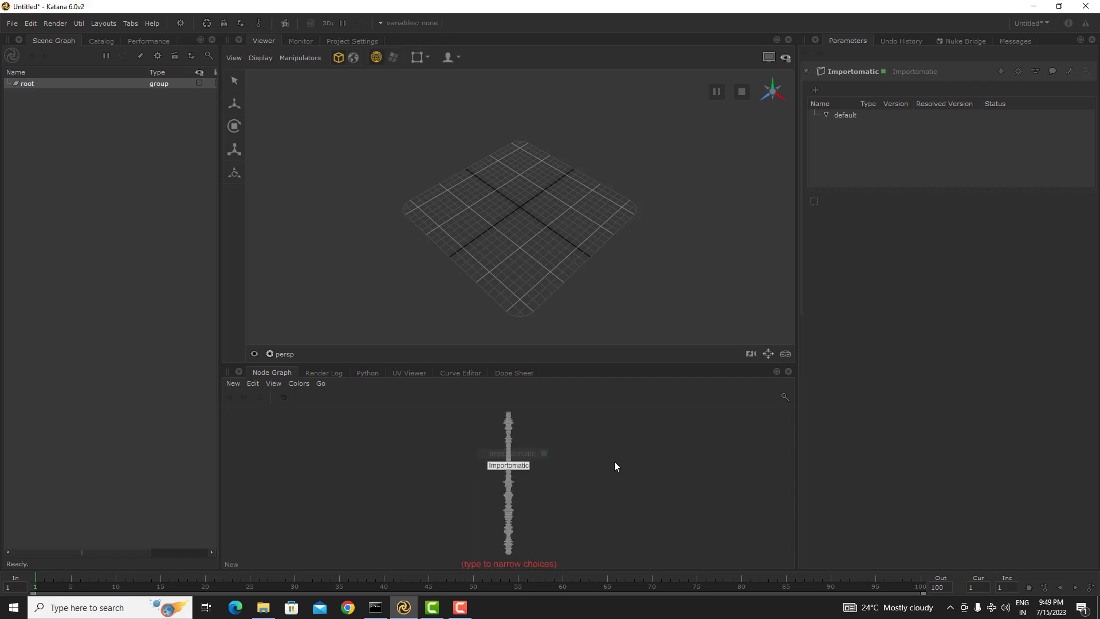
{"action": "type", "text": "alembic"}
{"action": "key", "text": "Return"}
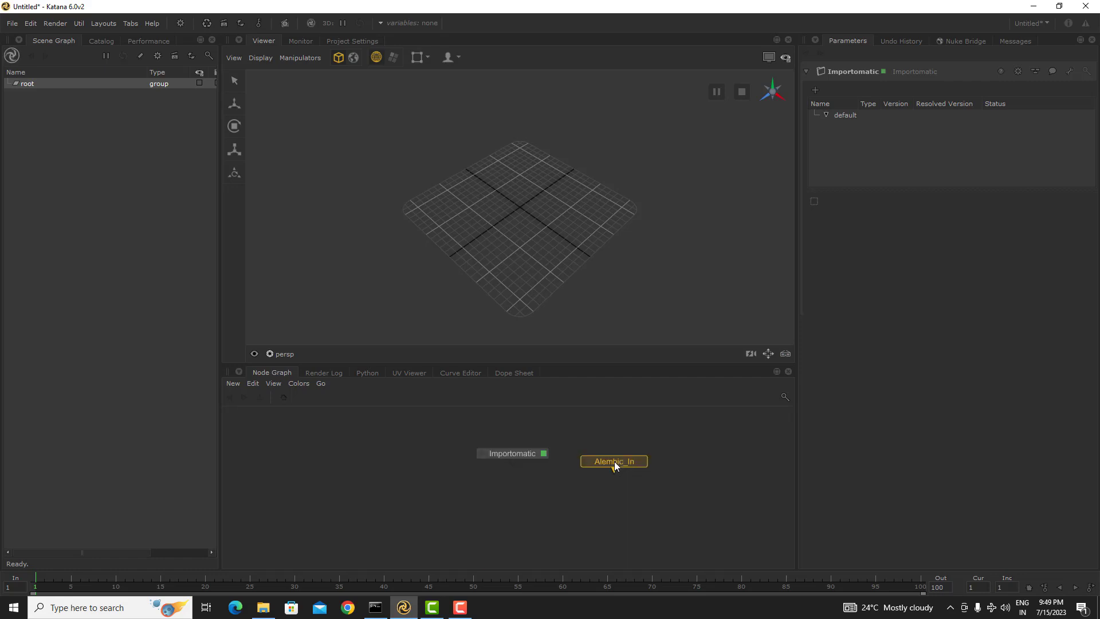
{"action": "left_click", "coordinate": [614, 461]}
{"action": "left_click_drag", "start_coordinate": [691, 439], "coordinate": [618, 488]}
{"action": "left_click_drag", "start_coordinate": [720, 427], "coordinate": [605, 483]}
{"action": "double_click", "coordinate": [630, 462]}
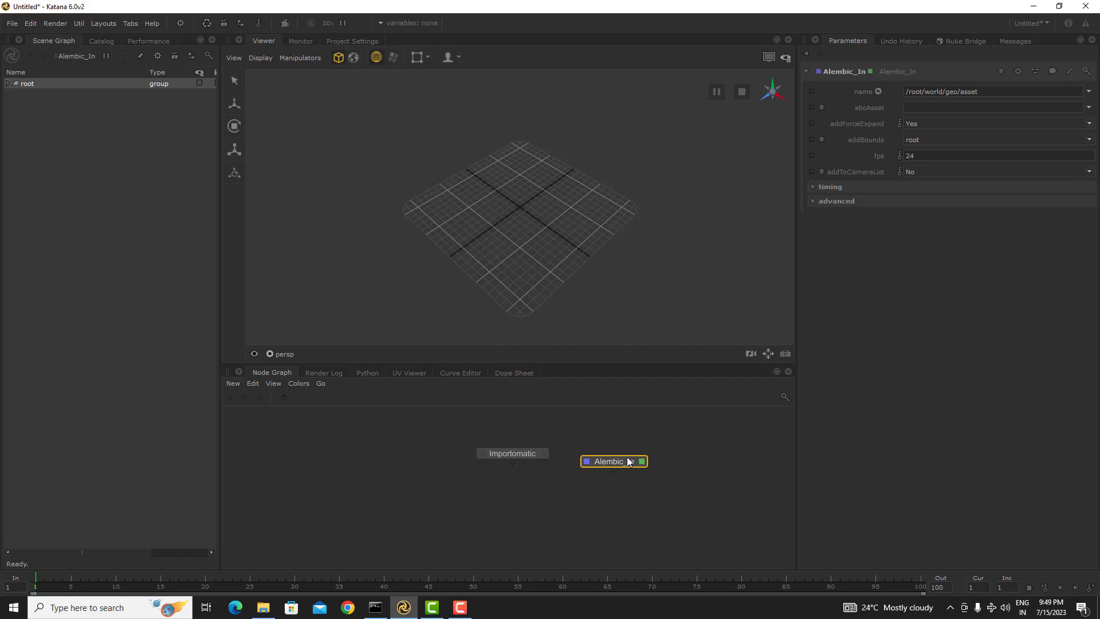
- Compare the parameters of the Importomatic and Alembic_In nodes by switching between them
{"action": "left_click", "coordinate": [544, 453]}
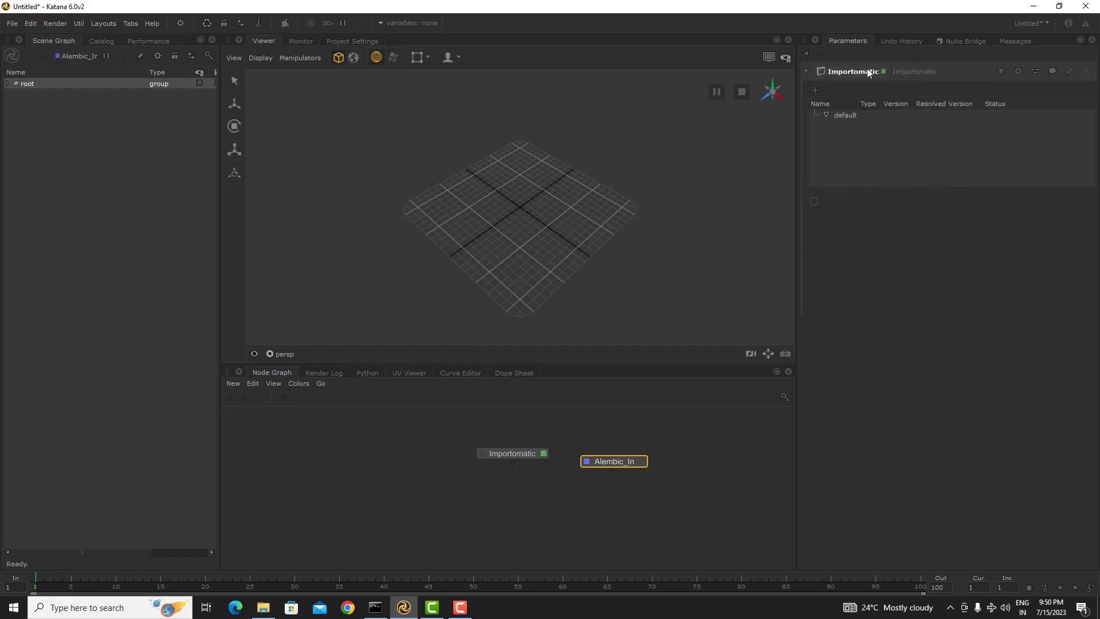
{"action": "left_click", "coordinate": [642, 461]}
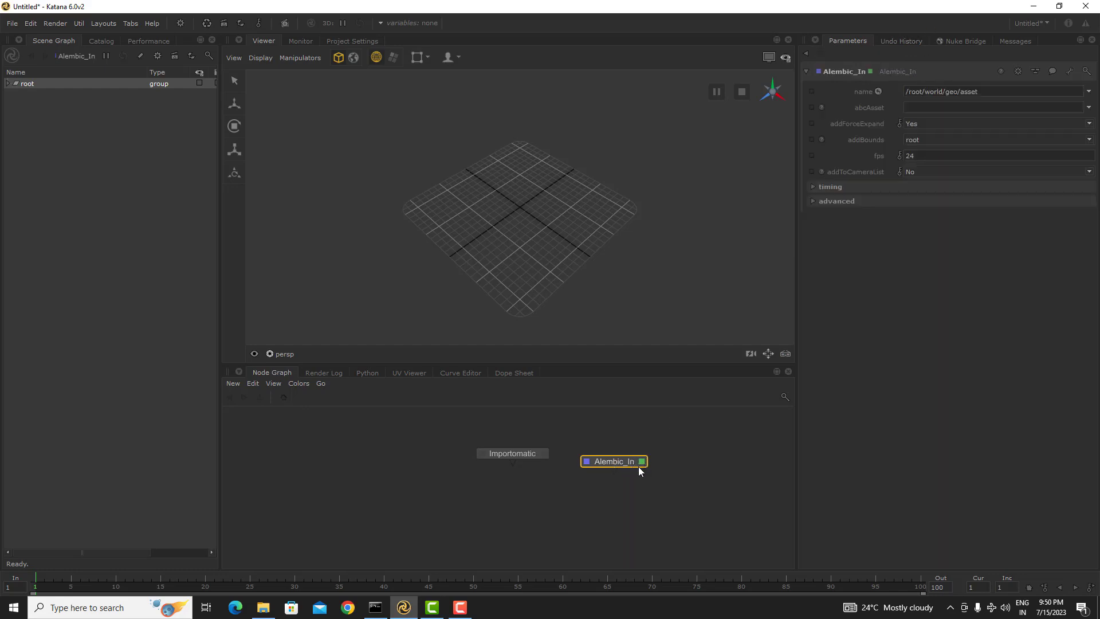
{"action": "left_click", "coordinate": [544, 455]}
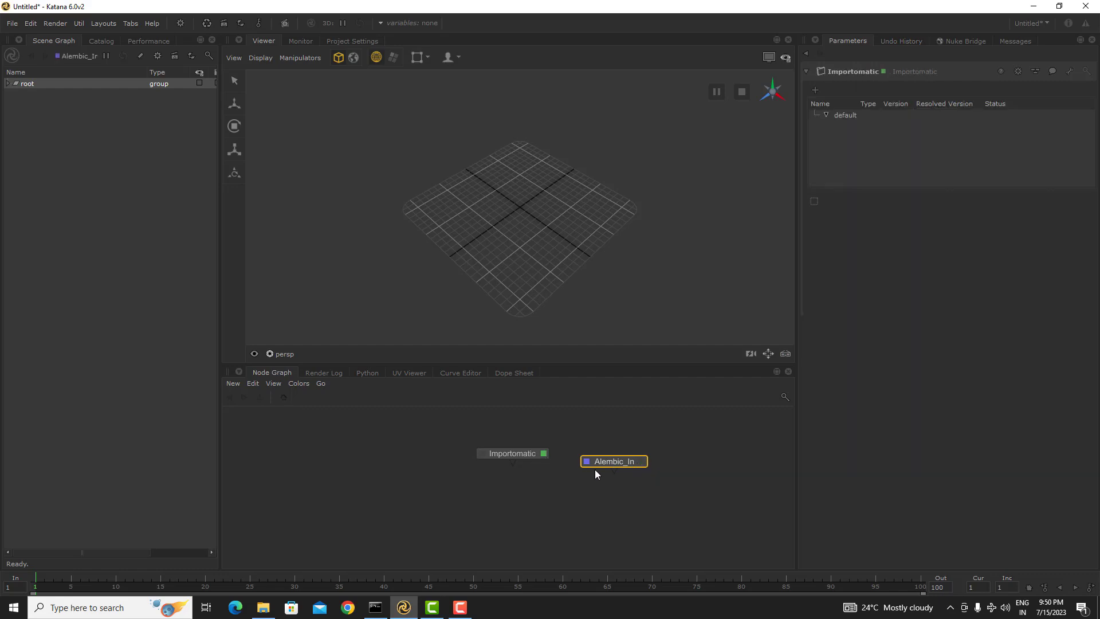
{"action": "double_click", "coordinate": [629, 462]}
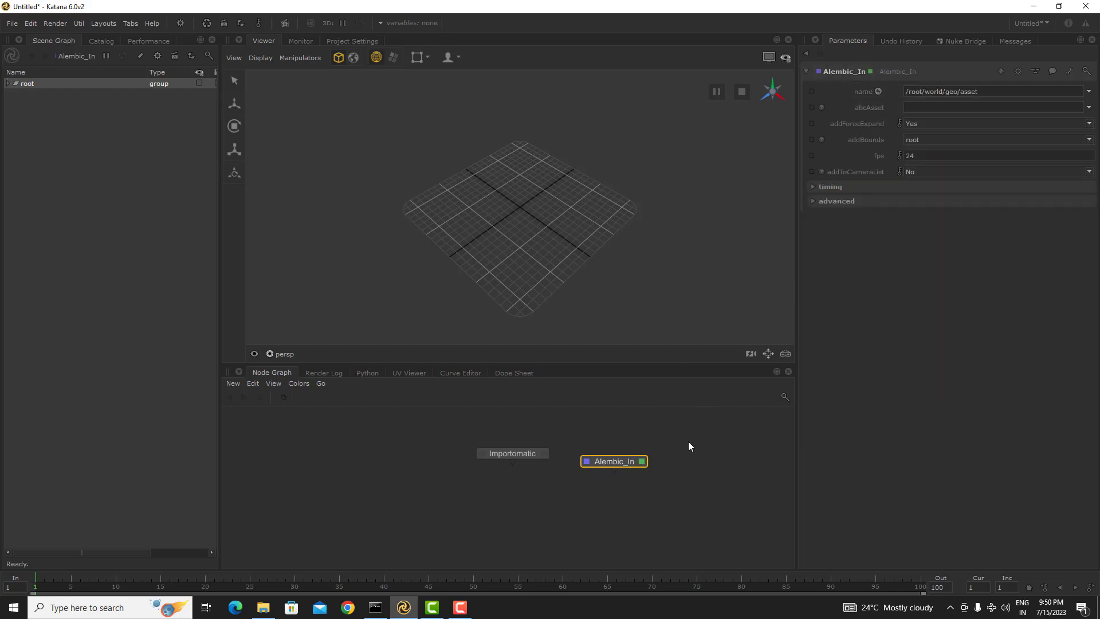
{"action": "left_click_drag", "start_coordinate": [689, 441], "coordinate": [566, 492]}
- Move the Importomatic node slightly away from the Alembic_In node and roughly level with it
{"action": "left_click_drag", "start_coordinate": [528, 452], "coordinate": [486, 463]}
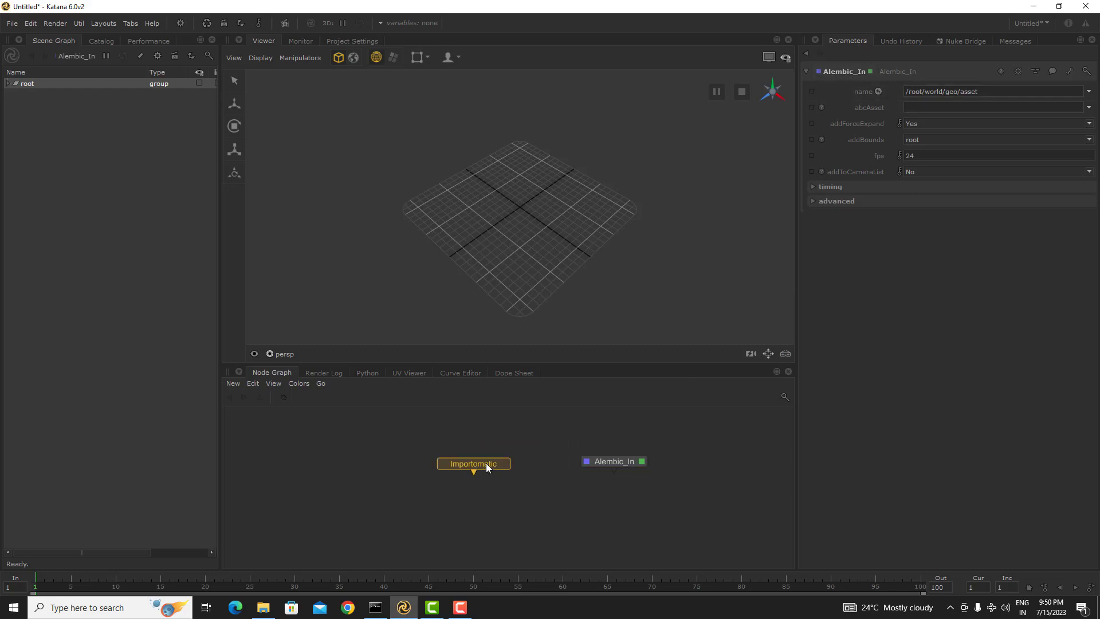
{"action": "left_click", "coordinate": [594, 460]}
{"action": "left_click_drag", "start_coordinate": [676, 437], "coordinate": [581, 493]}
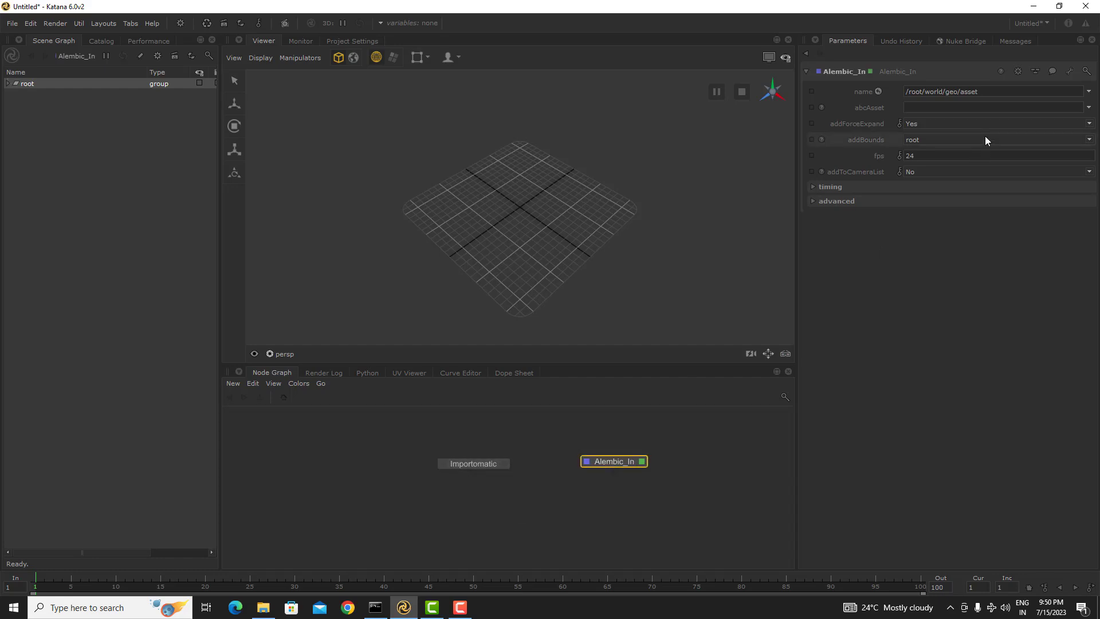
{"action": "left_click_drag", "start_coordinate": [502, 467], "coordinate": [522, 461]}
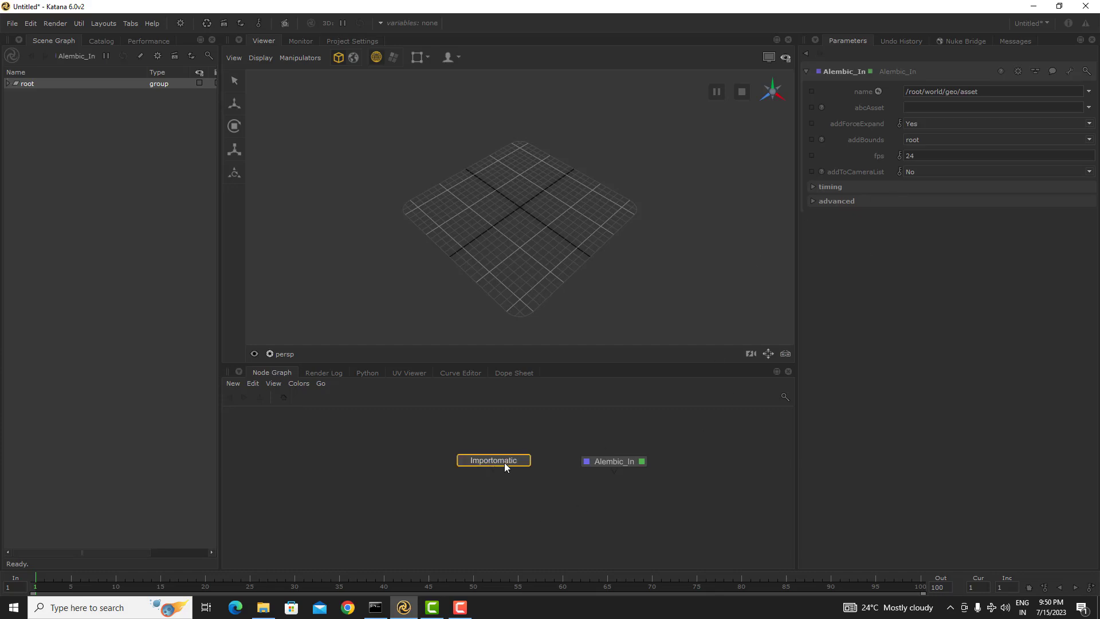
{"action": "left_click", "coordinate": [525, 459]}
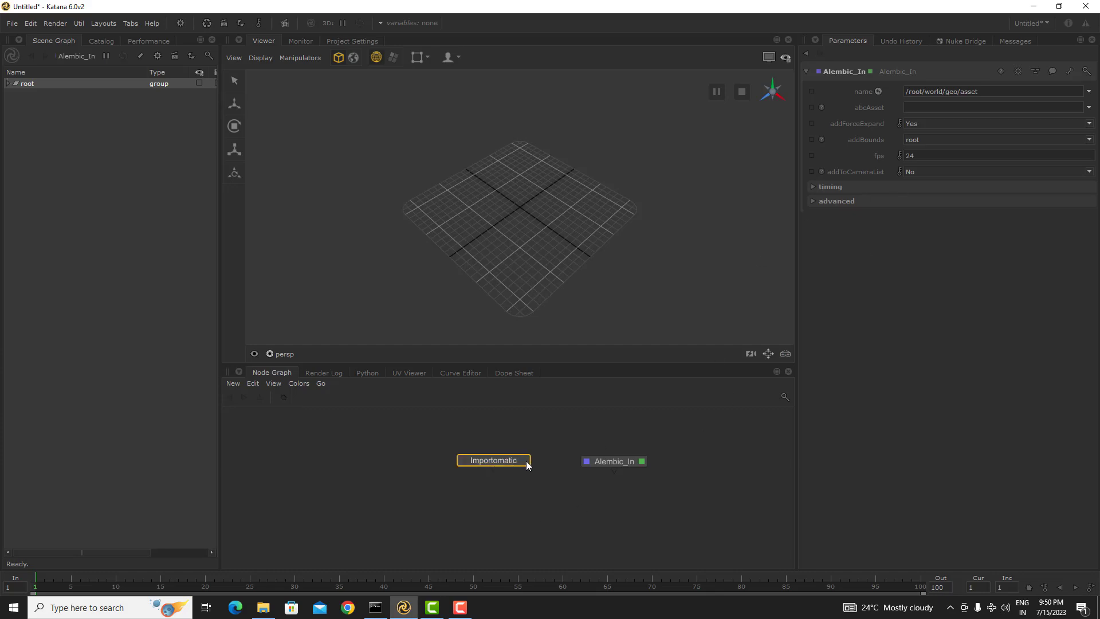
- Select the Alembic_In node and bring up the Importomatic node's parameters for editing
{"action": "left_click", "coordinate": [641, 462]}
{"action": "left_click_drag", "start_coordinate": [692, 434], "coordinate": [361, 522]}
{"action": "left_click_drag", "start_coordinate": [687, 425], "coordinate": [385, 473]}
{"action": "left_click_drag", "start_coordinate": [694, 427], "coordinate": [570, 506]}
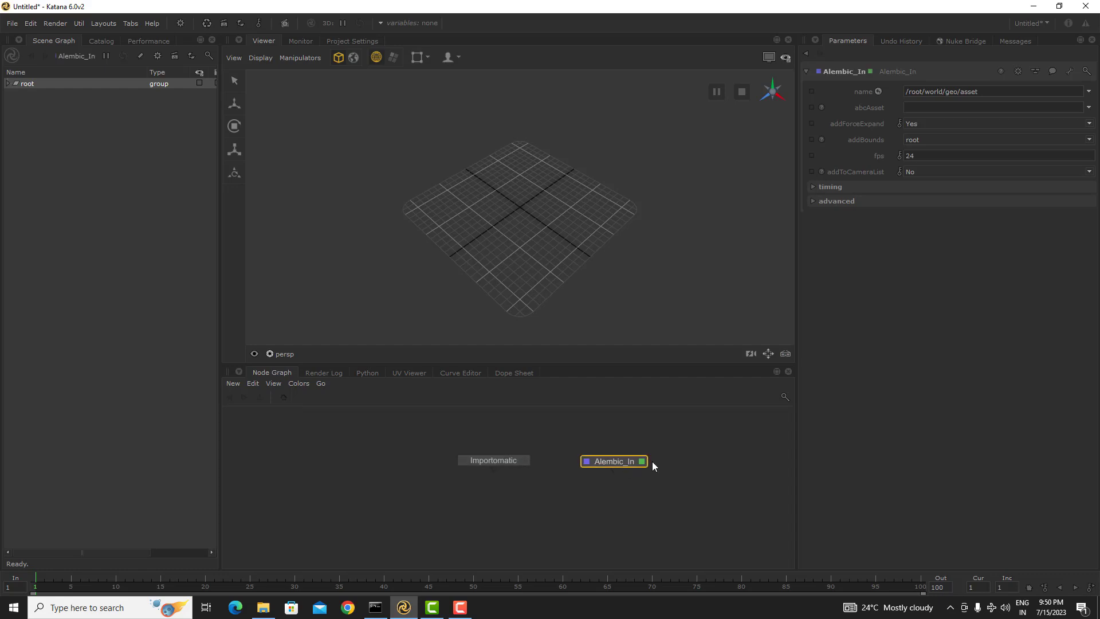
{"action": "left_click", "coordinate": [526, 461]}
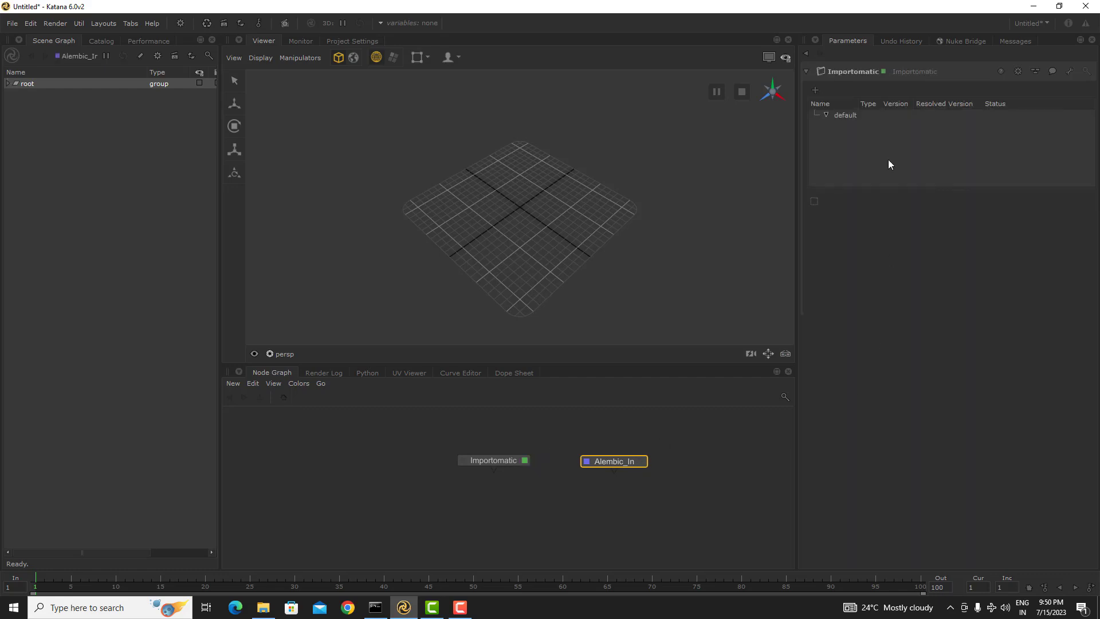
{"action": "left_click", "coordinate": [819, 92]}
{"action": "left_click", "coordinate": [834, 101]}
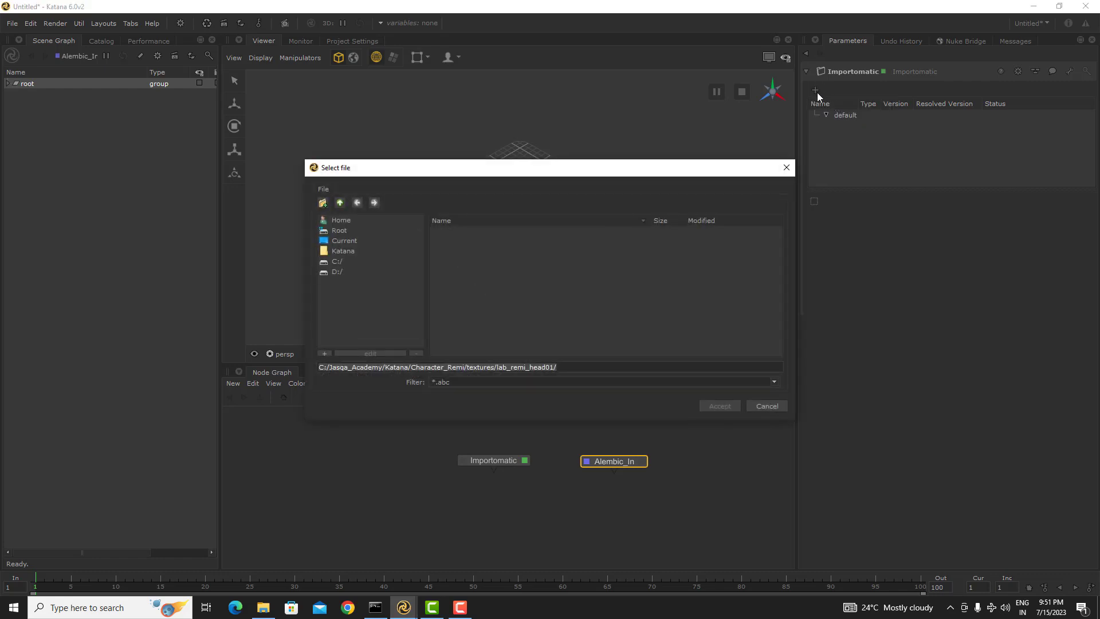
{"action": "left_click", "coordinate": [786, 167]}
- Add the Alembic file C:/Jasqa_Academy/Katana/Dragon_files/DRAGON.abc to the Importomatic node
{"action": "left_click", "coordinate": [815, 89]}
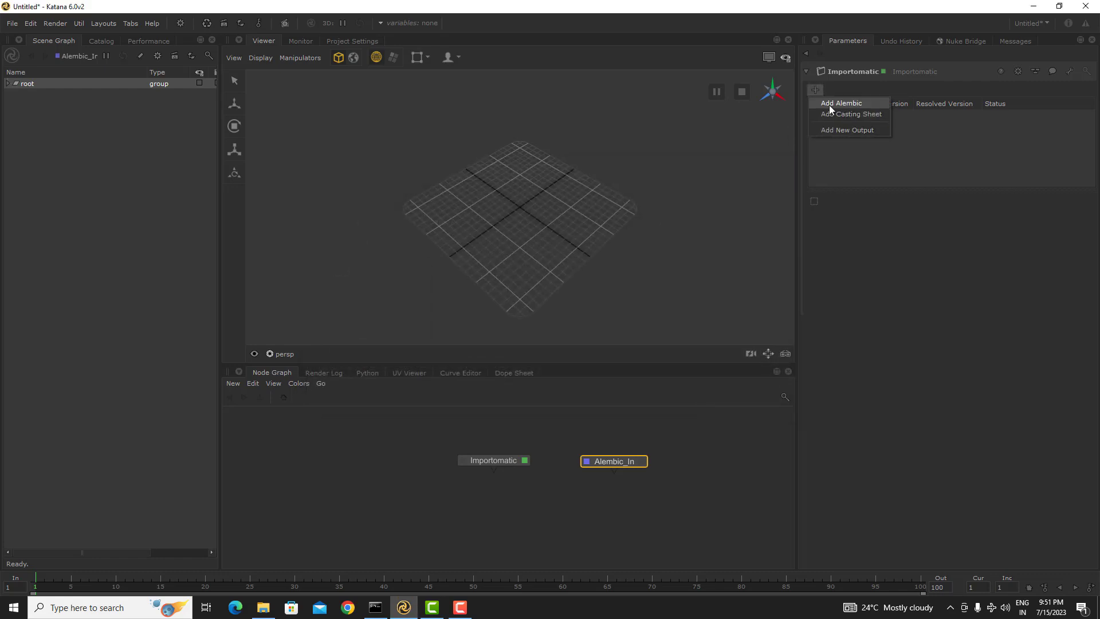
{"action": "left_click", "coordinate": [856, 102]}
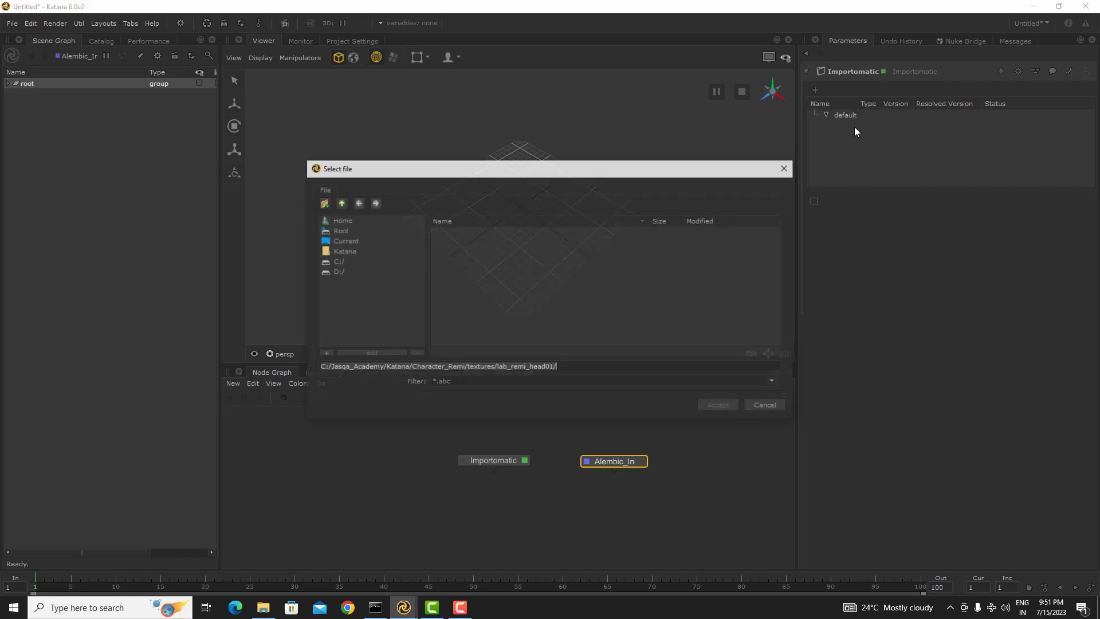
{"action": "left_click", "coordinate": [353, 262]}
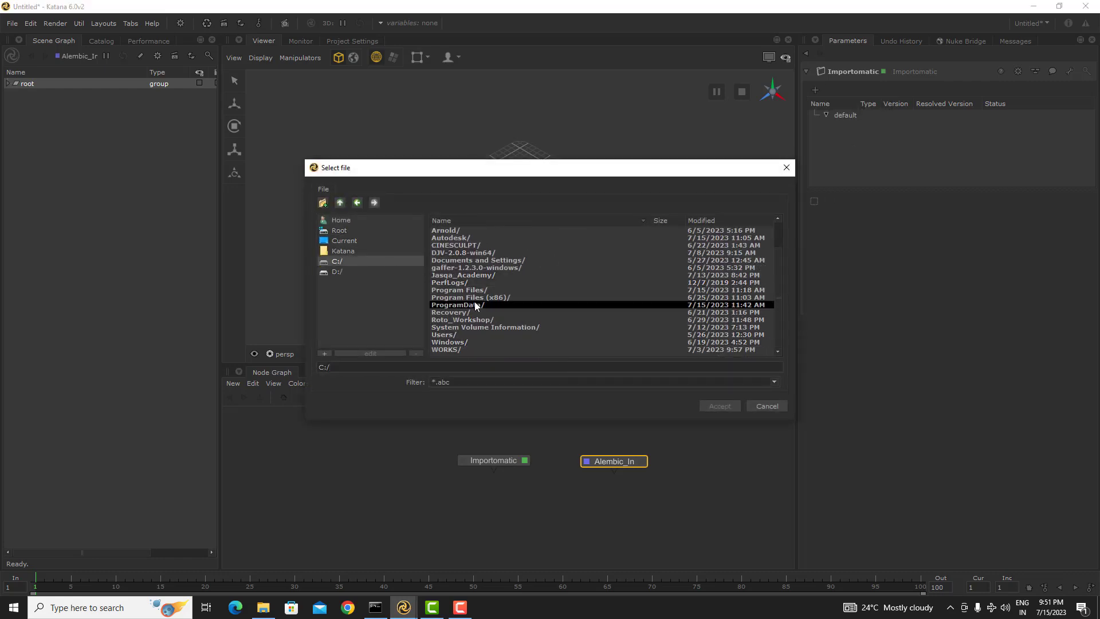
{"action": "double_click", "coordinate": [479, 276]}
{"action": "left_click", "coordinate": [461, 231]}
{"action": "double_click", "coordinate": [460, 232]}
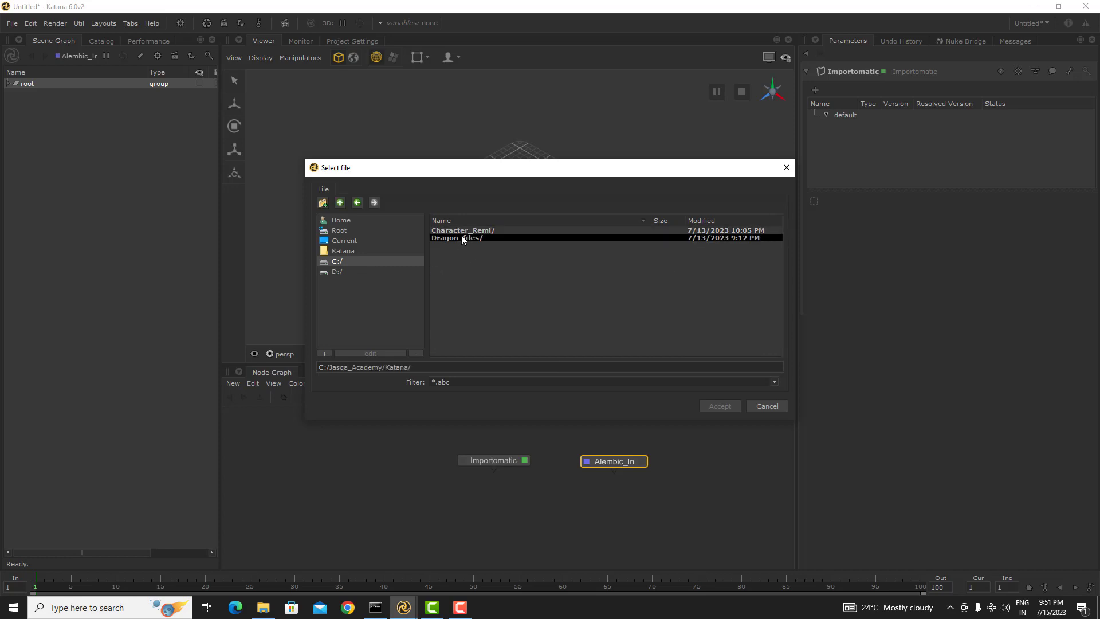
{"action": "double_click", "coordinate": [476, 235]}
{"action": "left_click", "coordinate": [462, 230]}
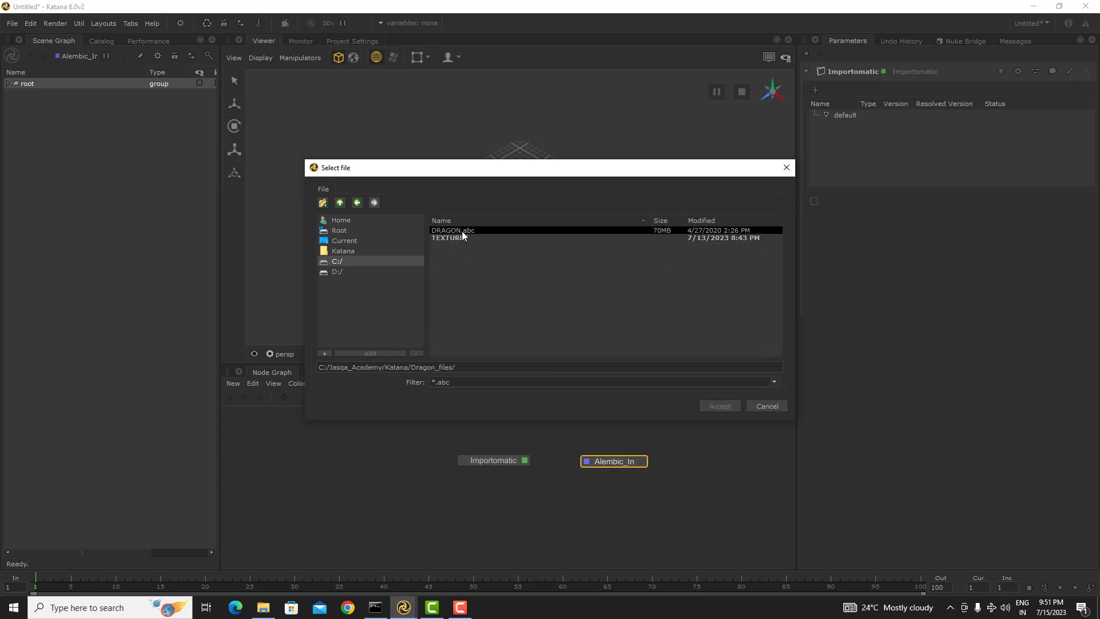
{"action": "double_click", "coordinate": [462, 231]}
- Show the Alembic_In node's parameters and examine the parenting options for its name
{"action": "middle_click_drag", "start_coordinate": [635, 443], "coordinate": [575, 445]}
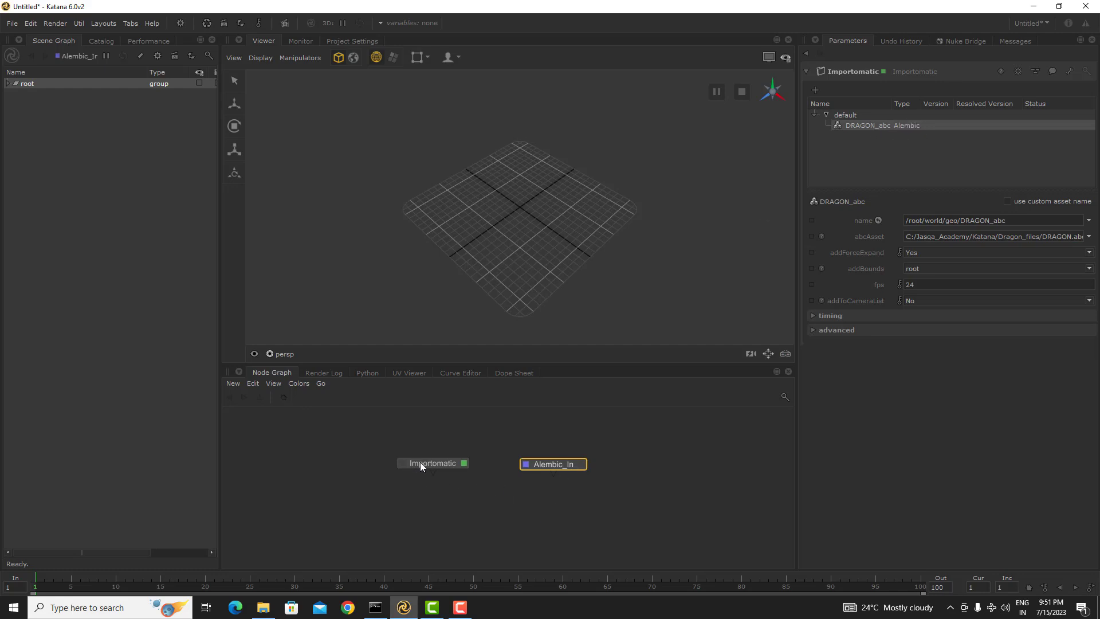
{"action": "left_click", "coordinate": [581, 464]}
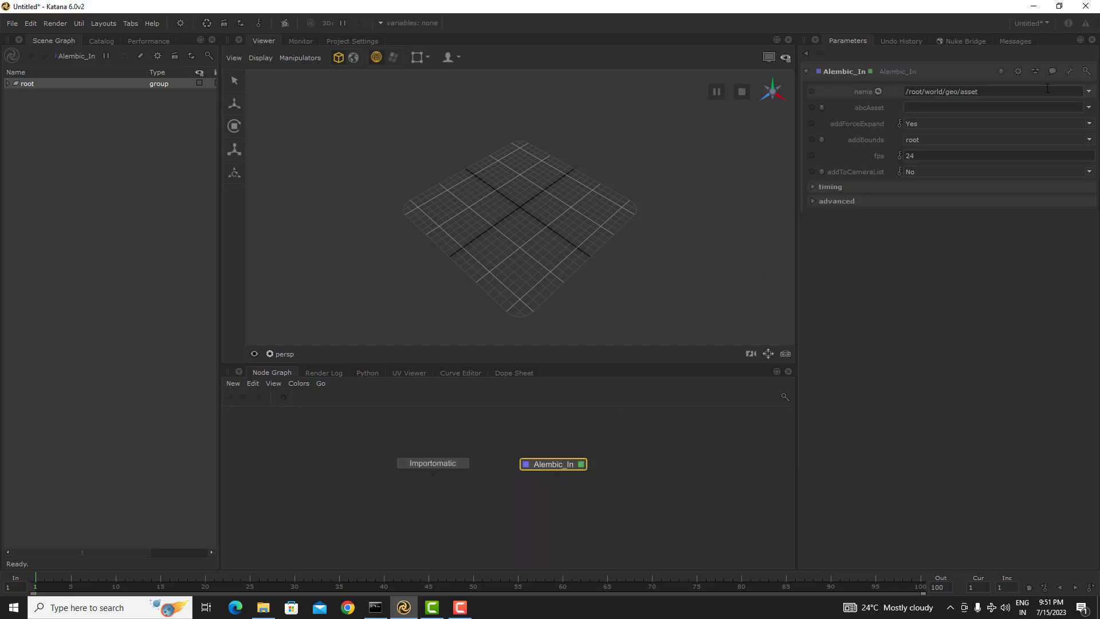
{"action": "left_click", "coordinate": [1089, 92]}
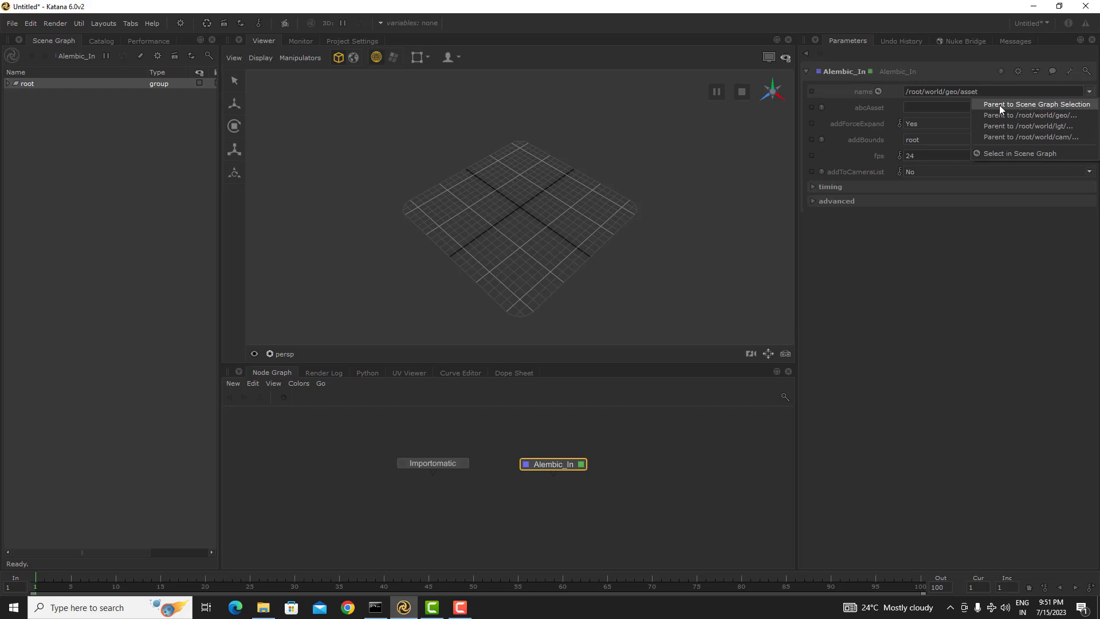
{"action": "left_click", "coordinate": [943, 208]}
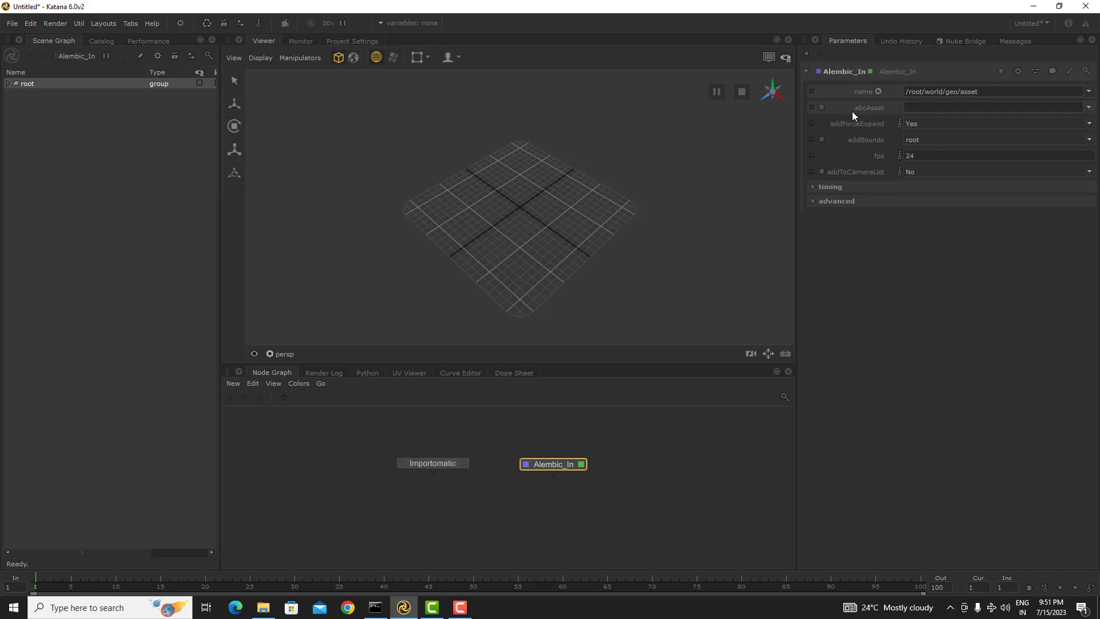
- Set the Alembic_In node's abcAsset to C:/Jasqa_Academy/Katana/Character_Remi/Character_Remi_GEO.abc
{"action": "left_click", "coordinate": [1089, 107]}
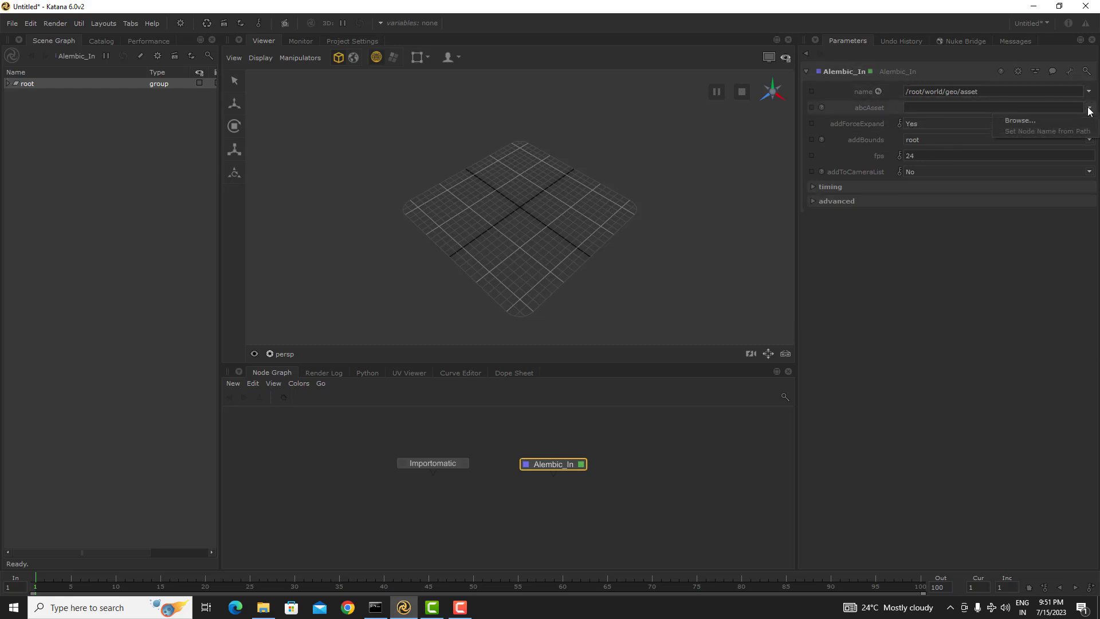
{"action": "left_click", "coordinate": [1047, 122]}
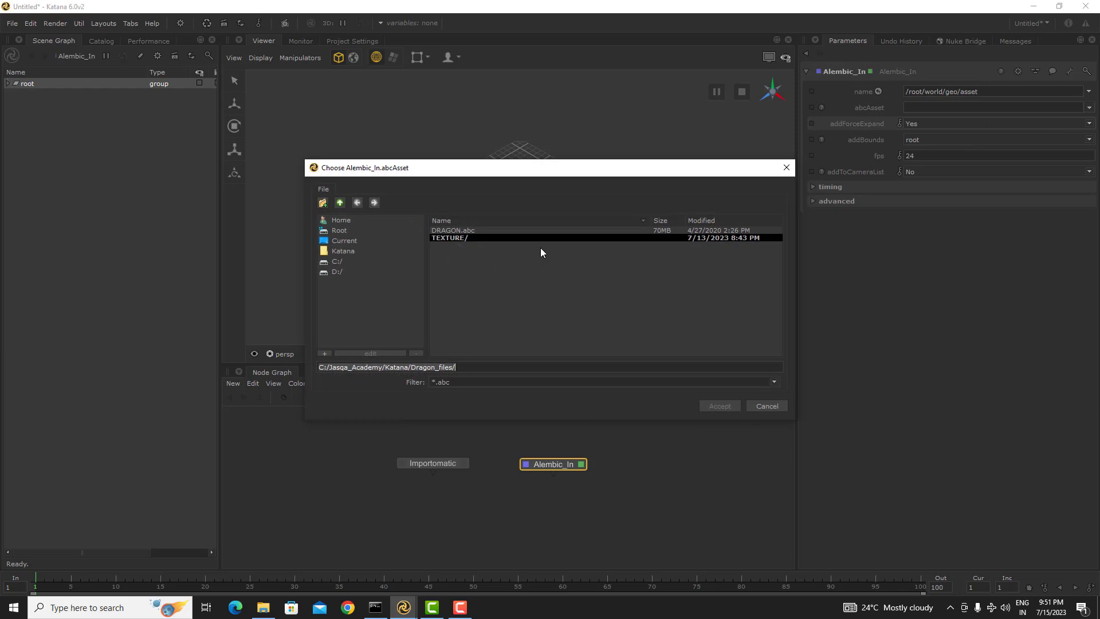
{"action": "left_click", "coordinate": [340, 202]}
{"action": "double_click", "coordinate": [473, 238]}
{"action": "left_click", "coordinate": [473, 231]}
{"action": "left_click", "coordinate": [339, 202]}
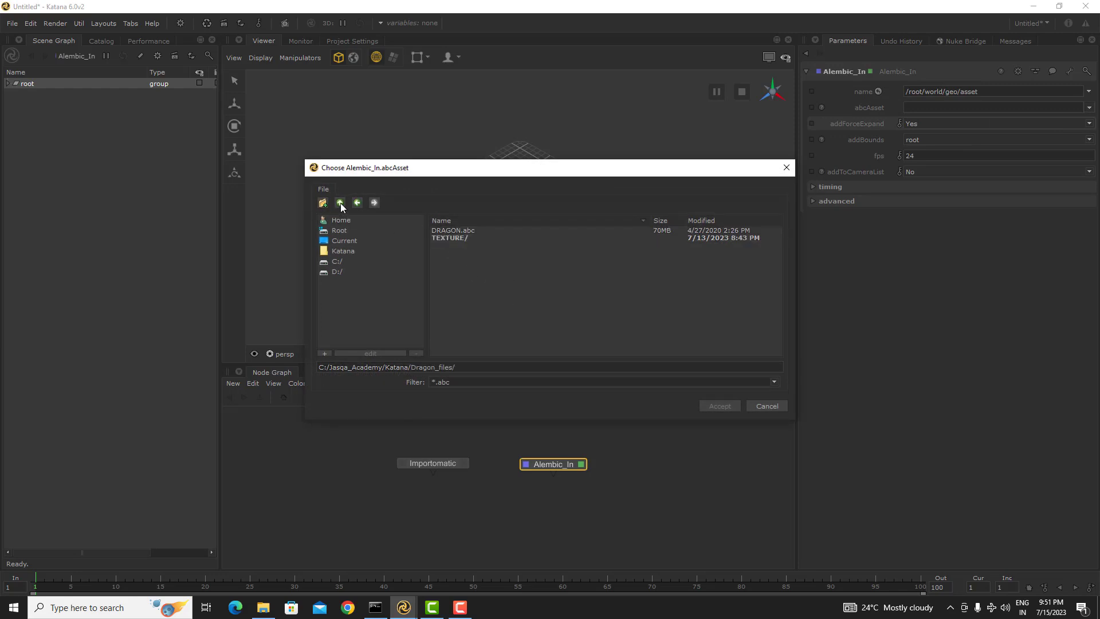
{"action": "double_click", "coordinate": [489, 239]}
{"action": "left_click", "coordinate": [486, 229]}
{"action": "double_click", "coordinate": [476, 231]}
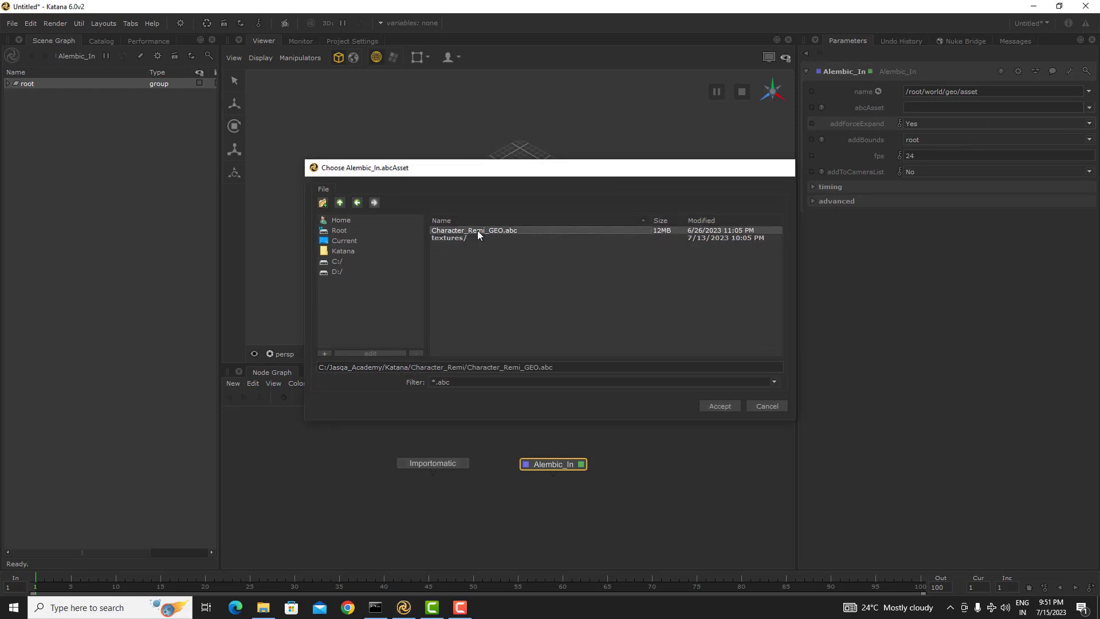
{"action": "middle_click_drag", "start_coordinate": [567, 505], "coordinate": [580, 483]}
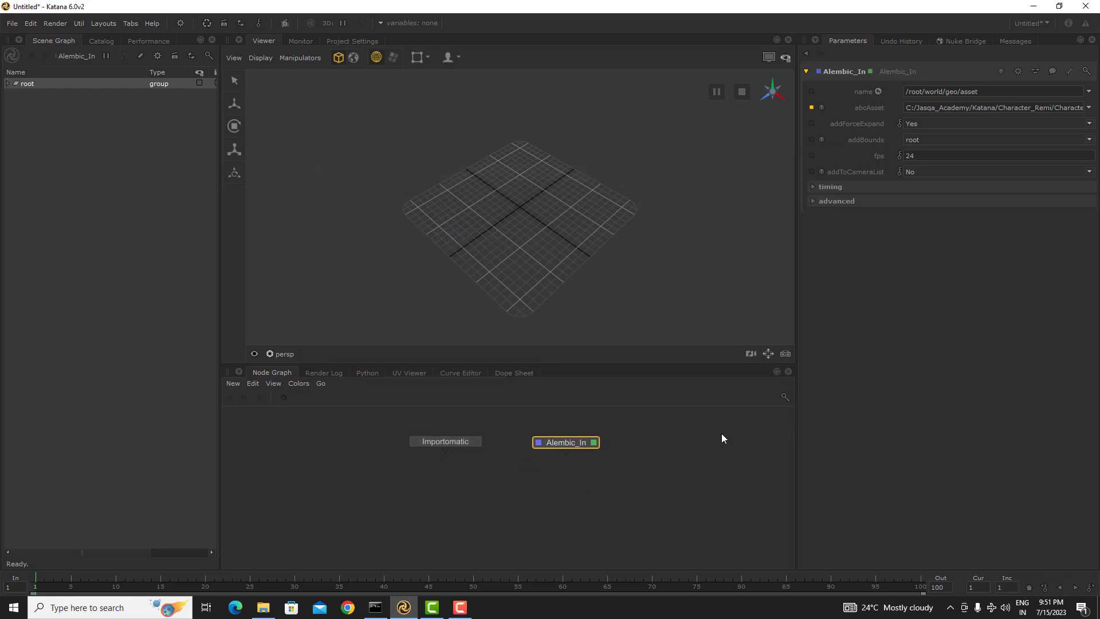
{"action": "left_click", "coordinate": [445, 442]}
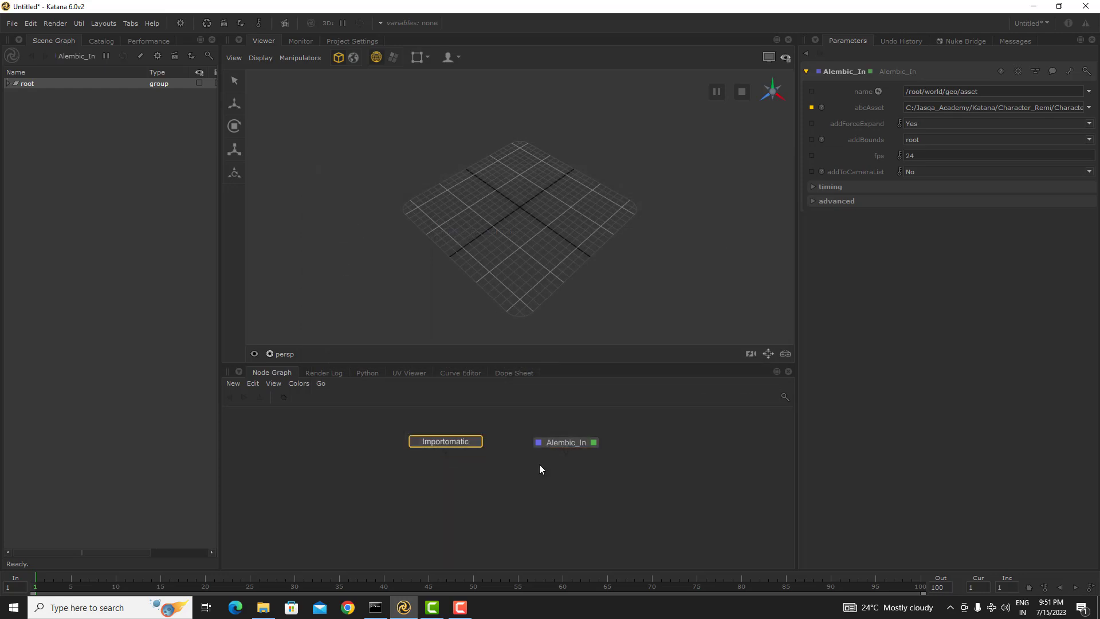
{"action": "left_click_drag", "start_coordinate": [651, 424], "coordinate": [521, 478]}
{"action": "left_click", "coordinate": [459, 441]}
{"action": "scroll", "coordinate": [494, 204], "scroll_direction": "down", "scroll_amount": 4}
{"action": "left_click_drag", "start_coordinate": [533, 224], "coordinate": [535, 272], "text": "alt"}
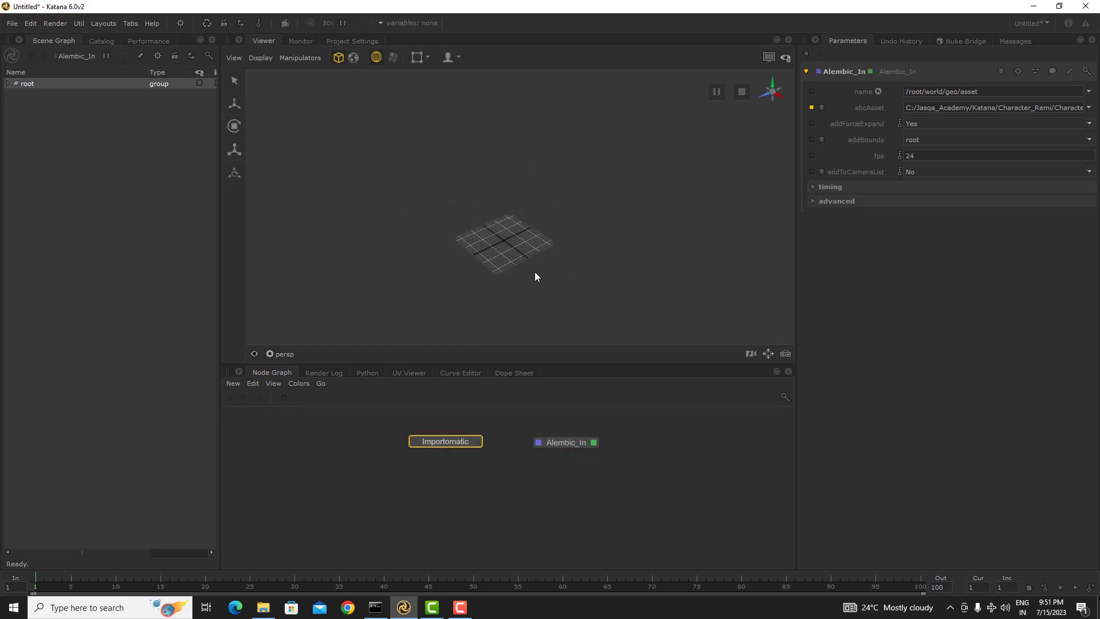
{"action": "middle_click_drag", "start_coordinate": [526, 246], "coordinate": [563, 261], "text": "alt"}
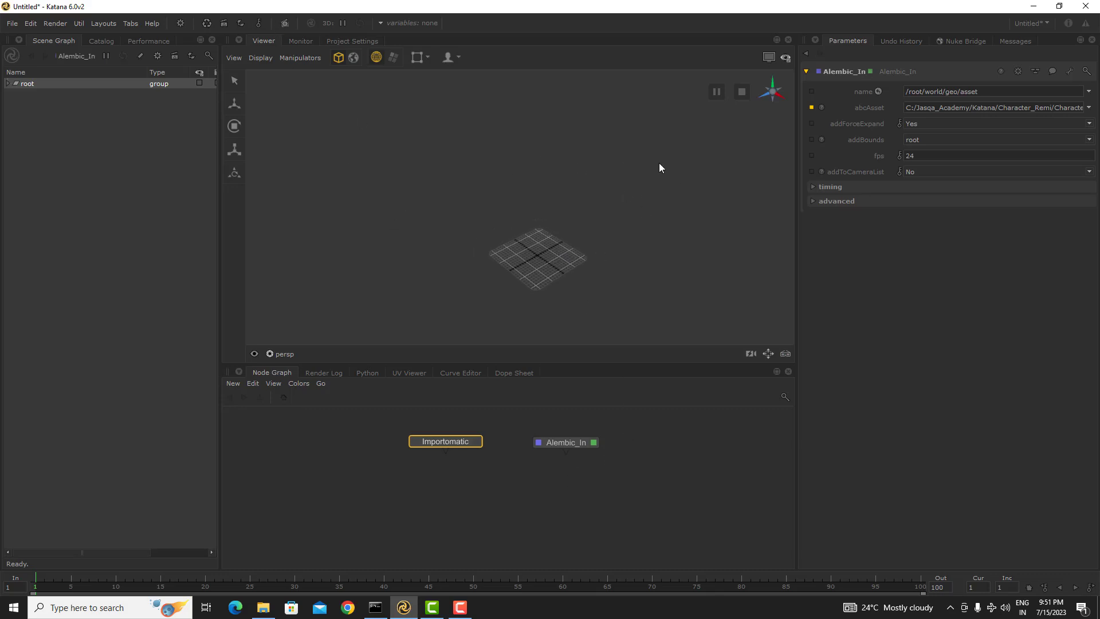
{"action": "left_click_drag", "start_coordinate": [694, 165], "coordinate": [418, 324]}
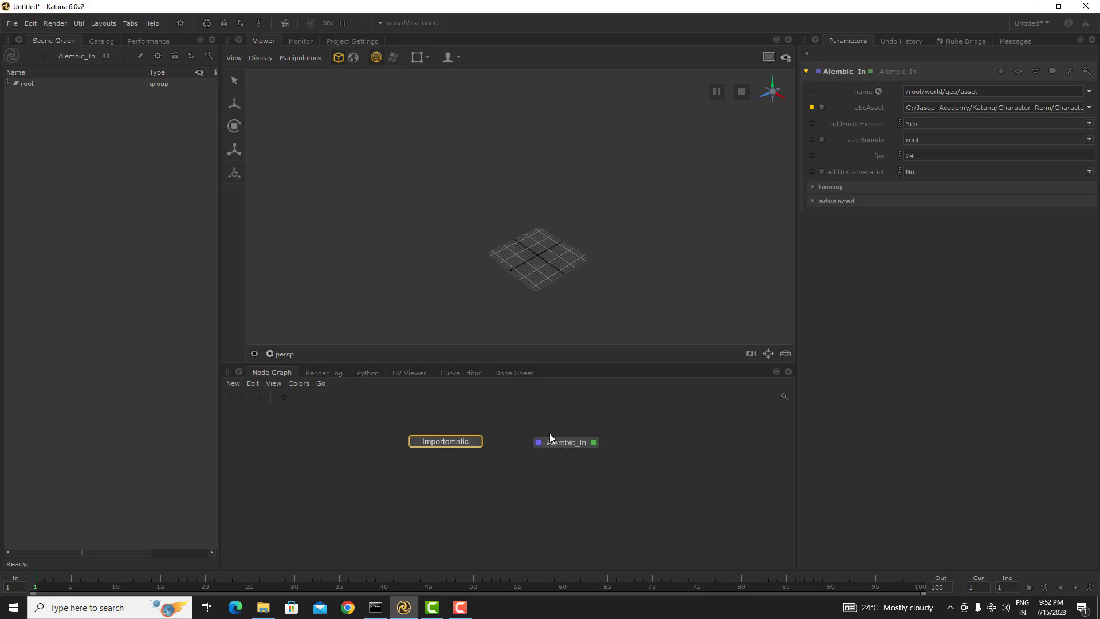
- Select the Alembic_In node and expand the root, world and geo locations in the scene graph
{"action": "left_click_drag", "start_coordinate": [551, 428], "coordinate": [521, 462]}
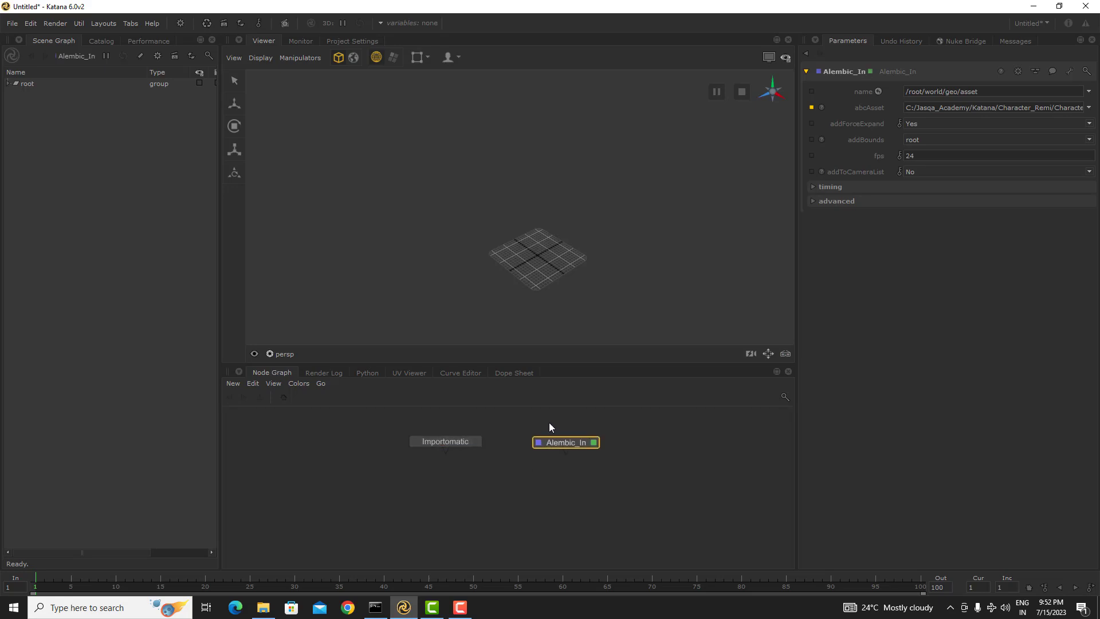
{"action": "left_click_drag", "start_coordinate": [549, 421], "coordinate": [529, 463]}
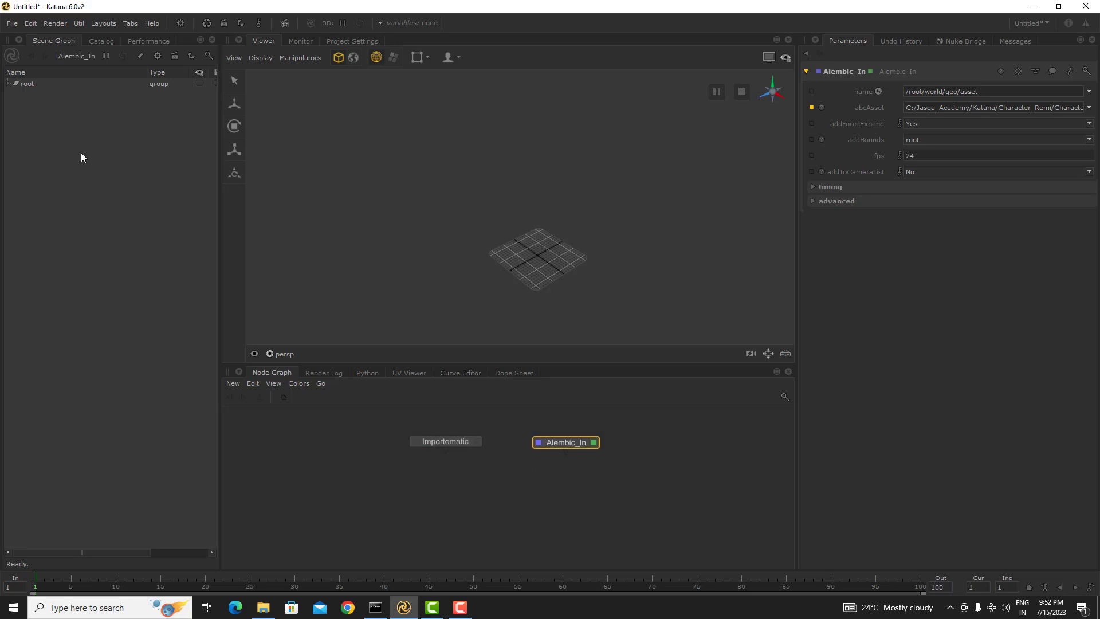
{"action": "left_click", "coordinate": [9, 84]}
{"action": "left_click", "coordinate": [15, 94]}
{"action": "left_click", "coordinate": [23, 104]}
- Change the last part of the Alembic_In node's name path so it reads /root/world/geo/Hello
{"action": "left_click_drag", "start_coordinate": [1004, 91], "coordinate": [821, 99]}
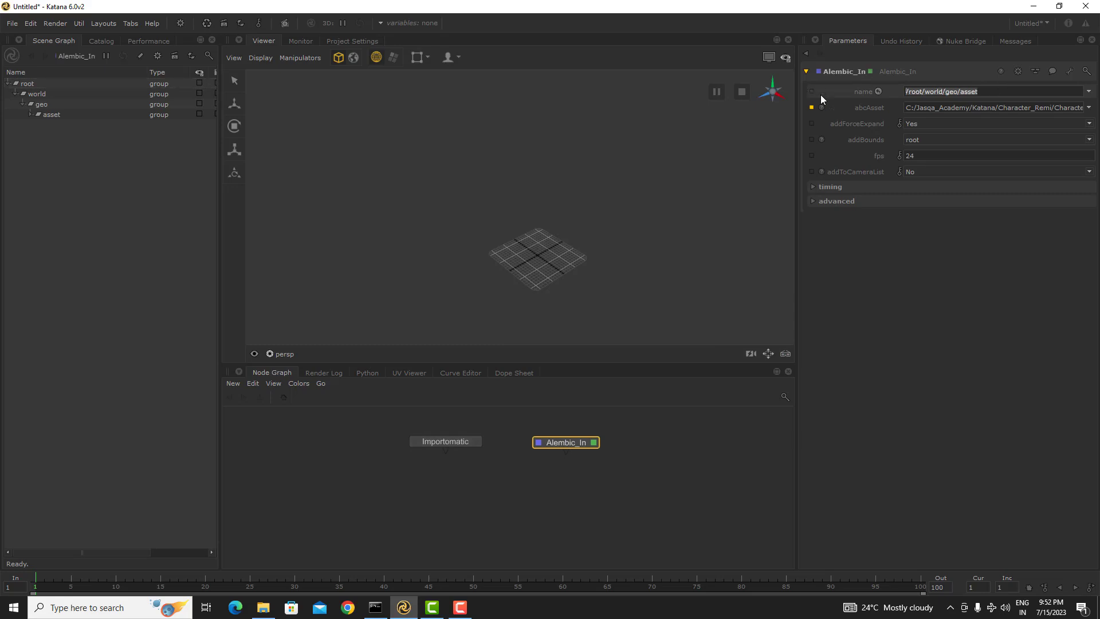
{"action": "left_click", "coordinate": [973, 91]}
{"action": "left_click", "coordinate": [944, 91]}
{"action": "left_click", "coordinate": [959, 92]}
{"action": "left_click_drag", "start_coordinate": [965, 92], "coordinate": [980, 92]}
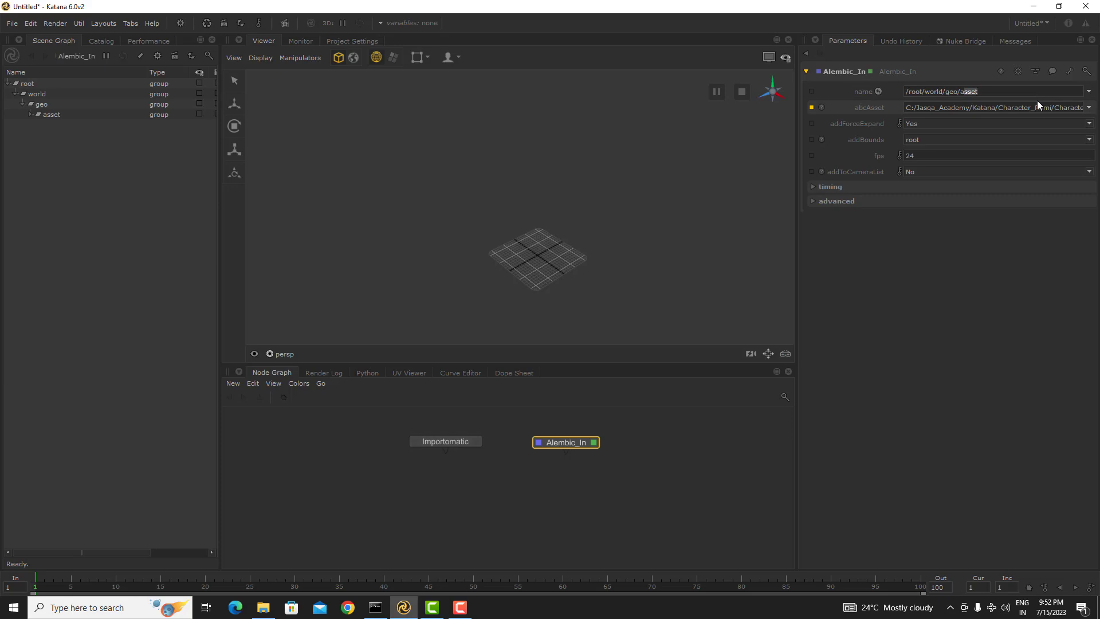
{"action": "key", "text": "BackSpace"}
{"action": "key", "text": "BackSpace"}
{"action": "type", "text": "Hello"}
{"action": "key", "text": "Return"}
- Expand the Hello location and widen the Scene Graph panel to show its extra columns
{"action": "left_click", "coordinate": [27, 114]}
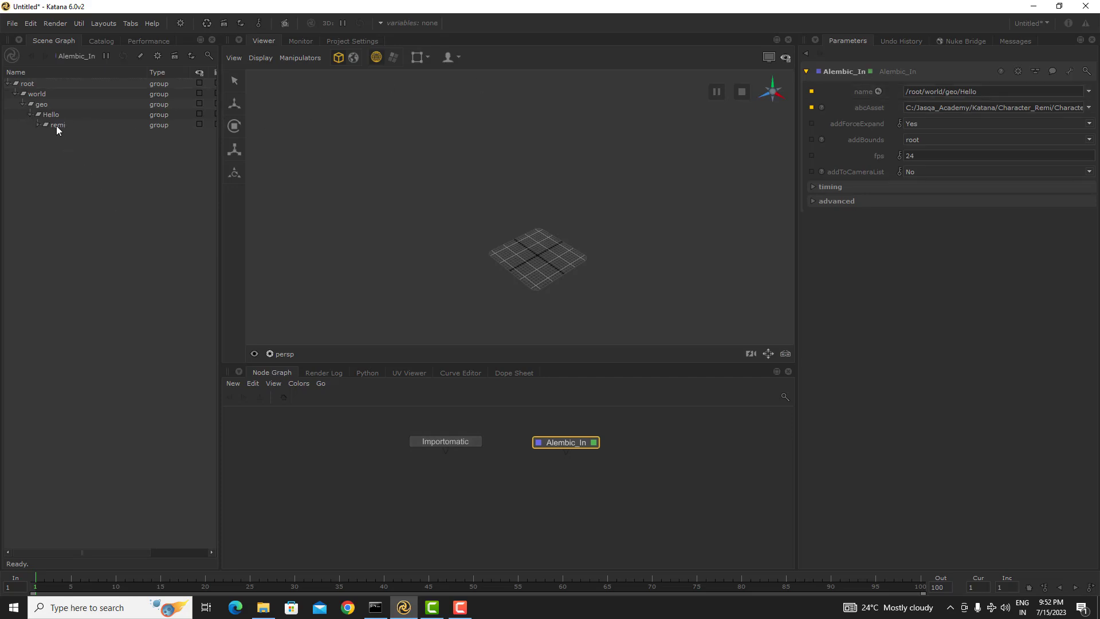
{"action": "left_click_drag", "start_coordinate": [218, 160], "coordinate": [307, 156]}
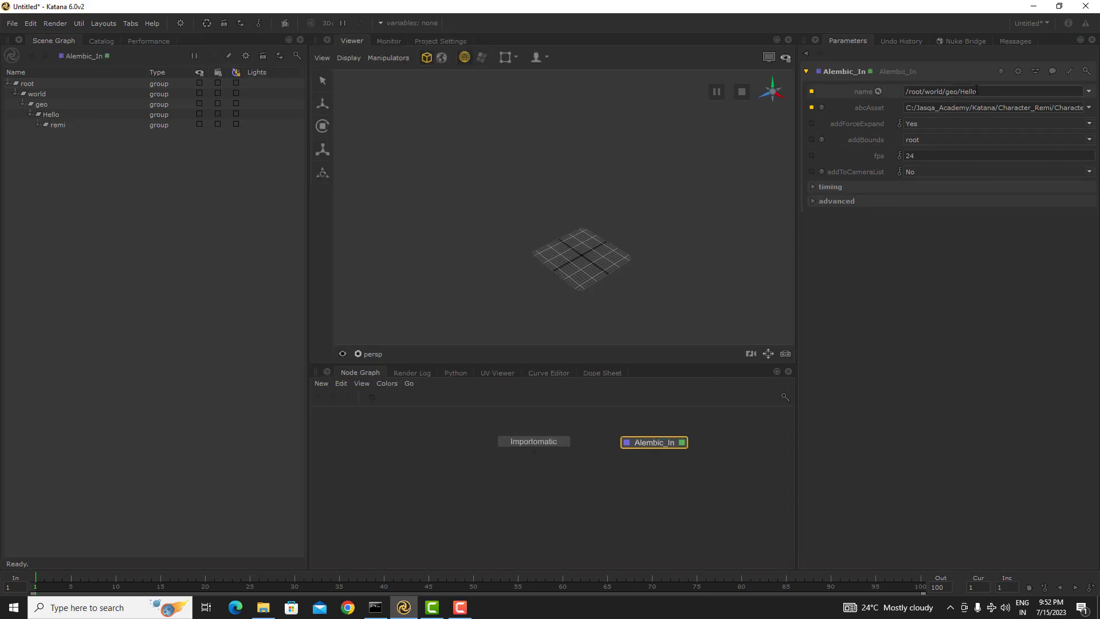
- Shorten the Alembic_In node's name path to /root/Hello and expand Hello in the scene graph
{"action": "left_click_drag", "start_coordinate": [958, 93], "coordinate": [926, 95]}
{"action": "key", "text": "BackSpace"}
{"action": "key", "text": "BackSpace"}
{"action": "key", "text": "Return"}
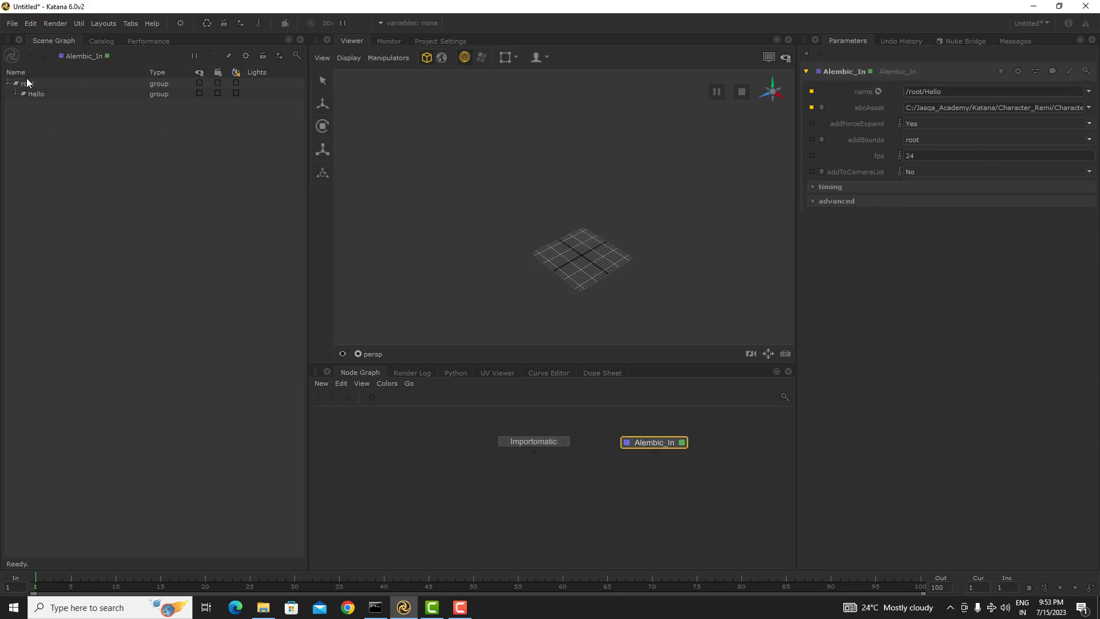
{"action": "left_click", "coordinate": [15, 94]}
- Reset the Alembic_In node's name to the default /root/world/geo/asset and expand the asset location in the scene graph
{"action": "left_click", "coordinate": [811, 92]}
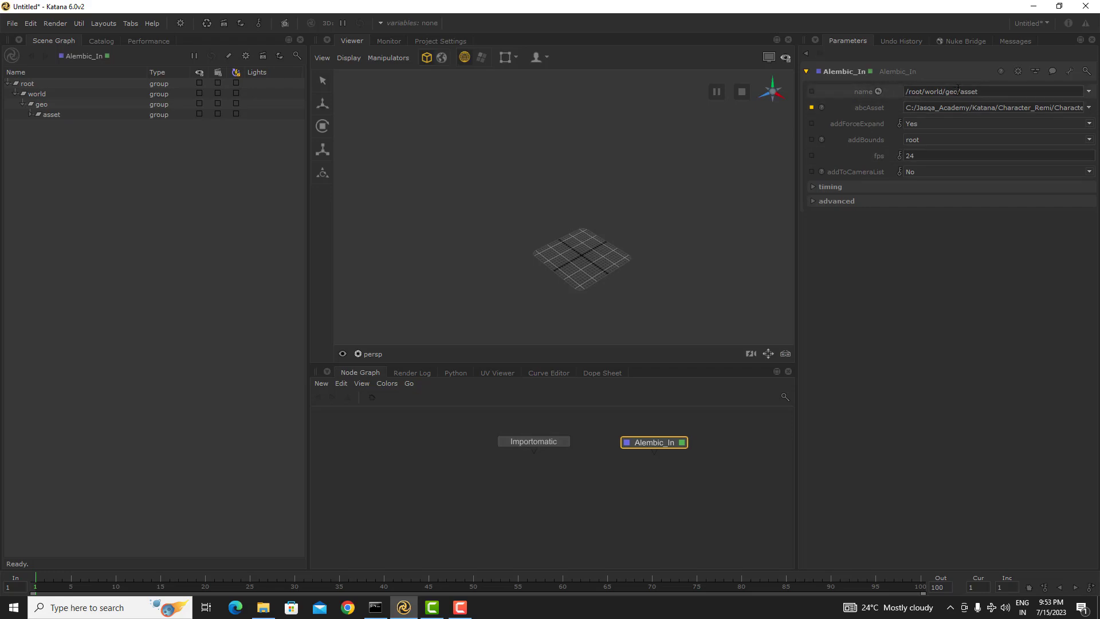
{"action": "left_click_drag", "start_coordinate": [945, 92], "coordinate": [862, 96]}
{"action": "left_click", "coordinate": [946, 92]}
{"action": "left_click_drag", "start_coordinate": [960, 91], "coordinate": [990, 89]}
{"action": "left_click_drag", "start_coordinate": [916, 91], "coordinate": [950, 91]}
{"action": "left_click", "coordinate": [947, 91]}
{"action": "left_click", "coordinate": [31, 115]}
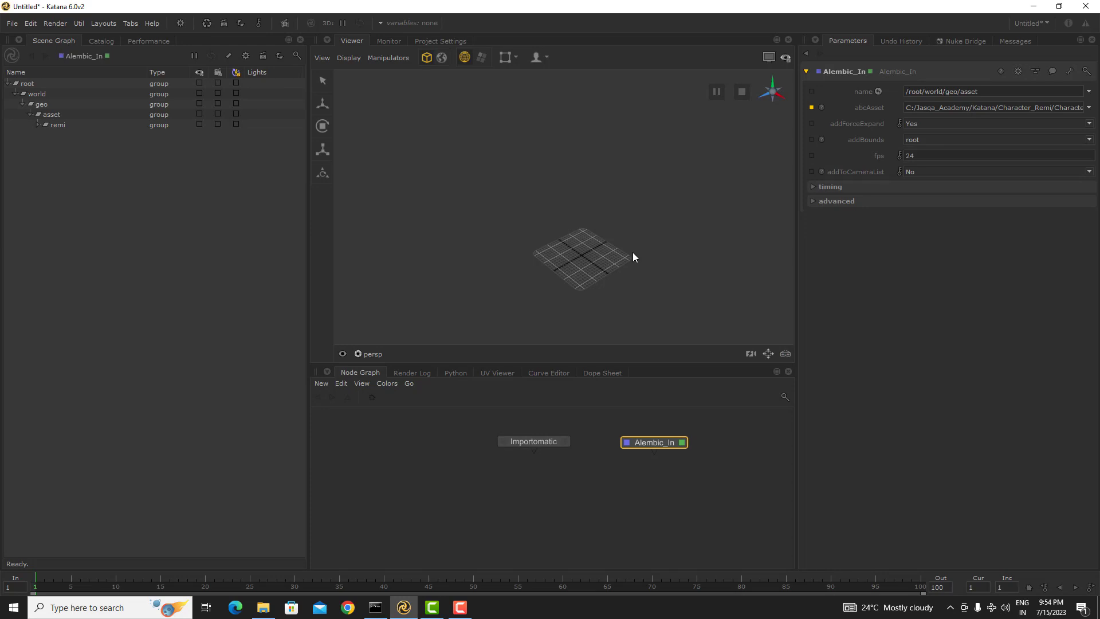
- Expand the Remi hierarchy through remi, body_M_hrc, GEO and arm_M_hrc in the scene graph
{"action": "scroll", "coordinate": [559, 221], "scroll_direction": "down", "scroll_amount": 8}
{"action": "scroll", "coordinate": [579, 230], "scroll_direction": "up", "scroll_amount": 8}
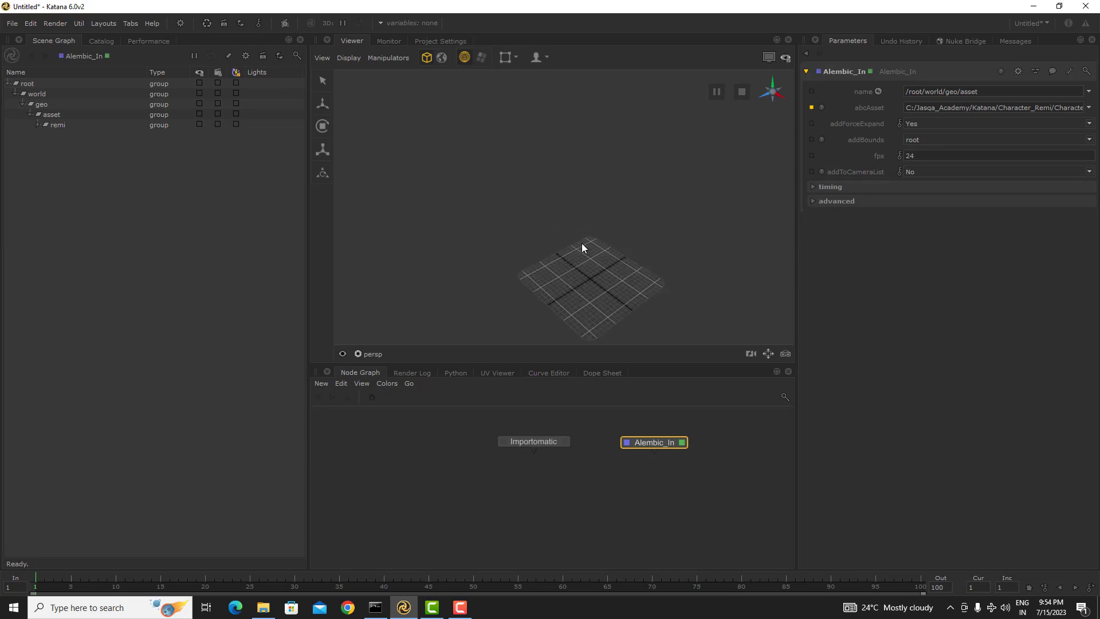
{"action": "middle_click_drag", "start_coordinate": [598, 269], "coordinate": [573, 205], "text": "alt"}
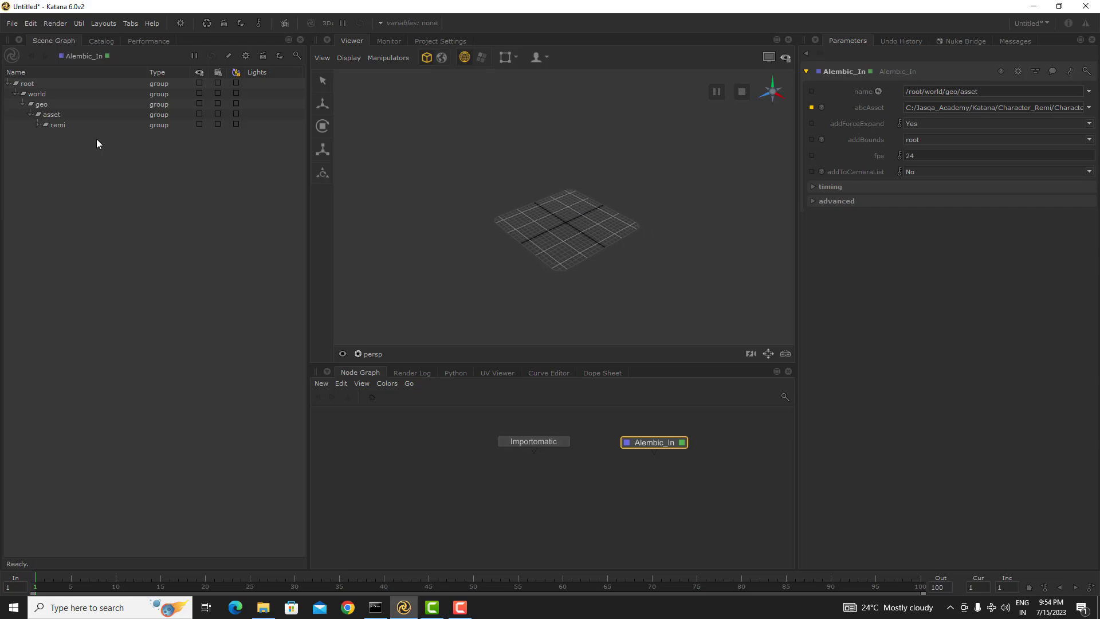
{"action": "left_click_drag", "start_coordinate": [560, 225], "coordinate": [562, 224], "text": "alt"}
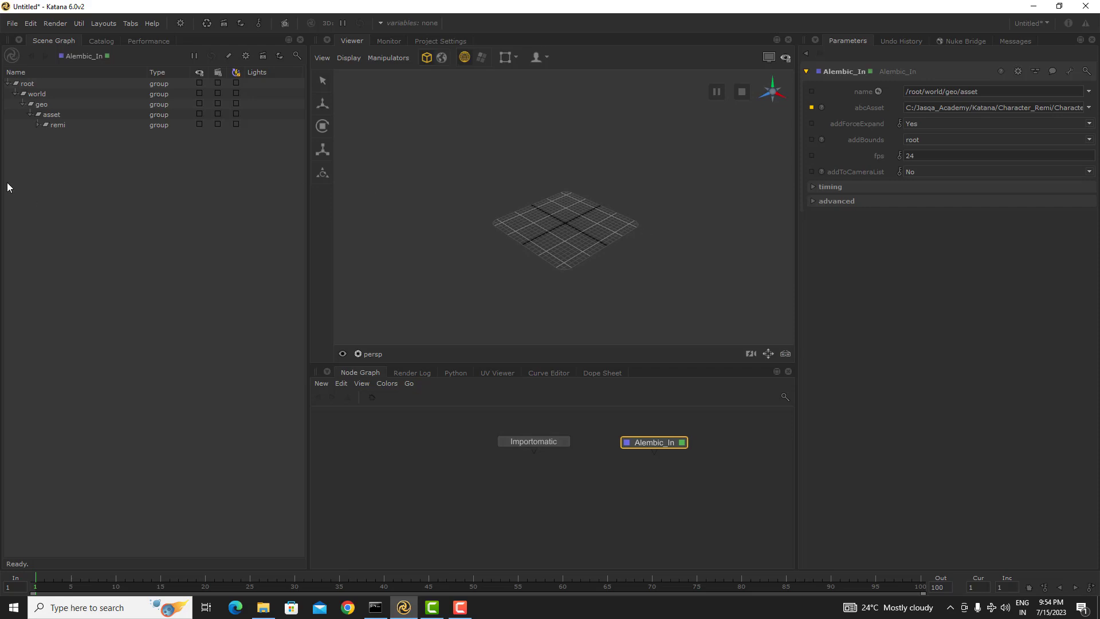
{"action": "left_click", "coordinate": [38, 125]}
{"action": "left_click", "coordinate": [46, 135]}
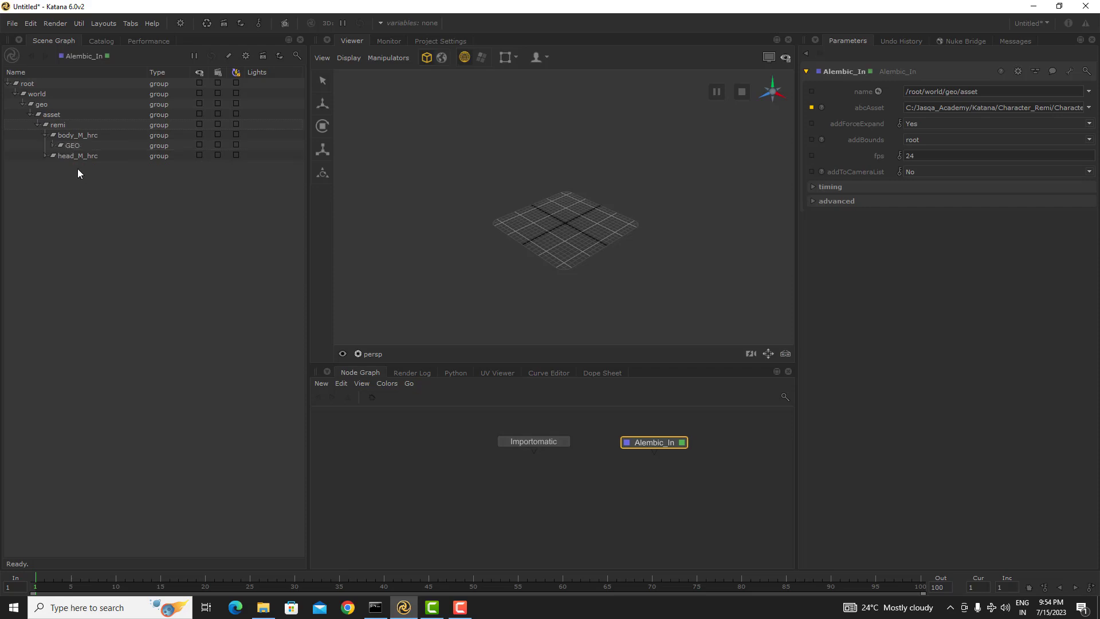
{"action": "left_click", "coordinate": [53, 145]}
{"action": "left_click", "coordinate": [60, 156]}
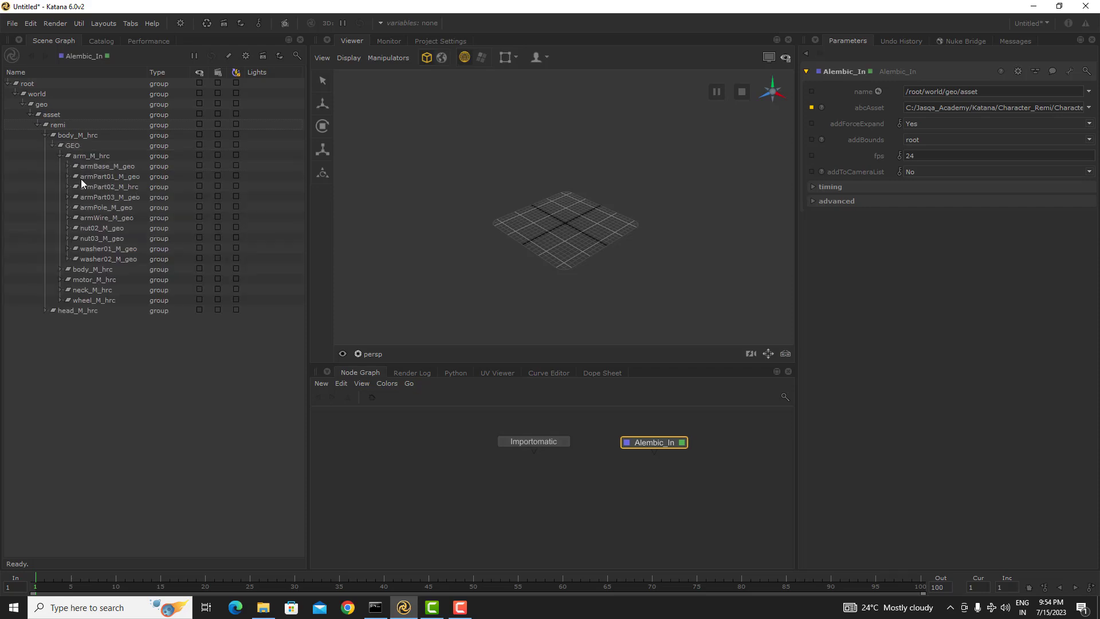
- Expand armBase_M_geo to load its polymesh object and inspect it selected in the viewer
{"action": "left_click", "coordinate": [67, 166]}
{"action": "left_click", "coordinate": [150, 177]}
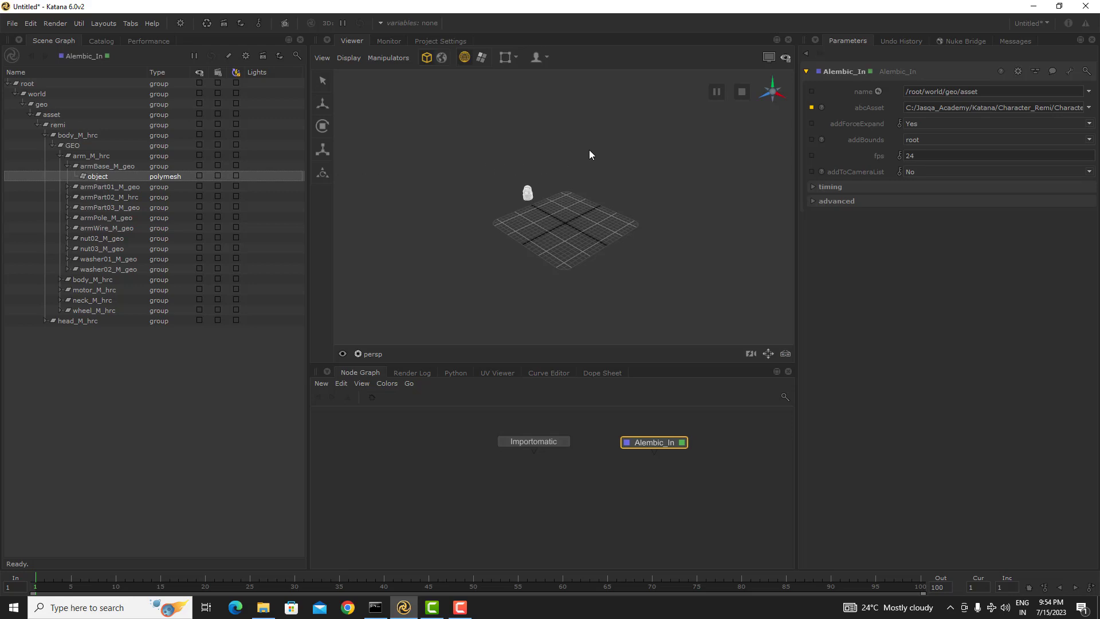
{"action": "left_click_drag", "start_coordinate": [593, 150], "coordinate": [516, 184]}
{"action": "scroll", "coordinate": [544, 194], "scroll_direction": "up", "scroll_amount": 3}
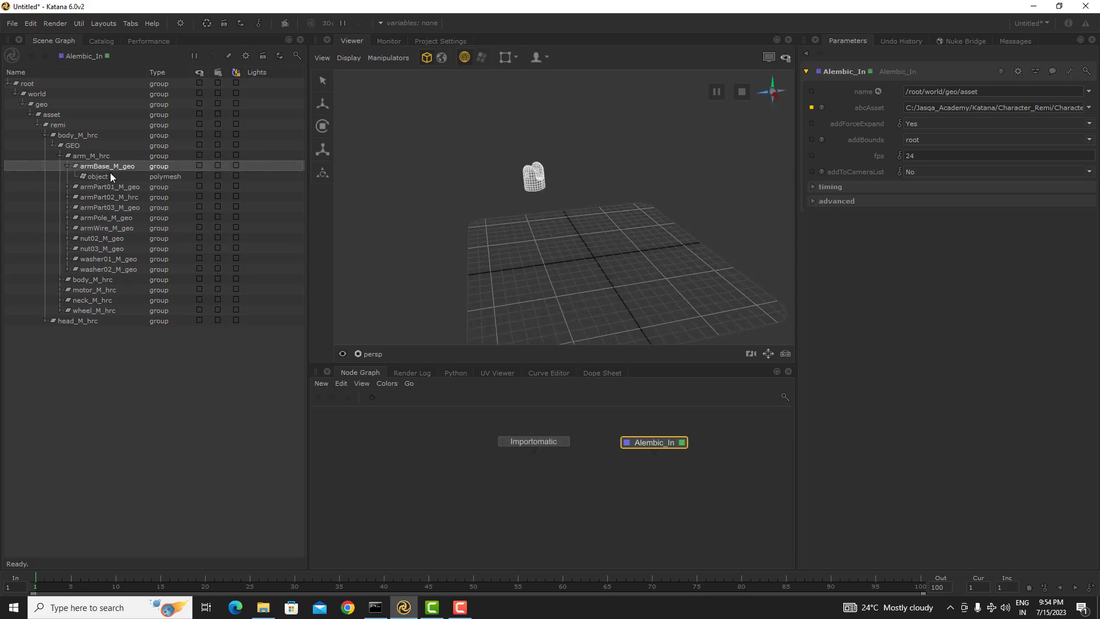
{"action": "left_click", "coordinate": [110, 176]}
- Expand armPart01_M_geo, armPart02_M_hrc and the armPart03_M_hrc group inside it
{"action": "left_click", "coordinate": [70, 186]}
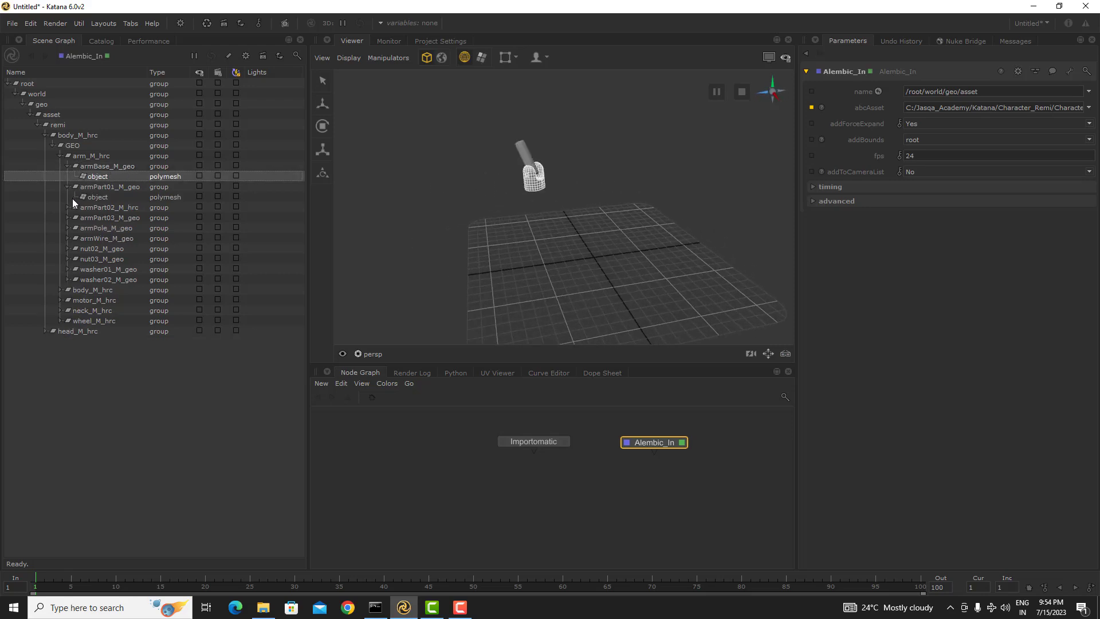
{"action": "left_click", "coordinate": [68, 207]}
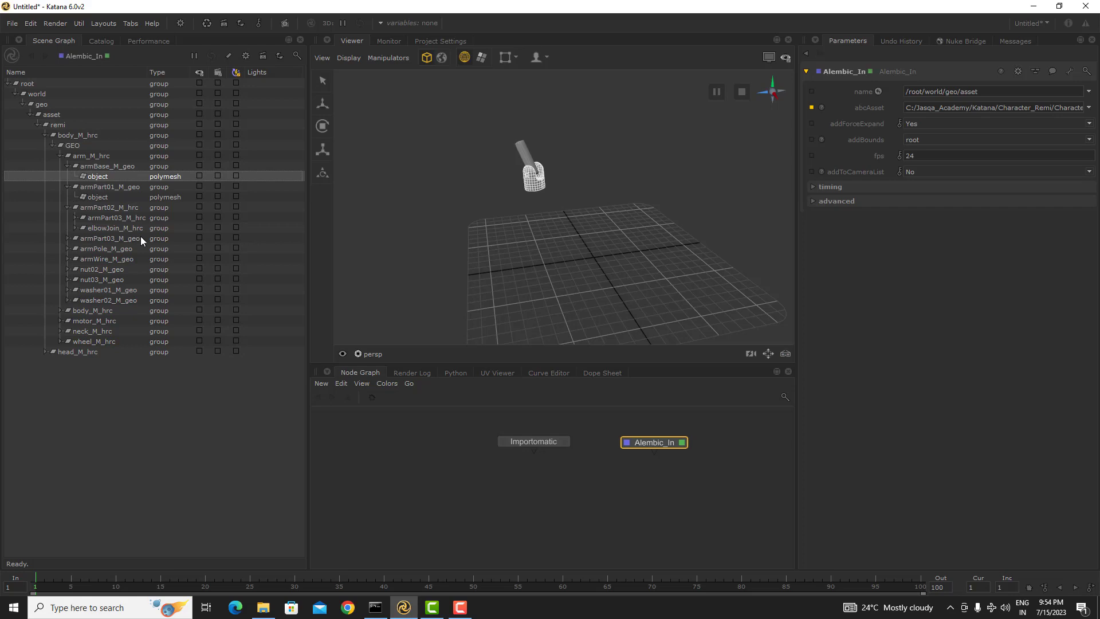
{"action": "left_click", "coordinate": [89, 208]}
{"action": "left_click", "coordinate": [115, 217]}
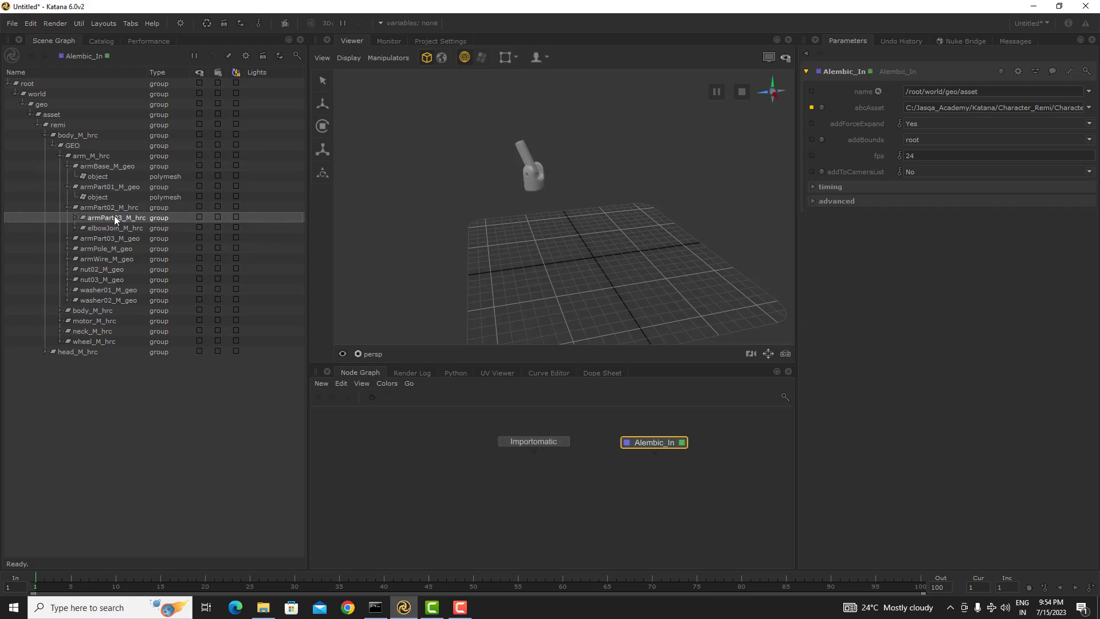
{"action": "left_click", "coordinate": [76, 218]}
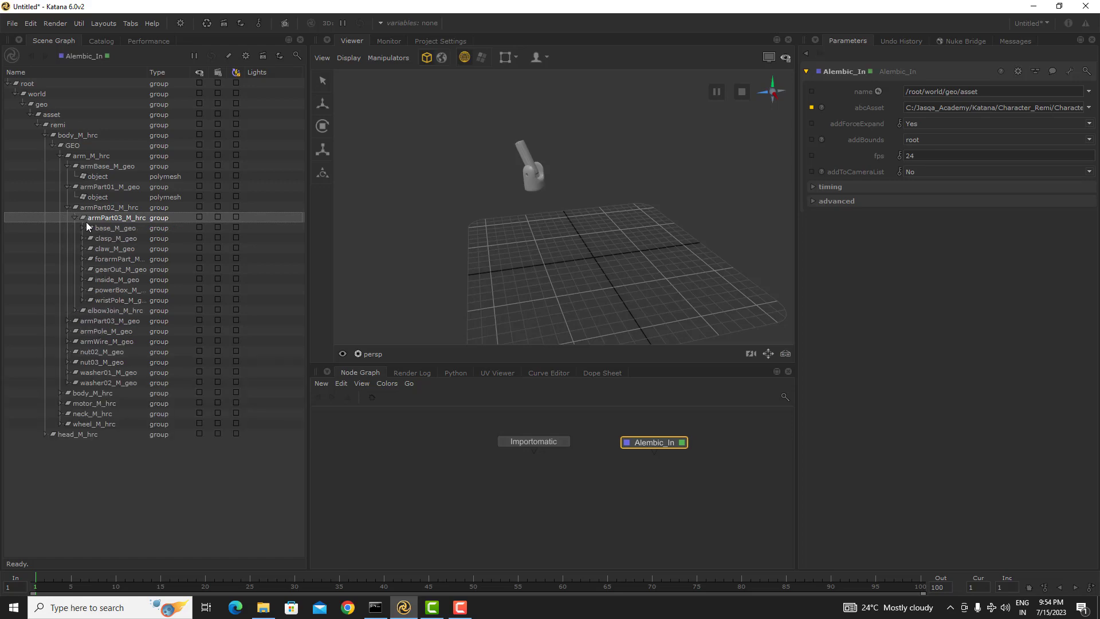
- Load the base, clasp, claw, forearm and gearOut meshes of armPart03_M_hrc by expanding their groups, selecting the loaded arm meshes in the viewer along the way
{"action": "left_click", "coordinate": [83, 228]}
{"action": "left_click", "coordinate": [144, 241]}
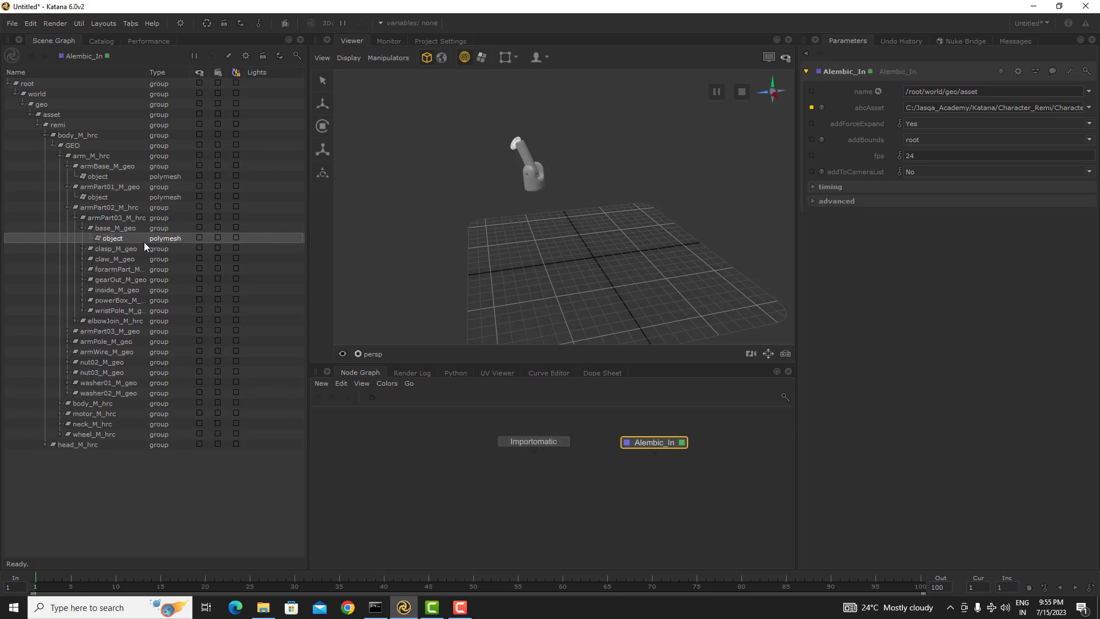
{"action": "left_click", "coordinate": [82, 249]}
{"action": "left_click", "coordinate": [128, 259]}
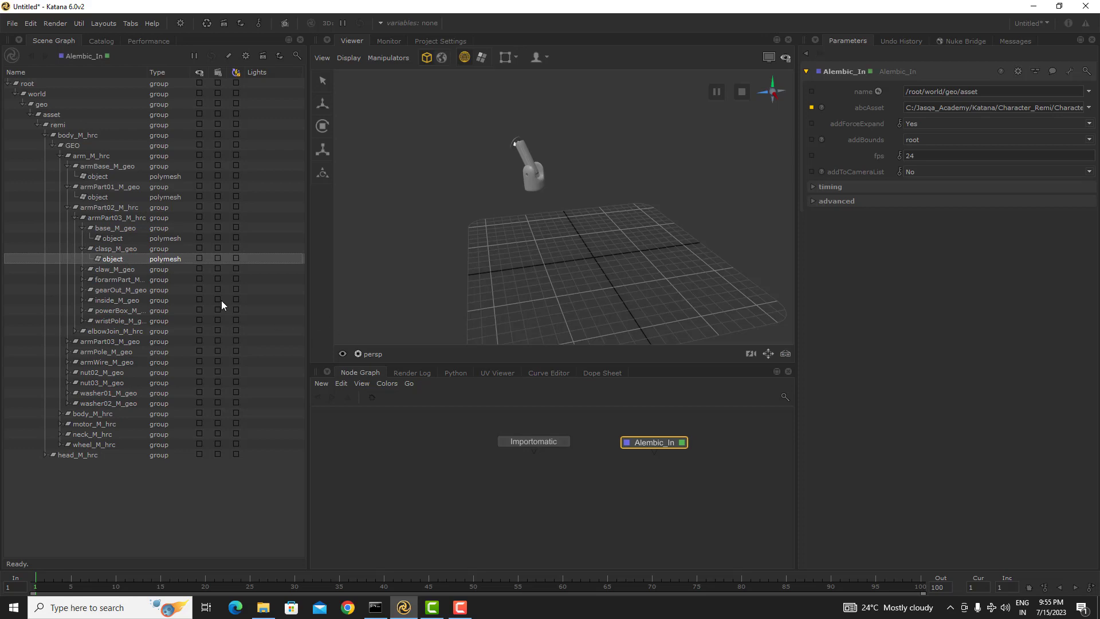
{"action": "left_click", "coordinate": [82, 269]}
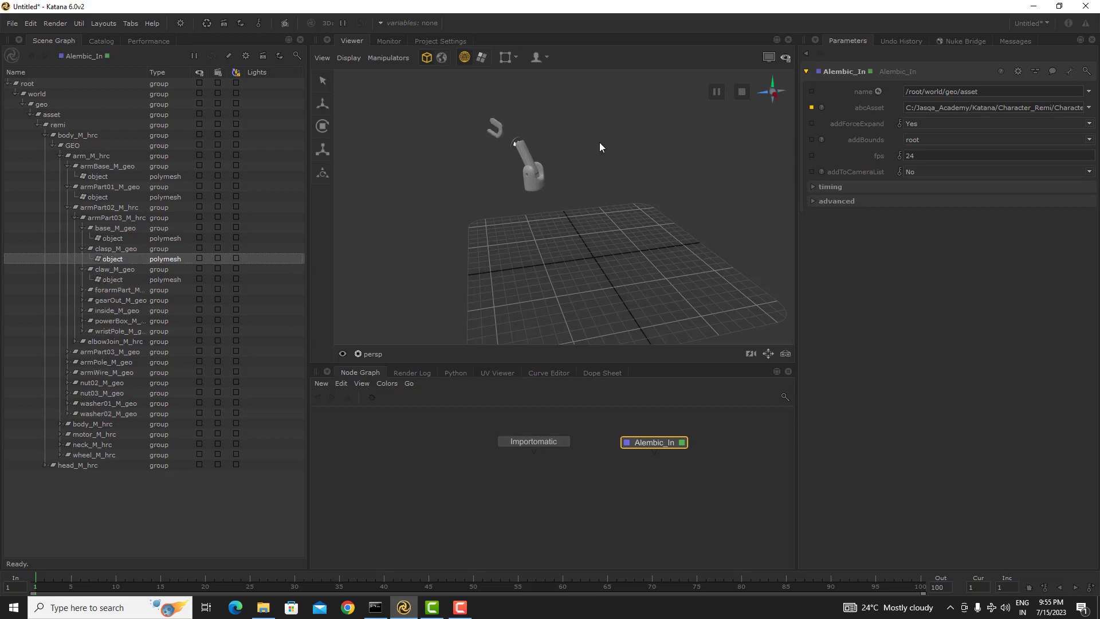
{"action": "left_click_drag", "start_coordinate": [582, 99], "coordinate": [409, 238]}
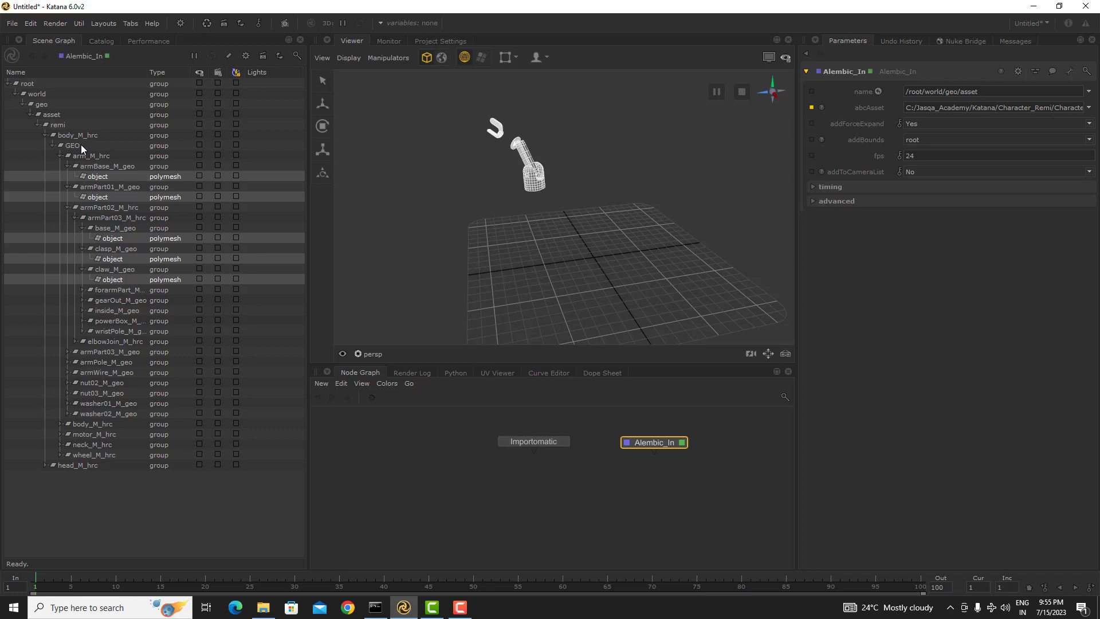
{"action": "left_click", "coordinate": [84, 291]}
{"action": "left_click", "coordinate": [84, 311]}
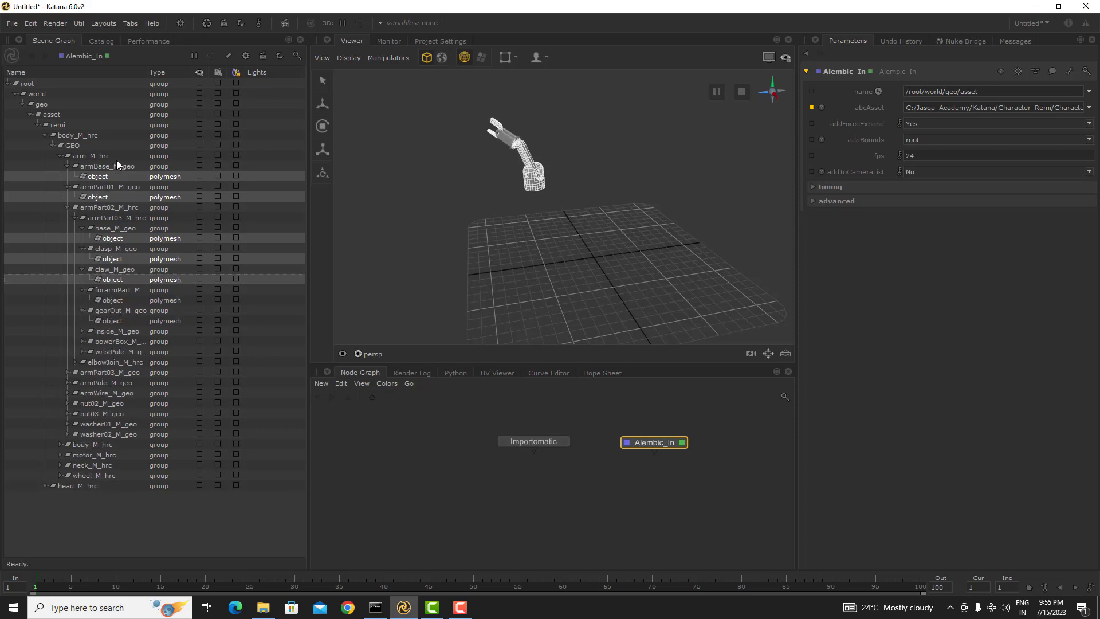
- Collapse the whole GEO hierarchy and reopen it to show only its direct child groups
{"action": "double_click", "coordinate": [73, 146]}
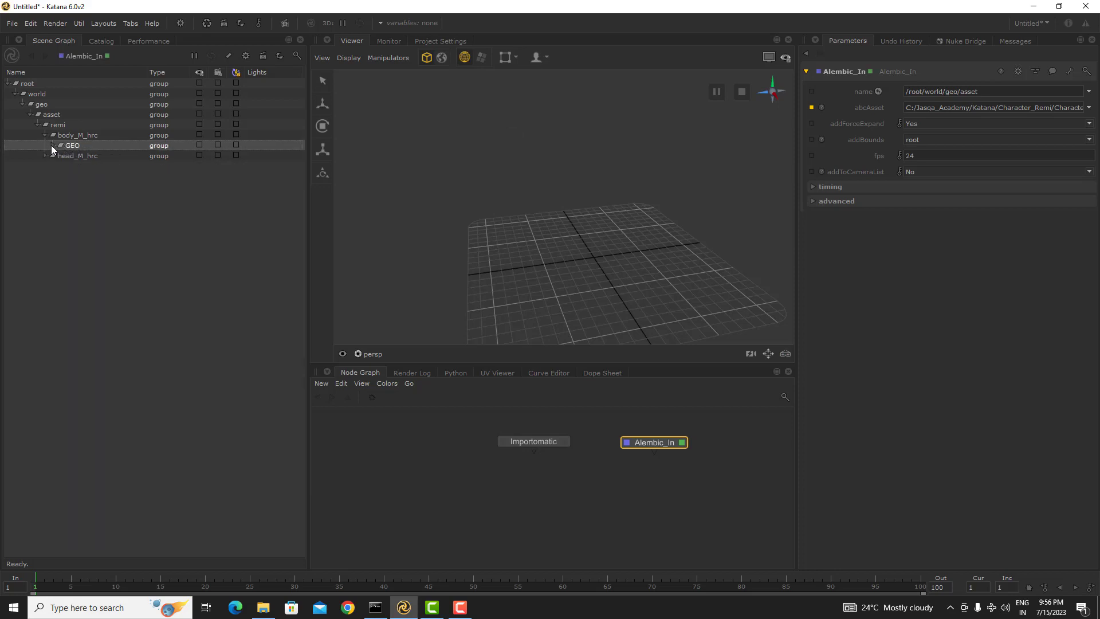
{"action": "left_click", "coordinate": [50, 145]}
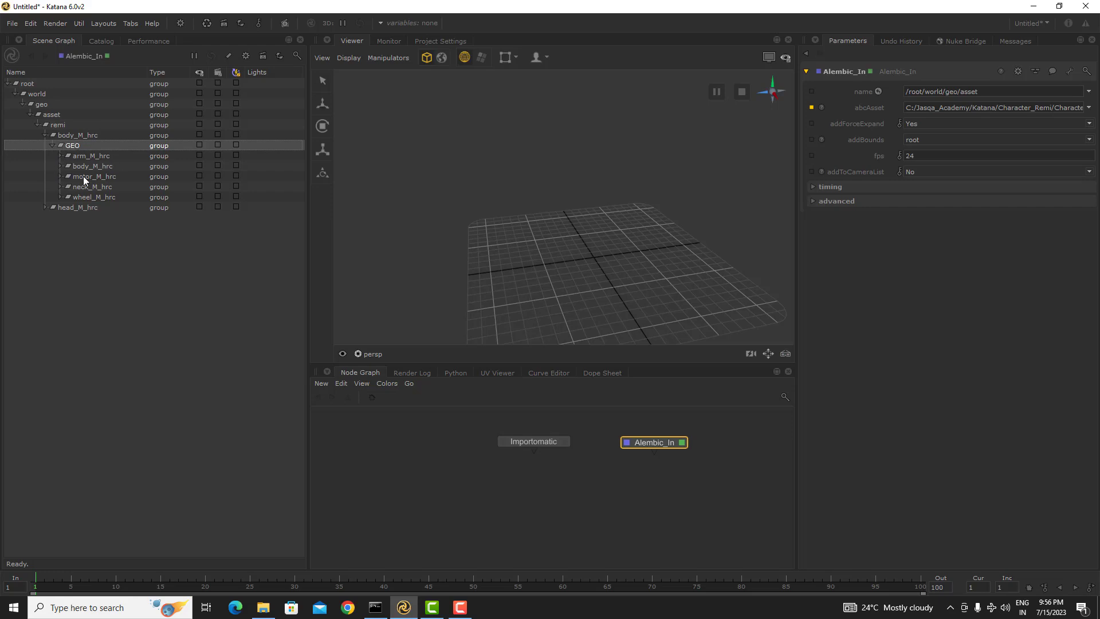
{"action": "left_click", "coordinate": [61, 156]}
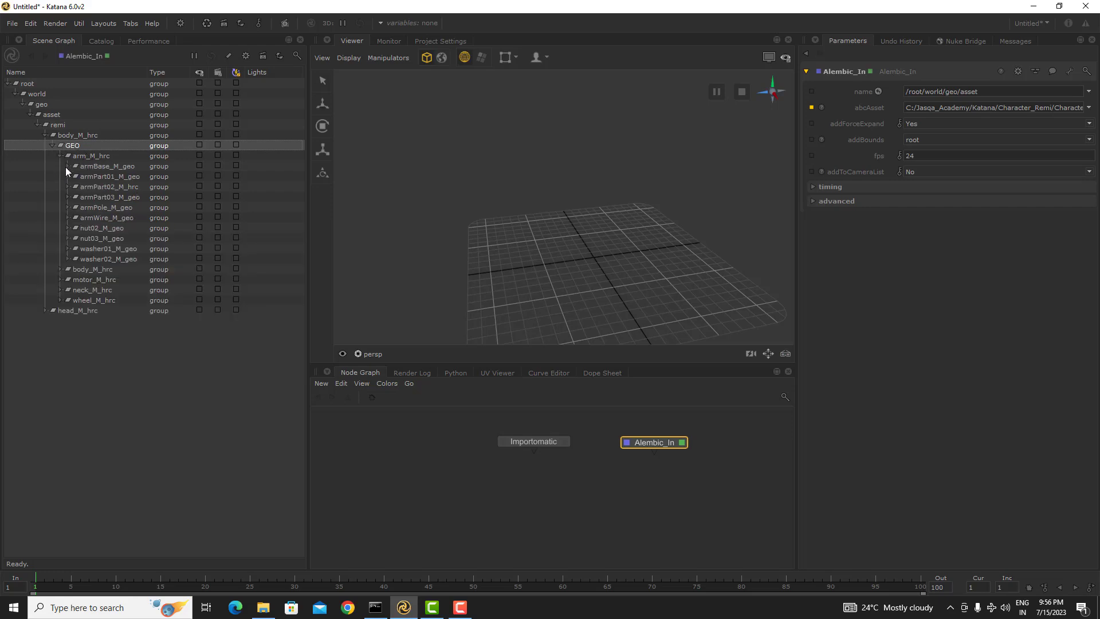
{"action": "left_click", "coordinate": [61, 156]}
- Expand the entire arm_M_hrc branch at once, look through its polymesh objects, and collapse the branch again
{"action": "double_click", "coordinate": [85, 156]}
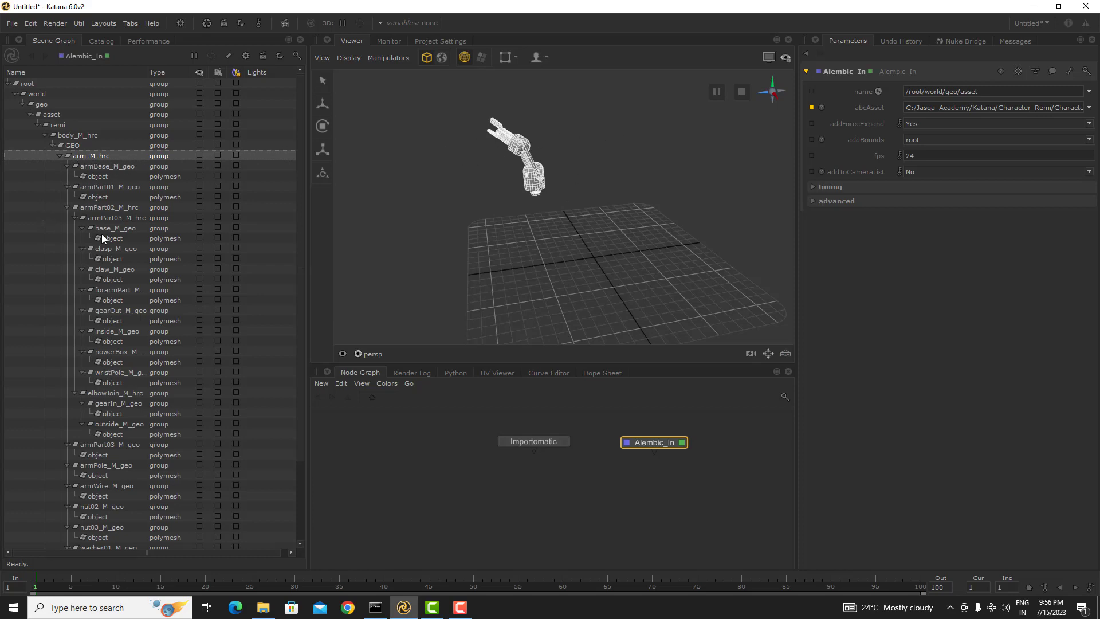
{"action": "scroll", "coordinate": [109, 286], "scroll_direction": "down", "scroll_amount": 4}
{"action": "scroll", "coordinate": [108, 333], "scroll_direction": "up", "scroll_amount": 4}
{"action": "scroll", "coordinate": [100, 395], "scroll_direction": "down", "scroll_amount": 3}
{"action": "scroll", "coordinate": [125, 315], "scroll_direction": "up", "scroll_amount": 3}
{"action": "scroll", "coordinate": [108, 232], "scroll_direction": "down", "scroll_amount": 3}
{"action": "scroll", "coordinate": [109, 292], "scroll_direction": "up", "scroll_amount": 3}
{"action": "double_click", "coordinate": [95, 156]}
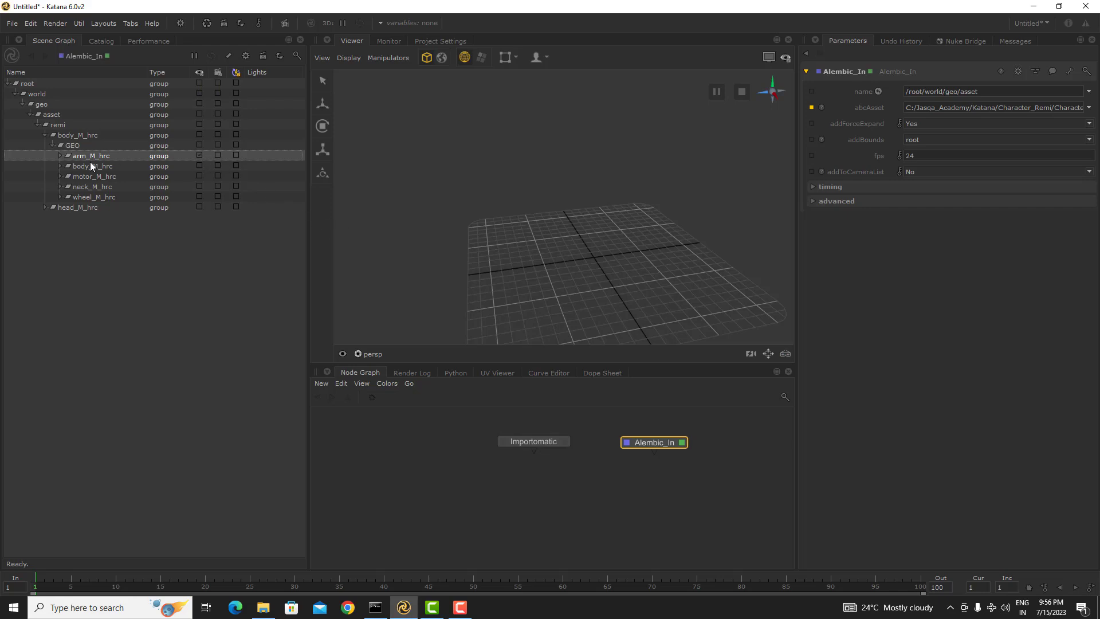
- Turn on the viewer visibility working set so the arm_M_hrc geometry is shown, check its child groups and collapse the branch
{"action": "left_click", "coordinate": [59, 156]}
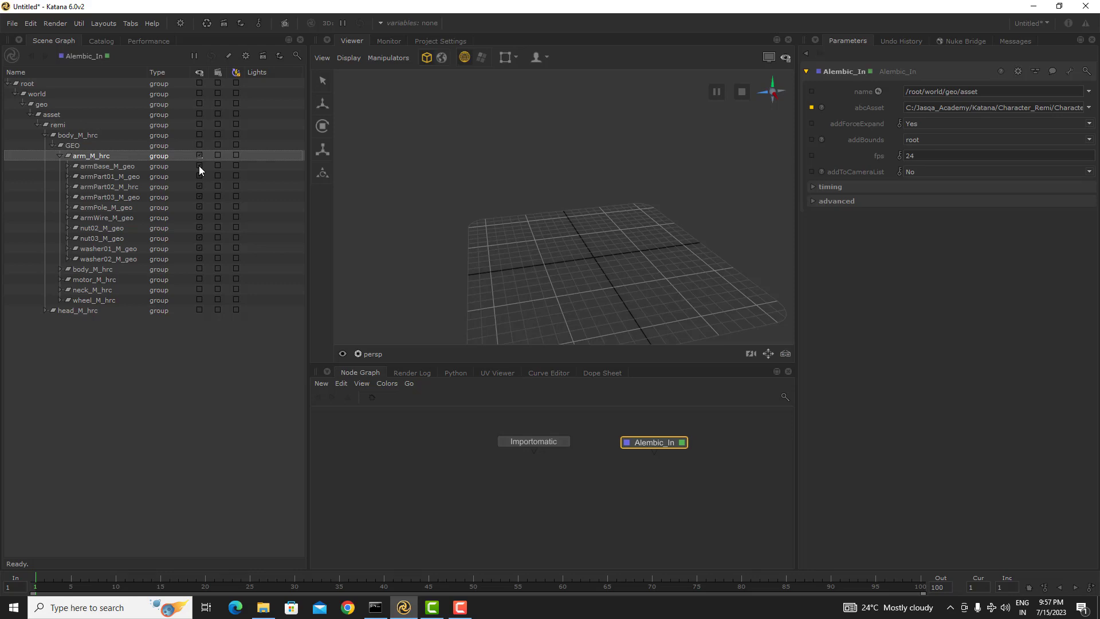
{"action": "scroll", "coordinate": [624, 254], "scroll_direction": "down", "scroll_amount": 3}
{"action": "scroll", "coordinate": [614, 252], "scroll_direction": "up", "scroll_amount": 3}
{"action": "left_click", "coordinate": [786, 59]}
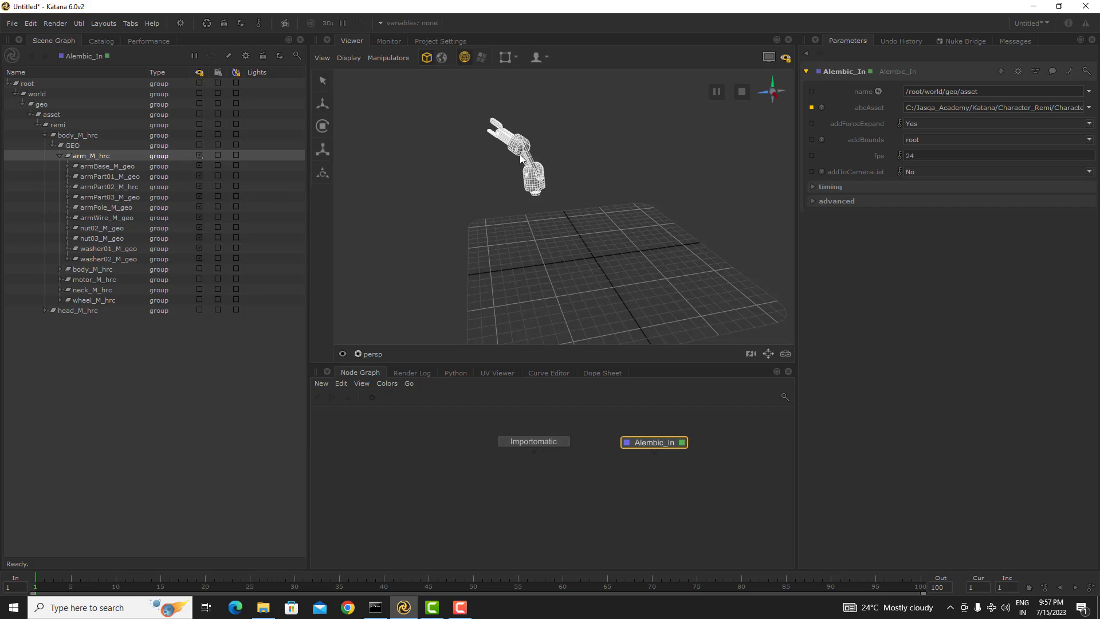
{"action": "left_click", "coordinate": [60, 155]}
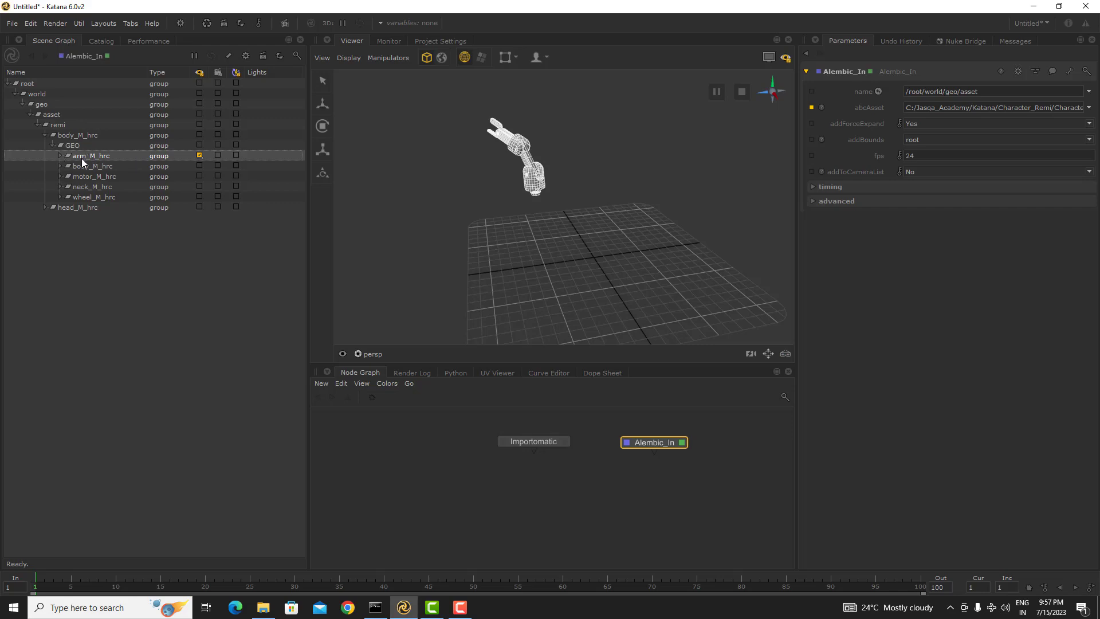
{"action": "left_click", "coordinate": [61, 155]}
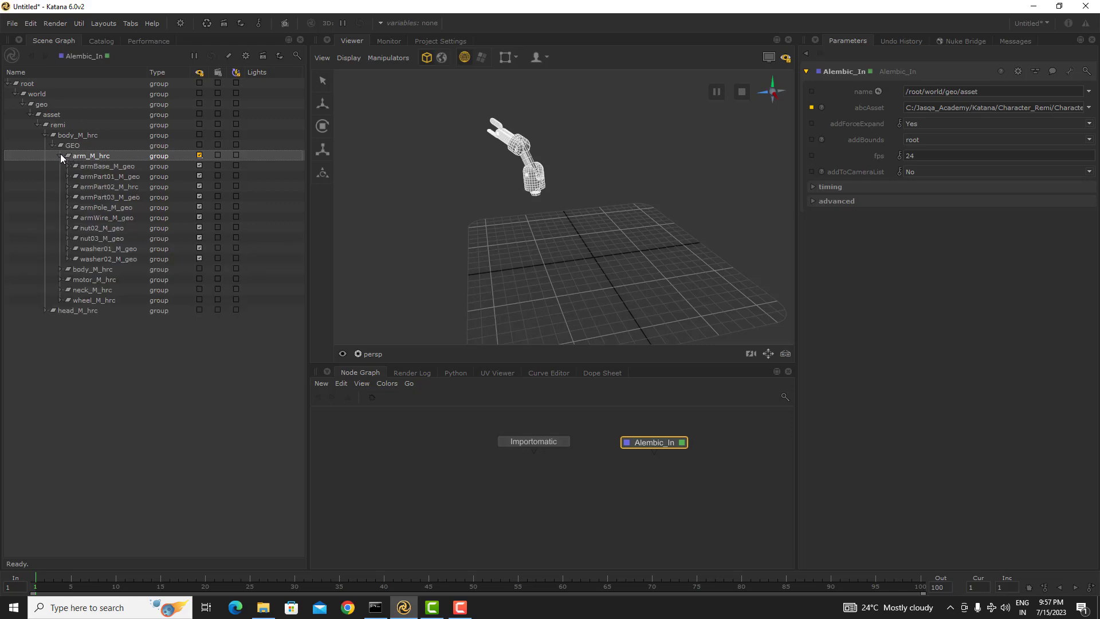
{"action": "left_click", "coordinate": [60, 155]}
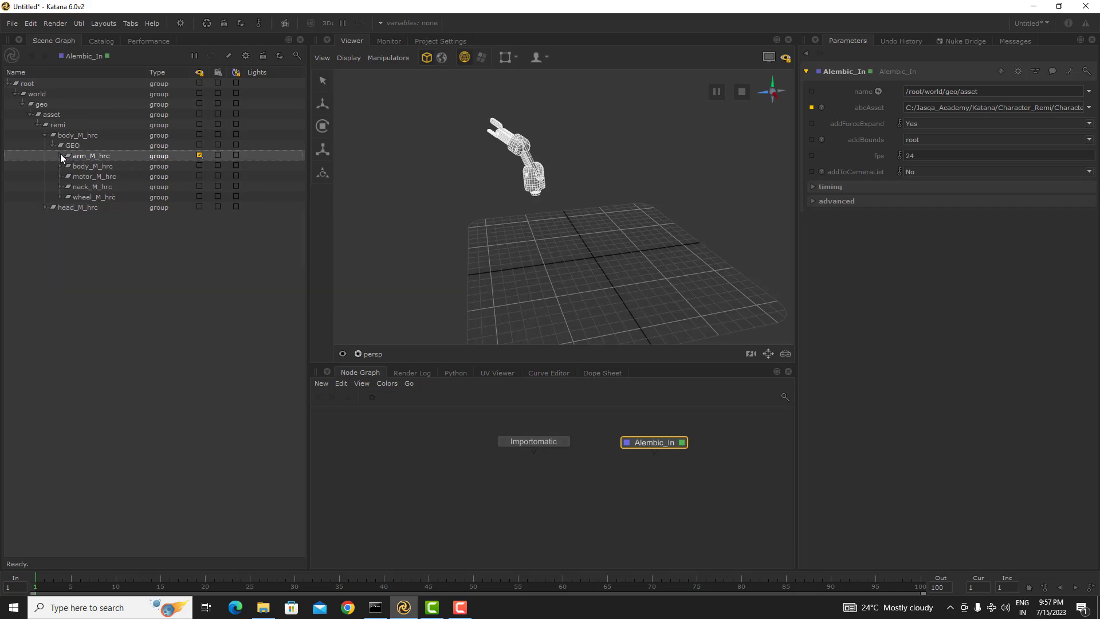
- Hide arm_M_hrc, show the body_M_hrc group inside GEO, select its geometry in the viewer to inspect it, and hide the group again
{"action": "left_click", "coordinate": [199, 155]}
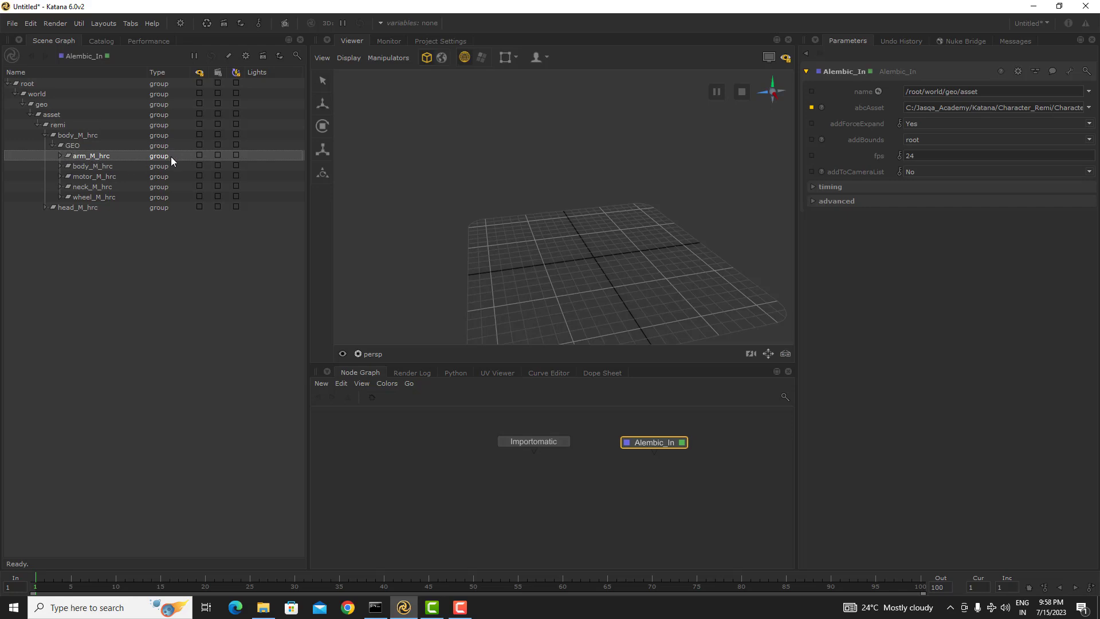
{"action": "left_click", "coordinate": [199, 166]}
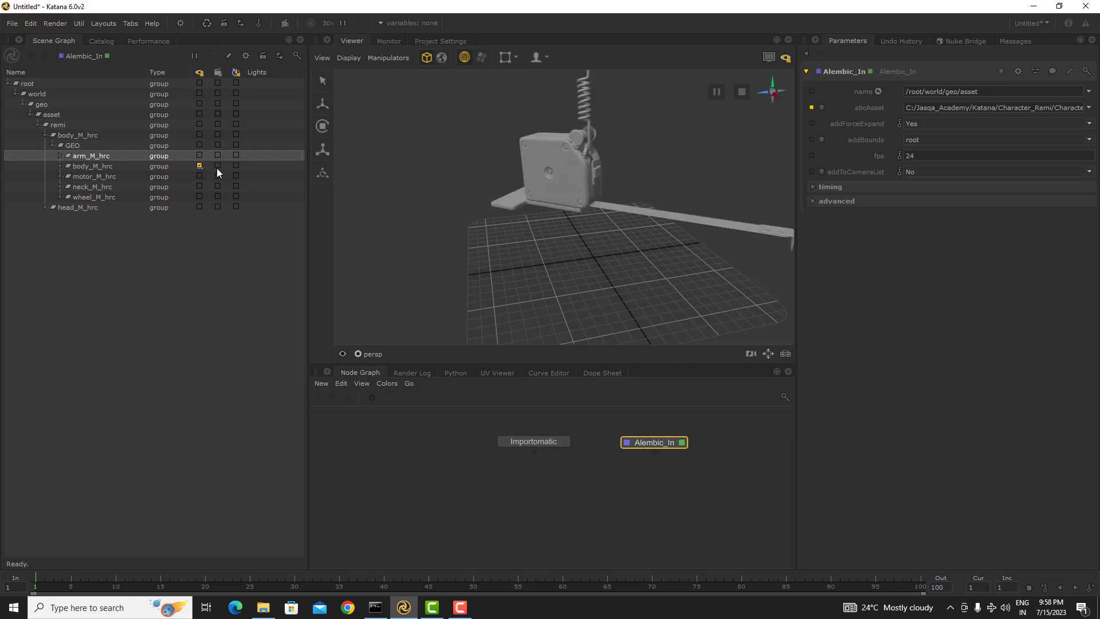
{"action": "left_click_drag", "start_coordinate": [567, 219], "coordinate": [451, 195], "text": "alt"}
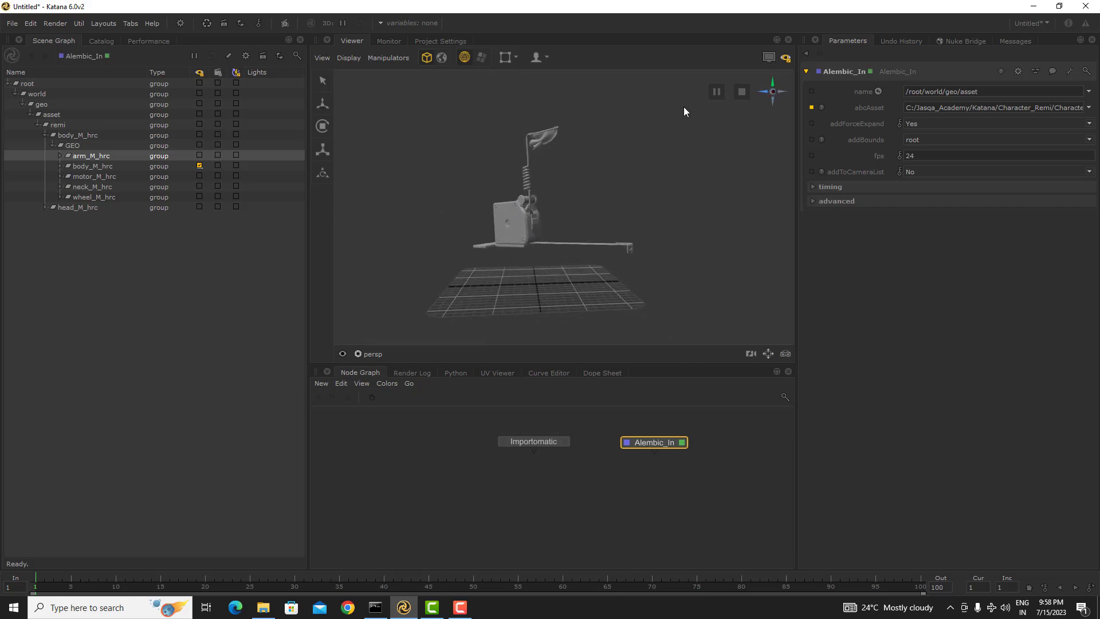
{"action": "left_click_drag", "start_coordinate": [683, 106], "coordinate": [457, 268]}
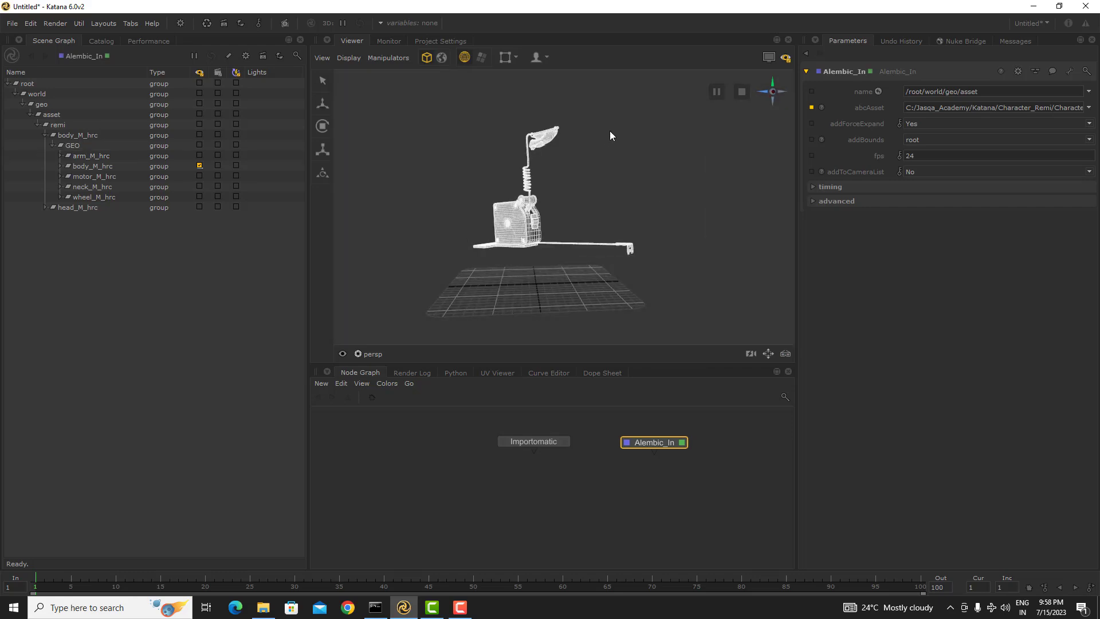
{"action": "left_click", "coordinate": [627, 130]}
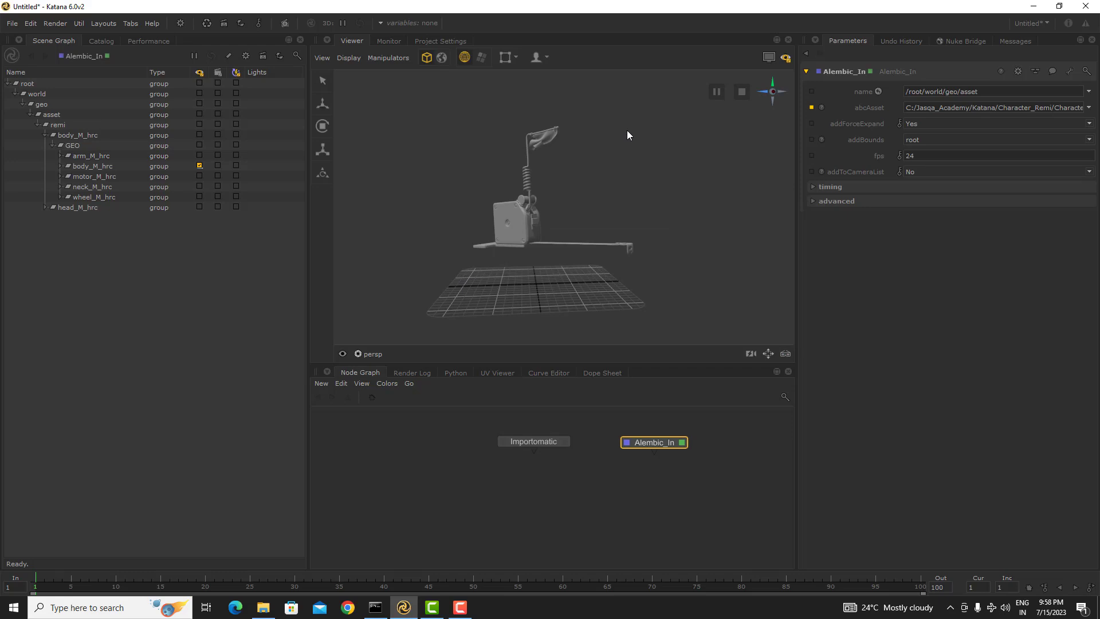
{"action": "left_click", "coordinate": [199, 166]}
- Show the whole body_M_hrc group directly under remi in the viewer and inspect the character's body from several angles
{"action": "left_click", "coordinate": [105, 145]}
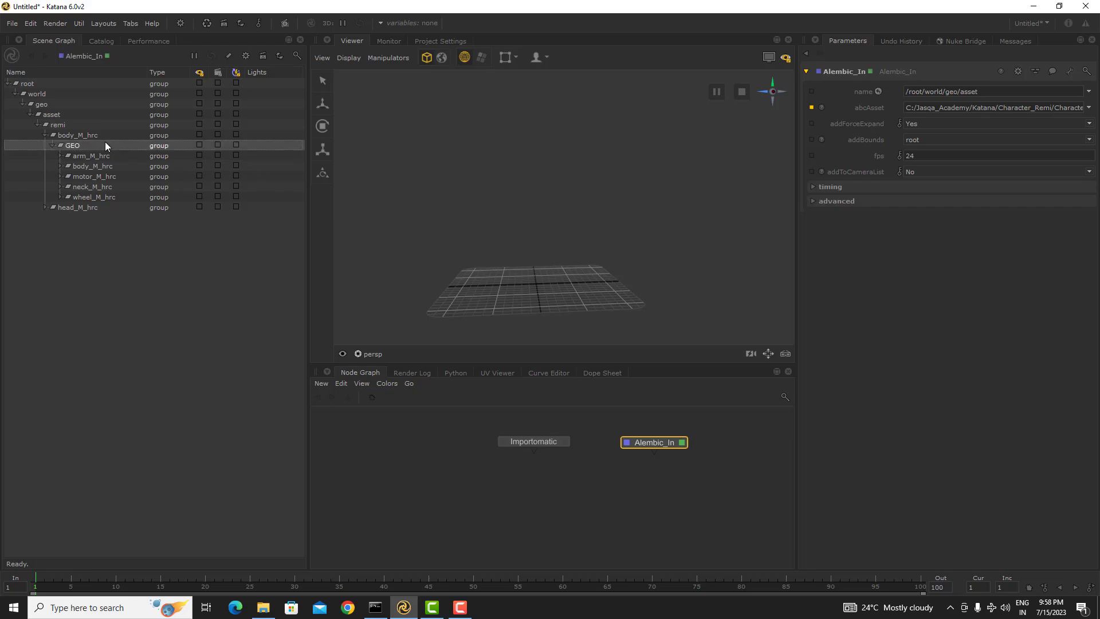
{"action": "left_click", "coordinate": [109, 136]}
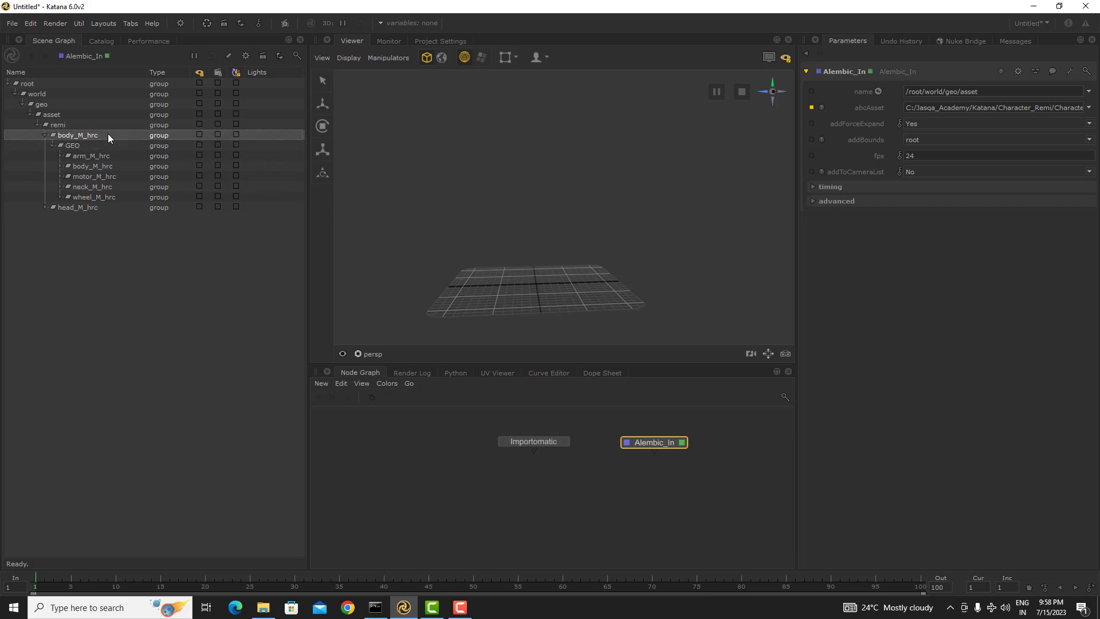
{"action": "left_click", "coordinate": [199, 134]}
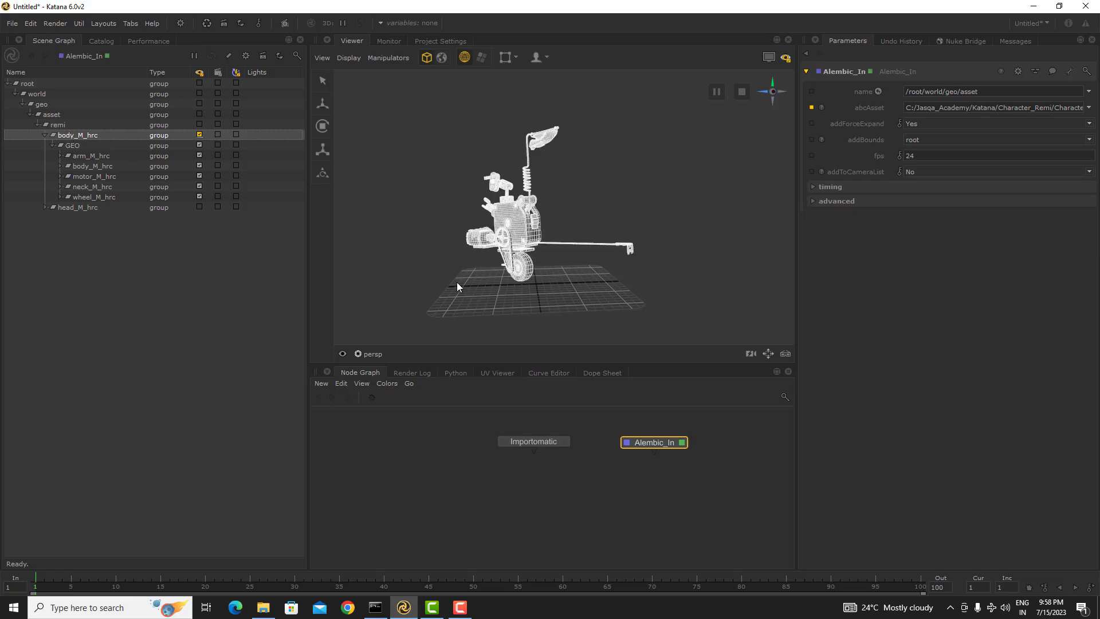
{"action": "left_click", "coordinate": [653, 210]}
{"action": "left_click_drag", "start_coordinate": [642, 212], "coordinate": [714, 224], "text": "alt"}
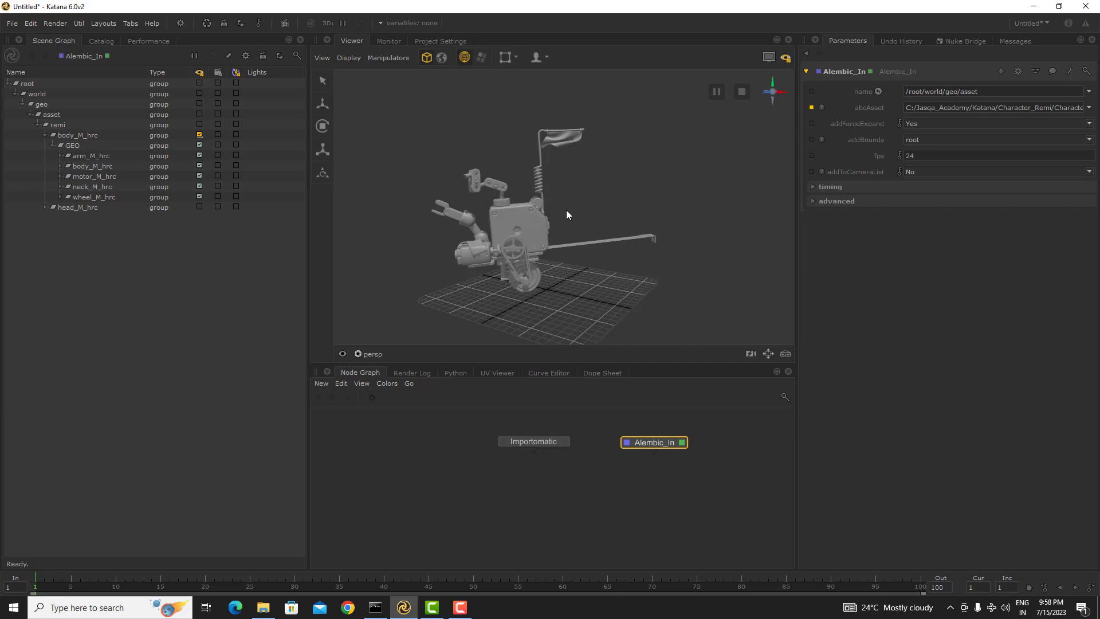
{"action": "left_click_drag", "start_coordinate": [566, 210], "coordinate": [608, 208], "text": "alt"}
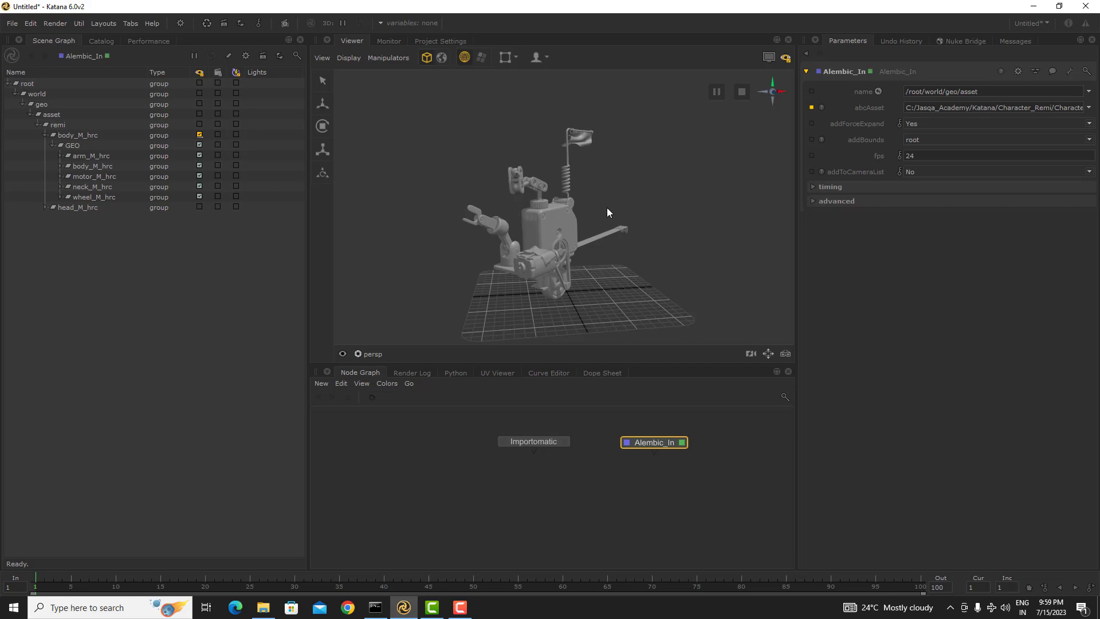
- Show the head_M_hrc group in the viewer together with the body and inspect the complete Remi character
{"action": "left_click", "coordinate": [106, 208]}
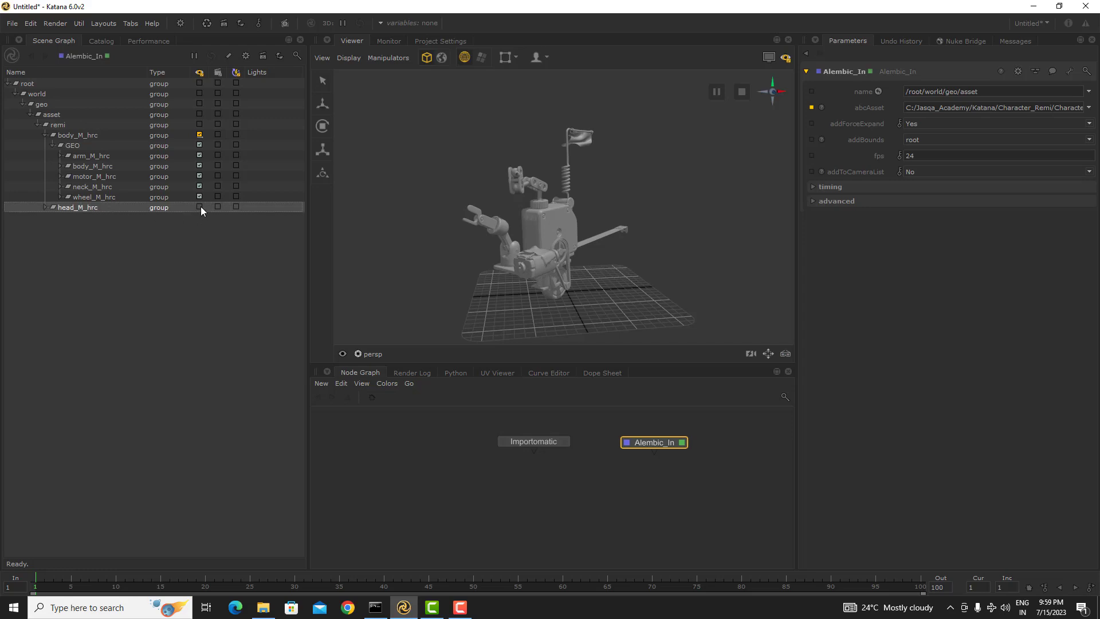
{"action": "left_click", "coordinate": [200, 207]}
{"action": "left_click", "coordinate": [614, 256]}
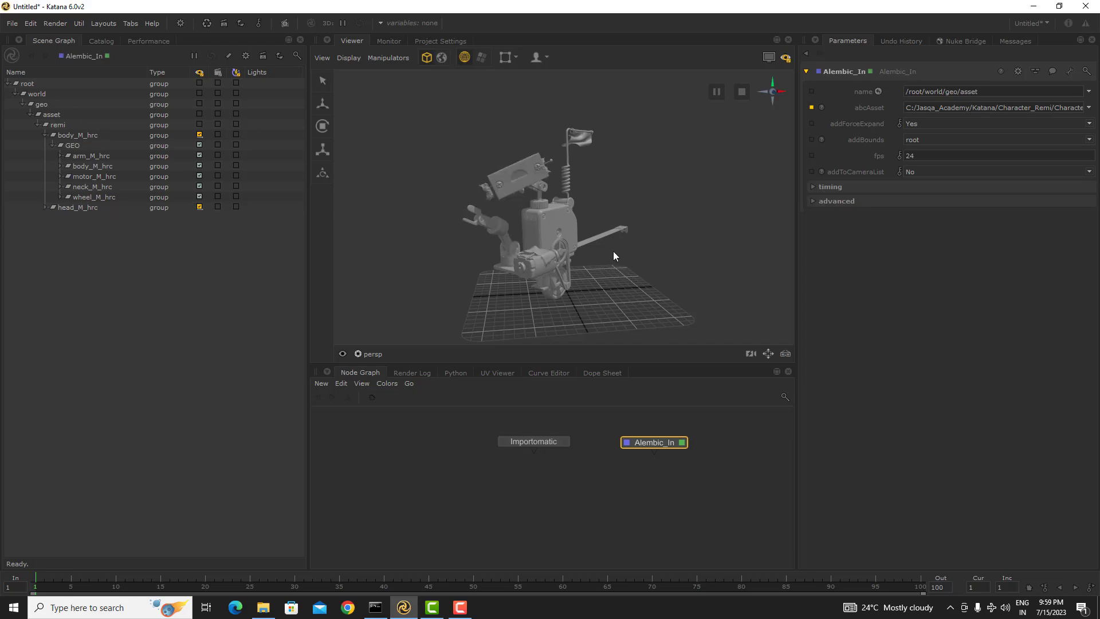
{"action": "left_click_drag", "start_coordinate": [640, 216], "coordinate": [659, 226], "text": "alt"}
- Open the Importomatic node's parameters and set its view flag so its scene graph is displayed
{"action": "middle_click_drag", "start_coordinate": [559, 450], "coordinate": [515, 451]}
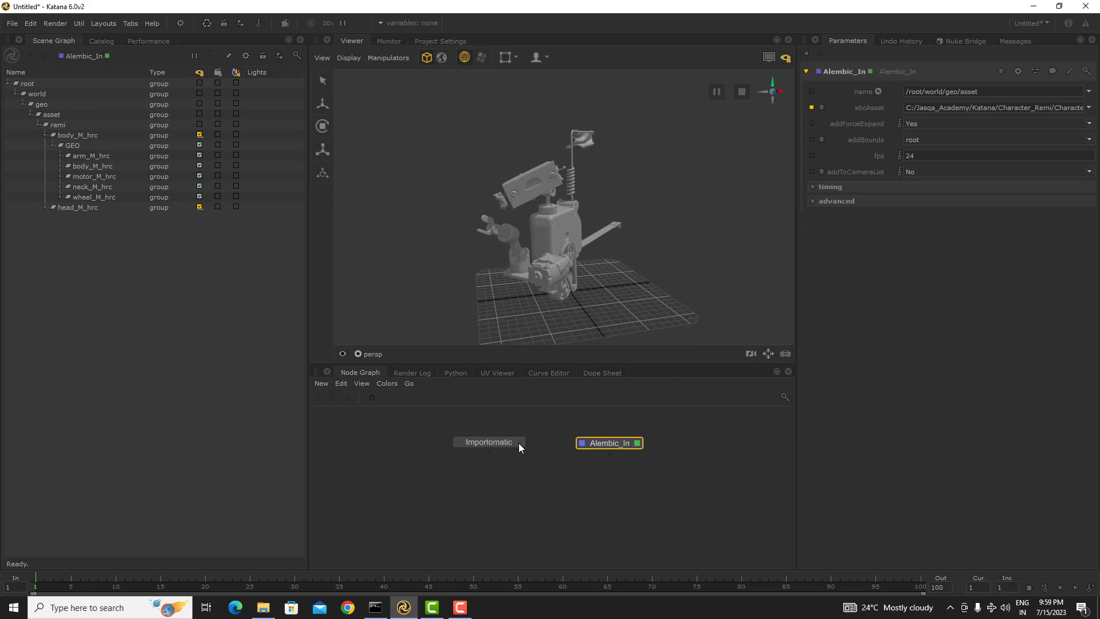
{"action": "left_click", "coordinate": [493, 444]}
{"action": "left_click", "coordinate": [524, 443]}
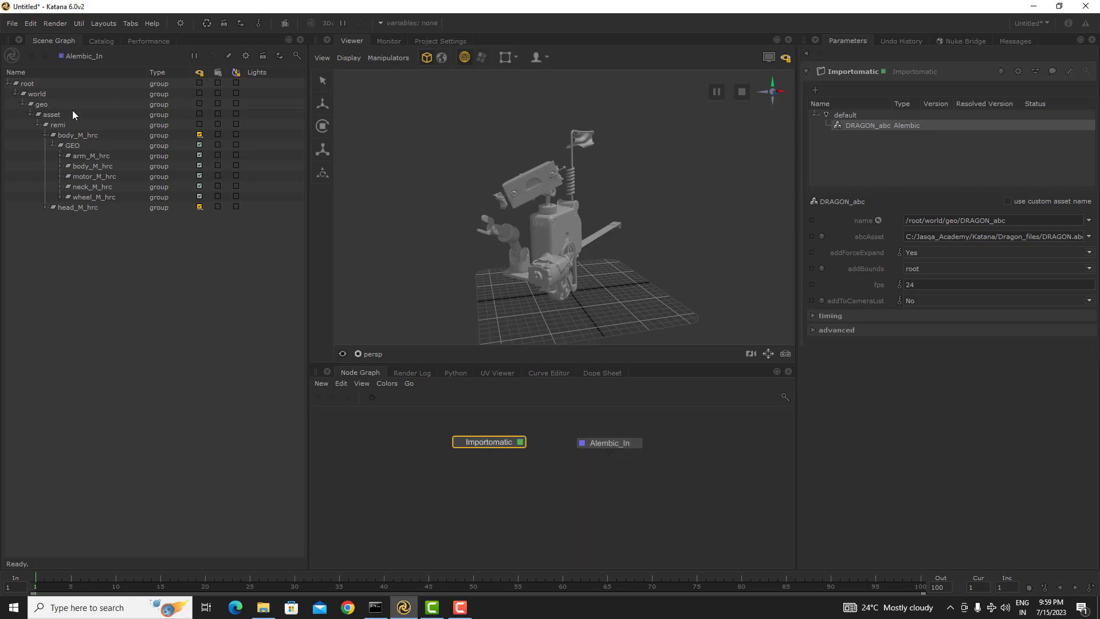
{"action": "left_click", "coordinate": [498, 492]}
{"action": "scroll", "coordinate": [459, 442], "scroll_direction": "up", "scroll_amount": 6}
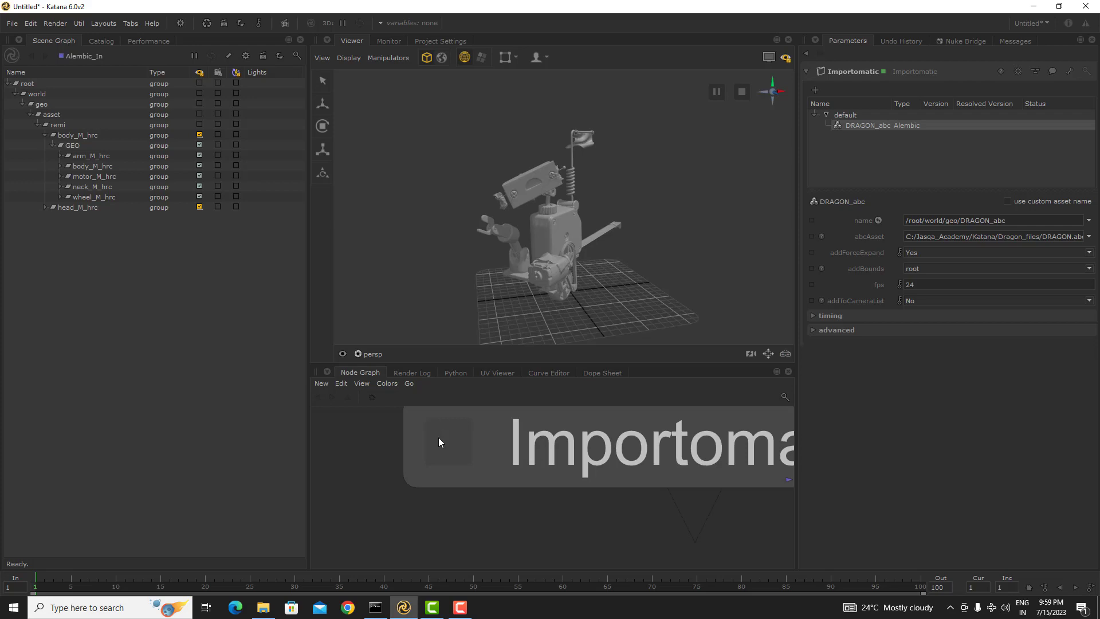
{"action": "scroll", "coordinate": [427, 454], "scroll_direction": "down", "scroll_amount": 5}
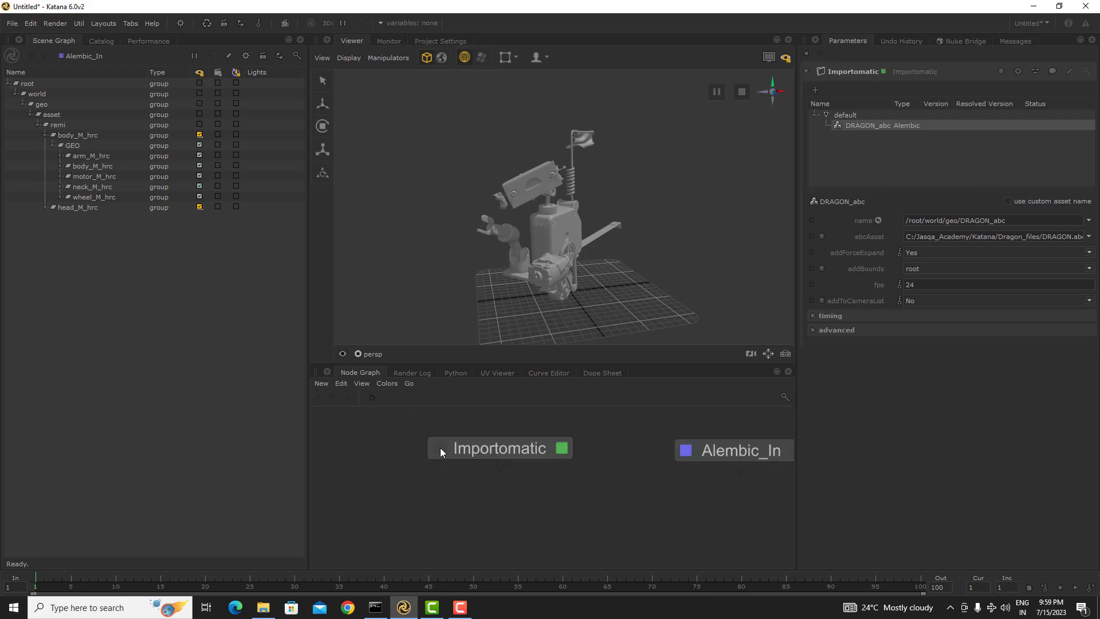
{"action": "left_click", "coordinate": [439, 448]}
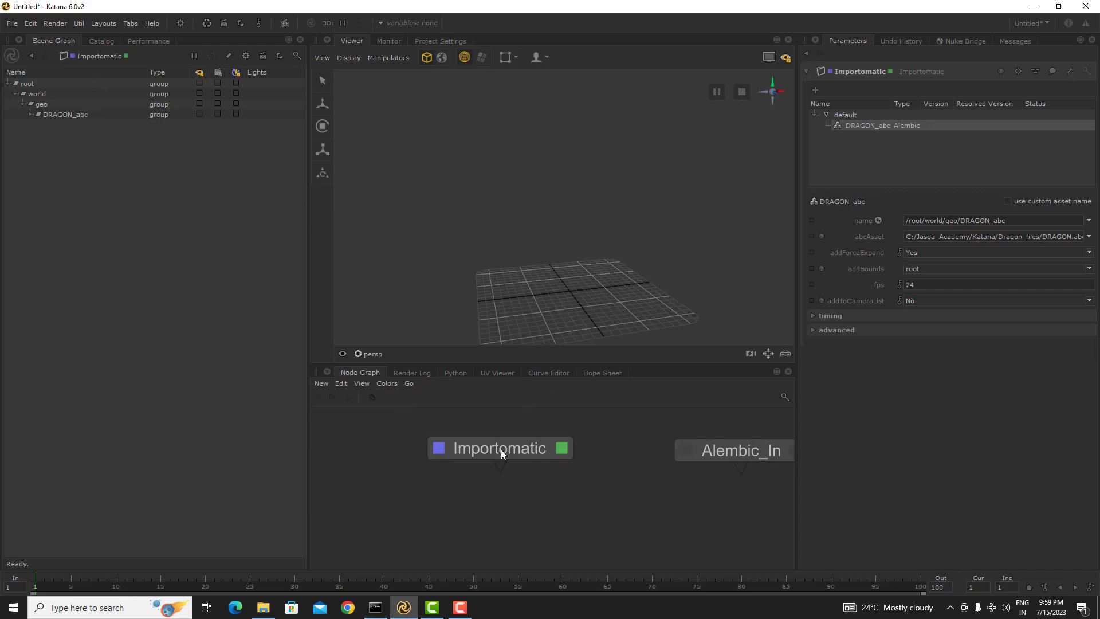
- Edit and view the Alembic_In node, and return both the view flag and the edit flag to Importomatic
{"action": "middle_click_drag", "start_coordinate": [588, 488], "coordinate": [509, 503]}
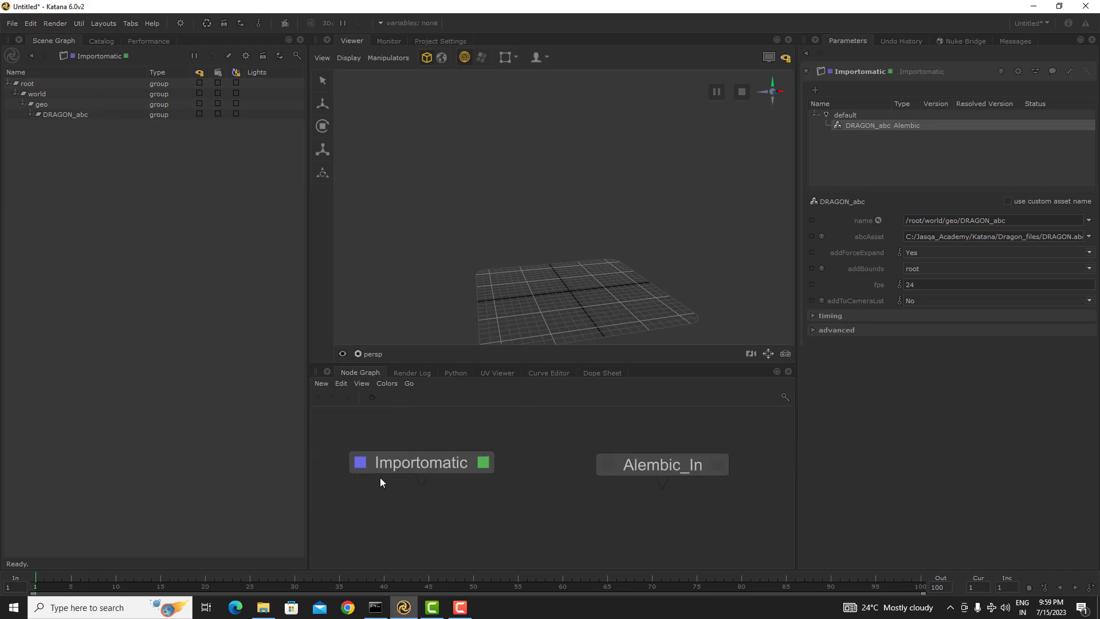
{"action": "double_click", "coordinate": [647, 466]}
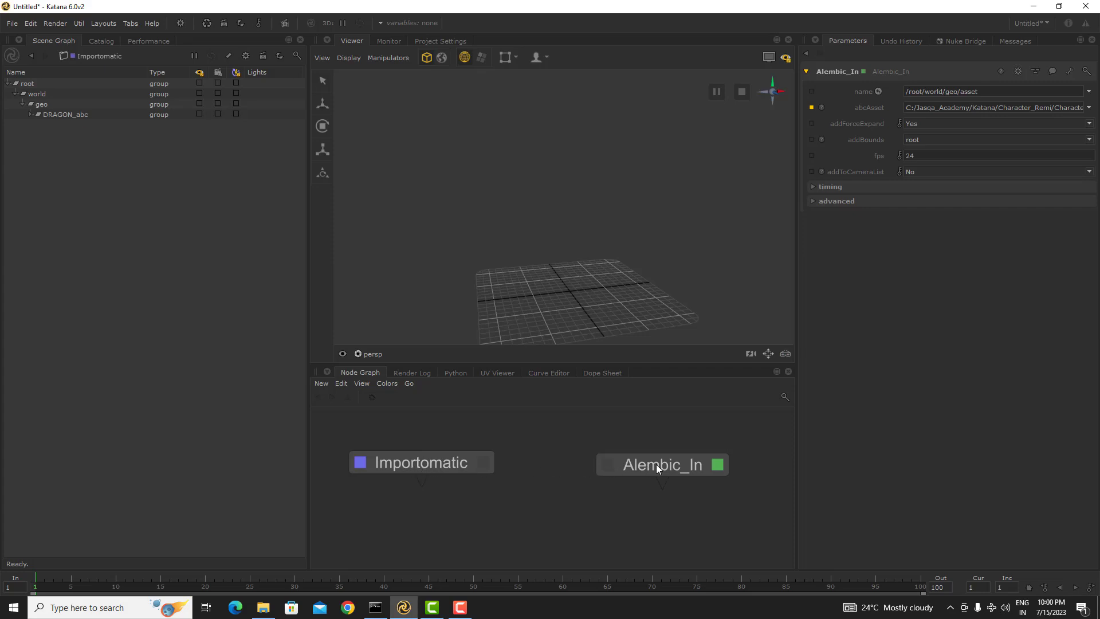
{"action": "key", "text": "v"}
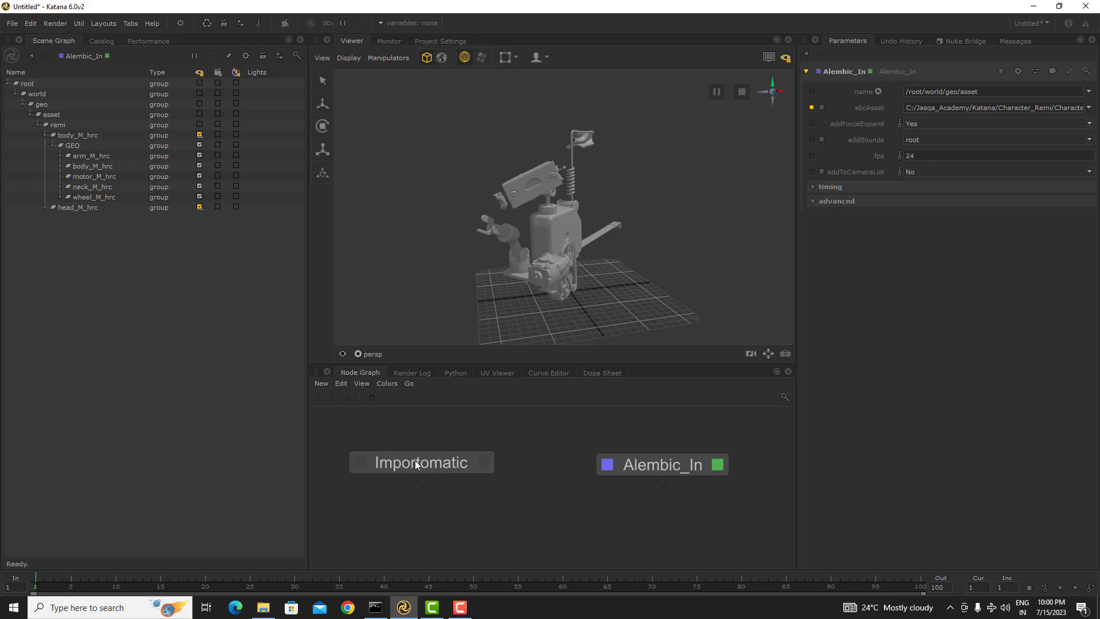
{"action": "key", "text": "v"}
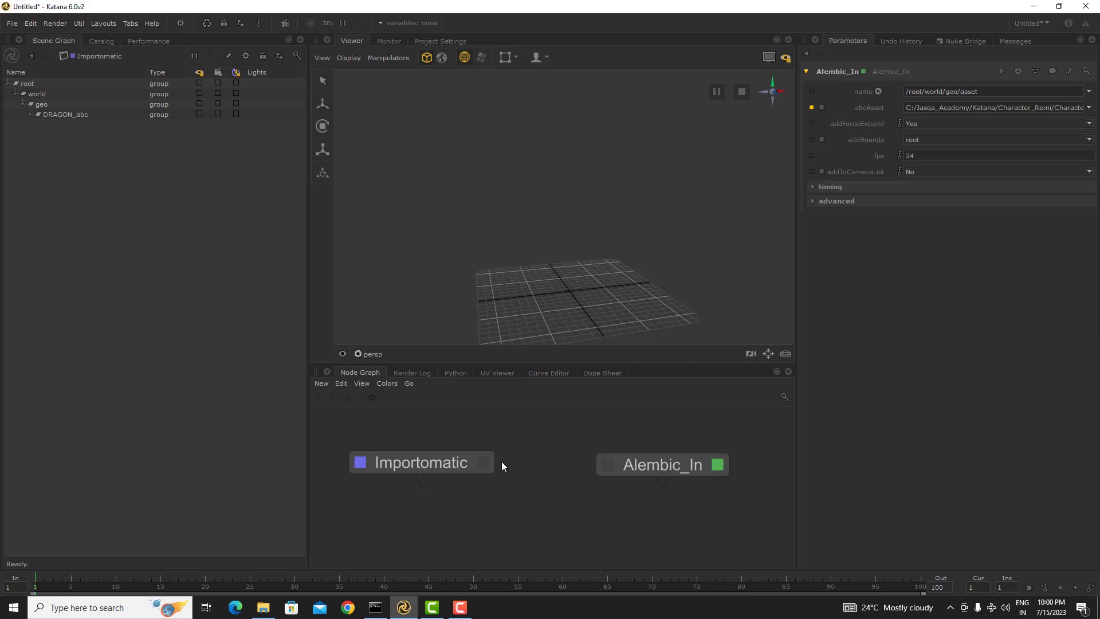
{"action": "left_click", "coordinate": [483, 466]}
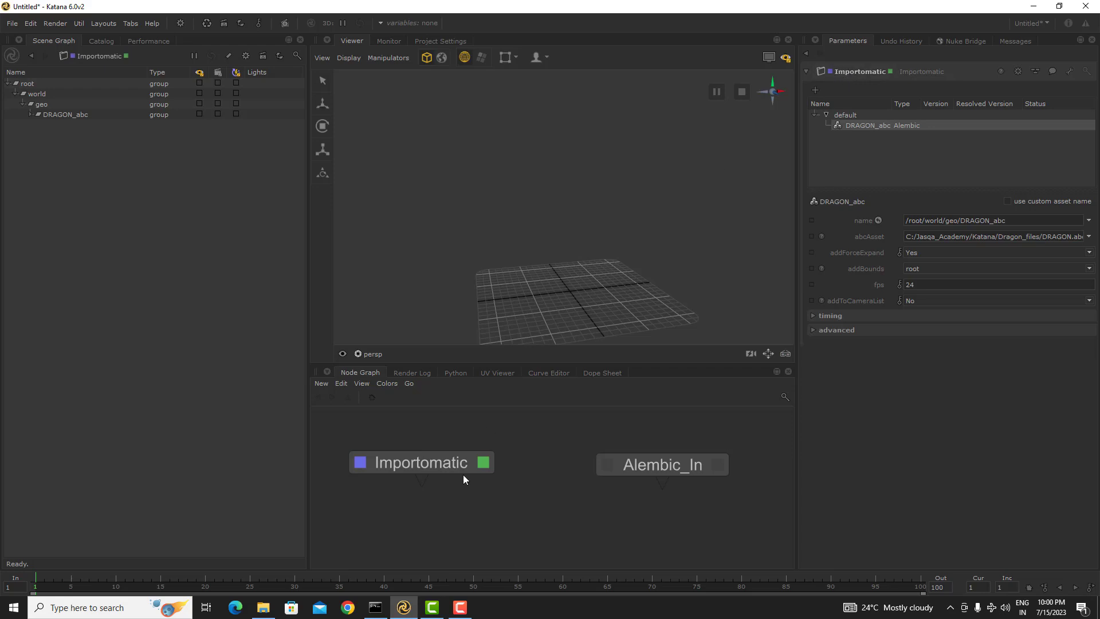
- Examine the view and edit flags on the Importomatic node and compare them with the Alembic_In node beside it
{"action": "left_click_drag", "start_coordinate": [537, 434], "coordinate": [452, 501]}
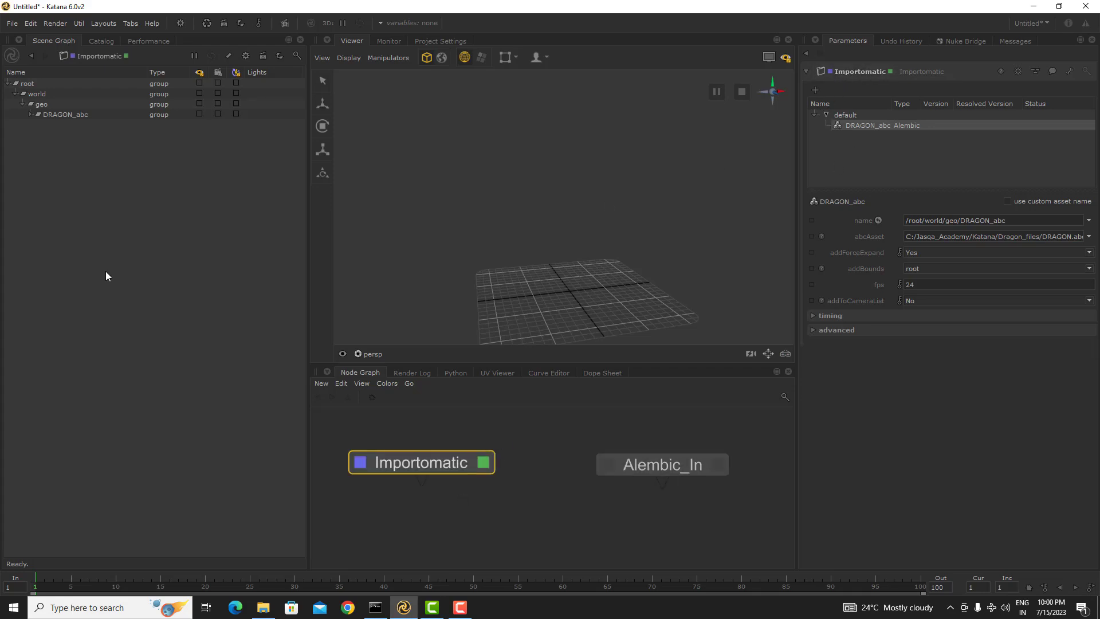
{"action": "scroll", "coordinate": [582, 493], "scroll_direction": "down", "scroll_amount": 4}
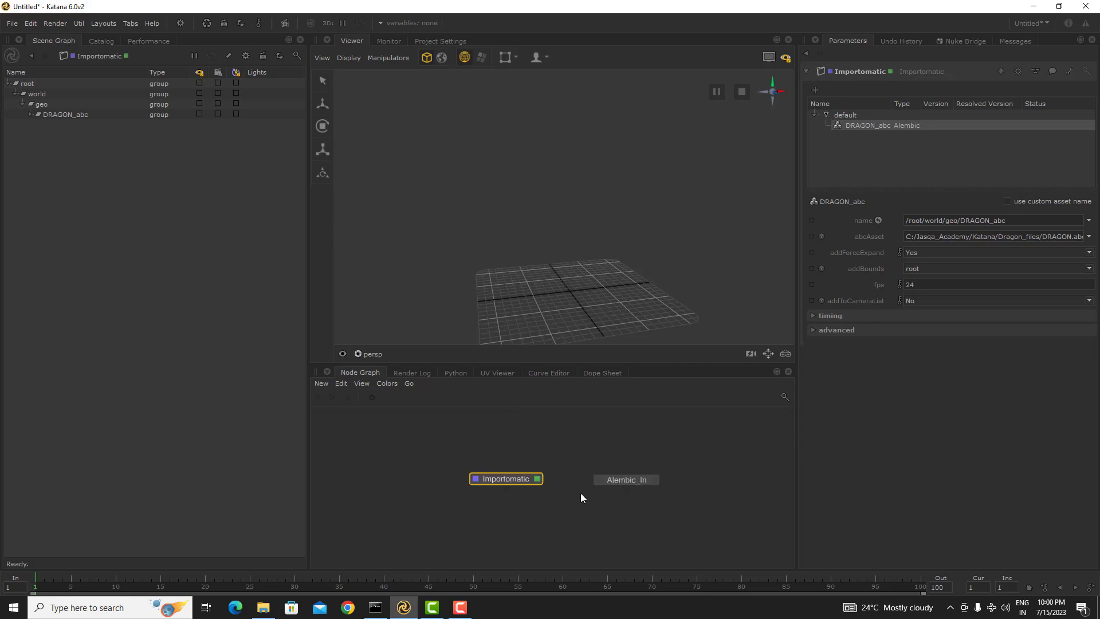
{"action": "scroll", "coordinate": [518, 481], "scroll_direction": "up", "scroll_amount": 4}
{"action": "scroll", "coordinate": [436, 473], "scroll_direction": "up", "scroll_amount": 3}
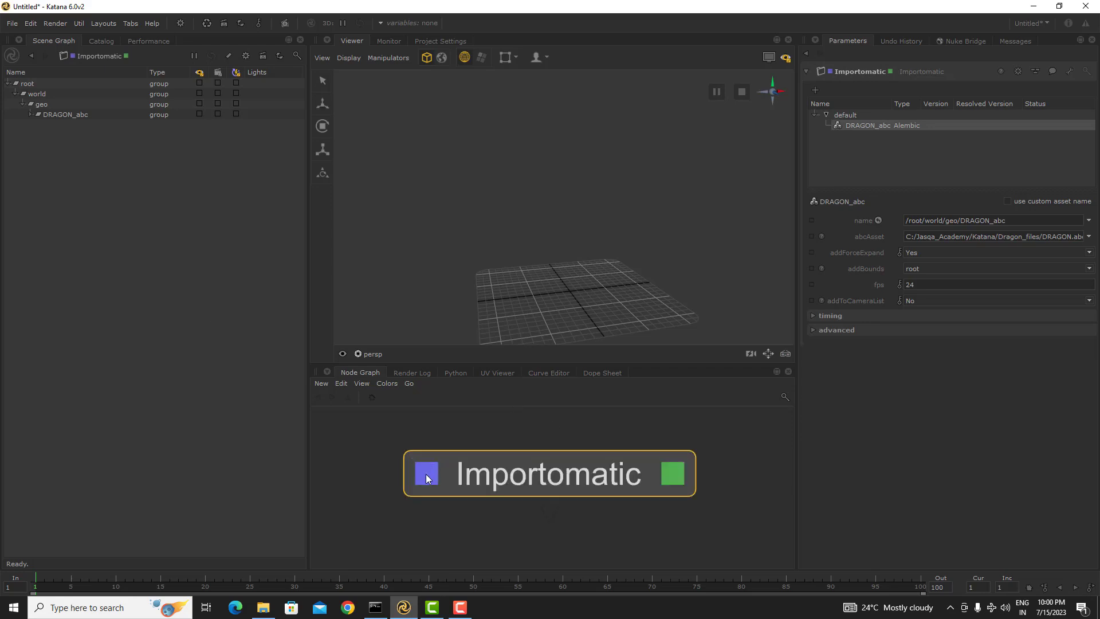
{"action": "scroll", "coordinate": [541, 475], "scroll_direction": "down", "scroll_amount": 2}
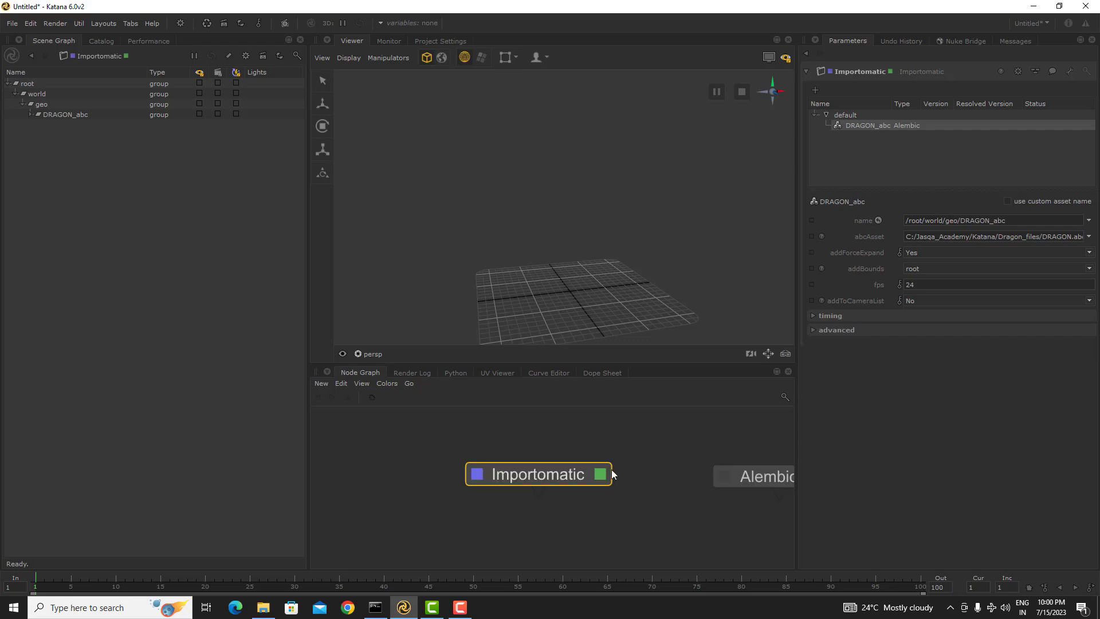
{"action": "middle_click_drag", "start_coordinate": [620, 454], "coordinate": [497, 454]}
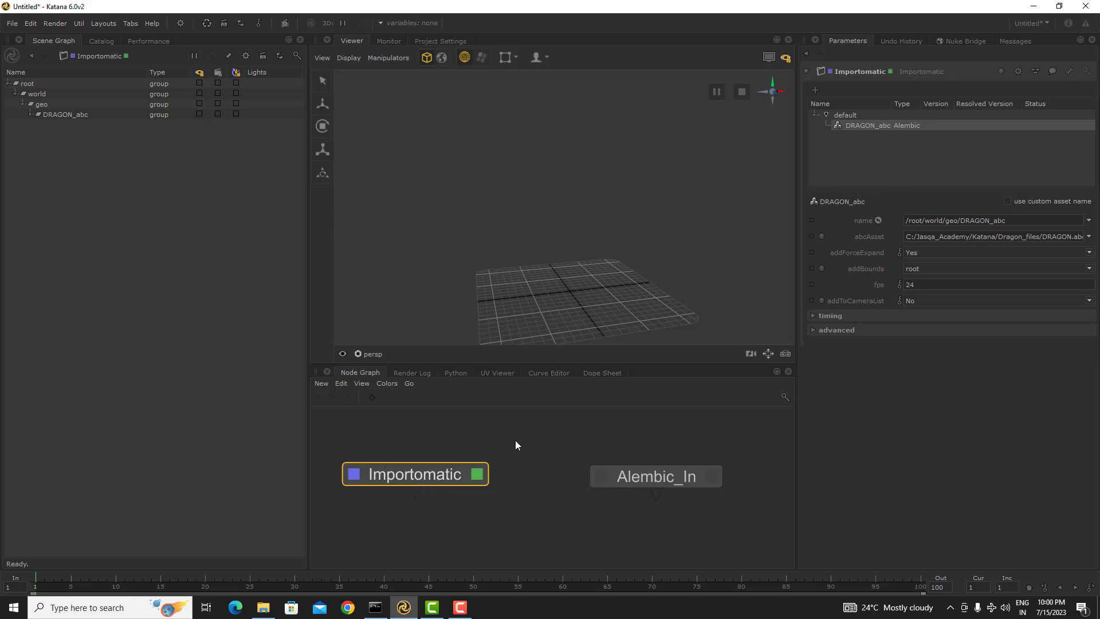
{"action": "left_click_drag", "start_coordinate": [514, 440], "coordinate": [309, 523]}
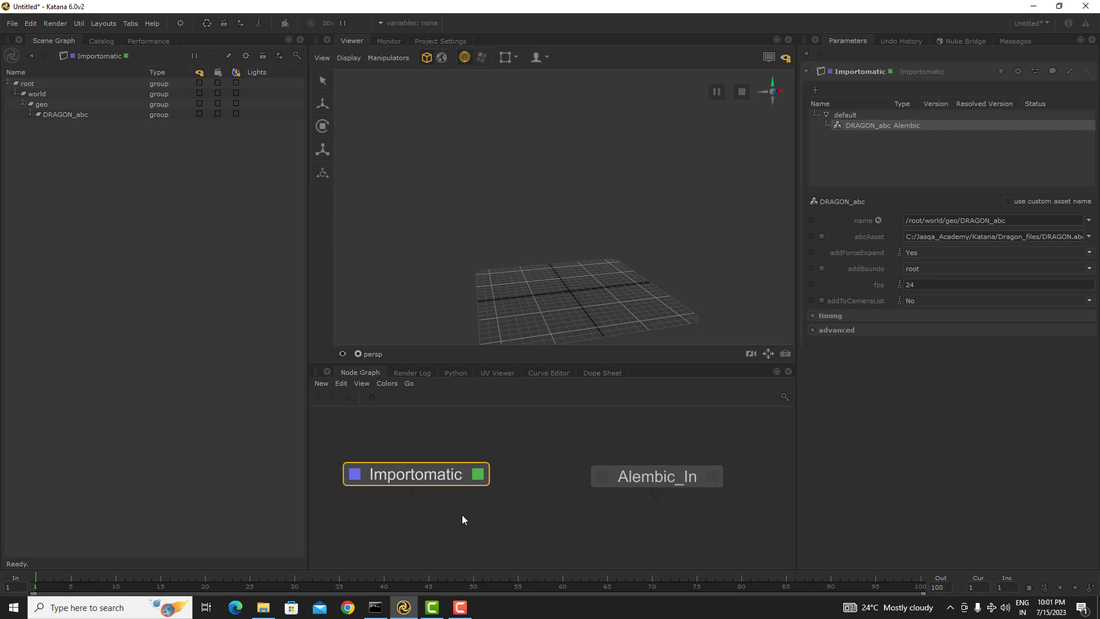
{"action": "middle_click_drag", "start_coordinate": [430, 522], "coordinate": [458, 506]}
{"action": "left_click_drag", "start_coordinate": [520, 491], "coordinate": [384, 515]}
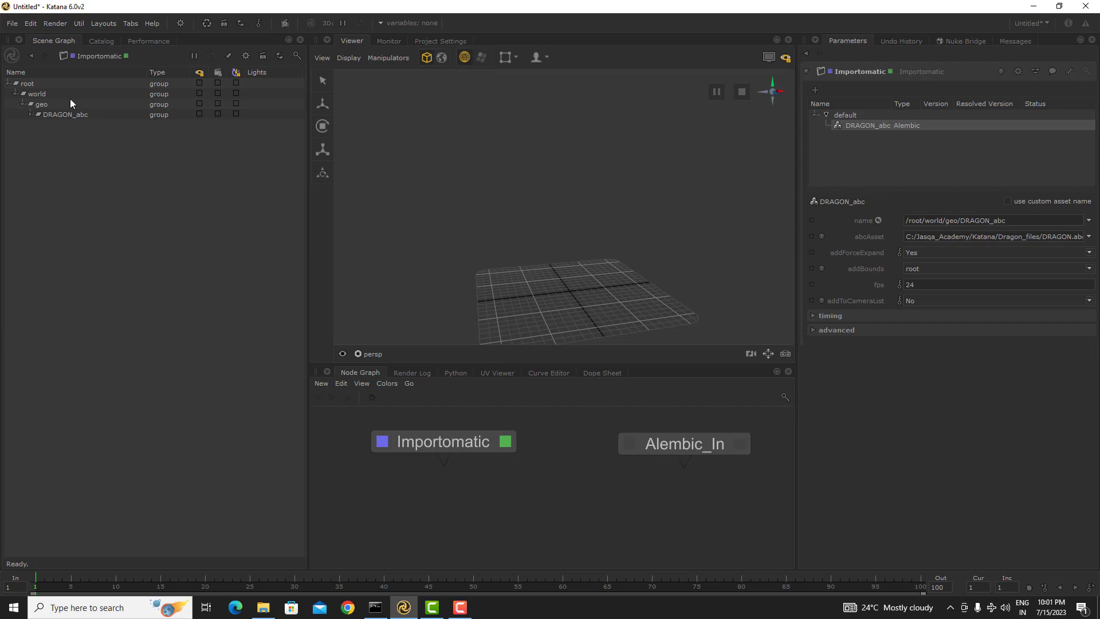
- Expand the DRAGON_abc group in the scene graph to list its child geometry groups
{"action": "left_click", "coordinate": [30, 114]}
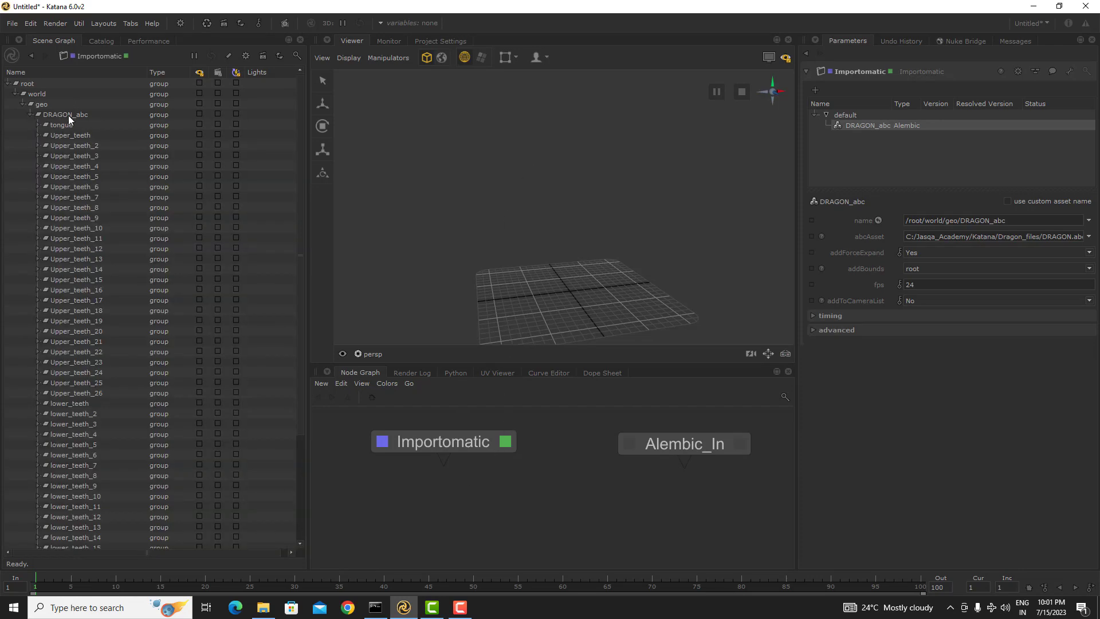
- Collapse the DRAGON_abc group in the scene graph, then show it in the viewer and frame the whole dragon
{"action": "left_click", "coordinate": [30, 114]}
{"action": "left_click", "coordinate": [199, 114]}
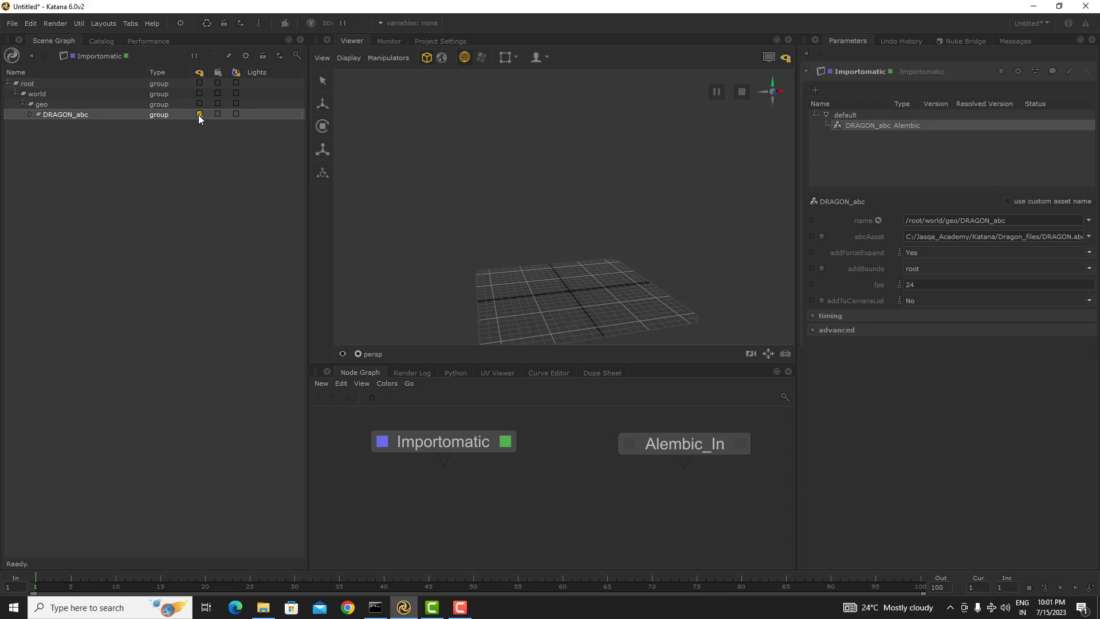
{"action": "scroll", "coordinate": [598, 228], "scroll_direction": "down", "scroll_amount": 3}
{"action": "scroll", "coordinate": [598, 228], "scroll_direction": "down", "scroll_amount": 5}
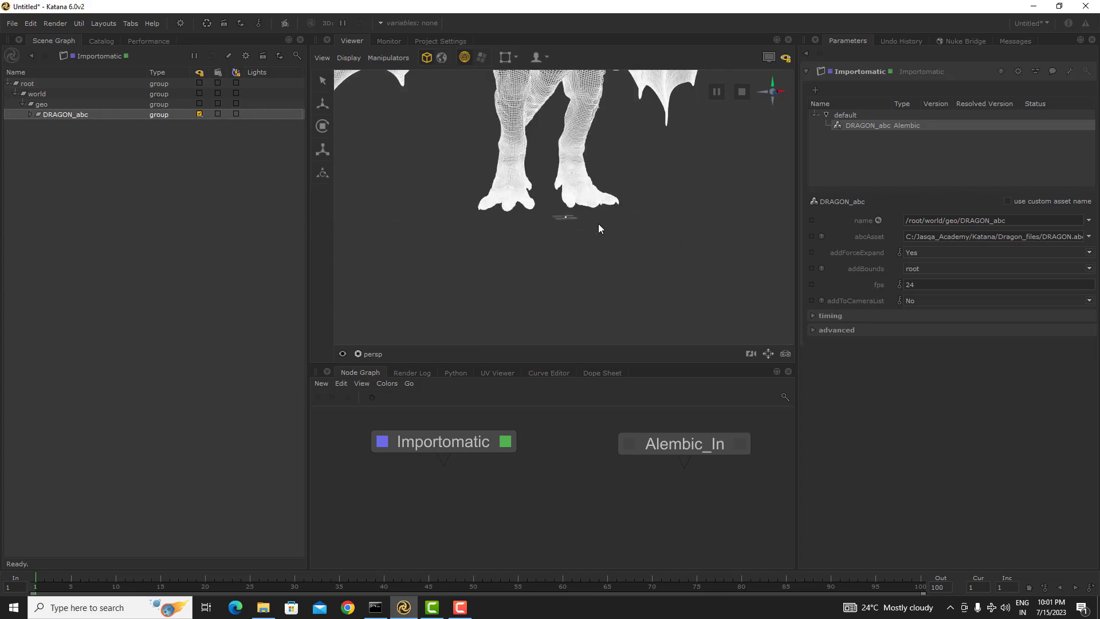
{"action": "mouse_move", "coordinate": [616, 227]}
{"action": "left_mouse_down", "text": "alt"}
{"action": "mouse_move", "coordinate": [677, 221]}
{"action": "mouse_move", "coordinate": [694, 262]}
{"action": "mouse_move", "coordinate": [633, 266]}
{"action": "mouse_move", "coordinate": [573, 239]}
{"action": "mouse_move", "coordinate": [564, 197]}
{"action": "left_mouse_up", "text": "alt"}
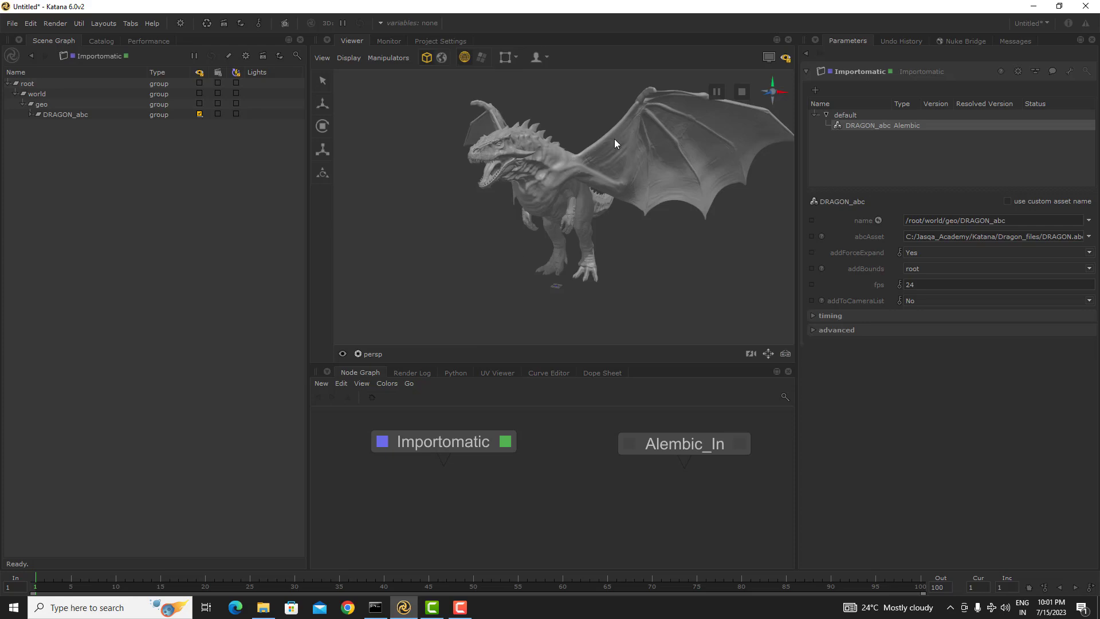
{"action": "left_click_drag", "start_coordinate": [658, 178], "coordinate": [521, 287], "text": "alt"}
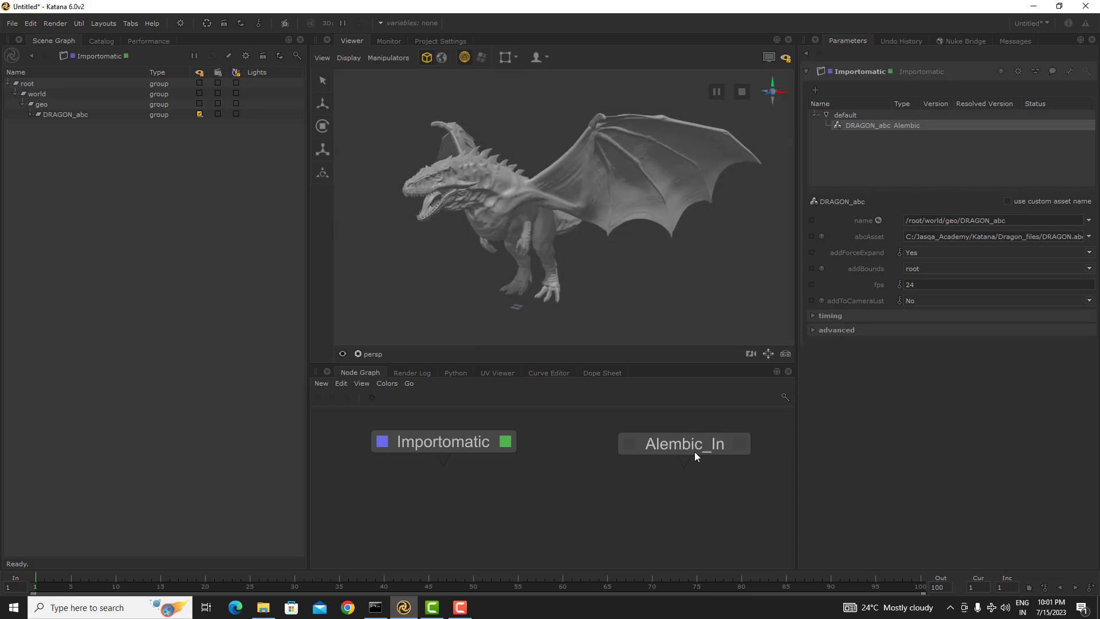
- Add a Merge node and place it centred below the Importomatic and Alembic_In nodes
{"action": "scroll", "coordinate": [712, 507], "scroll_direction": "down", "scroll_amount": 3}
{"action": "scroll", "coordinate": [696, 506], "scroll_direction": "up", "scroll_amount": 5}
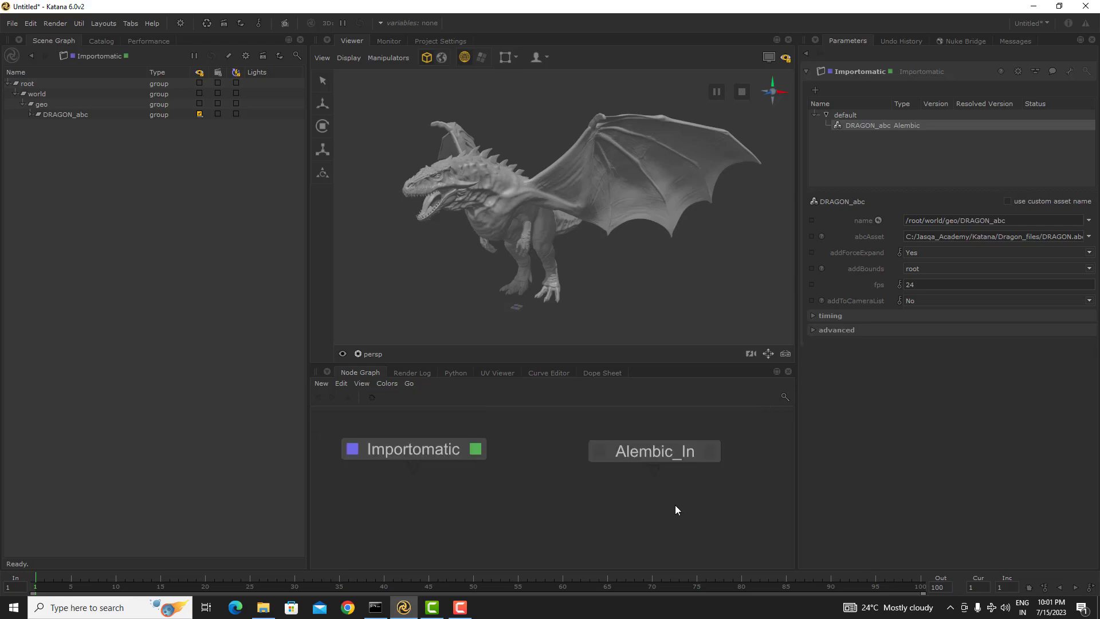
{"action": "scroll", "coordinate": [613, 503], "scroll_direction": "down", "scroll_amount": 5}
{"action": "scroll", "coordinate": [578, 511], "scroll_direction": "up", "scroll_amount": 3}
{"action": "key", "text": "Tab"}
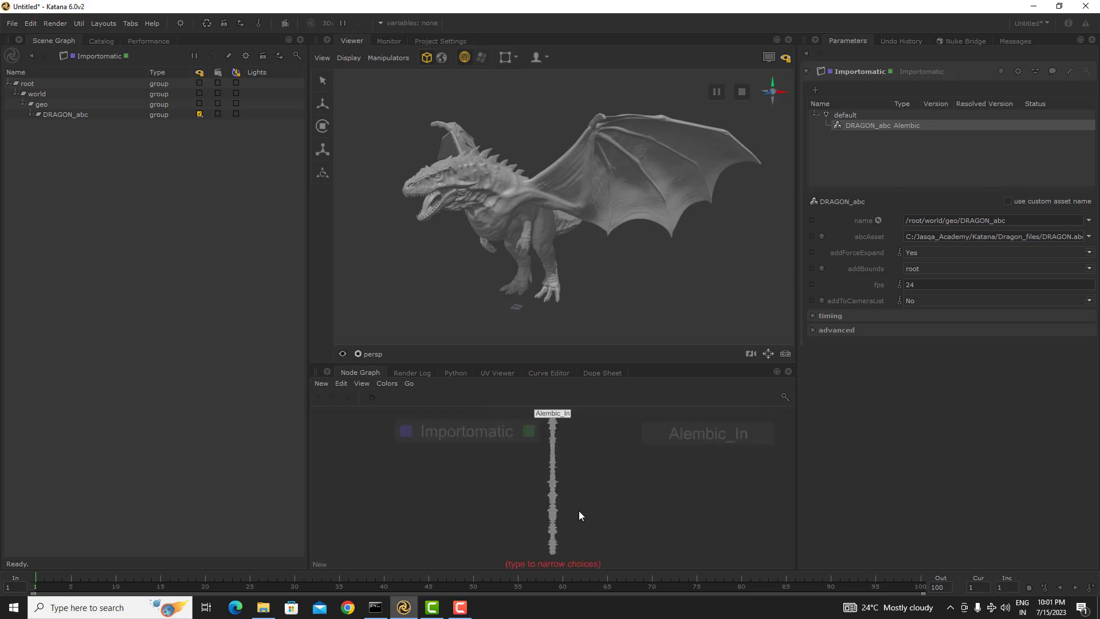
{"action": "type", "text": "merg"}
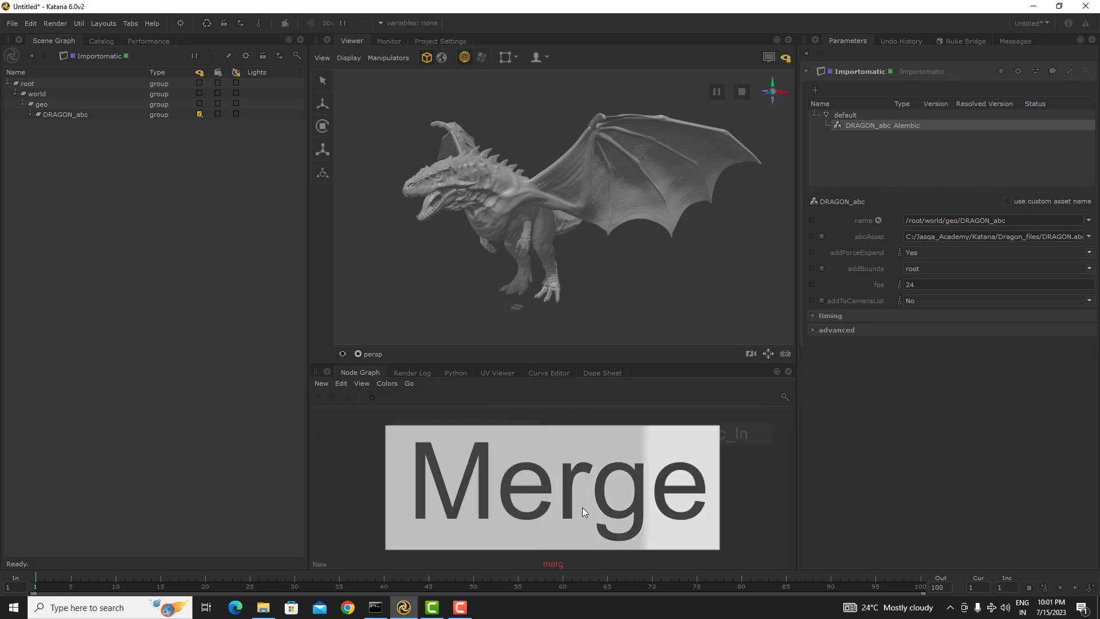
{"action": "key", "text": "Return"}
{"action": "middle_click_drag", "start_coordinate": [726, 519], "coordinate": [688, 503]}
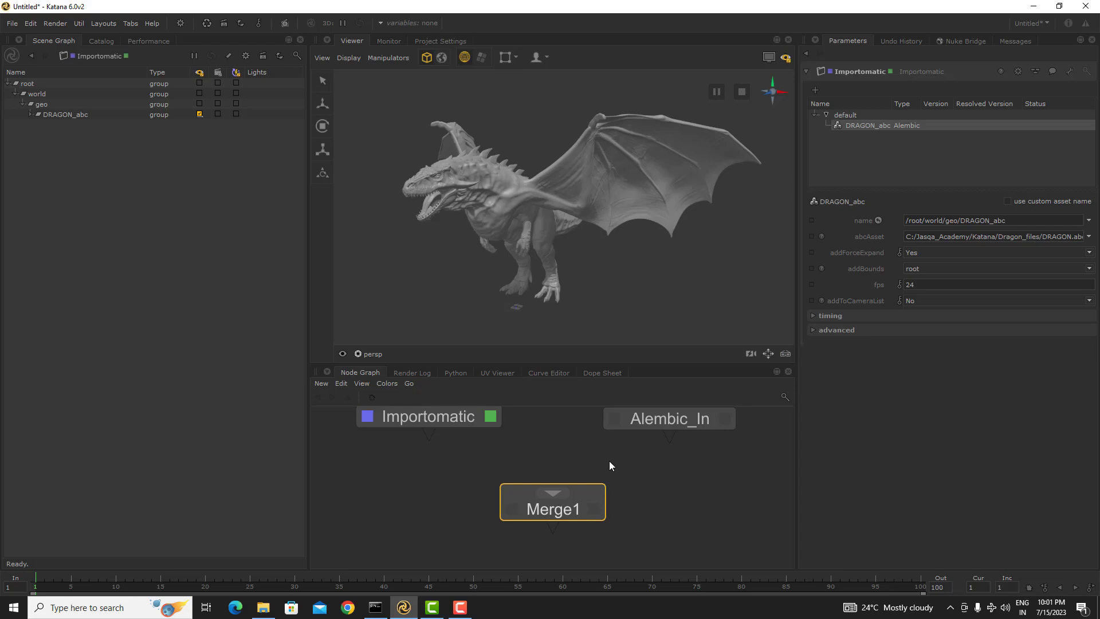
{"action": "left_click_drag", "start_coordinate": [558, 511], "coordinate": [556, 538]}
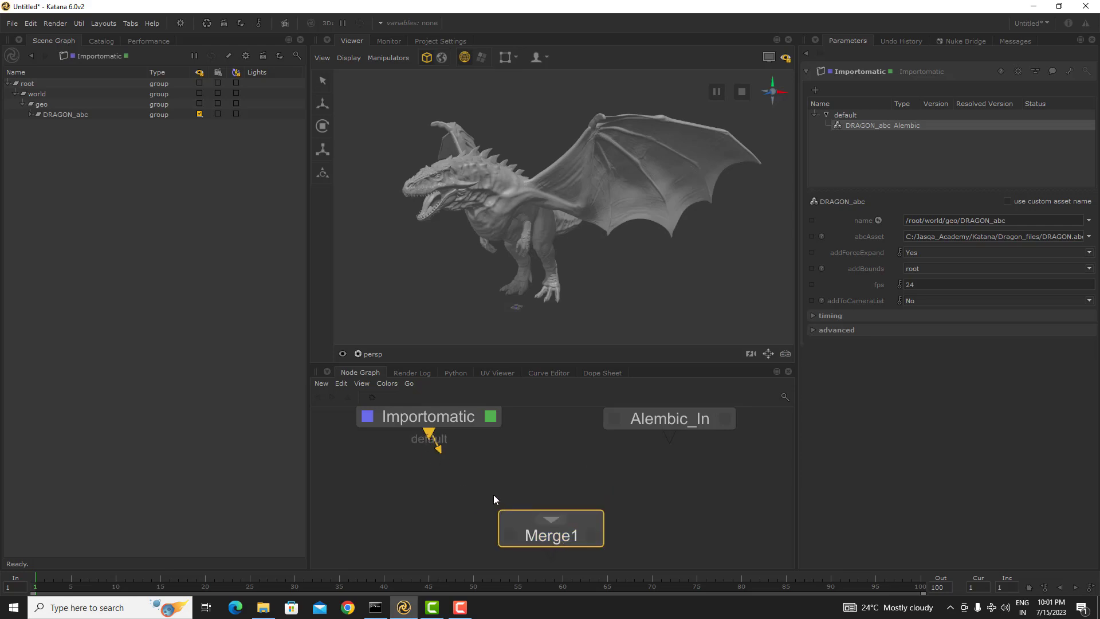
- Connect the Importomatic and Alembic_In outputs to the Merge node's inputs
{"action": "left_click_drag", "start_coordinate": [494, 496], "coordinate": [388, 502]}
{"action": "left_click_drag", "start_coordinate": [429, 436], "coordinate": [548, 522]}
{"action": "left_click_drag", "start_coordinate": [670, 437], "coordinate": [556, 521]}
{"action": "middle_click_drag", "start_coordinate": [568, 535], "coordinate": [521, 495]}
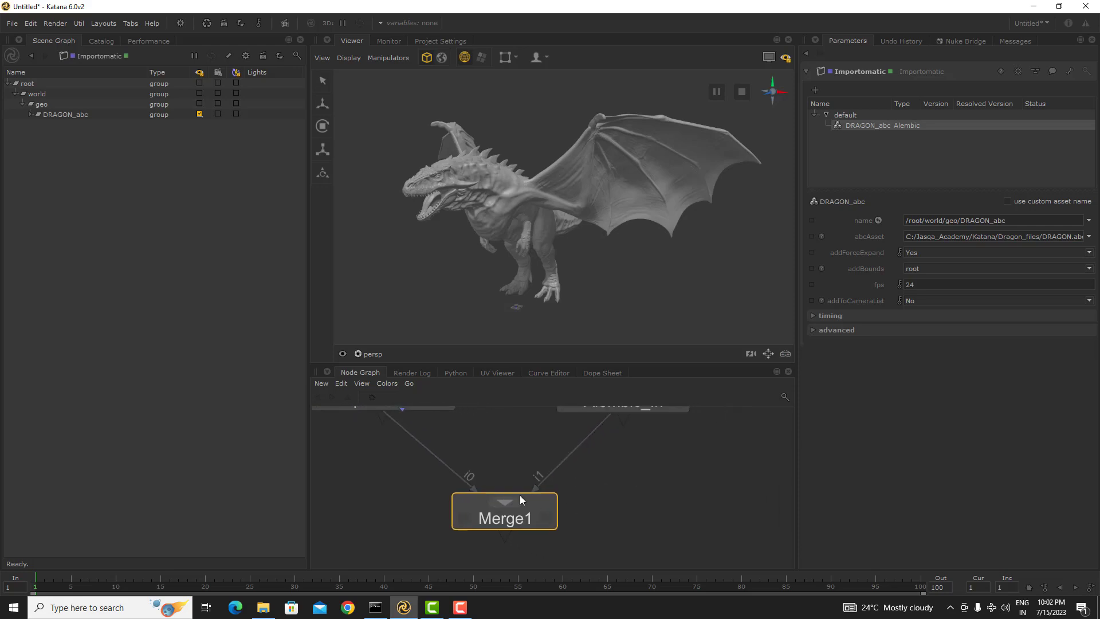
- Delete the Merge node, leaving Importomatic and Alembic_In unconnected
{"action": "scroll", "coordinate": [570, 489], "scroll_direction": "down", "scroll_amount": 3}
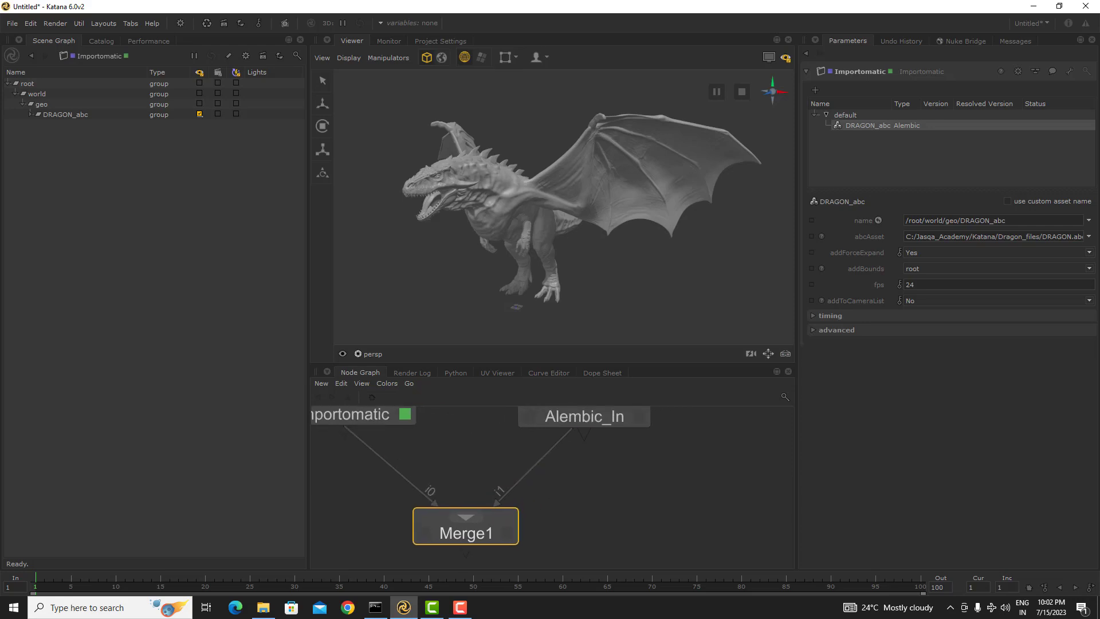
{"action": "left_click_drag", "start_coordinate": [583, 540], "coordinate": [426, 485]}
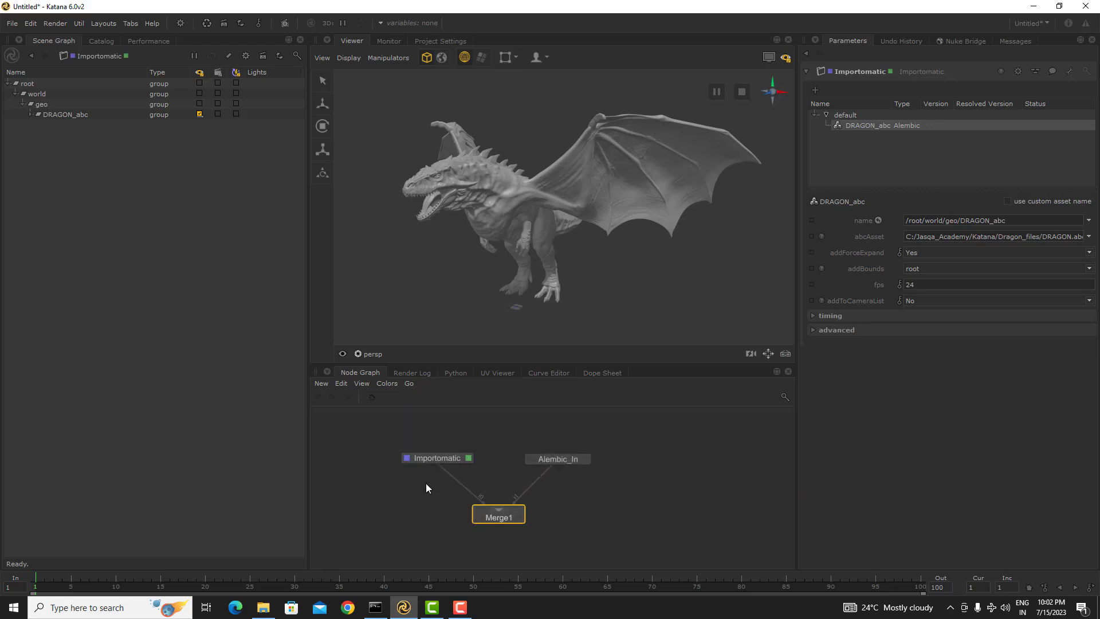
{"action": "key", "text": "Delete"}
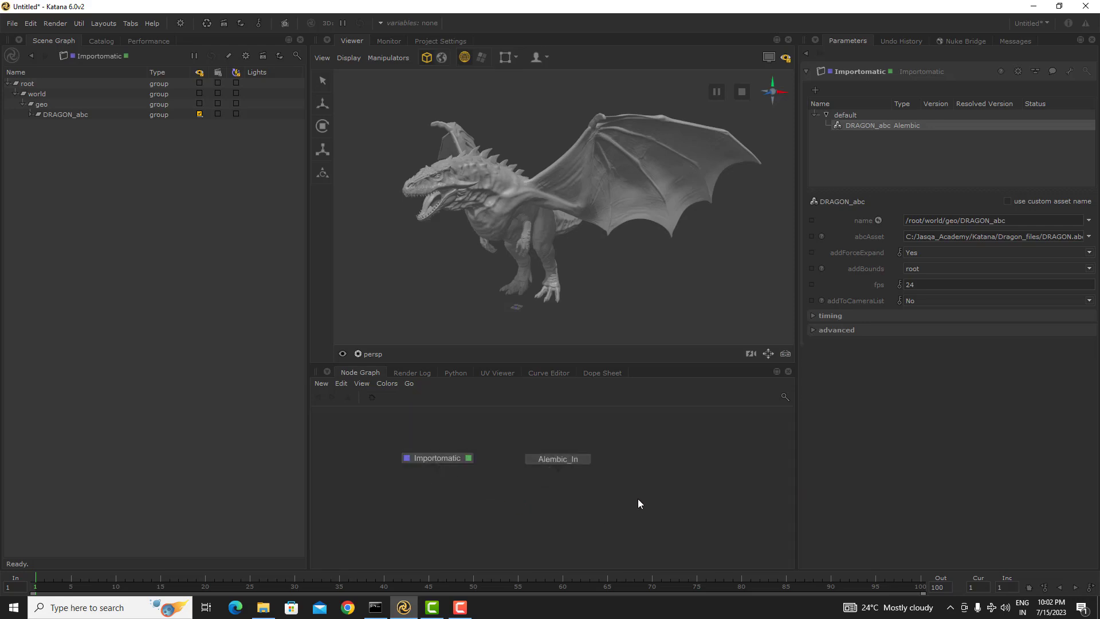
- Select Importomatic and Alembic_In together and join them directly with a new, automatically connected Merge node
{"action": "left_click_drag", "start_coordinate": [668, 499], "coordinate": [370, 435]}
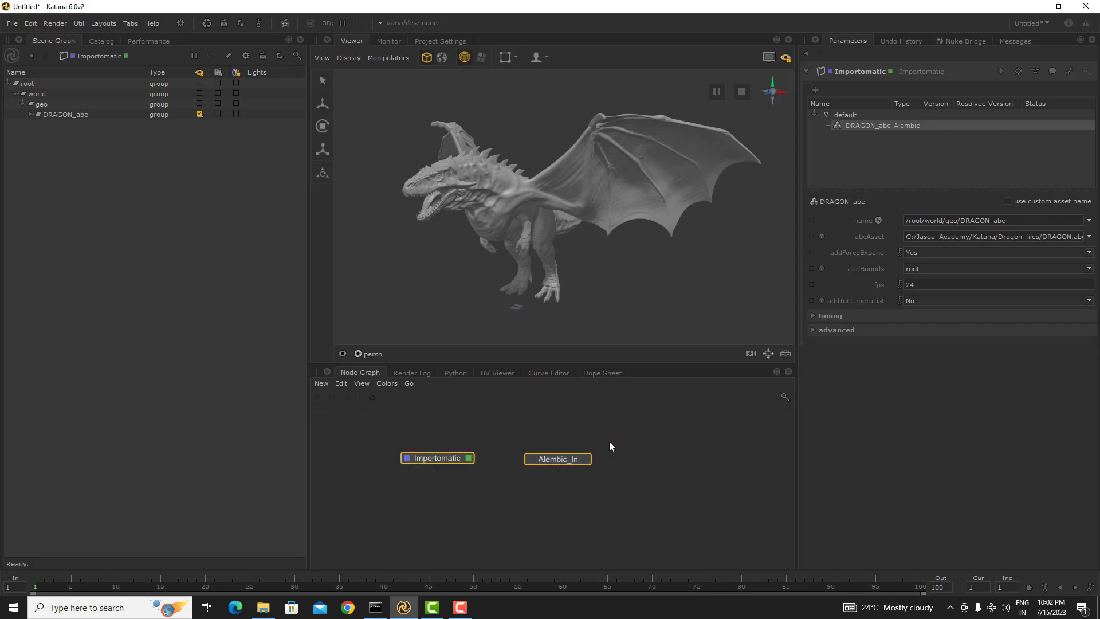
{"action": "key", "text": "m"}
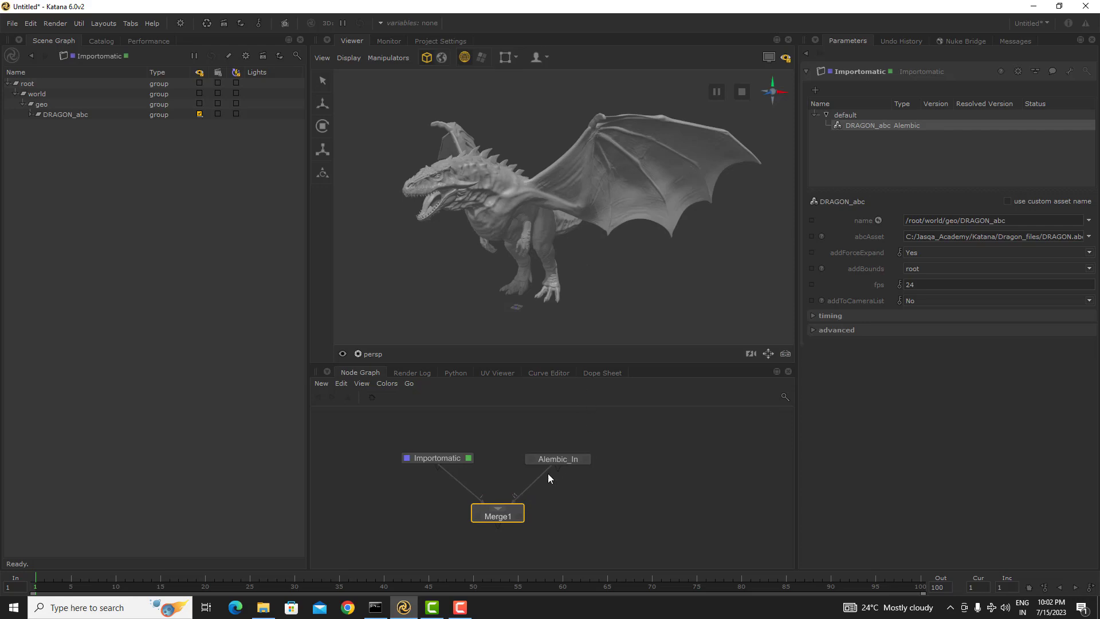
{"action": "middle_click_drag", "start_coordinate": [561, 523], "coordinate": [586, 504]}
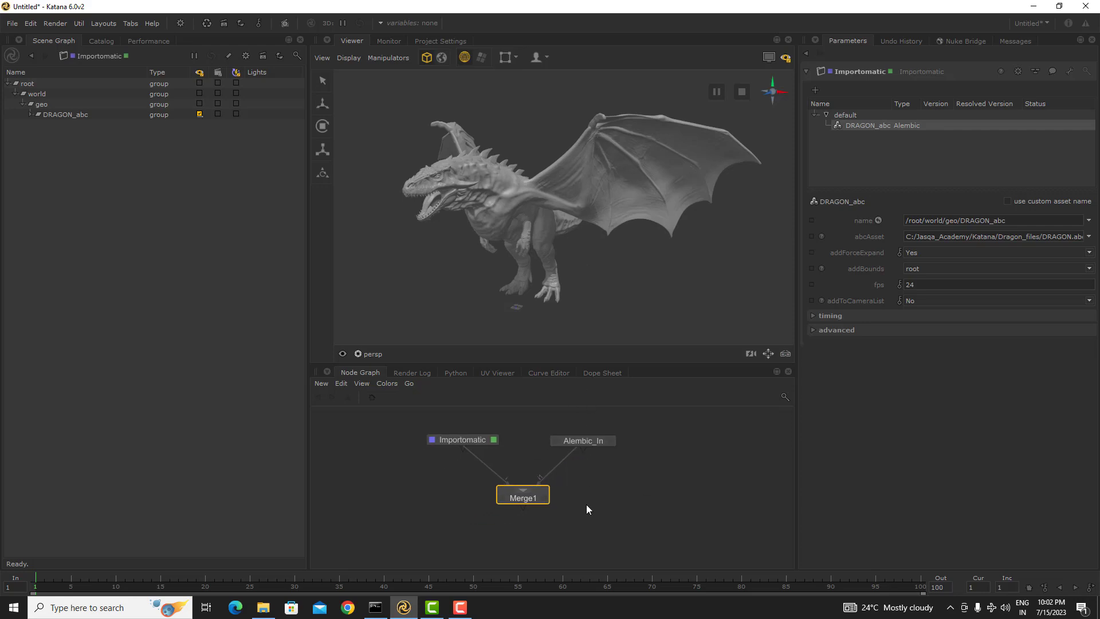
- Compare the view on the Merge and Importomatic nodes, and finish with Merge1 both viewed and edited
{"action": "left_click", "coordinate": [503, 497]}
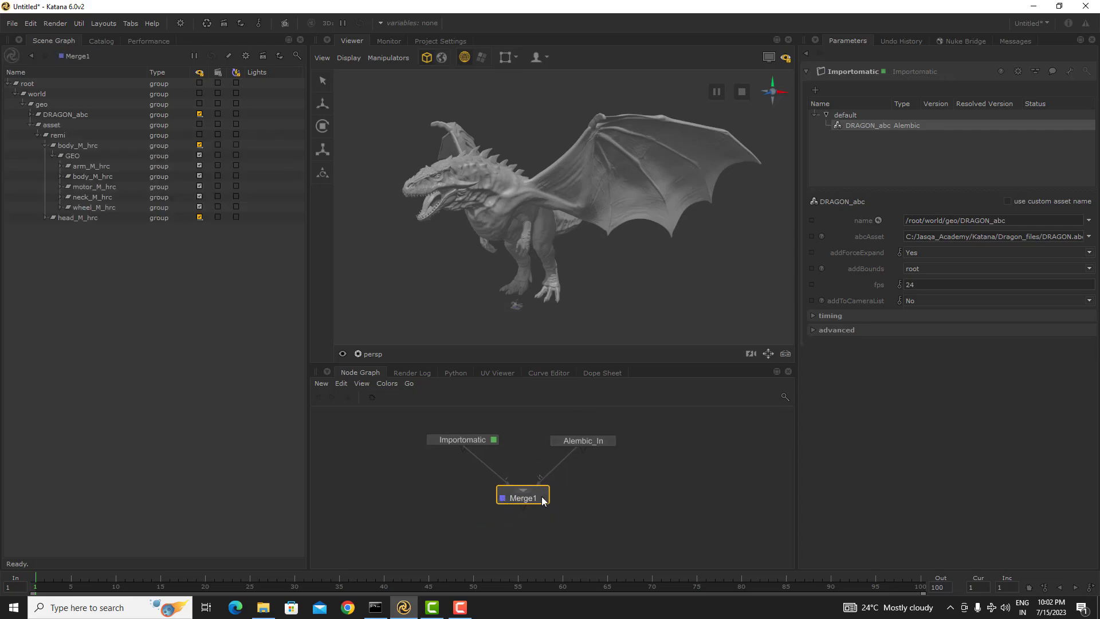
{"action": "left_click", "coordinate": [543, 496]}
{"action": "double_click", "coordinate": [471, 438]}
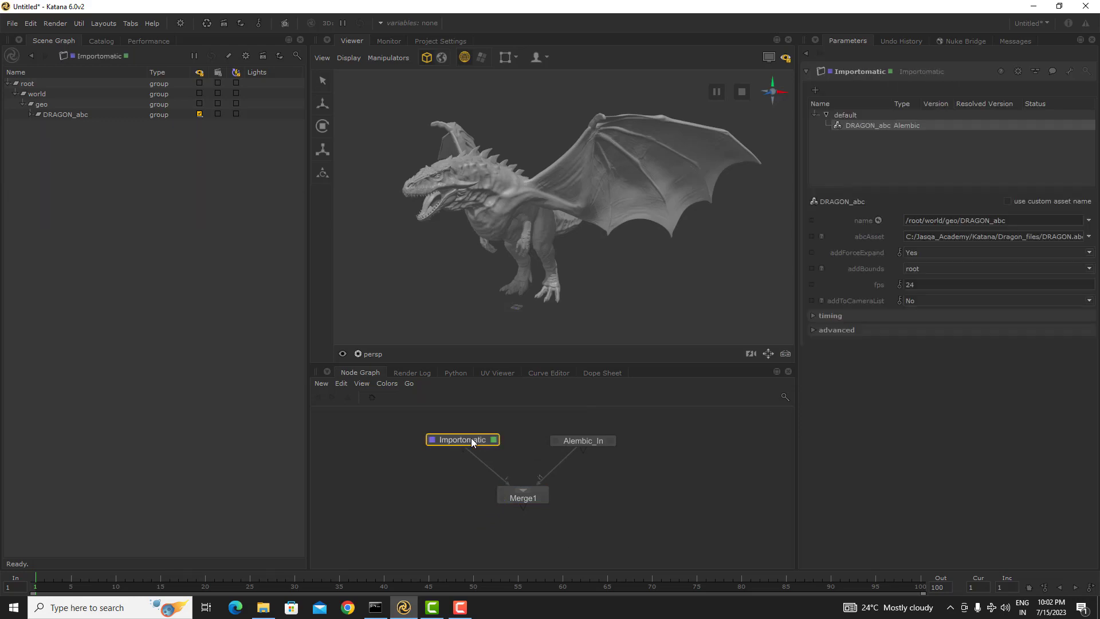
{"action": "double_click", "coordinate": [594, 441]}
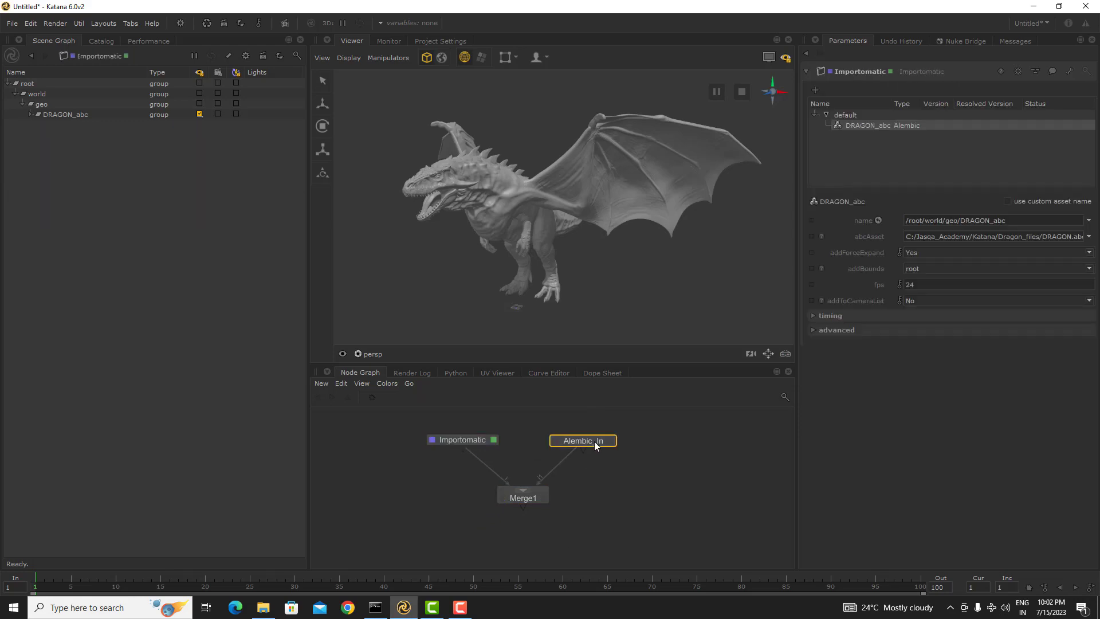
{"action": "double_click", "coordinate": [524, 501]}
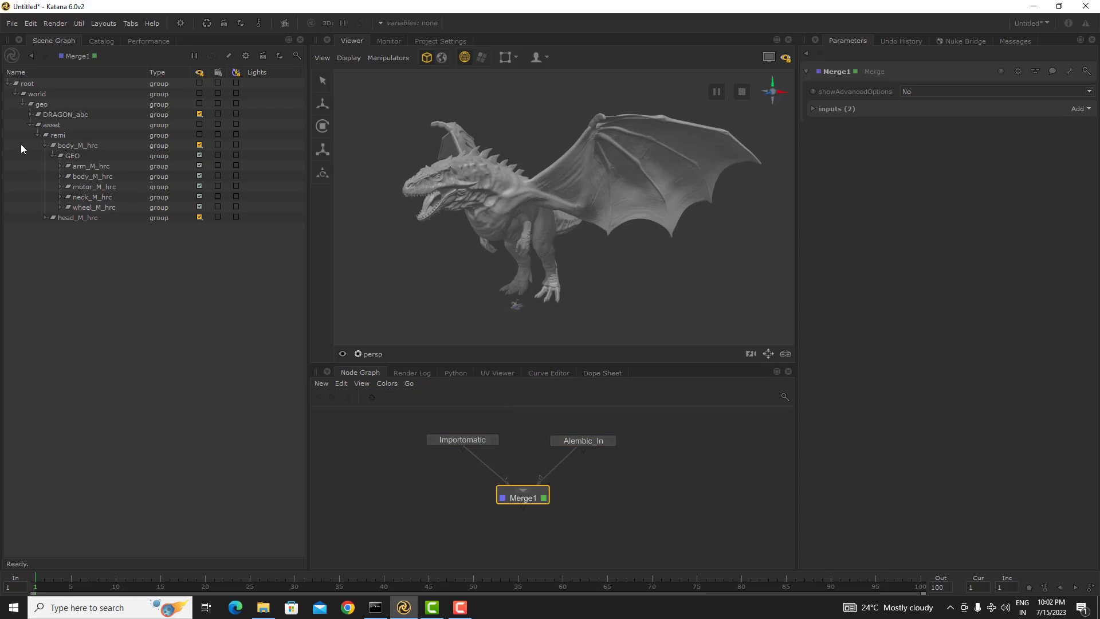
- Collapse the body_M_hrc, remi and asset groups in the scene graph
{"action": "left_click", "coordinate": [44, 145]}
{"action": "left_click", "coordinate": [37, 135]}
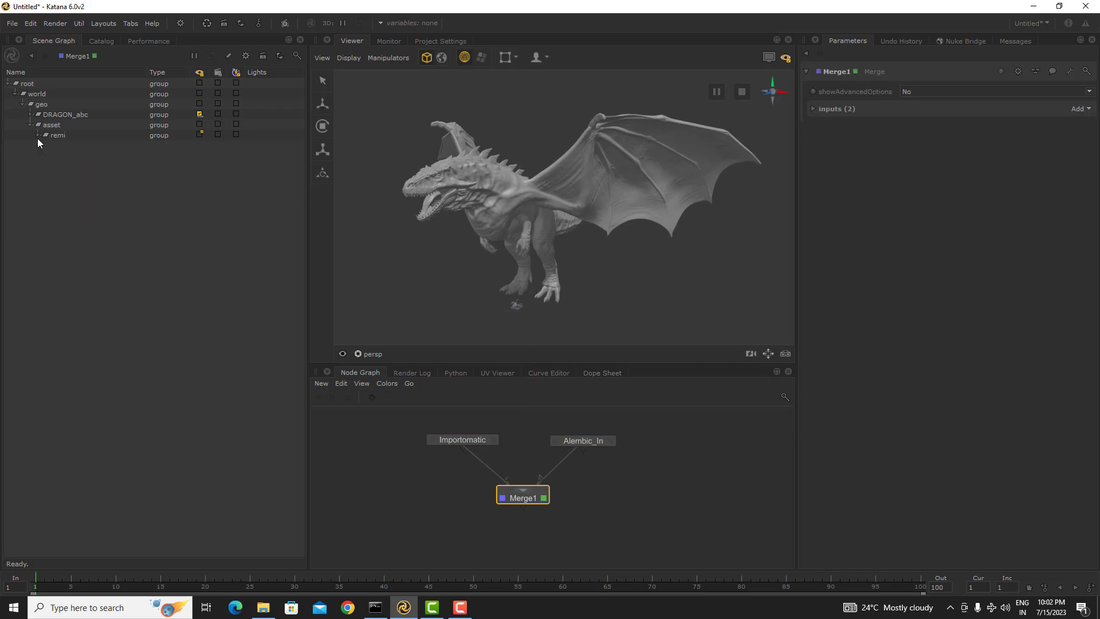
{"action": "left_click", "coordinate": [30, 125]}
- Check the Importomatic parameters, then edit Alembic_In and set its name to /root/world/geo/Character_REMI
{"action": "left_click", "coordinate": [494, 439]}
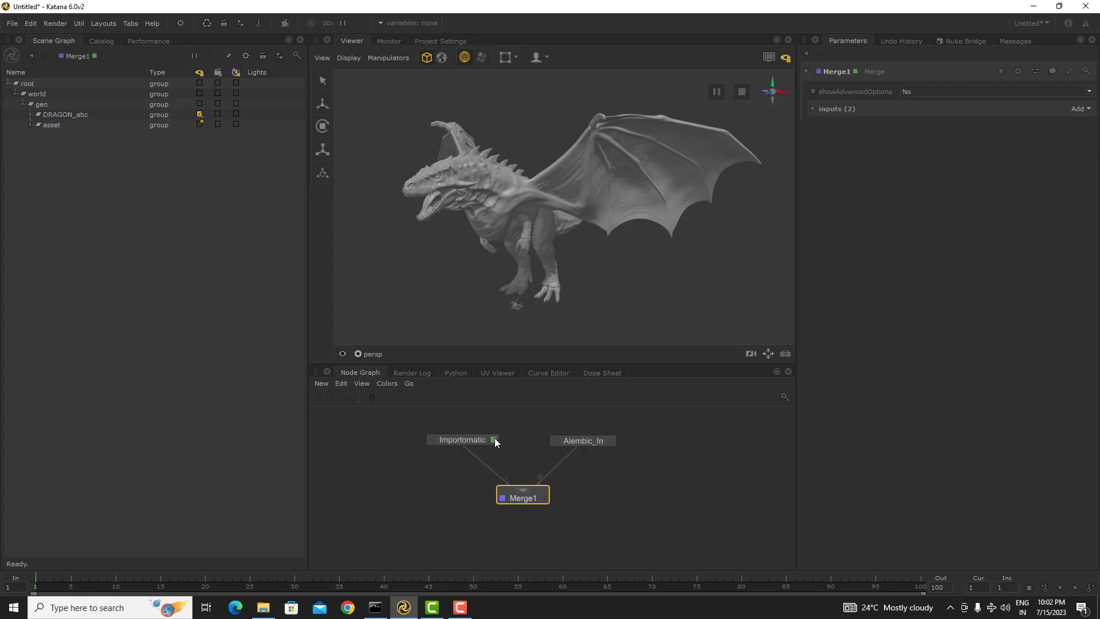
{"action": "left_click", "coordinate": [60, 123]}
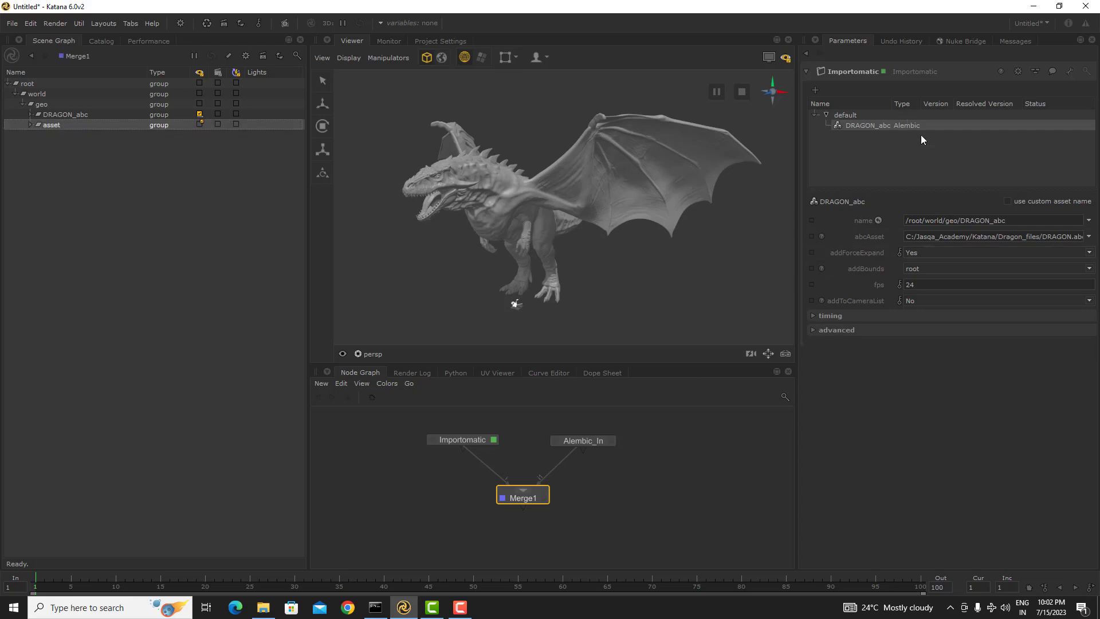
{"action": "double_click", "coordinate": [602, 441]}
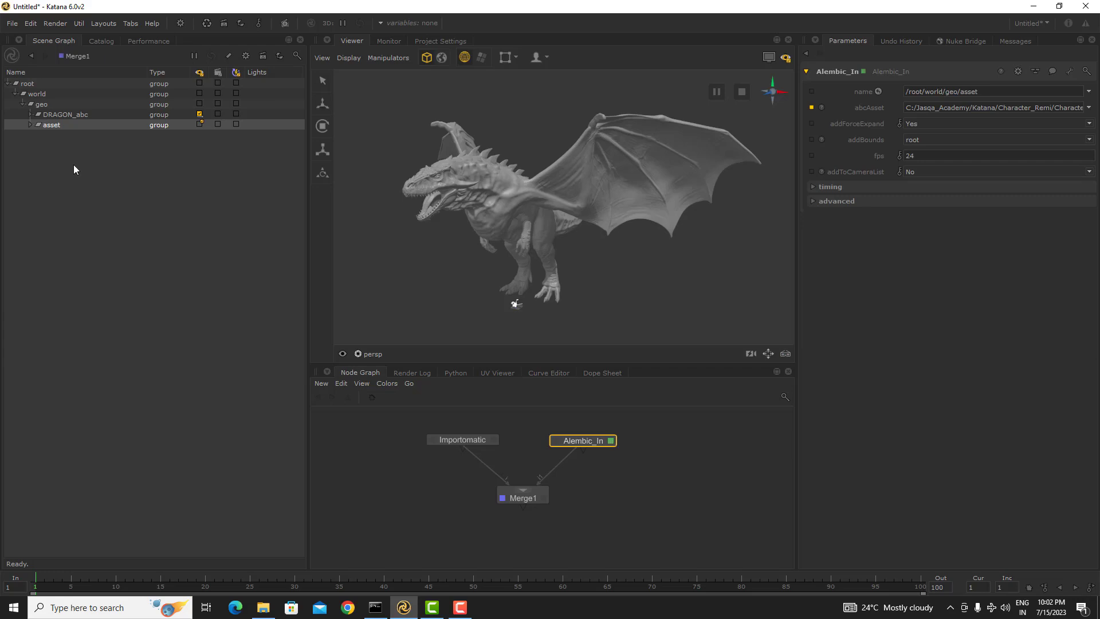
{"action": "left_click_drag", "start_coordinate": [978, 92], "coordinate": [961, 92]}
{"action": "type", "text": "Character_REMI"}
{"action": "key", "text": "Return"}
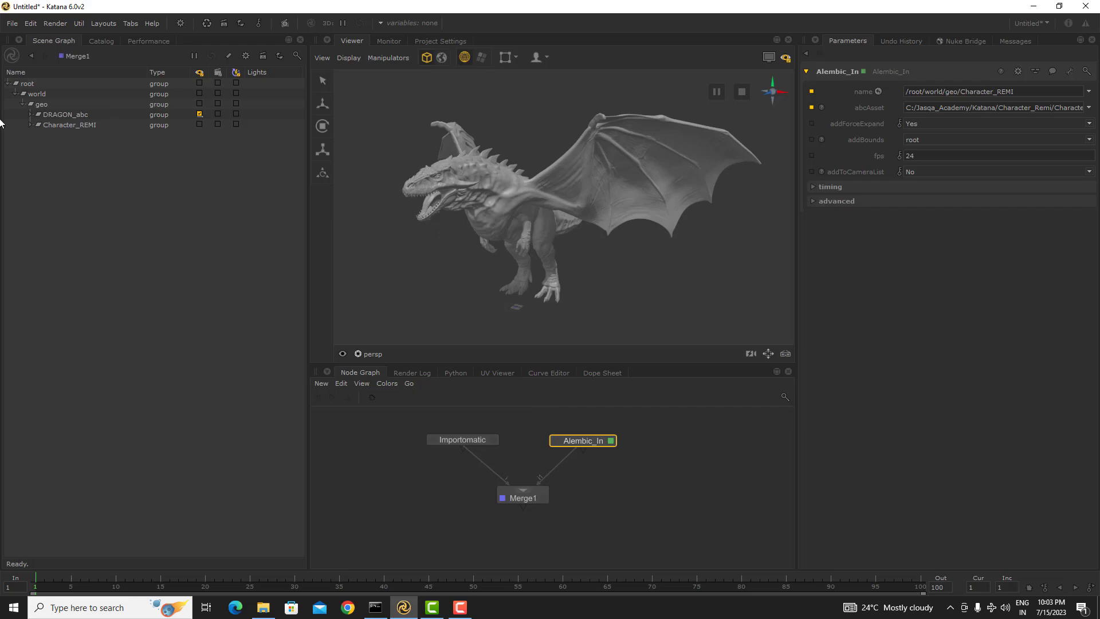
- Show Character_REMI in the viewer and inspect it up close beside the dragon's feet
{"action": "left_click", "coordinate": [54, 114]}
{"action": "left_click", "coordinate": [76, 126]}
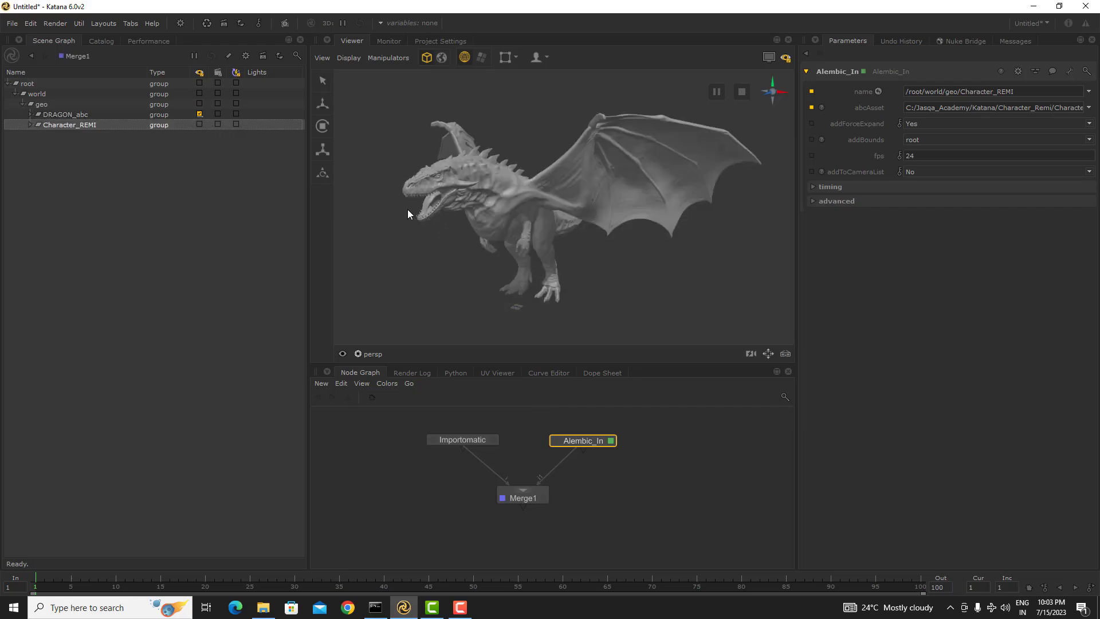
{"action": "scroll", "coordinate": [524, 318], "scroll_direction": "up", "scroll_amount": 10}
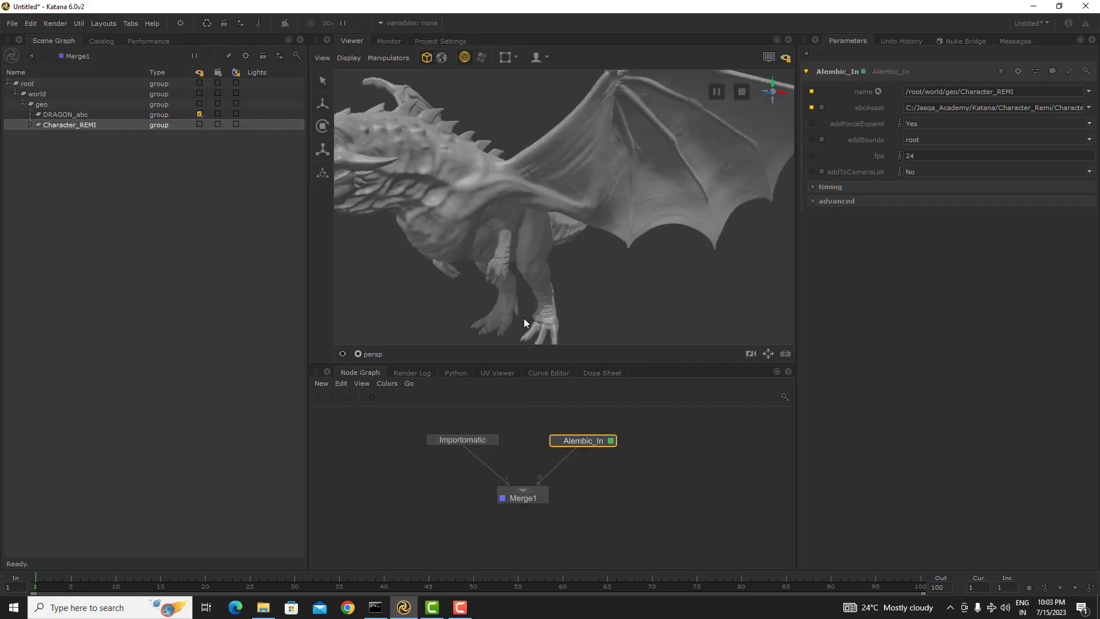
{"action": "scroll", "coordinate": [517, 298], "scroll_direction": "up", "scroll_amount": 5}
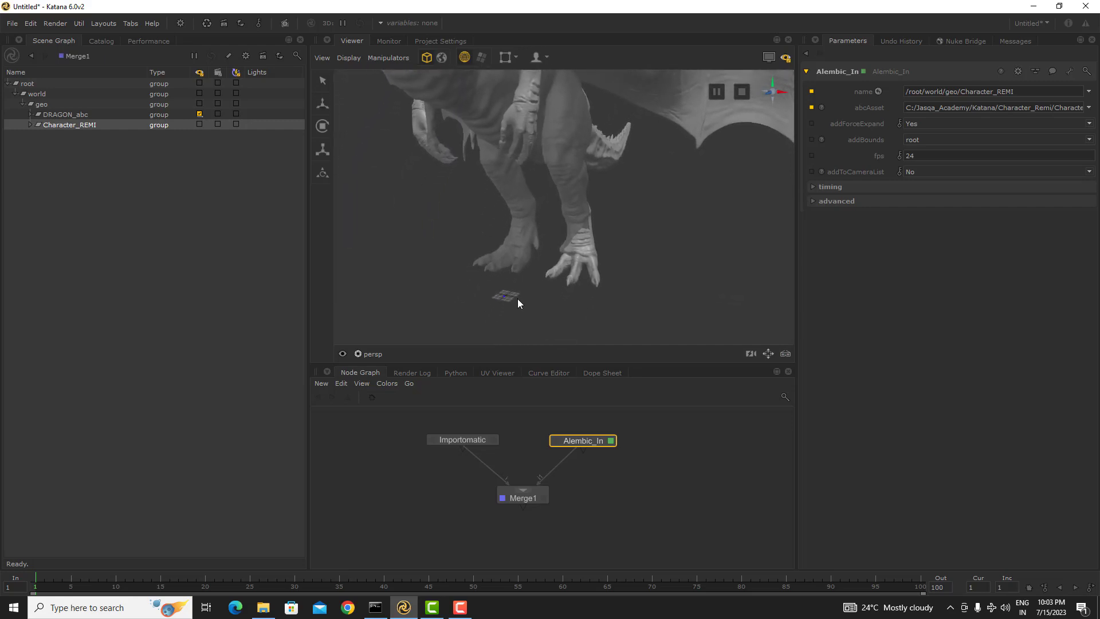
{"action": "middle_click_drag", "start_coordinate": [516, 299], "coordinate": [562, 207], "text": "alt"}
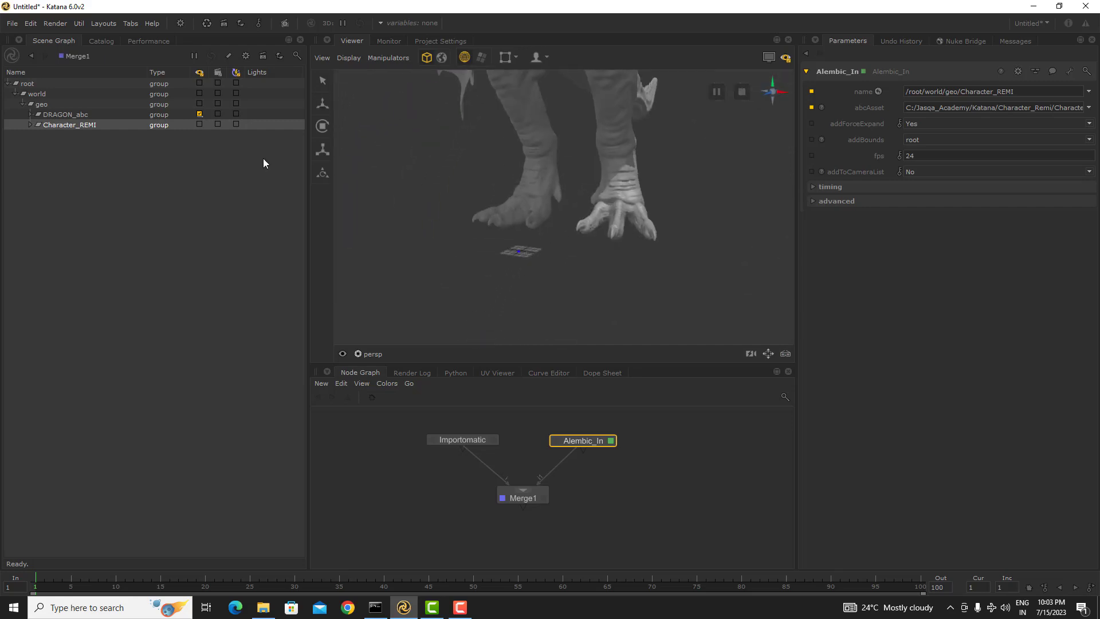
{"action": "left_click", "coordinate": [199, 124]}
{"action": "left_click", "coordinate": [541, 278]}
{"action": "left_click_drag", "start_coordinate": [559, 266], "coordinate": [535, 275], "text": "alt"}
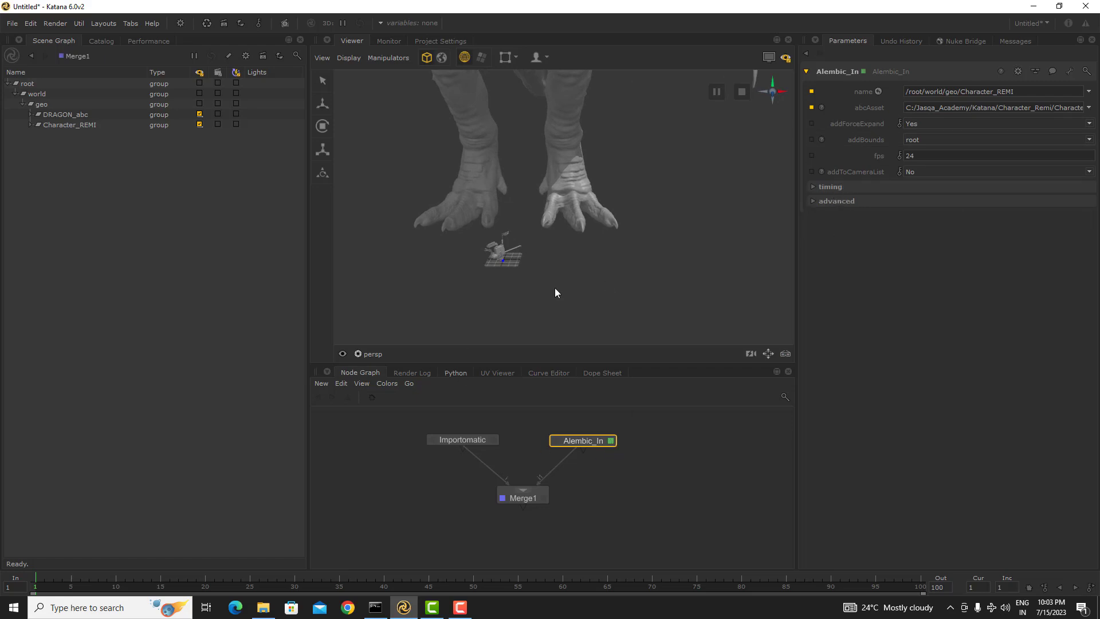
{"action": "left_click_drag", "start_coordinate": [568, 232], "coordinate": [621, 229], "text": "alt"}
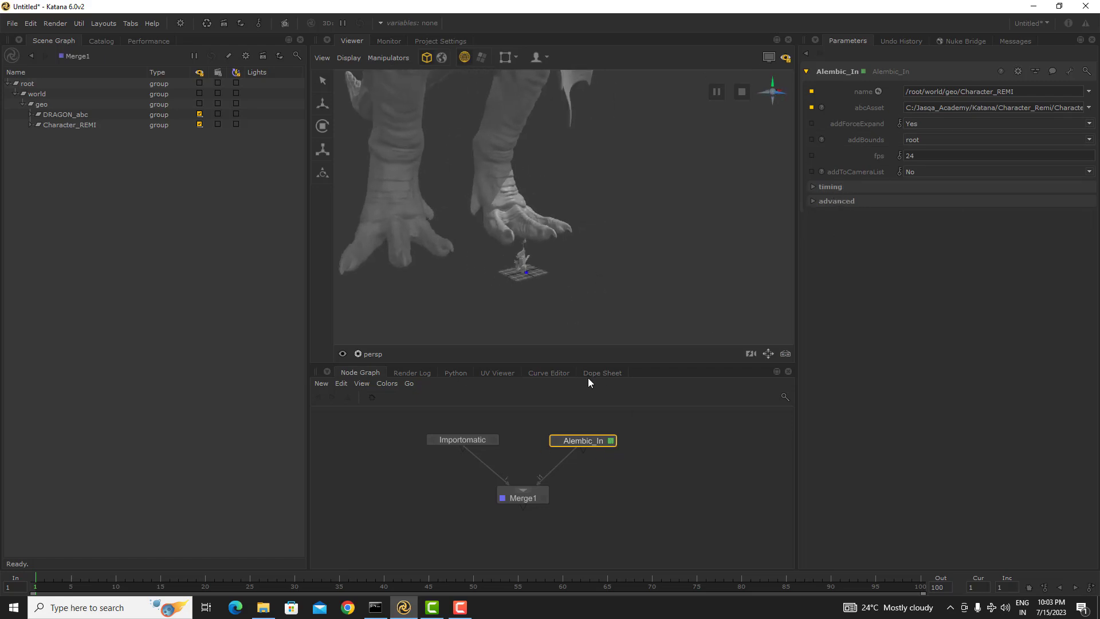
- Insert a Transform3D node between Alembic_In and Merge1, and reposition Merge1 below it
{"action": "left_click", "coordinate": [603, 477]}
{"action": "key", "text": "Tab"}
{"action": "type", "text": "tra"}
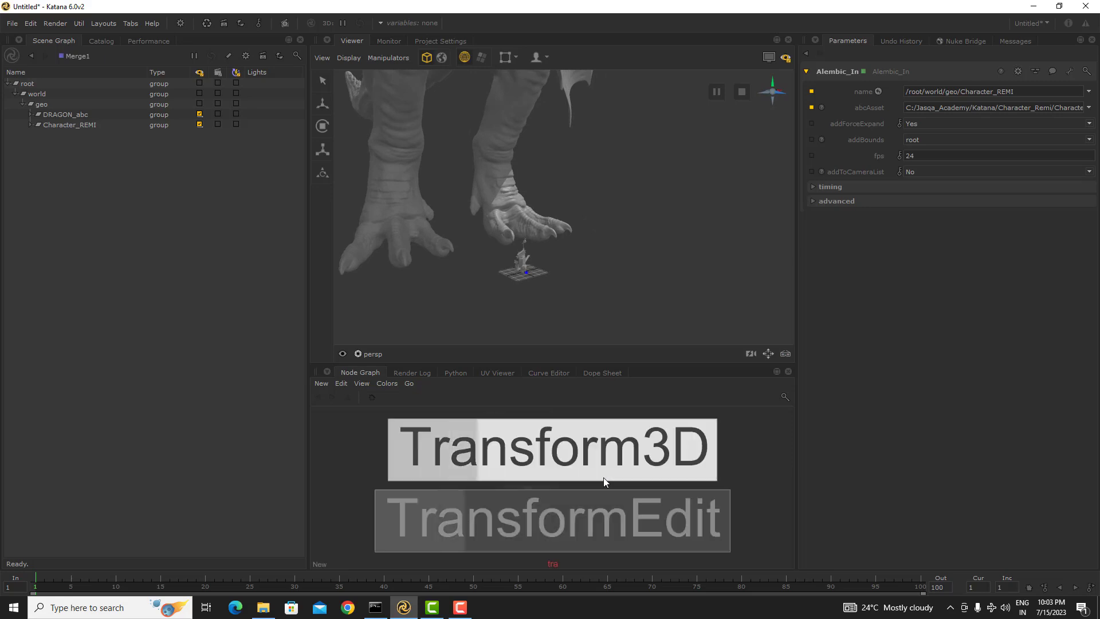
{"action": "key", "text": "Return"}
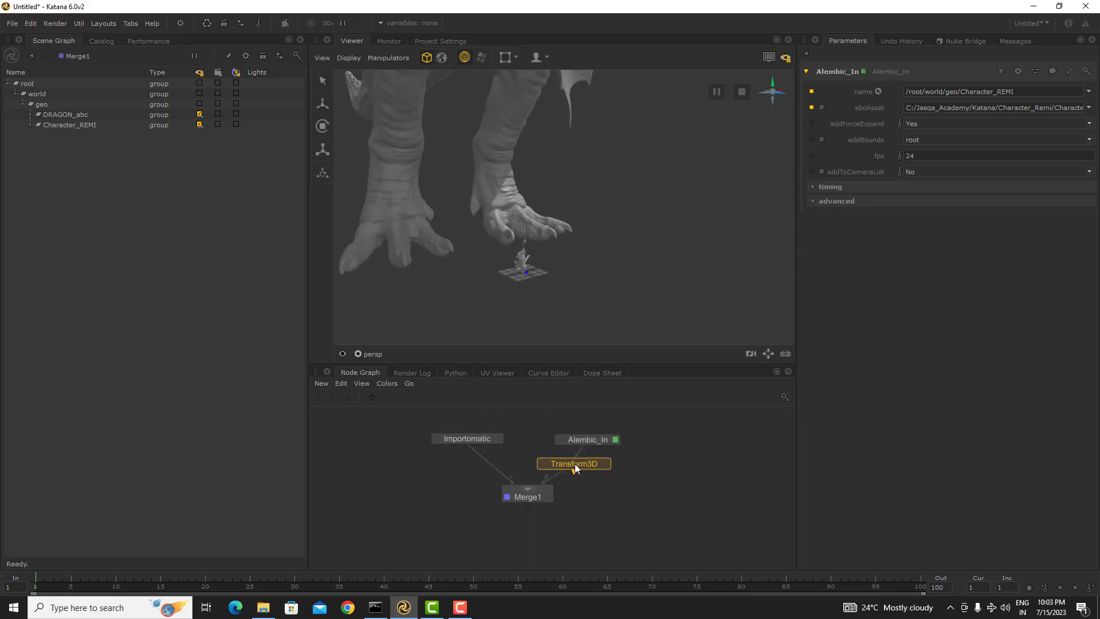
{"action": "left_click", "coordinate": [592, 466]}
{"action": "left_click_drag", "start_coordinate": [593, 466], "coordinate": [588, 466]}
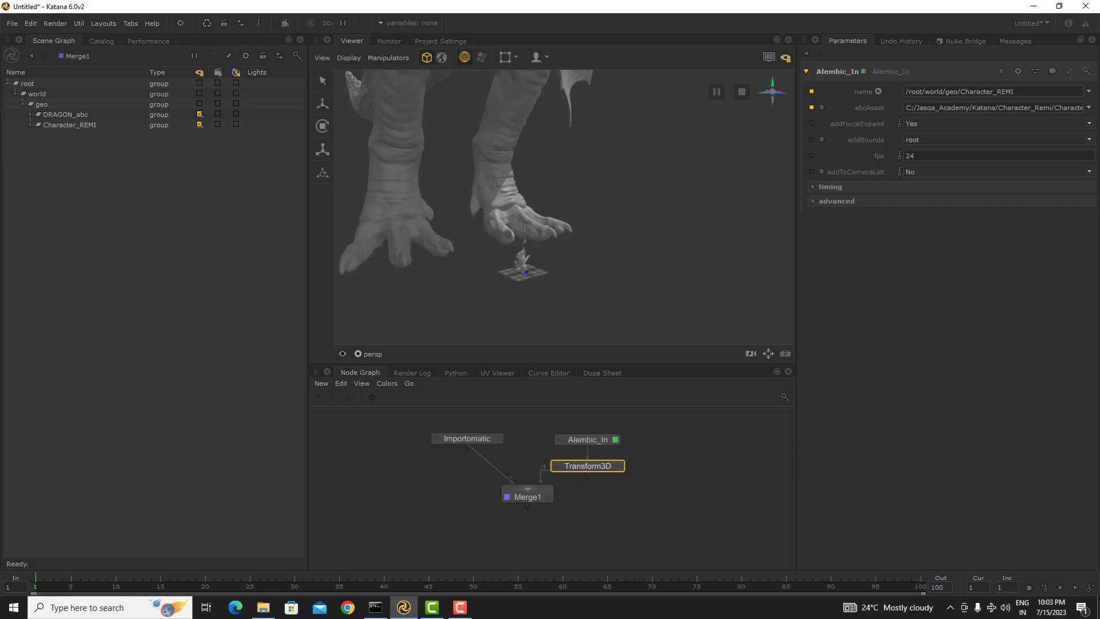
{"action": "middle_click_drag", "start_coordinate": [530, 496], "coordinate": [539, 474]}
{"action": "left_click_drag", "start_coordinate": [540, 478], "coordinate": [541, 493]}
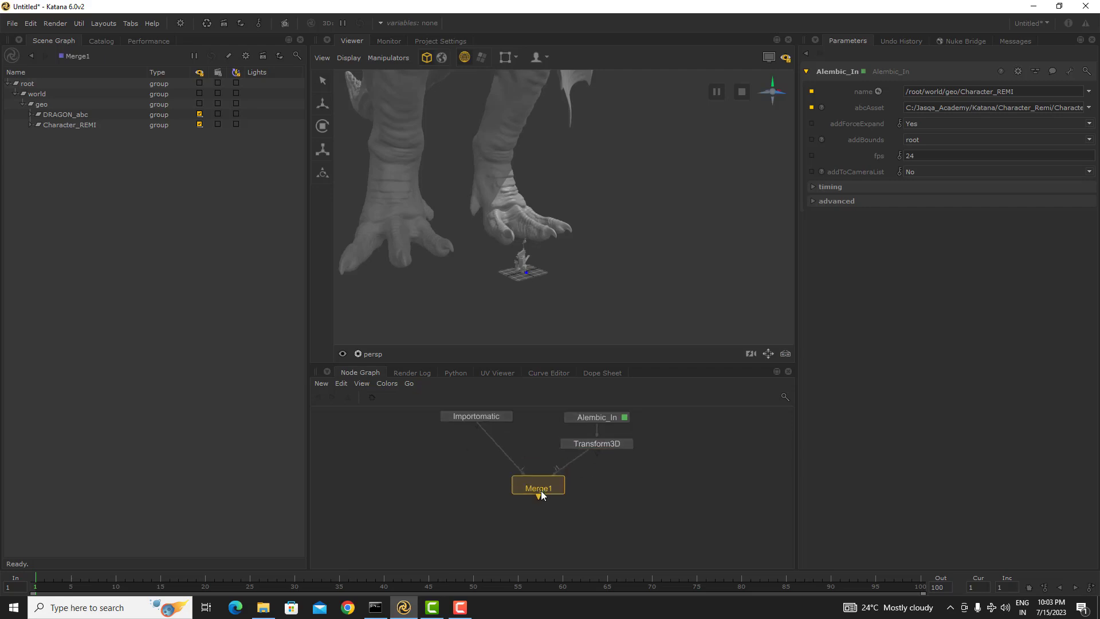
- Open the Transform3D node's parameters for editing and select the node
{"action": "left_click", "coordinate": [628, 443]}
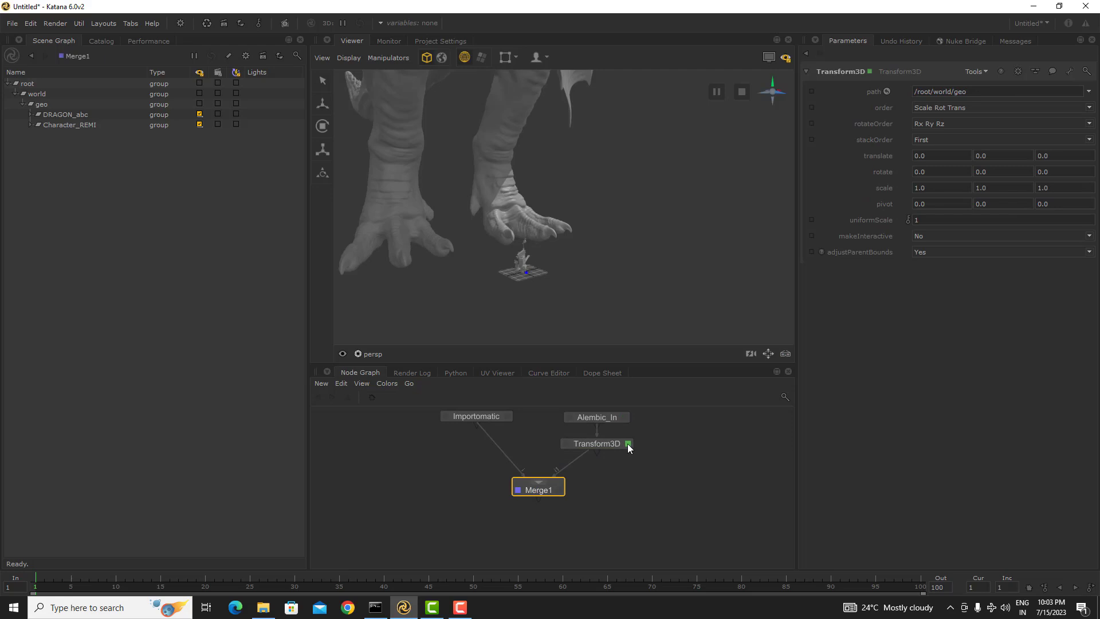
{"action": "left_click_drag", "start_coordinate": [657, 431], "coordinate": [620, 463]}
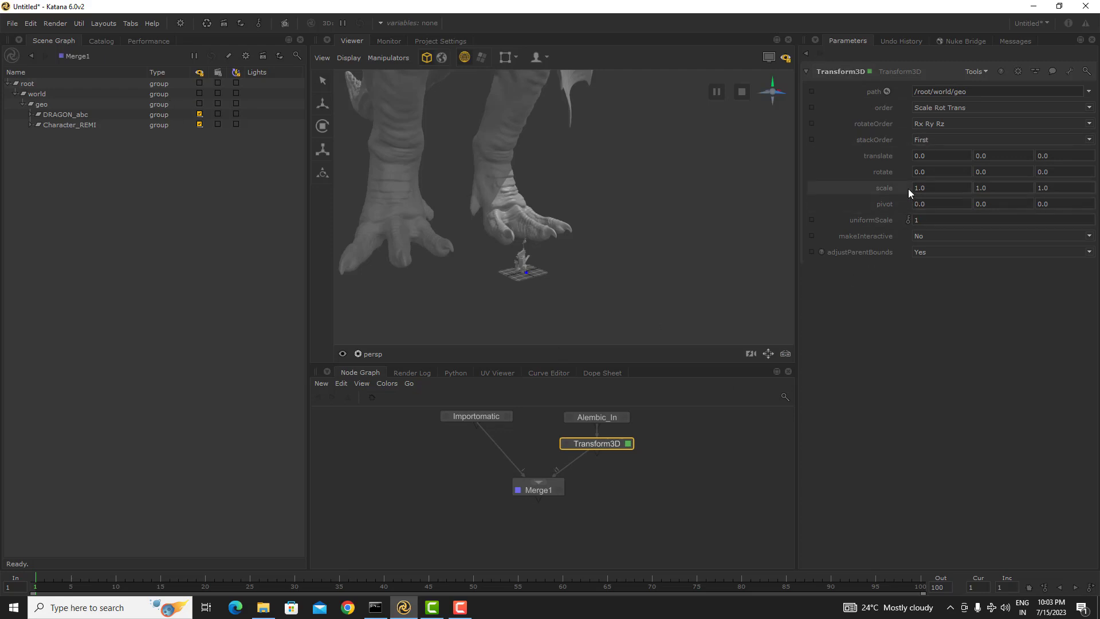
{"action": "left_click_drag", "start_coordinate": [932, 187], "coordinate": [851, 187]}
{"action": "type", "text": "10.0"}
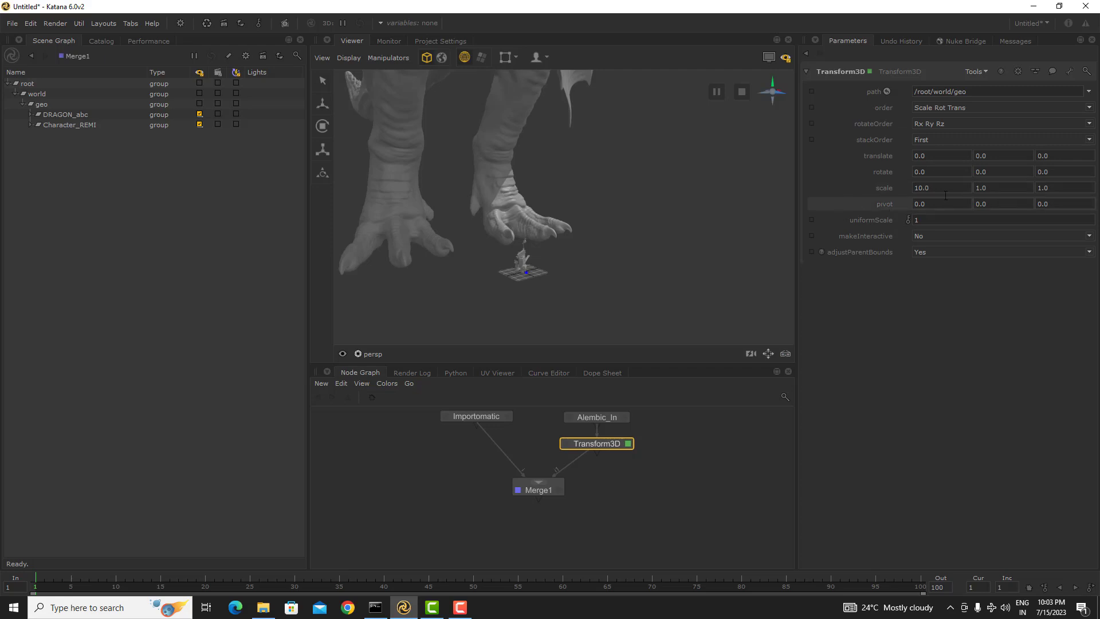
{"action": "key", "text": "ctrl+z"}
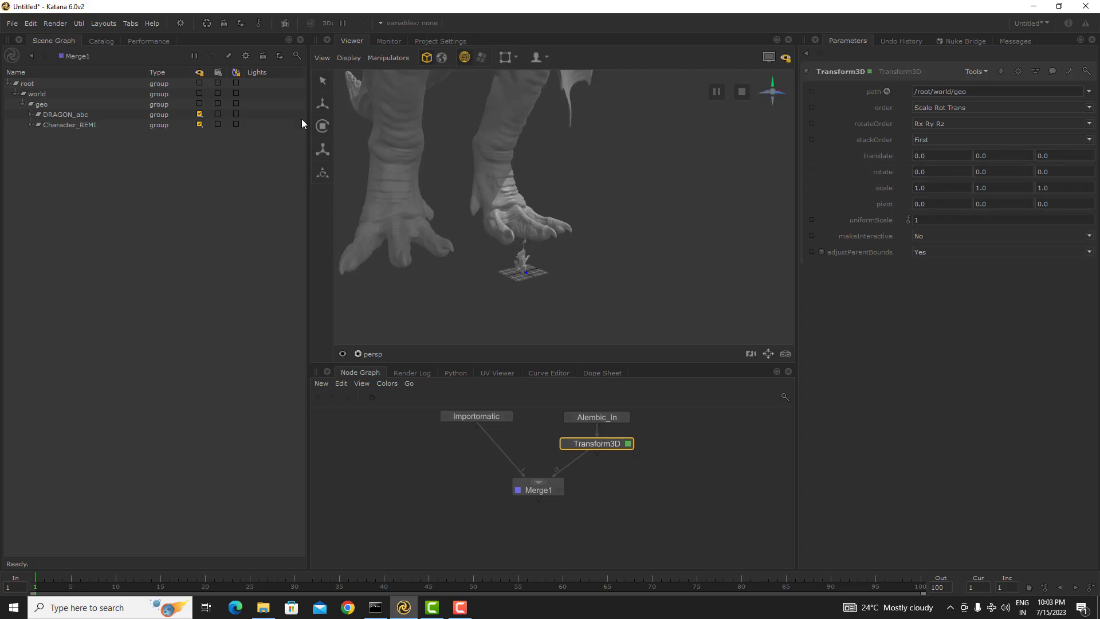
- Set Transform3D's path to /root/world/geo/Character_REMI and its uniformScale to 6.3
{"action": "left_click", "coordinate": [74, 117]}
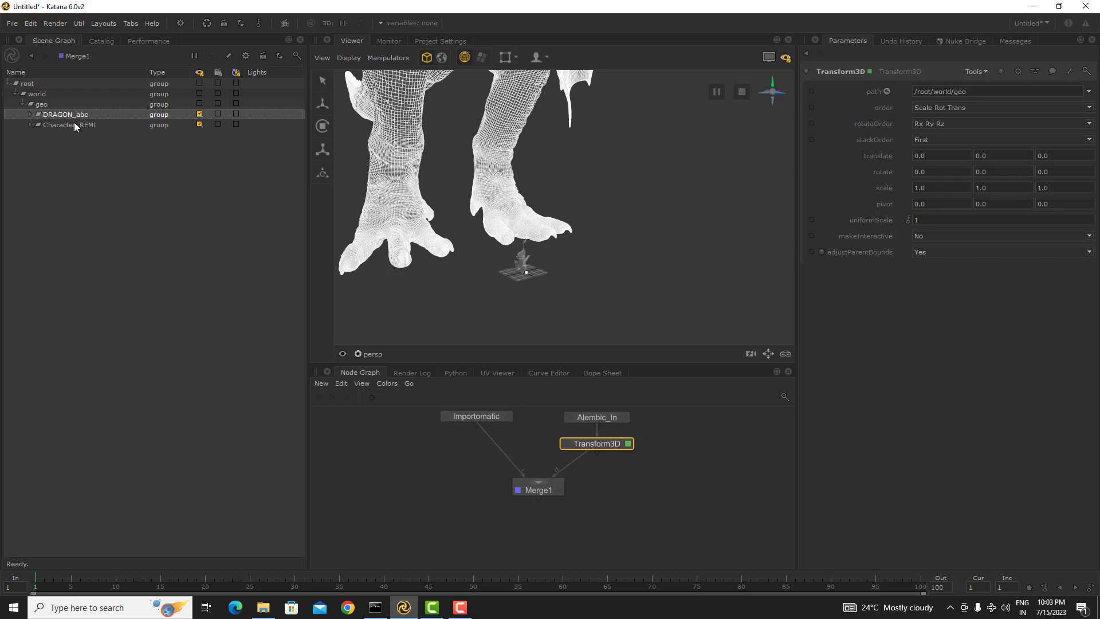
{"action": "left_click", "coordinate": [72, 126]}
{"action": "left_click_drag", "start_coordinate": [72, 126], "coordinate": [934, 91]}
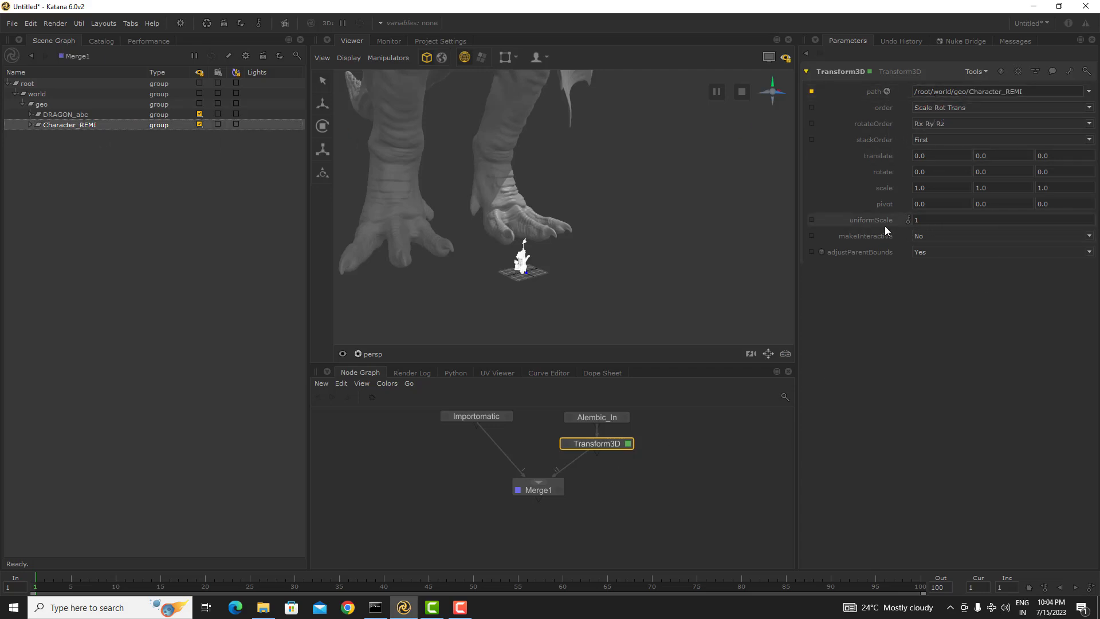
{"action": "left_click_drag", "start_coordinate": [871, 222], "coordinate": [903, 225]}
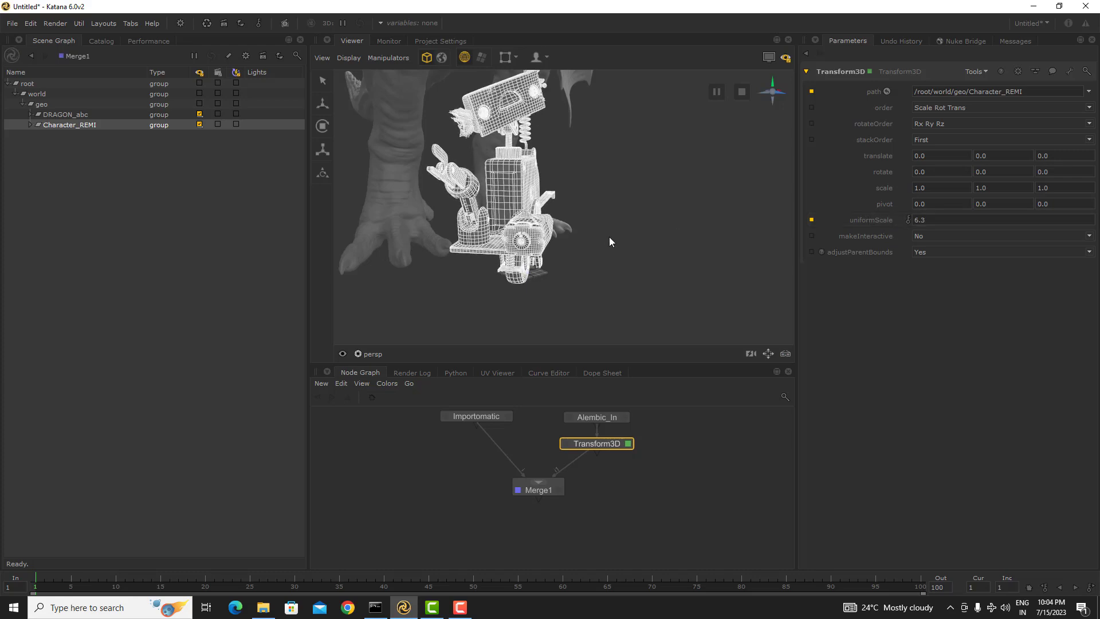
{"action": "left_click_drag", "start_coordinate": [575, 178], "coordinate": [545, 235], "text": "alt"}
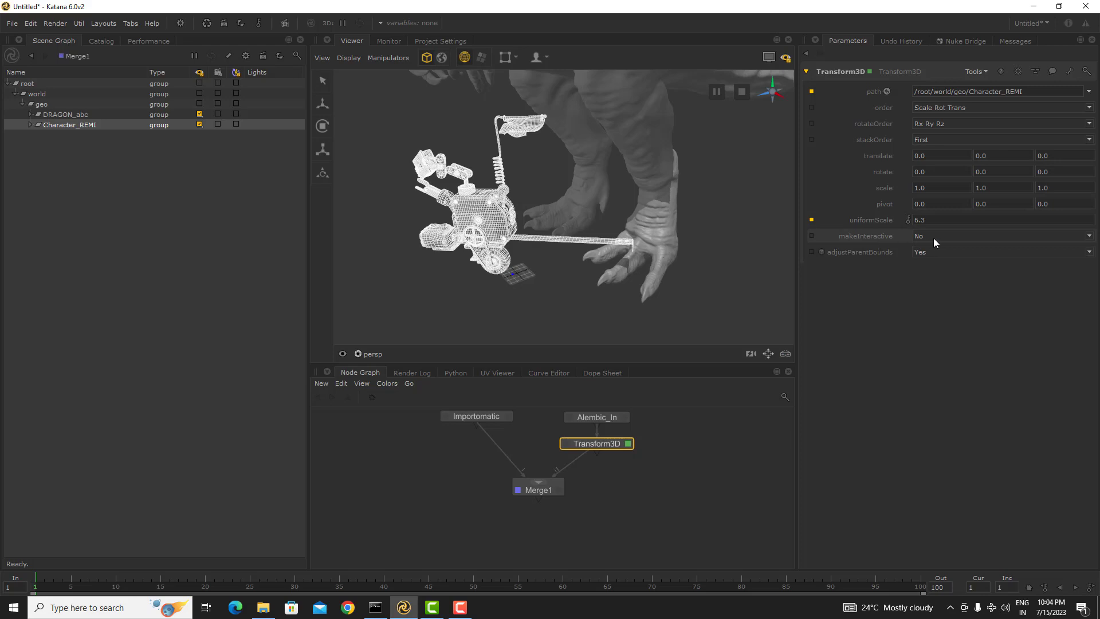
- Set Transform3D's makeInteractive to Yes and activate the translate manipulator on Character_REMI
{"action": "left_click", "coordinate": [938, 236]}
{"action": "left_click", "coordinate": [937, 246]}
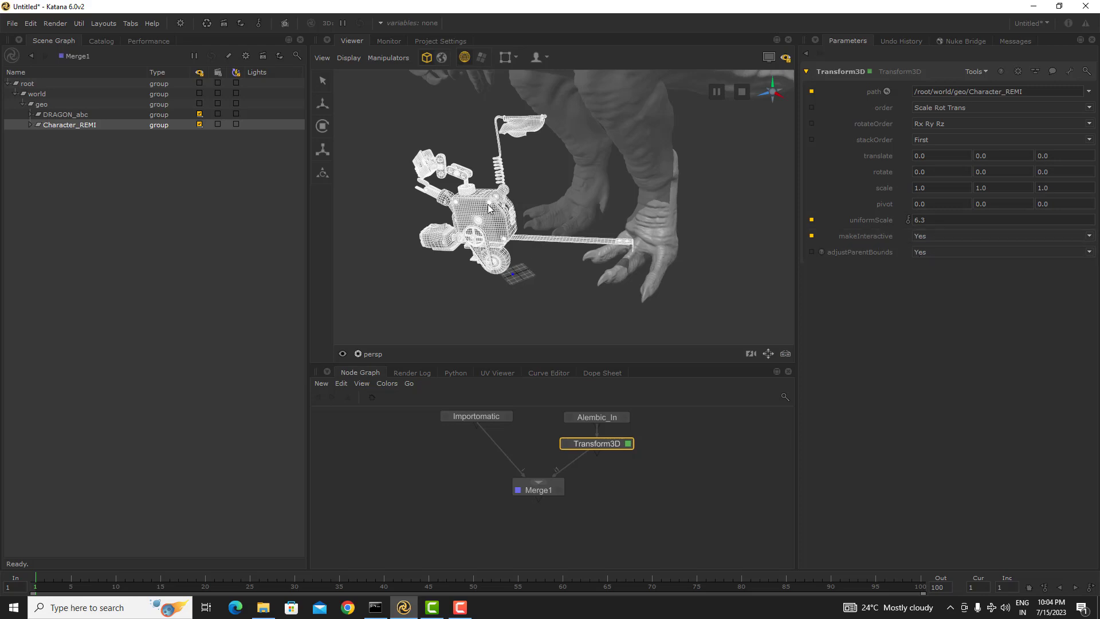
{"action": "left_click", "coordinate": [531, 243]}
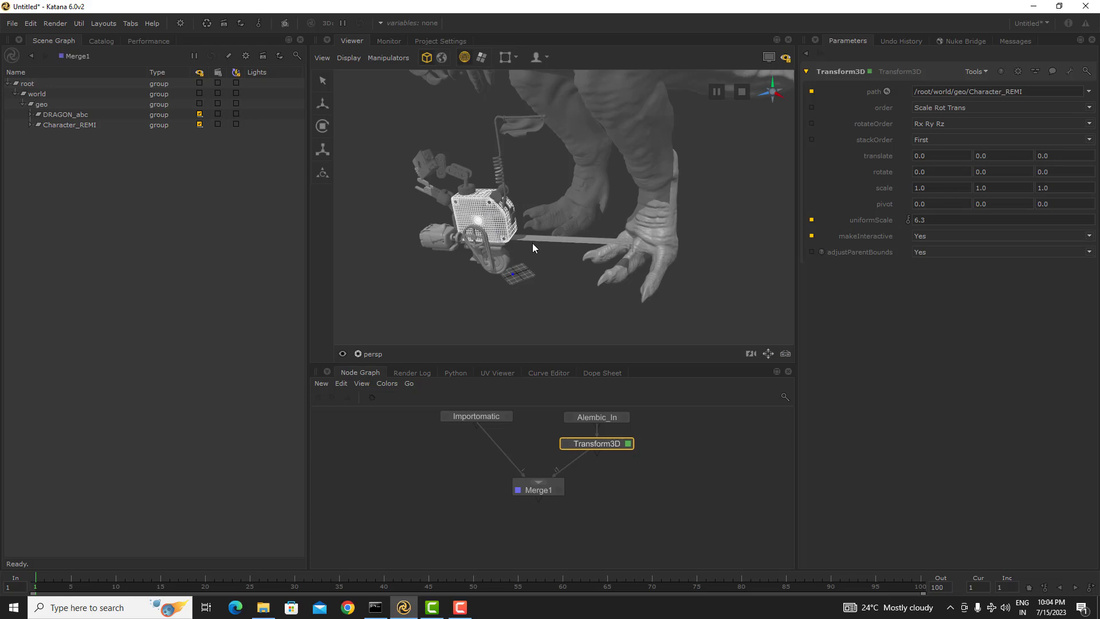
{"action": "left_click", "coordinate": [324, 106]}
{"action": "left_click_drag", "start_coordinate": [471, 196], "coordinate": [482, 196], "text": "alt"}
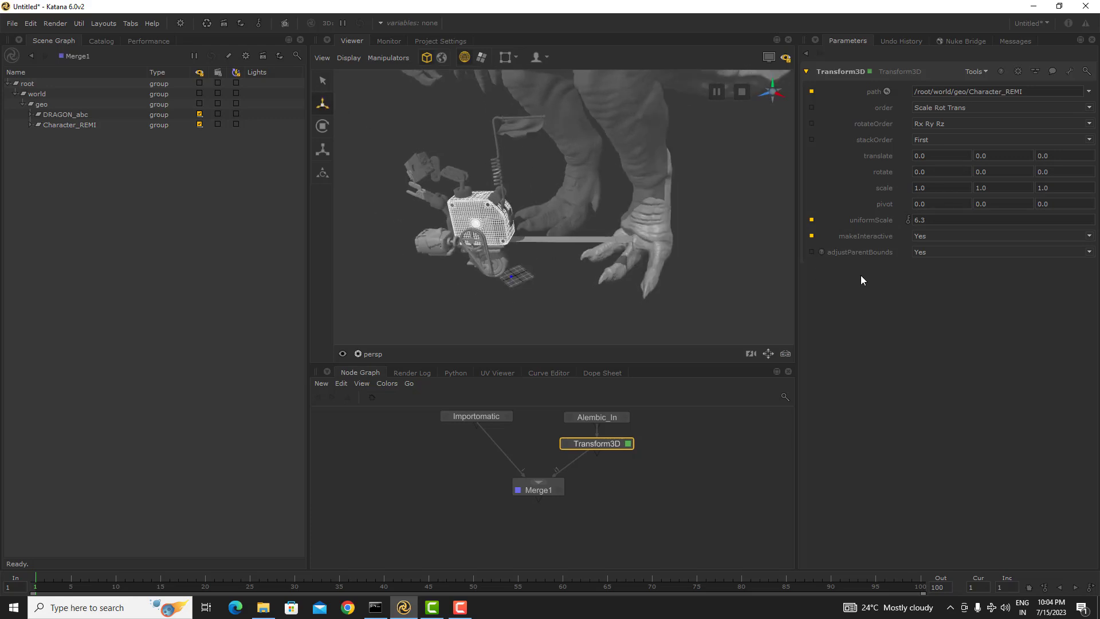
{"action": "left_click", "coordinate": [70, 114]}
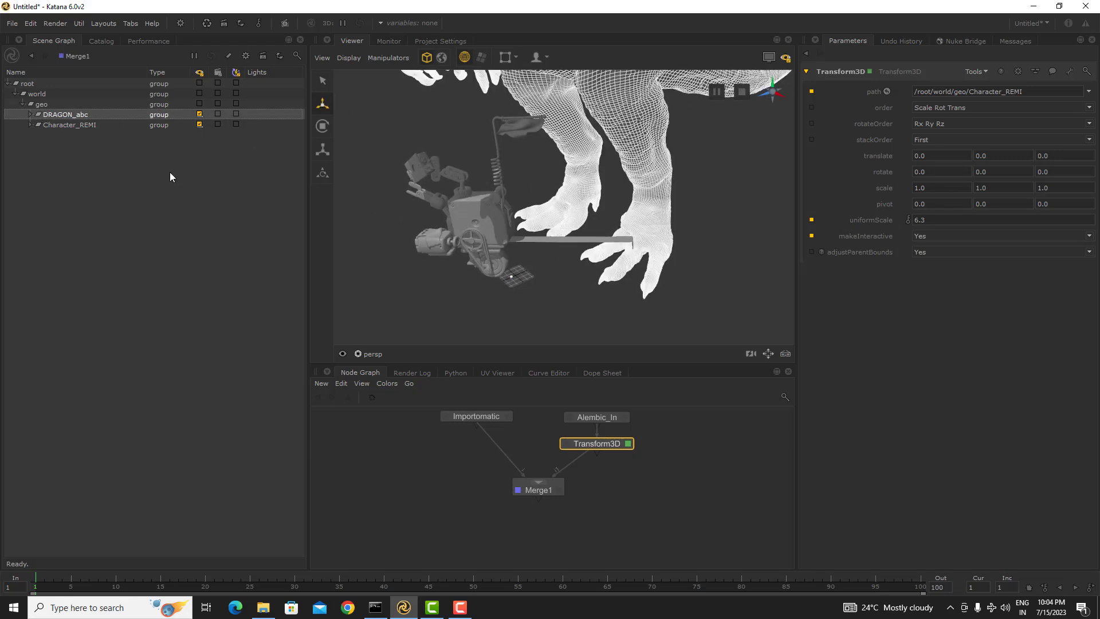
{"action": "left_click", "coordinate": [78, 129]}
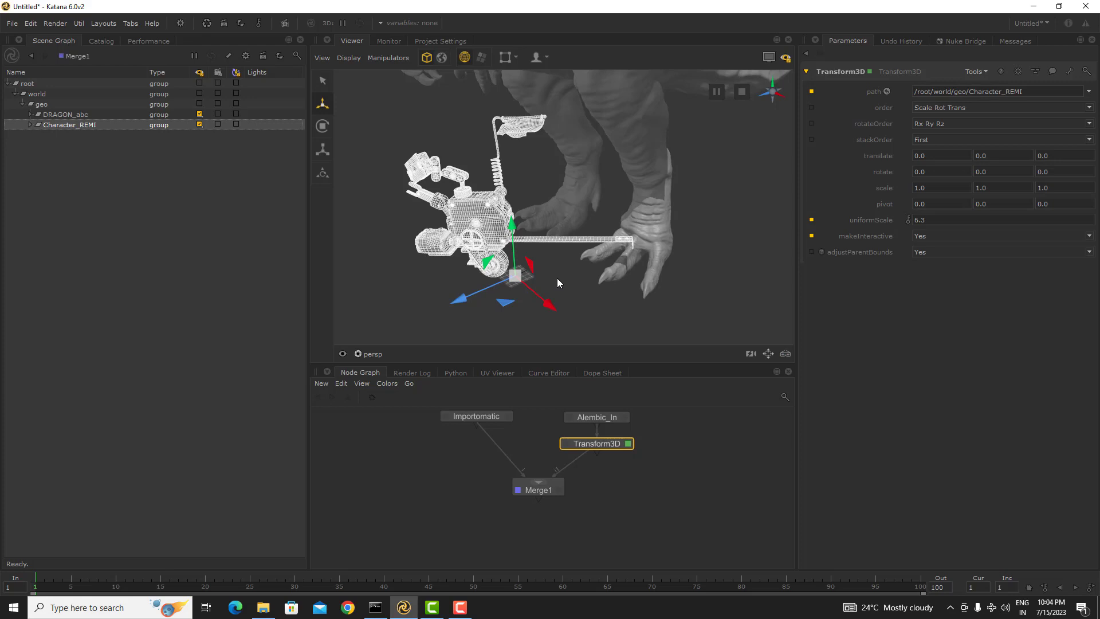
{"action": "left_click_drag", "start_coordinate": [558, 279], "coordinate": [584, 240], "text": "alt"}
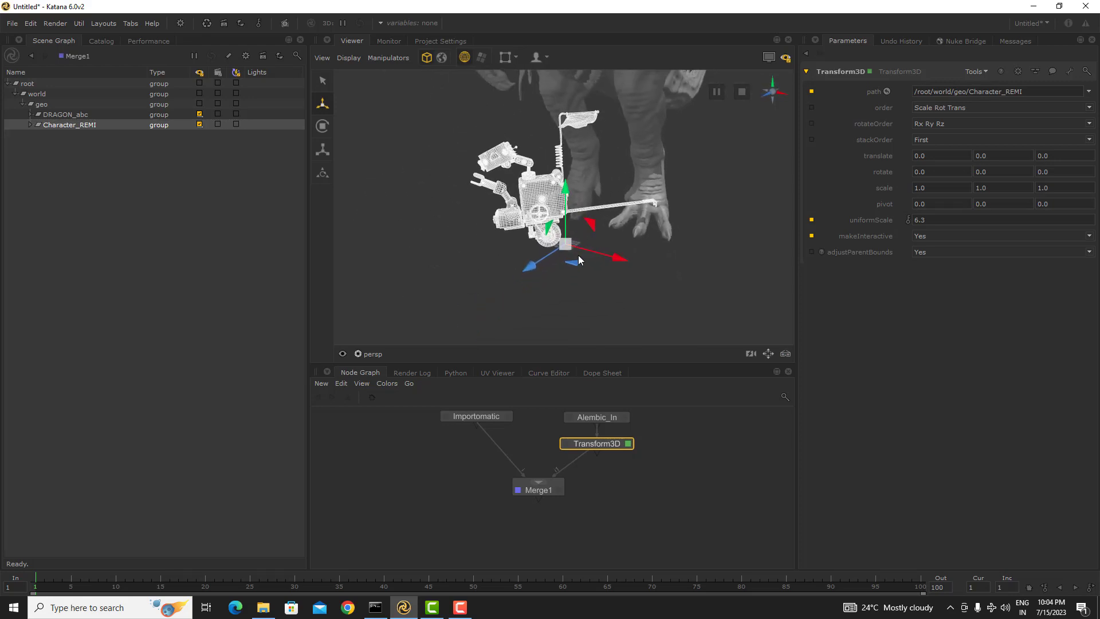
- Scale Character_REMI uniformly to about 1.36 with the scale manipulator in the viewer
{"action": "key", "text": "e"}
{"action": "key", "text": "r"}
{"action": "key", "text": "e"}
{"action": "key", "text": "r"}
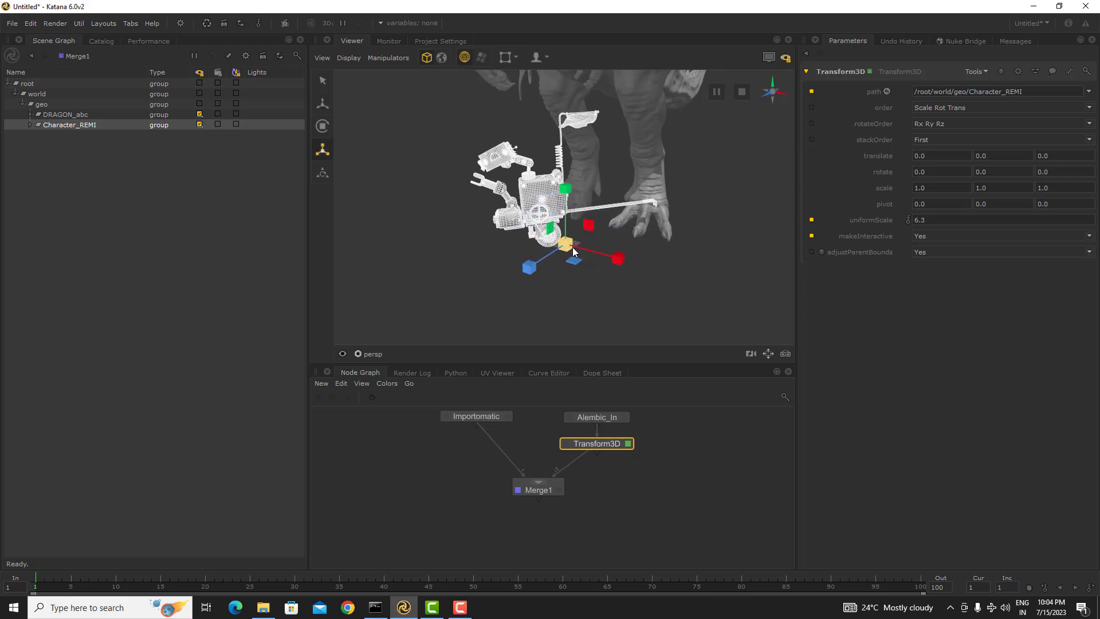
{"action": "left_click_drag", "start_coordinate": [573, 250], "coordinate": [647, 202]}
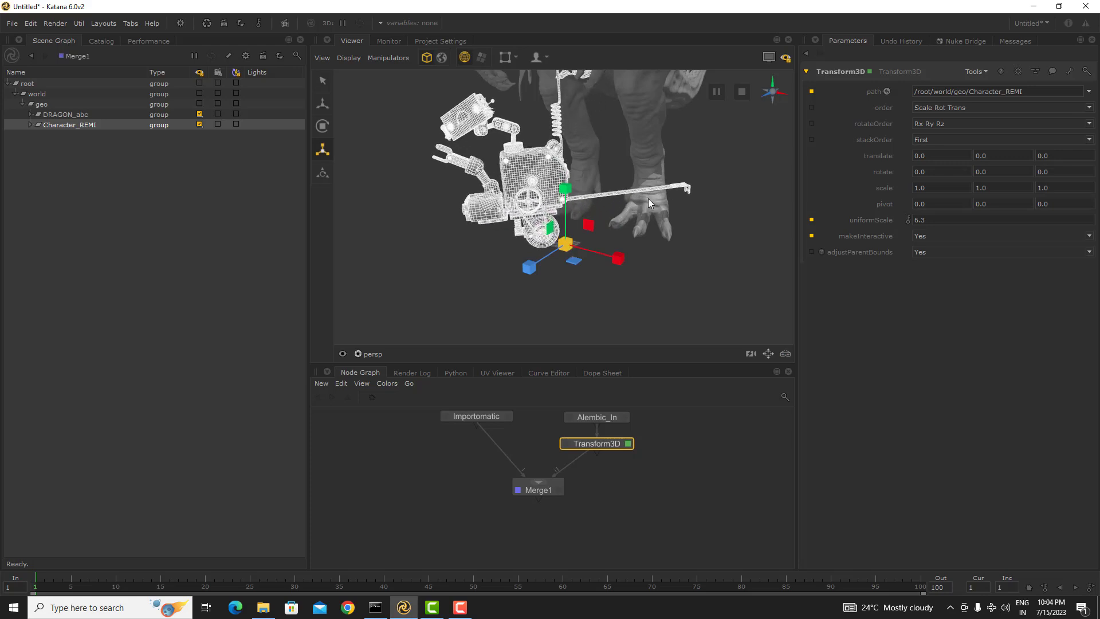
{"action": "scroll", "coordinate": [605, 197], "scroll_direction": "down", "scroll_amount": 2}
{"action": "middle_click_drag", "start_coordinate": [604, 197], "coordinate": [593, 254], "text": "alt"}
{"action": "scroll", "coordinate": [573, 232], "scroll_direction": "down", "scroll_amount": 3}
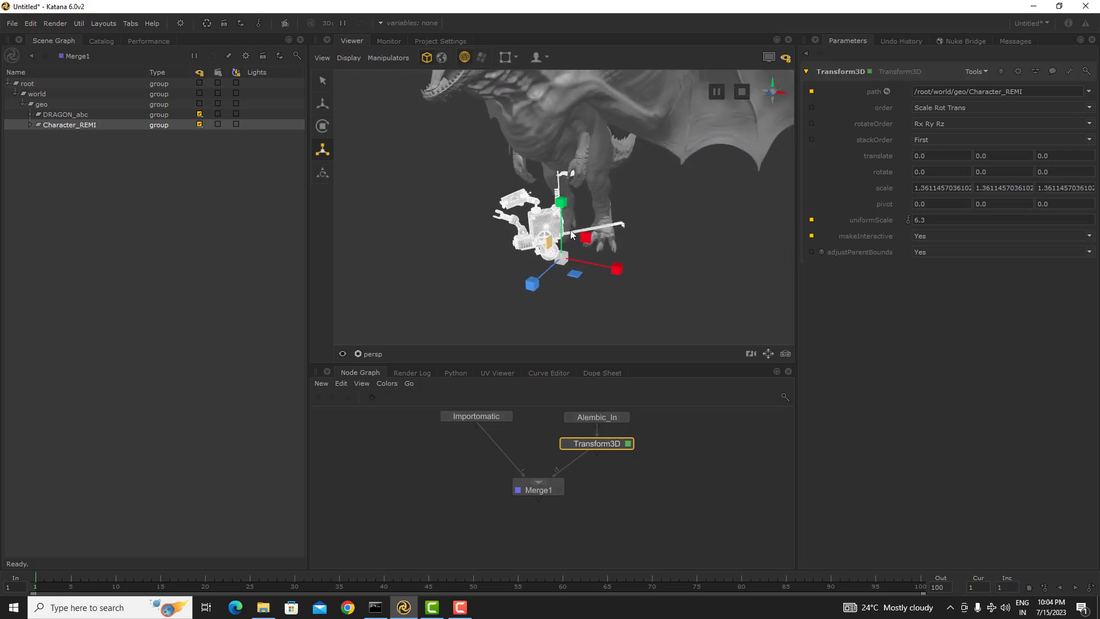
- Move Character_REMI beside the dragon to a translate of about 335.8 in X and -30.5 in Z
{"action": "left_click_drag", "start_coordinate": [571, 234], "coordinate": [598, 266], "text": "alt"}
{"action": "key", "text": "w"}
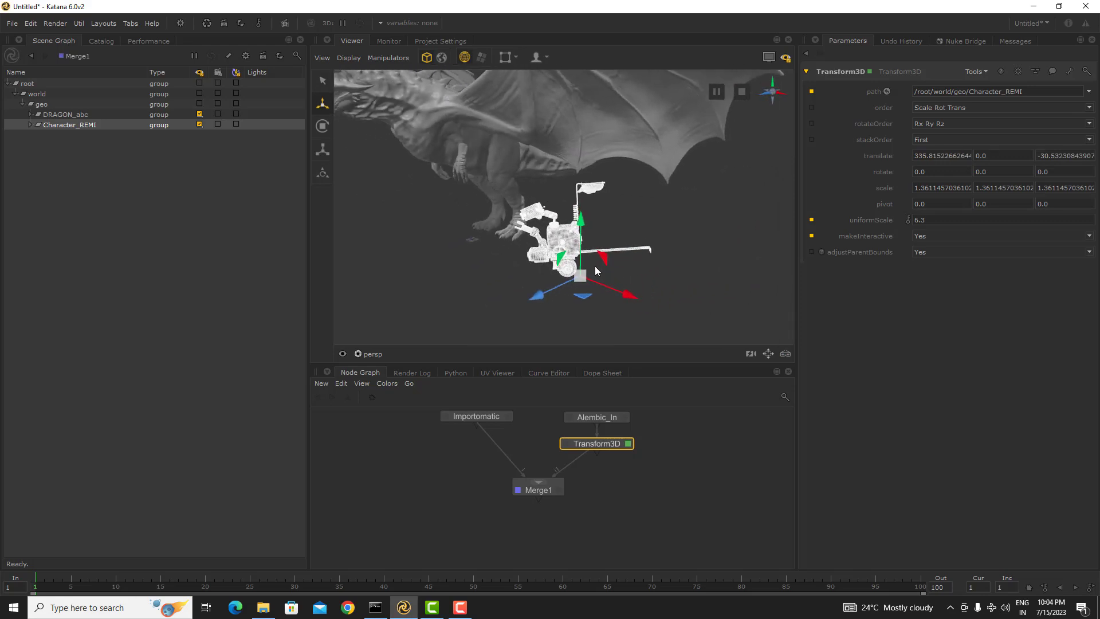
{"action": "key", "text": "r"}
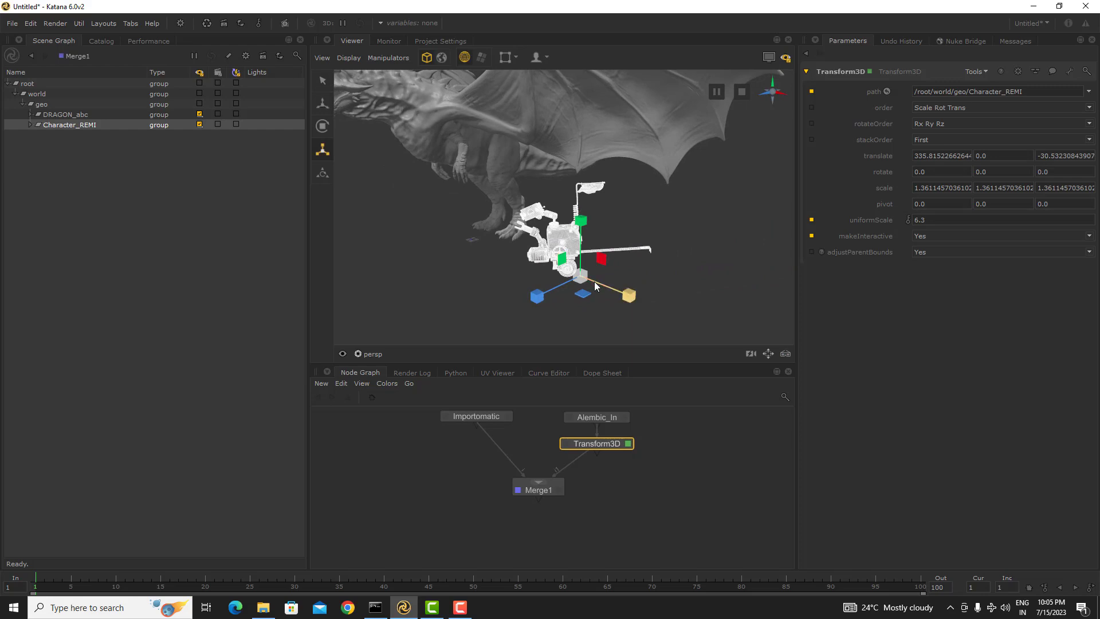
{"action": "key", "text": "e"}
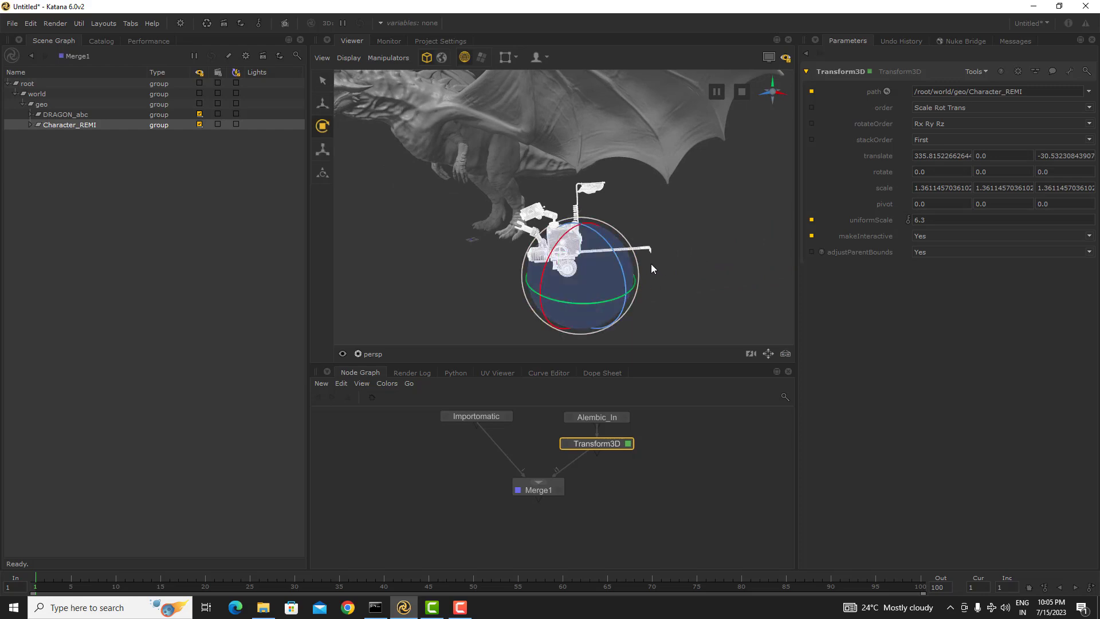
{"action": "left_click_drag", "start_coordinate": [653, 263], "coordinate": [576, 251], "text": "alt"}
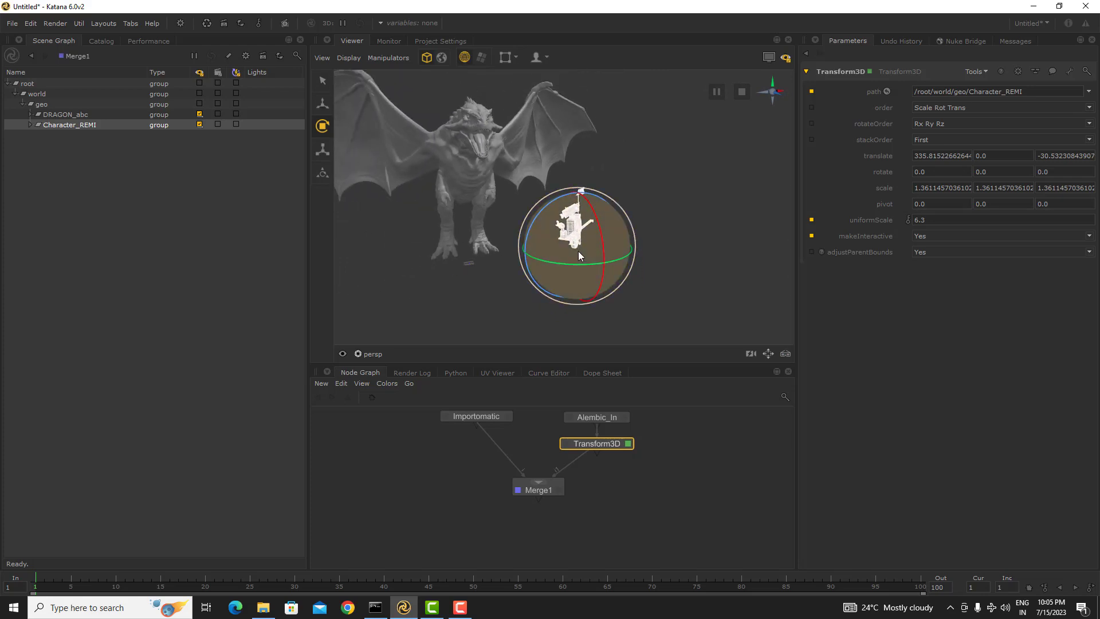
- Enlarge Character_REMI uniformly to a scale of about 1.84 and compare it with the dragon from several angles
{"action": "key", "text": "w"}
{"action": "left_click_drag", "start_coordinate": [577, 245], "coordinate": [638, 231]}
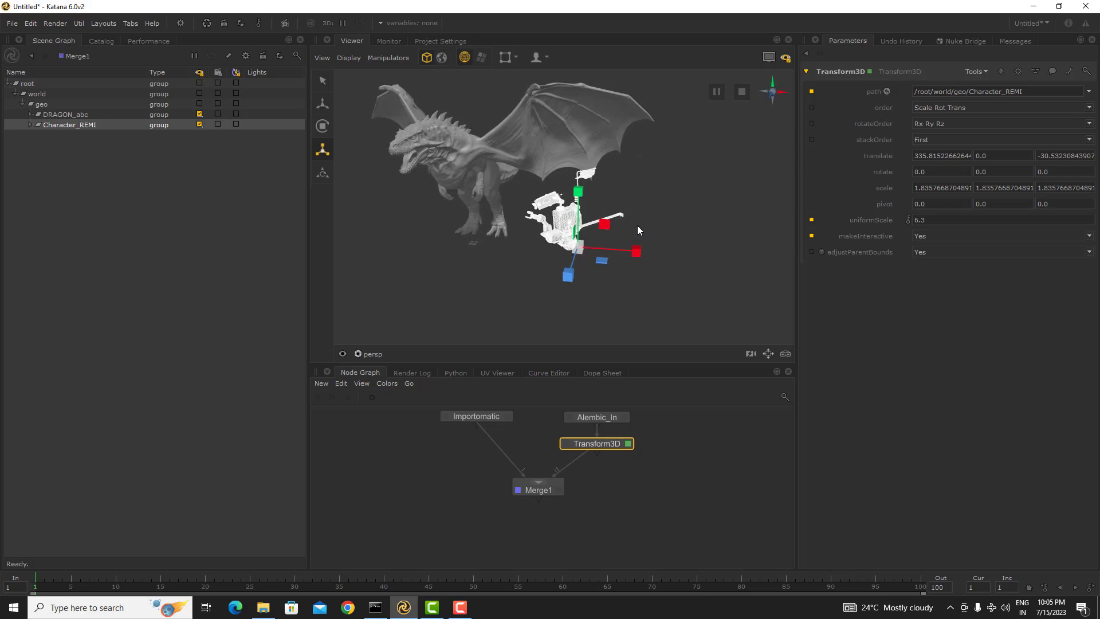
{"action": "left_click_drag", "start_coordinate": [542, 235], "coordinate": [593, 235], "text": "alt"}
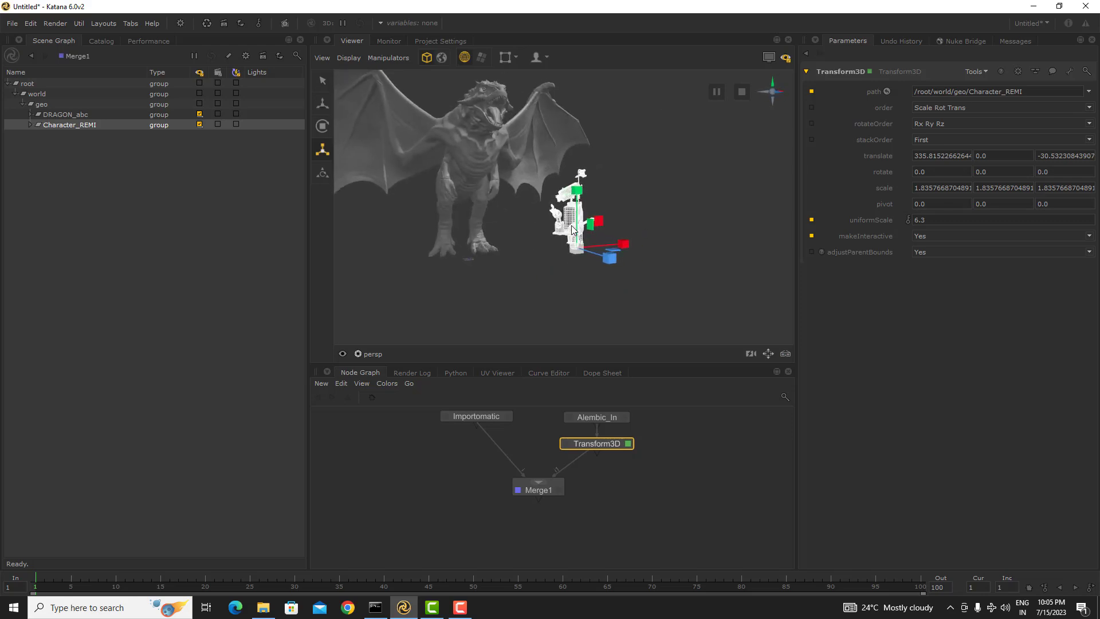
{"action": "middle_click_drag", "start_coordinate": [612, 188], "coordinate": [681, 202], "text": "alt"}
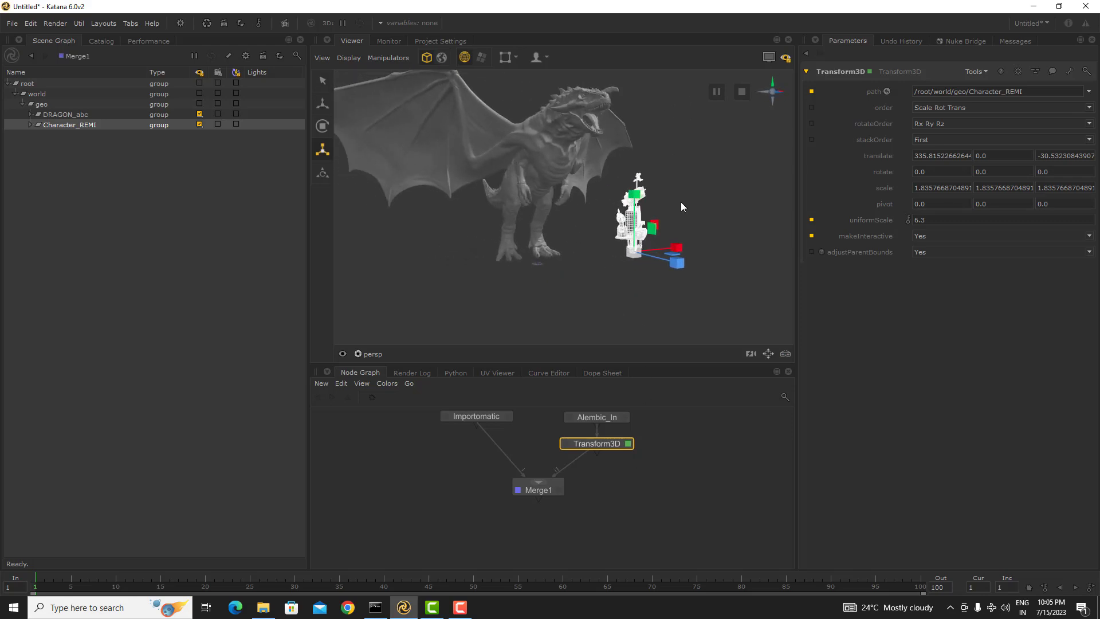
{"action": "left_click_drag", "start_coordinate": [681, 202], "coordinate": [607, 212], "text": "alt"}
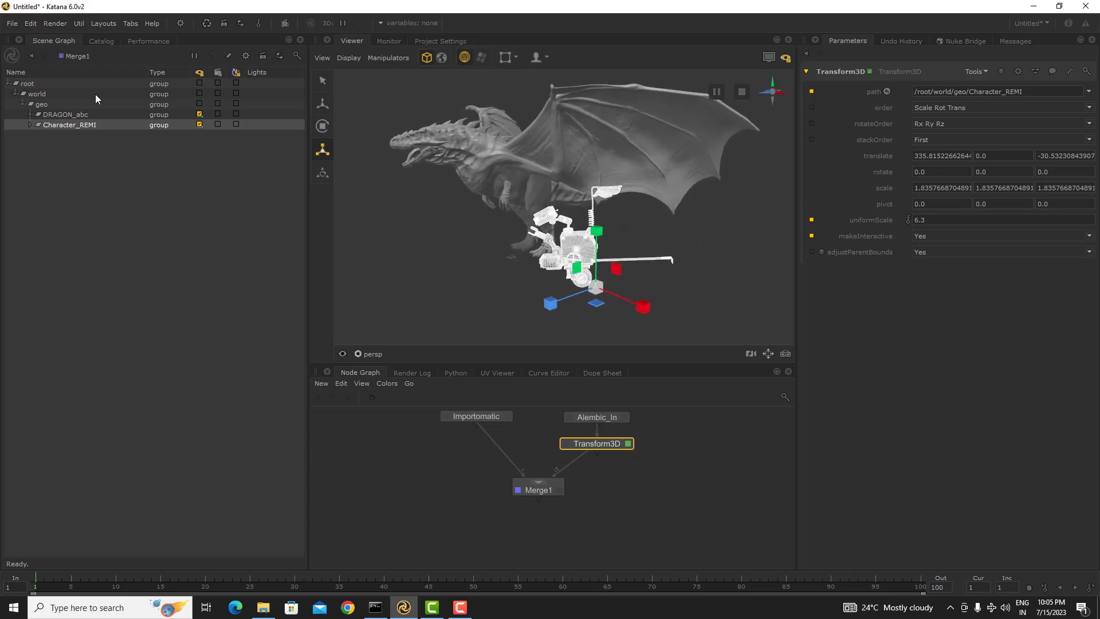
{"action": "mouse_move", "coordinate": [494, 218]}
{"action": "left_mouse_down", "text": "alt"}
{"action": "mouse_move", "coordinate": [473, 202]}
{"action": "mouse_move", "coordinate": [497, 201]}
{"action": "left_mouse_up", "text": "alt"}
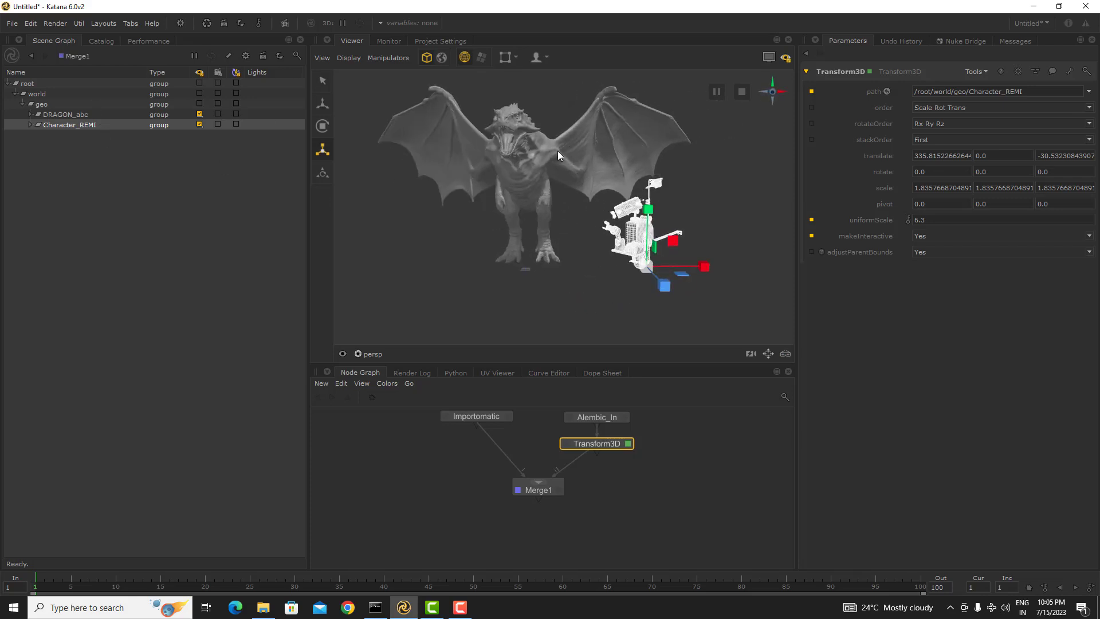
{"action": "left_click_drag", "start_coordinate": [558, 150], "coordinate": [541, 185], "text": "alt"}
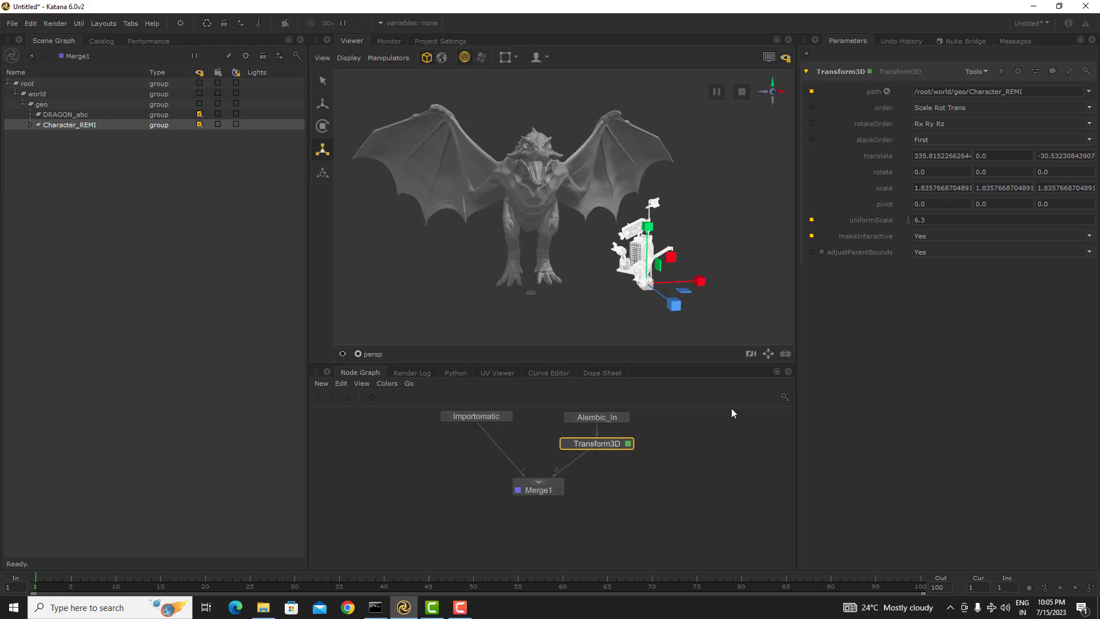
- Add a PrimitiveCreate node beside Alembic_In in the node graph
{"action": "left_click", "coordinate": [726, 452]}
{"action": "middle_click_drag", "start_coordinate": [656, 475], "coordinate": [602, 471]}
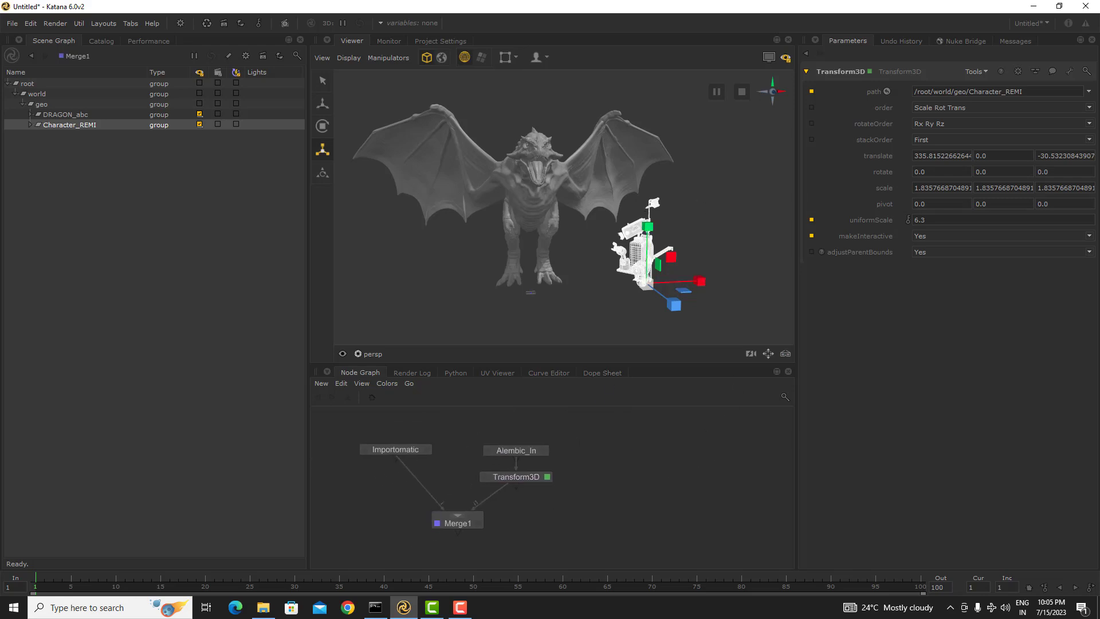
{"action": "key", "text": "Tab"}
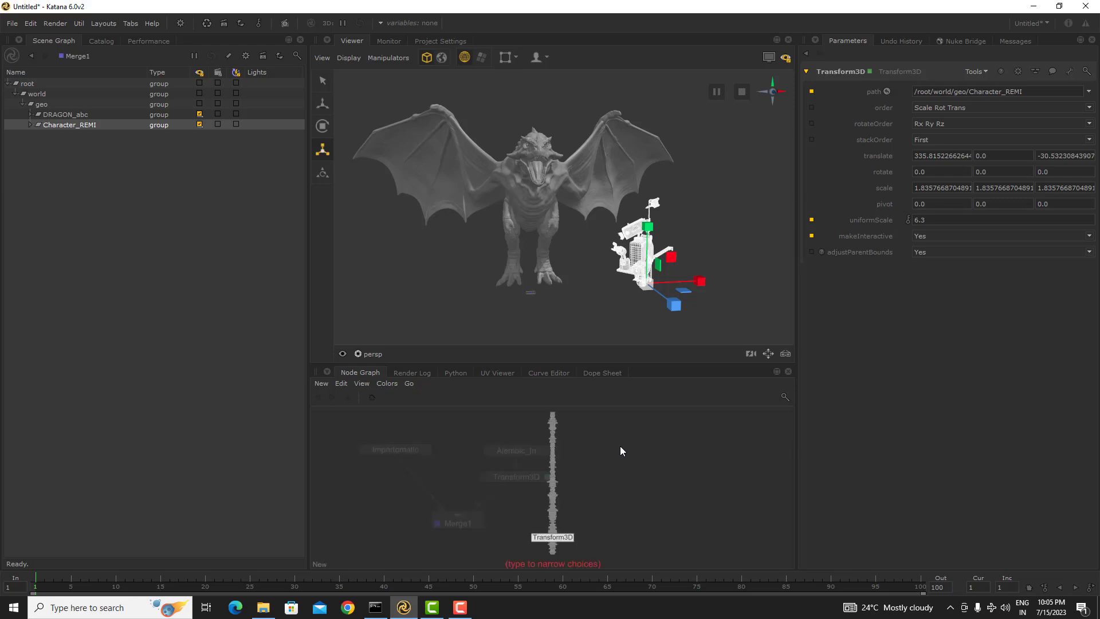
{"action": "type", "text": "prim"}
{"action": "key", "text": "Return"}
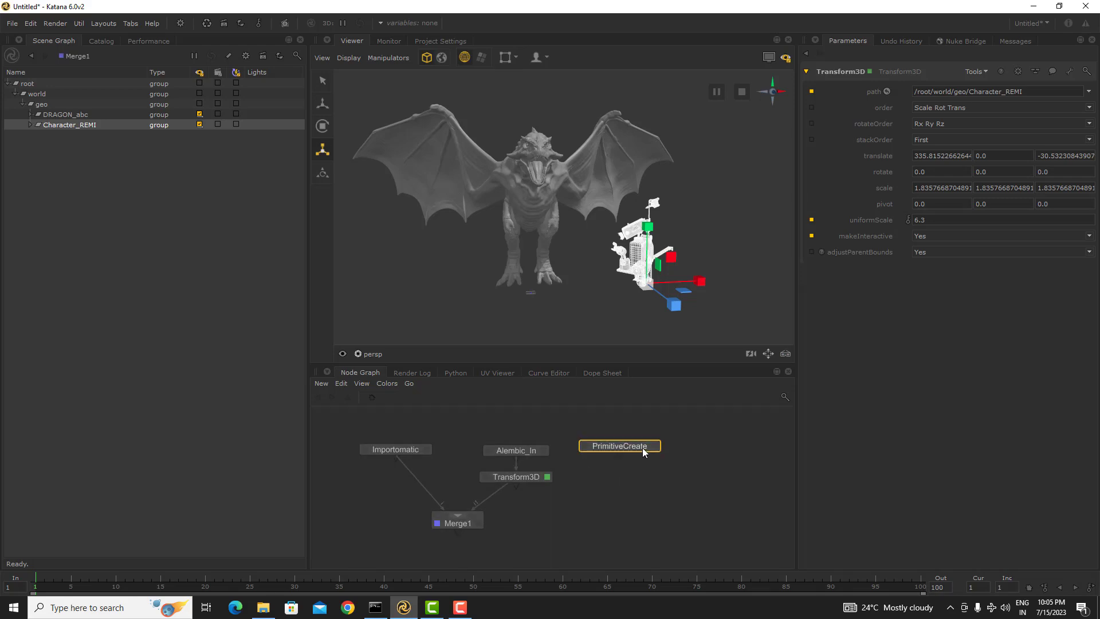
- Open PrimitiveCreate's parameters and review the available primitive types, keeping poly sphere
{"action": "key", "text": "e"}
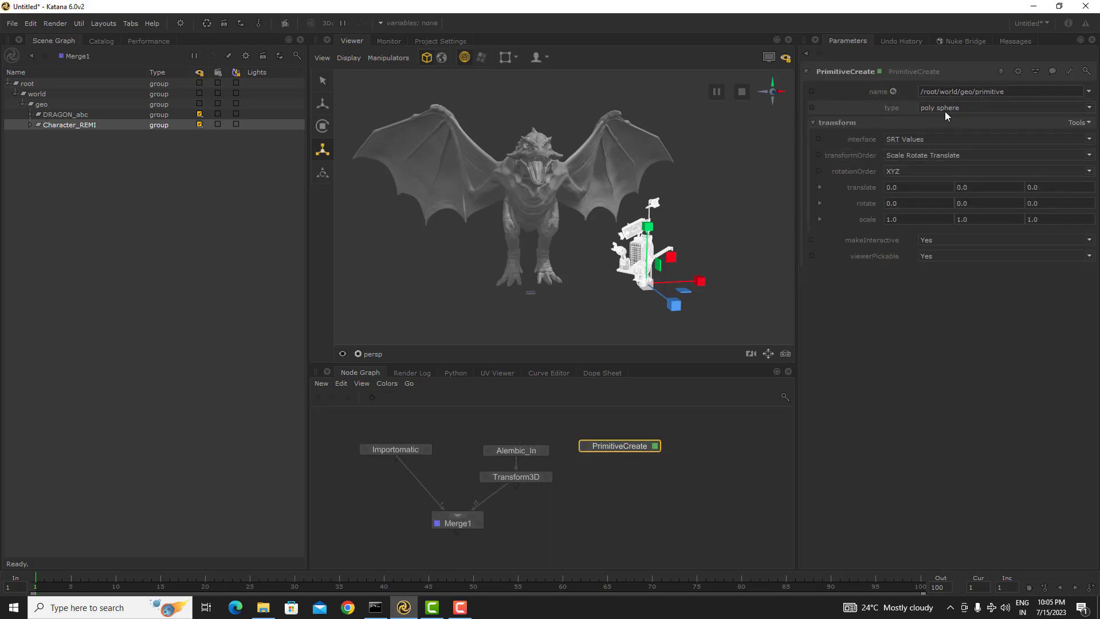
{"action": "left_click", "coordinate": [944, 112]}
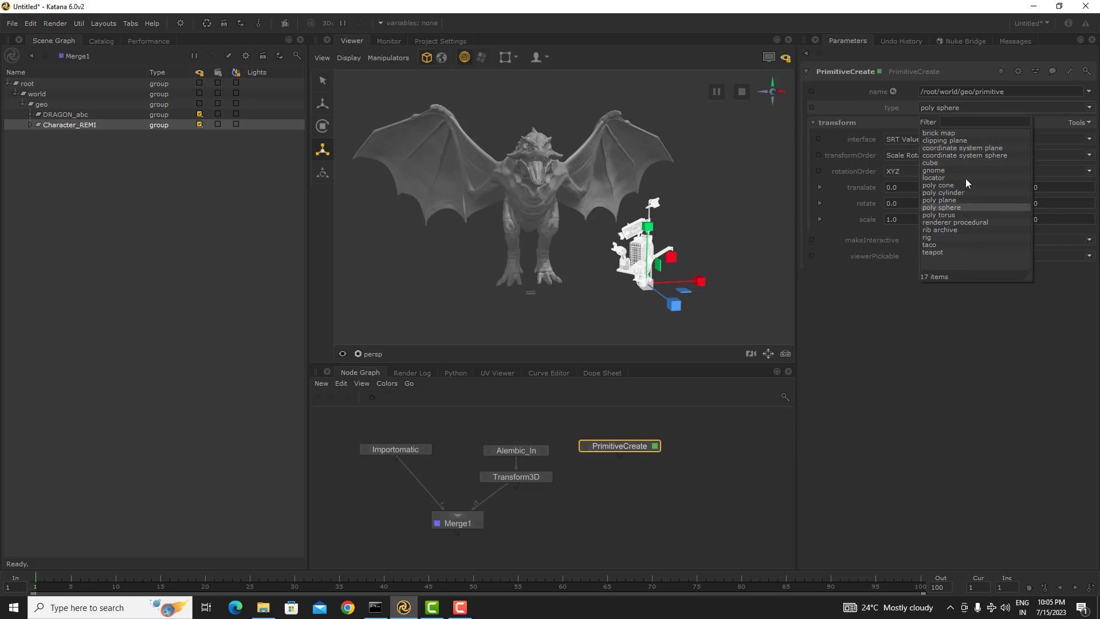
{"action": "left_click", "coordinate": [745, 475]}
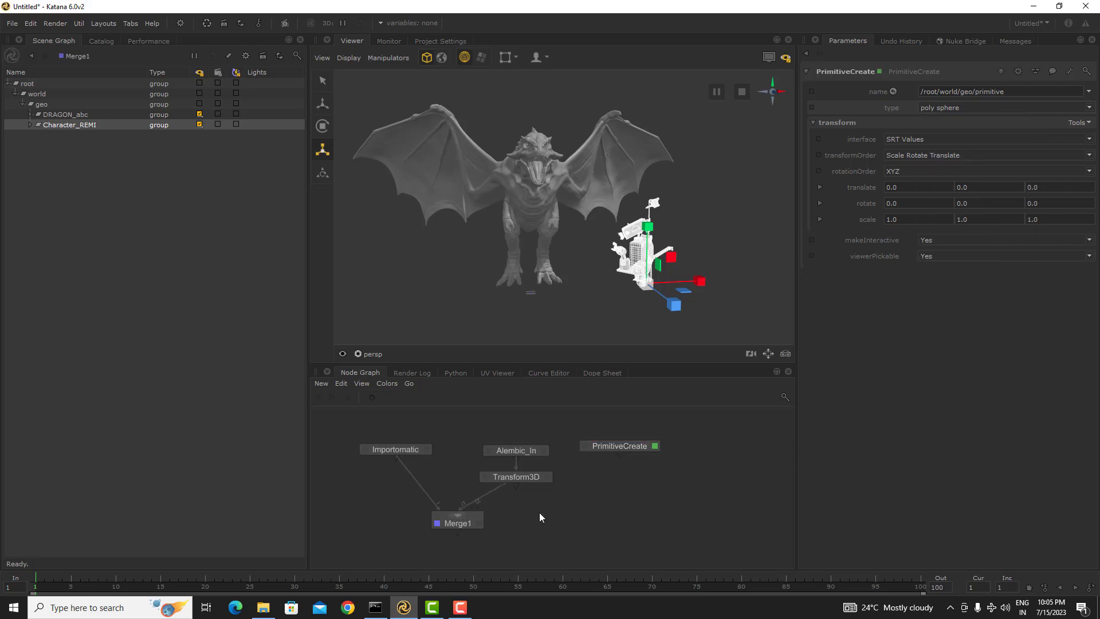
- Reposition Merge1 below Transform3D and connect PrimitiveCreate to Merge1's free input
{"action": "left_click_drag", "start_coordinate": [458, 524], "coordinate": [518, 550]}
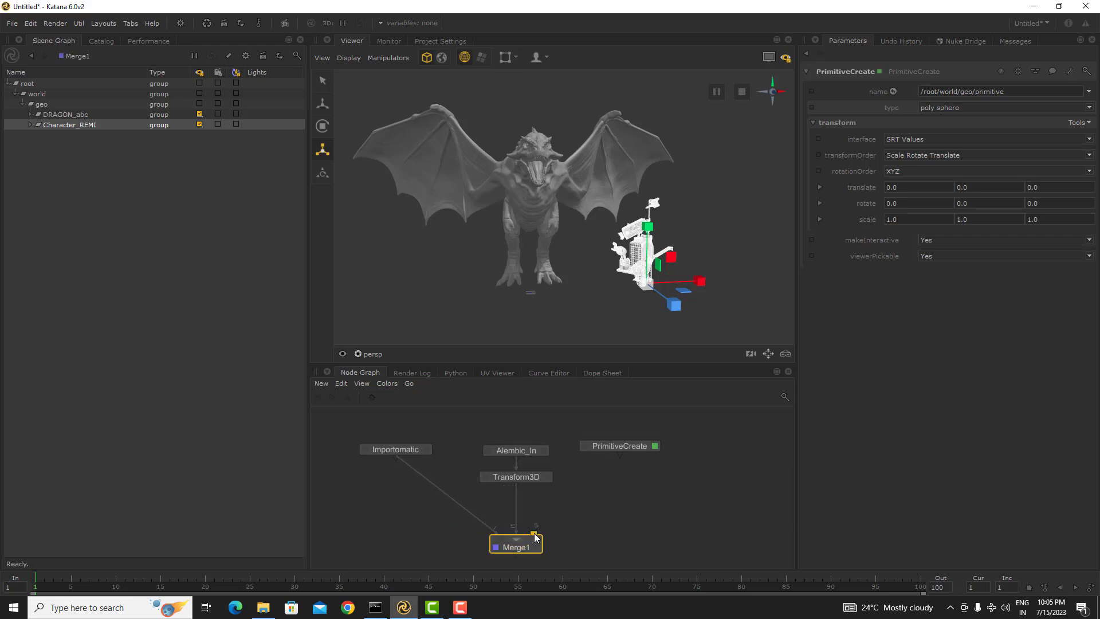
{"action": "left_click_drag", "start_coordinate": [546, 520], "coordinate": [624, 448]}
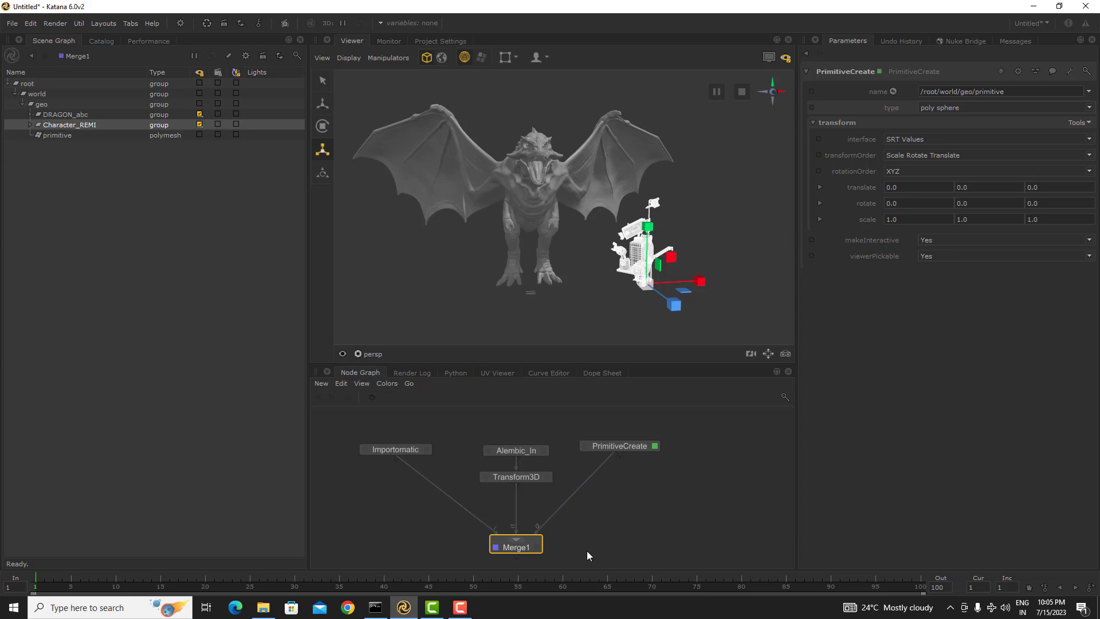
- Change PrimitiveCreate's type to poly plane and select the primitive in the scene graph
{"action": "left_click", "coordinate": [955, 109]}
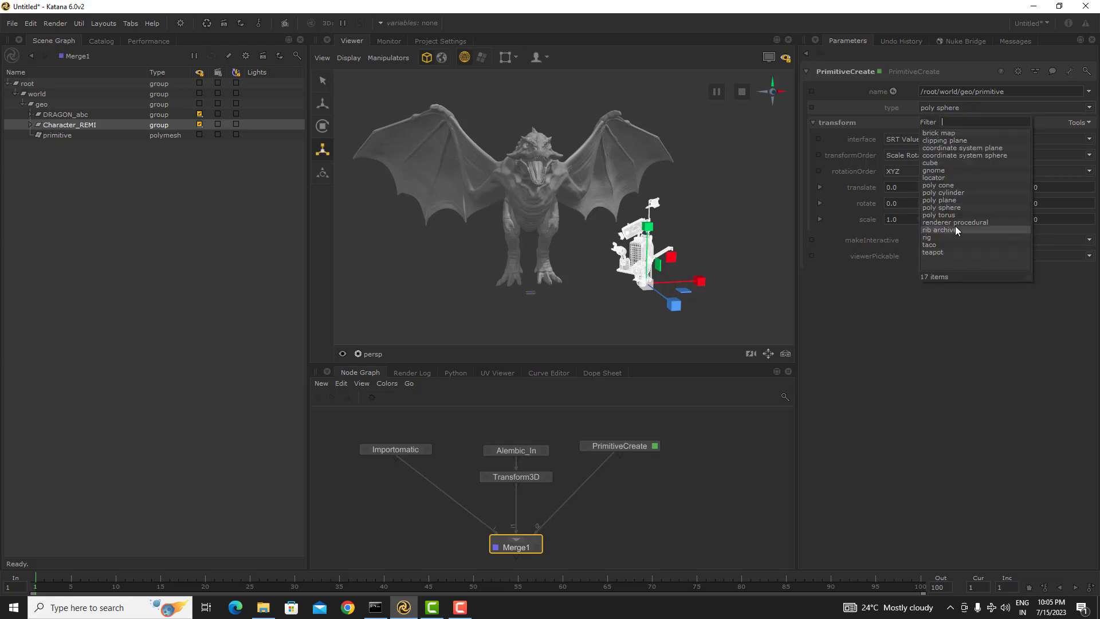
{"action": "left_click", "coordinate": [956, 200]}
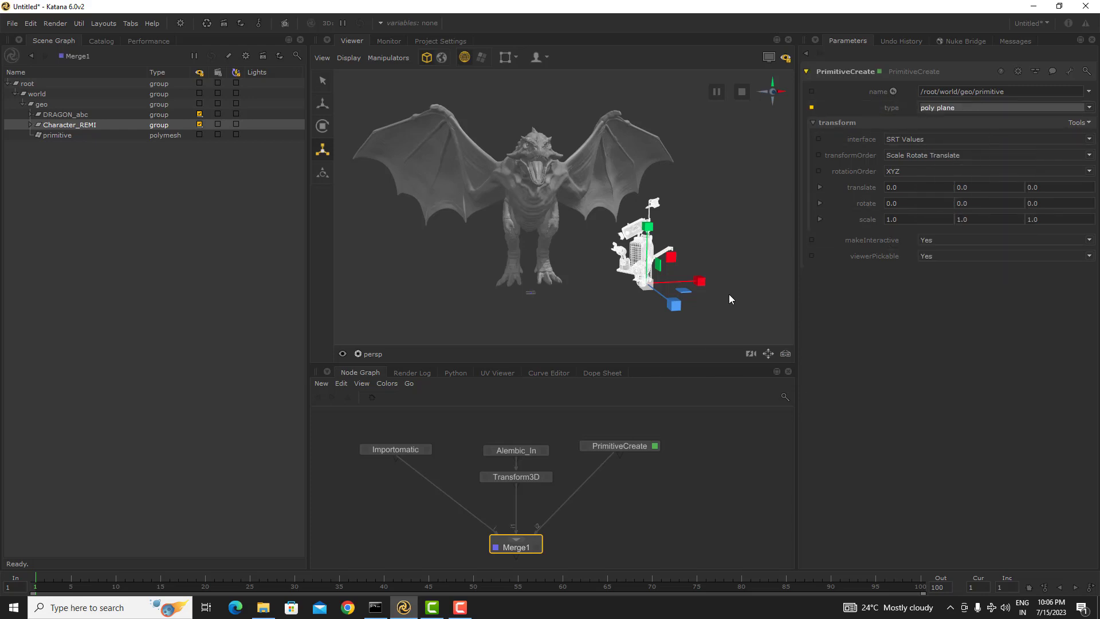
{"action": "left_click", "coordinate": [615, 510]}
{"action": "left_click", "coordinate": [636, 446]}
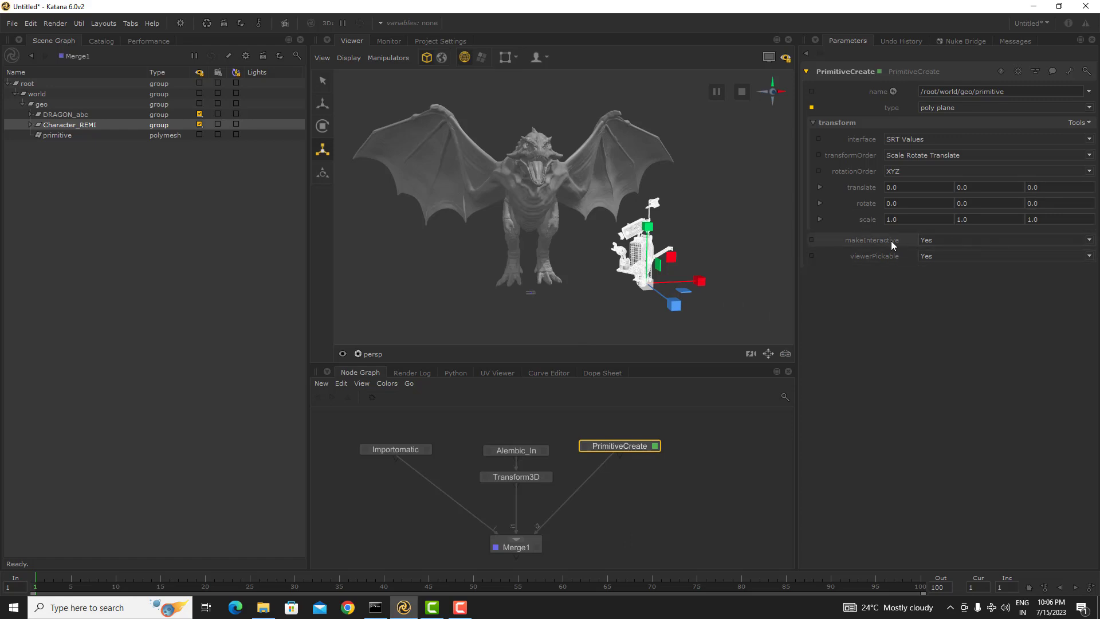
{"action": "left_click", "coordinate": [71, 136]}
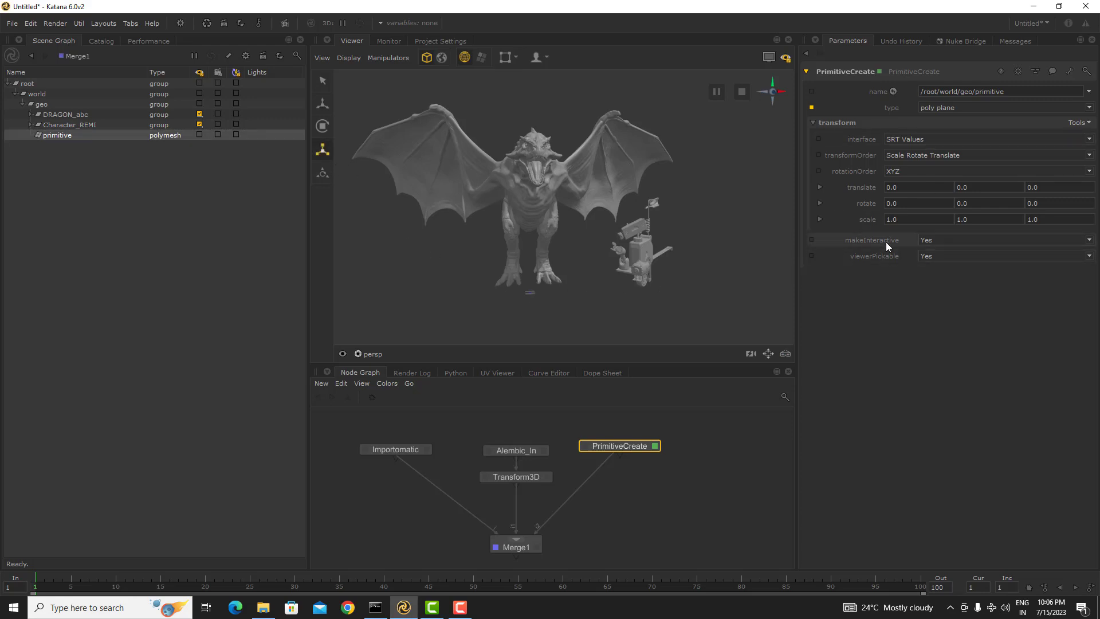
- Expand PrimitiveCreate's scale values and set the X scale to 26.8
{"action": "left_click", "coordinate": [820, 219]}
{"action": "left_click", "coordinate": [820, 219]}
{"action": "left_click", "coordinate": [323, 104]}
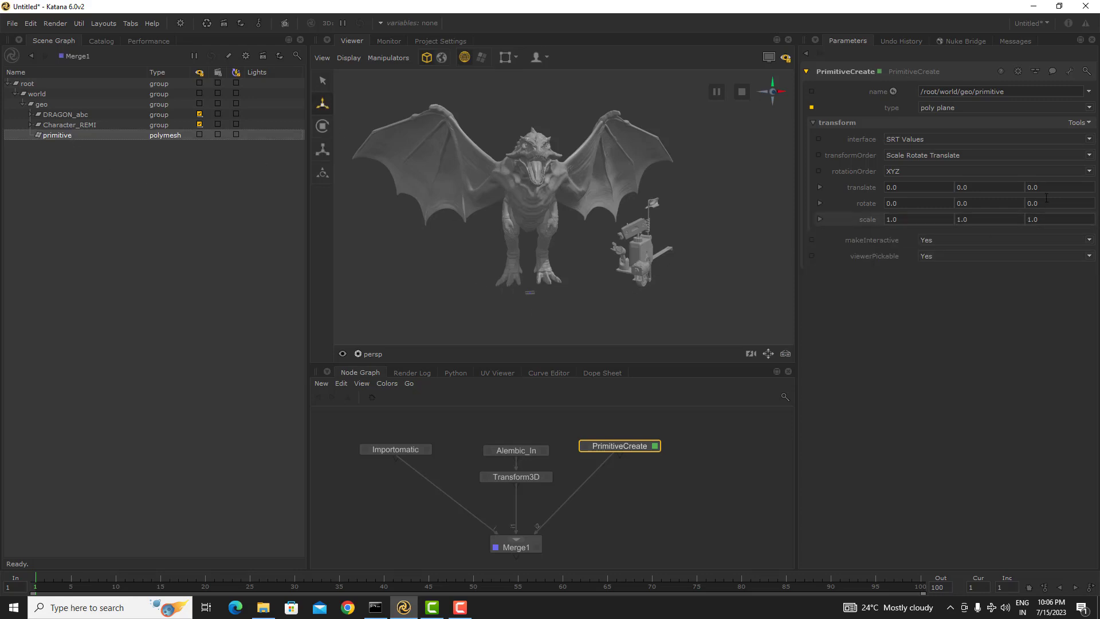
{"action": "left_click", "coordinate": [820, 220]}
{"action": "left_click_drag", "start_coordinate": [841, 235], "coordinate": [964, 232]}
{"action": "left_click_drag", "start_coordinate": [1099, 232], "coordinate": [1020, 231]}
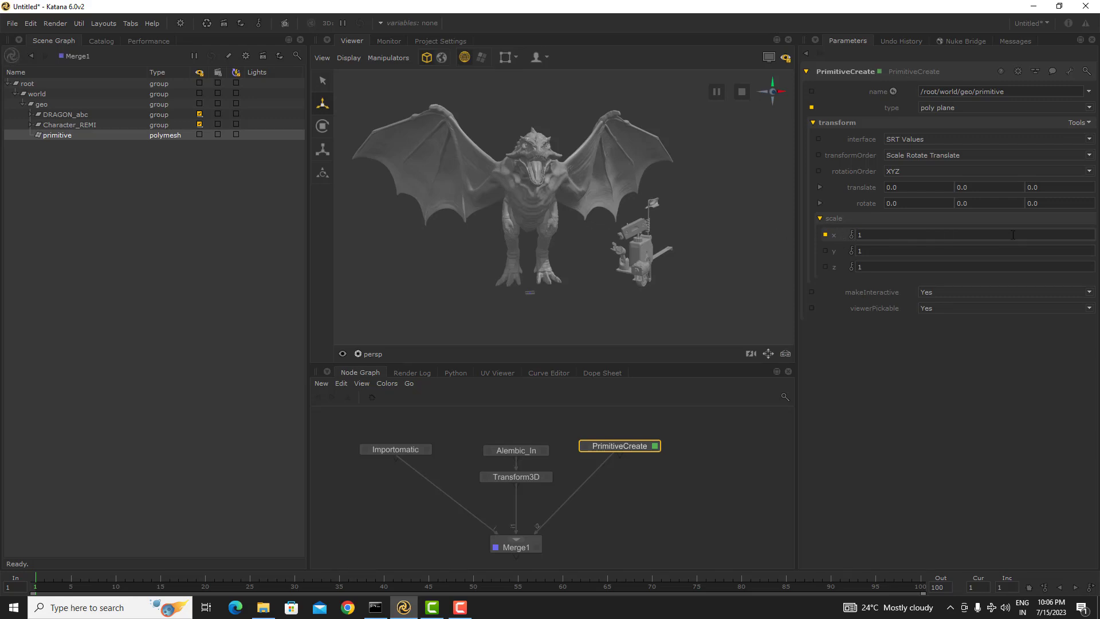
{"action": "left_click_drag", "start_coordinate": [837, 236], "coordinate": [991, 234]}
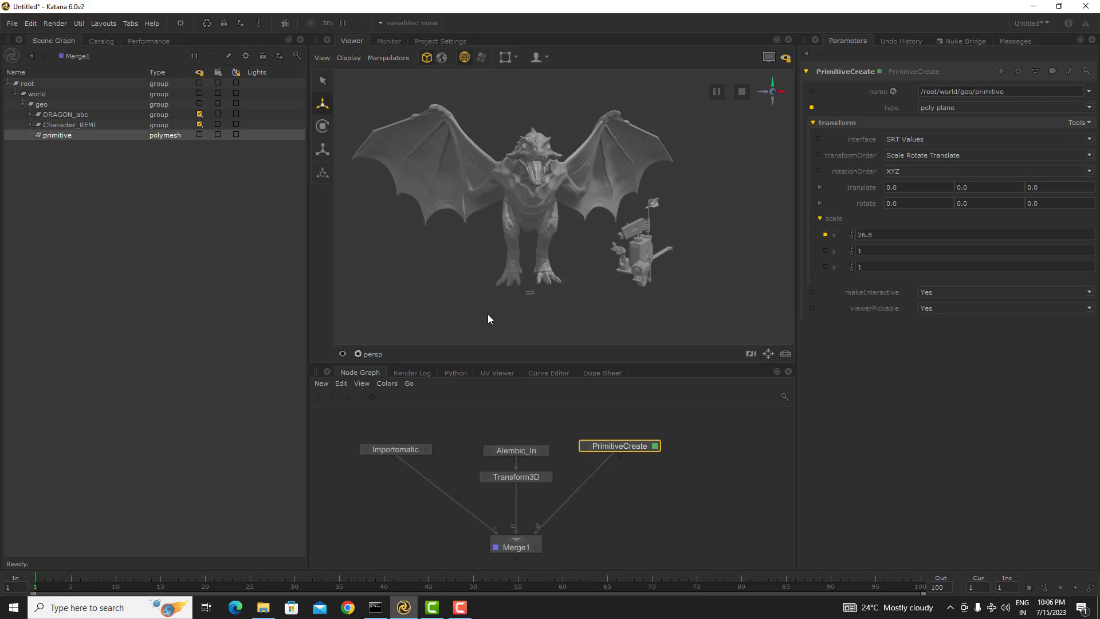
- Replace the separate viewer visibility settings of the dragon, character and primitive with a single one enabled on the geo group
{"action": "key", "text": "r"}
{"action": "scroll", "coordinate": [558, 287], "scroll_direction": "down", "scroll_amount": 3}
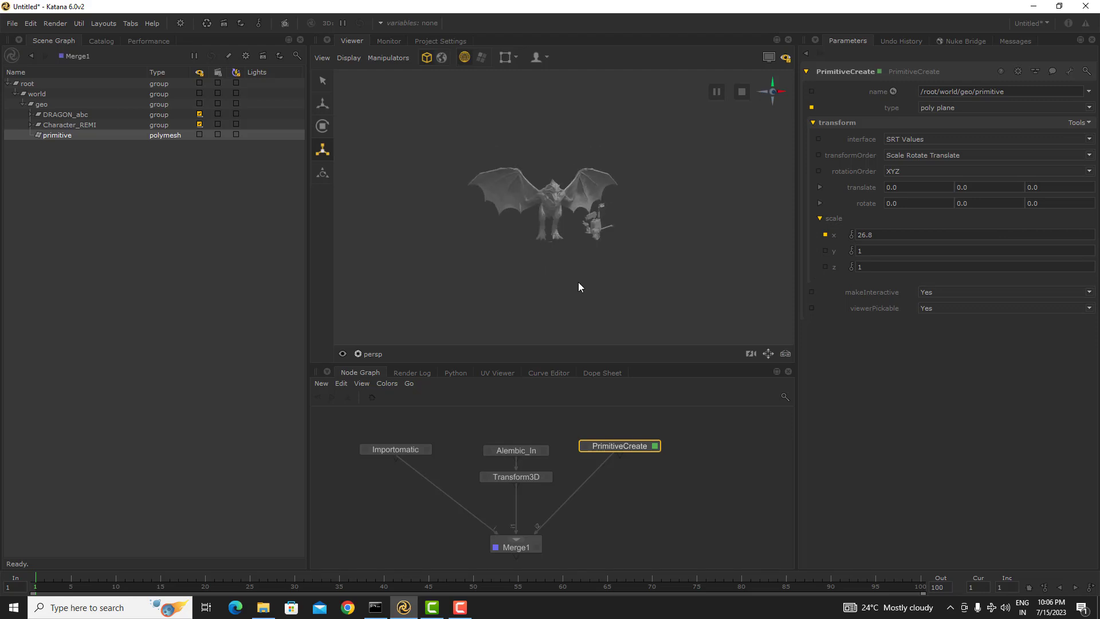
{"action": "scroll", "coordinate": [579, 281], "scroll_direction": "up", "scroll_amount": 3}
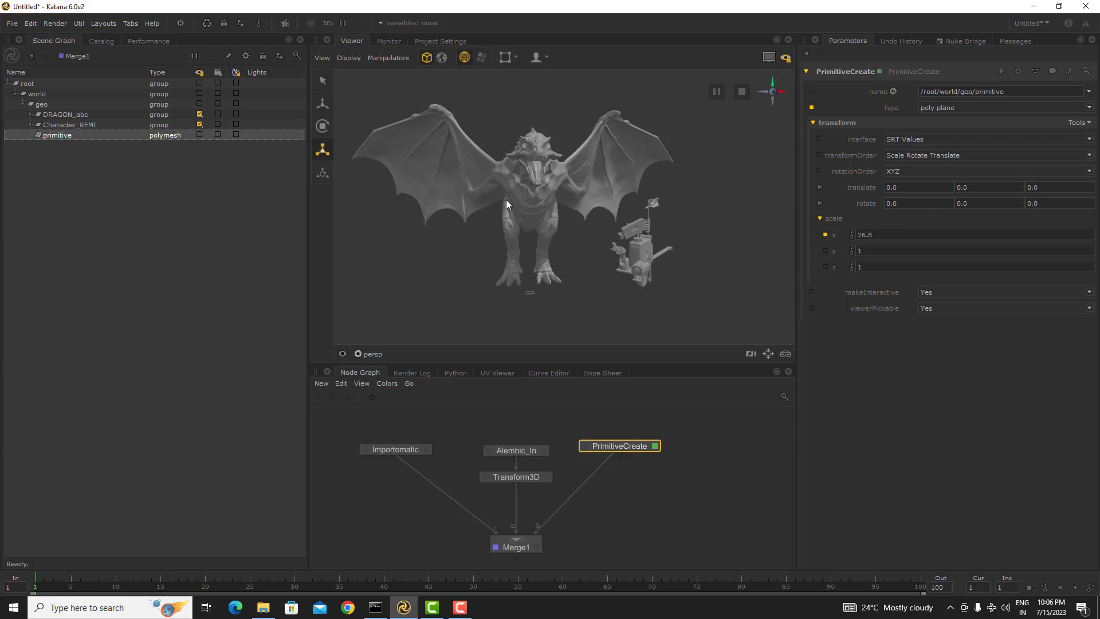
{"action": "left_click", "coordinate": [200, 135]}
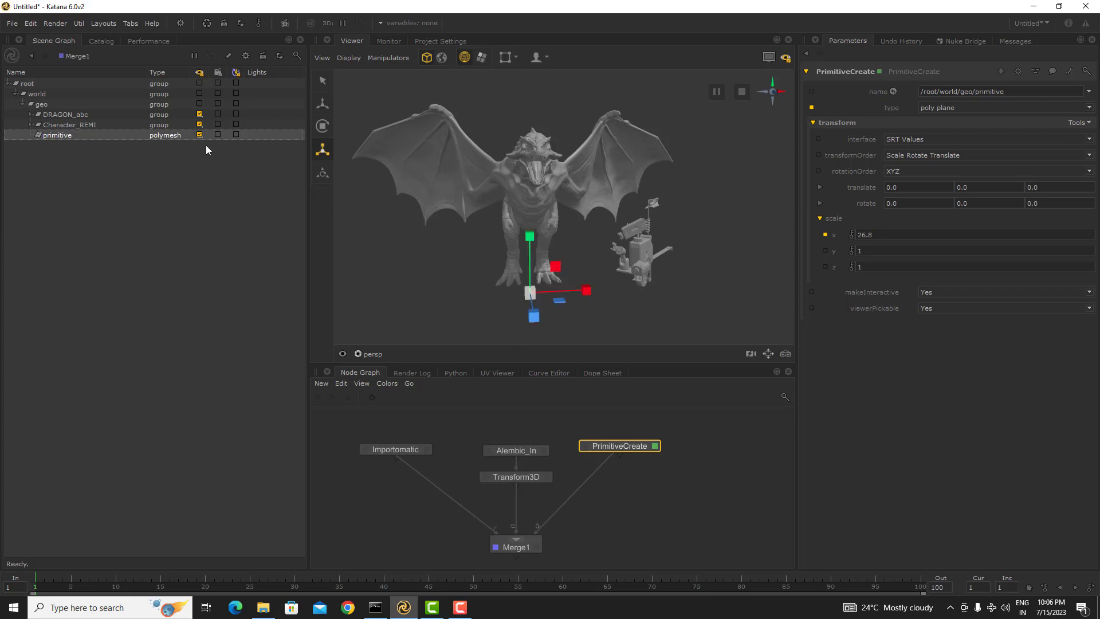
{"action": "left_click", "coordinate": [200, 134]}
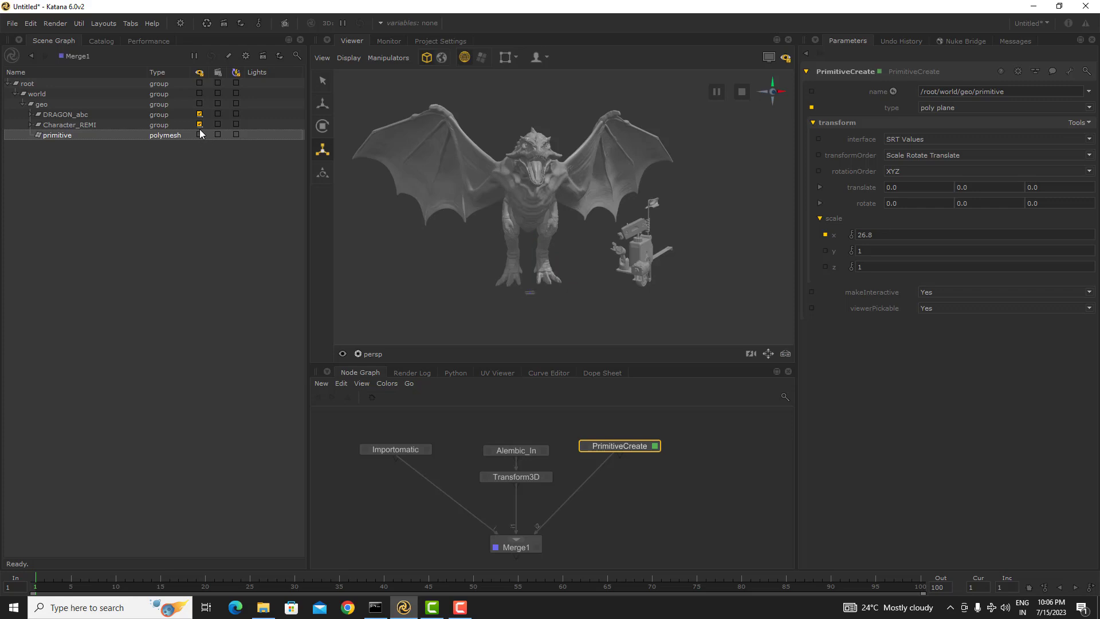
{"action": "left_click", "coordinate": [199, 125]}
{"action": "left_click", "coordinate": [199, 114]}
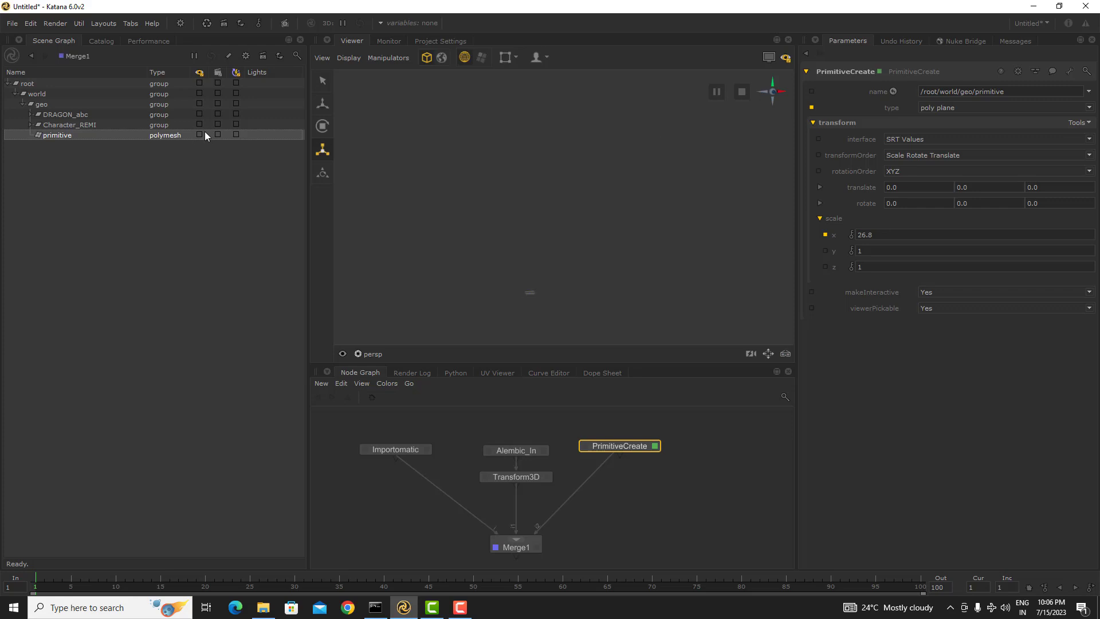
{"action": "left_click", "coordinate": [60, 105]}
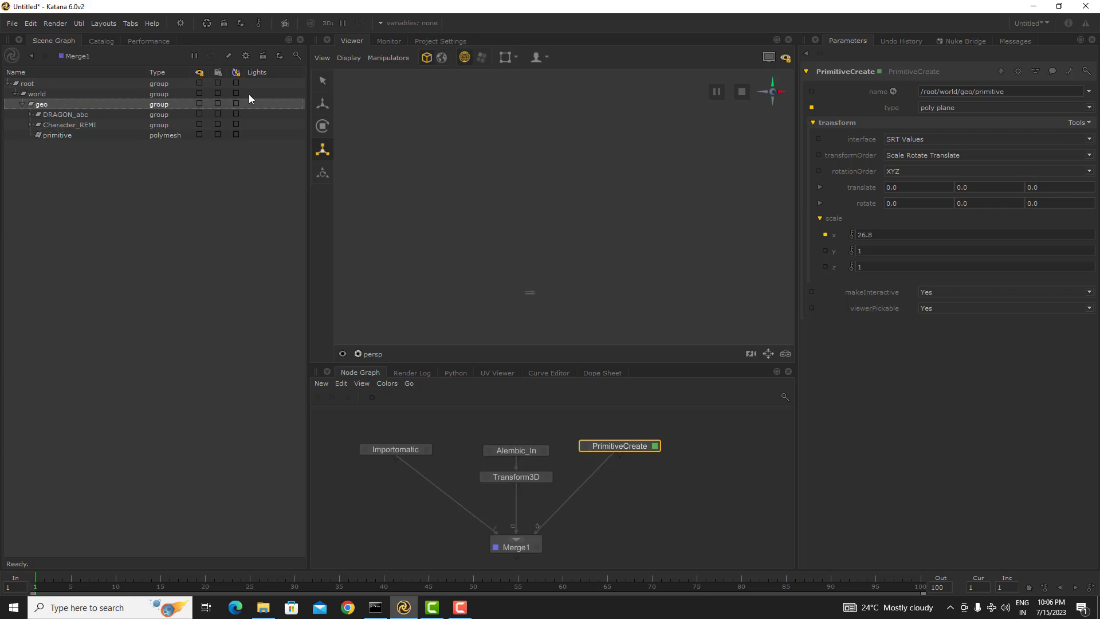
{"action": "left_click", "coordinate": [199, 103]}
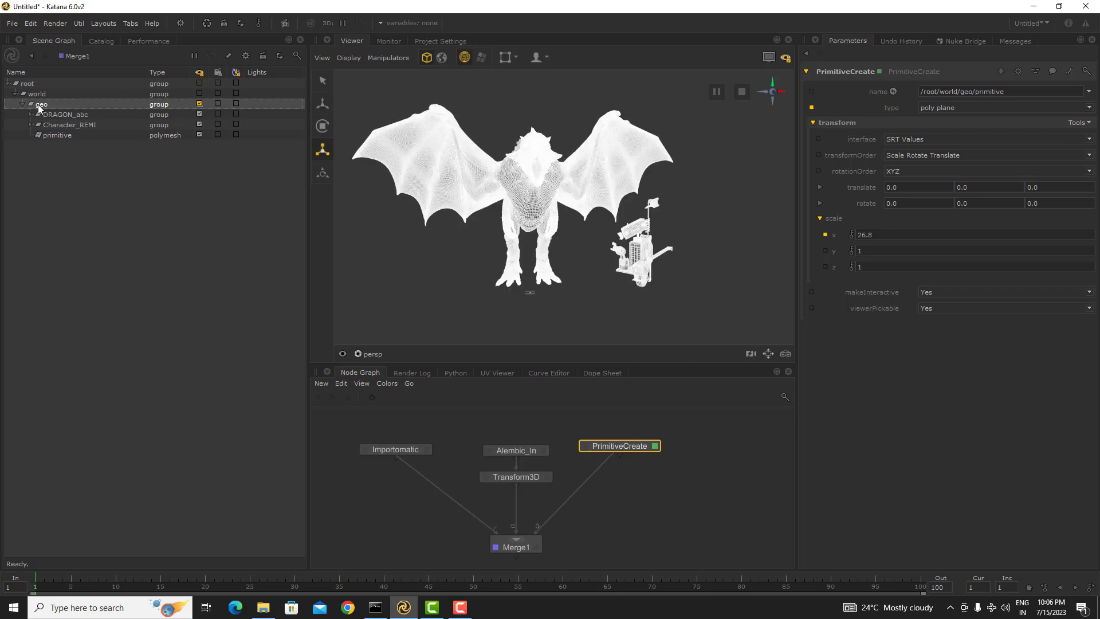
{"action": "left_click", "coordinate": [174, 300]}
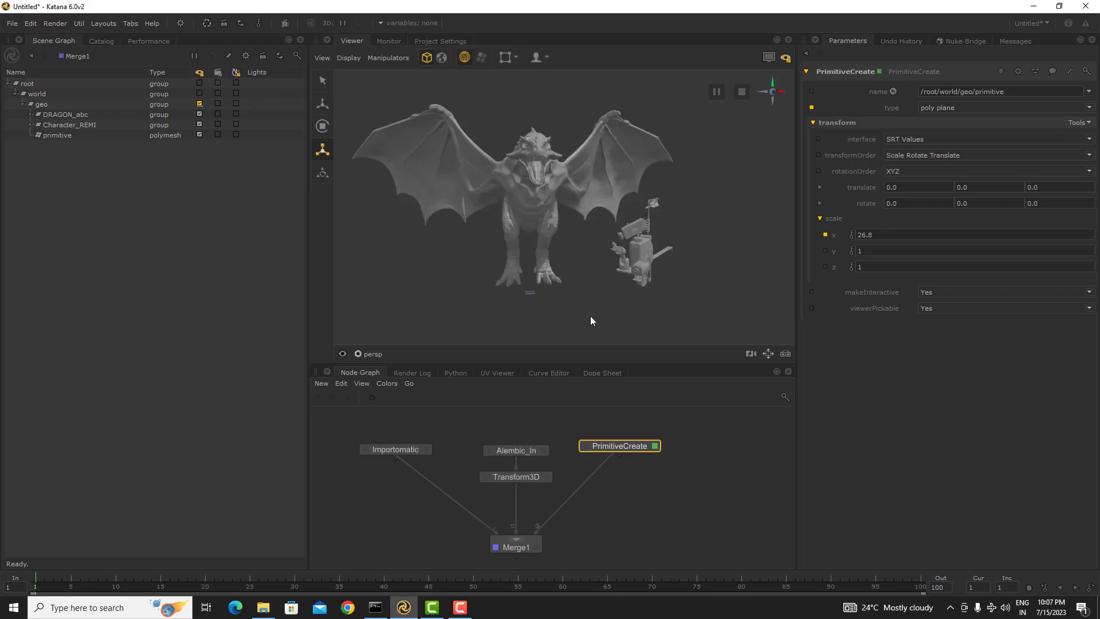
- Inspect the primitive plane up close and copy its X scale of 26.8 into the Y scale
{"action": "left_click", "coordinate": [89, 136]}
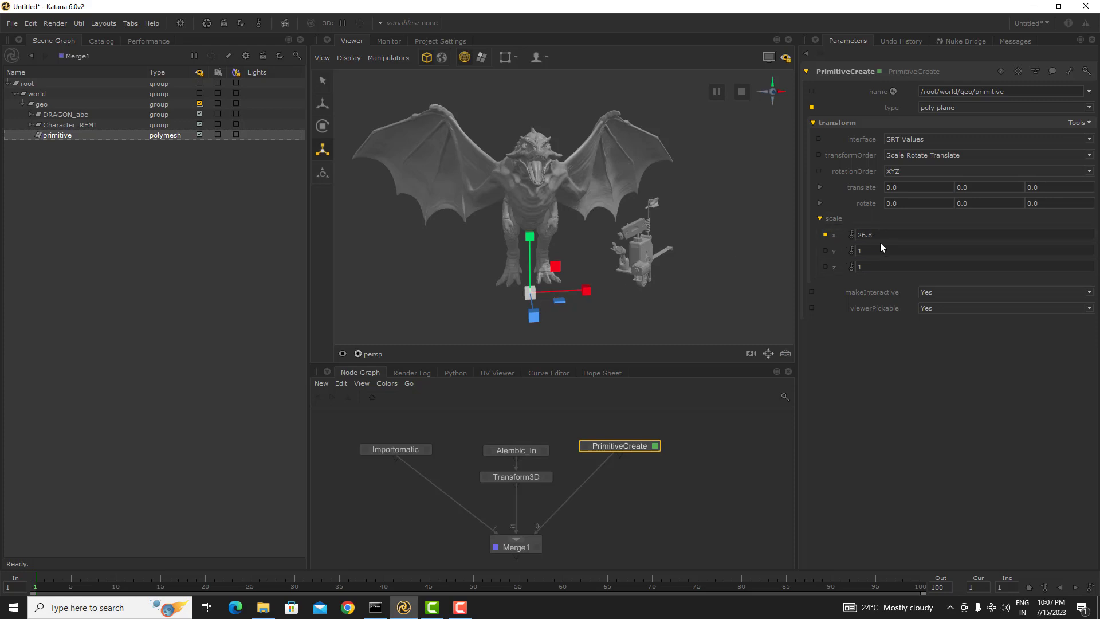
{"action": "key", "text": "f"}
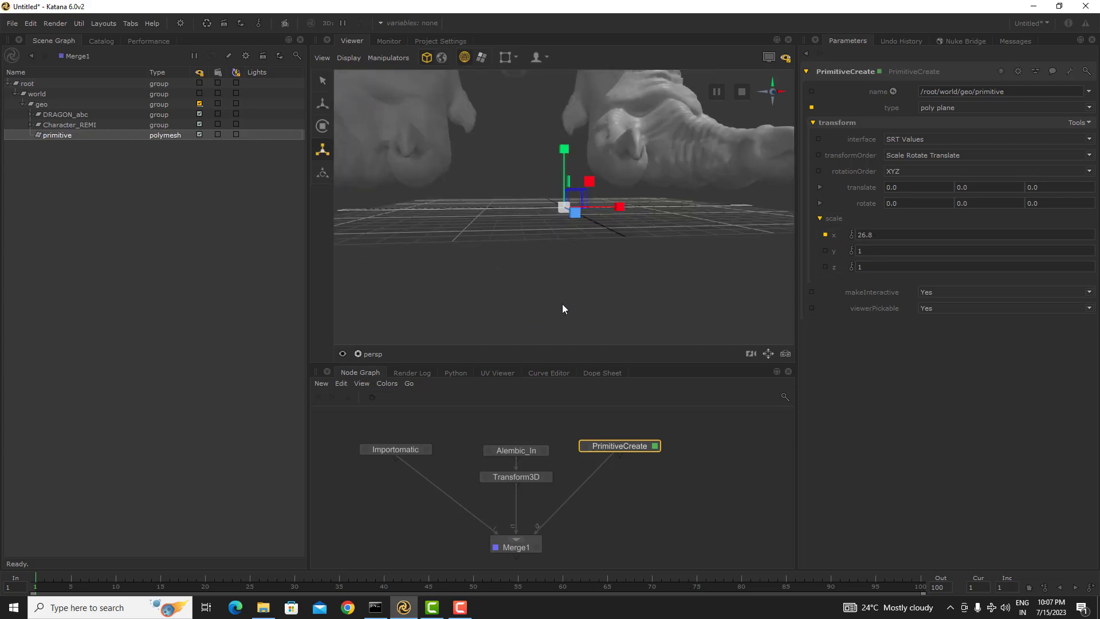
{"action": "left_click_drag", "start_coordinate": [575, 240], "coordinate": [579, 263], "text": "alt"}
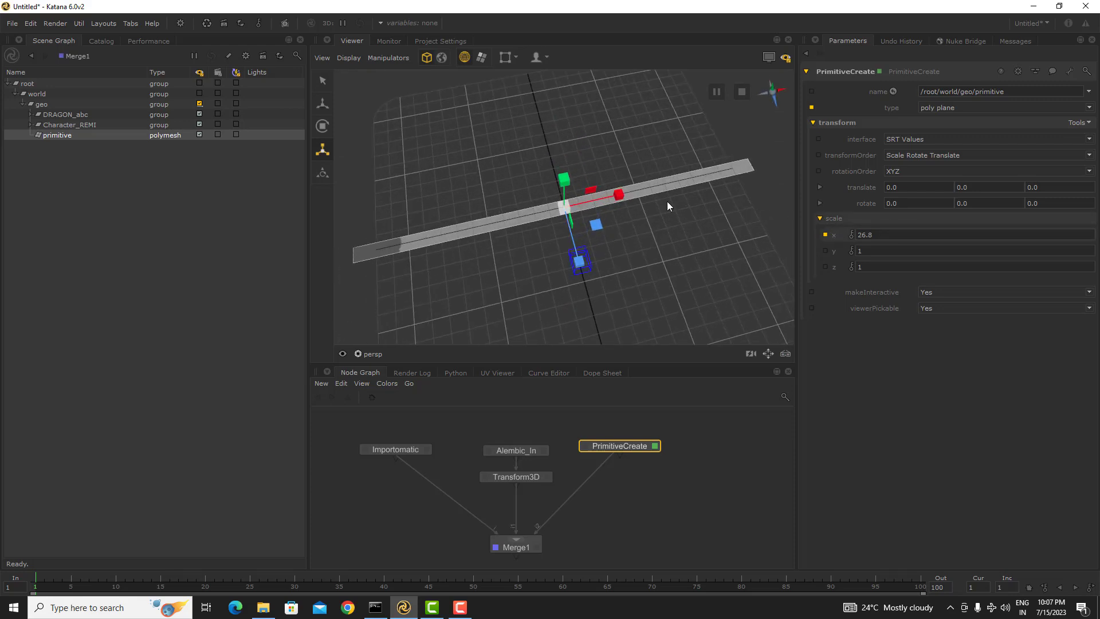
{"action": "right_click_drag", "start_coordinate": [666, 256], "coordinate": [565, 256], "text": "alt"}
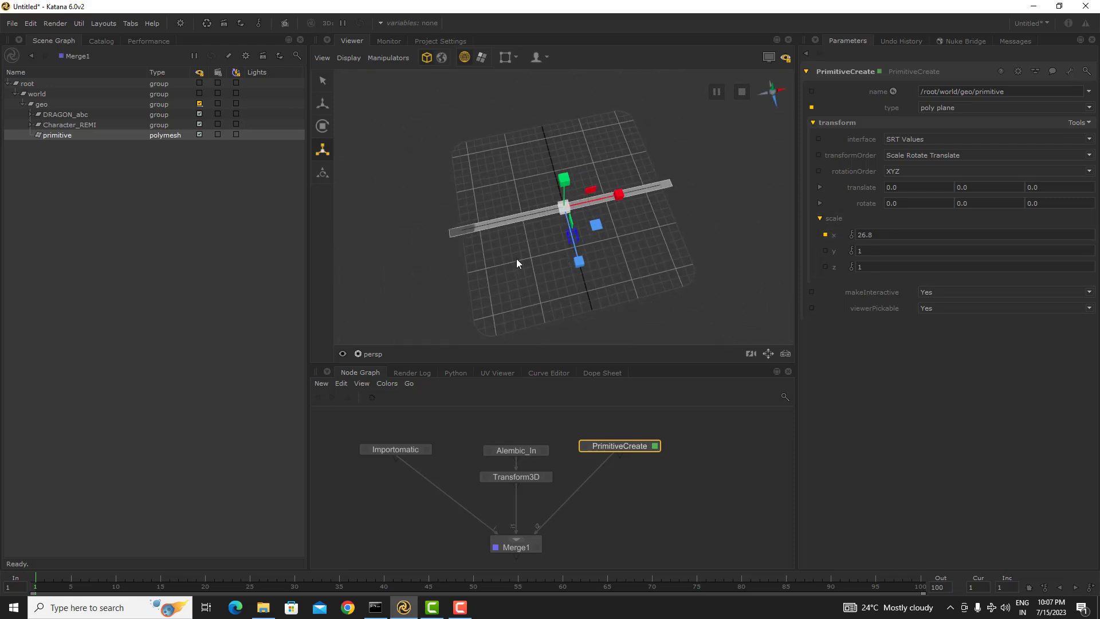
{"action": "left_click_drag", "start_coordinate": [517, 259], "coordinate": [539, 247], "text": "alt"}
{"action": "right_click", "coordinate": [838, 233]}
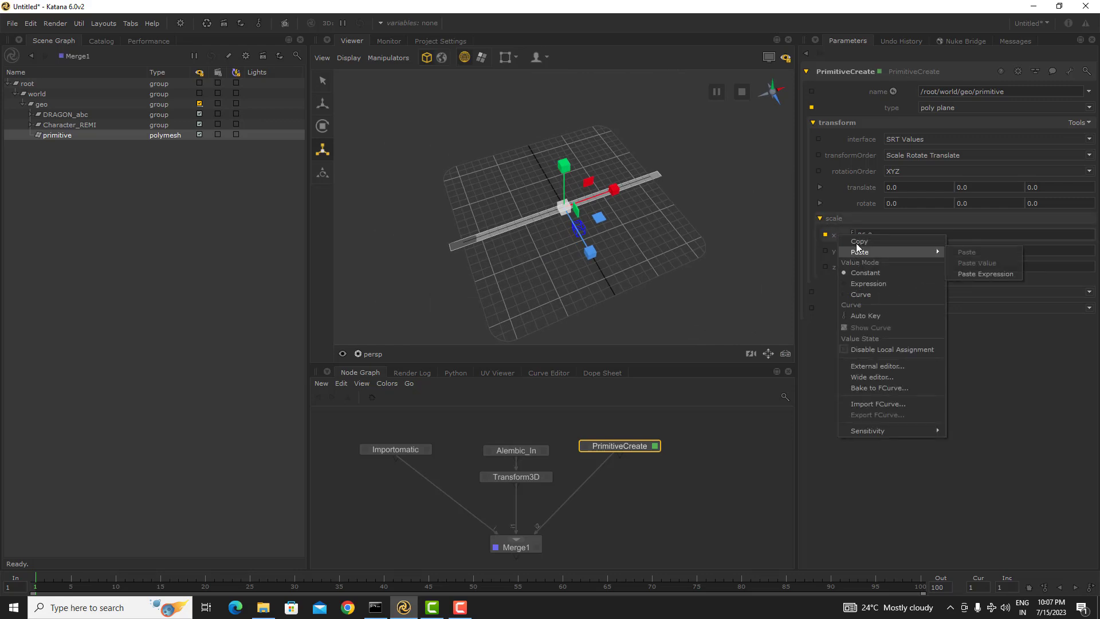
{"action": "left_click", "coordinate": [854, 243]}
{"action": "right_click", "coordinate": [837, 251]}
{"action": "mouse_move", "coordinate": [886, 268]}
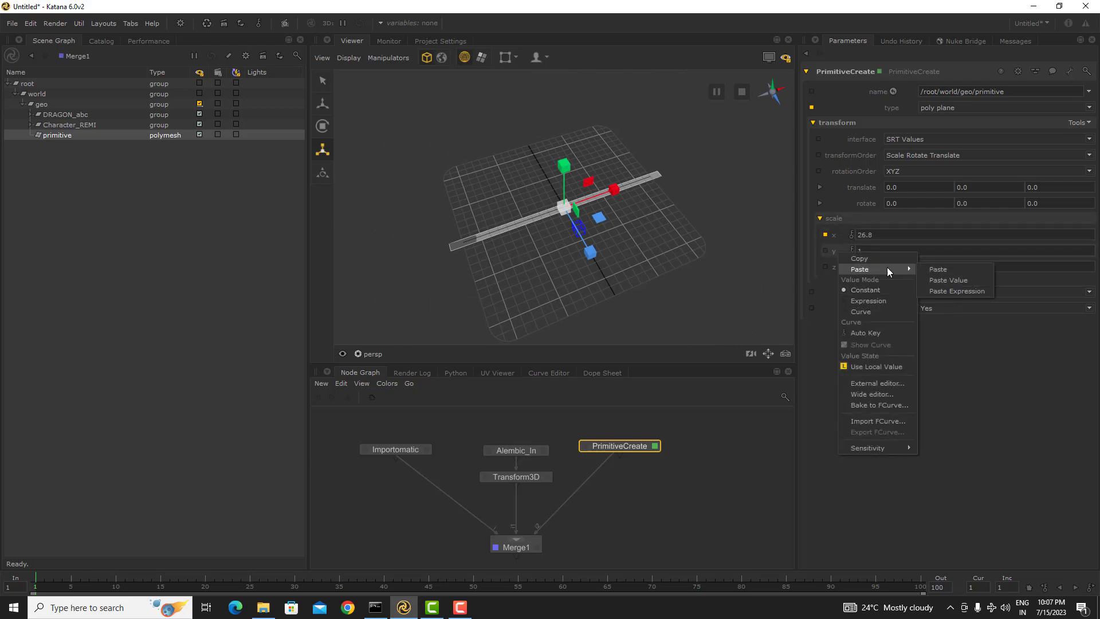
{"action": "left_click", "coordinate": [947, 269]}
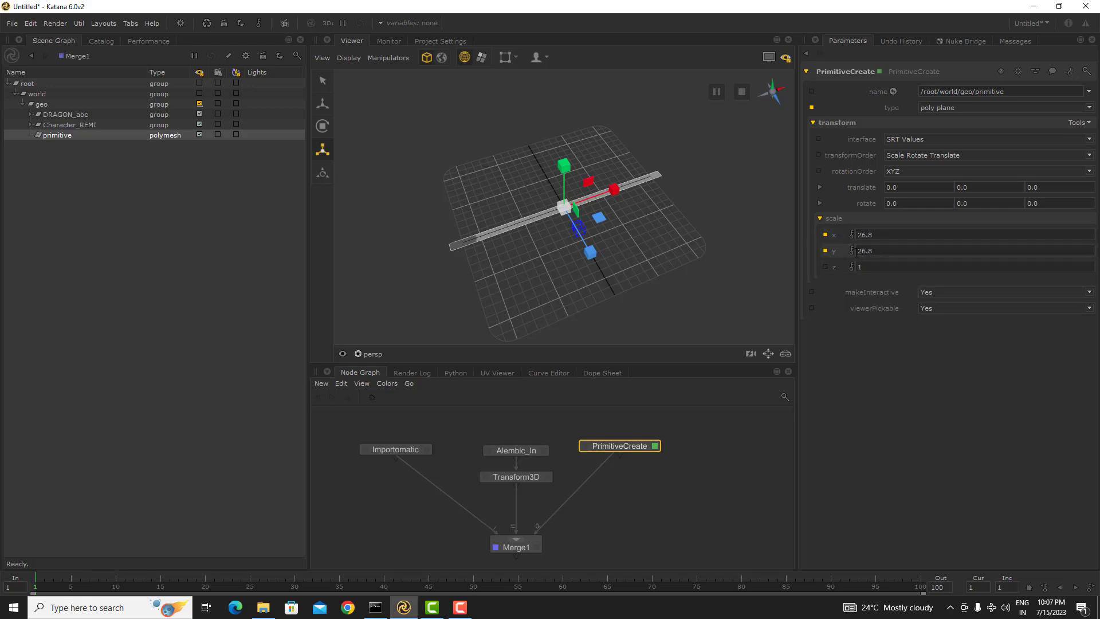
- Link the plane's Y scale to its X scale with a pasted expression and review the resulting getParam reference
{"action": "right_click", "coordinate": [837, 252]}
{"action": "mouse_move", "coordinate": [874, 270]}
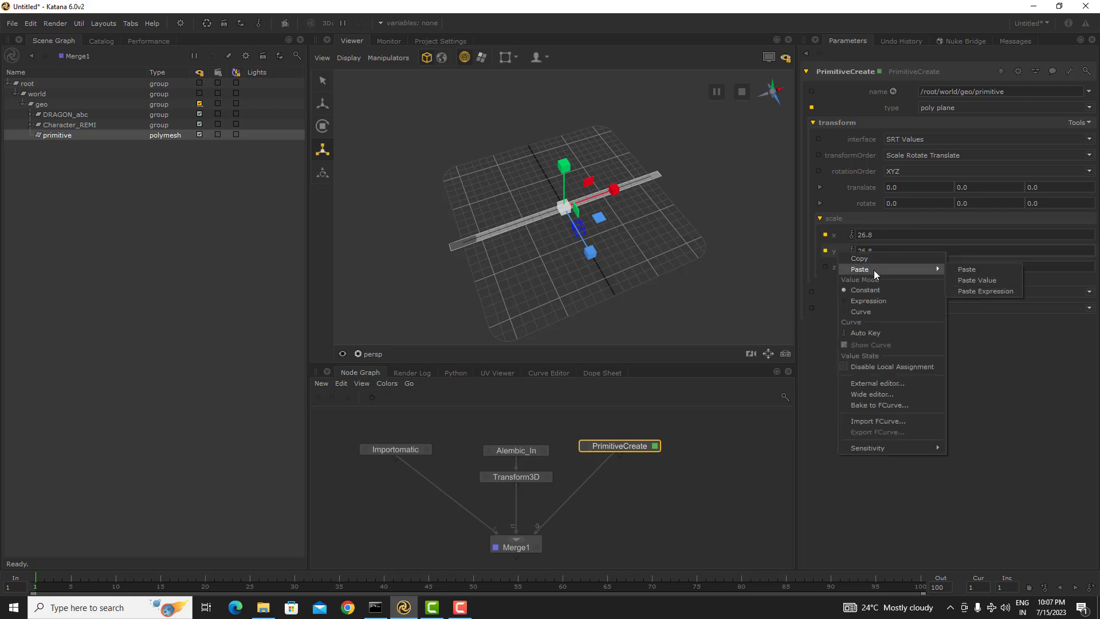
{"action": "left_click", "coordinate": [984, 291]}
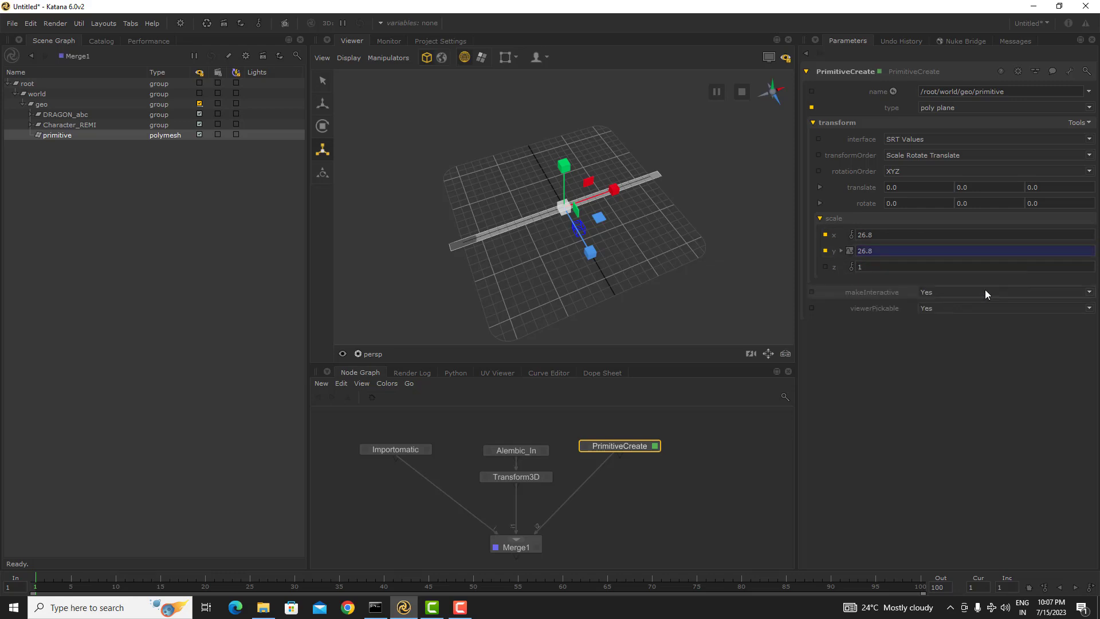
{"action": "left_click", "coordinate": [840, 250]}
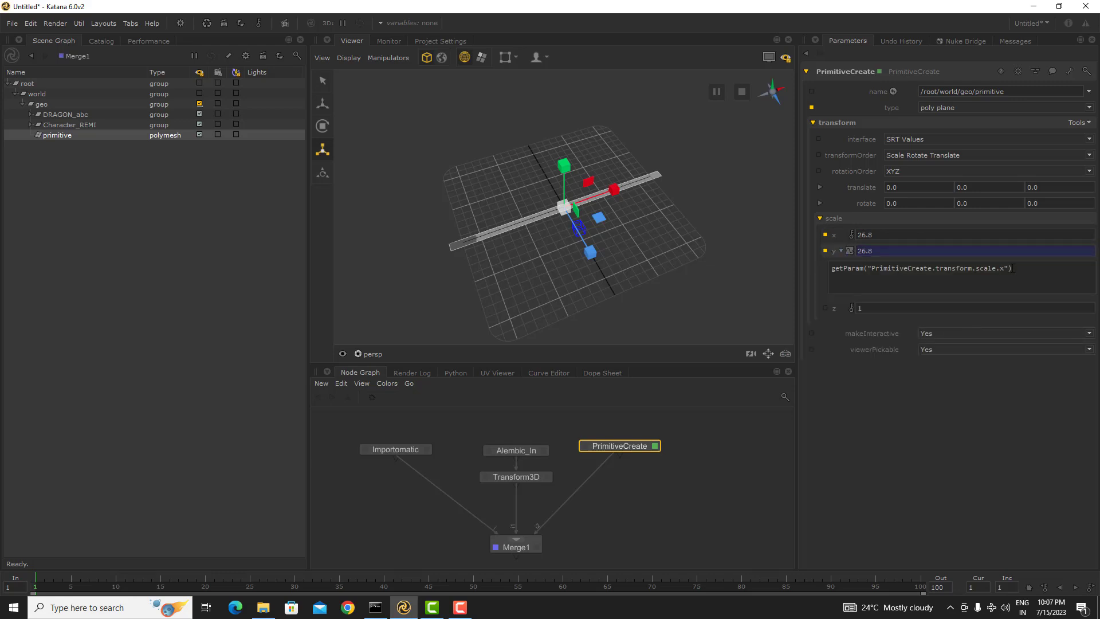
{"action": "left_click_drag", "start_coordinate": [1012, 268], "coordinate": [832, 268]}
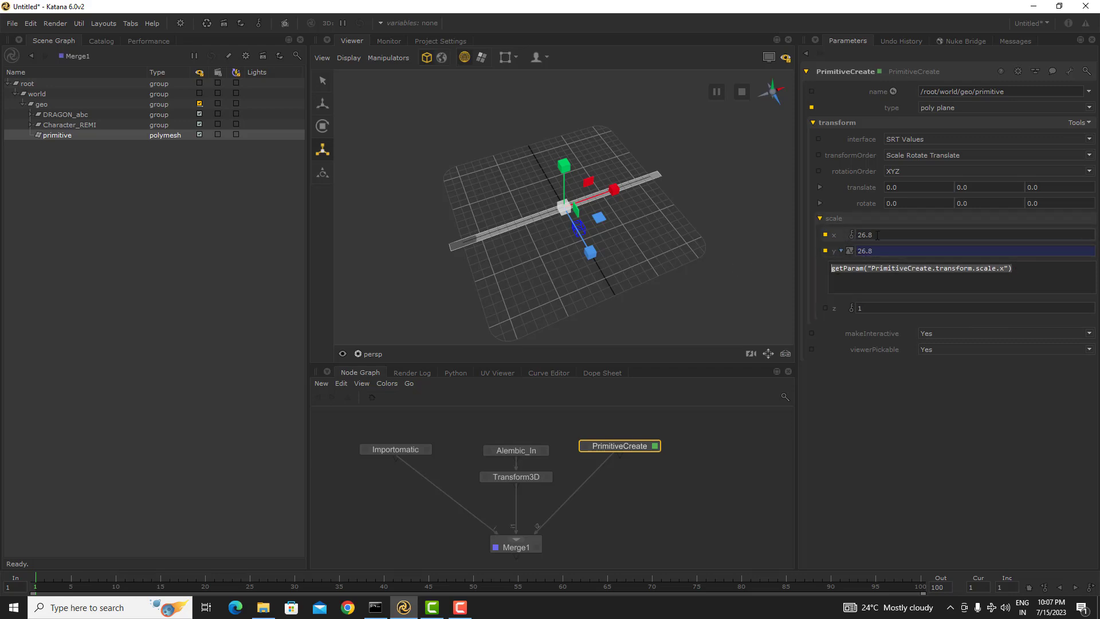
{"action": "left_click", "coordinate": [841, 251]}
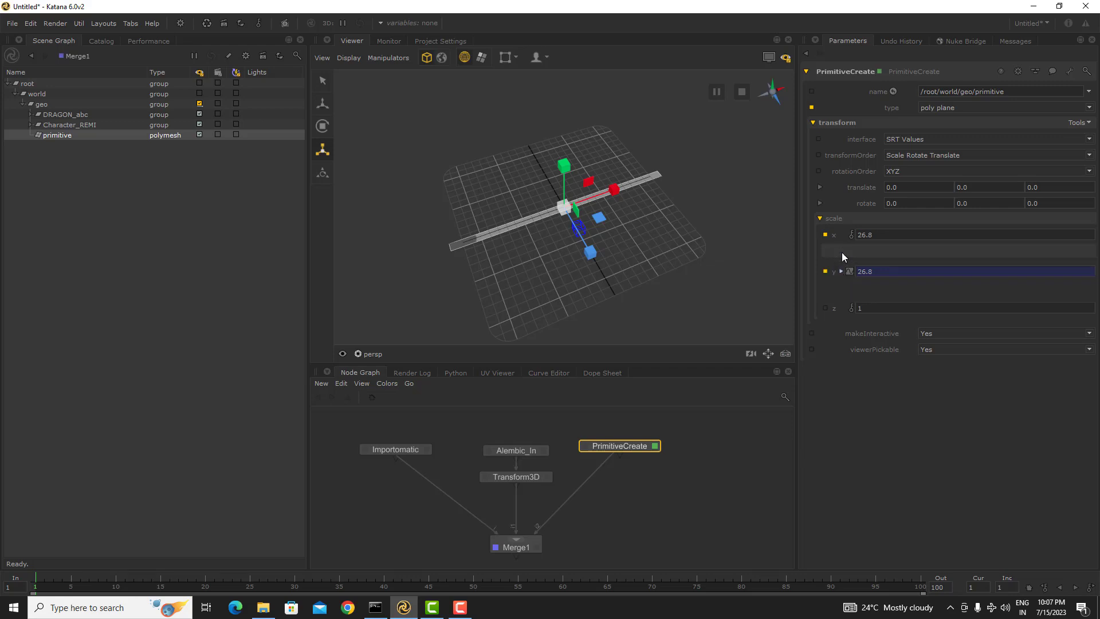
{"action": "mouse_move", "coordinate": [835, 234]}
{"action": "left_mouse_down"}
{"action": "mouse_move", "coordinate": [896, 243]}
{"action": "mouse_move", "coordinate": [795, 249]}
{"action": "mouse_move", "coordinate": [825, 247]}
{"action": "left_mouse_up"}
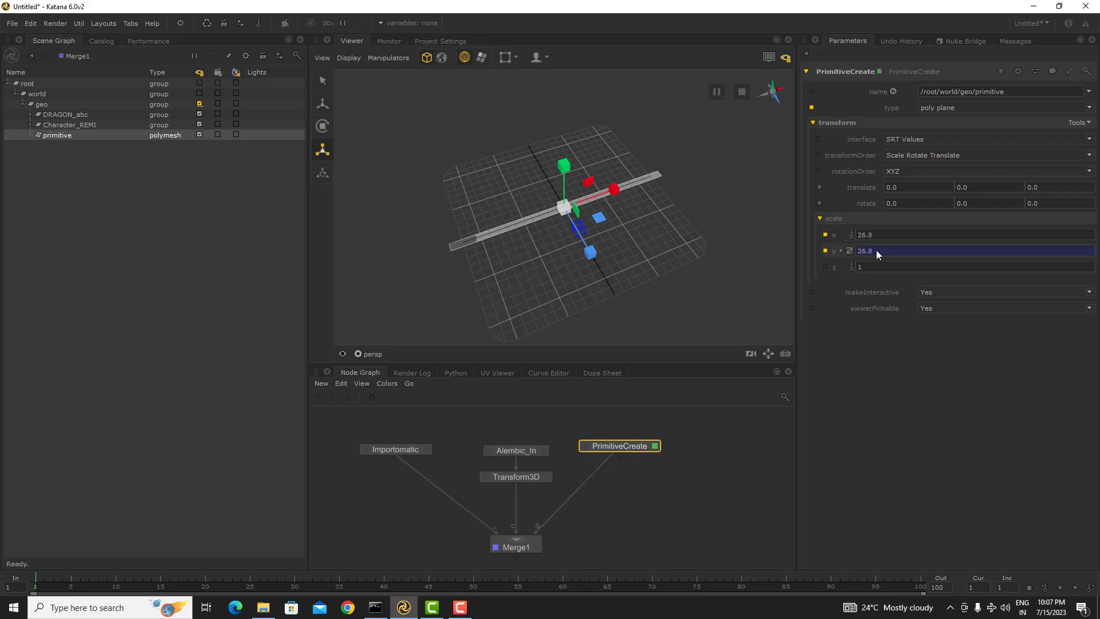
- Link the plane's Z scale to its X scale with the same pasted expression
{"action": "left_click_drag", "start_coordinate": [591, 248], "coordinate": [611, 213], "text": "alt"}
{"action": "scroll", "coordinate": [577, 254], "scroll_direction": "up", "scroll_amount": 3}
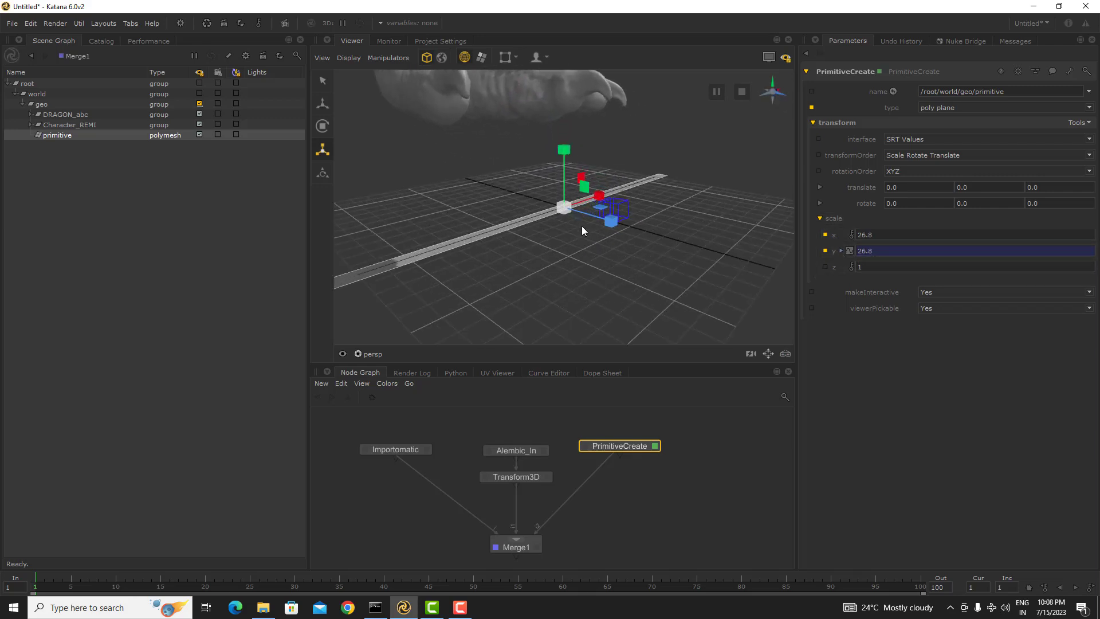
{"action": "right_click", "coordinate": [838, 265]}
{"action": "mouse_move", "coordinate": [868, 283]}
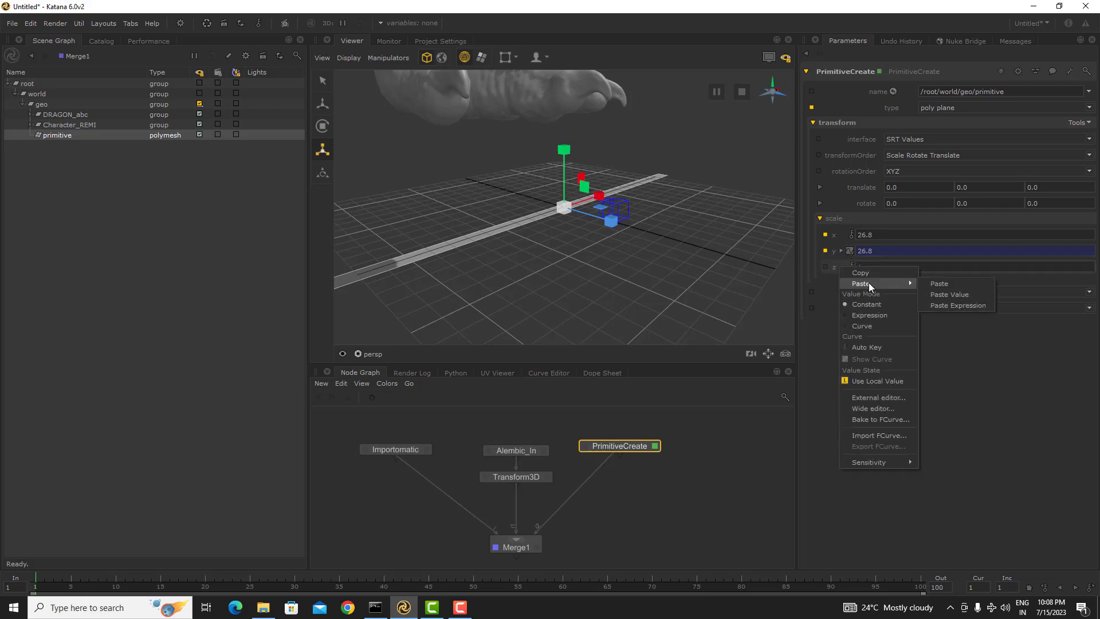
{"action": "left_click", "coordinate": [947, 306]}
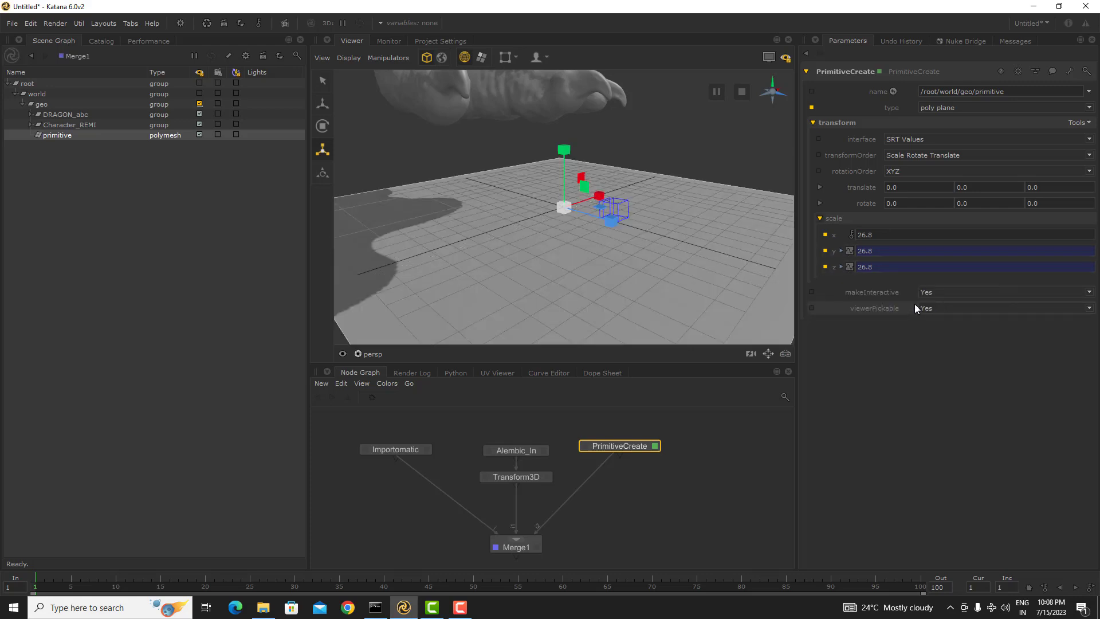
- Enlarge the ground plane uniformly by raising the linked X scale to 35.5
{"action": "left_click_drag", "start_coordinate": [560, 252], "coordinate": [576, 266], "text": "alt"}
{"action": "right_click_drag", "start_coordinate": [576, 266], "coordinate": [472, 259], "text": "alt"}
{"action": "left_click_drag", "start_coordinate": [472, 259], "coordinate": [482, 236], "text": "alt"}
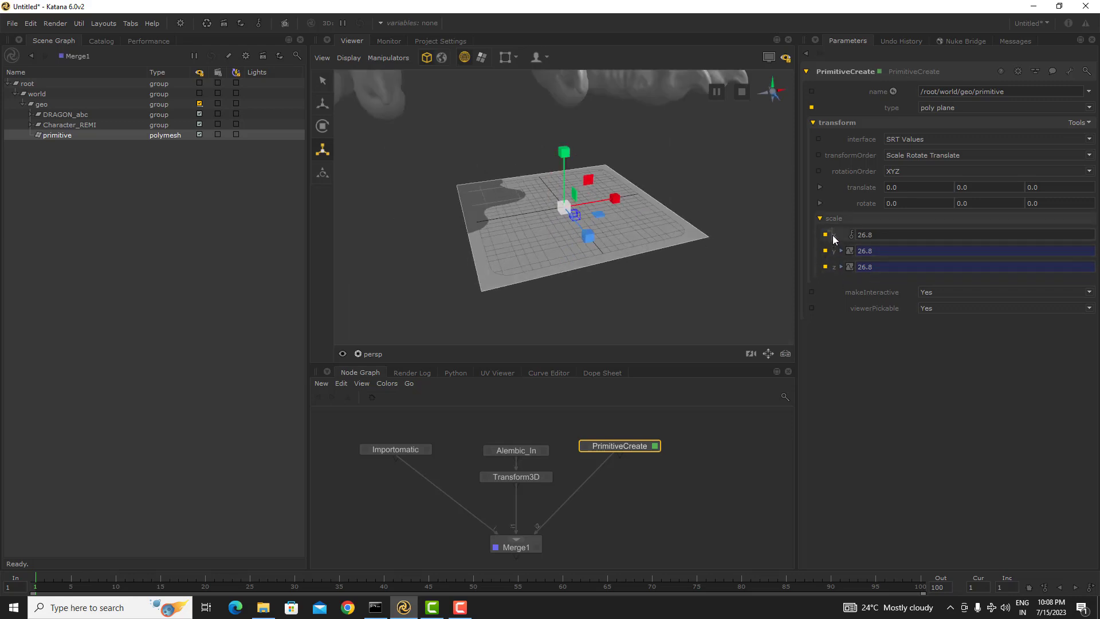
{"action": "left_click_drag", "start_coordinate": [834, 235], "coordinate": [901, 235]}
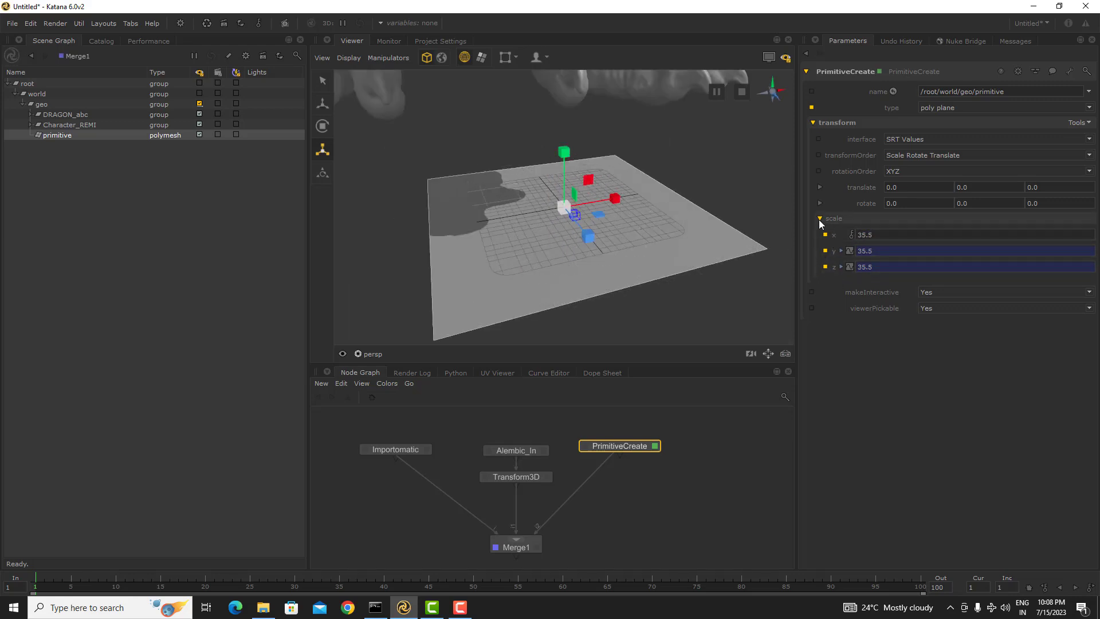
{"action": "left_click", "coordinate": [820, 219]}
- Try adjusting the plane's rotation values in PrimitiveCreate and undo the change
{"action": "left_click", "coordinate": [819, 203]}
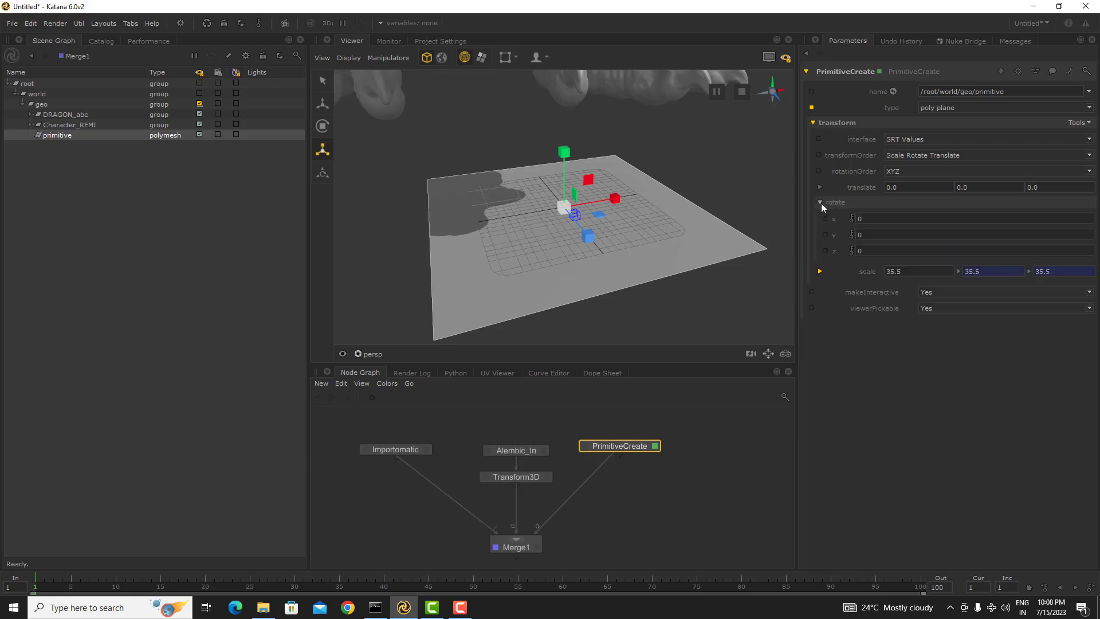
{"action": "left_click", "coordinate": [820, 203]}
{"action": "left_click", "coordinate": [820, 203]}
{"action": "left_click", "coordinate": [823, 202]}
{"action": "left_click", "coordinate": [823, 201]}
{"action": "mouse_move", "coordinate": [836, 234]}
{"action": "left_mouse_down"}
{"action": "mouse_move", "coordinate": [1002, 235]}
{"action": "mouse_move", "coordinate": [976, 239]}
{"action": "mouse_move", "coordinate": [823, 231]}
{"action": "mouse_move", "coordinate": [1046, 219]}
{"action": "mouse_move", "coordinate": [838, 222]}
{"action": "left_mouse_up"}
{"action": "key", "text": "ctrl+z"}
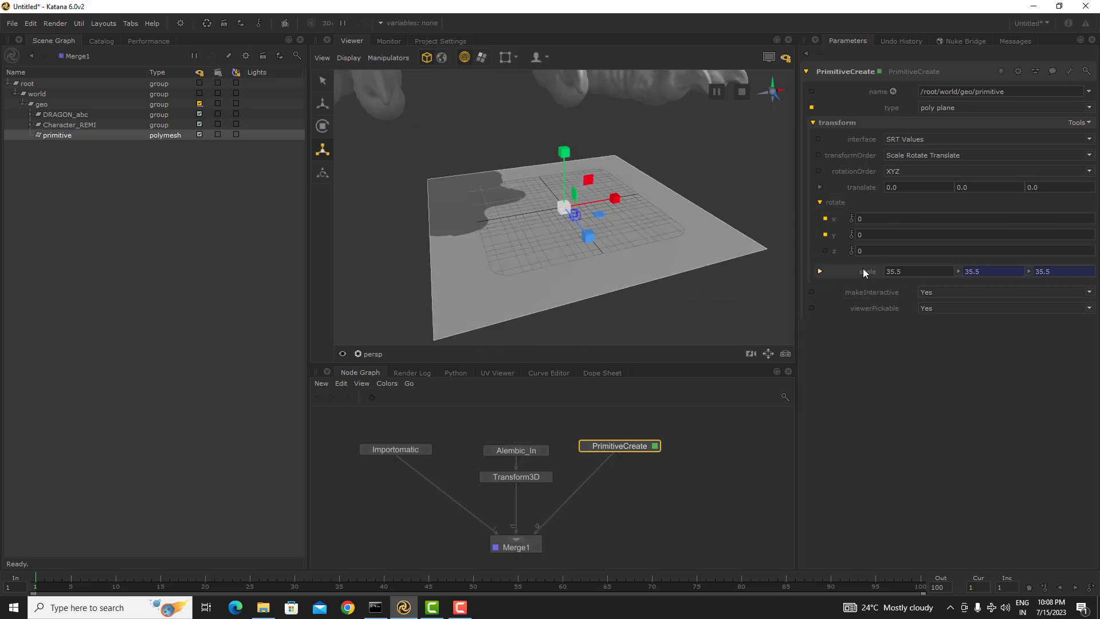
- Try tilting the ground plane about X and reset its rotation values to their defaults
{"action": "left_click", "coordinate": [825, 218]}
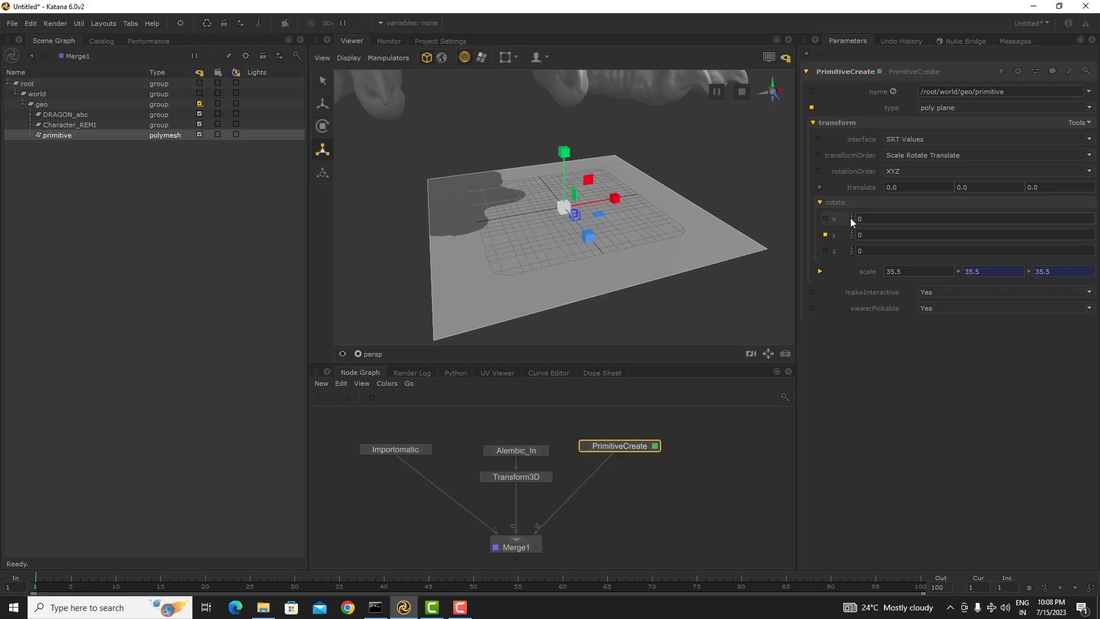
{"action": "left_click_drag", "start_coordinate": [835, 217], "coordinate": [794, 216]}
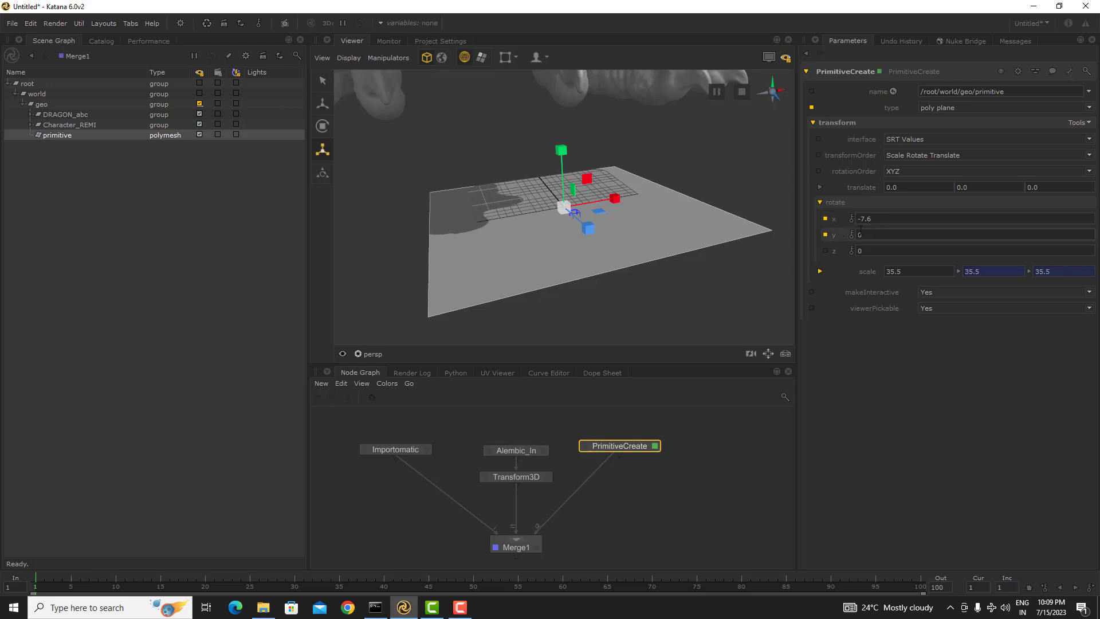
{"action": "left_click", "coordinate": [826, 218]}
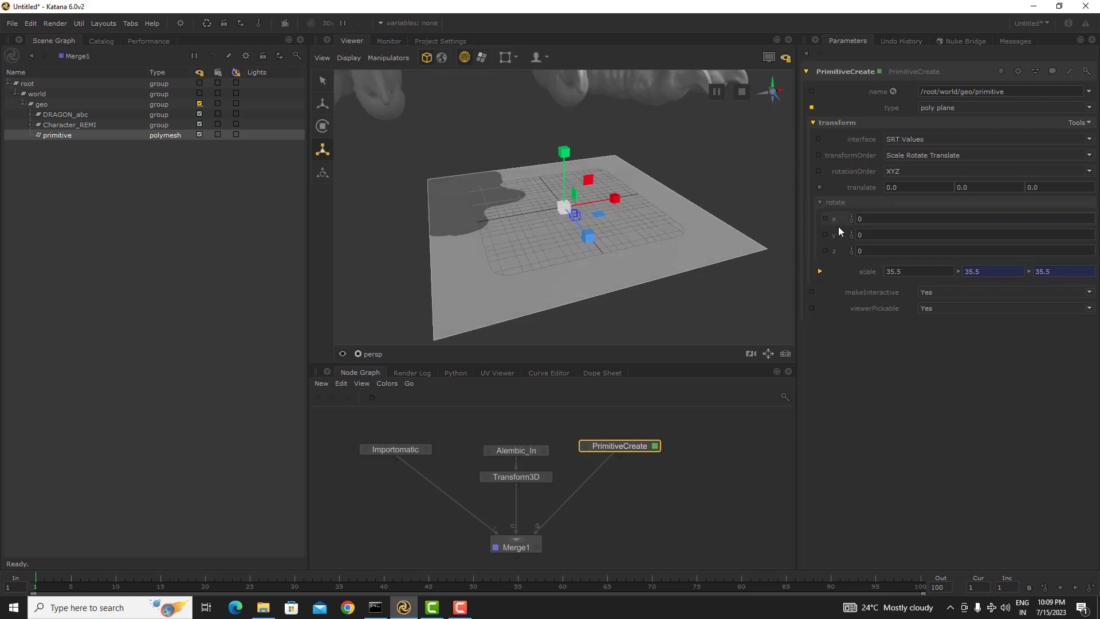
{"action": "left_click", "coordinate": [827, 203]}
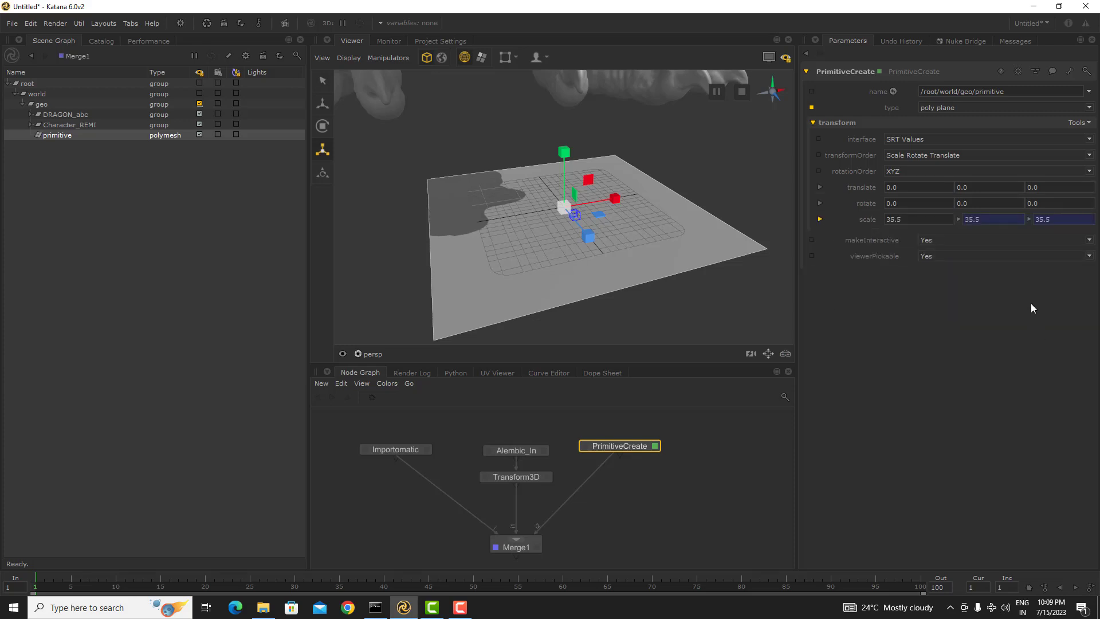
- Enlarge the ground plane uniformly to a linked scale of about 5755.22 so it extends beneath the dragon and the robot
{"action": "right_click_drag", "start_coordinate": [649, 245], "coordinate": [374, 259], "text": "alt"}
{"action": "left_click_drag", "start_coordinate": [620, 272], "coordinate": [361, 228], "text": "alt"}
{"action": "left_click_drag", "start_coordinate": [476, 223], "coordinate": [401, 246], "text": "alt"}
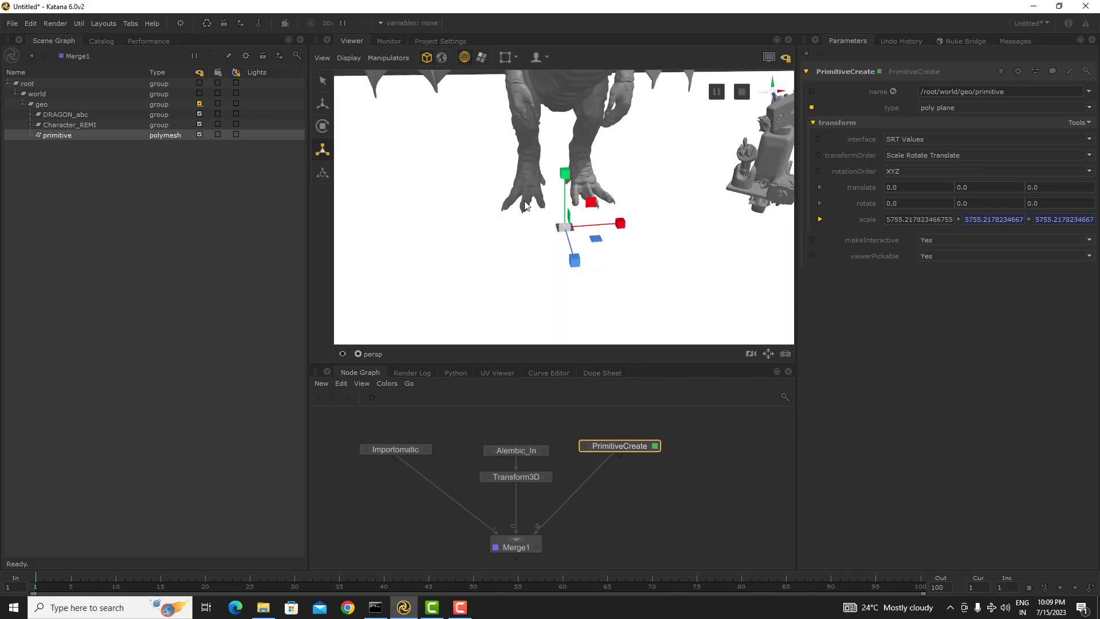
{"action": "right_click_drag", "start_coordinate": [544, 201], "coordinate": [515, 195], "text": "alt"}
{"action": "left_click_drag", "start_coordinate": [515, 195], "coordinate": [602, 212], "text": "alt"}
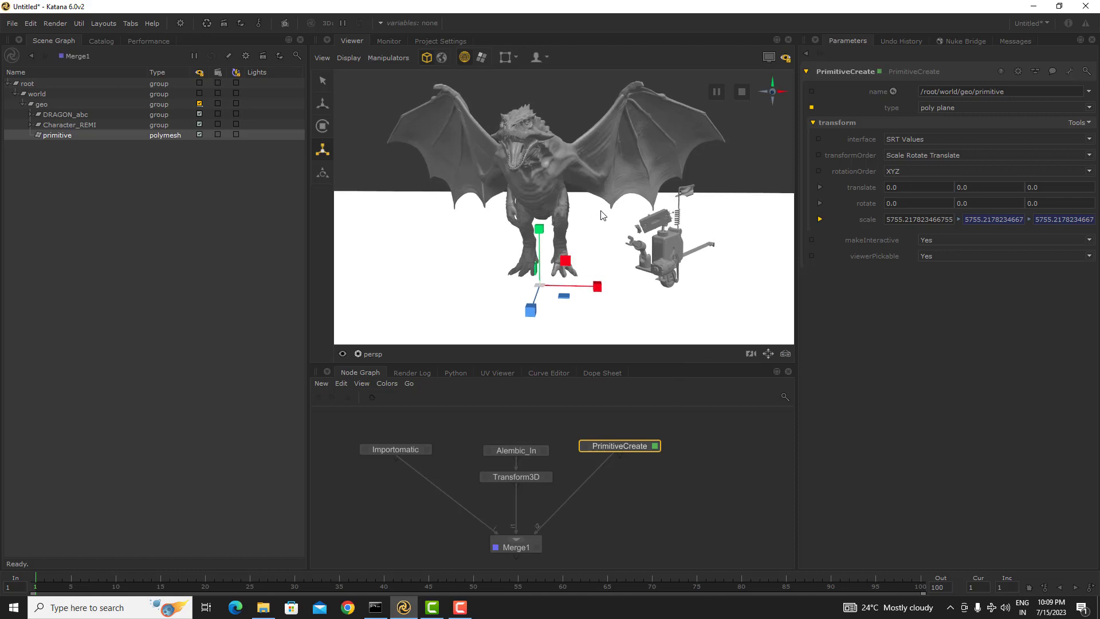
- Add a CameraCreate node to the node graph and place it beside PrimitiveCreate
{"action": "middle_click_drag", "start_coordinate": [668, 525], "coordinate": [616, 469]}
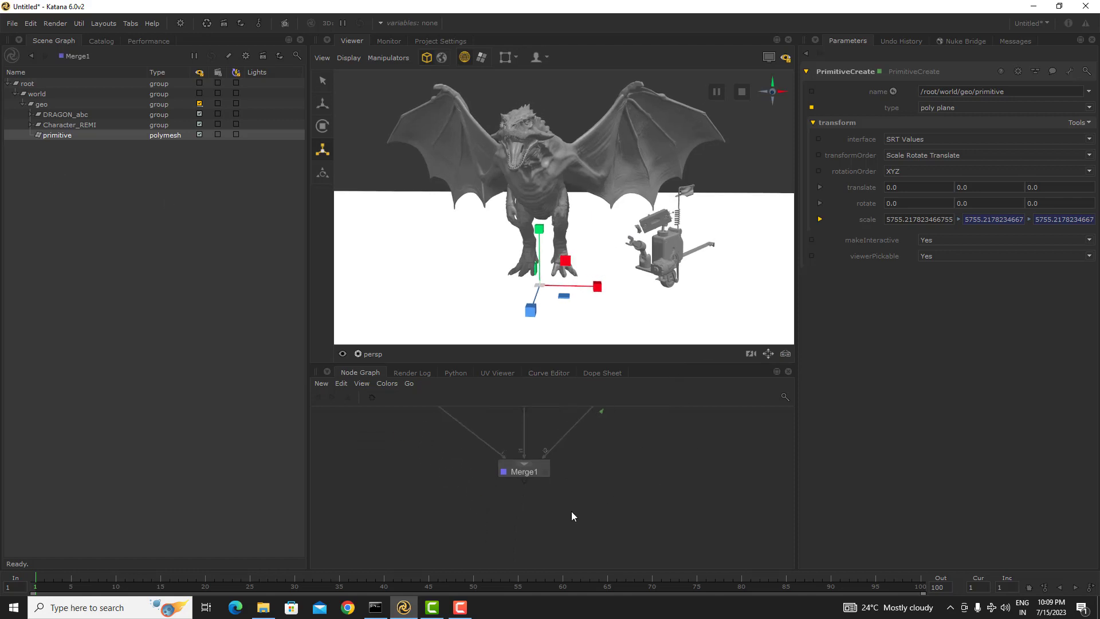
{"action": "key", "text": "Tab"}
{"action": "type", "text": "came"}
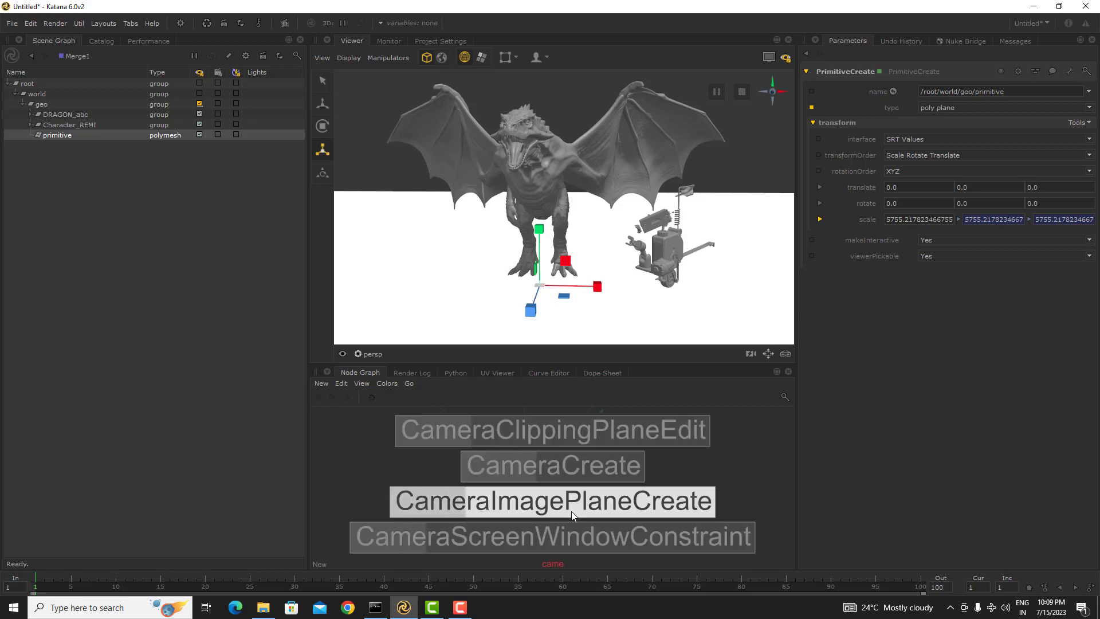
{"action": "key", "text": "Up"}
{"action": "key", "text": "Return"}
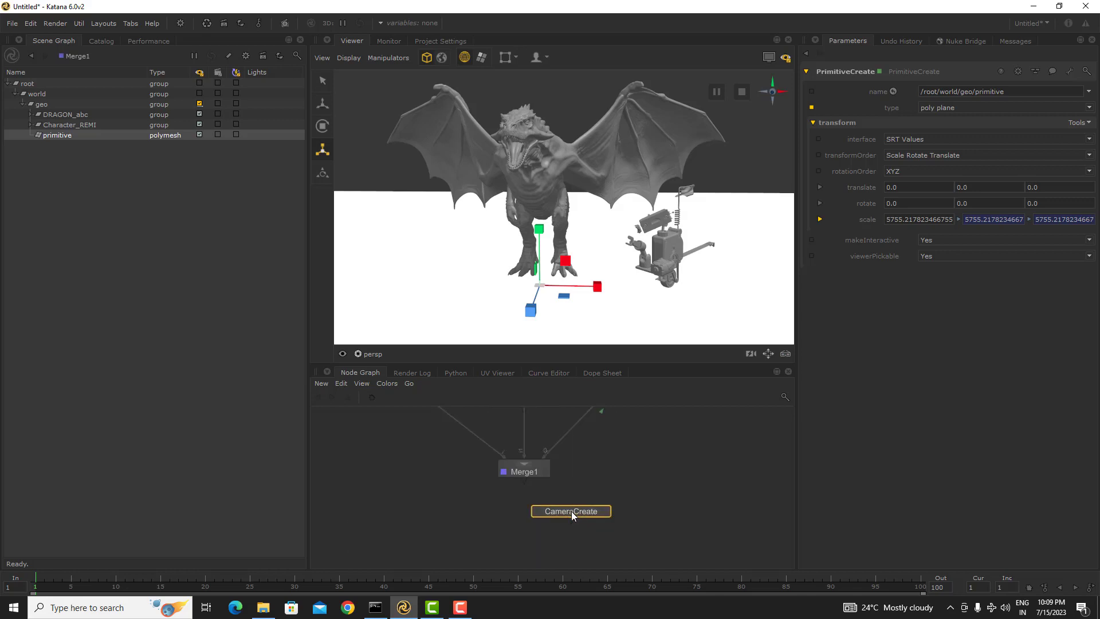
{"action": "left_click", "coordinate": [699, 432]}
{"action": "middle_click_drag", "start_coordinate": [699, 431], "coordinate": [645, 514]}
{"action": "left_click_drag", "start_coordinate": [649, 515], "coordinate": [687, 453]}
{"action": "left_click", "coordinate": [686, 451]}
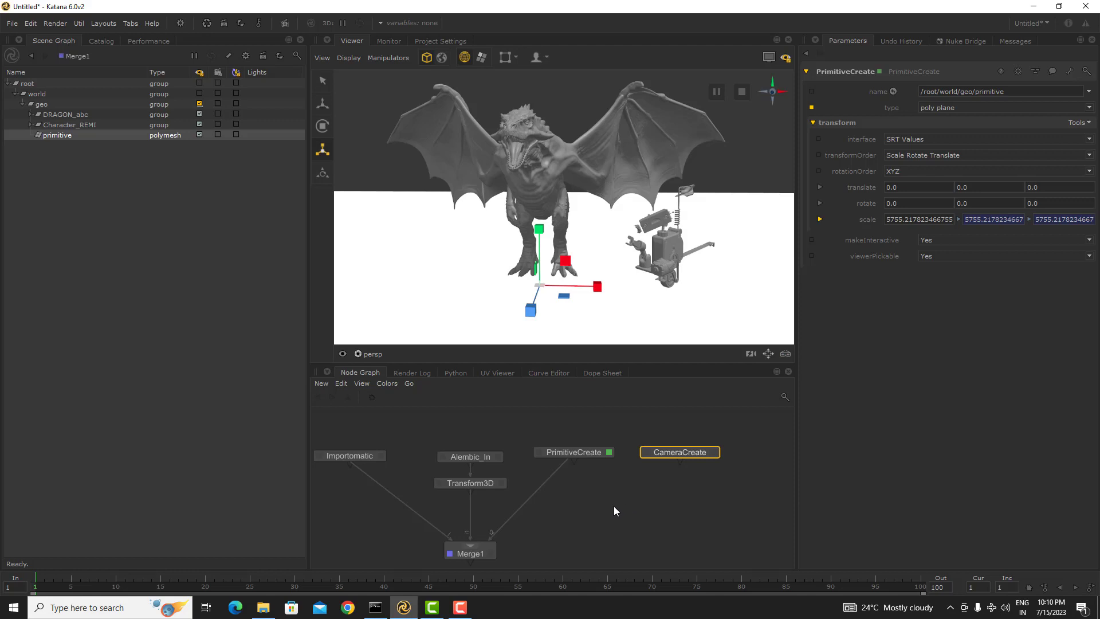
- Move CameraCreate below the geometry branch and join it with Merge1 through a new Merge node
{"action": "middle_click_drag", "start_coordinate": [613, 507], "coordinate": [673, 479]}
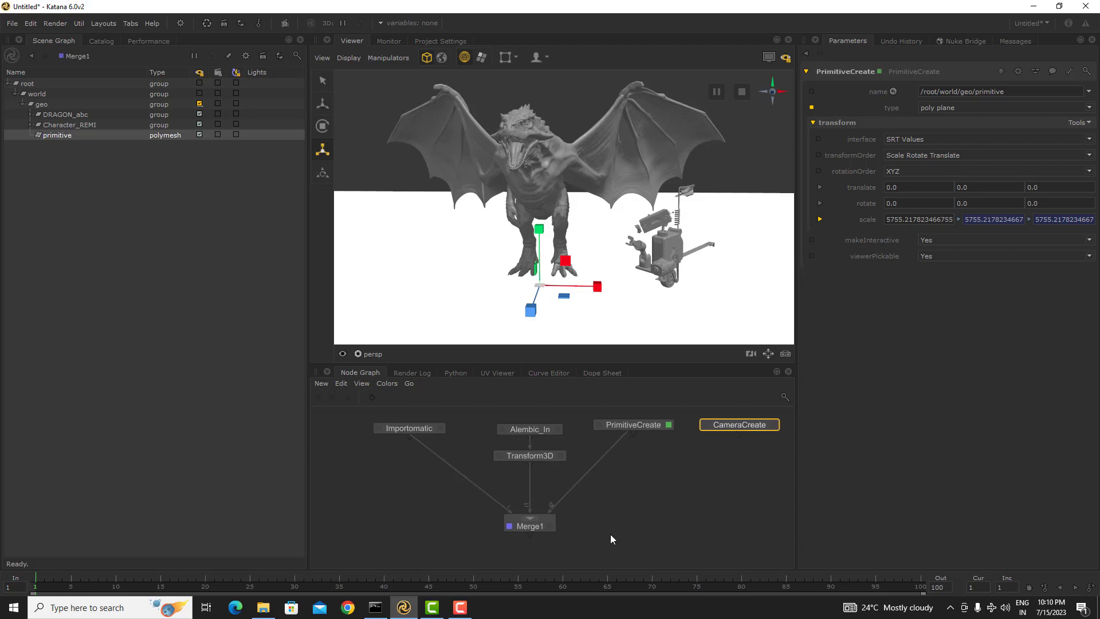
{"action": "scroll", "coordinate": [541, 524], "scroll_direction": "down", "scroll_amount": 4}
{"action": "left_click_drag", "start_coordinate": [604, 466], "coordinate": [597, 553]}
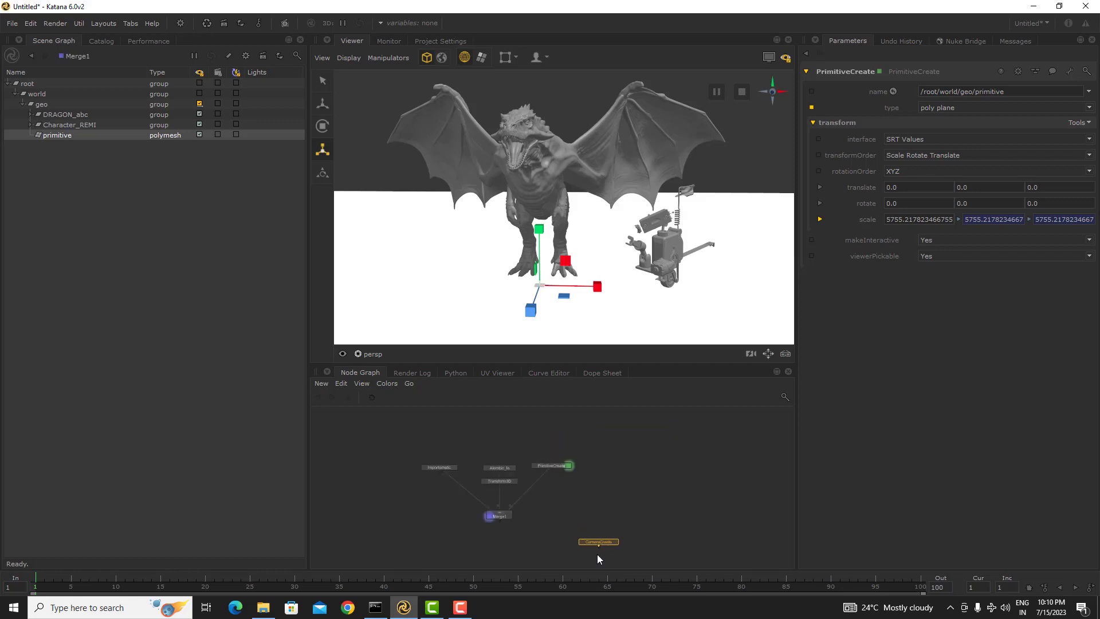
{"action": "scroll", "coordinate": [576, 549], "scroll_direction": "up", "scroll_amount": 3}
{"action": "scroll", "coordinate": [637, 524], "scroll_direction": "down", "scroll_amount": 3}
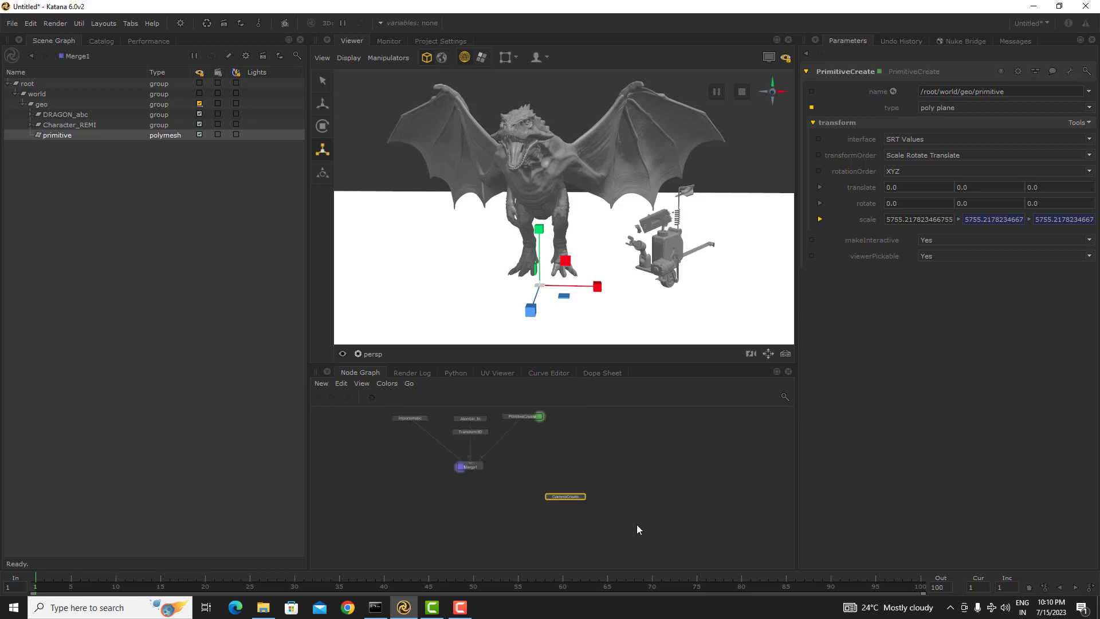
{"action": "left_click_drag", "start_coordinate": [710, 510], "coordinate": [427, 454]}
{"action": "key", "text": "m"}
{"action": "left_click_drag", "start_coordinate": [576, 497], "coordinate": [552, 493]}
{"action": "scroll", "coordinate": [584, 494], "scroll_direction": "up", "scroll_amount": 3}
{"action": "scroll", "coordinate": [580, 494], "scroll_direction": "down", "scroll_amount": 3}
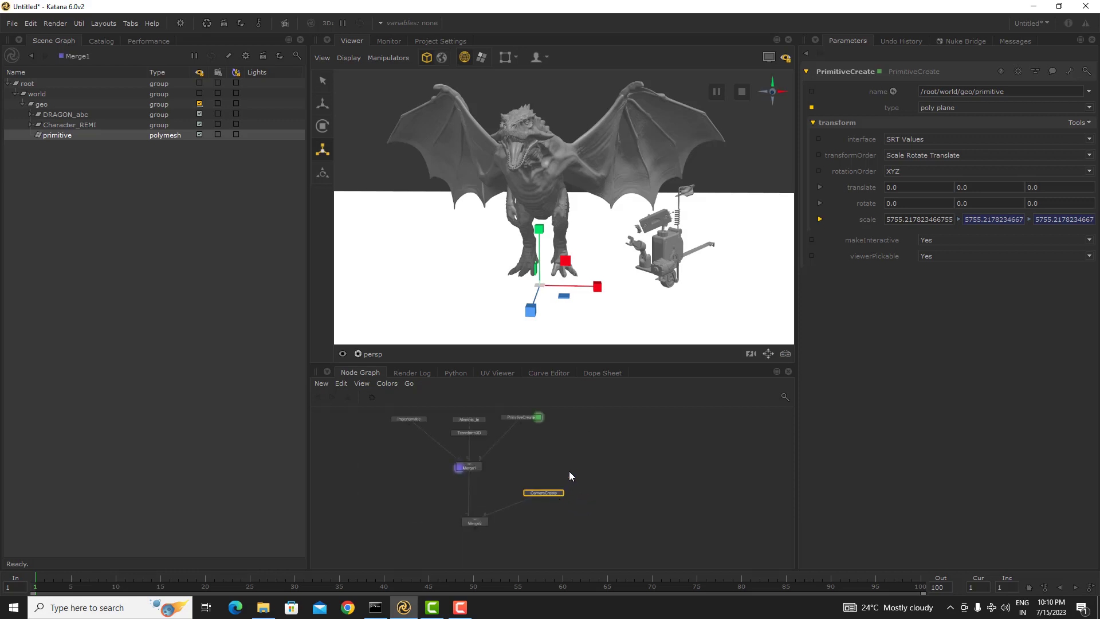
{"action": "scroll", "coordinate": [554, 503], "scroll_direction": "up", "scroll_amount": 3}
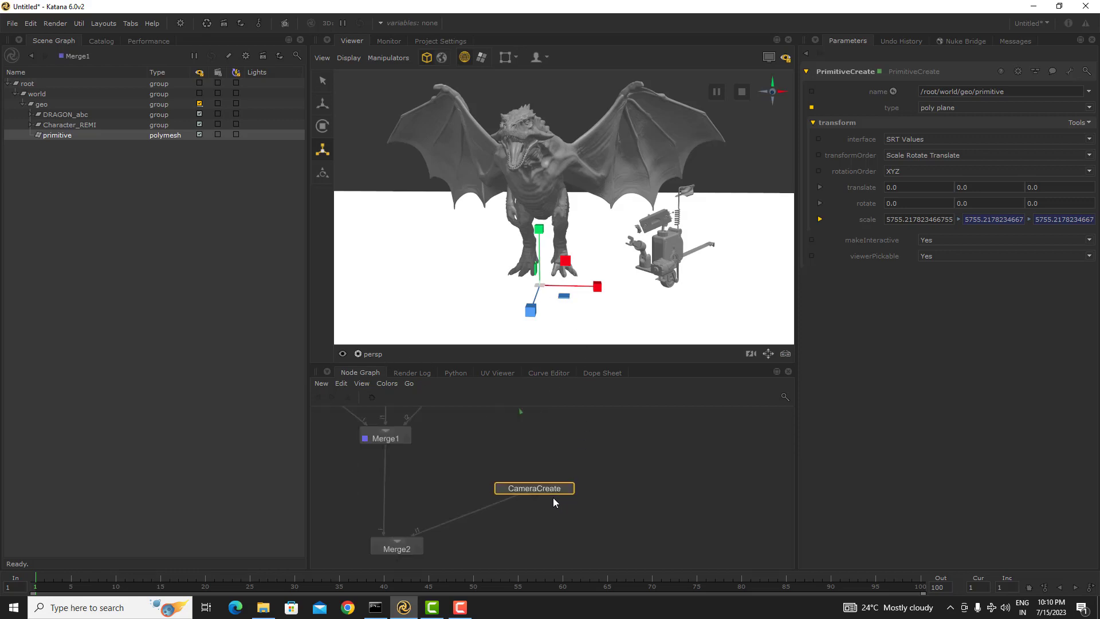
- View the scene from Merge2, open its parameters, and expand the cam group to select its camera
{"action": "middle_click_drag", "start_coordinate": [470, 504], "coordinate": [539, 478]}
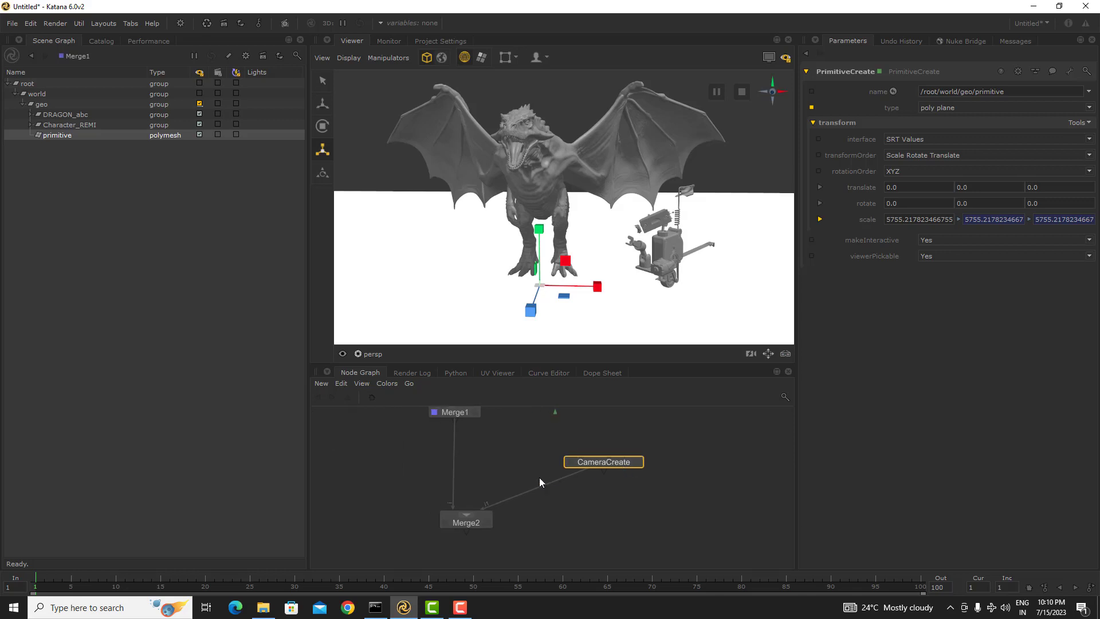
{"action": "double_click", "coordinate": [465, 522]}
{"action": "key", "text": "v"}
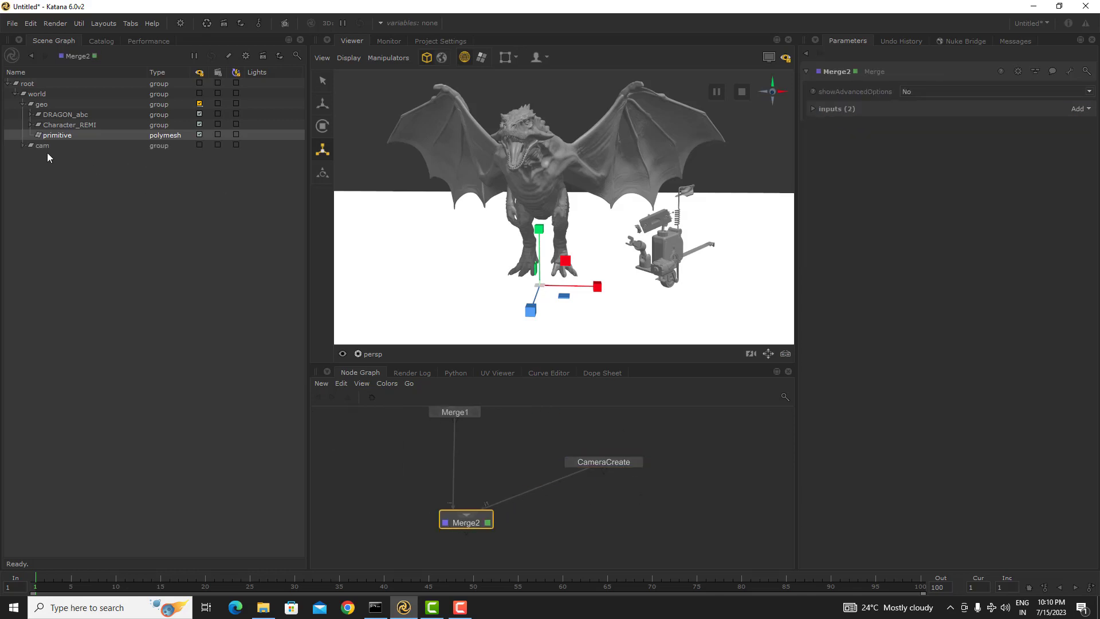
{"action": "left_click", "coordinate": [23, 145]}
{"action": "left_click", "coordinate": [64, 154]}
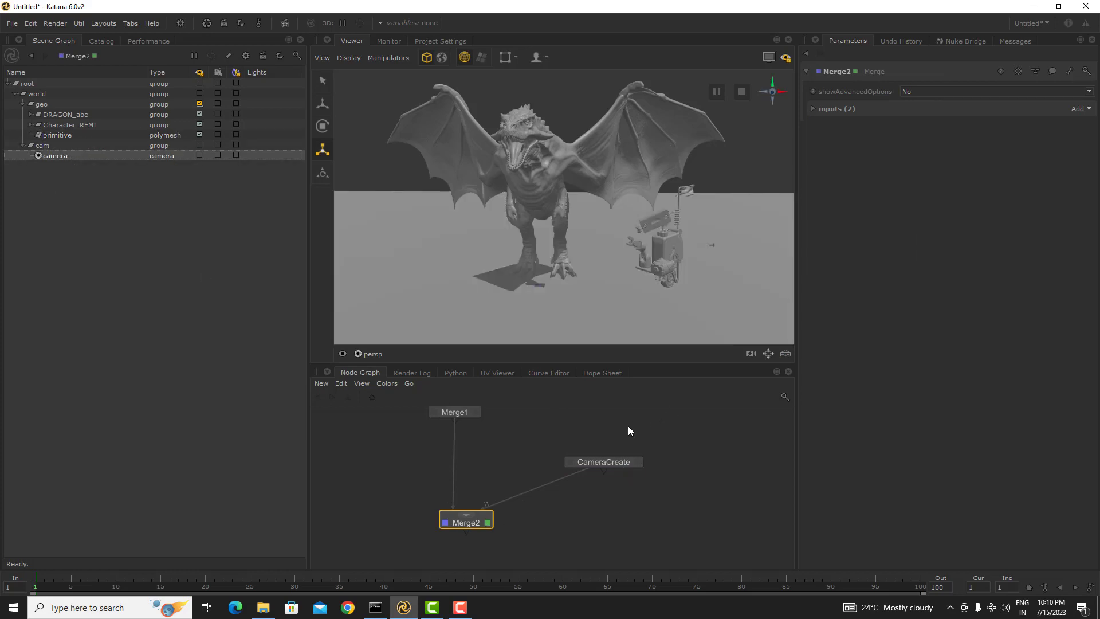
- Open CameraCreate's parameters and set the camera's scene graph location to /root/world/cam/RenderCam01
{"action": "left_click", "coordinate": [638, 462]}
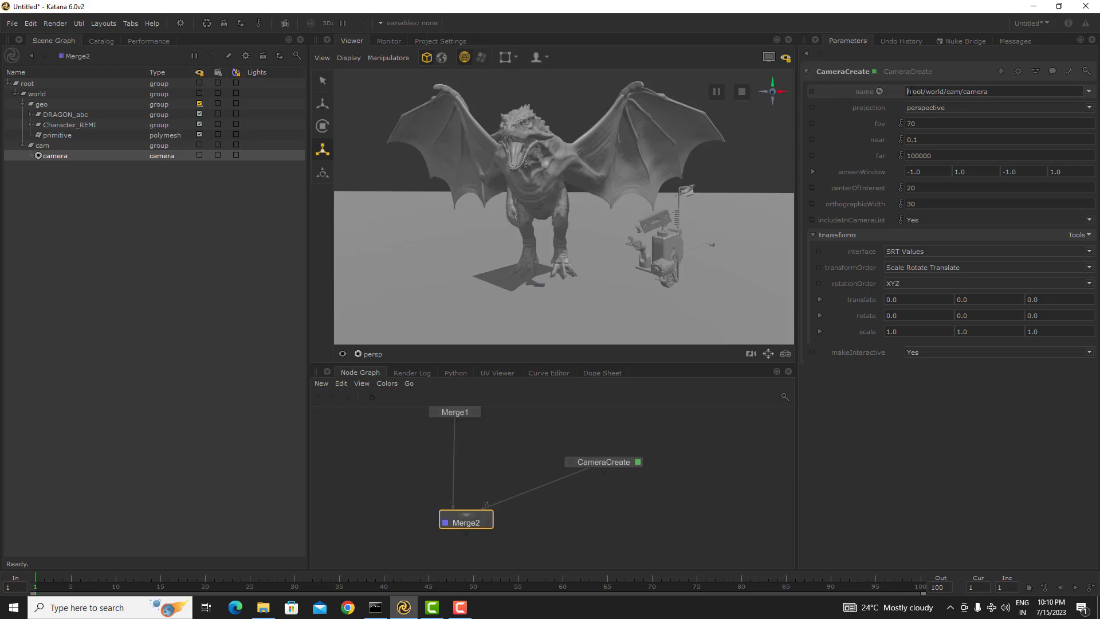
{"action": "left_click_drag", "start_coordinate": [908, 91], "coordinate": [961, 93]}
{"action": "left_click", "coordinate": [935, 91]}
{"action": "left_click_drag", "start_coordinate": [993, 91], "coordinate": [966, 93]}
{"action": "type", "text": "RenderCam01"}
{"action": "key", "text": "Return"}
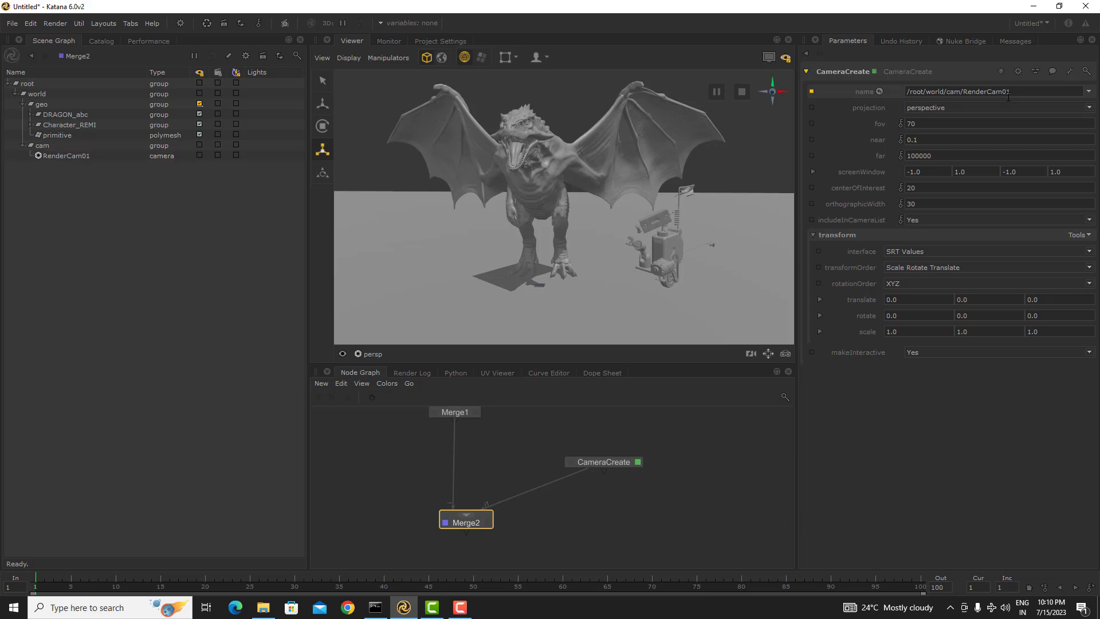
- Select RenderCam01 in the scene graph and check the viewer's list of available cameras
{"action": "left_click", "coordinate": [60, 159]}
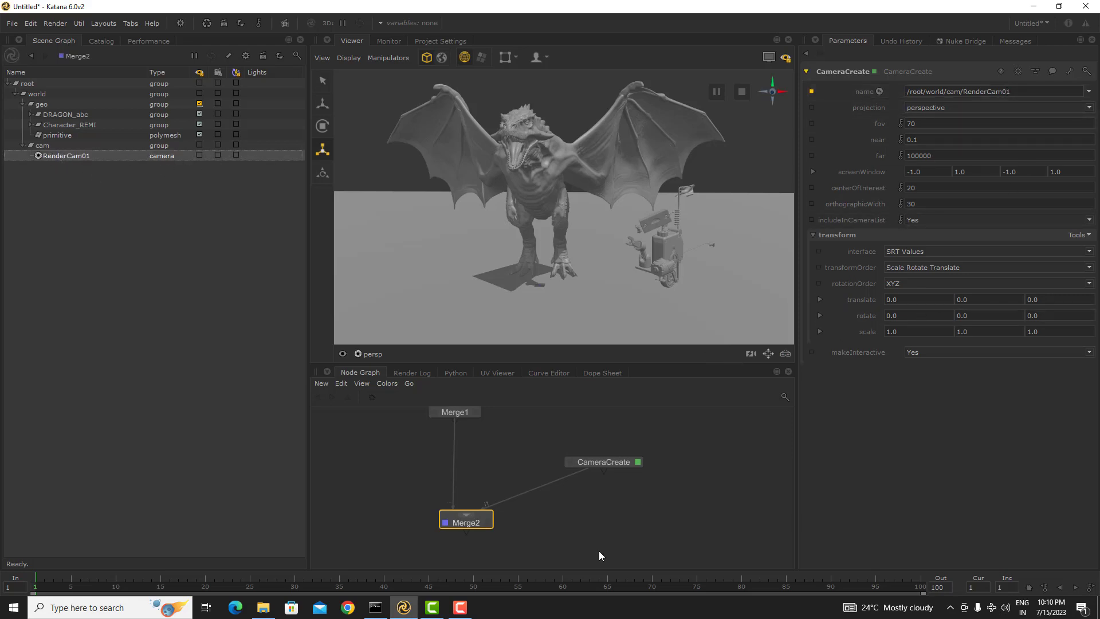
{"action": "middle_click_drag", "start_coordinate": [373, 433], "coordinate": [411, 390]}
{"action": "left_click", "coordinate": [373, 354]}
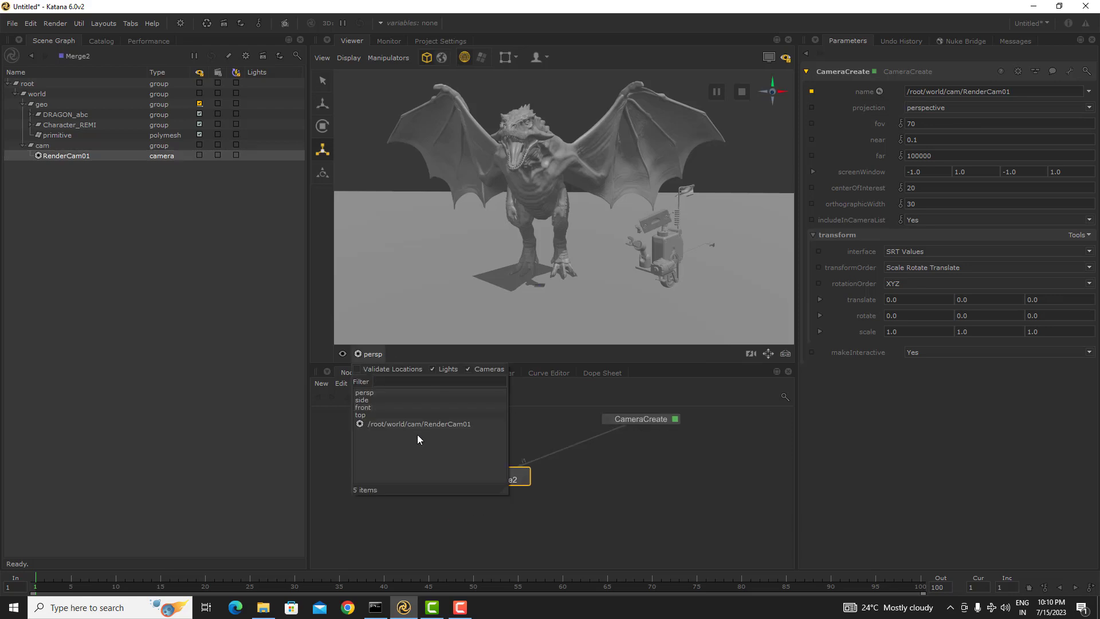
{"action": "left_click", "coordinate": [681, 462]}
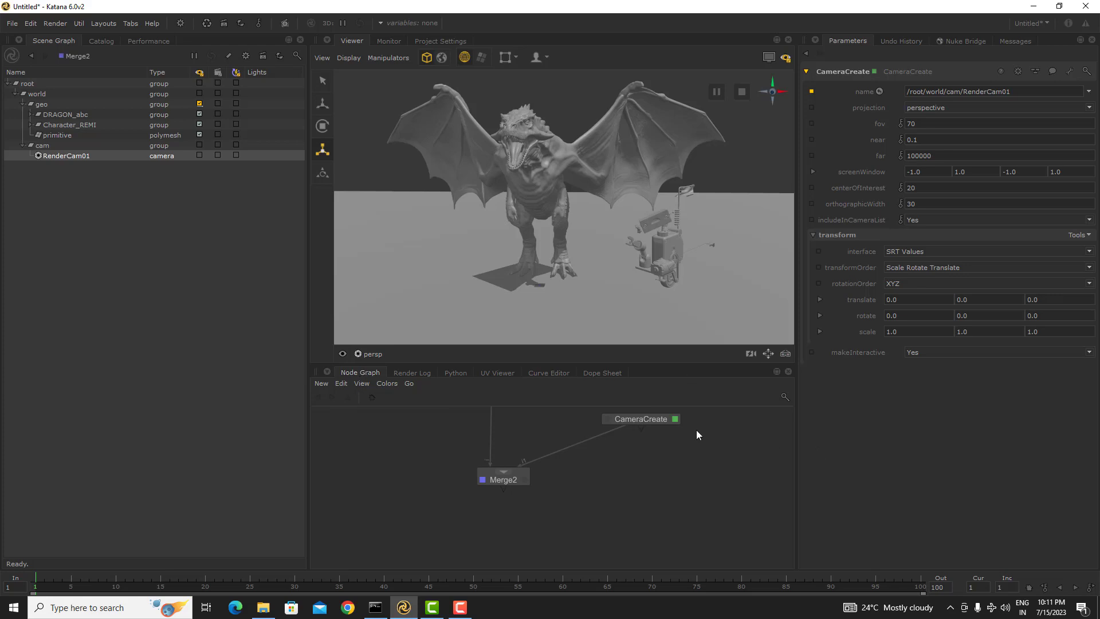
- Compare the scene graph viewed from Merge1 with the one from Merge2, and select RenderCam01 again
{"action": "middle_click_drag", "start_coordinate": [696, 429], "coordinate": [694, 464]}
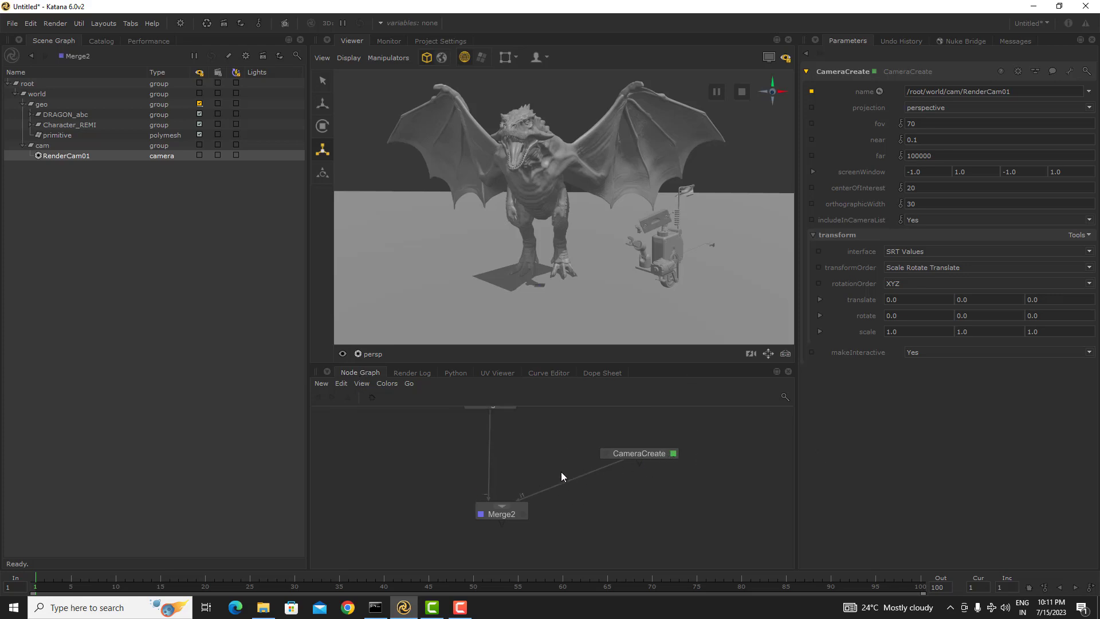
{"action": "middle_click_drag", "start_coordinate": [562, 472], "coordinate": [561, 489]}
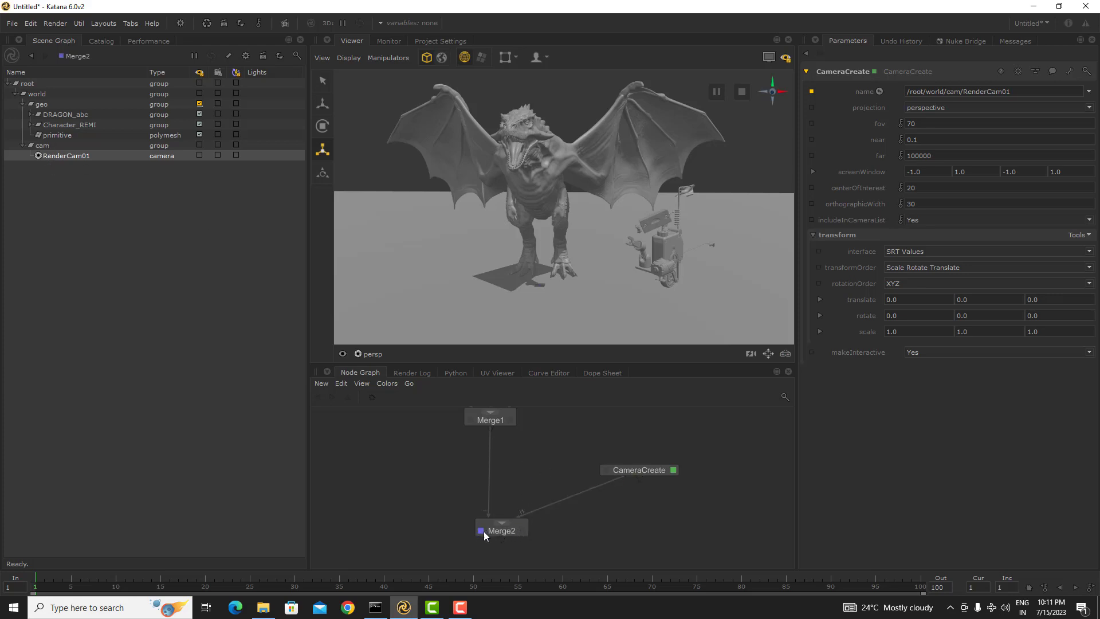
{"action": "middle_click_drag", "start_coordinate": [456, 401], "coordinate": [453, 425]}
{"action": "left_click", "coordinate": [470, 443]}
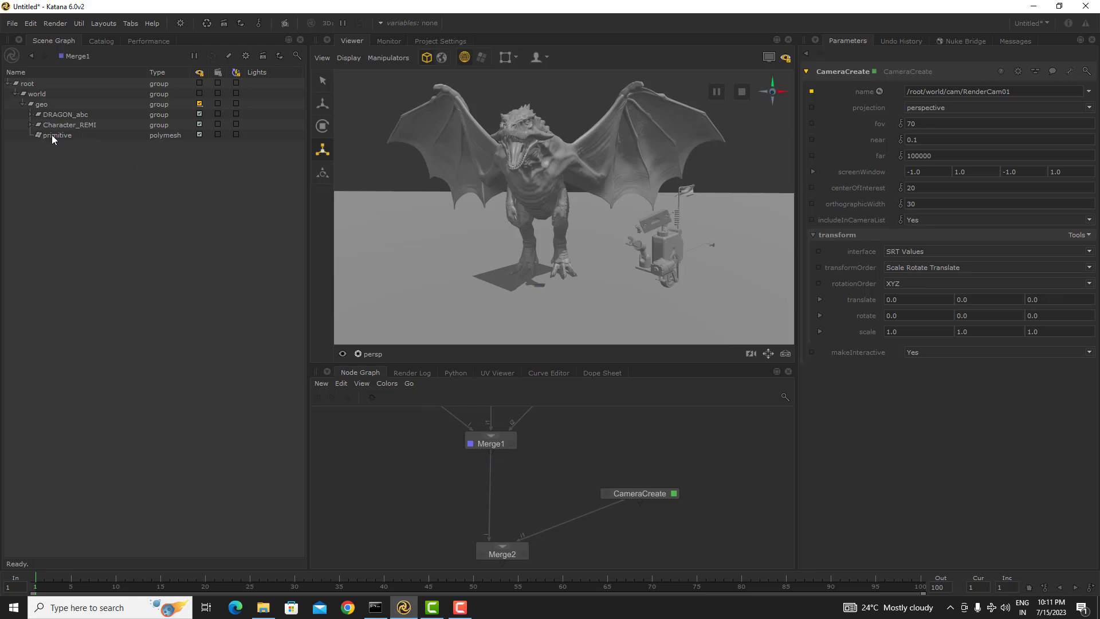
{"action": "middle_click_drag", "start_coordinate": [681, 553], "coordinate": [699, 528]}
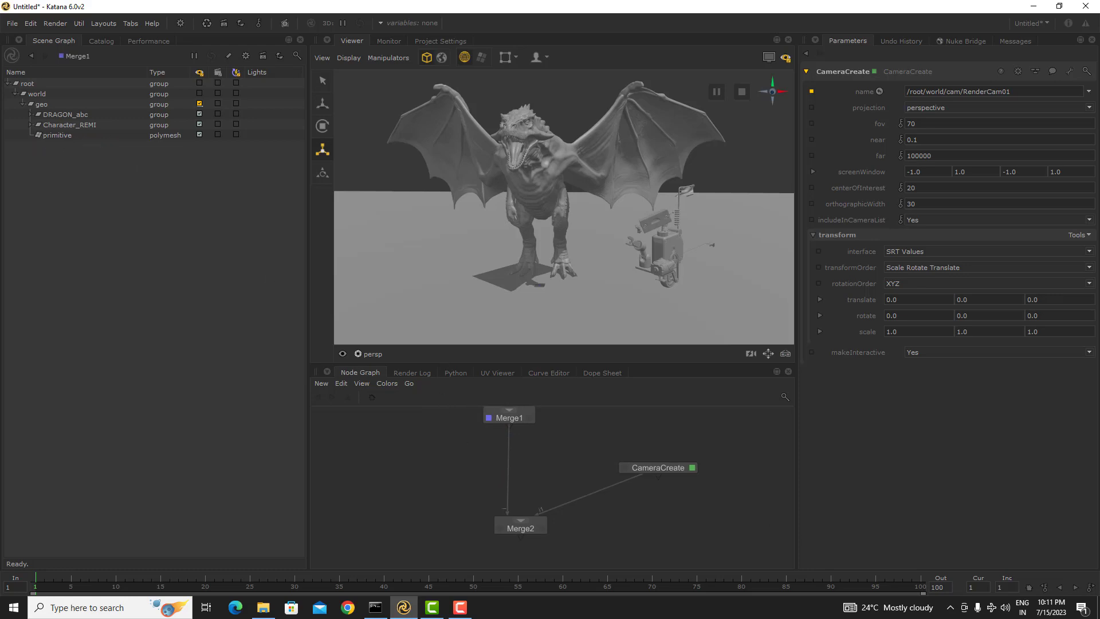
{"action": "middle_click_drag", "start_coordinate": [527, 439], "coordinate": [528, 452]}
{"action": "left_click_drag", "start_coordinate": [744, 462], "coordinate": [613, 507]}
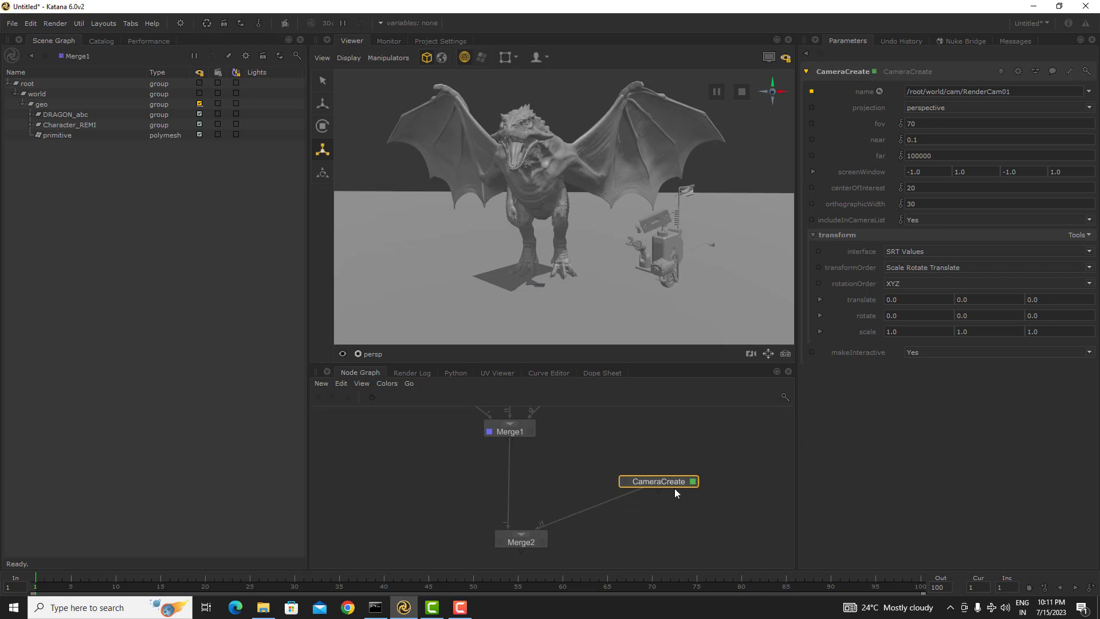
{"action": "middle_click_drag", "start_coordinate": [568, 541], "coordinate": [571, 522]}
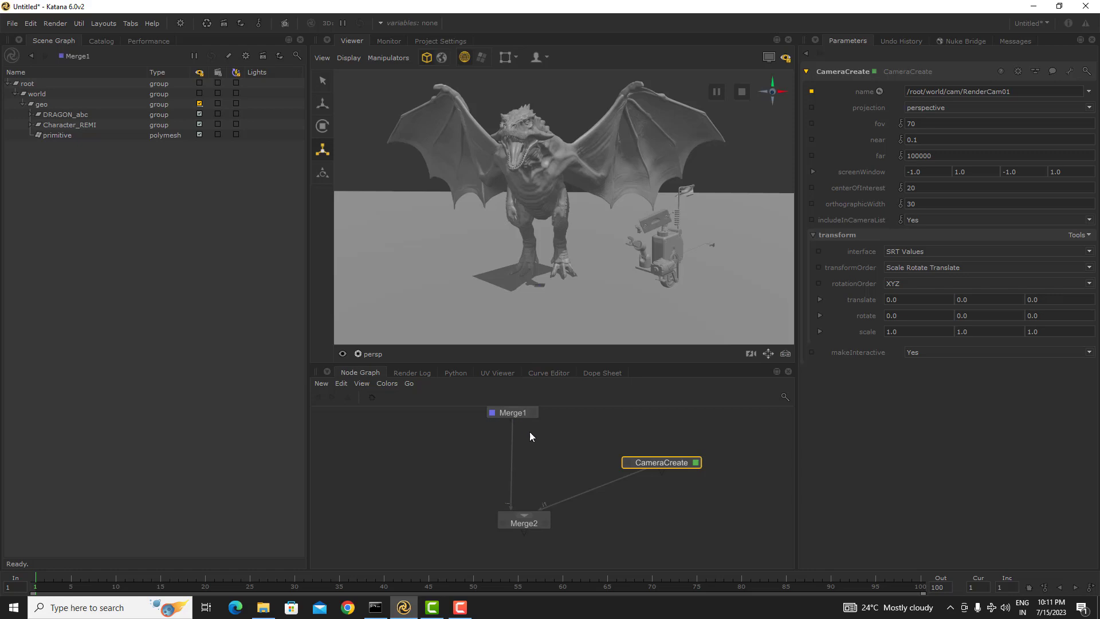
{"action": "middle_click_drag", "start_coordinate": [530, 434], "coordinate": [530, 466]}
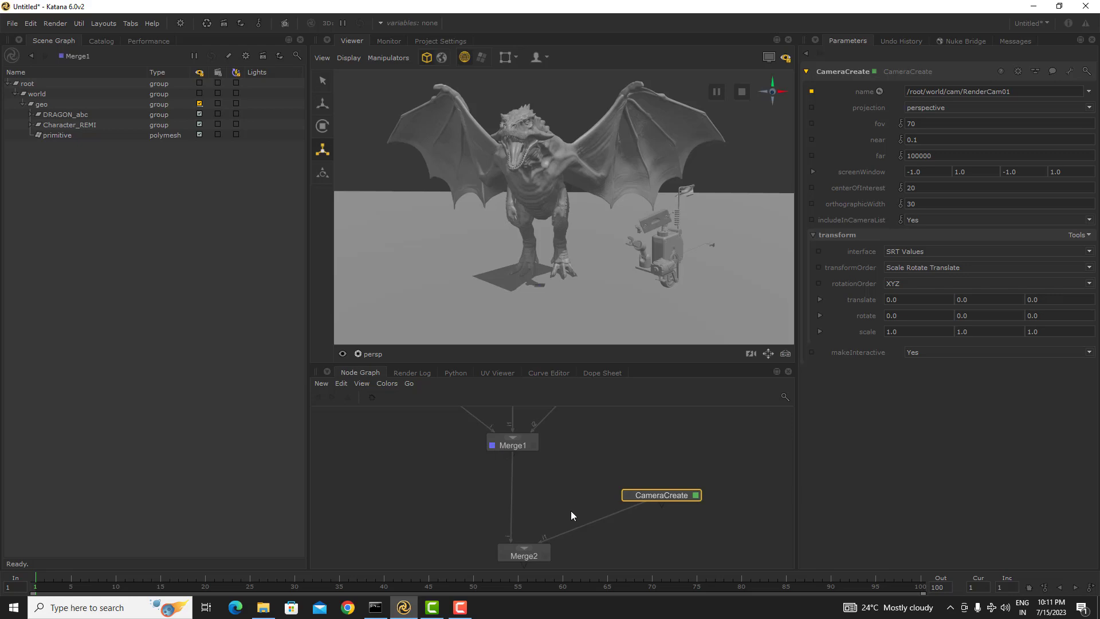
{"action": "middle_click_drag", "start_coordinate": [536, 541], "coordinate": [544, 527]}
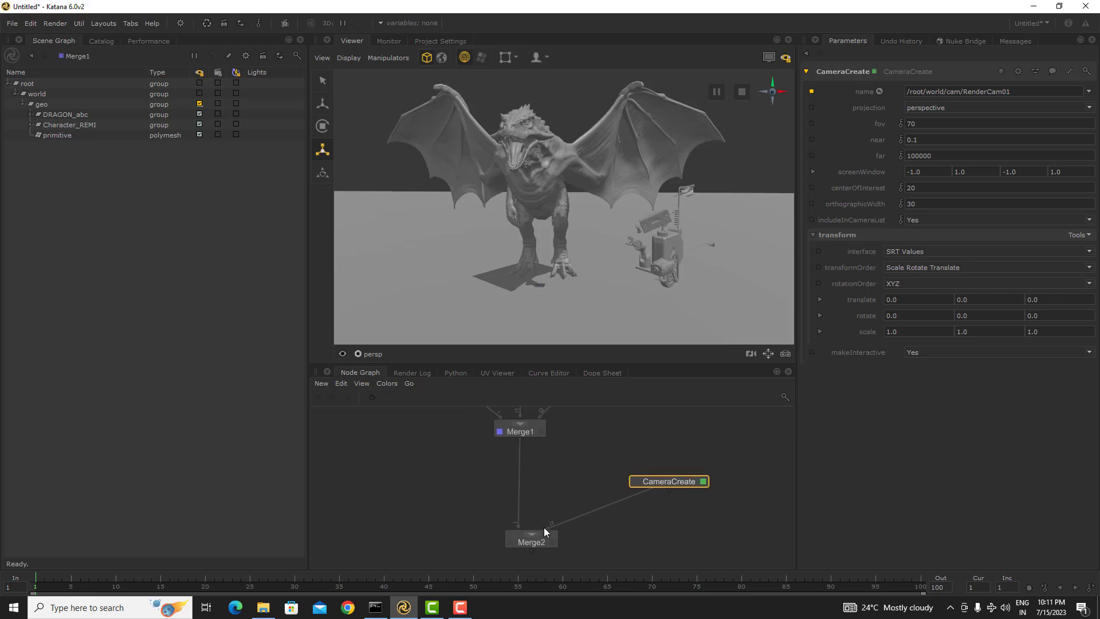
{"action": "left_click", "coordinate": [509, 542]}
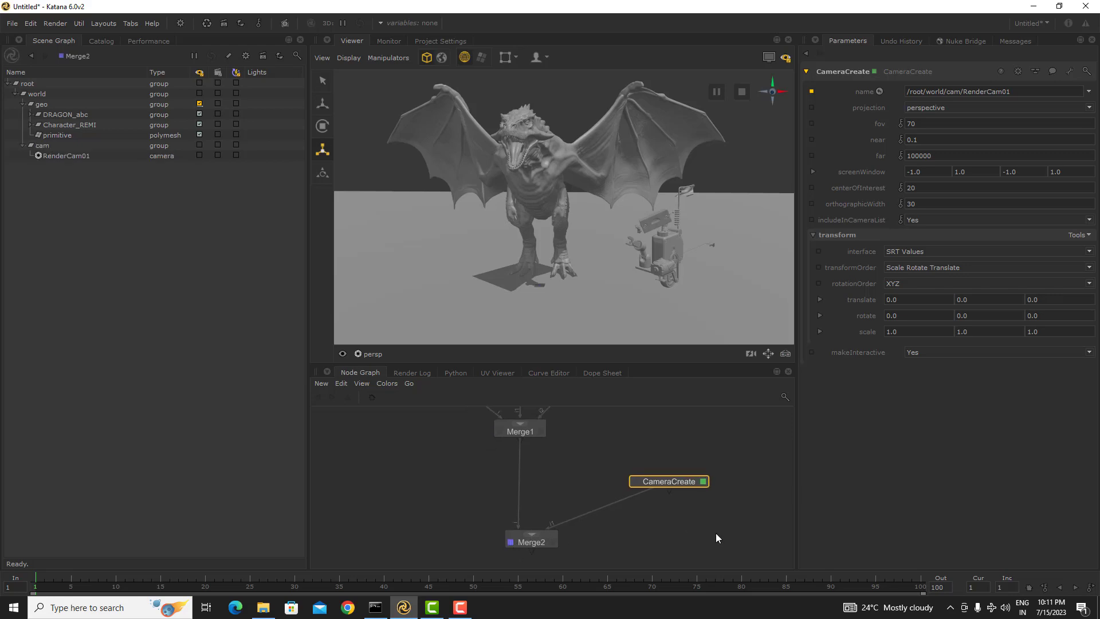
{"action": "left_click", "coordinate": [75, 160]}
- Rename the CameraCreate node as RenderCam
{"action": "middle_click_drag", "start_coordinate": [739, 491], "coordinate": [655, 483]}
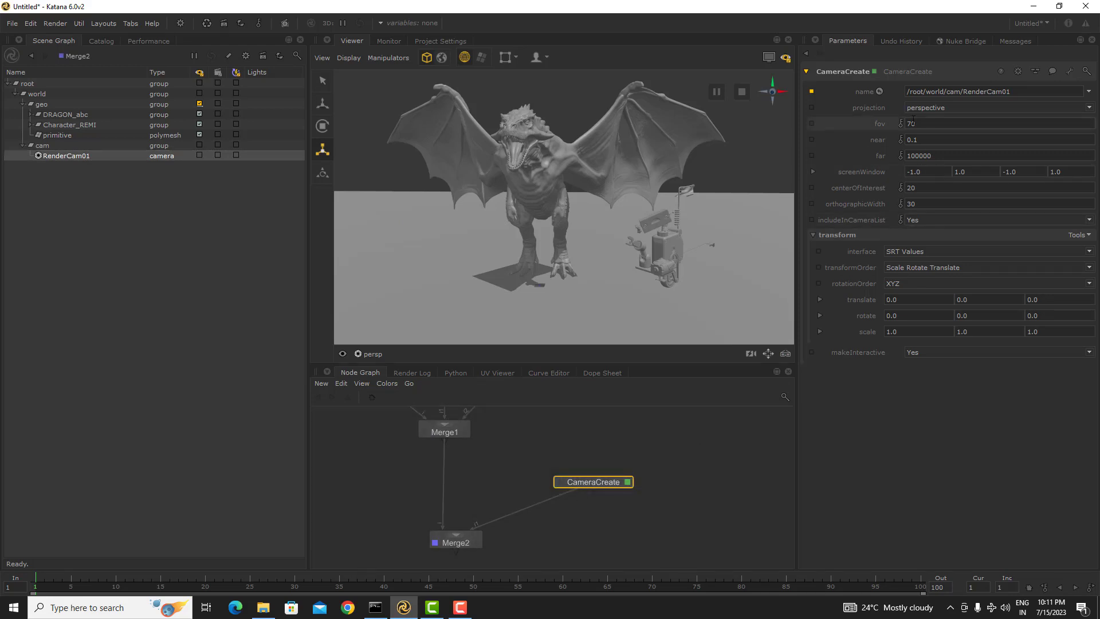
{"action": "double_click", "coordinate": [608, 483]}
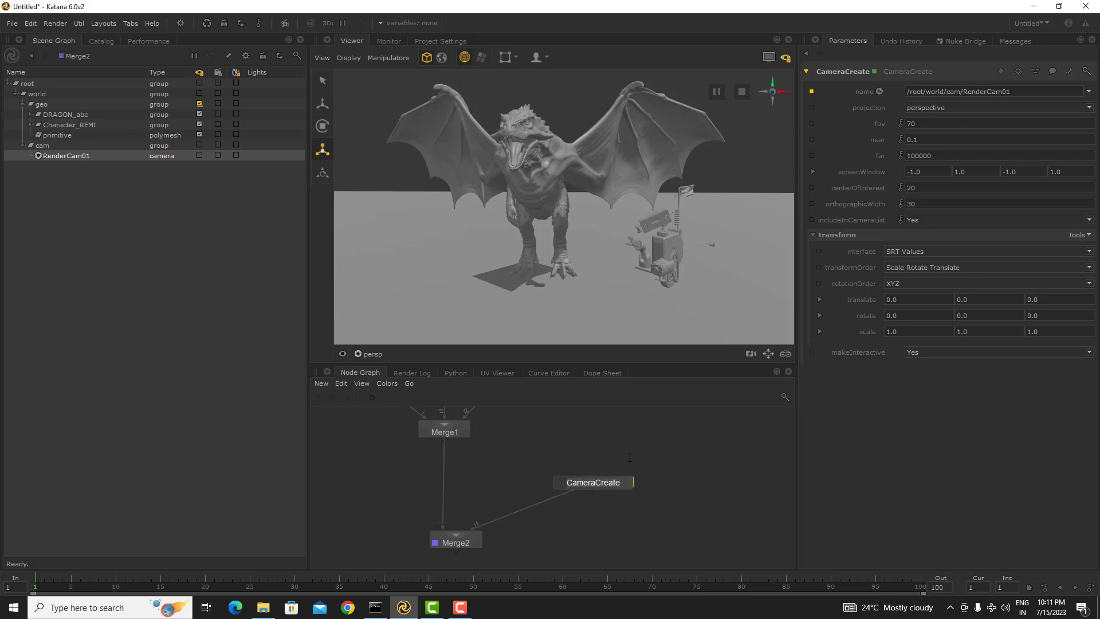
{"action": "key", "text": "BackSpace"}
{"action": "key", "text": "BackSpace"}
{"action": "key", "text": "BackSpace"}
{"action": "key", "text": "BackSpace"}
{"action": "key", "text": "BackSpace"}
{"action": "key", "text": "BackSpace"}
{"action": "key", "text": "BackSpace"}
{"action": "key", "text": "BackSpace"}
{"action": "key", "text": "BackSpace"}
{"action": "key", "text": "BackSpace"}
{"action": "key", "text": "BackSpace"}
{"action": "key", "text": "BackSpace"}
{"action": "type", "text": "RenderCam"}
{"action": "key", "text": "Return"}
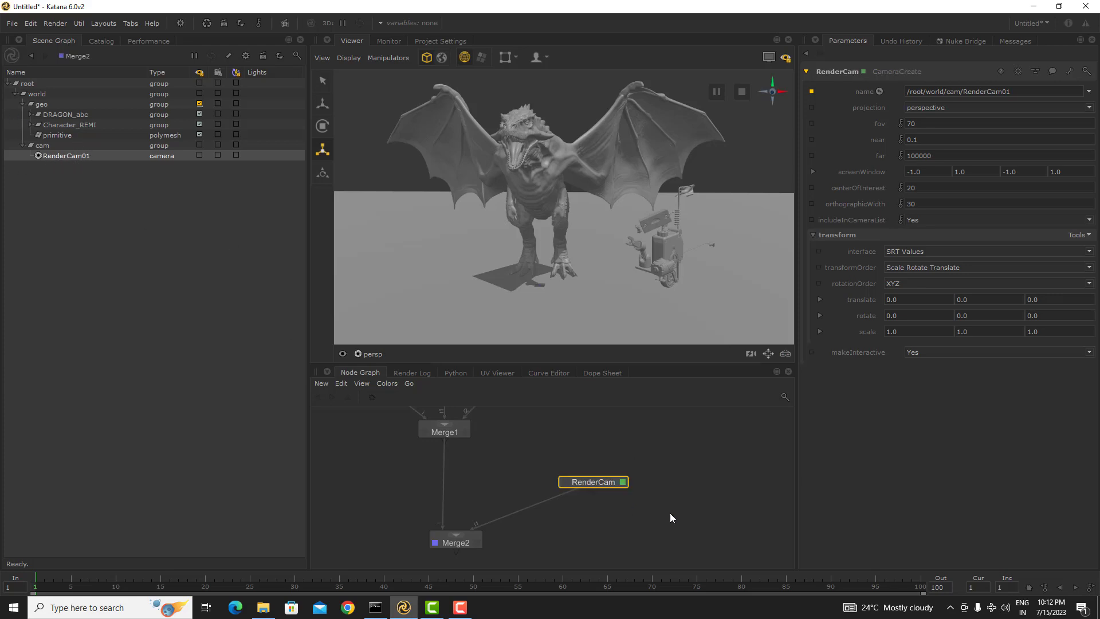
- Rename the RenderCam node as RenderCam01
{"action": "left_click_drag", "start_coordinate": [661, 460], "coordinate": [530, 508]}
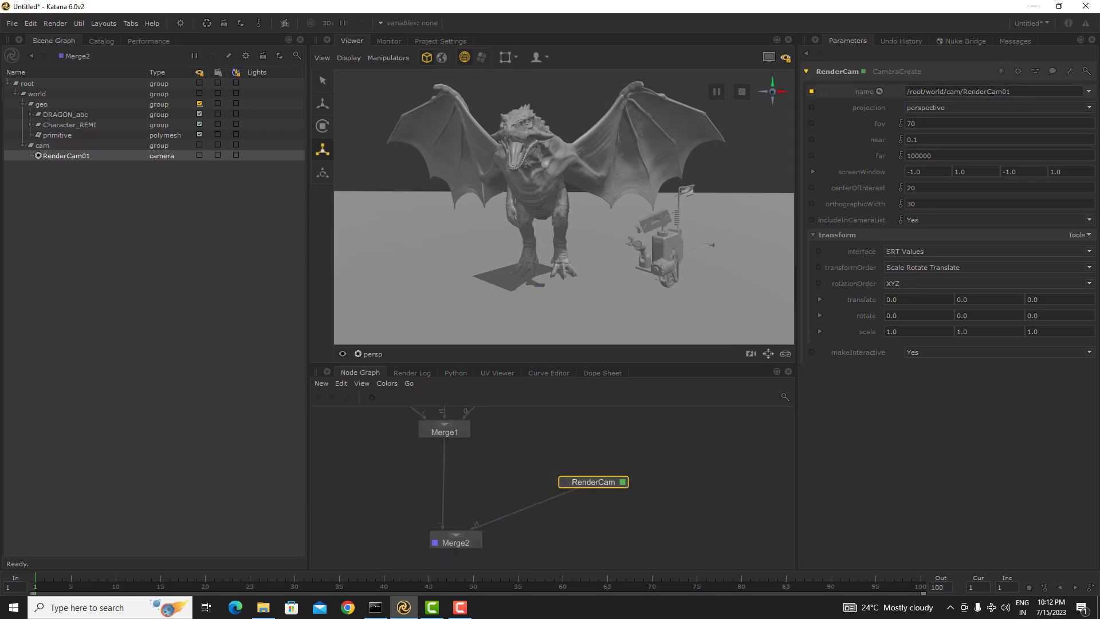
{"action": "double_click", "coordinate": [607, 484]}
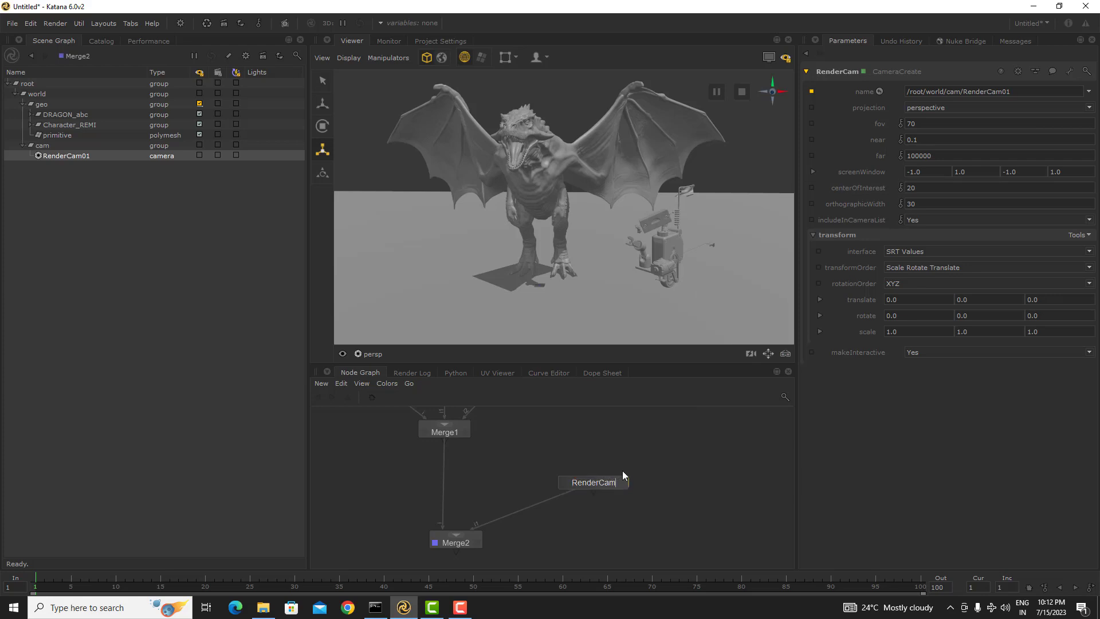
{"action": "type", "text": "01"}
{"action": "key", "text": "Return"}
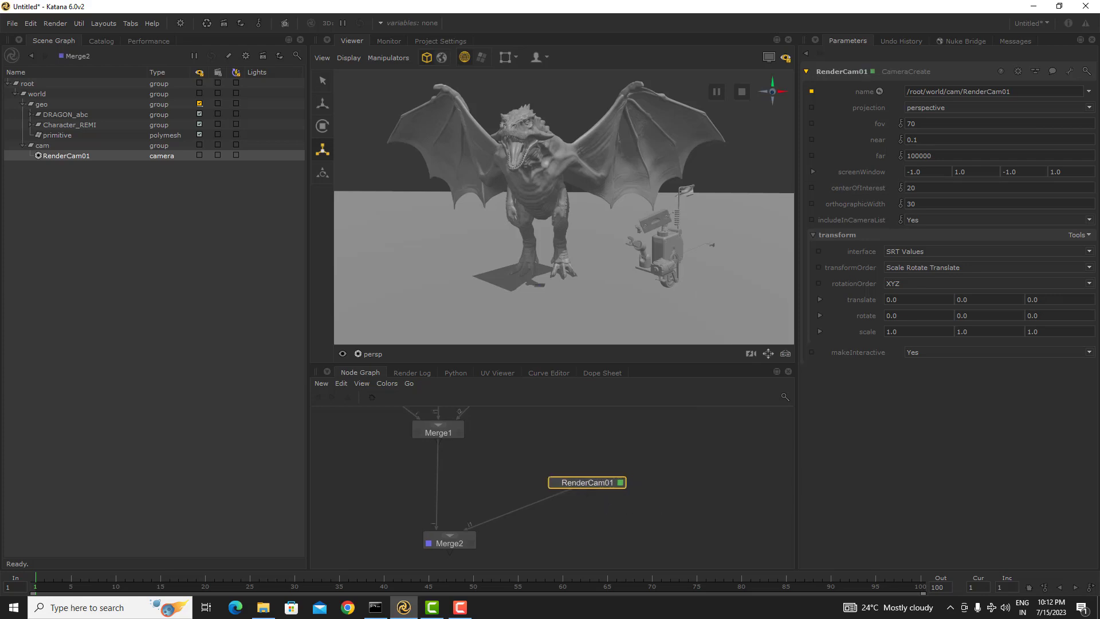
- Duplicate RenderCam01, place the copy beside it, and combine both camera nodes in a new Merge node
{"action": "middle_click_drag", "start_coordinate": [580, 487], "coordinate": [538, 487]}
{"action": "key", "text": "ctrl+d"}
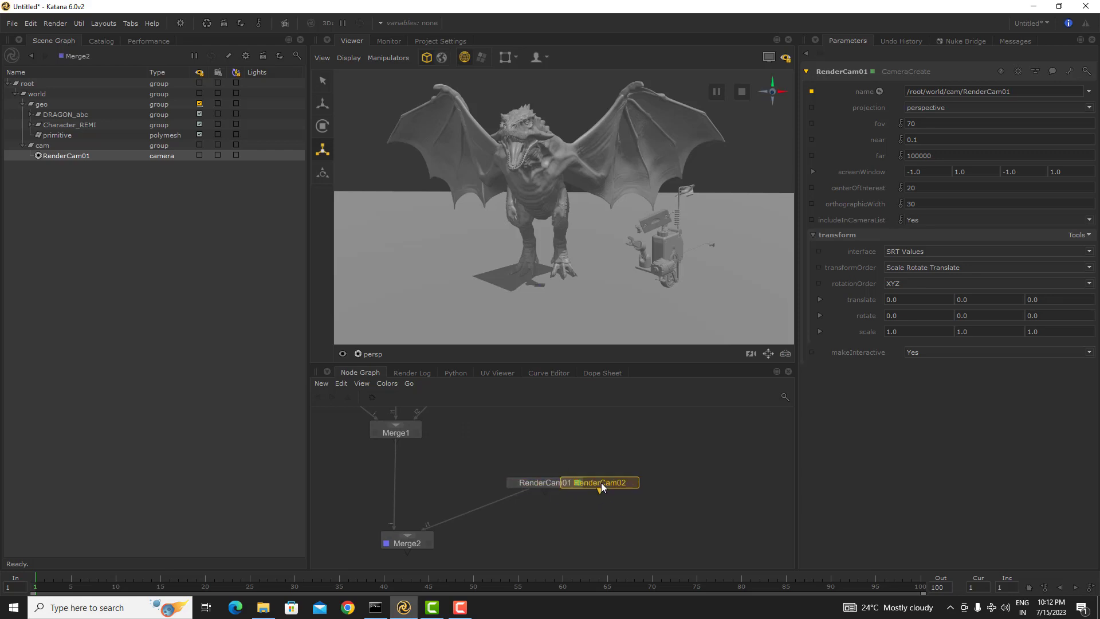
{"action": "left_click", "coordinate": [644, 481]}
{"action": "left_click", "coordinate": [649, 497]}
{"action": "left_click_drag", "start_coordinate": [650, 497], "coordinate": [464, 516]}
{"action": "key", "text": "m"}
{"action": "middle_click_drag", "start_coordinate": [514, 503], "coordinate": [531, 468]}
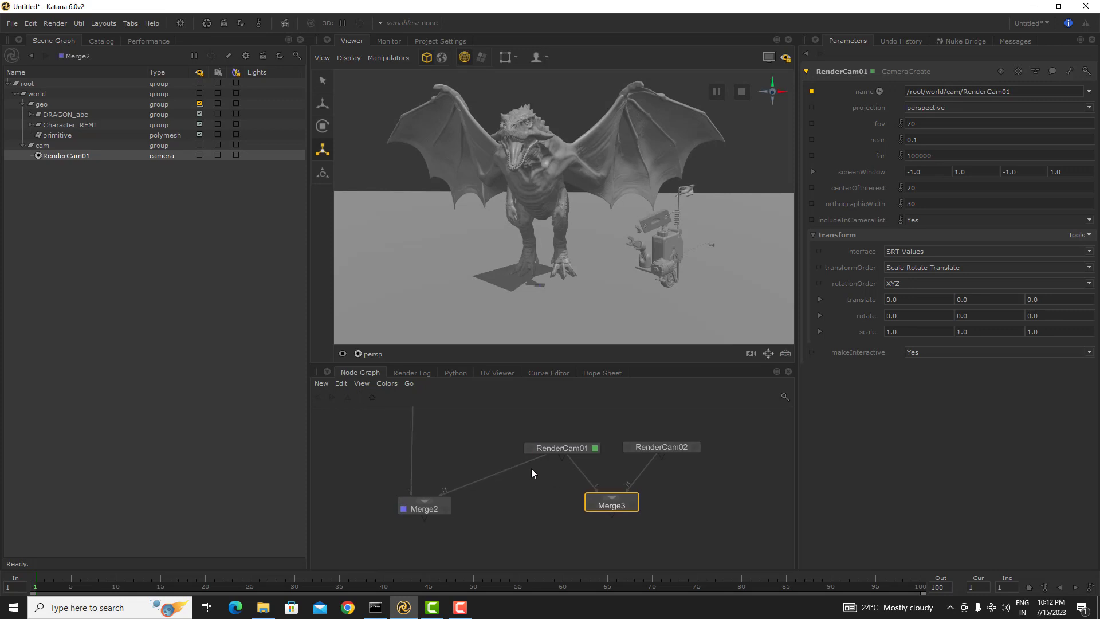
- Reroute Merge2's camera input so that it comes from Merge3 instead of RenderCam01
{"action": "left_click_drag", "start_coordinate": [515, 472], "coordinate": [613, 514]}
{"action": "left_click_drag", "start_coordinate": [731, 432], "coordinate": [482, 525]}
{"action": "middle_click_drag", "start_coordinate": [624, 506], "coordinate": [573, 534]}
{"action": "left_click_drag", "start_coordinate": [573, 535], "coordinate": [464, 448]}
- Add two dots to the wire between Merge3 and Merge2 and align them into a right-angled path
{"action": "left_click", "coordinate": [569, 521]}
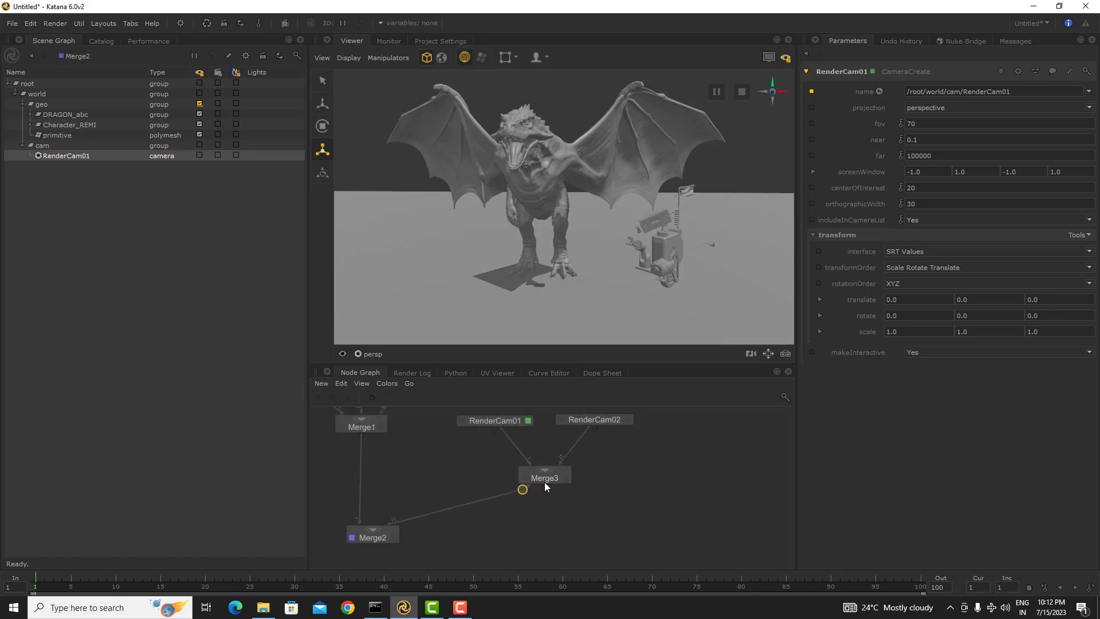
{"action": "left_click", "coordinate": [549, 510]}
{"action": "left_click", "coordinate": [485, 517]}
{"action": "left_click_drag", "start_coordinate": [484, 517], "coordinate": [387, 504]}
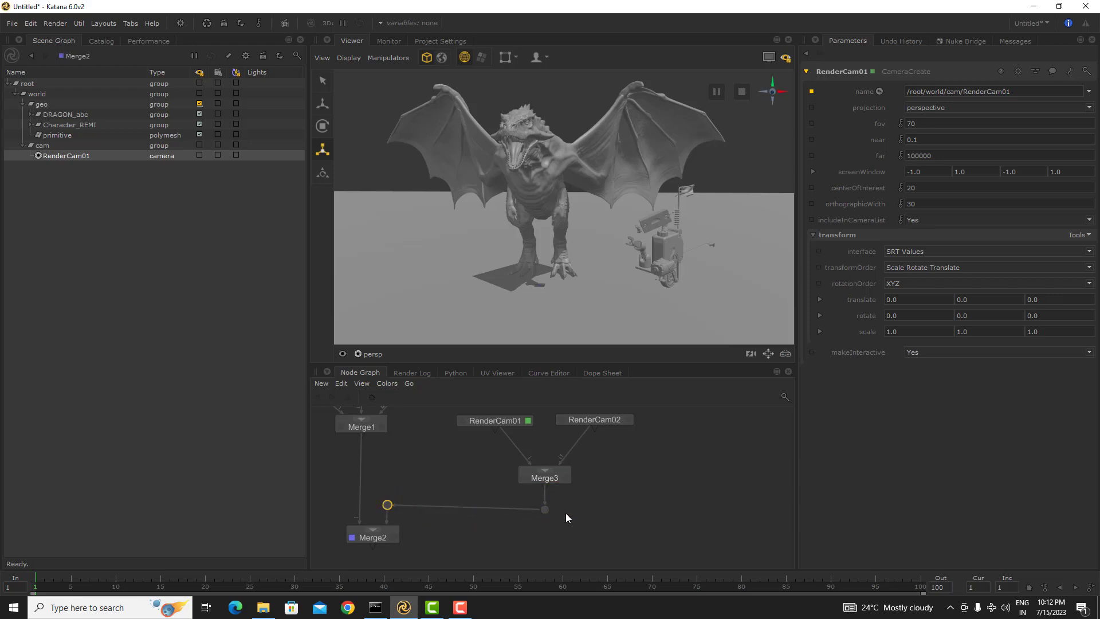
{"action": "left_click_drag", "start_coordinate": [546, 510], "coordinate": [547, 505]}
- Select the geometry nodes together with Merge1 and move them up, away from the camera nodes
{"action": "middle_click_drag", "start_coordinate": [689, 409], "coordinate": [653, 440]}
{"action": "left_click_drag", "start_coordinate": [665, 429], "coordinate": [383, 544]}
{"action": "scroll", "coordinate": [432, 513], "scroll_direction": "down", "scroll_amount": 3}
{"action": "middle_click_drag", "start_coordinate": [573, 463], "coordinate": [634, 462]}
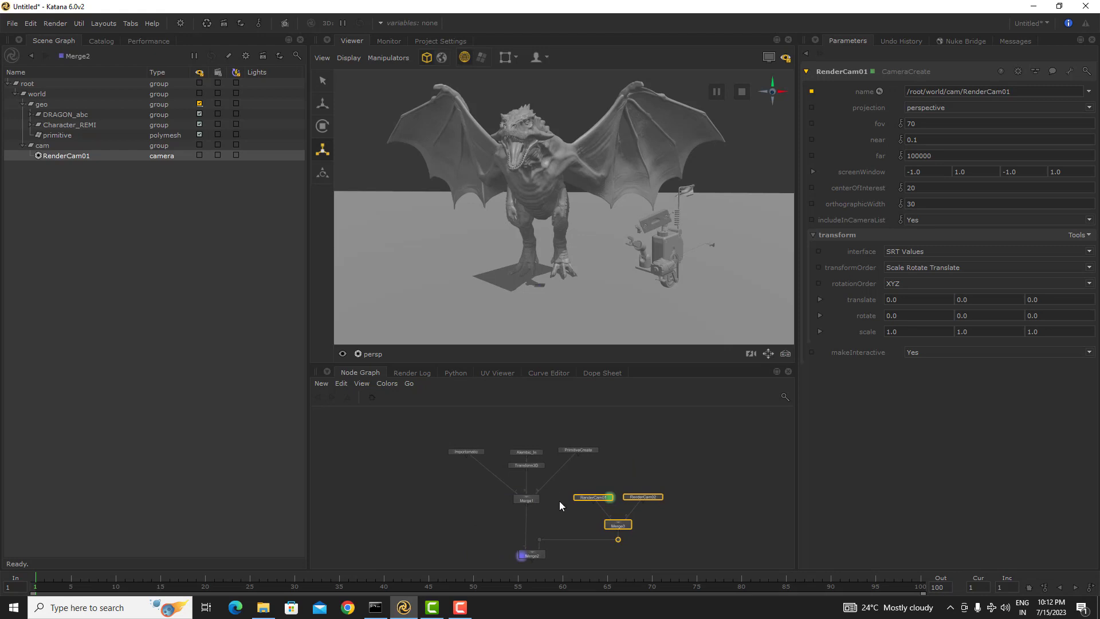
{"action": "middle_click_drag", "start_coordinate": [560, 501], "coordinate": [549, 524]}
{"action": "left_click_drag", "start_coordinate": [405, 446], "coordinate": [555, 537]}
{"action": "left_click_drag", "start_coordinate": [561, 469], "coordinate": [558, 431]}
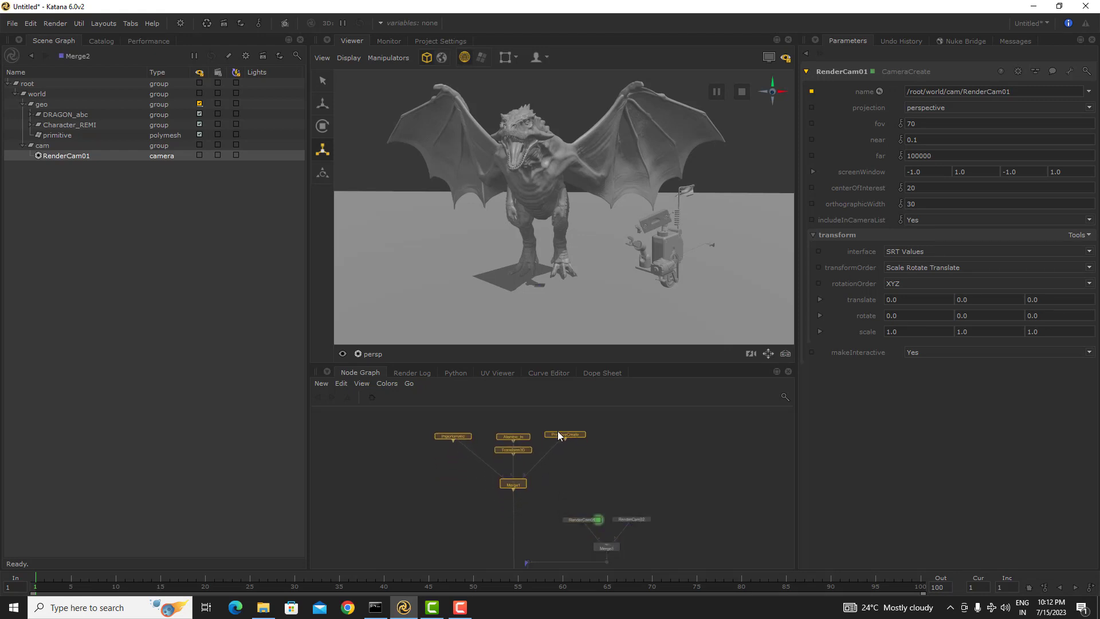
- Add a Backdrop around the selected geometry nodes and Merge1
{"action": "middle_click_drag", "start_coordinate": [628, 422], "coordinate": [628, 449]}
{"action": "left_click_drag", "start_coordinate": [629, 454], "coordinate": [495, 515]}
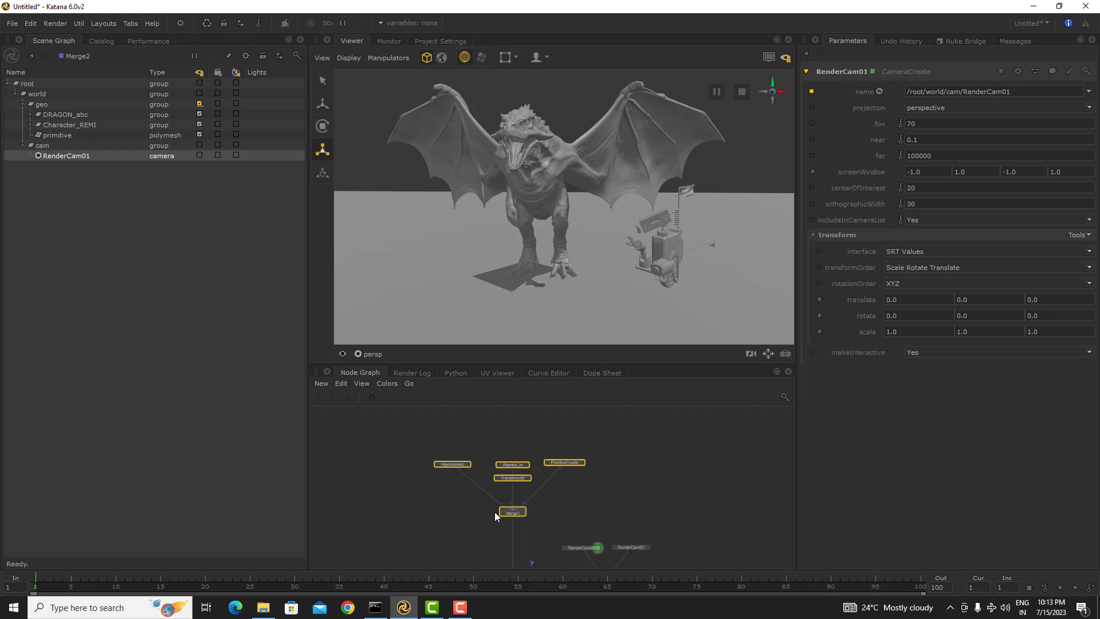
{"action": "key", "text": "Tab"}
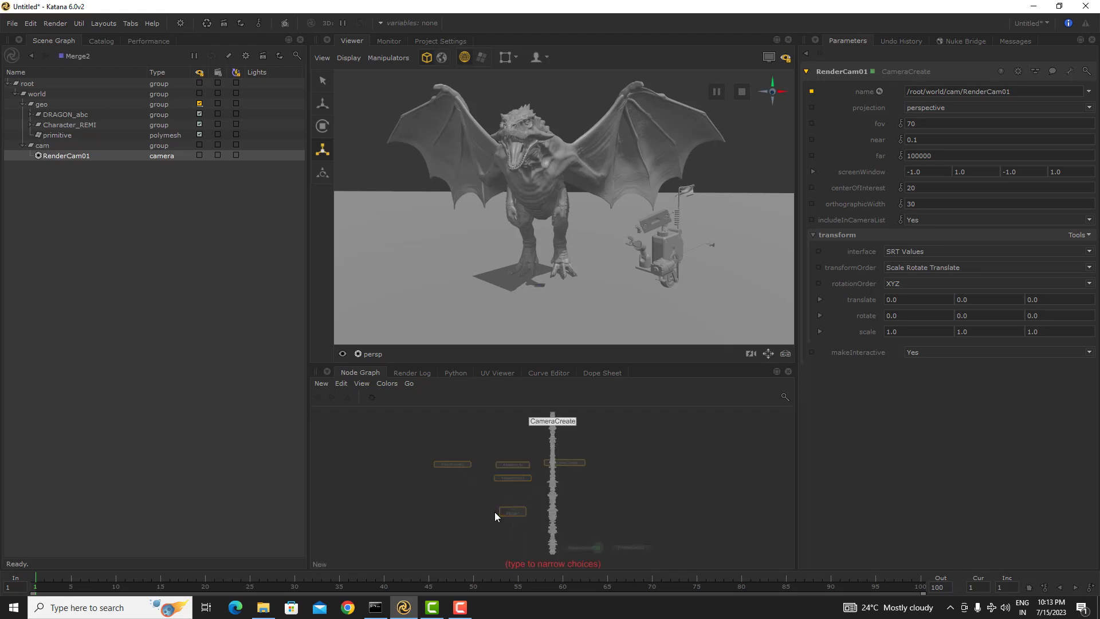
{"action": "type", "text": "ba"}
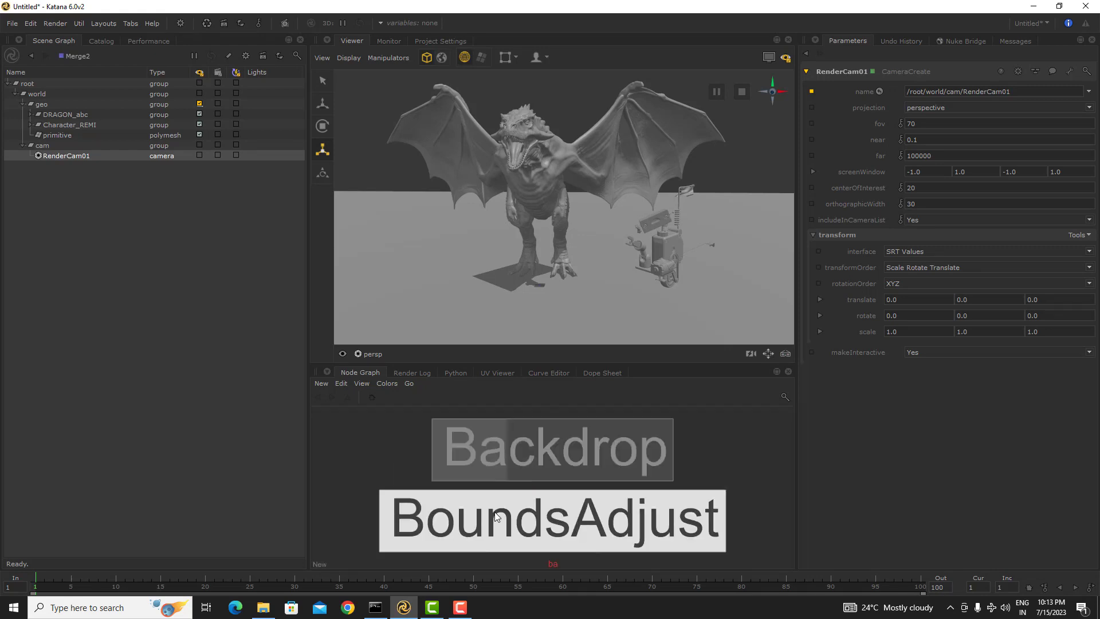
{"action": "key", "text": "Up"}
{"action": "key", "text": "Return"}
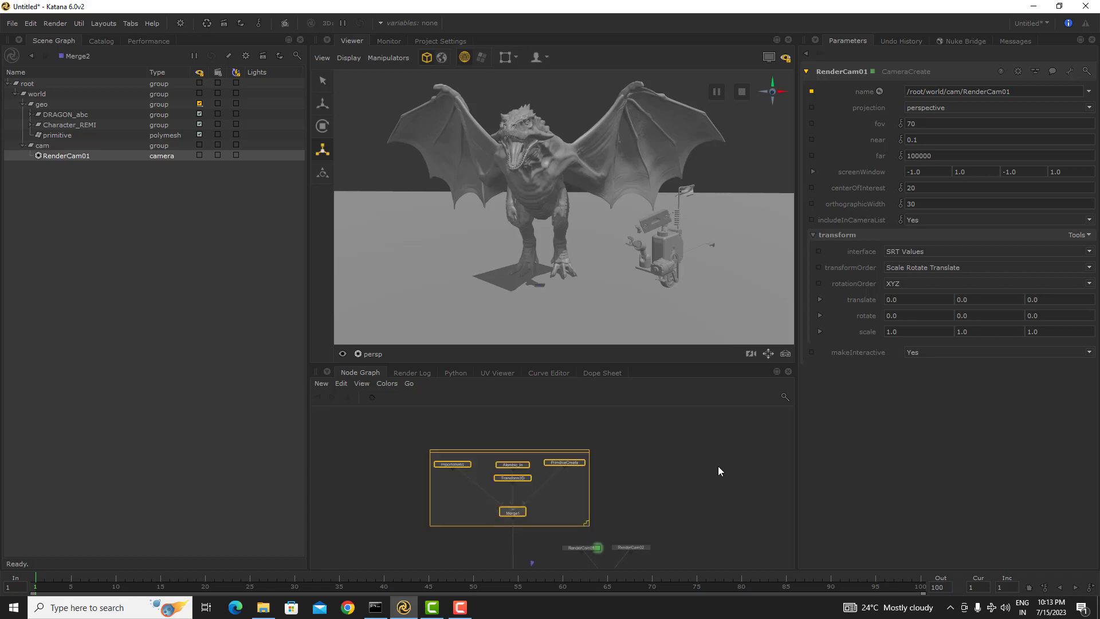
{"action": "middle_click_drag", "start_coordinate": [638, 489], "coordinate": [603, 458]}
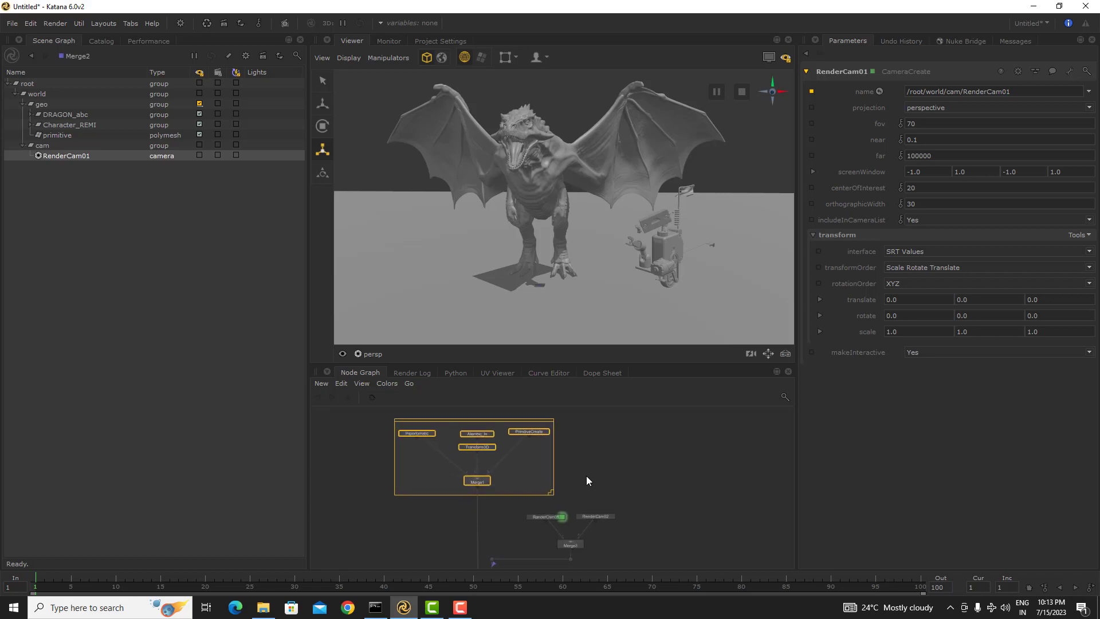
{"action": "middle_click_drag", "start_coordinate": [616, 516], "coordinate": [592, 473]}
{"action": "left_click", "coordinate": [679, 459]}
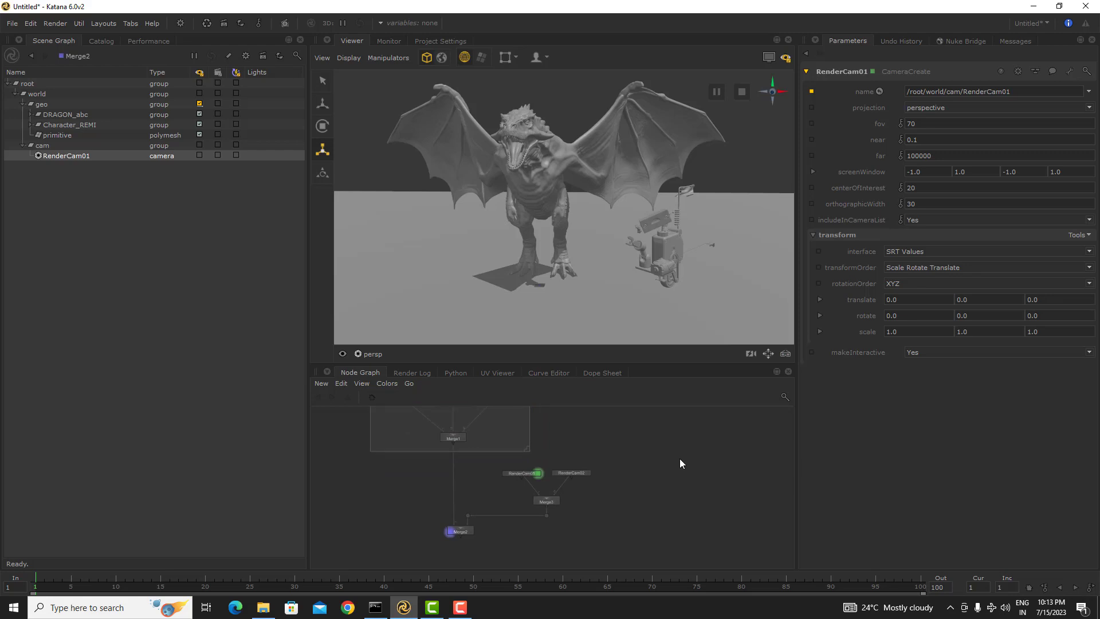
- Search the node creation list for "came" and for the initials "cc", without creating a node
{"action": "key", "text": "Tab"}
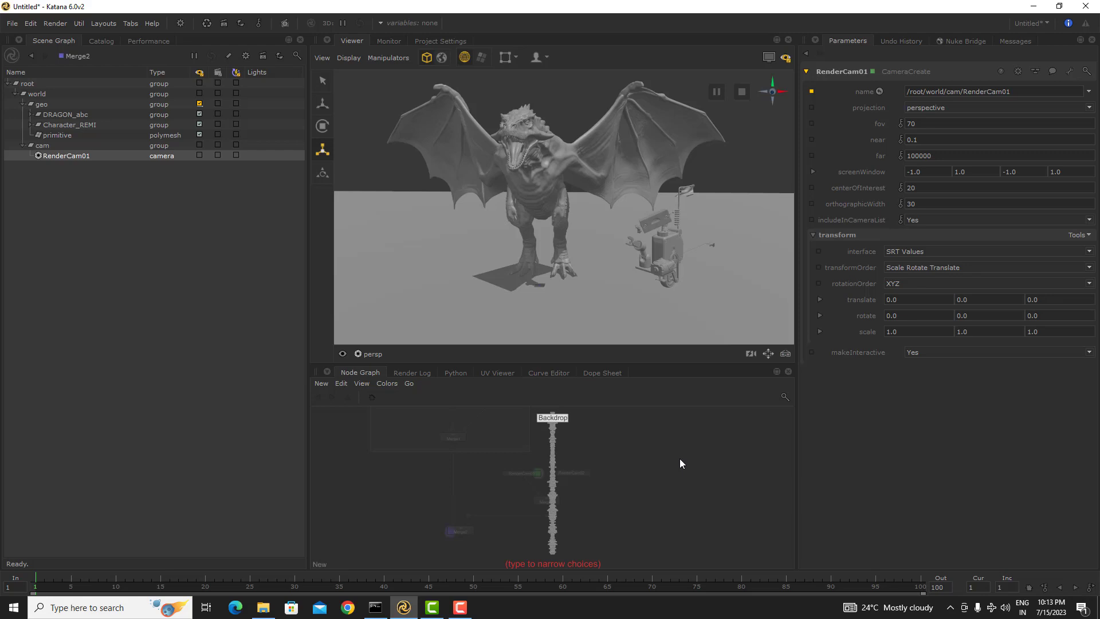
{"action": "type", "text": "came"}
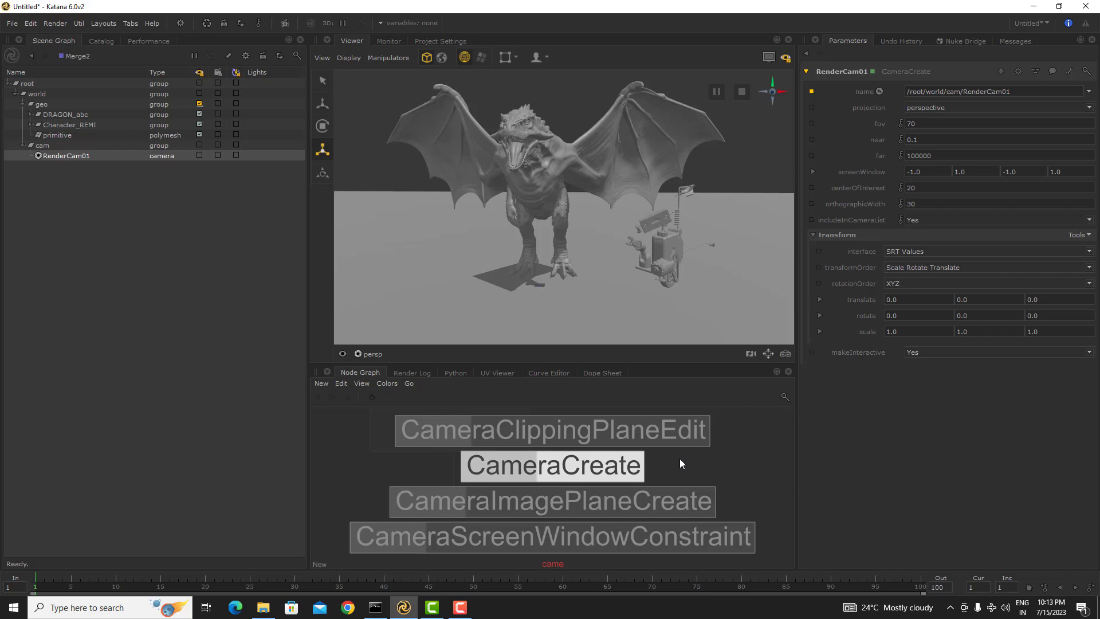
{"action": "key", "text": "BackSpace"}
{"action": "key", "text": "BackSpace"}
{"action": "key", "text": "BackSpace"}
{"action": "key", "text": "BackSpace"}
{"action": "type", "text": "cc"}
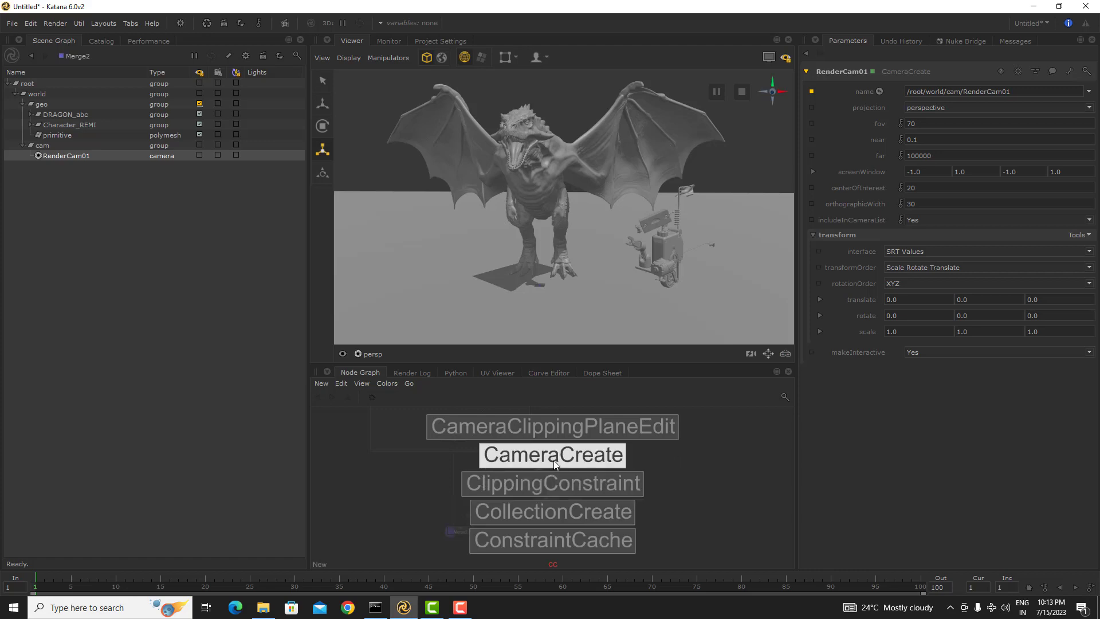
{"action": "key", "text": "Escape"}
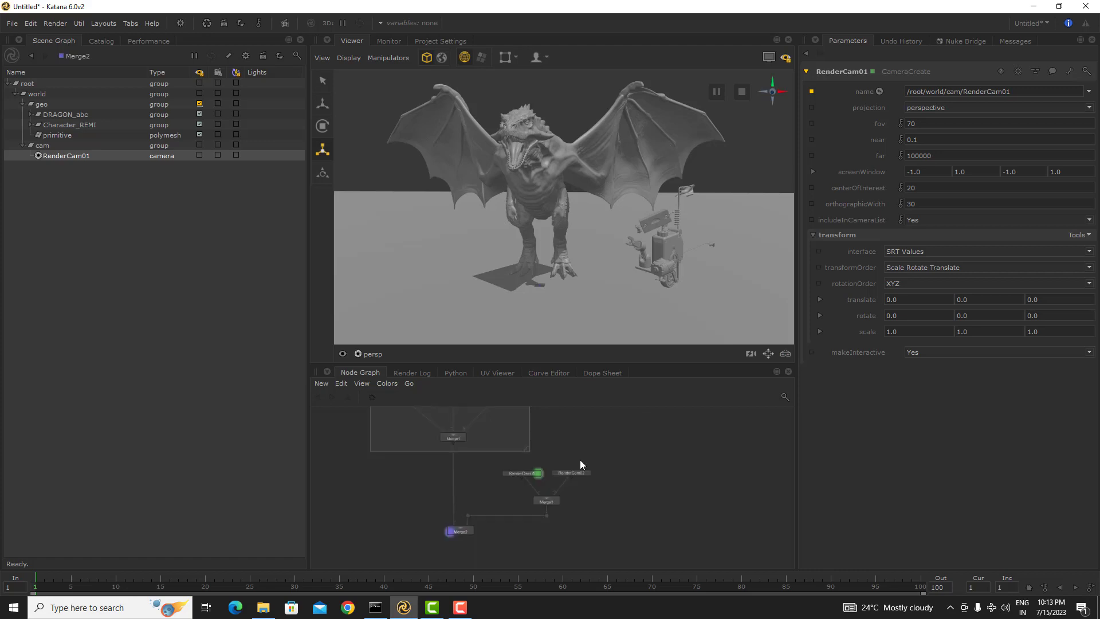
- Search the node creation list for the initials "rs", without creating a node
{"action": "scroll", "coordinate": [586, 475], "scroll_direction": "up", "scroll_amount": 5}
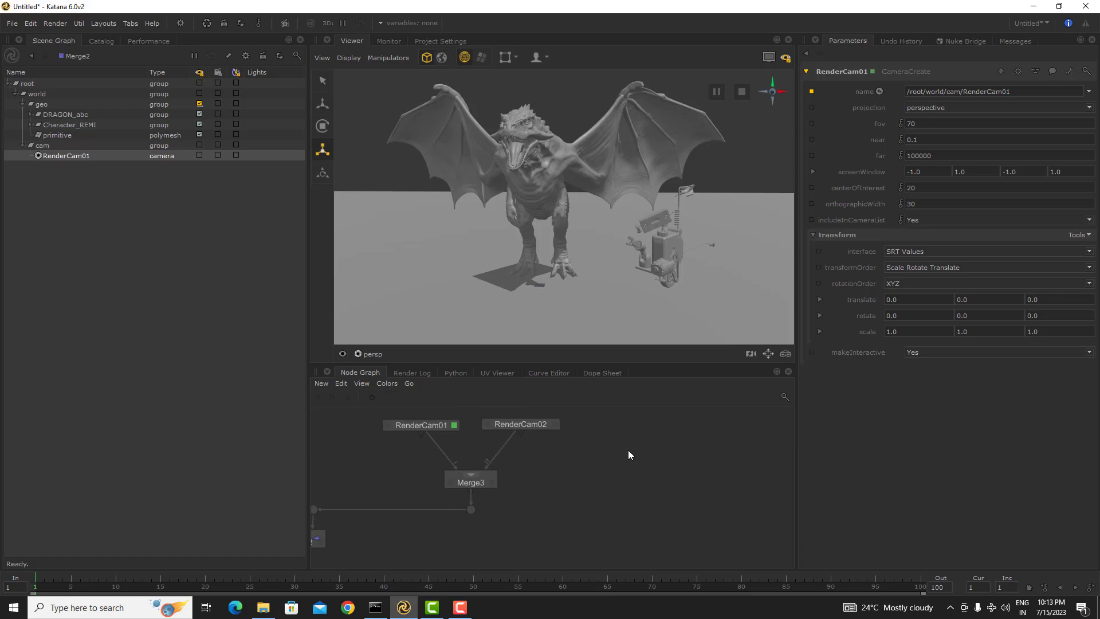
{"action": "key", "text": "Tab"}
{"action": "type", "text": "rs"}
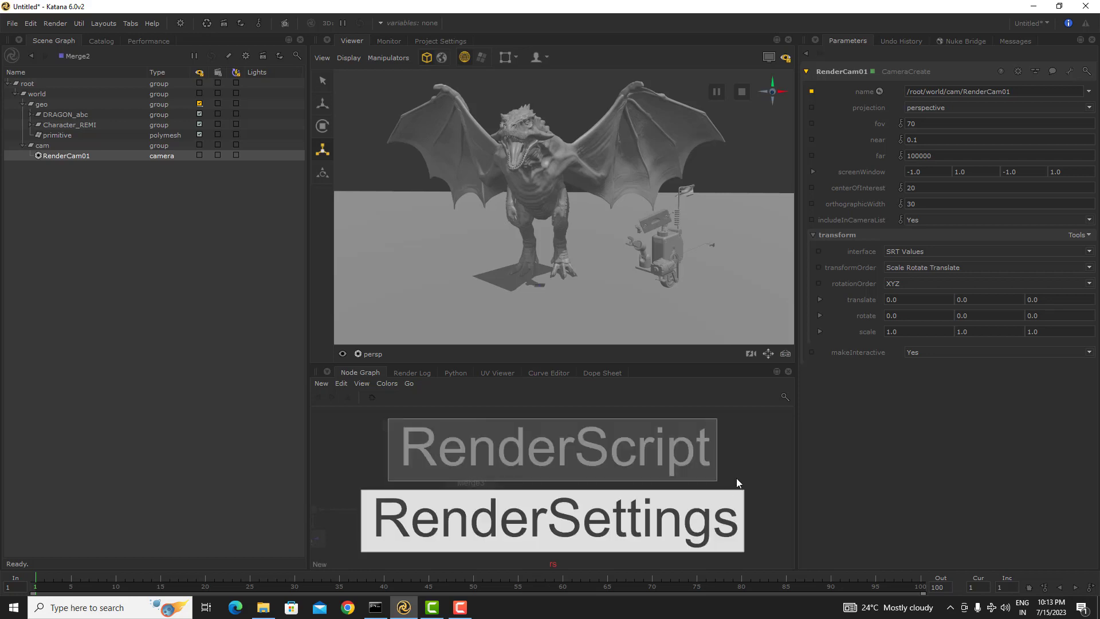
{"action": "key", "text": "Escape"}
{"action": "middle_click_drag", "start_coordinate": [552, 517], "coordinate": [678, 531]}
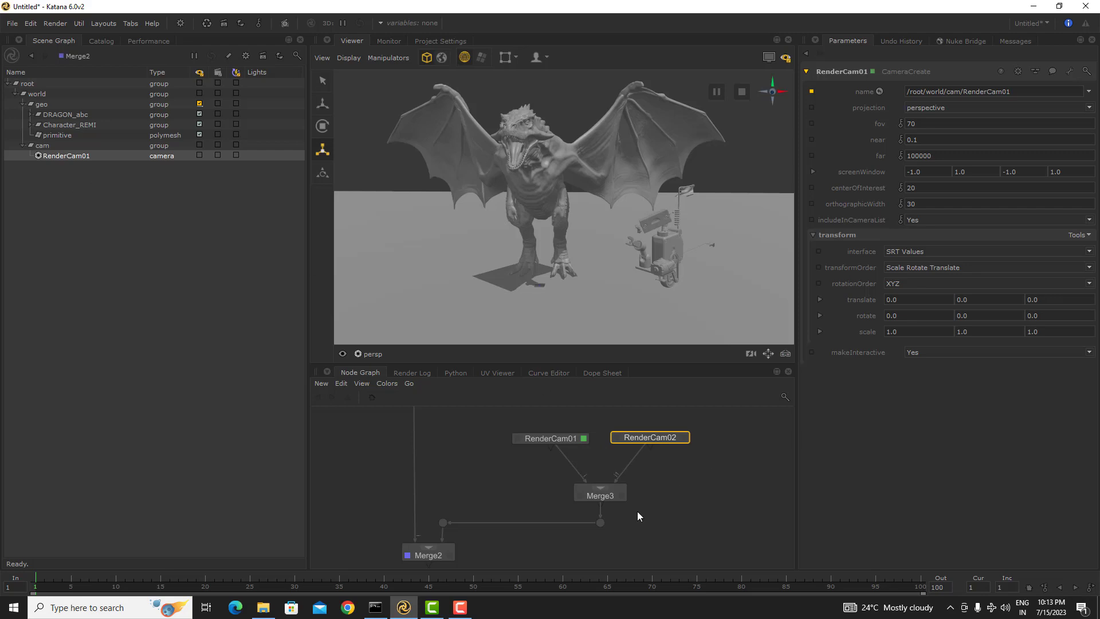
{"action": "middle_click_drag", "start_coordinate": [471, 559], "coordinate": [434, 534]}
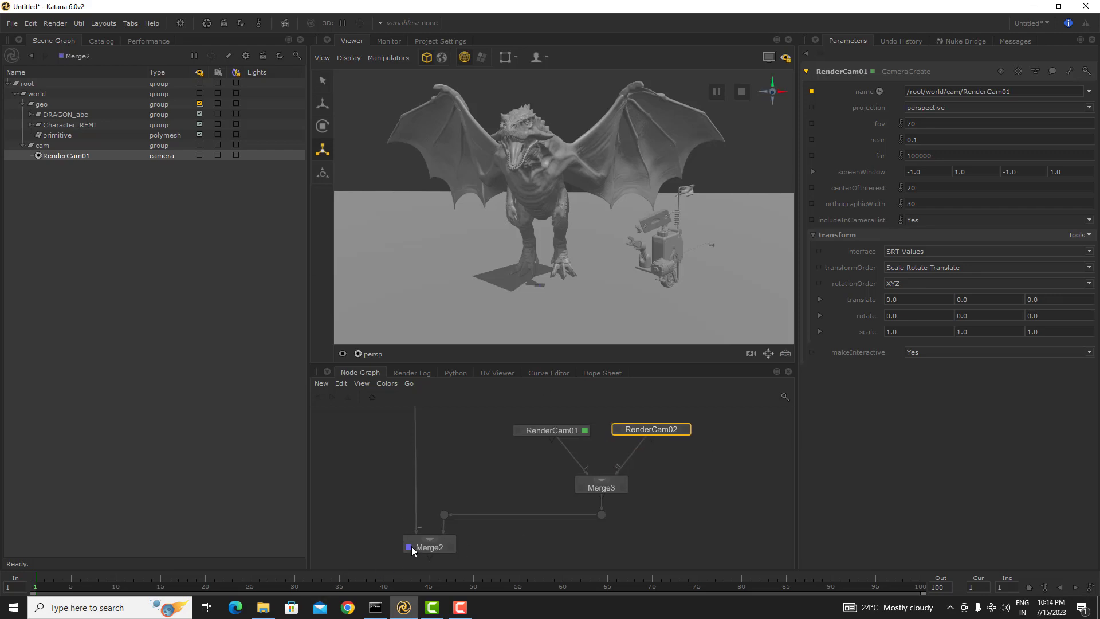
{"action": "left_click_drag", "start_coordinate": [478, 566], "coordinate": [369, 522]}
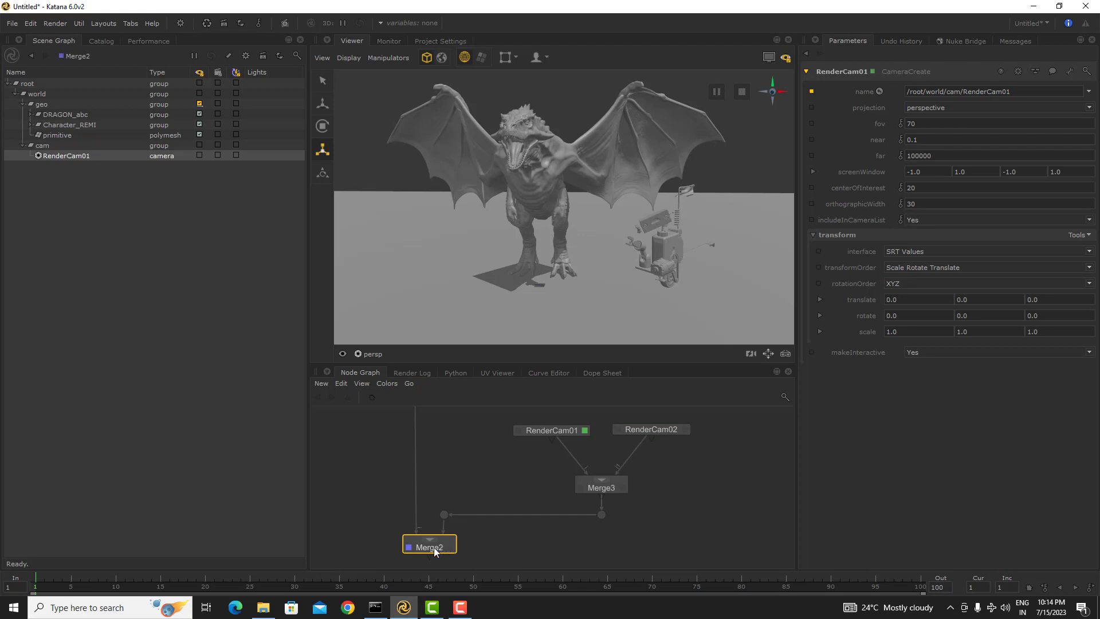
{"action": "left_click_drag", "start_coordinate": [481, 564], "coordinate": [354, 514]}
- Open RenderCam02's parameters and set its scene graph location to /root/world/cam/RenderCam02
{"action": "left_click", "coordinate": [664, 430]}
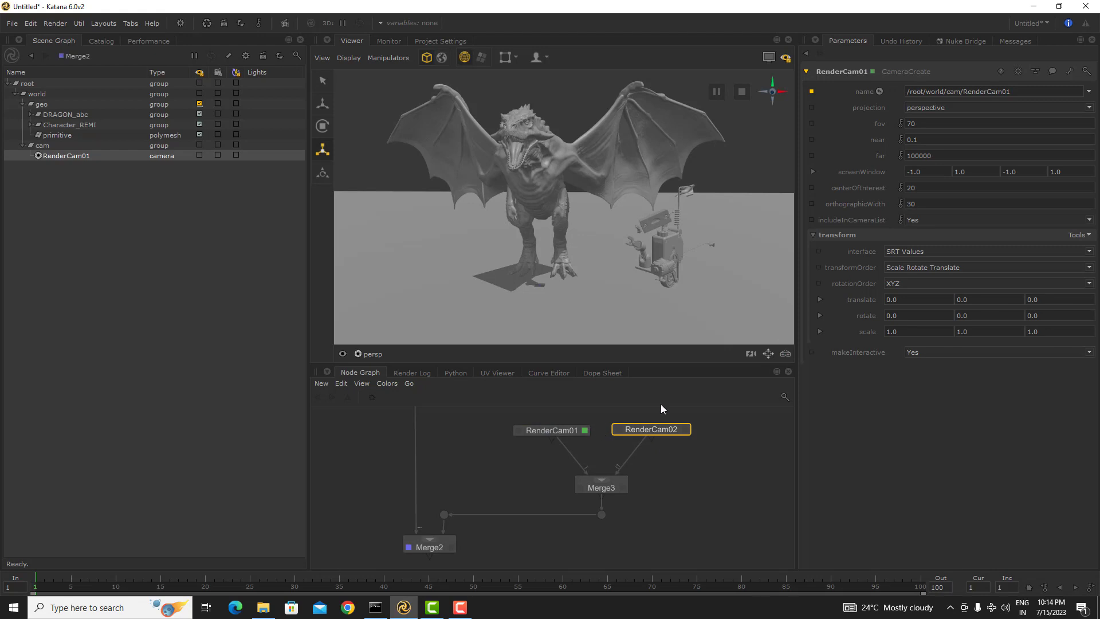
{"action": "left_click_drag", "start_coordinate": [1015, 91], "coordinate": [900, 92]}
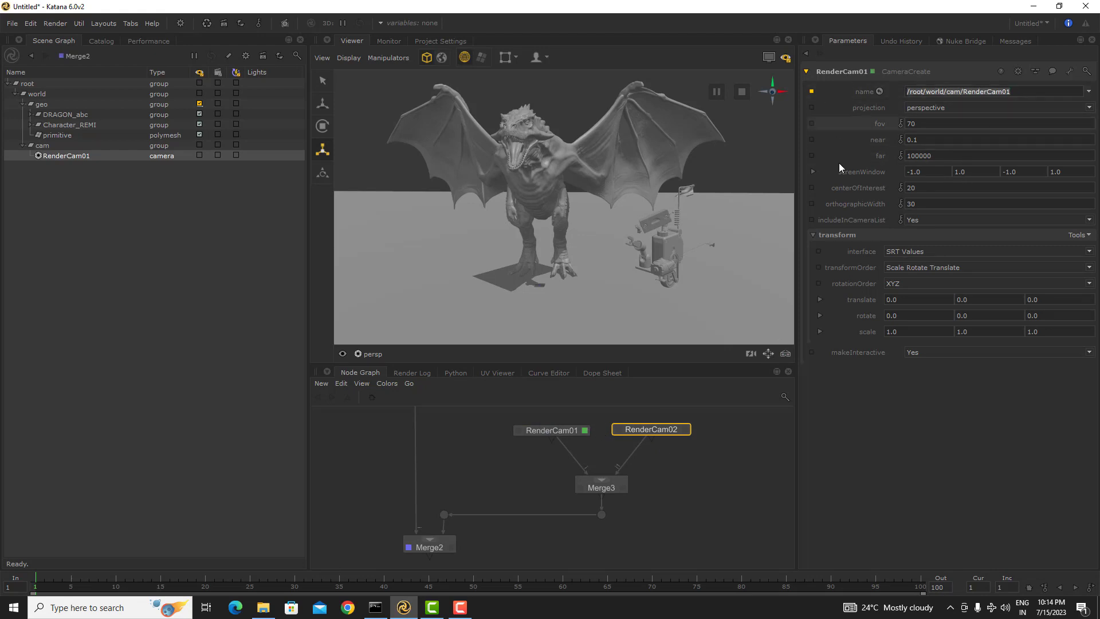
{"action": "left_click", "coordinate": [686, 429]}
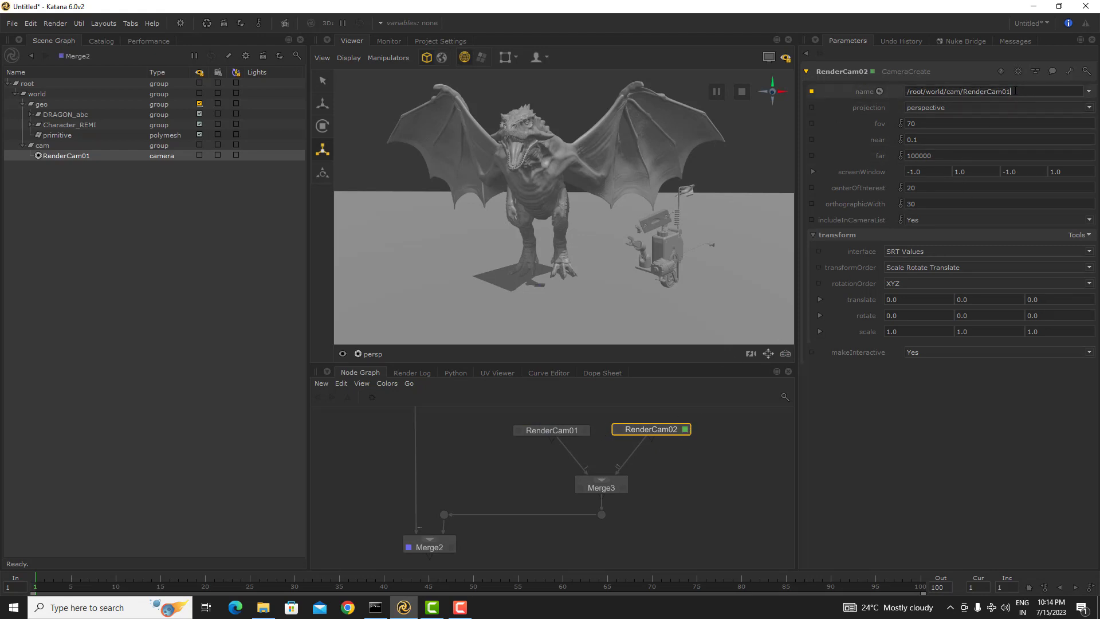
{"action": "left_click_drag", "start_coordinate": [1015, 92], "coordinate": [906, 92]}
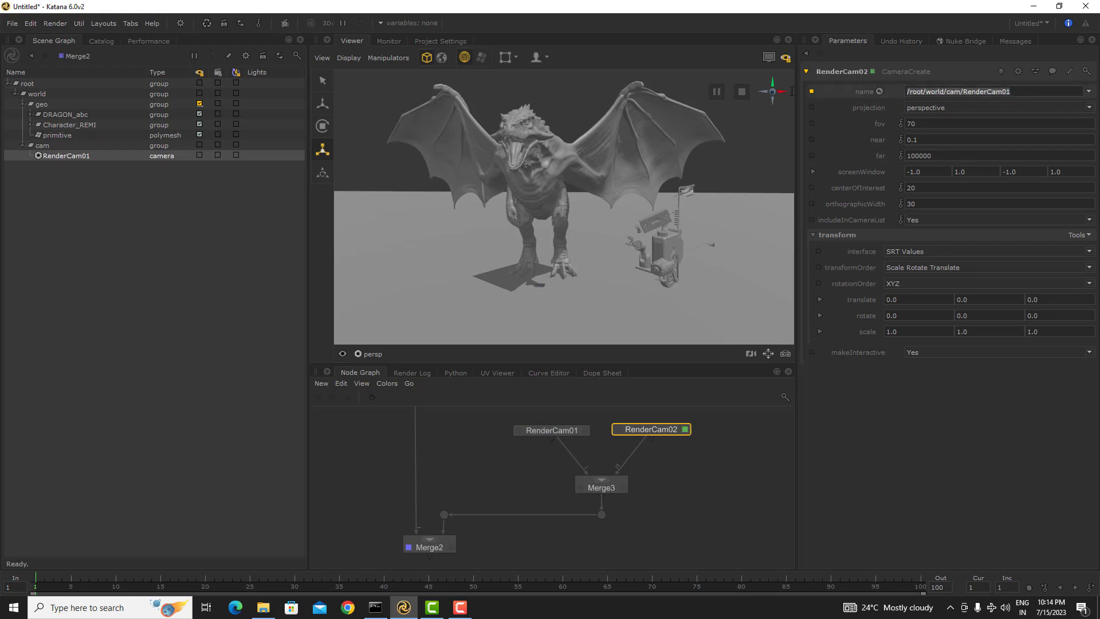
{"action": "left_click", "coordinate": [852, 451]}
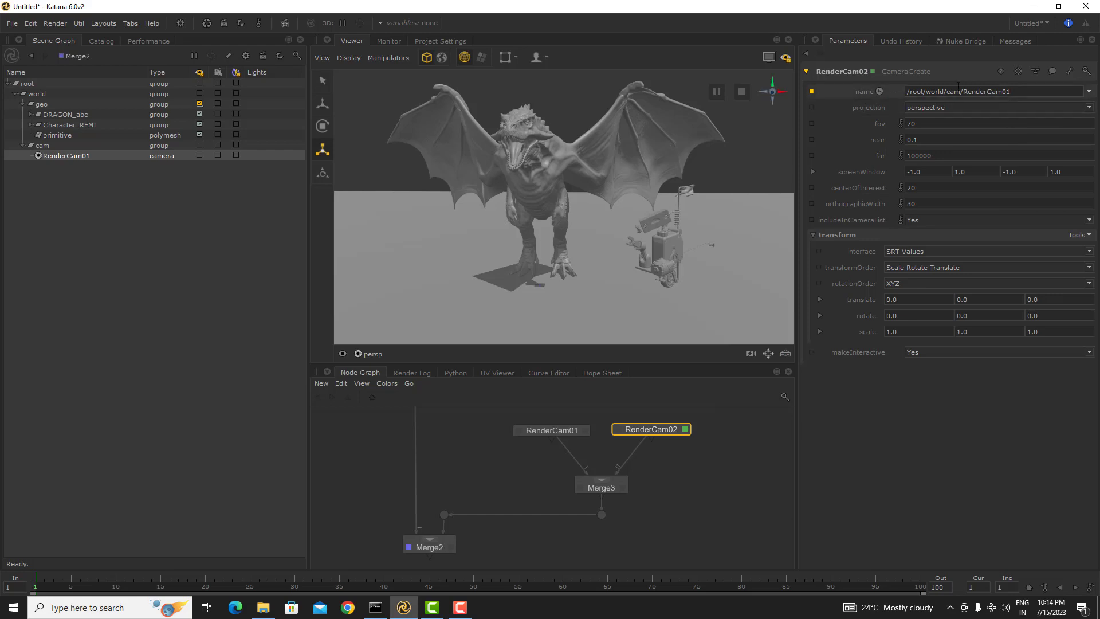
{"action": "key", "text": "BackSpace"}
{"action": "type", "text": "2"}
{"action": "key", "text": "Return"}
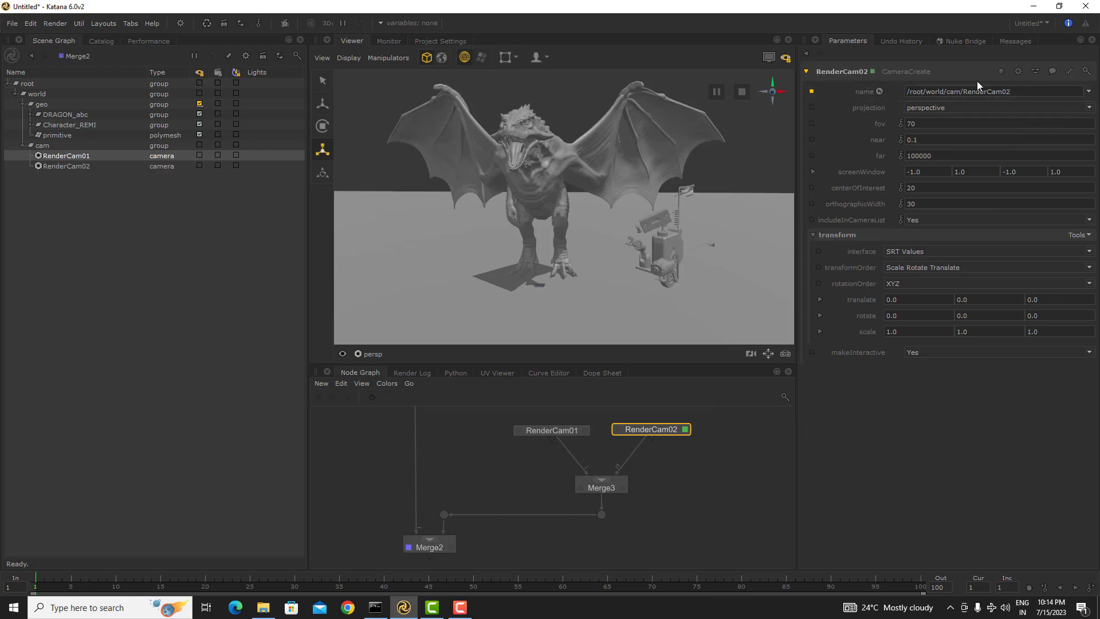
- Select RenderCam02 in the scene graph and check which cameras the viewer offers
{"action": "left_click", "coordinate": [80, 167]}
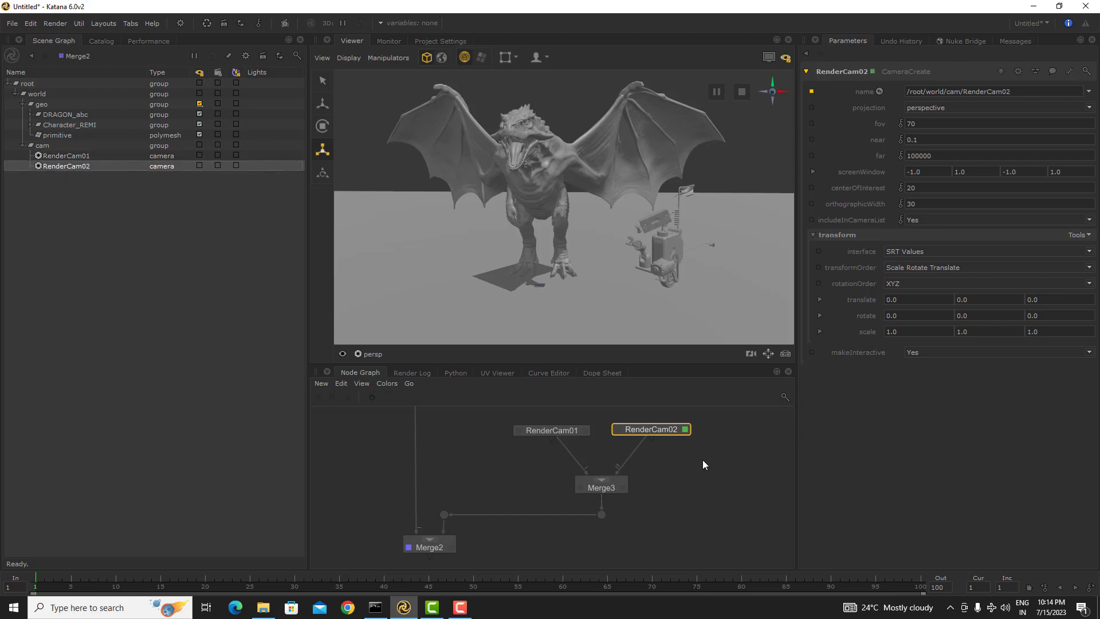
{"action": "middle_click_drag", "start_coordinate": [702, 460], "coordinate": [643, 474]}
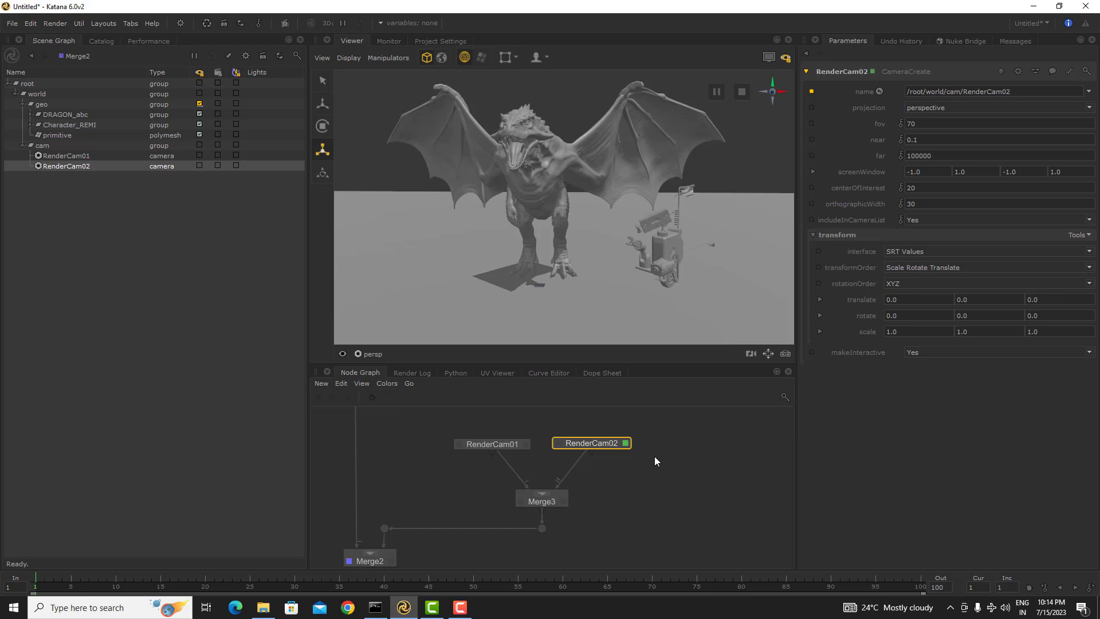
{"action": "left_click", "coordinate": [373, 354]}
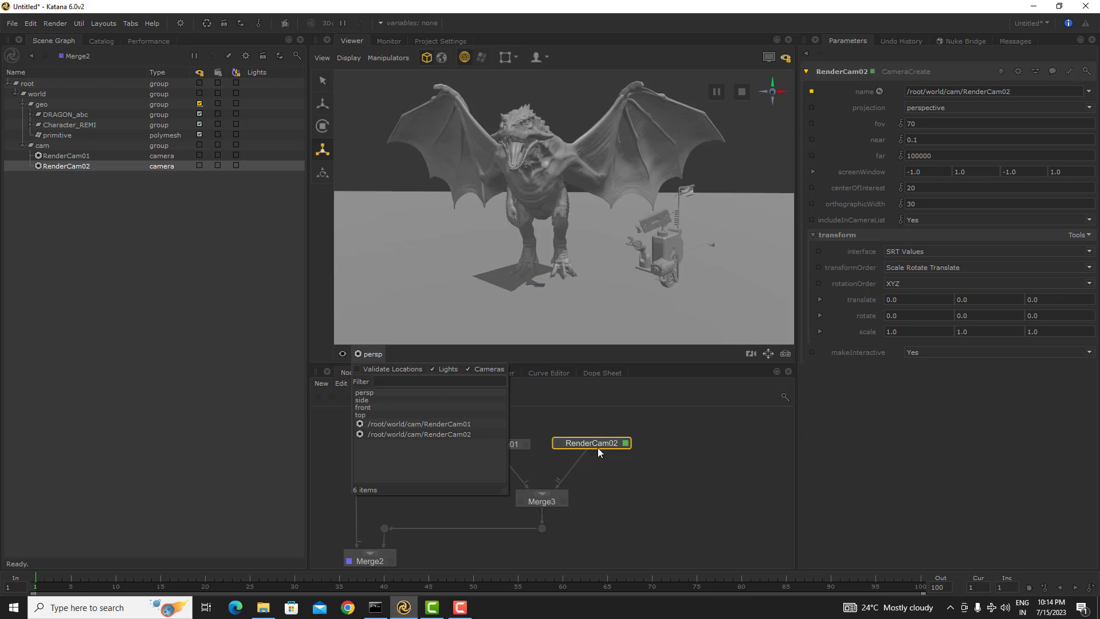
{"action": "left_click", "coordinate": [466, 430]}
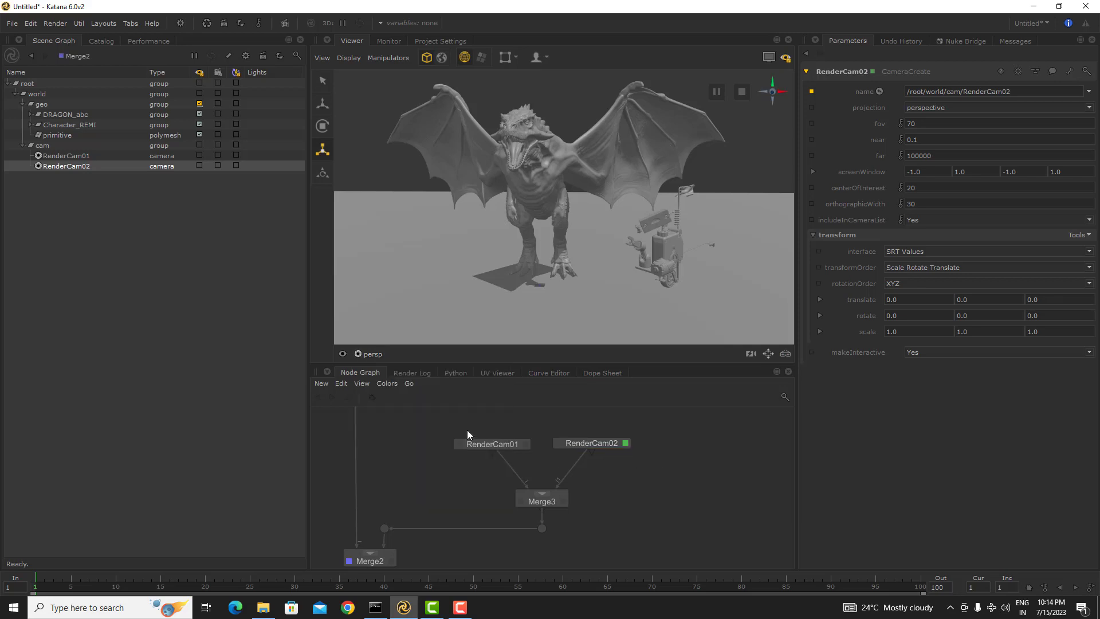
{"action": "left_click", "coordinate": [377, 356]}
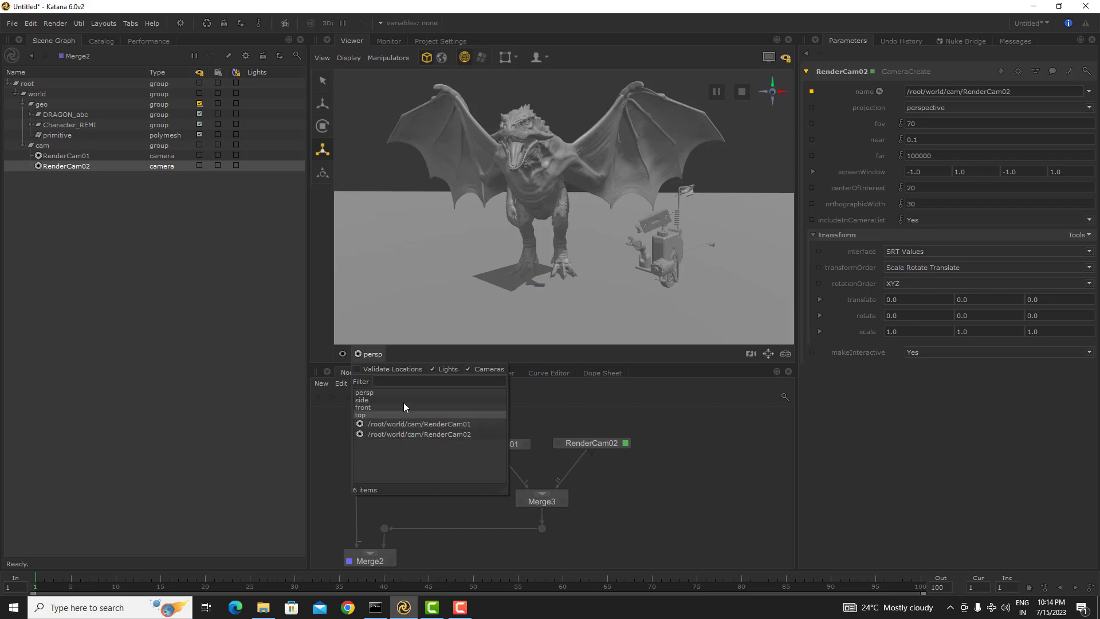
- Review the viewer's list of available cameras, checking for RenderCam01 and RenderCam02
{"action": "left_click", "coordinate": [376, 355]}
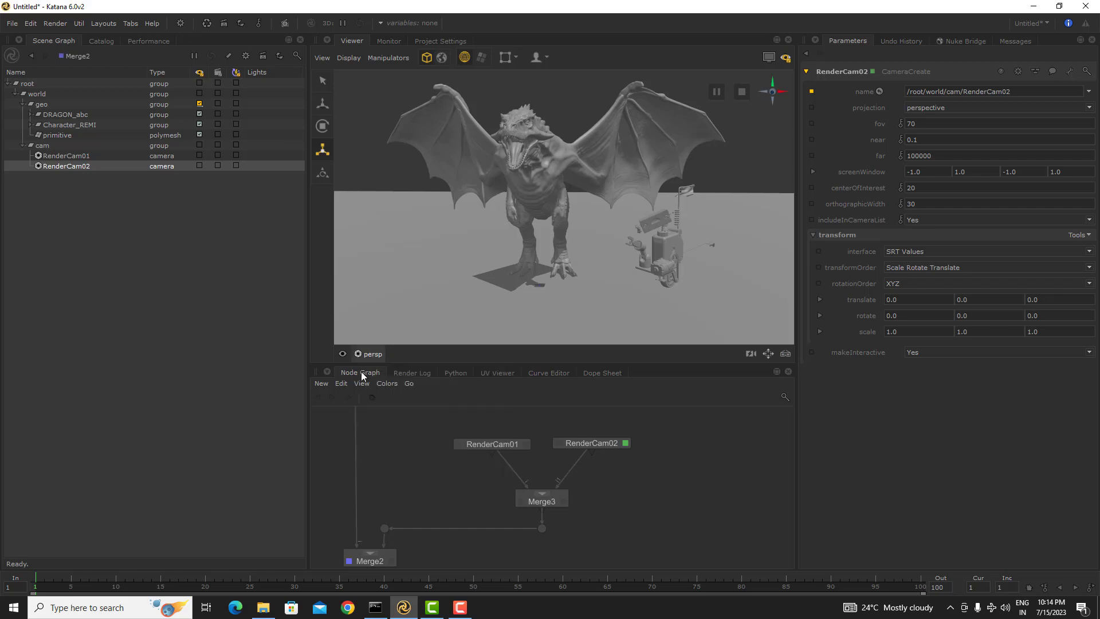
{"action": "left_click", "coordinate": [371, 356]}
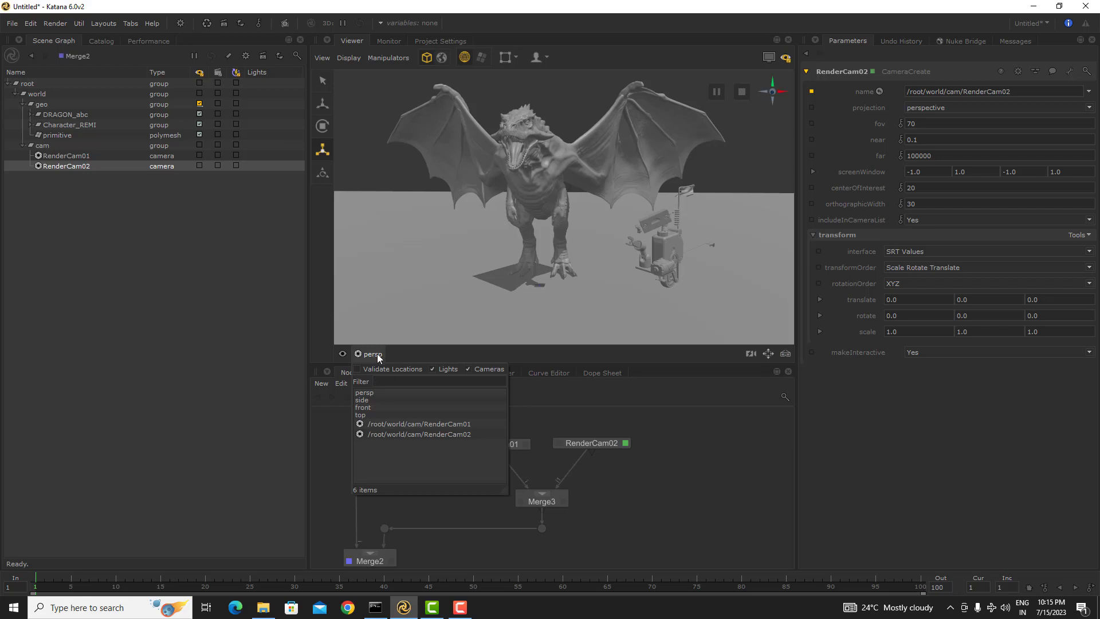
{"action": "left_click", "coordinate": [663, 517]}
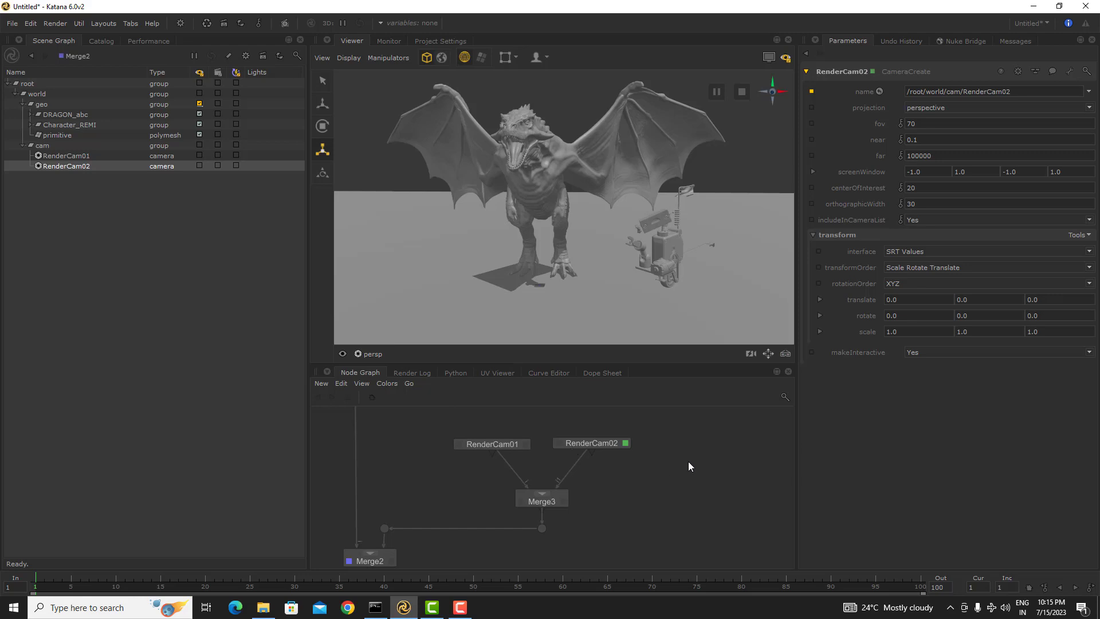
{"action": "middle_click_drag", "start_coordinate": [689, 462], "coordinate": [649, 531]}
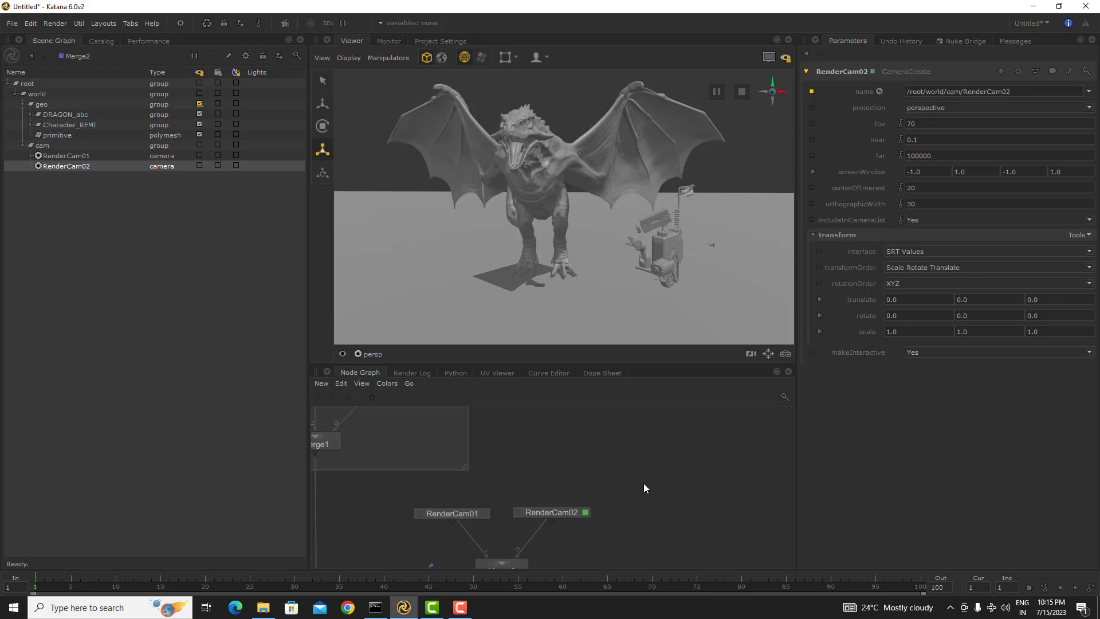
{"action": "middle_click_drag", "start_coordinate": [630, 485], "coordinate": [658, 428]}
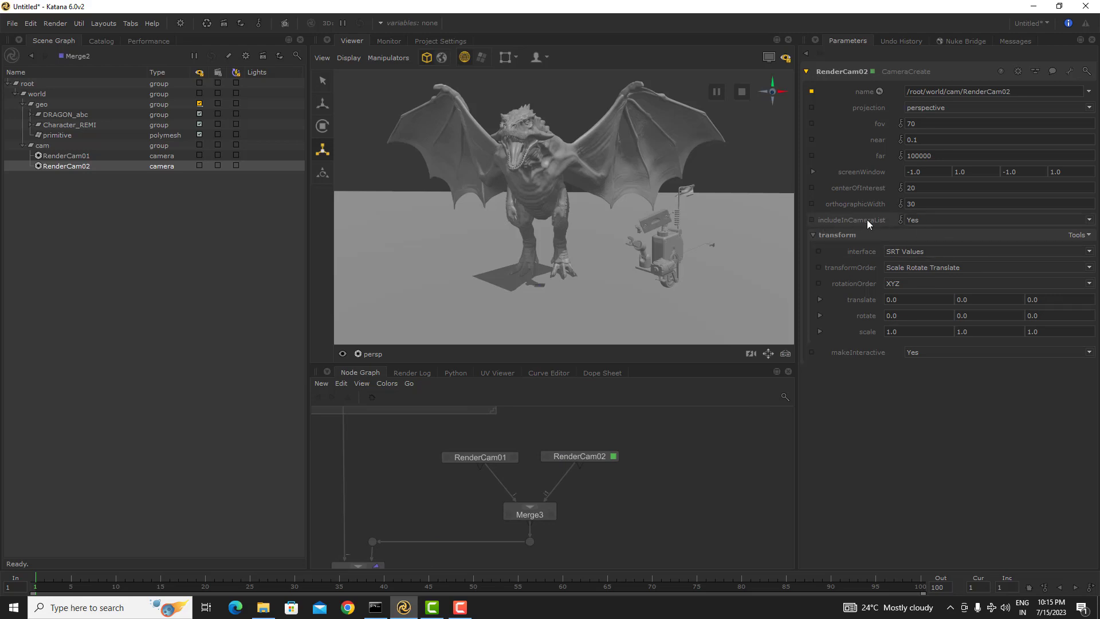
- Try excluding RenderCam02 from the viewer's camera list with includeInCameraList set to No, and reset that parameter to its default
{"action": "left_click", "coordinate": [923, 220]}
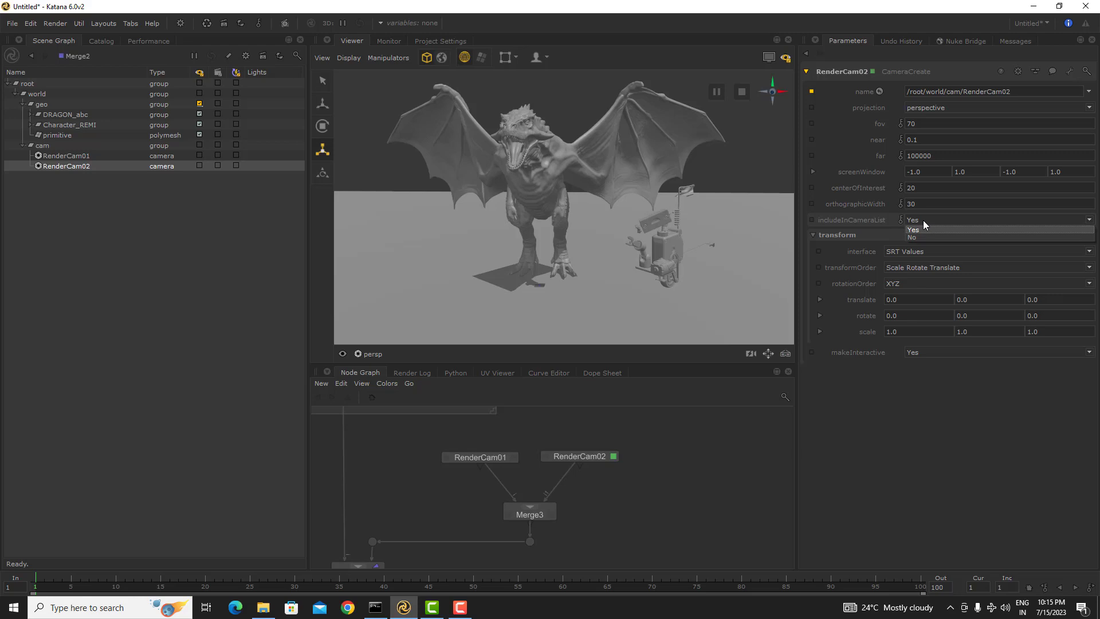
{"action": "left_click", "coordinate": [923, 237]}
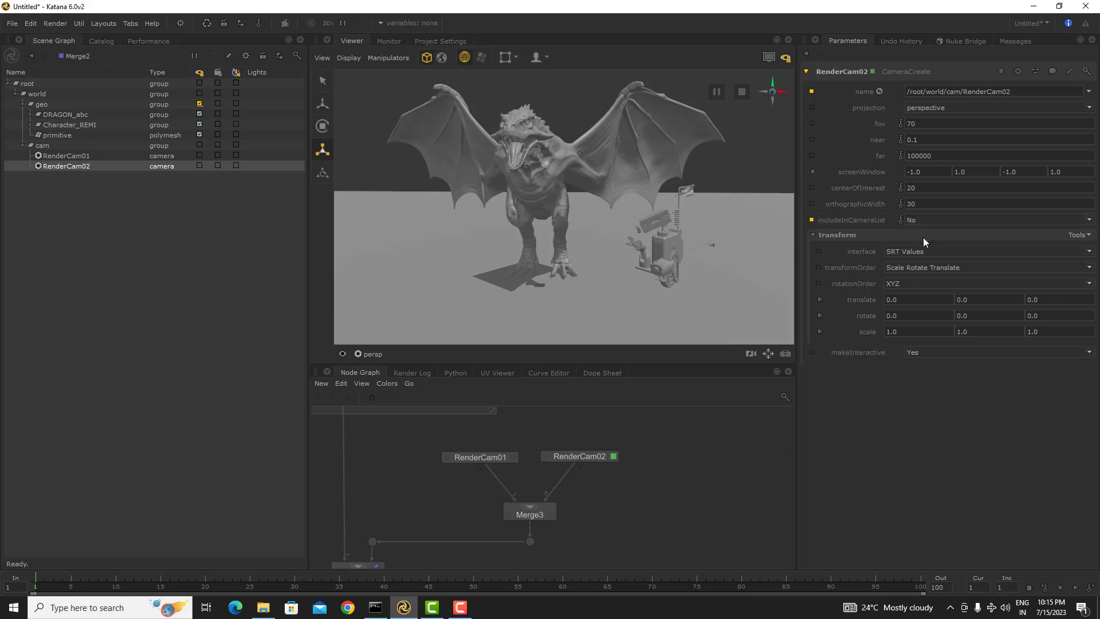
{"action": "left_click", "coordinate": [372, 354]}
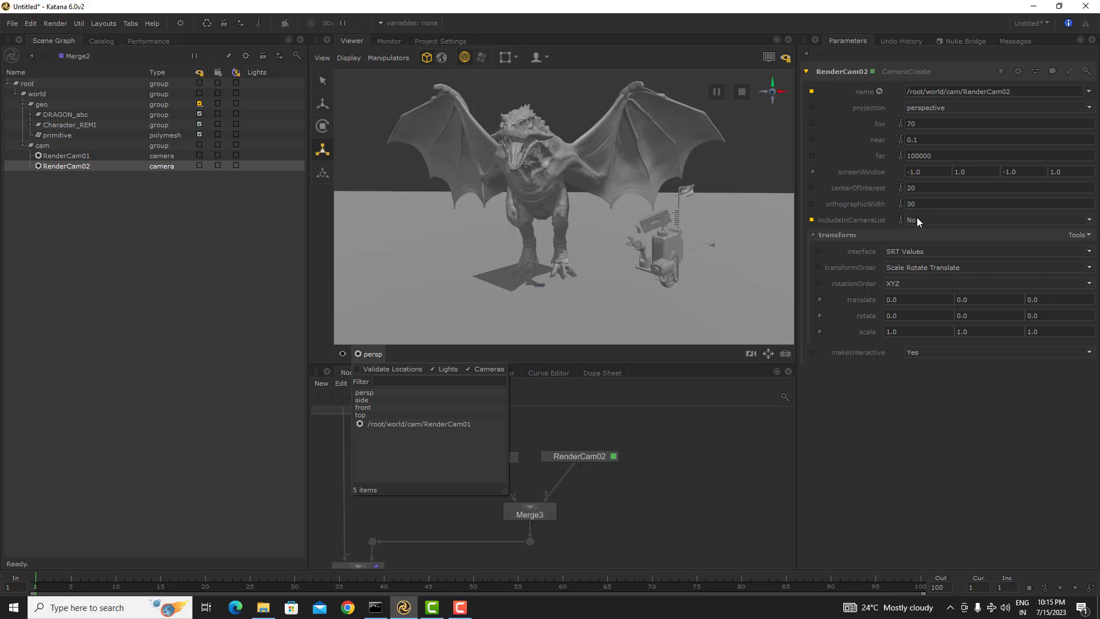
{"action": "left_click", "coordinate": [811, 221]}
{"action": "left_click", "coordinate": [811, 220]}
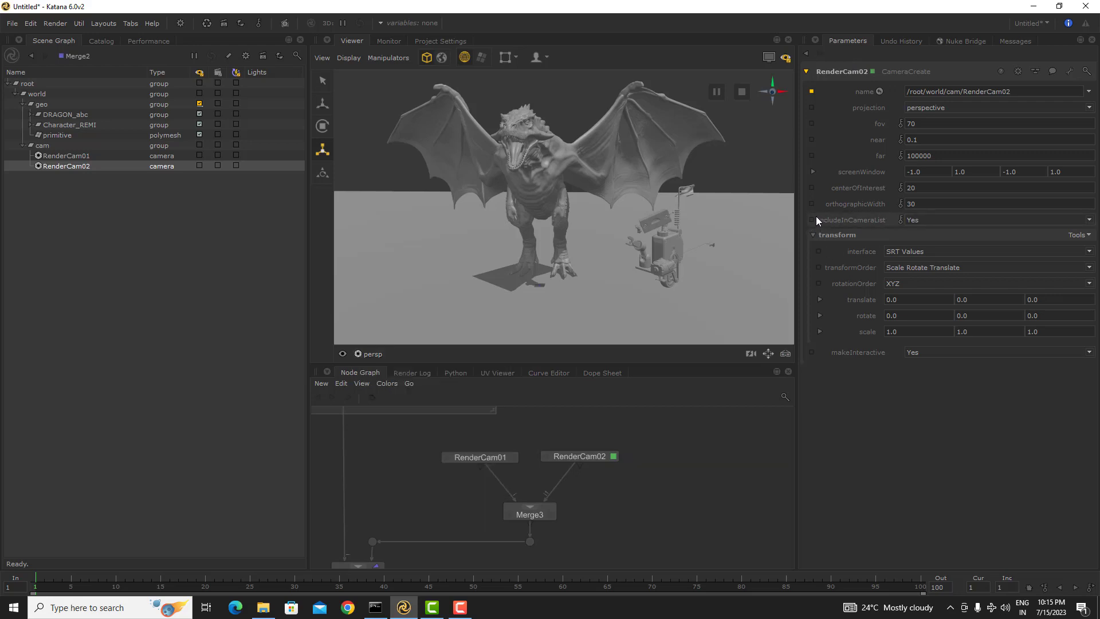
- Look through RenderCam01 in the viewer and show the dragon in wireframe from a three-quarter side view
{"action": "left_click", "coordinate": [373, 354]}
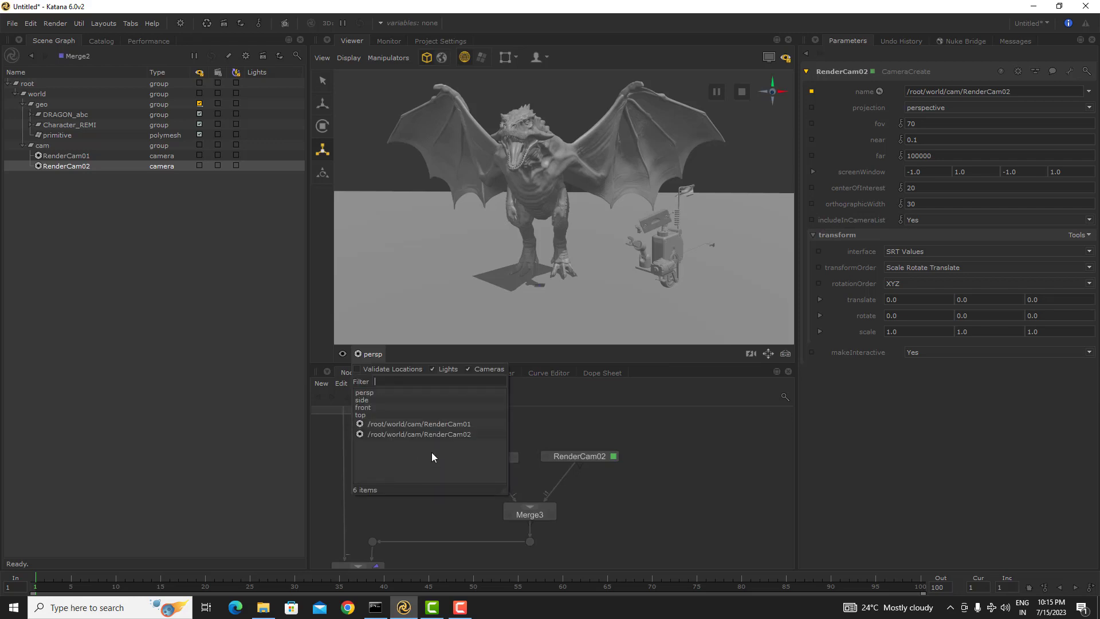
{"action": "left_click", "coordinate": [460, 425]}
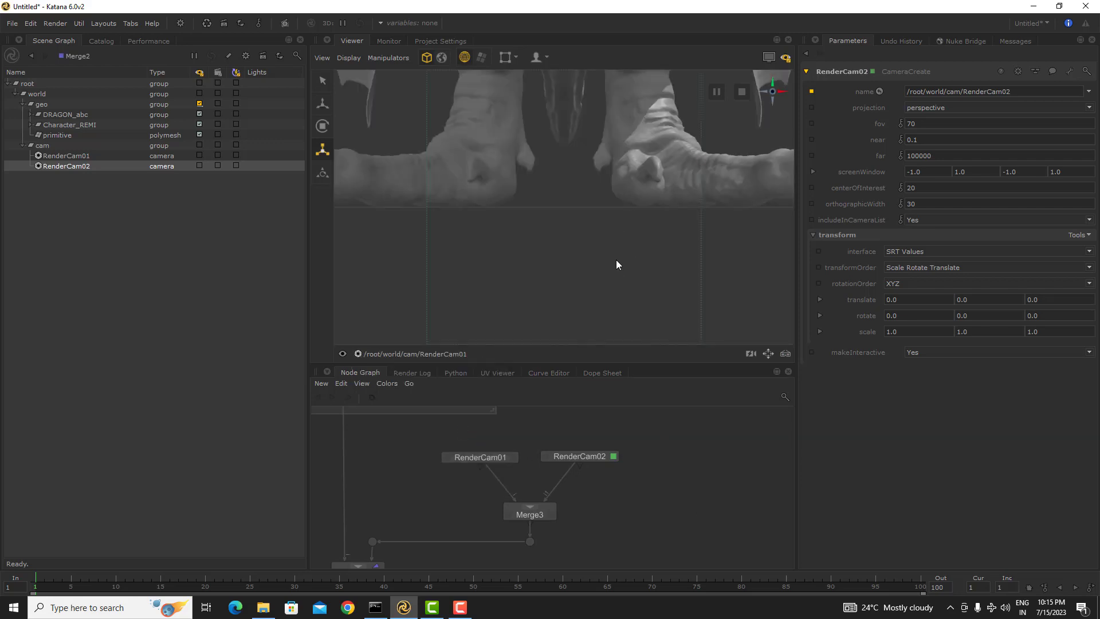
{"action": "key", "text": "4"}
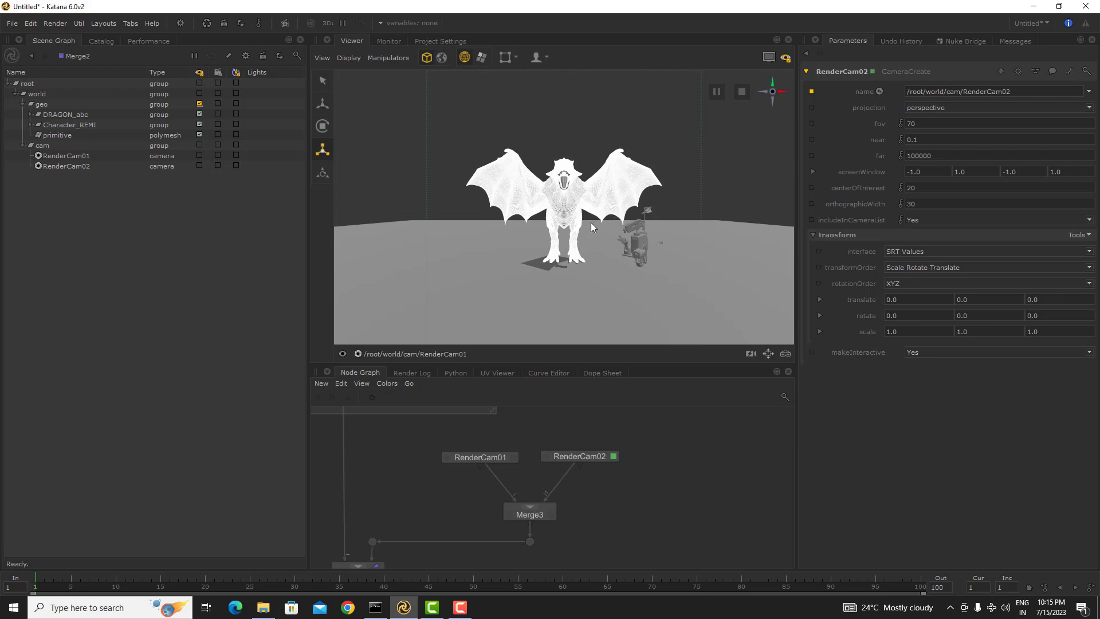
{"action": "left_click_drag", "start_coordinate": [590, 222], "coordinate": [567, 221], "text": "alt"}
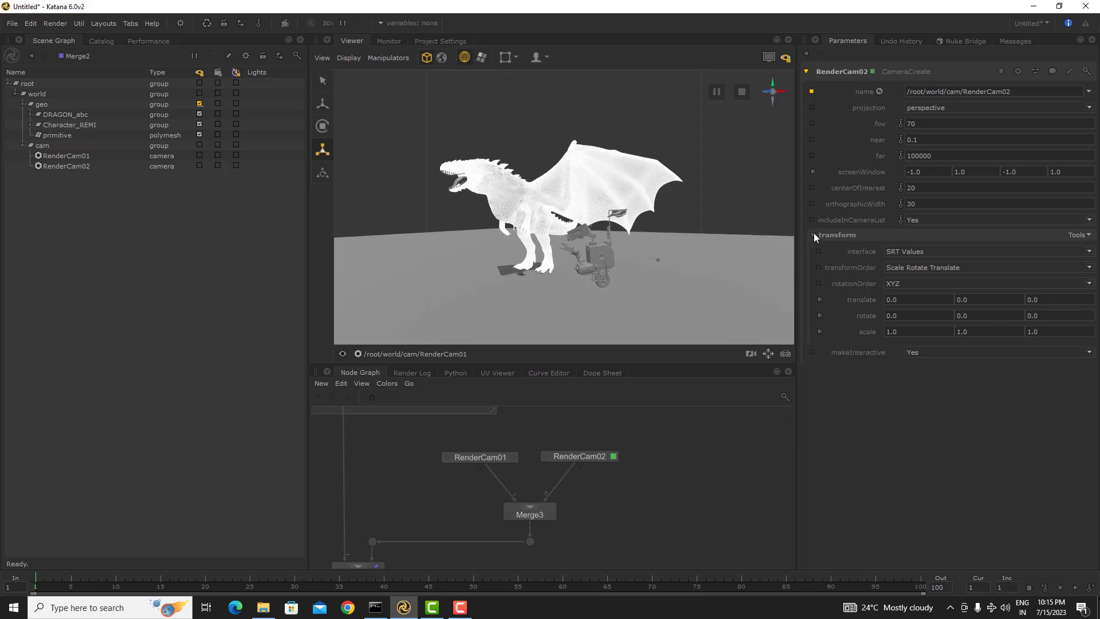
- Create a RenderSettings node below Merge2 and connect its input to Merge2's output
{"action": "middle_click_drag", "start_coordinate": [604, 533], "coordinate": [617, 456]}
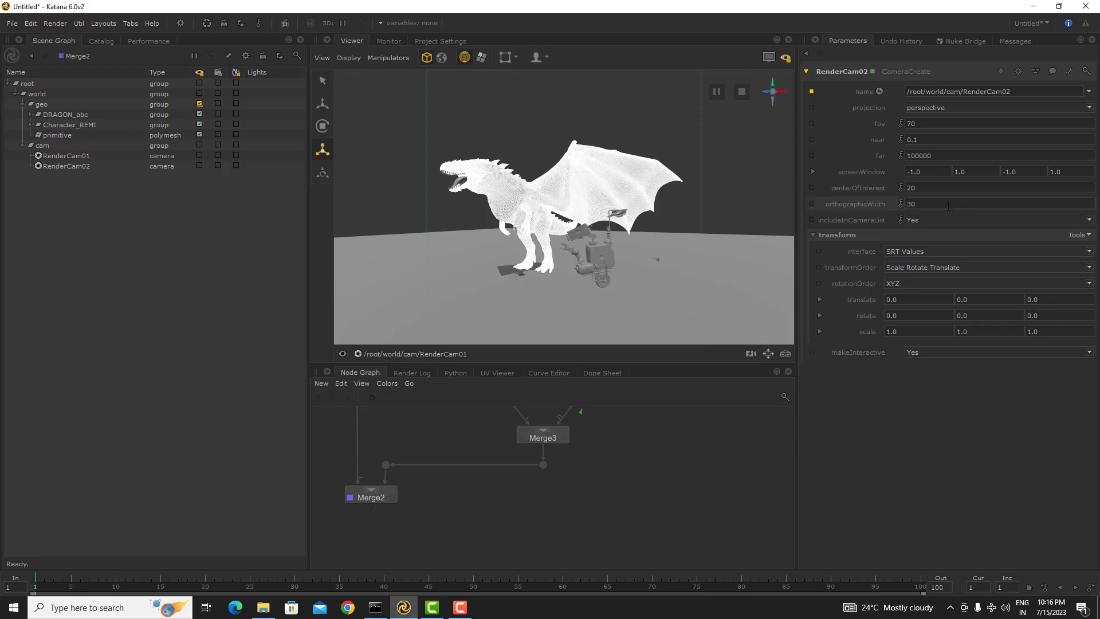
{"action": "middle_click_drag", "start_coordinate": [393, 528], "coordinate": [443, 509]}
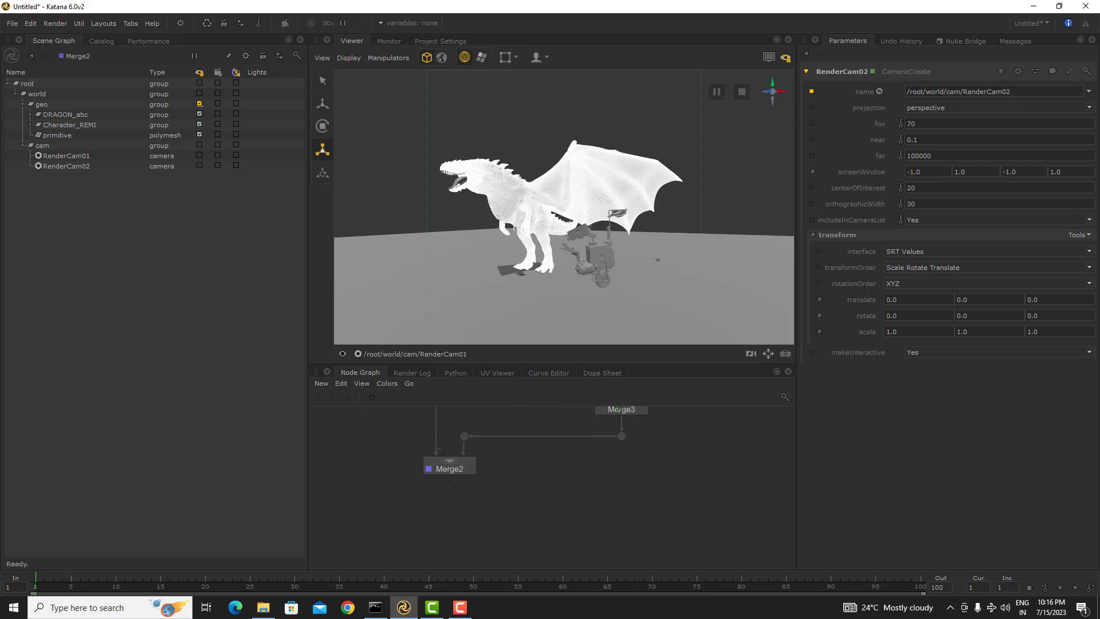
{"action": "key", "text": "Tab"}
{"action": "type", "text": "r"}
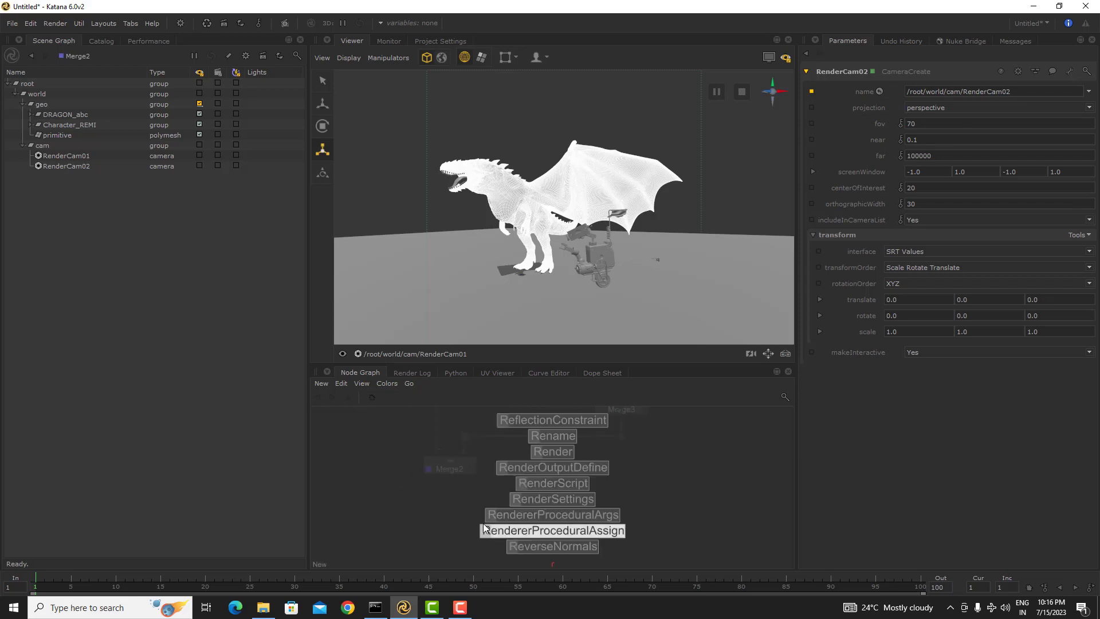
{"action": "type", "text": "e"}
{"action": "key", "text": "BackSpace"}
{"action": "type", "text": "s"}
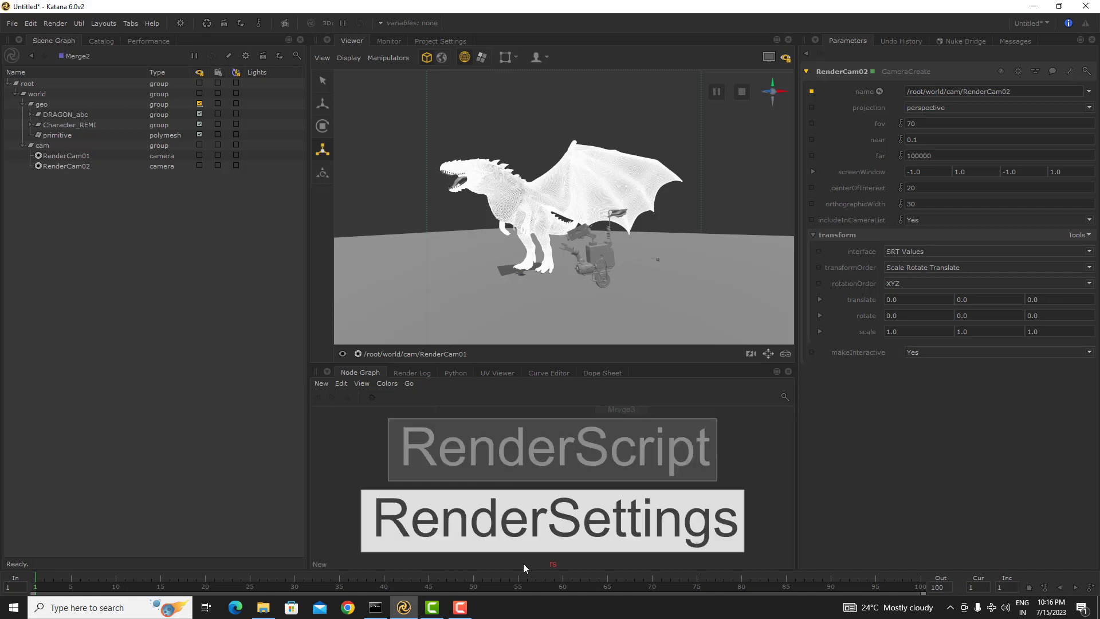
{"action": "left_click", "coordinate": [536, 527]}
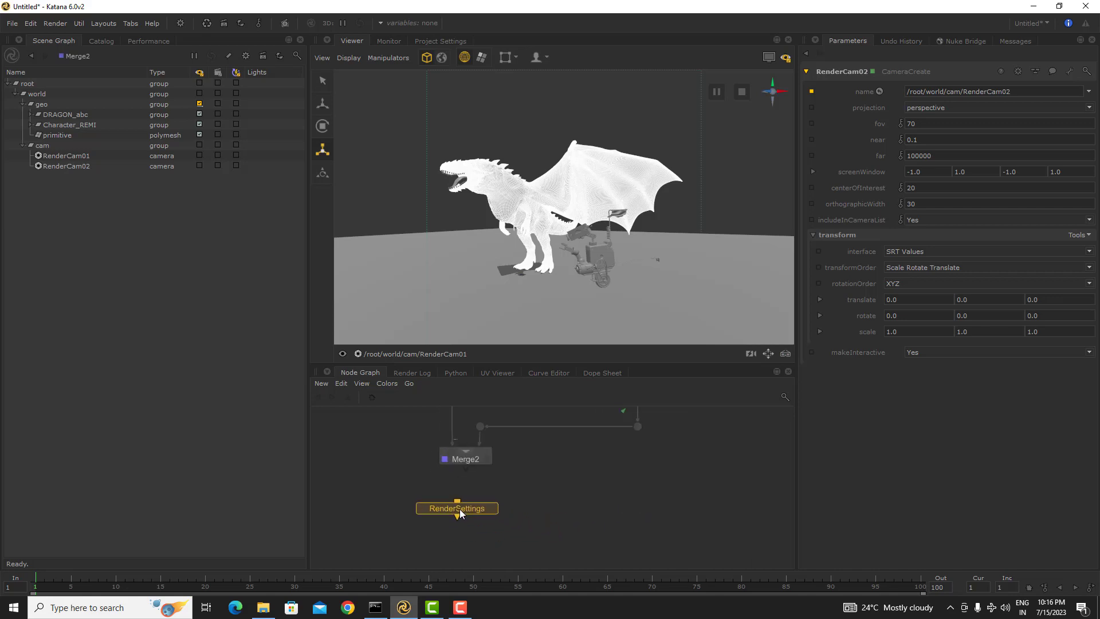
{"action": "left_click", "coordinate": [466, 514]}
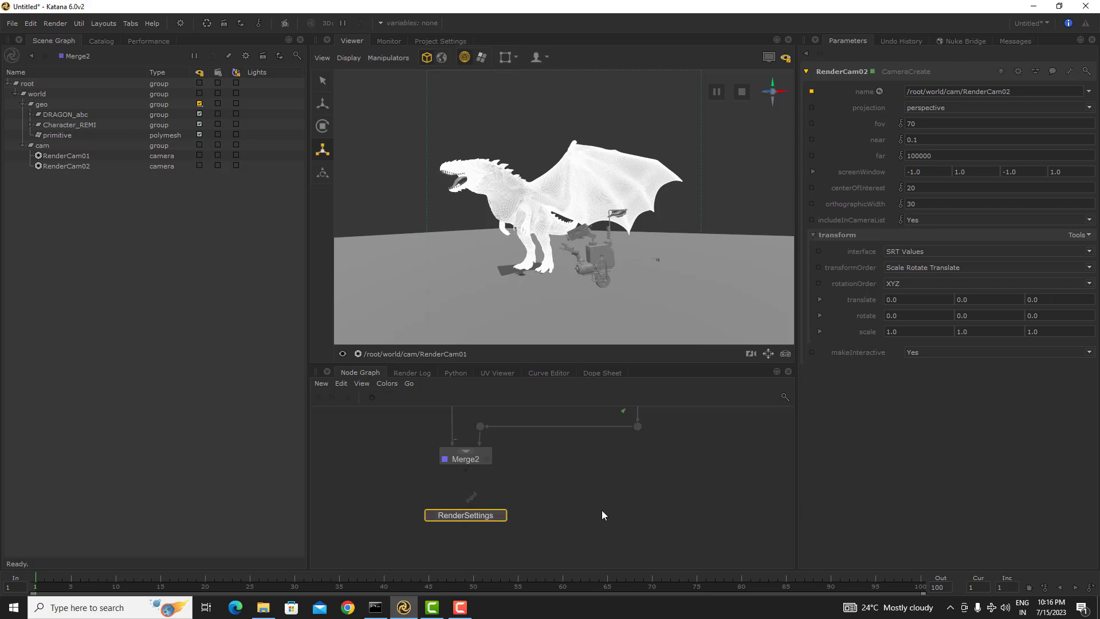
{"action": "middle_click_drag", "start_coordinate": [480, 517], "coordinate": [504, 499]}
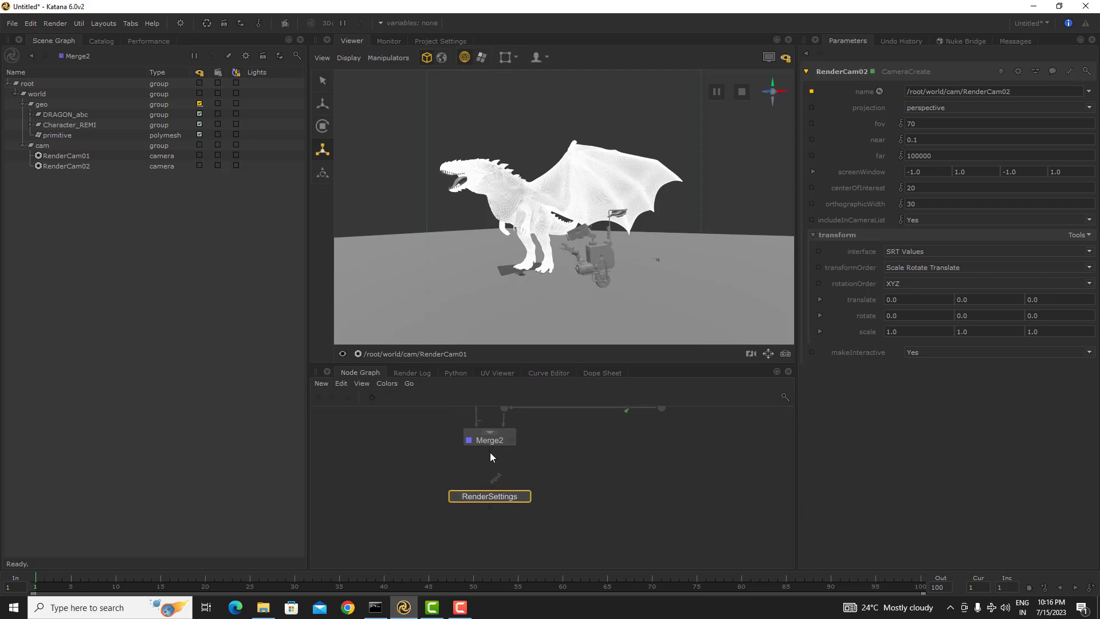
{"action": "left_click_drag", "start_coordinate": [510, 497], "coordinate": [512, 510]}
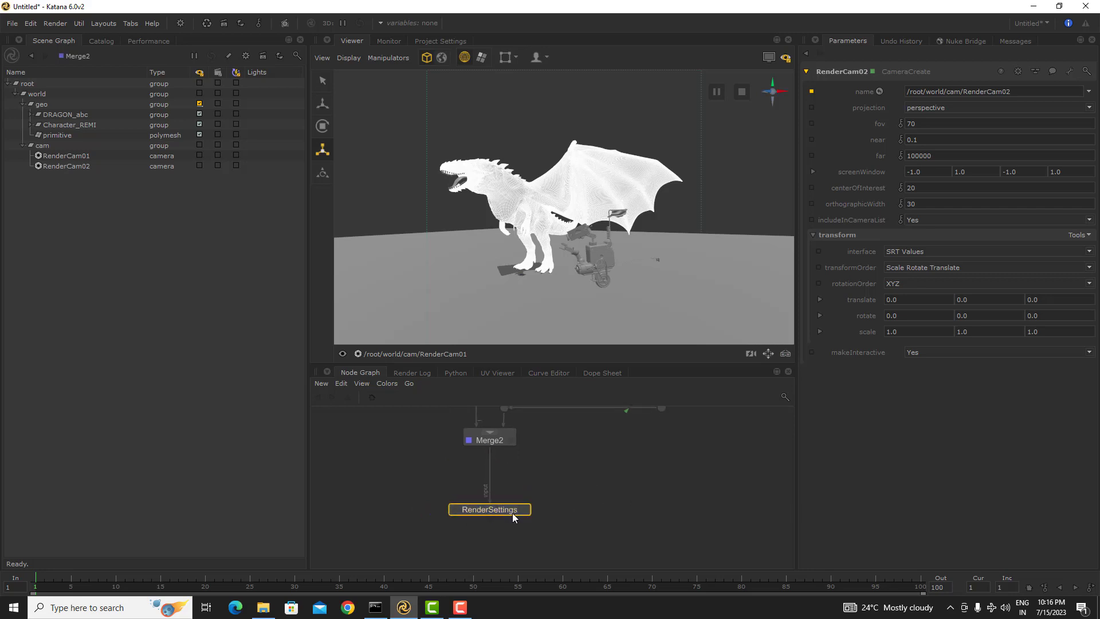
- View the scene at RenderSettings, show that node's parameters and open the options for its cameraName
{"action": "left_click", "coordinate": [525, 509]}
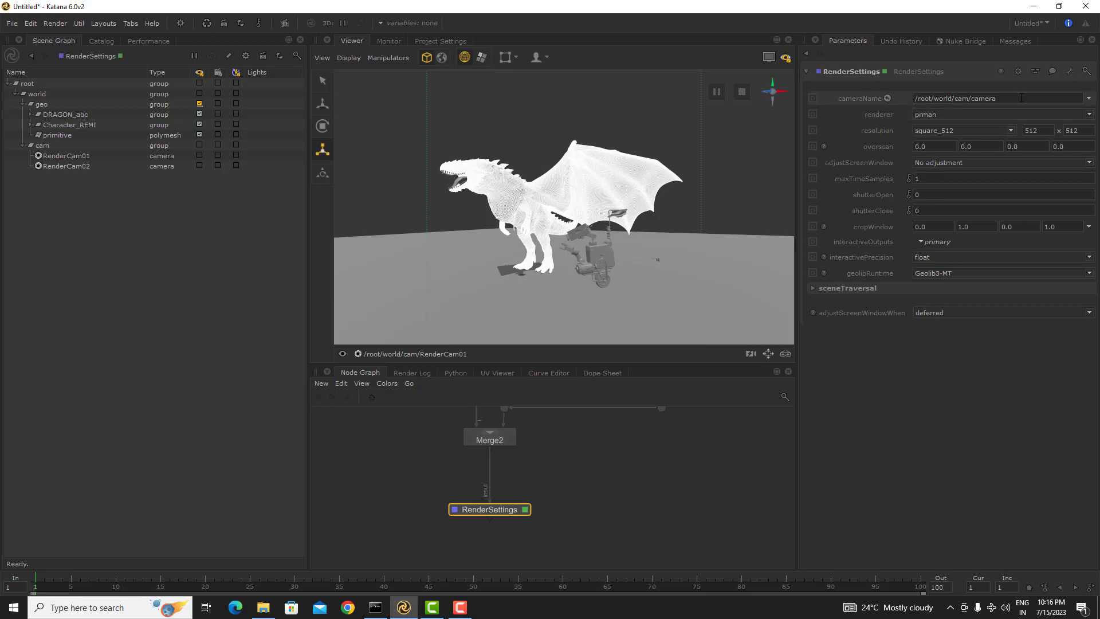
{"action": "left_click", "coordinate": [1089, 99]}
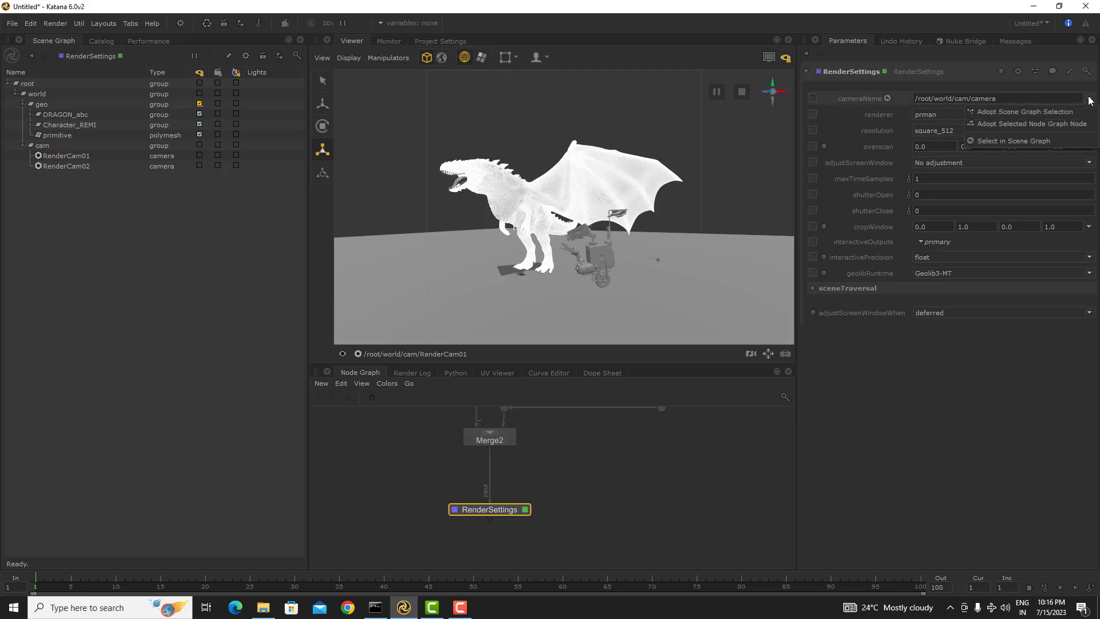
- Assign RenderCam01 from the scene graph as the render camera of the RenderSettings node
{"action": "left_click", "coordinate": [552, 499]}
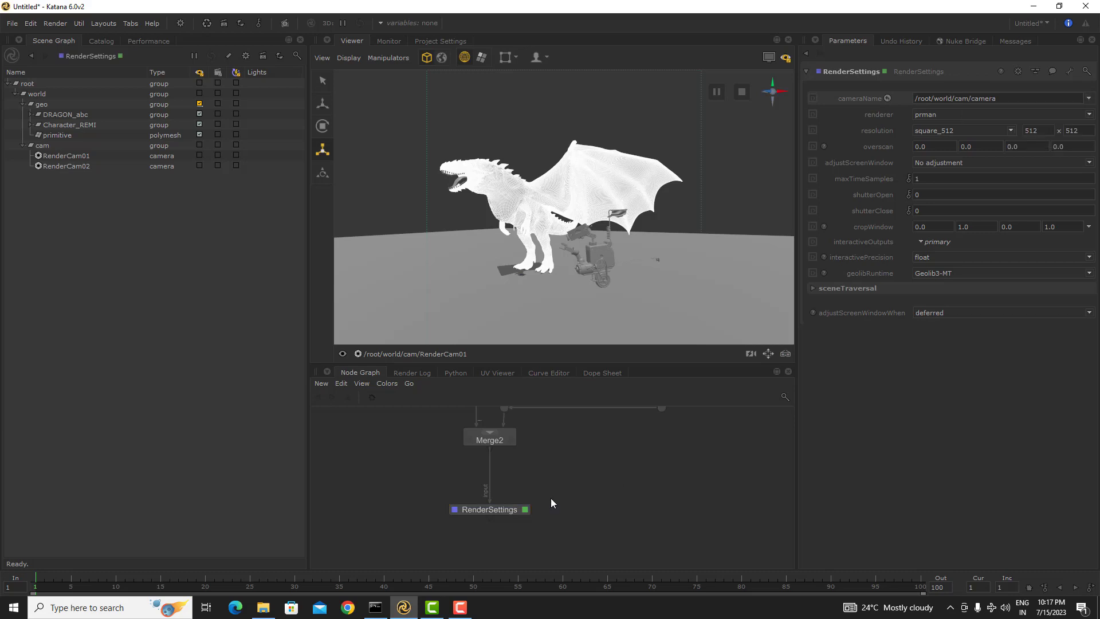
{"action": "left_click", "coordinate": [455, 514]}
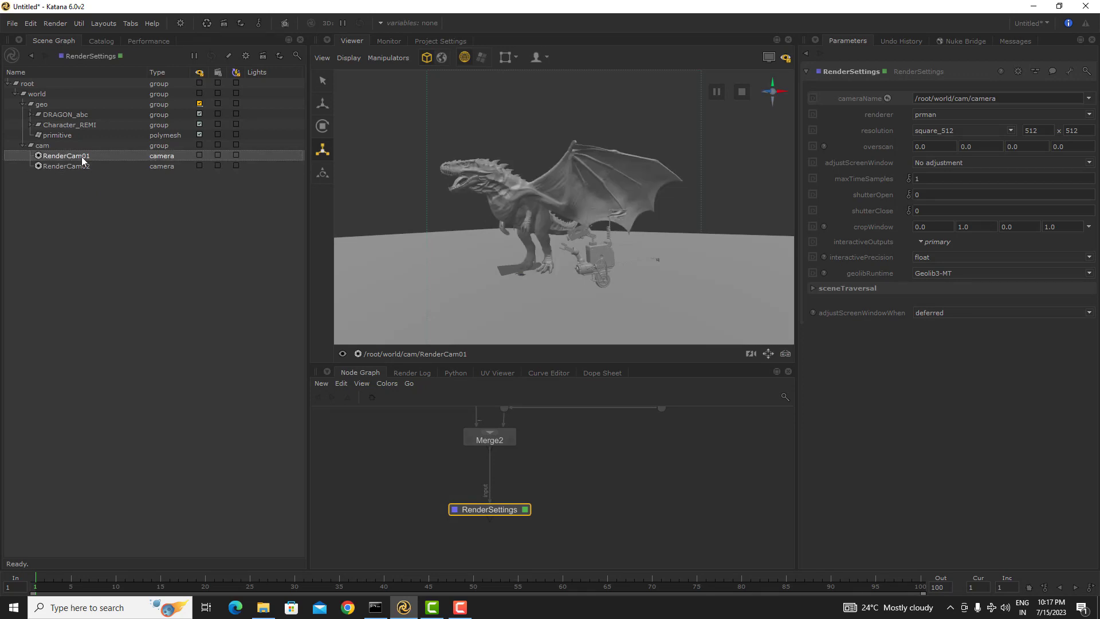
{"action": "left_click_drag", "start_coordinate": [82, 160], "coordinate": [968, 97]}
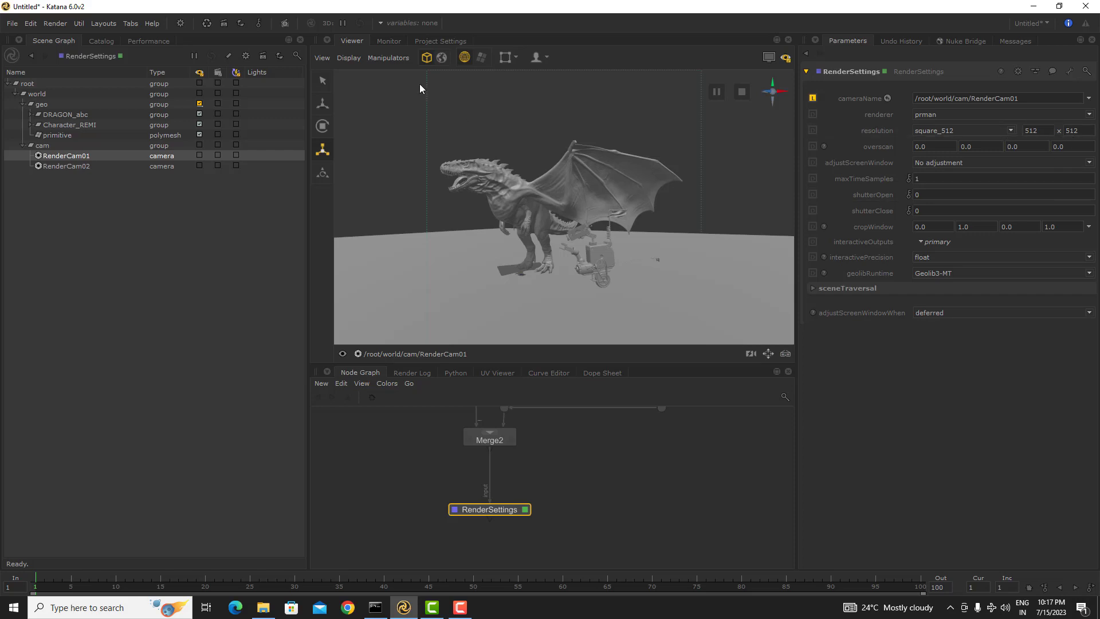
- Set the RenderSettings resolution to the HD preset and override its size to 1280 x 720
{"action": "left_click", "coordinate": [1008, 131]}
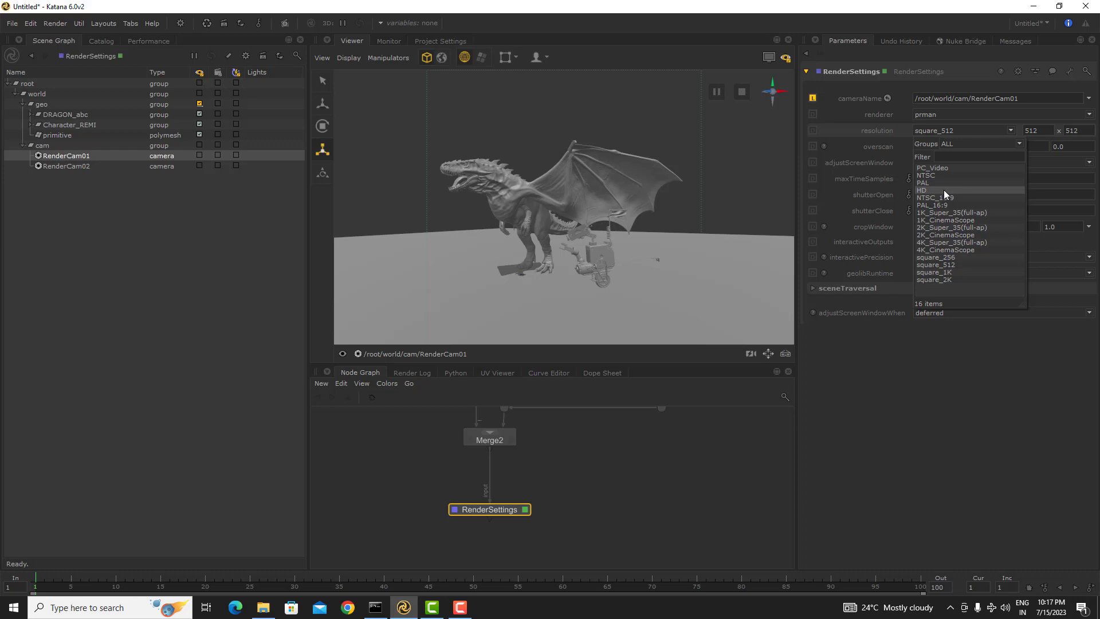
{"action": "left_click", "coordinate": [944, 190]}
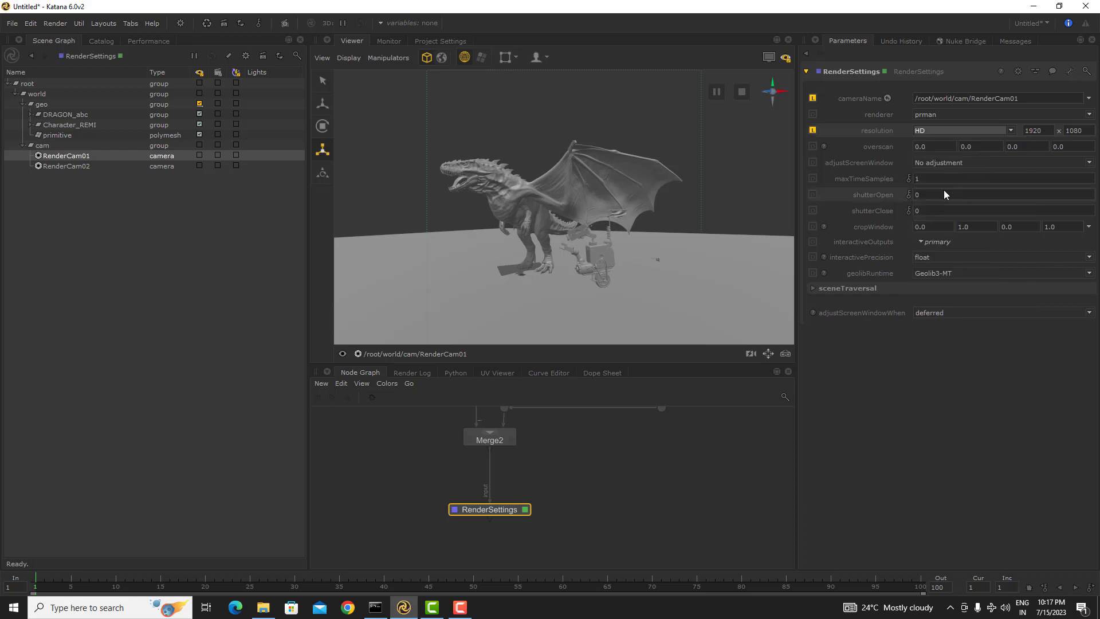
{"action": "double_click", "coordinate": [1043, 130]}
{"action": "type", "text": "1280"}
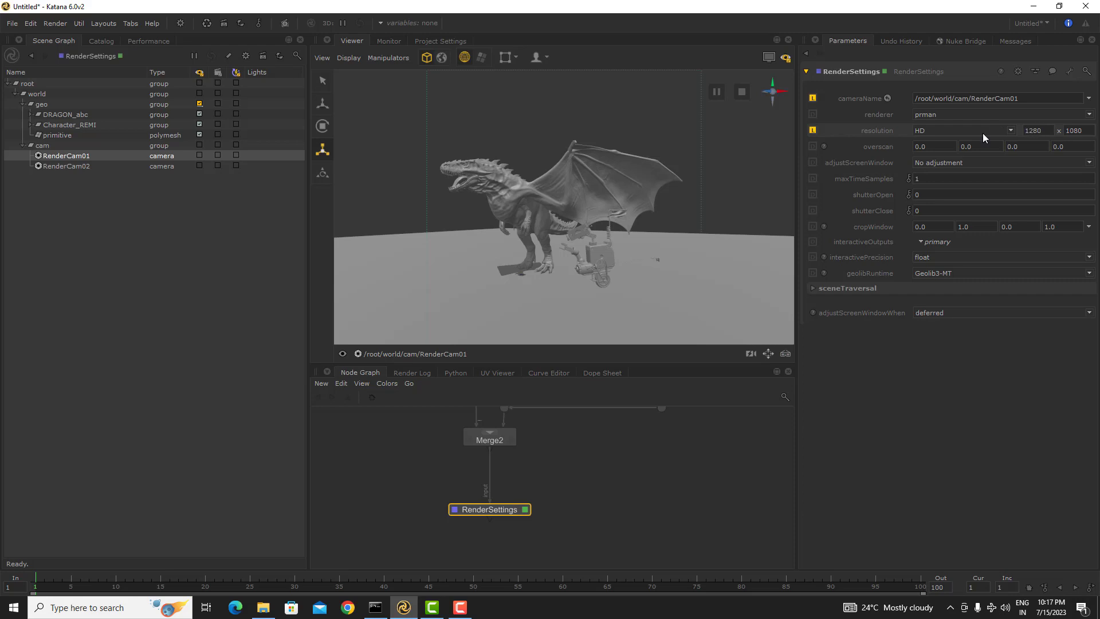
{"action": "key", "text": "Tab"}
{"action": "key", "text": "BackSpace"}
{"action": "type", "text": "720"}
{"action": "key", "text": "Return"}
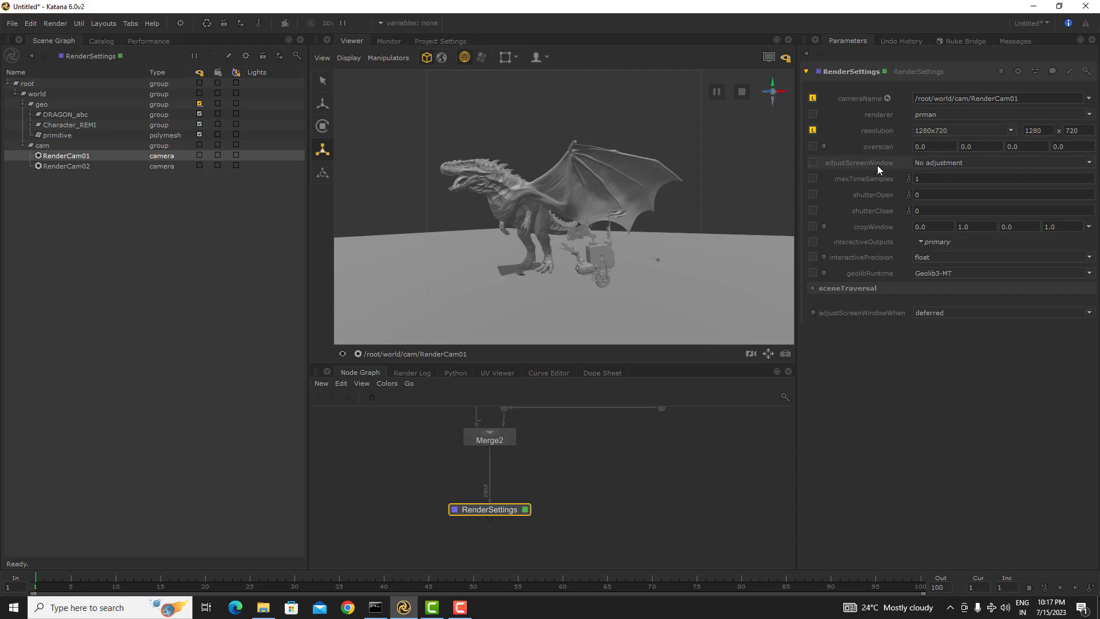
- Set adjustScreenWindow to "Adjust height to match resolution" and orbit RenderCam01 to reframe the dragon and robot
{"action": "left_click", "coordinate": [975, 163]}
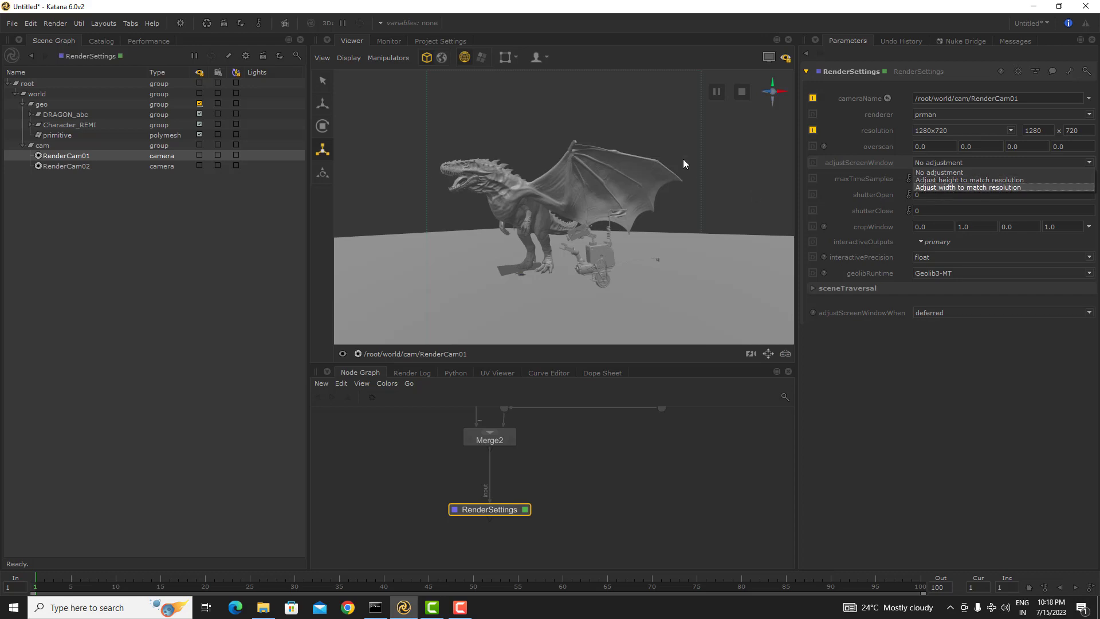
{"action": "left_click", "coordinate": [983, 183]}
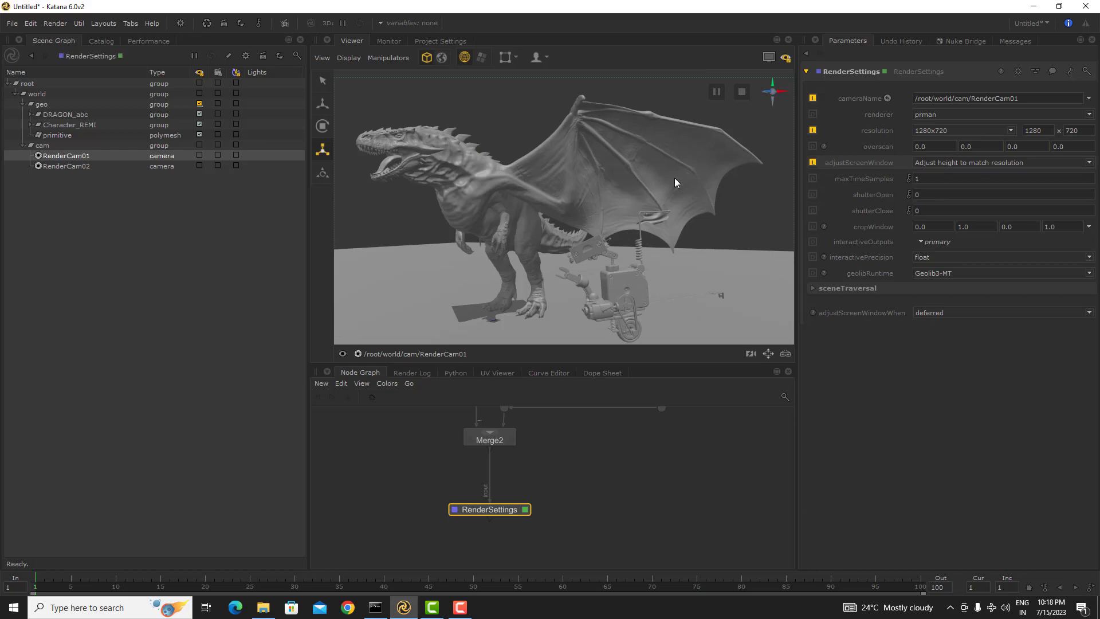
{"action": "left_click_drag", "start_coordinate": [548, 229], "coordinate": [599, 243], "text": "alt"}
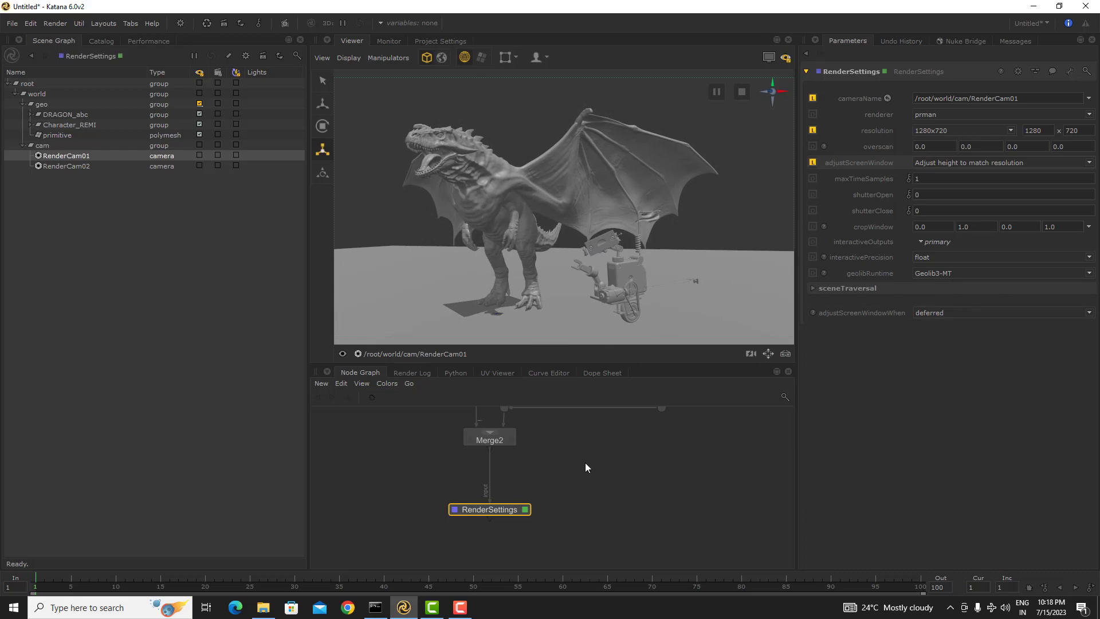
- Set makeInteractive to No on the RenderCam01 node so its view cannot be moved in the viewer
{"action": "middle_click_drag", "start_coordinate": [585, 462], "coordinate": [588, 509]}
{"action": "middle_click_drag", "start_coordinate": [760, 451], "coordinate": [680, 503]}
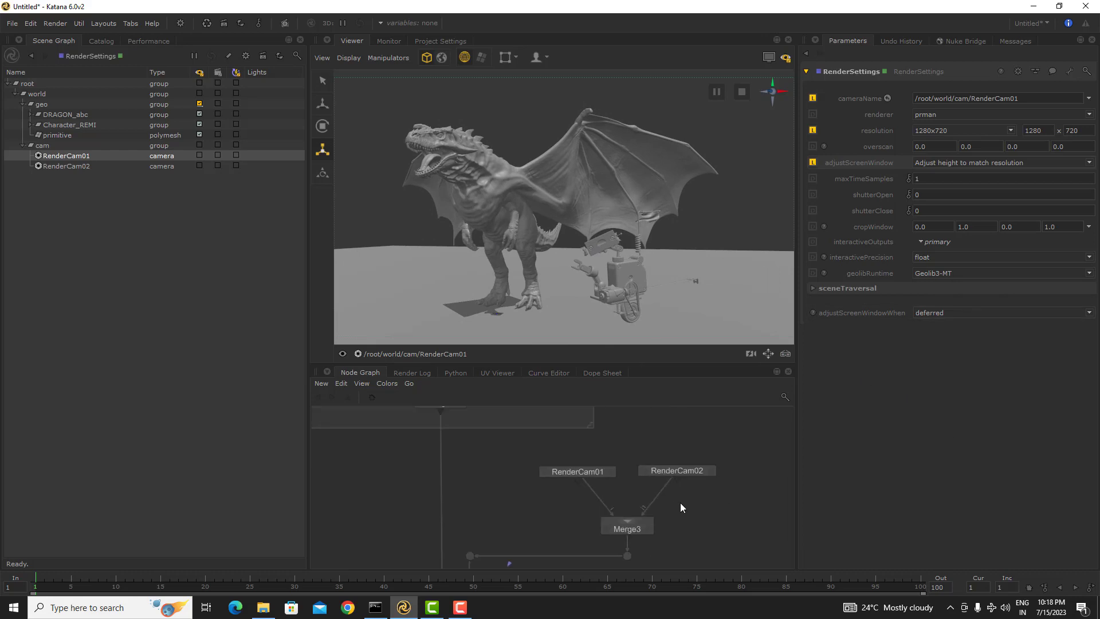
{"action": "left_click", "coordinate": [611, 470]}
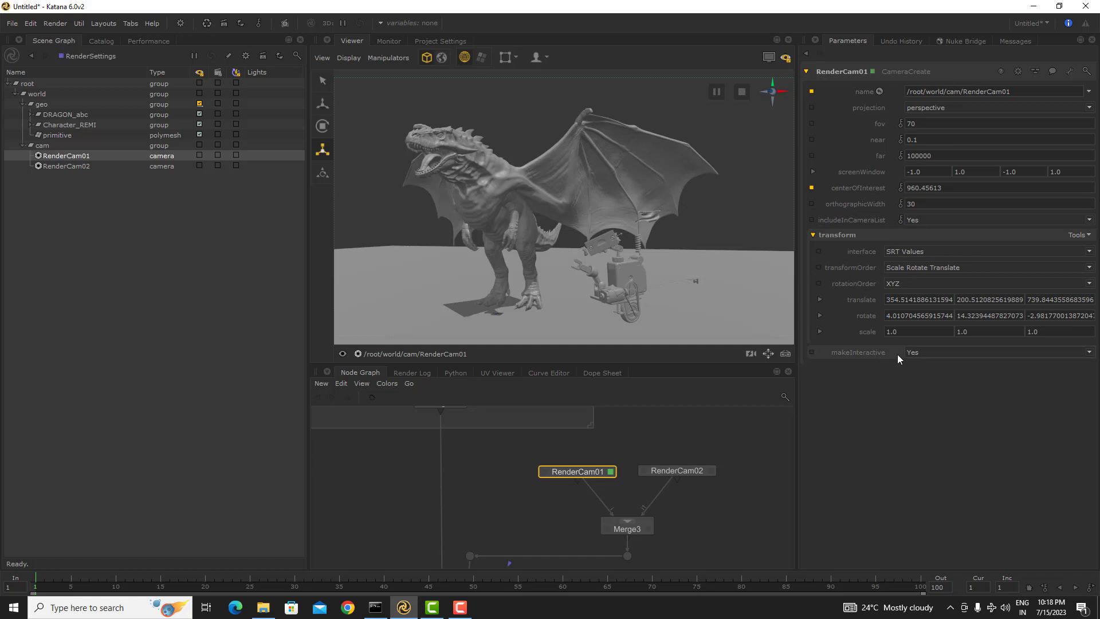
{"action": "left_click", "coordinate": [922, 352]}
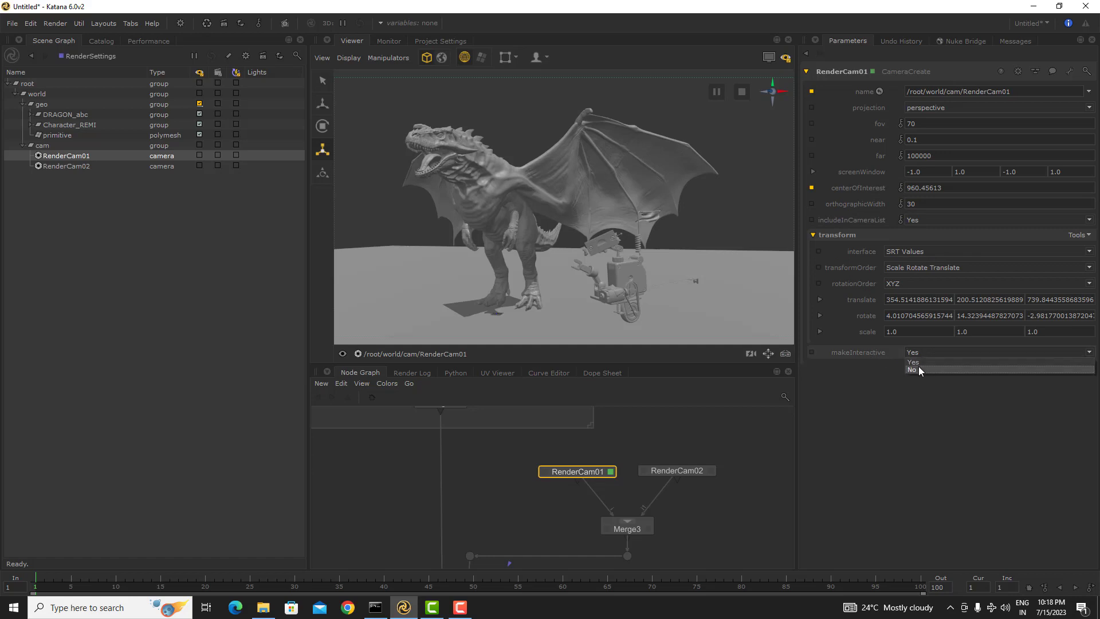
{"action": "left_click", "coordinate": [910, 429]}
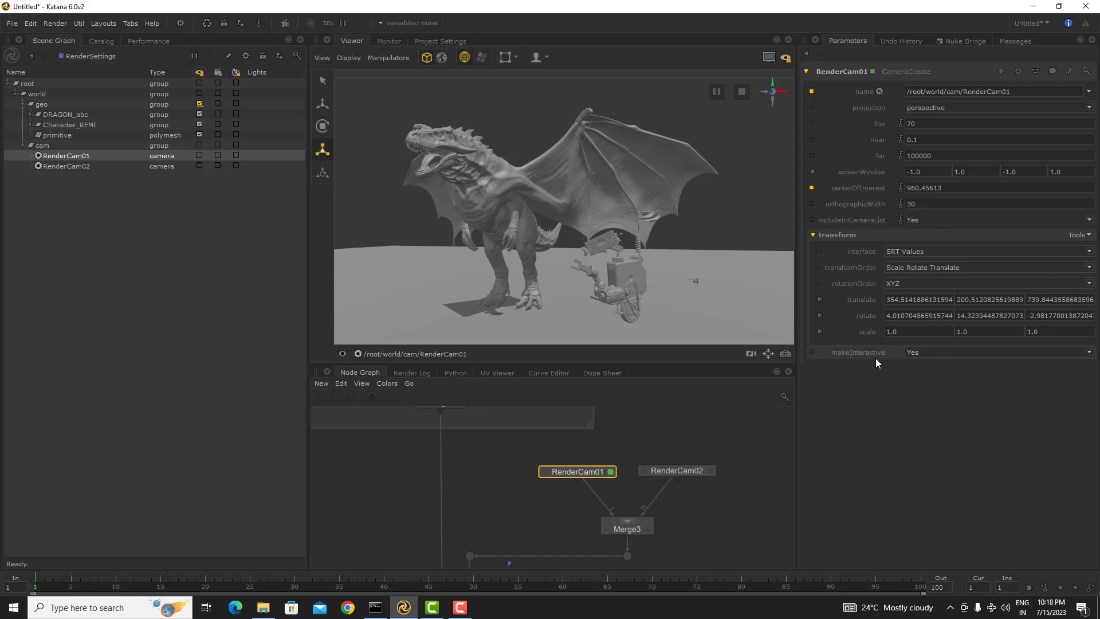
{"action": "left_click_drag", "start_coordinate": [488, 492], "coordinate": [488, 492]}
{"action": "left_click", "coordinate": [925, 352]}
{"action": "left_click", "coordinate": [925, 369]}
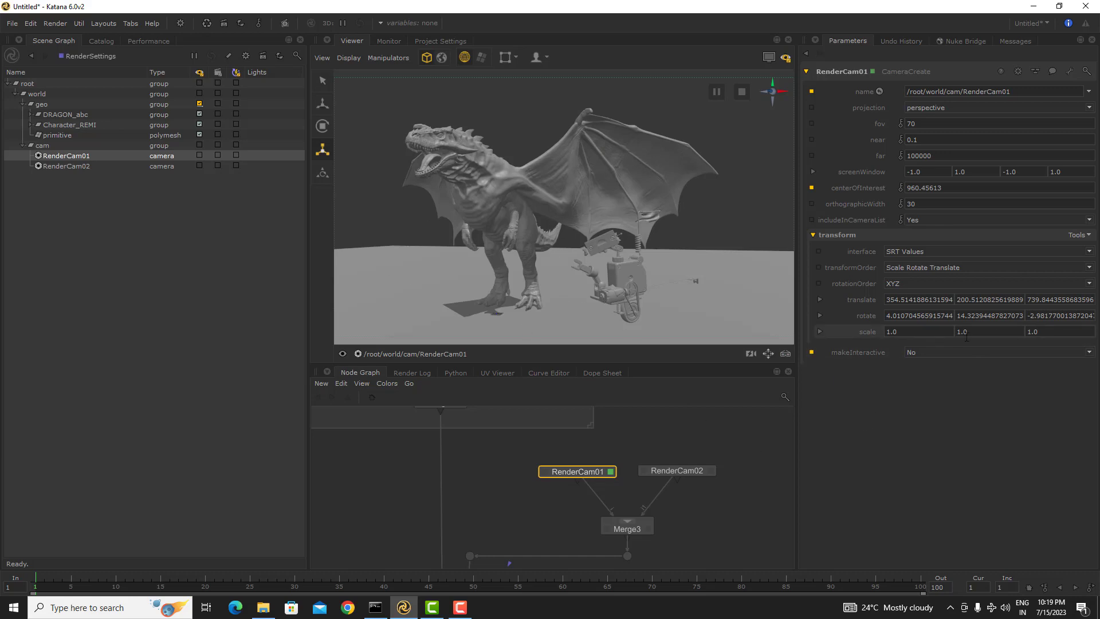
- Look through RenderCam02 and frame the small robot character beside the dragon's leg at an angle
{"action": "left_click", "coordinate": [434, 351]}
{"action": "left_click", "coordinate": [435, 435]}
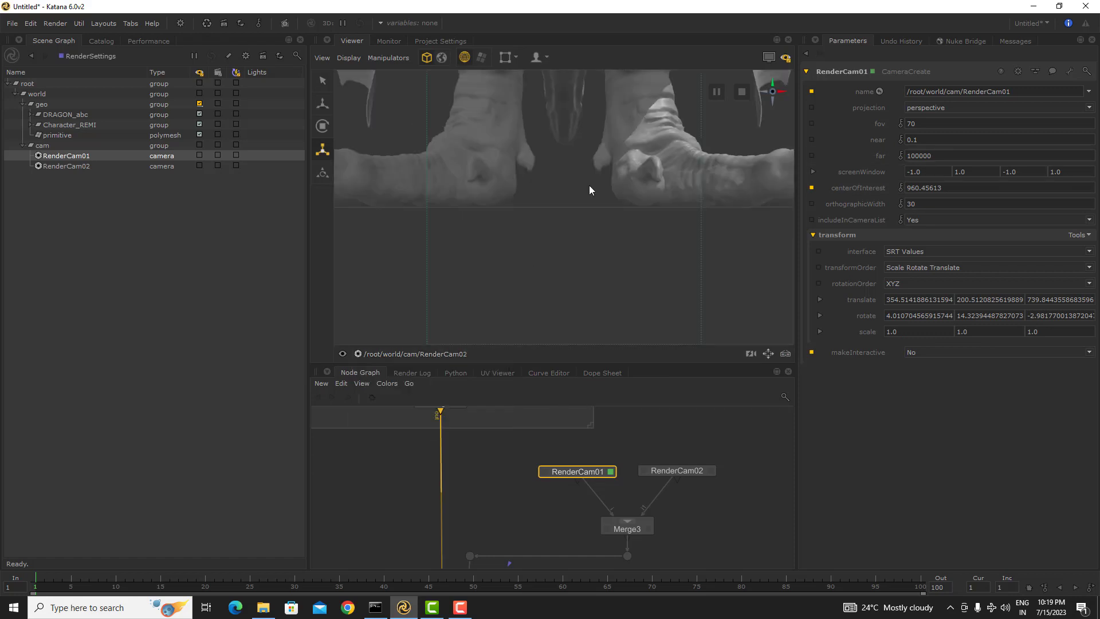
{"action": "key", "text": "4"}
{"action": "scroll", "coordinate": [651, 158], "scroll_direction": "down", "scroll_amount": 6}
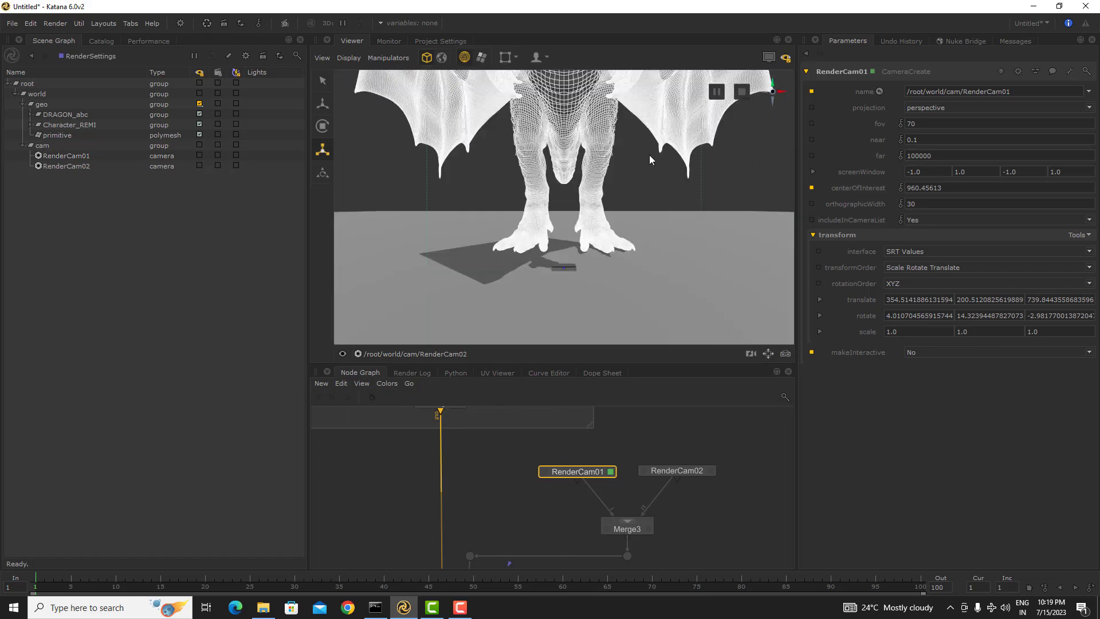
{"action": "left_click", "coordinate": [641, 253]}
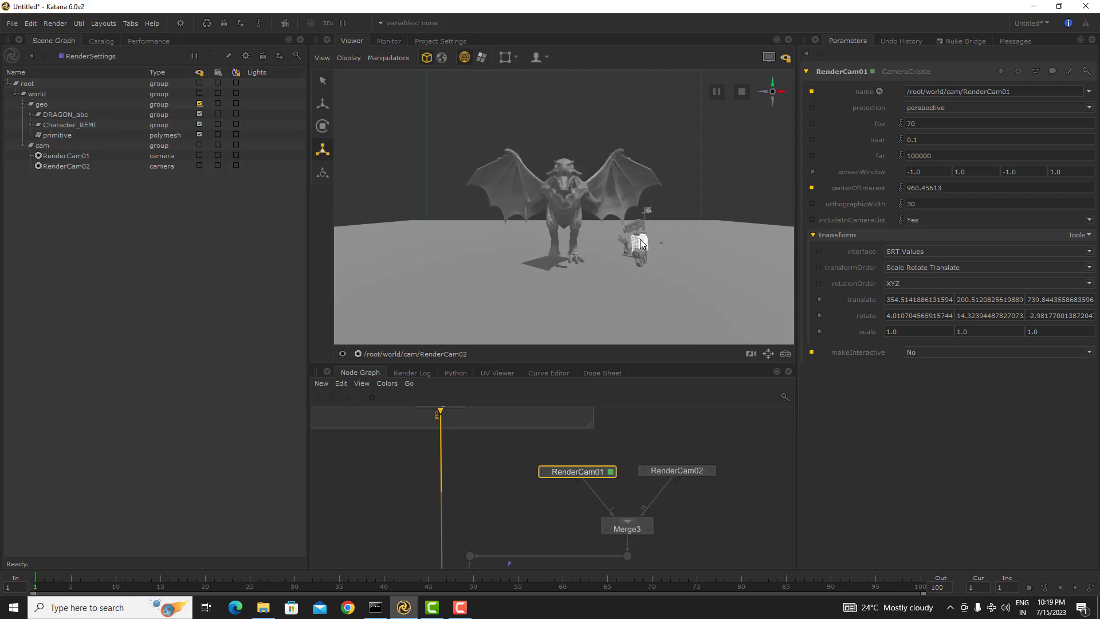
{"action": "key", "text": "f"}
{"action": "scroll", "coordinate": [508, 214], "scroll_direction": "down", "scroll_amount": 5}
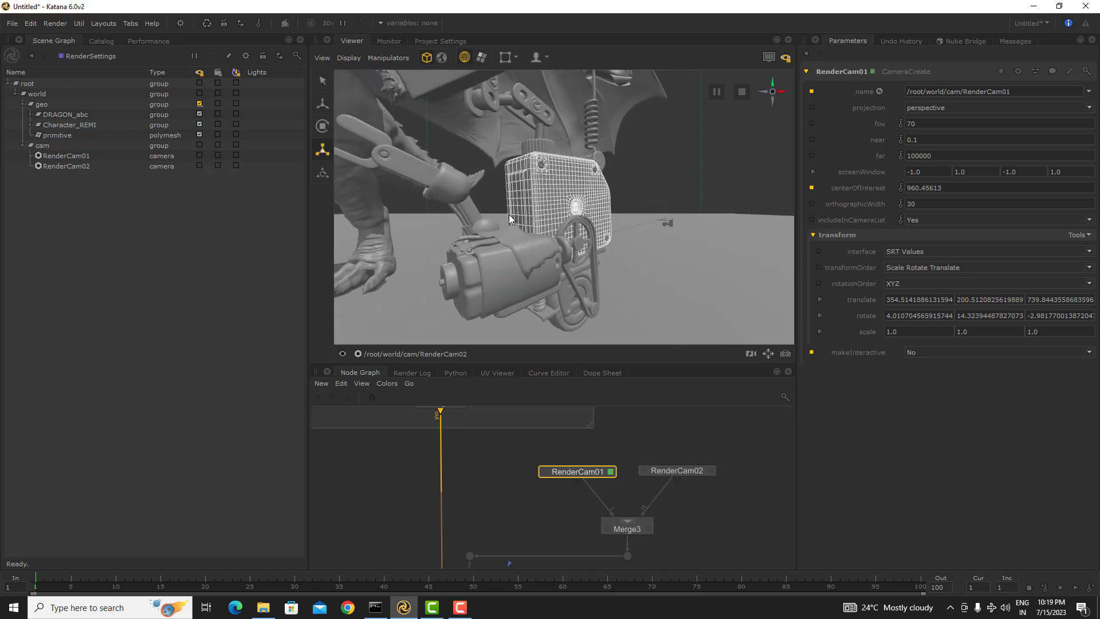
{"action": "left_click_drag", "start_coordinate": [515, 208], "coordinate": [549, 225], "text": "alt"}
- Assign RenderCam02 from the scene graph as the RenderSettings node's camera
{"action": "middle_click_drag", "start_coordinate": [631, 556], "coordinate": [650, 415]}
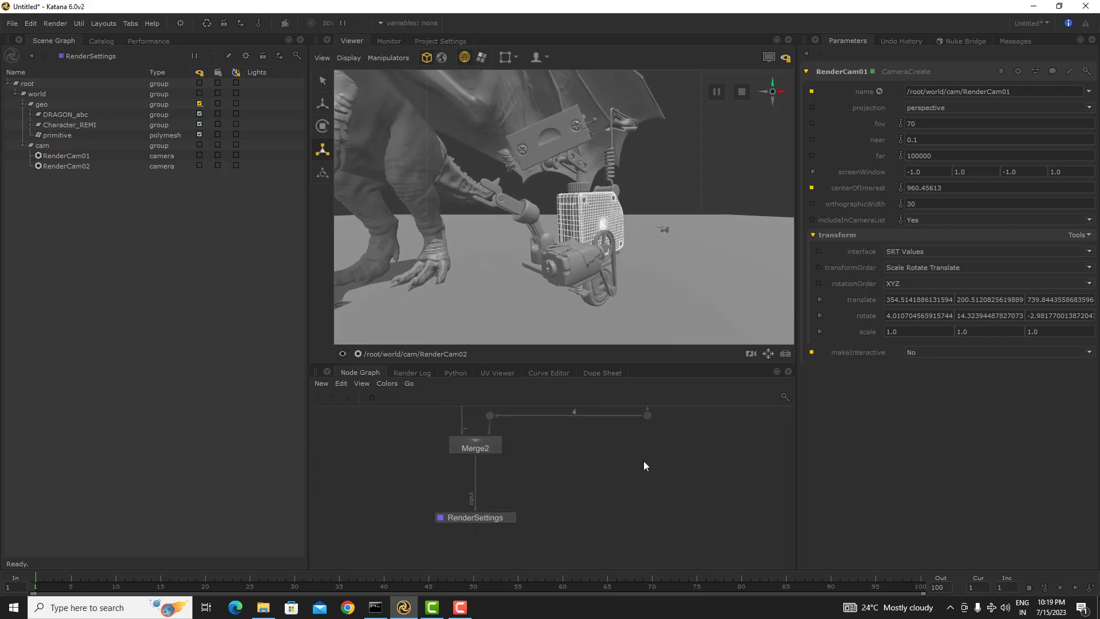
{"action": "double_click", "coordinate": [497, 518]}
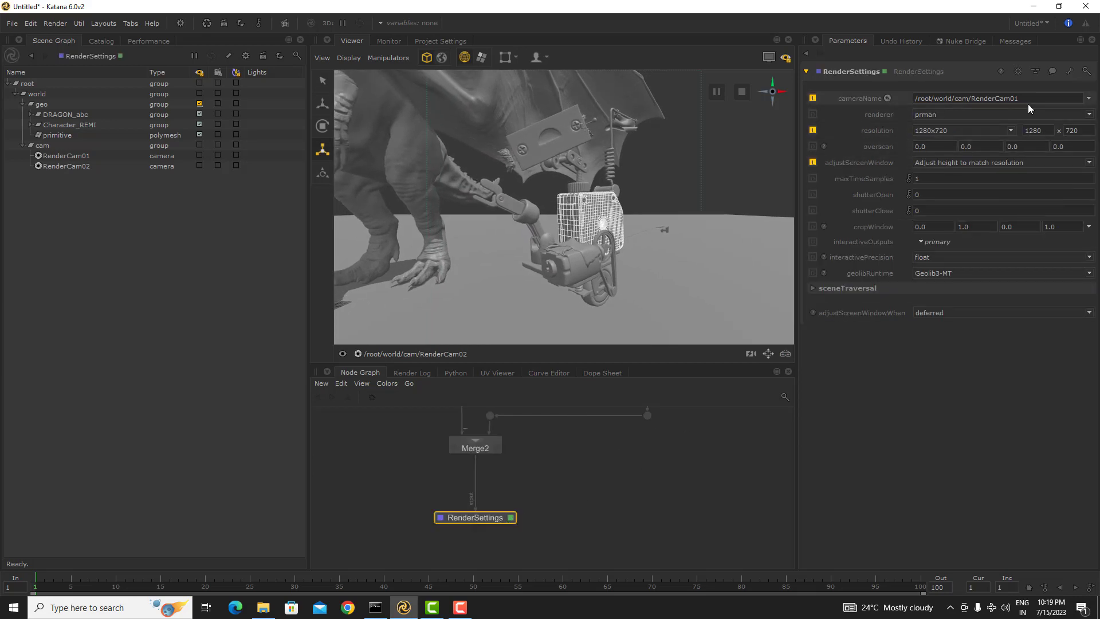
{"action": "left_click", "coordinate": [1089, 99]}
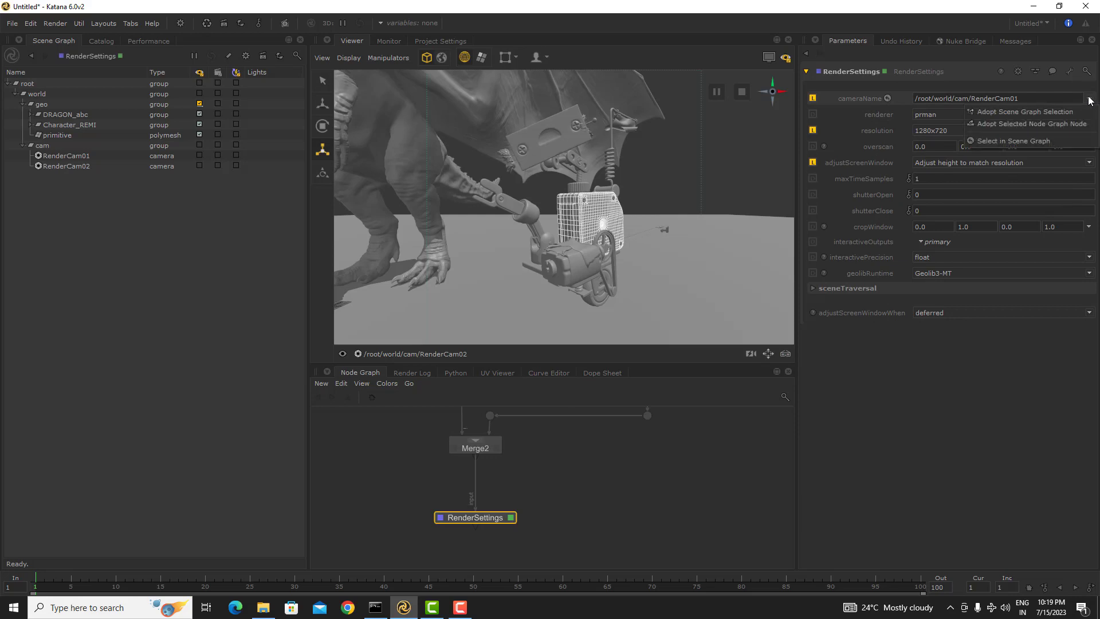
{"action": "left_click", "coordinate": [1011, 141]}
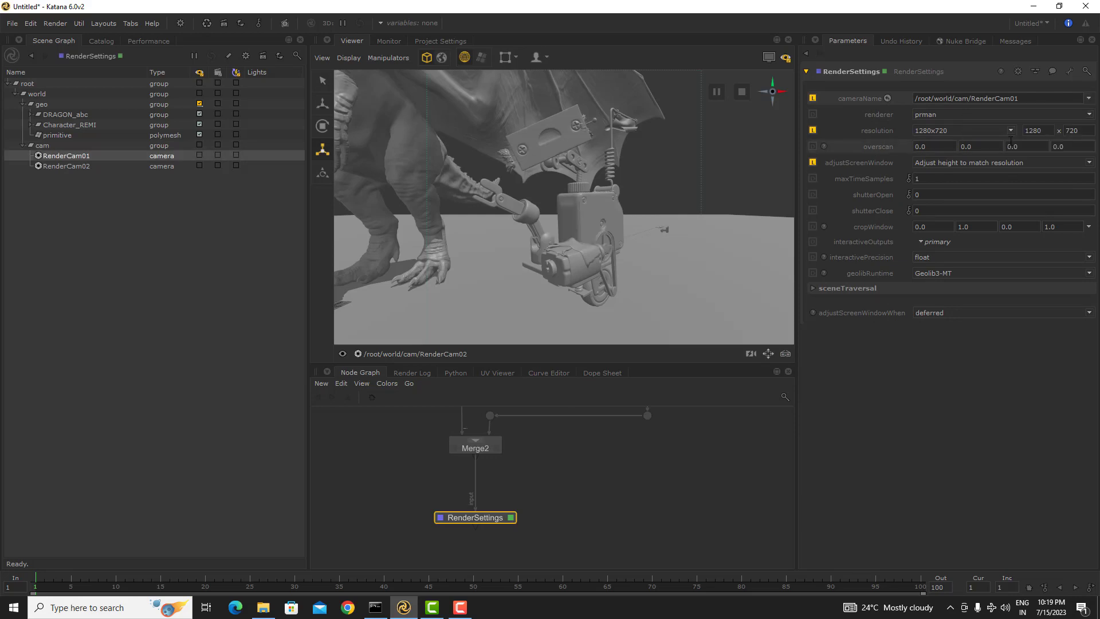
{"action": "left_click", "coordinate": [86, 166]}
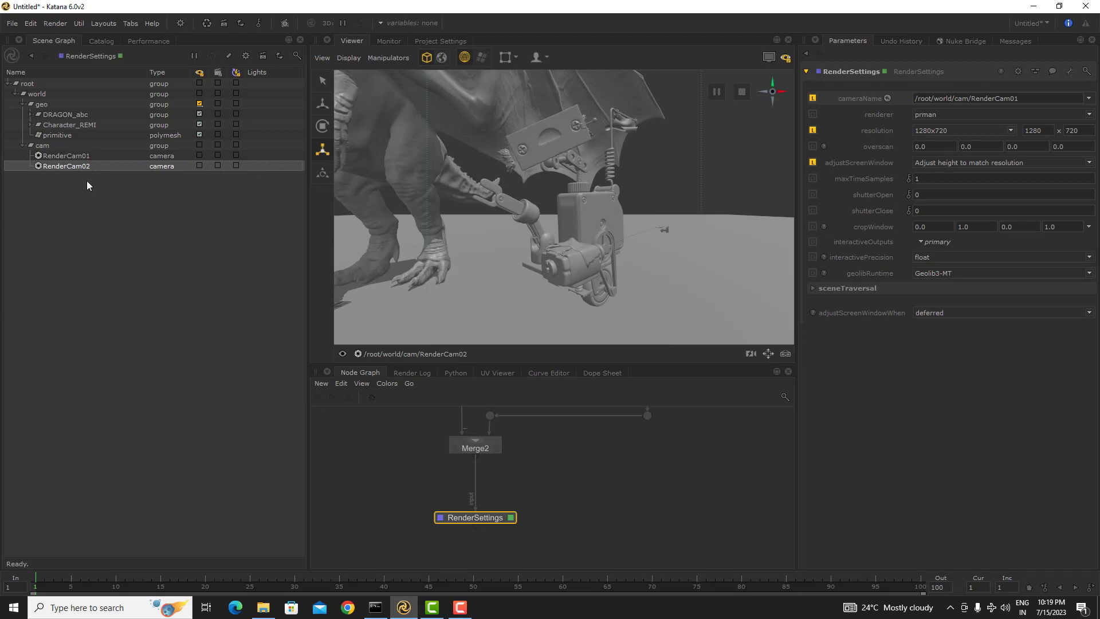
{"action": "left_click_drag", "start_coordinate": [82, 170], "coordinate": [1009, 100]}
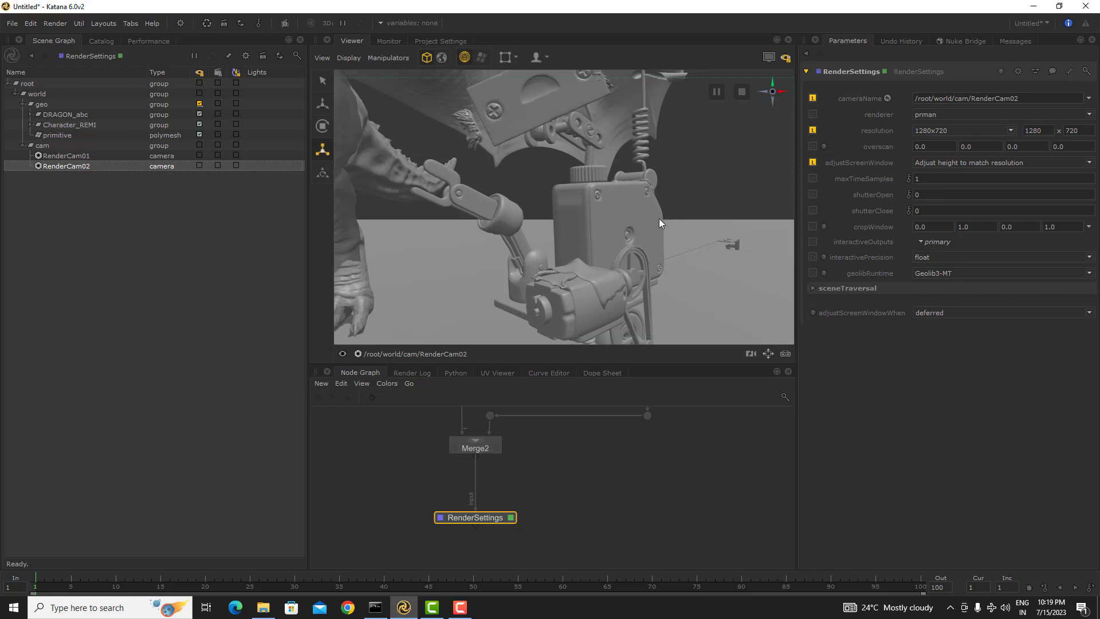
- Set RenderCam02's fov to 50 and reframe the whole robot character through that camera
{"action": "right_click_drag", "start_coordinate": [638, 238], "coordinate": [586, 243], "text": "alt"}
{"action": "middle_click_drag", "start_coordinate": [585, 244], "coordinate": [568, 250], "text": "alt"}
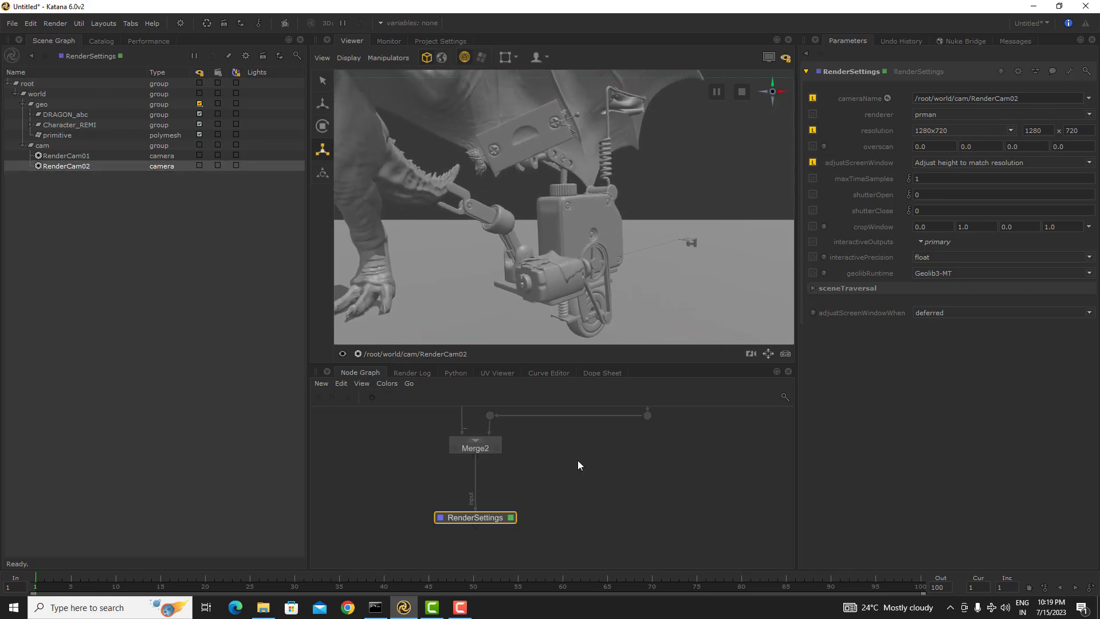
{"action": "middle_click_drag", "start_coordinate": [676, 414], "coordinate": [654, 520]}
{"action": "left_click", "coordinate": [703, 467]}
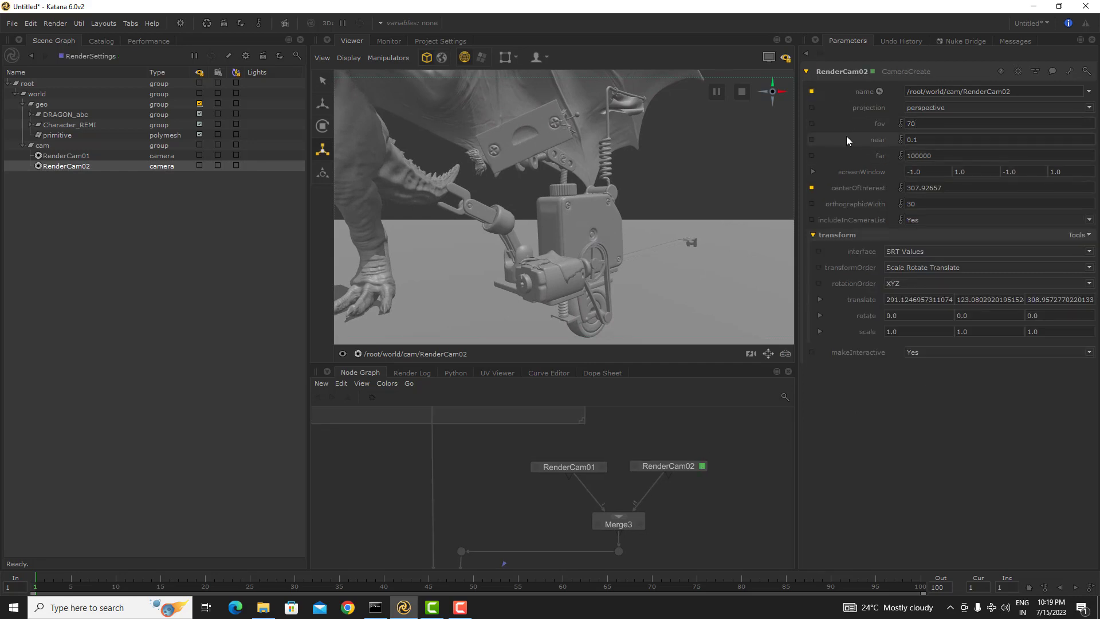
{"action": "key", "text": "BackSpace"}
{"action": "type", "text": "50"}
{"action": "key", "text": "Return"}
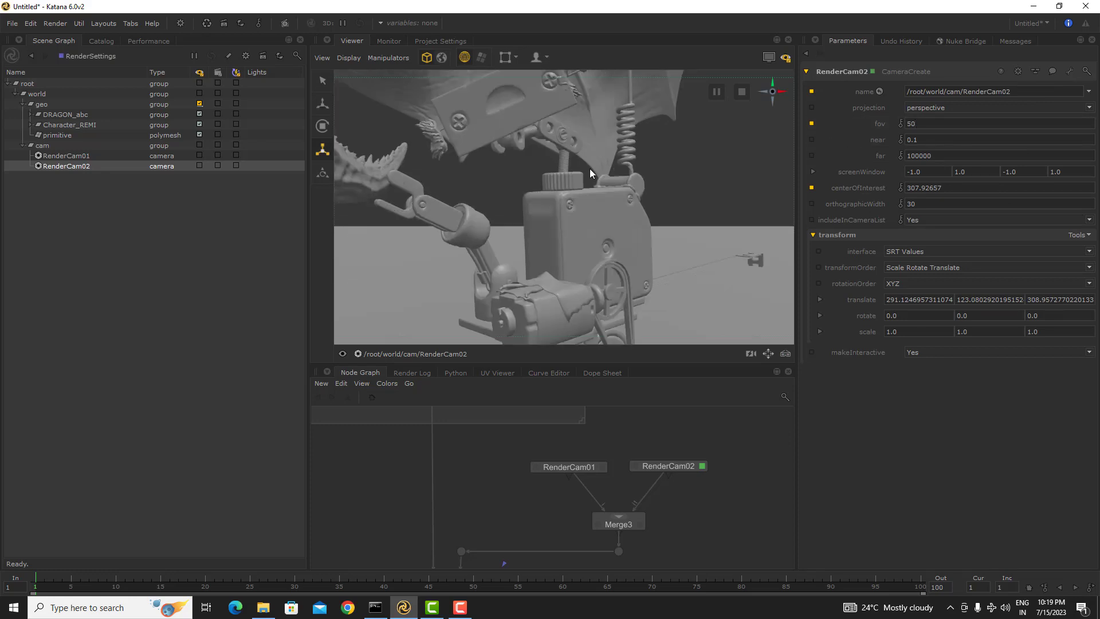
{"action": "scroll", "coordinate": [562, 195], "scroll_direction": "down", "scroll_amount": 5}
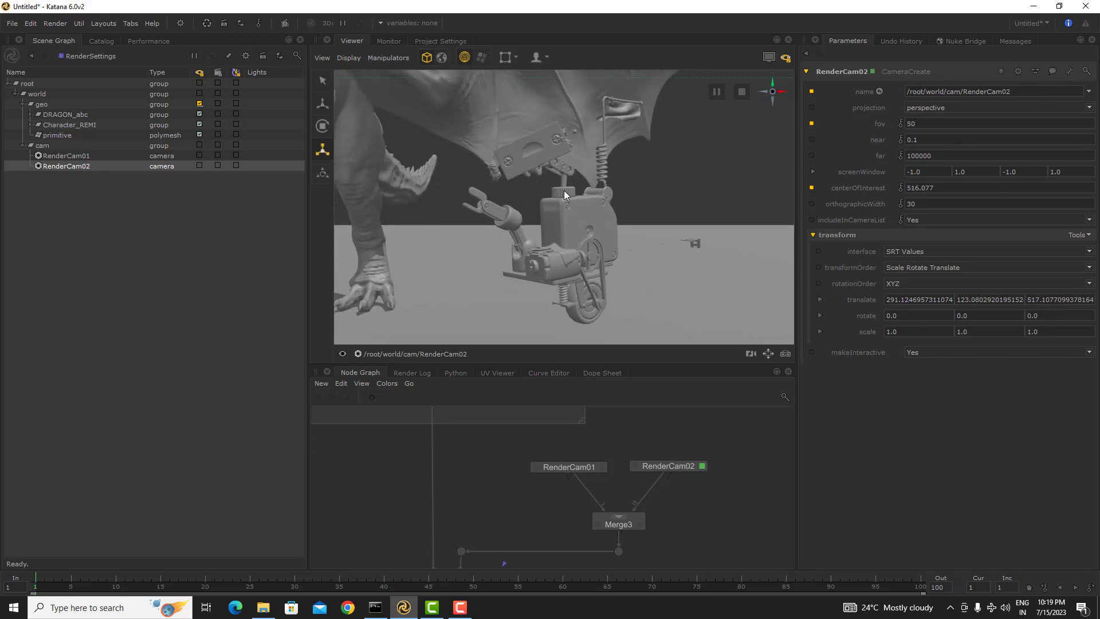
{"action": "middle_click_drag", "start_coordinate": [562, 195], "coordinate": [534, 222], "text": "alt"}
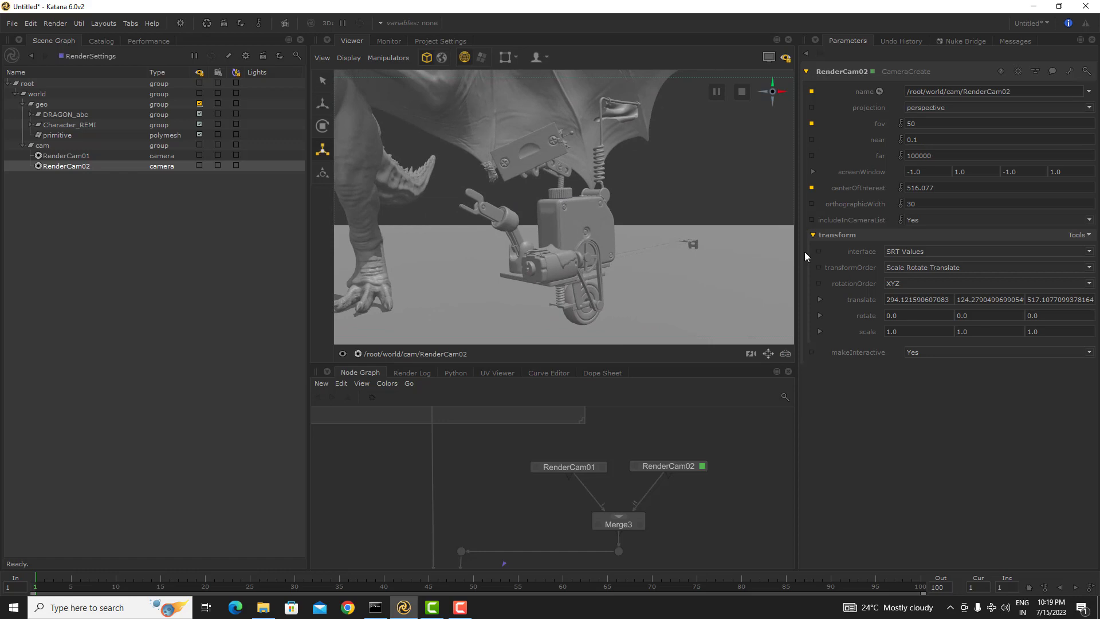
- Change the cameraName of the RenderSettings node to /root/world/cam/RenderCam01
{"action": "middle_click_drag", "start_coordinate": [619, 558], "coordinate": [658, 416]}
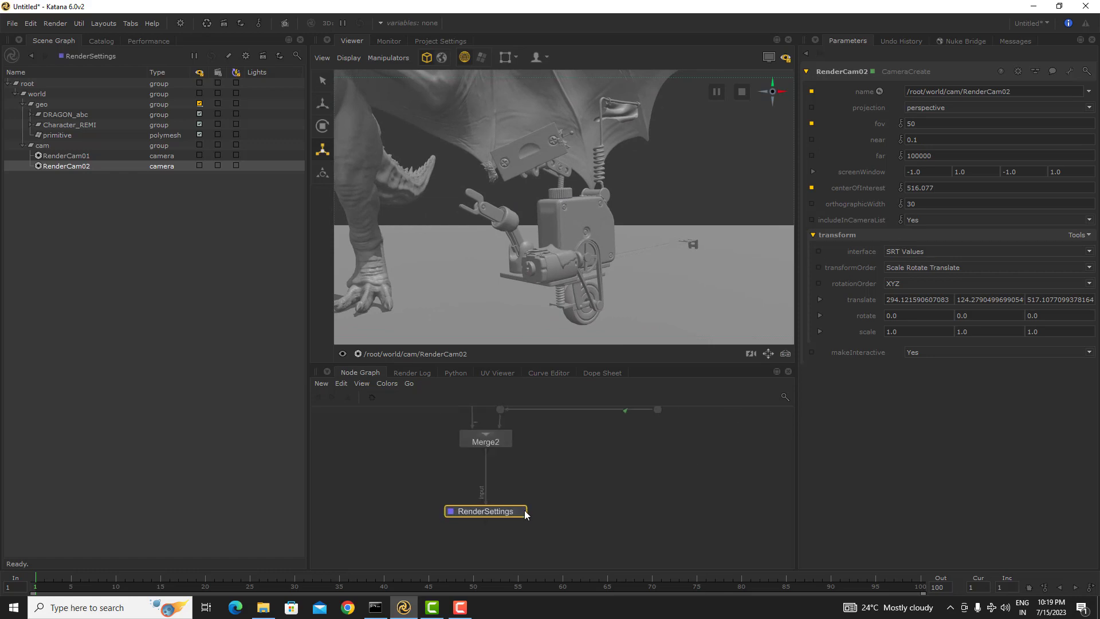
{"action": "left_click", "coordinate": [524, 511]}
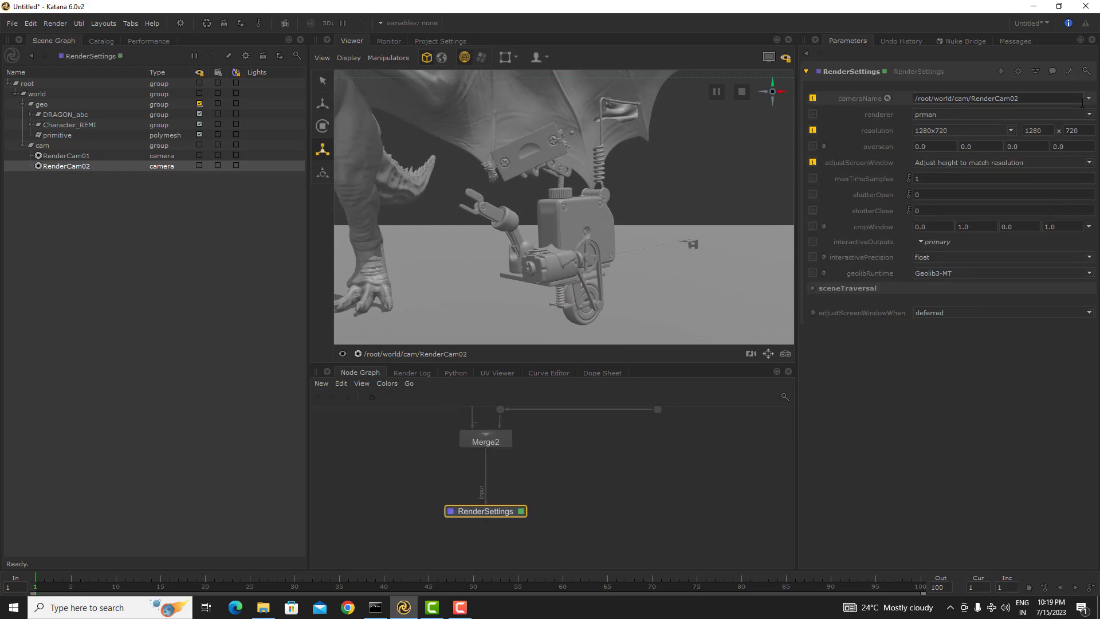
{"action": "left_click", "coordinate": [1089, 99]}
{"action": "left_click", "coordinate": [1041, 99]}
{"action": "key", "text": "BackSpace"}
{"action": "type", "text": "1"}
{"action": "key", "text": "Return"}
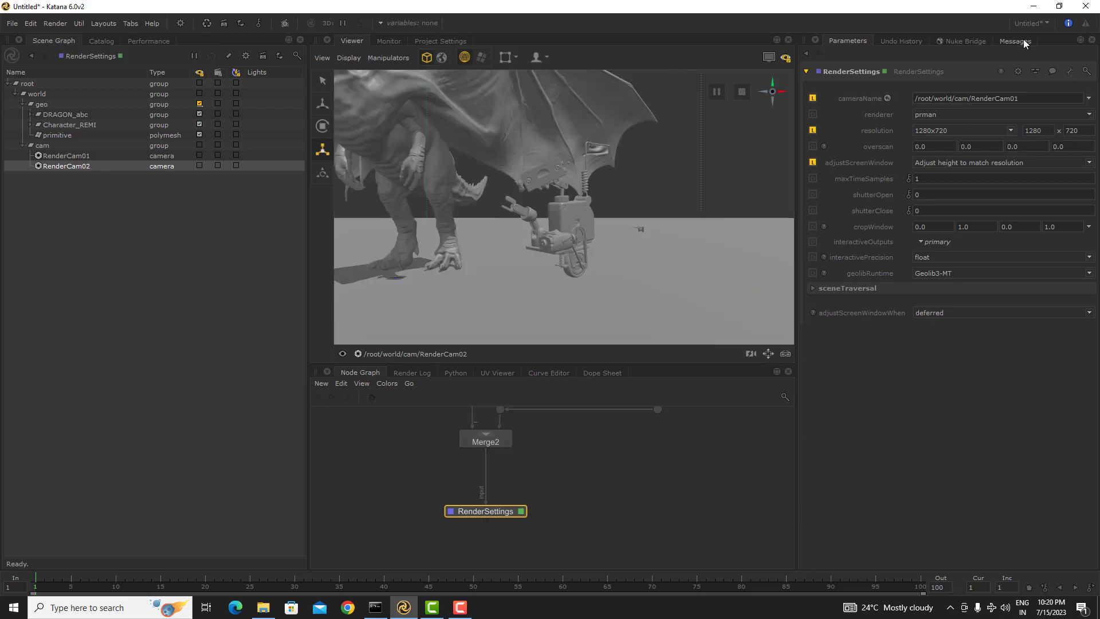
- Compare the two camera framings by looking through RenderCam01 and then RenderCam02 in the viewer
{"action": "left_click", "coordinate": [455, 355]}
{"action": "left_click", "coordinate": [433, 422]}
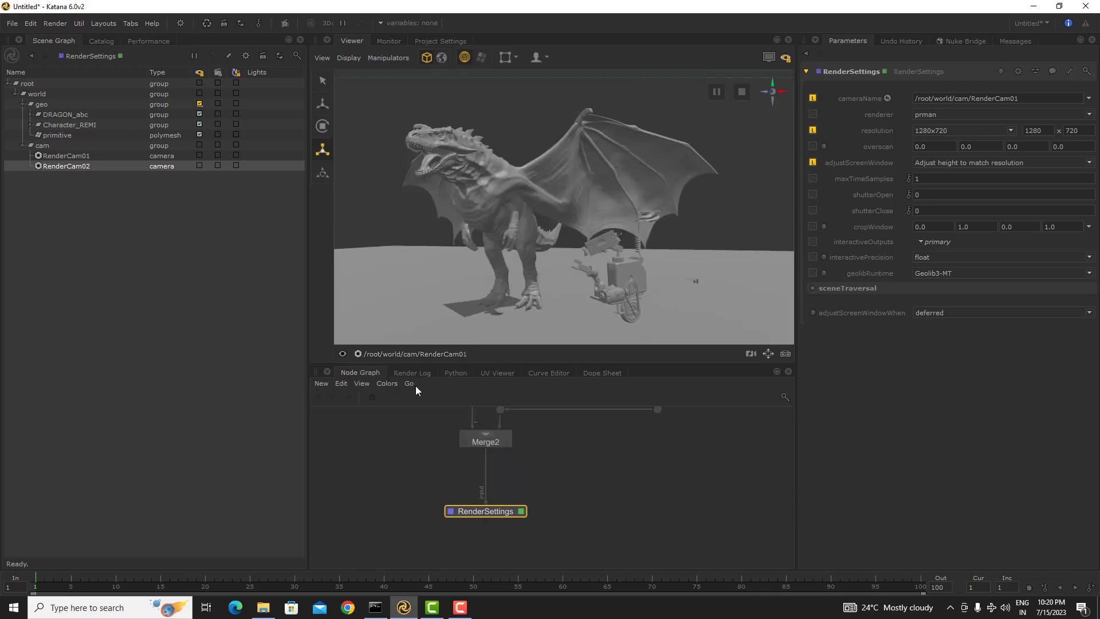
{"action": "left_click", "coordinate": [432, 354]}
{"action": "left_click", "coordinate": [438, 434]}
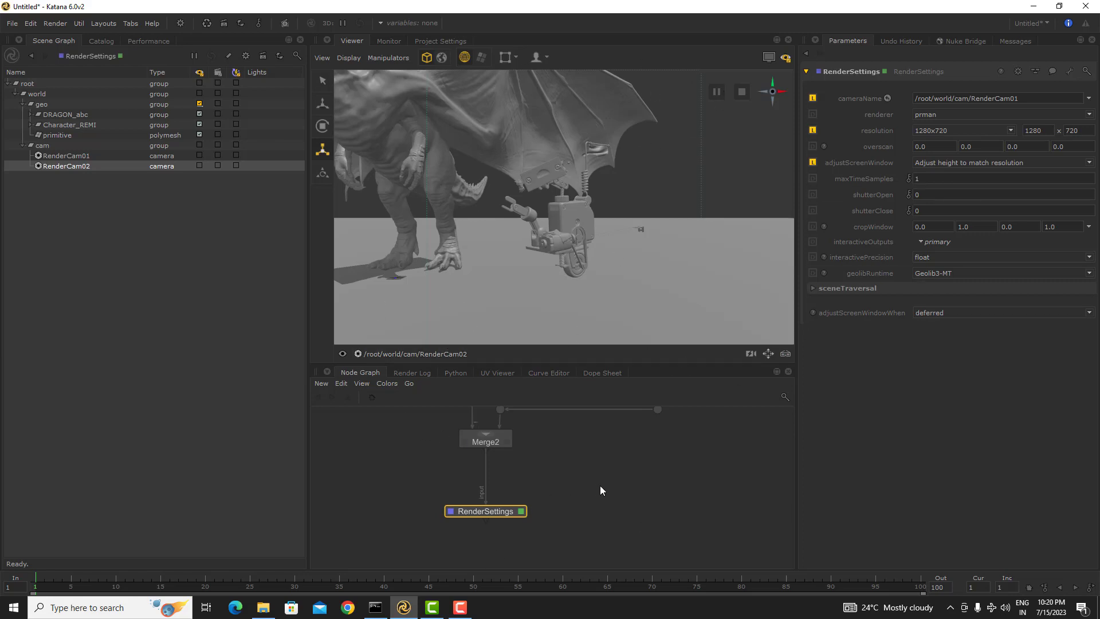
- Check which renderers are available for the RenderSettings node without changing the selection
{"action": "middle_click_drag", "start_coordinate": [593, 483], "coordinate": [589, 438]}
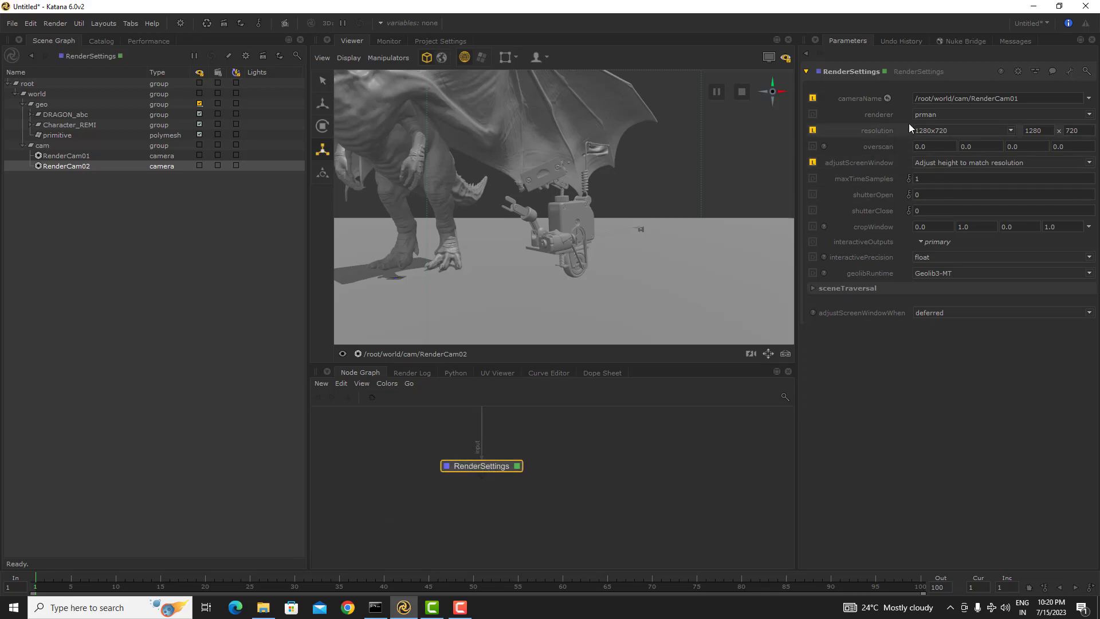
{"action": "left_click", "coordinate": [978, 115]}
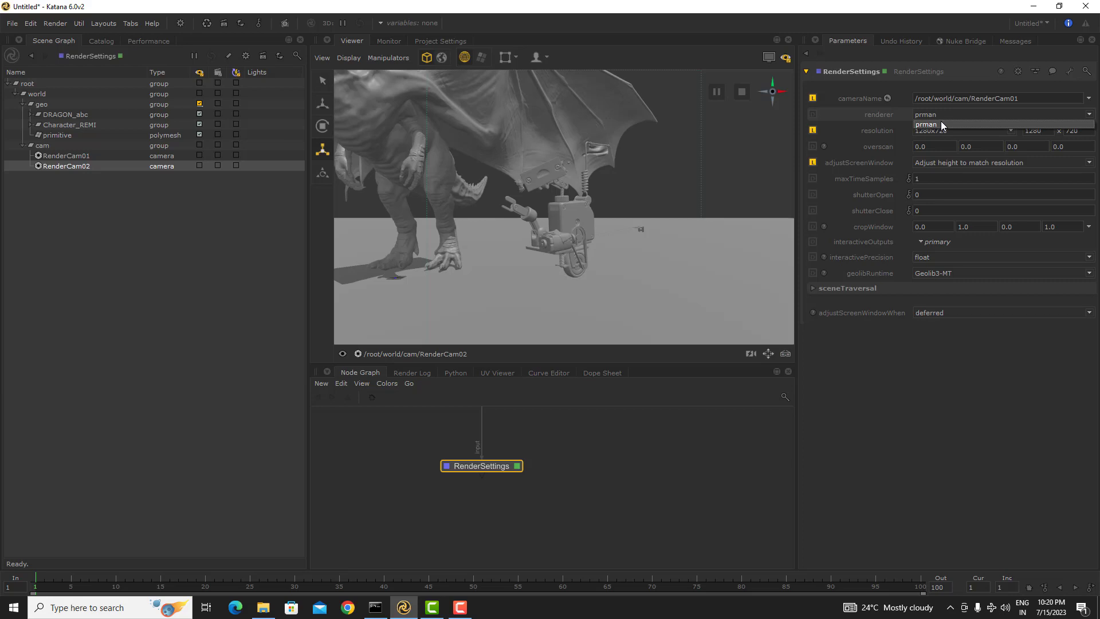
{"action": "left_click", "coordinate": [877, 380]}
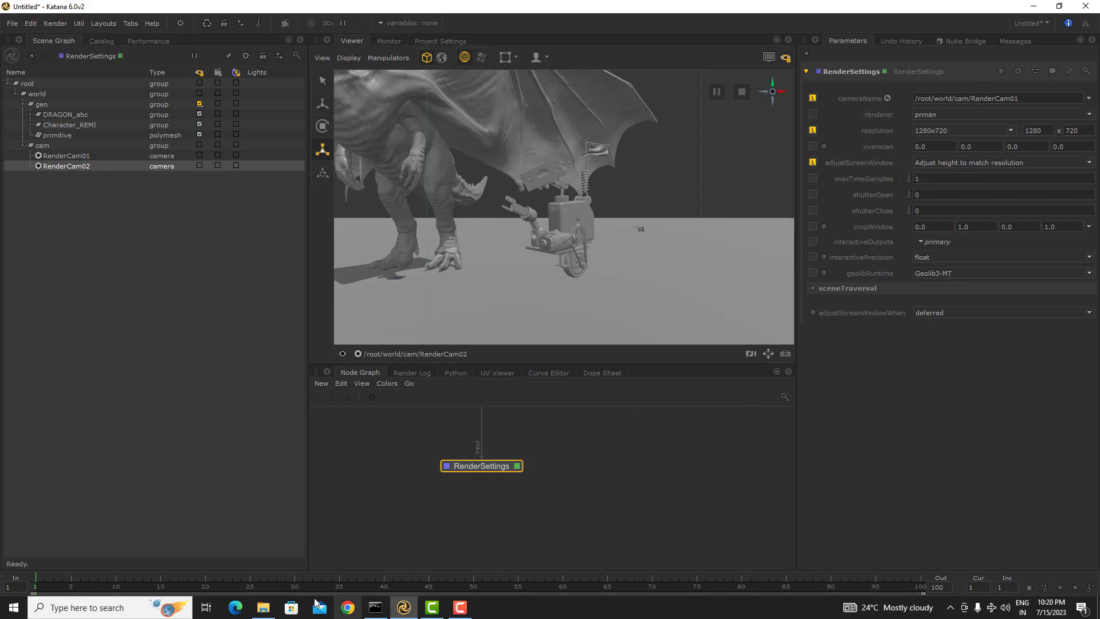
- Switch to File Explorer and open the KatanaLauncher - 6.0 batch file from the Desktop for editing in Notepad
{"action": "mouse_move", "coordinate": [274, 607]}
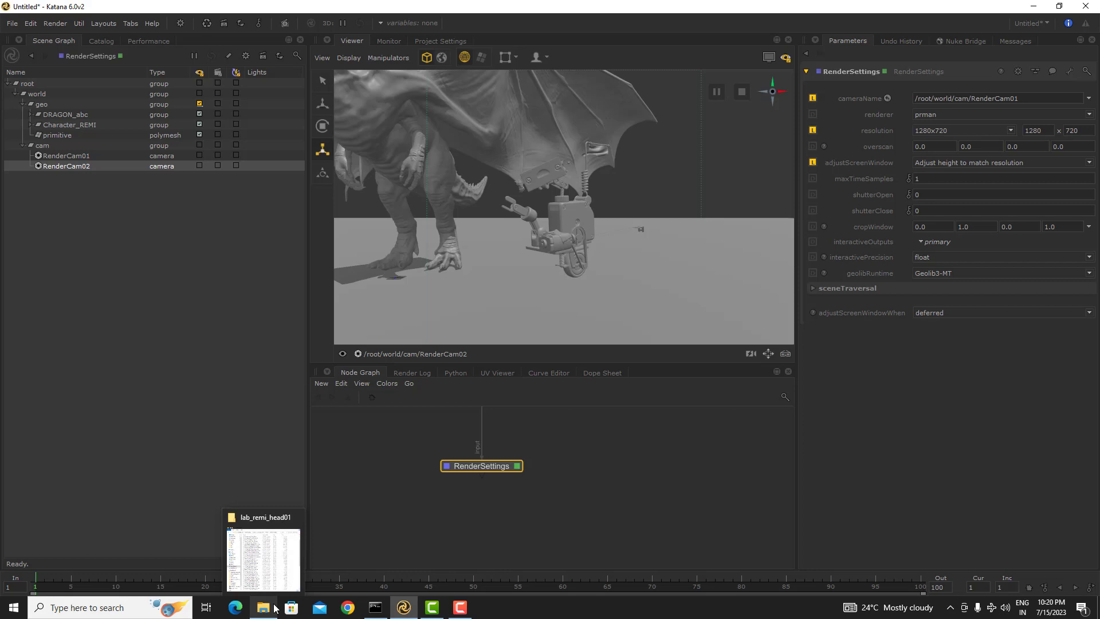
{"action": "left_click", "coordinate": [275, 548]}
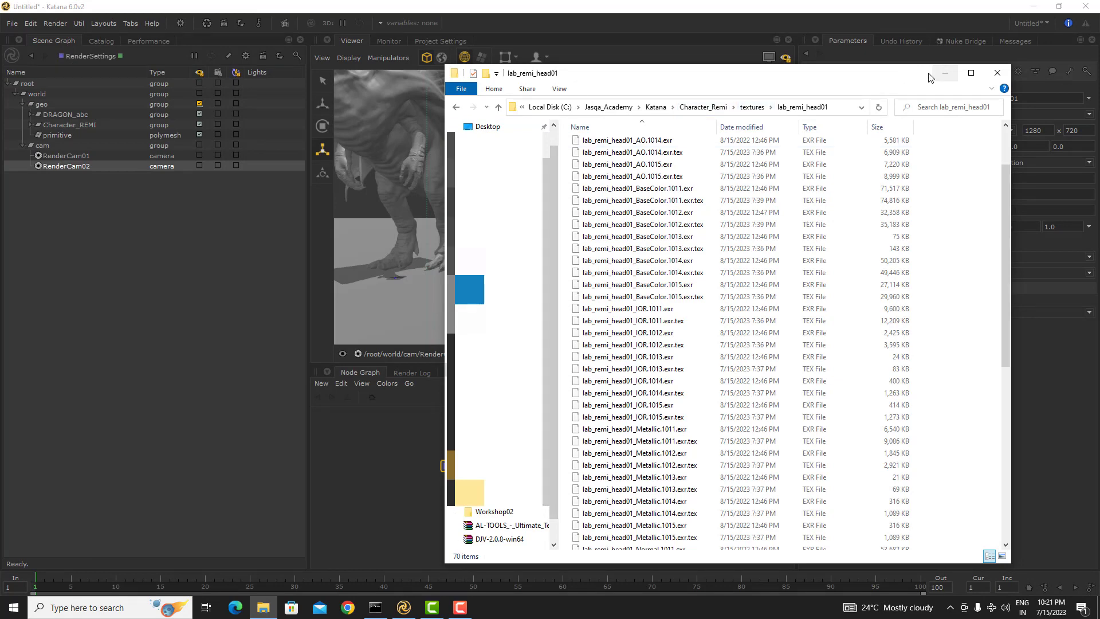
{"action": "left_click", "coordinate": [488, 127]}
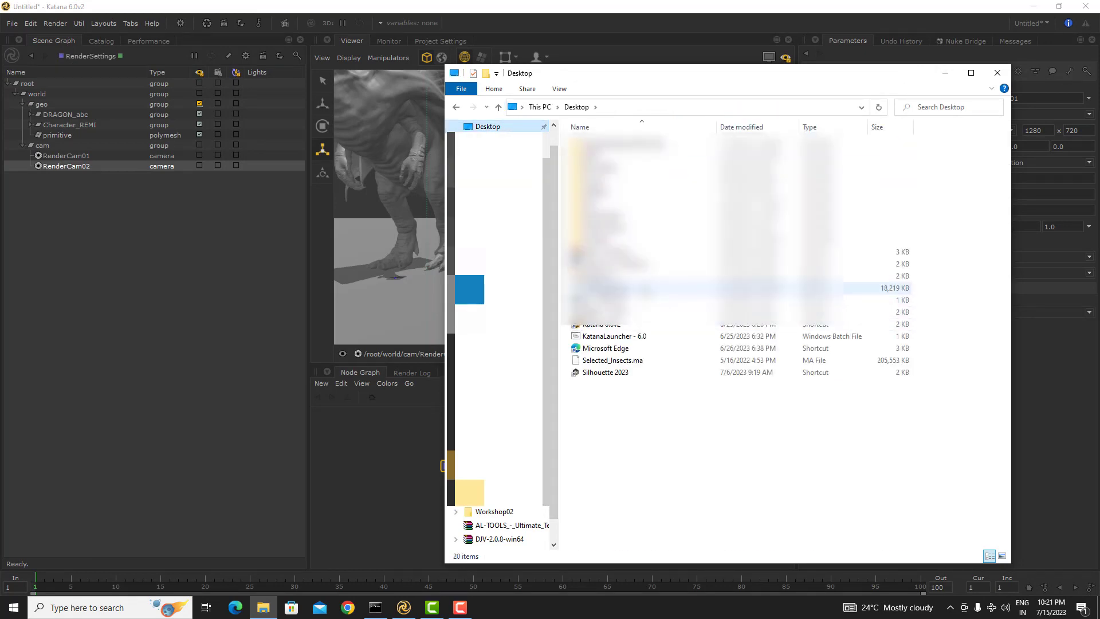
{"action": "left_click", "coordinate": [625, 337]}
{"action": "right_click", "coordinate": [625, 336]}
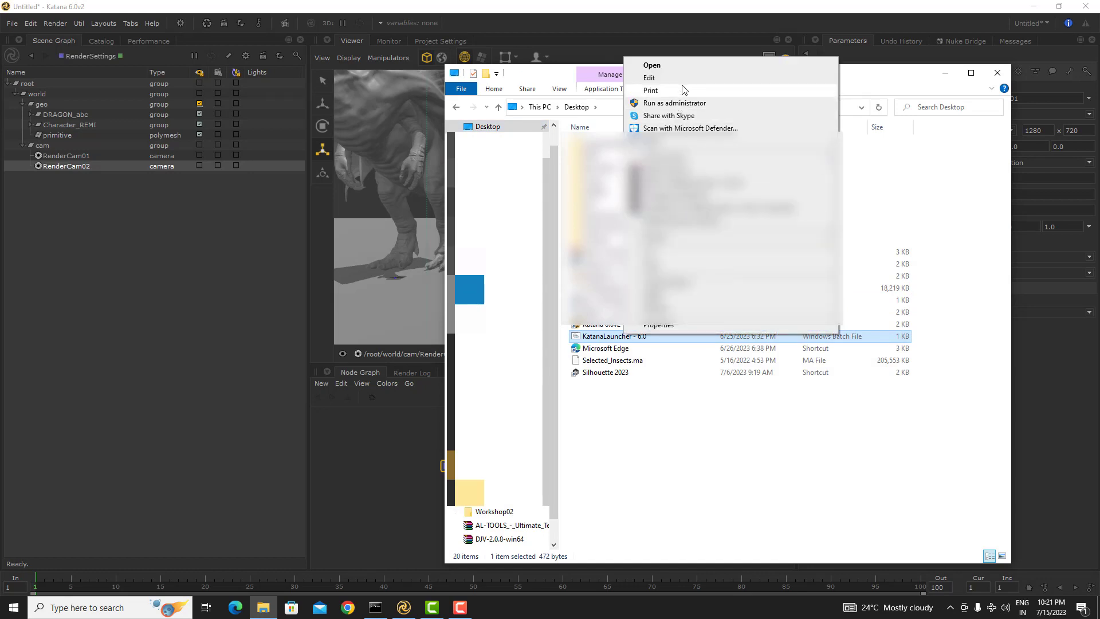
{"action": "left_click", "coordinate": [636, 78]}
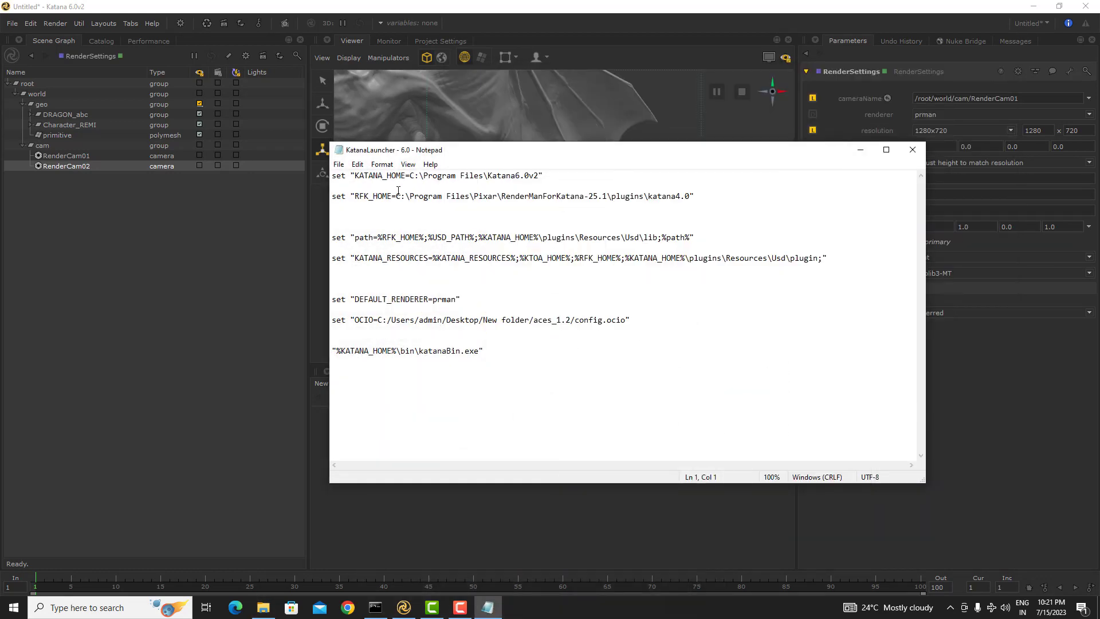
- Examine the launcher script's KATANA_HOME and RFK_HOME path definitions
{"action": "left_click_drag", "start_coordinate": [509, 365], "coordinate": [270, 165]}
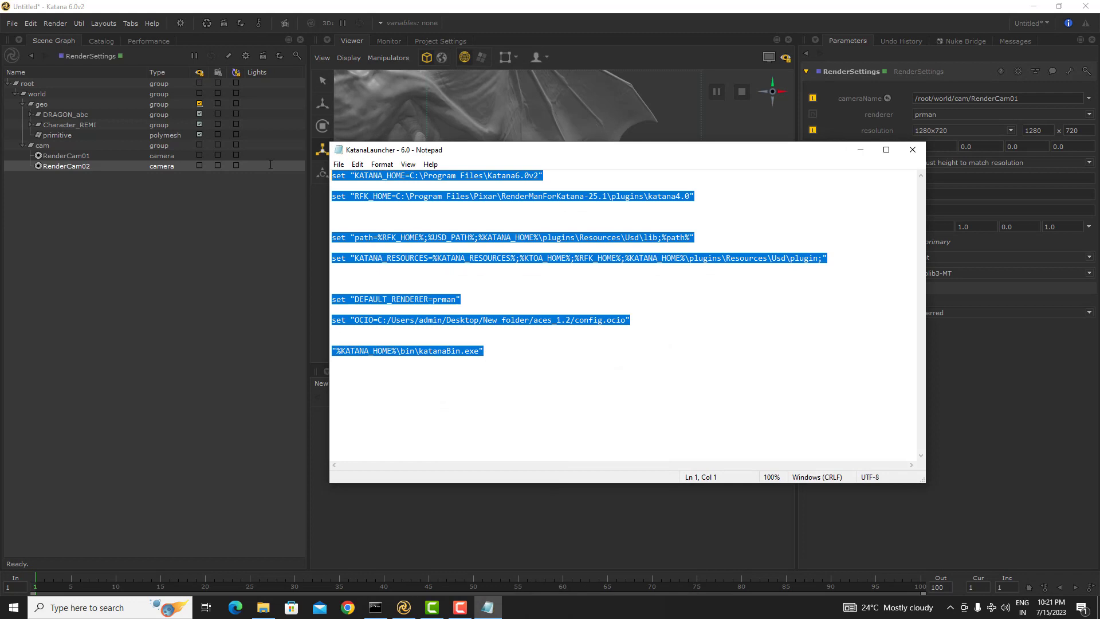
{"action": "left_click", "coordinate": [555, 375]}
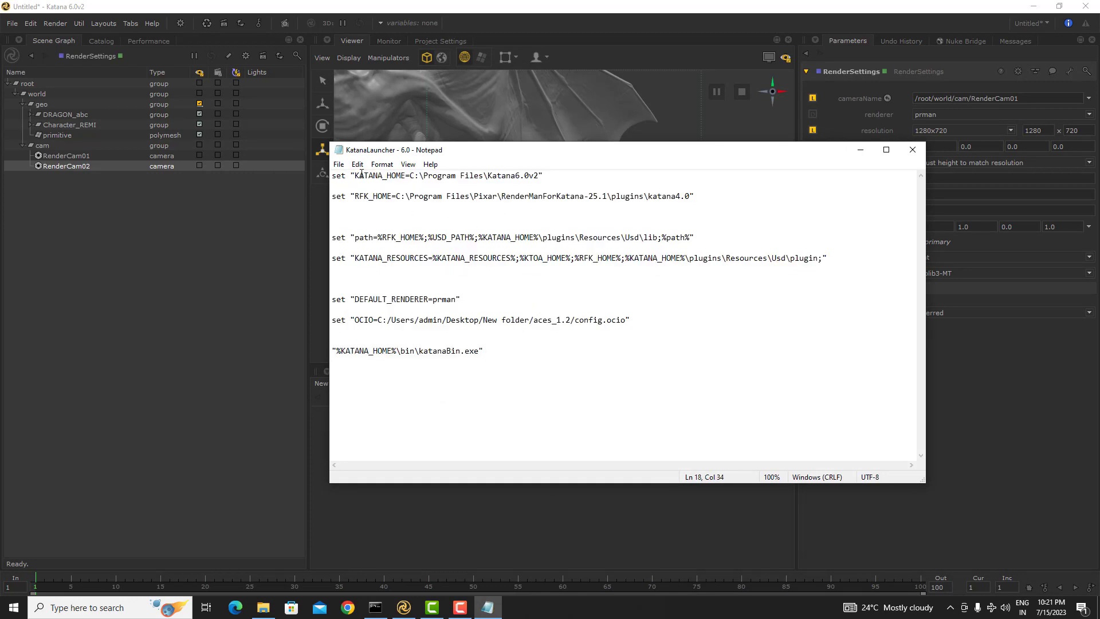
{"action": "left_click_drag", "start_coordinate": [750, 153], "coordinate": [555, 126]}
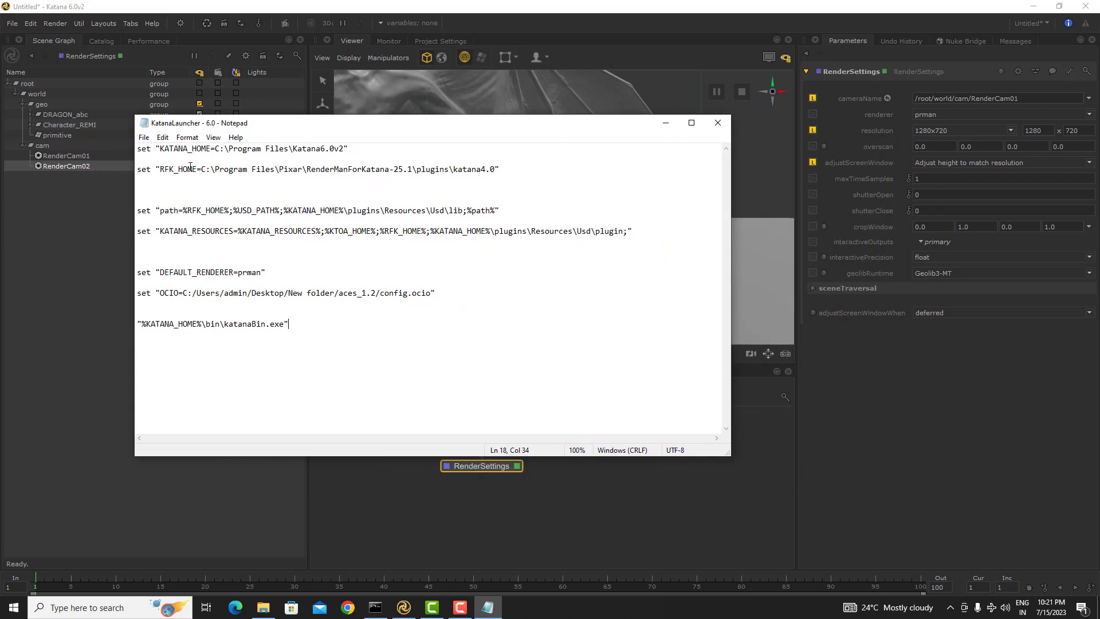
{"action": "left_click_drag", "start_coordinate": [320, 147], "coordinate": [431, 170]}
{"action": "left_click", "coordinate": [327, 149]}
{"action": "left_click", "coordinate": [427, 178]}
{"action": "left_click", "coordinate": [467, 168]}
- Examine the DEFAULT_RENDERER line in the launcher script, and close the file
{"action": "left_click_drag", "start_coordinate": [138, 274], "coordinate": [176, 273]}
{"action": "left_click", "coordinate": [253, 272]}
{"action": "left_click_drag", "start_coordinate": [261, 273], "coordinate": [237, 273]}
{"action": "left_click_drag", "start_coordinate": [274, 130], "coordinate": [297, 128]}
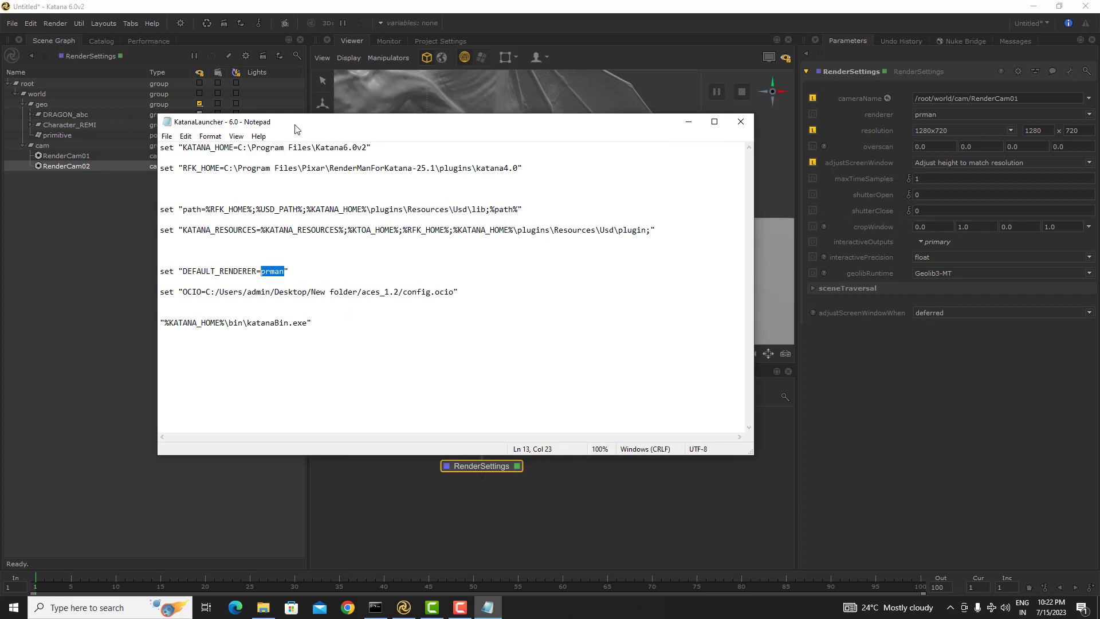
{"action": "left_click", "coordinate": [319, 270]}
{"action": "left_click", "coordinate": [741, 122]}
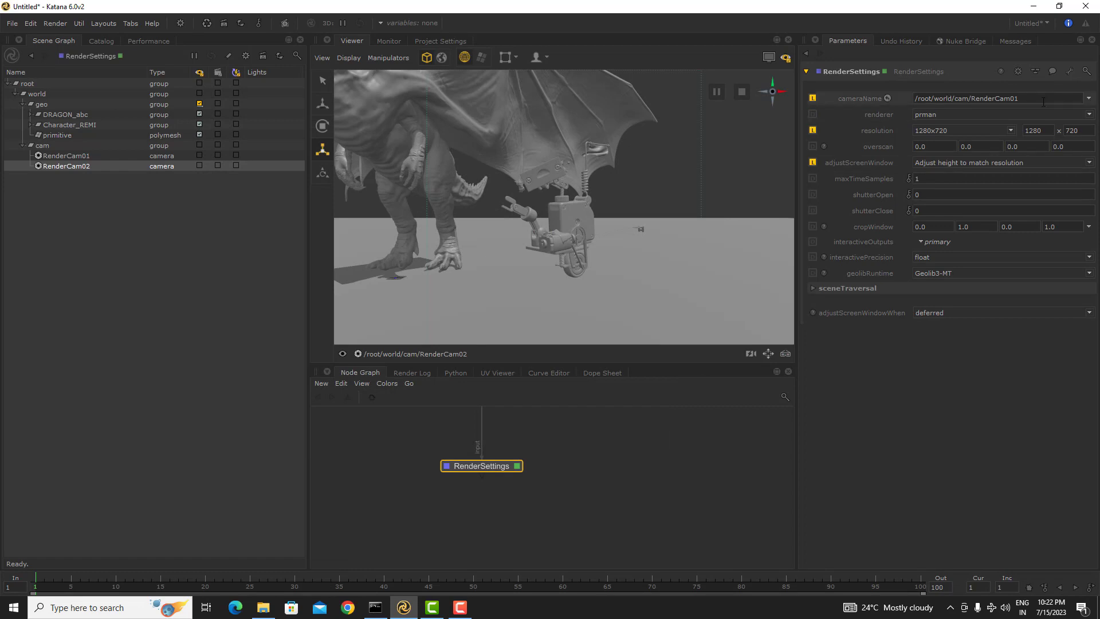
- Set the renderer of the RenderSettings node explicitly to prman
{"action": "left_click", "coordinate": [962, 114]}
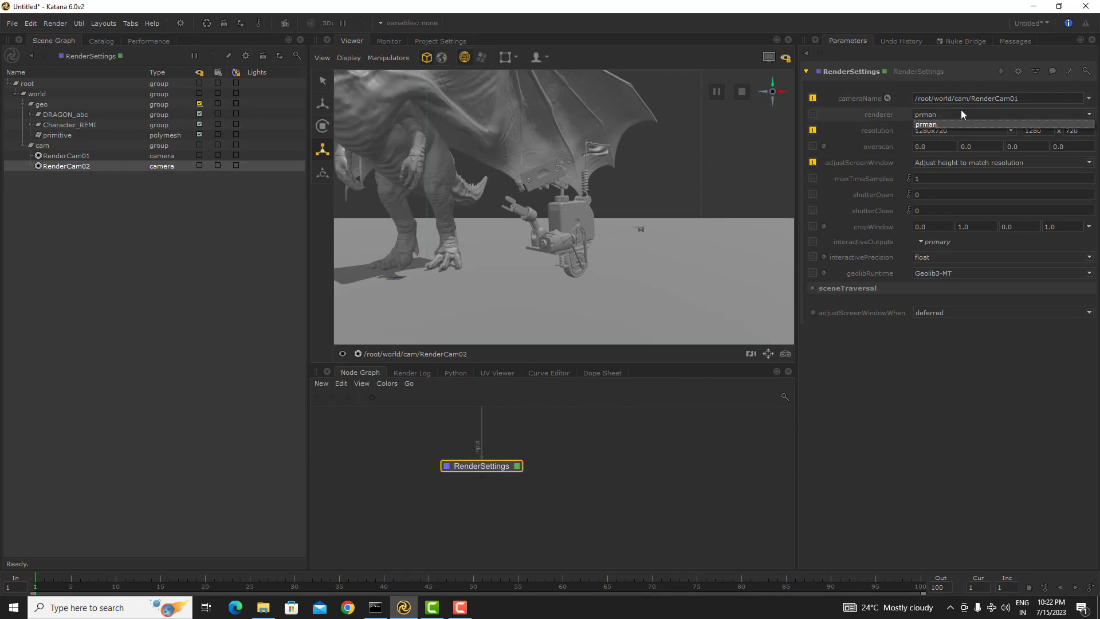
{"action": "left_click", "coordinate": [949, 121]}
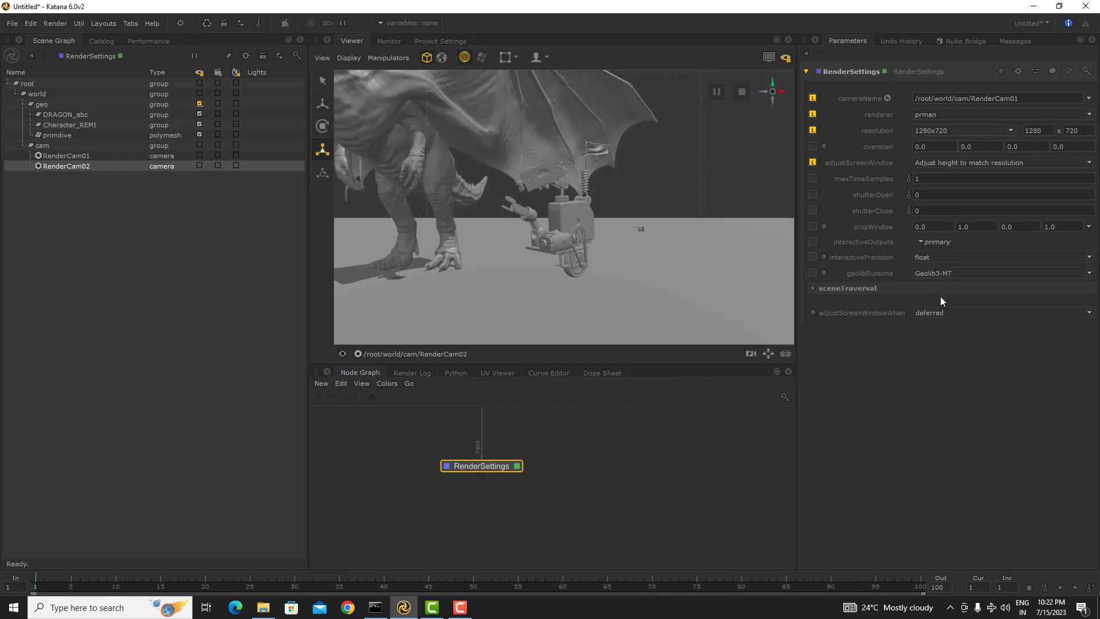
{"action": "middle_click_drag", "start_coordinate": [550, 496], "coordinate": [562, 547]}
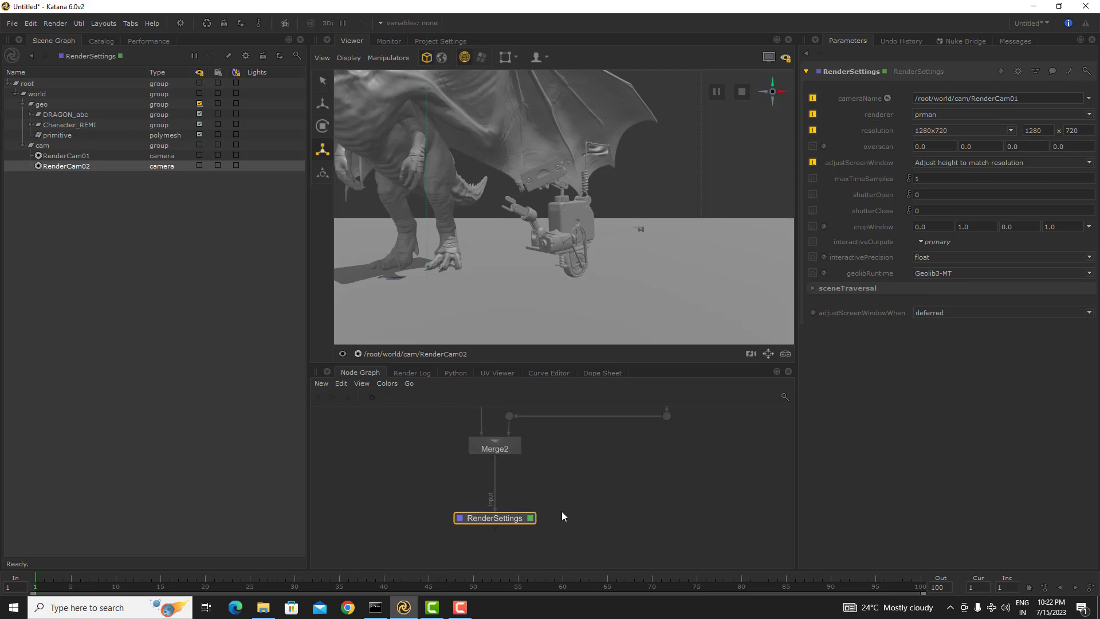
{"action": "middle_click_drag", "start_coordinate": [502, 529], "coordinate": [537, 470]}
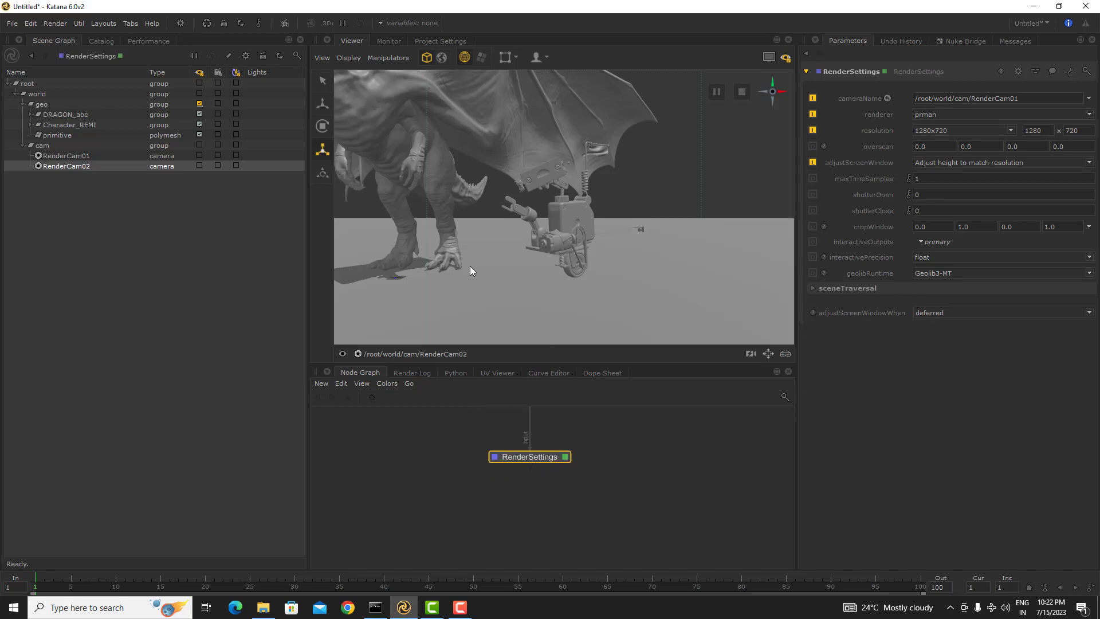
- Look through RenderCam01 in the viewer, and start a Preview Render from the RenderSettings node with the Monitor showing
{"action": "left_click", "coordinate": [416, 353]}
{"action": "left_click", "coordinate": [435, 428]}
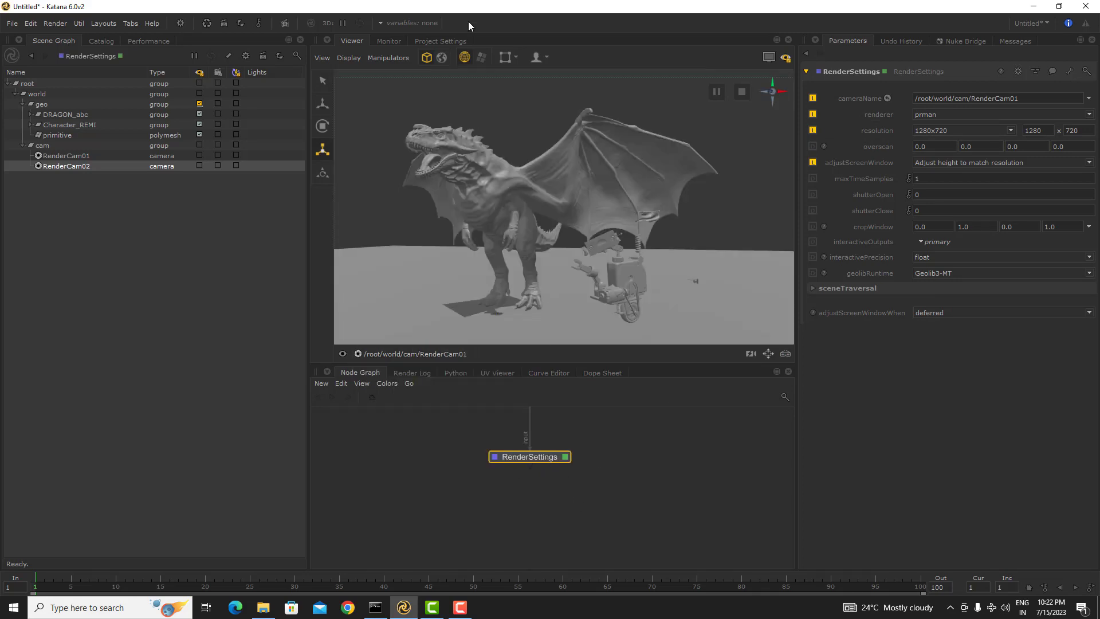
{"action": "left_click", "coordinate": [391, 41]}
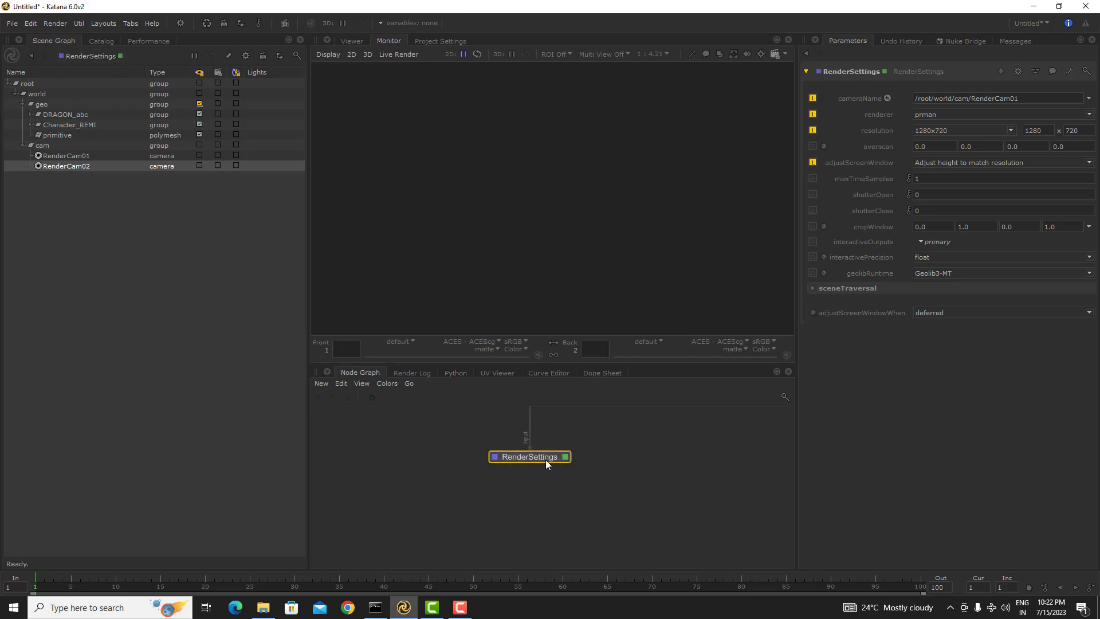
{"action": "right_click", "coordinate": [545, 459]}
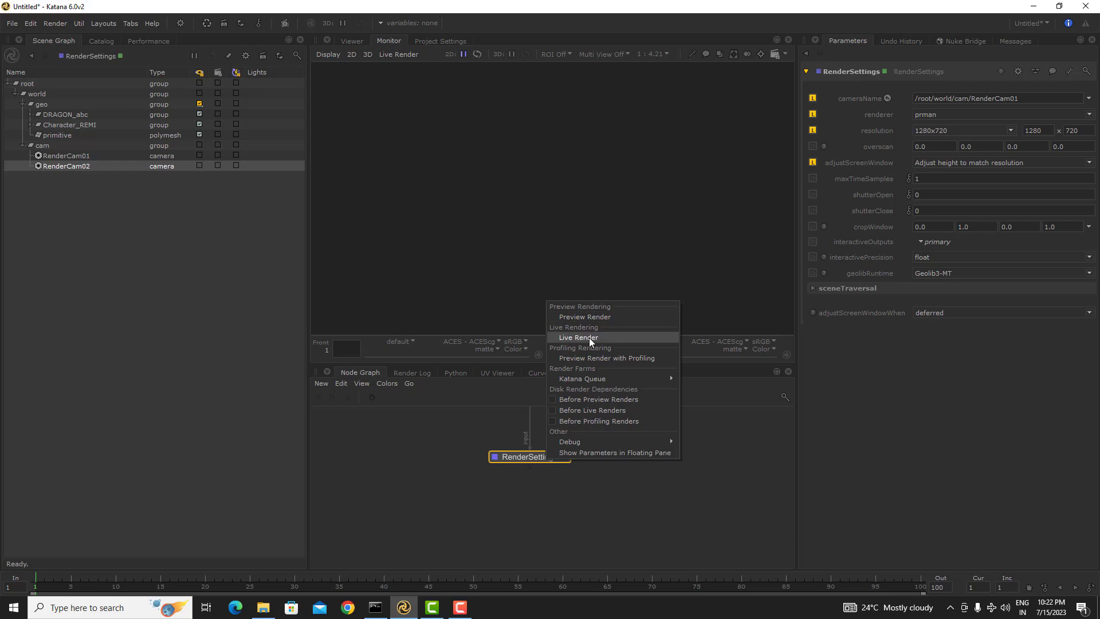
{"action": "left_click", "coordinate": [596, 319]}
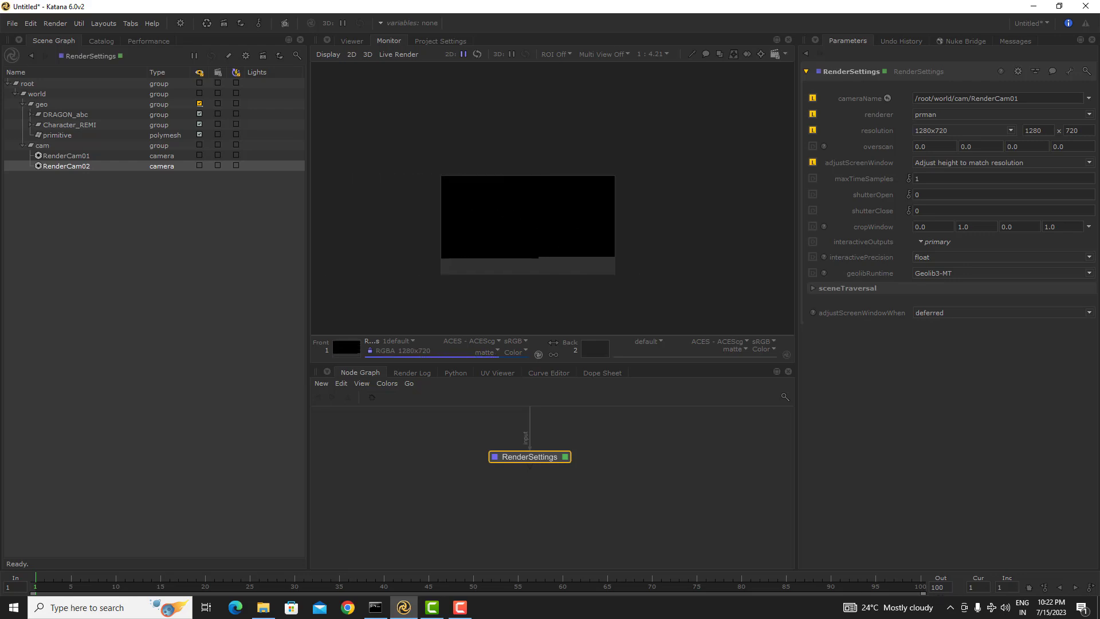
- Fit the rendered image in the Monitor and inspect its alpha channel before returning to color
{"action": "key", "text": "f"}
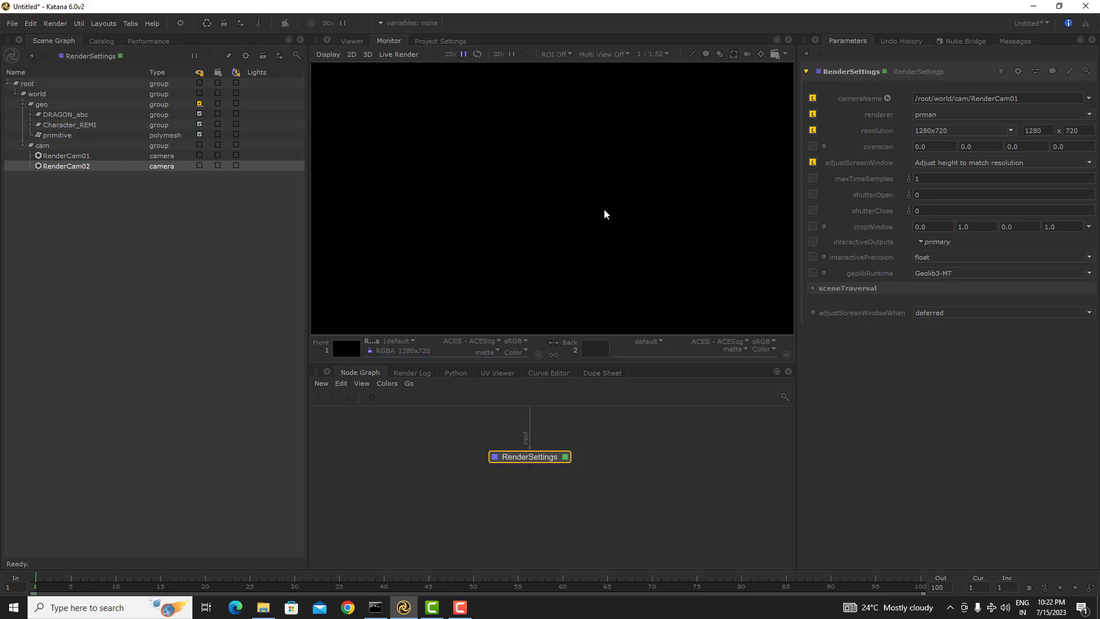
{"action": "key", "text": "a"}
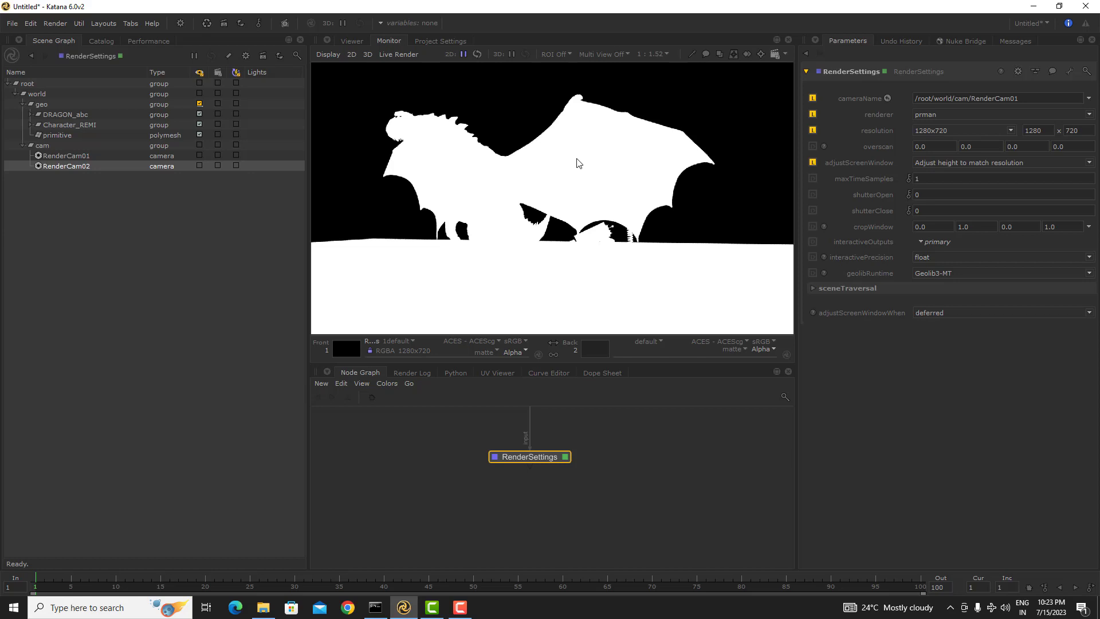
{"action": "key", "text": "a"}
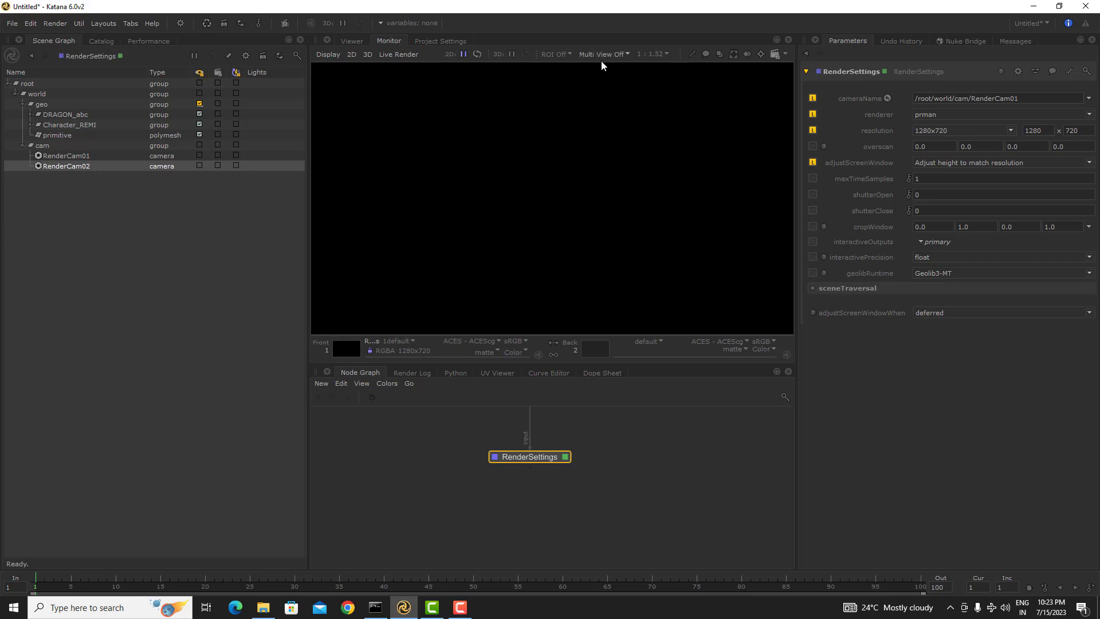
- Add a GafferThree node and insert it into the connection between Merge2 and RenderSettings
{"action": "scroll", "coordinate": [621, 486], "scroll_direction": "down", "scroll_amount": 5}
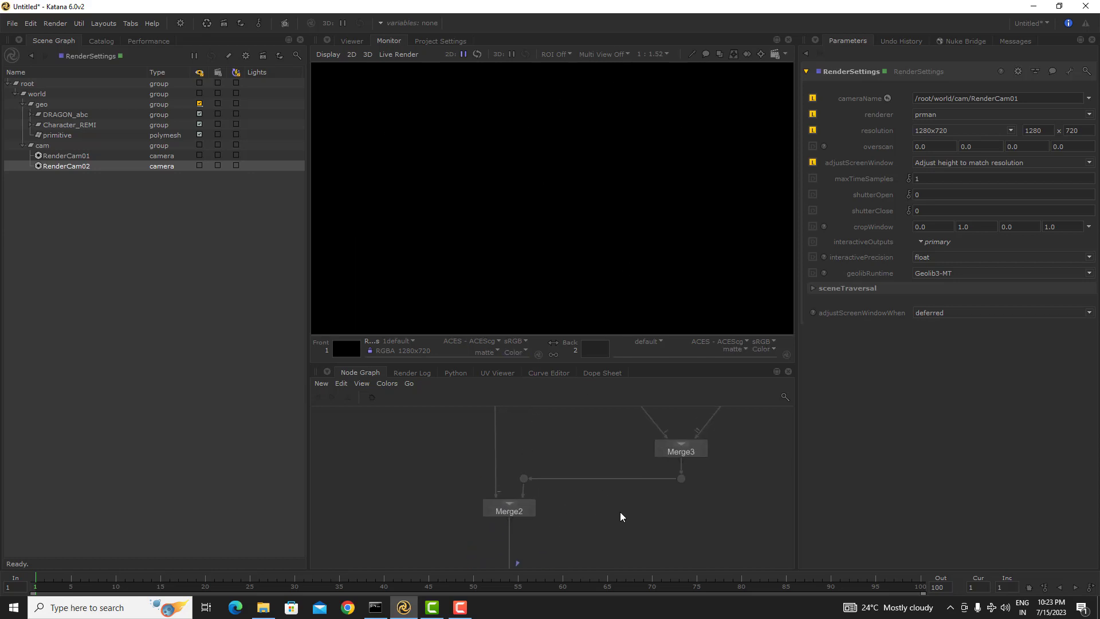
{"action": "middle_click_drag", "start_coordinate": [627, 516], "coordinate": [620, 463]}
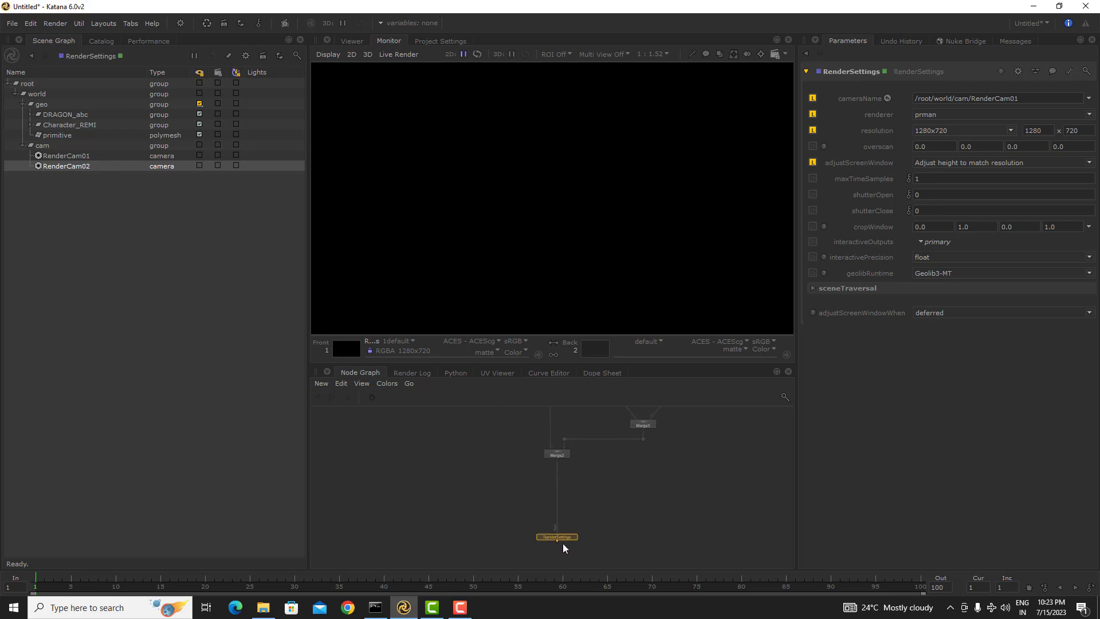
{"action": "key", "text": "Tab"}
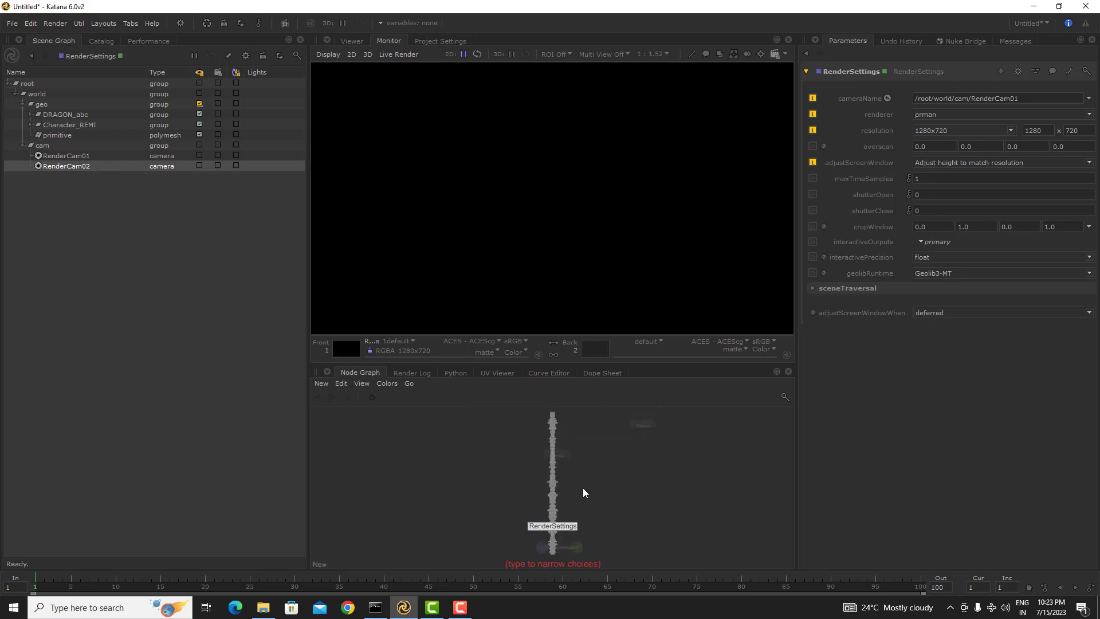
{"action": "type", "text": "gaff"}
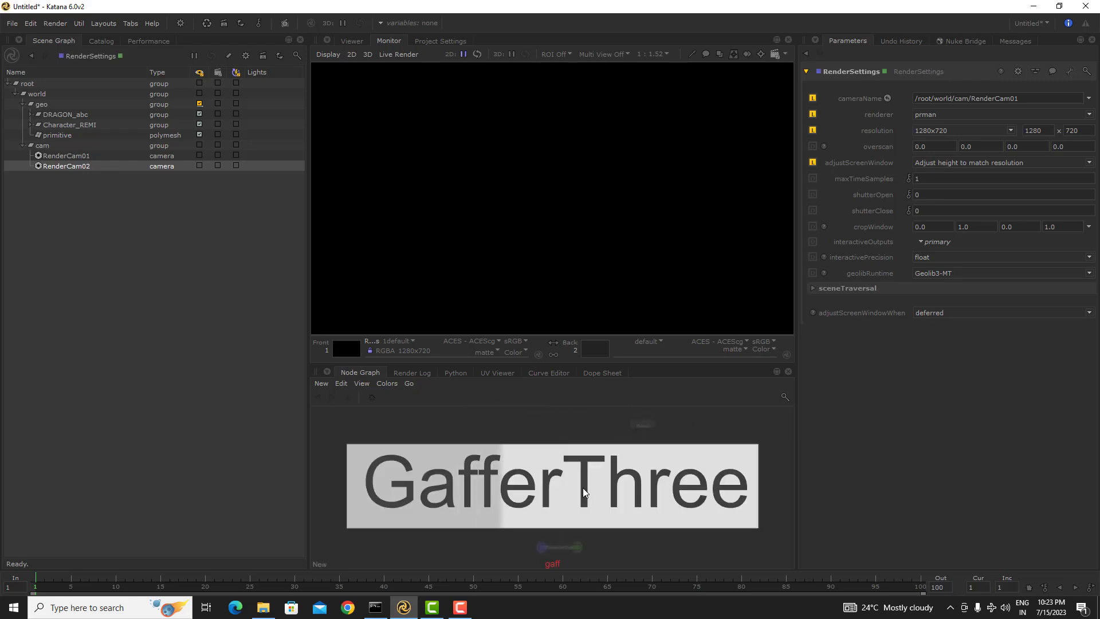
{"action": "key", "text": "Return"}
{"action": "left_click", "coordinate": [552, 483]}
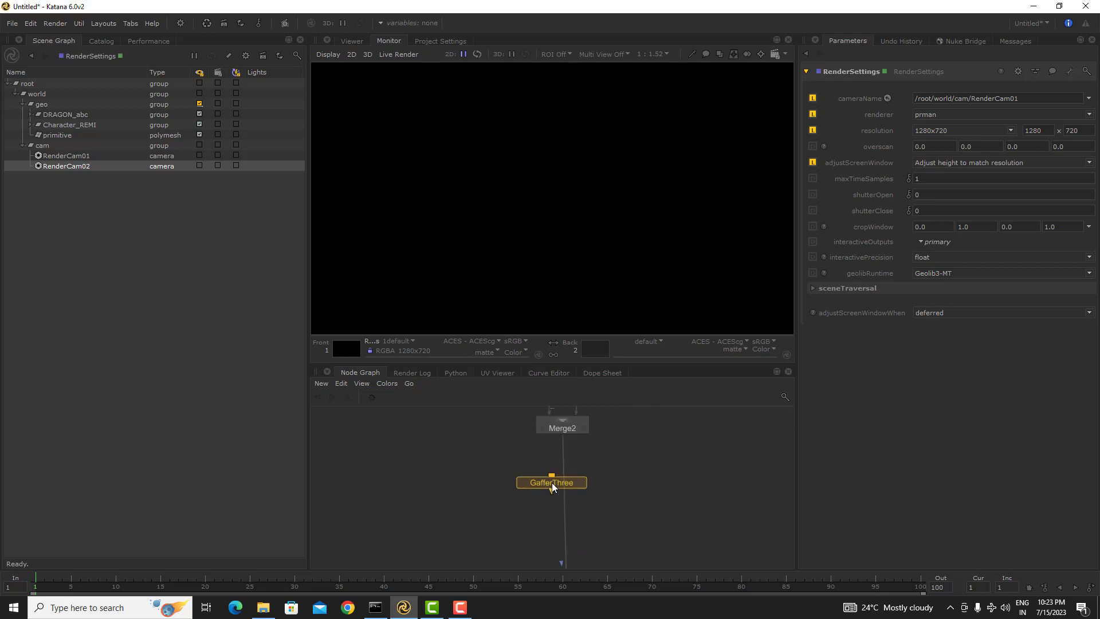
{"action": "left_click", "coordinate": [564, 483]}
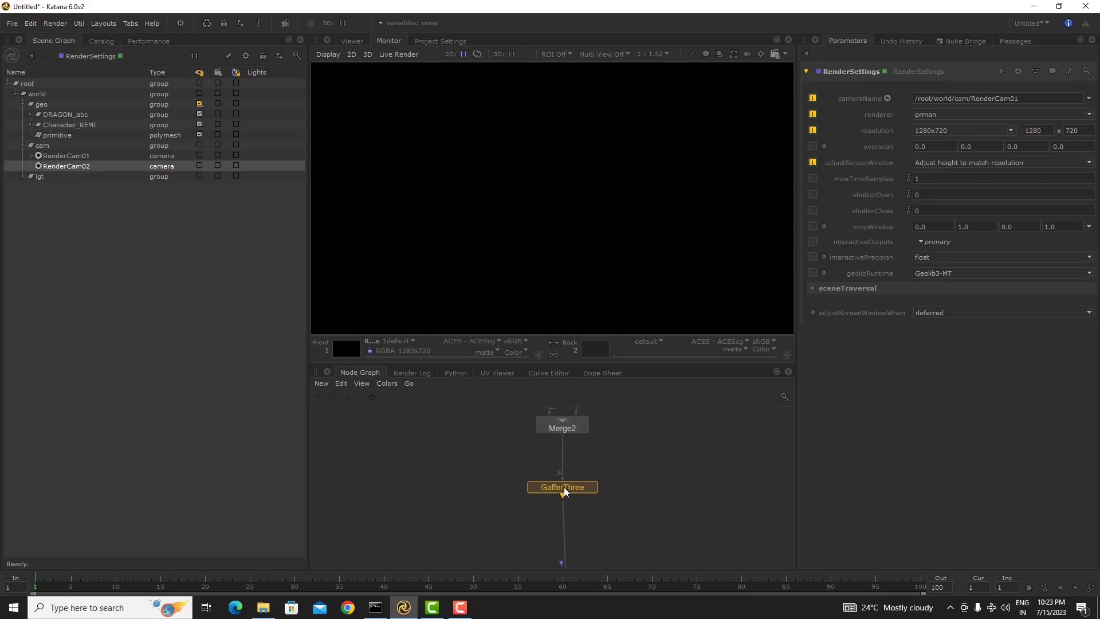
{"action": "middle_click_drag", "start_coordinate": [593, 511], "coordinate": [622, 481]}
{"action": "left_click", "coordinate": [634, 480]}
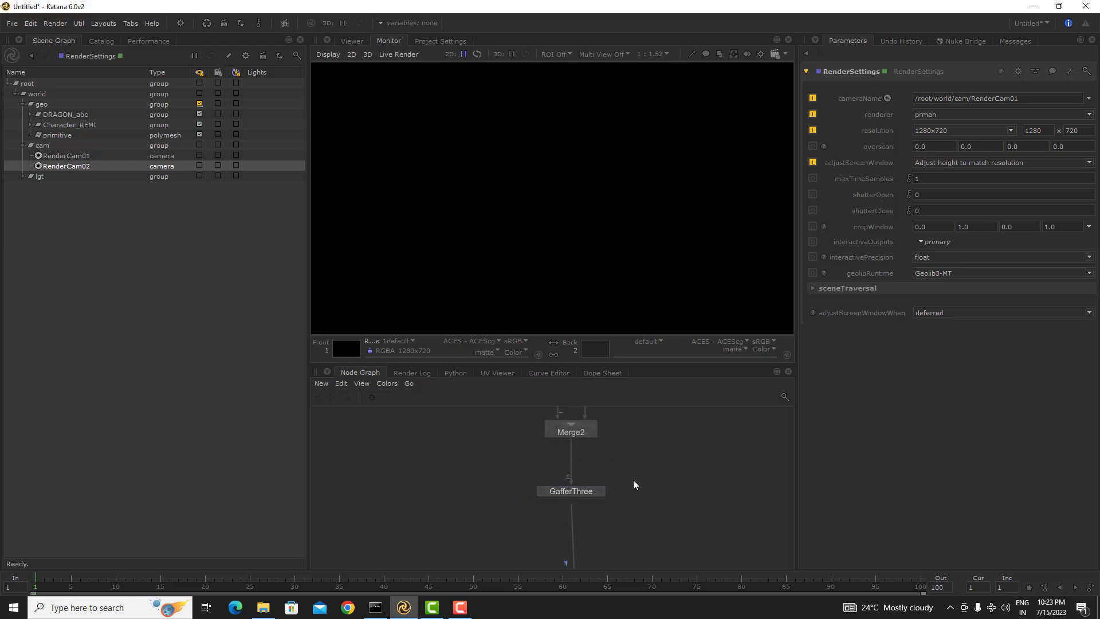
{"action": "left_click_drag", "start_coordinate": [634, 480], "coordinate": [510, 519]}
{"action": "left_click_drag", "start_coordinate": [657, 467], "coordinate": [446, 517]}
{"action": "left_click", "coordinate": [644, 484]}
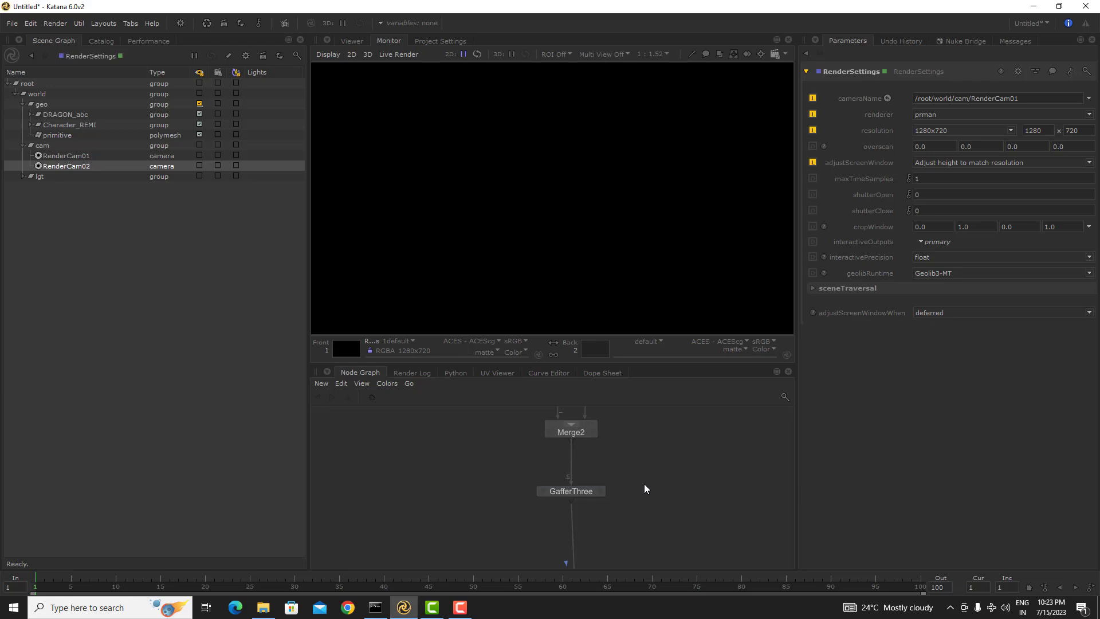
- Open the GafferThree node's parameters and add a PxrDomeLight to its light list
{"action": "left_click", "coordinate": [583, 491]}
{"action": "left_click", "coordinate": [600, 491]}
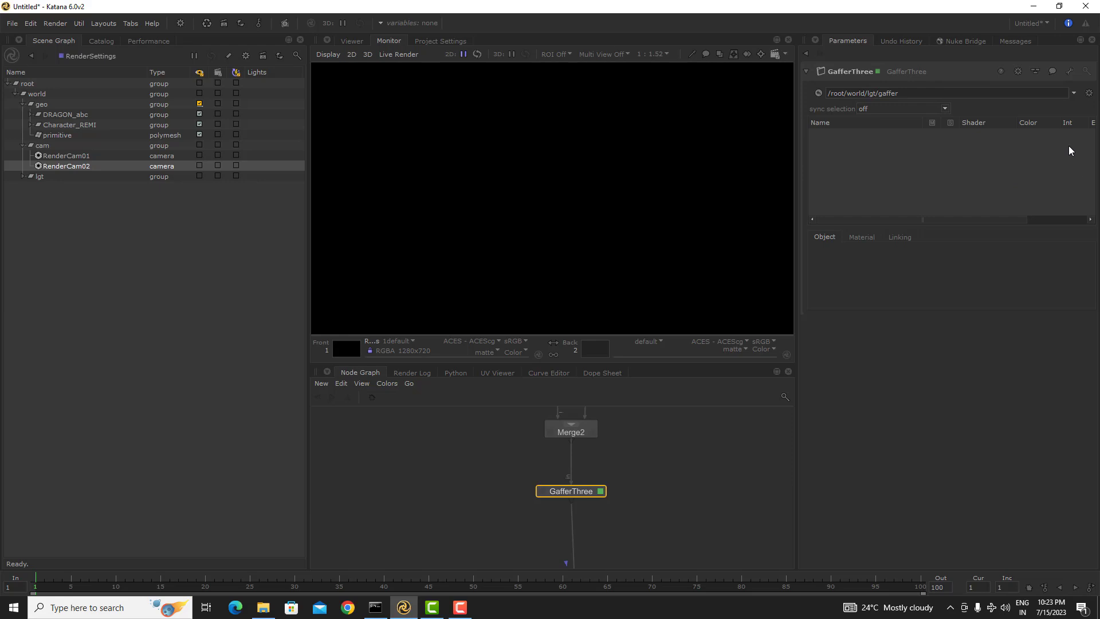
{"action": "right_click", "coordinate": [832, 145]}
{"action": "mouse_move", "coordinate": [857, 148]}
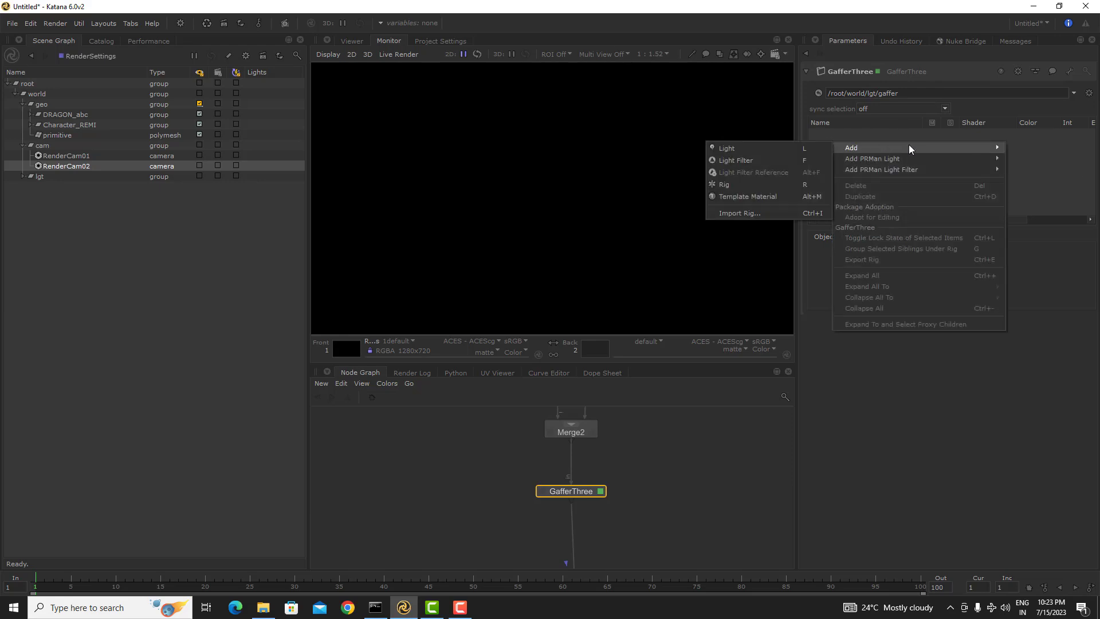
{"action": "mouse_move", "coordinate": [887, 162]}
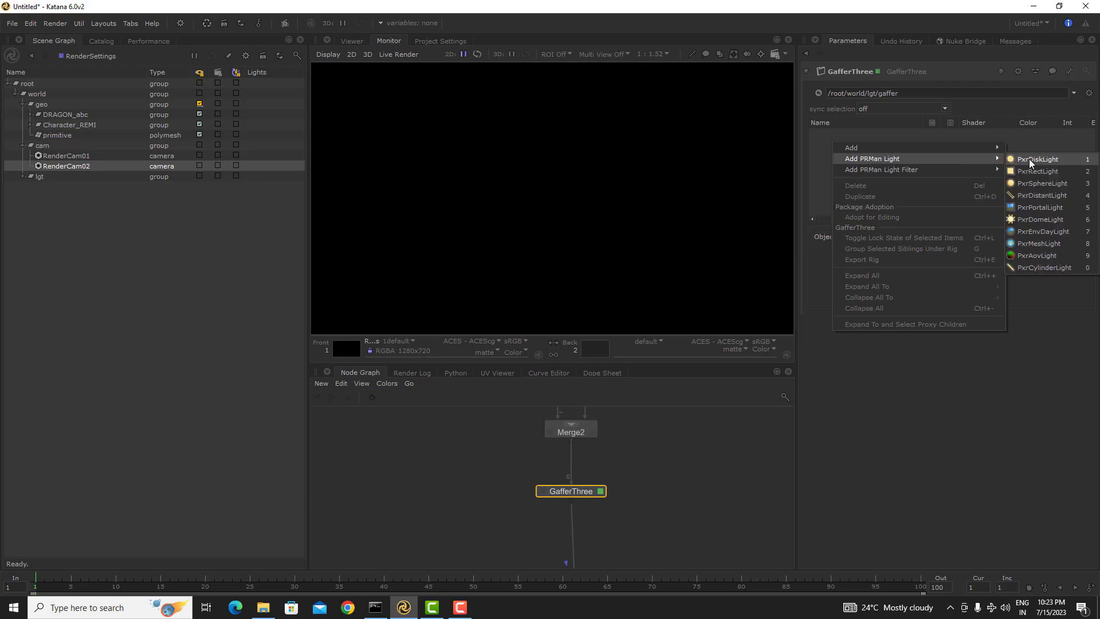
{"action": "left_click", "coordinate": [1054, 218]}
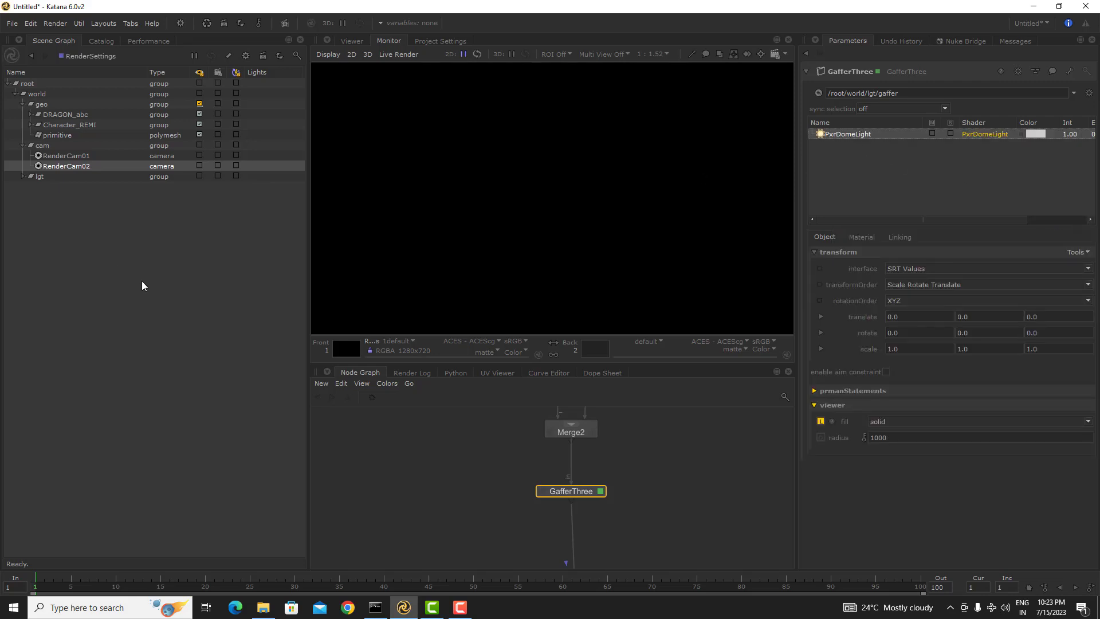
- Check the gaffer's root path, then expand lgt and gaffer in the scene graph and select the PxrDomeLight
{"action": "middle_click_drag", "start_coordinate": [626, 520], "coordinate": [620, 441]}
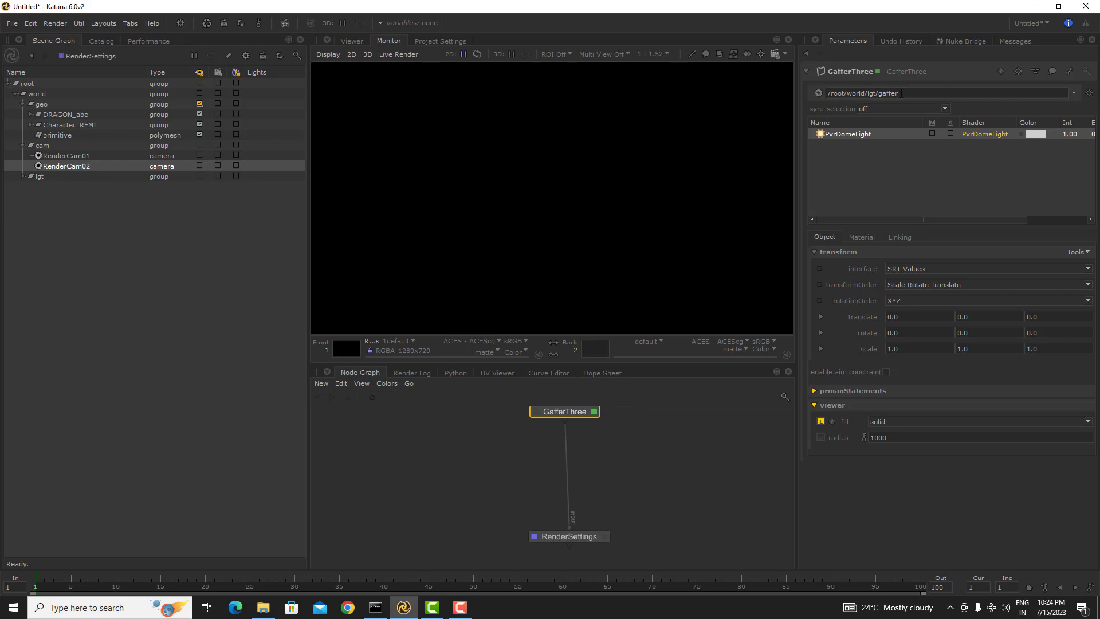
{"action": "left_click_drag", "start_coordinate": [897, 94], "coordinate": [826, 93]}
{"action": "left_click", "coordinate": [911, 96]}
{"action": "left_click", "coordinate": [23, 175]}
{"action": "left_click", "coordinate": [31, 187]}
{"action": "left_click", "coordinate": [94, 198]}
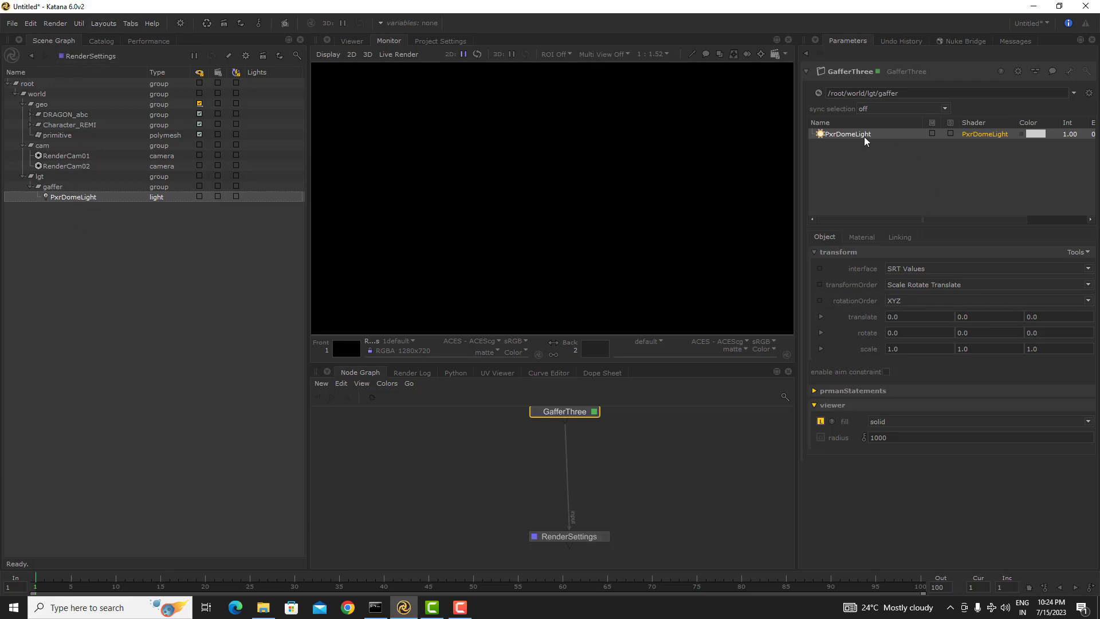
- Rename the PxrDomeLight in the GafferThree light list to LIT
{"action": "key", "text": "super"}
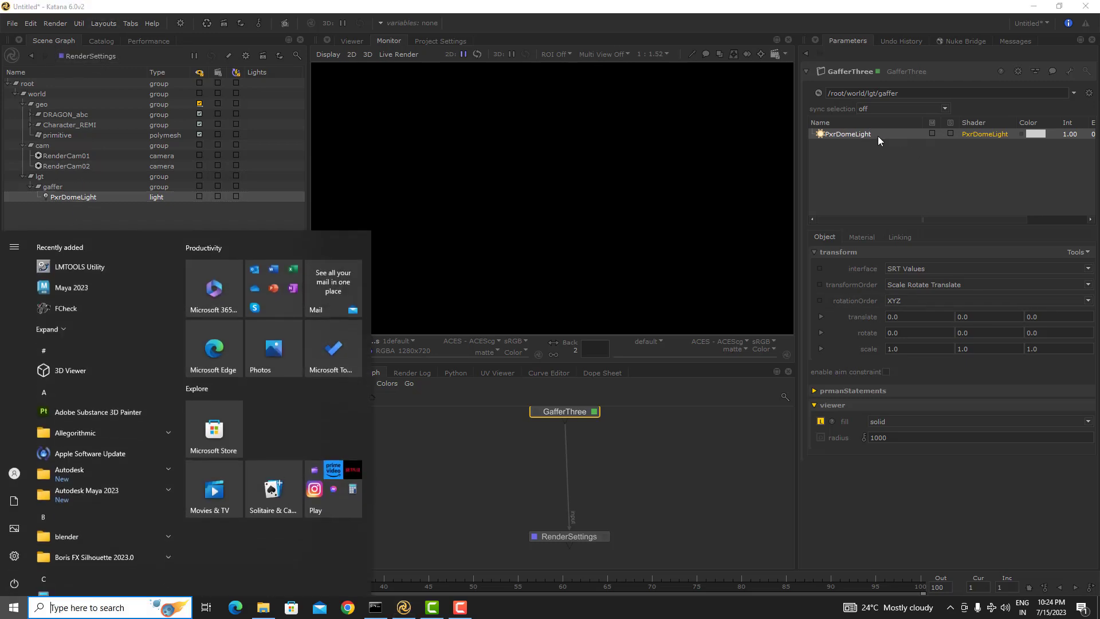
{"action": "left_click", "coordinate": [863, 136]}
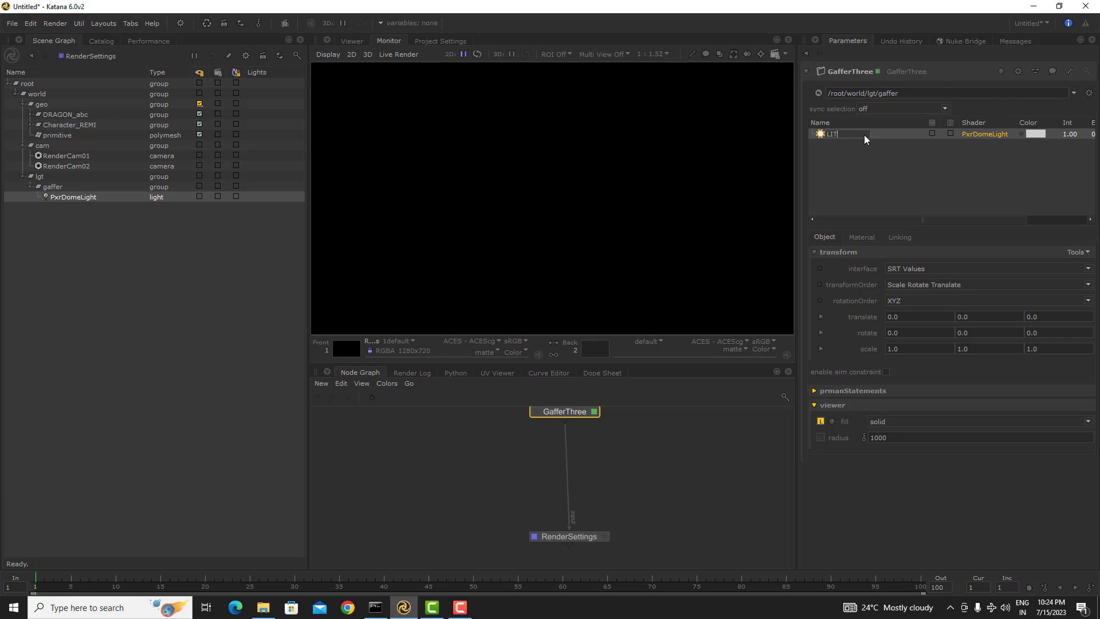
{"action": "key", "text": "Return"}
- Glance at the LIT light's material settings, return to its object settings, and start a Preview Render from the RenderSettings node
{"action": "left_click", "coordinate": [861, 236]}
{"action": "left_click", "coordinate": [825, 238]}
{"action": "left_click", "coordinate": [669, 421]}
{"action": "left_click", "coordinate": [593, 539]}
{"action": "right_click", "coordinate": [593, 538]}
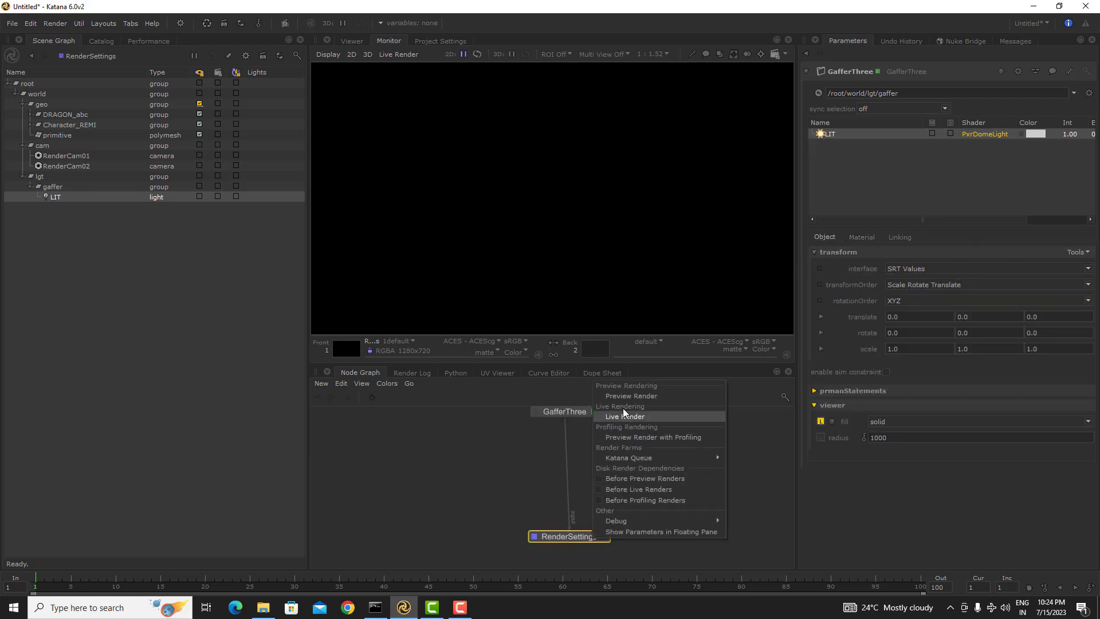
{"action": "left_click", "coordinate": [630, 397]}
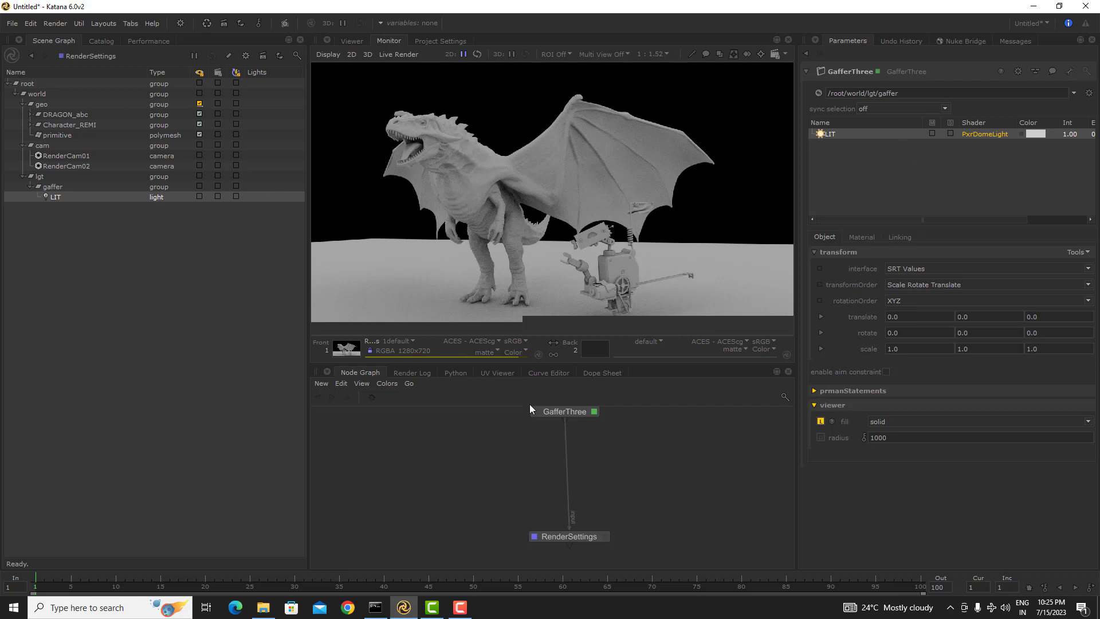
- Review the node network from the render cameras down to RenderSettings, and show the LIT light's material parameters
{"action": "middle_click_drag", "start_coordinate": [620, 464], "coordinate": [600, 507]}
{"action": "scroll", "coordinate": [601, 505], "scroll_direction": "down", "scroll_amount": 3}
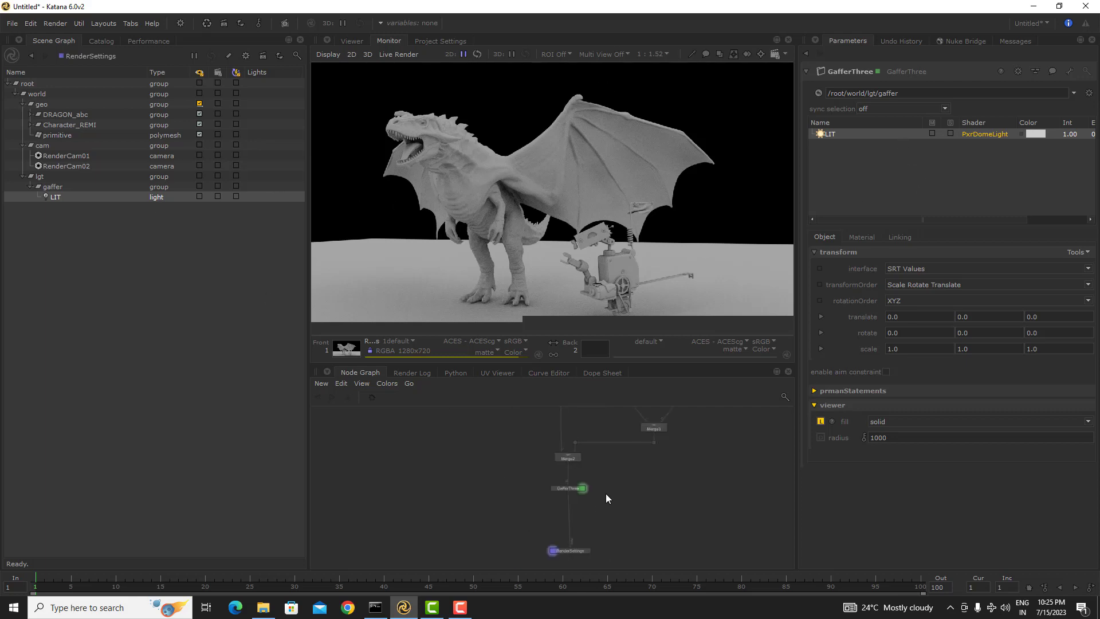
{"action": "scroll", "coordinate": [607, 493], "scroll_direction": "up", "scroll_amount": 3}
{"action": "middle_click_drag", "start_coordinate": [630, 412], "coordinate": [617, 463]}
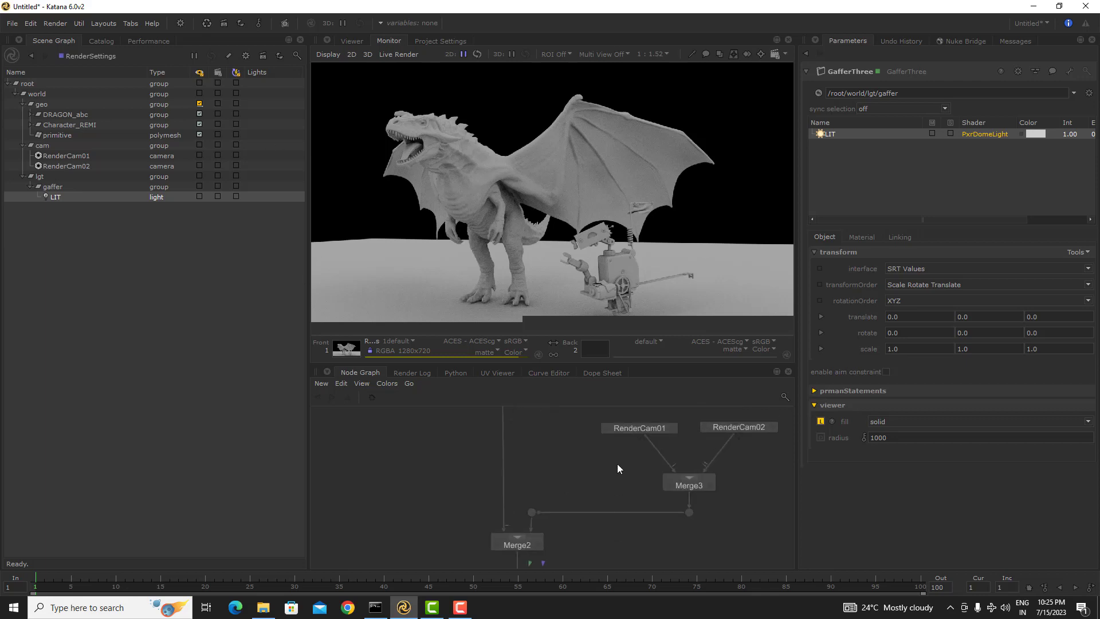
{"action": "scroll", "coordinate": [617, 462], "scroll_direction": "down", "scroll_amount": 4}
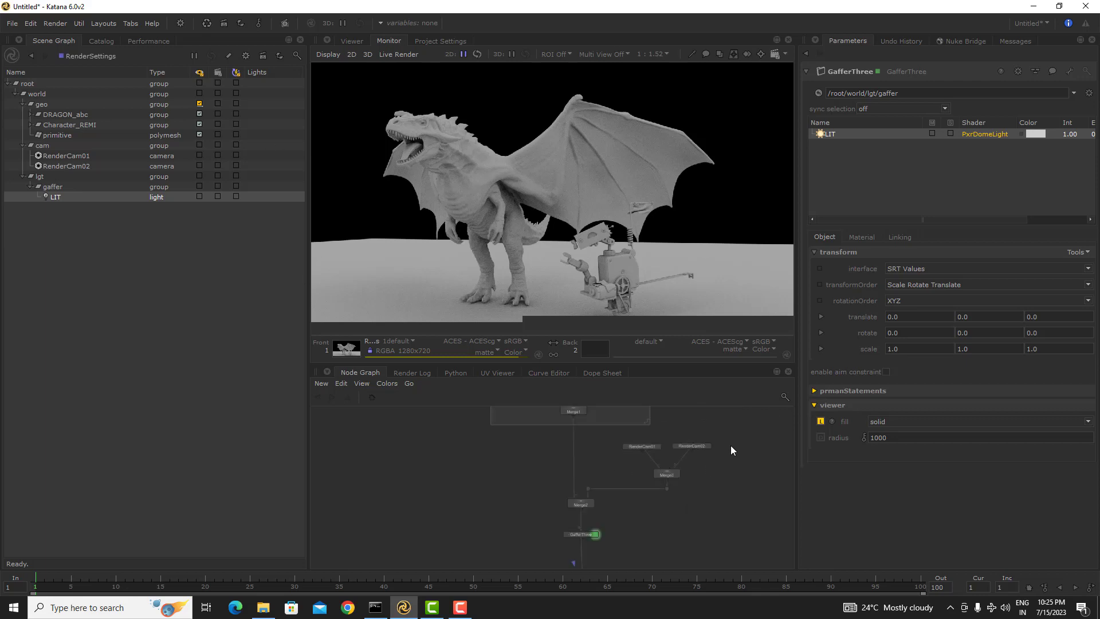
{"action": "left_click_drag", "start_coordinate": [735, 436], "coordinate": [611, 503]}
{"action": "middle_click_drag", "start_coordinate": [591, 471], "coordinate": [545, 424]}
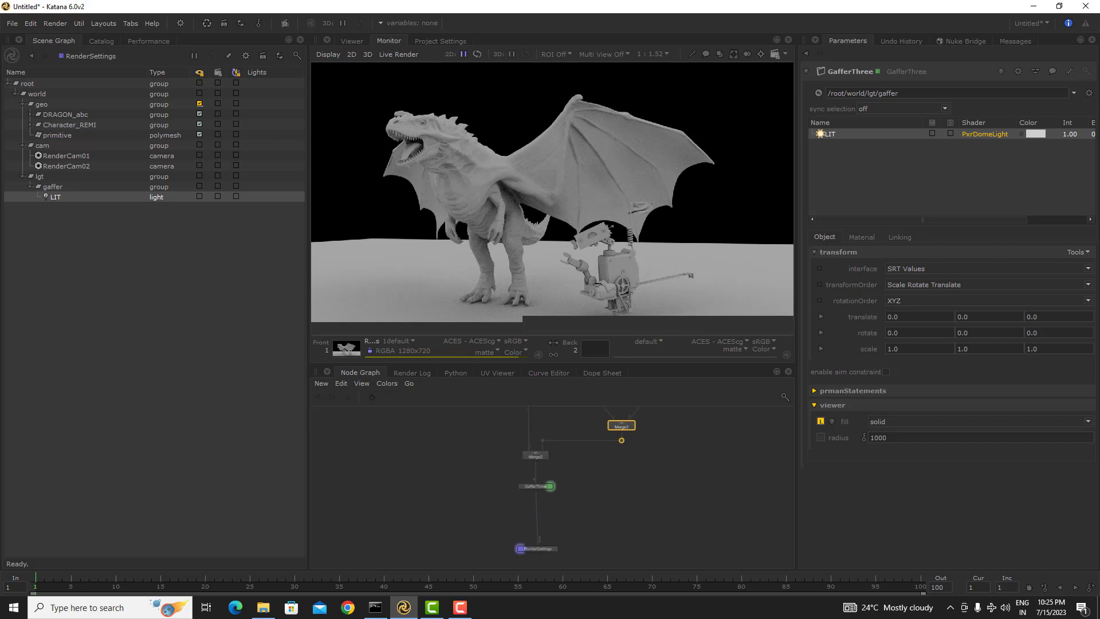
{"action": "left_click", "coordinate": [551, 548]}
{"action": "middle_click_drag", "start_coordinate": [588, 521], "coordinate": [587, 530]}
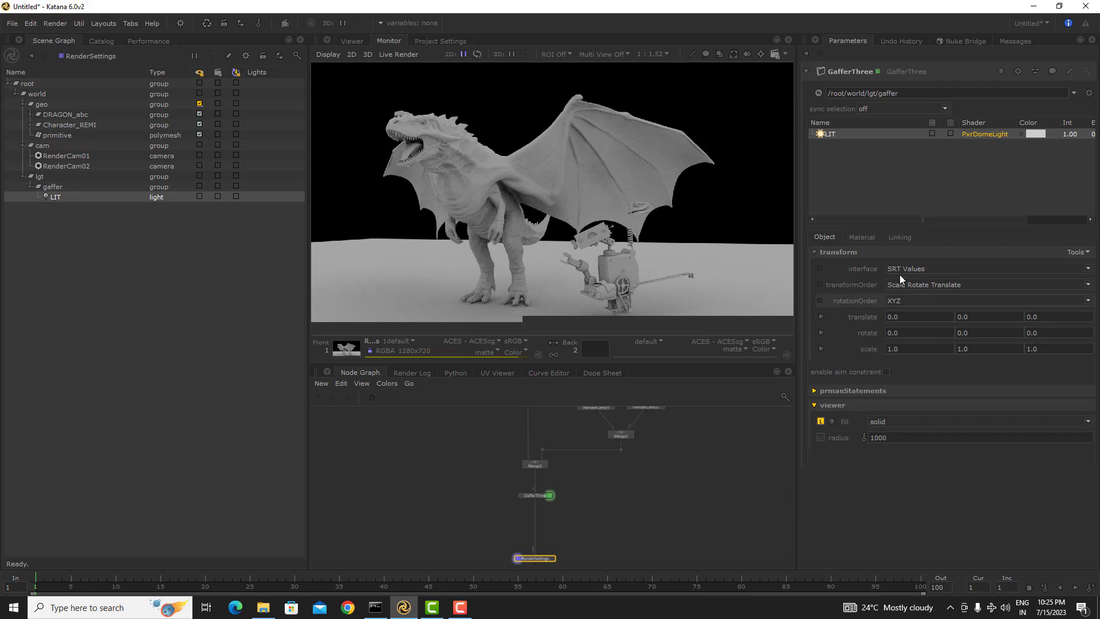
{"action": "left_click", "coordinate": [869, 237]}
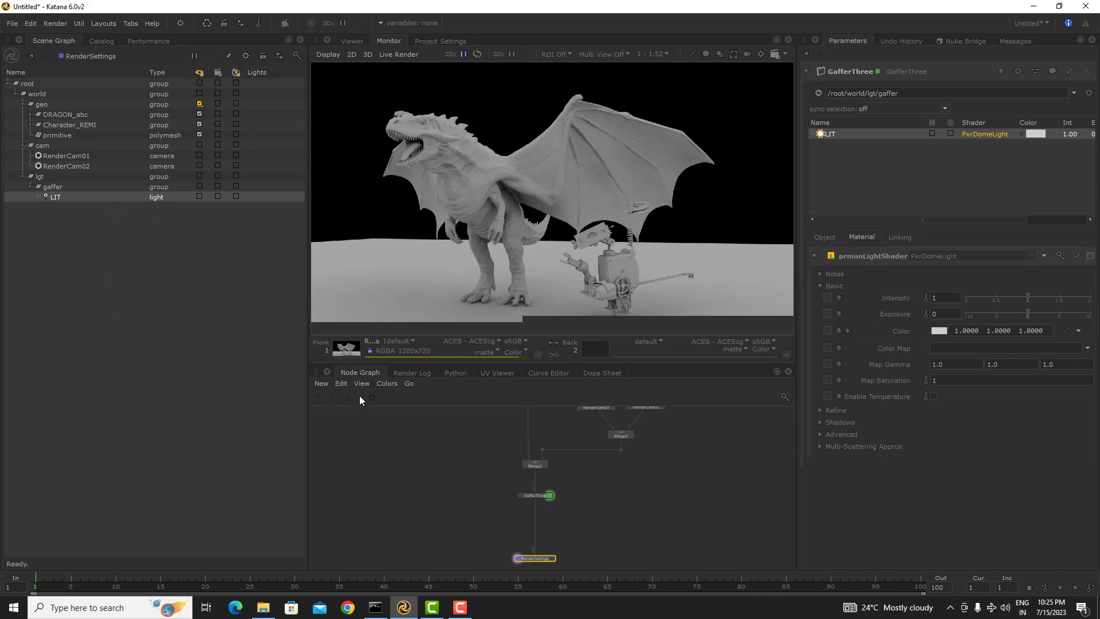
{"action": "right_click", "coordinate": [94, 53]}
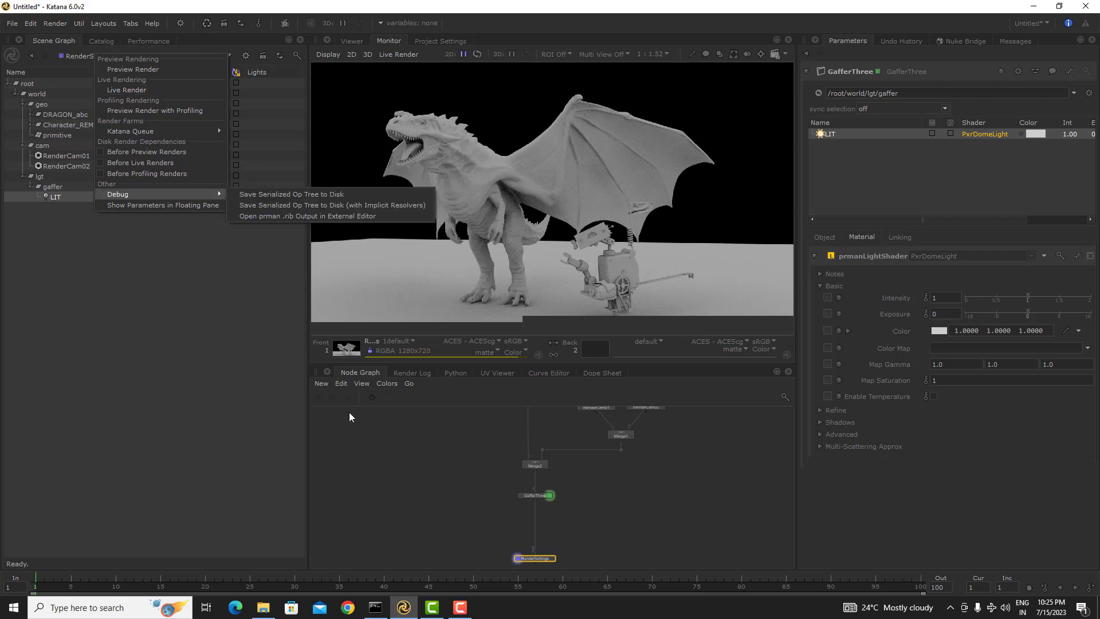
{"action": "left_click", "coordinate": [362, 449]}
{"action": "middle_click_drag", "start_coordinate": [549, 559], "coordinate": [566, 491]}
{"action": "scroll", "coordinate": [559, 484], "scroll_direction": "up", "scroll_amount": 8}
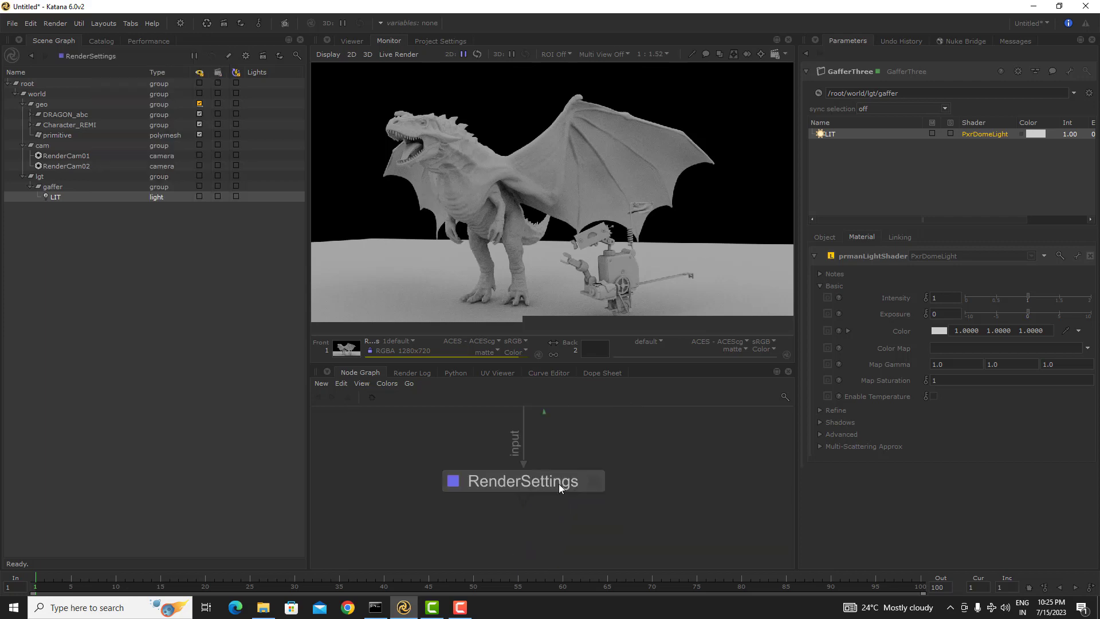
{"action": "right_click", "coordinate": [547, 483]}
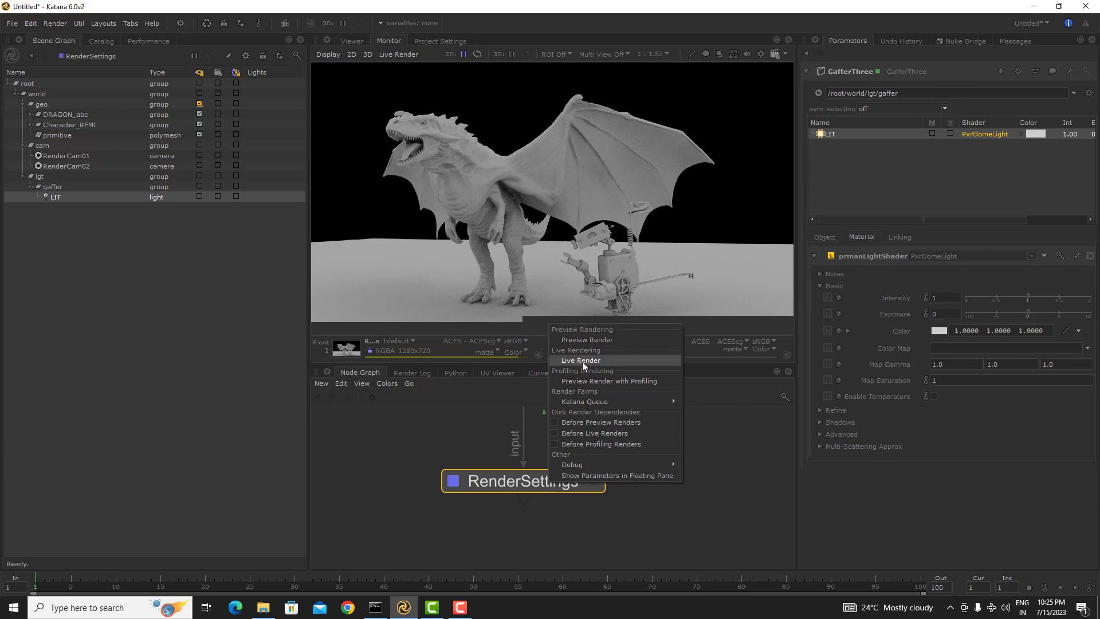
{"action": "left_click", "coordinate": [380, 485]}
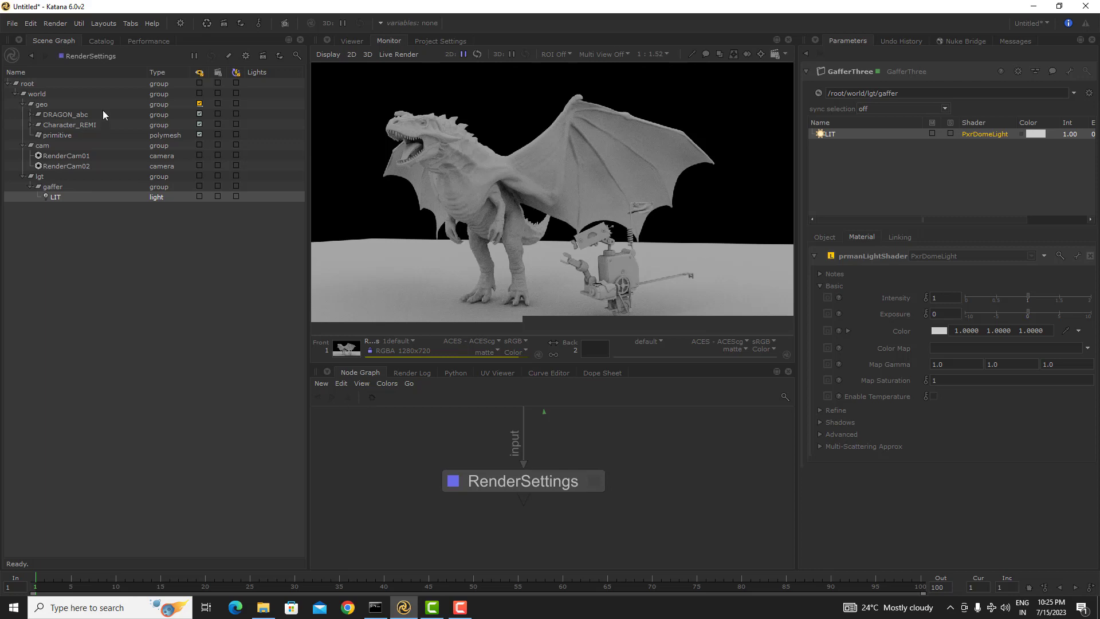
- Start a Live Render of the RenderSettings node from the scene graph
{"action": "left_click", "coordinate": [90, 56]}
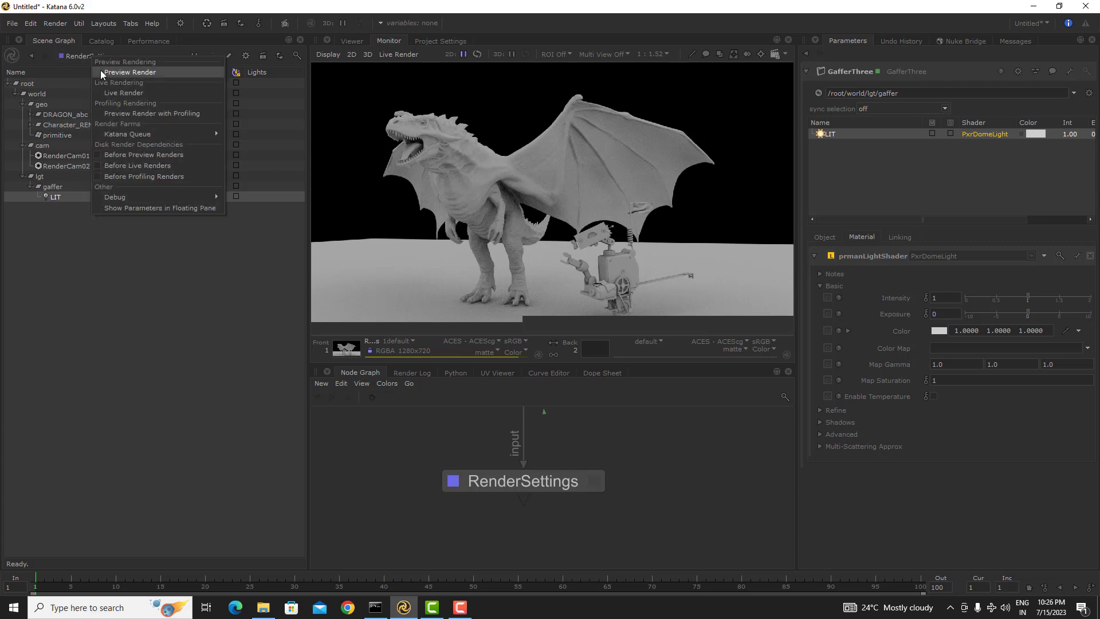
{"action": "left_click", "coordinate": [115, 93]}
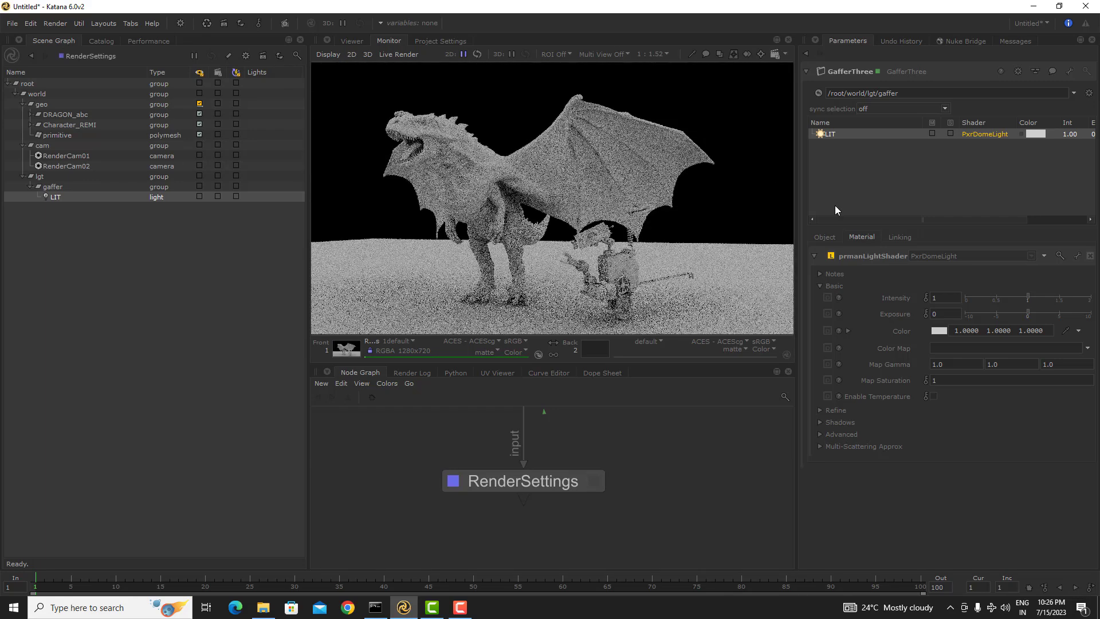
- Load Machine_Room_Edited.hdr.tex from the Desktop's HDRI folder as the LIT light's Color Map
{"action": "left_click", "coordinate": [1088, 353]}
{"action": "left_click", "coordinate": [1066, 363]}
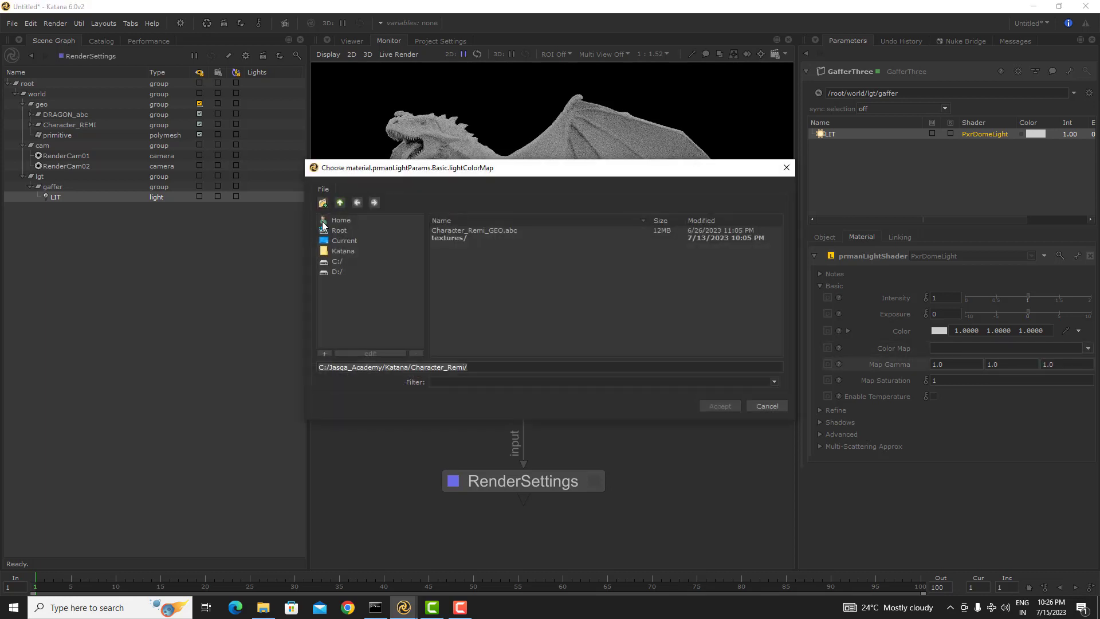
{"action": "left_click", "coordinate": [341, 221]}
{"action": "scroll", "coordinate": [515, 281], "scroll_direction": "down", "scroll_amount": 3}
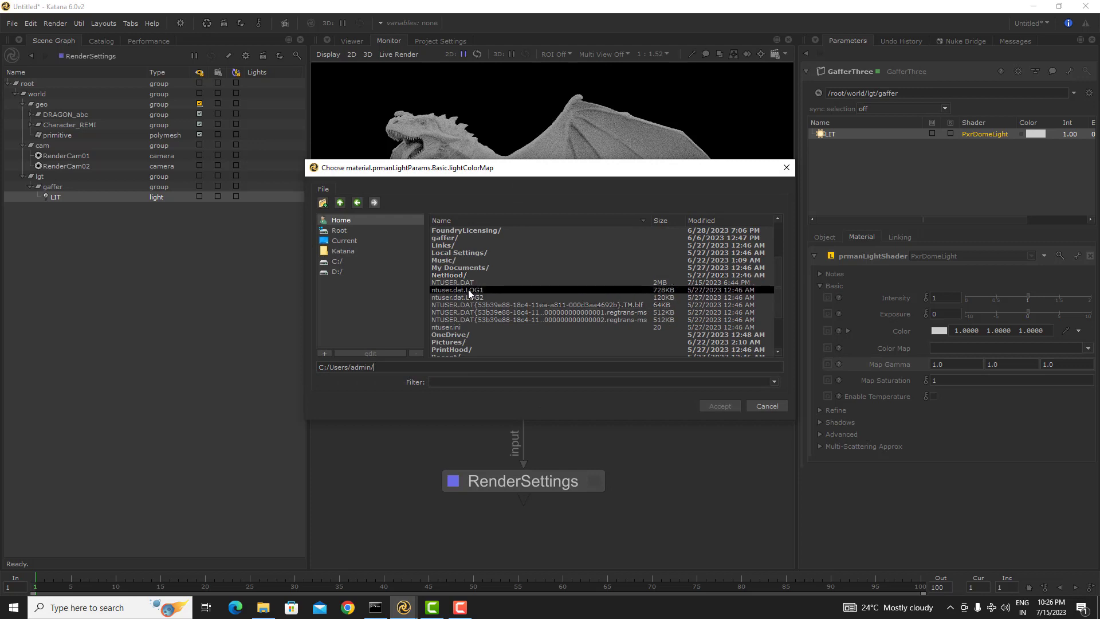
{"action": "scroll", "coordinate": [468, 284], "scroll_direction": "up", "scroll_amount": 2}
{"action": "double_click", "coordinate": [467, 246]}
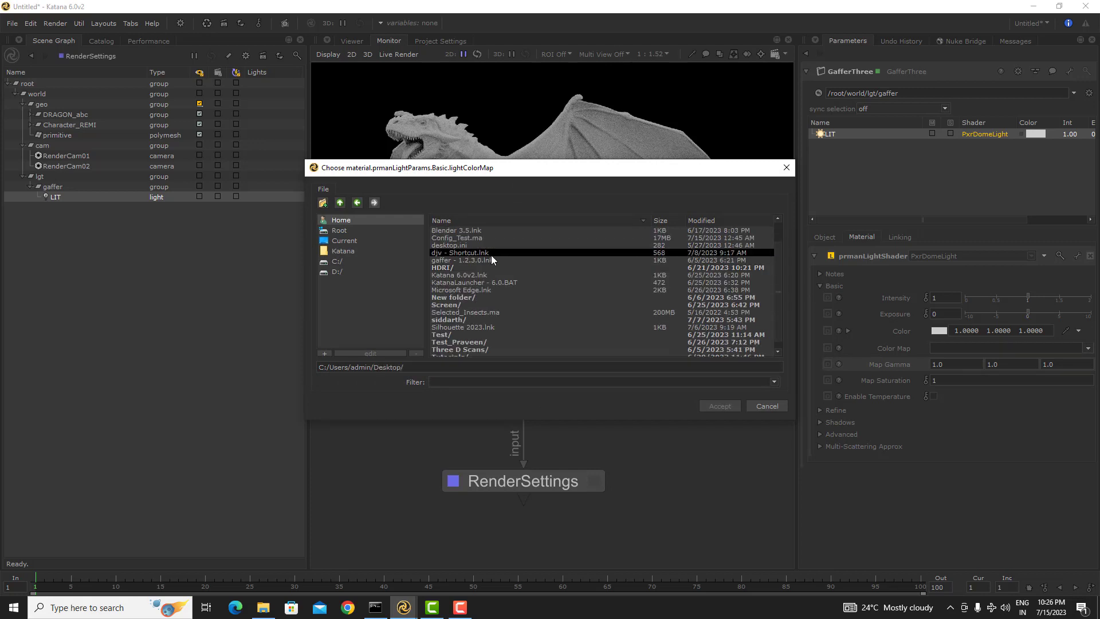
{"action": "double_click", "coordinate": [473, 267]}
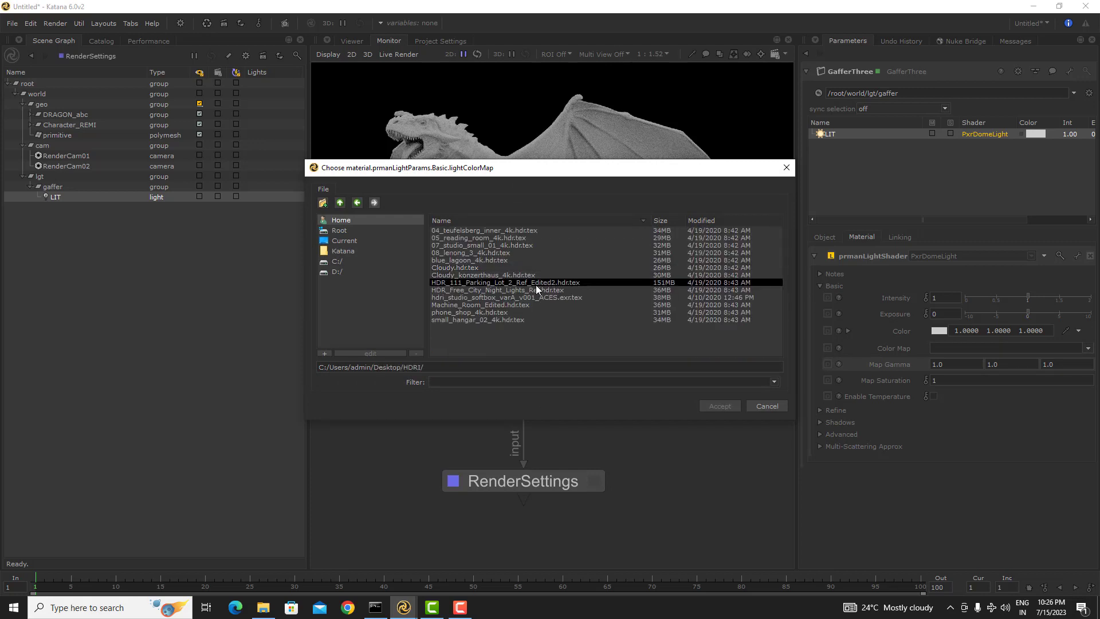
{"action": "double_click", "coordinate": [486, 305]}
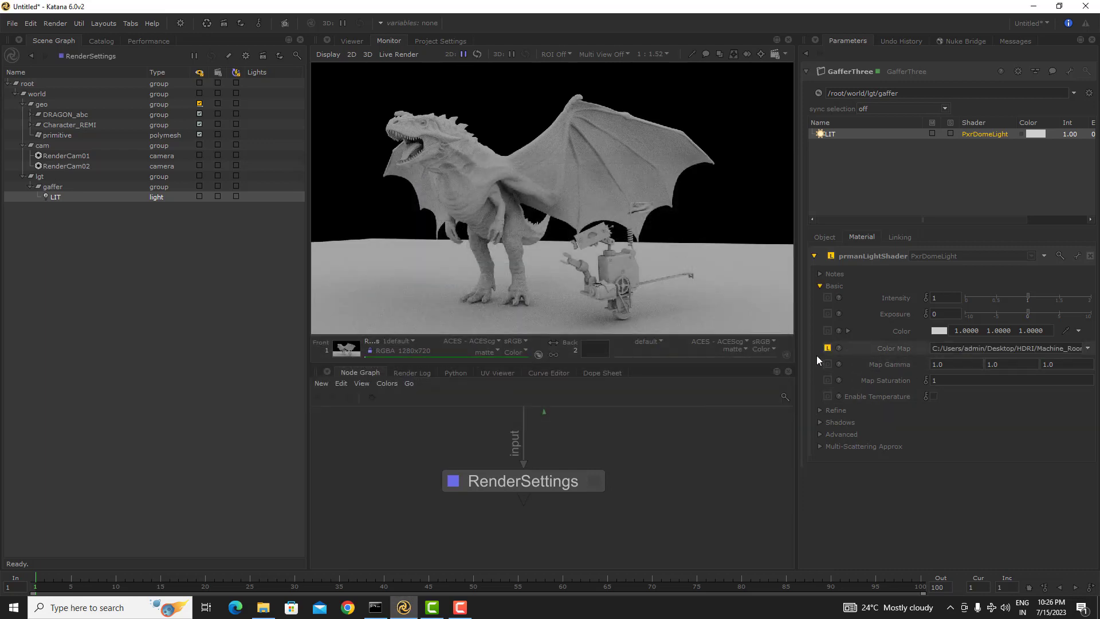
- Widen the parameters area and enable live render updates for the LIT light in the scene graph
{"action": "left_click_drag", "start_coordinate": [798, 352], "coordinate": [720, 341]}
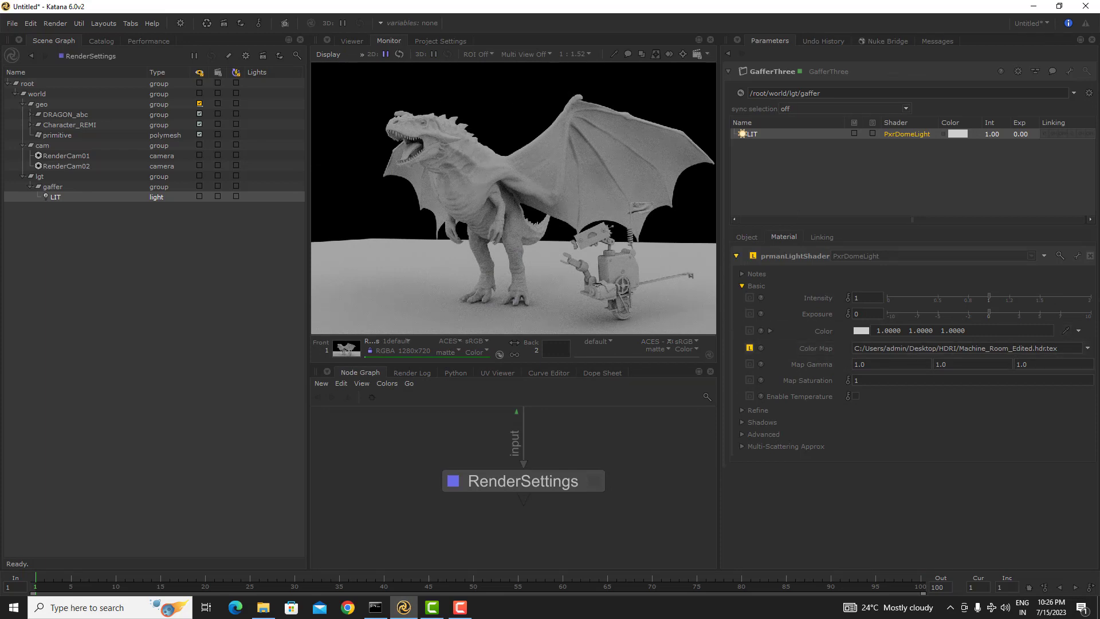
{"action": "scroll", "coordinate": [468, 178], "scroll_direction": "down", "scroll_amount": 1}
{"action": "scroll", "coordinate": [469, 177], "scroll_direction": "up", "scroll_amount": 2}
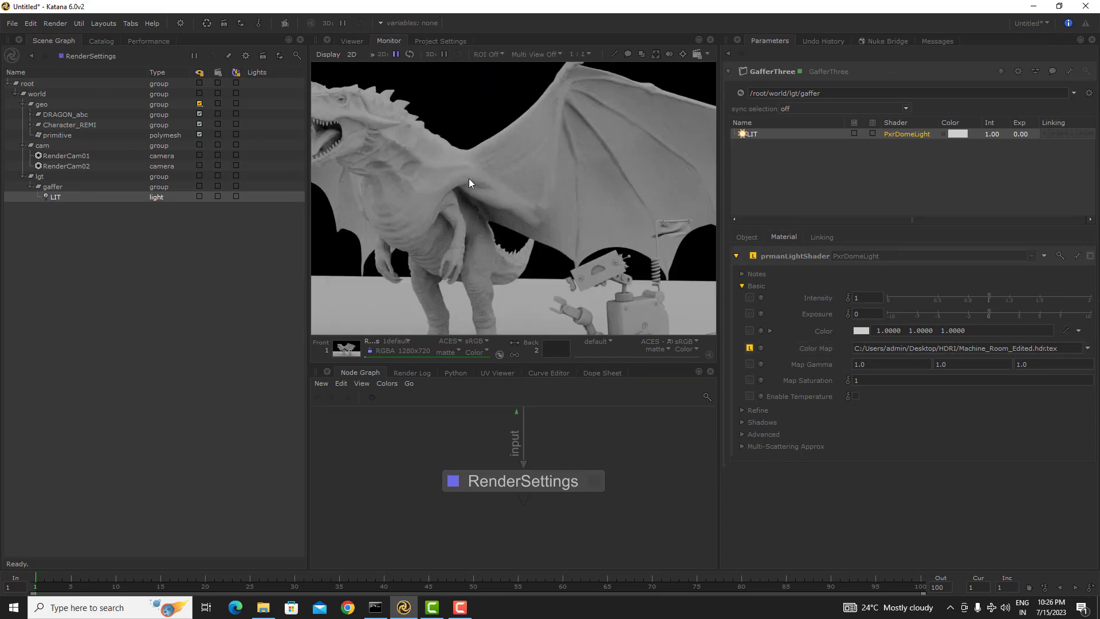
{"action": "scroll", "coordinate": [470, 184], "scroll_direction": "down", "scroll_amount": 1}
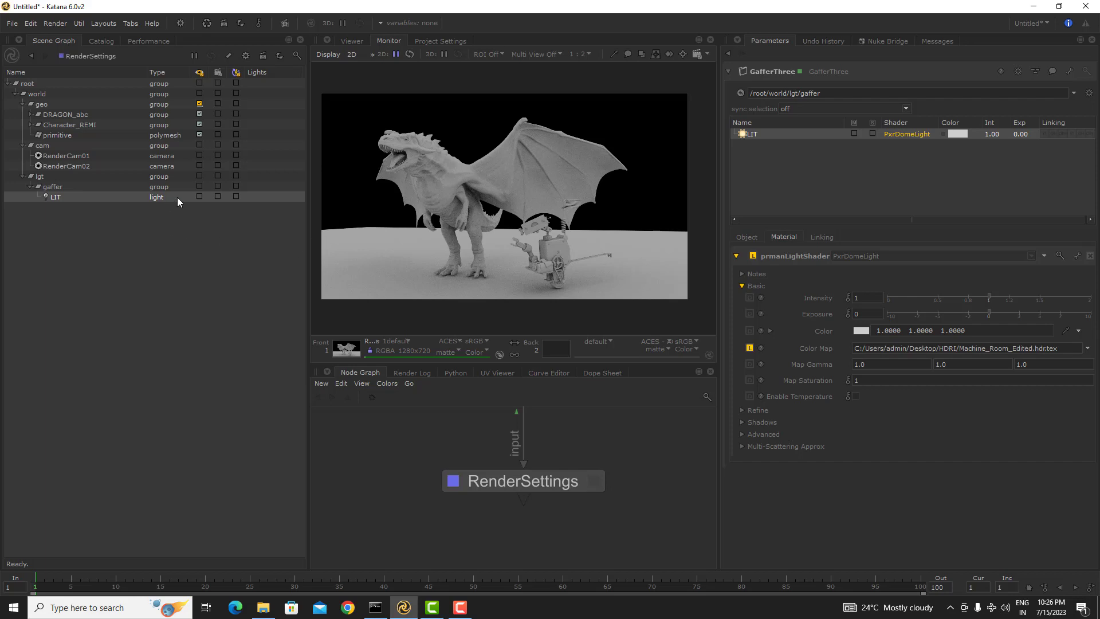
{"action": "left_click", "coordinate": [236, 197]}
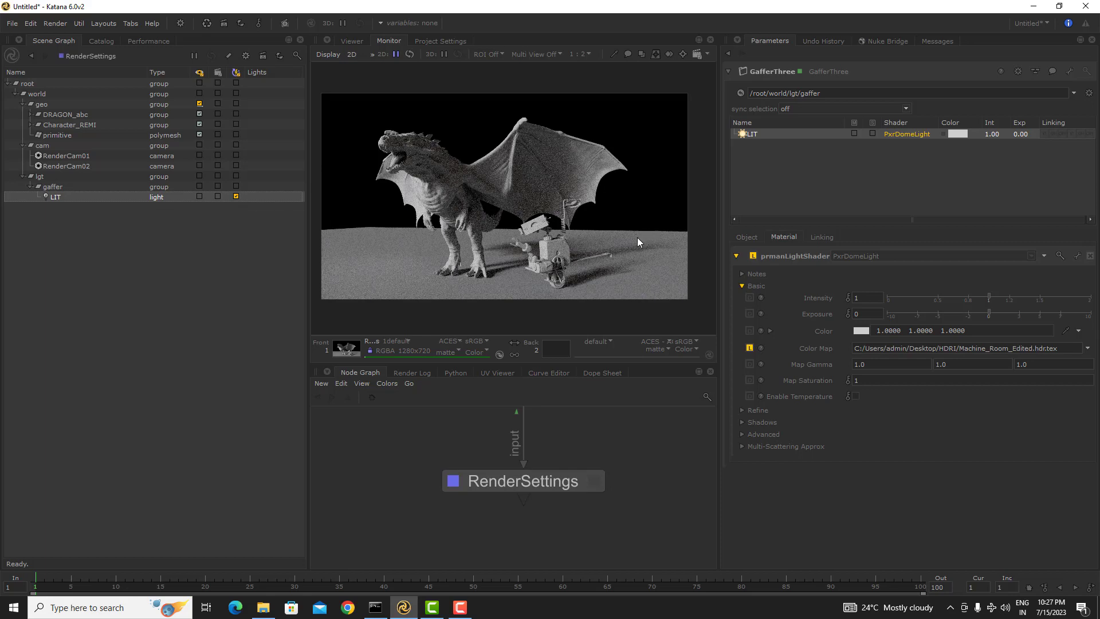
- Set the LIT light's Color Map to Cloudy.hdr.tex from the HDRI folder
{"action": "left_click", "coordinate": [1086, 348]}
{"action": "left_click", "coordinate": [1021, 361]}
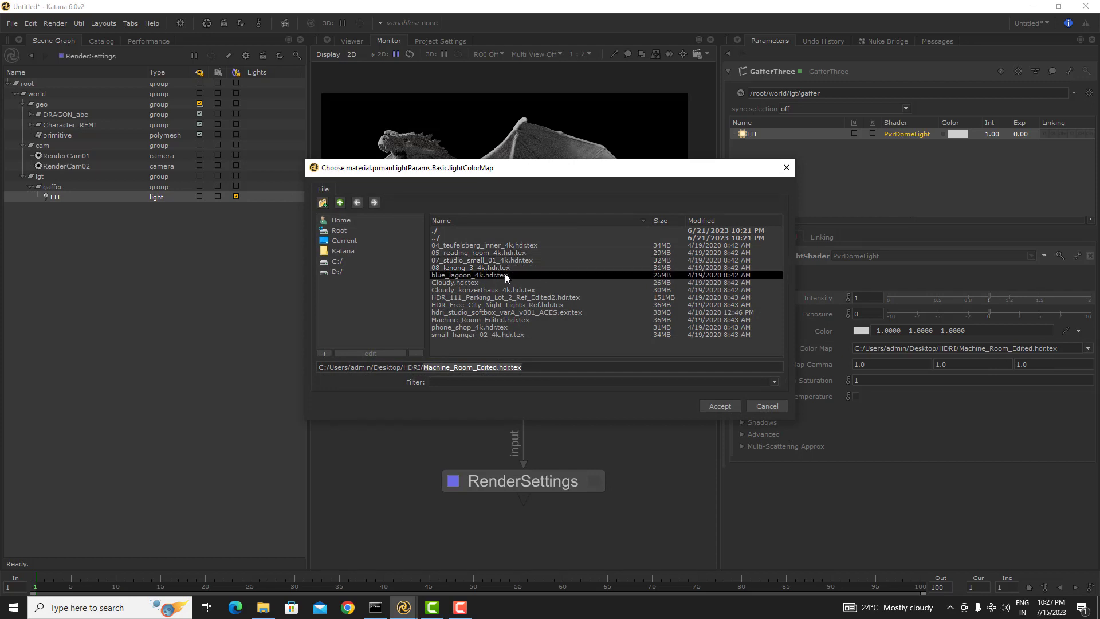
{"action": "double_click", "coordinate": [490, 283]}
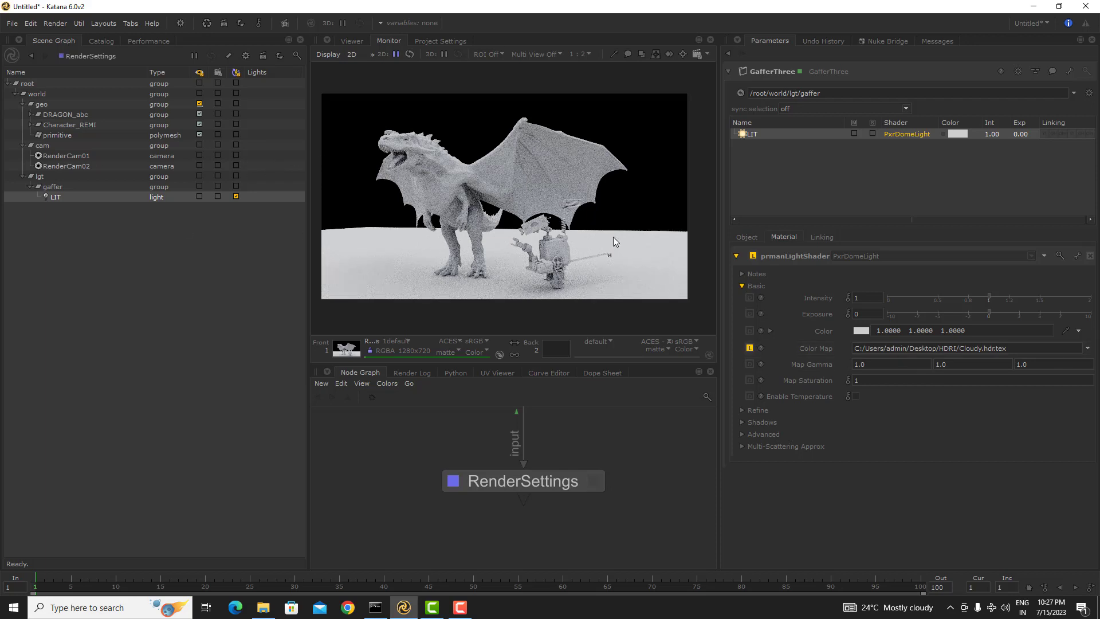
- Expand the LIT light's rotate values in its transform and set the Y rotation to 4
{"action": "left_click", "coordinate": [747, 238]}
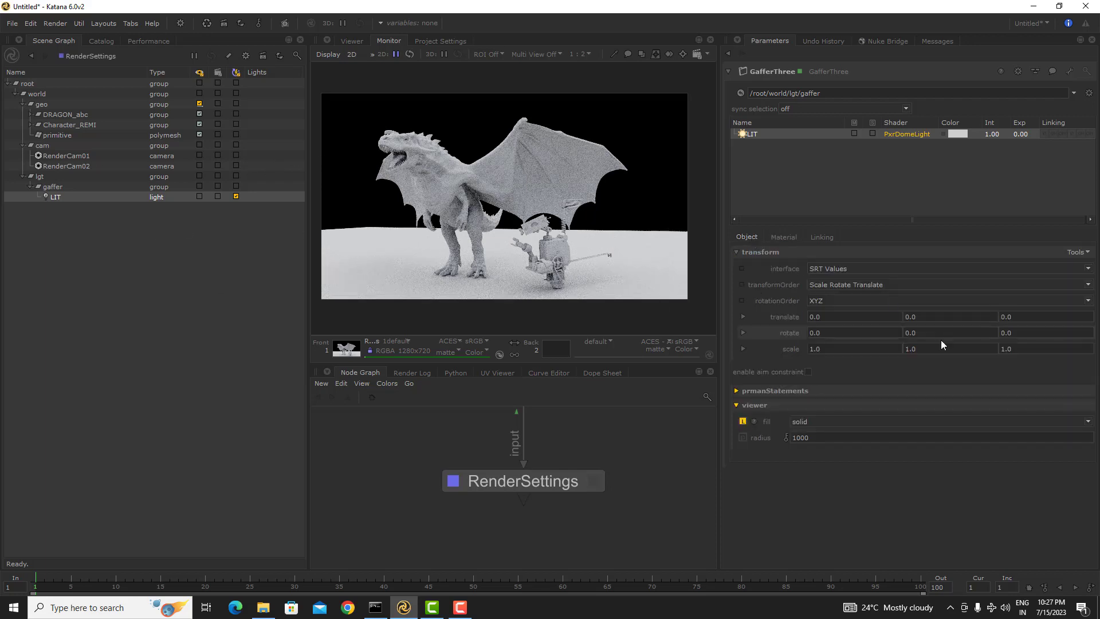
{"action": "left_click", "coordinate": [743, 332]}
{"action": "mouse_move", "coordinate": [758, 364]}
{"action": "left_mouse_down"}
{"action": "mouse_move", "coordinate": [892, 362]}
{"action": "mouse_move", "coordinate": [776, 370]}
{"action": "left_mouse_up"}
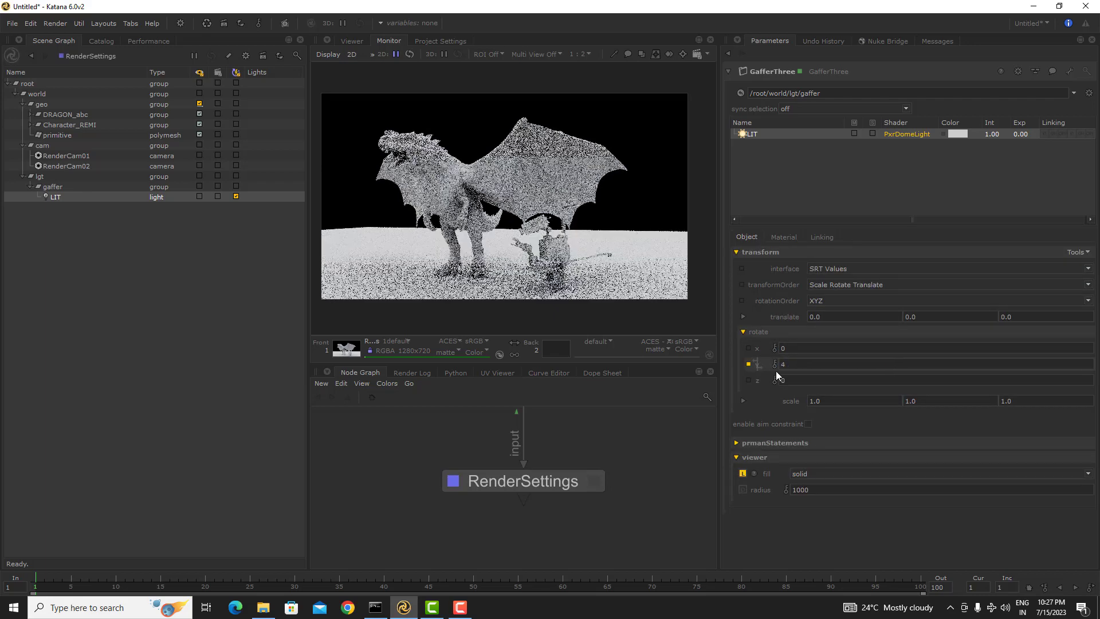
- Undo the last Y rotation change on the LIT light and set its Y rotation to 2.4
{"action": "key", "text": "ctrl+z"}
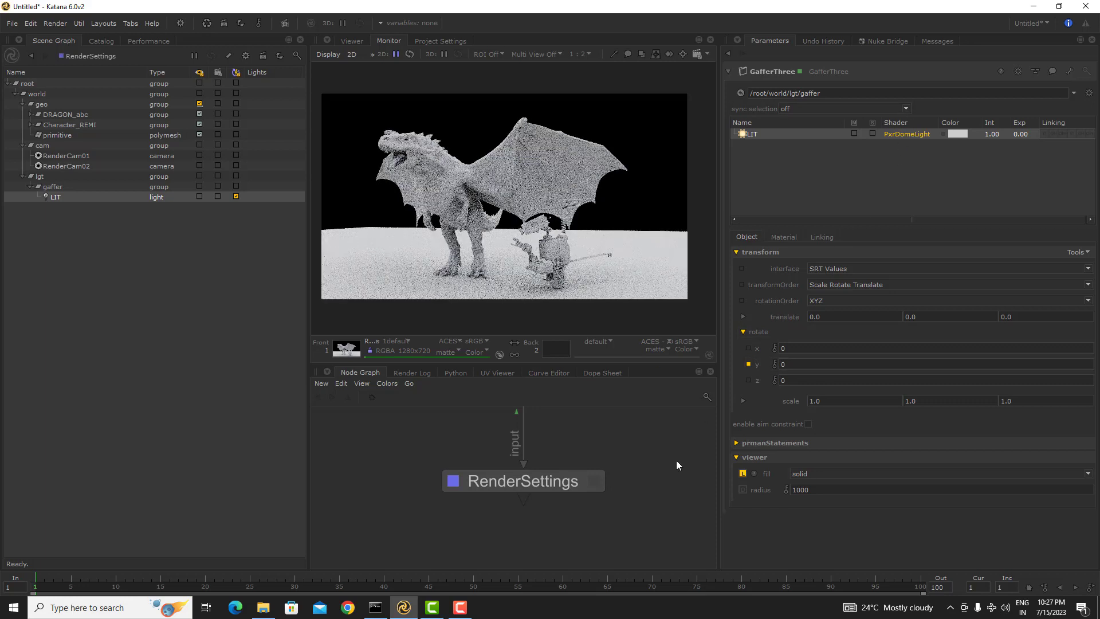
{"action": "key", "text": "ctrl+shift+z"}
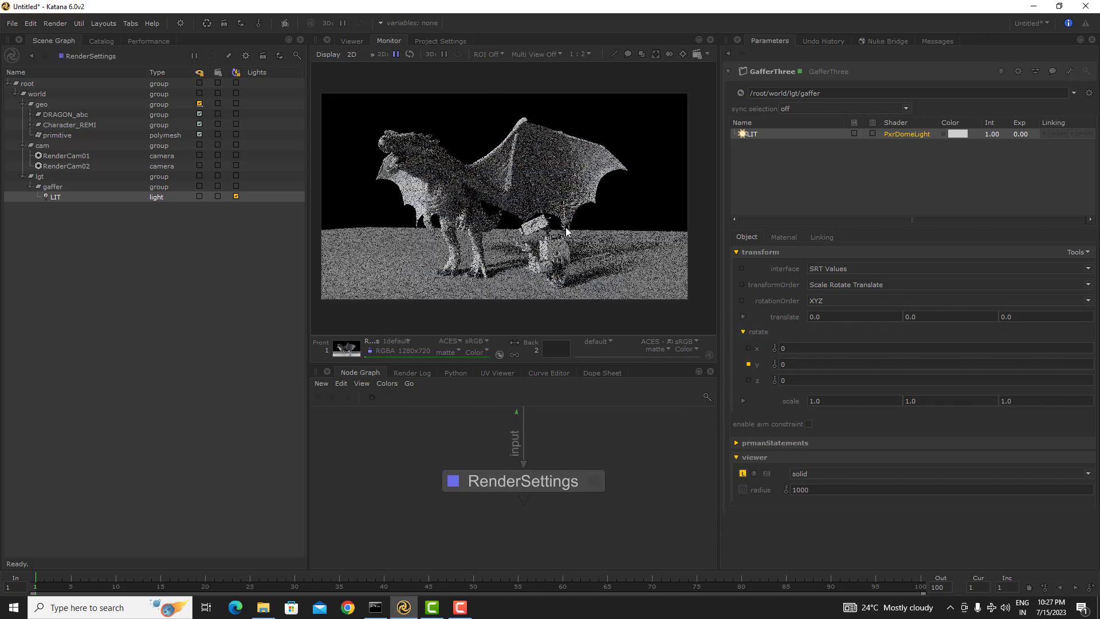
{"action": "mouse_move", "coordinate": [758, 365]}
{"action": "left_mouse_down"}
{"action": "mouse_move", "coordinate": [1098, 370]}
{"action": "mouse_move", "coordinate": [773, 369]}
{"action": "left_mouse_up"}
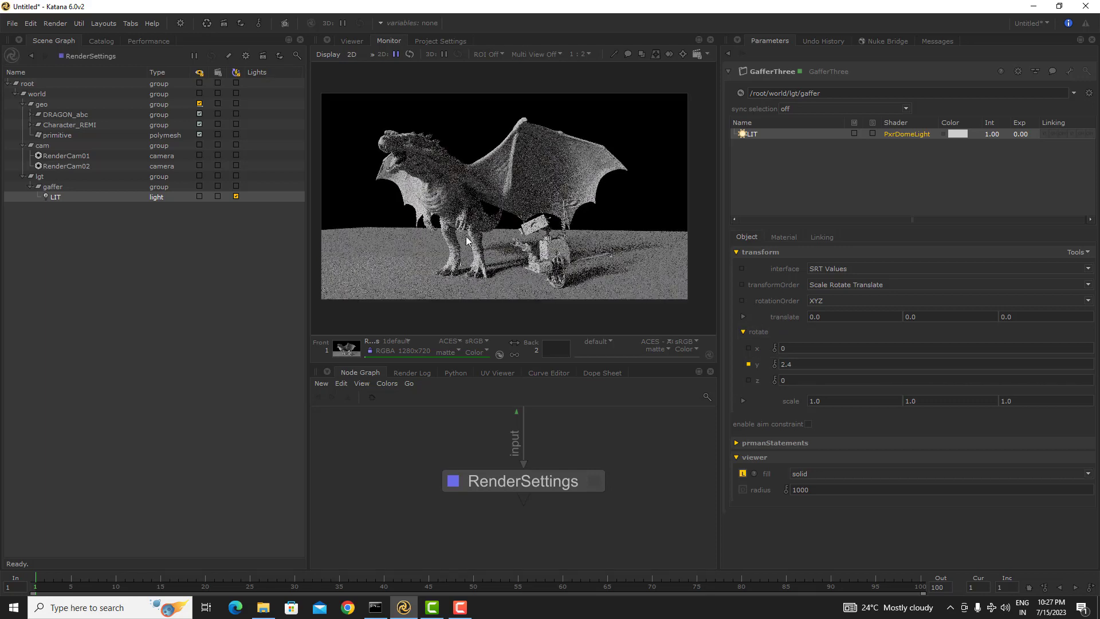
- Open the parameters of the Transform3D node below Alembic_In and set Character_REMI's uniformScale to 12.4
{"action": "scroll", "coordinate": [600, 475], "scroll_direction": "down", "scroll_amount": 3}
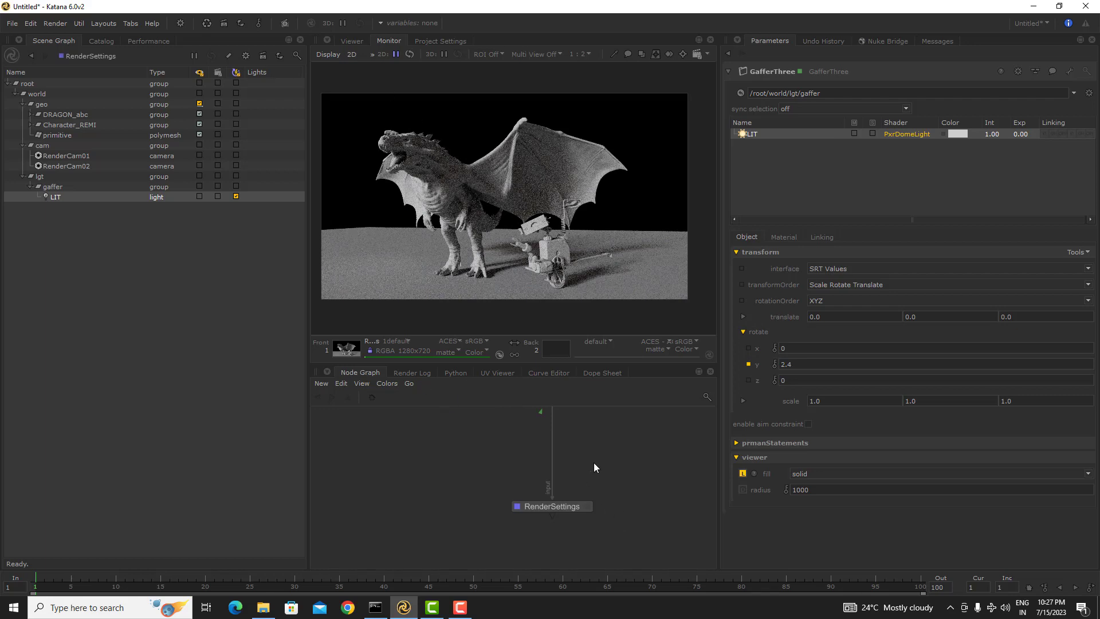
{"action": "mouse_move", "coordinate": [593, 462]}
{"action": "middle_mouse_down"}
{"action": "mouse_move", "coordinate": [570, 518]}
{"action": "mouse_move", "coordinate": [573, 549]}
{"action": "middle_mouse_up"}
{"action": "middle_click_drag", "start_coordinate": [595, 441], "coordinate": [578, 537]}
{"action": "middle_click_drag", "start_coordinate": [654, 427], "coordinate": [631, 509]}
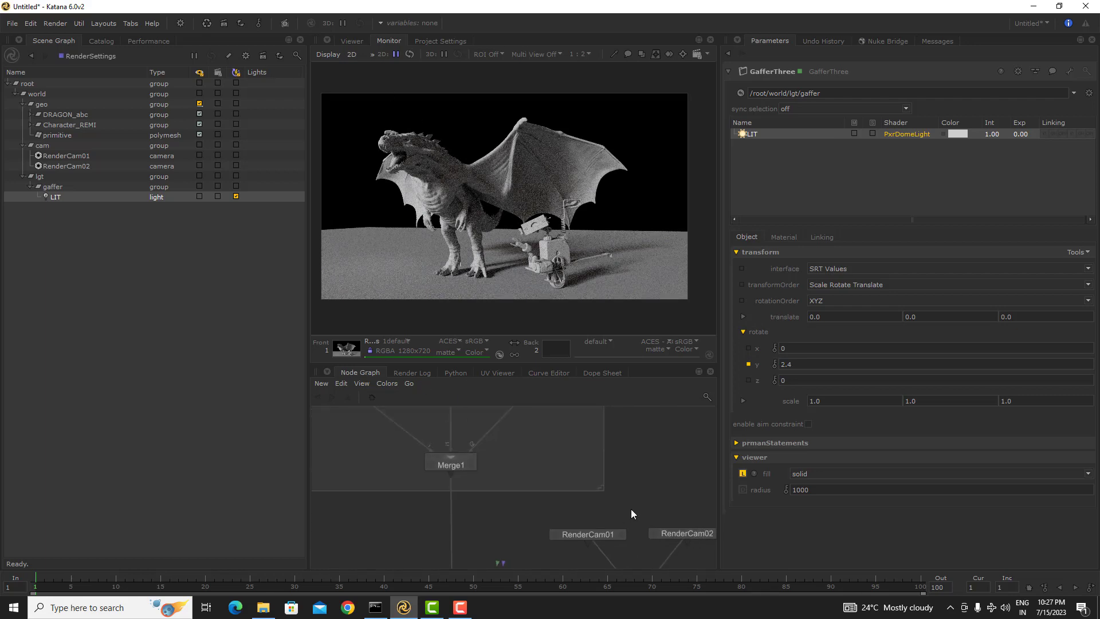
{"action": "middle_click_drag", "start_coordinate": [635, 456], "coordinate": [618, 433]}
{"action": "scroll", "coordinate": [611, 507], "scroll_direction": "down", "scroll_amount": 3}
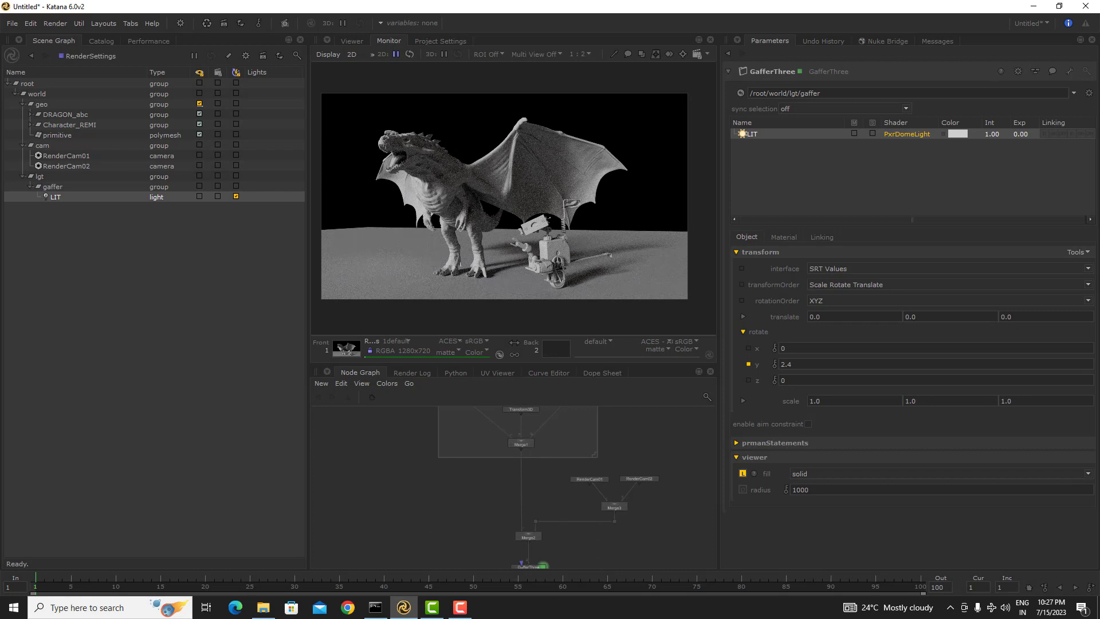
{"action": "mouse_move", "coordinate": [558, 539]}
{"action": "middle_mouse_down"}
{"action": "mouse_move", "coordinate": [565, 461]}
{"action": "mouse_move", "coordinate": [541, 538]}
{"action": "middle_mouse_up"}
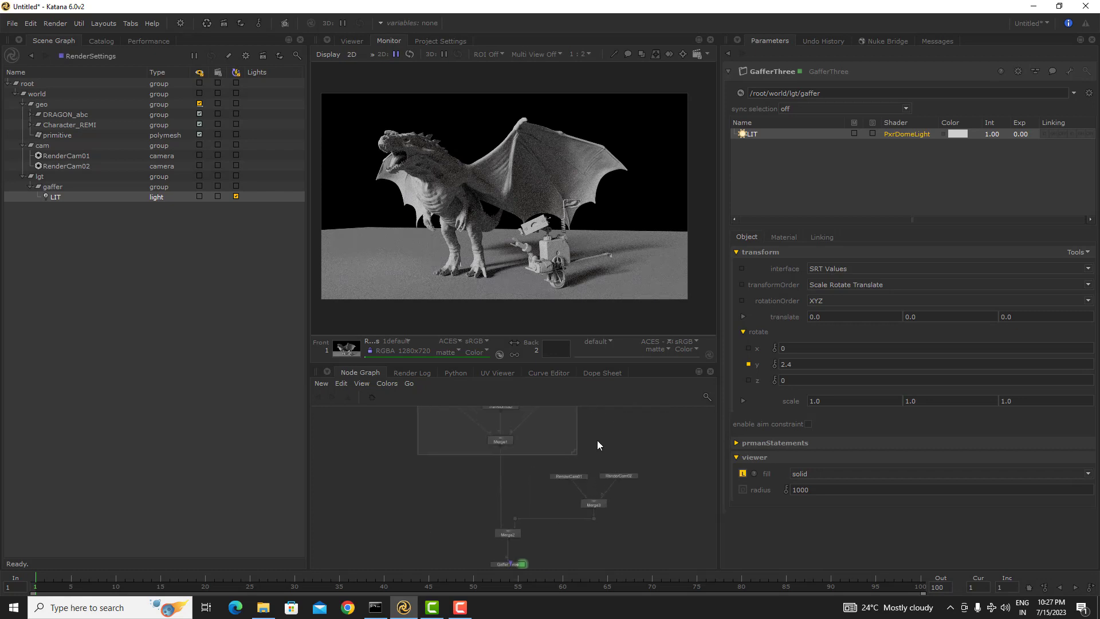
{"action": "middle_click_drag", "start_coordinate": [597, 440], "coordinate": [583, 523]}
{"action": "scroll", "coordinate": [491, 482], "scroll_direction": "up", "scroll_amount": 5}
{"action": "scroll", "coordinate": [540, 480], "scroll_direction": "down", "scroll_amount": 3}
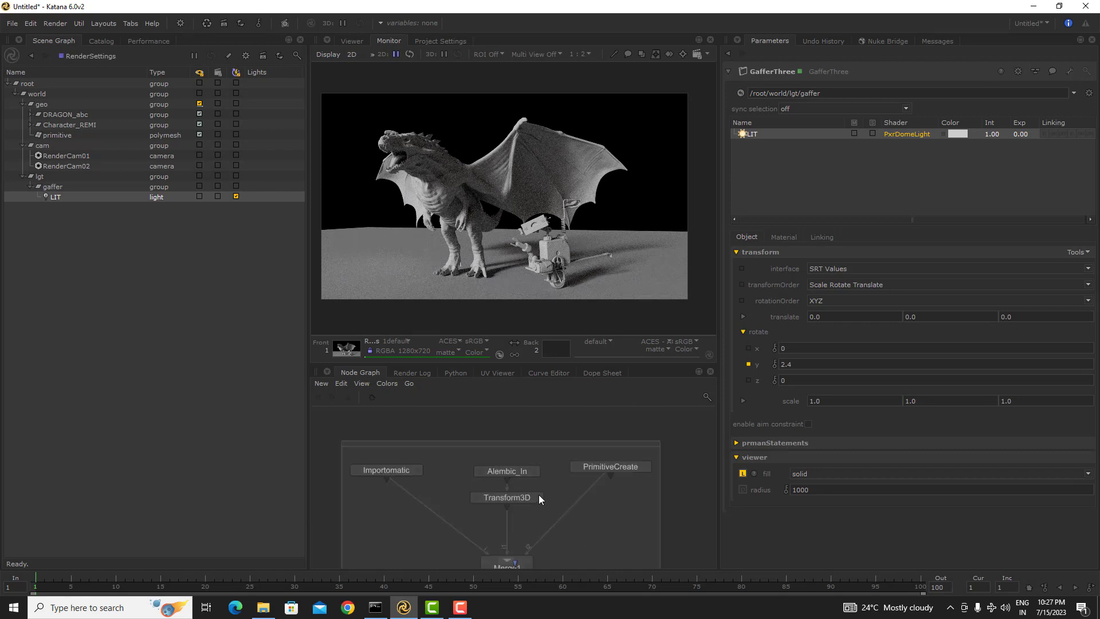
{"action": "left_click", "coordinate": [539, 496]}
{"action": "left_click", "coordinate": [527, 496]}
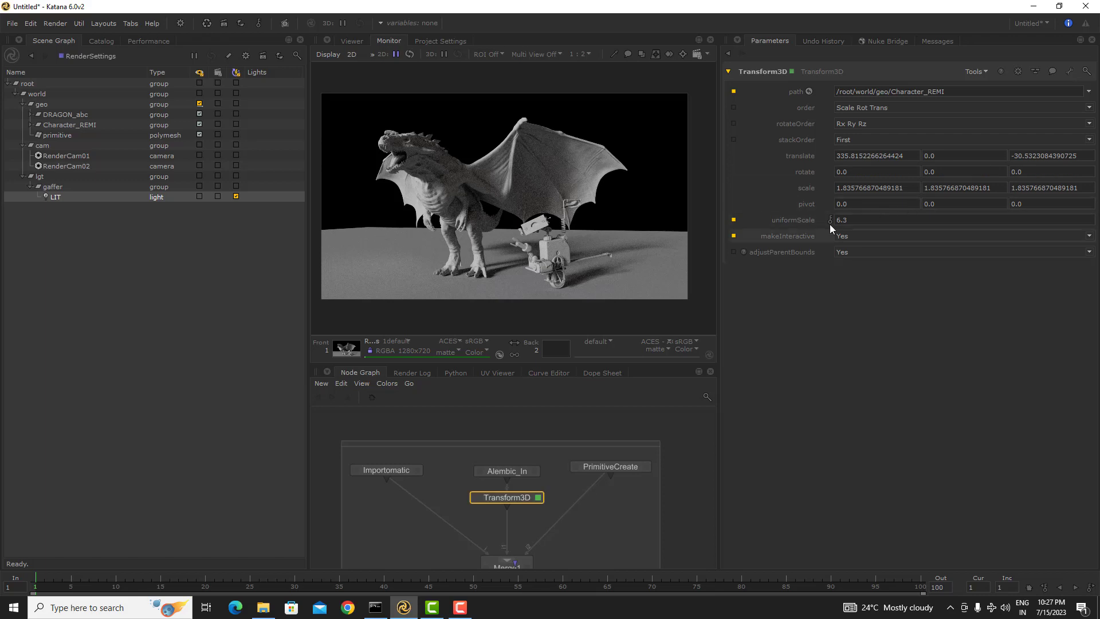
{"action": "left_click_drag", "start_coordinate": [802, 219], "coordinate": [837, 221]}
- Enable live render updates for Character_REMI in the scene graph and reduce its uniformScale to 7.8
{"action": "left_click", "coordinate": [83, 125]}
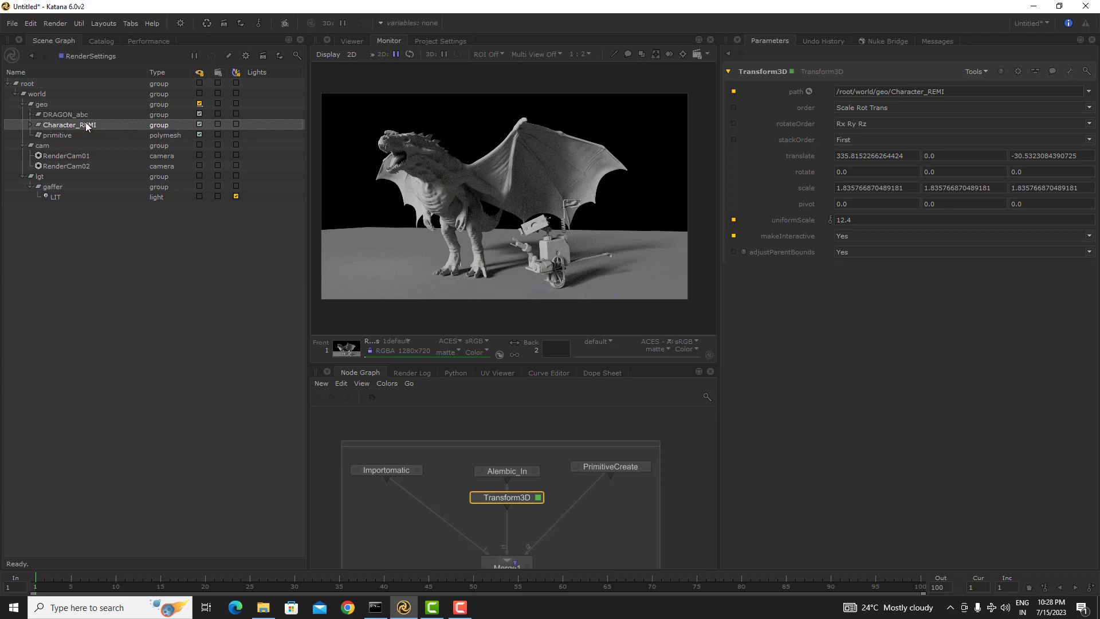
{"action": "left_click", "coordinate": [236, 124]}
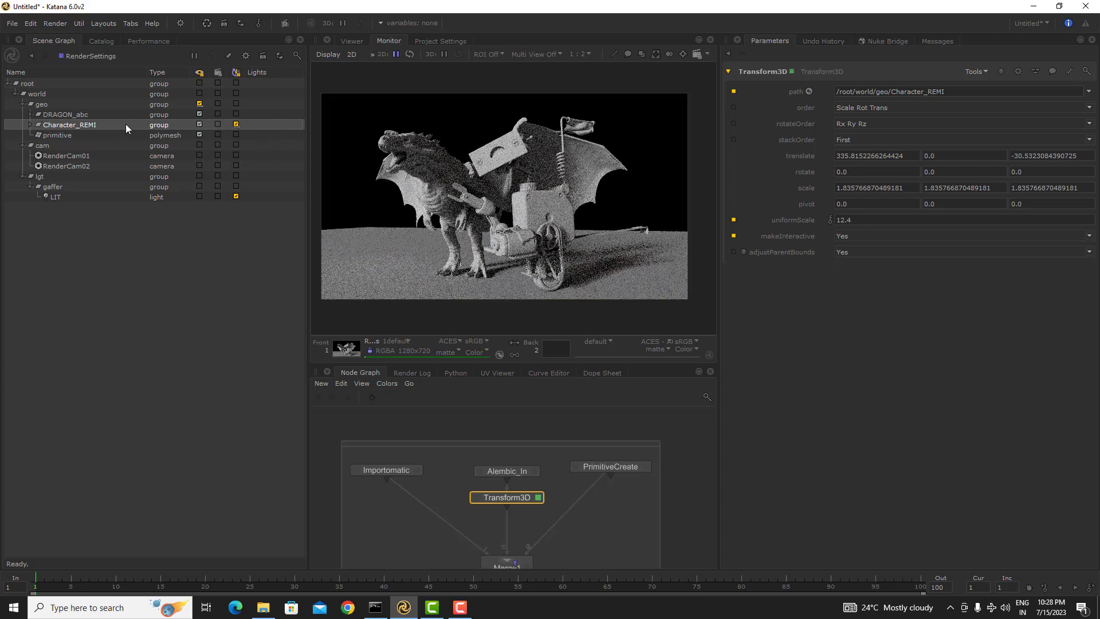
{"action": "left_click", "coordinate": [30, 125]}
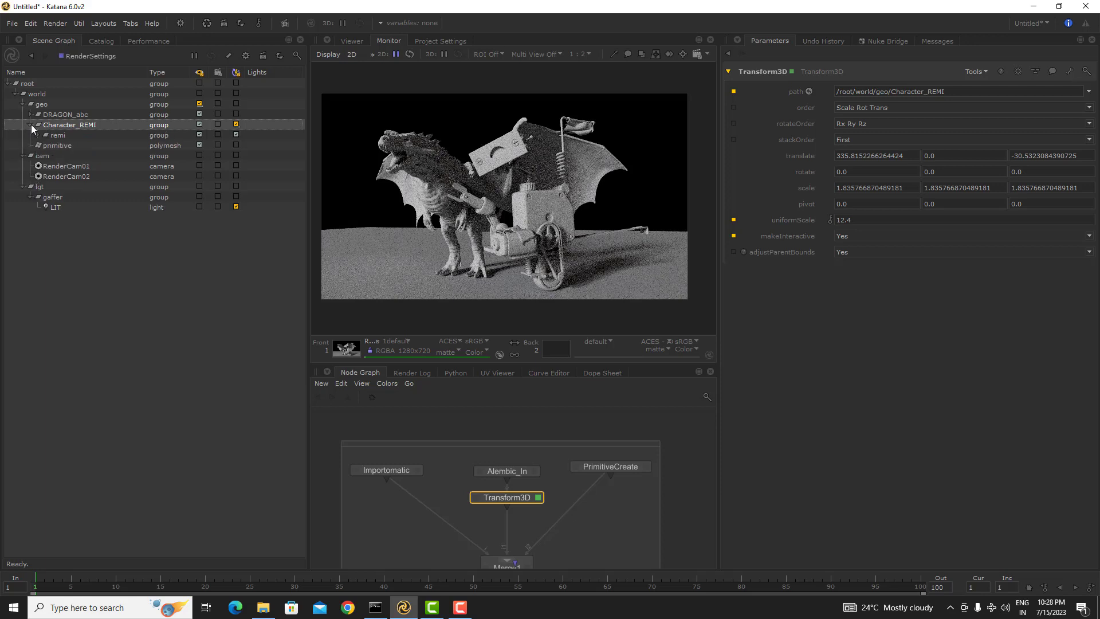
{"action": "left_click", "coordinate": [31, 125]}
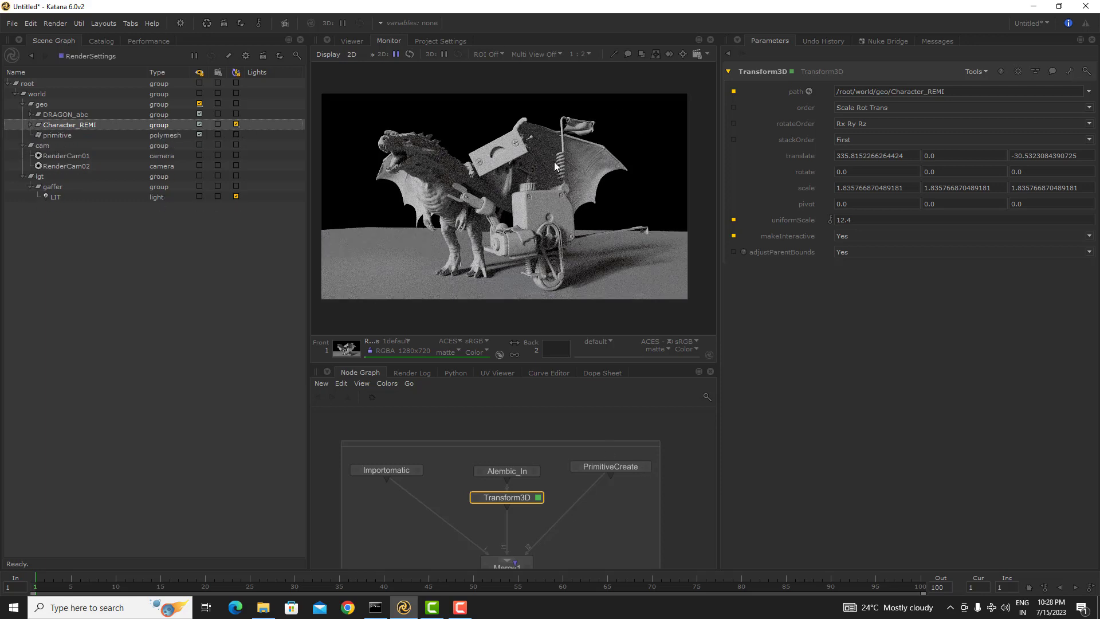
{"action": "left_click_drag", "start_coordinate": [806, 222], "coordinate": [782, 229]}
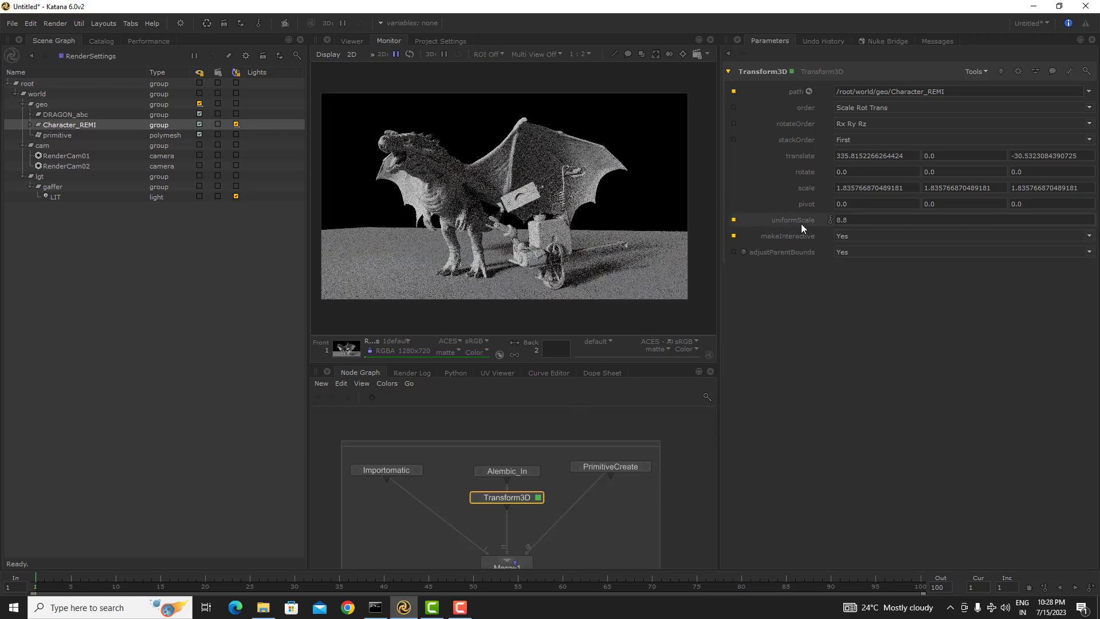
{"action": "left_click_drag", "start_coordinate": [801, 222], "coordinate": [792, 224]}
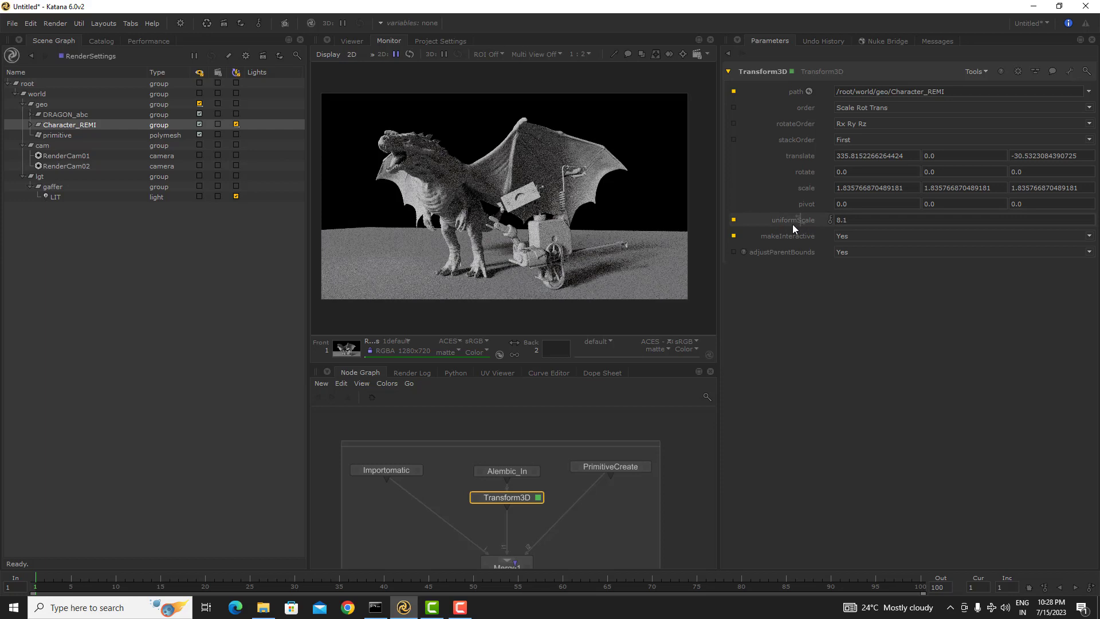
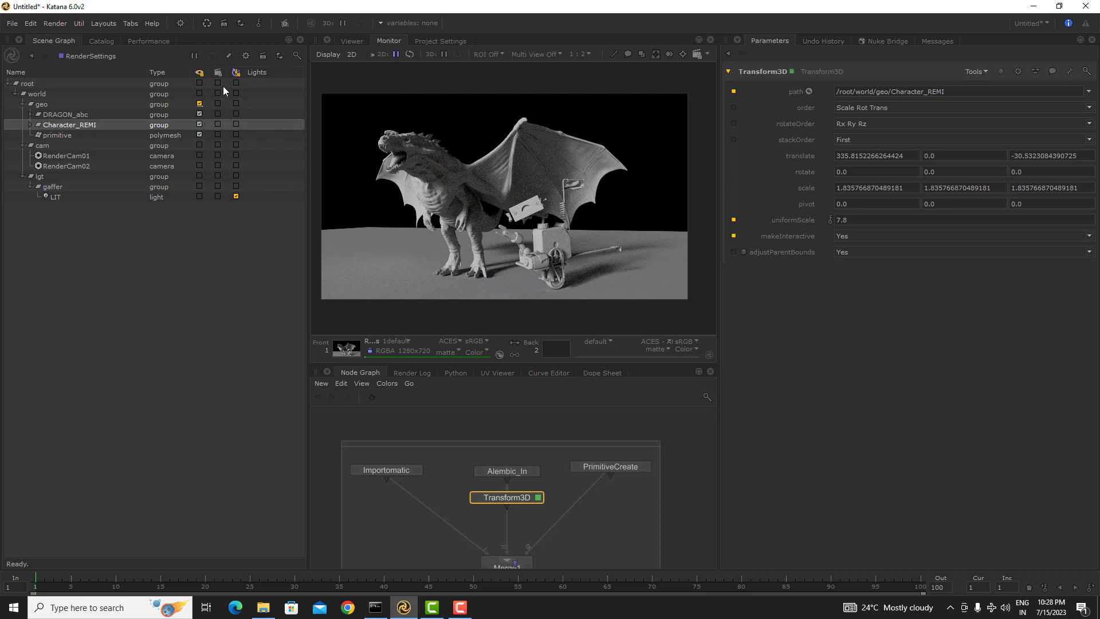
- Enable live render updates for the whole world group and look through the locations inside DRAGON_abc
{"action": "left_click", "coordinate": [88, 105]}
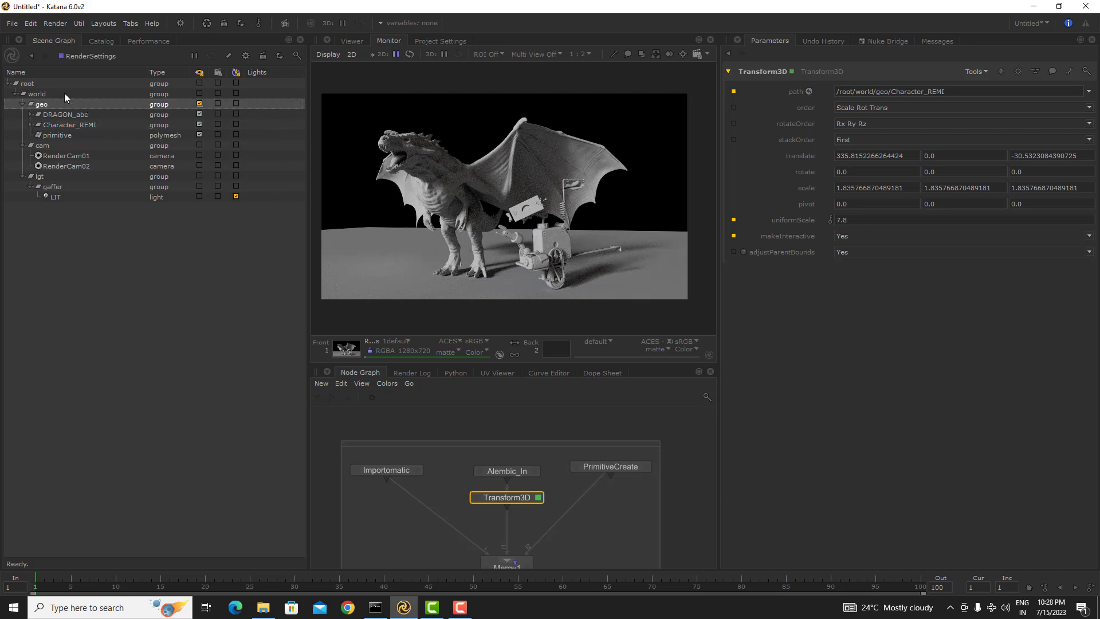
{"action": "left_click", "coordinate": [64, 93]}
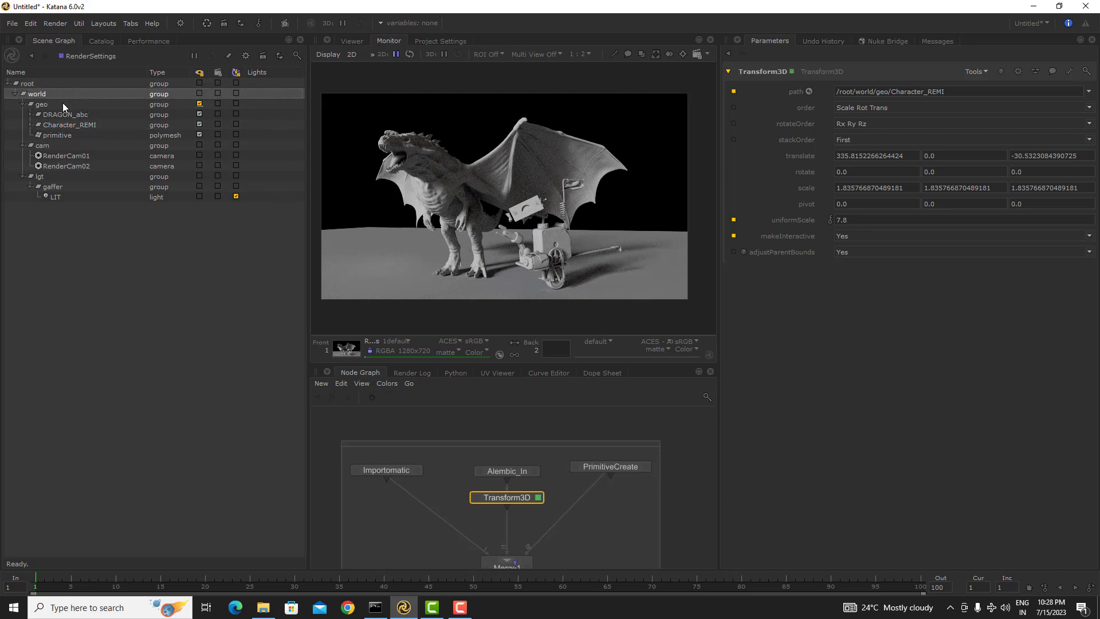
{"action": "left_click", "coordinate": [236, 93]}
{"action": "left_click", "coordinate": [87, 114]}
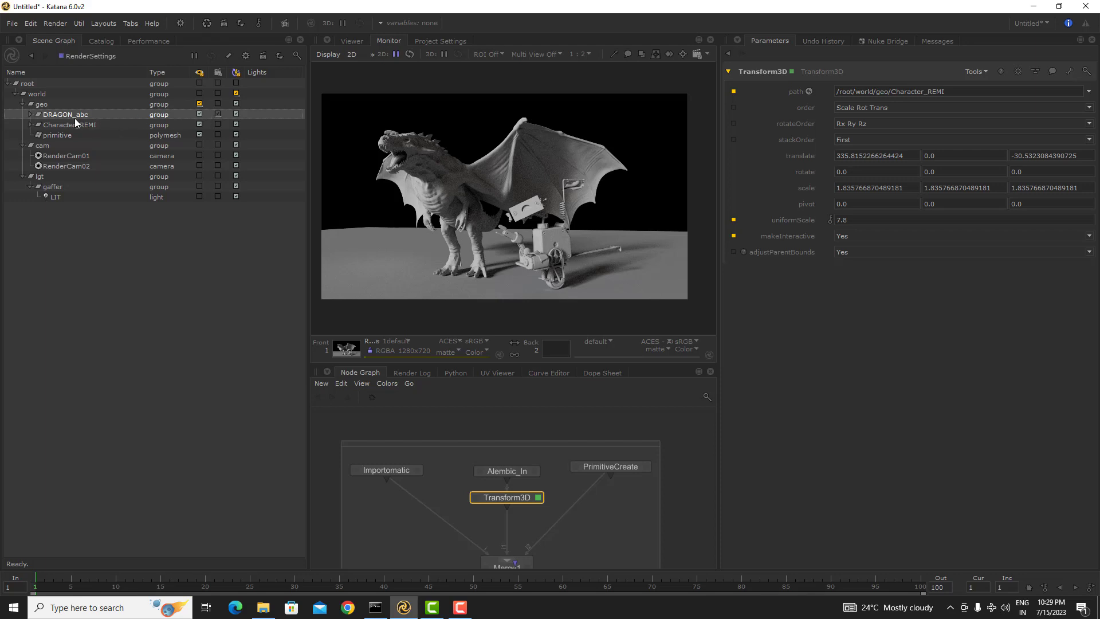
{"action": "left_click", "coordinate": [29, 114]}
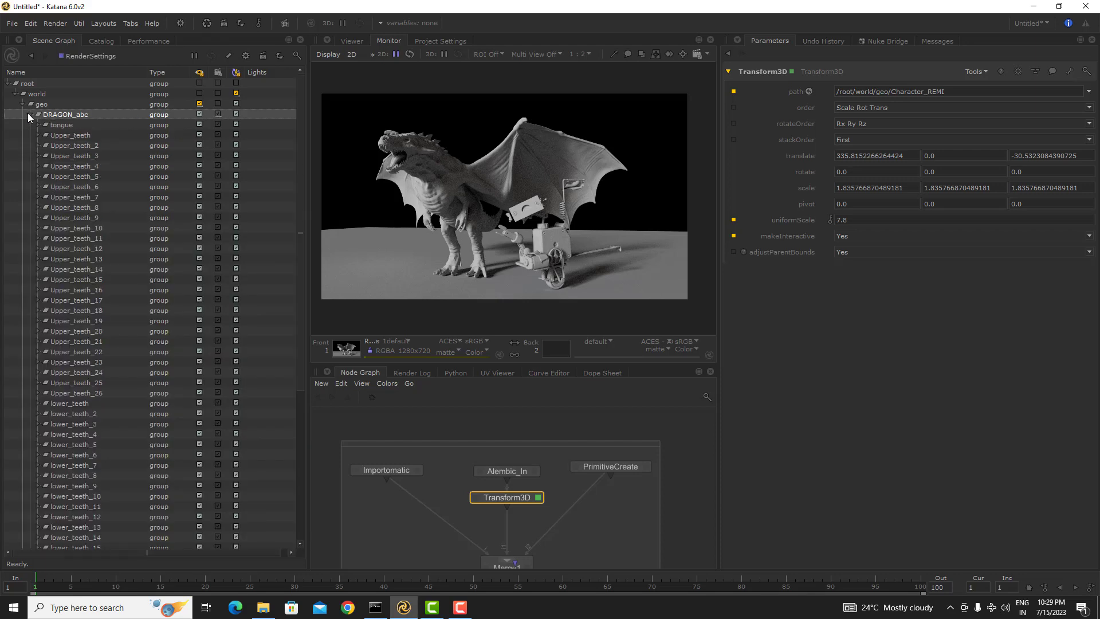
{"action": "left_click", "coordinate": [29, 114]}
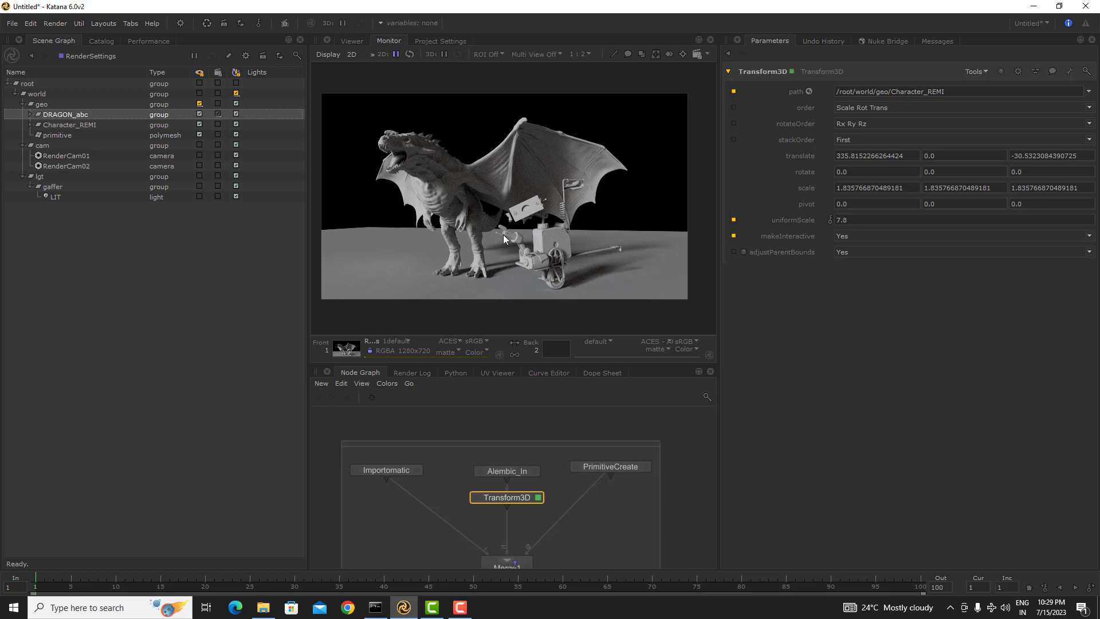
- Turn on the render working set with DRAGON_abc and RenderCam01 included, and add the lgt group to it
{"action": "key", "text": "backslash"}
{"action": "left_click", "coordinate": [219, 75]}
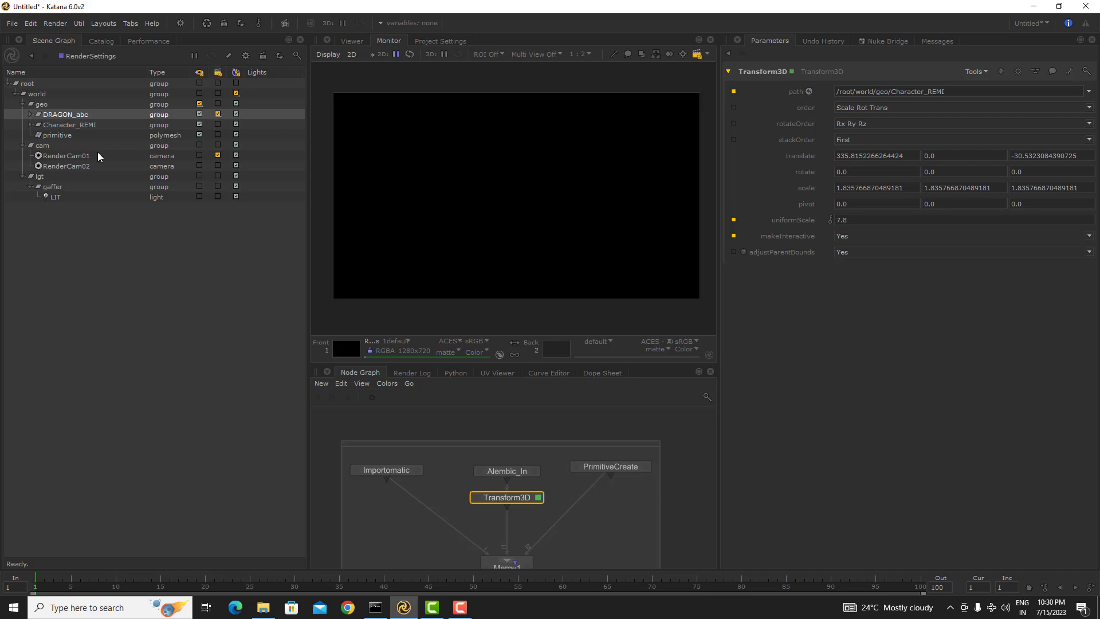
{"action": "left_click", "coordinate": [67, 197]}
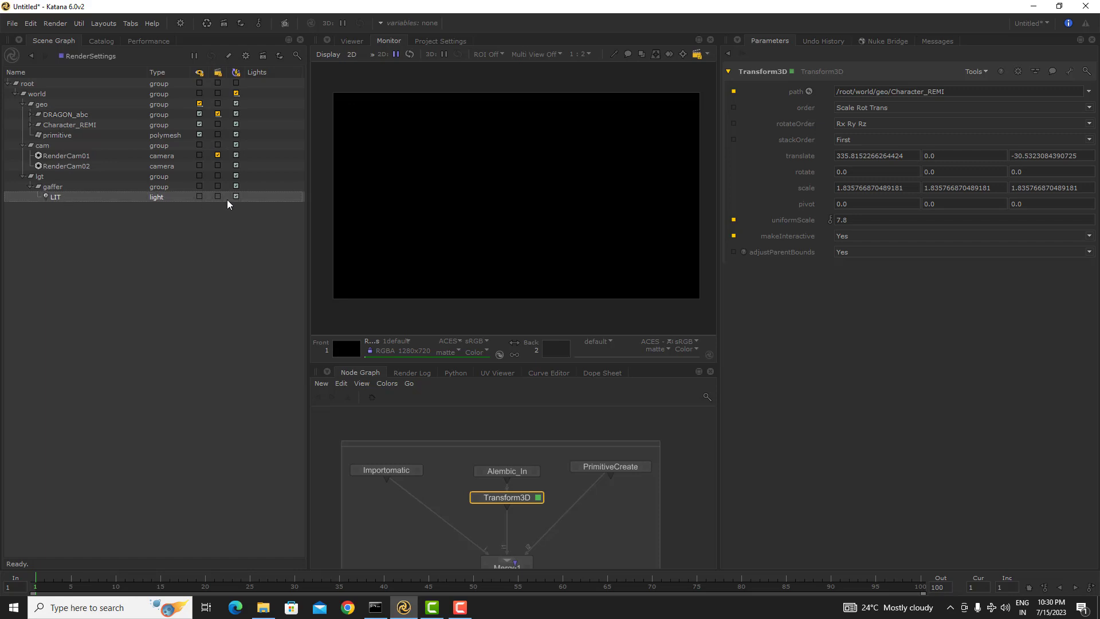
{"action": "left_click", "coordinate": [83, 177]}
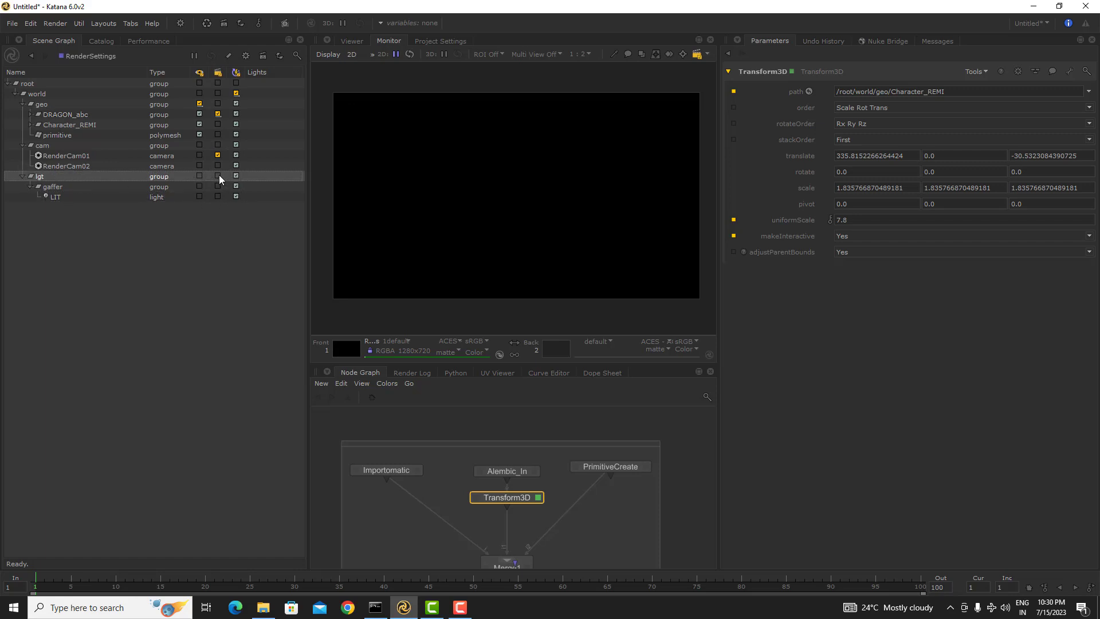
{"action": "left_click", "coordinate": [218, 176]}
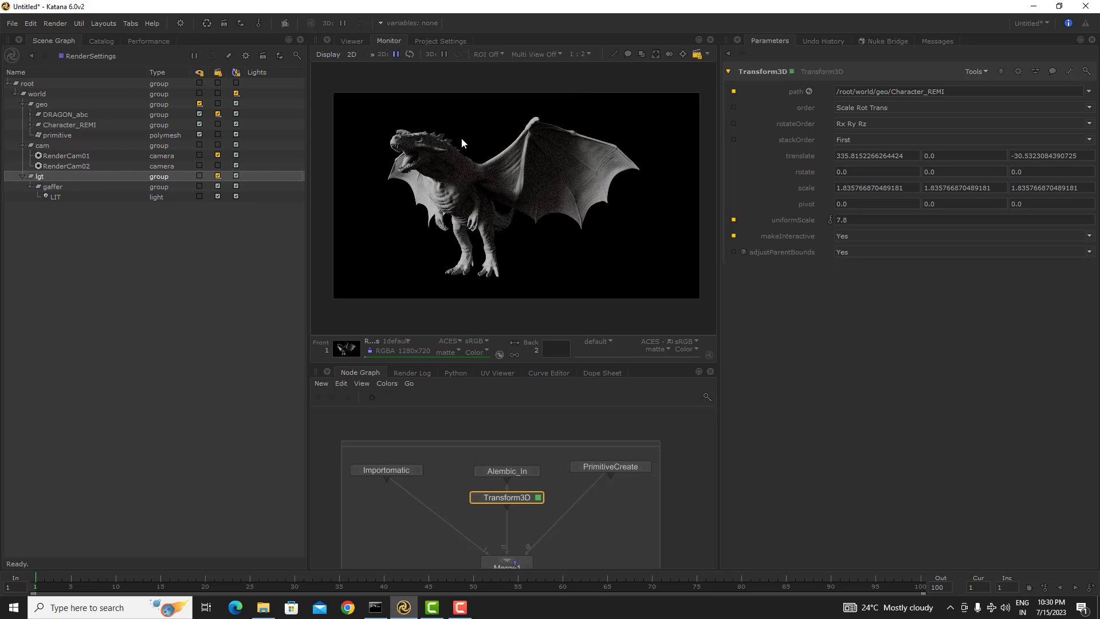
- Replace DRAGON_abc with Character_REMI and the primitive in the render working set, and undo the last uniformScale change
{"action": "left_click", "coordinate": [218, 114]}
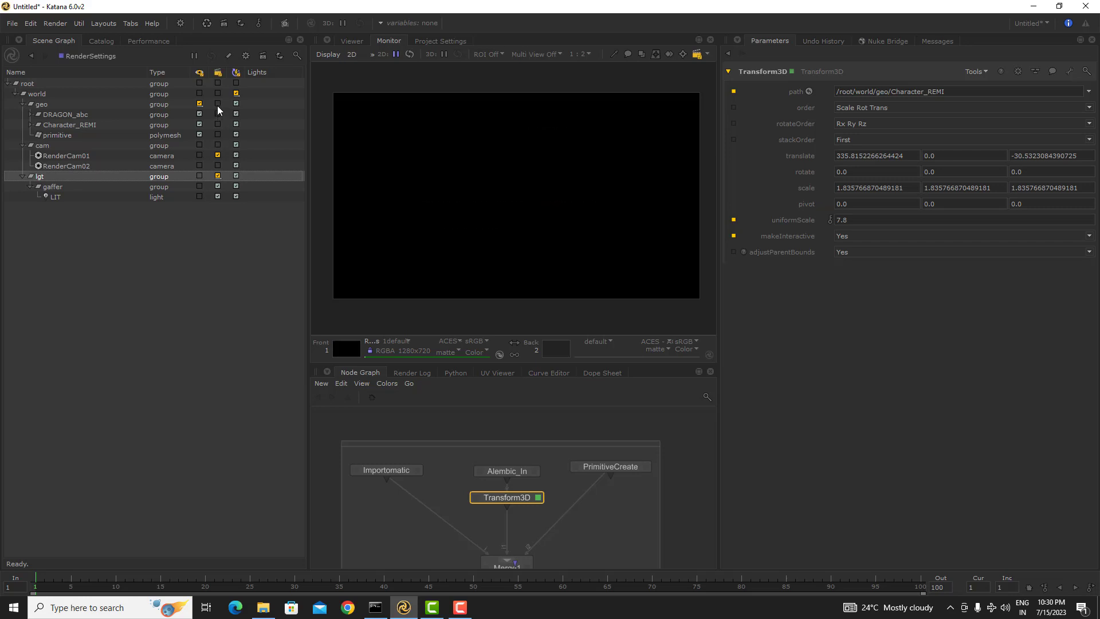
{"action": "left_click", "coordinate": [217, 123]}
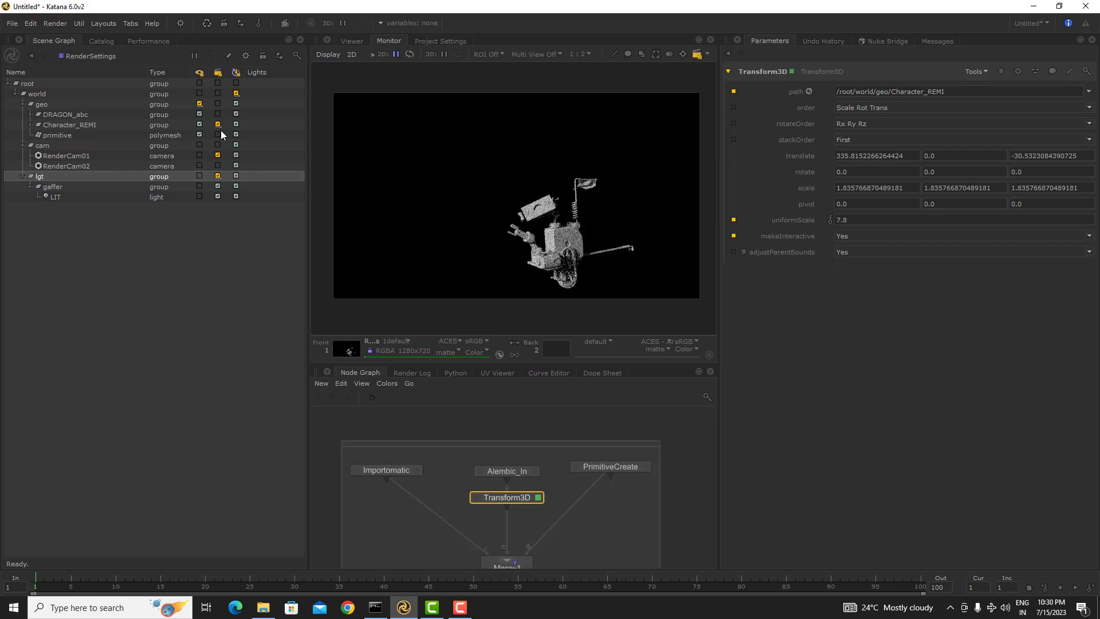
{"action": "left_click", "coordinate": [217, 134]}
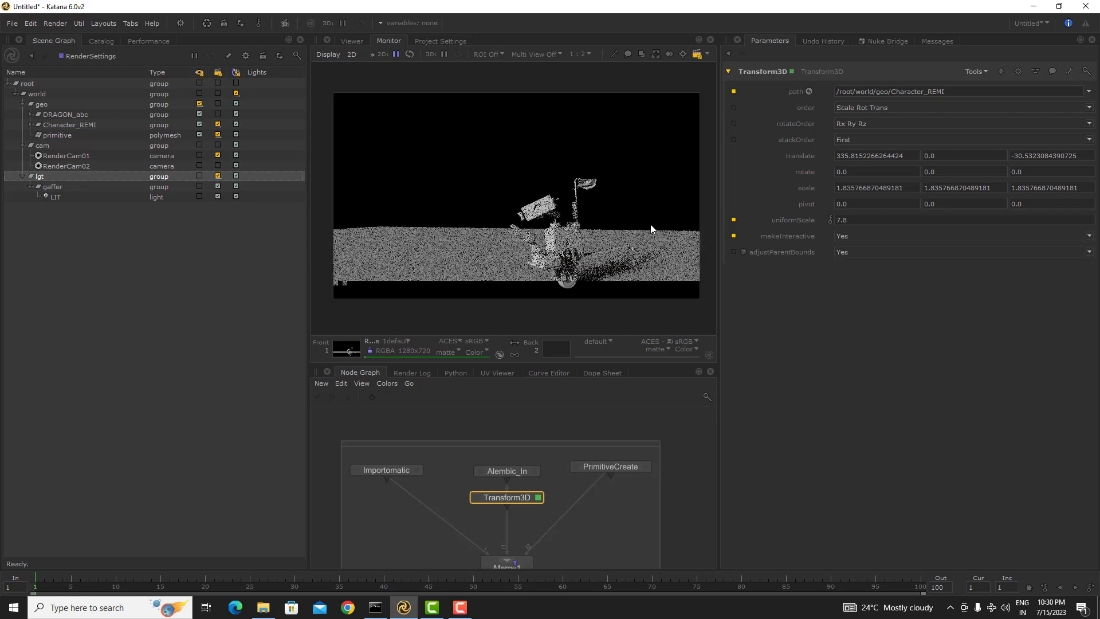
{"action": "key", "text": "ctrl+z"}
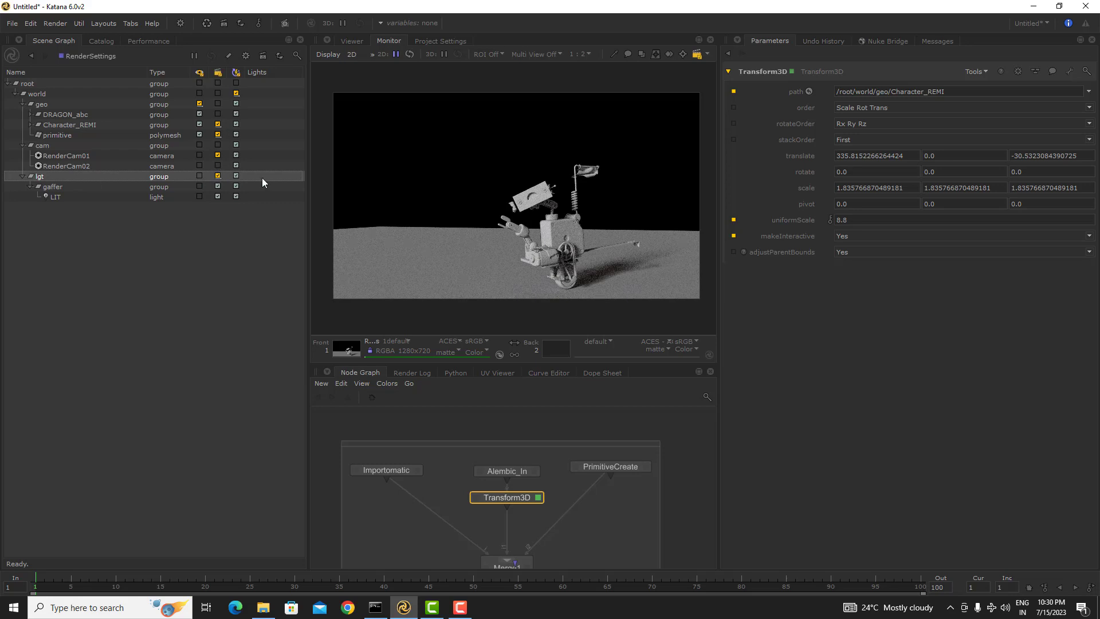
- Remove lgt, Character_REMI and the primitive from the render working set, and restrict rendering to the selected Character_REMI
{"action": "left_click", "coordinate": [218, 176]}
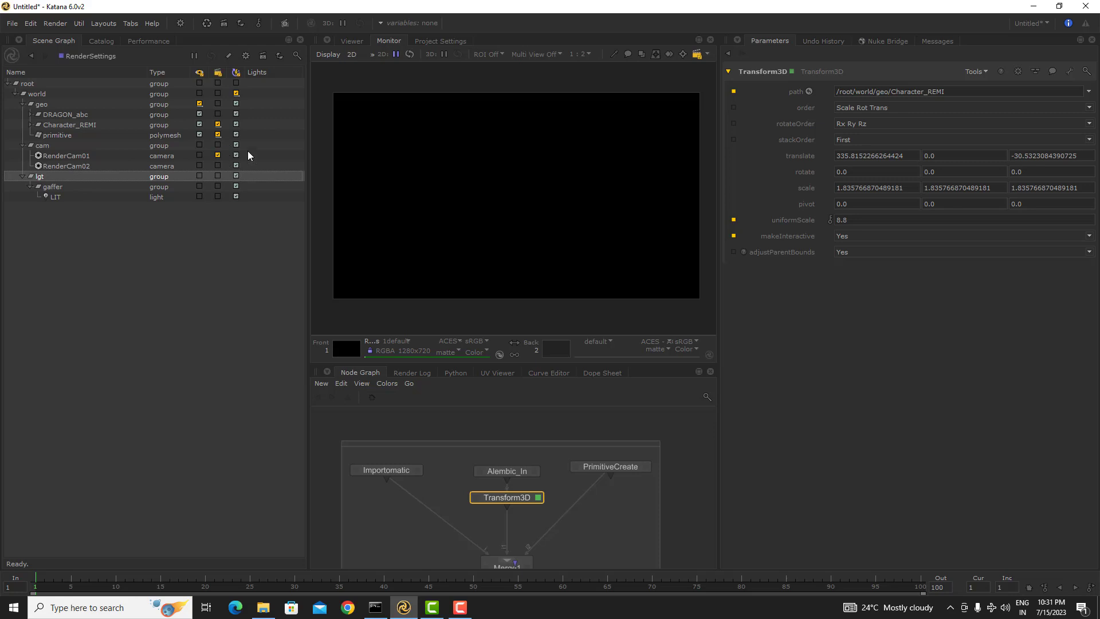
{"action": "left_click", "coordinate": [217, 125]}
{"action": "left_click", "coordinate": [87, 125]}
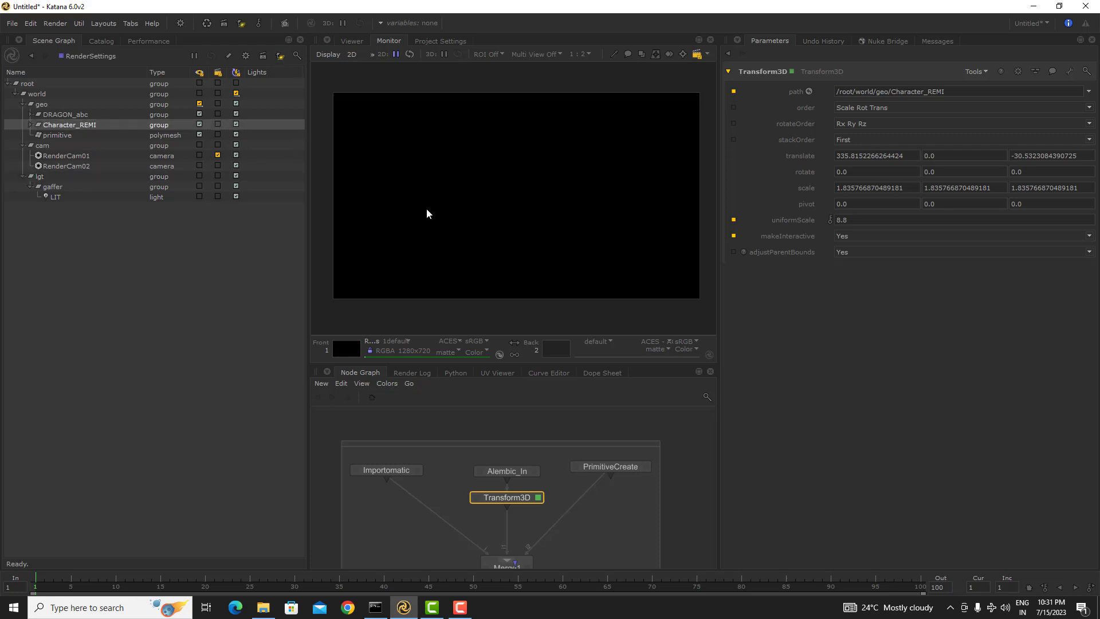
- Start a live render from RenderSettings with Character_REMI selected, and select the primitive in the scene graph
{"action": "left_click", "coordinate": [106, 58]}
{"action": "left_click", "coordinate": [132, 92]}
{"action": "left_click", "coordinate": [75, 138]}
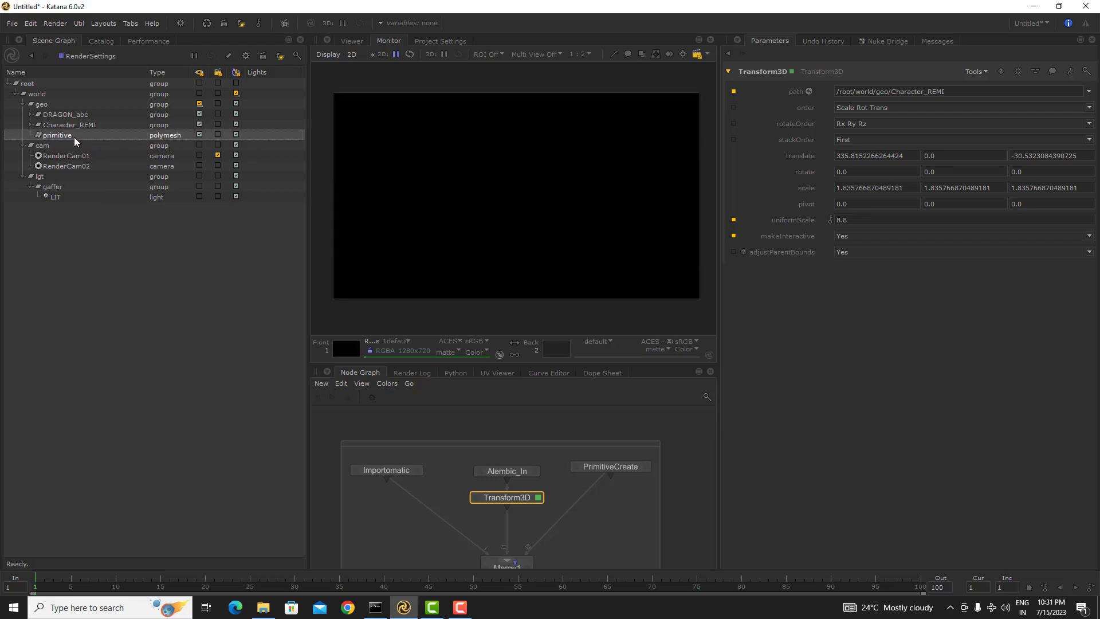
- Turn off the render working set and start a live render of only the selected DRAGON_abc
{"action": "left_click", "coordinate": [217, 72]}
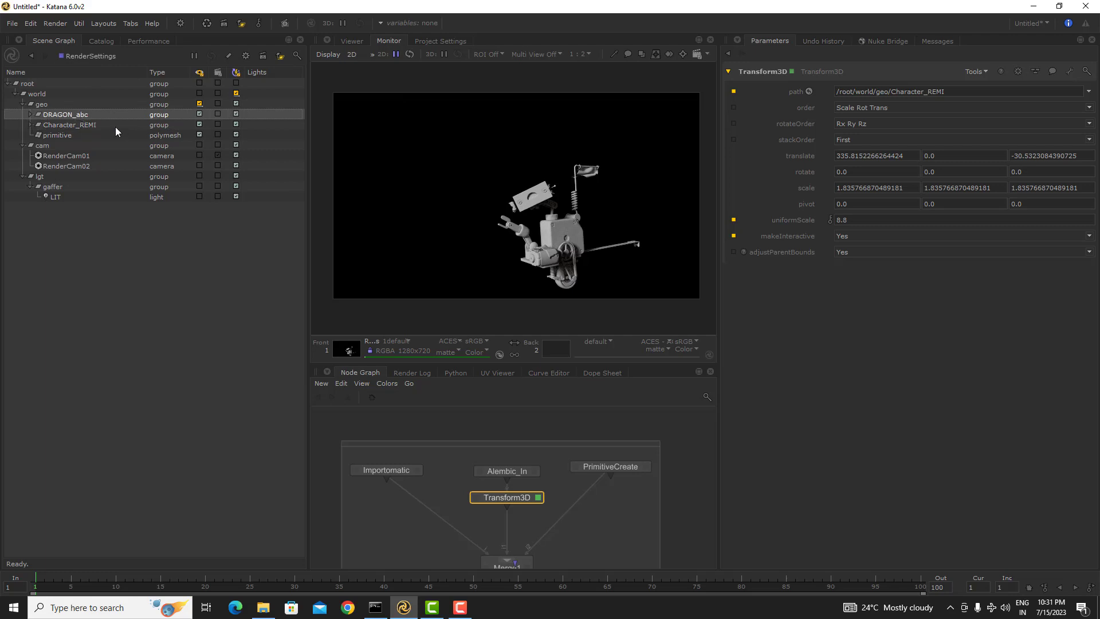
{"action": "right_click", "coordinate": [110, 56]}
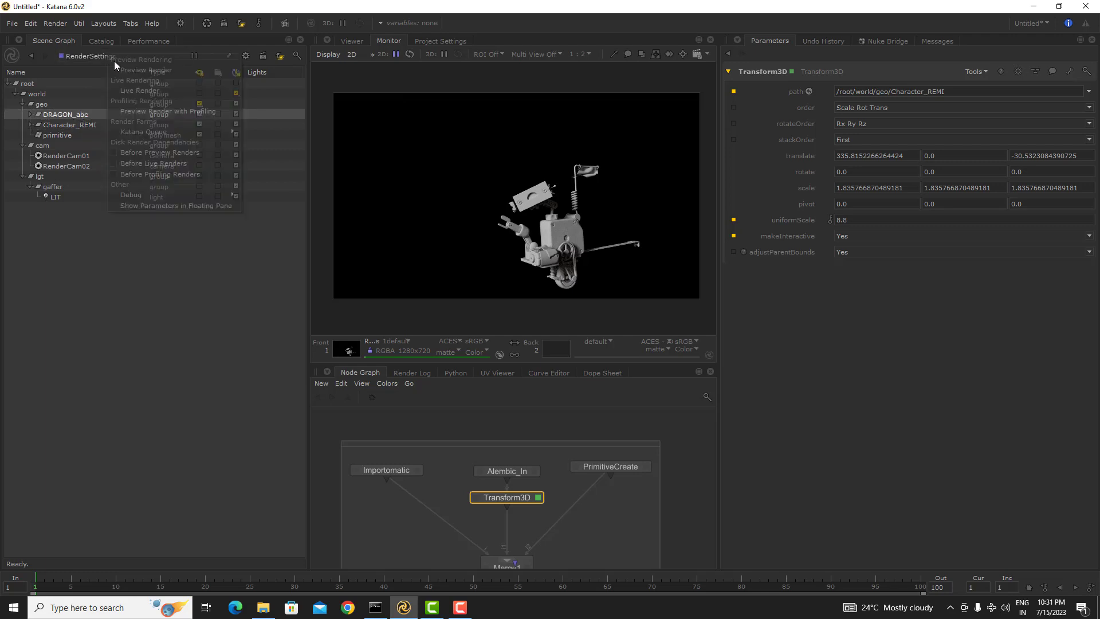
{"action": "left_click", "coordinate": [133, 92]}
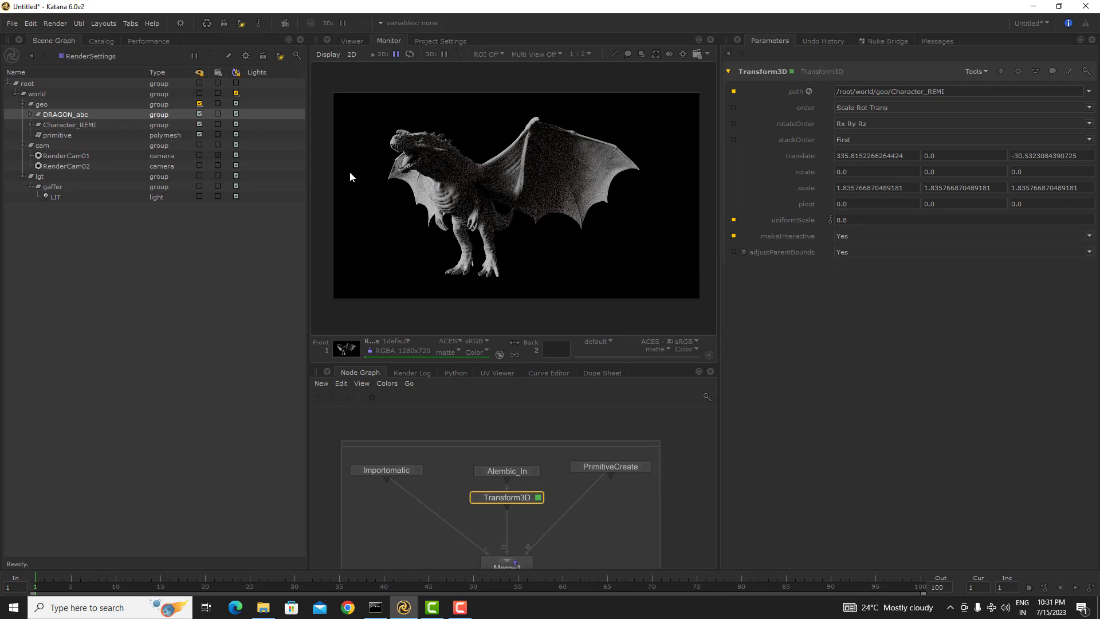
{"action": "left_click", "coordinate": [64, 135]}
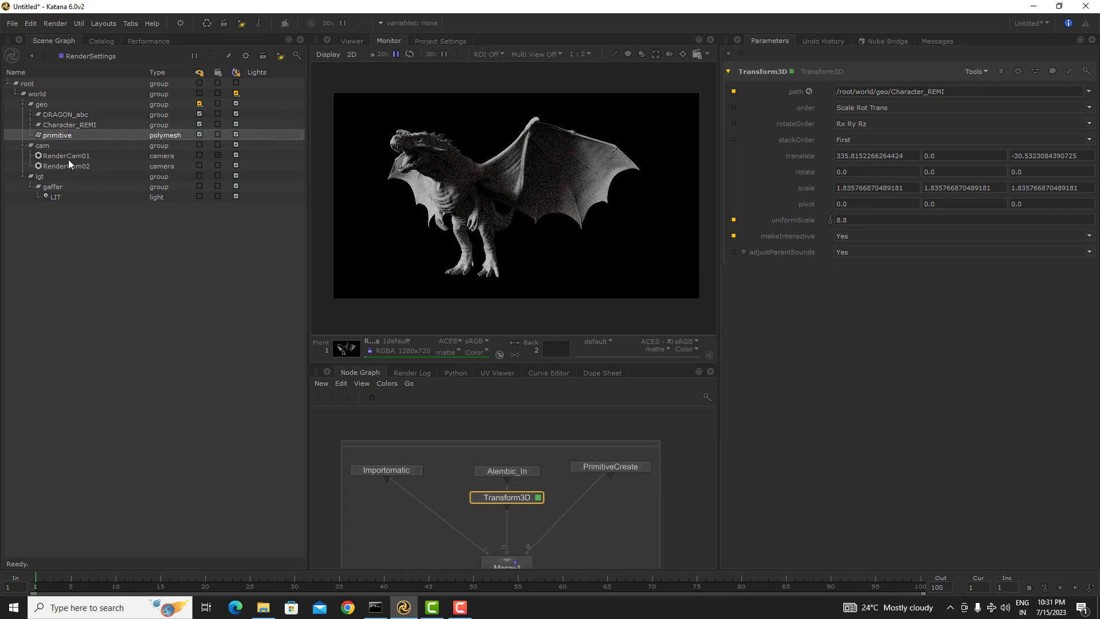
{"action": "left_click", "coordinate": [67, 159]}
{"action": "left_click", "coordinate": [69, 166]}
{"action": "left_click", "coordinate": [74, 126]}
{"action": "left_click", "coordinate": [84, 116]}
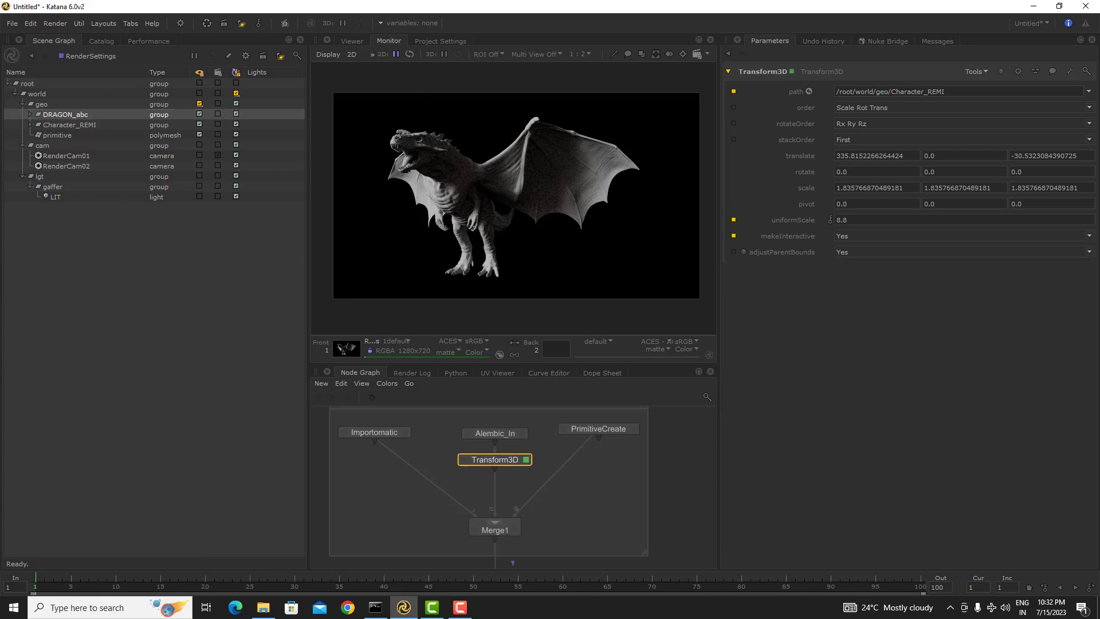
{"action": "scroll", "coordinate": [565, 486], "scroll_direction": "down", "scroll_amount": 5}
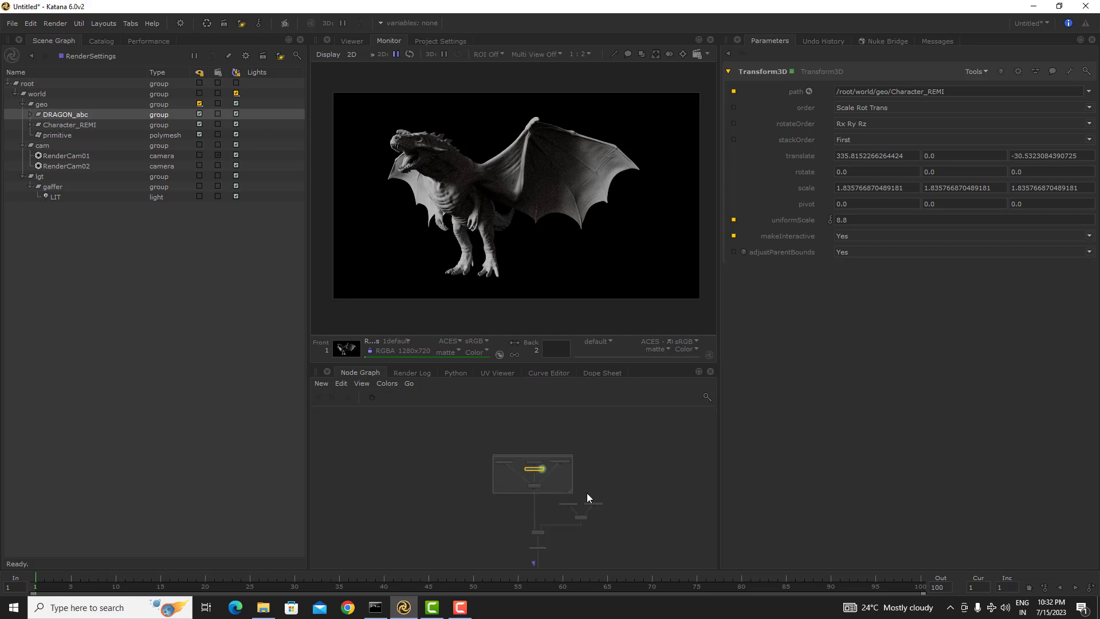
{"action": "middle_click_drag", "start_coordinate": [587, 493], "coordinate": [558, 454]}
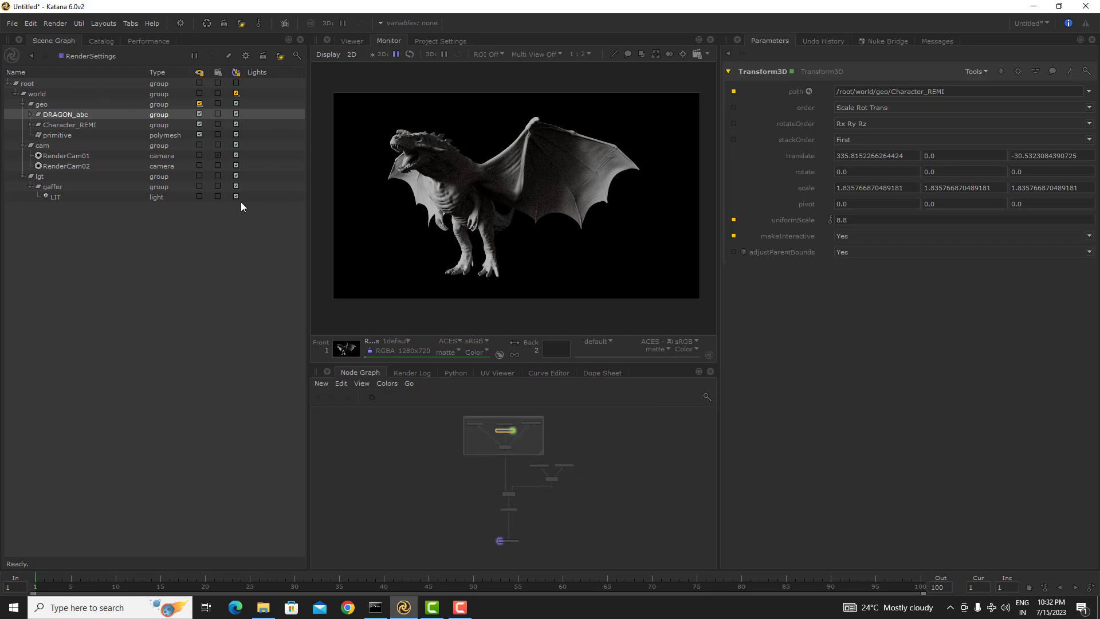
{"action": "scroll", "coordinate": [526, 536], "scroll_direction": "up", "scroll_amount": 3}
{"action": "middle_click_drag", "start_coordinate": [525, 537], "coordinate": [534, 512]}
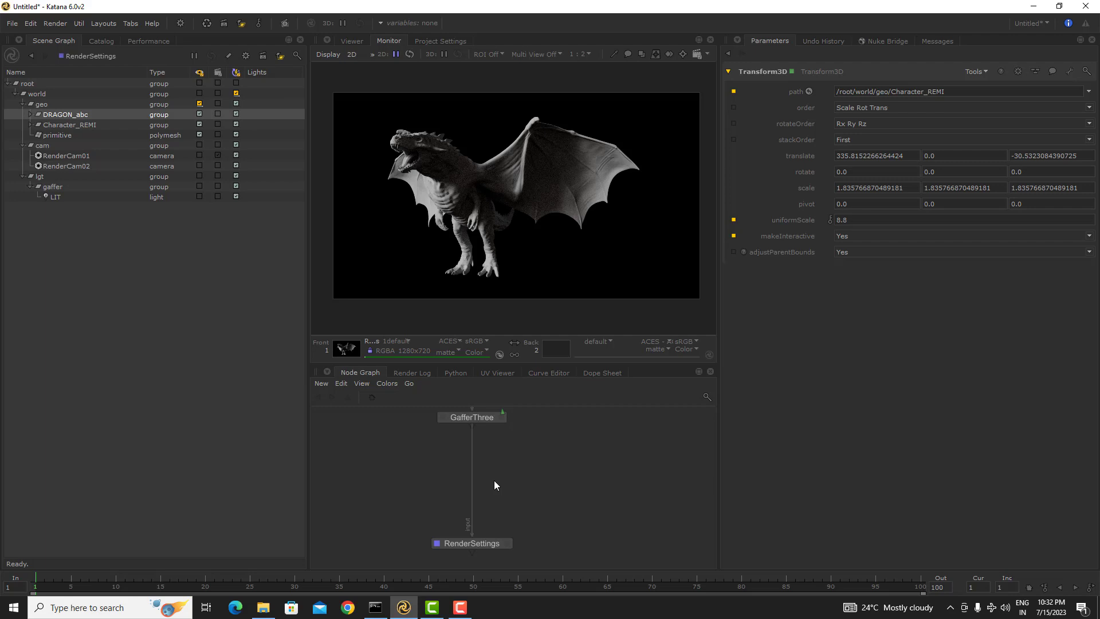
{"action": "key", "text": "Tab"}
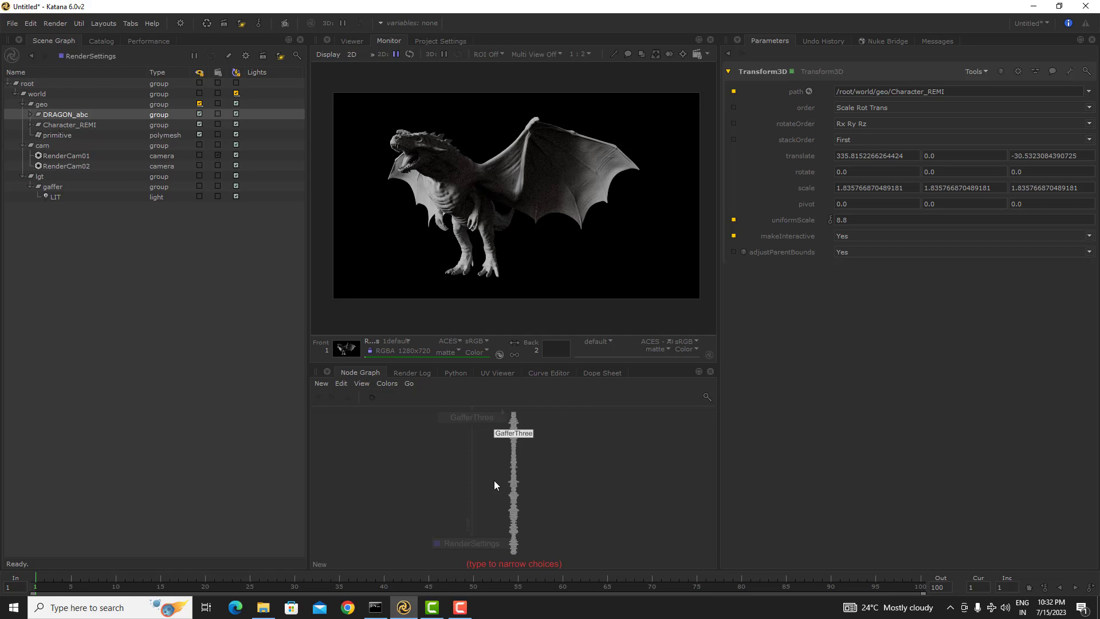
{"action": "type", "text": "pr"}
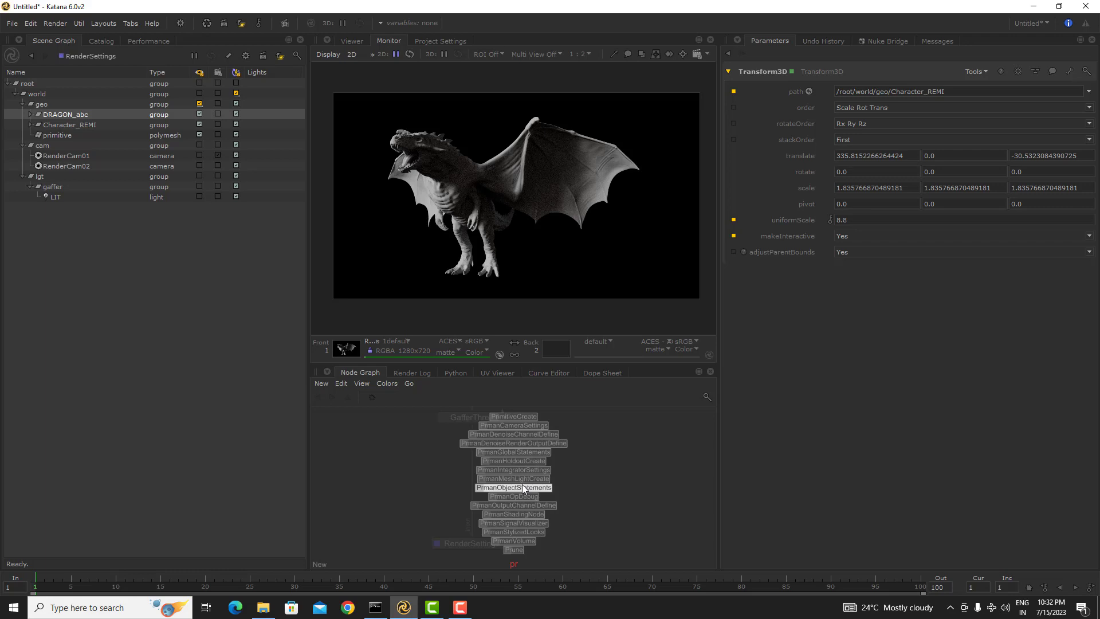
{"action": "left_click", "coordinate": [529, 453]}
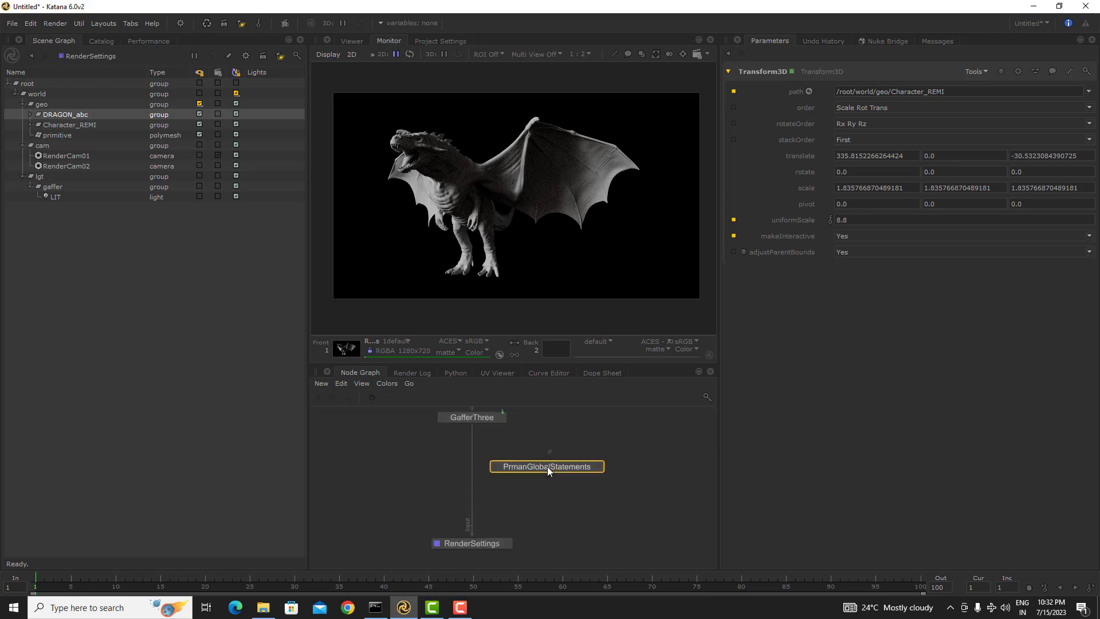
{"action": "key", "text": "Escape"}
- Create a PrmanGlobalStatements node and insert it into the connection between GafferThree and RenderSettings
{"action": "key", "text": "Tab"}
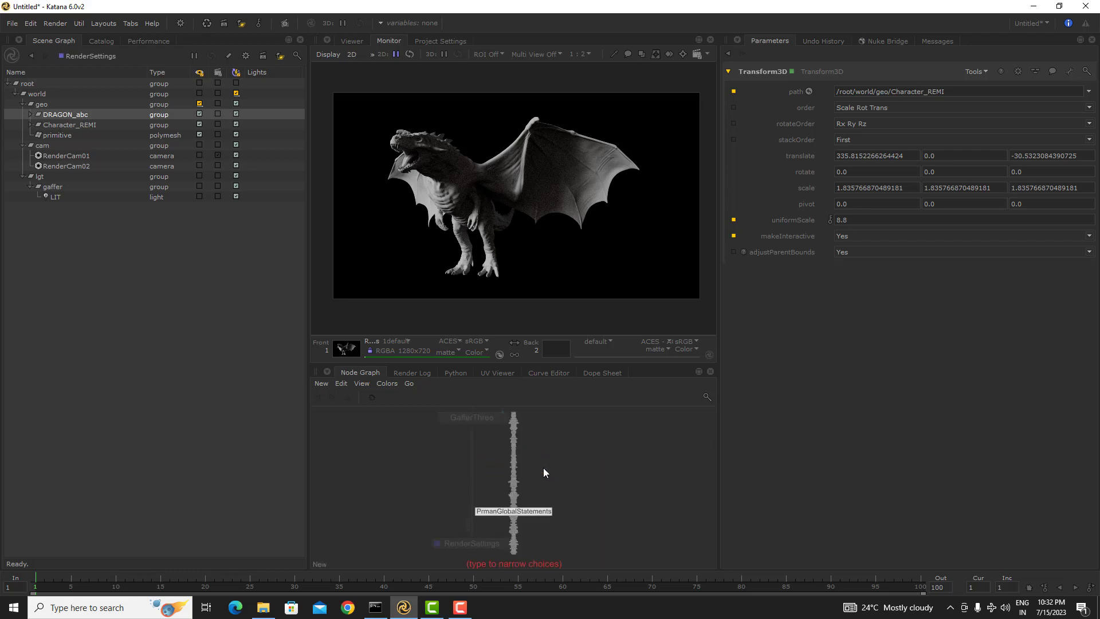
{"action": "type", "text": "pgs"}
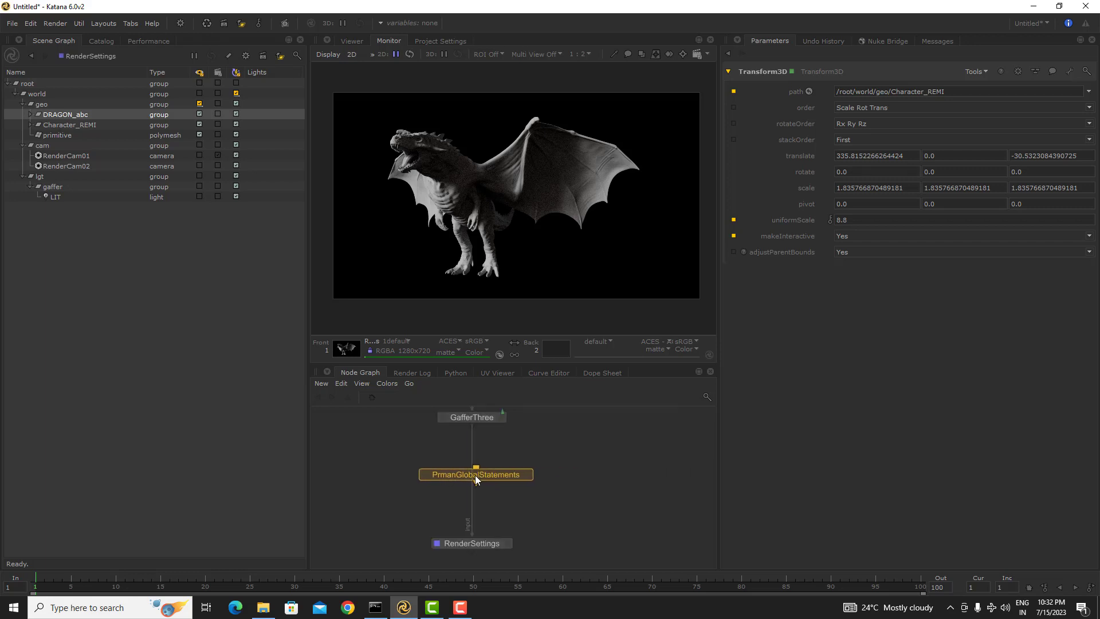
{"action": "left_click", "coordinate": [472, 475]}
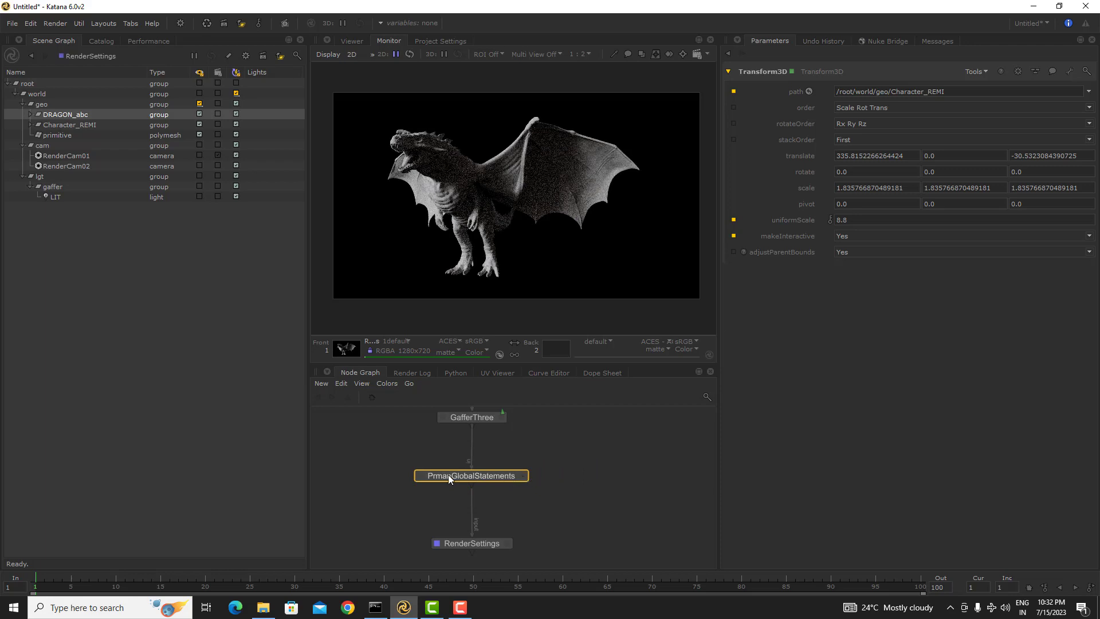
- Pull PrmanGlobalStatements out of the node chain and try wiring its input manually to GafferThree's output
{"action": "left_click_drag", "start_coordinate": [525, 477], "coordinate": [607, 477]}
{"action": "left_click_drag", "start_coordinate": [534, 490], "coordinate": [472, 424]}
{"action": "left_click", "coordinate": [472, 421]}
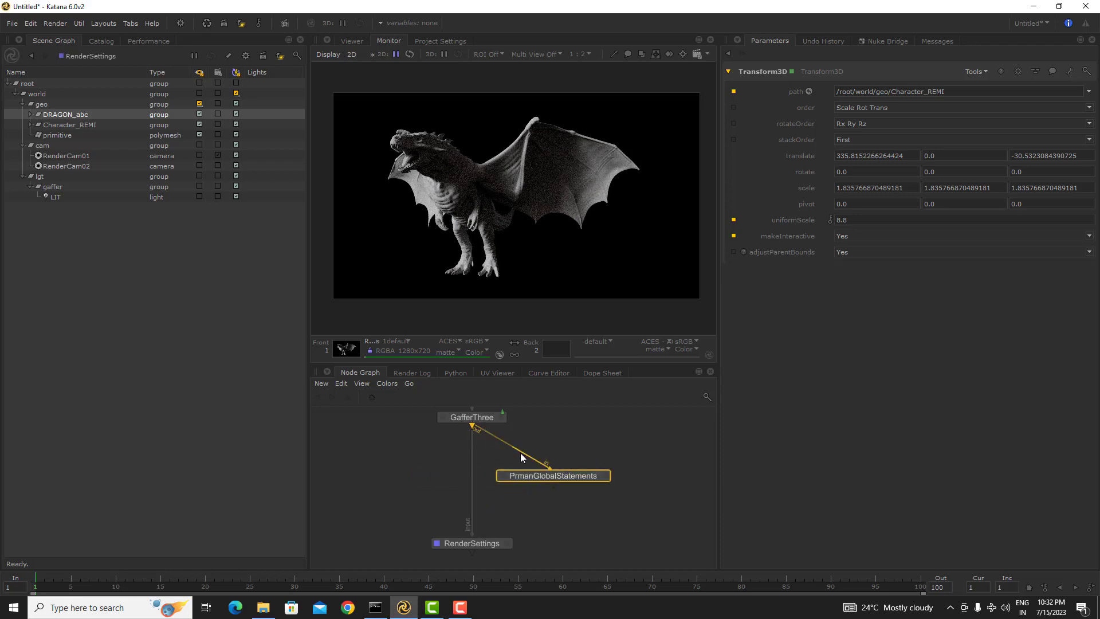
{"action": "left_click", "coordinate": [486, 432]}
{"action": "left_click_drag", "start_coordinate": [546, 476], "coordinate": [583, 475]}
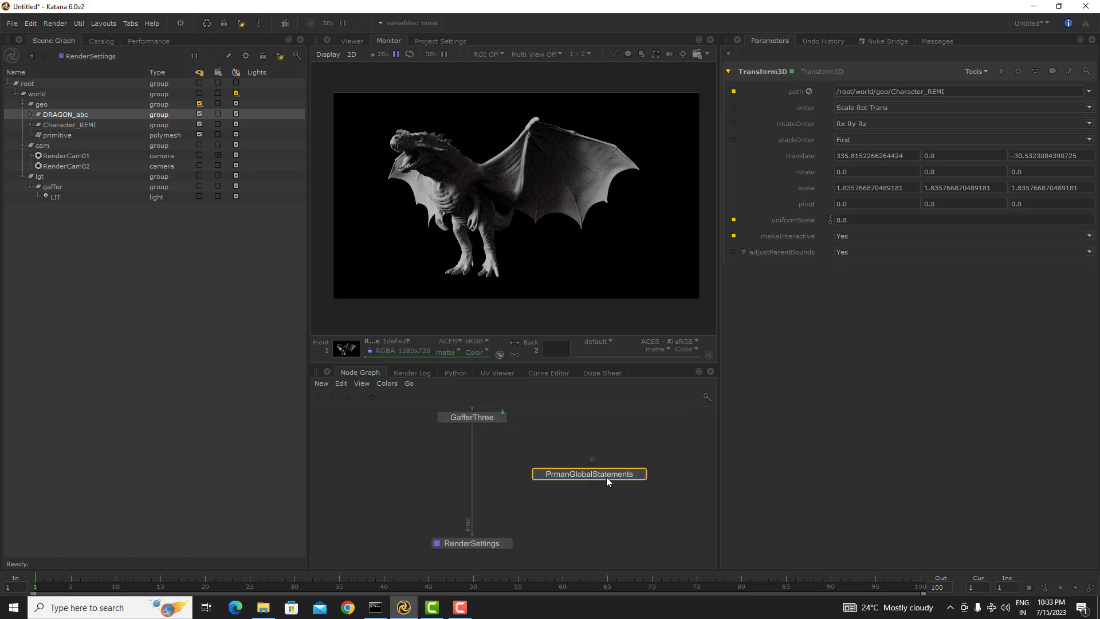
- Reinsert PrmanGlobalStatements between GafferThree and RenderSettings, and set its Quality Presets to Intermediate
{"action": "left_click_drag", "start_coordinate": [597, 471], "coordinate": [480, 476]}
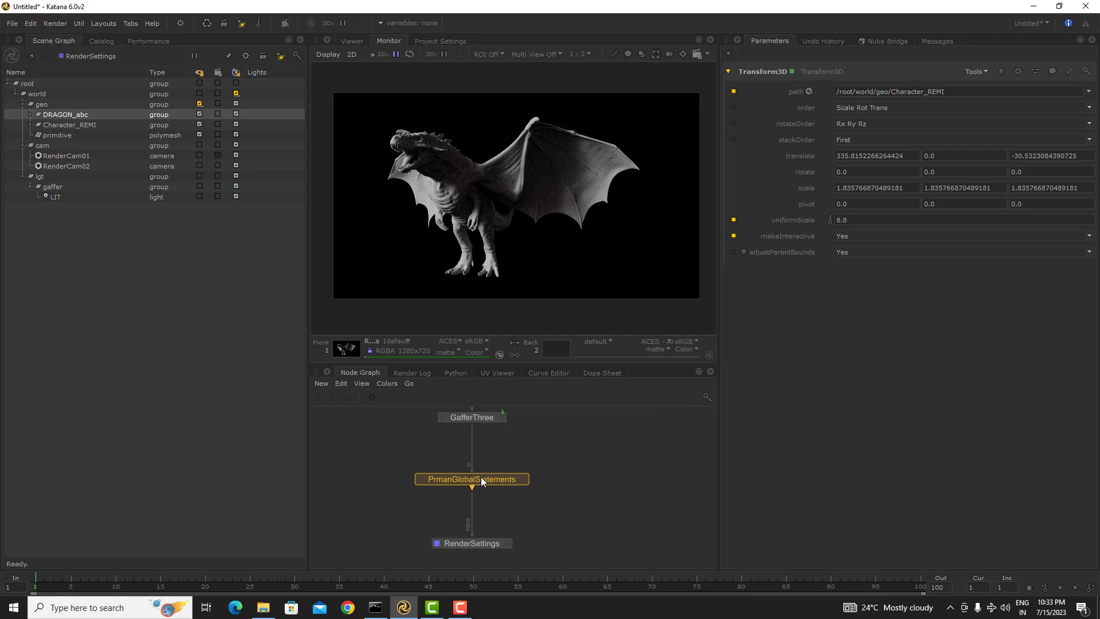
{"action": "left_click", "coordinate": [524, 479]}
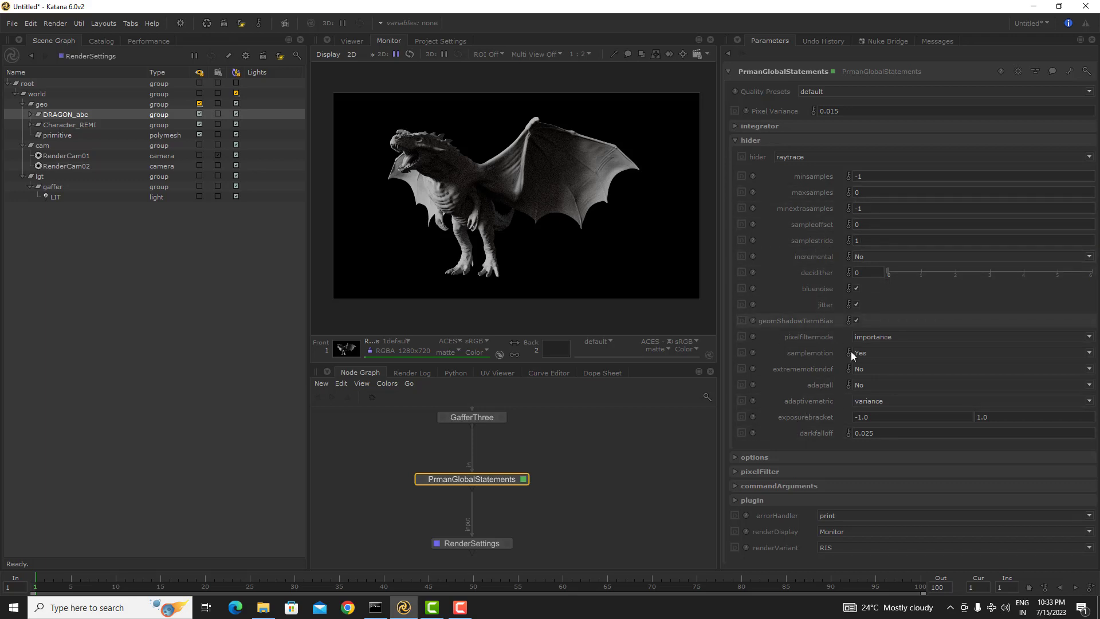
{"action": "left_click", "coordinate": [757, 126]}
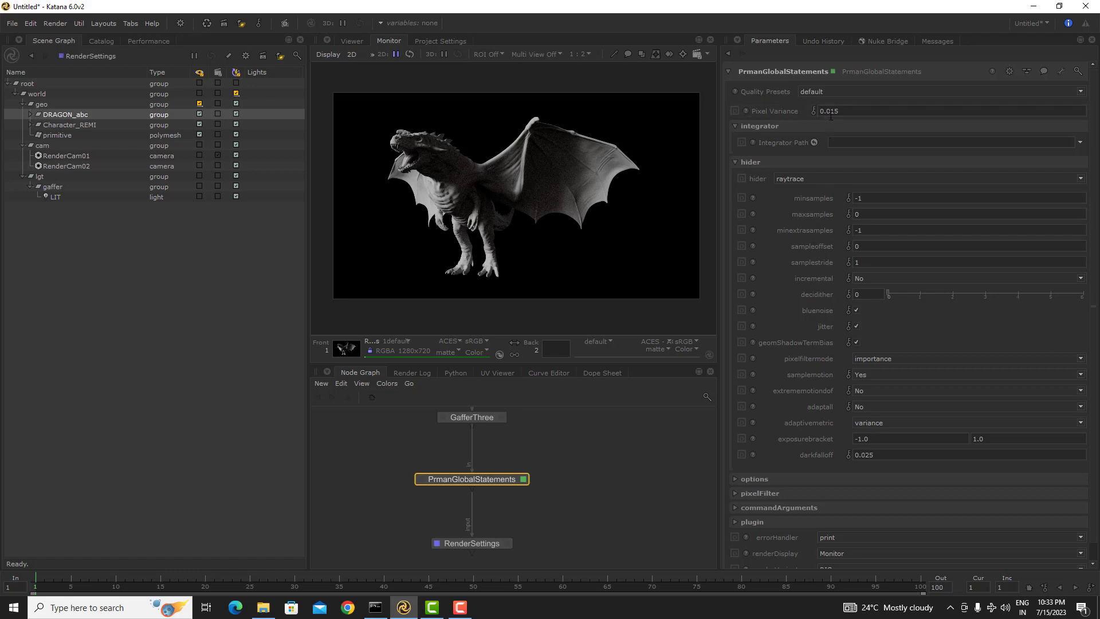
{"action": "left_click", "coordinate": [817, 93]}
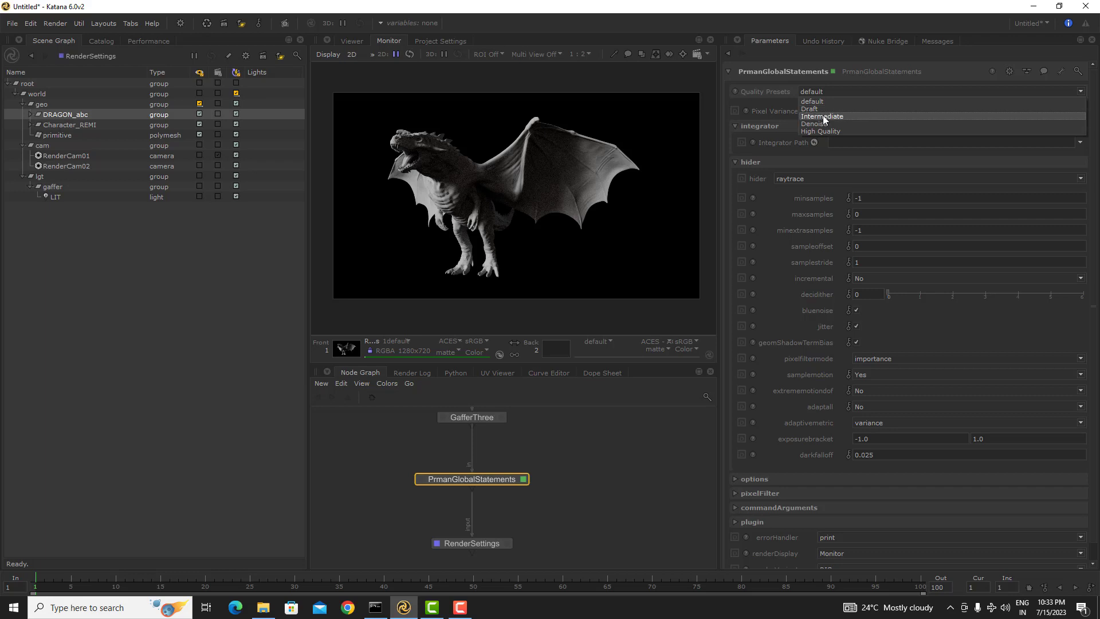
{"action": "left_click", "coordinate": [823, 116]}
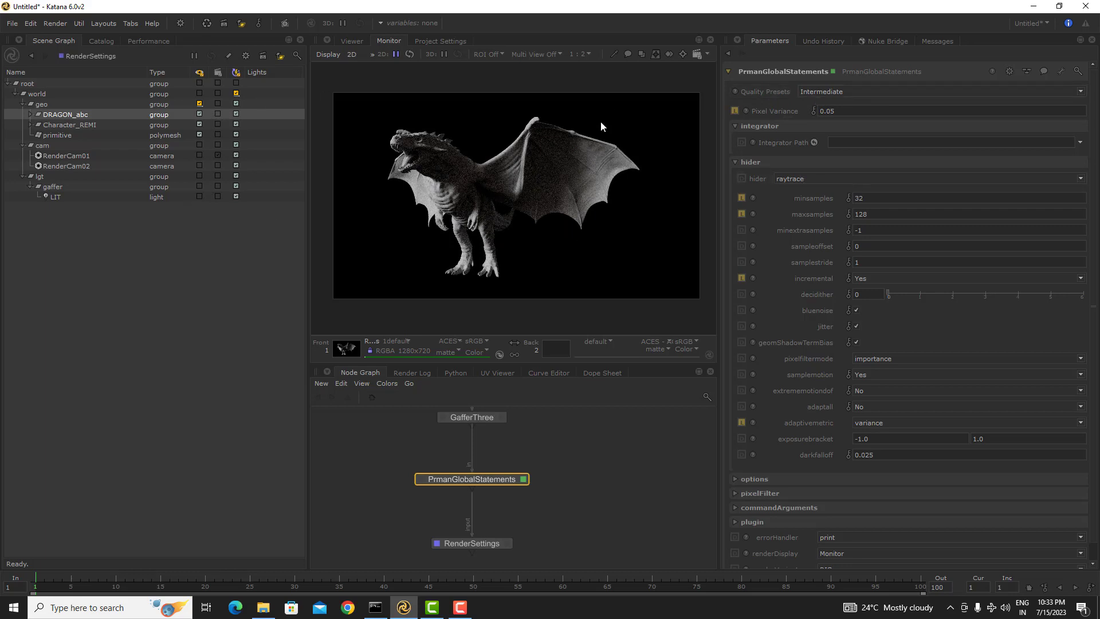
- Open the parameters of the Merge3 node that joins the two render cameras and expand its inputs list
{"action": "scroll", "coordinate": [551, 501], "scroll_direction": "down", "scroll_amount": 5}
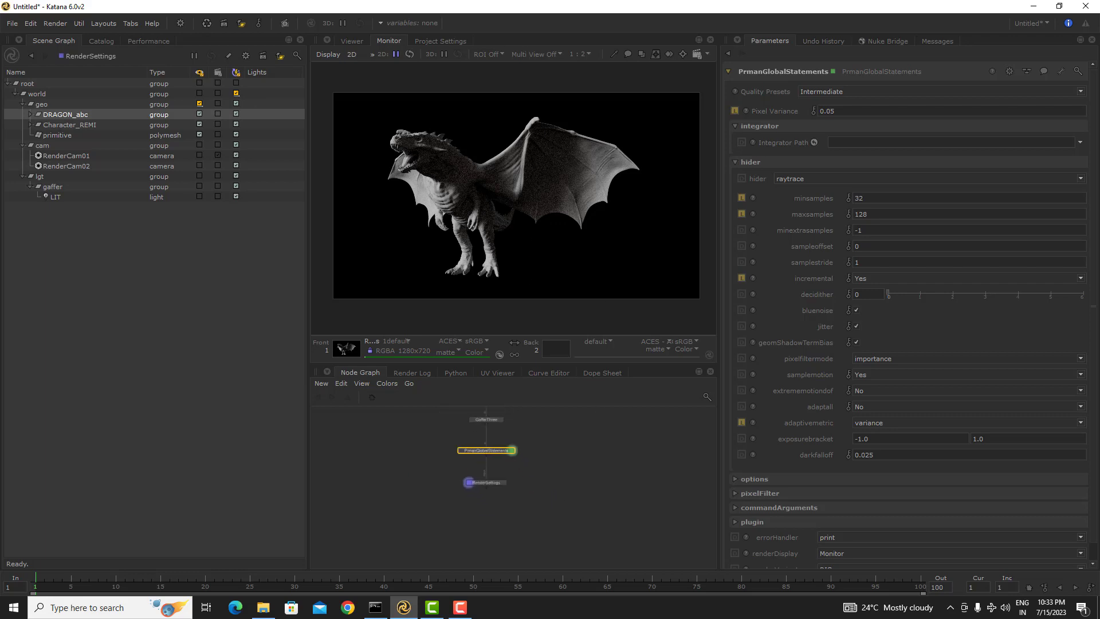
{"action": "middle_click_drag", "start_coordinate": [542, 467], "coordinate": [526, 537]}
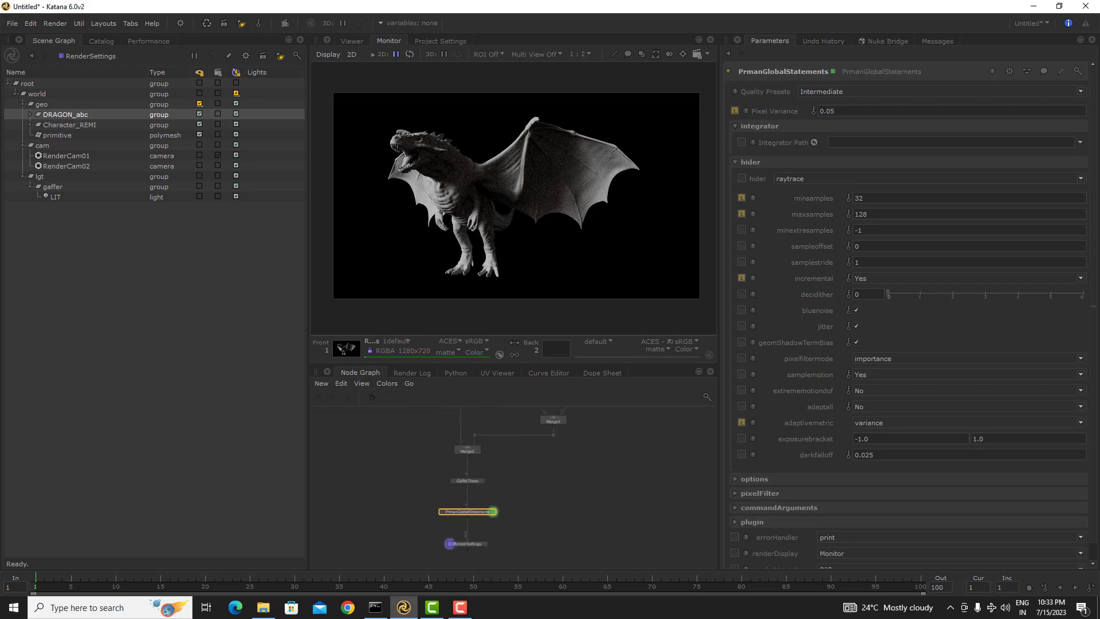
{"action": "middle_click_drag", "start_coordinate": [542, 470], "coordinate": [563, 431]}
{"action": "left_click_drag", "start_coordinate": [420, 513], "coordinate": [491, 496]}
{"action": "middle_click_drag", "start_coordinate": [491, 496], "coordinate": [491, 521]}
{"action": "middle_click_drag", "start_coordinate": [508, 457], "coordinate": [499, 550]}
{"action": "scroll", "coordinate": [501, 471], "scroll_direction": "up", "scroll_amount": 2}
{"action": "scroll", "coordinate": [500, 488], "scroll_direction": "down", "scroll_amount": 2}
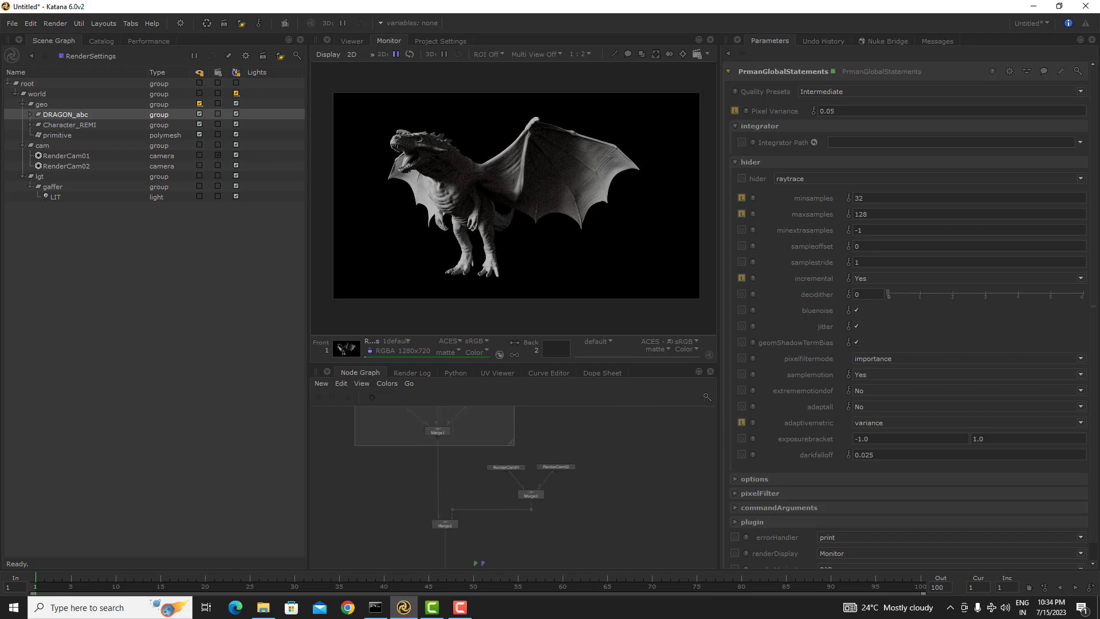
{"action": "scroll", "coordinate": [566, 491], "scroll_direction": "down", "scroll_amount": 2}
{"action": "scroll", "coordinate": [564, 489], "scroll_direction": "up", "scroll_amount": 2}
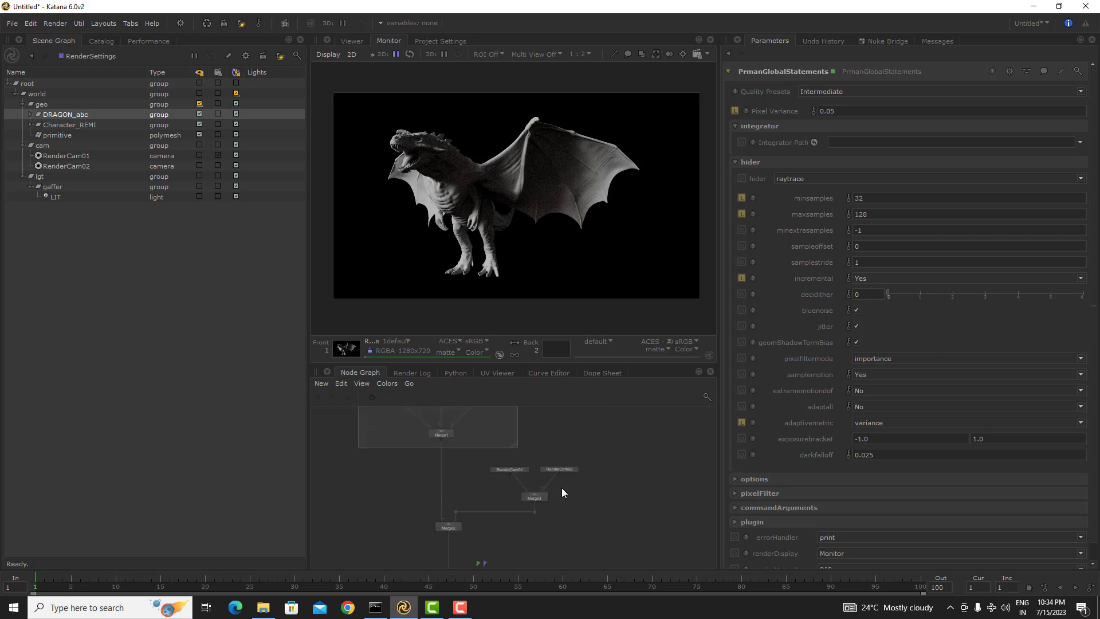
{"action": "scroll", "coordinate": [559, 491], "scroll_direction": "up", "scroll_amount": 3}
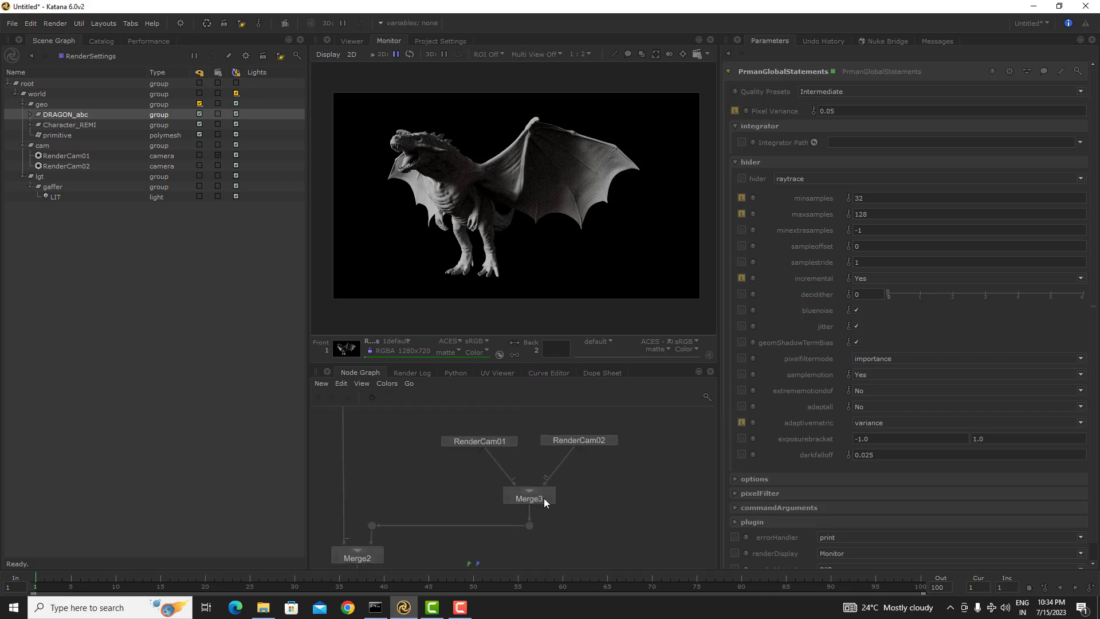
{"action": "left_click", "coordinate": [550, 499]}
{"action": "left_click", "coordinate": [746, 110]}
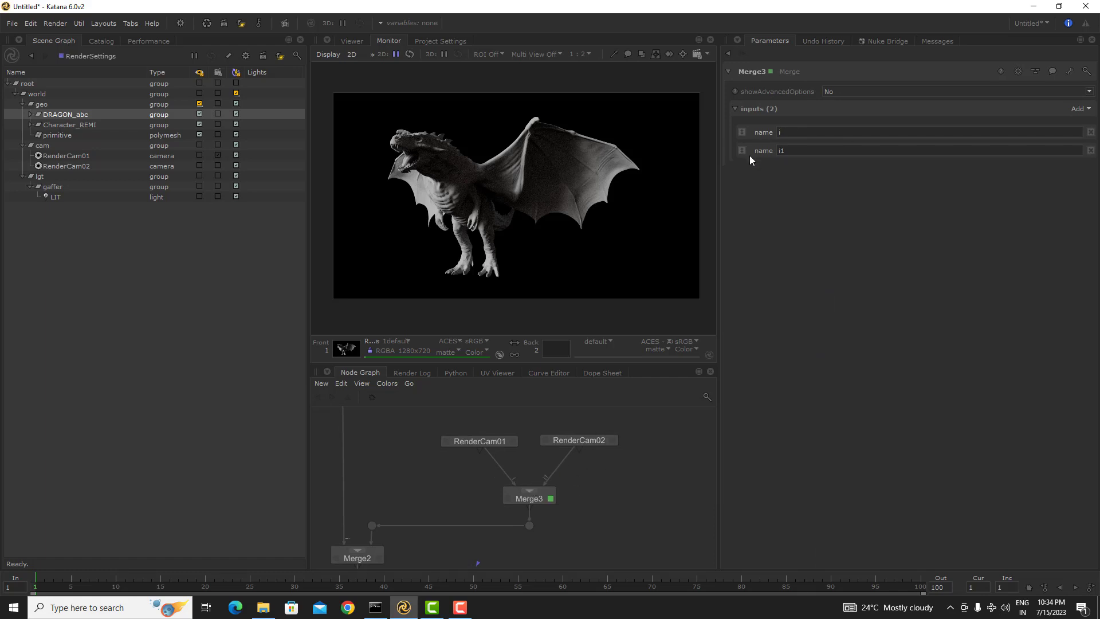
- Add a third input to Merge3 and remove it again
{"action": "left_click", "coordinate": [529, 490]}
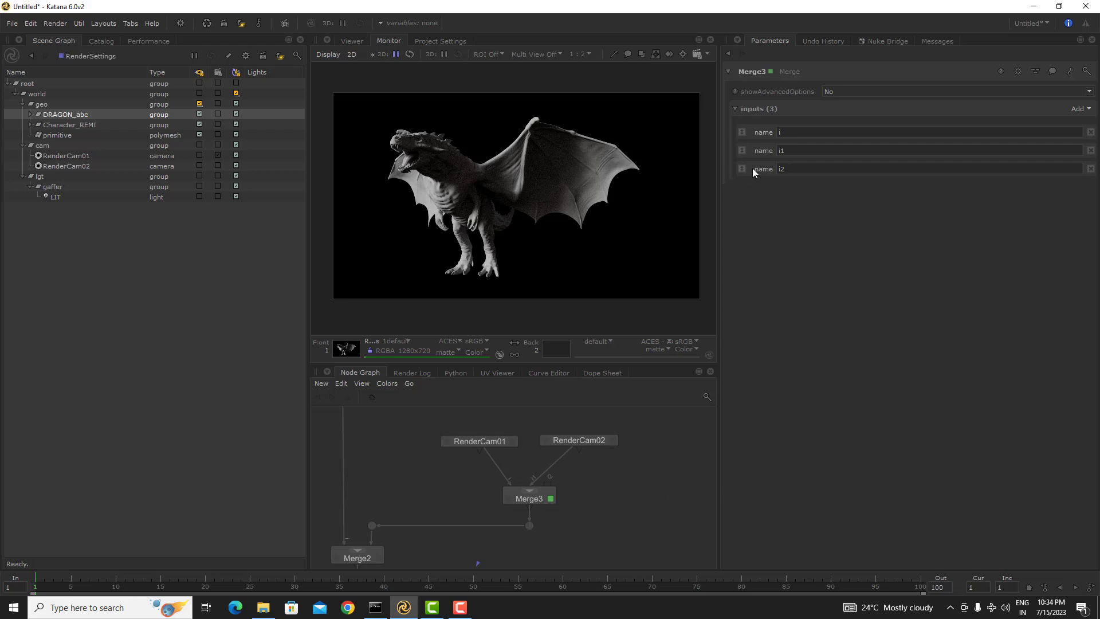
{"action": "left_click", "coordinate": [1090, 169]}
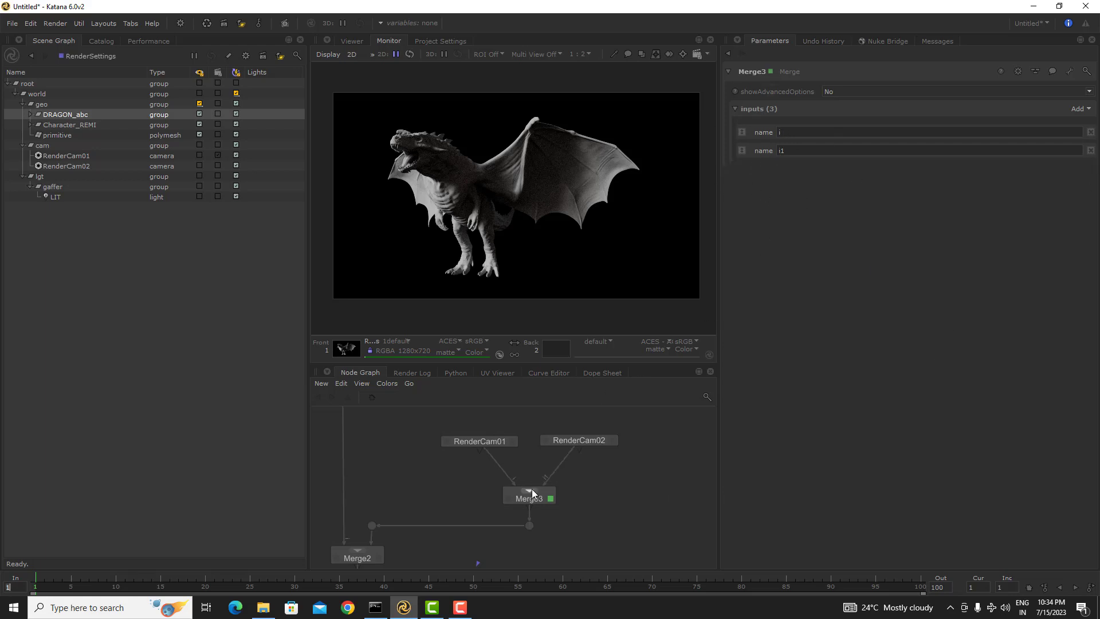
- Rename Merge3's two inputs to RenderCam01 and RenderCam02 to match the connected camera nodes
{"action": "left_click", "coordinate": [791, 132]}
{"action": "key", "text": "BackSpace"}
{"action": "type", "text": "RenderCam01"}
{"action": "key", "text": "Return"}
{"action": "scroll", "coordinate": [507, 471], "scroll_direction": "up", "scroll_amount": 3}
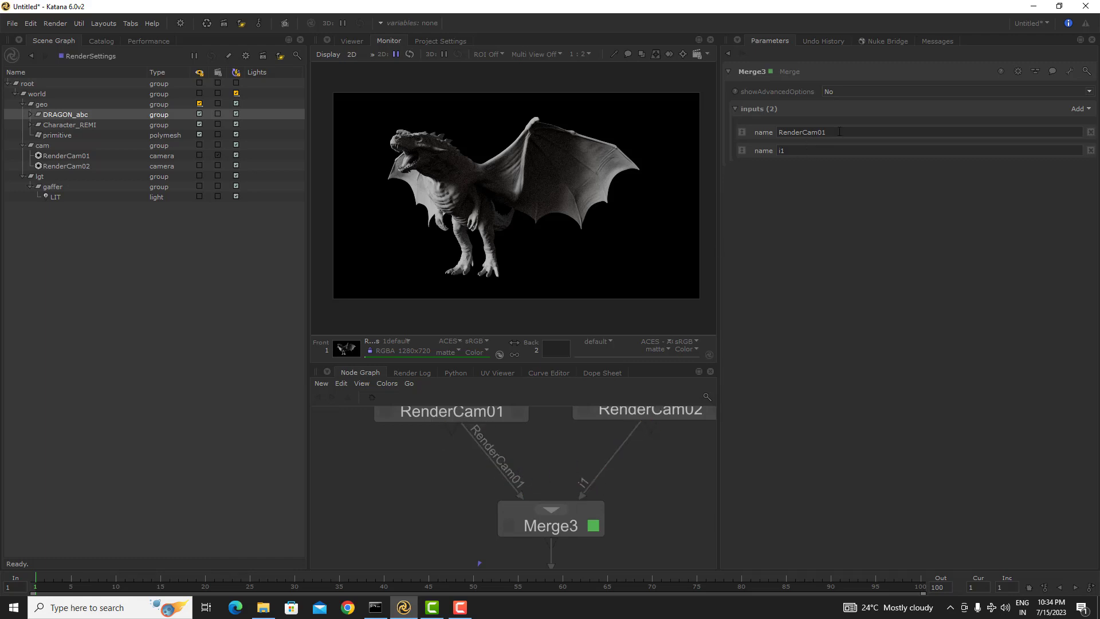
{"action": "left_click_drag", "start_coordinate": [839, 132], "coordinate": [724, 163]}
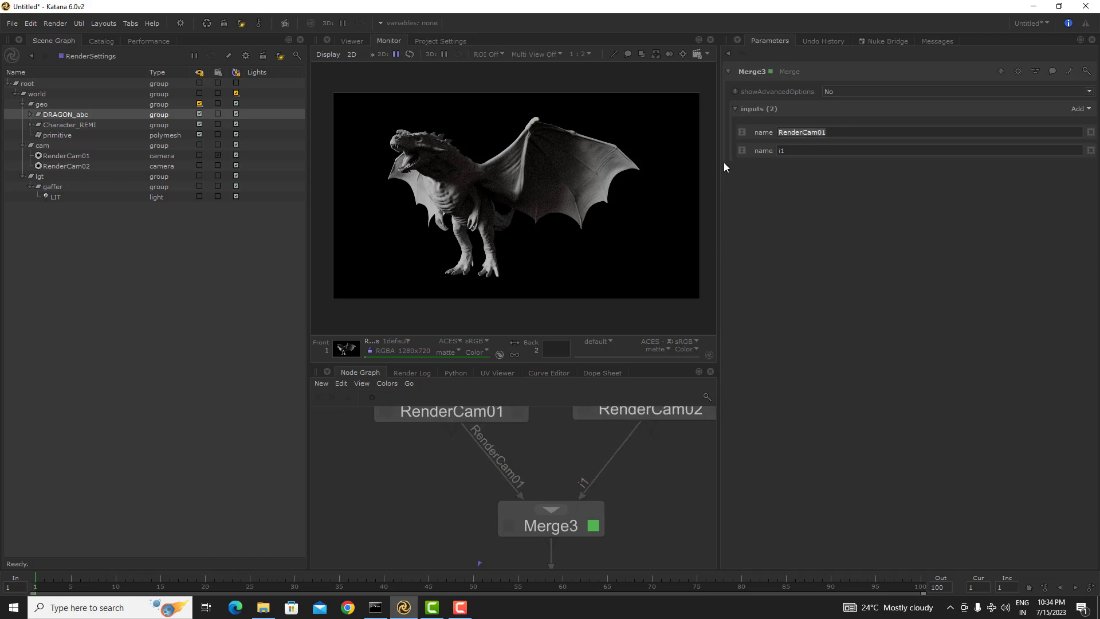
{"action": "double_click", "coordinate": [799, 151]}
{"action": "key", "text": "Return"}
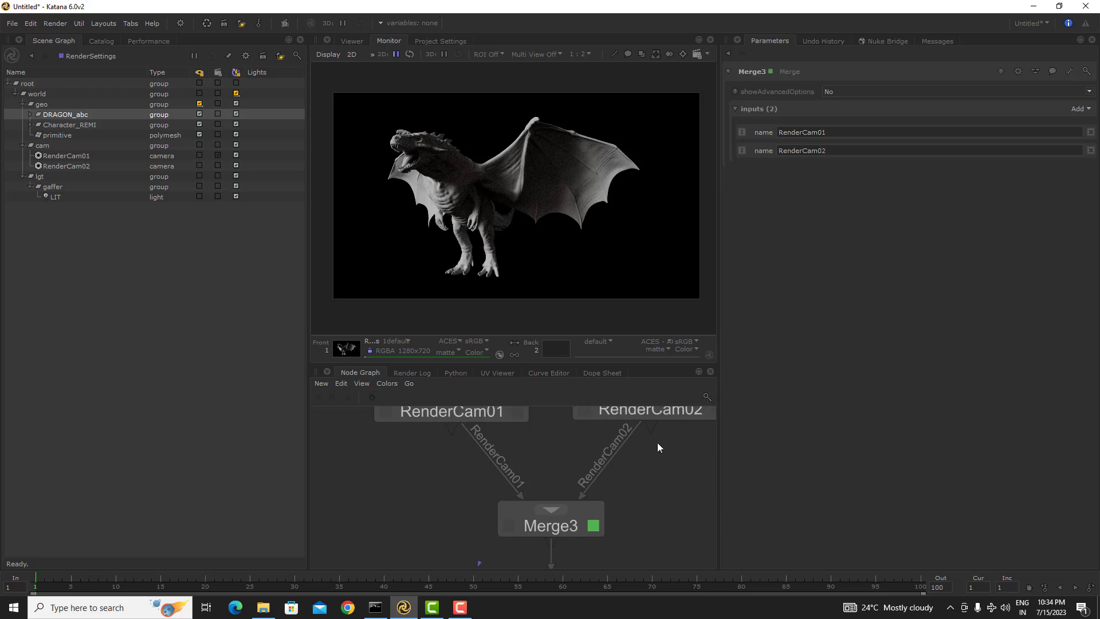
- Enable Snap Nodes to Grid While Dragging for the node graph
{"action": "scroll", "coordinate": [649, 497], "scroll_direction": "down", "scroll_amount": 3}
{"action": "middle_click_drag", "start_coordinate": [618, 499], "coordinate": [565, 499]}
{"action": "scroll", "coordinate": [506, 509], "scroll_direction": "down", "scroll_amount": 4}
{"action": "scroll", "coordinate": [545, 499], "scroll_direction": "up", "scroll_amount": 3}
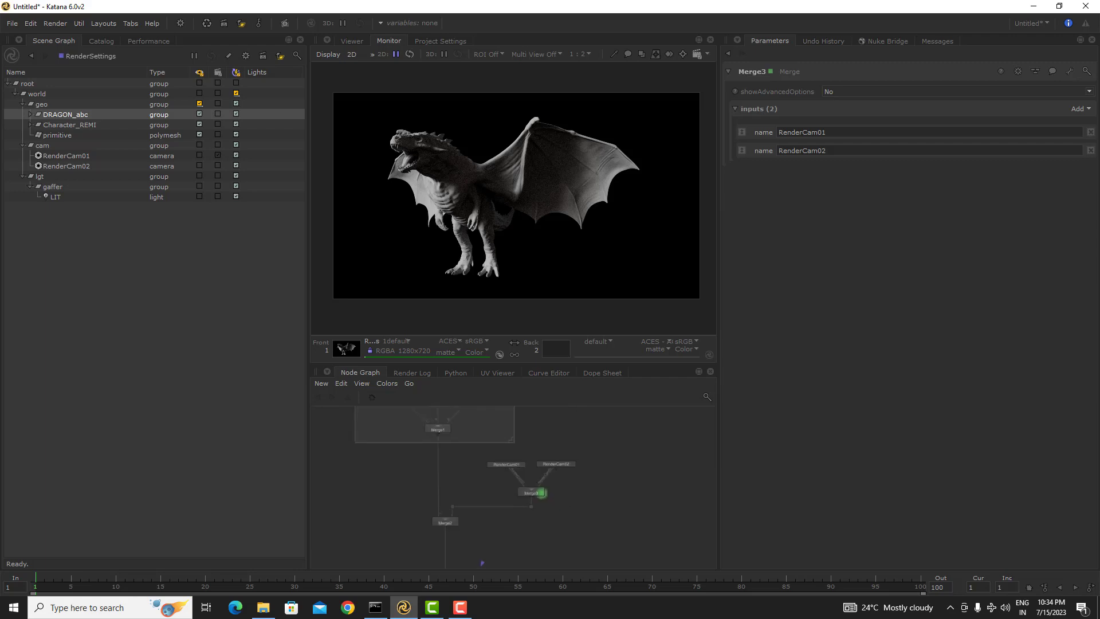
{"action": "left_click", "coordinate": [340, 383]}
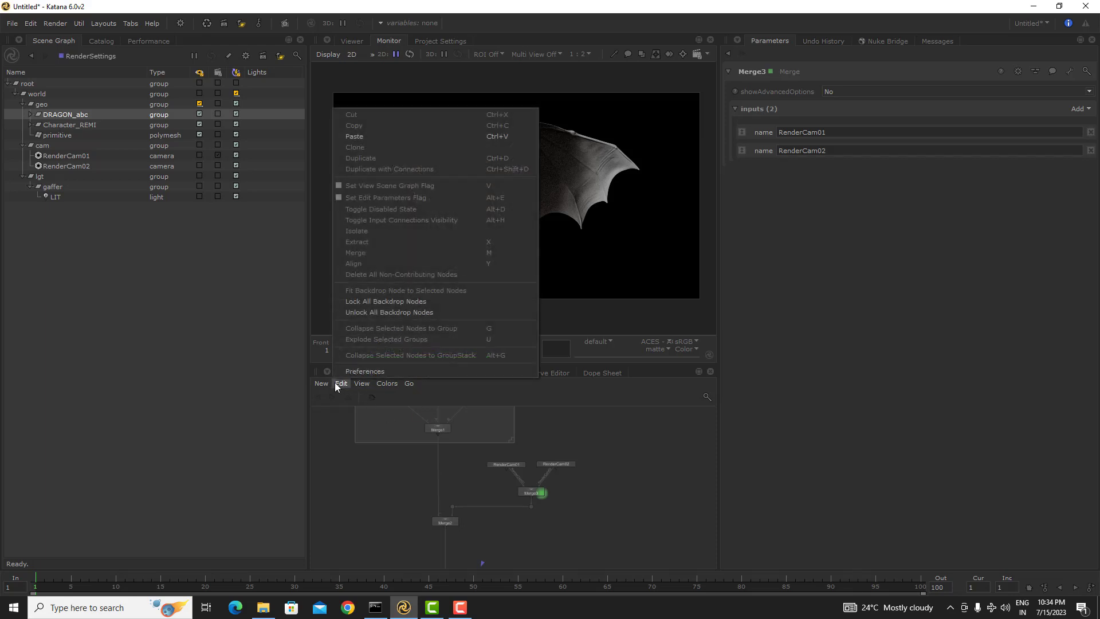
{"action": "mouse_move", "coordinate": [366, 386]}
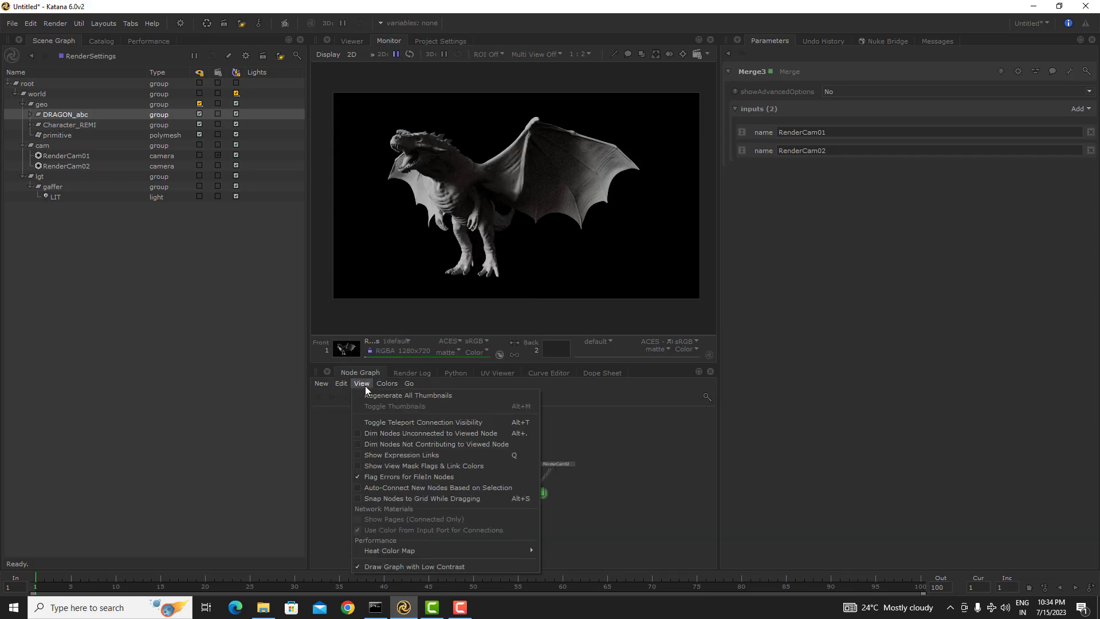
{"action": "left_click", "coordinate": [356, 497]}
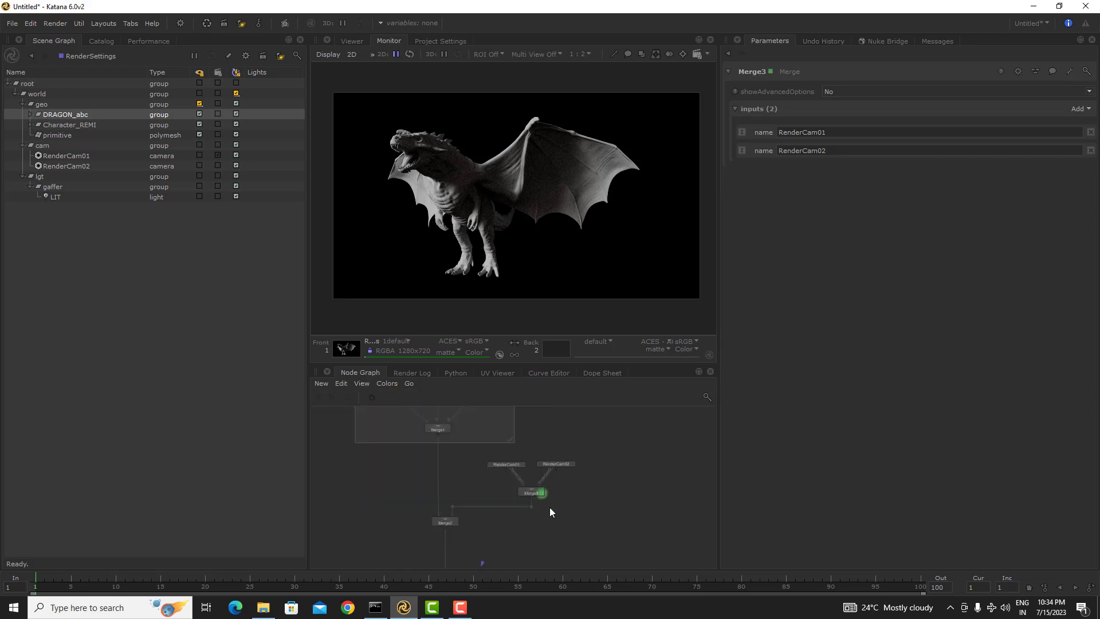
- Reposition the RenderCam01 and RenderCam02 nodes above Merge3 using grid snapping
{"action": "middle_click_drag", "start_coordinate": [590, 500], "coordinate": [555, 490]}
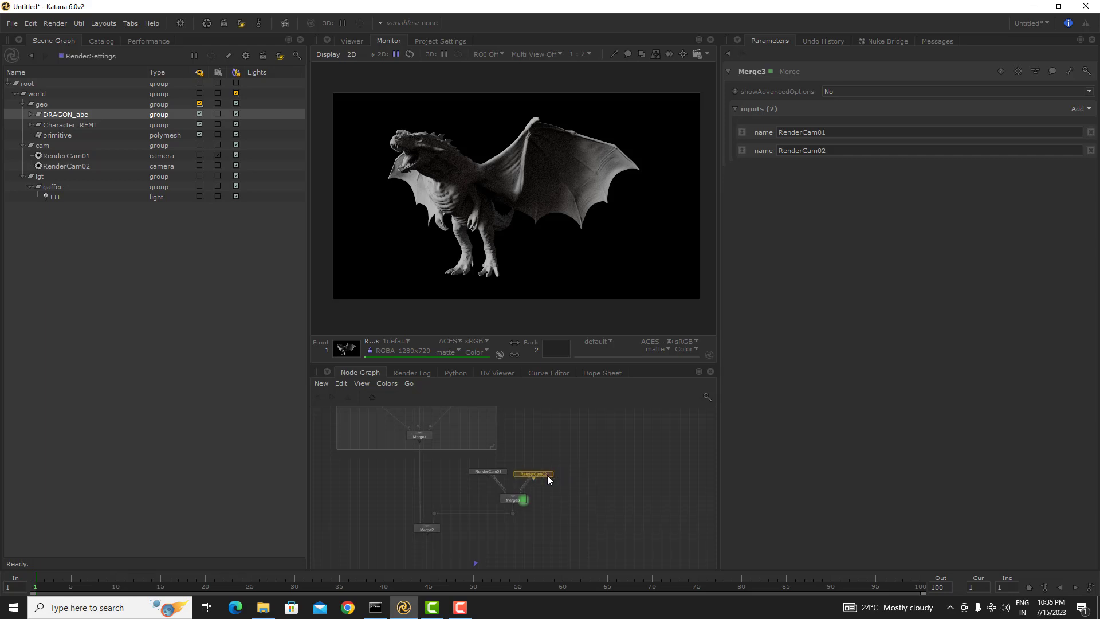
{"action": "left_click", "coordinate": [497, 472]}
{"action": "scroll", "coordinate": [515, 504], "scroll_direction": "up", "scroll_amount": 3}
{"action": "scroll", "coordinate": [515, 504], "scroll_direction": "up", "scroll_amount": 1}
{"action": "scroll", "coordinate": [517, 503], "scroll_direction": "down", "scroll_amount": 5}
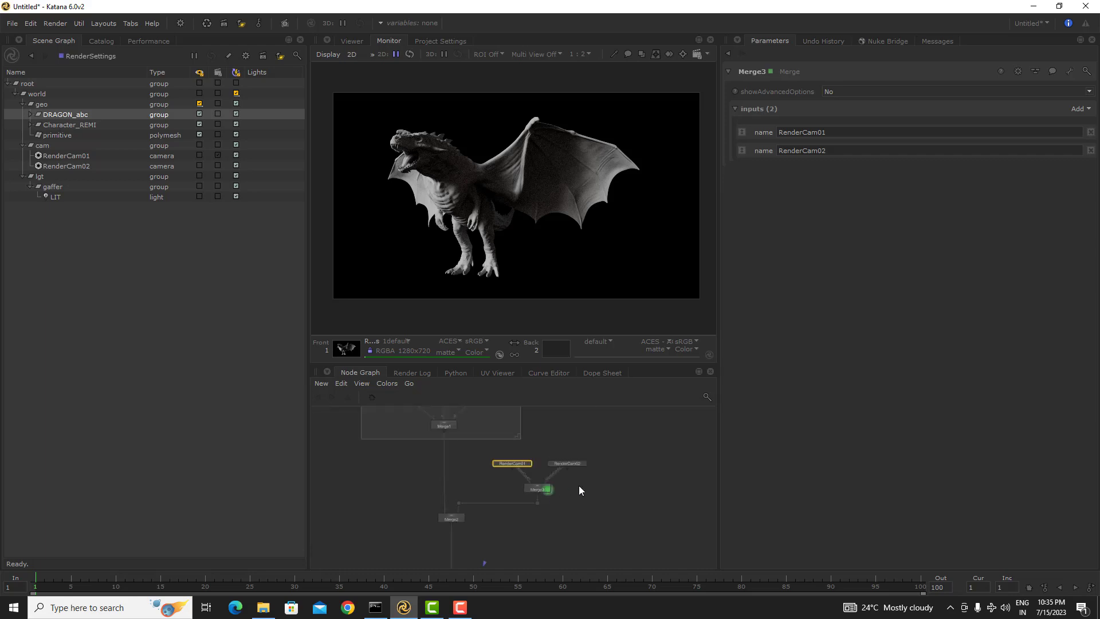
- Enable Dim Nodes Not Contributing to Viewed Node for the node graph
{"action": "middle_click_drag", "start_coordinate": [469, 419], "coordinate": [470, 435]}
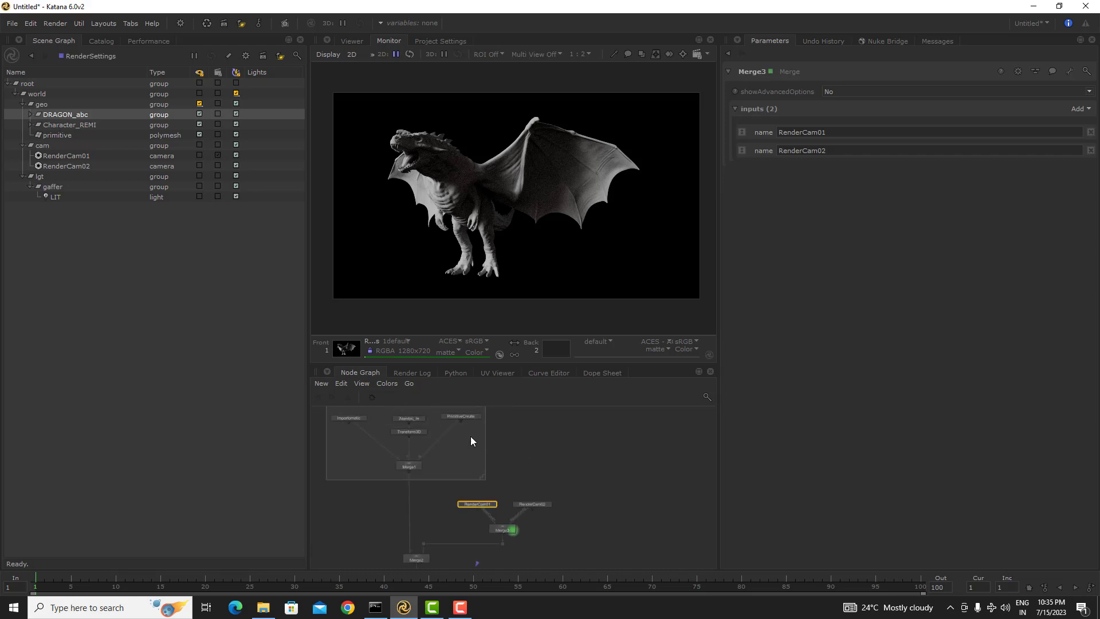
{"action": "left_click", "coordinate": [363, 384]}
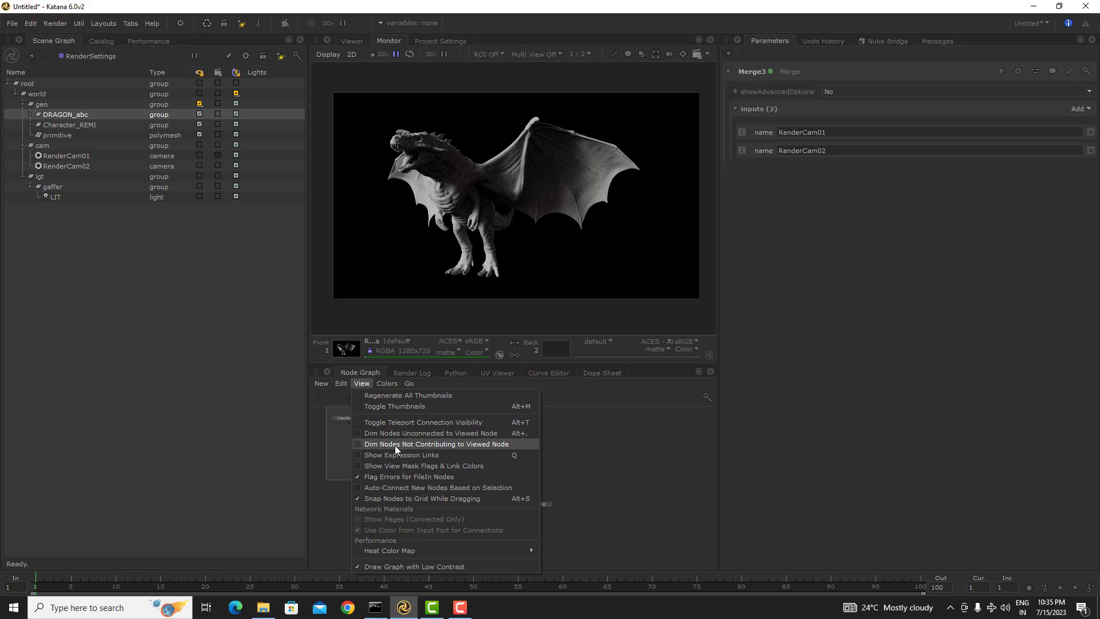
{"action": "left_click", "coordinate": [358, 445]}
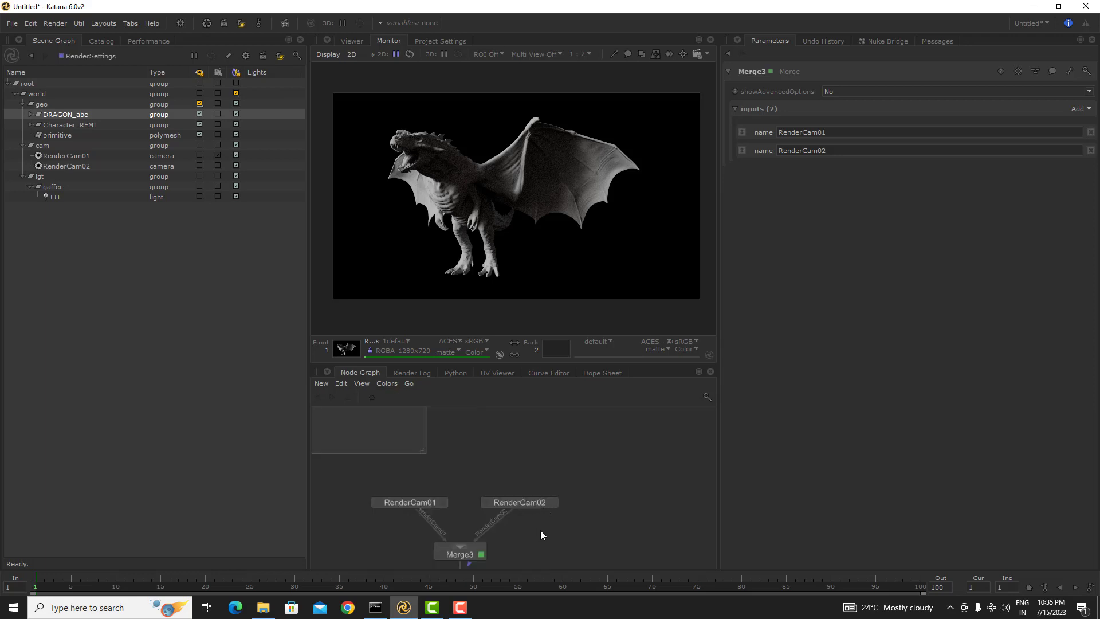
{"action": "scroll", "coordinate": [615, 504], "scroll_direction": "down", "scroll_amount": 5}
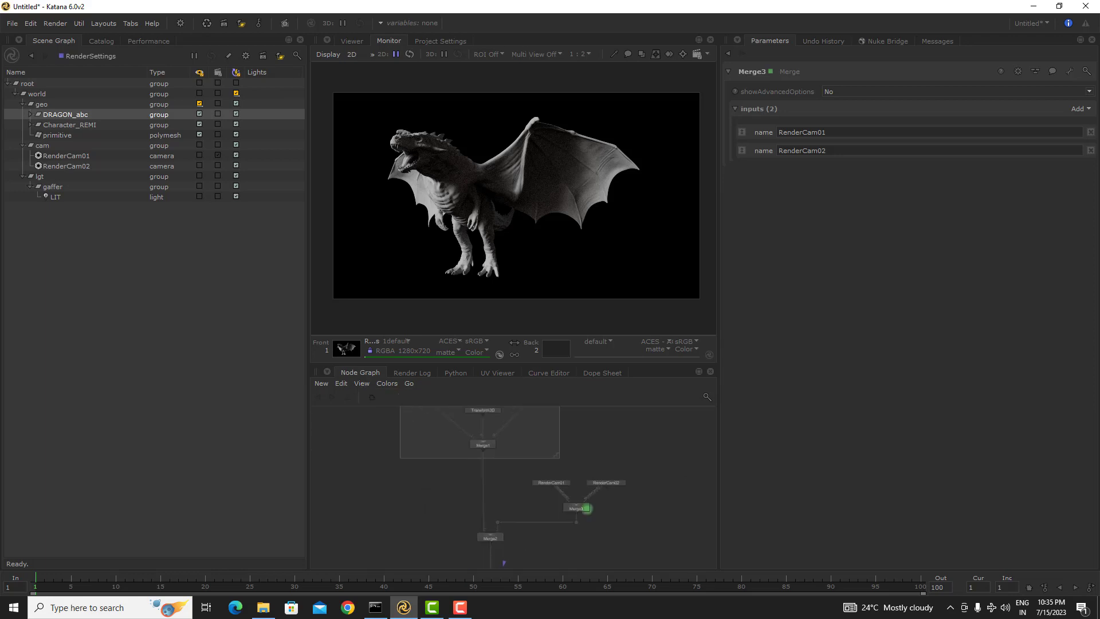
- Set Merge2 as the viewed node
{"action": "middle_click_drag", "start_coordinate": [574, 481], "coordinate": [606, 426]}
{"action": "scroll", "coordinate": [522, 492], "scroll_direction": "up", "scroll_amount": 5}
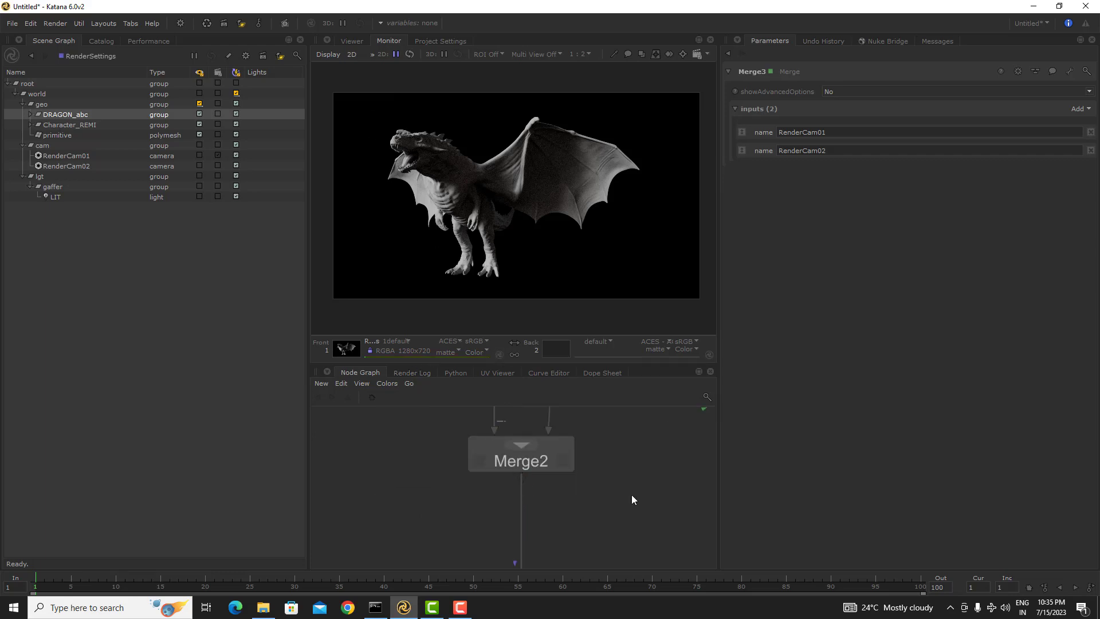
{"action": "middle_click_drag", "start_coordinate": [543, 492], "coordinate": [462, 538]}
{"action": "left_click", "coordinate": [438, 509]}
{"action": "key", "text": "v"}
- Compare the dimming of the nodes downstream of Merge2 with that of the geometry and camera nodes upstream
{"action": "scroll", "coordinate": [582, 521], "scroll_direction": "down", "scroll_amount": 4}
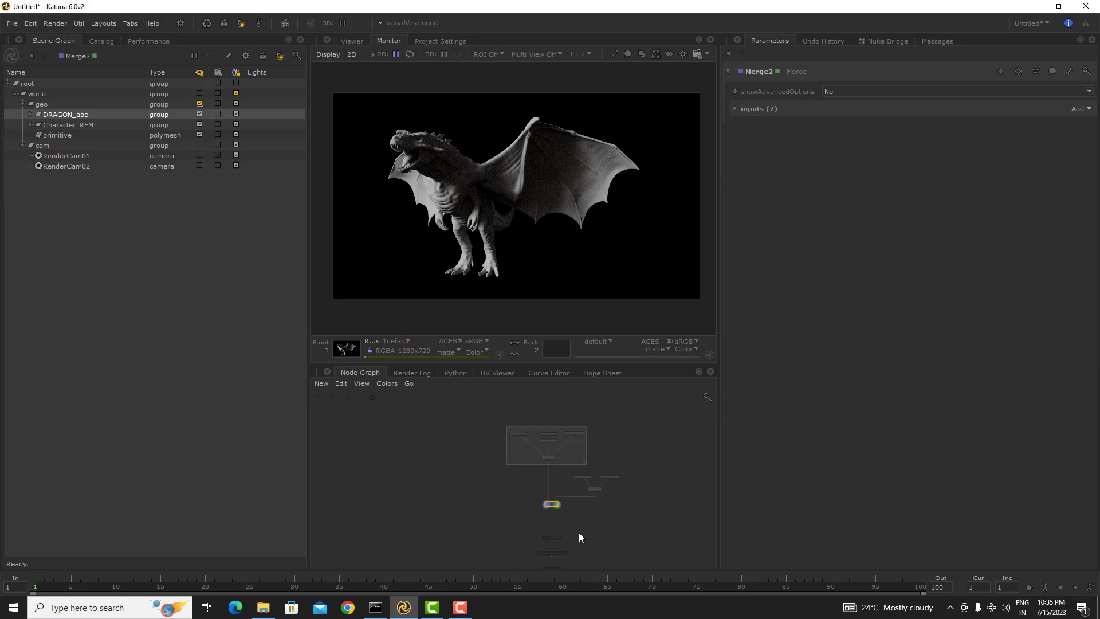
{"action": "middle_click_drag", "start_coordinate": [578, 533], "coordinate": [432, 488]}
{"action": "scroll", "coordinate": [431, 484], "scroll_direction": "up", "scroll_amount": 3}
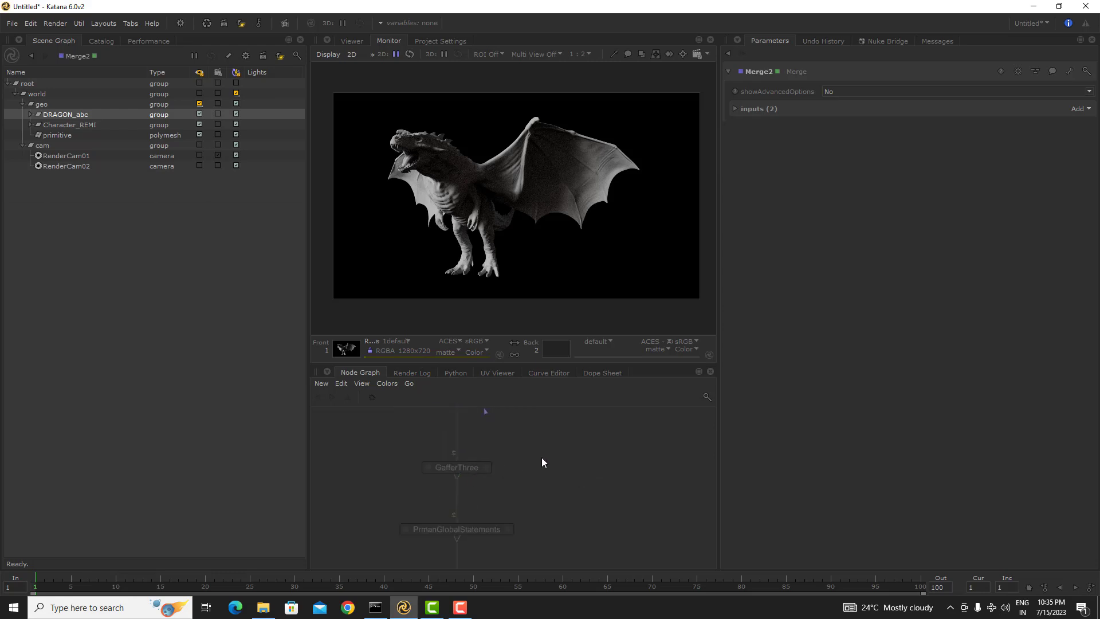
{"action": "scroll", "coordinate": [490, 528], "scroll_direction": "down", "scroll_amount": 4}
{"action": "left_click_drag", "start_coordinate": [539, 437], "coordinate": [390, 549]}
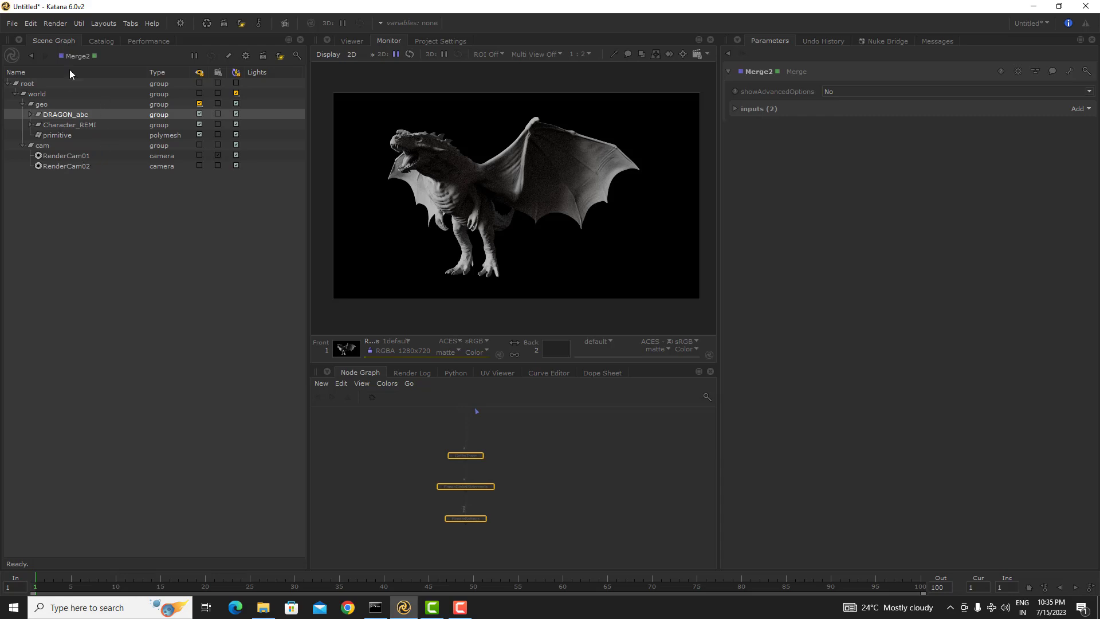
{"action": "middle_click_drag", "start_coordinate": [477, 477], "coordinate": [476, 488]}
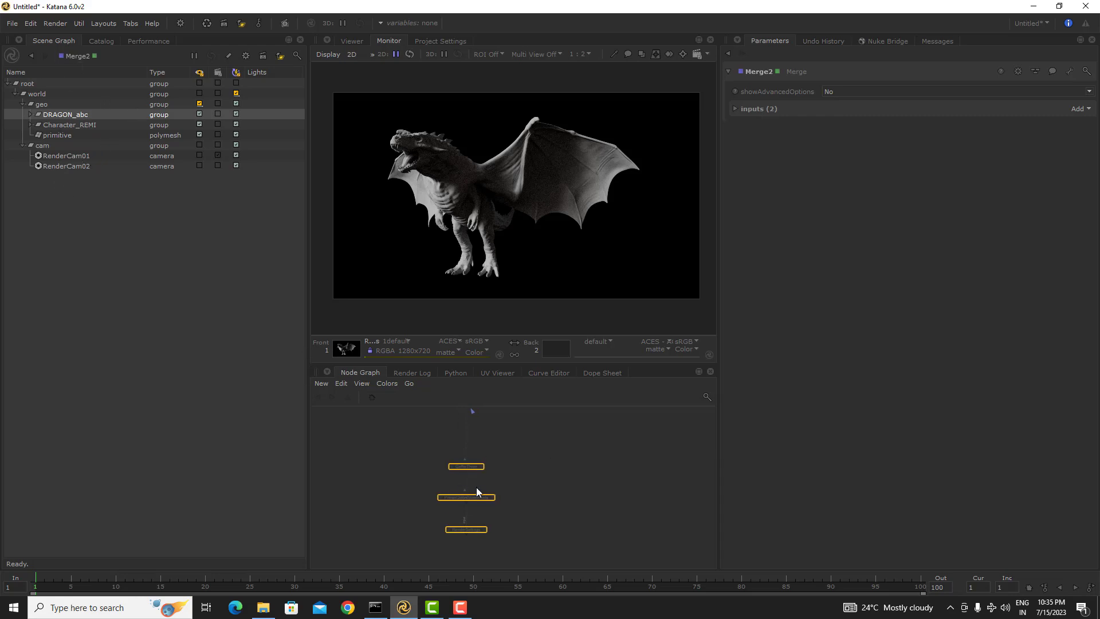
{"action": "scroll", "coordinate": [471, 474], "scroll_direction": "up", "scroll_amount": 3}
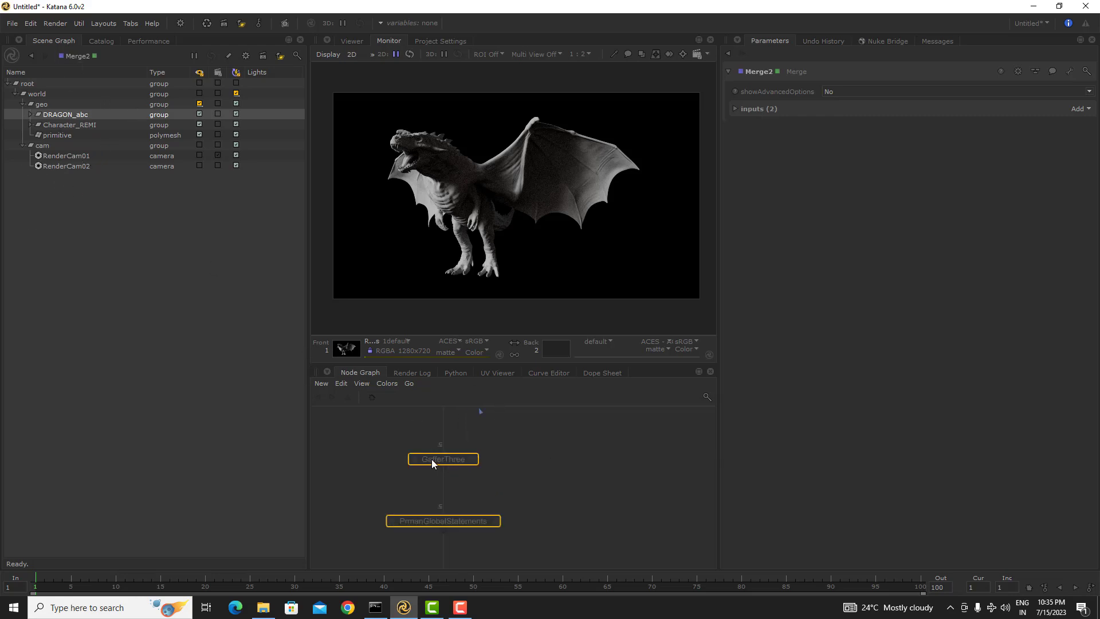
{"action": "middle_click_drag", "start_coordinate": [499, 452], "coordinate": [489, 501]}
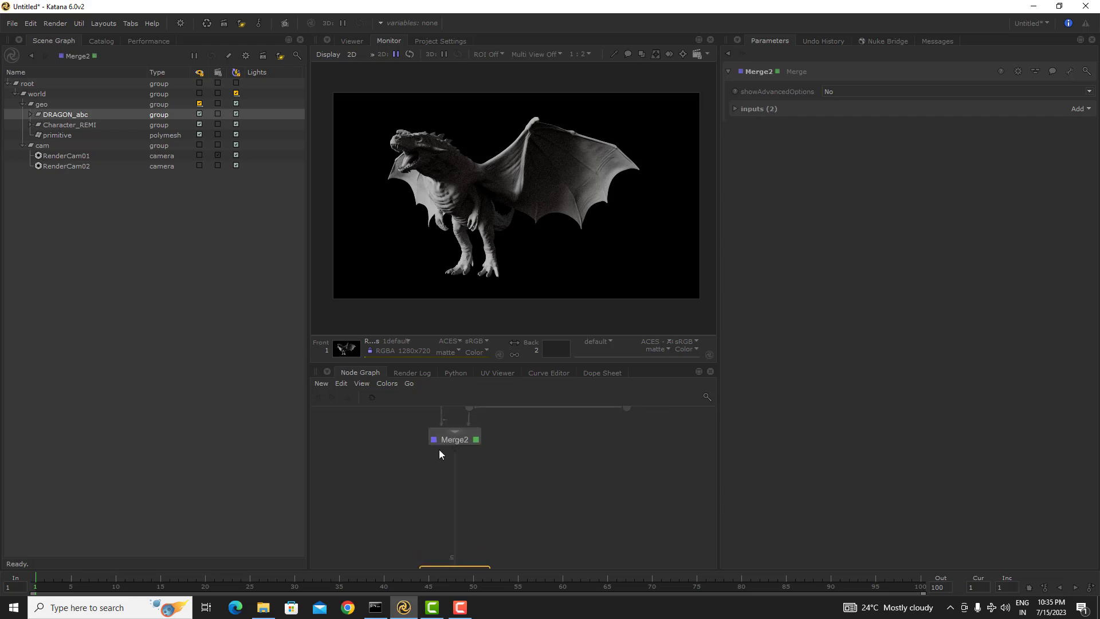
{"action": "scroll", "coordinate": [504, 533], "scroll_direction": "down", "scroll_amount": 5}
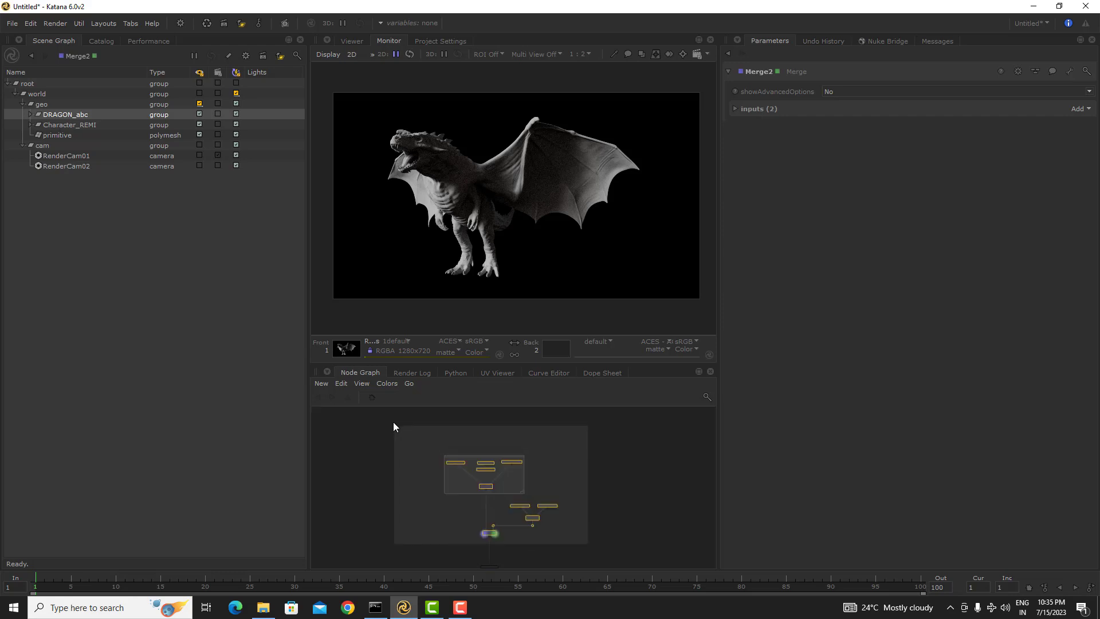
{"action": "left_click_drag", "start_coordinate": [393, 421], "coordinate": [576, 571]}
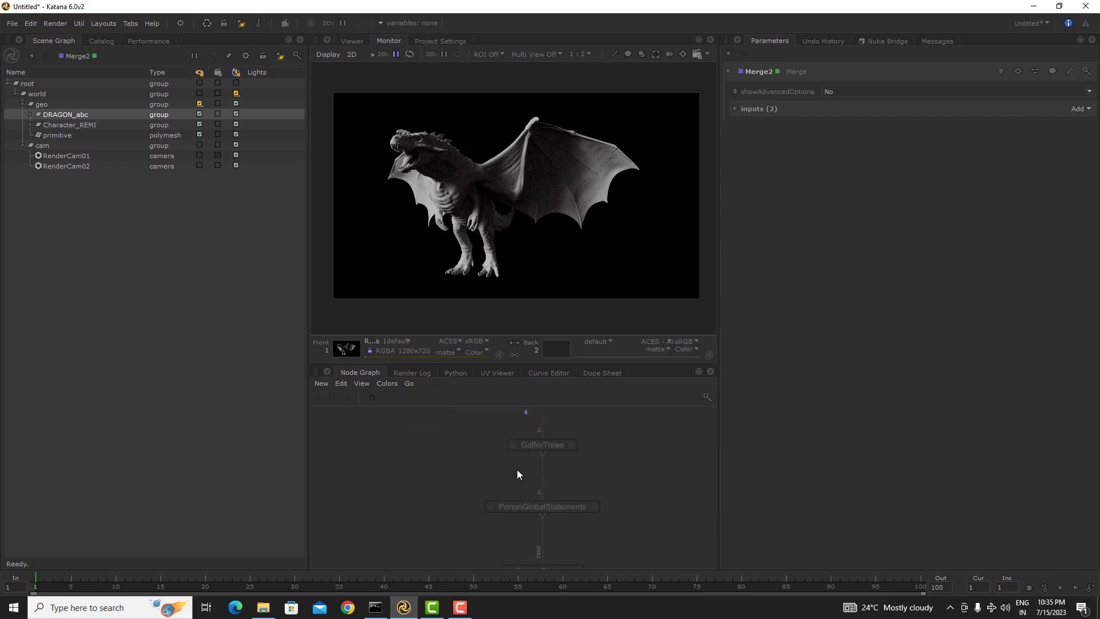
- Set GafferThree as the viewed node and select it
{"action": "left_click", "coordinate": [515, 448]}
{"action": "scroll", "coordinate": [527, 449], "scroll_direction": "up", "scroll_amount": 5}
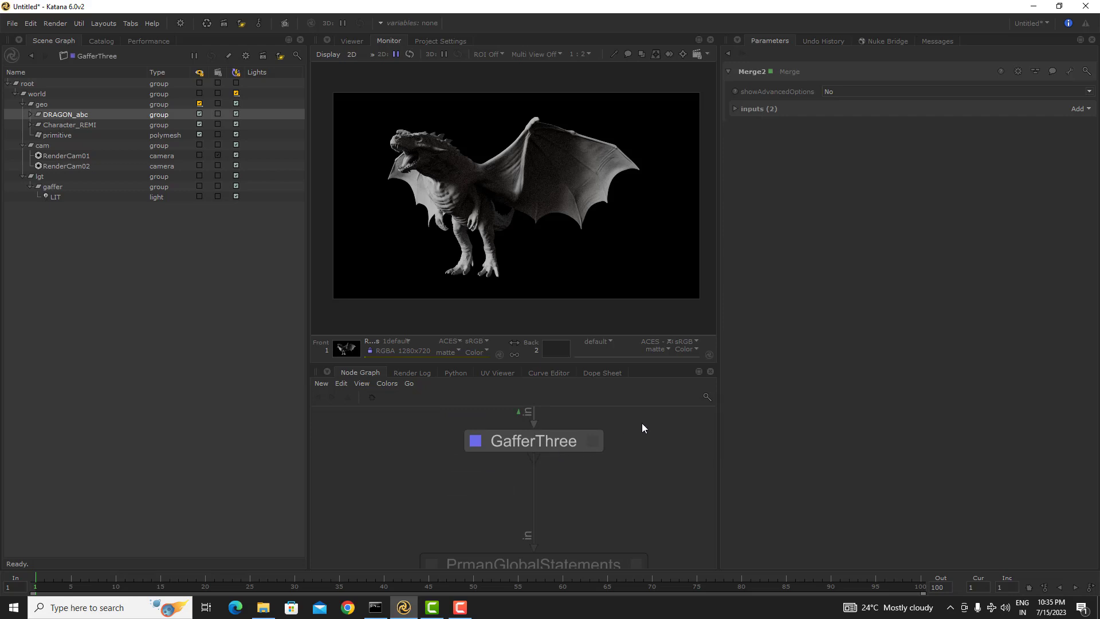
{"action": "left_click", "coordinate": [584, 436]}
{"action": "middle_click_drag", "start_coordinate": [584, 436], "coordinate": [544, 442]}
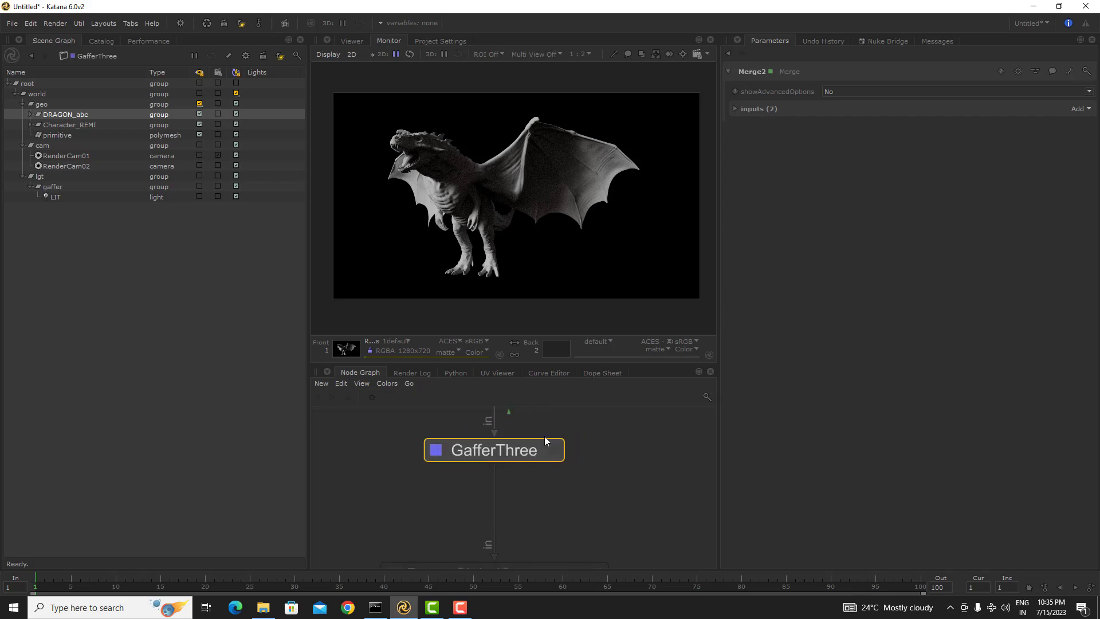
{"action": "scroll", "coordinate": [575, 511], "scroll_direction": "down", "scroll_amount": 5}
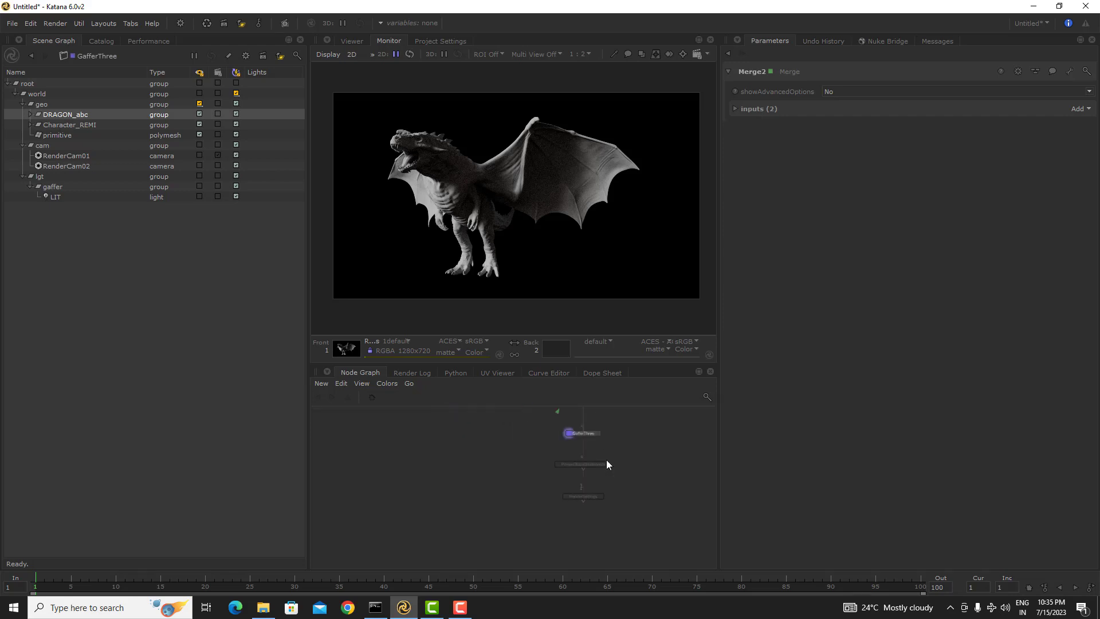
- Examine the dimming of the two nodes below GafferThree against the nodes upstream of it
{"action": "left_click_drag", "start_coordinate": [623, 464], "coordinate": [551, 488]}
{"action": "scroll", "coordinate": [595, 503], "scroll_direction": "up", "scroll_amount": 5}
{"action": "scroll", "coordinate": [594, 503], "scroll_direction": "down", "scroll_amount": 5}
{"action": "middle_click_drag", "start_coordinate": [594, 493], "coordinate": [505, 561]}
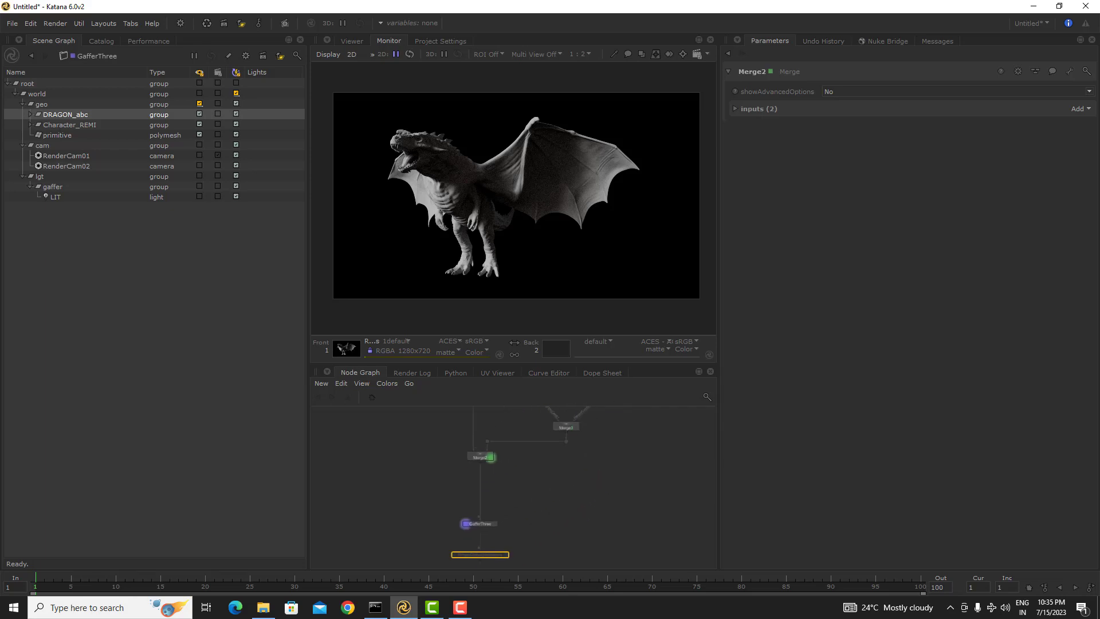
{"action": "middle_click_drag", "start_coordinate": [608, 457], "coordinate": [460, 563]}
{"action": "middle_click_drag", "start_coordinate": [447, 487], "coordinate": [445, 528]}
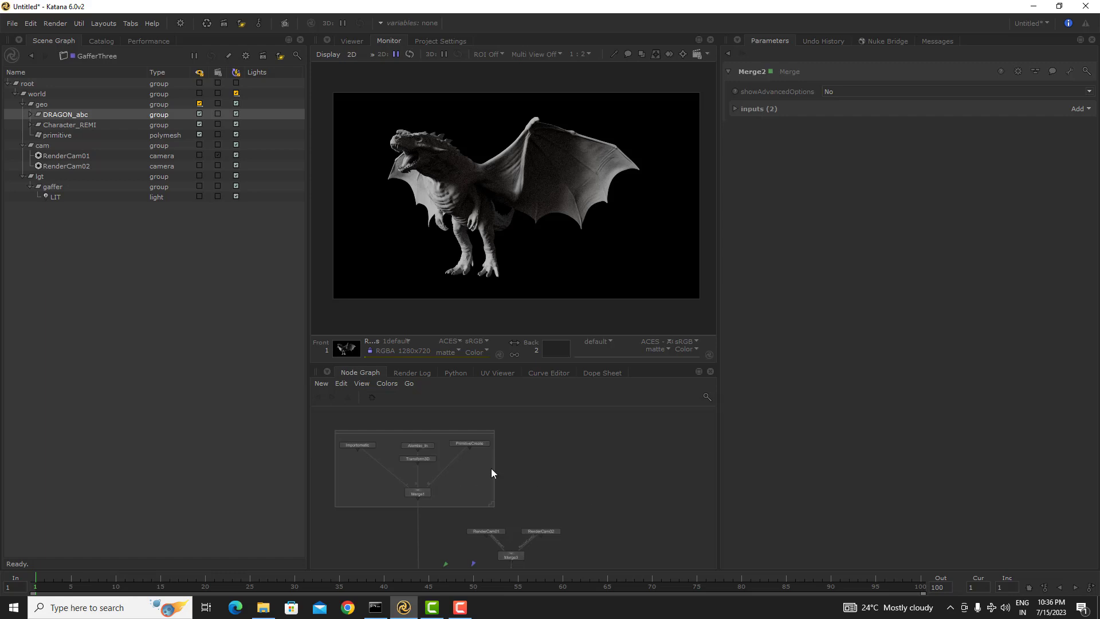
{"action": "middle_click_drag", "start_coordinate": [542, 573], "coordinate": [562, 460]}
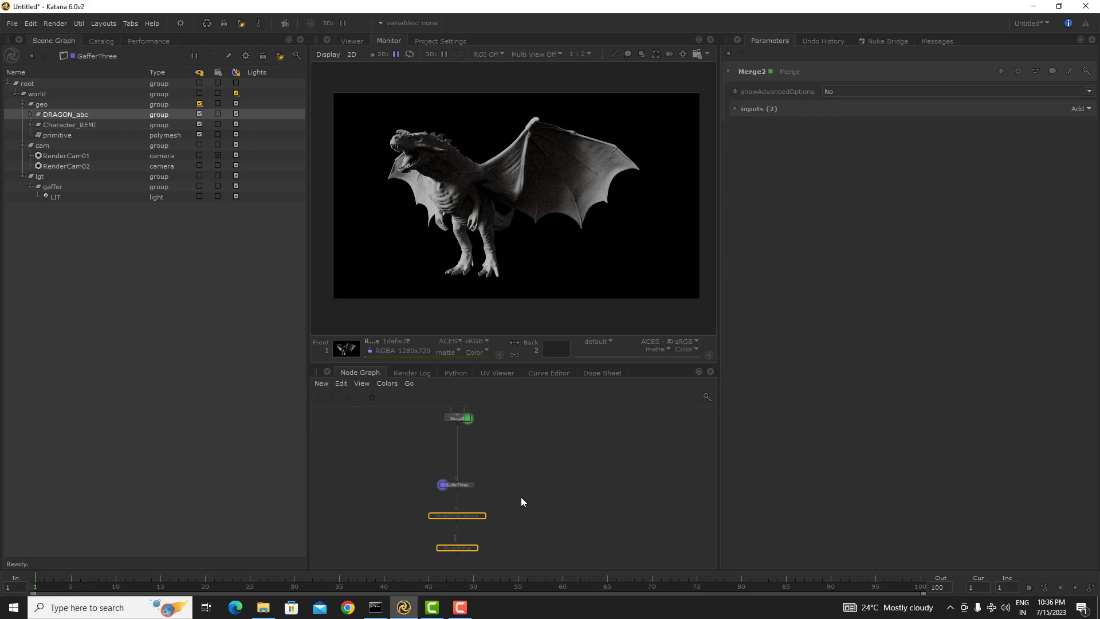
- Add a Backdrop around the RenderCam01, RenderCam02 and Merge3 nodes and their output dot
{"action": "mouse_move", "coordinate": [521, 497]}
{"action": "middle_mouse_down"}
{"action": "mouse_move", "coordinate": [521, 447]}
{"action": "mouse_move", "coordinate": [447, 542]}
{"action": "mouse_move", "coordinate": [480, 476]}
{"action": "mouse_move", "coordinate": [503, 503]}
{"action": "middle_mouse_up"}
{"action": "left_click_drag", "start_coordinate": [582, 439], "coordinate": [449, 507]}
{"action": "key", "text": "Tab"}
{"action": "type", "text": "back"}
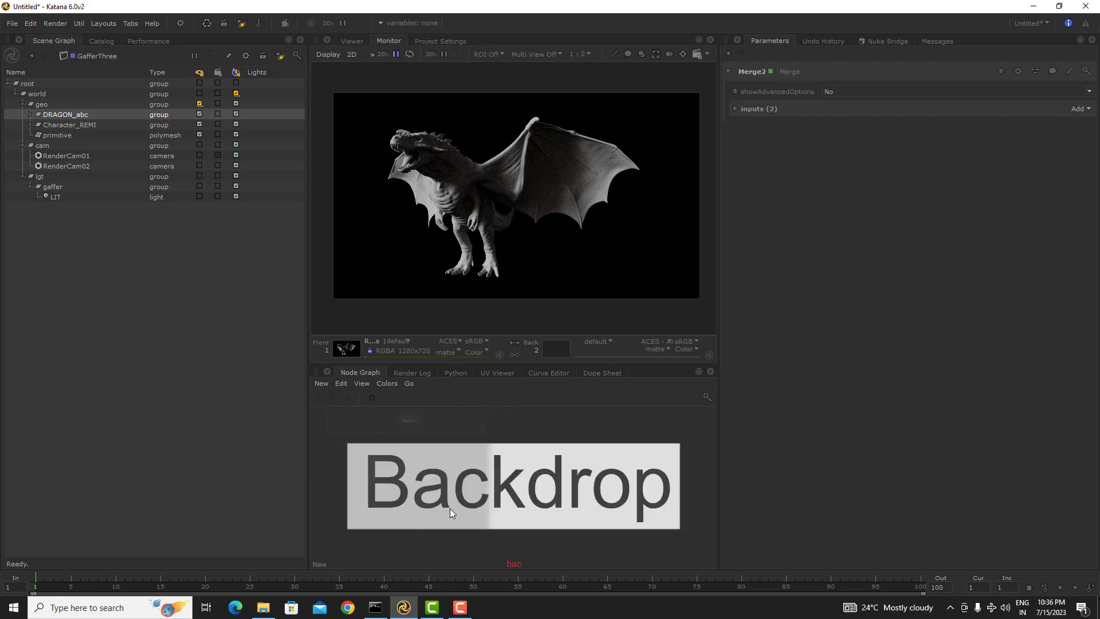
{"action": "key", "text": "Return"}
- Label the backdrop around the camera nodes CAMERA
{"action": "scroll", "coordinate": [534, 459], "scroll_direction": "up", "scroll_amount": 3}
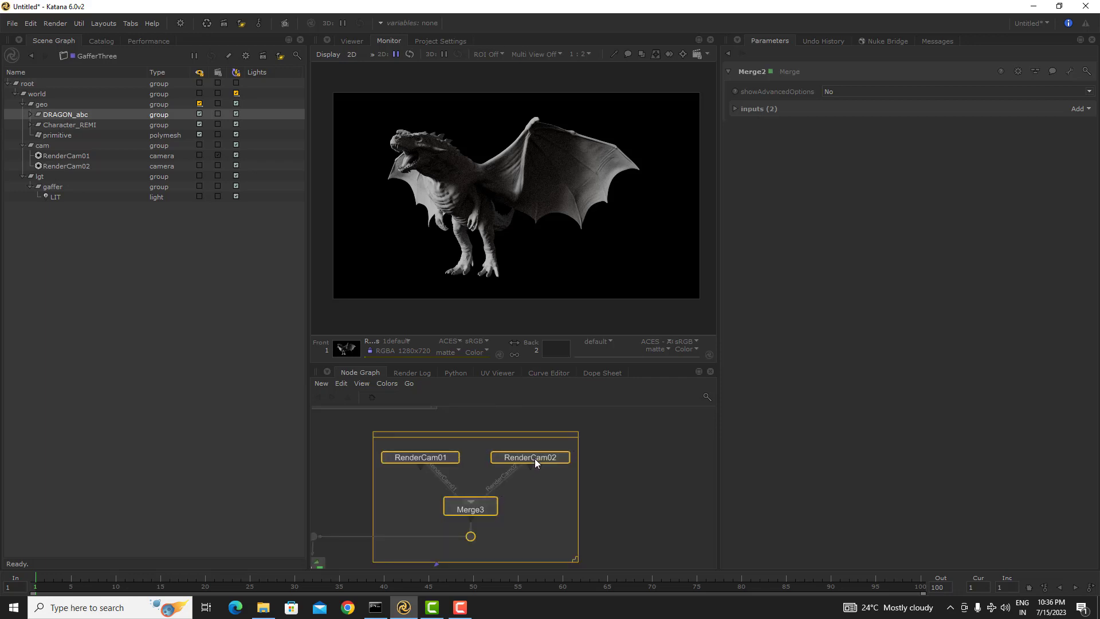
{"action": "double_click", "coordinate": [555, 435]}
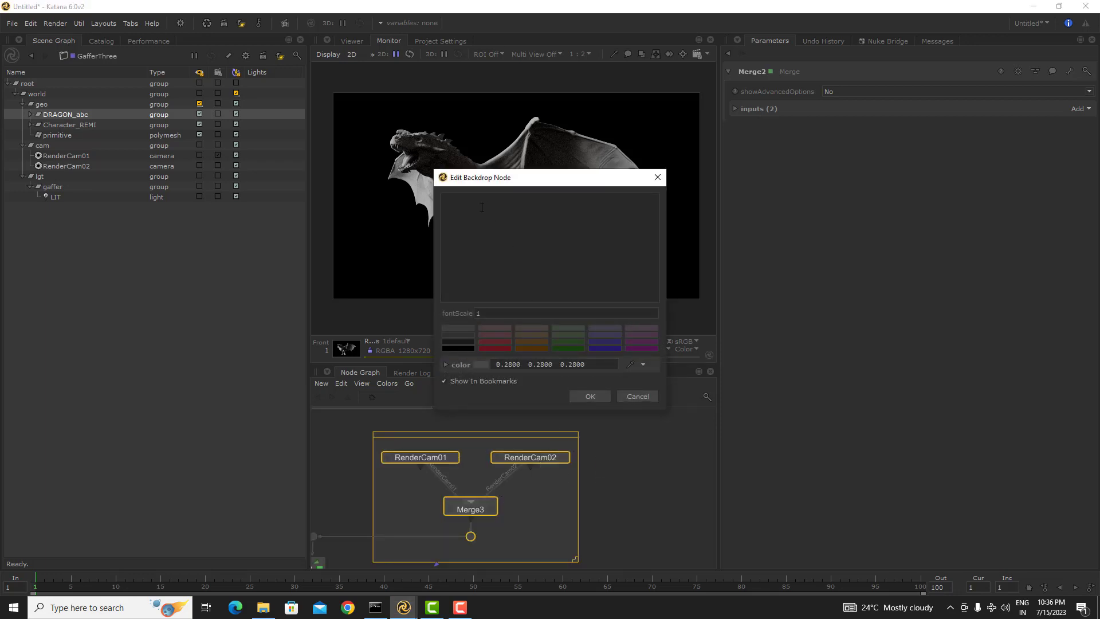
{"action": "type", "text": "CAMERA"}
{"action": "left_click", "coordinate": [586, 394]}
- Set the CAMERA backdrop's font scale to 2 and its color to dark purple
{"action": "double_click", "coordinate": [479, 439]}
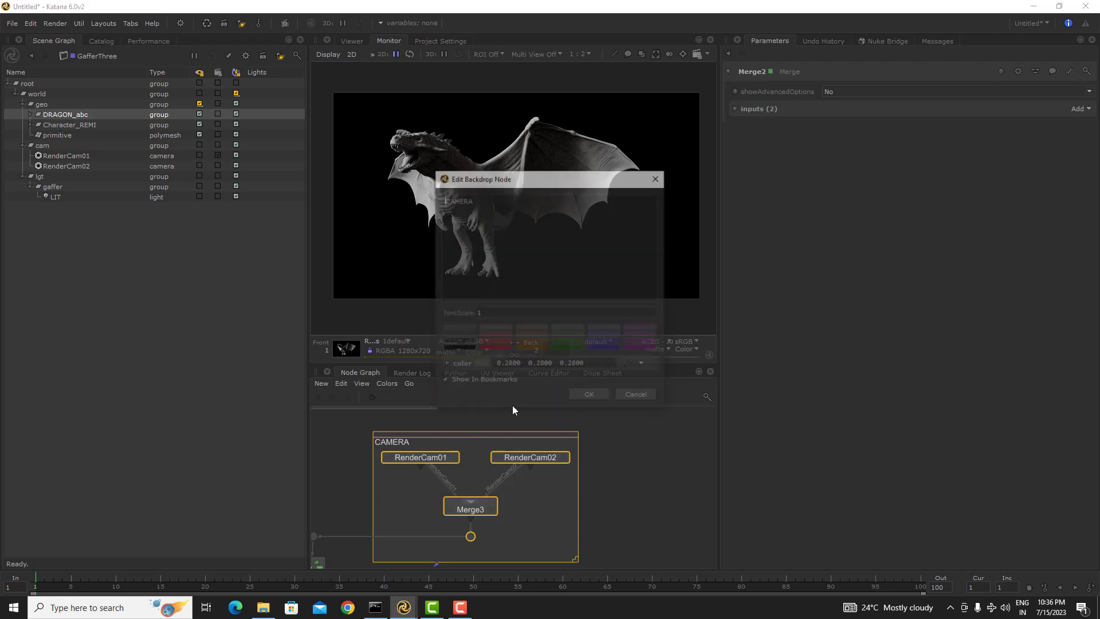
{"action": "key", "text": "ctrl+a"}
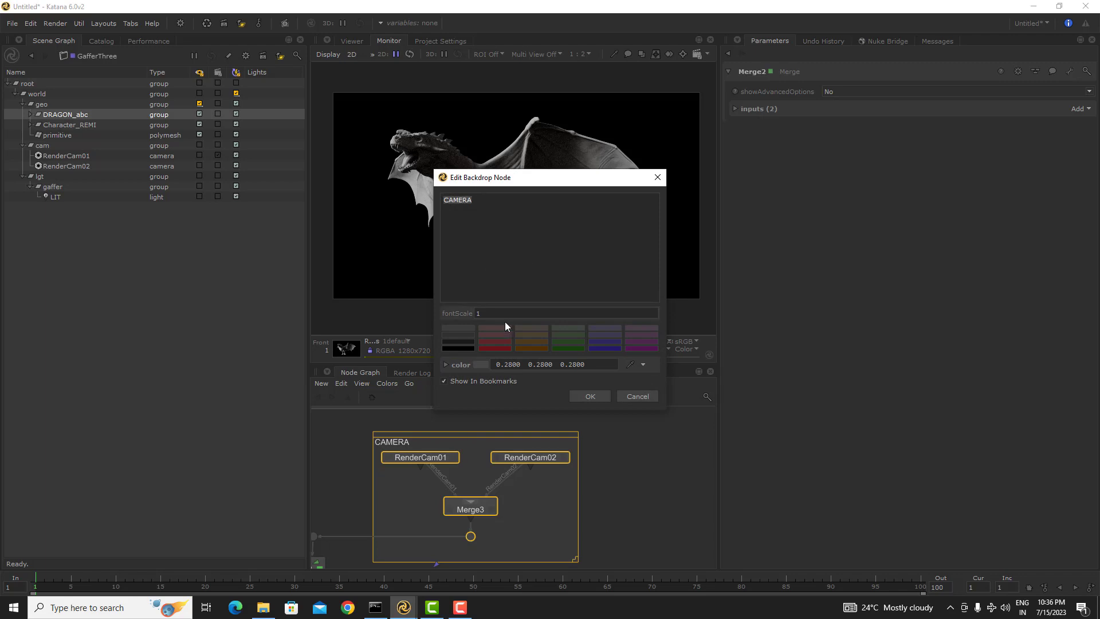
{"action": "key", "text": "BackSpace"}
{"action": "type", "text": "2"}
{"action": "left_click", "coordinate": [634, 341]}
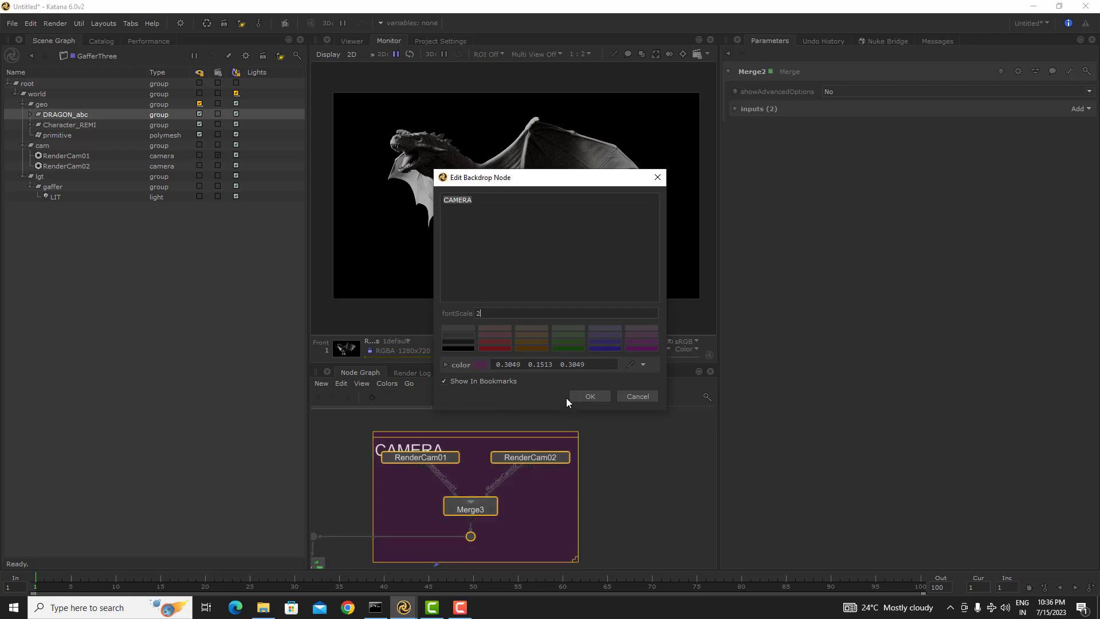
{"action": "left_click", "coordinate": [590, 395]}
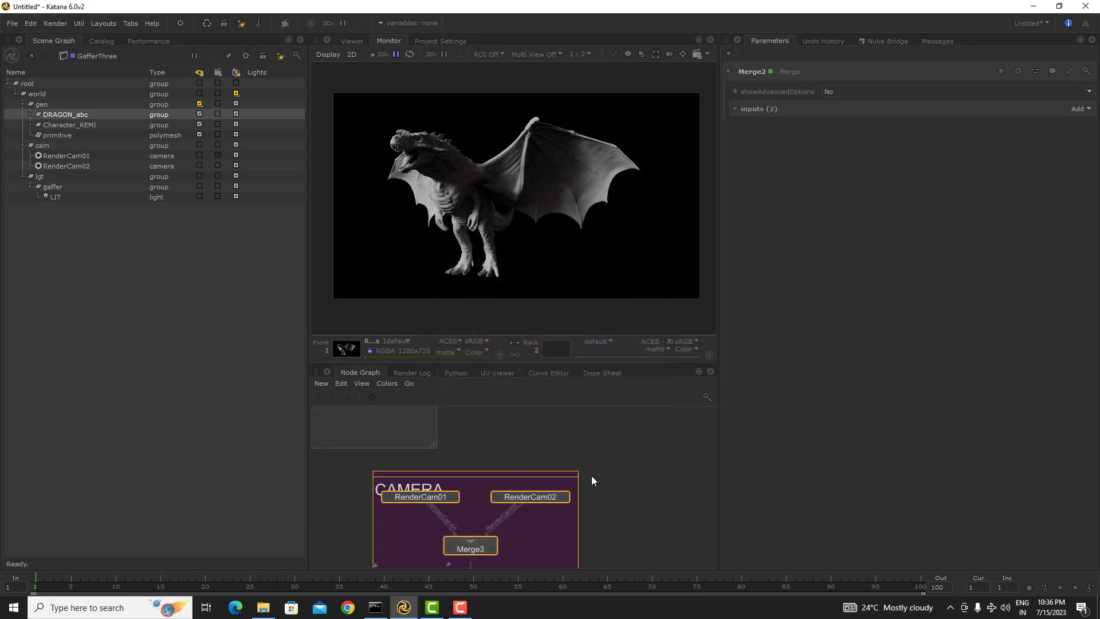
- Enlarge the CAMERA backdrop to the right and downward, undoing the accidental move of its contents
{"action": "middle_click_drag", "start_coordinate": [575, 472], "coordinate": [568, 399]}
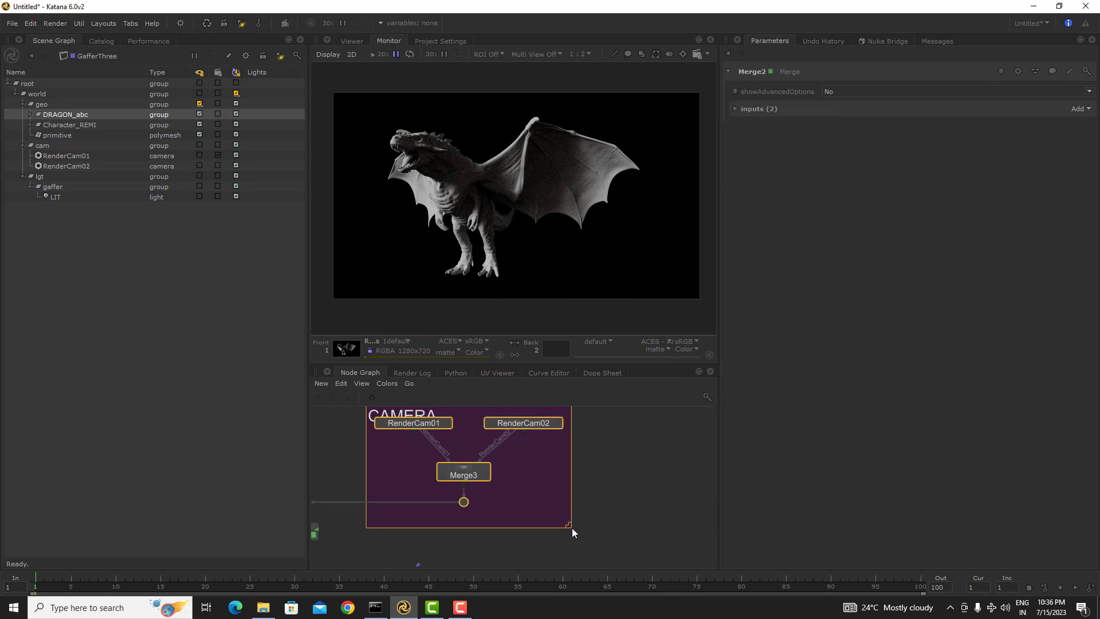
{"action": "left_click_drag", "start_coordinate": [568, 527], "coordinate": [598, 547]}
{"action": "middle_click_drag", "start_coordinate": [566, 474], "coordinate": [570, 493]}
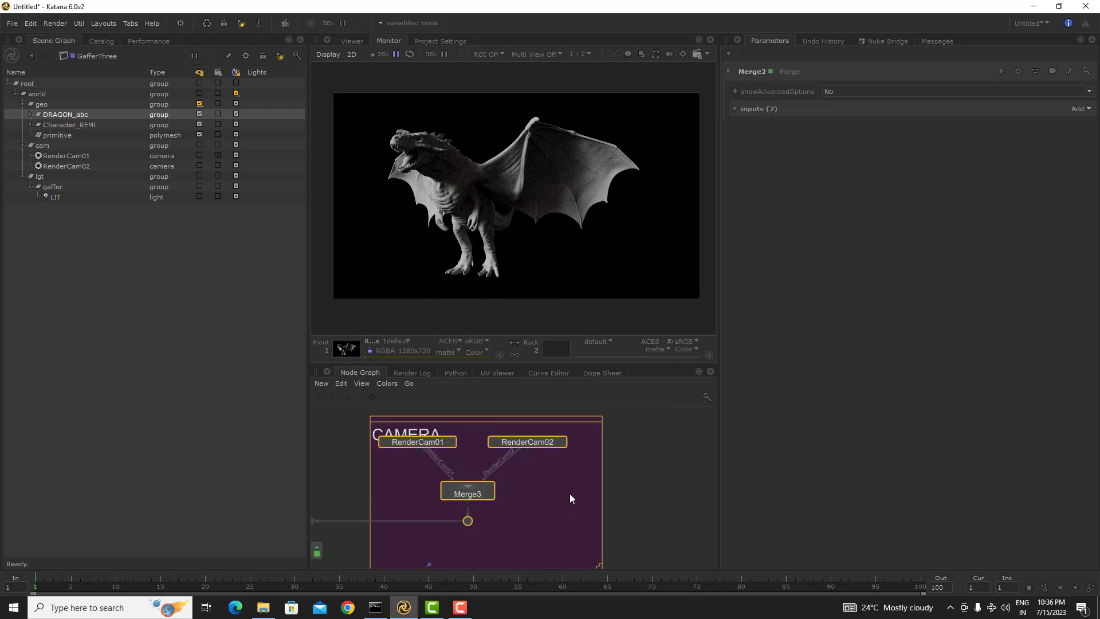
{"action": "left_click_drag", "start_coordinate": [568, 541], "coordinate": [538, 520]}
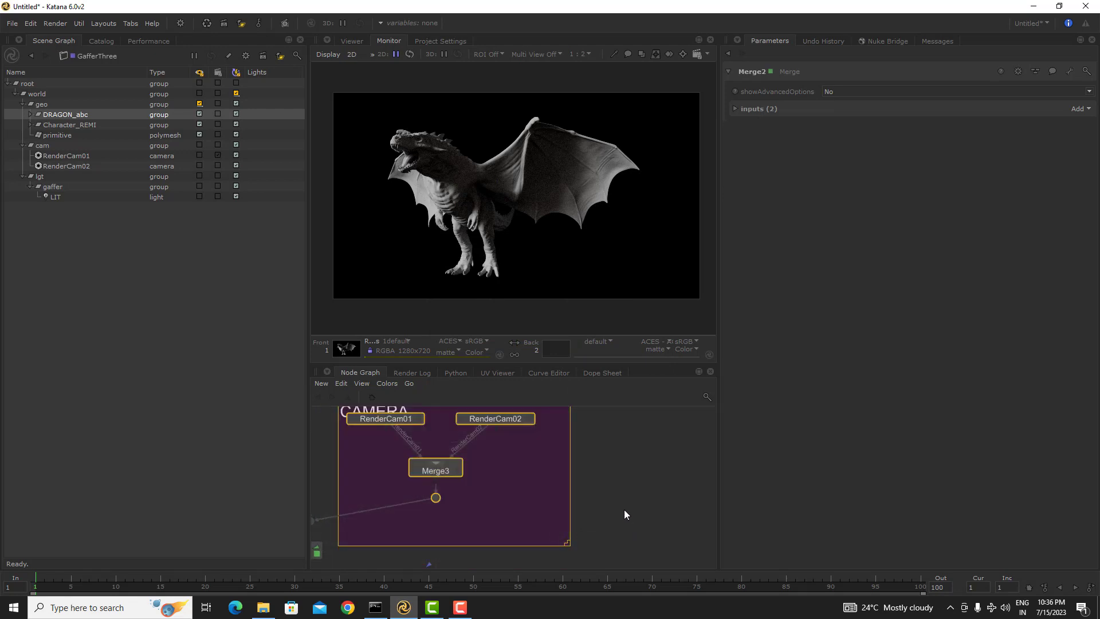
{"action": "key", "text": "ctrl+z"}
- Select the camera nodes, Merge3 and the dot and move them down inside the CAMERA backdrop, clear of its title
{"action": "left_click", "coordinate": [651, 477]}
{"action": "middle_click_drag", "start_coordinate": [652, 478], "coordinate": [663, 439]}
{"action": "scroll", "coordinate": [636, 468], "scroll_direction": "down", "scroll_amount": 3}
{"action": "left_click_drag", "start_coordinate": [600, 490], "coordinate": [517, 432]}
{"action": "left_click_drag", "start_coordinate": [563, 459], "coordinate": [562, 473]}
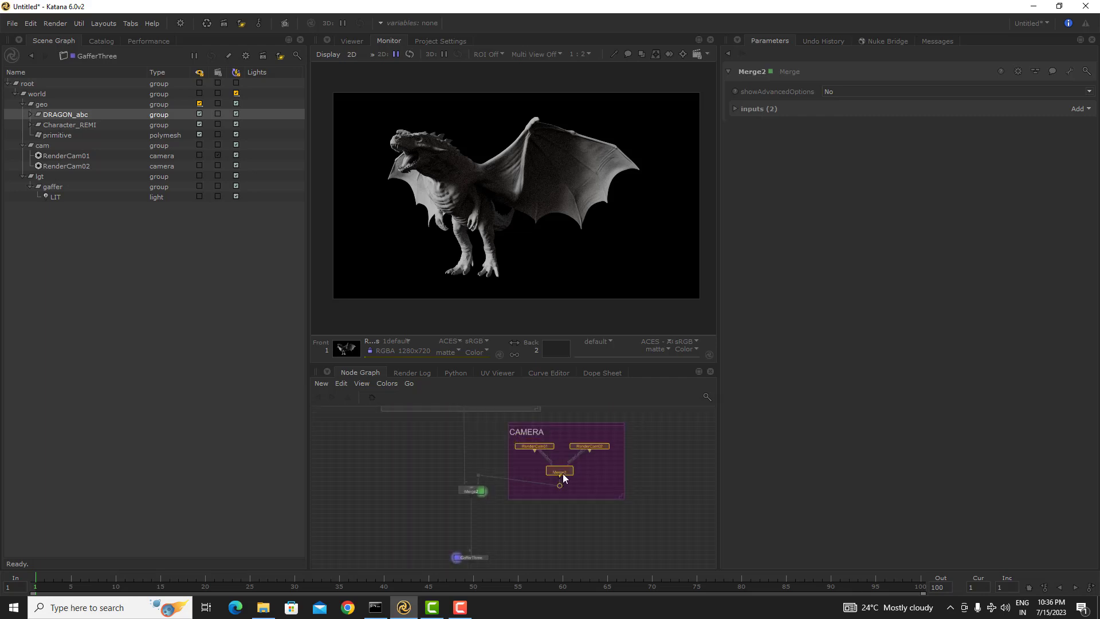
- Move the CAMERA backdrop with its nodes farther right of the main node chain
{"action": "left_click_drag", "start_coordinate": [580, 421], "coordinate": [638, 412]}
{"action": "middle_click_drag", "start_coordinate": [596, 484], "coordinate": [552, 503]}
{"action": "scroll", "coordinate": [552, 503], "scroll_direction": "down", "scroll_amount": 3}
- Set the color of the backdrop around the geometry nodes and Merge1 to dark green
{"action": "middle_click_drag", "start_coordinate": [494, 440], "coordinate": [498, 472]}
{"action": "scroll", "coordinate": [498, 472], "scroll_direction": "up", "scroll_amount": 8}
{"action": "scroll", "coordinate": [548, 423], "scroll_direction": "down", "scroll_amount": 7}
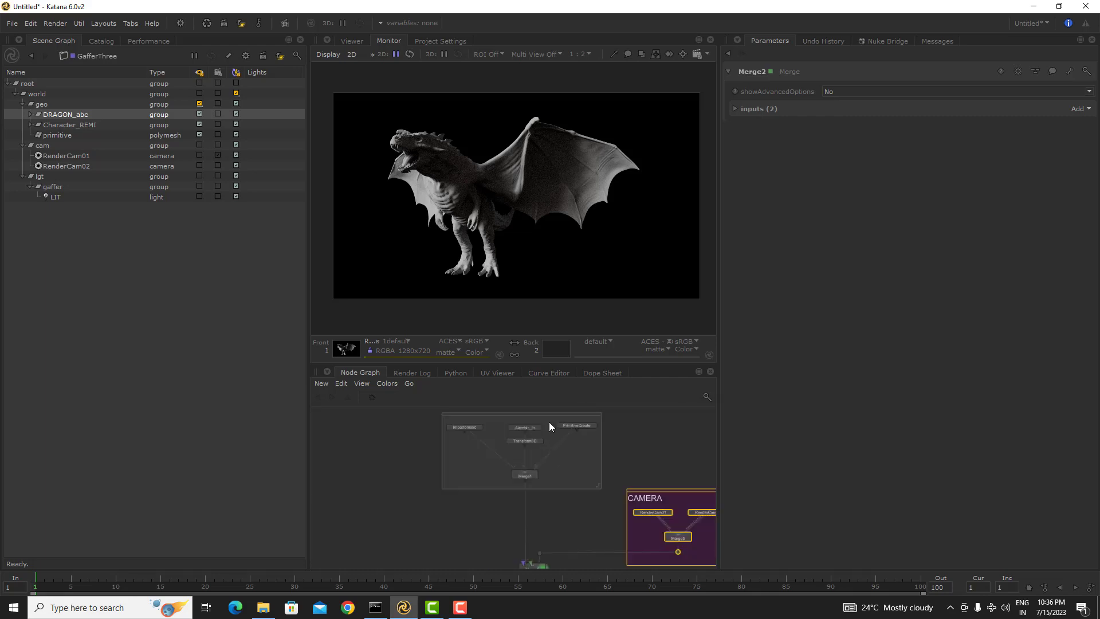
{"action": "double_click", "coordinate": [553, 413]}
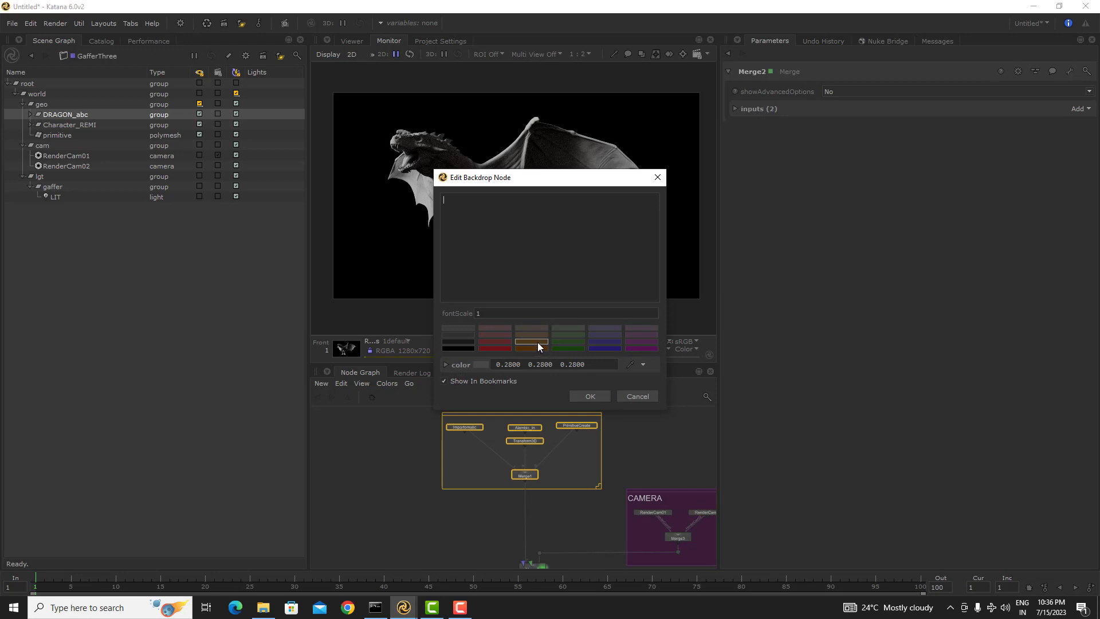
{"action": "left_click", "coordinate": [570, 348]}
{"action": "left_click", "coordinate": [590, 395]}
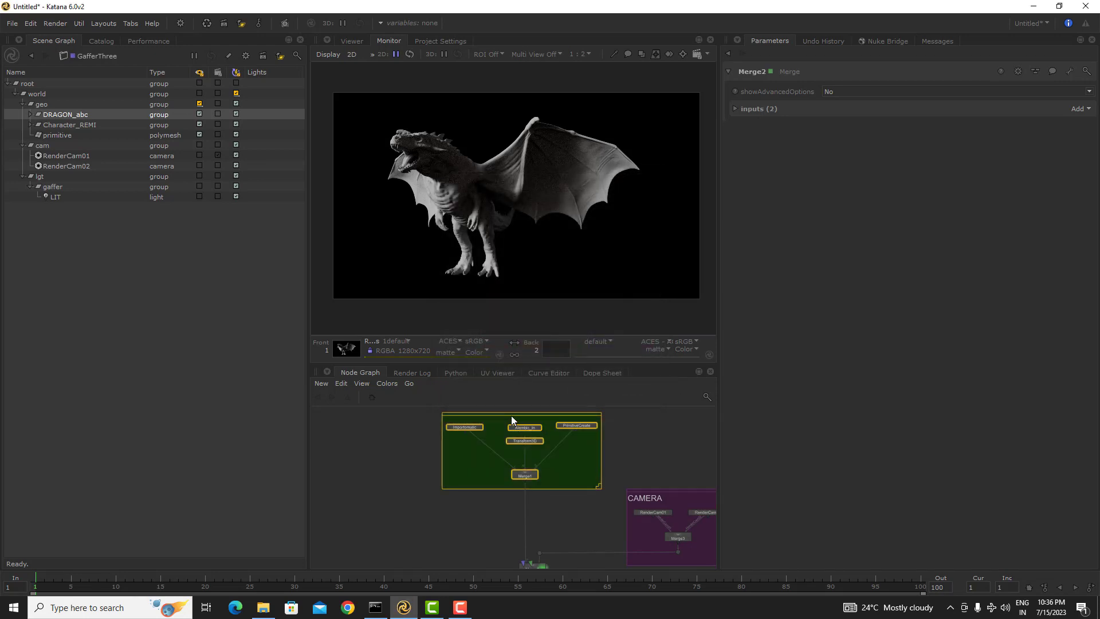
- Extend the green geometry backdrop downward below Merge1, undo its accidental move and deselect everything
{"action": "middle_click_drag", "start_coordinate": [573, 481], "coordinate": [558, 509]}
{"action": "left_click_drag", "start_coordinate": [590, 518], "coordinate": [589, 541]}
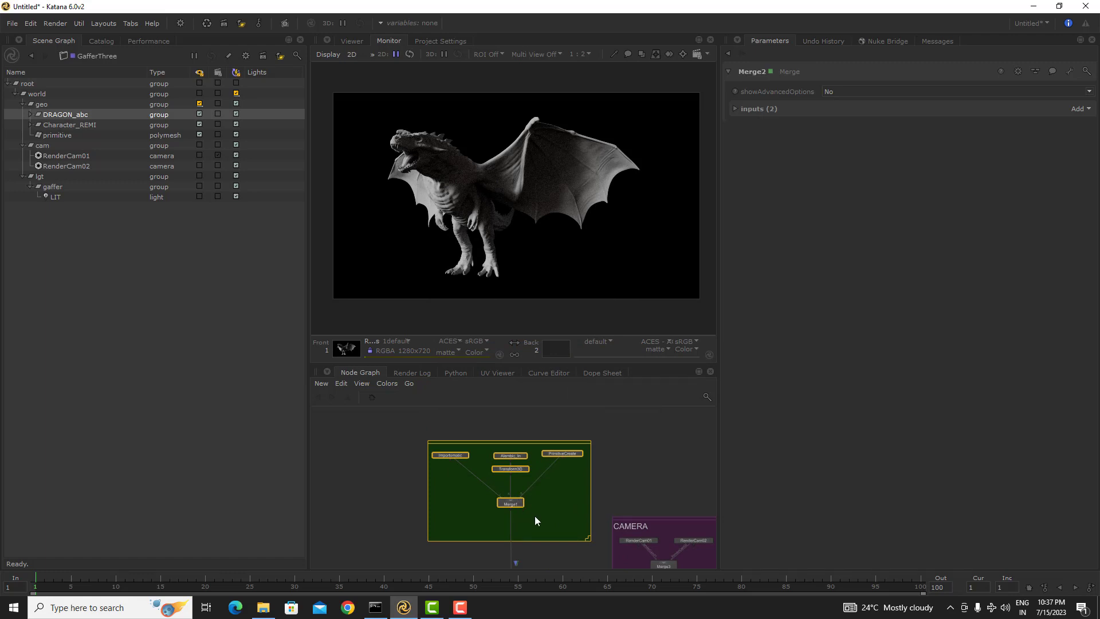
{"action": "left_click_drag", "start_coordinate": [534, 516], "coordinate": [485, 487]}
{"action": "key", "text": "ctrl+z"}
{"action": "left_click", "coordinate": [585, 473]}
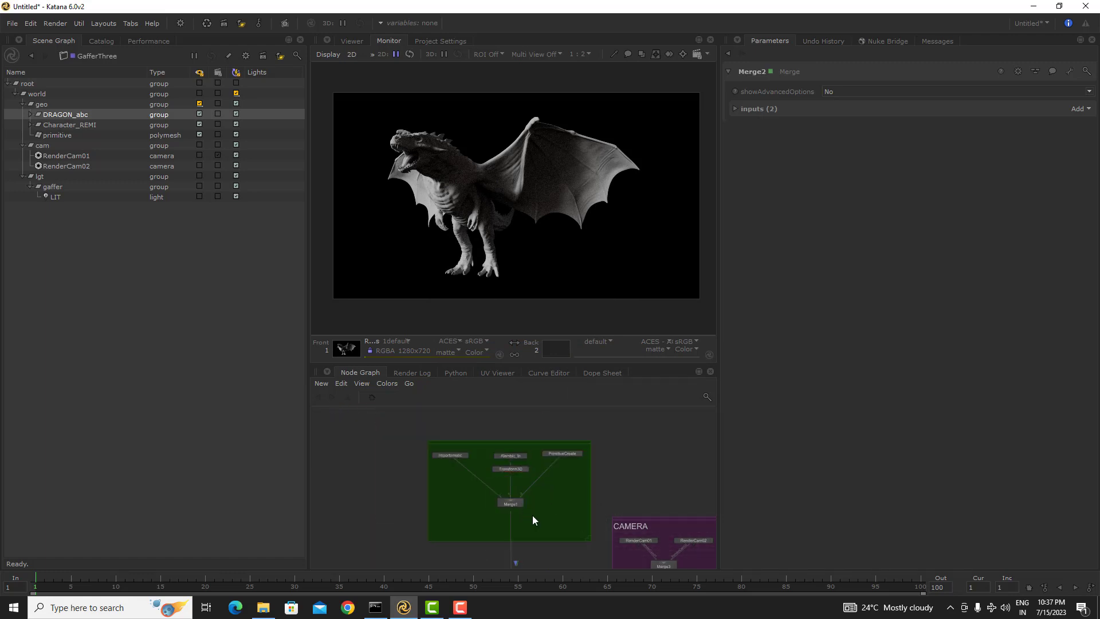
- Move the geometry nodes and Merge1 down inside the green backdrop to free space for its title
{"action": "left_click_drag", "start_coordinate": [434, 448], "coordinate": [581, 513]}
{"action": "left_click_drag", "start_coordinate": [508, 506], "coordinate": [511, 521]}
{"action": "middle_click_drag", "start_coordinate": [540, 524], "coordinate": [534, 433]}
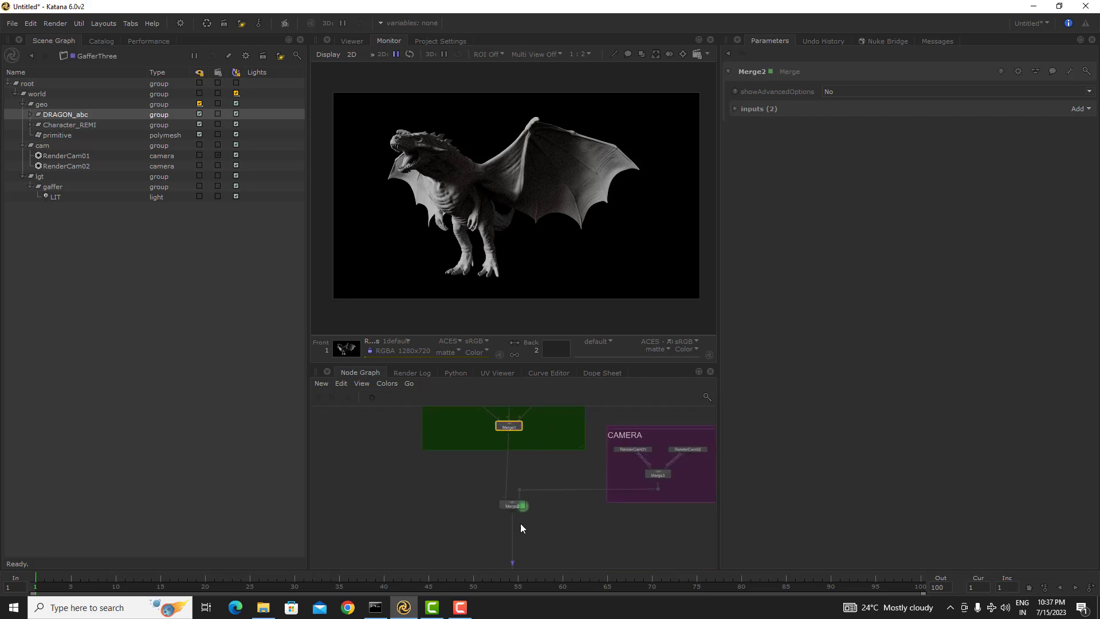
{"action": "left_click", "coordinate": [514, 506]}
{"action": "middle_click_drag", "start_coordinate": [514, 503], "coordinate": [510, 518]}
- Title the green geometry backdrop GEO and increase the title's font scale
{"action": "middle_click_drag", "start_coordinate": [527, 408], "coordinate": [508, 481]}
{"action": "double_click", "coordinate": [498, 445]}
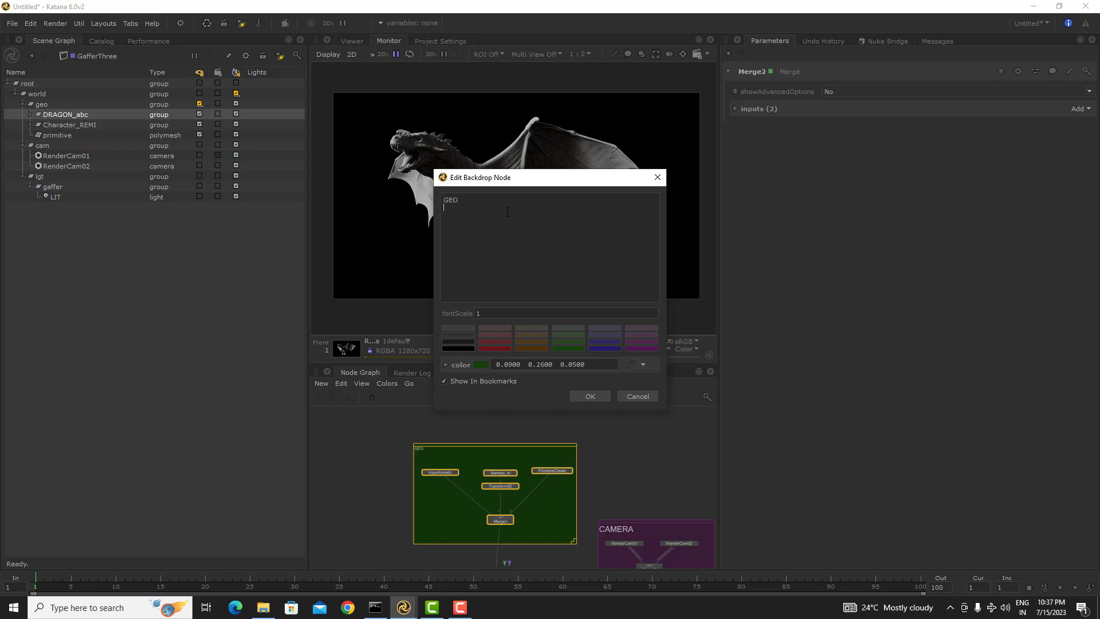
{"action": "left_click", "coordinate": [588, 397]}
{"action": "double_click", "coordinate": [517, 444]}
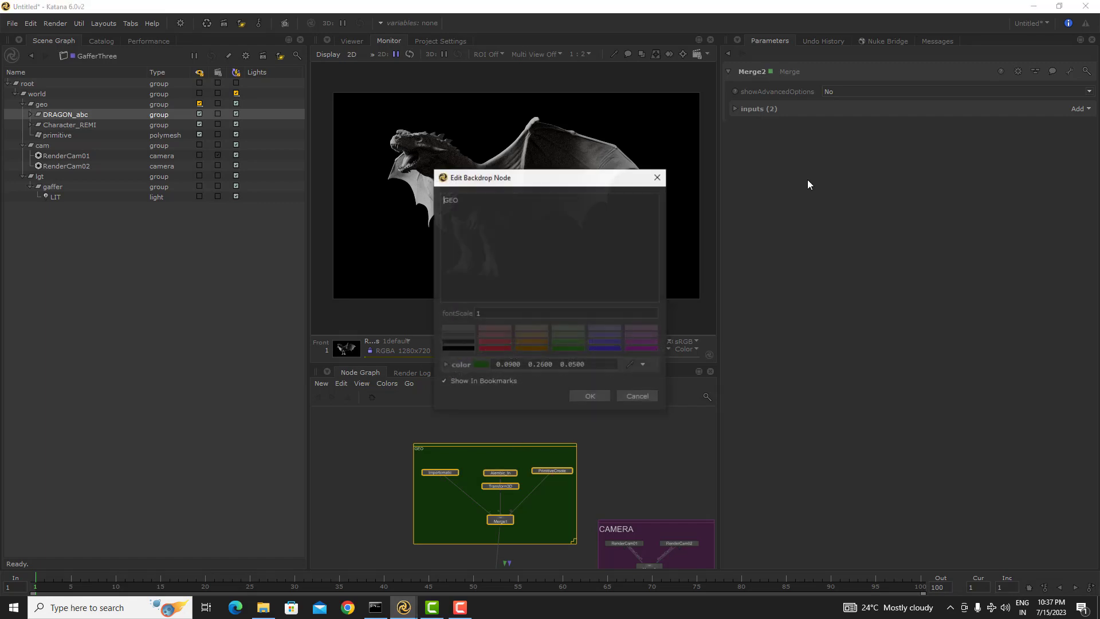
{"action": "left_click_drag", "start_coordinate": [460, 200], "coordinate": [372, 198]}
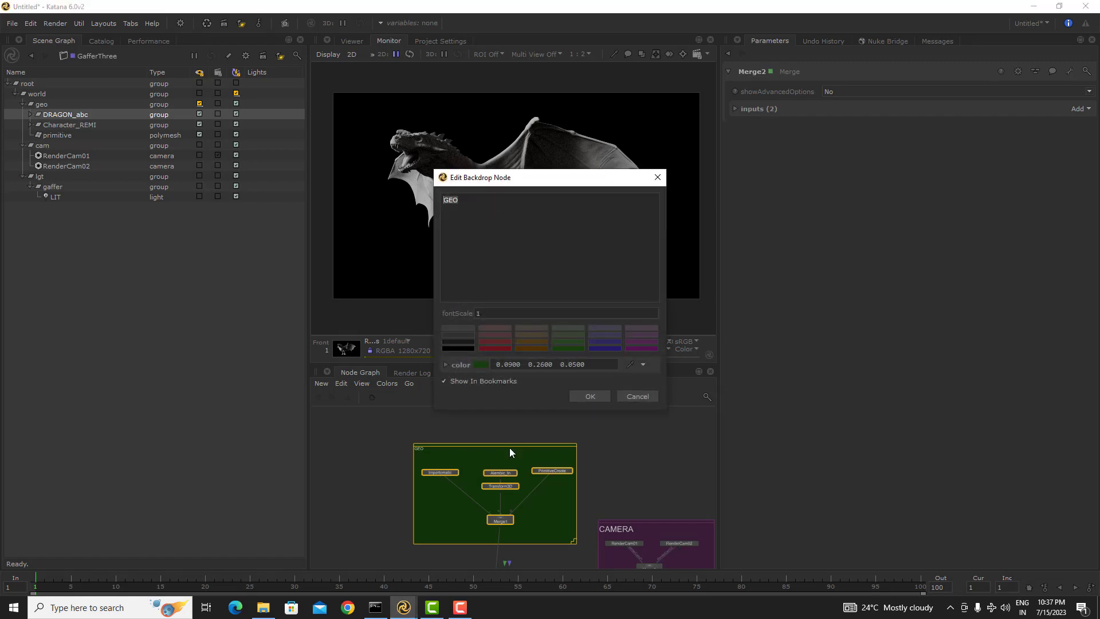
{"action": "left_click_drag", "start_coordinate": [483, 313], "coordinate": [434, 314]}
{"action": "key", "text": "Return"}
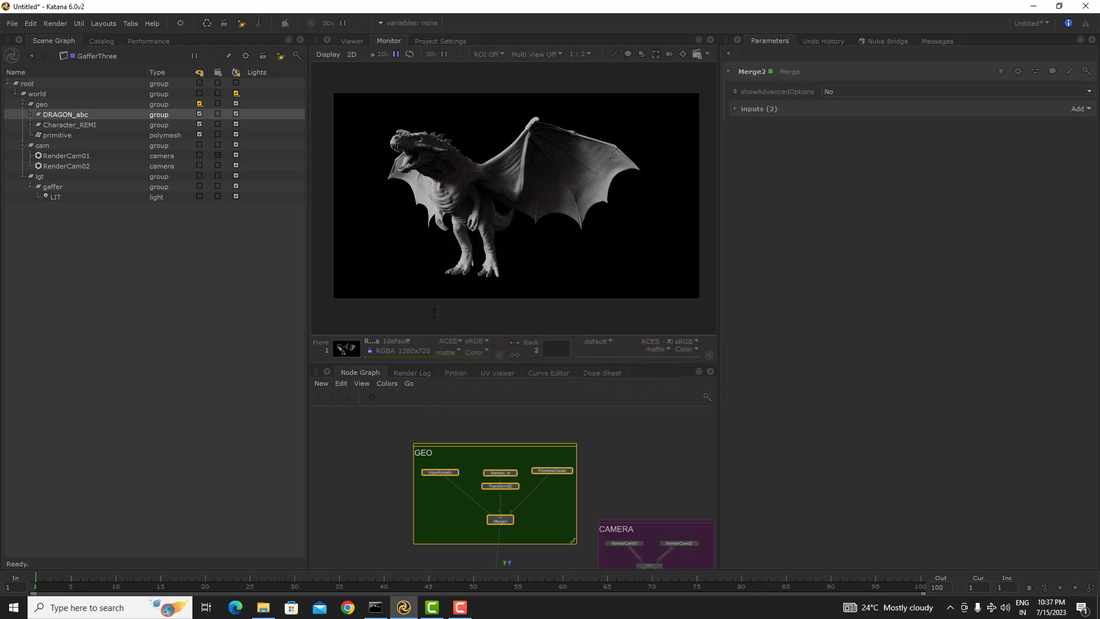
- Move GafferThree and the two nodes beneath it farther down to open a gap below Merge2
{"action": "scroll", "coordinate": [568, 441], "scroll_direction": "down", "scroll_amount": 5}
{"action": "scroll", "coordinate": [528, 487], "scroll_direction": "up", "scroll_amount": 5}
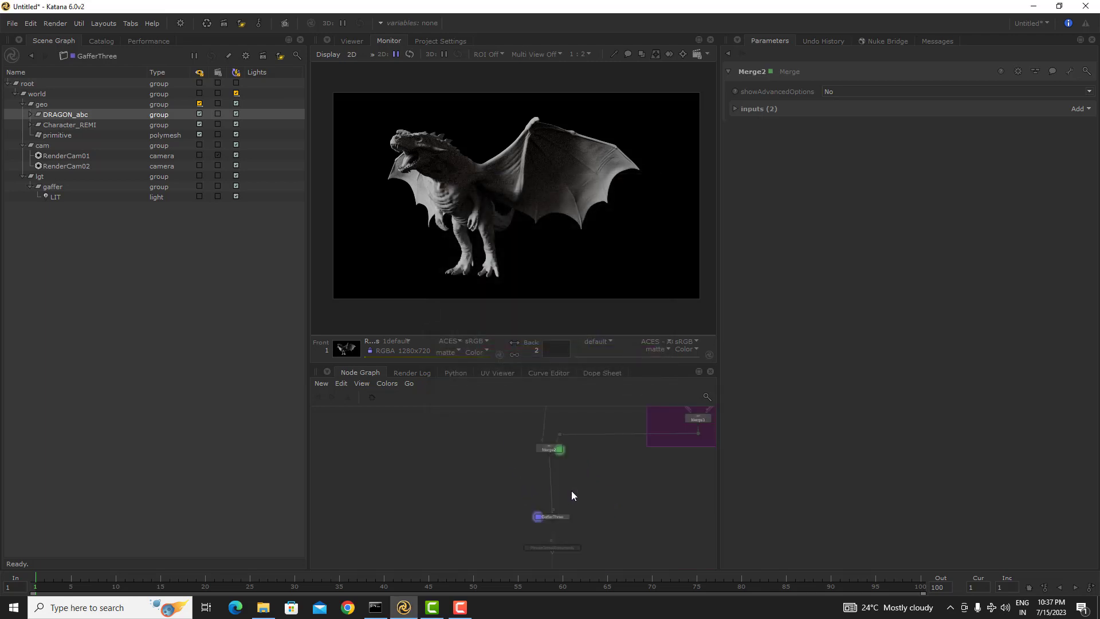
{"action": "middle_click_drag", "start_coordinate": [570, 528], "coordinate": [482, 460]}
{"action": "left_click_drag", "start_coordinate": [589, 431], "coordinate": [404, 535]}
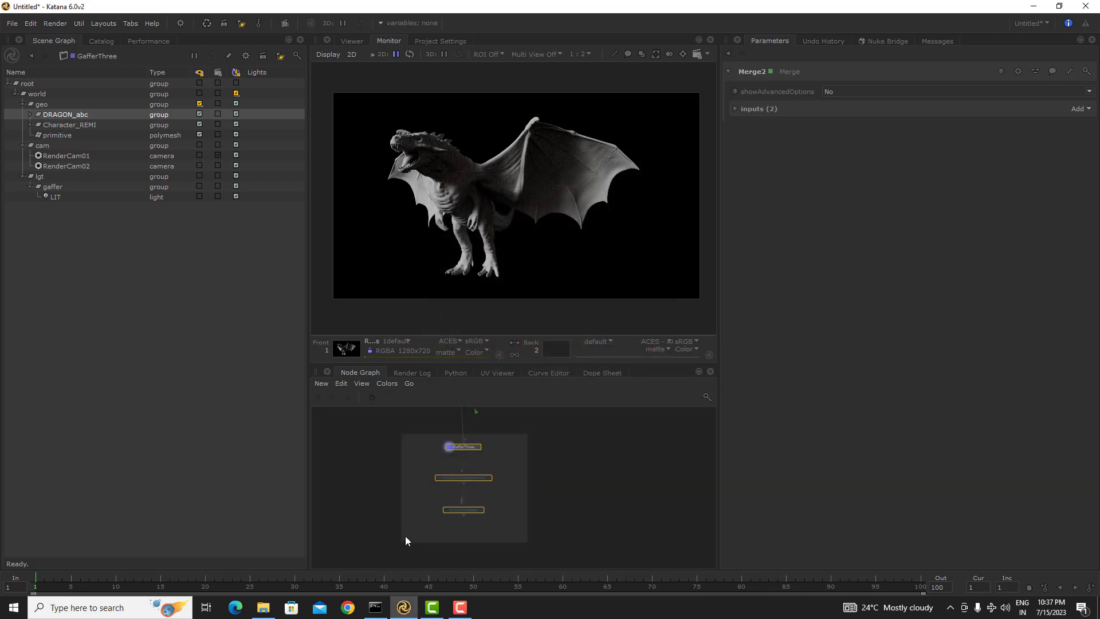
{"action": "left_click_drag", "start_coordinate": [462, 481], "coordinate": [463, 560]}
{"action": "left_click", "coordinate": [462, 514]}
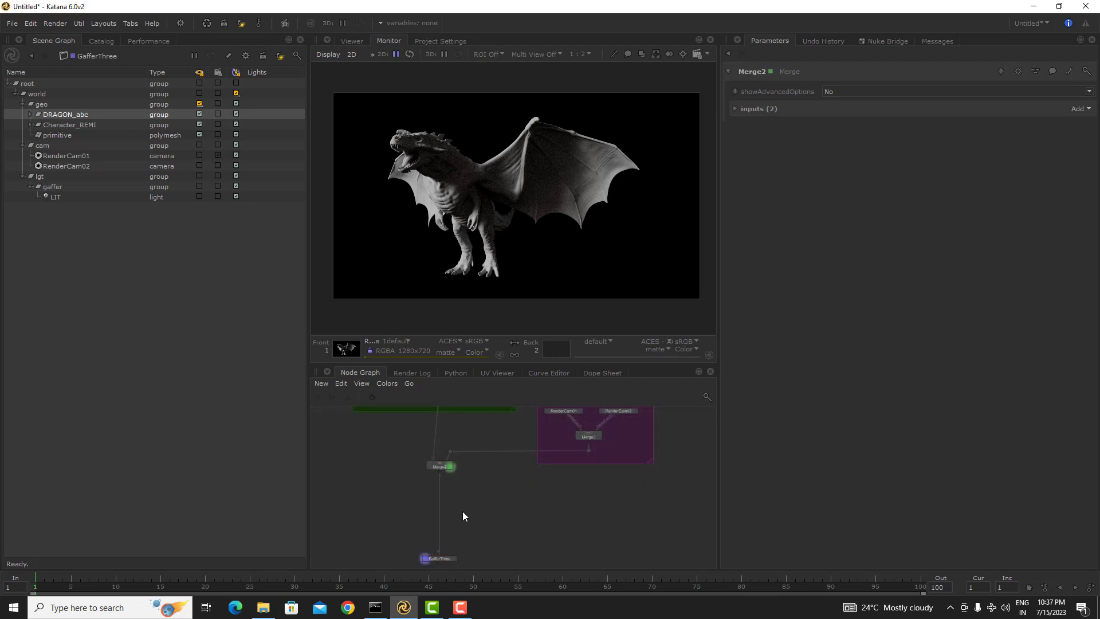
- Add a Material node beside the connection below Merge2 and open its parameters
{"action": "key", "text": "Tab"}
{"action": "type", "text": "mat"}
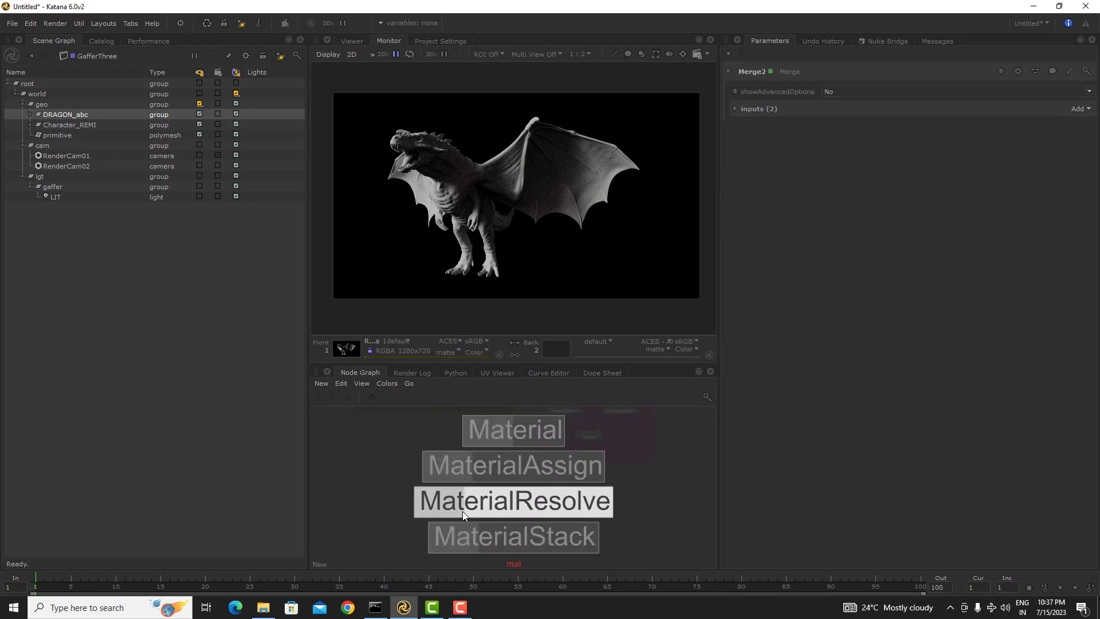
{"action": "left_click", "coordinate": [496, 429]}
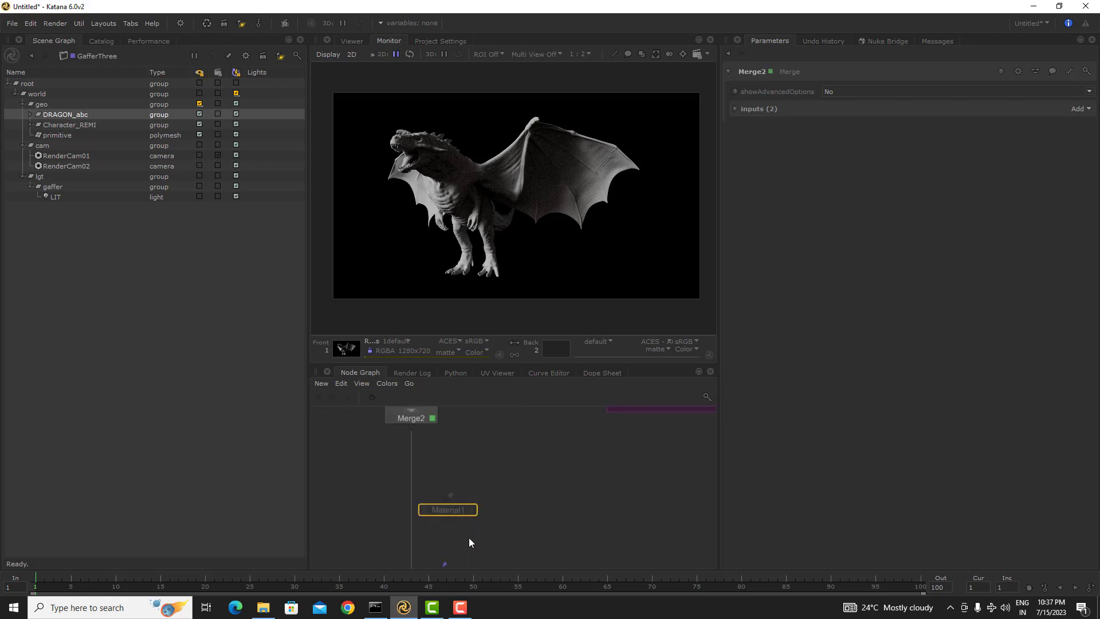
{"action": "scroll", "coordinate": [469, 539], "scroll_direction": "up", "scroll_amount": 2}
{"action": "left_click", "coordinate": [576, 503]}
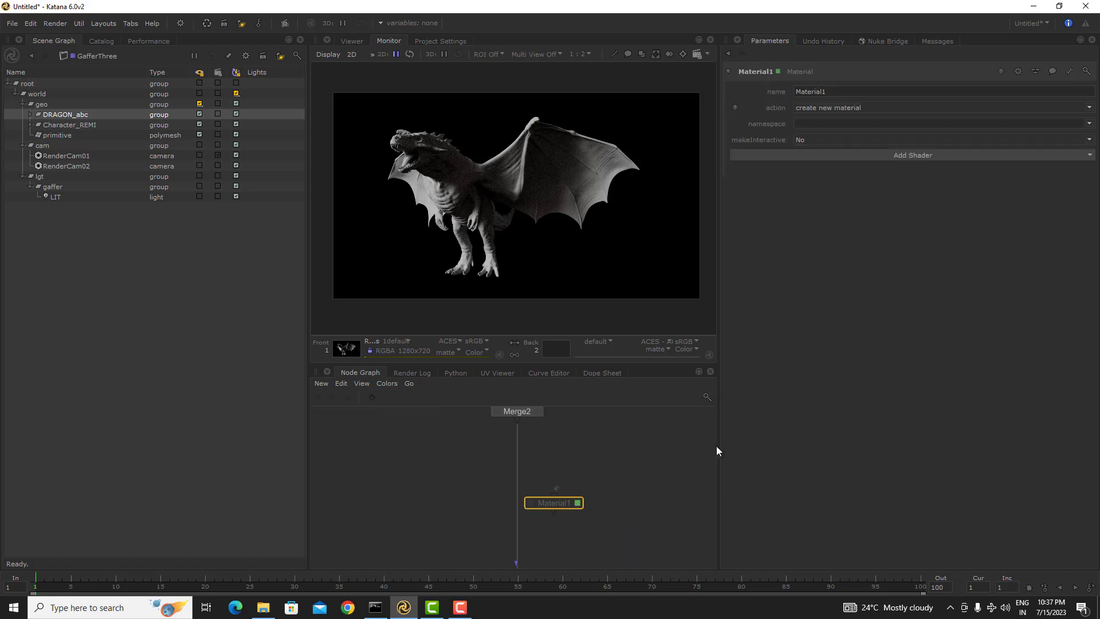
- Add a prman bxdf shader to the Material node and set it to PxrSurface
{"action": "left_click", "coordinate": [891, 159]}
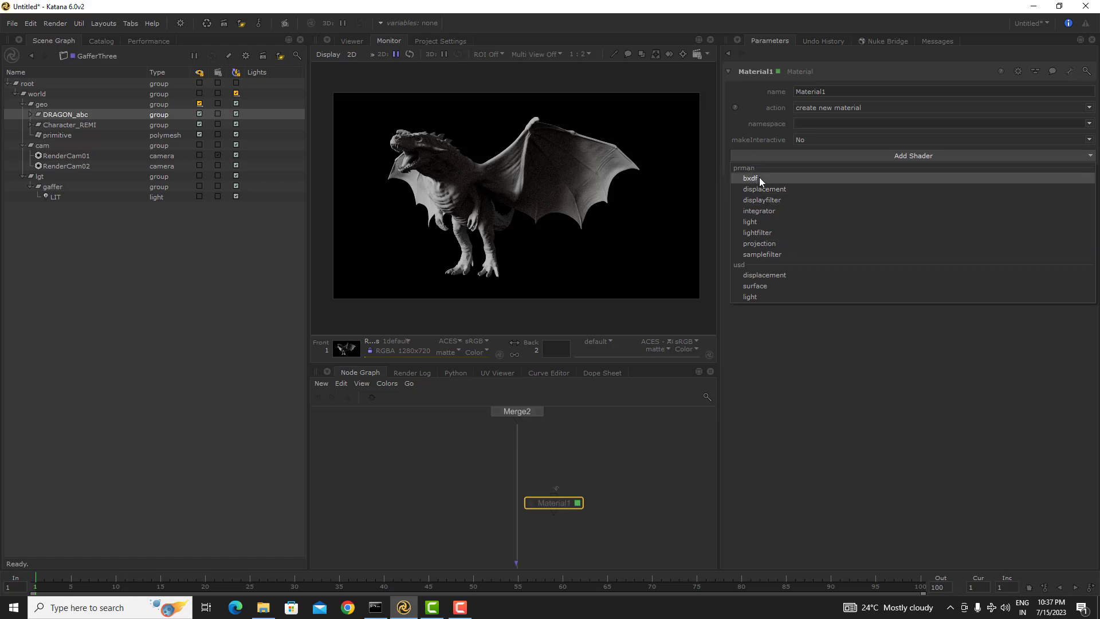
{"action": "left_click", "coordinate": [763, 179]}
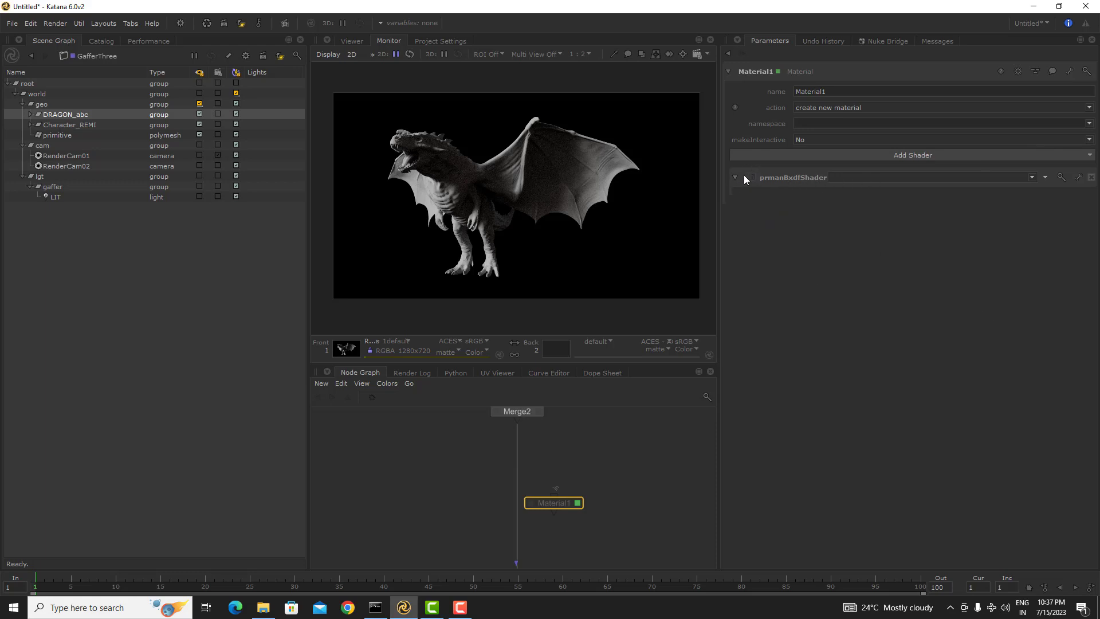
{"action": "left_click", "coordinate": [925, 154]}
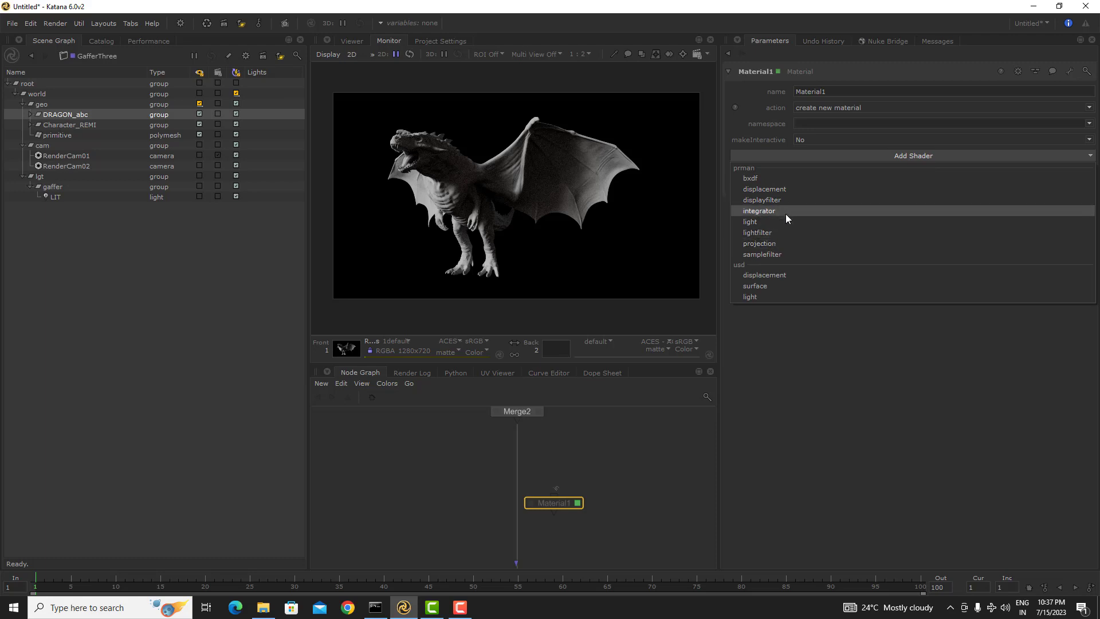
{"action": "left_click", "coordinate": [933, 155]}
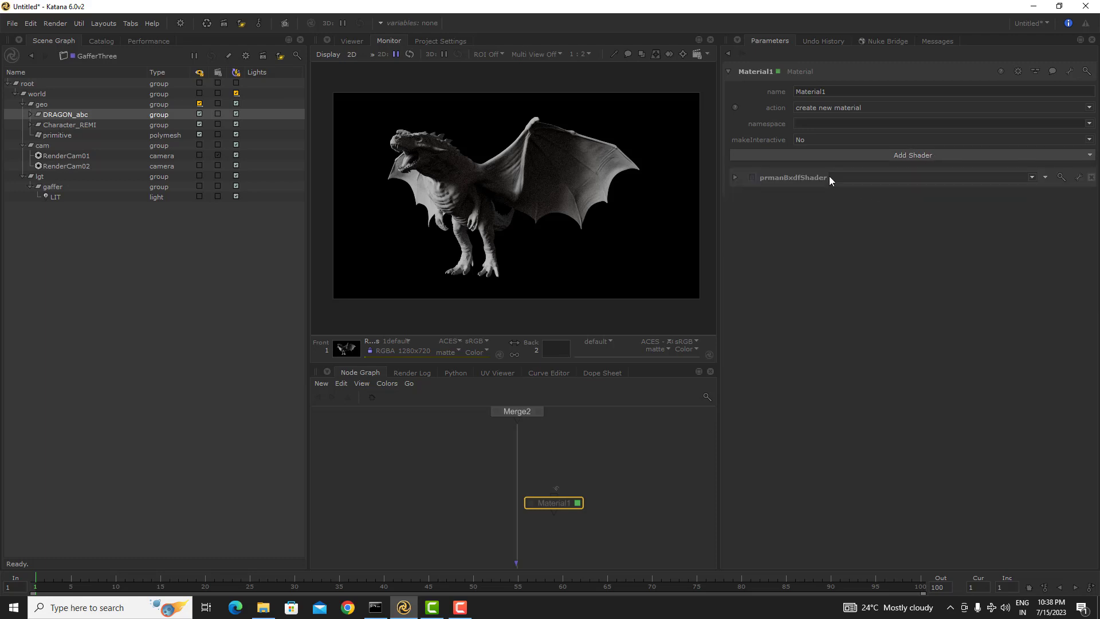
{"action": "left_click", "coordinate": [868, 177]}
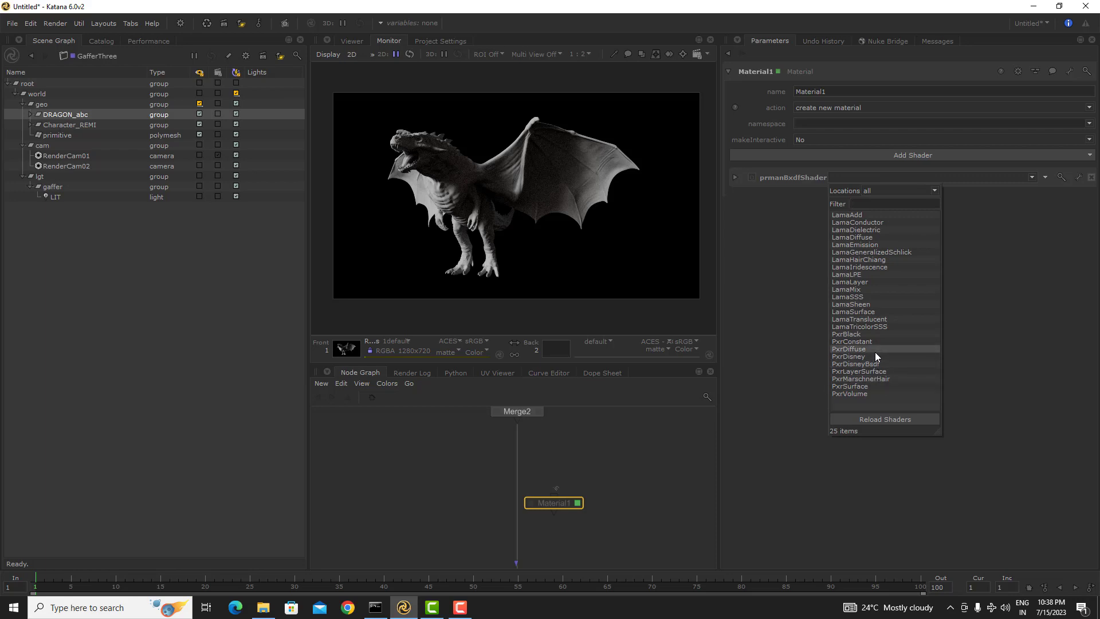
{"action": "left_click", "coordinate": [871, 387]}
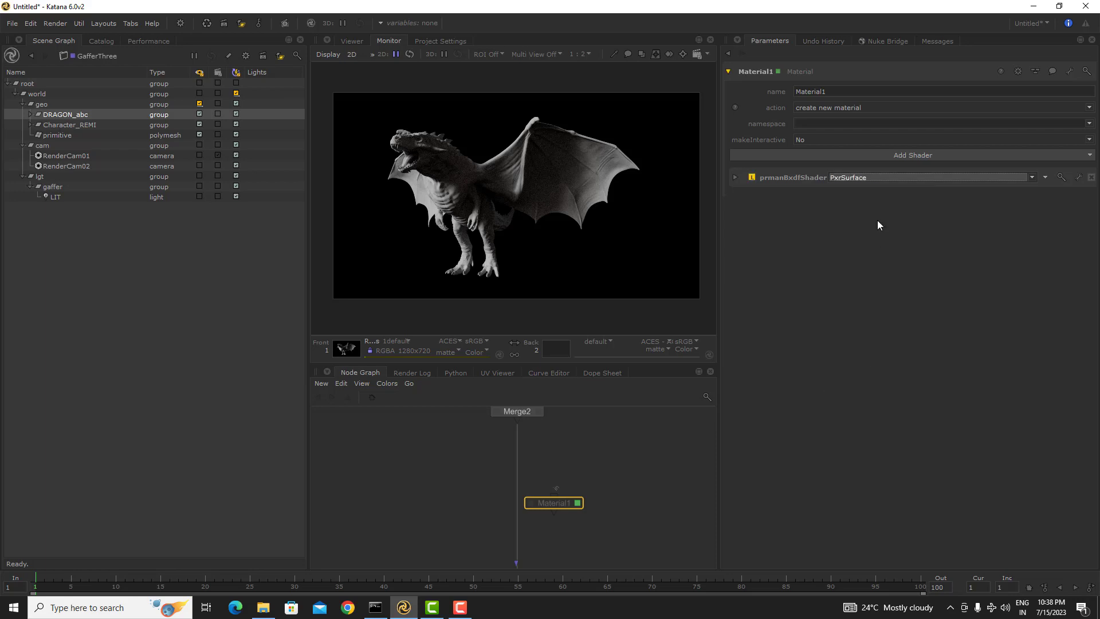
- Expand the PxrSurface shader parameters and insert the Material node into the connection between Merge2 and GafferThree
{"action": "left_click", "coordinate": [734, 177]}
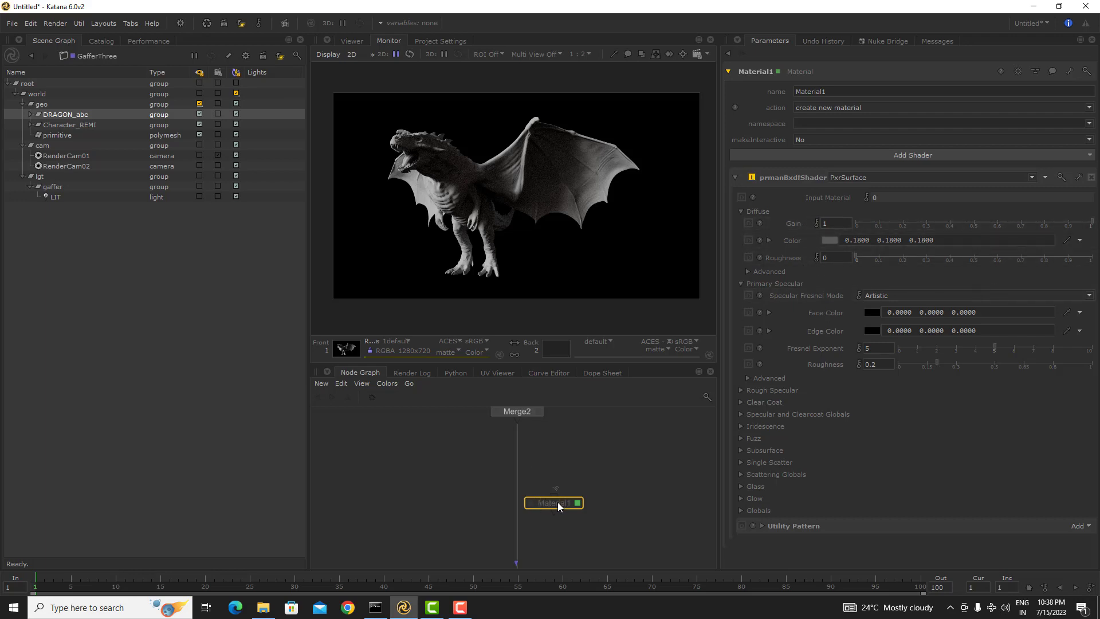
{"action": "left_click_drag", "start_coordinate": [558, 506], "coordinate": [518, 466]}
{"action": "left_click", "coordinate": [567, 467]}
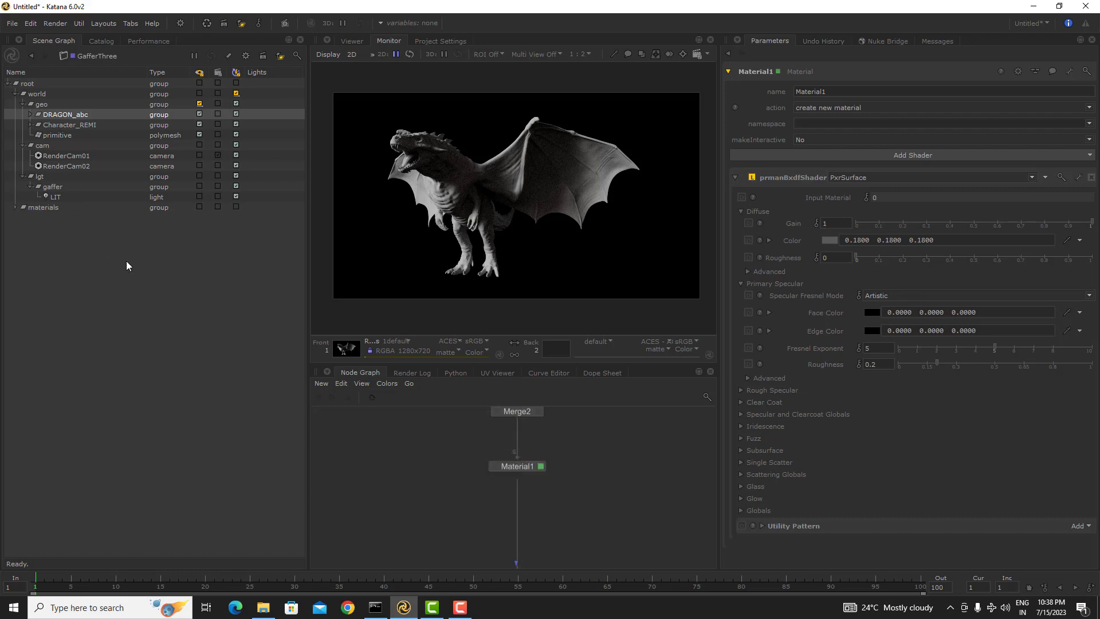
- Expand the materials group in the scene graph and rename Material1 to Test
{"action": "left_click", "coordinate": [532, 466]}
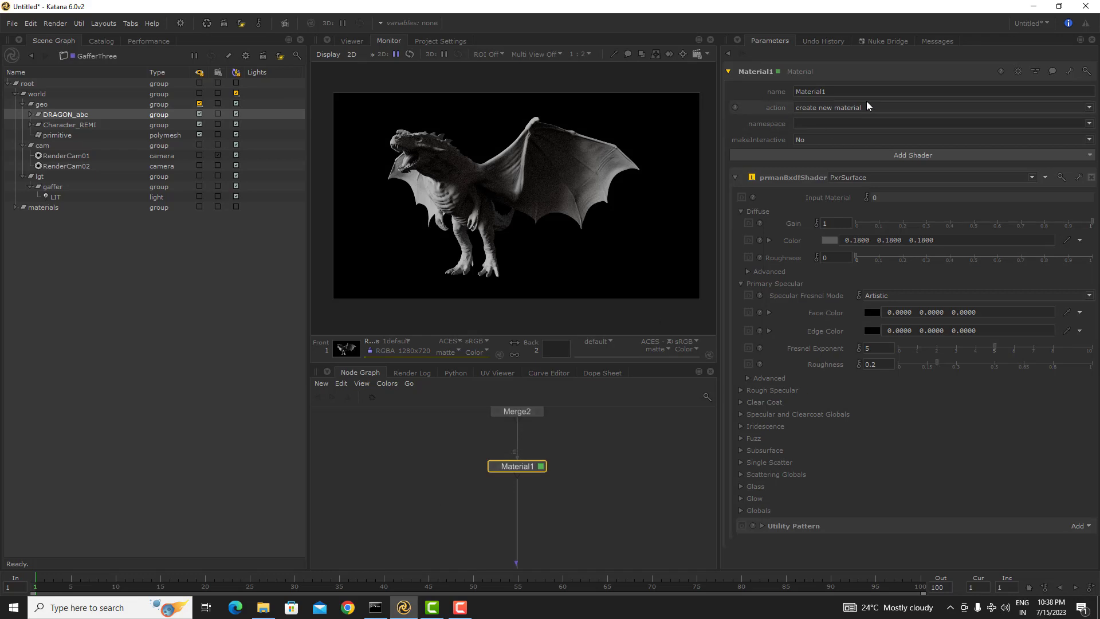
{"action": "double_click", "coordinate": [836, 91]}
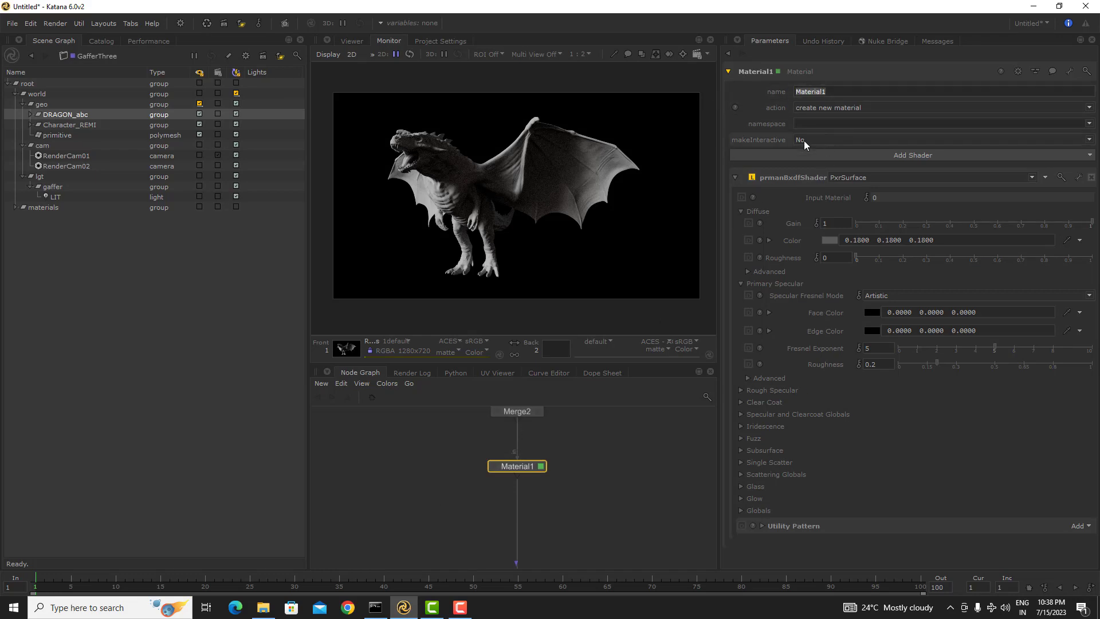
{"action": "left_click", "coordinate": [15, 208]}
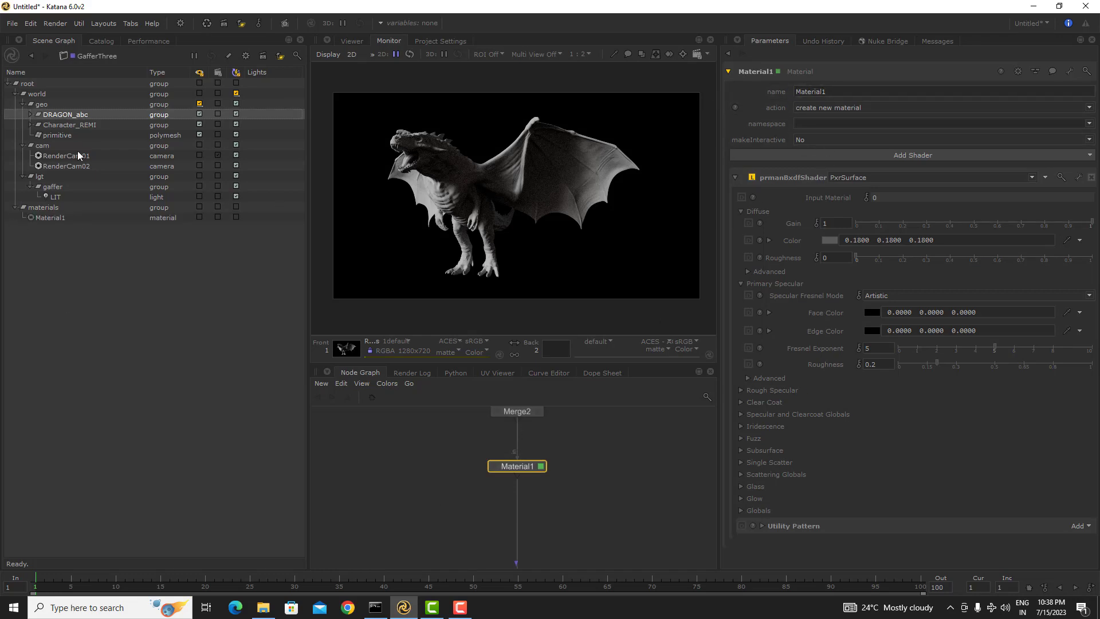
{"action": "left_click", "coordinate": [38, 92]}
{"action": "left_click", "coordinate": [57, 209]}
{"action": "left_click", "coordinate": [60, 218]}
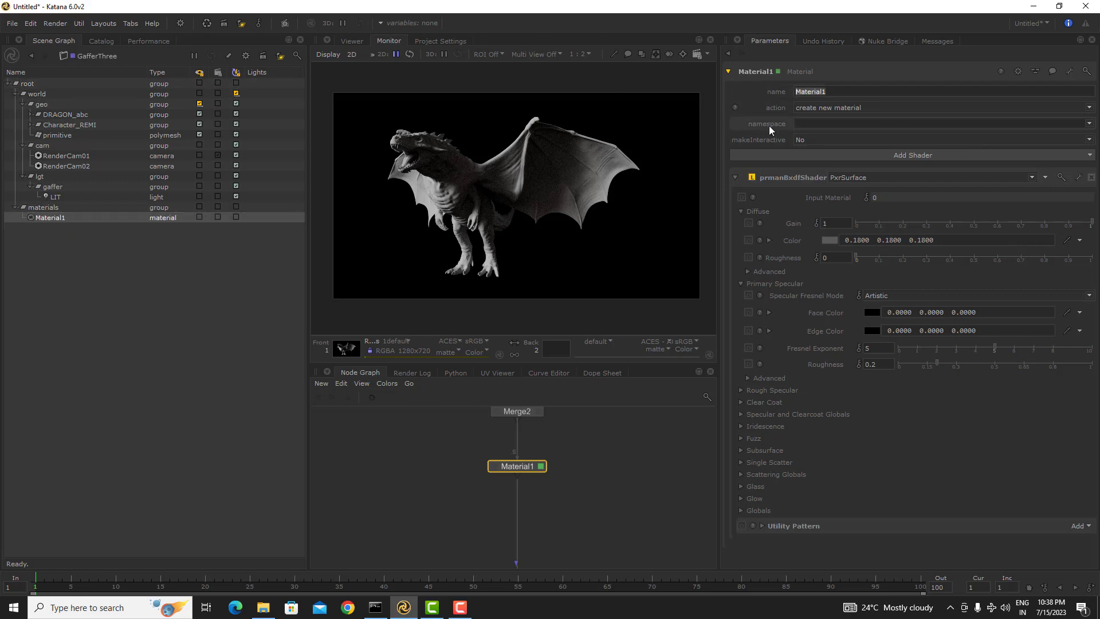
{"action": "type", "text": "Test"}
{"action": "key", "text": "Return"}
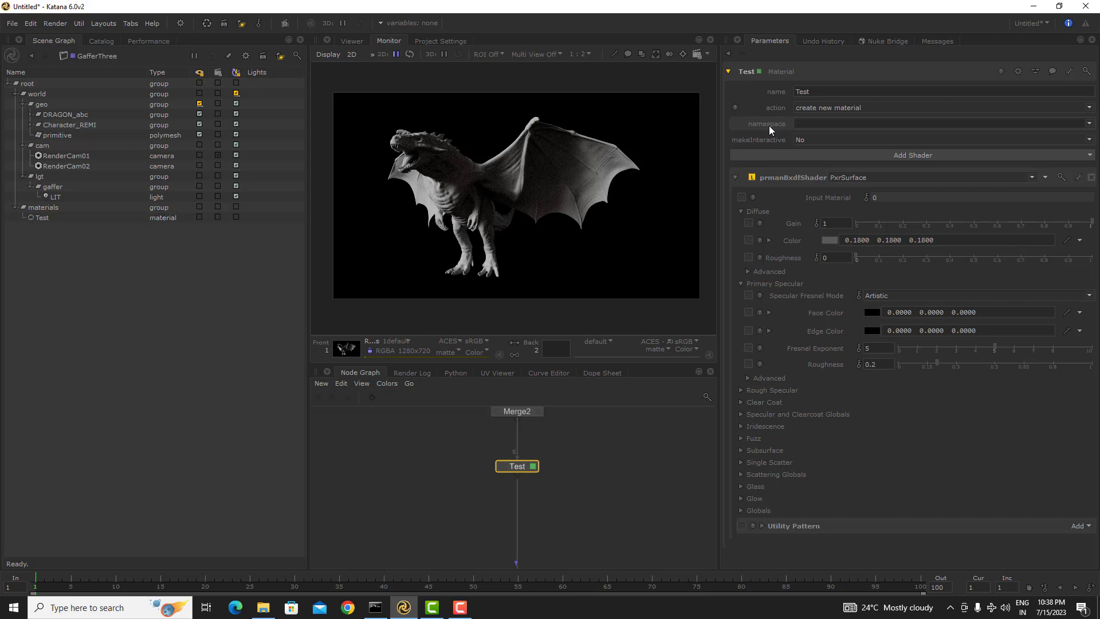
{"action": "left_click", "coordinate": [599, 506]}
{"action": "left_click_drag", "start_coordinate": [599, 506], "coordinate": [490, 451]}
{"action": "left_click", "coordinate": [562, 501]}
{"action": "left_click_drag", "start_coordinate": [593, 461], "coordinate": [461, 491]}
{"action": "left_click", "coordinate": [608, 456]}
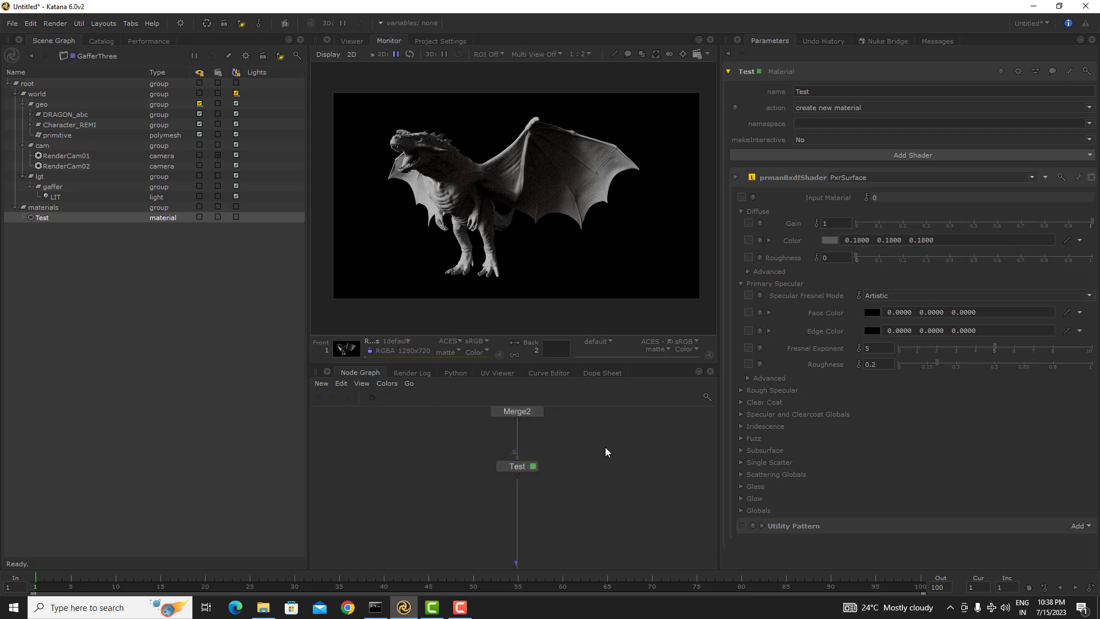
- Insert a MaterialAssign node below Test, open its parameters and expand the CEL section
{"action": "key", "text": "Tab"}
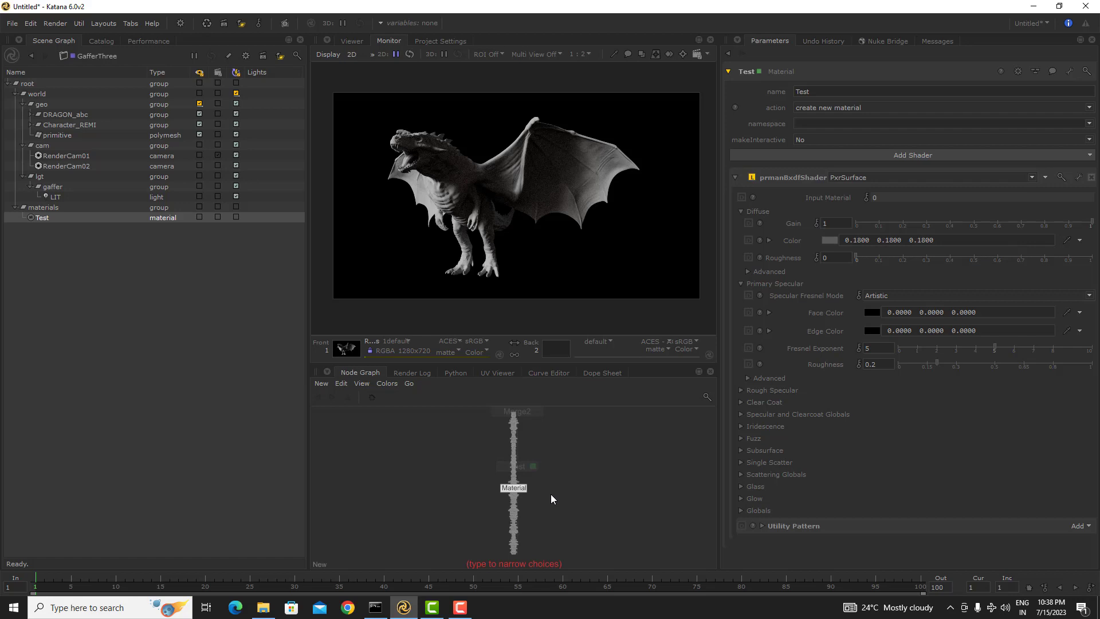
{"action": "type", "text": "ma"}
{"action": "key", "text": "Up"}
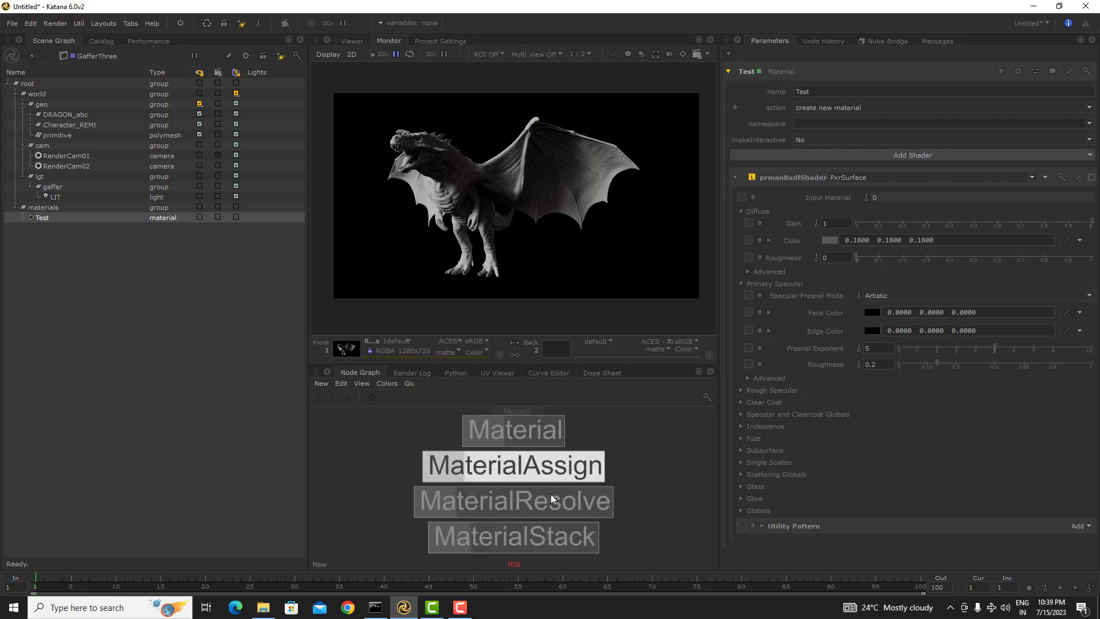
{"action": "key", "text": "Return"}
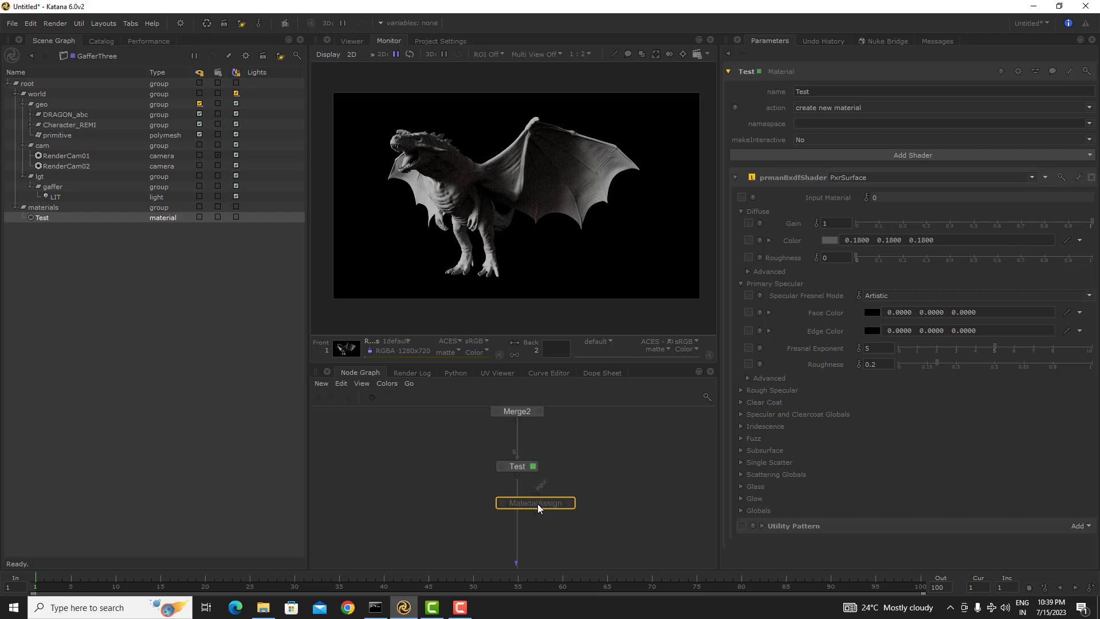
{"action": "left_click", "coordinate": [517, 512]}
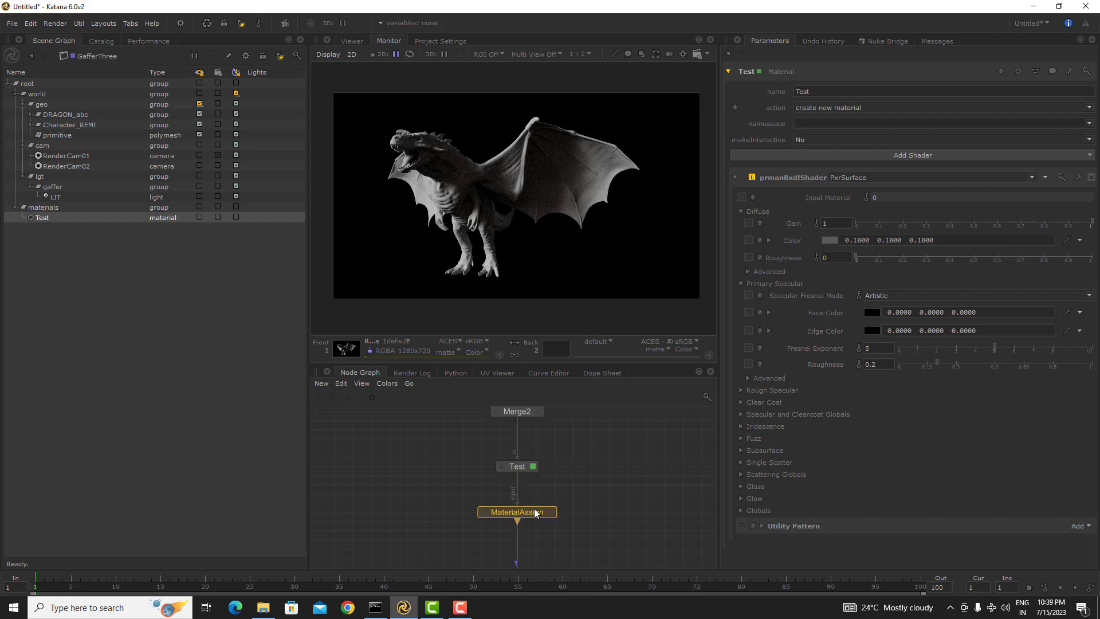
{"action": "left_click_drag", "start_coordinate": [536, 512], "coordinate": [536, 503]}
{"action": "left_click", "coordinate": [551, 503]}
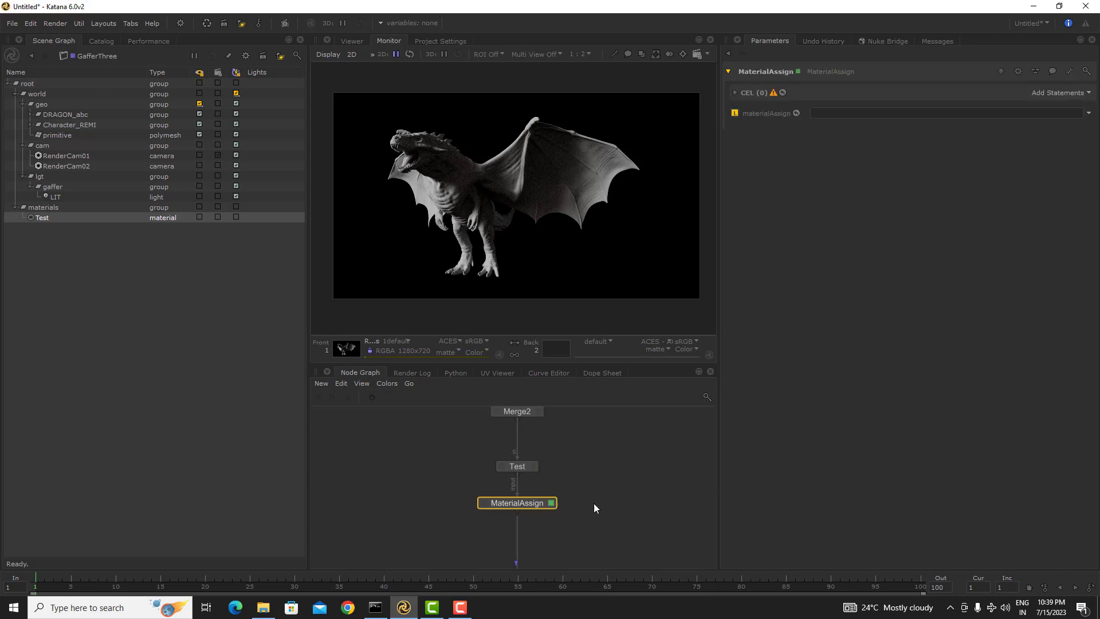
{"action": "left_click", "coordinate": [736, 93]}
- Open the RenderCam01 parameters and show the parenting options for its scene graph location
{"action": "middle_click_drag", "start_coordinate": [616, 469], "coordinate": [601, 524]}
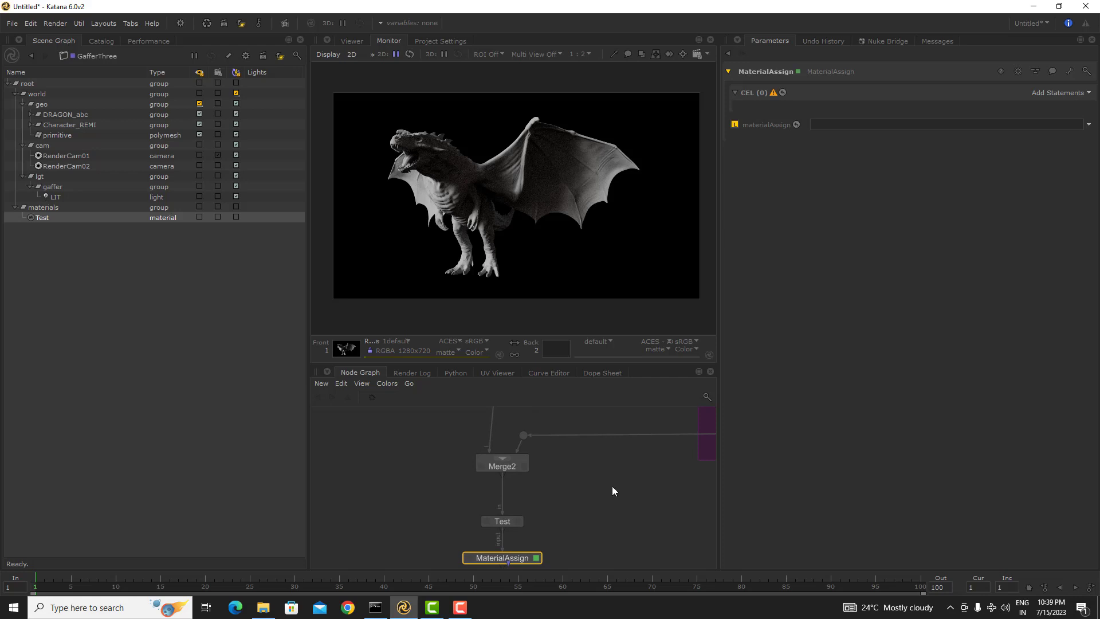
{"action": "middle_click_drag", "start_coordinate": [612, 486], "coordinate": [552, 527]}
{"action": "scroll", "coordinate": [552, 527], "scroll_direction": "down", "scroll_amount": 3}
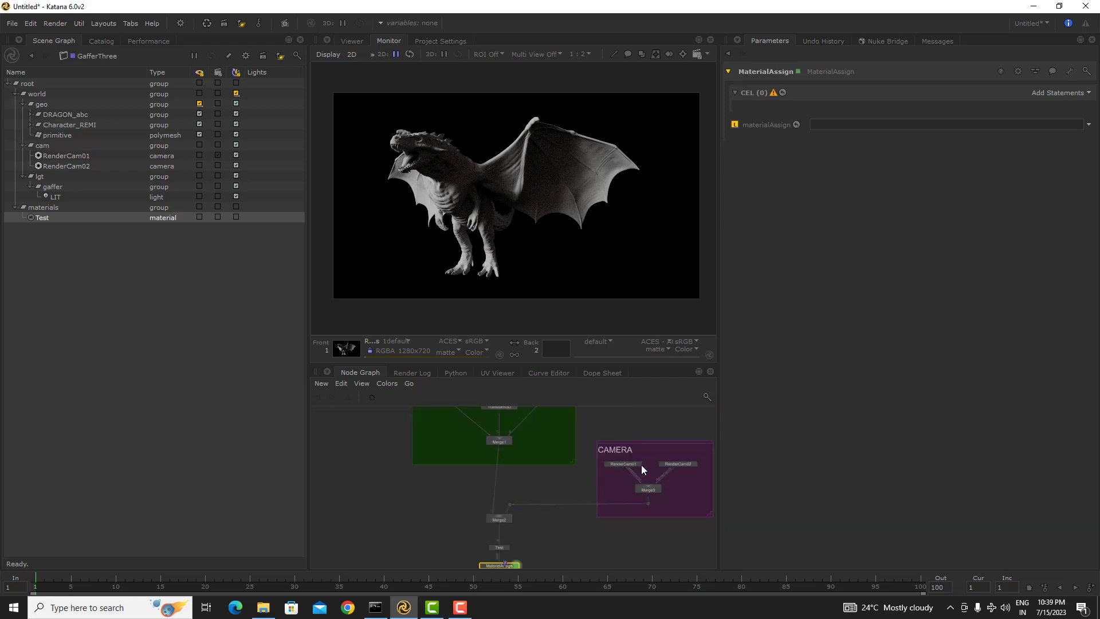
{"action": "scroll", "coordinate": [644, 463], "scroll_direction": "up", "scroll_amount": 3}
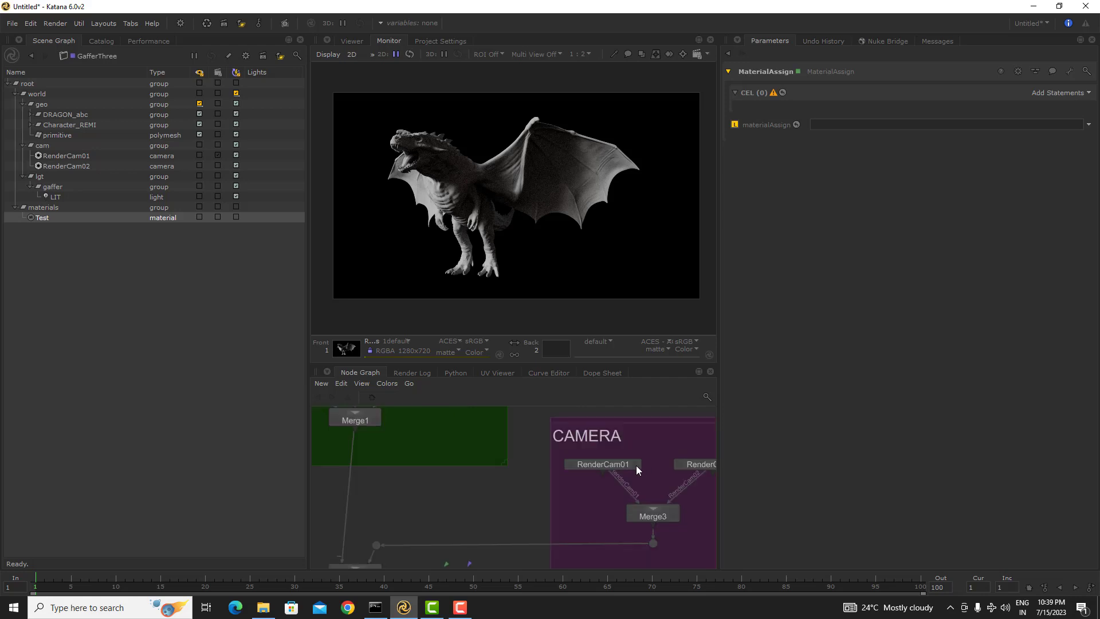
{"action": "double_click", "coordinate": [636, 465]}
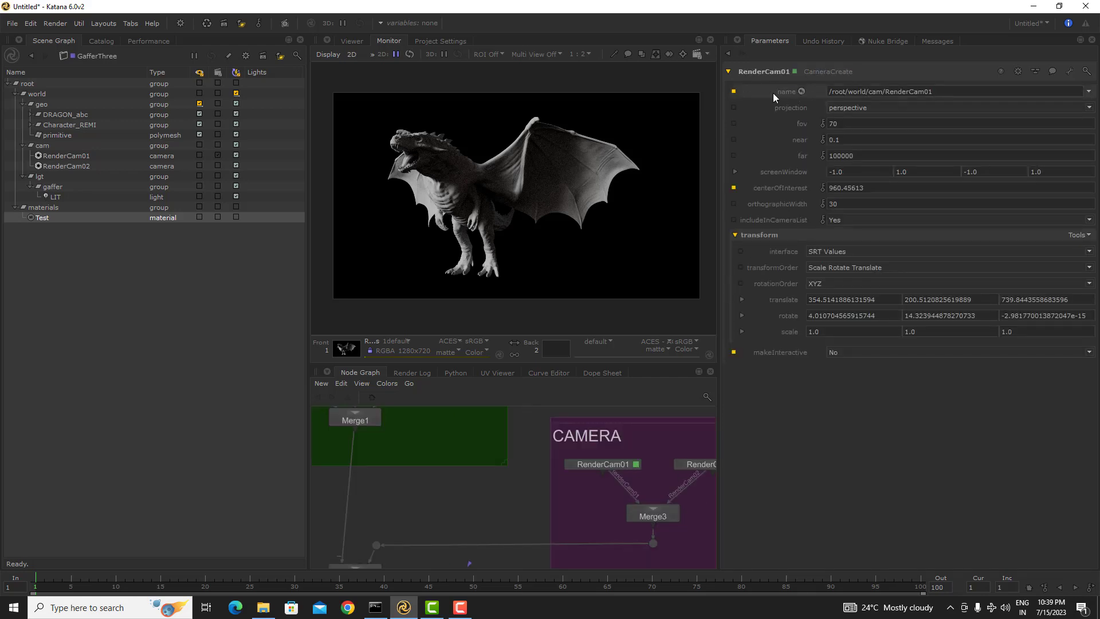
{"action": "left_click", "coordinate": [1090, 92]}
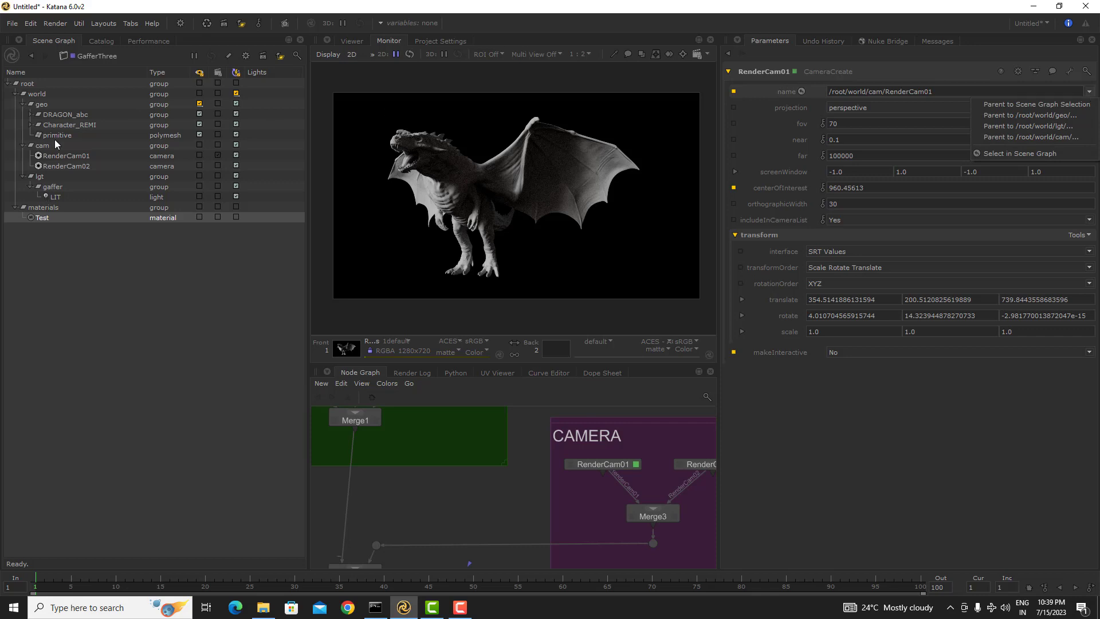
- Check the path parameter of the Transform3D node, then return to the MaterialAssign parameters
{"action": "left_click", "coordinate": [566, 461]}
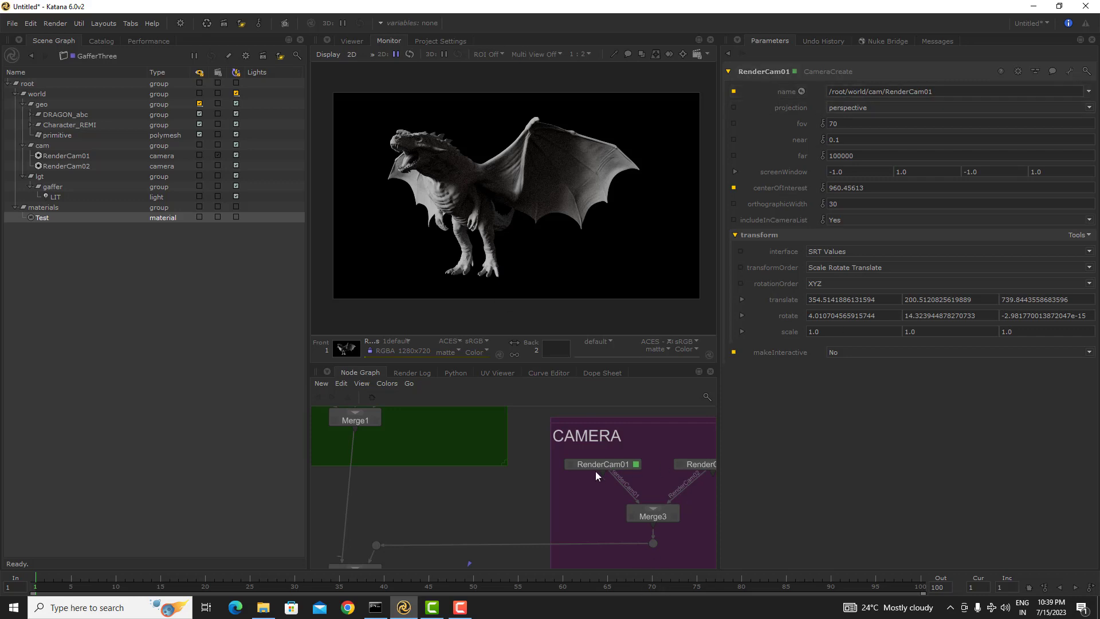
{"action": "middle_click_drag", "start_coordinate": [429, 430], "coordinate": [509, 565]}
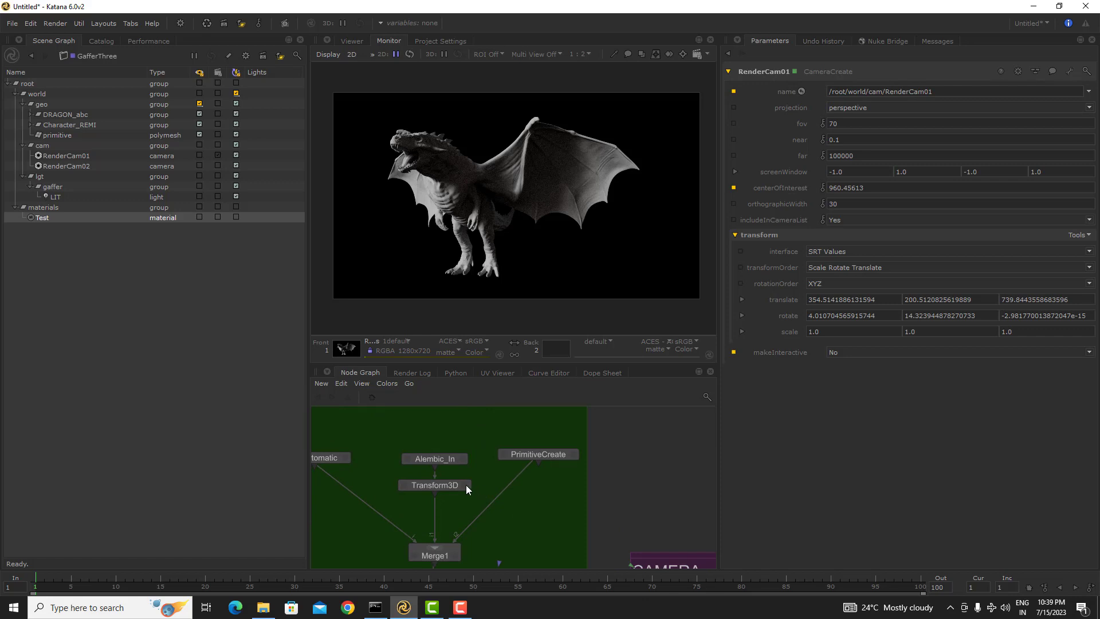
{"action": "left_click", "coordinate": [466, 484]}
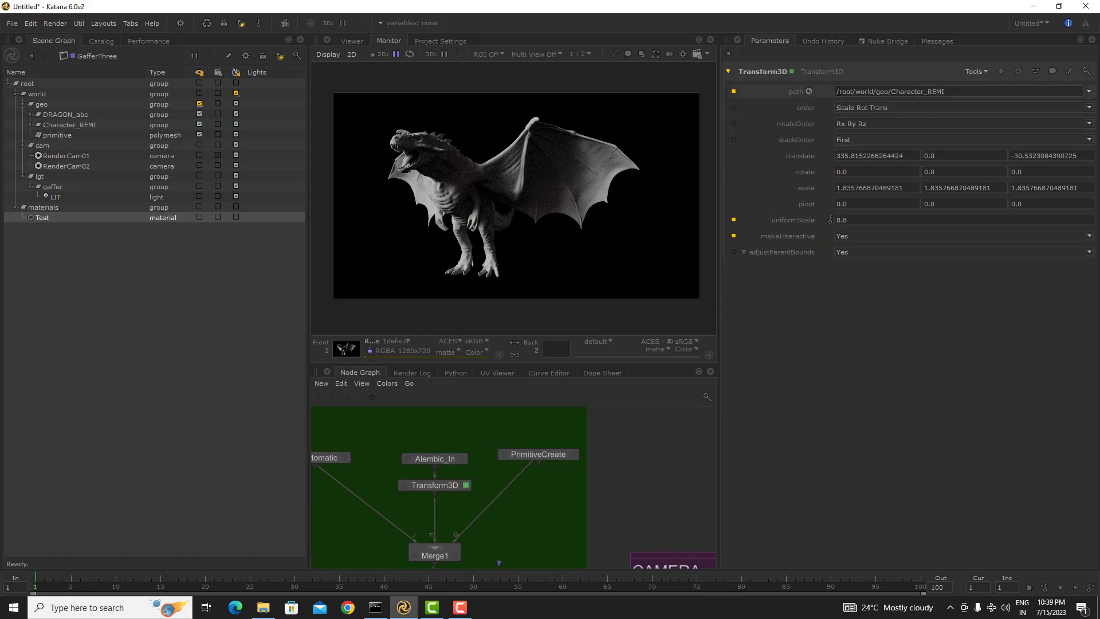
{"action": "middle_click_drag", "start_coordinate": [649, 433], "coordinate": [665, 353]}
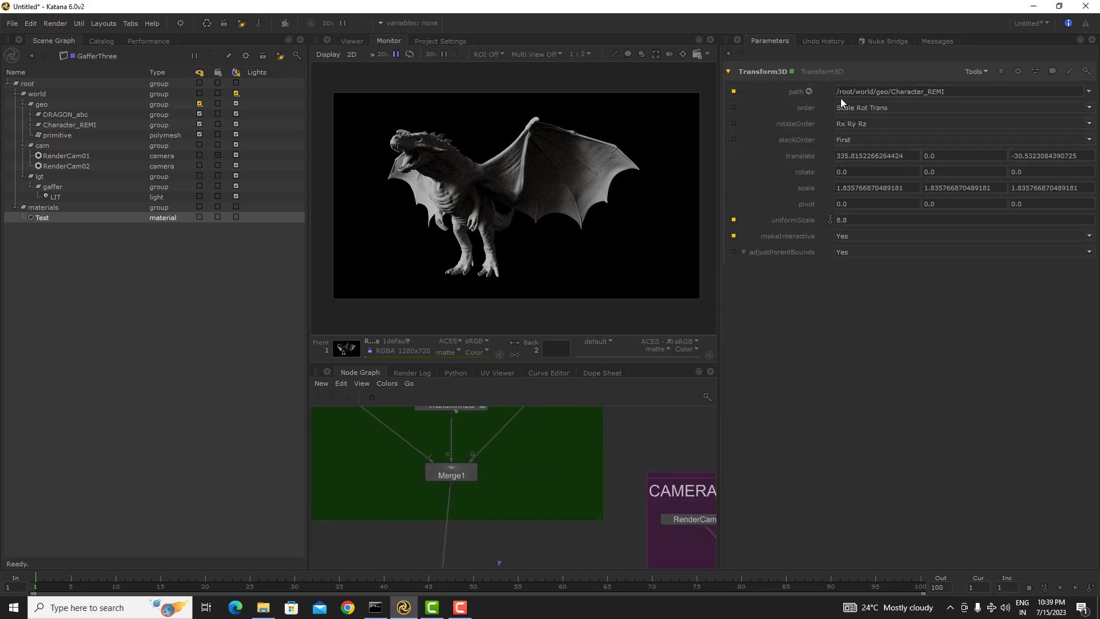
{"action": "middle_click_drag", "start_coordinate": [543, 496], "coordinate": [537, 327]}
{"action": "middle_click_drag", "start_coordinate": [521, 525], "coordinate": [527, 486]}
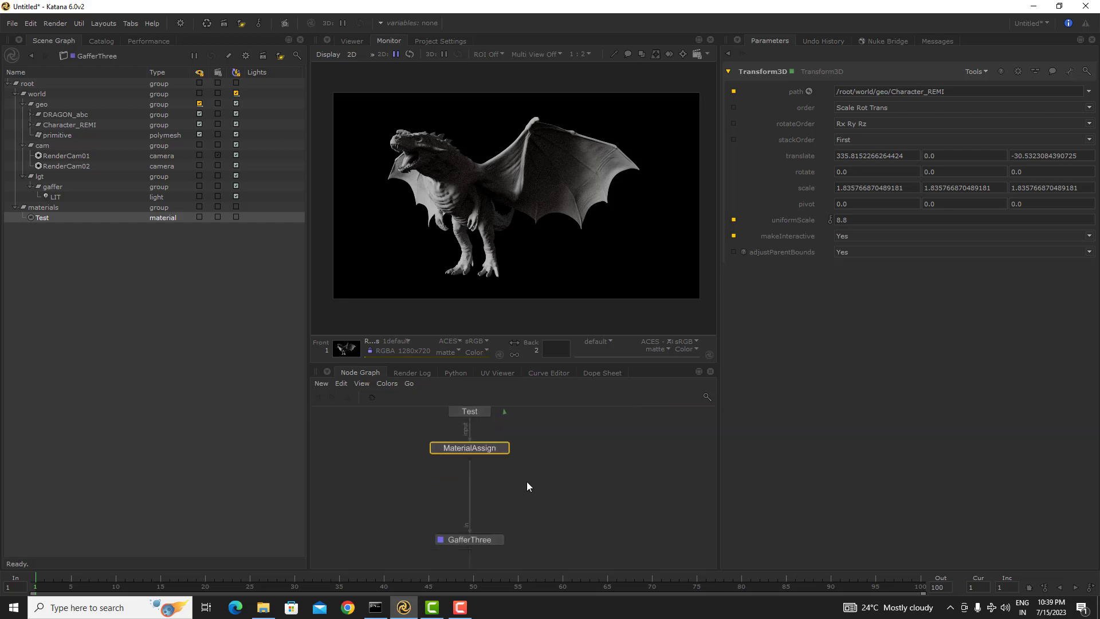
{"action": "left_click", "coordinate": [504, 449]}
{"action": "middle_click_drag", "start_coordinate": [575, 456], "coordinate": [572, 494]}
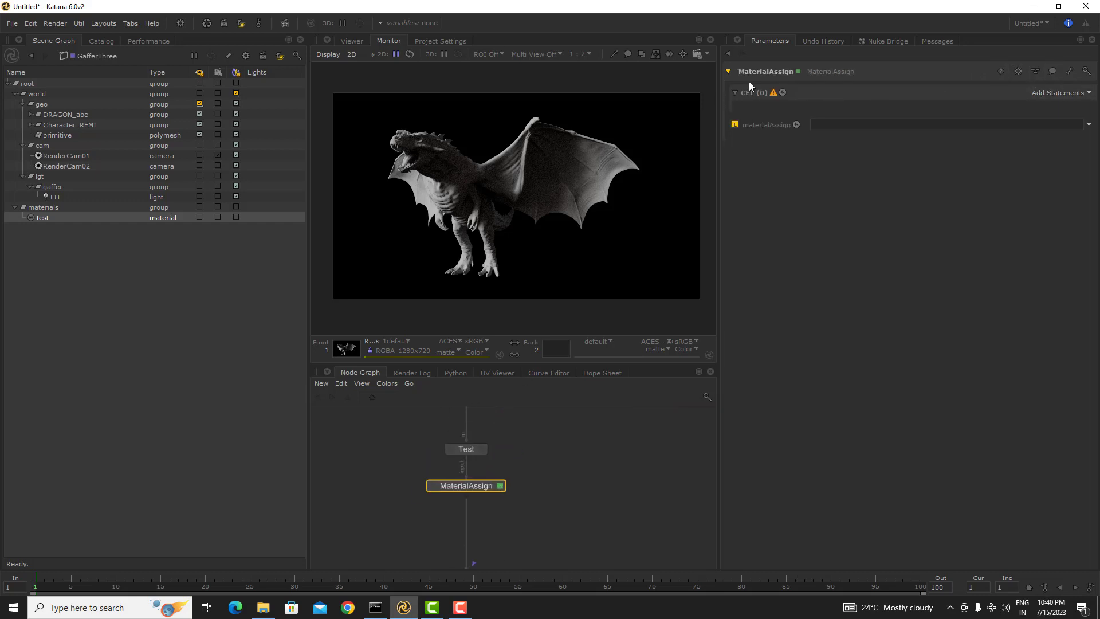
- Add a Paths statement to the MaterialAssign CEL and include DRAGON_abc from the scene graph
{"action": "left_click", "coordinate": [1068, 95]}
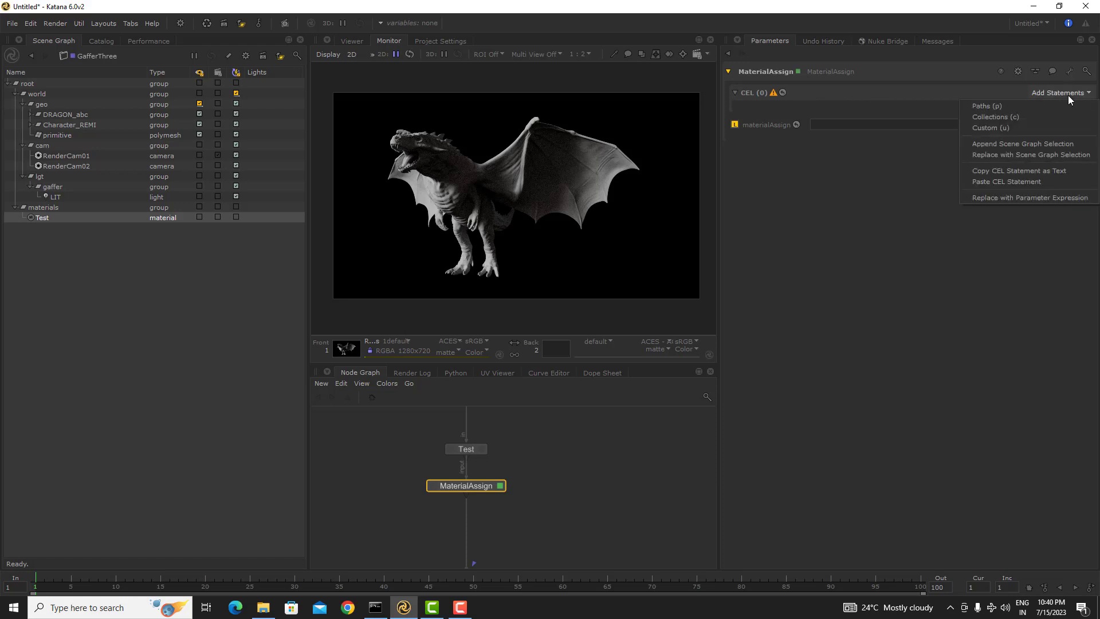
{"action": "left_click", "coordinate": [1006, 105]}
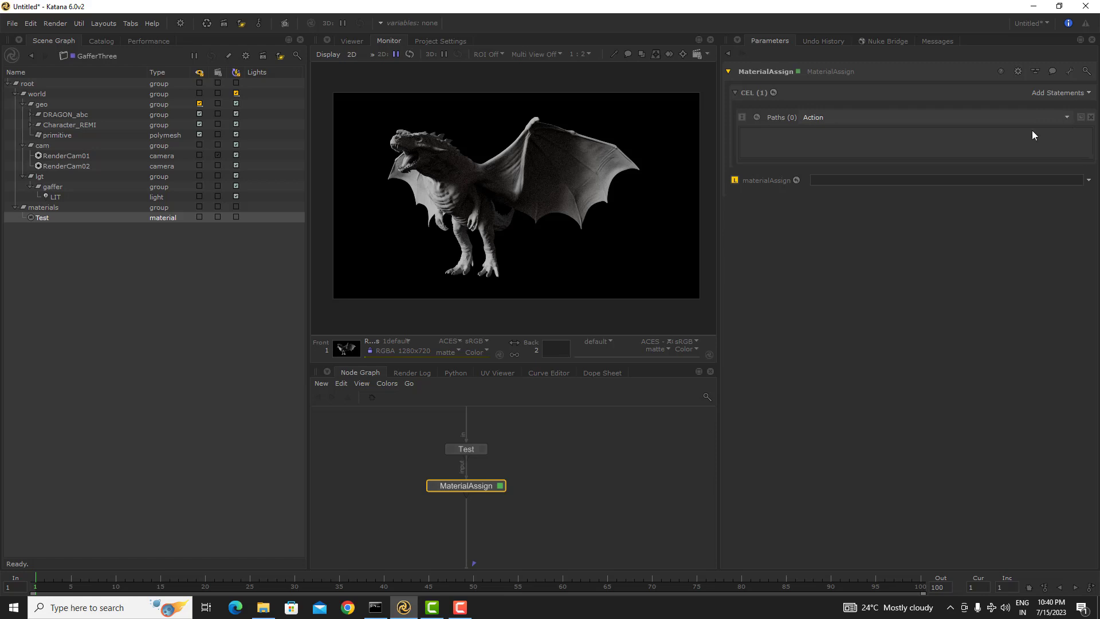
{"action": "left_click", "coordinate": [62, 113]}
{"action": "left_click_drag", "start_coordinate": [56, 112], "coordinate": [790, 135]}
{"action": "left_click", "coordinate": [825, 133]}
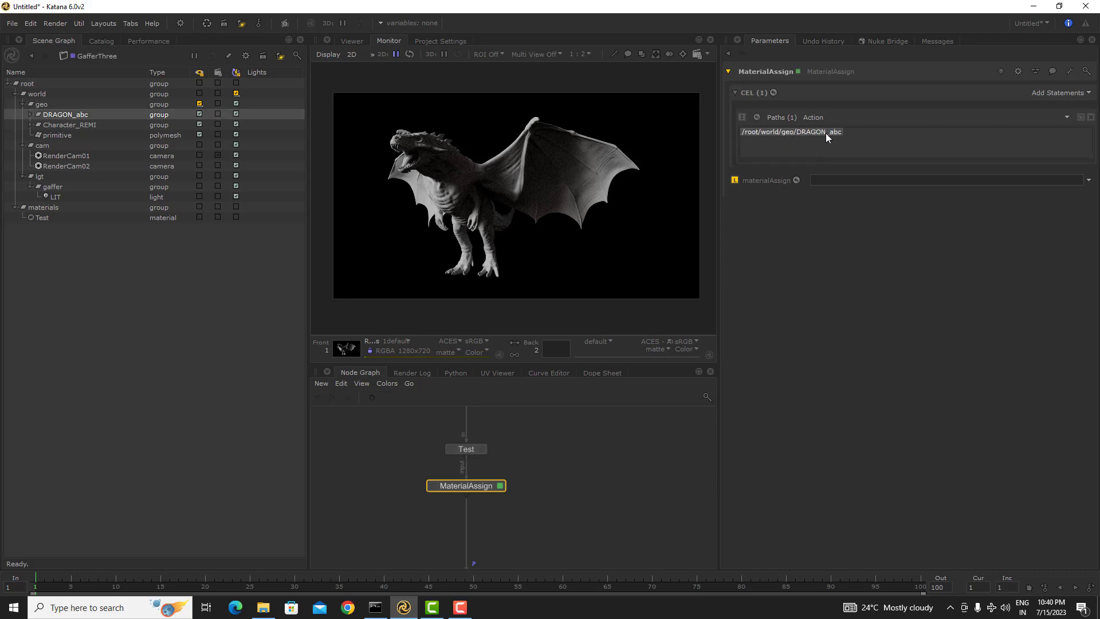
{"action": "right_click", "coordinate": [826, 133]}
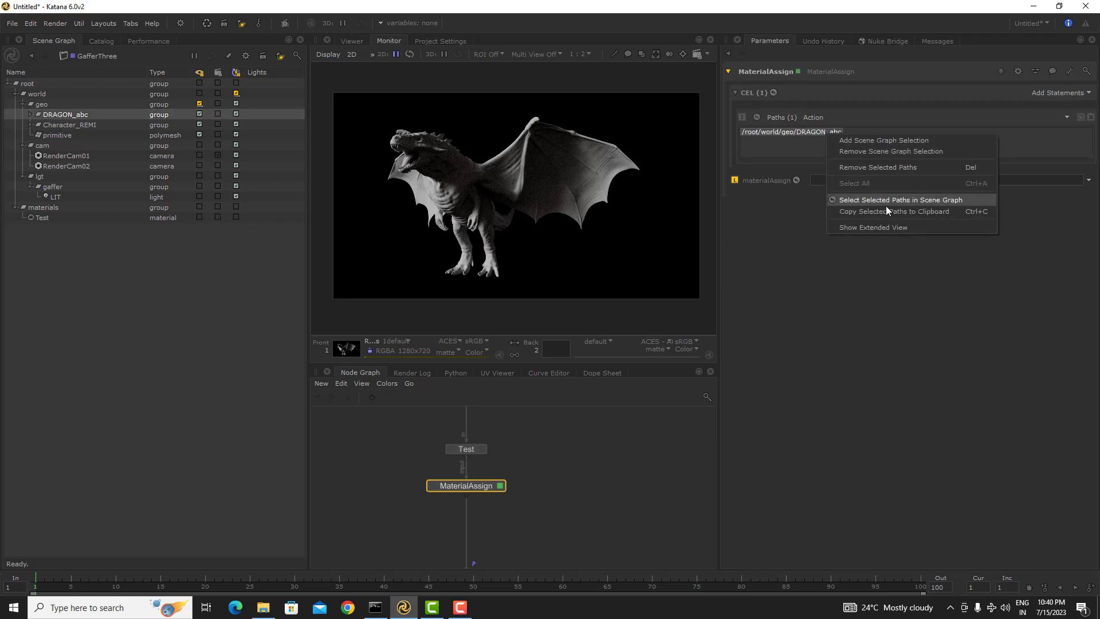
{"action": "left_click", "coordinate": [794, 137]}
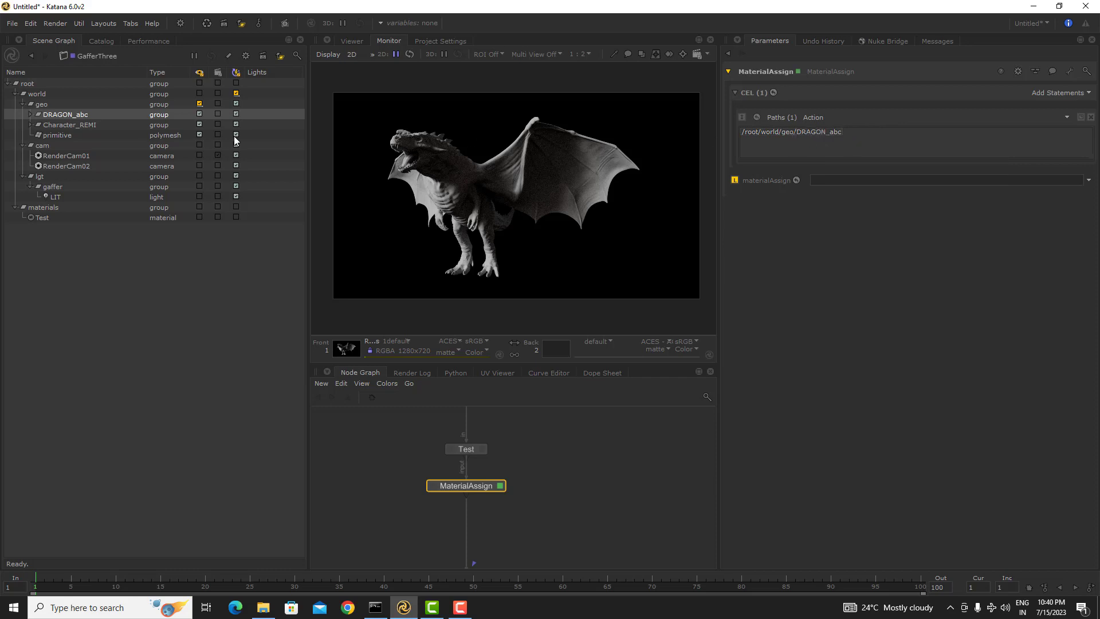
- Add Character_REMI and its child remi from the scene graph to the Paths statement
{"action": "left_click", "coordinate": [828, 134]}
{"action": "left_click", "coordinate": [83, 124]}
{"action": "left_click_drag", "start_coordinate": [82, 124], "coordinate": [810, 148]}
{"action": "left_click", "coordinate": [31, 124]}
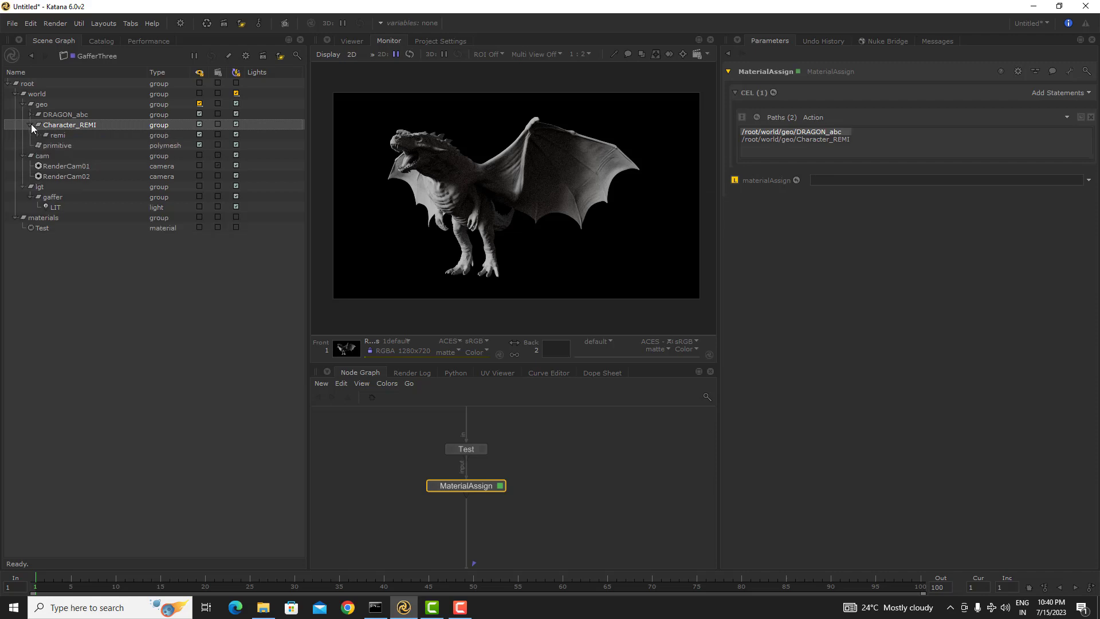
{"action": "left_click", "coordinate": [54, 134]}
{"action": "left_click_drag", "start_coordinate": [54, 134], "coordinate": [773, 146]}
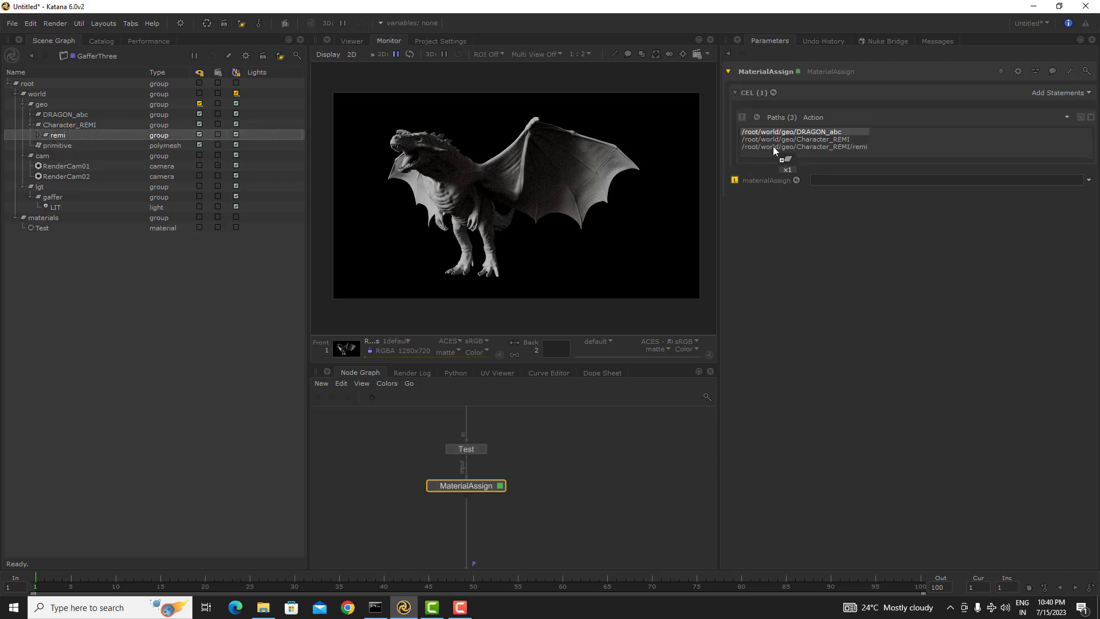
- Replace the Paths statement in the MaterialAssign CEL with a single Custom statement
{"action": "left_click", "coordinate": [1090, 117]}
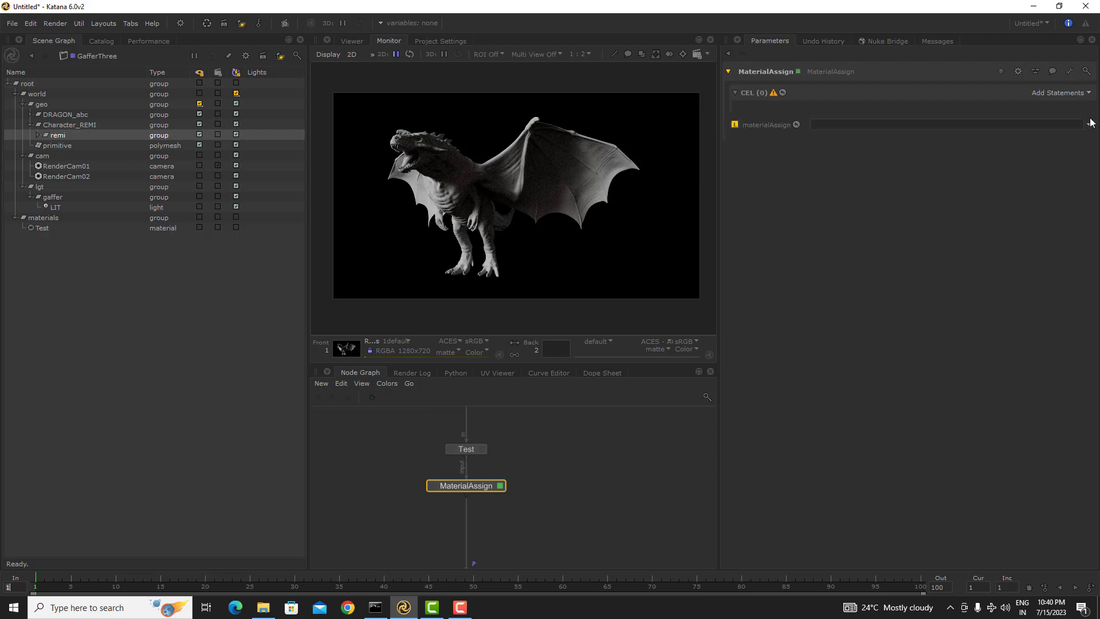
{"action": "left_click", "coordinate": [1077, 93]}
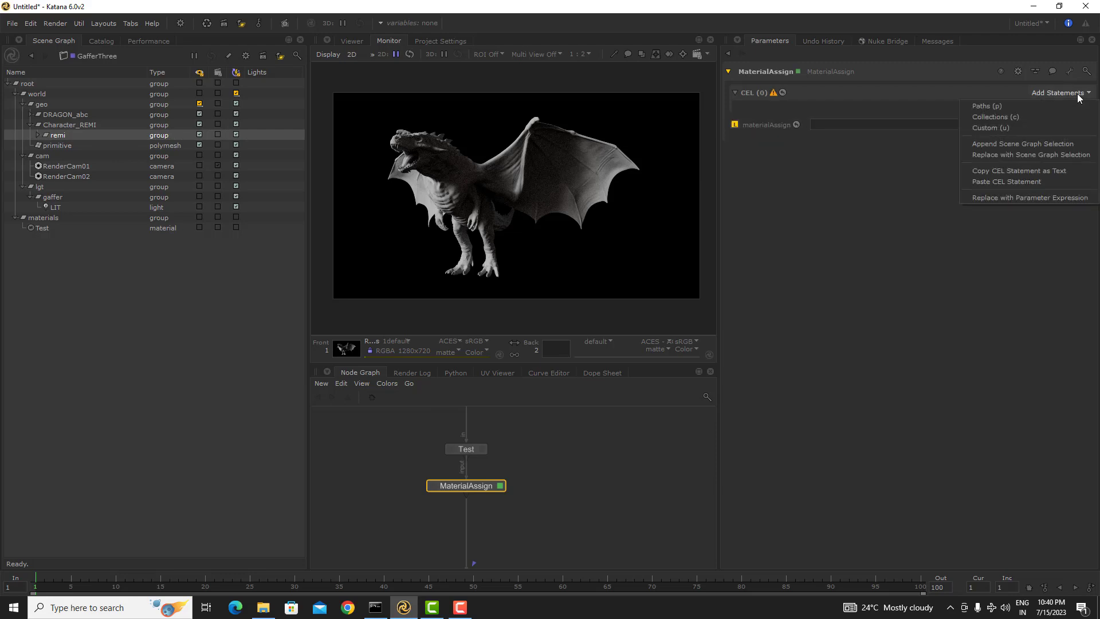
{"action": "left_click", "coordinate": [996, 127]}
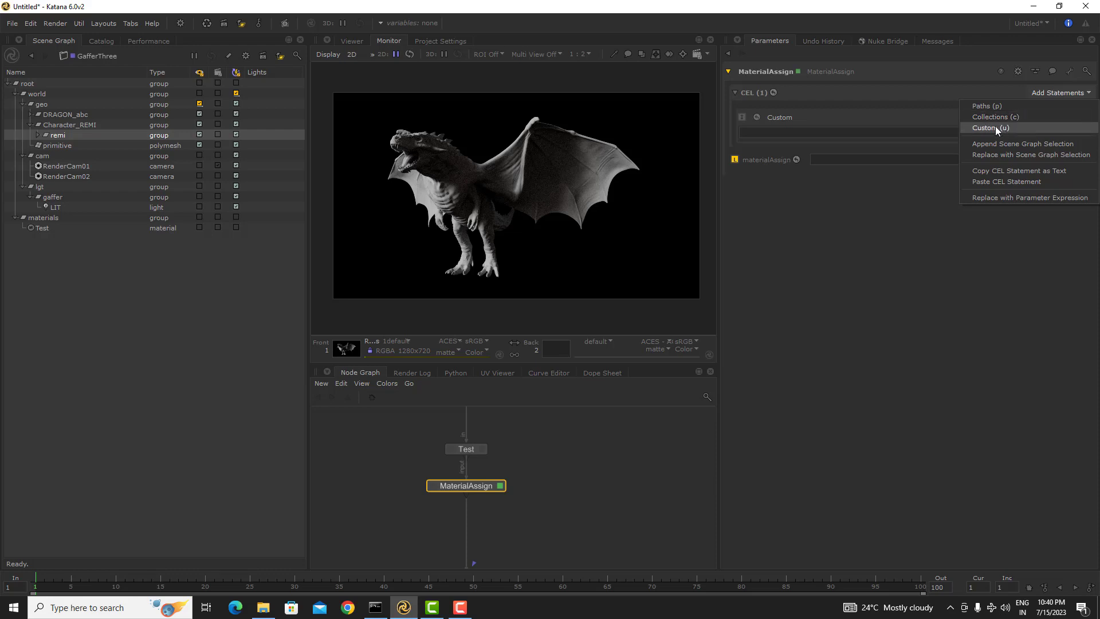
{"action": "left_click", "coordinate": [1002, 127]}
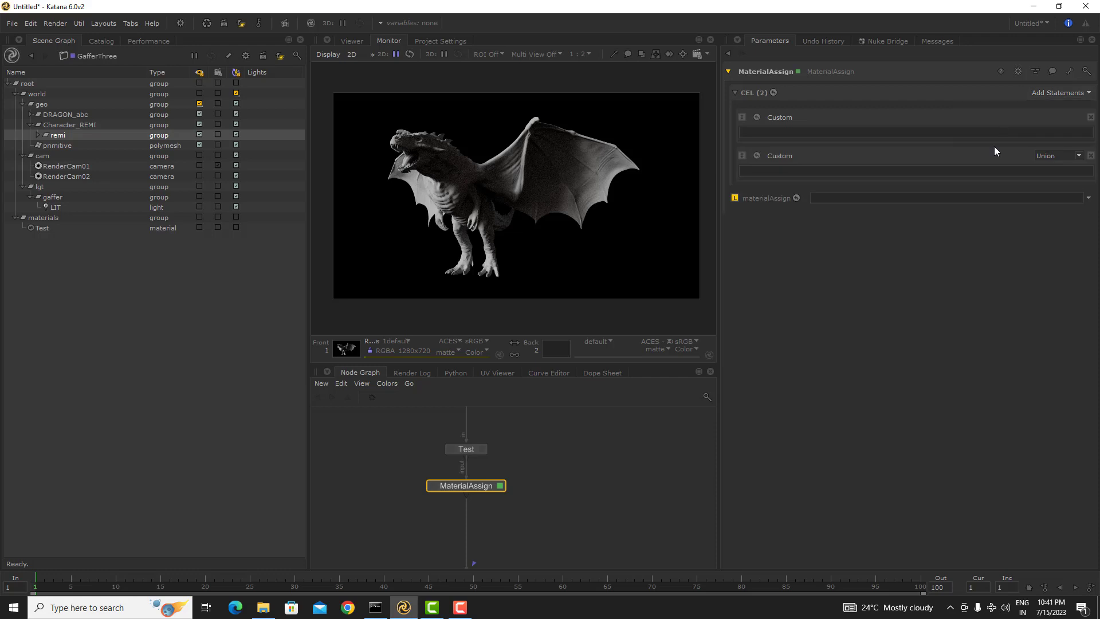
{"action": "left_click", "coordinate": [1091, 156]}
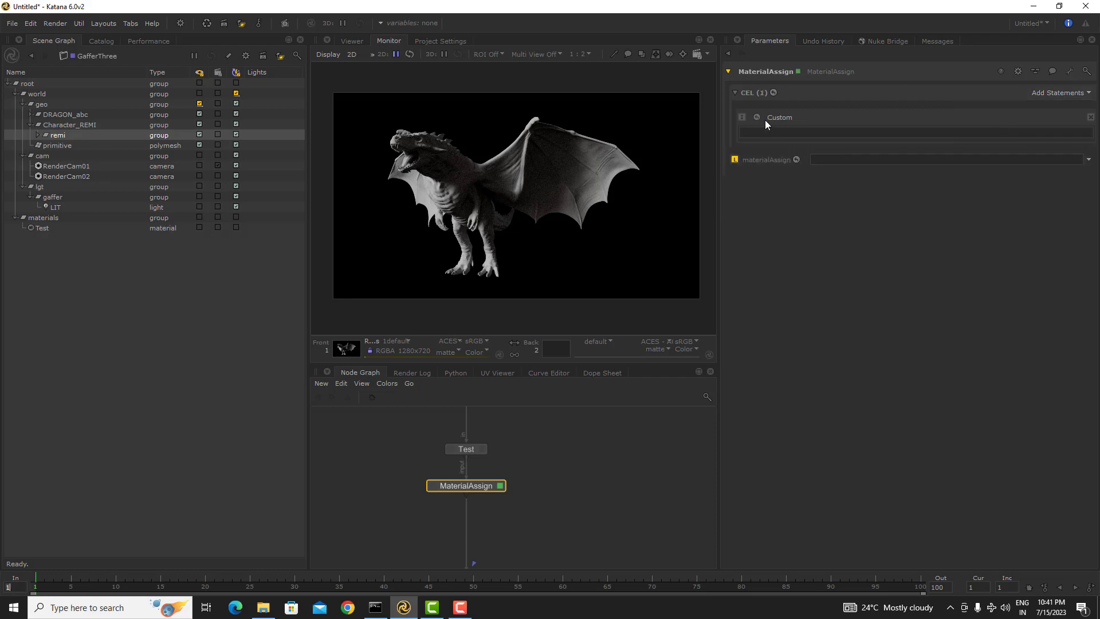
- Set the Custom statement to /root/world/geo/DRAGON_abc using the dragon's scene graph location
{"action": "left_click", "coordinate": [757, 133]}
{"action": "left_click", "coordinate": [31, 124]}
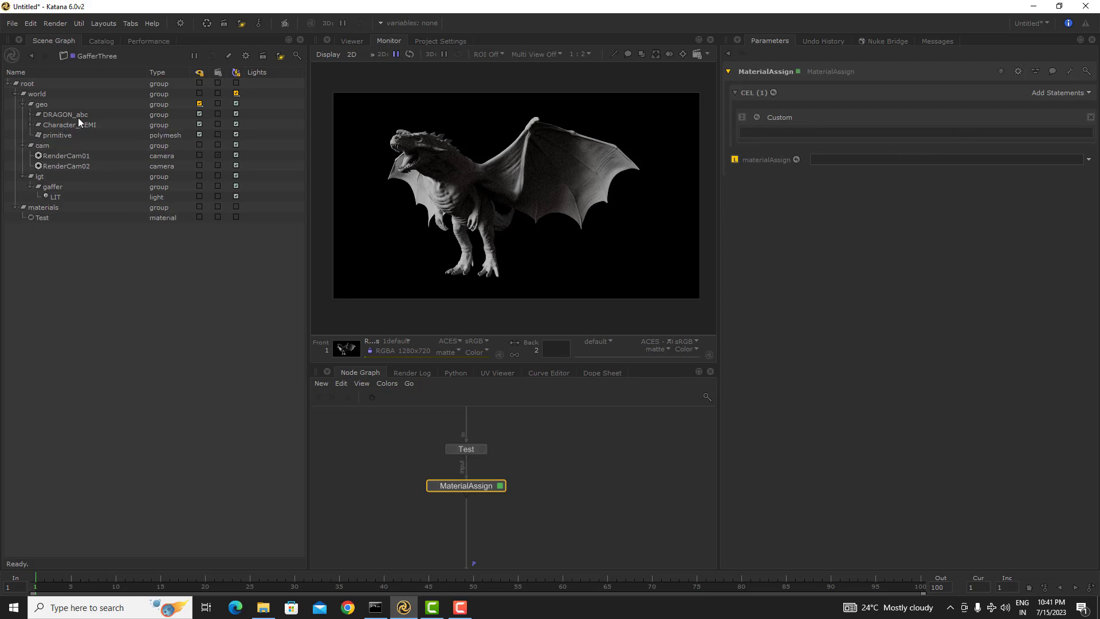
{"action": "left_click", "coordinate": [63, 115]}
{"action": "left_click_drag", "start_coordinate": [61, 114], "coordinate": [784, 130]}
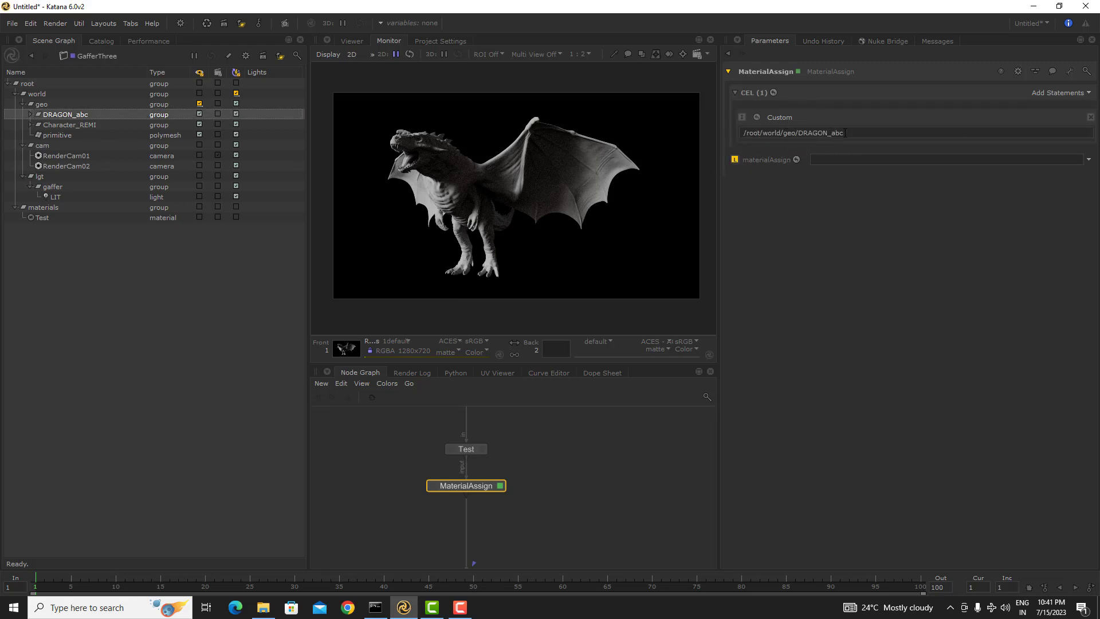
{"action": "type", "text": "01"}
{"action": "left_click_drag", "start_coordinate": [843, 133], "coordinate": [951, 133]}
{"action": "key", "text": "BackSpace"}
- Add two more Custom statements to the MaterialAssign CEL
{"action": "left_click", "coordinate": [1053, 95]}
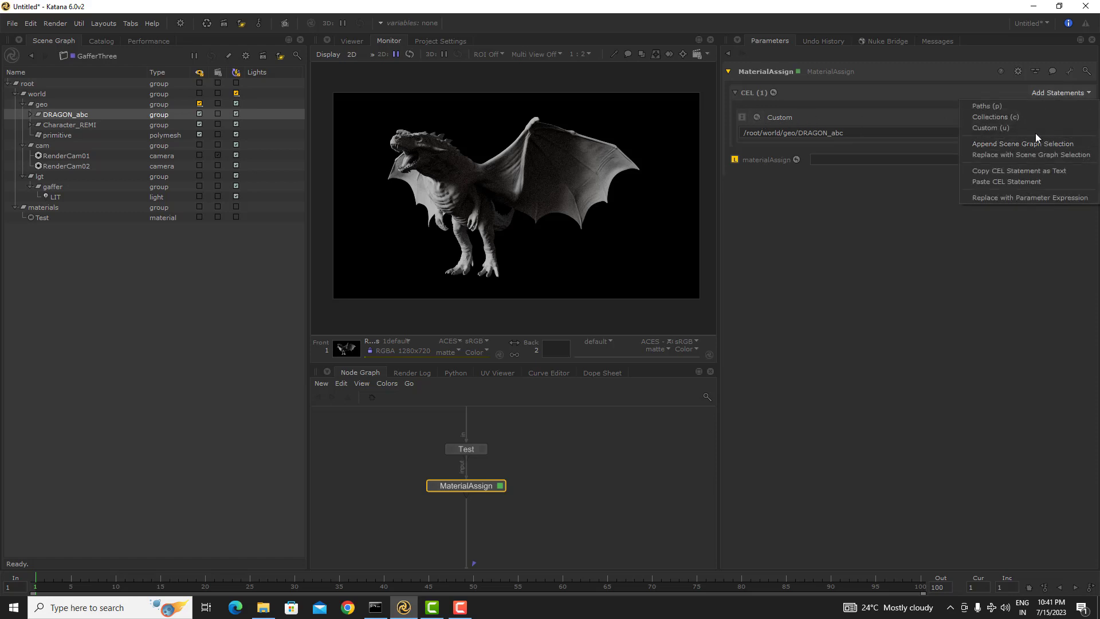
{"action": "left_click", "coordinate": [1025, 129]}
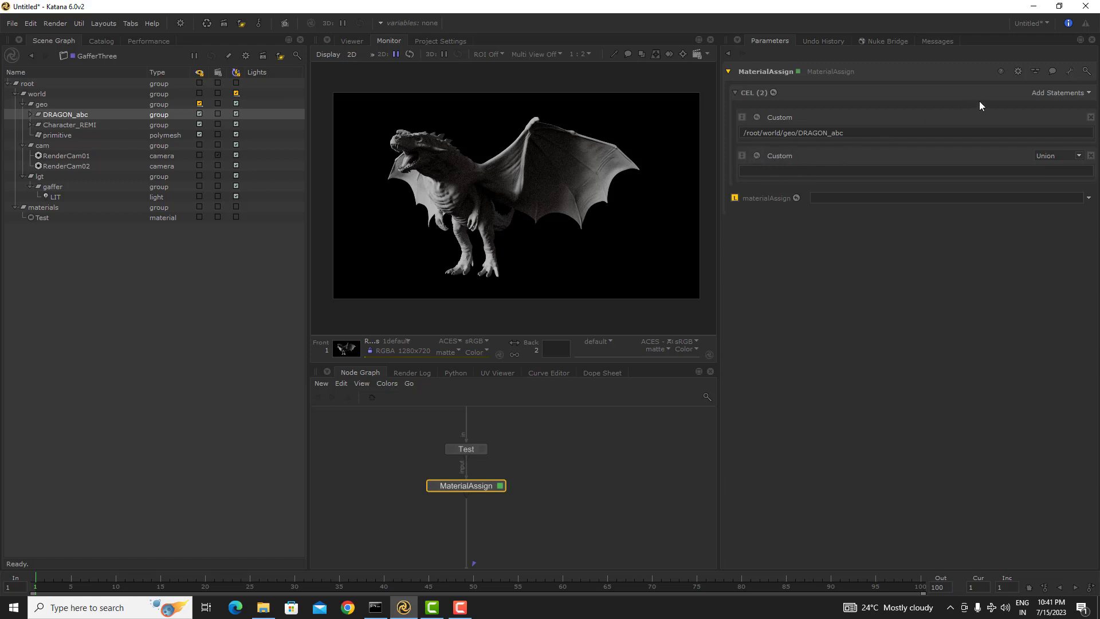
{"action": "left_click", "coordinate": [1043, 94]}
{"action": "left_click", "coordinate": [1023, 126]}
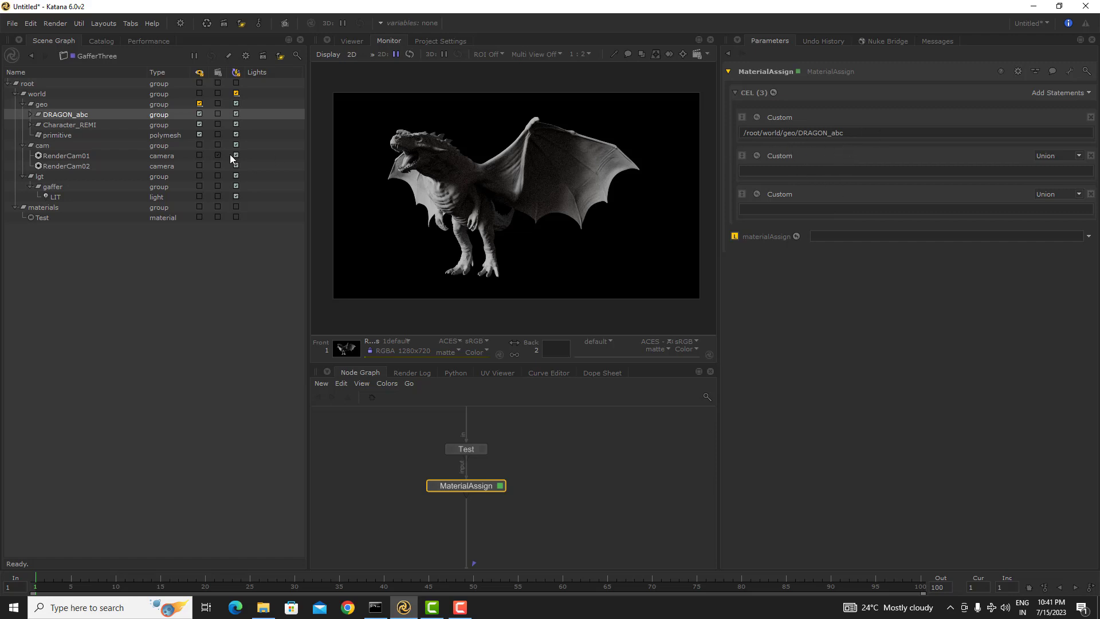
{"action": "left_click_drag", "start_coordinate": [846, 132], "coordinate": [741, 133]}
{"action": "key", "text": "ctrl+c"}
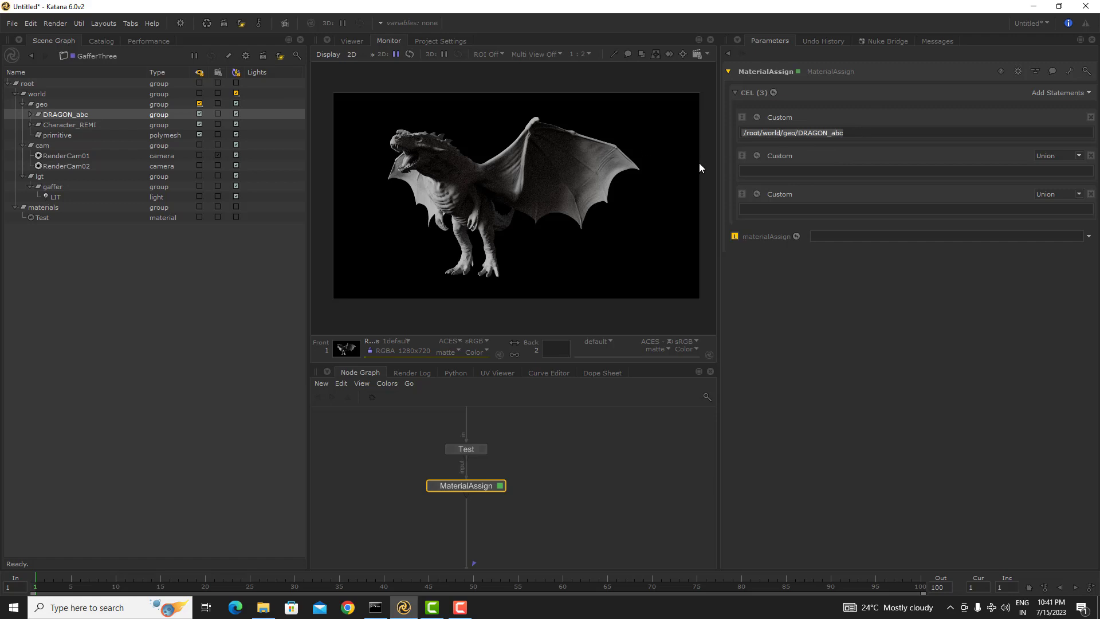
{"action": "left_click", "coordinate": [807, 170]}
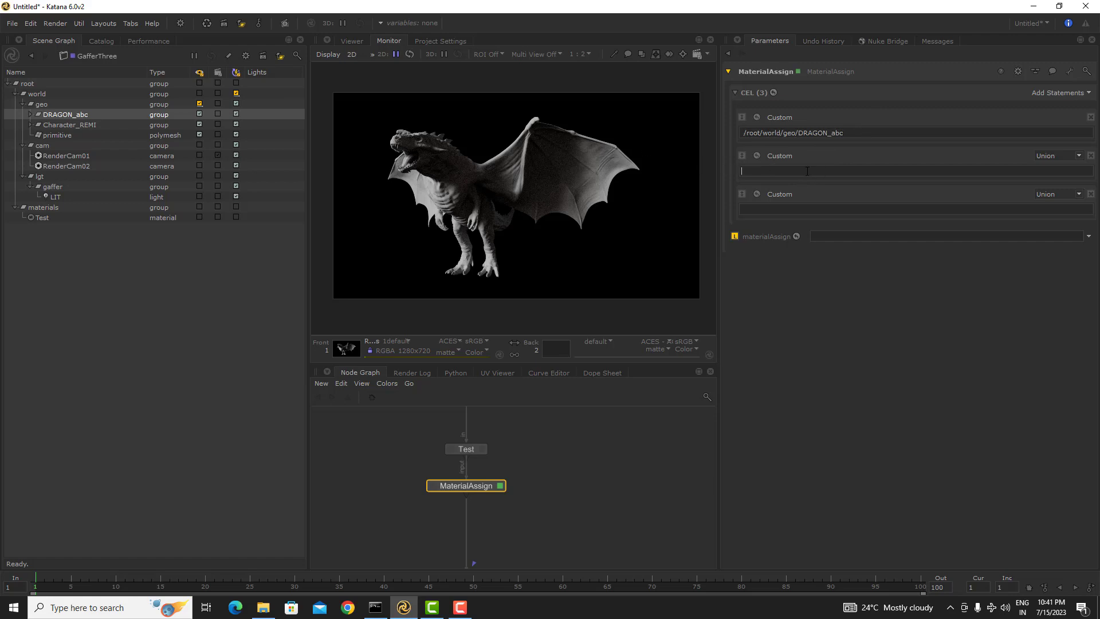
{"action": "key", "text": "ctrl+v"}
{"action": "key", "text": "ctrl+a"}
{"action": "key", "text": "BackSpace"}
{"action": "left_click", "coordinate": [460, 607]}
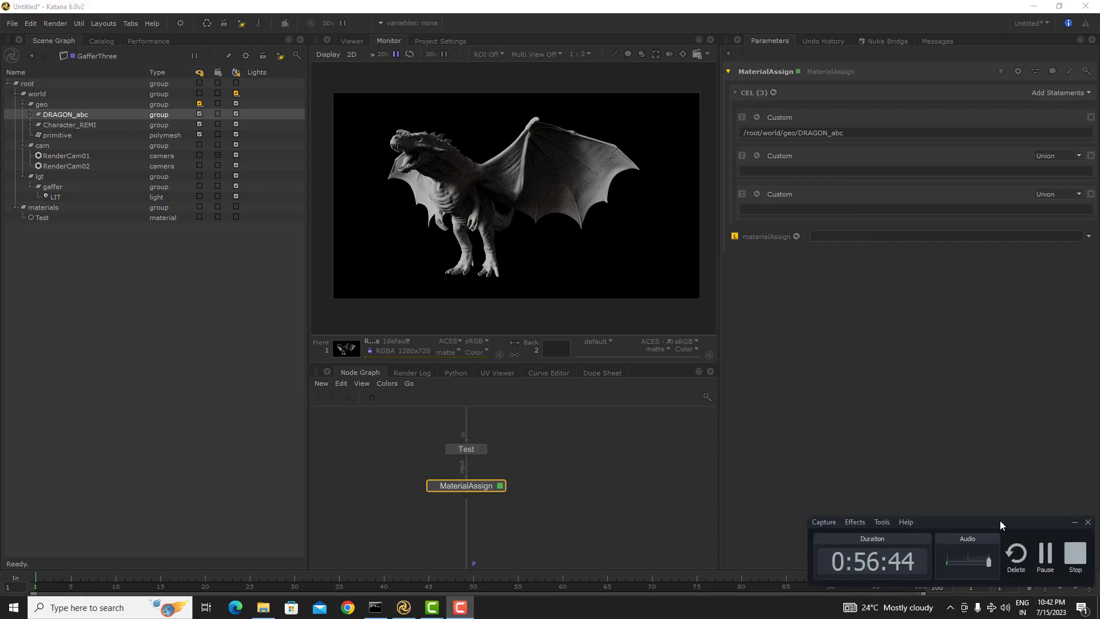
{"action": "left_click", "coordinate": [1045, 554]}
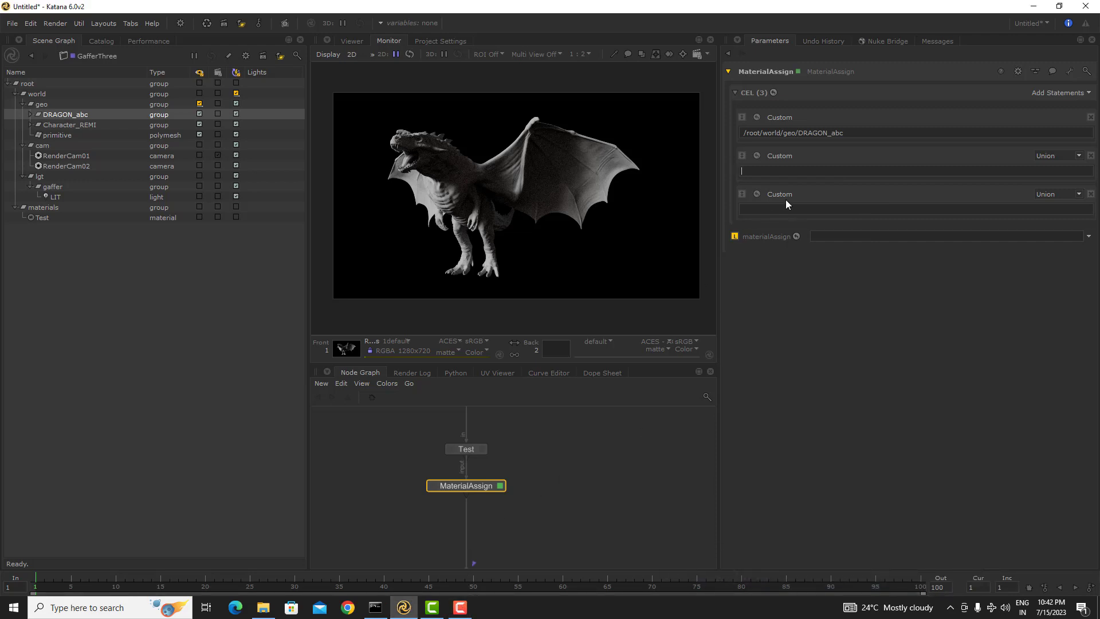
{"action": "left_click", "coordinate": [467, 612]}
{"action": "left_click", "coordinate": [774, 93]}
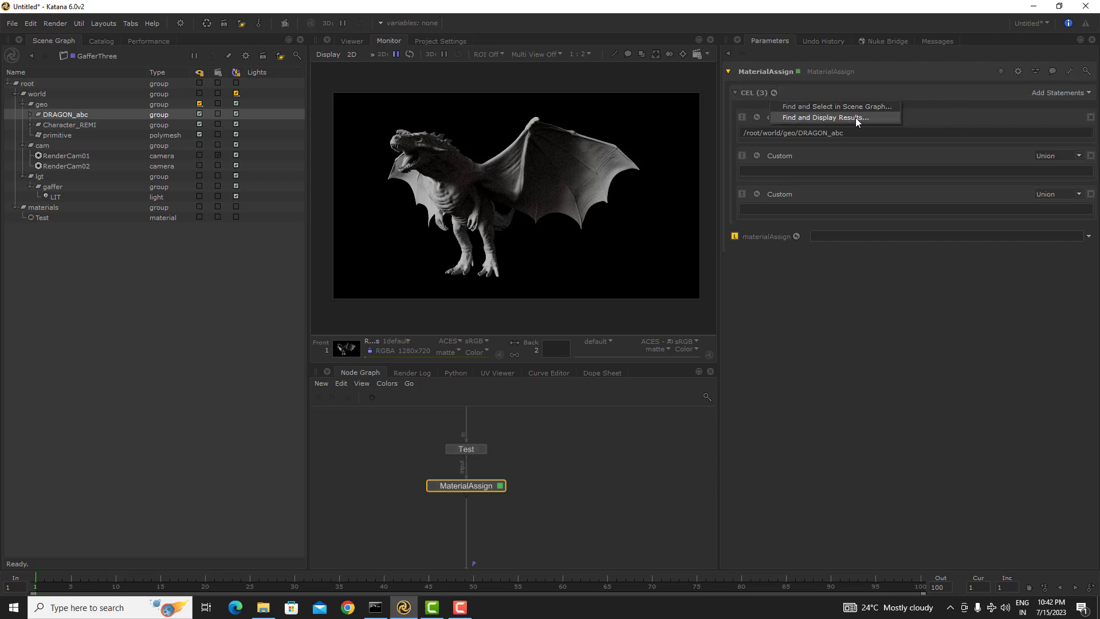
{"action": "left_click", "coordinate": [840, 324]}
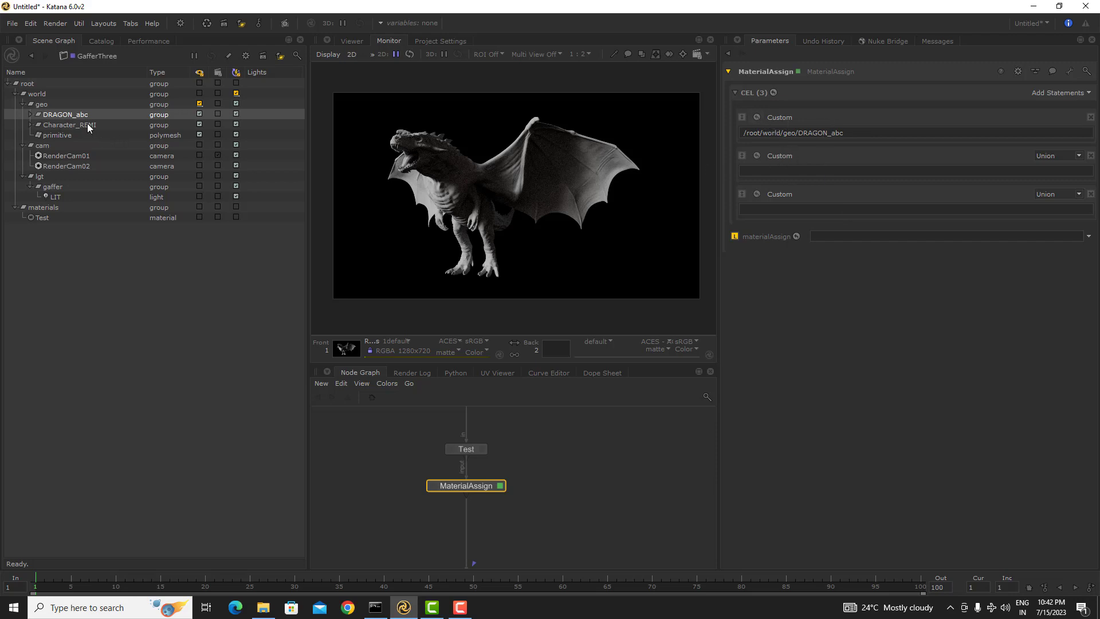
- Set the second Custom statement to /root/world/geo/Character_REMI and the third to /root/world/geo/primitive from the scene graph
{"action": "left_click_drag", "start_coordinate": [87, 123], "coordinate": [798, 172]}
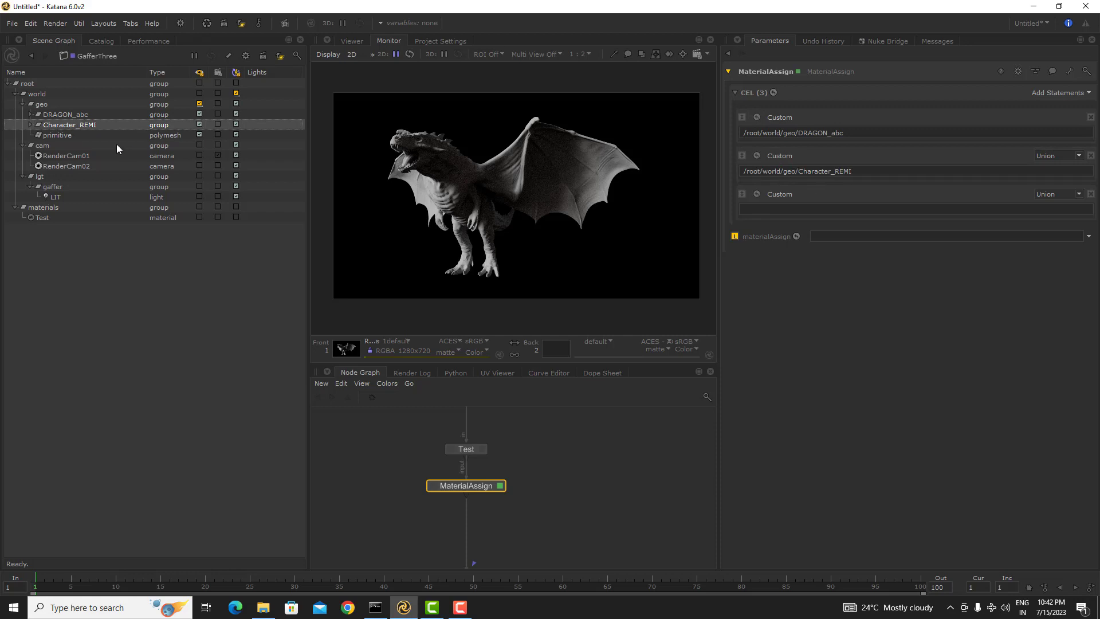
{"action": "left_click_drag", "start_coordinate": [77, 137], "coordinate": [797, 210]}
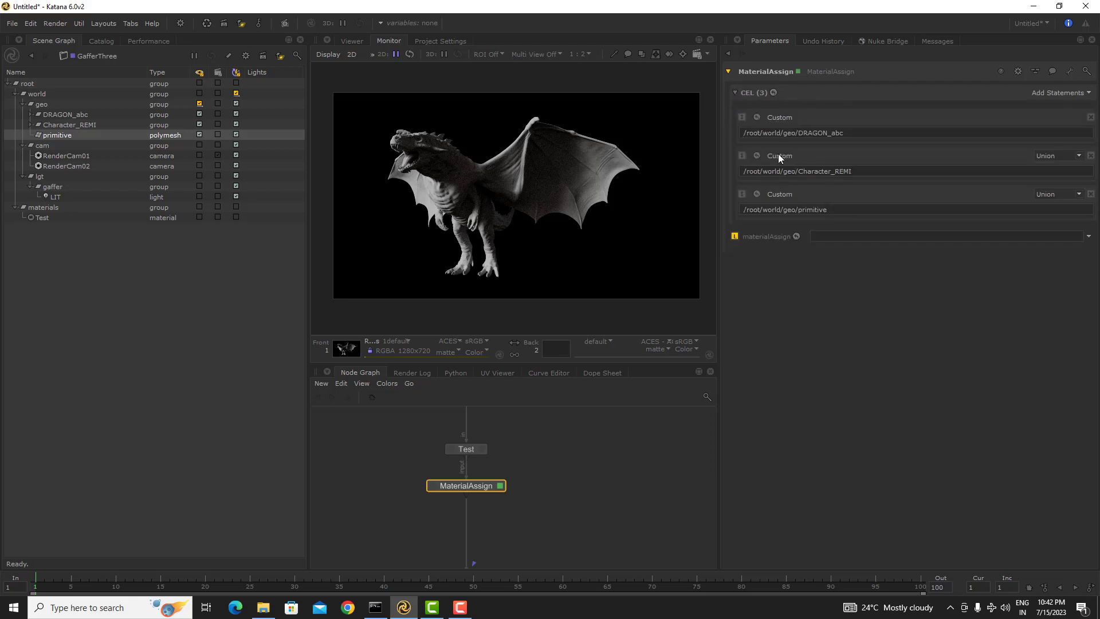
- Find and select the matches of the whole CEL in the scene graph, then those of the Character_REMI statement only
{"action": "left_click", "coordinate": [773, 92]}
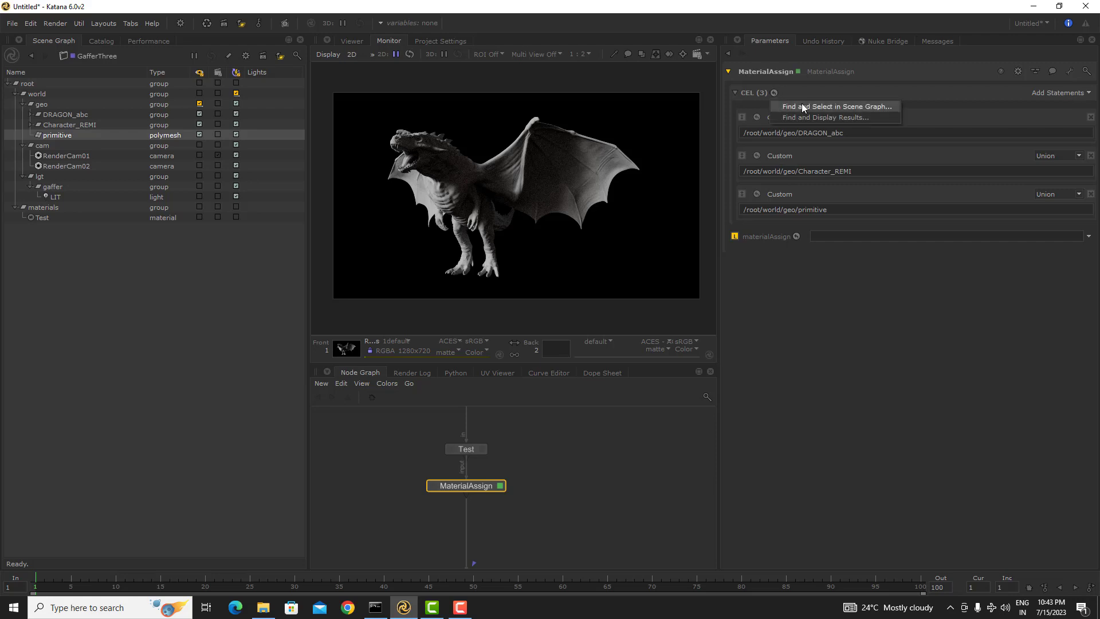
{"action": "left_click", "coordinate": [802, 105]}
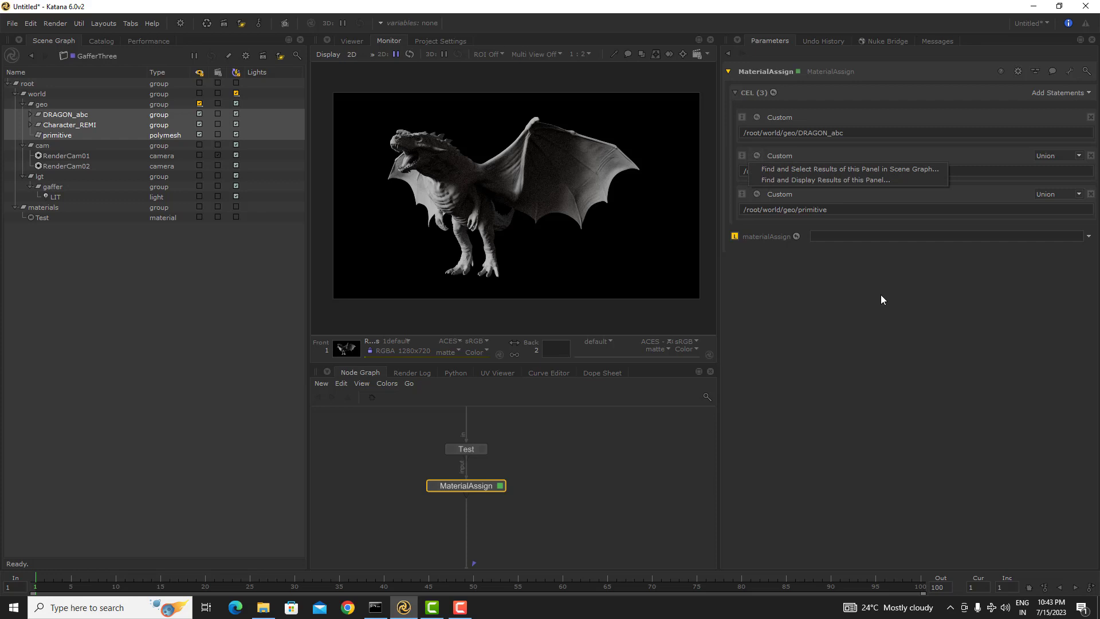
{"action": "left_click", "coordinate": [756, 154]}
{"action": "left_click", "coordinate": [778, 171]}
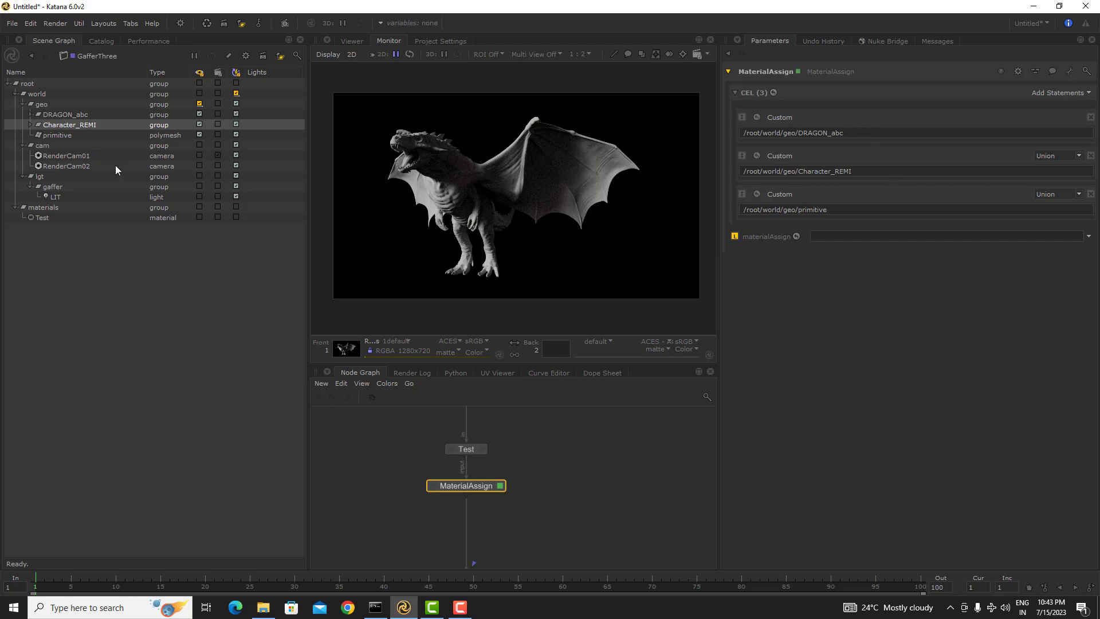
- Expand DRAGON_abc and Upper_teeth_2, widen the Name column, and add the Upper_teeth_2_Shape location to the first Custom statement
{"action": "left_click", "coordinate": [31, 114]}
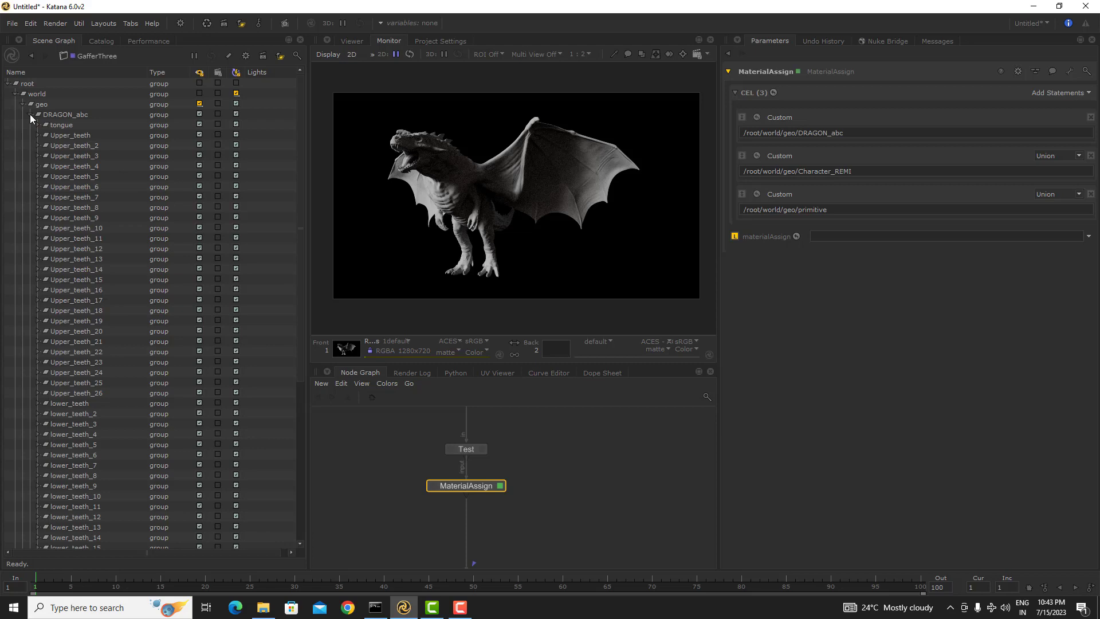
{"action": "left_click", "coordinate": [31, 115]}
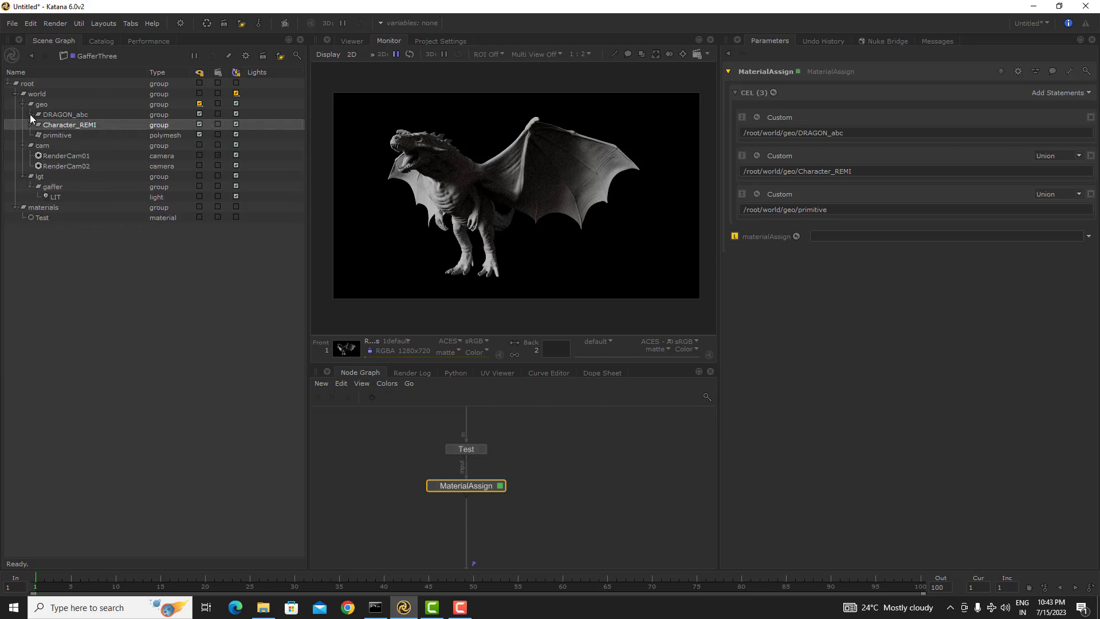
{"action": "left_click", "coordinate": [31, 114]}
{"action": "left_click", "coordinate": [38, 145]}
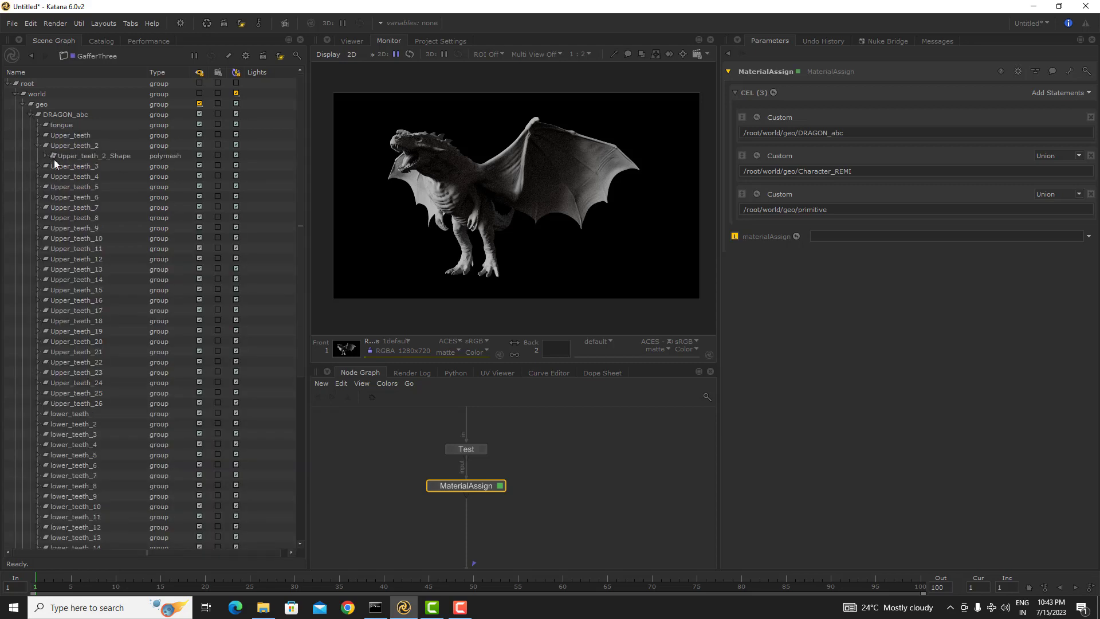
{"action": "left_click", "coordinate": [129, 156]}
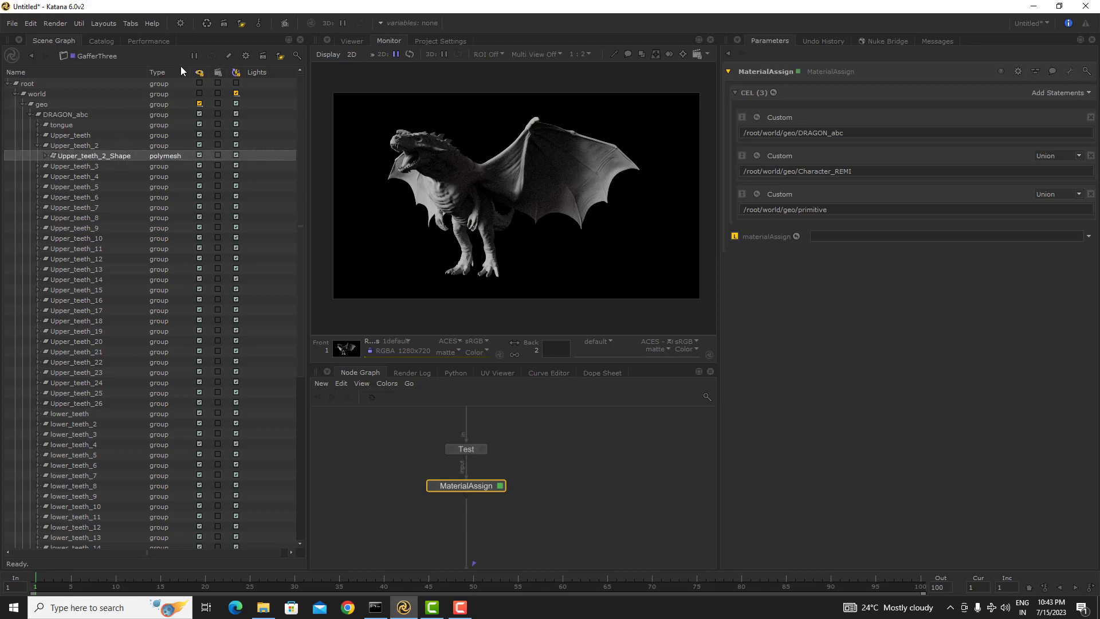
{"action": "left_click_drag", "start_coordinate": [148, 72], "coordinate": [172, 72]}
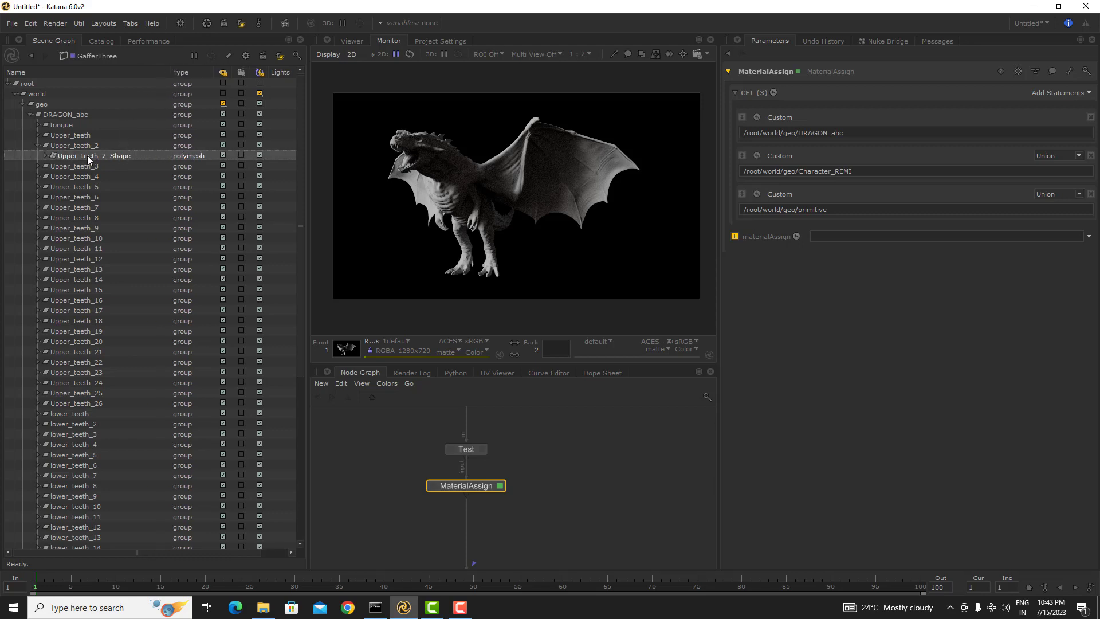
{"action": "left_click", "coordinate": [80, 166], "text": "ctrl"}
{"action": "left_click", "coordinate": [108, 157]}
{"action": "left_click_drag", "start_coordinate": [108, 157], "coordinate": [864, 132]}
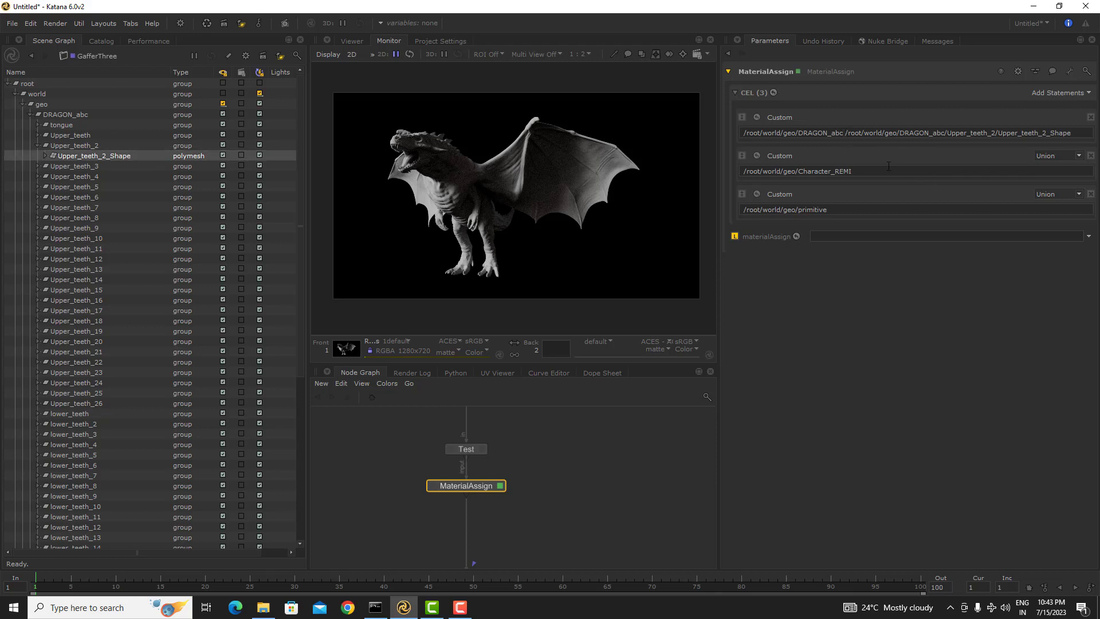
- Find and select the first Custom statement's matches in the scene graph and compare DRAGON_abc with Upper_teeth_2_Shape
{"action": "left_click", "coordinate": [756, 118]}
{"action": "left_click", "coordinate": [777, 131]}
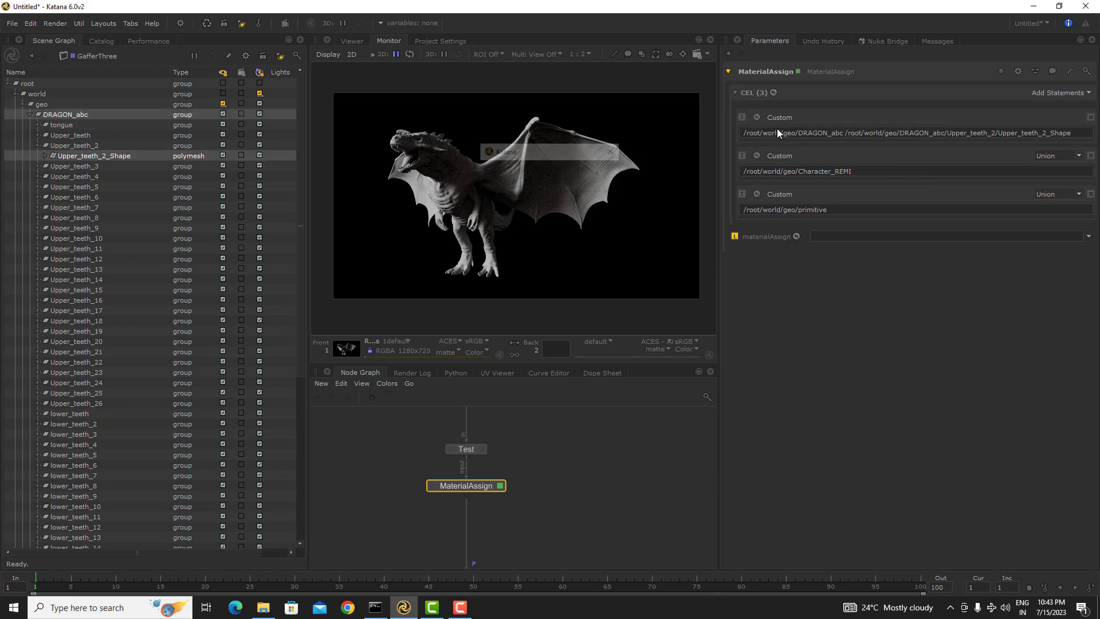
{"action": "left_click", "coordinate": [88, 115]}
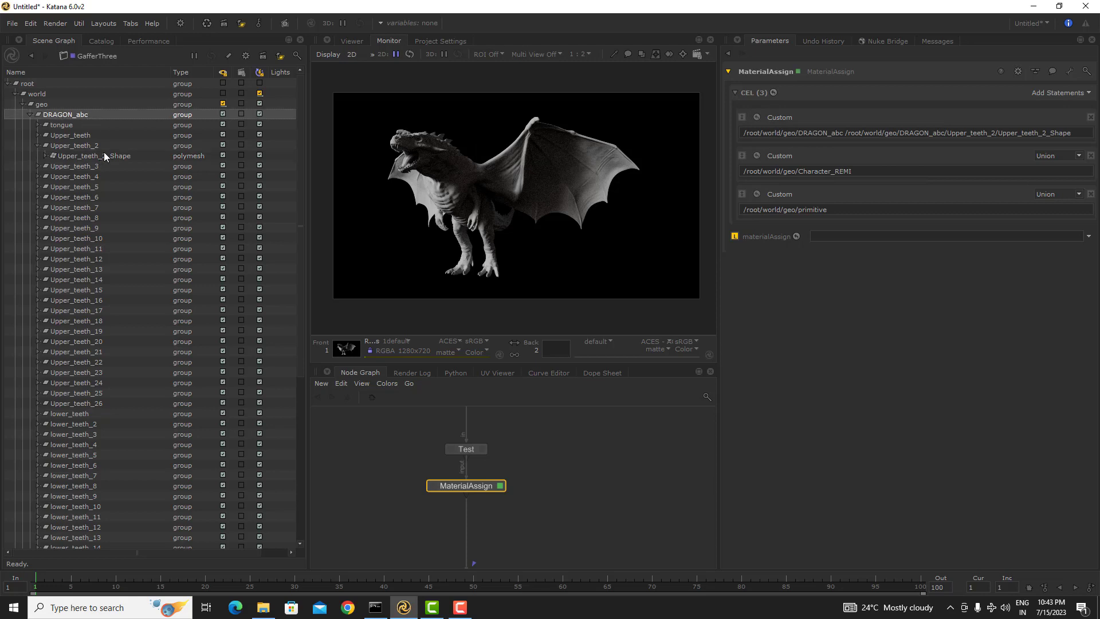
{"action": "left_click", "coordinate": [104, 155]}
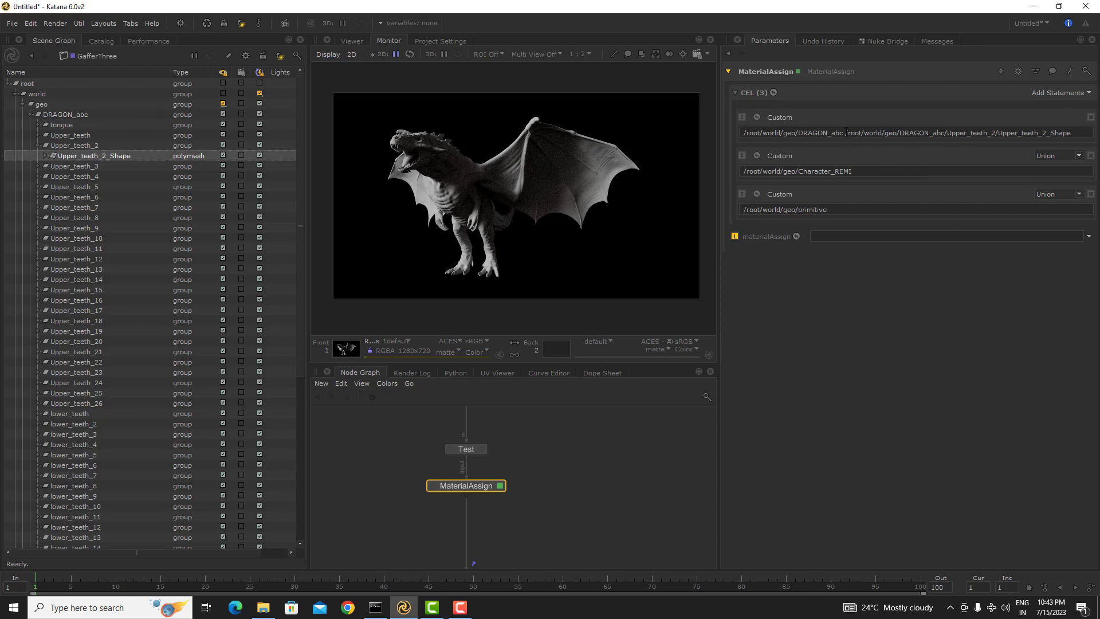
- Reduce the first Custom statement to /root/world/geo/DRAGON_abc/Upper_teeth_2/Upper_teeth_2_Shape
{"action": "left_click_drag", "start_coordinate": [846, 132], "coordinate": [742, 132]}
{"action": "key", "text": "BackSpace"}
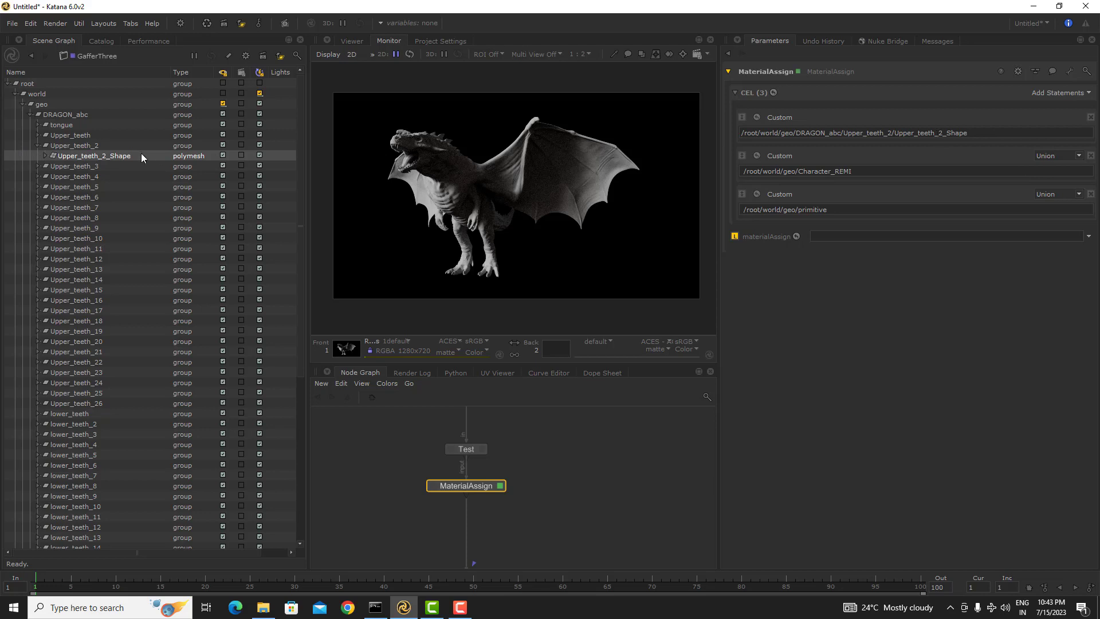
{"action": "left_click_drag", "start_coordinate": [98, 141], "coordinate": [118, 404]}
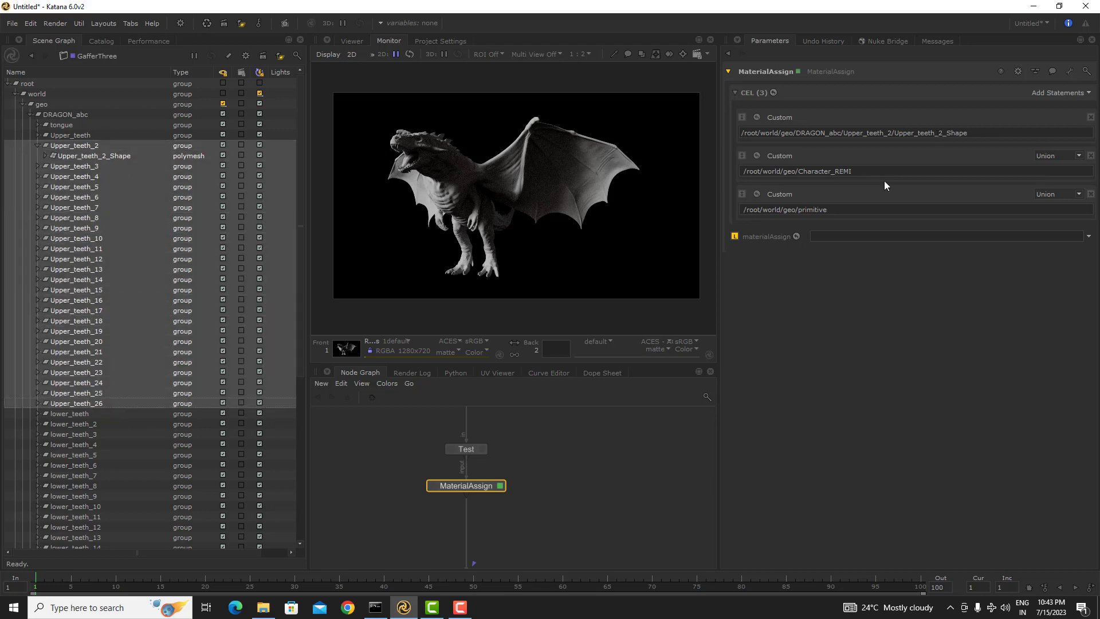
{"action": "left_click", "coordinate": [91, 155]}
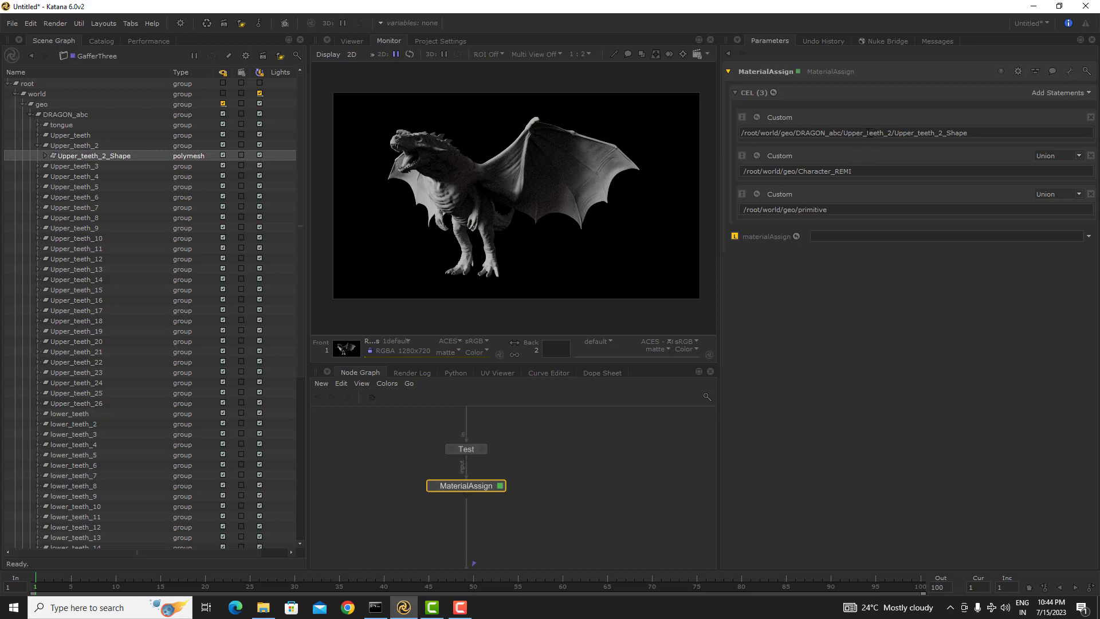
- Change the first Custom statement to the recursive path /root/world/geo/DRAGON_abc//Upper_teeth_2/Upper_teeth_2_Shape
{"action": "left_click_drag", "start_coordinate": [865, 133], "coordinate": [843, 133]}
{"action": "left_click_drag", "start_coordinate": [985, 133], "coordinate": [843, 133]}
{"action": "key", "text": "ctrl+c"}
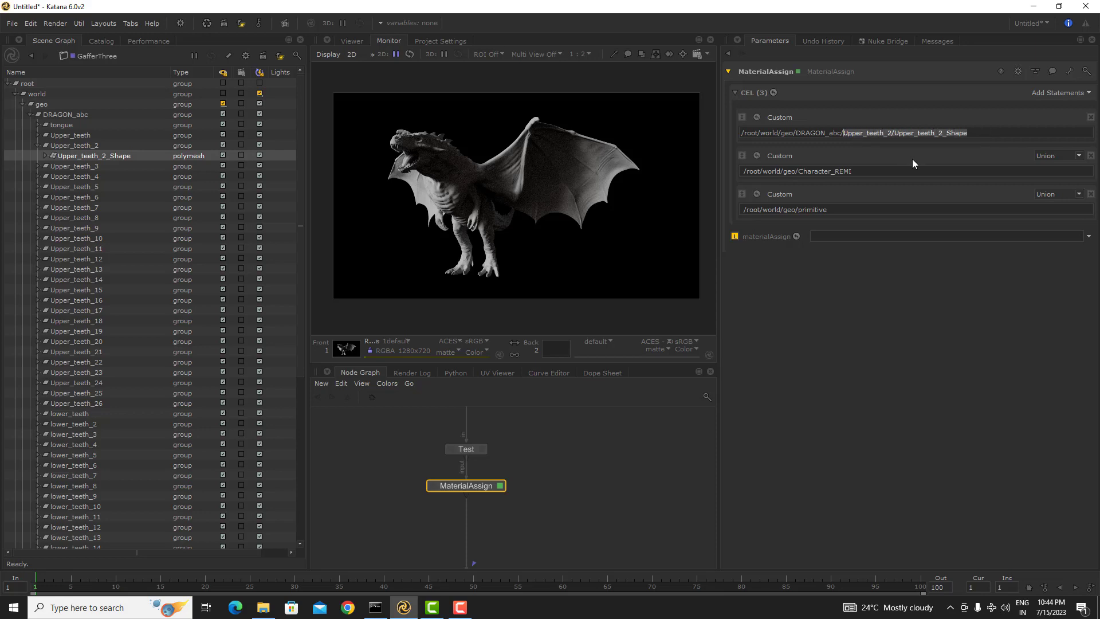
{"action": "type", "text": "/root/world/geo/DRAGON_abc//"}
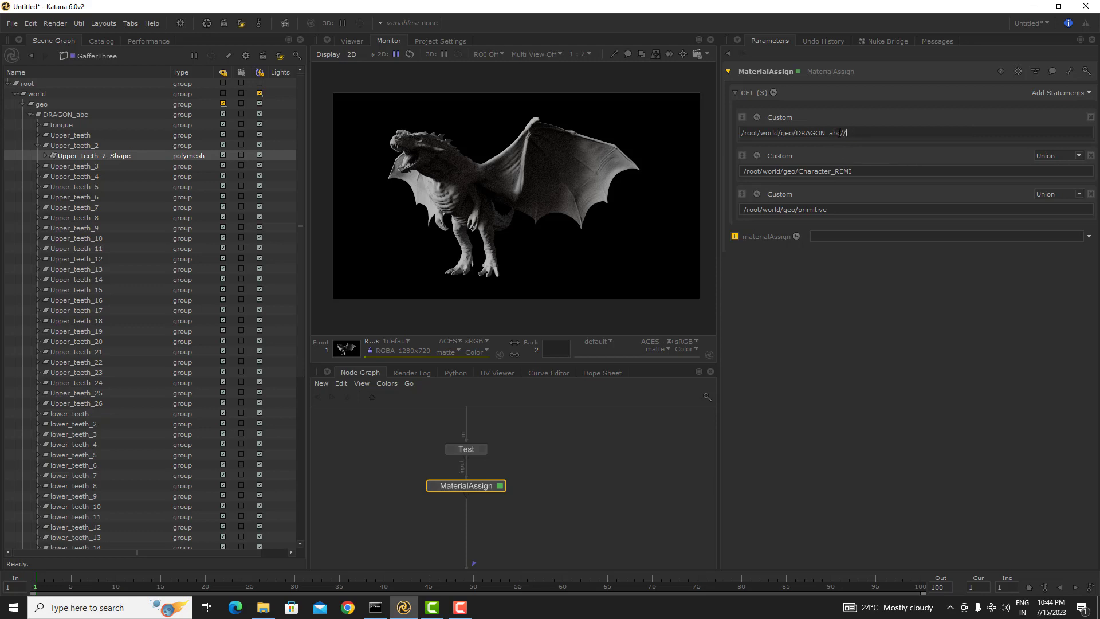
{"action": "left_click", "coordinate": [861, 275]}
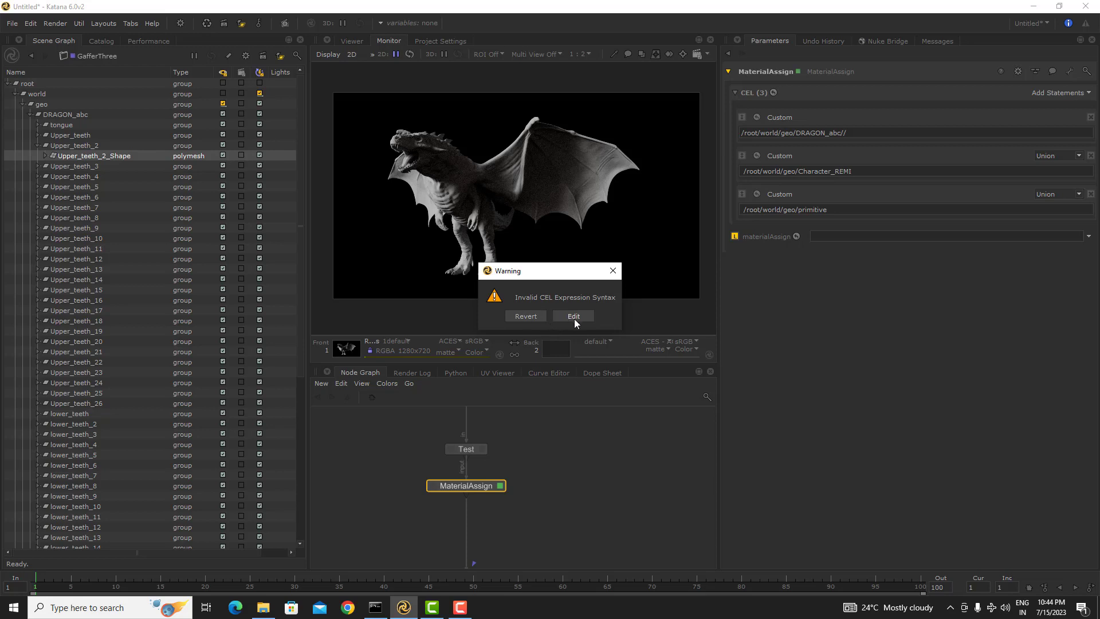
{"action": "left_click", "coordinate": [574, 319]}
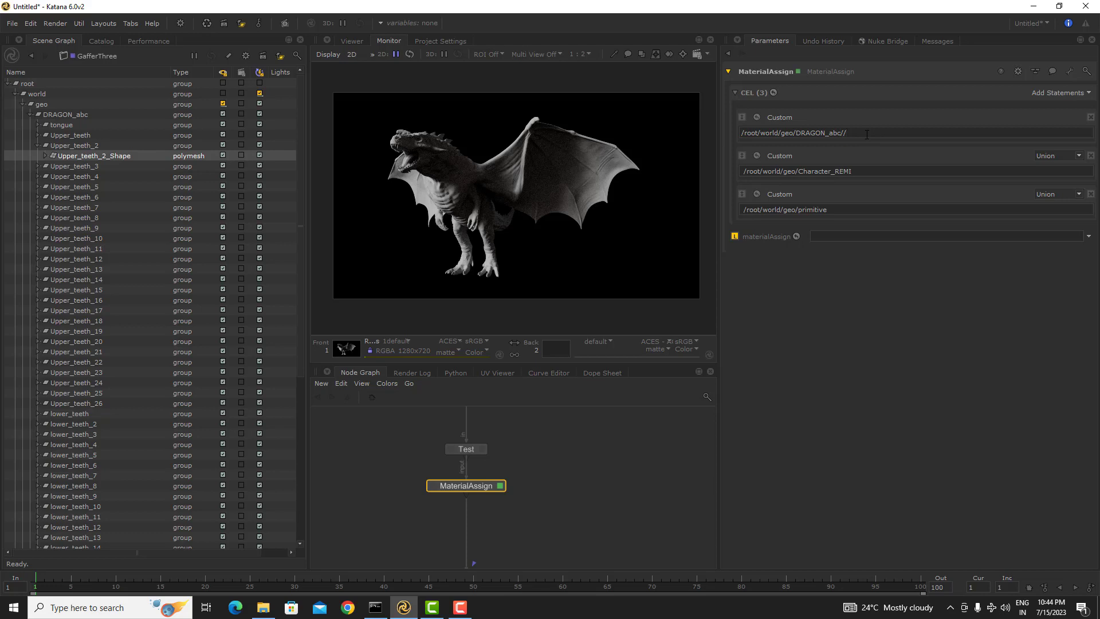
{"action": "key", "text": "ctrl+v"}
{"action": "left_click", "coordinate": [843, 131]}
{"action": "type", "text": "/"}
- Try the first Custom statement as /root/world/geo/DRAGON_abc//teeth_2_Shape and find its matches in the scene graph
{"action": "left_click_drag", "start_coordinate": [847, 133], "coordinate": [918, 134]}
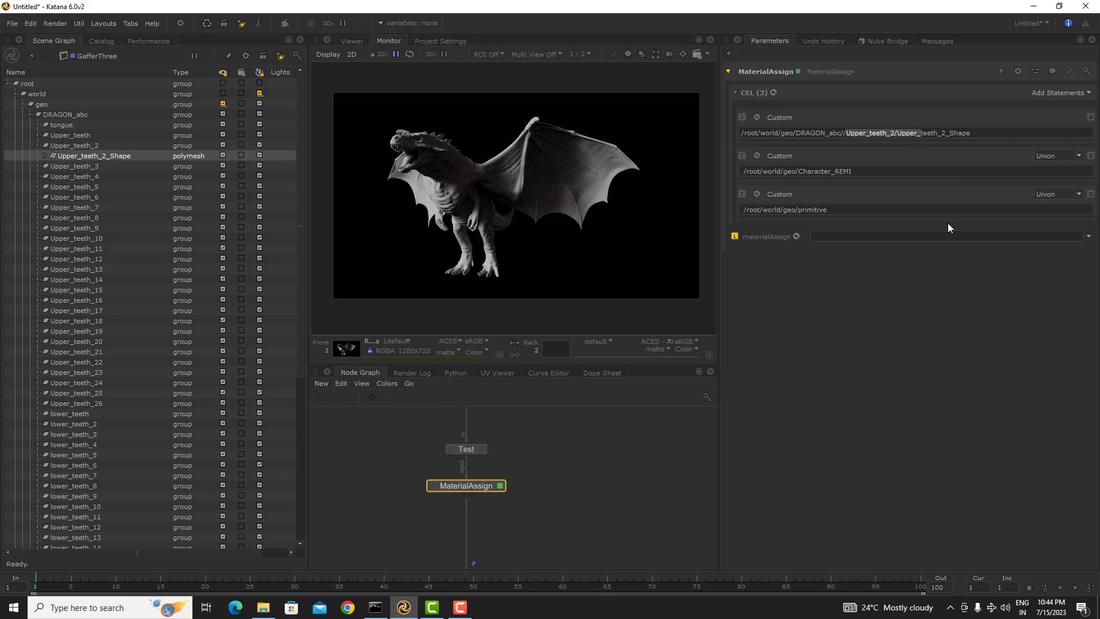
{"action": "key", "text": "BackSpace"}
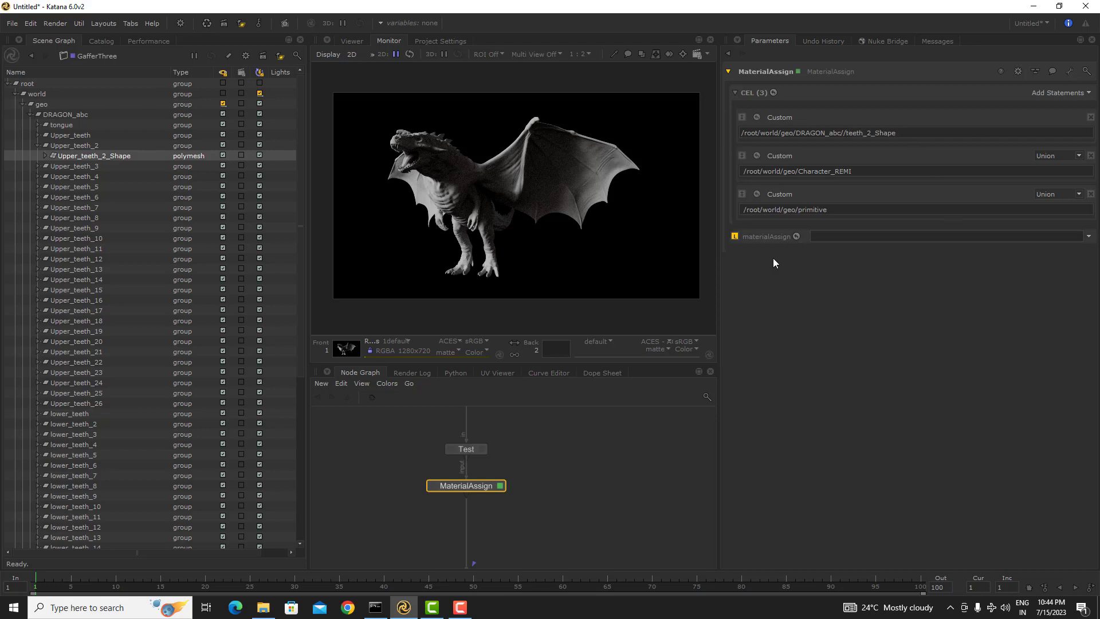
{"action": "left_click", "coordinate": [758, 118]}
{"action": "left_click", "coordinate": [774, 129]}
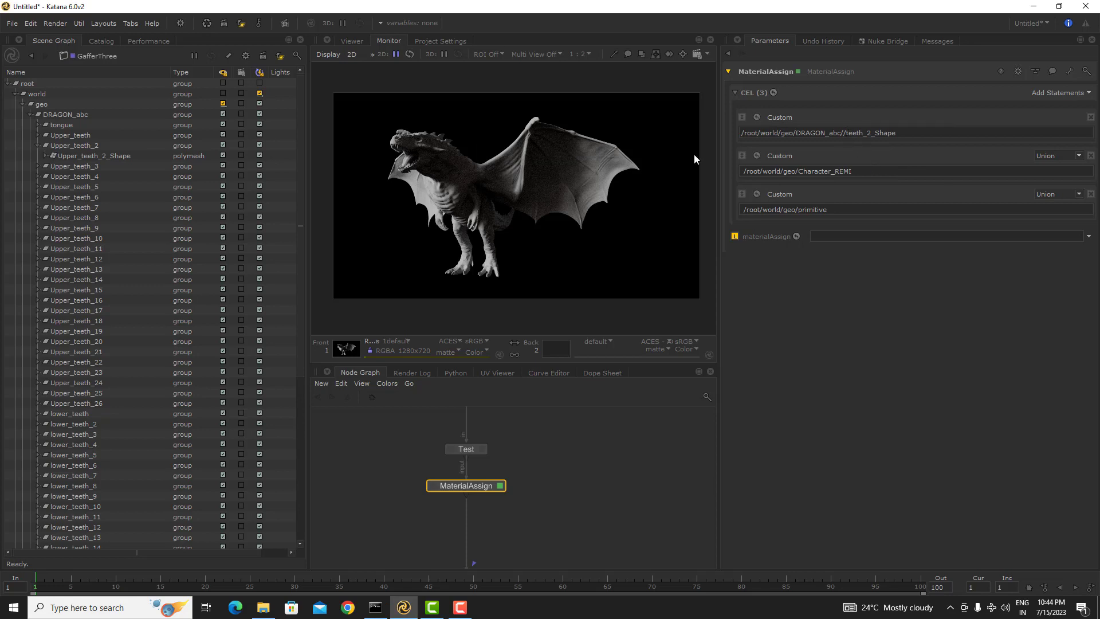
- Try a wildcard in the first Custom statement, making it /root/world/geo/DRAGON_abc//*teeth_2_Shape, and collapse Upper_teeth_2 in the scene graph
{"action": "left_click", "coordinate": [94, 157]}
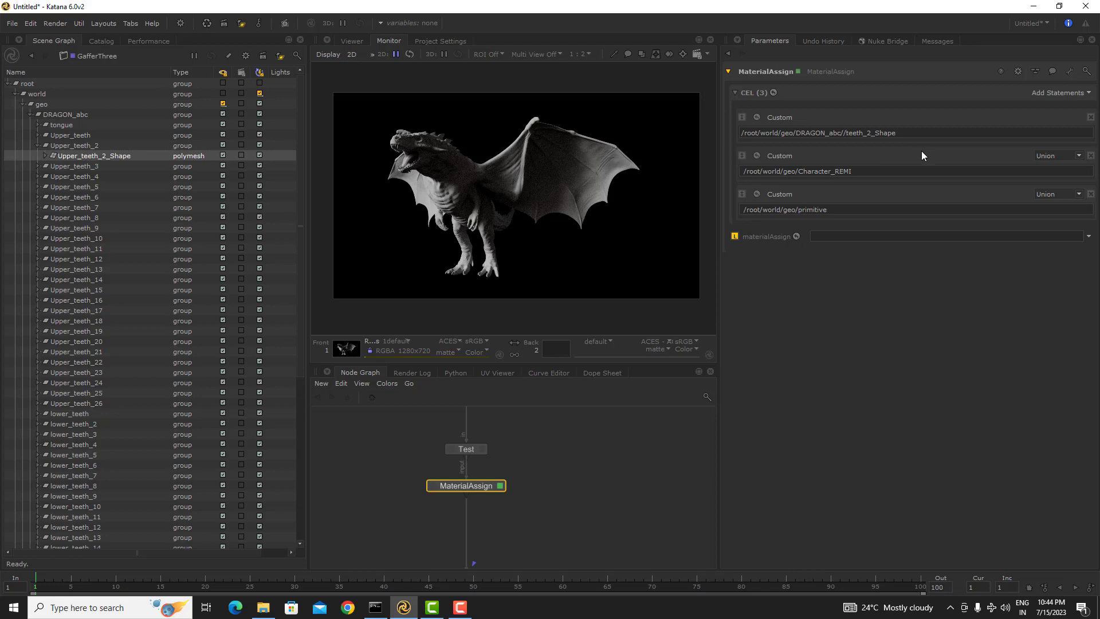
{"action": "type", "text": "*"}
{"action": "left_click", "coordinate": [843, 132]}
{"action": "left_click", "coordinate": [70, 116]}
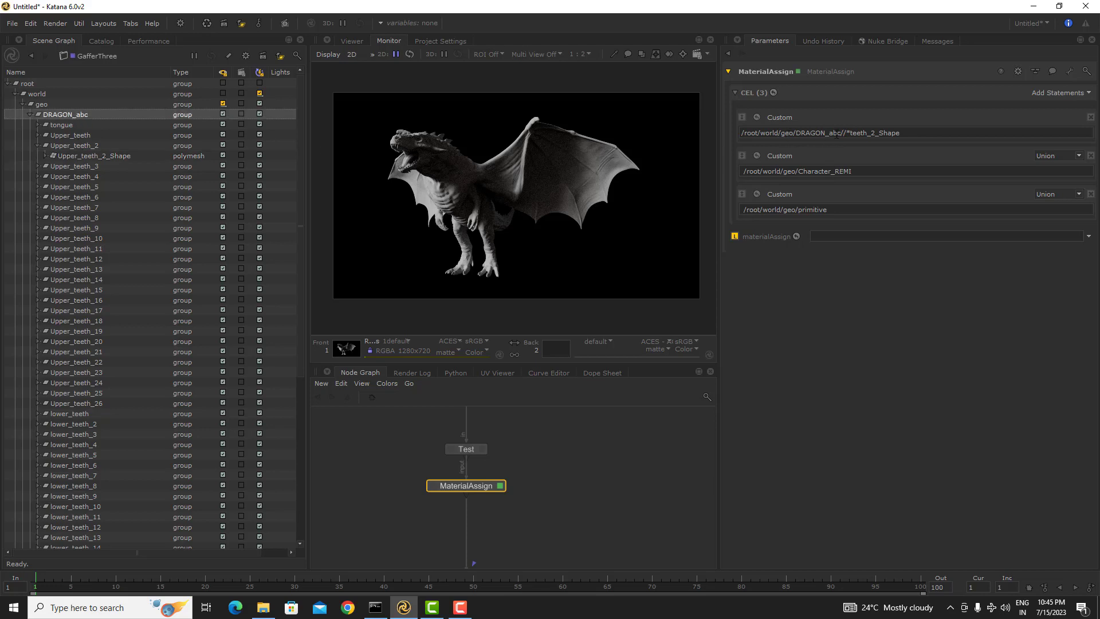
{"action": "left_click", "coordinate": [38, 145]}
- Remove the asterisk before teeth_2_Shape in the first Custom statement and try finding its matches again
{"action": "left_click_drag", "start_coordinate": [850, 133], "coordinate": [919, 132]}
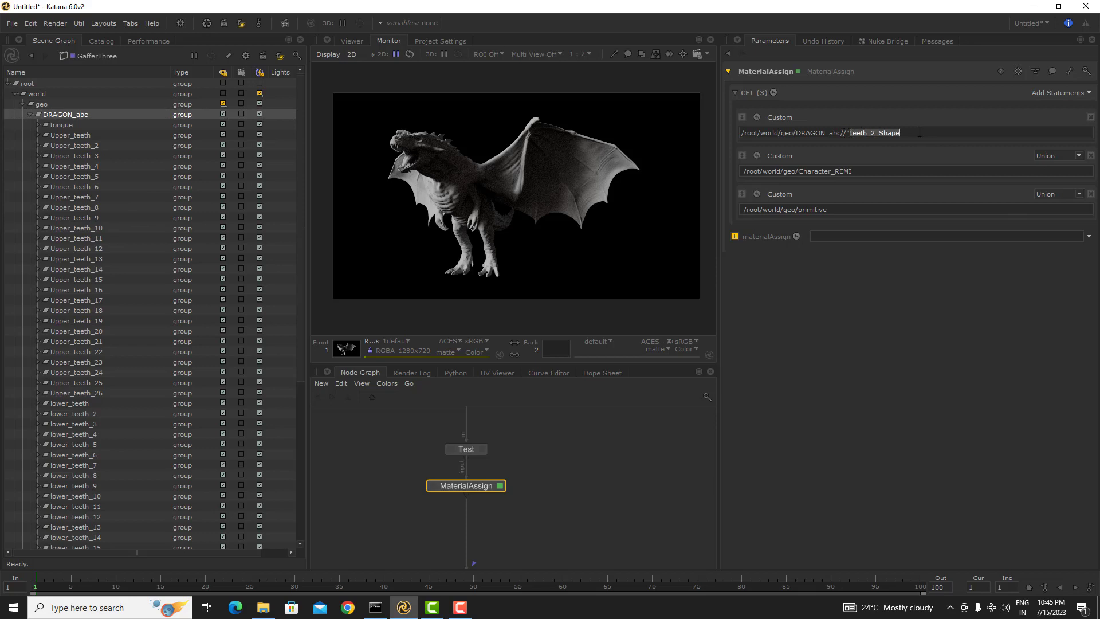
{"action": "left_click", "coordinate": [848, 133]}
{"action": "key", "text": "BackSpace"}
{"action": "key", "text": "End"}
{"action": "left_click", "coordinate": [756, 118]}
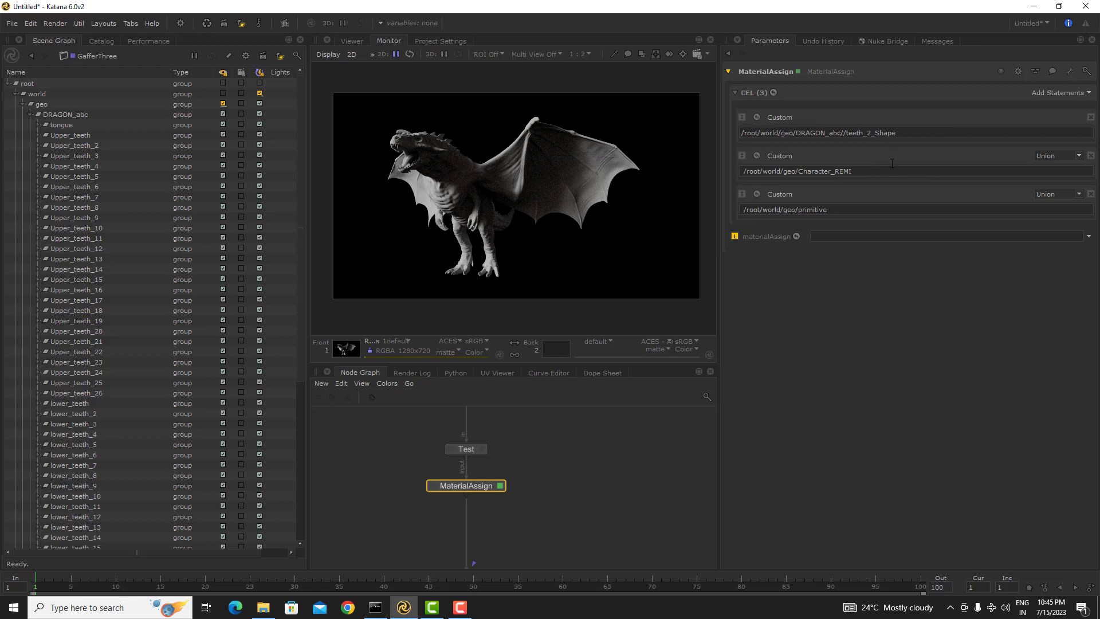
- Set the first Custom statement to /root/world/geo/DRAGON_abc//Upper_teeth_2_Shape and find and select its matches in the scene graph
{"action": "key", "text": "ctrl+z"}
{"action": "key", "text": "ctrl+z"}
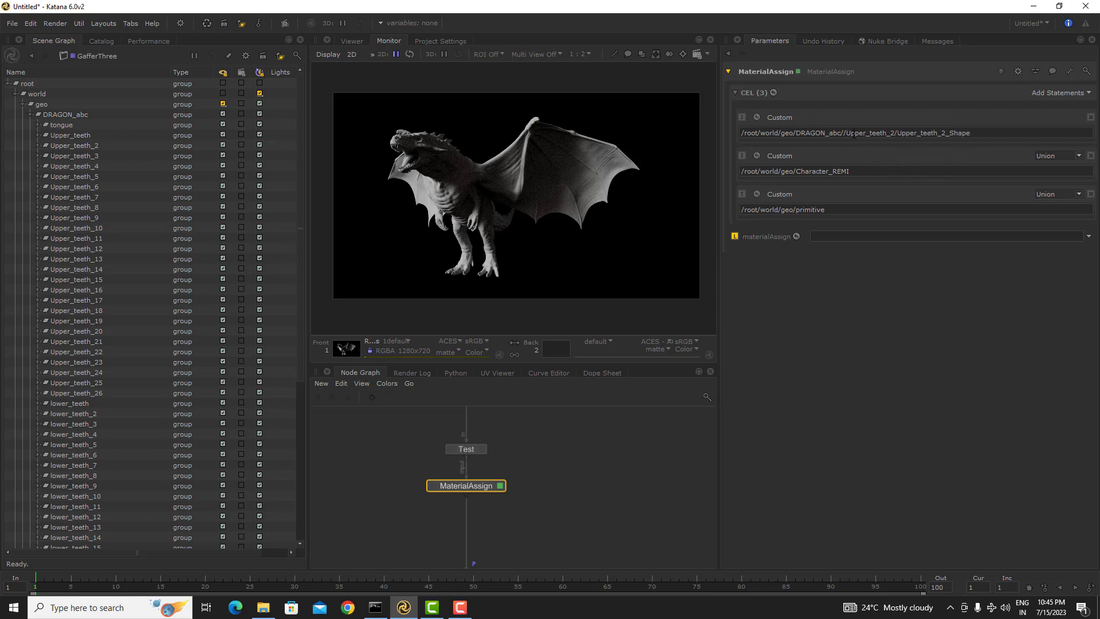
{"action": "left_click_drag", "start_coordinate": [847, 133], "coordinate": [897, 133]}
{"action": "left_click", "coordinate": [758, 118]}
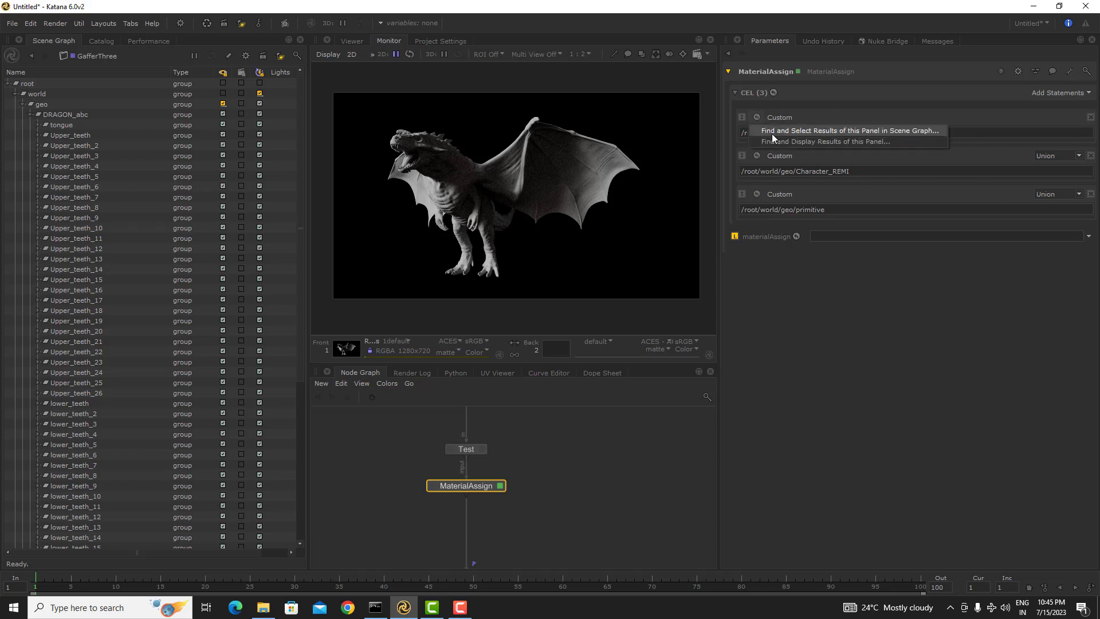
{"action": "left_click", "coordinate": [773, 131]}
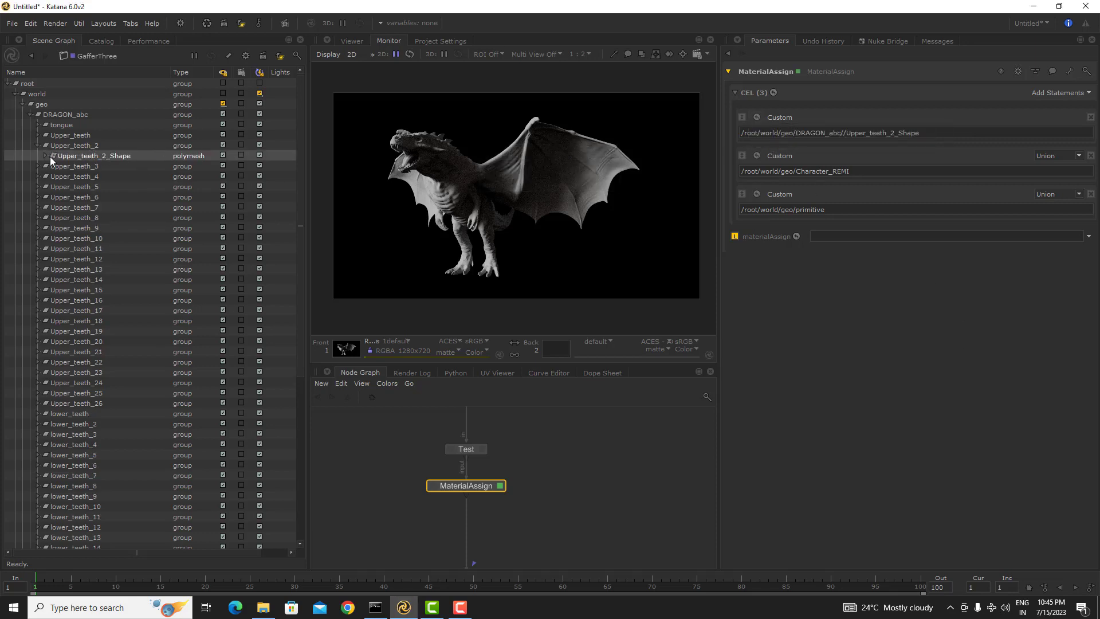
{"action": "left_click", "coordinate": [935, 136]}
{"action": "left_click_drag", "start_coordinate": [934, 136], "coordinate": [846, 135]}
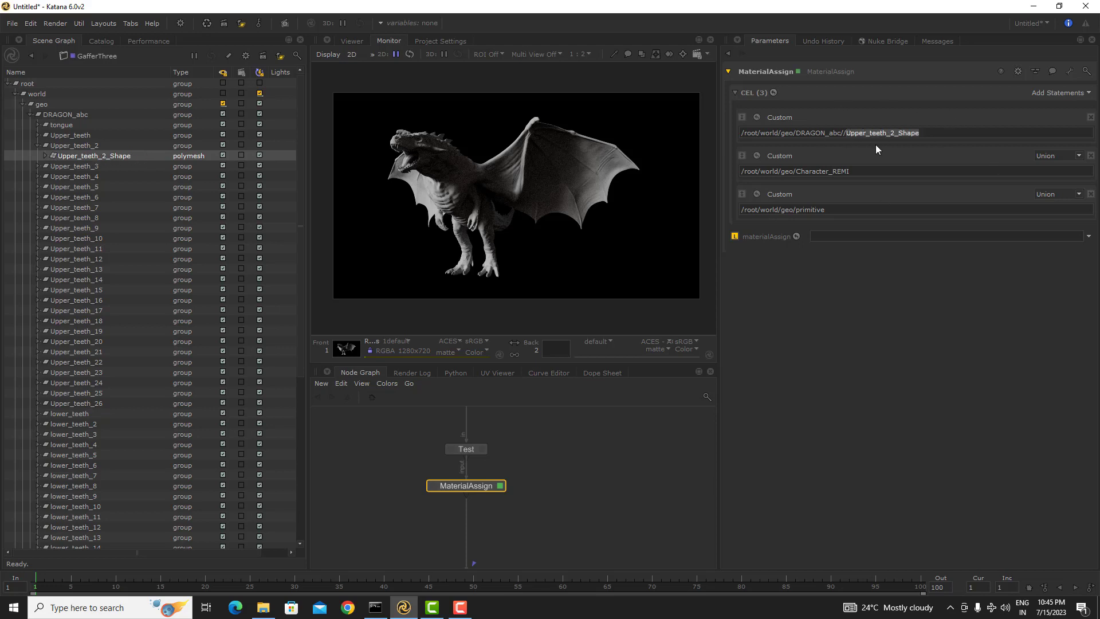
{"action": "left_click", "coordinate": [890, 284]}
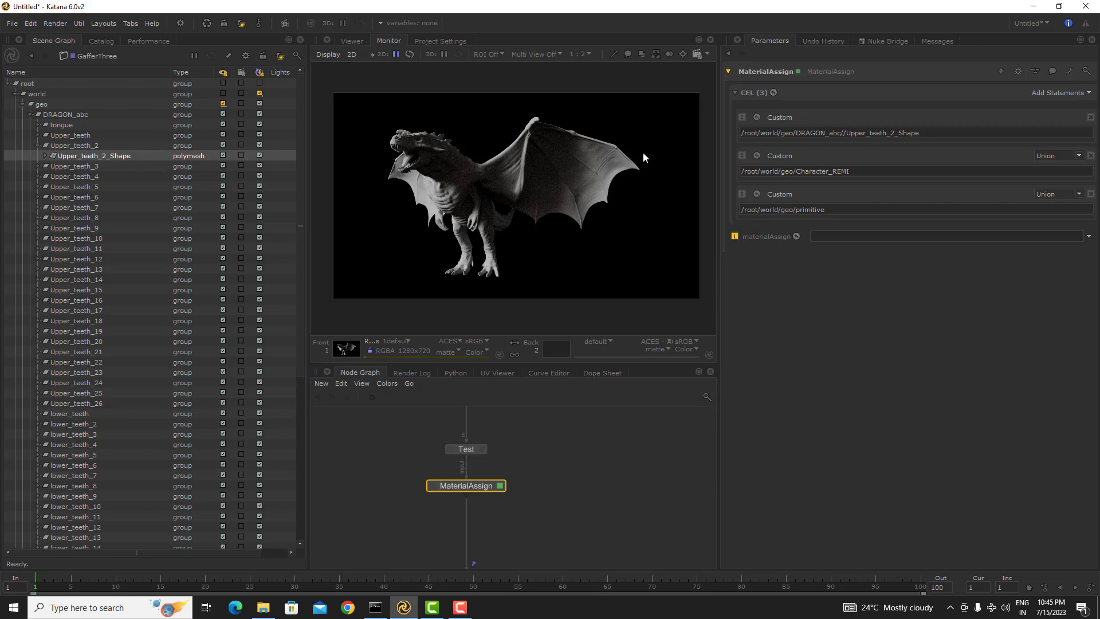
- Replace Upper_ with a wildcard to make the first Custom statement /root/world/geo/DRAGON_abc//*teeth_2_Shape and select its matches in the scene graph
{"action": "left_click_drag", "start_coordinate": [847, 134], "coordinate": [869, 133]}
{"action": "type", "text": "*"}
{"action": "left_click", "coordinate": [756, 117]}
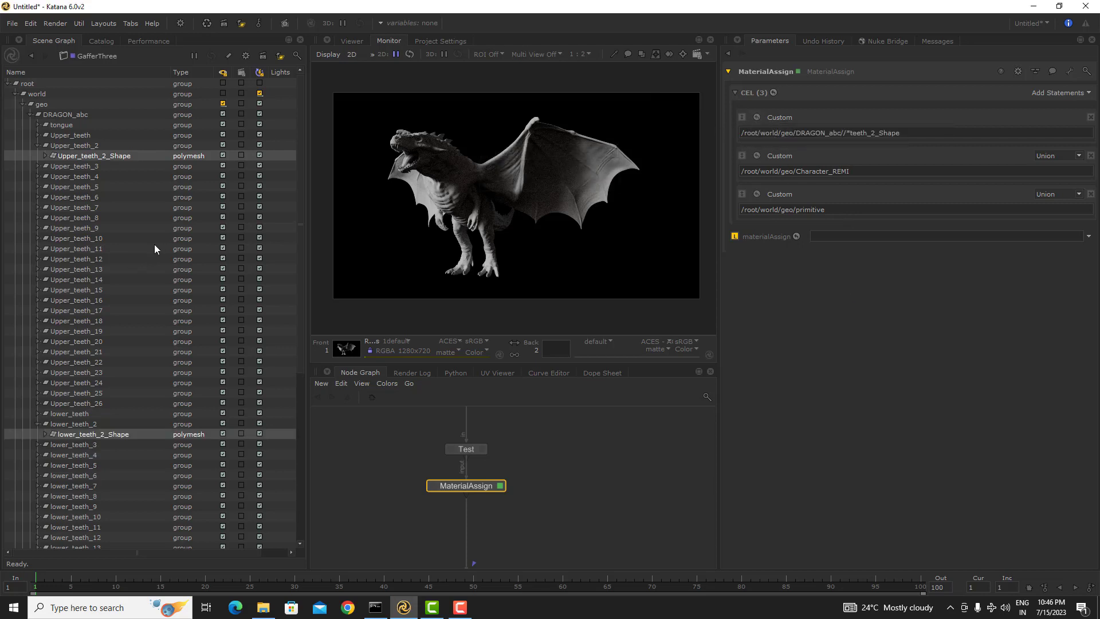
{"action": "scroll", "coordinate": [154, 424], "scroll_direction": "down", "scroll_amount": 1}
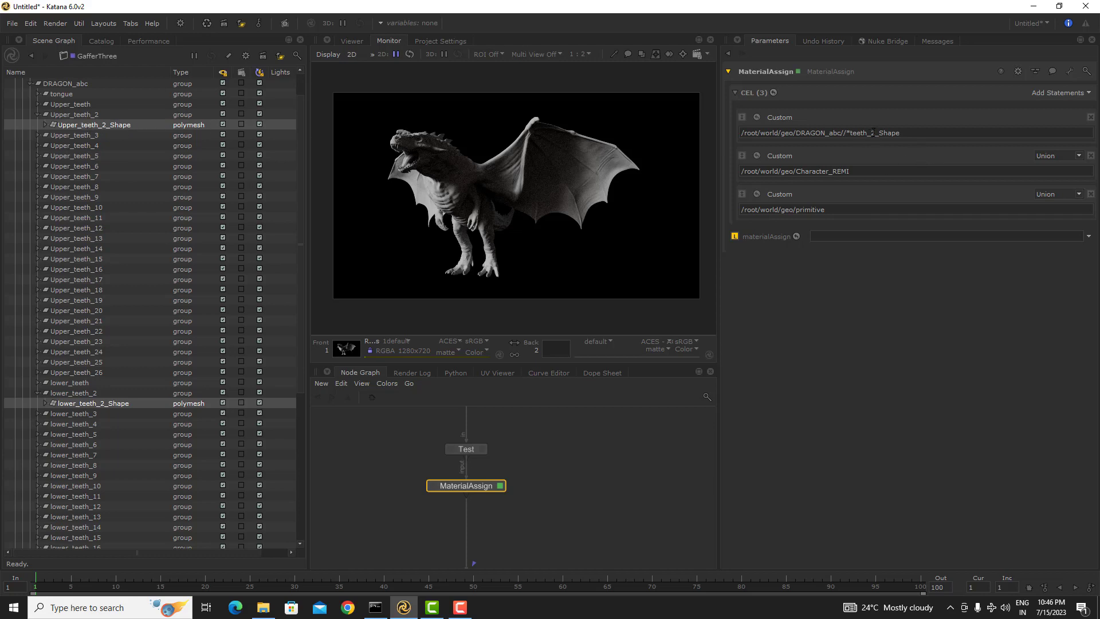
- Set the first Custom statement to /root/world/geo/DRAGON_abc//*teeth*Shape and select and review all its matches in the scene graph
{"action": "key", "text": "shift+Left"}
{"action": "key", "text": "BackSpace"}
{"action": "key", "text": "Delete"}
{"action": "key", "text": "BackSpace"}
{"action": "type", "text": "*"}
{"action": "left_click", "coordinate": [759, 116]}
{"action": "left_click", "coordinate": [773, 130]}
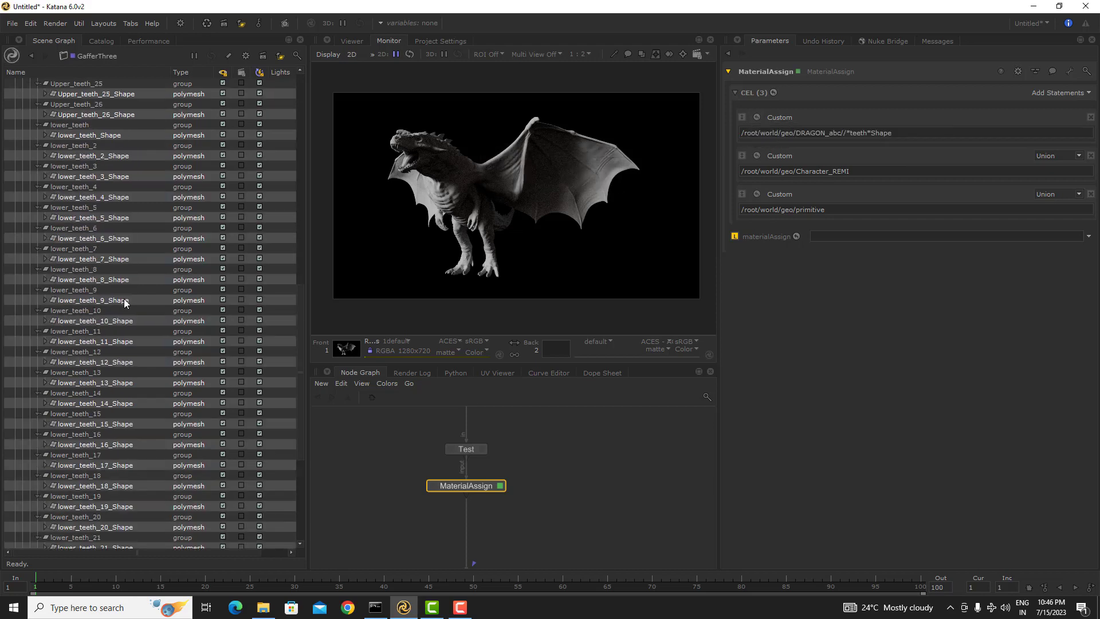
{"action": "scroll", "coordinate": [129, 307], "scroll_direction": "up", "scroll_amount": 20}
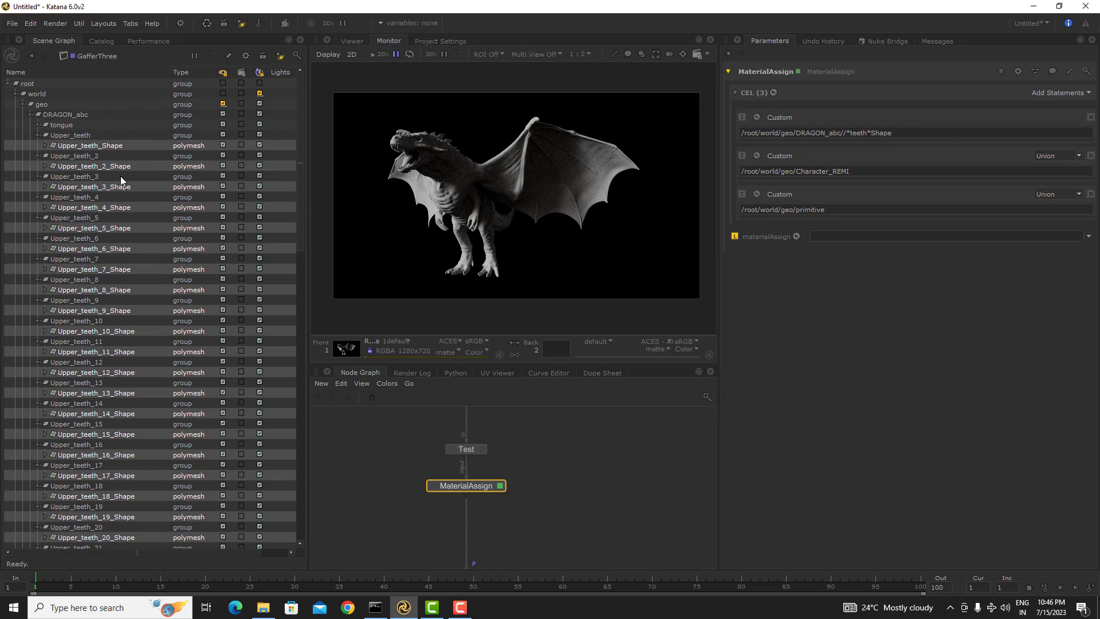
{"action": "scroll", "coordinate": [126, 189], "scroll_direction": "down", "scroll_amount": 3}
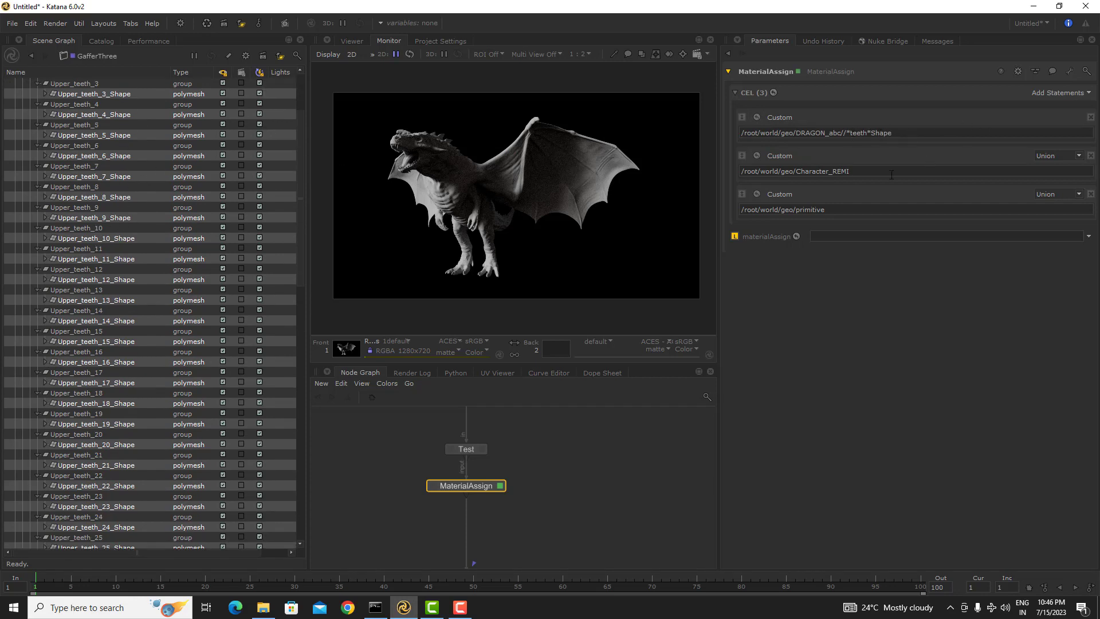
{"action": "scroll", "coordinate": [132, 229], "scroll_direction": "up", "scroll_amount": 3}
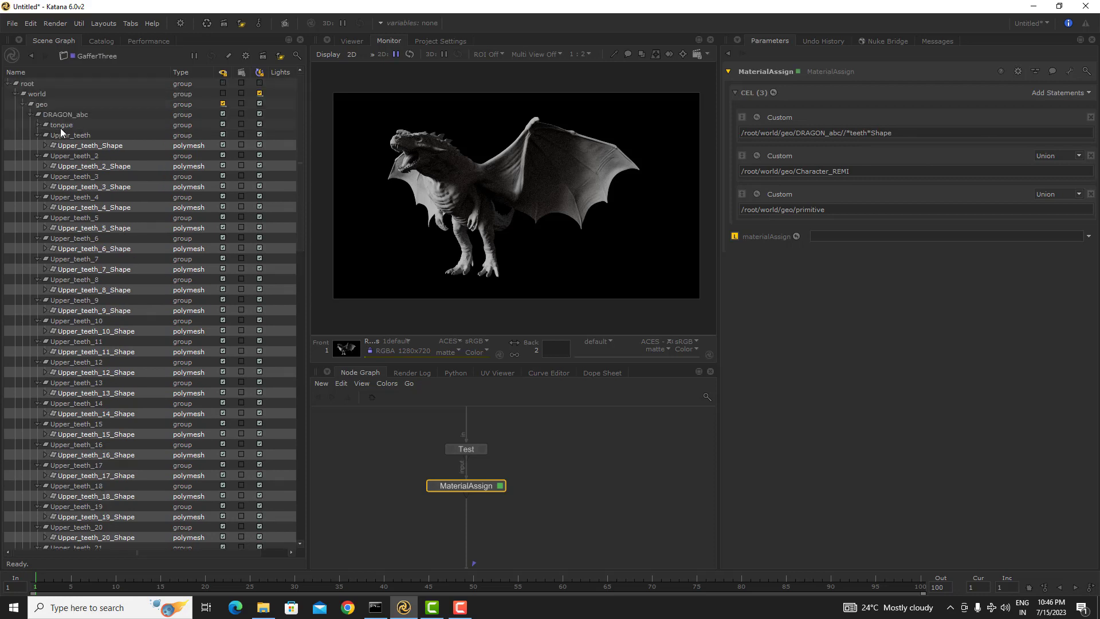
{"action": "scroll", "coordinate": [112, 312], "scroll_direction": "down", "scroll_amount": 15}
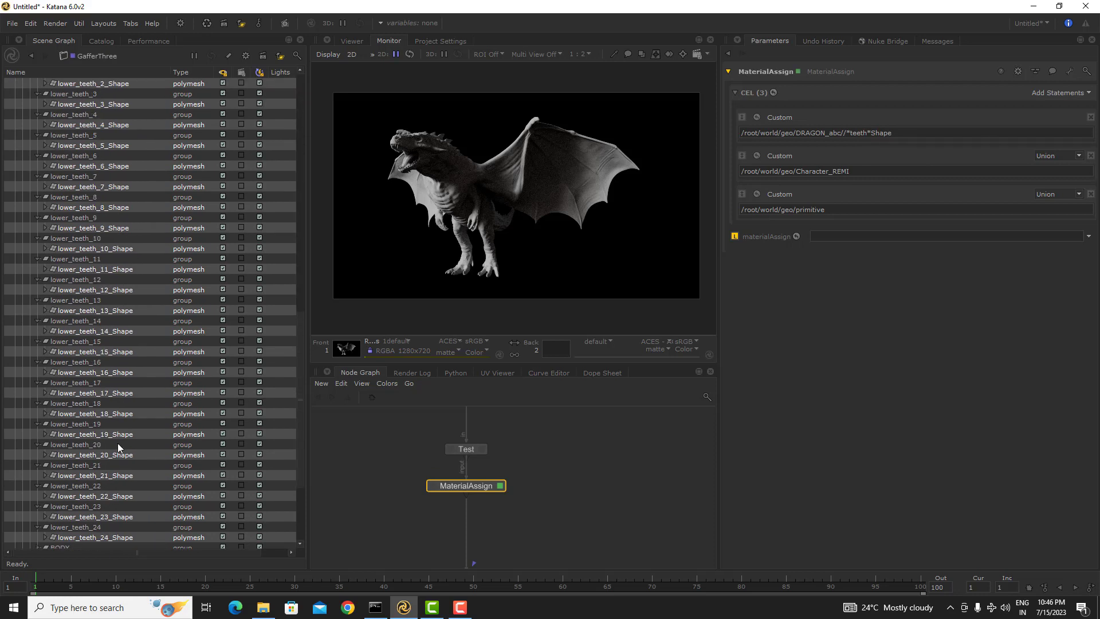
- Remove teeth* from the first Custom statement, leaving /root/world/geo/DRAGON_abc//*Shape, and select and review all its matches in the scene graph
{"action": "scroll", "coordinate": [119, 464], "scroll_direction": "down", "scroll_amount": 3}
{"action": "scroll", "coordinate": [115, 314], "scroll_direction": "up", "scroll_amount": 20}
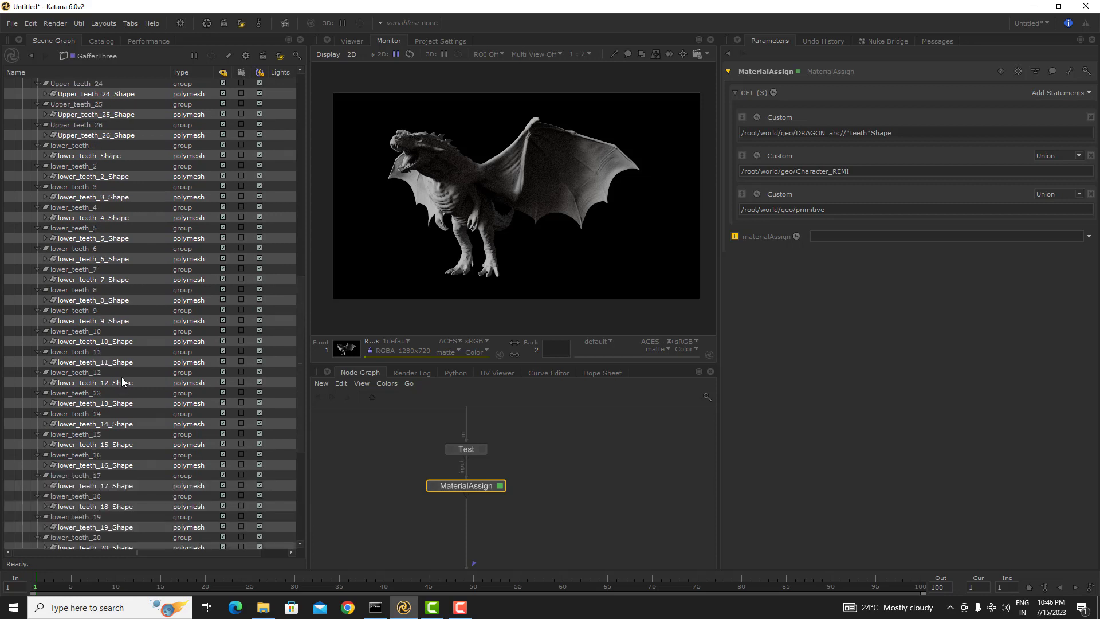
{"action": "scroll", "coordinate": [115, 314], "scroll_direction": "up", "scroll_amount": 3}
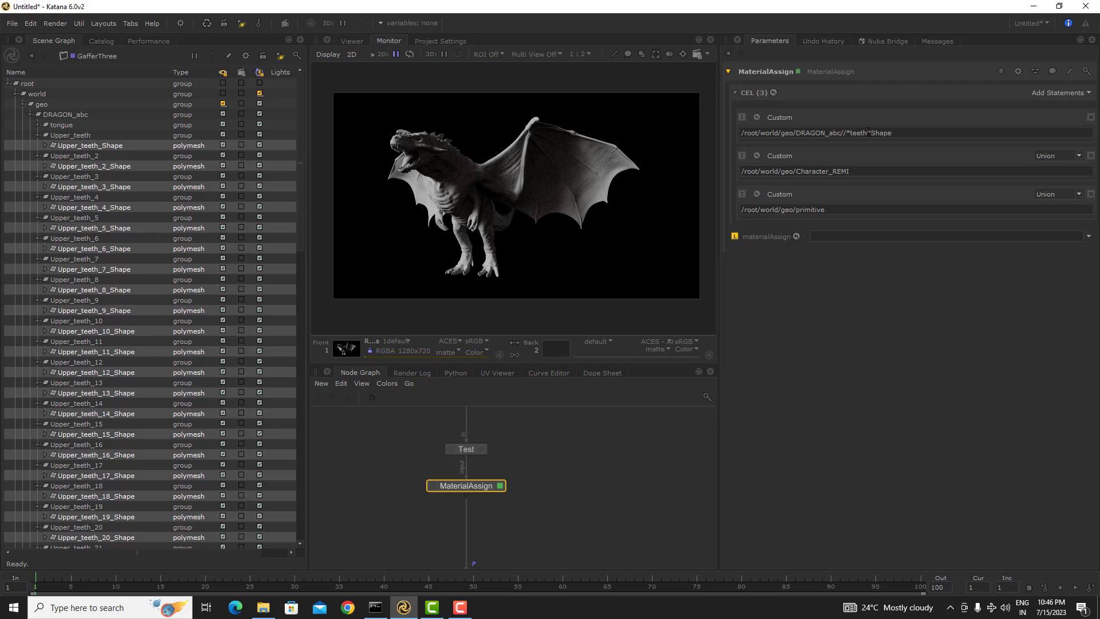
{"action": "left_click_drag", "start_coordinate": [868, 132], "coordinate": [848, 132]}
{"action": "key", "text": "BackSpace"}
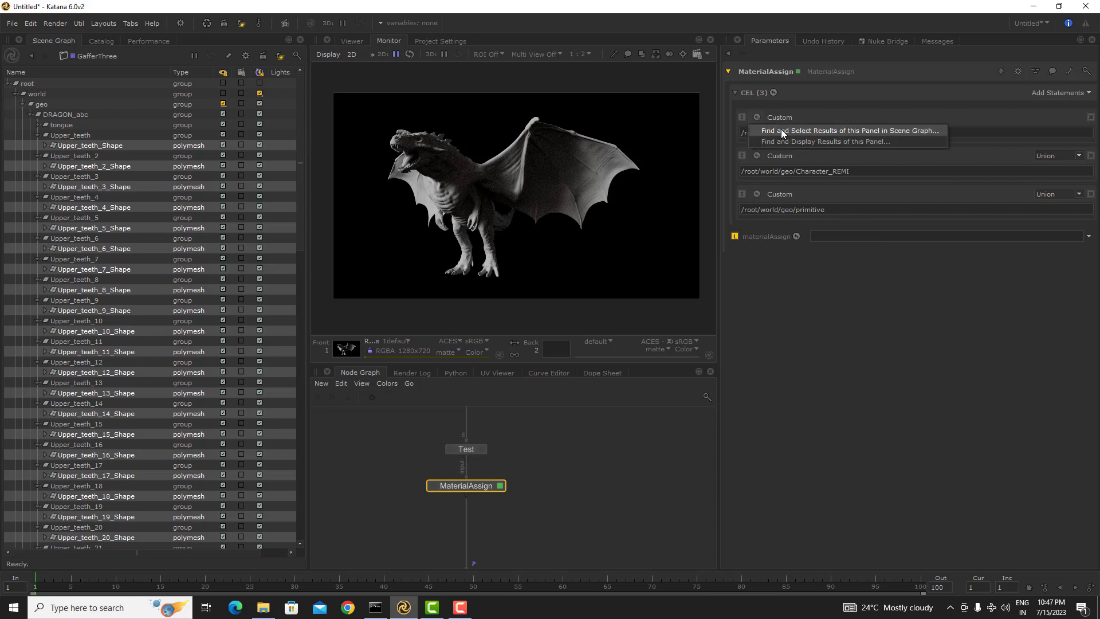
{"action": "scroll", "coordinate": [147, 155], "scroll_direction": "down", "scroll_amount": 2}
{"action": "scroll", "coordinate": [64, 132], "scroll_direction": "up", "scroll_amount": 3}
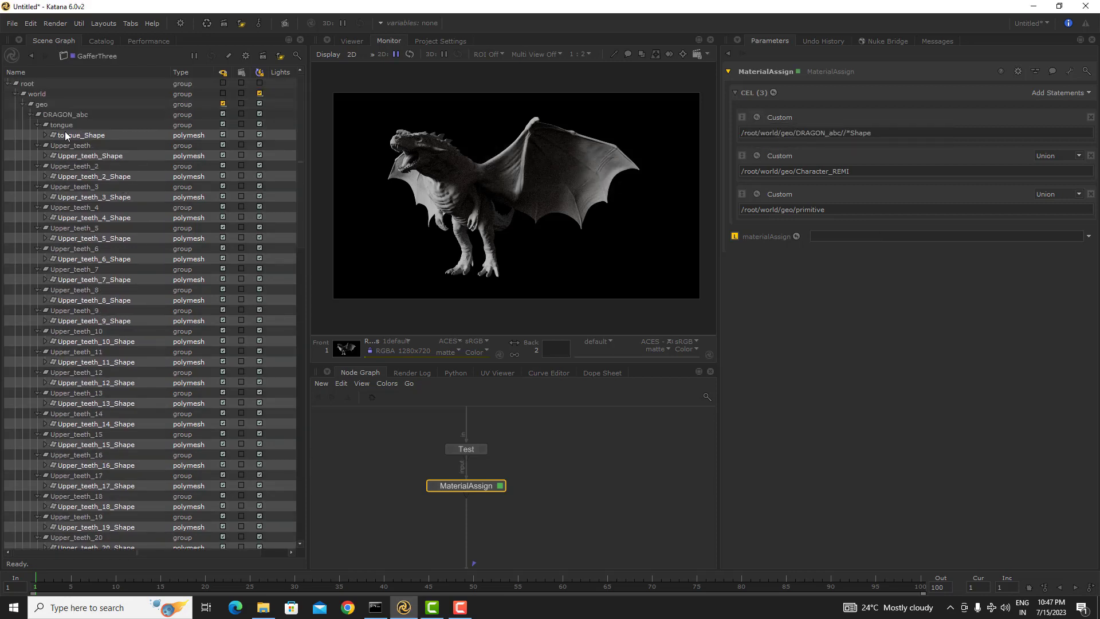
{"action": "scroll", "coordinate": [117, 264], "scroll_direction": "down", "scroll_amount": 3}
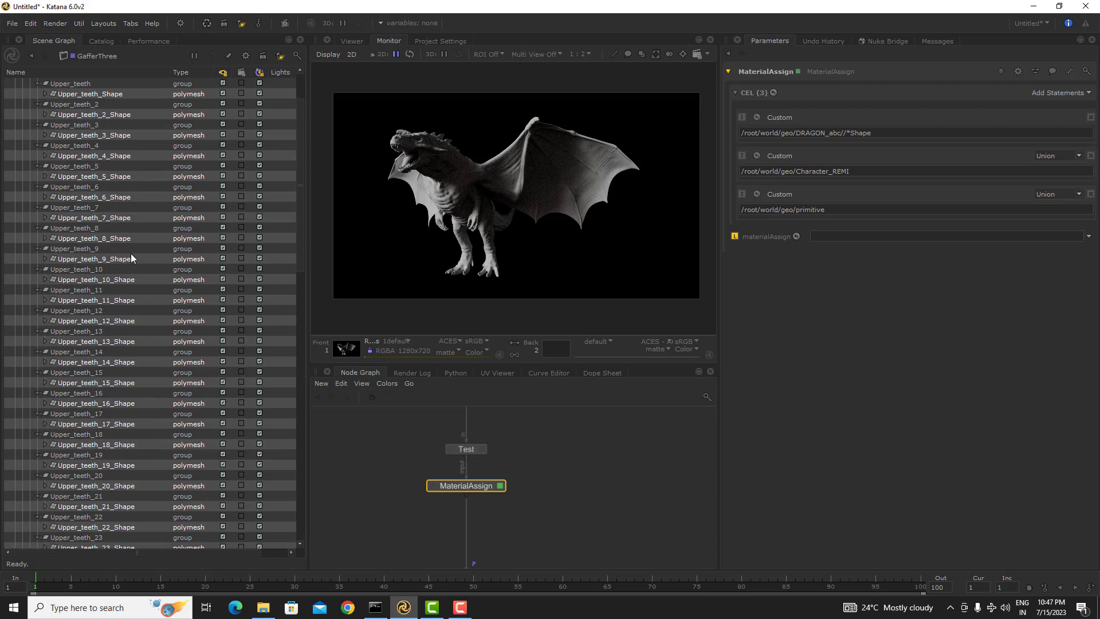
{"action": "scroll", "coordinate": [130, 253], "scroll_direction": "down", "scroll_amount": 20}
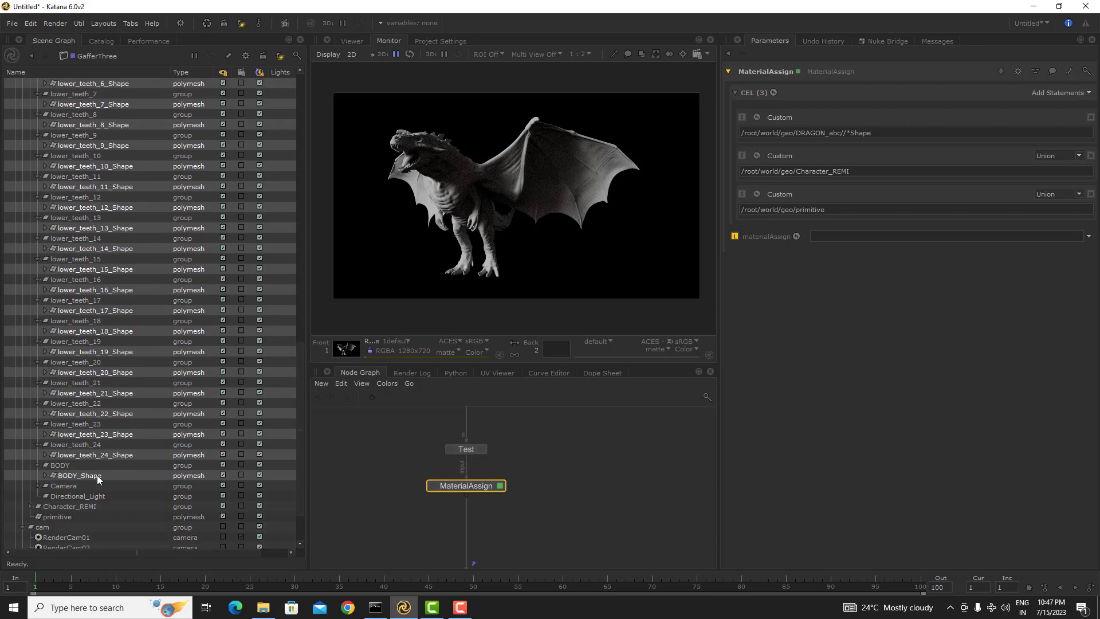
{"action": "scroll", "coordinate": [90, 444], "scroll_direction": "down", "scroll_amount": 3}
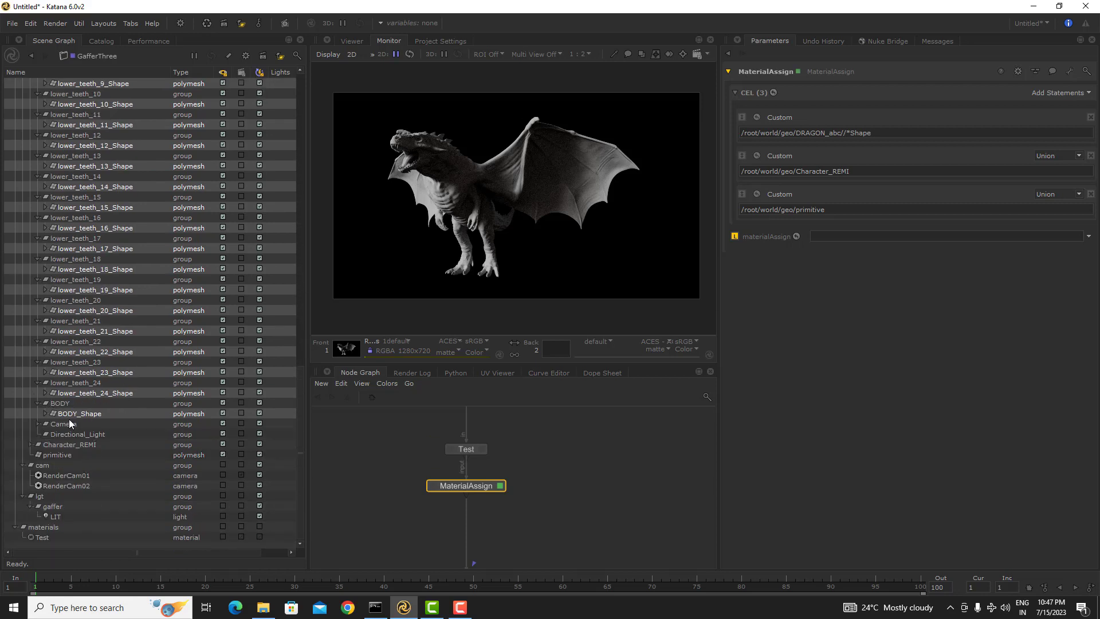
{"action": "scroll", "coordinate": [106, 301], "scroll_direction": "up", "scroll_amount": 20}
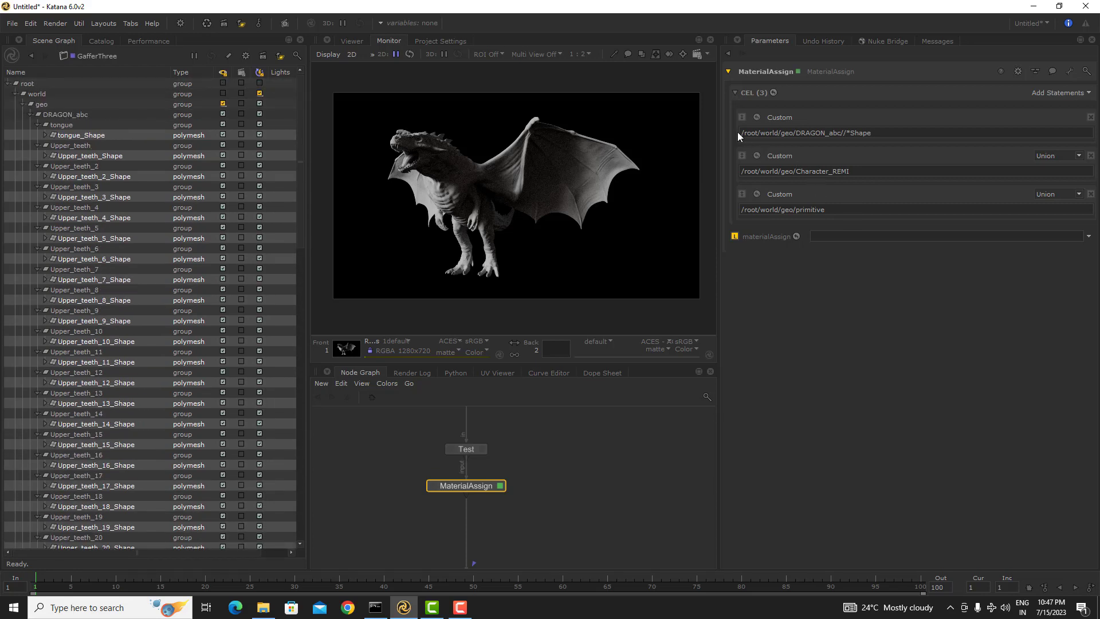
- Append the first statement's //*Shape ending to the second Custom statement's Character_REMI path and try finding its matches in the scene graph
{"action": "left_click_drag", "start_coordinate": [742, 132], "coordinate": [843, 129]}
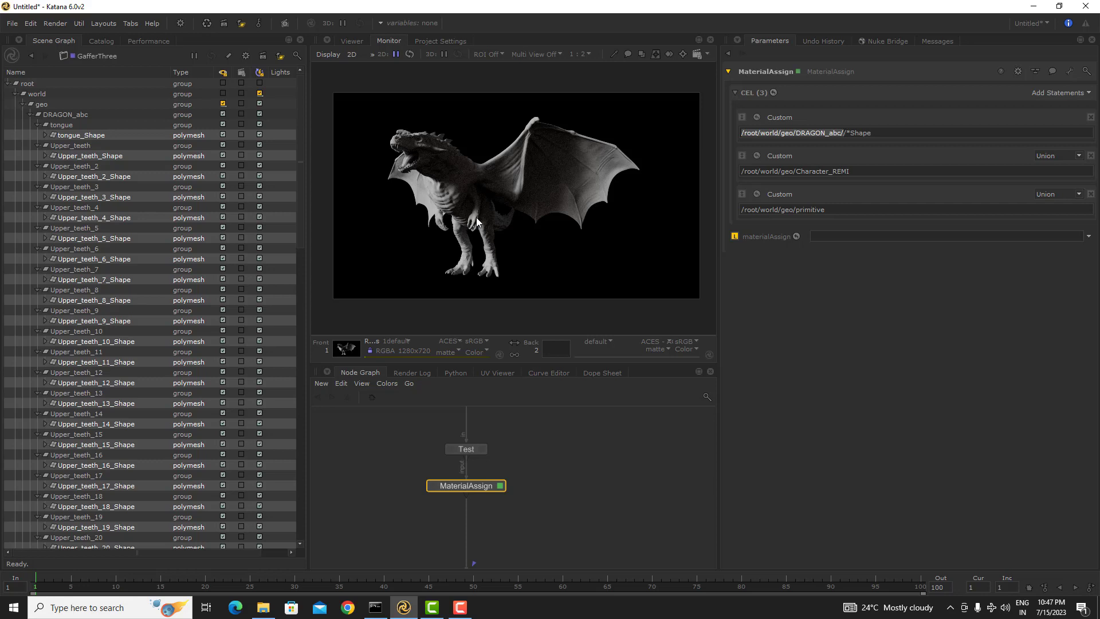
{"action": "key", "text": "ctrl+a"}
{"action": "left_click_drag", "start_coordinate": [884, 133], "coordinate": [841, 134]}
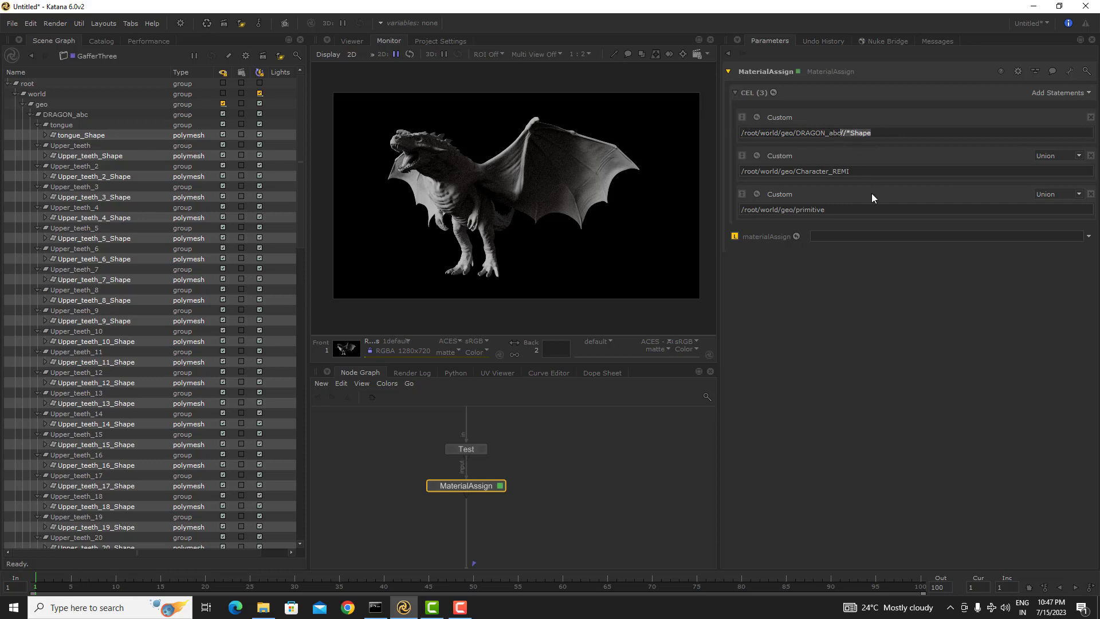
{"action": "left_click", "coordinate": [867, 172]}
{"action": "type", "text": "//*Shape"}
{"action": "left_click", "coordinate": [757, 155]}
{"action": "scroll", "coordinate": [187, 245], "scroll_direction": "down", "scroll_amount": 18}
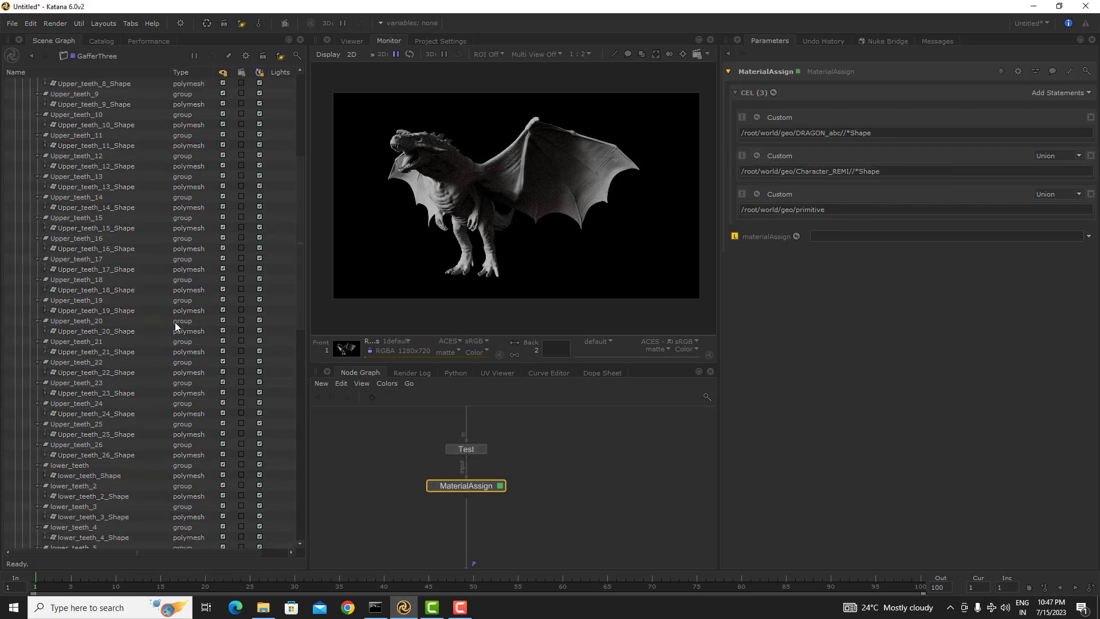
{"action": "scroll", "coordinate": [173, 371], "scroll_direction": "down", "scroll_amount": 7}
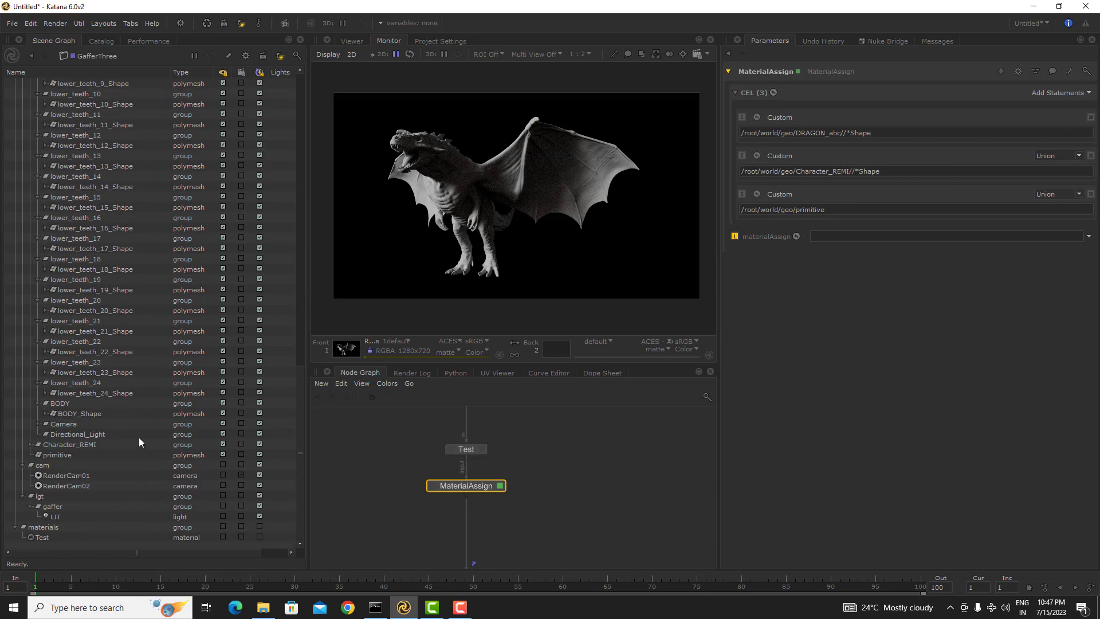
- Expand Character_REMI in the scene graph through remi, body_M_hrc, GEO, arm_M_hrc and armBase_M_geo, and select its object mesh
{"action": "left_click", "coordinate": [32, 445]}
{"action": "left_click", "coordinate": [39, 455]}
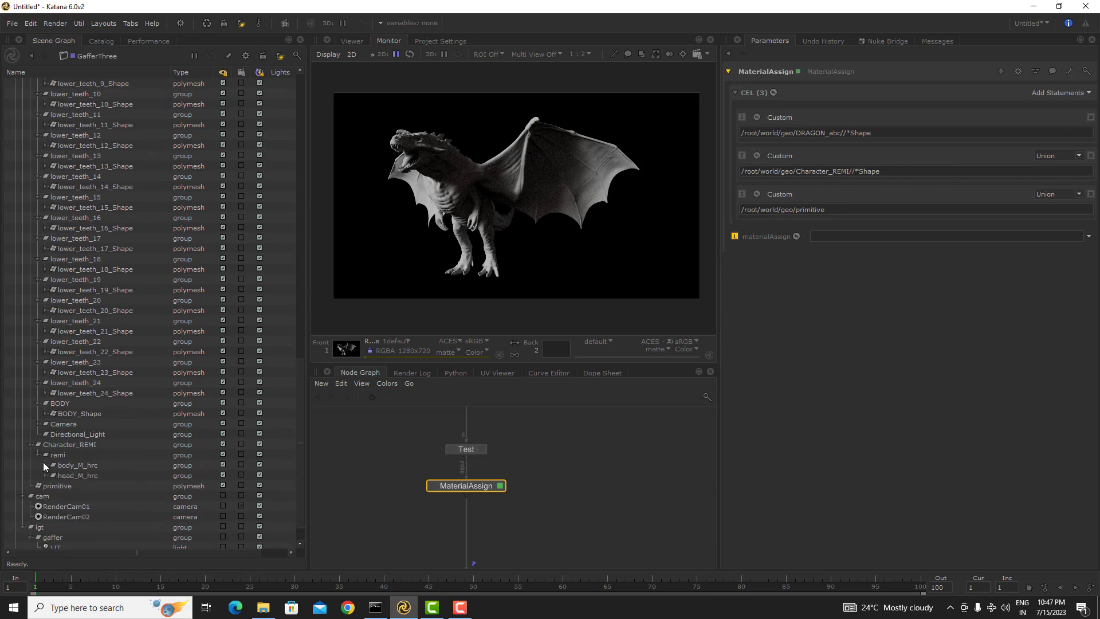
{"action": "left_click", "coordinate": [44, 464]}
{"action": "scroll", "coordinate": [104, 459], "scroll_direction": "down", "scroll_amount": 2}
{"action": "left_click", "coordinate": [57, 437]}
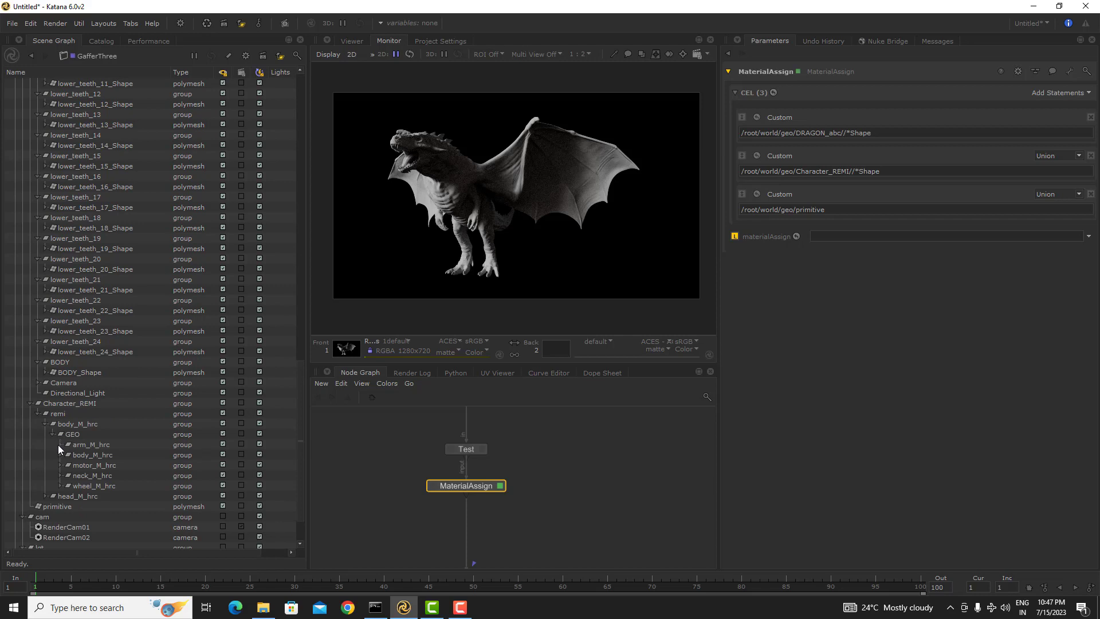
{"action": "left_click", "coordinate": [59, 444]}
{"action": "left_click", "coordinate": [68, 454]}
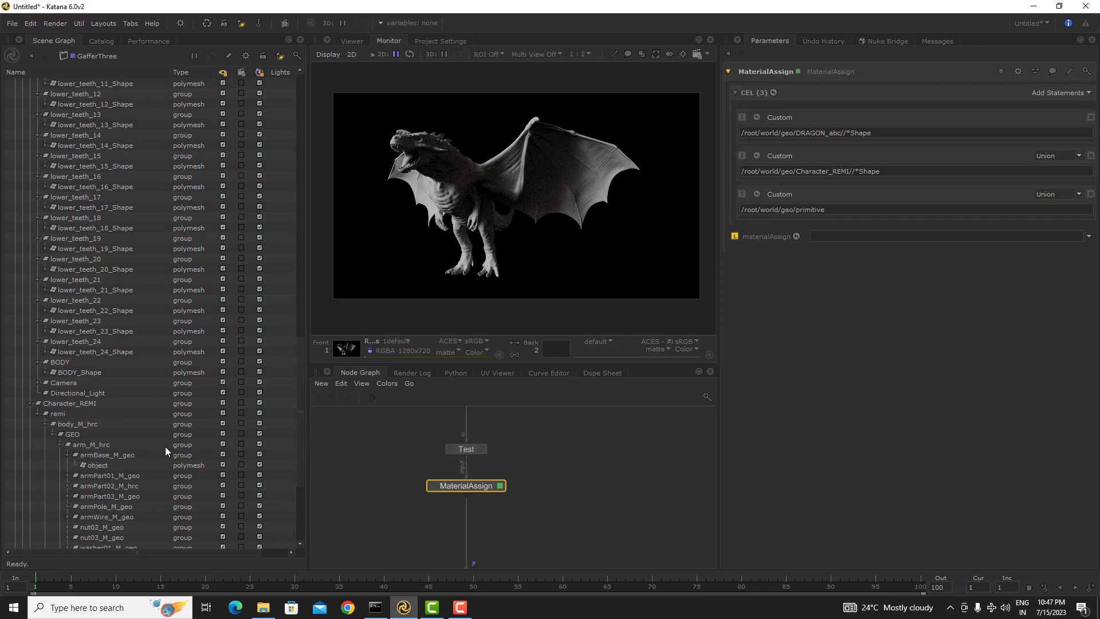
{"action": "left_click", "coordinate": [114, 466]}
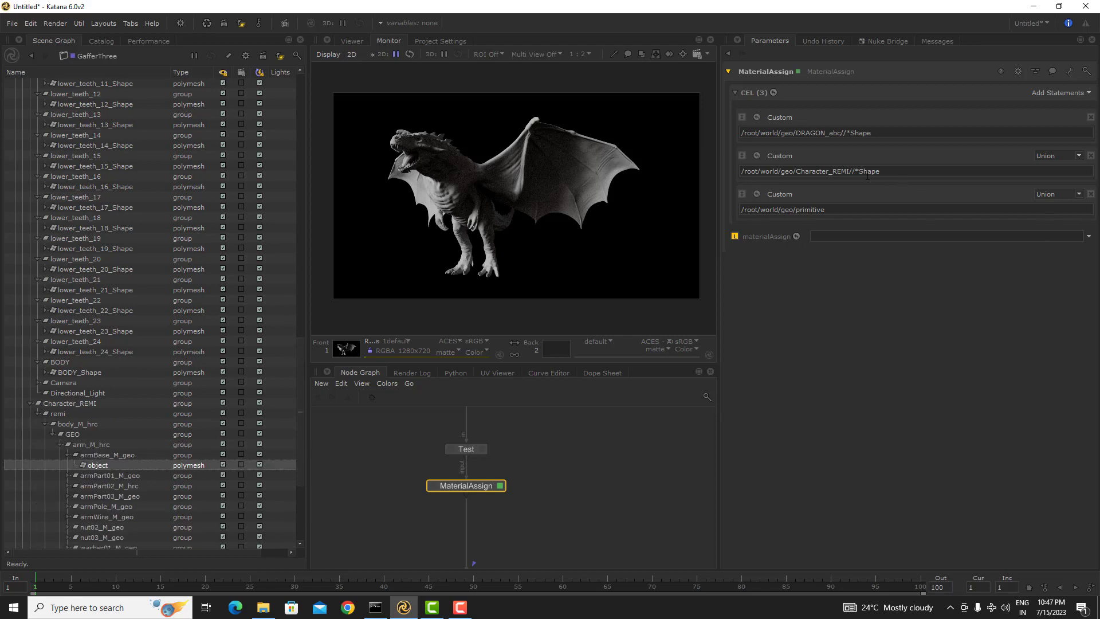
- Replace Shape with object to make the second Custom statement /root/world/geo/Character_REMI//*object, and select and review its matches in the scene graph
{"action": "left_click_drag", "start_coordinate": [860, 173], "coordinate": [922, 174]}
{"action": "type", "text": "Object"}
{"action": "key", "text": "BackSpace"}
{"action": "type", "text": "o"}
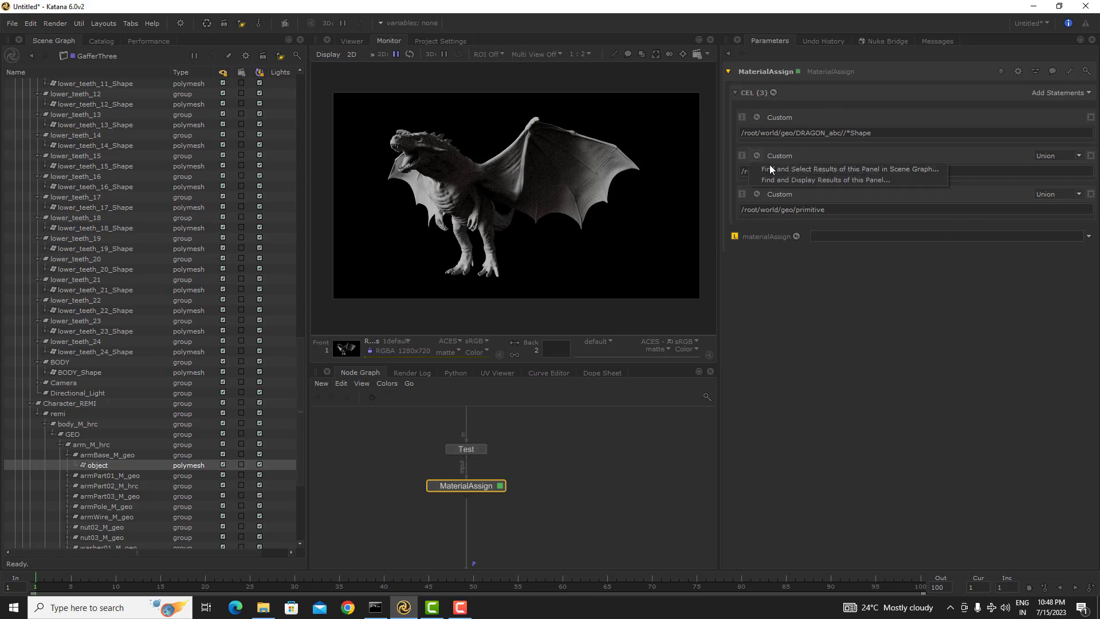
{"action": "scroll", "coordinate": [150, 401], "scroll_direction": "down", "scroll_amount": 15}
{"action": "scroll", "coordinate": [165, 347], "scroll_direction": "up", "scroll_amount": 14}
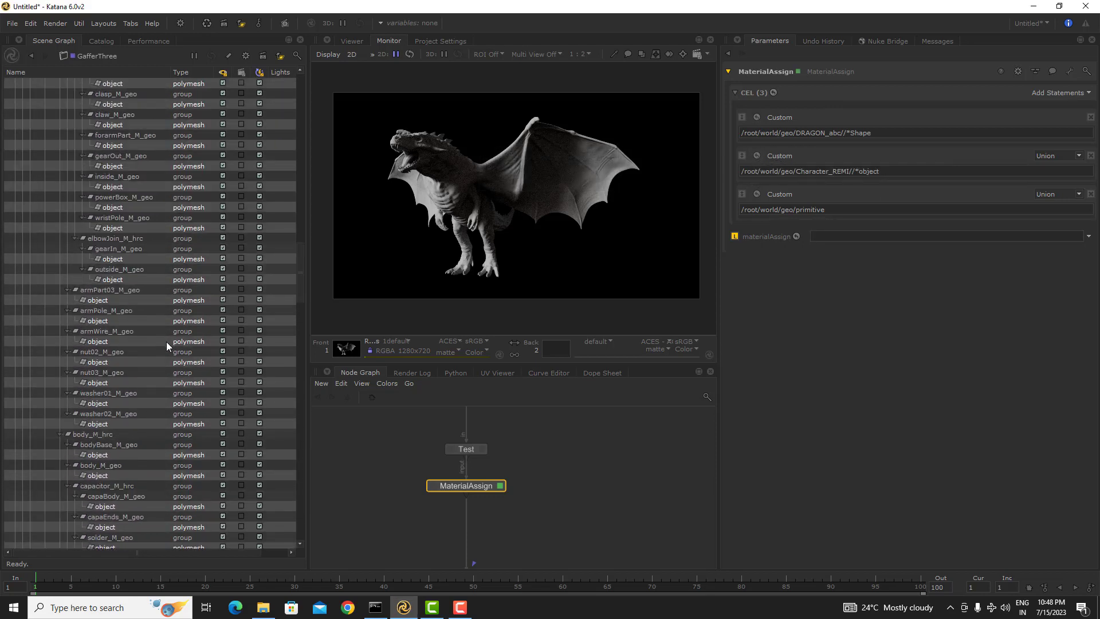
{"action": "scroll", "coordinate": [166, 342], "scroll_direction": "up", "scroll_amount": 5}
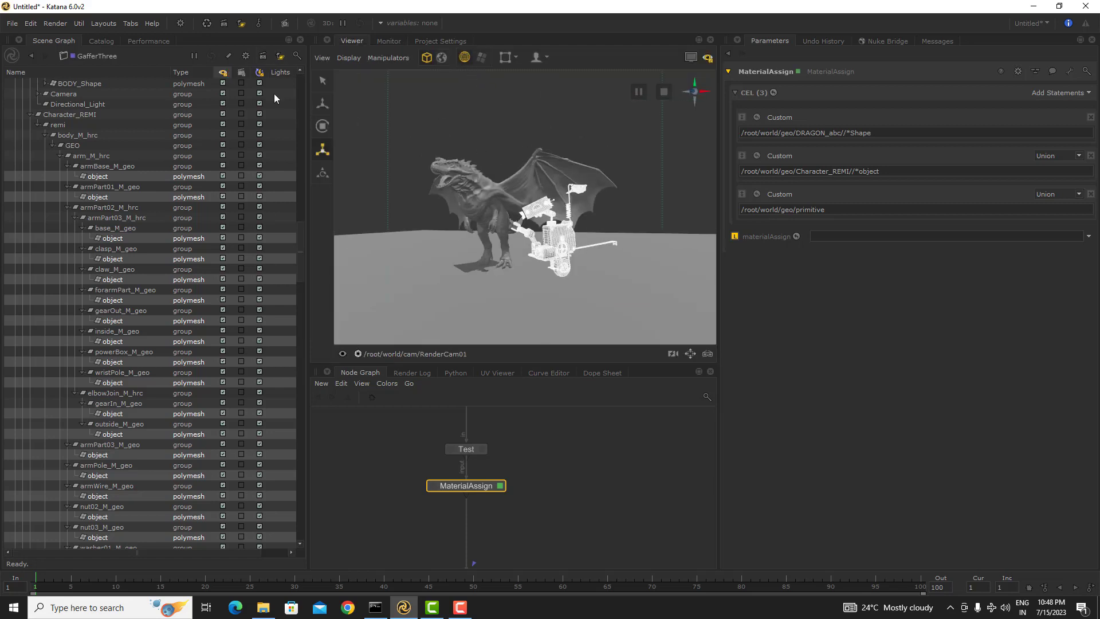
- Turn off the viewer visibility working set in the scene graph and collapse the remi hierarchy under Character_REMI
{"action": "left_click", "coordinate": [225, 75]}
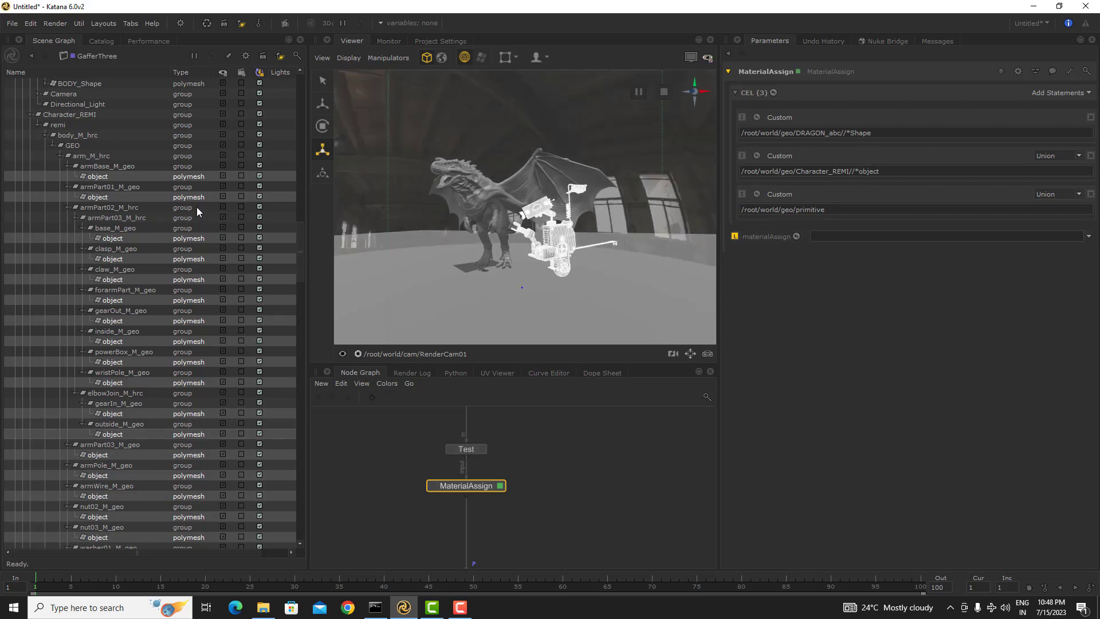
{"action": "scroll", "coordinate": [85, 161], "scroll_direction": "up", "scroll_amount": 15}
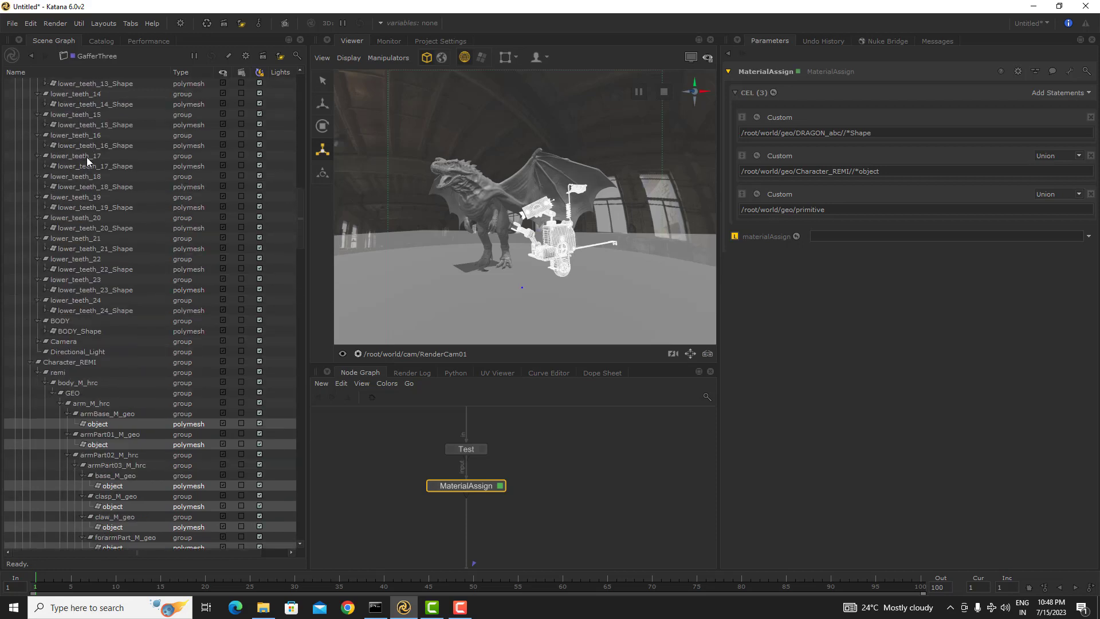
{"action": "scroll", "coordinate": [84, 239], "scroll_direction": "down", "scroll_amount": 20}
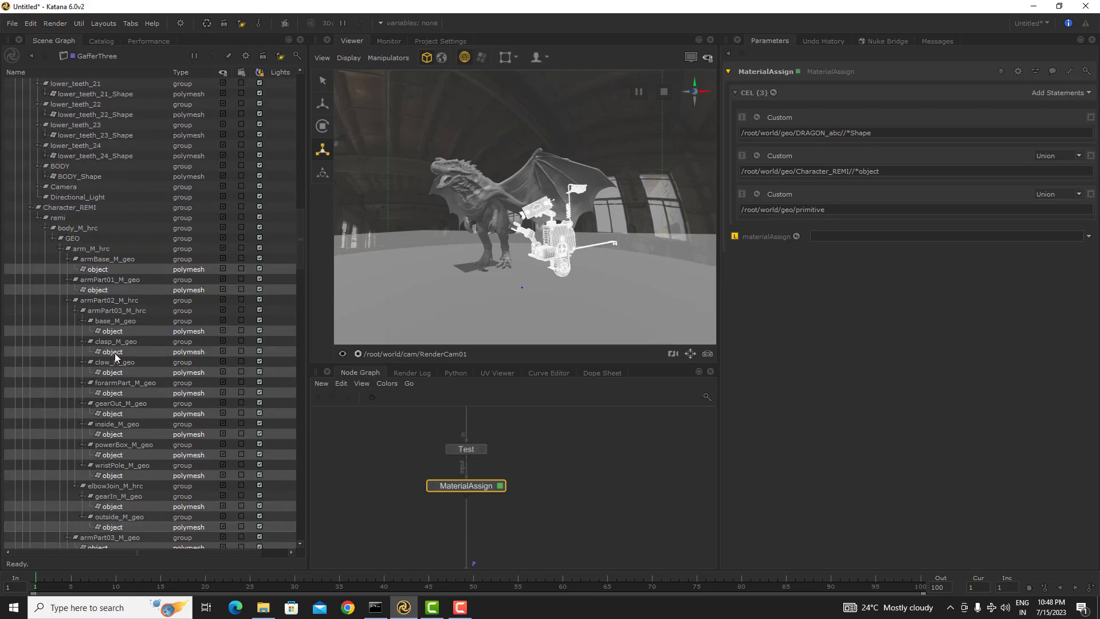
{"action": "double_click", "coordinate": [81, 237]}
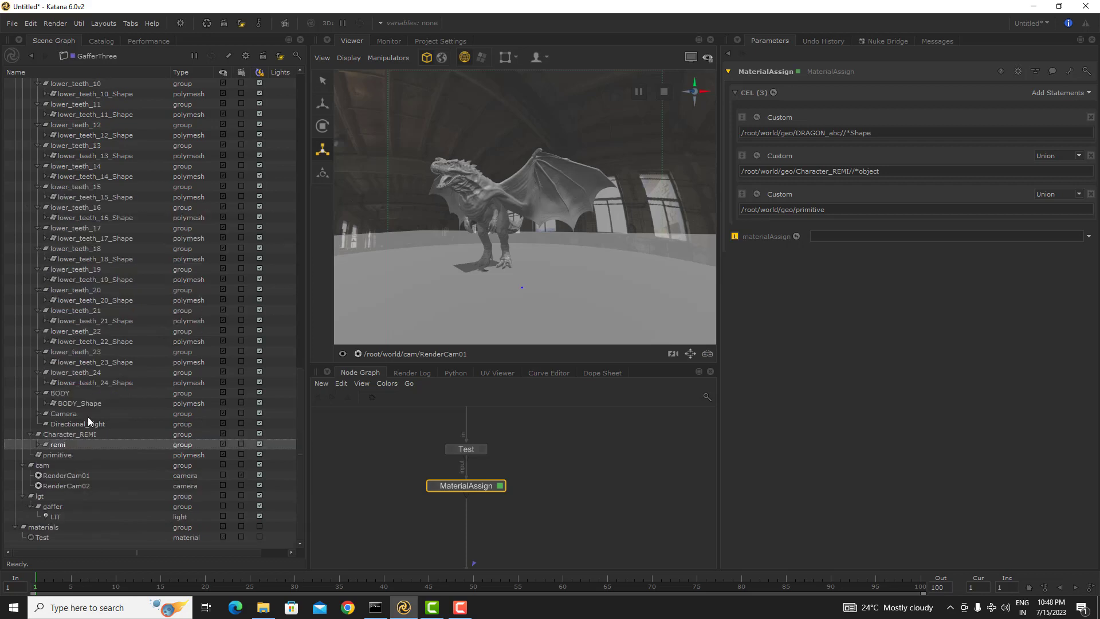
- Select DRAGON_abc in the scene graph and fully expand its hierarchy down to the mergedSurface facesets
{"action": "scroll", "coordinate": [101, 274], "scroll_direction": "up", "scroll_amount": 14}
{"action": "scroll", "coordinate": [97, 243], "scroll_direction": "up", "scroll_amount": 15}
{"action": "left_click", "coordinate": [64, 114]}
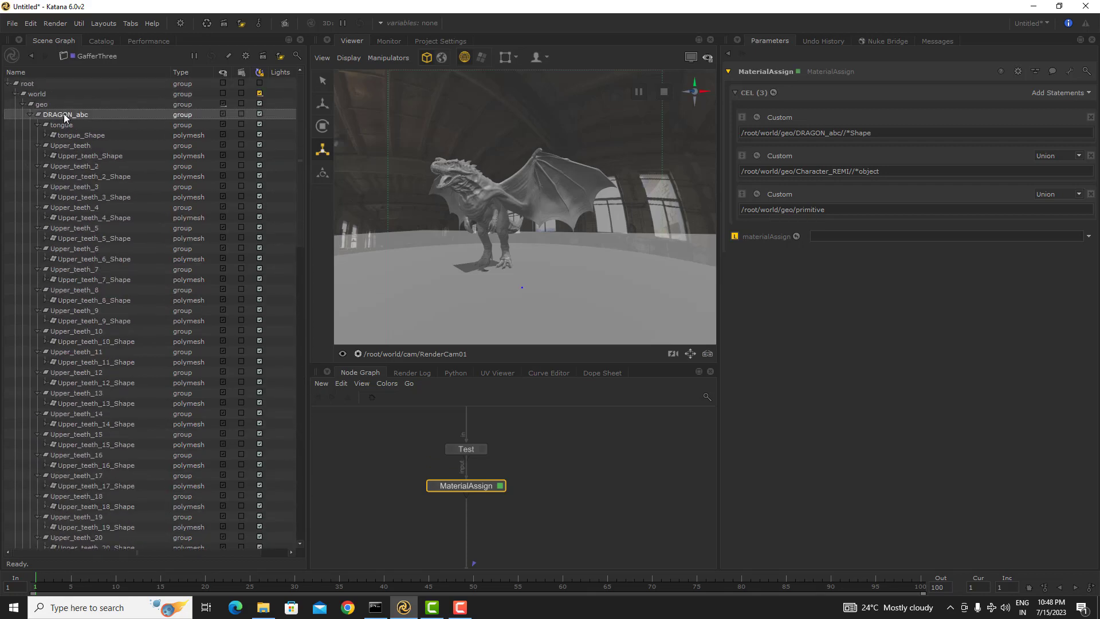
{"action": "double_click", "coordinate": [61, 114]}
{"action": "double_click", "coordinate": [67, 114], "text": "shift"}
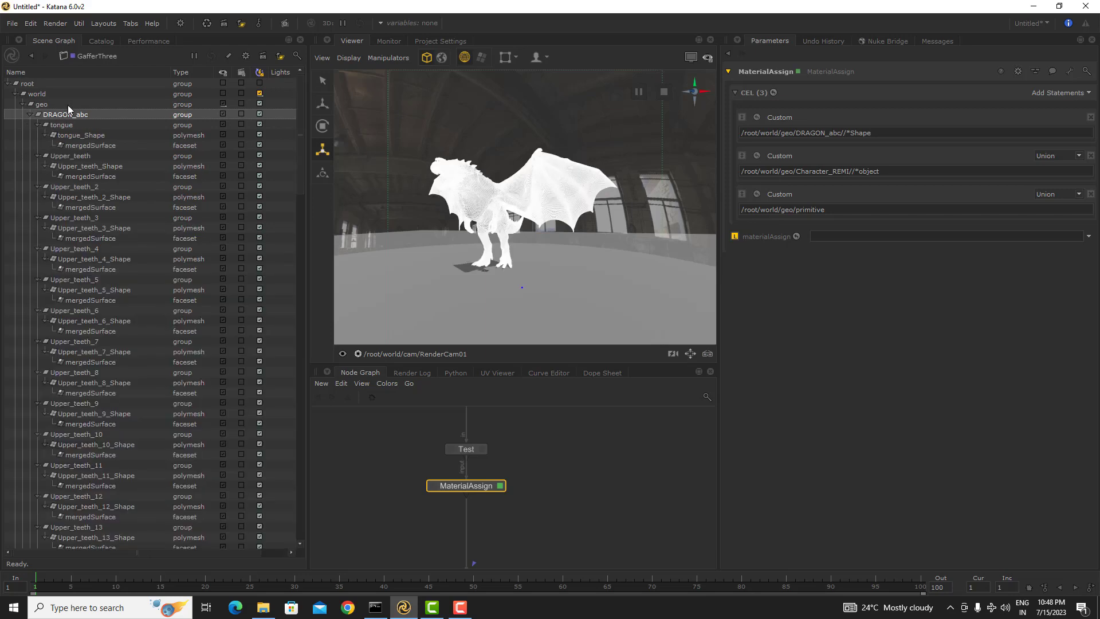
- Collapse the DRAGON_abc branch and select the results of the Character_REMI//*object CEL statement in the Scene Graph
{"action": "double_click", "coordinate": [67, 114]}
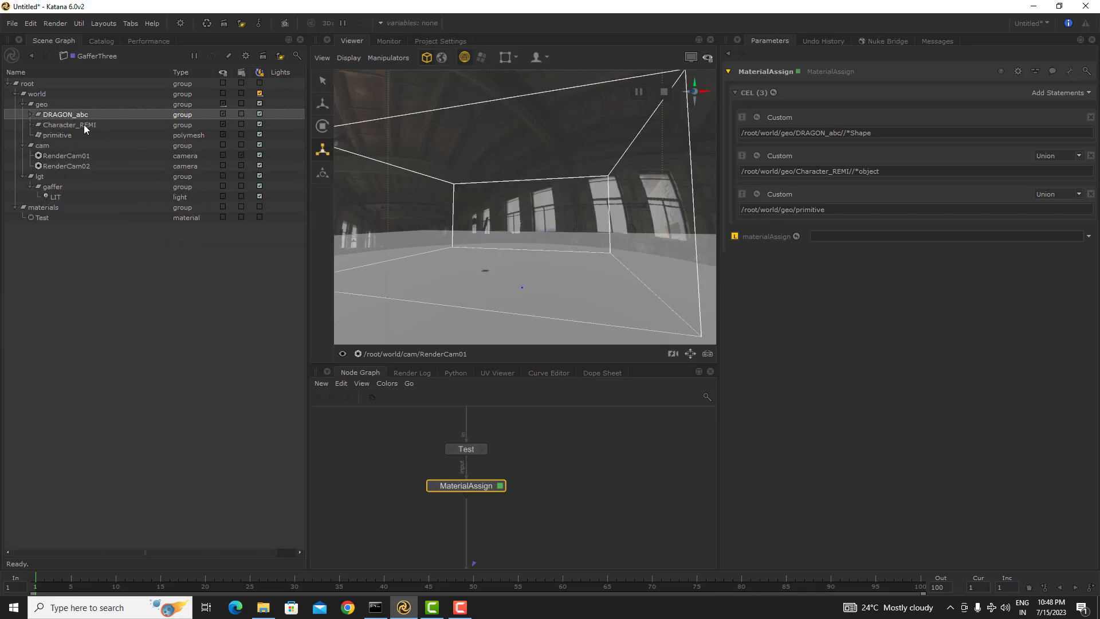
{"action": "left_click", "coordinate": [57, 125]}
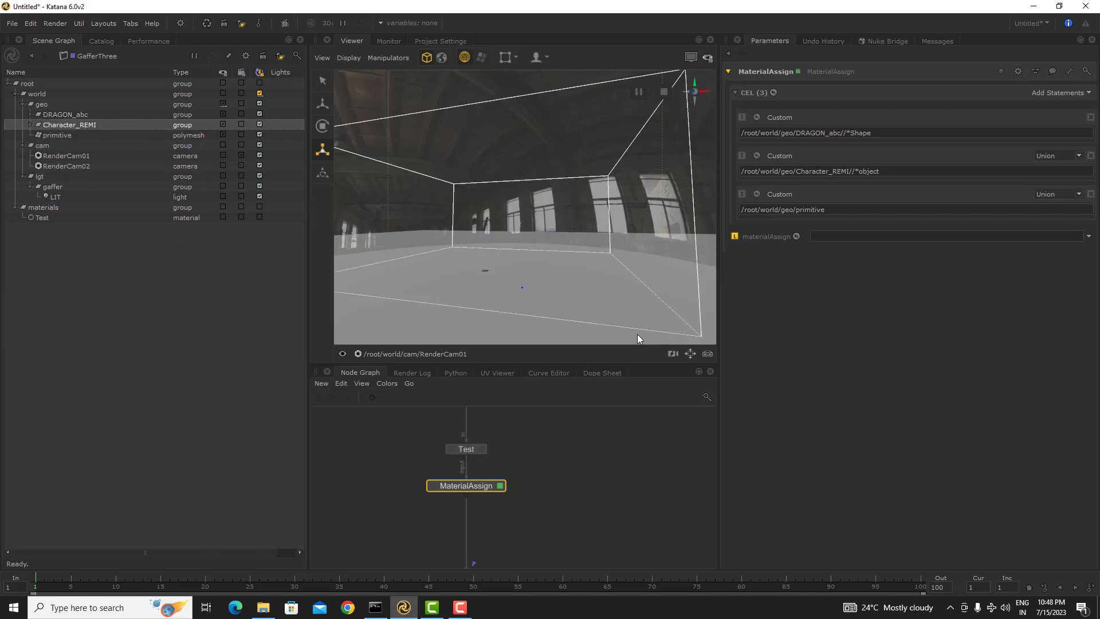
{"action": "left_click", "coordinate": [757, 154]}
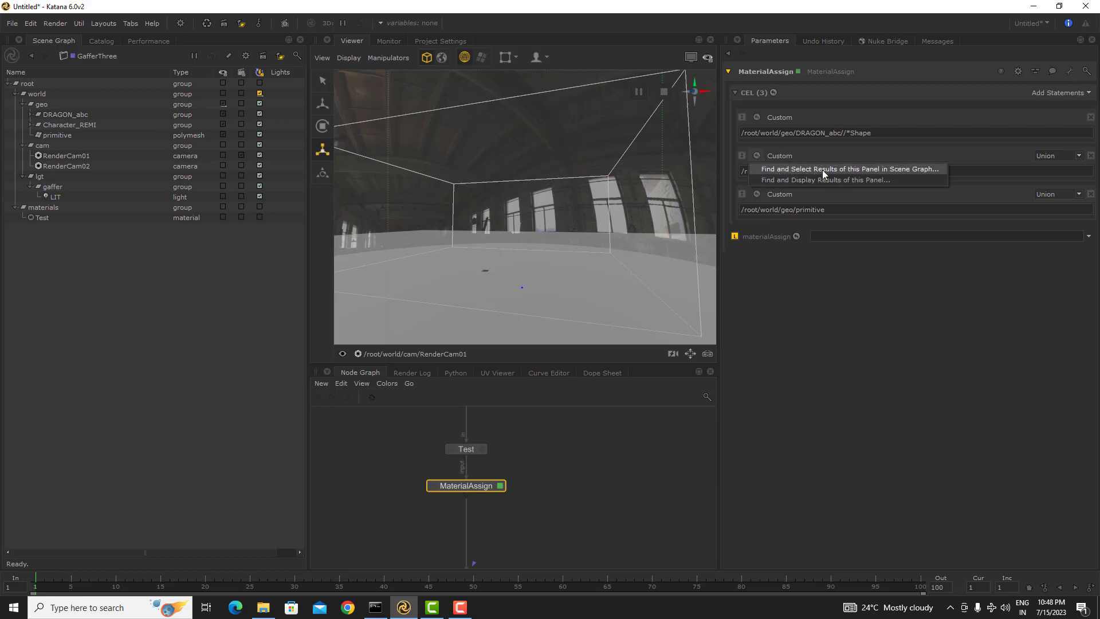
{"action": "left_click", "coordinate": [823, 168]}
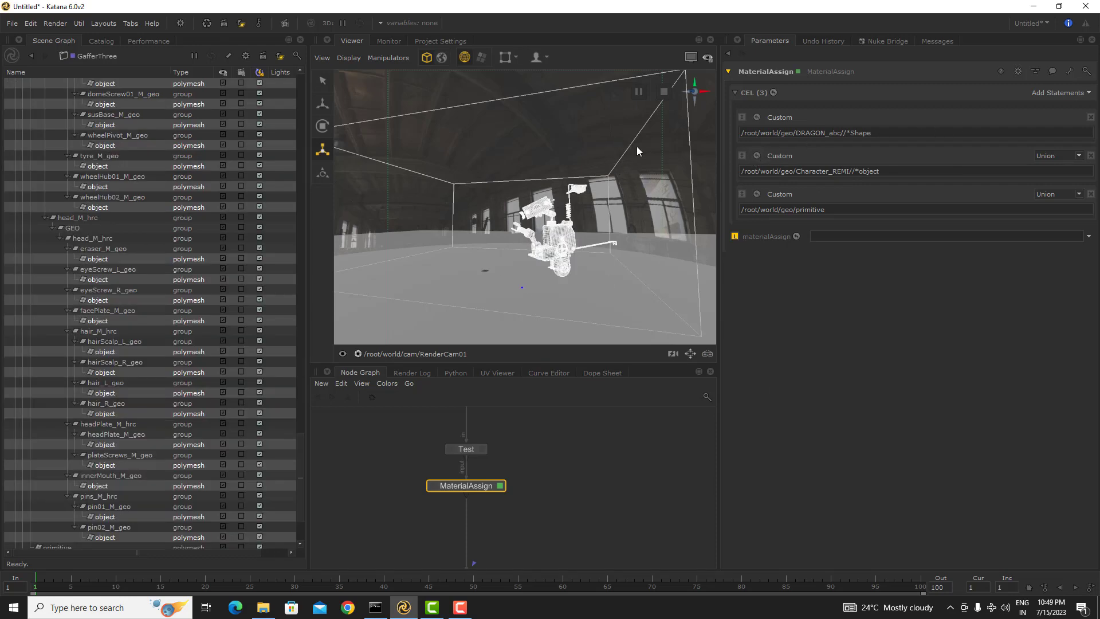
- Look over the Character_REMI locations matched by the CEL statement, and collapse the remi branch
{"action": "scroll", "coordinate": [170, 275], "scroll_direction": "up", "scroll_amount": 13}
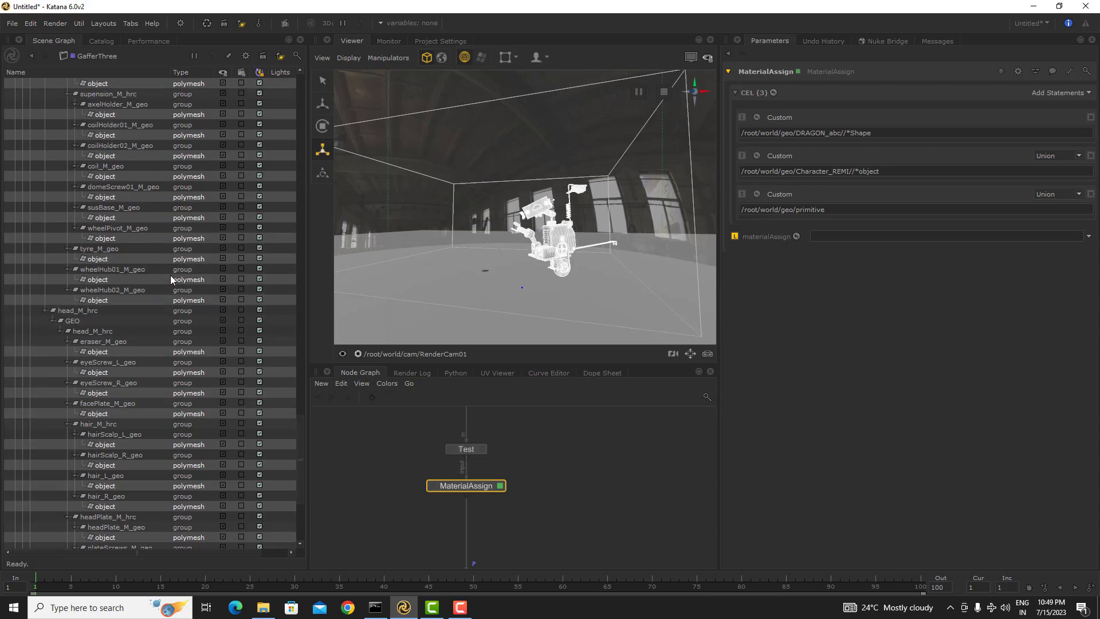
{"action": "scroll", "coordinate": [168, 270], "scroll_direction": "up", "scroll_amount": 4}
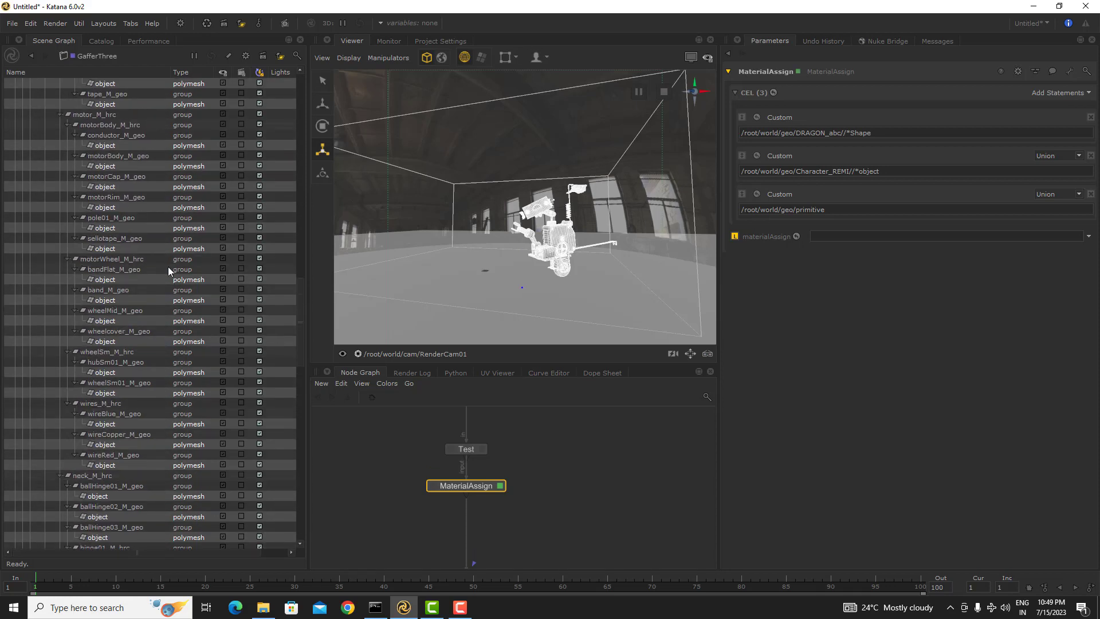
{"action": "scroll", "coordinate": [168, 270], "scroll_direction": "up", "scroll_amount": 10}
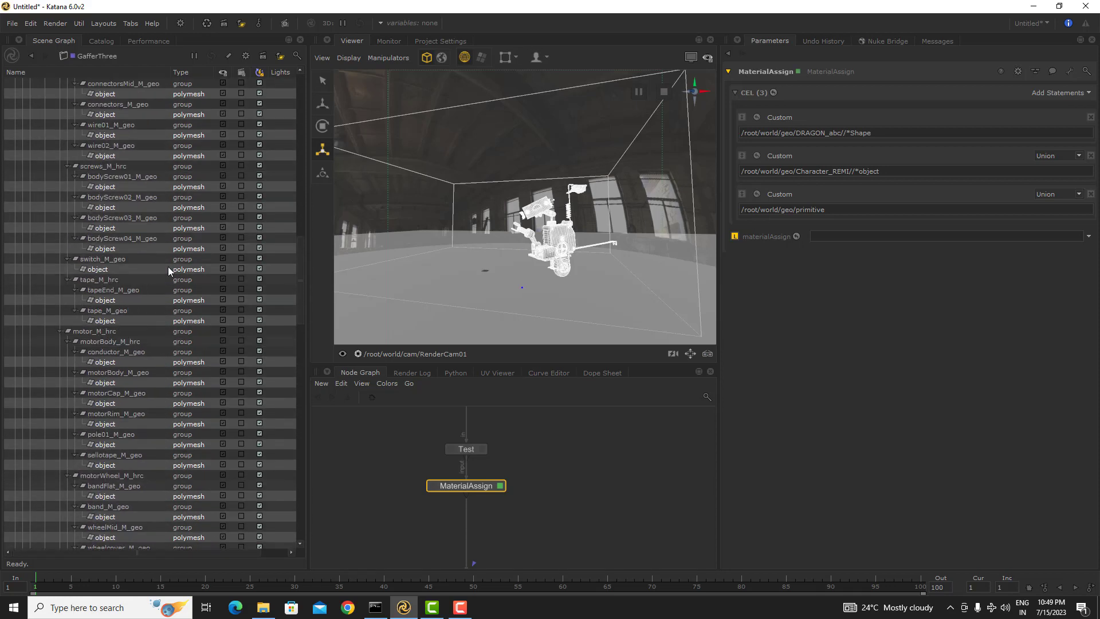
{"action": "scroll", "coordinate": [169, 269], "scroll_direction": "up", "scroll_amount": 10}
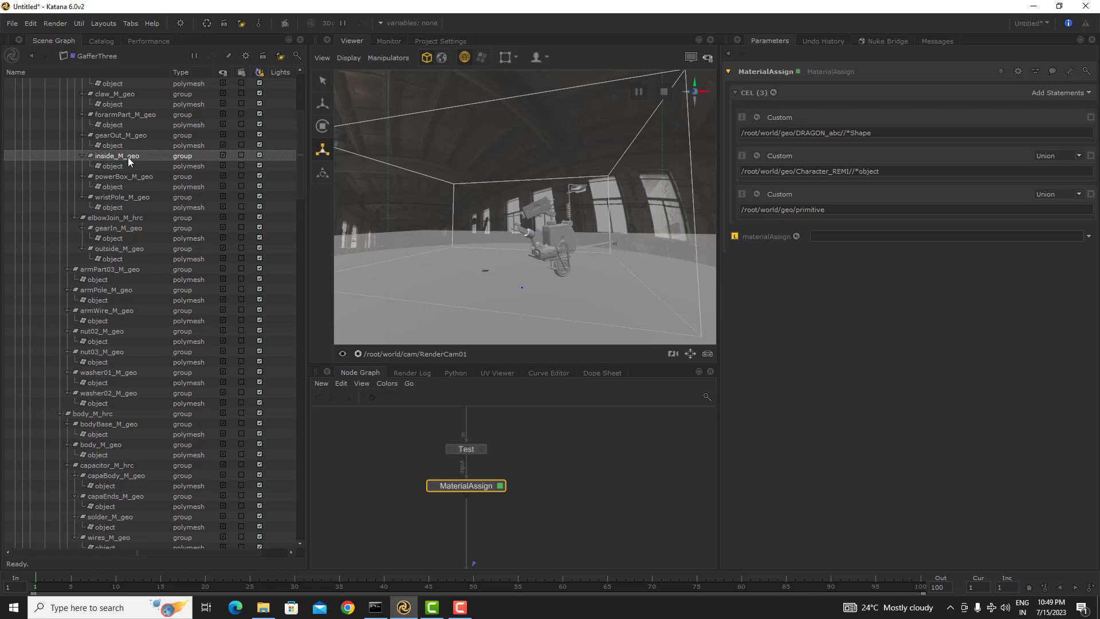
{"action": "scroll", "coordinate": [130, 160], "scroll_direction": "up", "scroll_amount": 6}
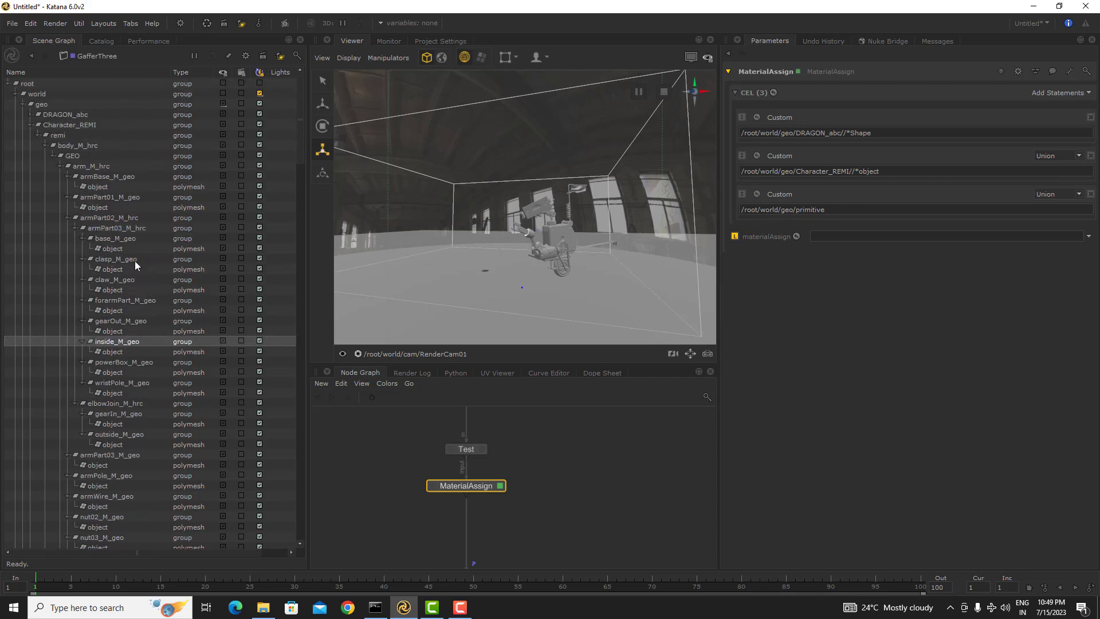
{"action": "left_click", "coordinate": [133, 259]}
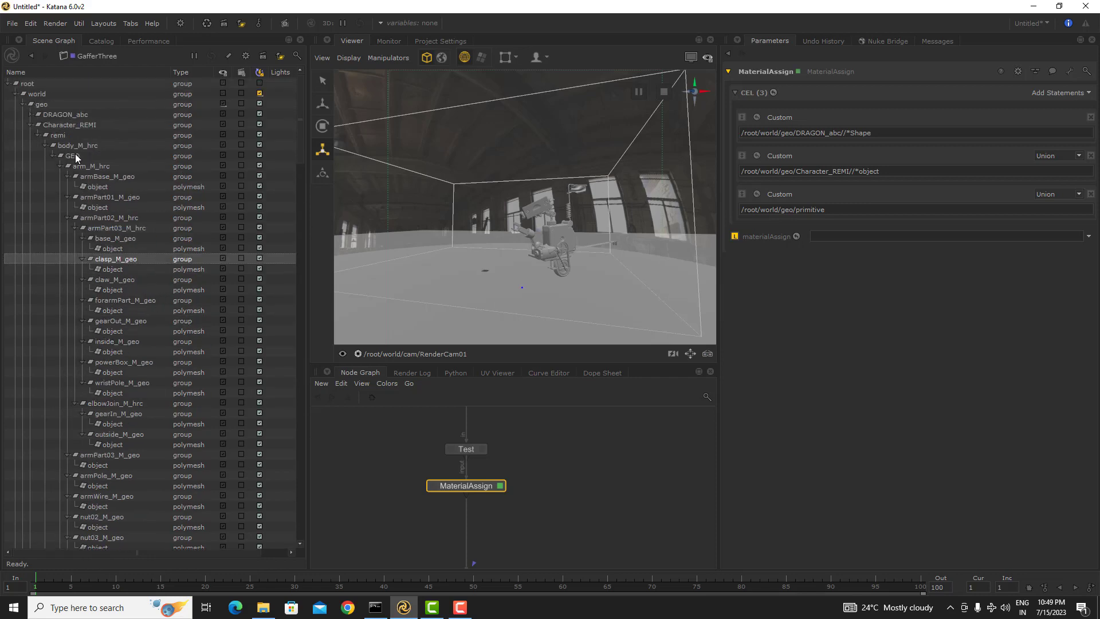
{"action": "double_click", "coordinate": [68, 135]}
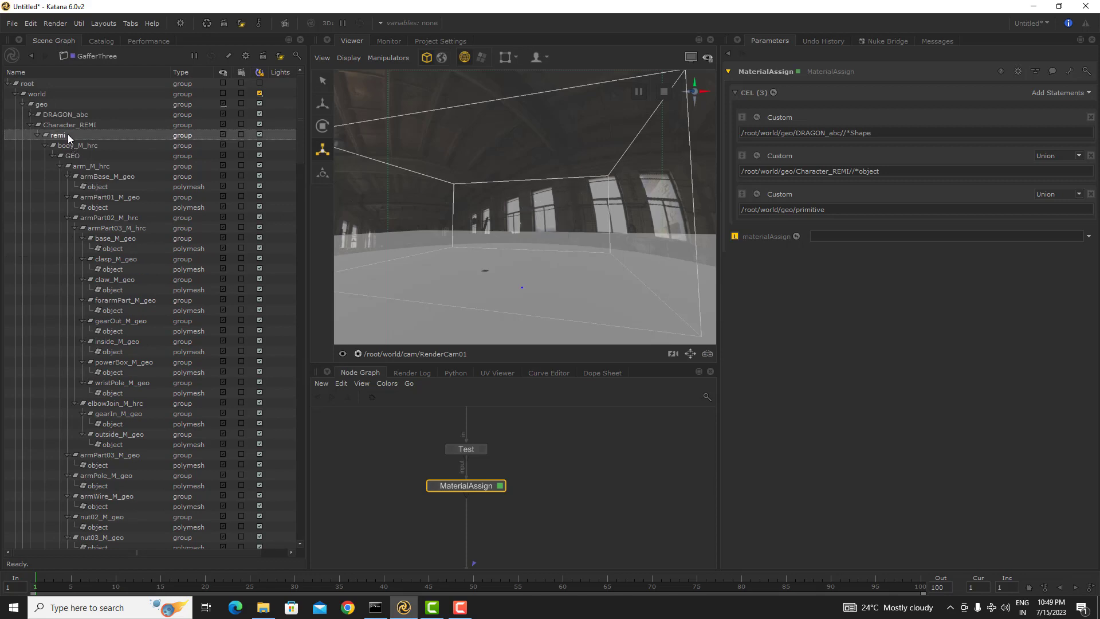
{"action": "left_click", "coordinate": [37, 136]}
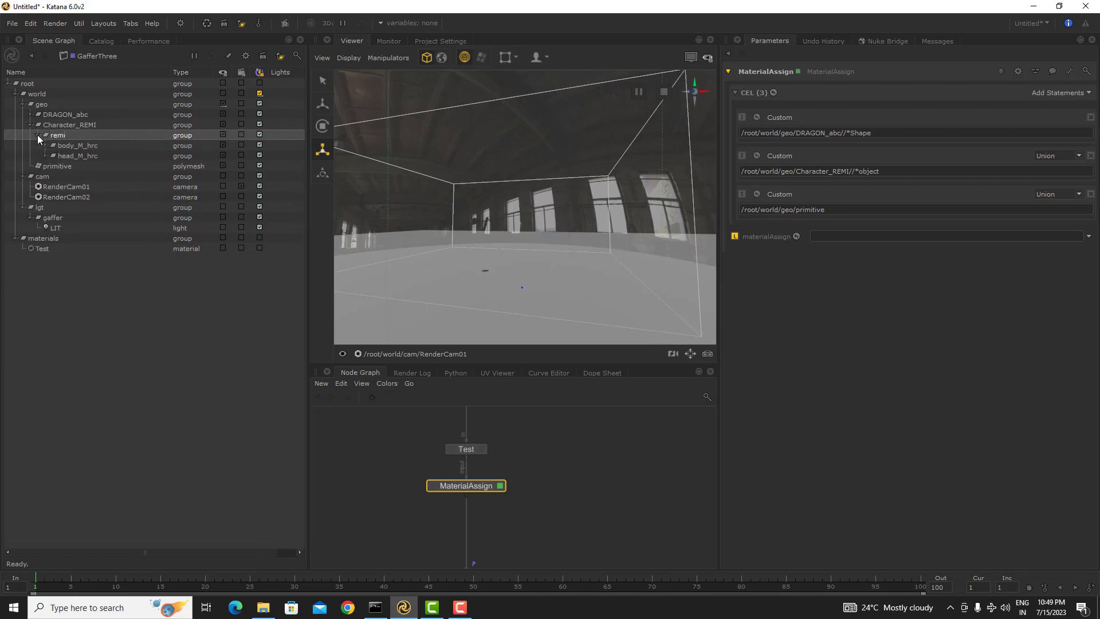
{"action": "left_click", "coordinate": [37, 135]}
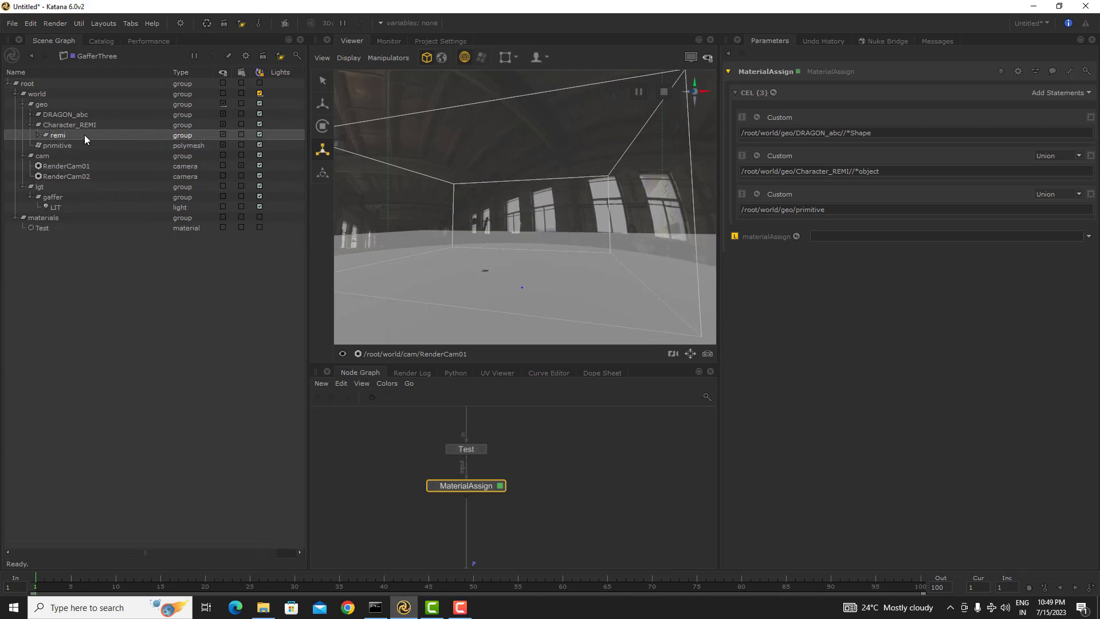
- Change the Character_REMI CEL statement to /root/world/geo/Character_REMI//*geo and select its results in the Scene Graph
{"action": "double_click", "coordinate": [861, 172]}
{"action": "type", "text": "geo"}
{"action": "left_click", "coordinate": [757, 155]}
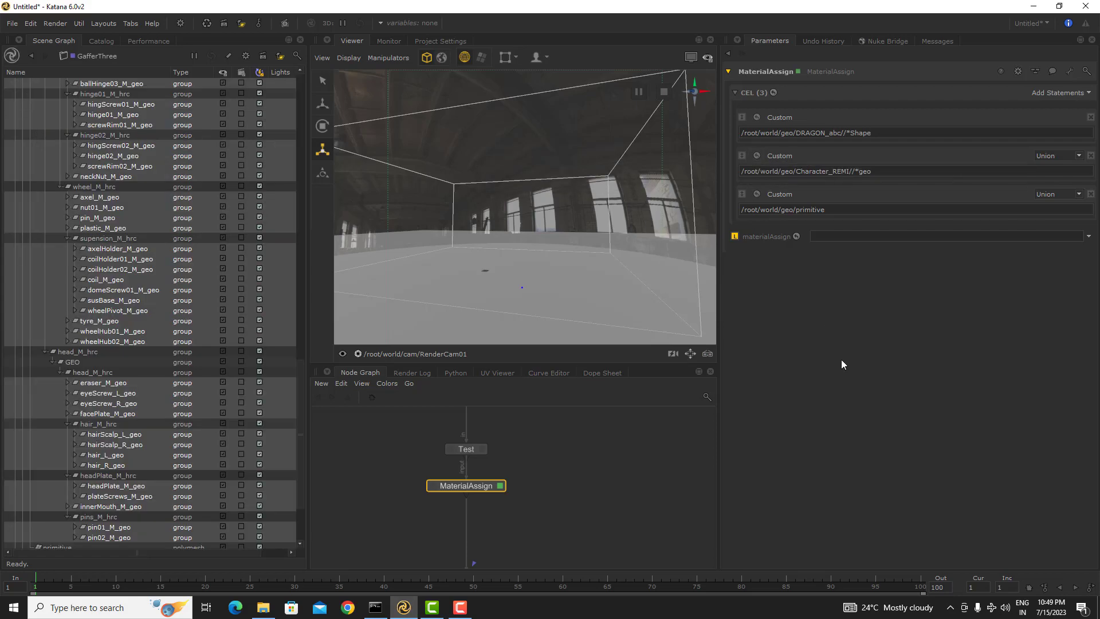
{"action": "scroll", "coordinate": [188, 397], "scroll_direction": "up", "scroll_amount": 15}
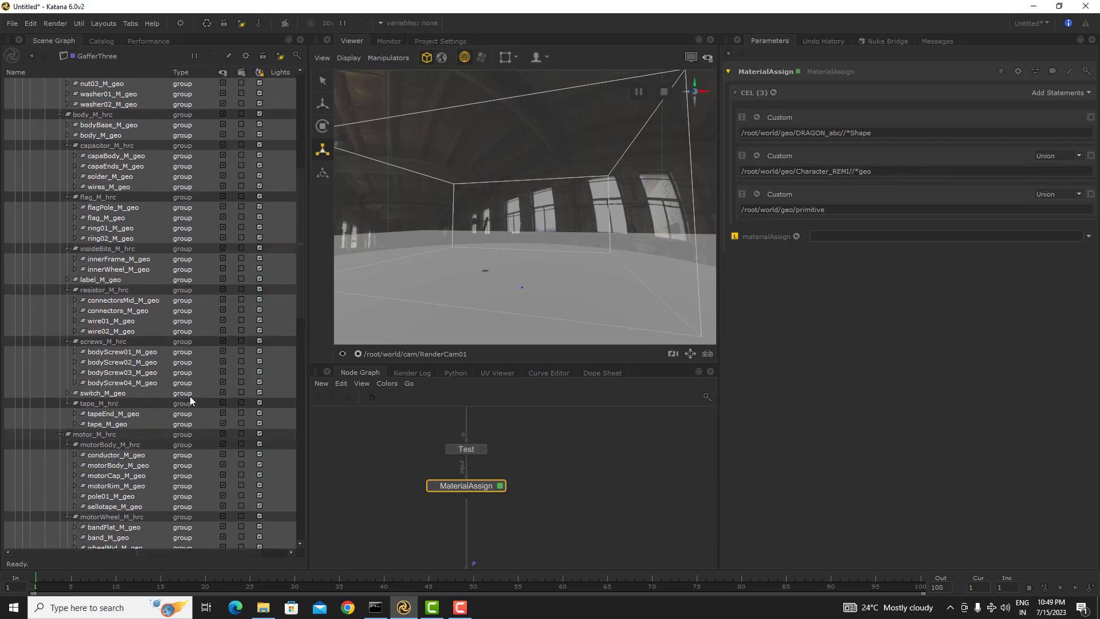
{"action": "scroll", "coordinate": [162, 305], "scroll_direction": "up", "scroll_amount": 2}
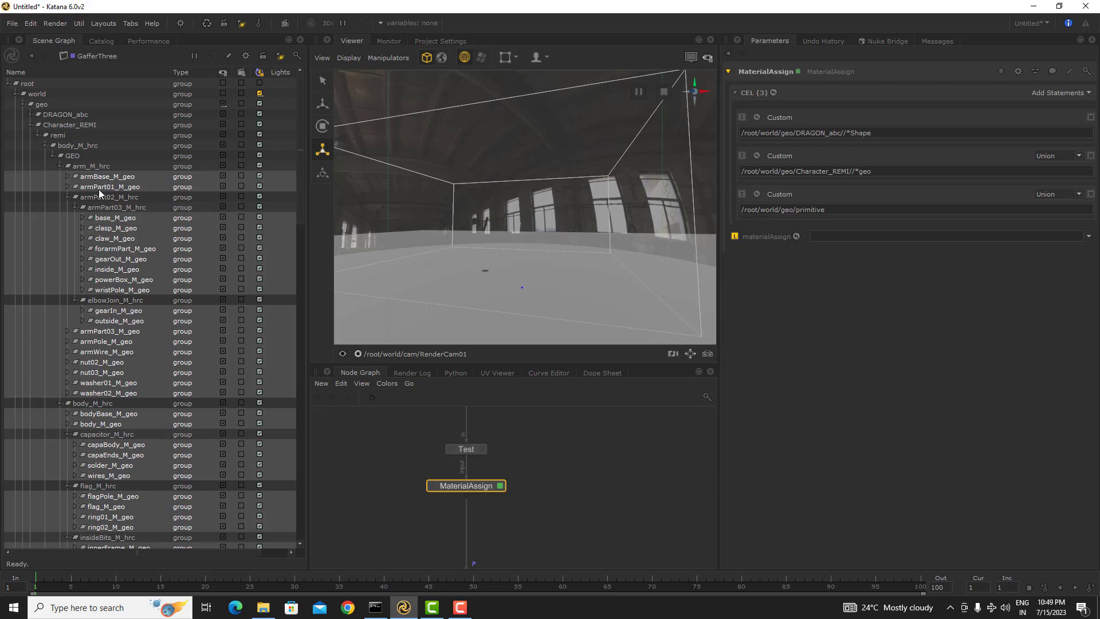
- Compare the armPart01_M_geo group with the object polymesh inside it, and collapse the group again
{"action": "left_click", "coordinate": [68, 186]}
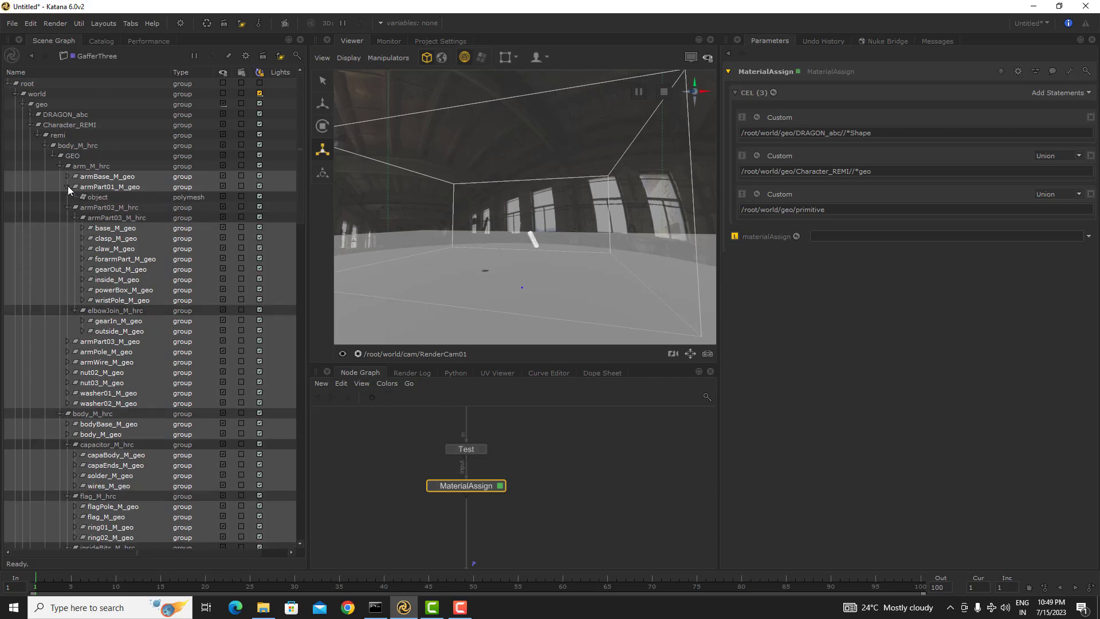
{"action": "left_click", "coordinate": [67, 186]}
{"action": "left_click", "coordinate": [68, 186]}
{"action": "left_click", "coordinate": [67, 185]}
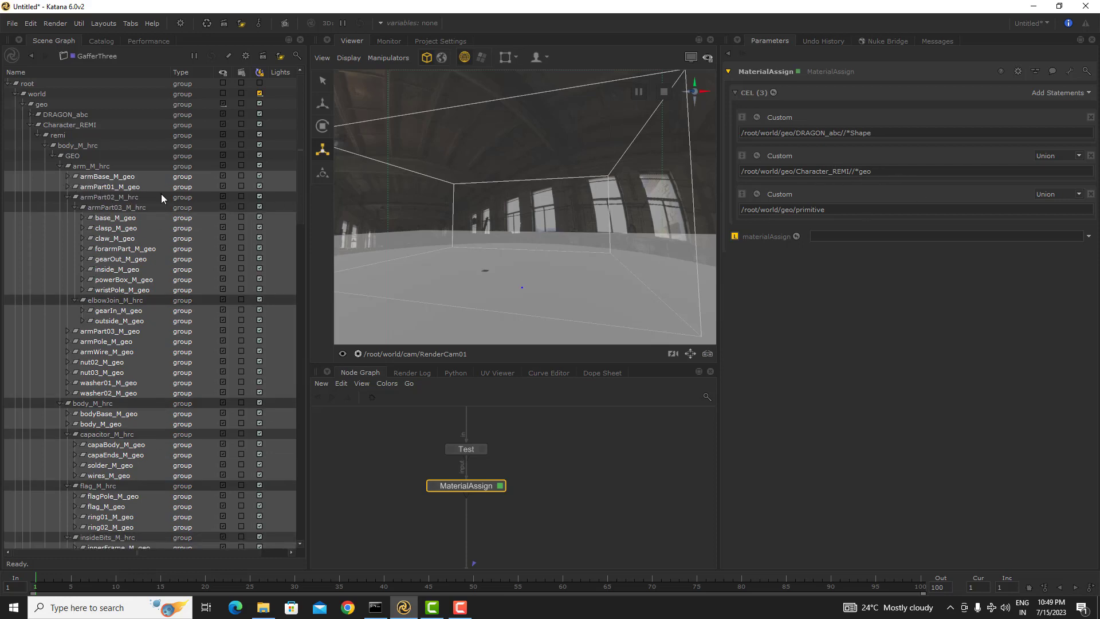
{"action": "left_click", "coordinate": [67, 185]}
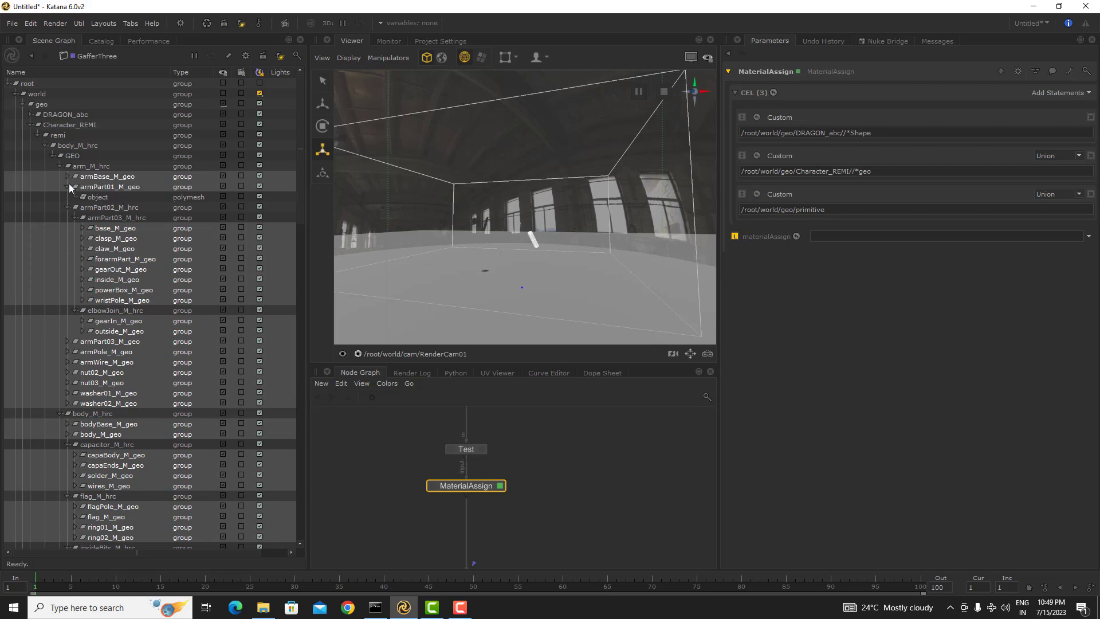
{"action": "left_click", "coordinate": [120, 197]}
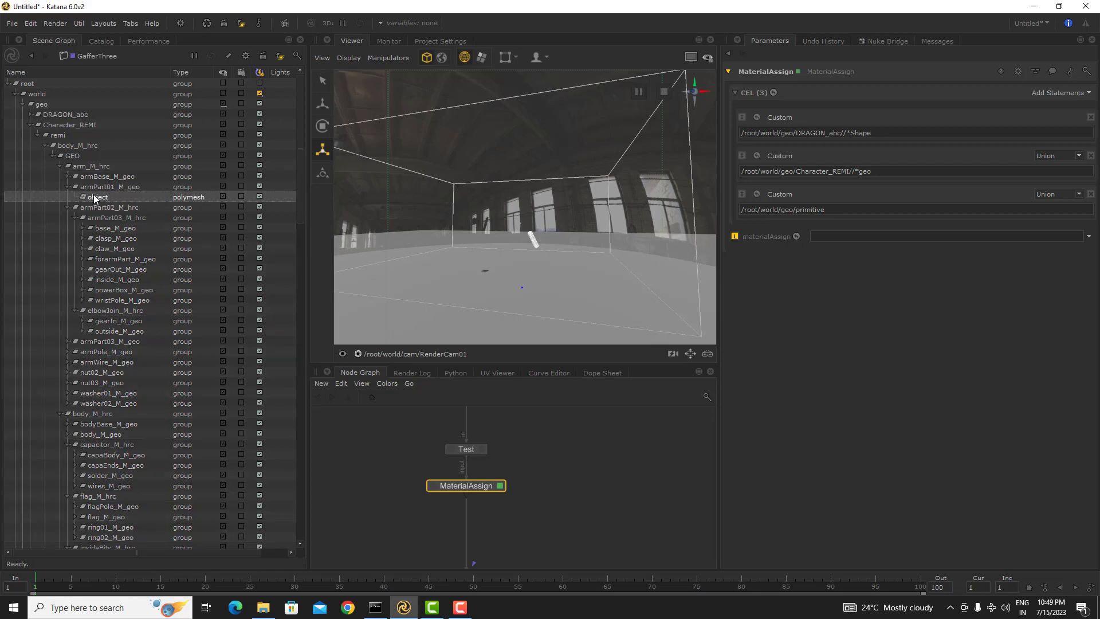
{"action": "left_click", "coordinate": [117, 187]}
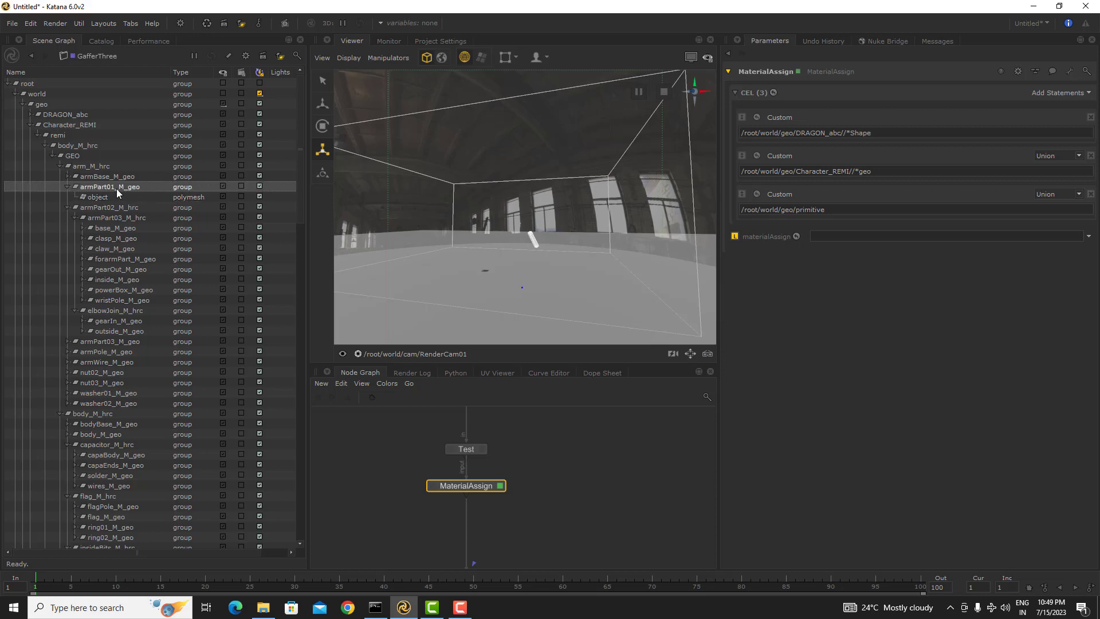
{"action": "left_click", "coordinate": [68, 187]}
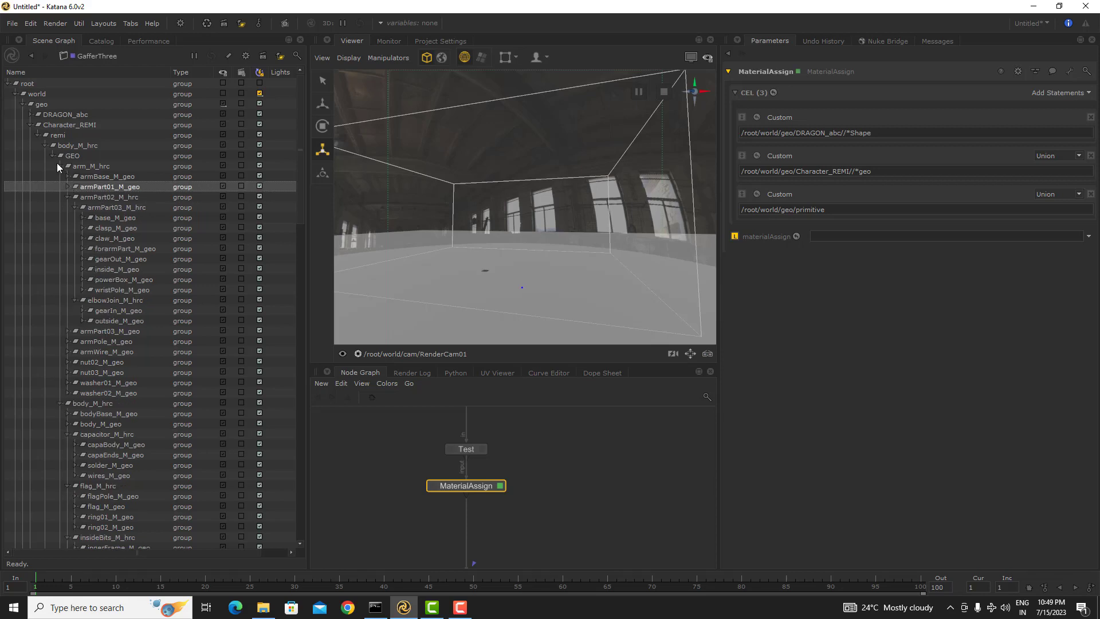
- Collapse the body_M_hrc and head_M_hrc branches under remi
{"action": "double_click", "coordinate": [75, 155]}
{"action": "left_click", "coordinate": [44, 146]}
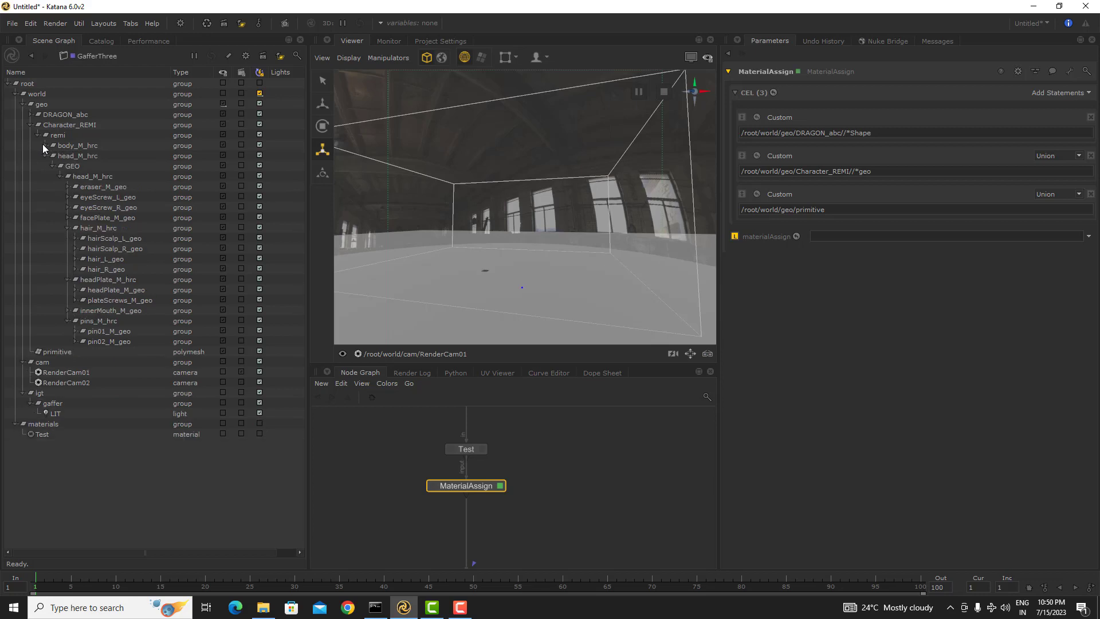
{"action": "left_click", "coordinate": [46, 156]}
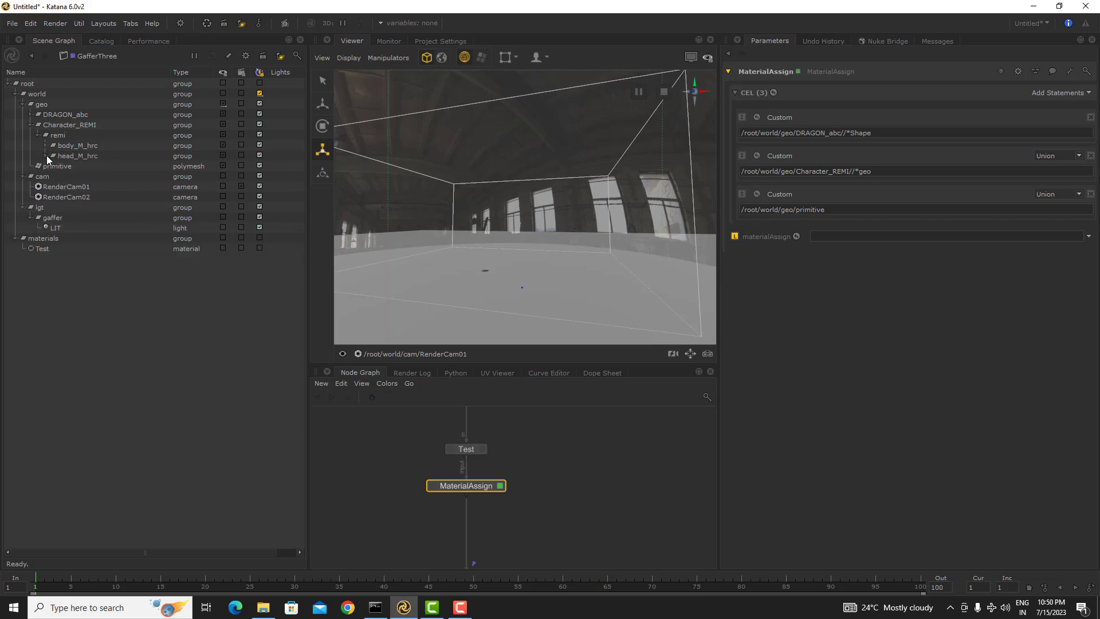
- Check the shape inside Upper_teeth_2 of DRAGON_abc, and collapse the DRAGON_abc and Character_REMI branches
{"action": "left_click", "coordinate": [31, 114]}
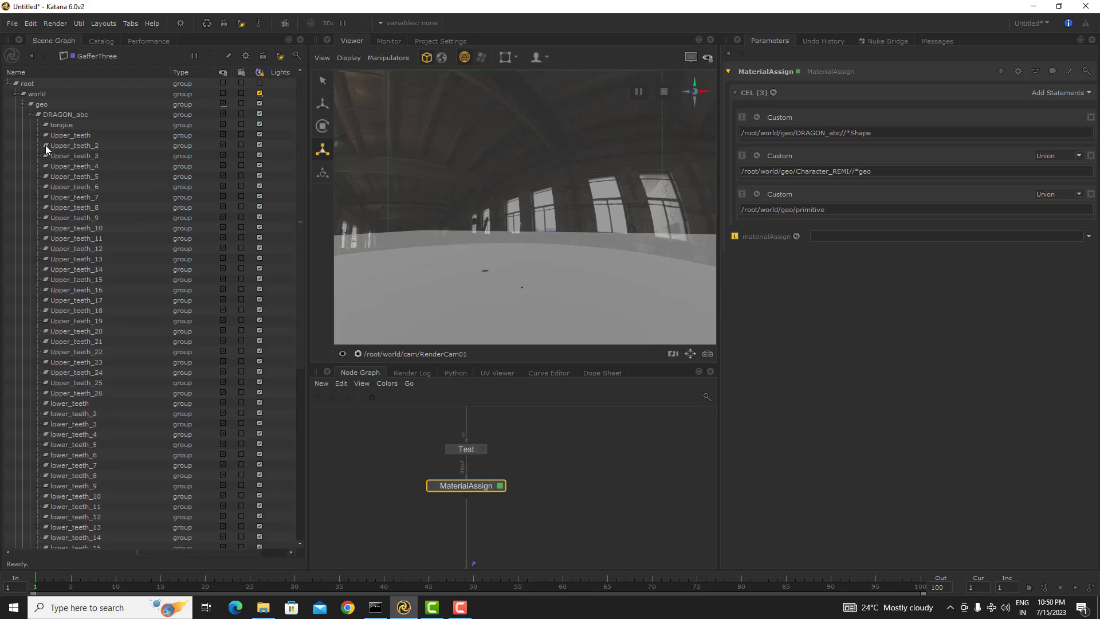
{"action": "left_click", "coordinate": [39, 146]}
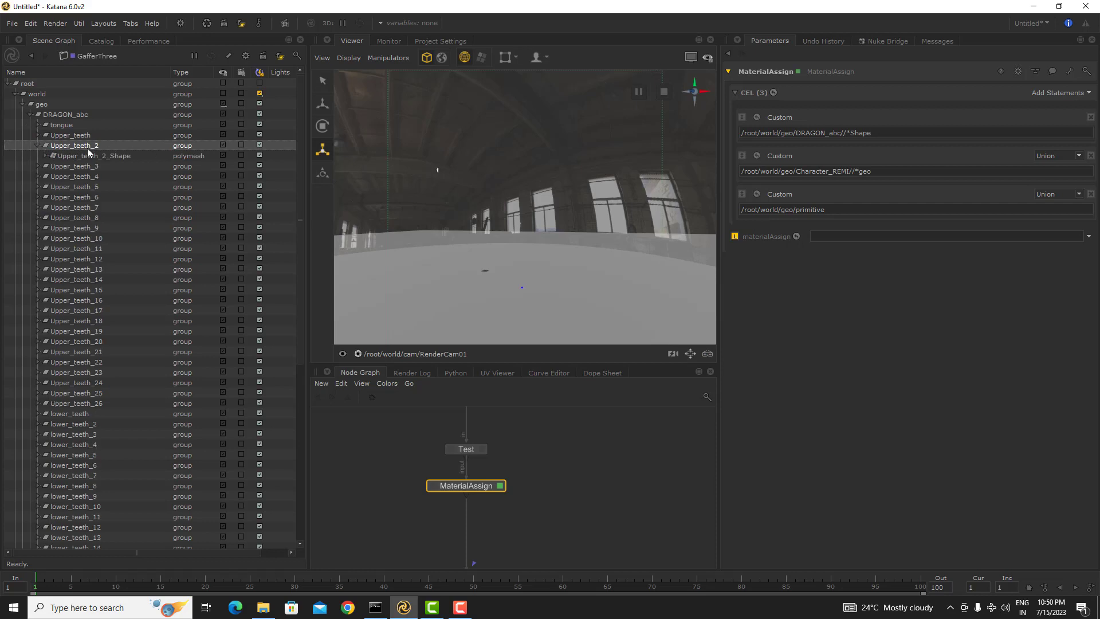
{"action": "left_click", "coordinate": [38, 146]}
{"action": "left_click", "coordinate": [31, 115]}
{"action": "left_click", "coordinate": [30, 115]}
{"action": "left_click", "coordinate": [31, 114]}
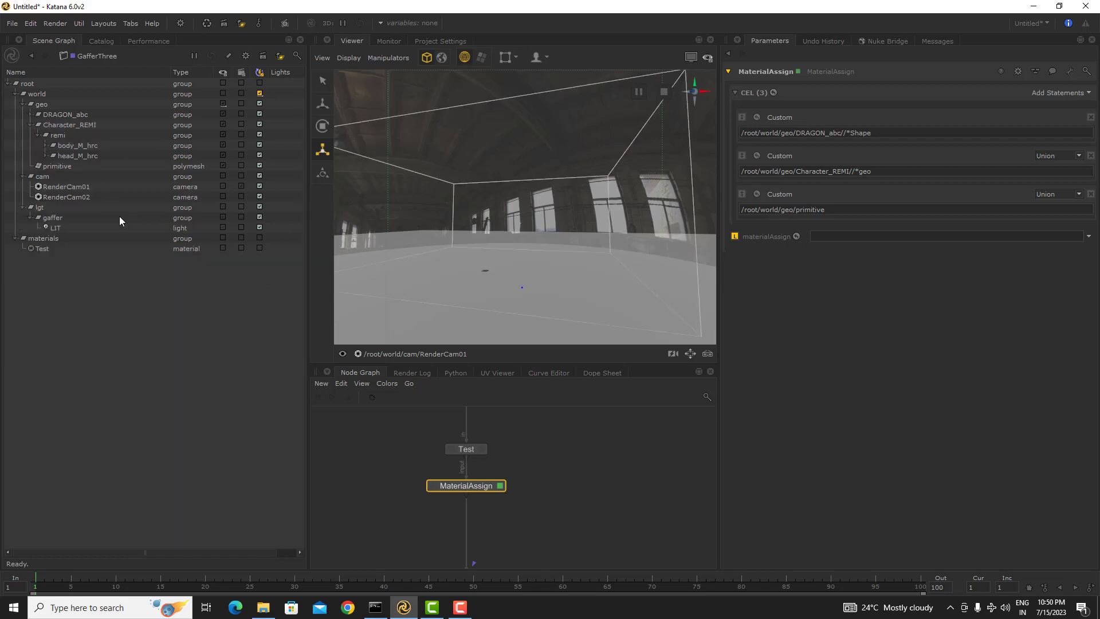
{"action": "left_click", "coordinate": [31, 125]}
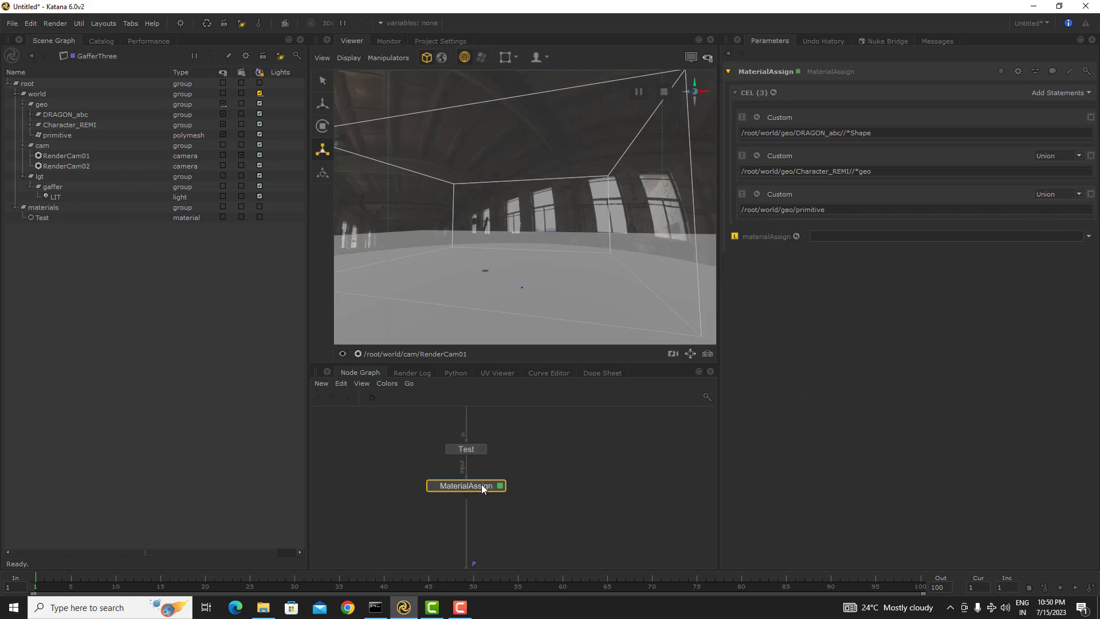
- Move the MaterialAssign node slightly farther below the Test node and review the node network
{"action": "left_click_drag", "start_coordinate": [481, 485], "coordinate": [480, 503]}
{"action": "middle_click_drag", "start_coordinate": [621, 412], "coordinate": [619, 438]}
{"action": "scroll", "coordinate": [539, 496], "scroll_direction": "down", "scroll_amount": 7}
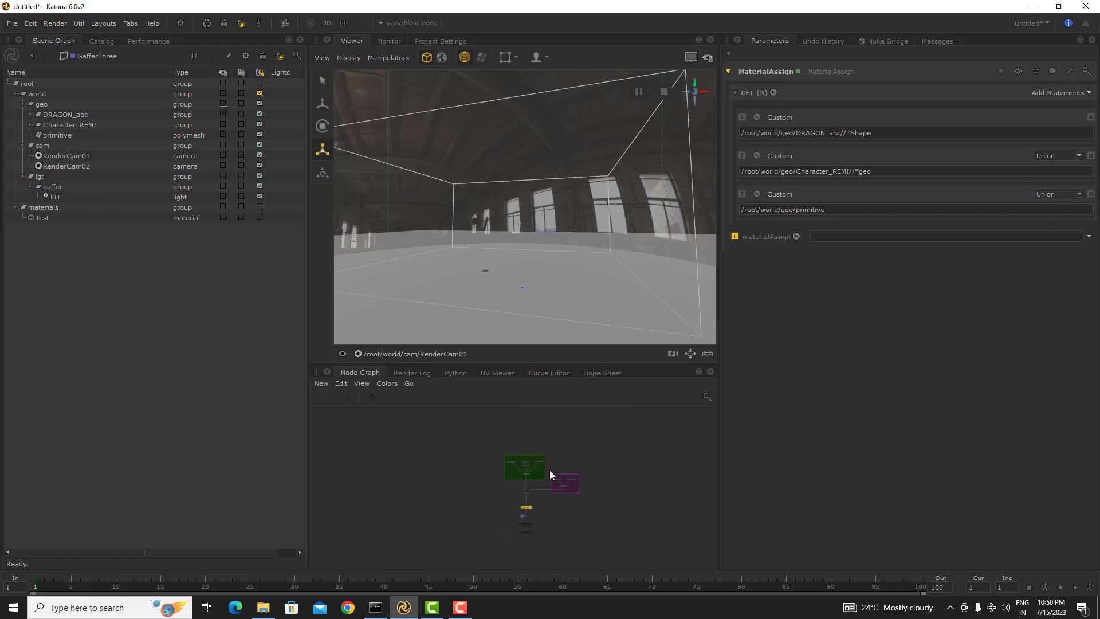
{"action": "middle_click_drag", "start_coordinate": [549, 470], "coordinate": [550, 493]}
{"action": "scroll", "coordinate": [538, 490], "scroll_direction": "up", "scroll_amount": 7}
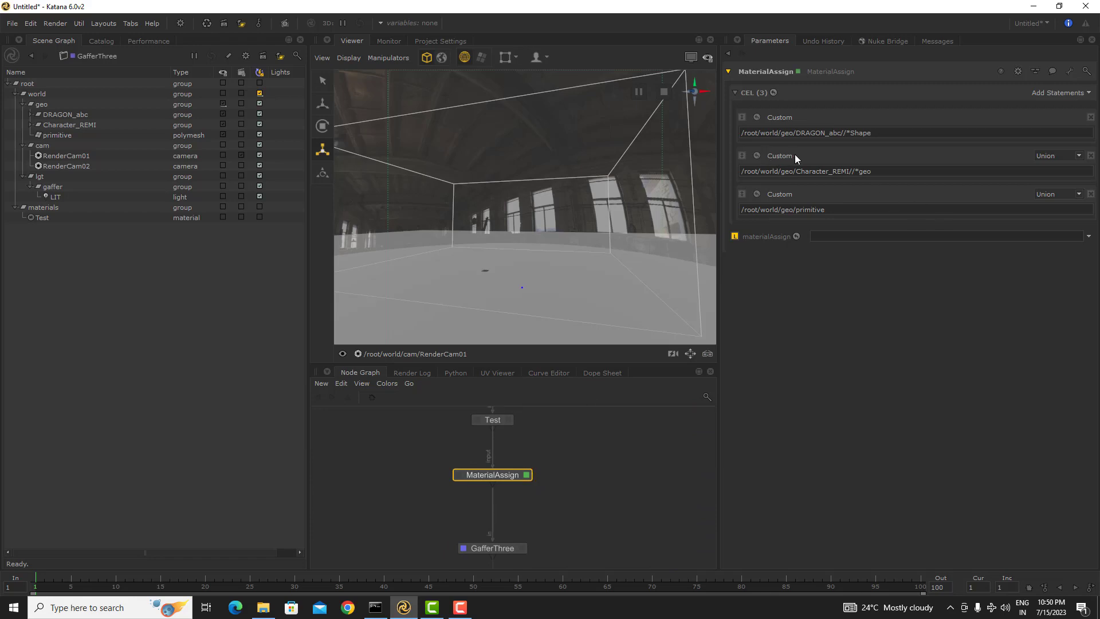
- Disable and re-enable the MaterialAssign node to test toggling it
{"action": "key", "text": "d"}
{"action": "key", "text": "d"}
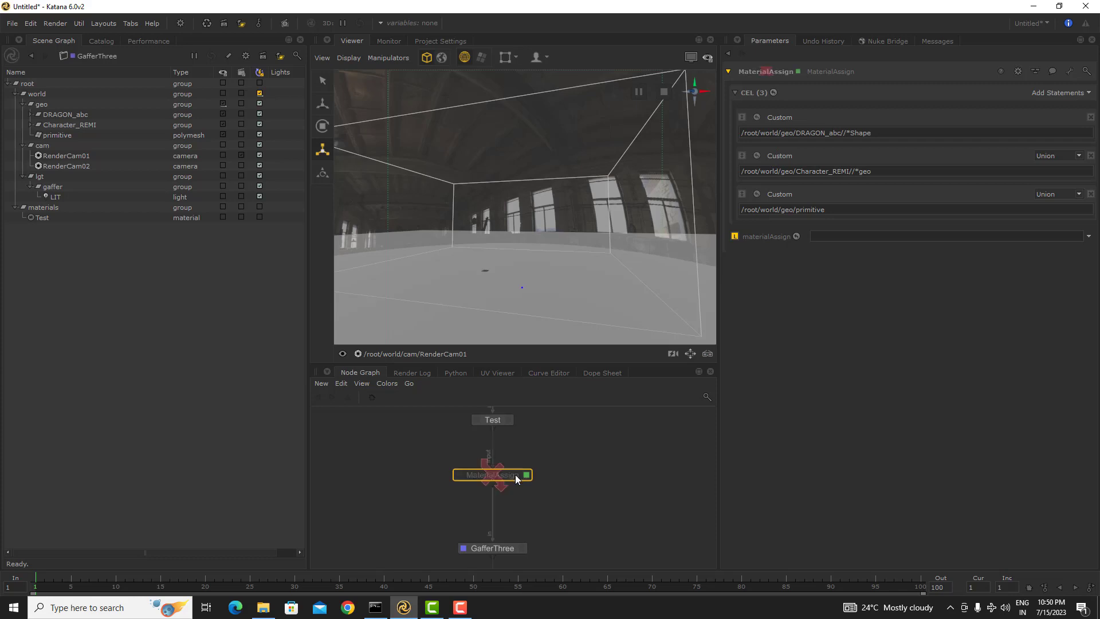
{"action": "middle_click_drag", "start_coordinate": [522, 459], "coordinate": [521, 483]}
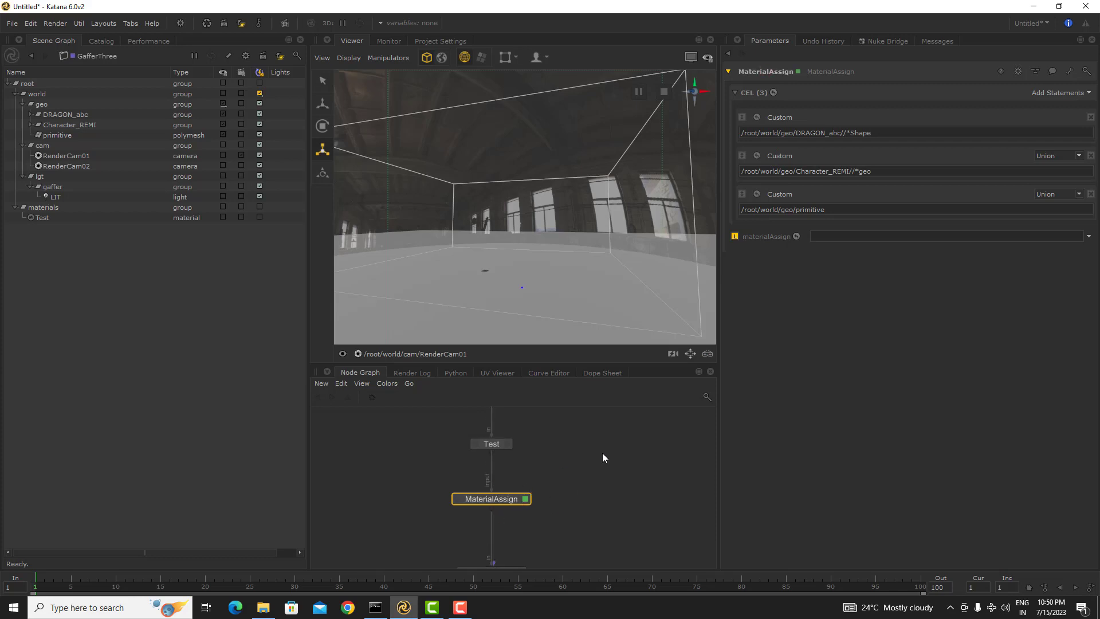
{"action": "key", "text": "d"}
{"action": "key", "text": "d"}
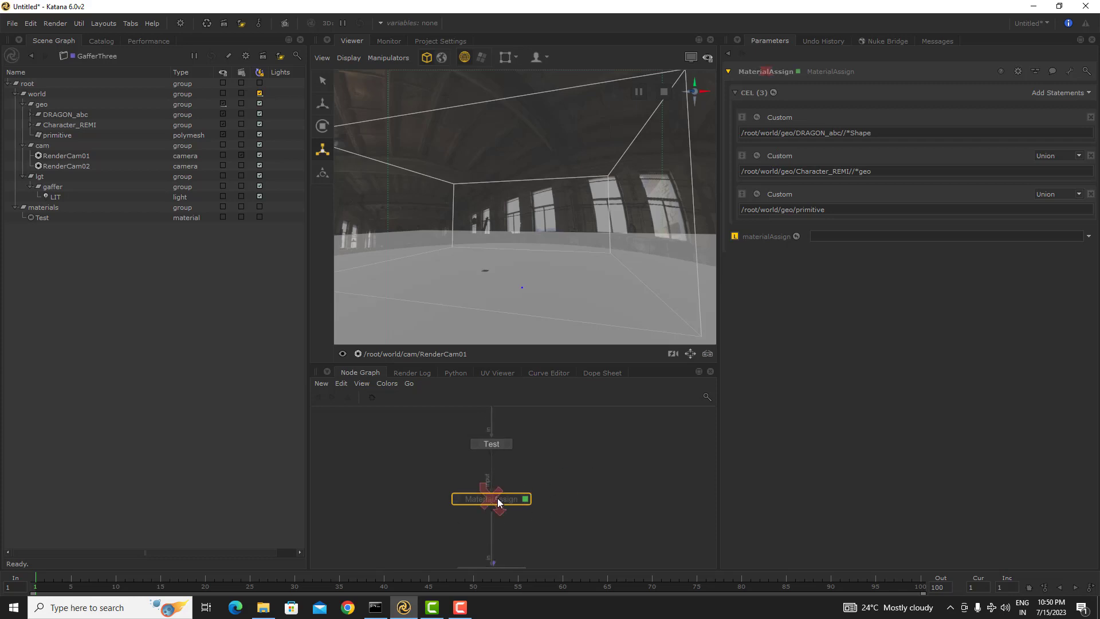
{"action": "key", "text": "d"}
{"action": "key", "text": "d"}
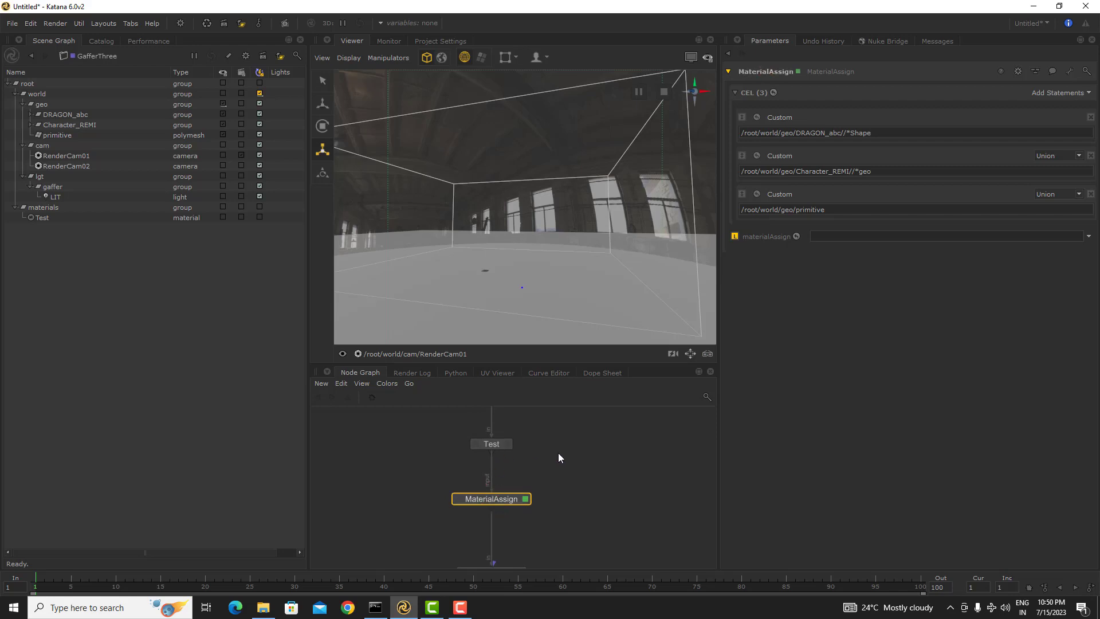
- Disable and re-enable the MaterialAssign and Test nodes one at a time
{"action": "scroll", "coordinate": [561, 476], "scroll_direction": "down", "scroll_amount": 3}
{"action": "key", "text": "d"}
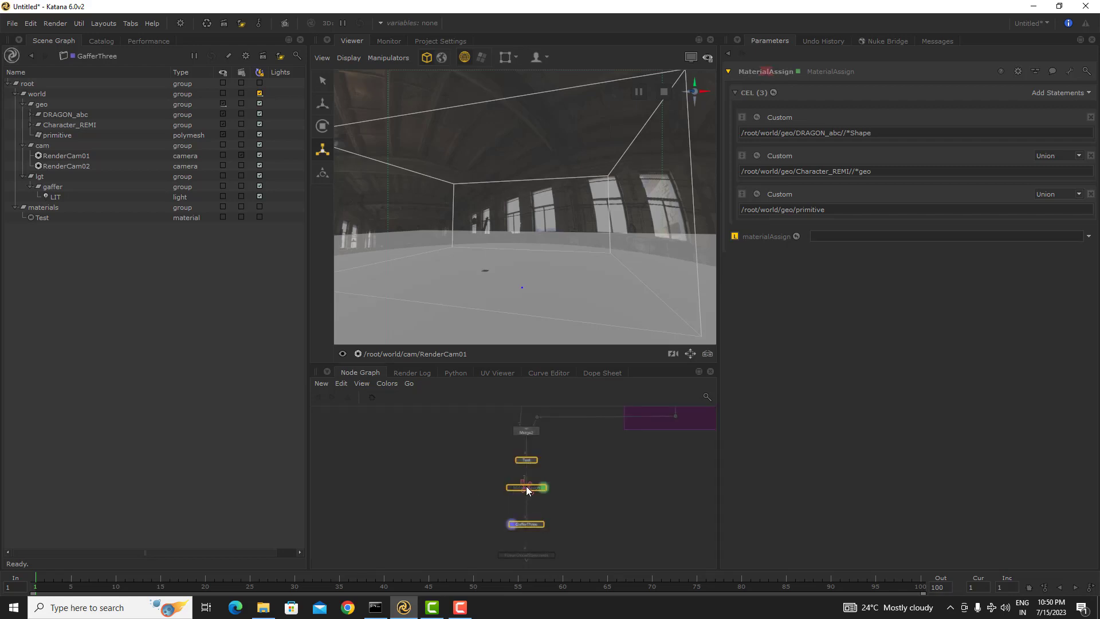
{"action": "key", "text": "d"}
{"action": "key", "text": "d"}
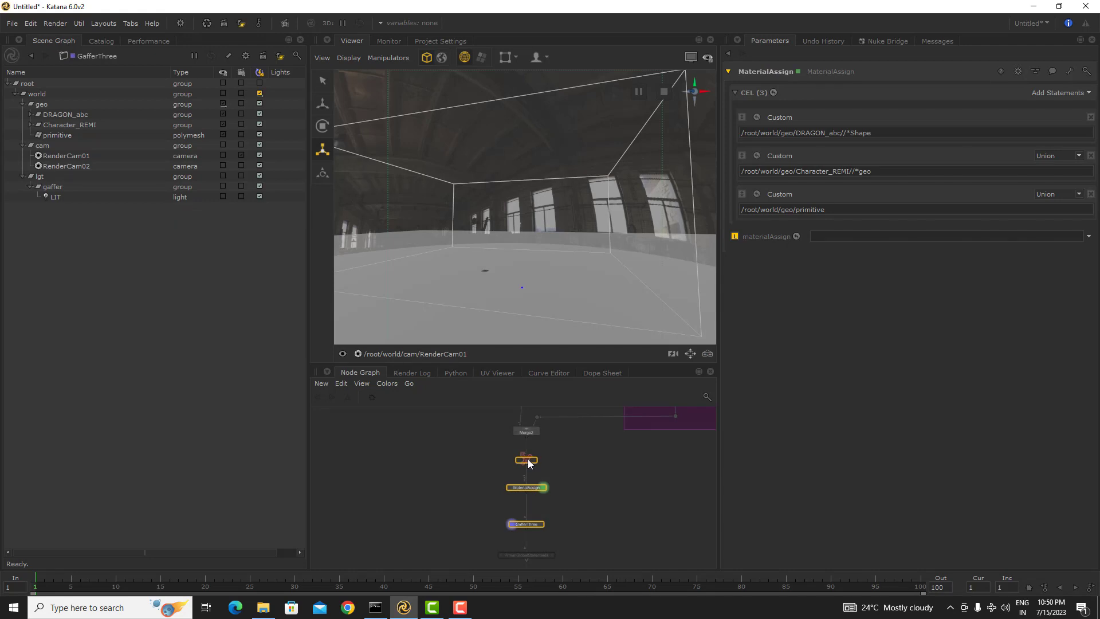
{"action": "key", "text": "d"}
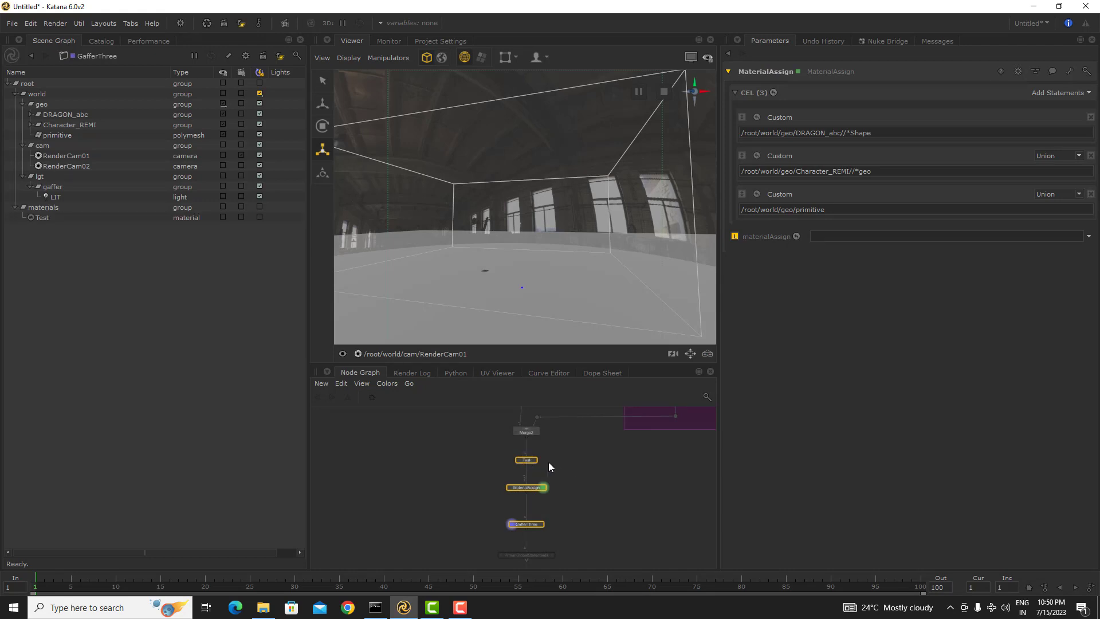
- Toggle the disabled state of the selected Test, MaterialAssign and GafferThree nodes together off and on, and clear the node selection
{"action": "right_click", "coordinate": [559, 458]}
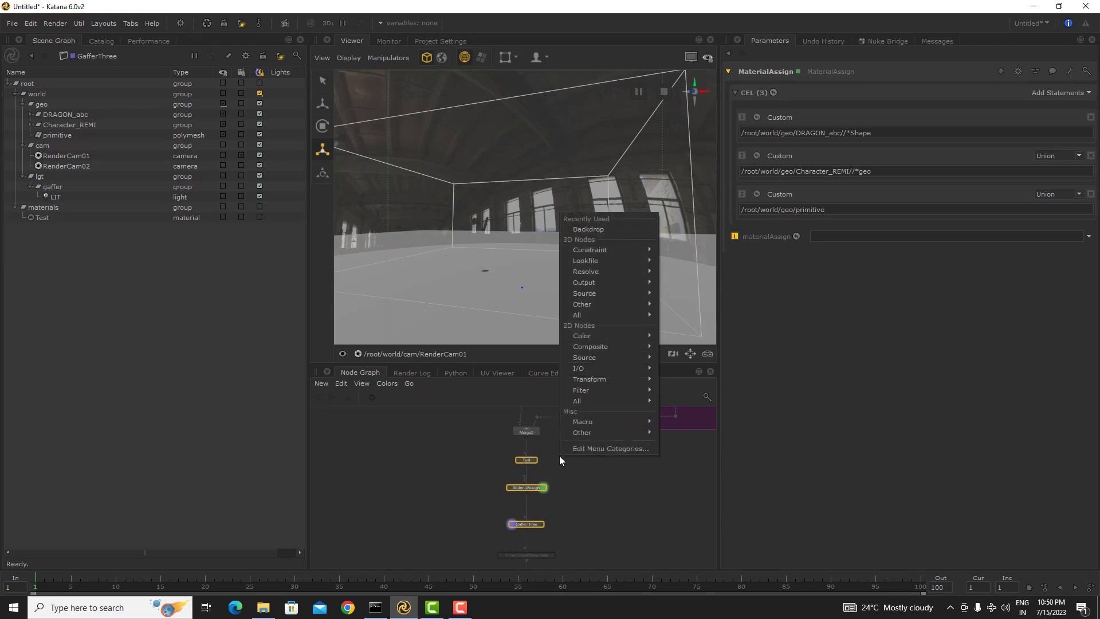
{"action": "left_click", "coordinate": [342, 383]}
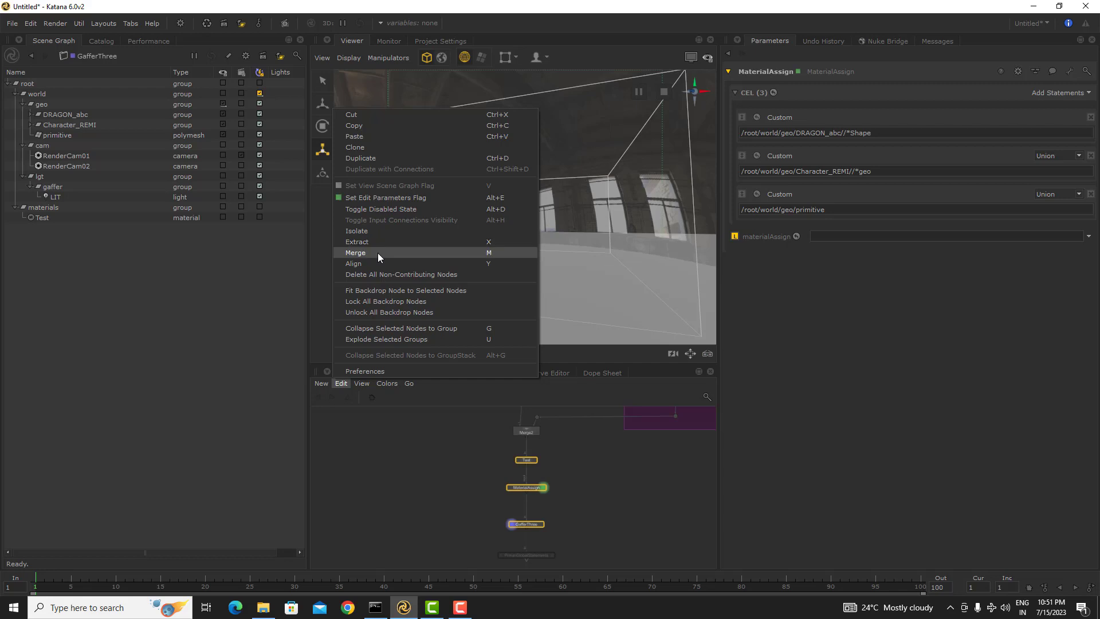
{"action": "left_click", "coordinate": [381, 209]}
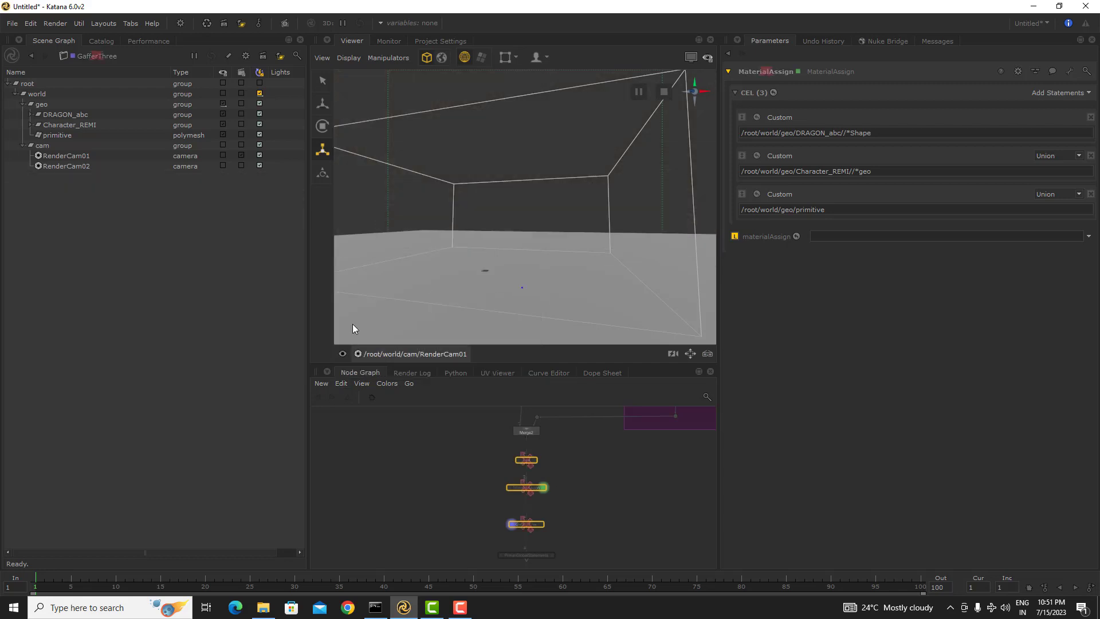
{"action": "left_click", "coordinate": [341, 384]}
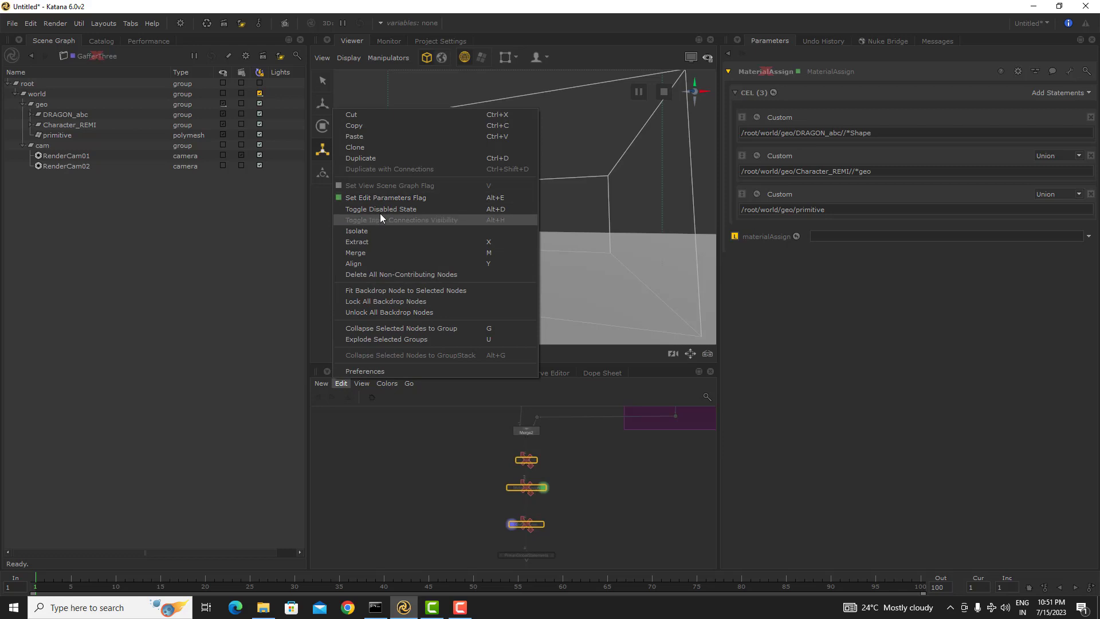
{"action": "left_click", "coordinate": [398, 208]}
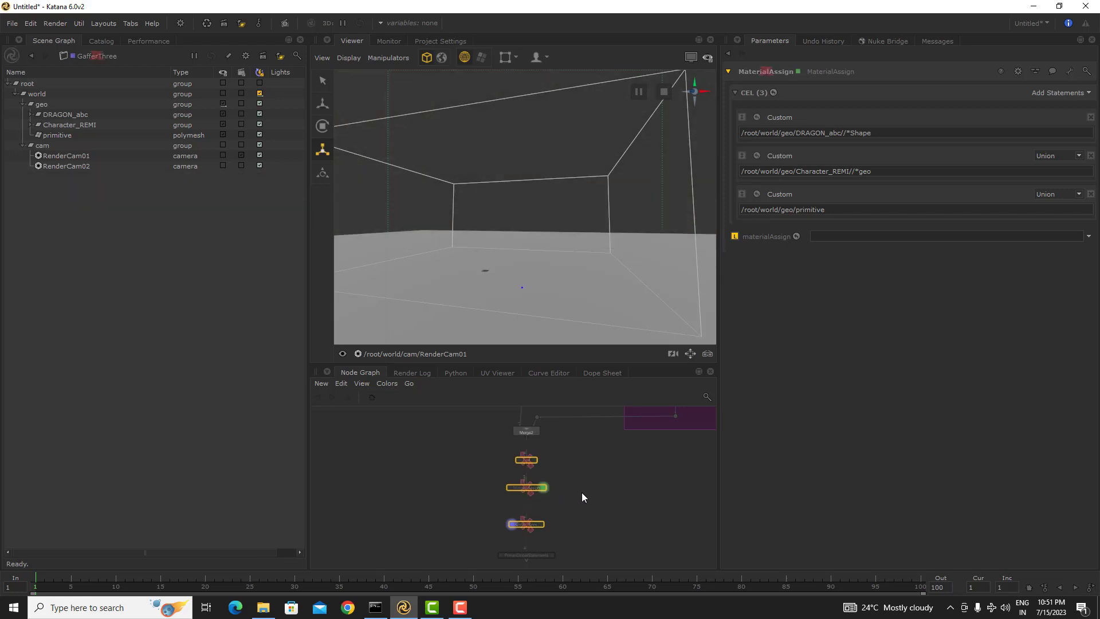
{"action": "left_click", "coordinate": [549, 440]}
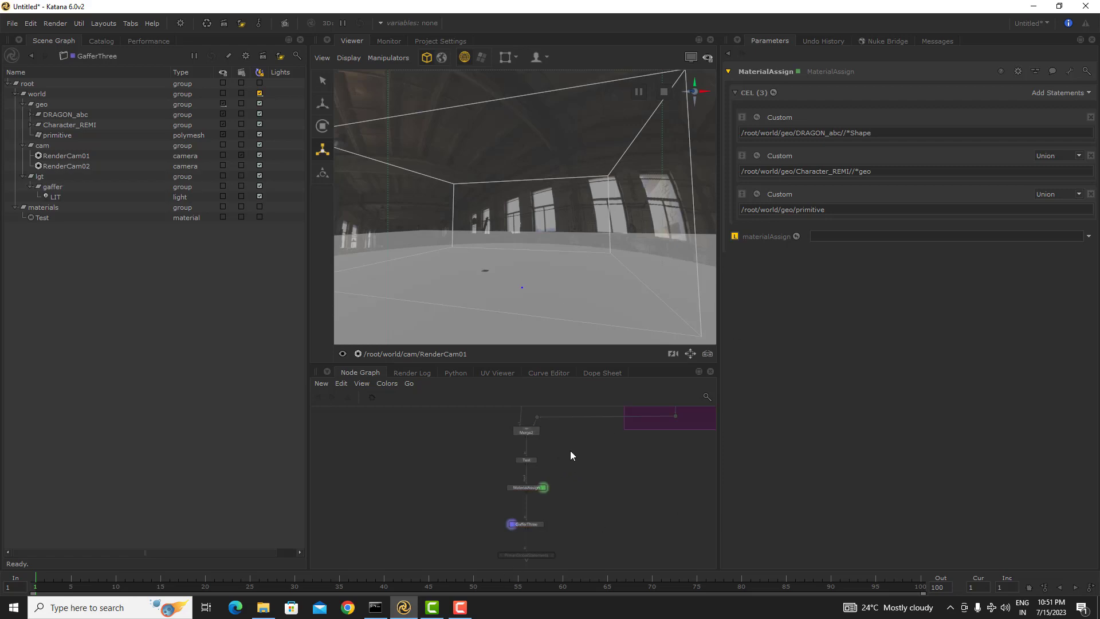
- Find and select the locations matching the MaterialAssign CEL statements in the scene graph, clear that selection and collapse the DRAGON_abc branch
{"action": "middle_click_drag", "start_coordinate": [600, 457], "coordinate": [578, 494]}
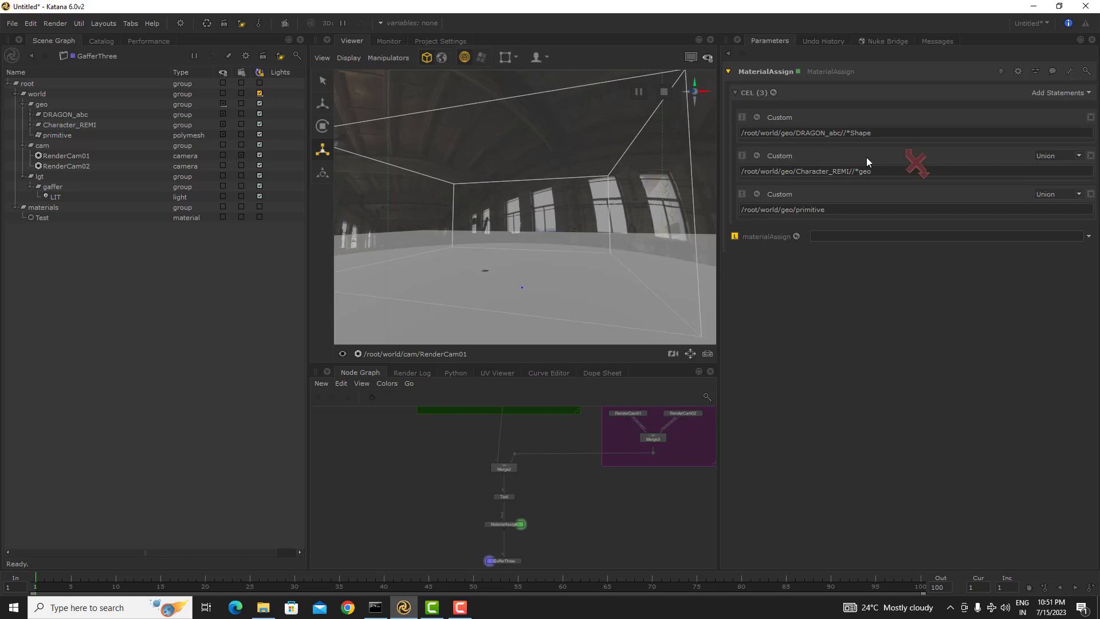
{"action": "left_click", "coordinate": [772, 91]}
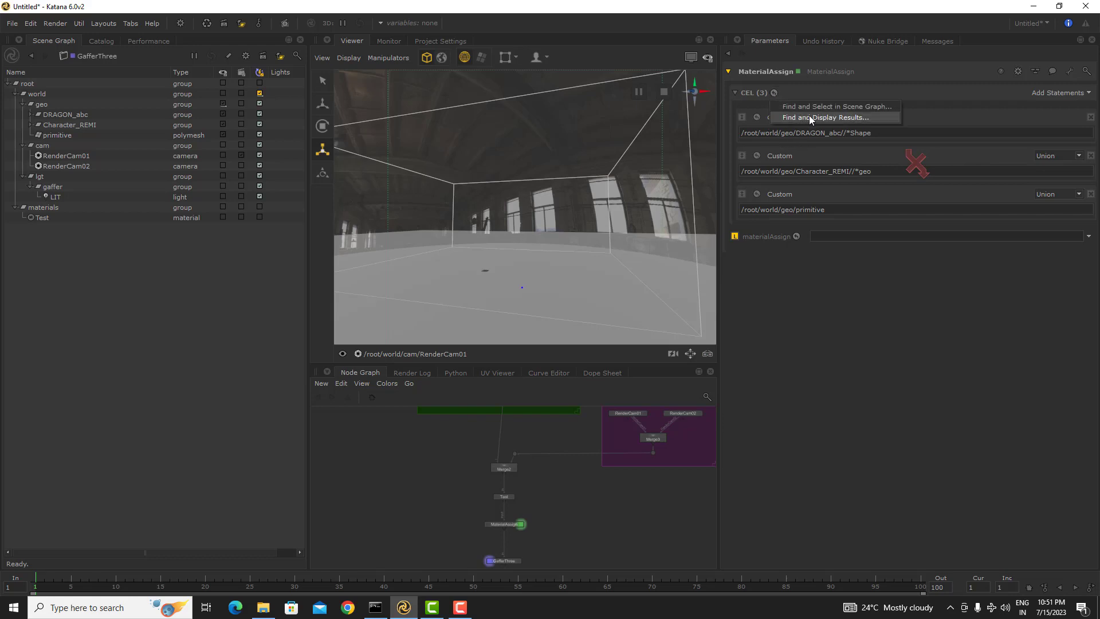
{"action": "left_click", "coordinate": [818, 105]}
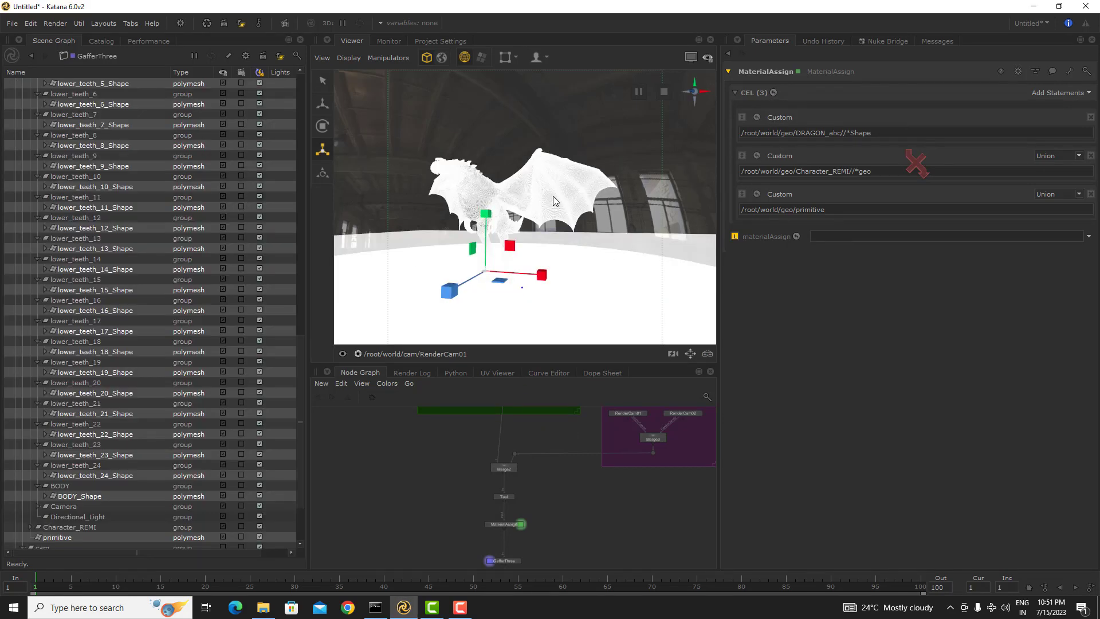
{"action": "left_click", "coordinate": [395, 215]}
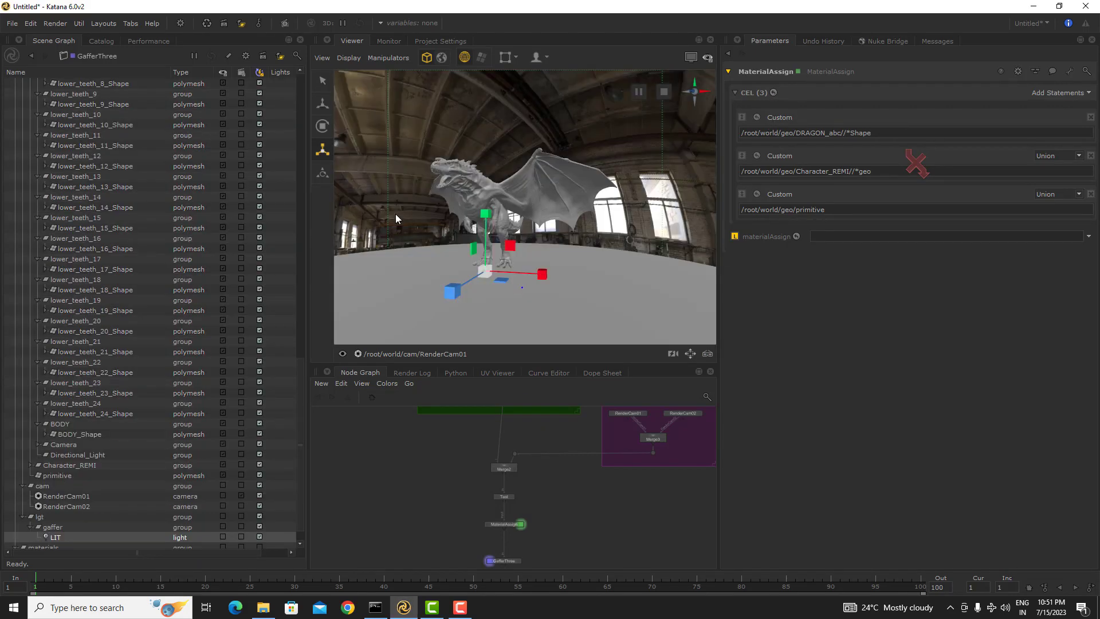
{"action": "scroll", "coordinate": [215, 249], "scroll_direction": "up", "scroll_amount": 5}
{"action": "scroll", "coordinate": [137, 253], "scroll_direction": "up", "scroll_amount": 13}
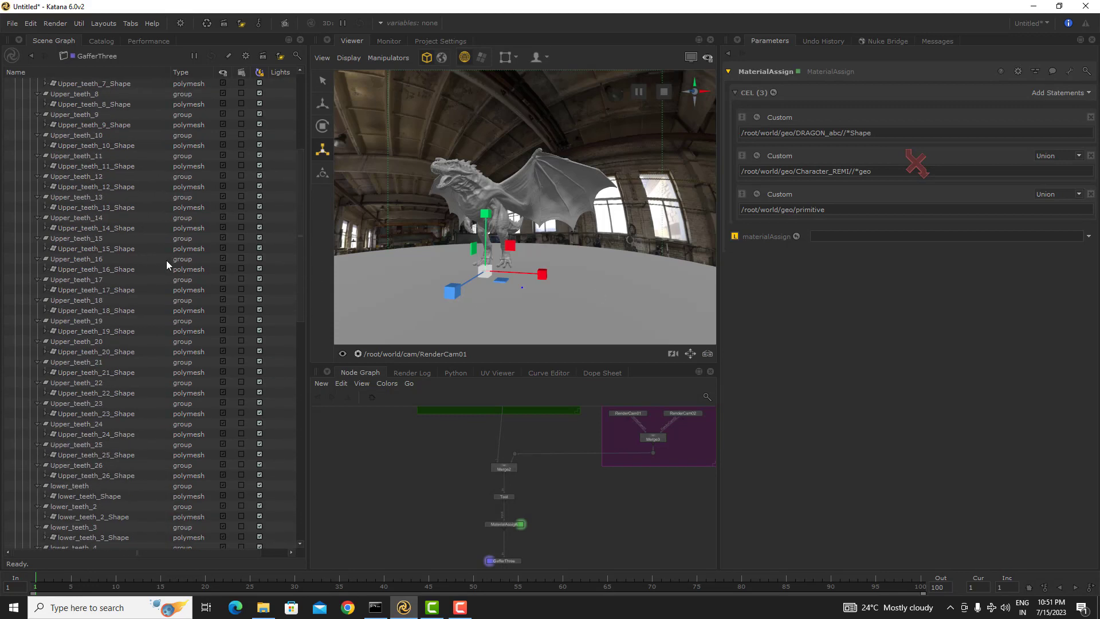
{"action": "scroll", "coordinate": [118, 207], "scroll_direction": "up", "scroll_amount": 5}
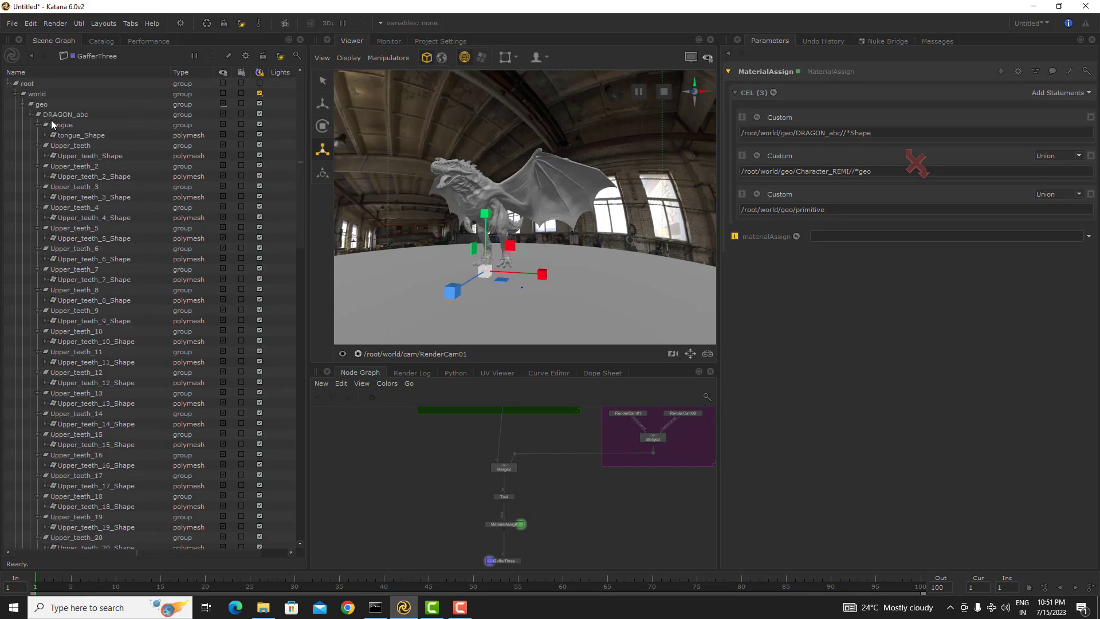
{"action": "double_click", "coordinate": [56, 116]}
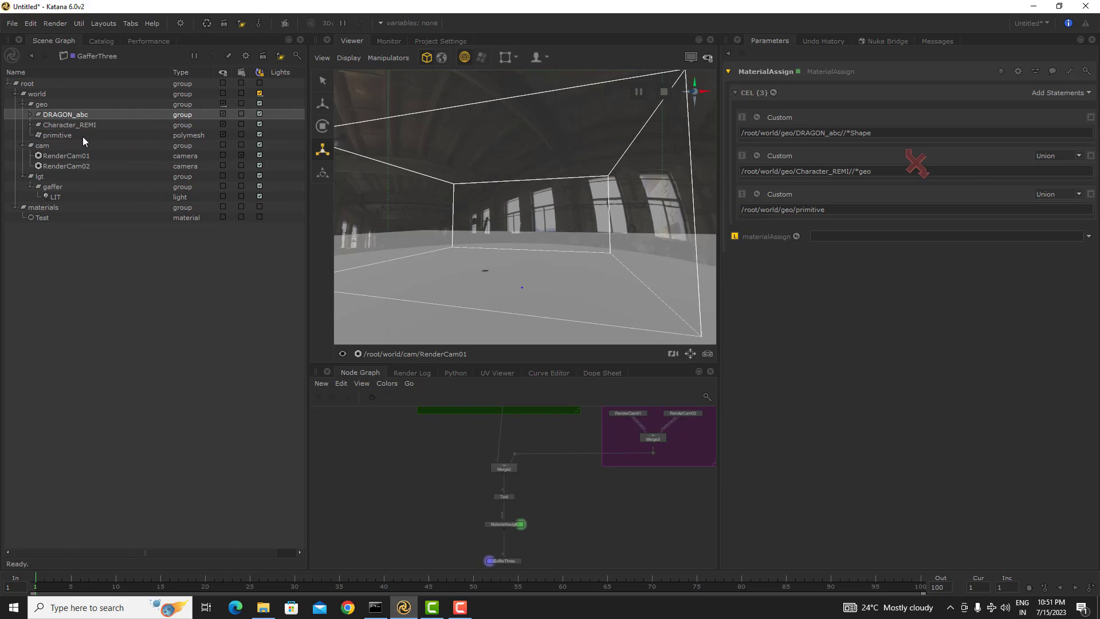
- Set the PrimitiveCreate node's name path to /root/world/geo/Ground/primitive
{"action": "middle_click_drag", "start_coordinate": [538, 415], "coordinate": [517, 499]}
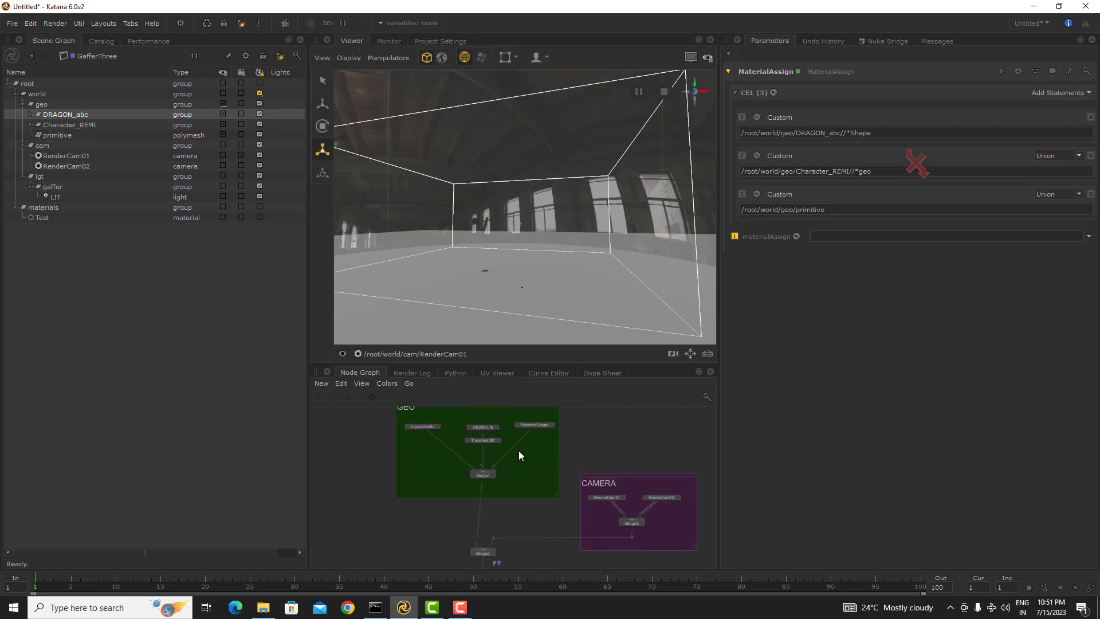
{"action": "middle_click_drag", "start_coordinate": [517, 450], "coordinate": [518, 483]}
{"action": "scroll", "coordinate": [545, 462], "scroll_direction": "up", "scroll_amount": 5}
{"action": "left_click", "coordinate": [578, 442]}
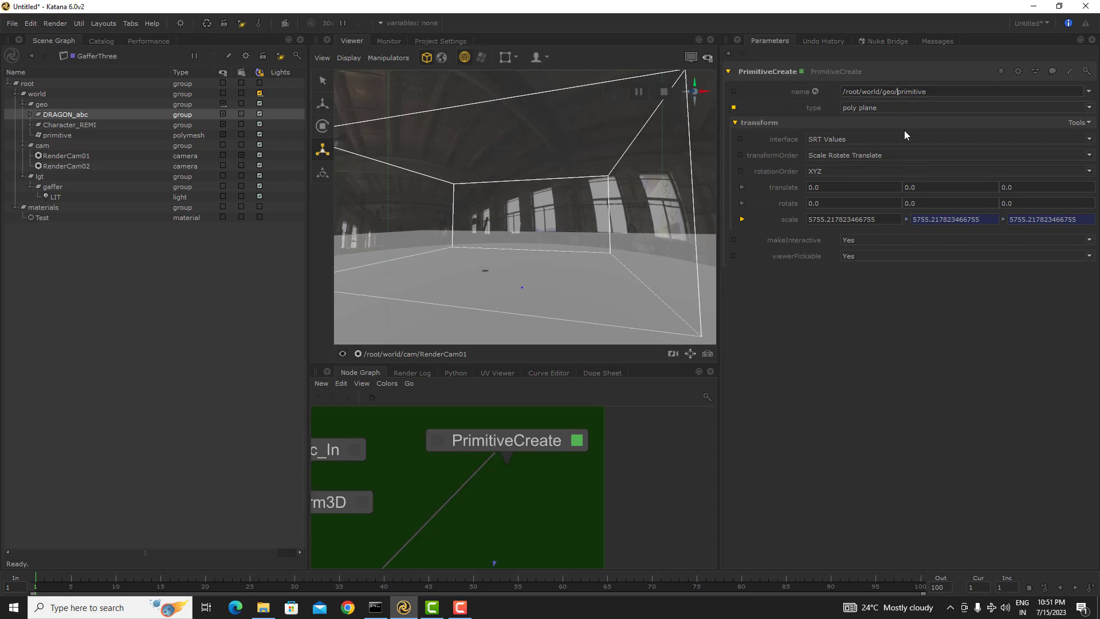
{"action": "type", "text": "Ground/"}
{"action": "key", "text": "Return"}
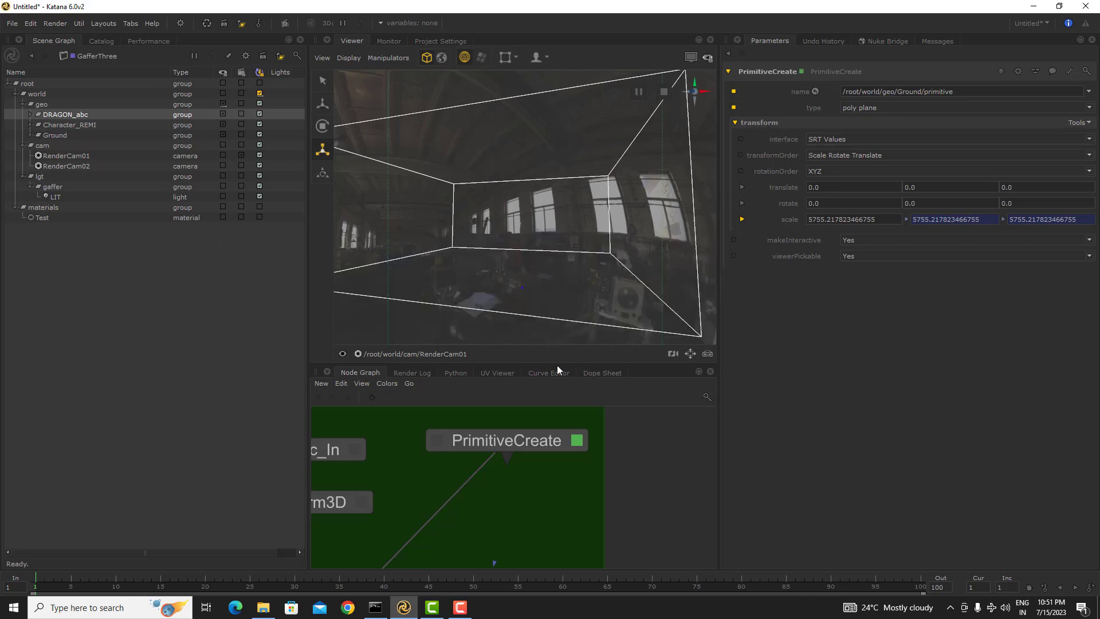
- Return to the Test material node below Merge2 and open its parameters to review its name and shader
{"action": "scroll", "coordinate": [643, 465], "scroll_direction": "down", "scroll_amount": 3}
{"action": "middle_click_drag", "start_coordinate": [631, 469], "coordinate": [688, 364]}
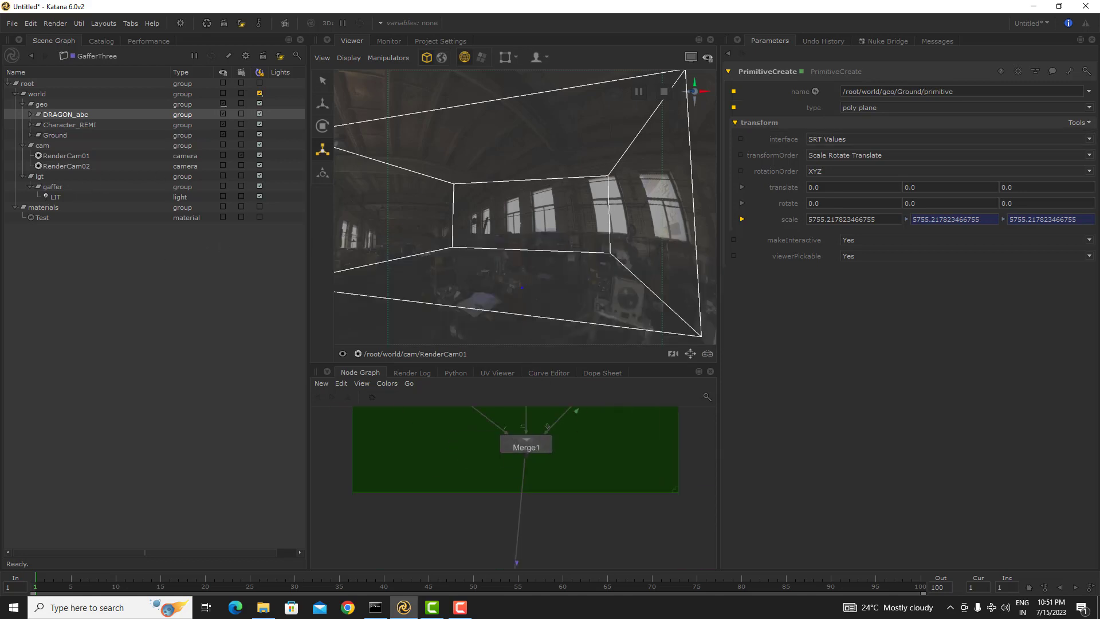
{"action": "scroll", "coordinate": [593, 495], "scroll_direction": "down", "scroll_amount": 3}
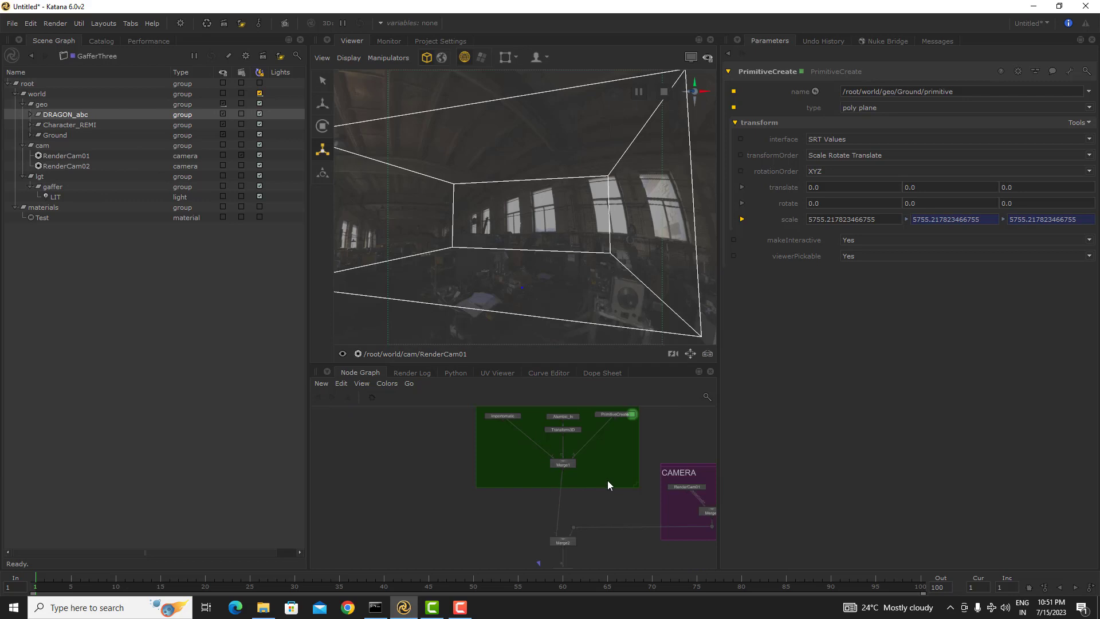
{"action": "middle_click_drag", "start_coordinate": [616, 479], "coordinate": [531, 313]}
{"action": "scroll", "coordinate": [483, 473], "scroll_direction": "up", "scroll_amount": 3}
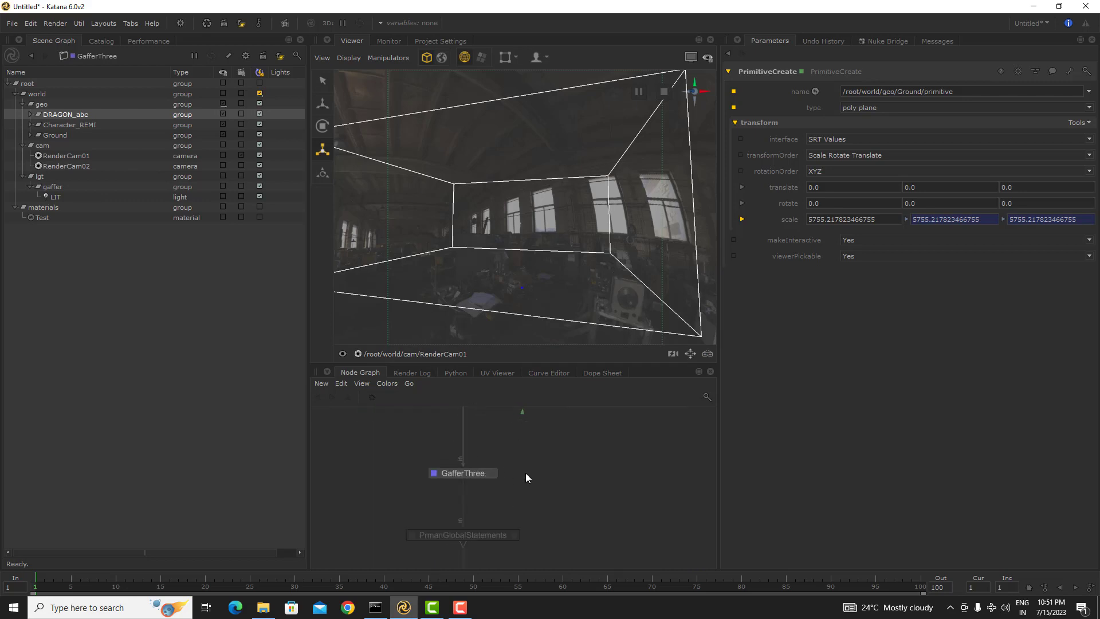
{"action": "middle_click_drag", "start_coordinate": [526, 414], "coordinate": [526, 510]}
{"action": "middle_click_drag", "start_coordinate": [511, 464], "coordinate": [506, 500]}
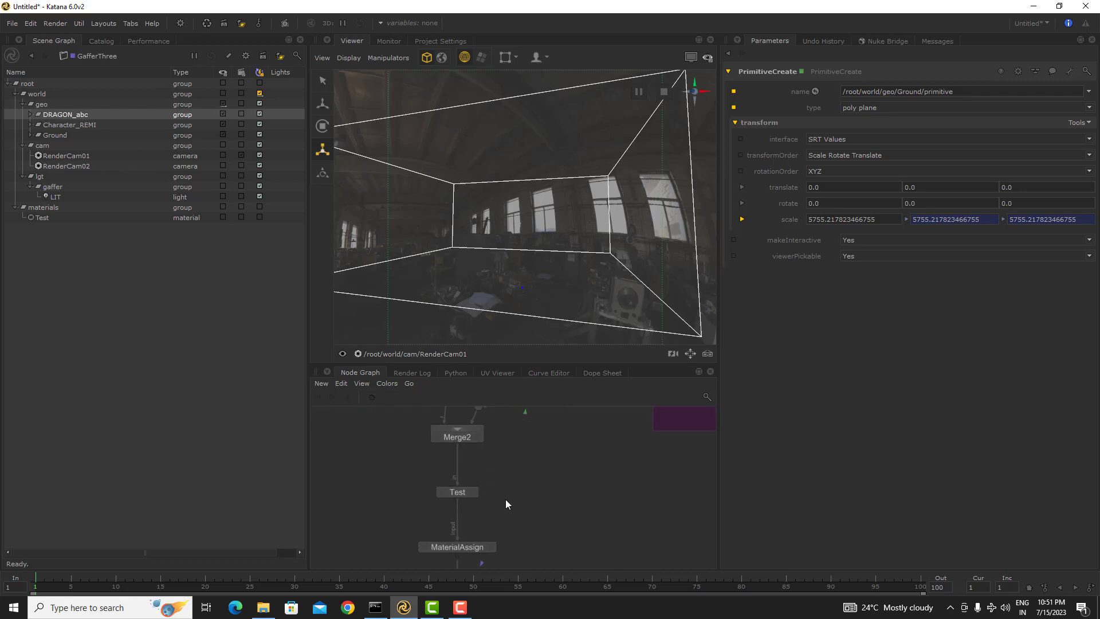
{"action": "left_click", "coordinate": [472, 492]}
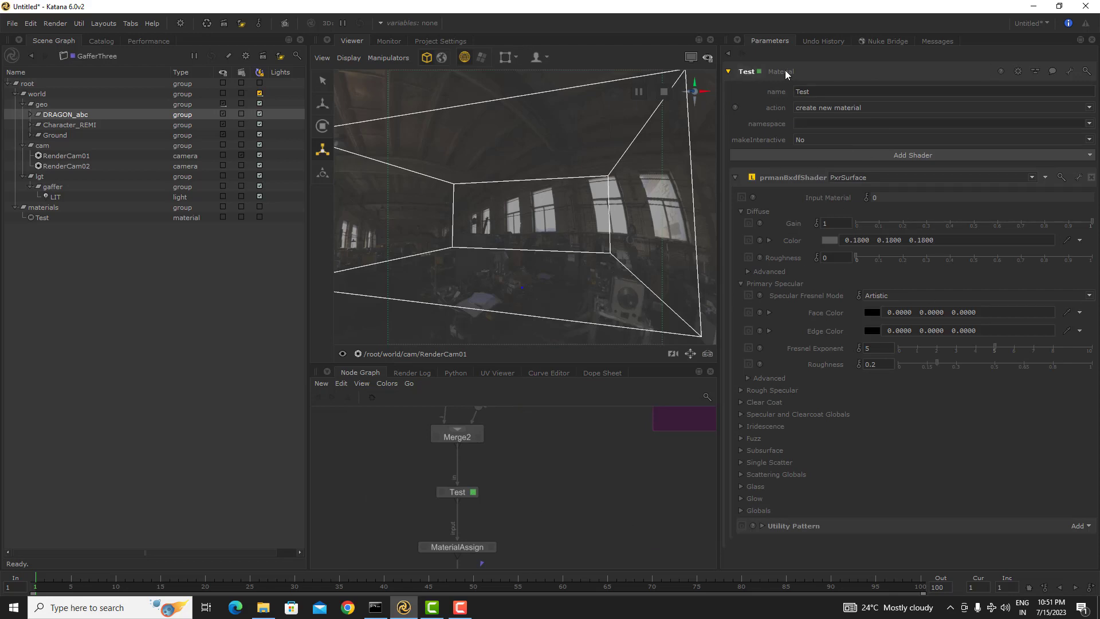
{"action": "middle_click_drag", "start_coordinate": [478, 491], "coordinate": [486, 459]}
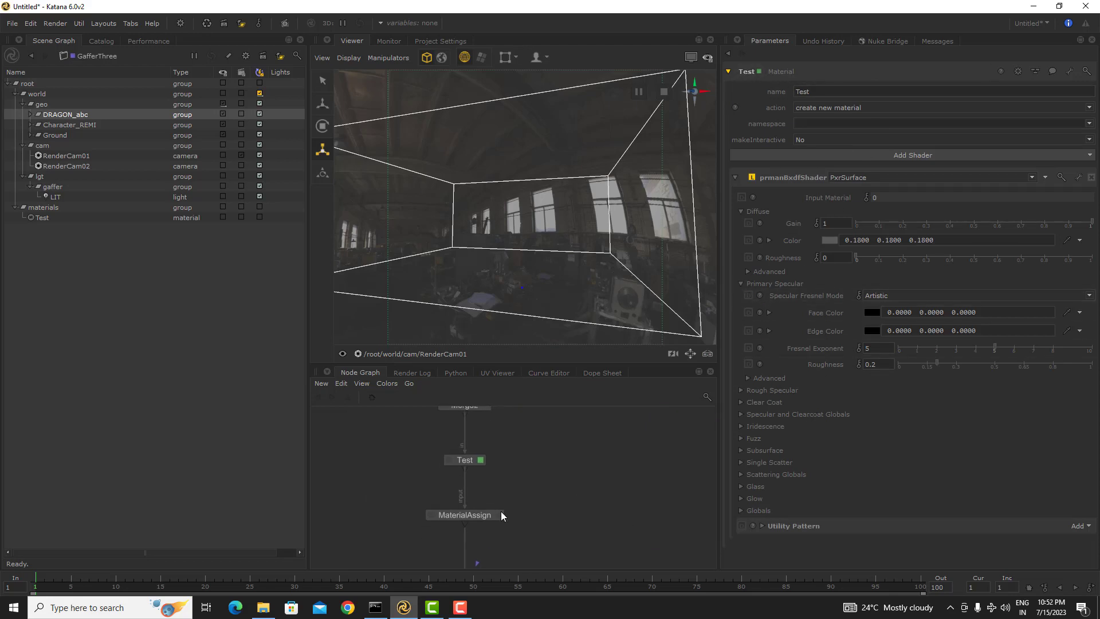
- Open the MaterialAssign node's parameters and set its materialAssign value to the Test material, /root/materials/Test
{"action": "left_click", "coordinate": [488, 520]}
{"action": "double_click", "coordinate": [487, 517]}
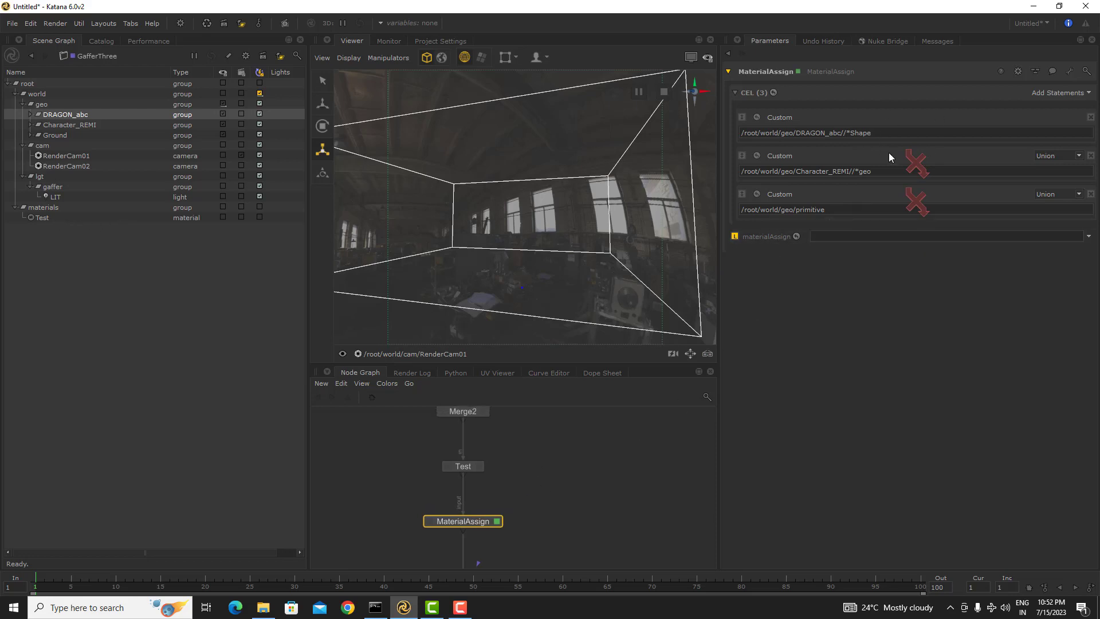
{"action": "left_click_drag", "start_coordinate": [911, 134], "coordinate": [723, 133]}
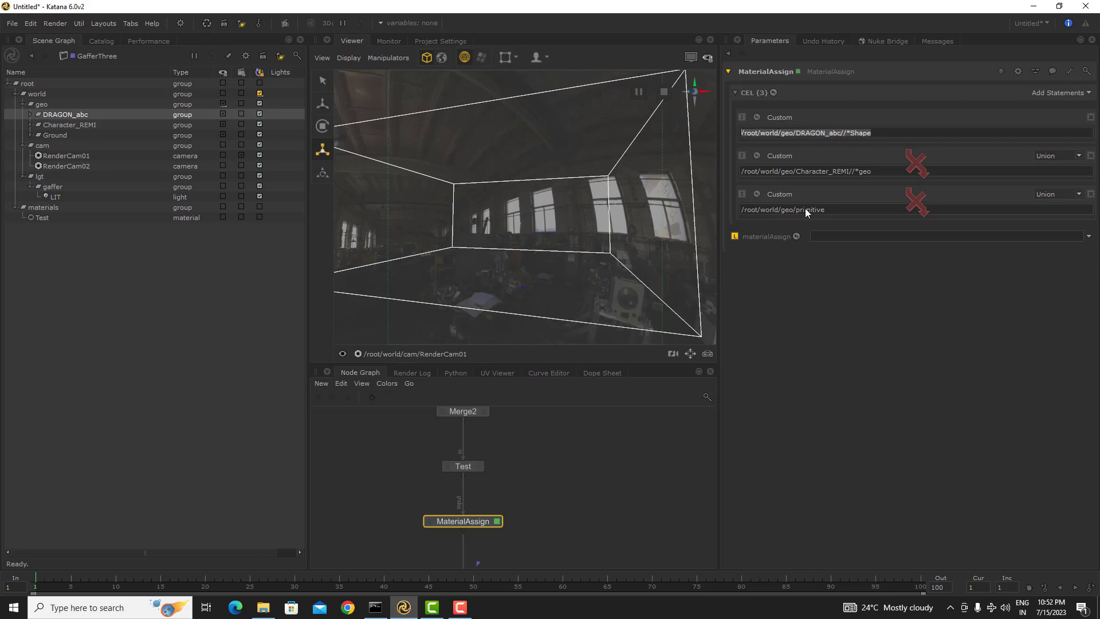
{"action": "left_click", "coordinate": [64, 218]}
{"action": "left_click_drag", "start_coordinate": [36, 217], "coordinate": [848, 236]}
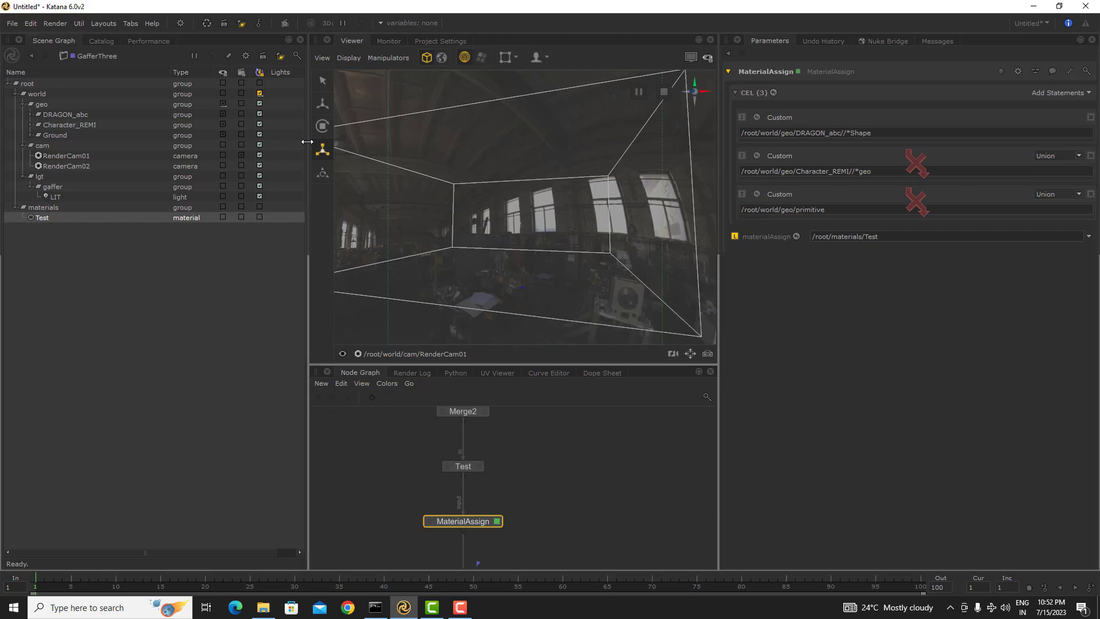
- Widen the scene graph area and expand the Character_REMI branch
{"action": "left_click_drag", "start_coordinate": [308, 140], "coordinate": [373, 142]}
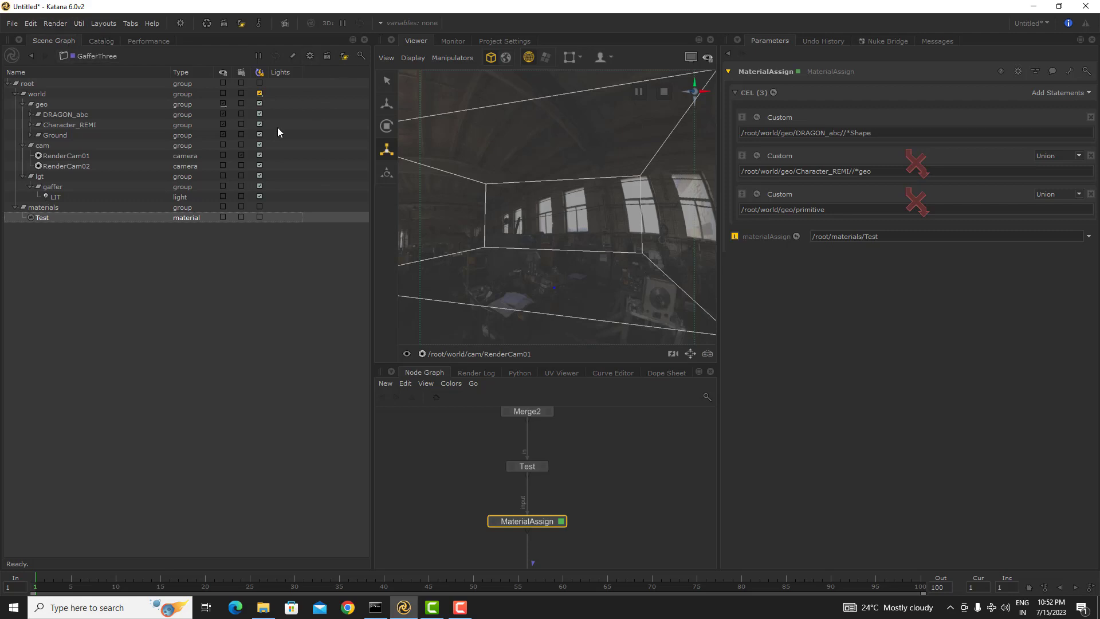
{"action": "left_click", "coordinate": [31, 125]}
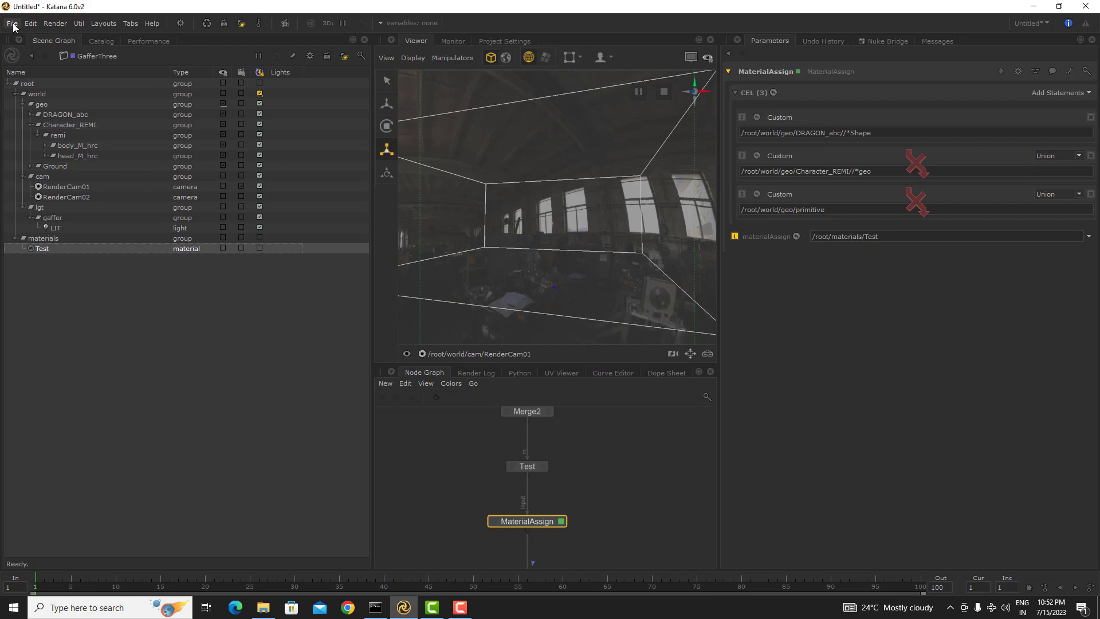
- Add a materialAssign user column to the scene graph through the scenegraph preferences
{"action": "left_click", "coordinate": [30, 24]}
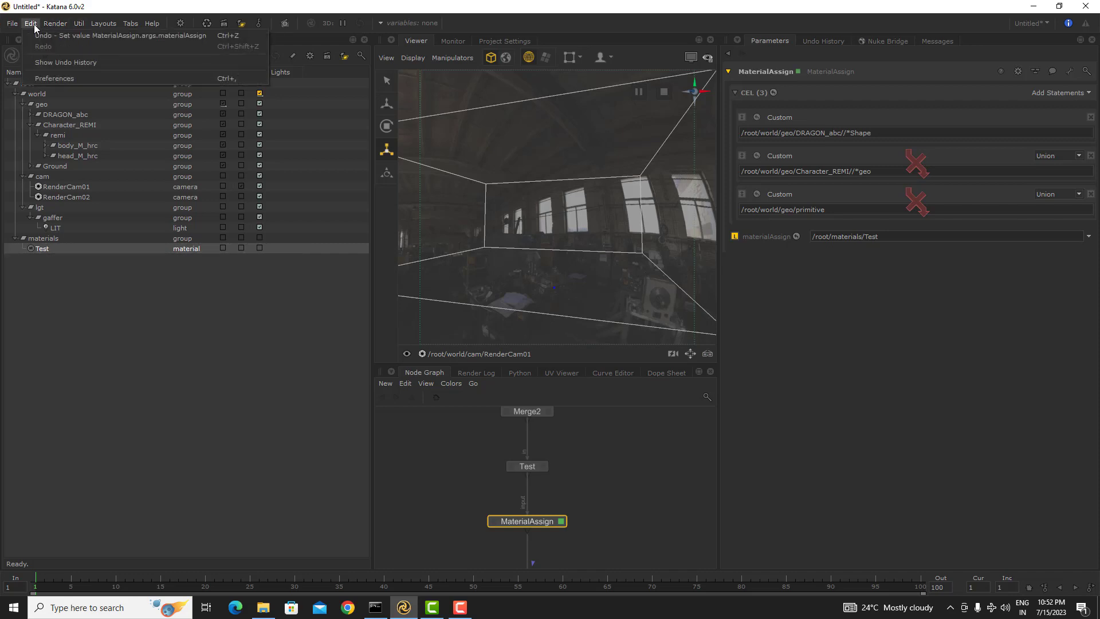
{"action": "left_click", "coordinate": [55, 79]}
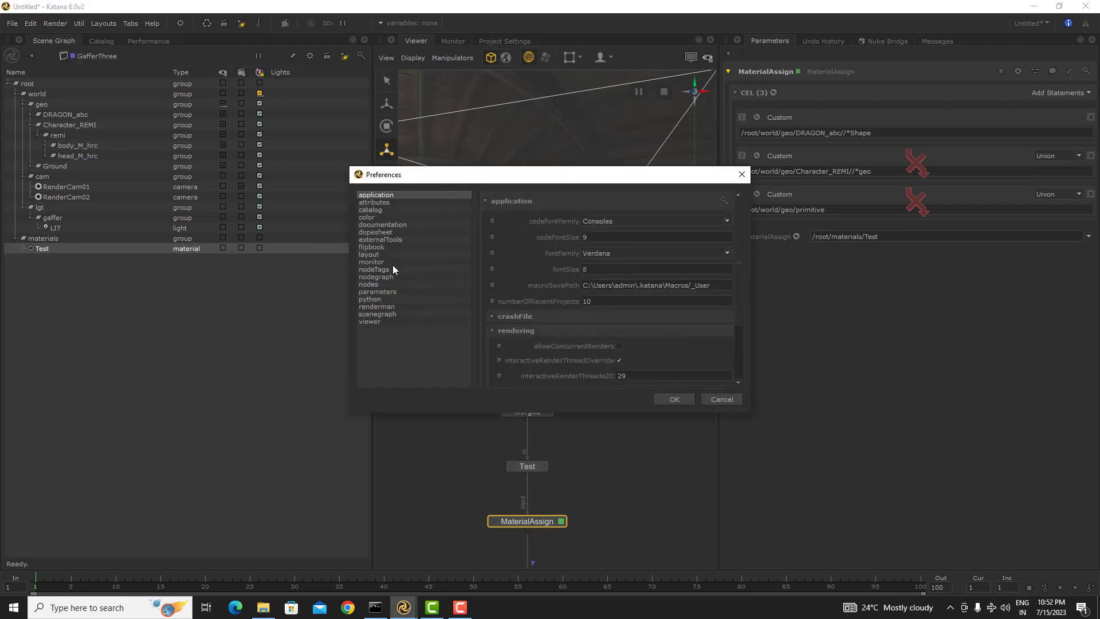
{"action": "left_click", "coordinate": [386, 315]}
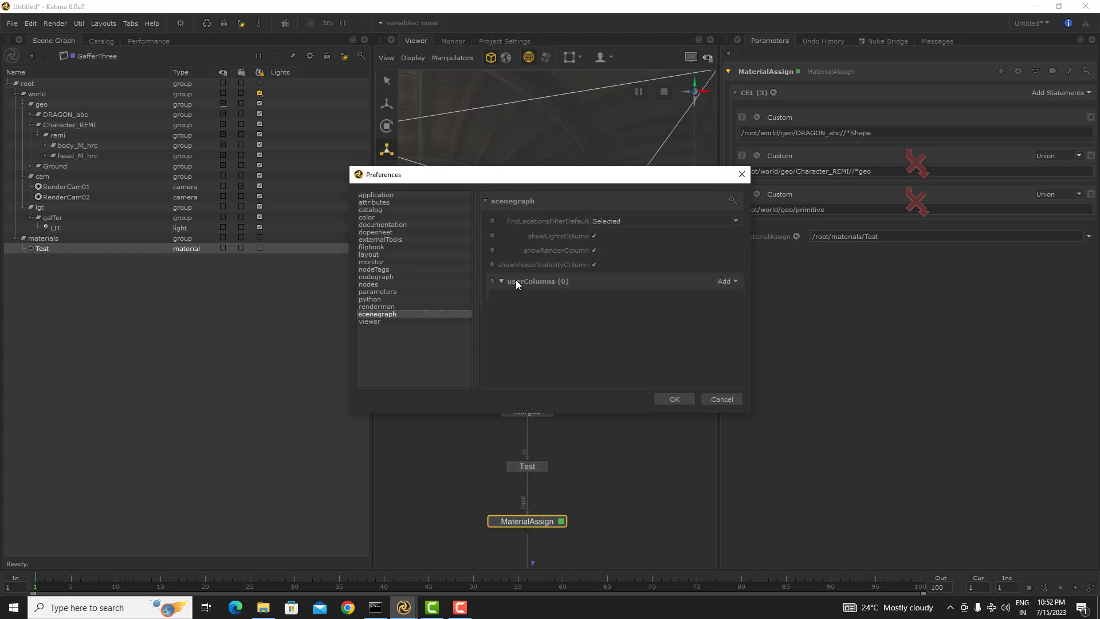
{"action": "left_click", "coordinate": [726, 282]}
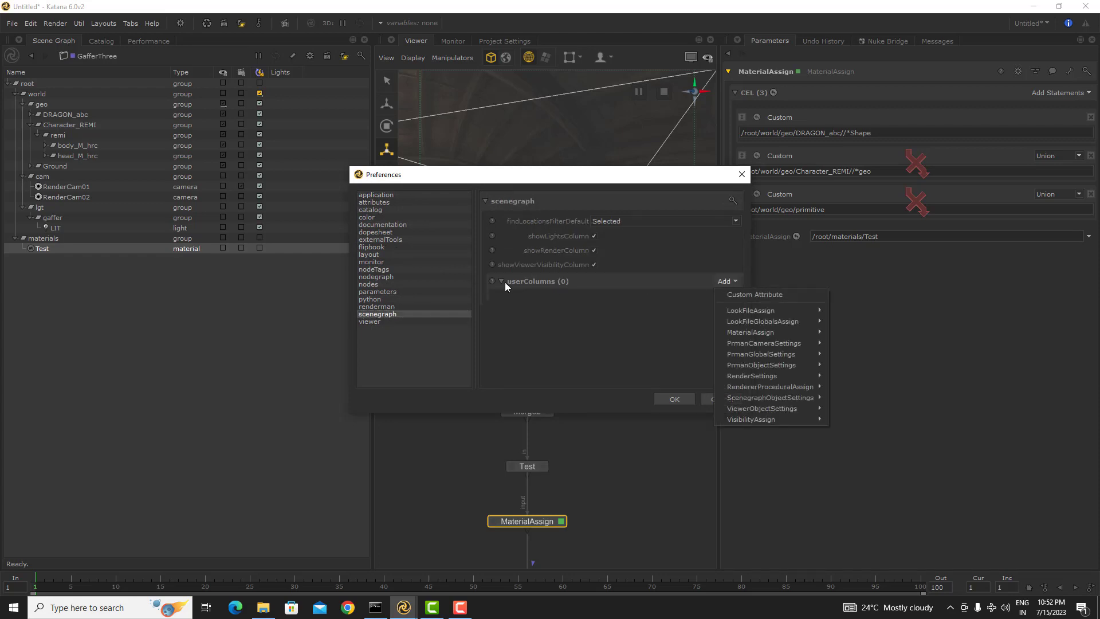
{"action": "mouse_move", "coordinate": [755, 322]}
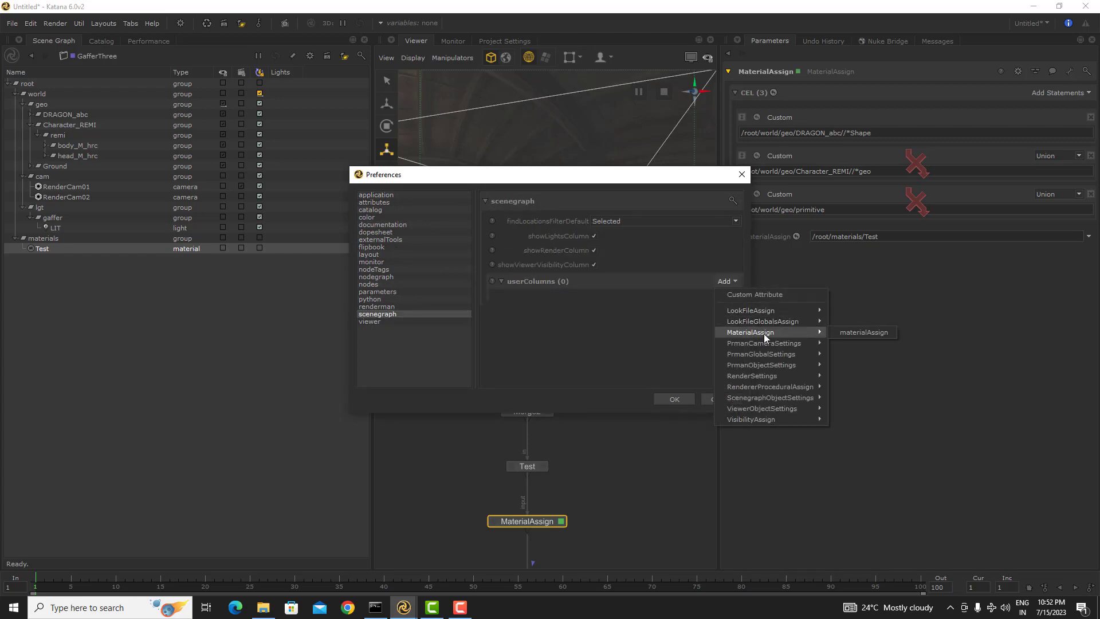
{"action": "mouse_move", "coordinate": [854, 326]}
{"action": "mouse_move", "coordinate": [805, 332]}
{"action": "left_click", "coordinate": [875, 332]}
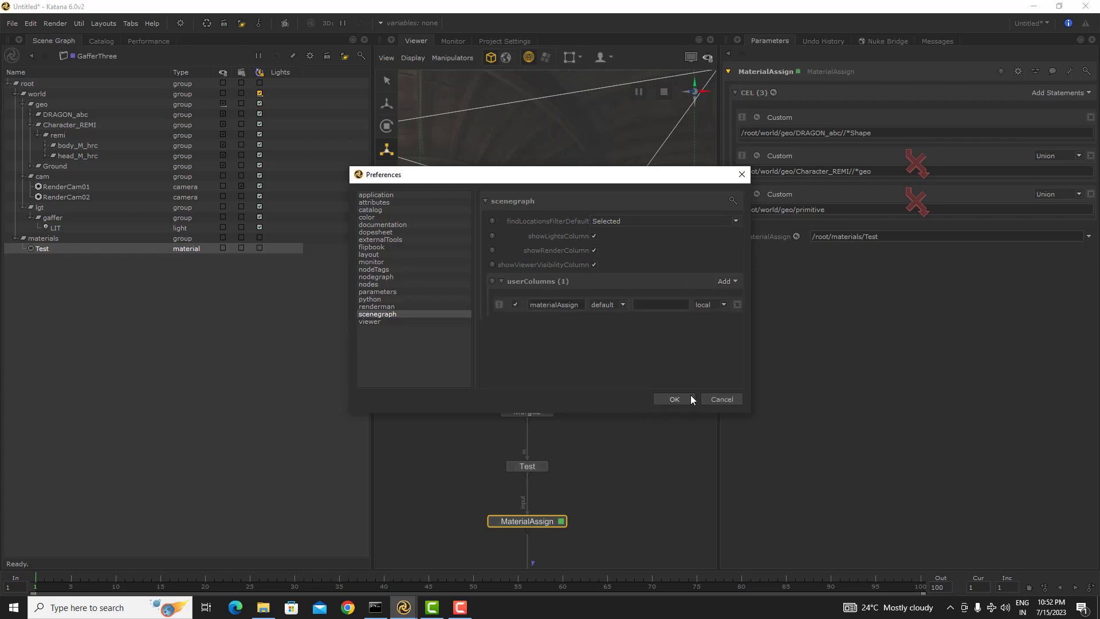
{"action": "left_click", "coordinate": [677, 399]}
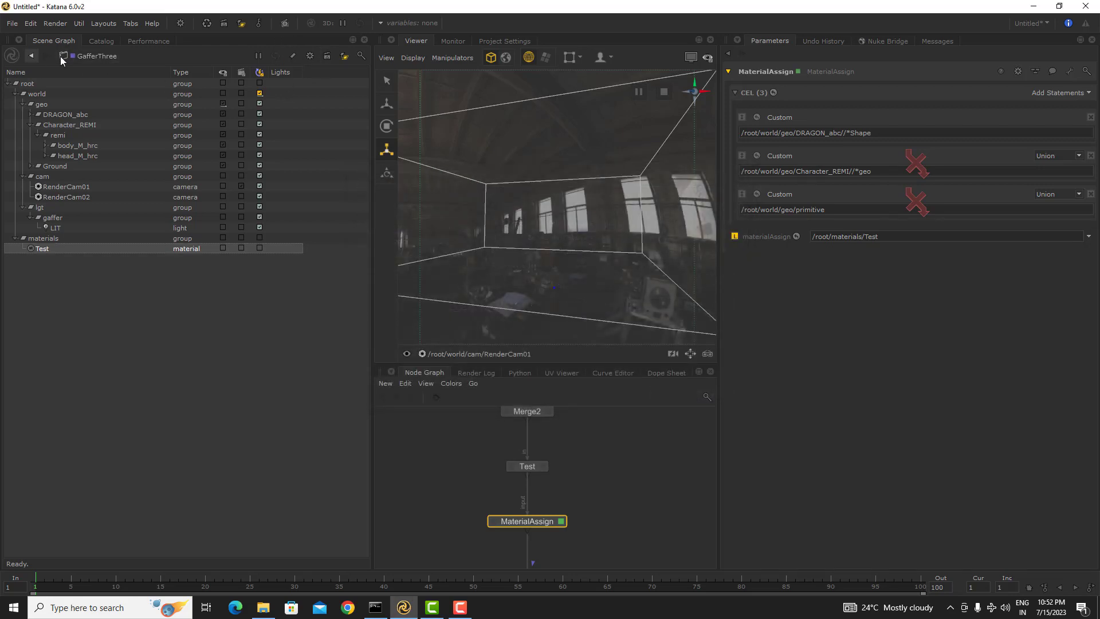
{"action": "middle_click_drag", "start_coordinate": [576, 476], "coordinate": [581, 489]}
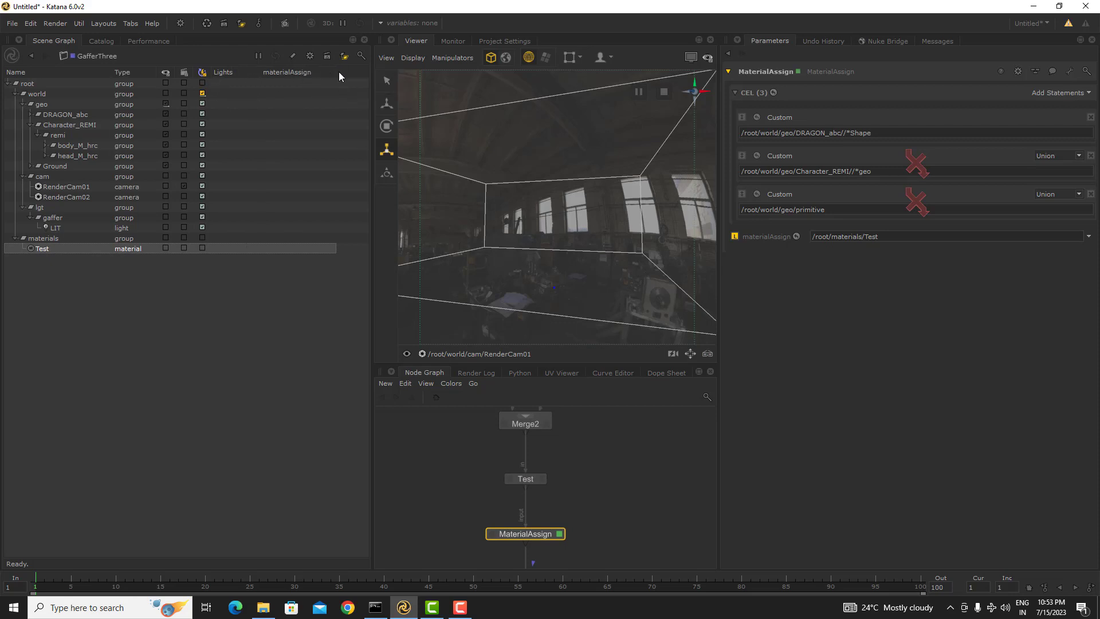
- Resize the scene graph columns to fit their contents, keeping the Lights and materialAssign columns in view
{"action": "left_click_drag", "start_coordinate": [261, 71], "coordinate": [420, 74]}
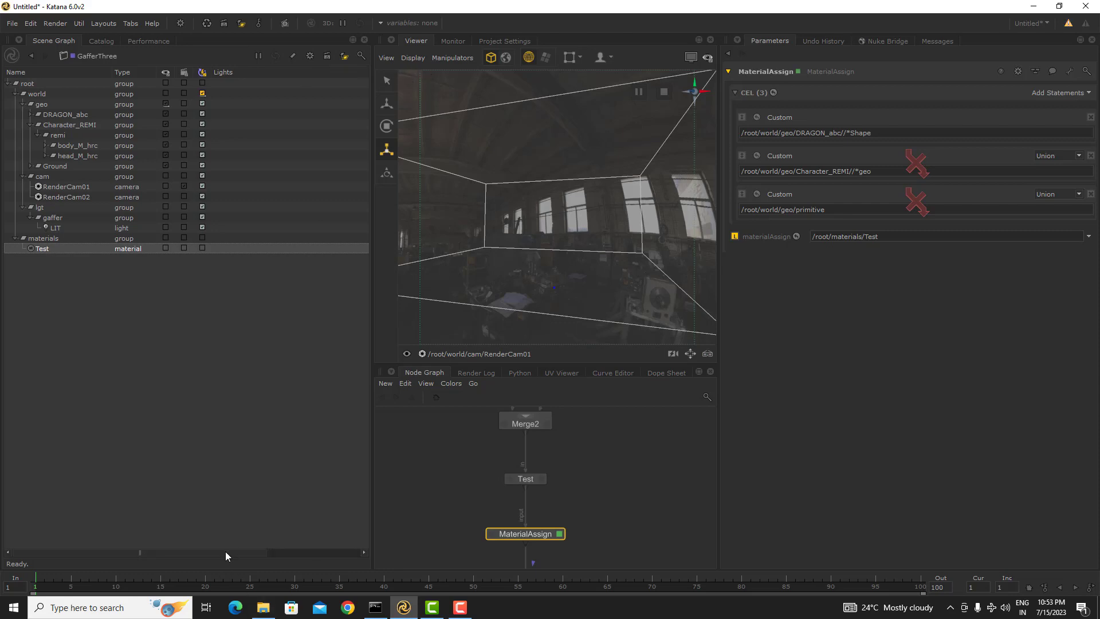
{"action": "left_click_drag", "start_coordinate": [226, 551], "coordinate": [373, 548]}
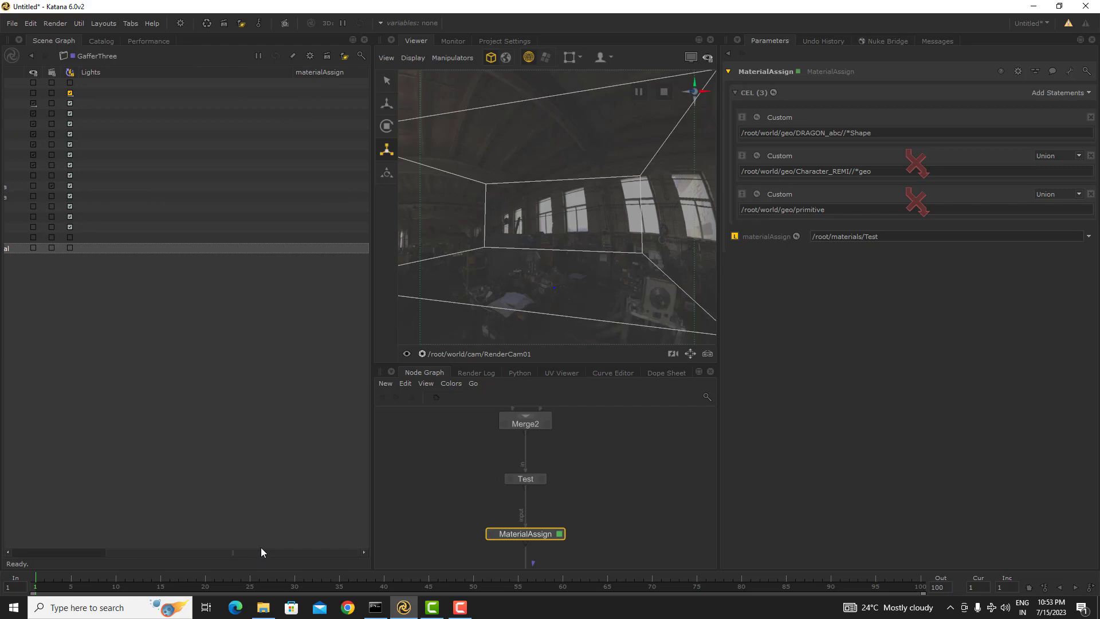
{"action": "left_click_drag", "start_coordinate": [261, 551], "coordinate": [1, 515]}
{"action": "right_click", "coordinate": [236, 72]}
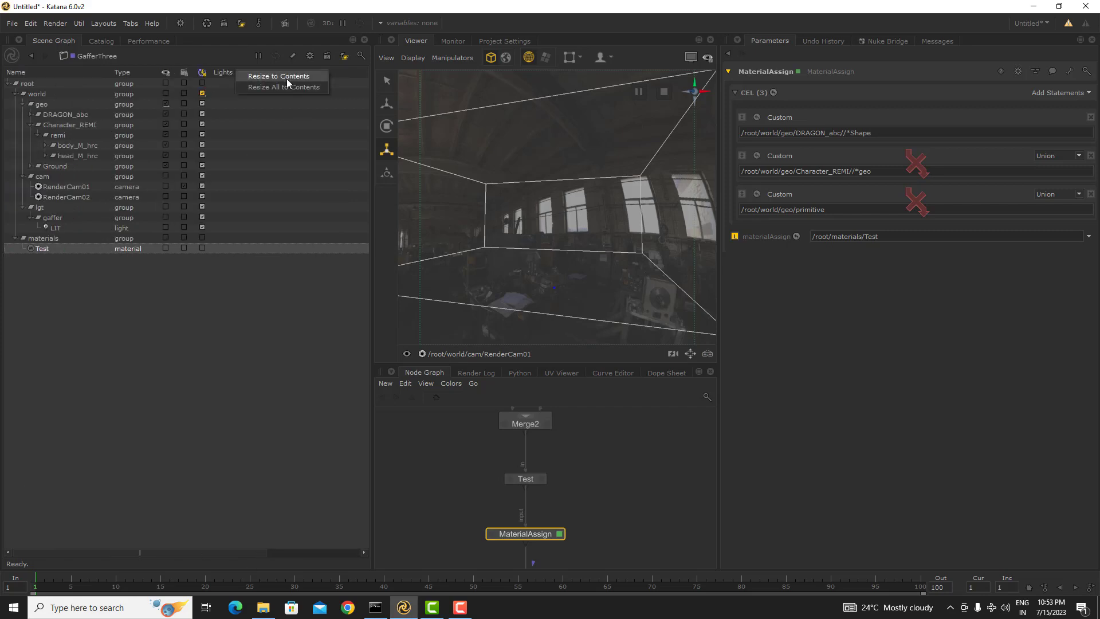
{"action": "left_click", "coordinate": [287, 78]}
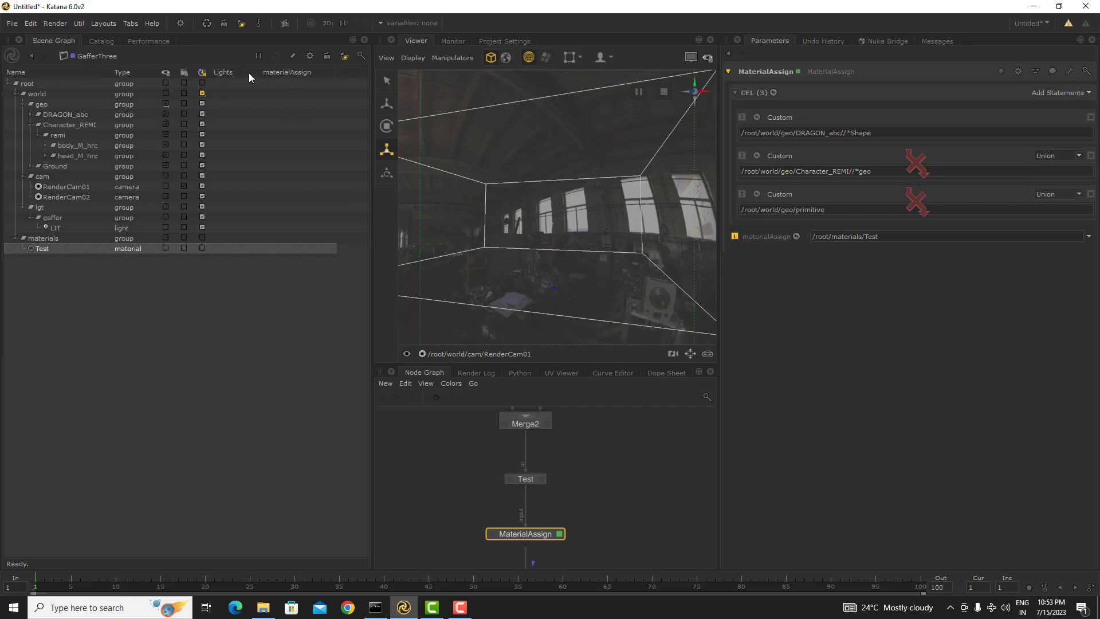
{"action": "right_click", "coordinate": [269, 74]}
{"action": "left_click", "coordinate": [310, 95]}
- Expand DRAGON_abc and its tongue group, and check the material assigned to tongue_Shape
{"action": "left_click", "coordinate": [31, 114]}
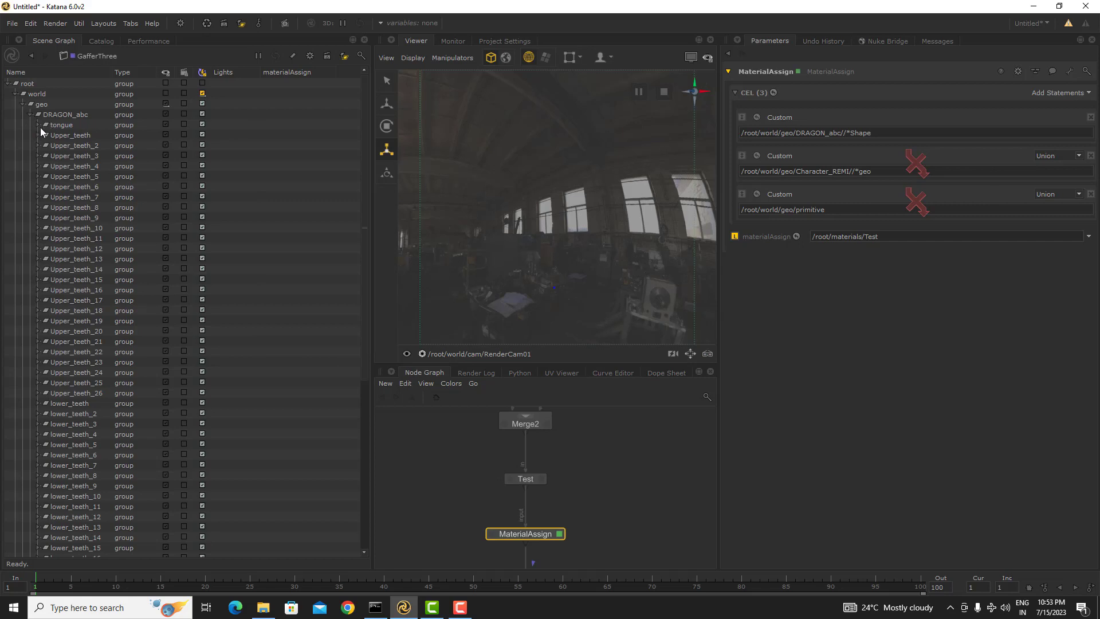
{"action": "left_click", "coordinate": [38, 125]}
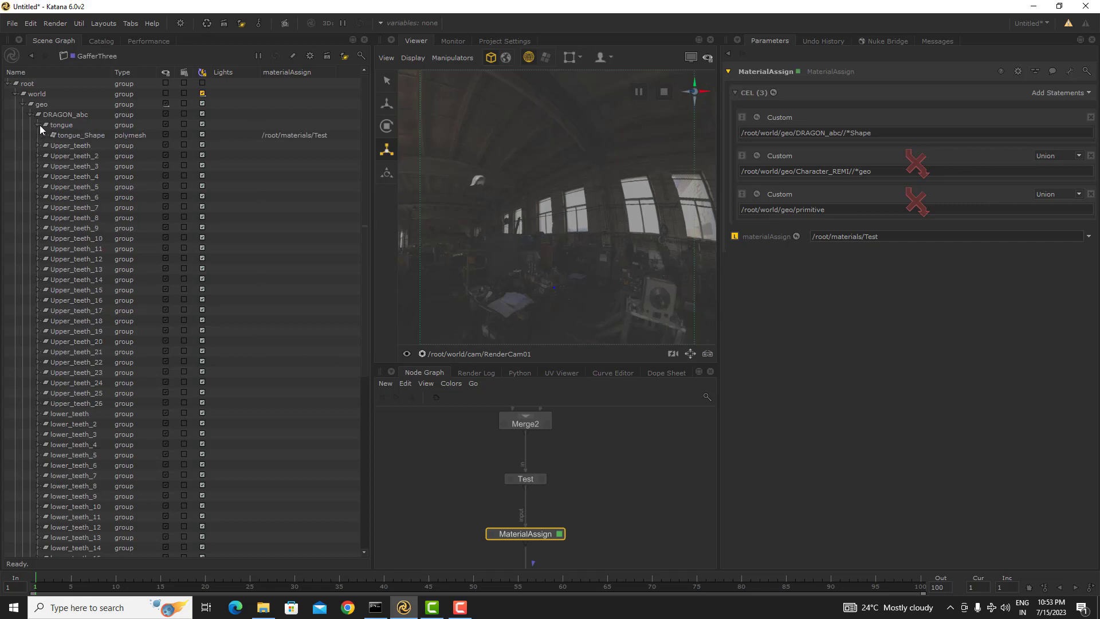
{"action": "left_click", "coordinate": [88, 138]}
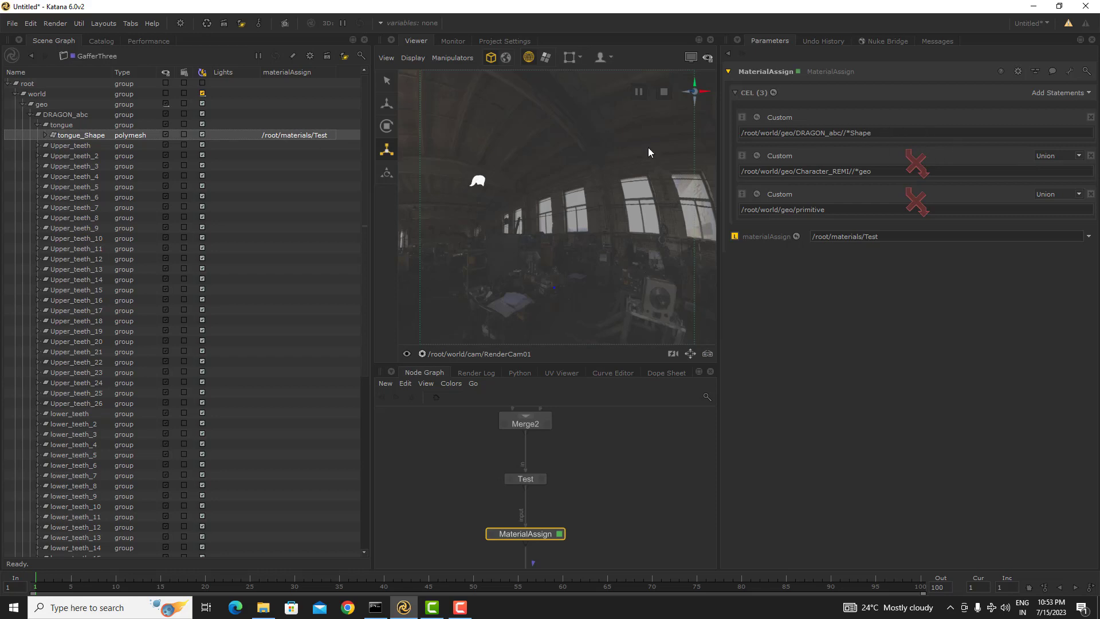
- Try to add the DRAGON_abc group to the MaterialAssign node's CEL statements, and undo that change
{"action": "left_click", "coordinate": [66, 115]}
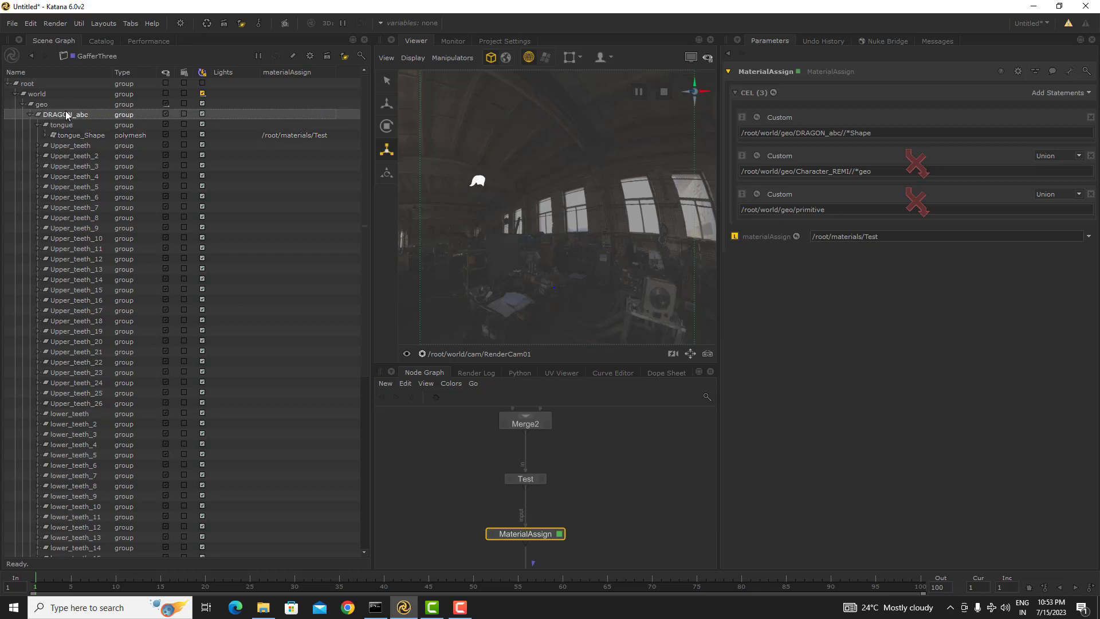
{"action": "left_click_drag", "start_coordinate": [66, 116], "coordinate": [1060, 94]}
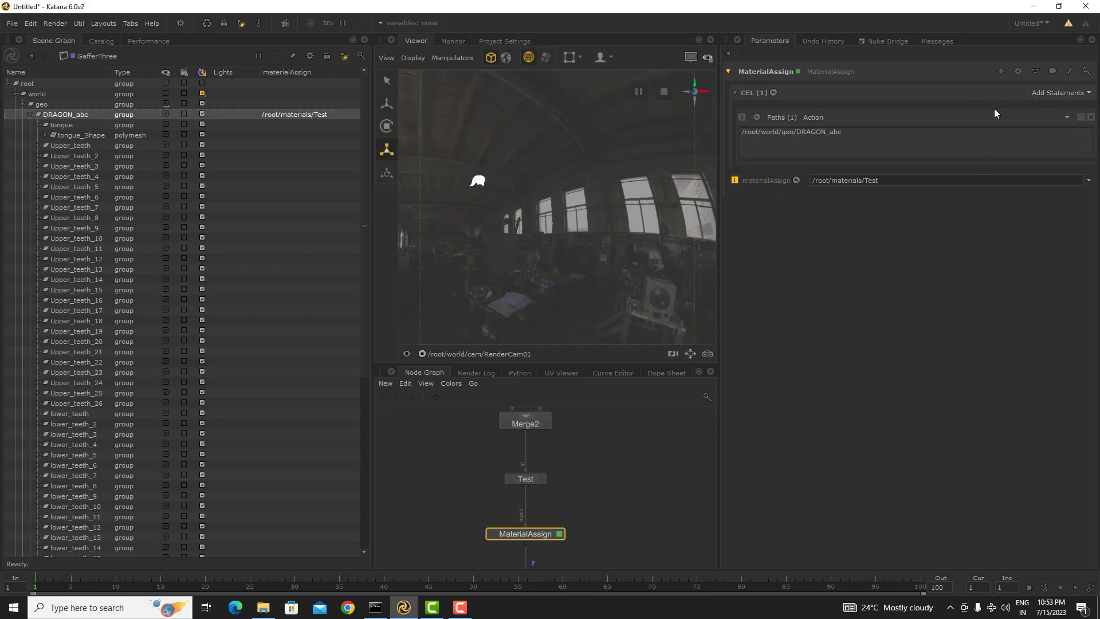
{"action": "key", "text": "ctrl+z"}
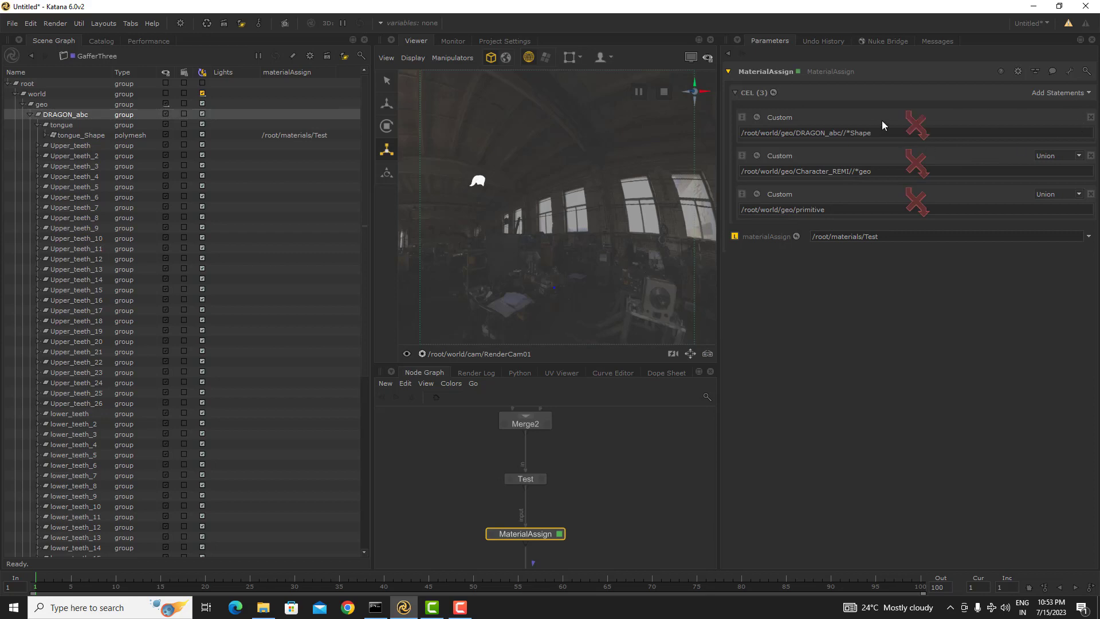
- Add a Custom CEL statement for /root/world/geo/DRAGON_abc to the MaterialAssign node and collapse the dragon's branch
{"action": "left_click", "coordinate": [1059, 92]}
{"action": "left_click", "coordinate": [1024, 132]}
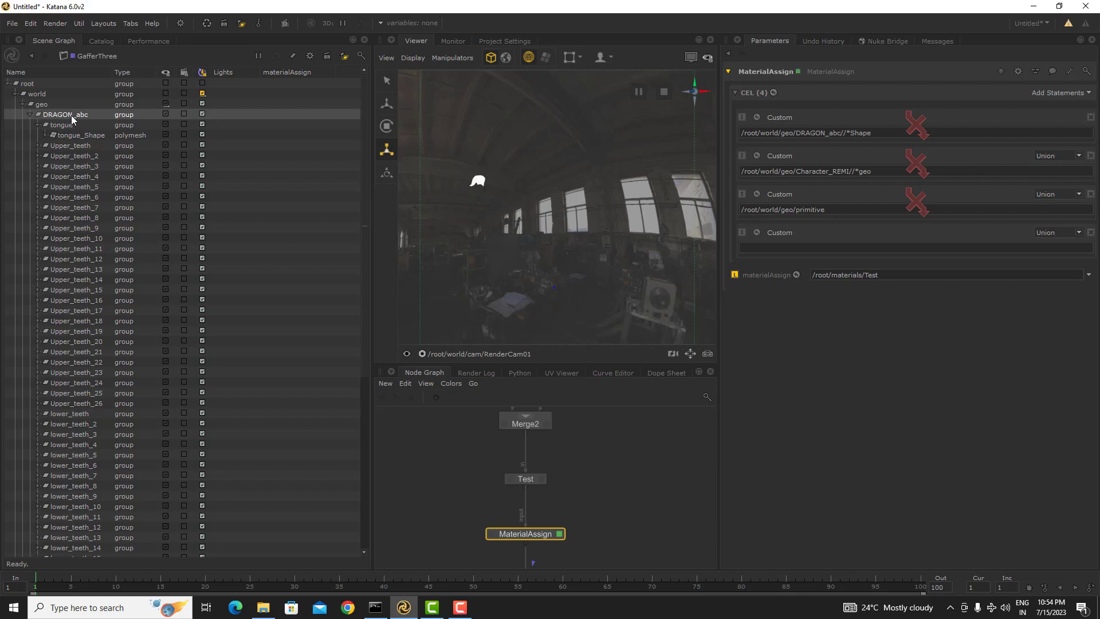
{"action": "left_click_drag", "start_coordinate": [73, 119], "coordinate": [884, 249]}
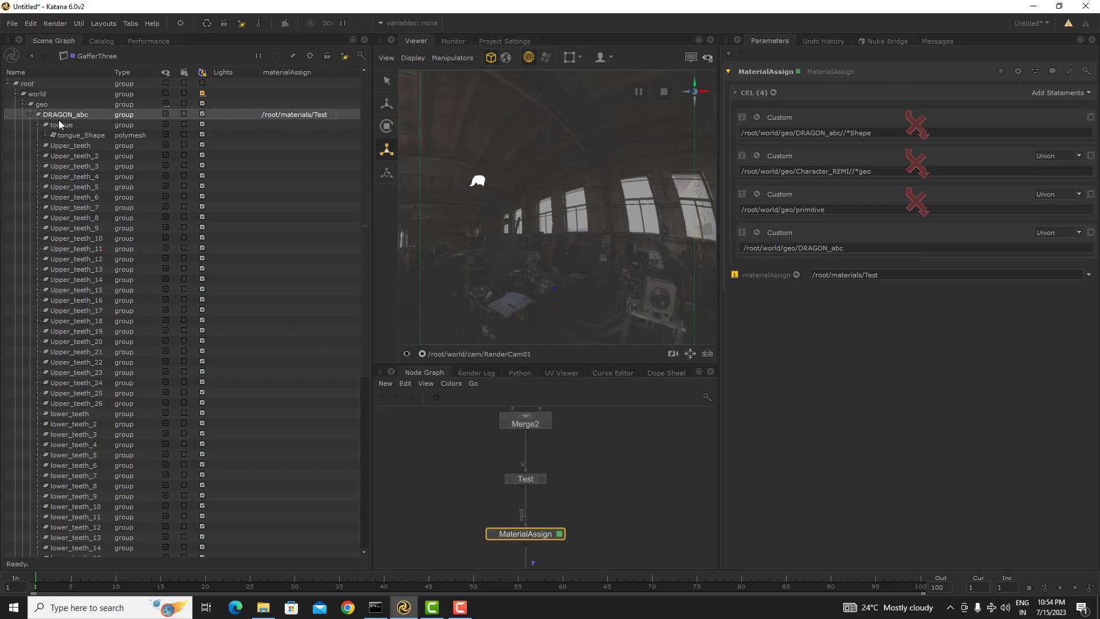
{"action": "left_click", "coordinate": [29, 114]}
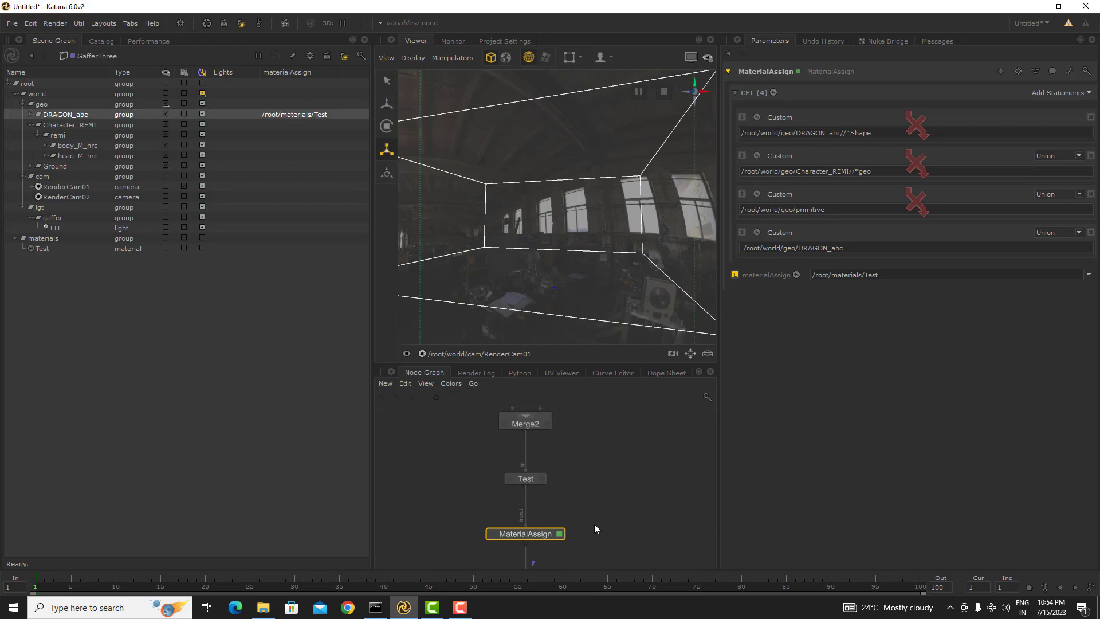
- Open the Test material node's parameters and enable live render updates for the Test material in the scene graph
{"action": "middle_click_drag", "start_coordinate": [595, 524], "coordinate": [569, 519]}
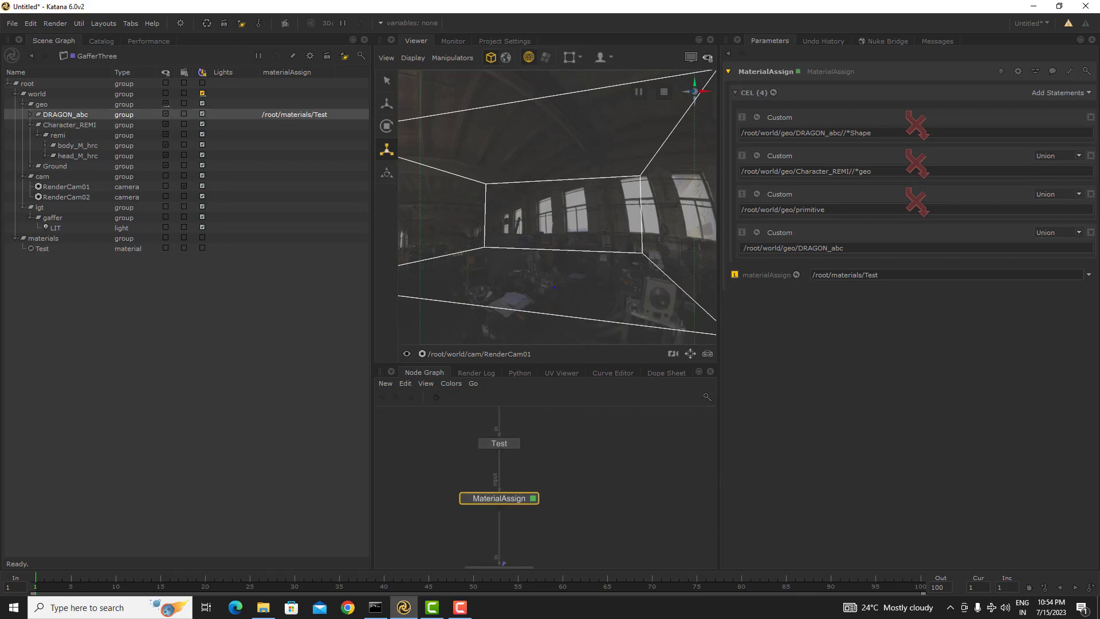
{"action": "left_click", "coordinate": [515, 443]}
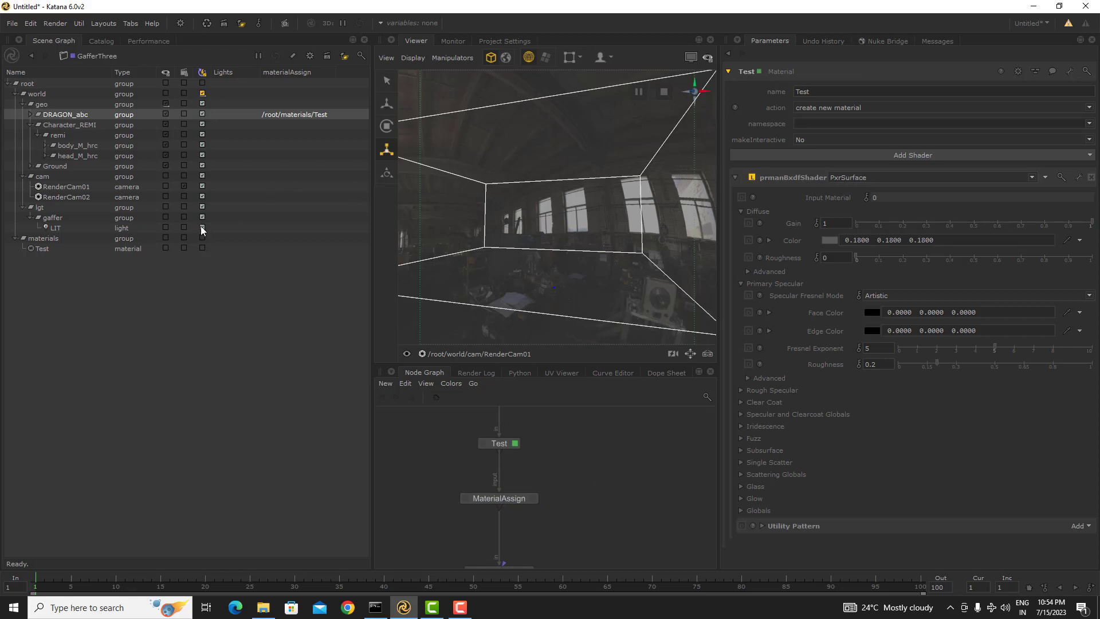
{"action": "left_click", "coordinate": [203, 248]}
- Show the Monitor, start a 3D render from the GafferThree node, and widen the Monitor area
{"action": "left_click", "coordinate": [453, 41]}
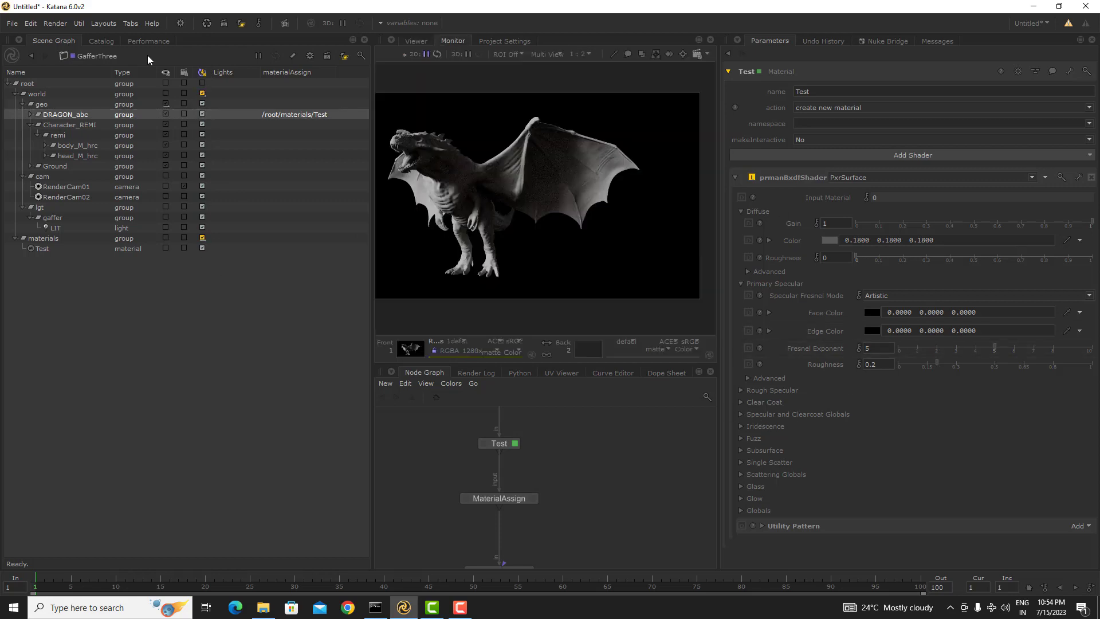
{"action": "right_click", "coordinate": [90, 56]}
{"action": "left_click", "coordinate": [131, 92]}
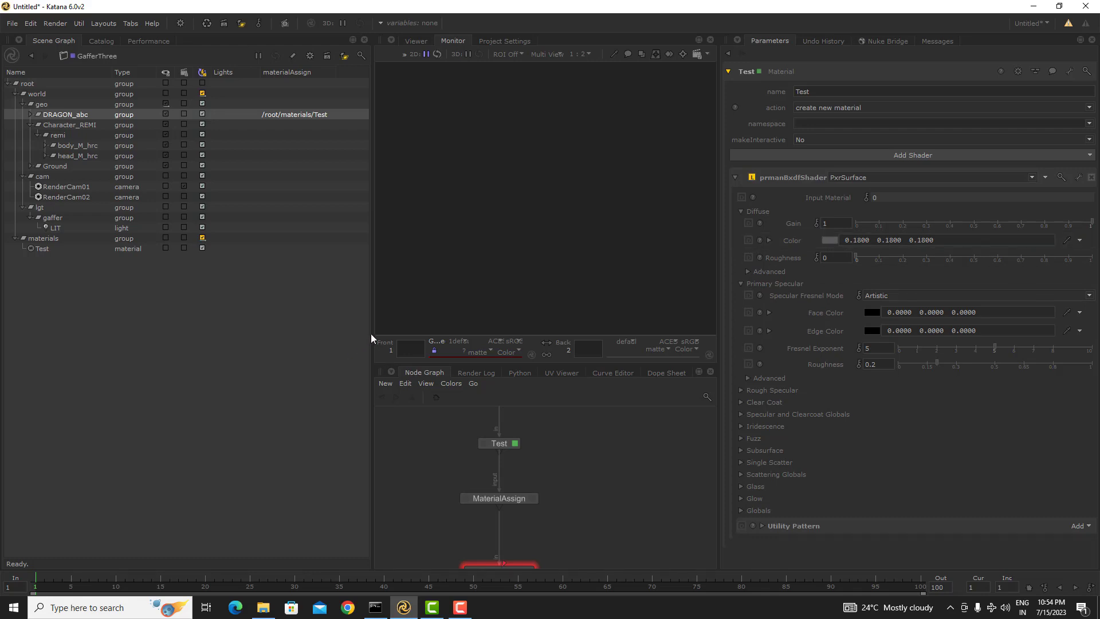
{"action": "left_click_drag", "start_coordinate": [372, 346], "coordinate": [342, 346]}
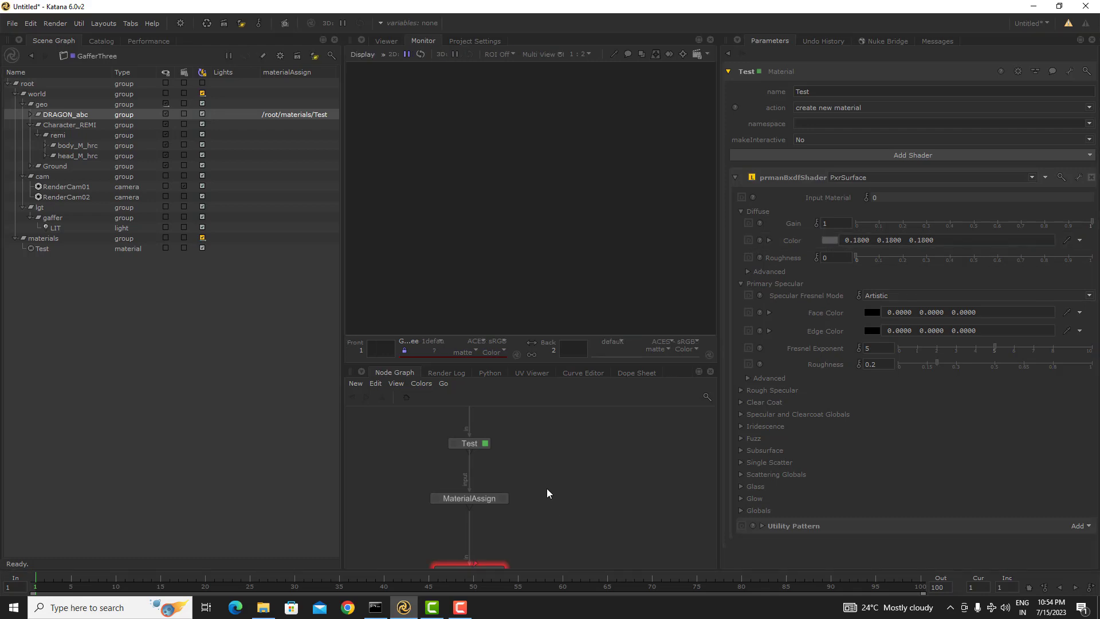
- Read the GafferThree render's log and compare its camera path with RenderCam01 and RenderCam02 in the scene graph
{"action": "middle_click_drag", "start_coordinate": [490, 498], "coordinate": [500, 411]}
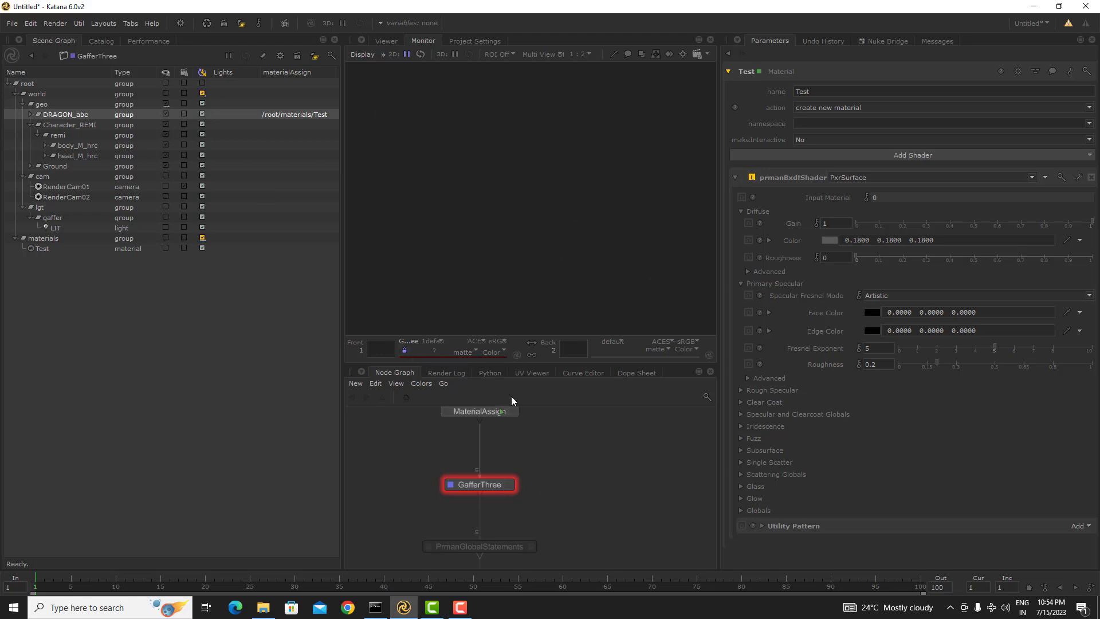
{"action": "left_click", "coordinate": [446, 373]}
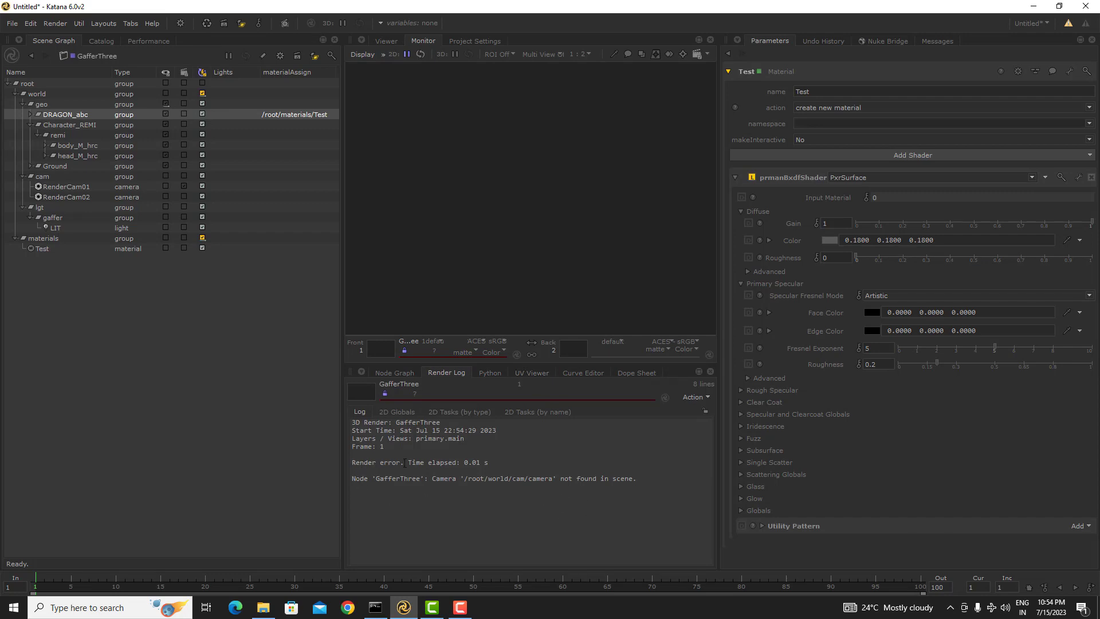
{"action": "left_click_drag", "start_coordinate": [360, 463], "coordinate": [454, 463]}
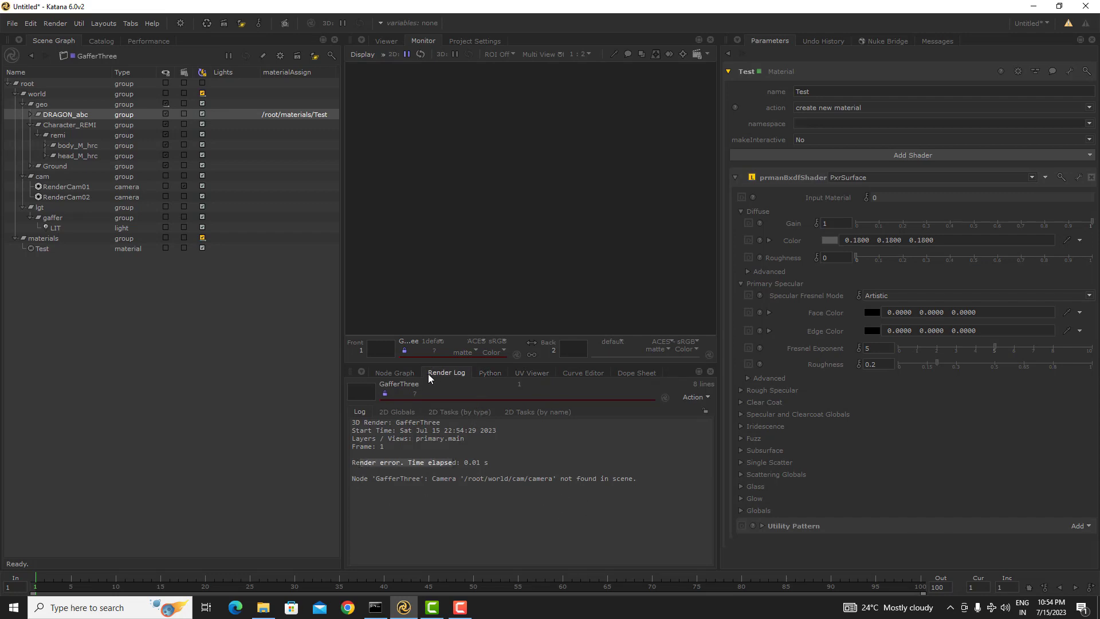
{"action": "triple_click", "coordinate": [496, 462]}
{"action": "left_click_drag", "start_coordinate": [351, 480], "coordinate": [421, 479]}
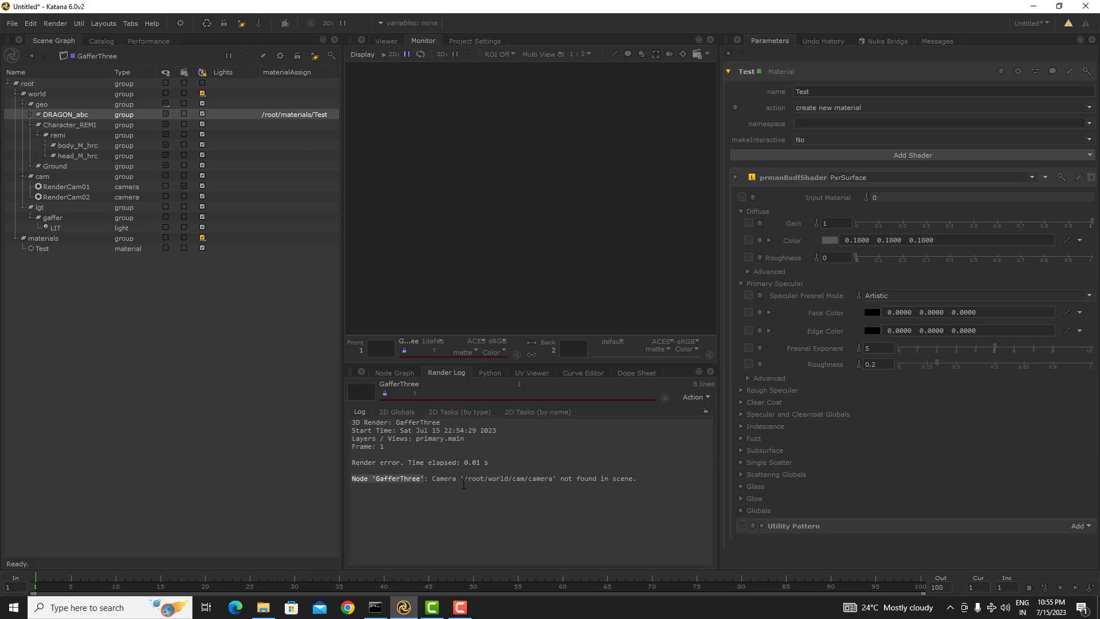
{"action": "left_click_drag", "start_coordinate": [433, 479], "coordinate": [520, 479]}
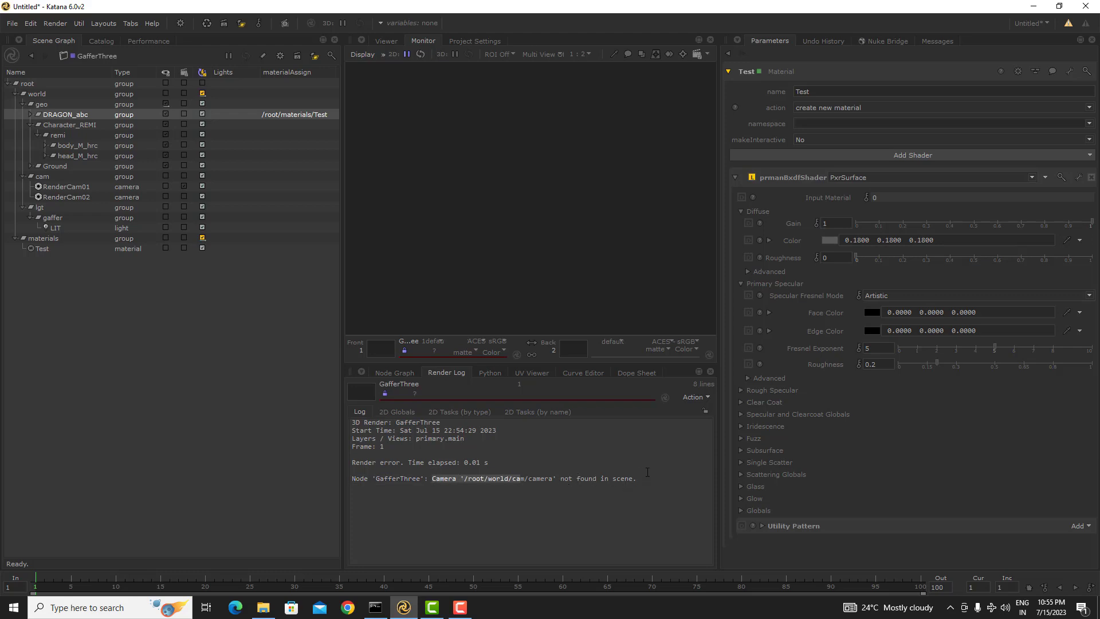
{"action": "left_click", "coordinate": [648, 473]}
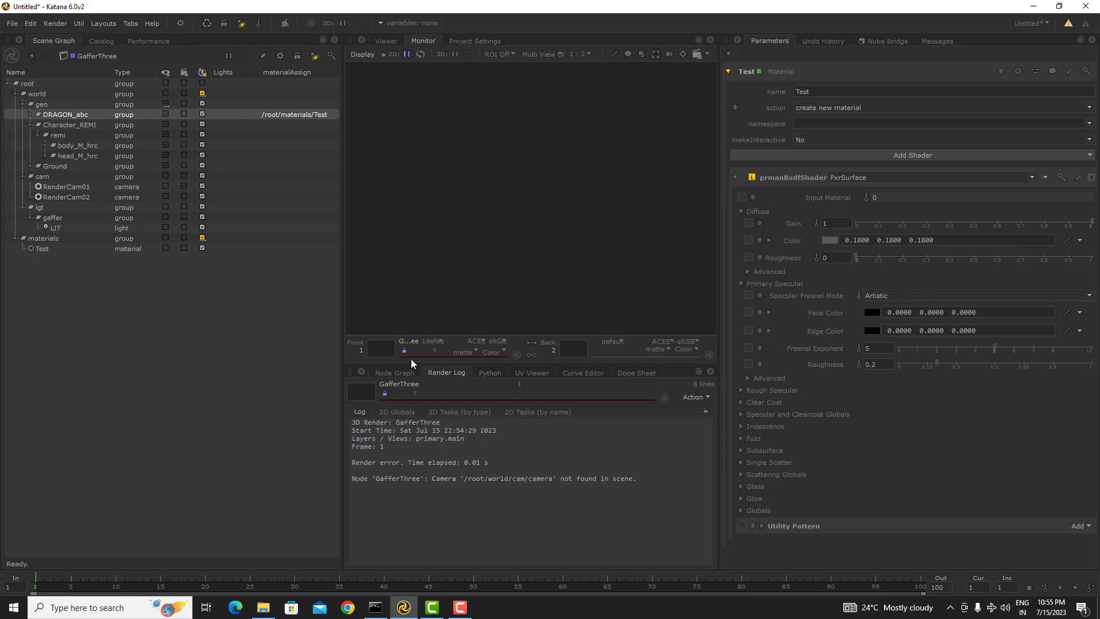
{"action": "left_click", "coordinate": [71, 196]}
{"action": "left_click", "coordinate": [72, 186]}
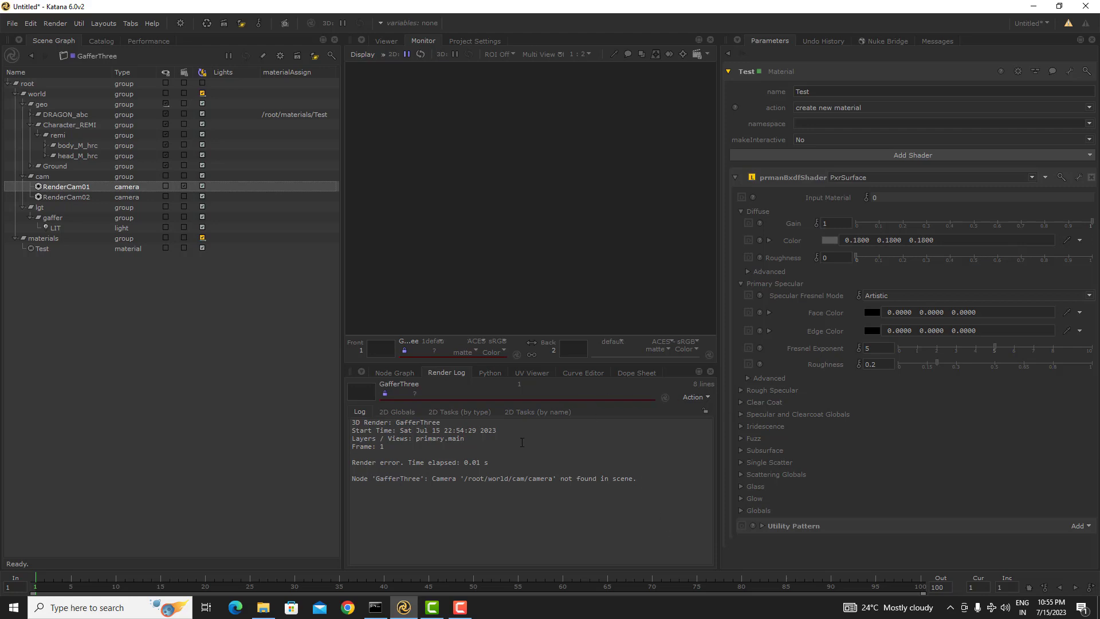
- Make RenderSettings the viewed node in the node graph and start a live render from it
{"action": "left_click", "coordinate": [381, 372]}
{"action": "middle_click_drag", "start_coordinate": [541, 496], "coordinate": [593, 467]}
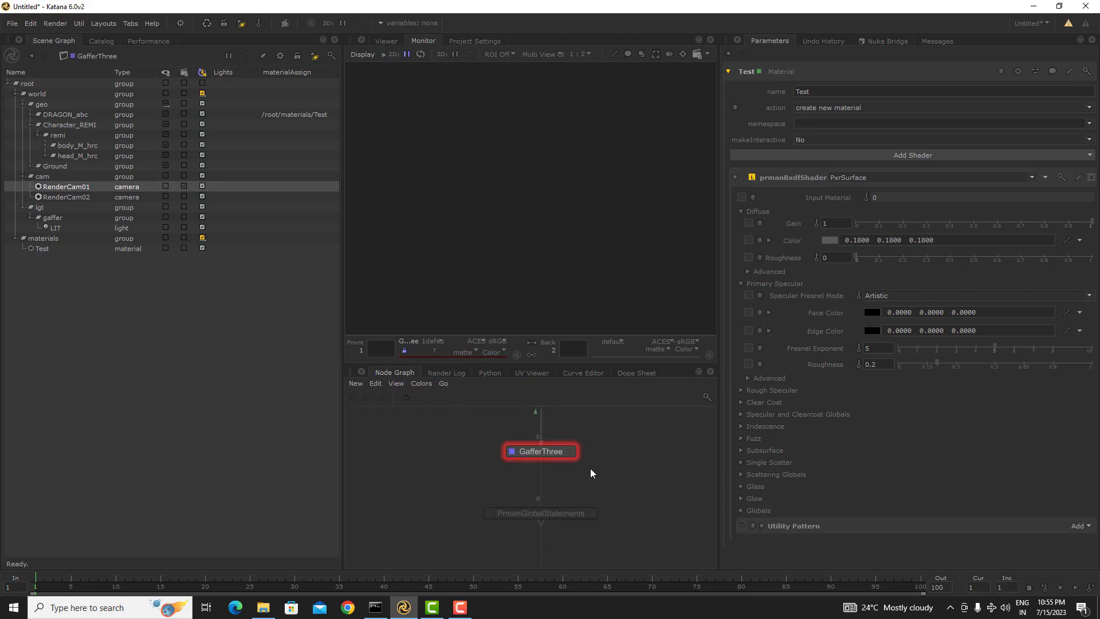
{"action": "scroll", "coordinate": [561, 482], "scroll_direction": "down", "scroll_amount": 2}
{"action": "scroll", "coordinate": [545, 532], "scroll_direction": "up", "scroll_amount": 2}
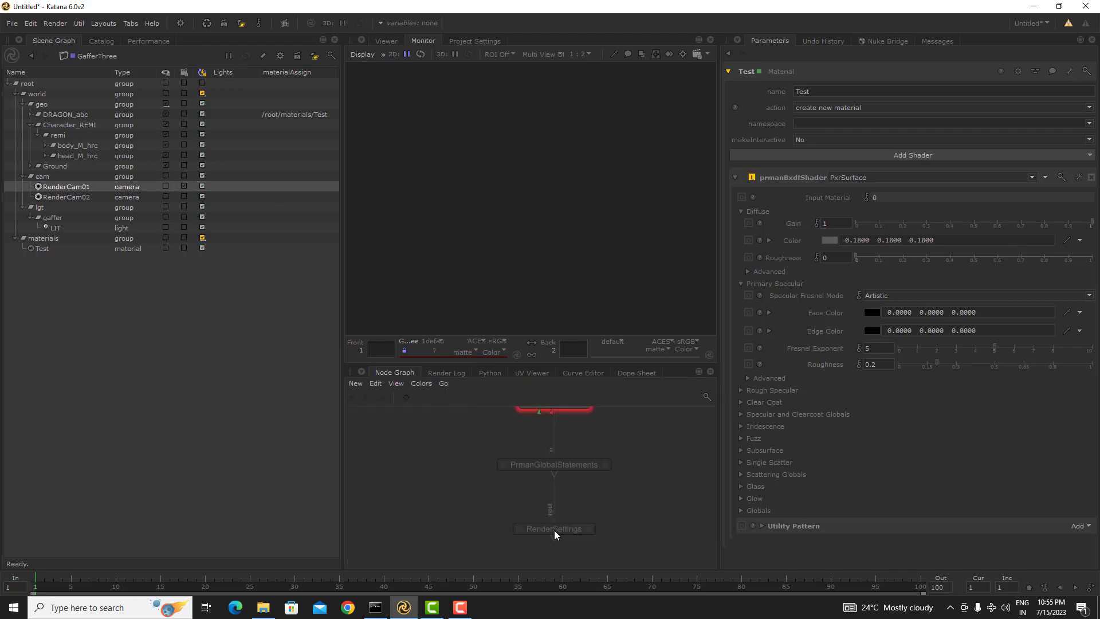
{"action": "middle_click_drag", "start_coordinate": [577, 511], "coordinate": [559, 535]}
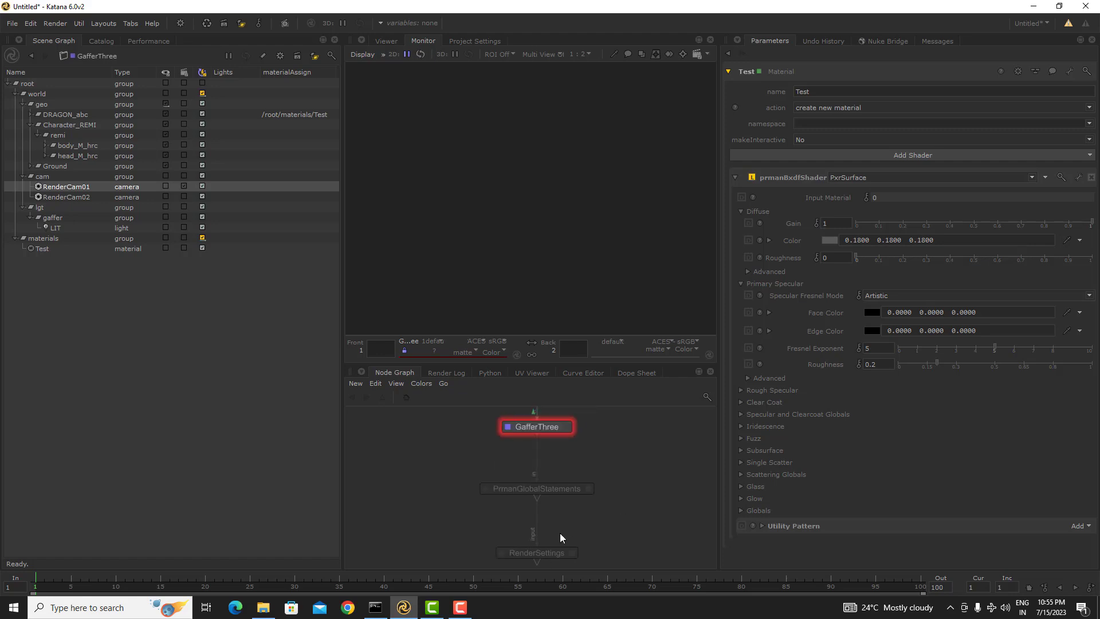
{"action": "left_click", "coordinate": [555, 555]}
{"action": "left_click_drag", "start_coordinate": [556, 554], "coordinate": [559, 548]}
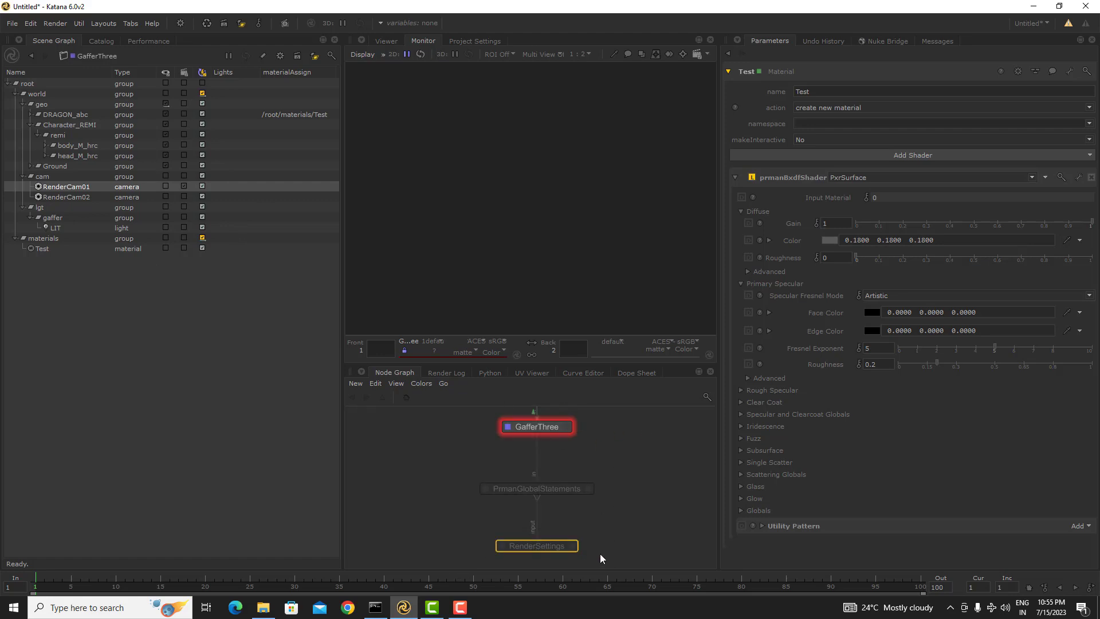
{"action": "left_click", "coordinate": [503, 546]}
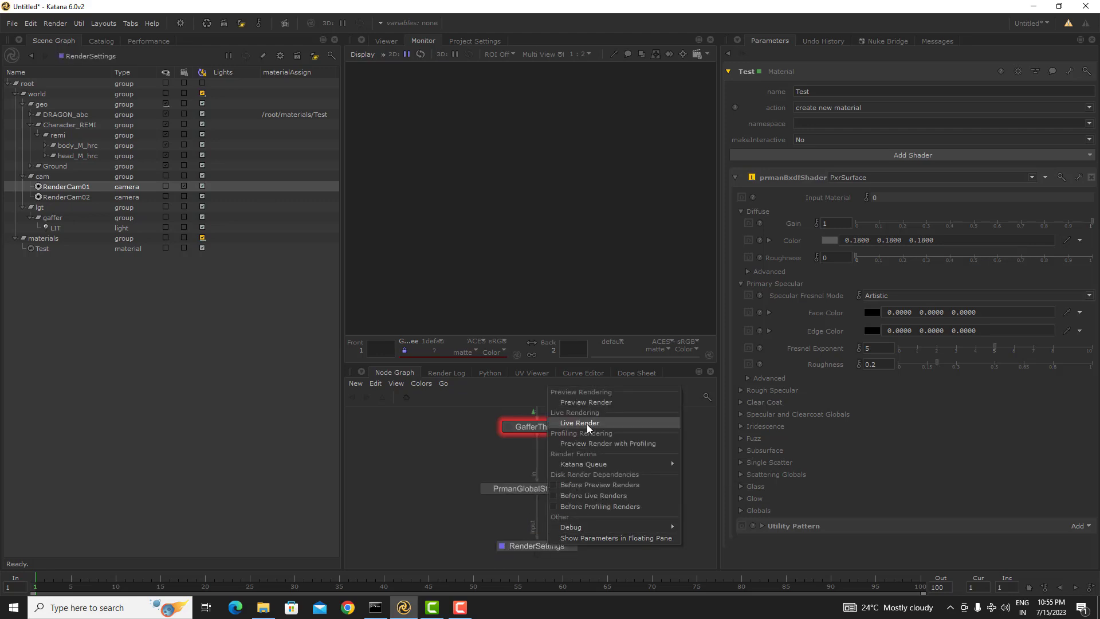
{"action": "left_click", "coordinate": [581, 424]}
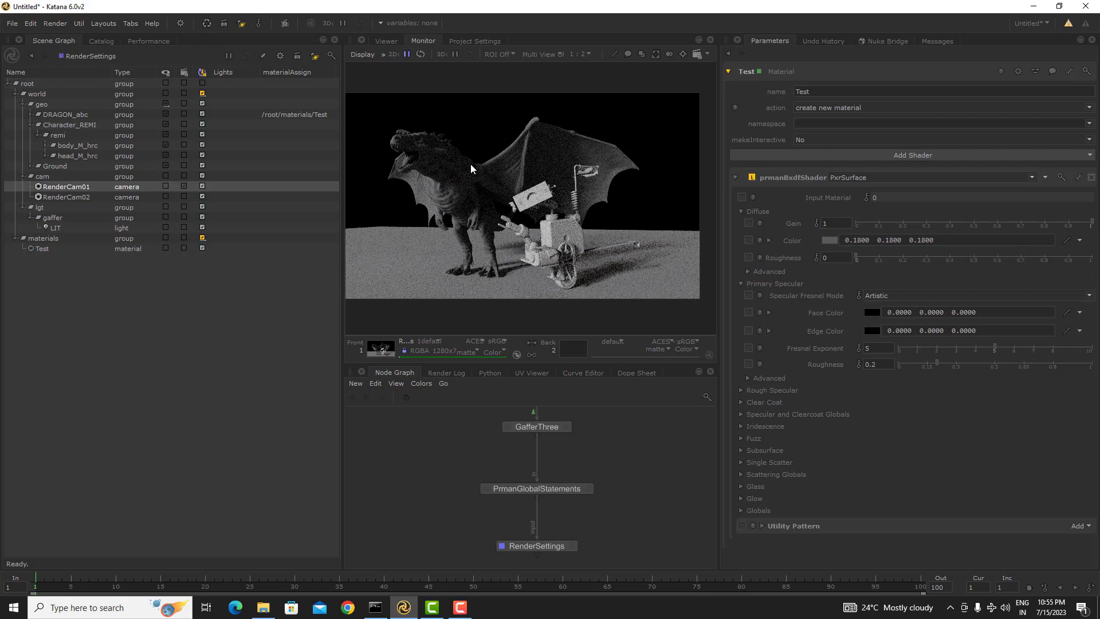
- Set the Test material's diffuse color to a saturated red of 0.6323, 0.0890, 0.0259
{"action": "scroll", "coordinate": [471, 168], "scroll_direction": "up", "scroll_amount": 1}
{"action": "scroll", "coordinate": [471, 167], "scroll_direction": "down", "scroll_amount": 1}
{"action": "middle_click_drag", "start_coordinate": [470, 183], "coordinate": [510, 178]}
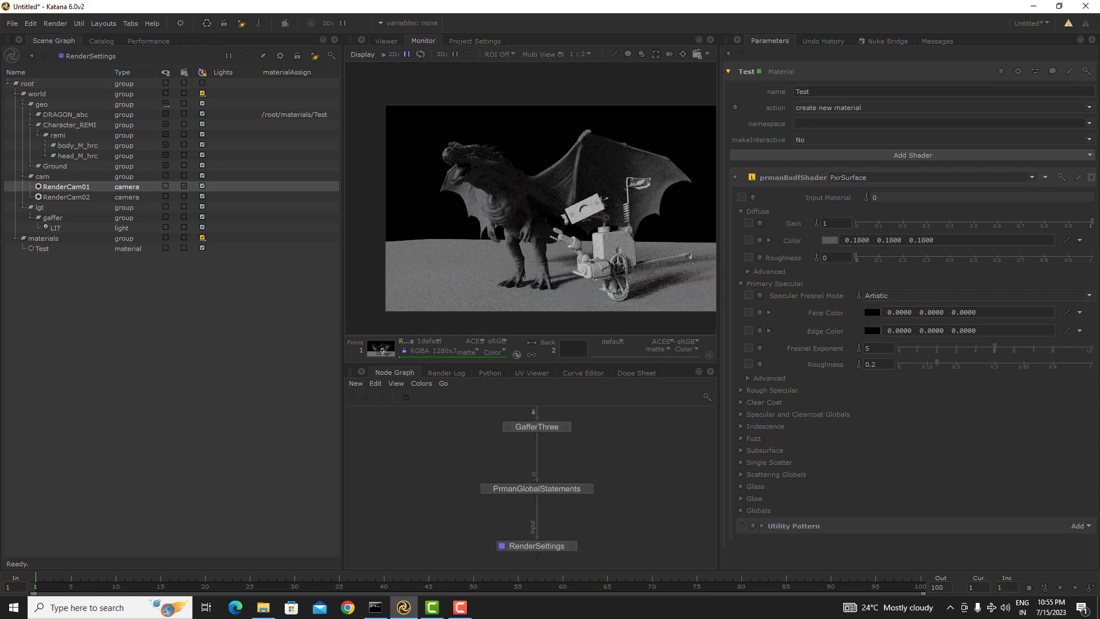
{"action": "scroll", "coordinate": [510, 178], "scroll_direction": "up", "scroll_amount": 1}
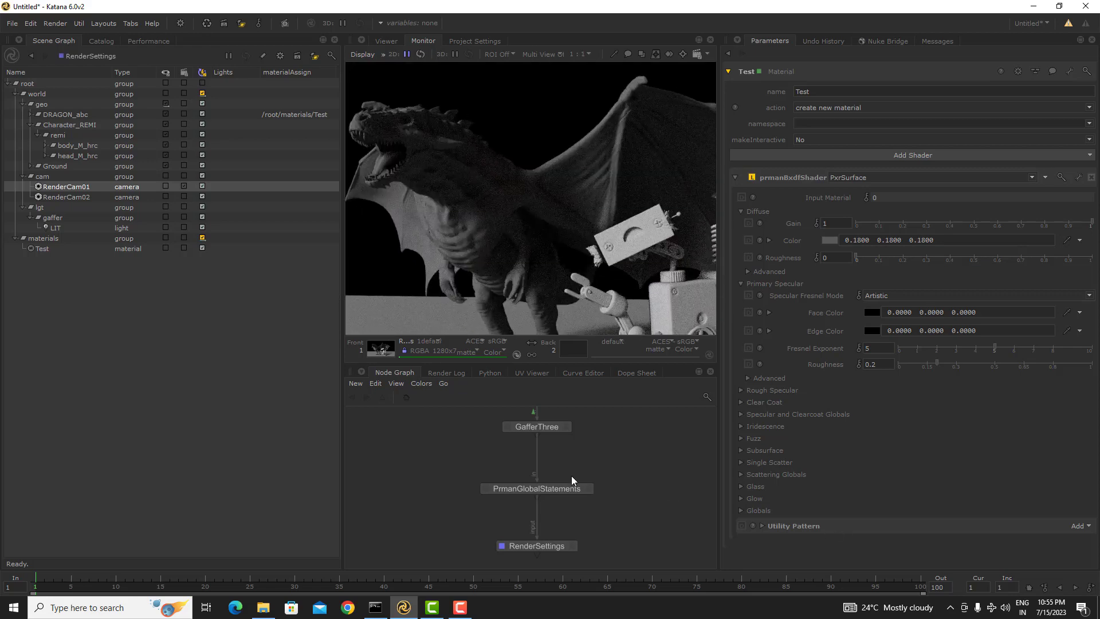
{"action": "middle_click_drag", "start_coordinate": [600, 533], "coordinate": [593, 504]}
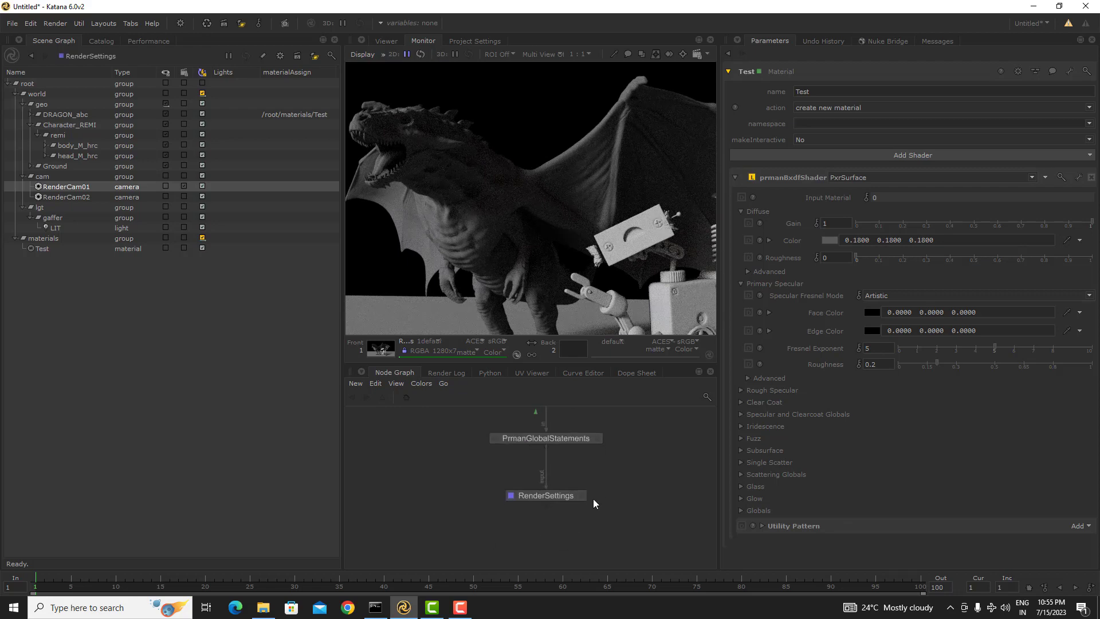
{"action": "scroll", "coordinate": [608, 464], "scroll_direction": "up", "scroll_amount": 3}
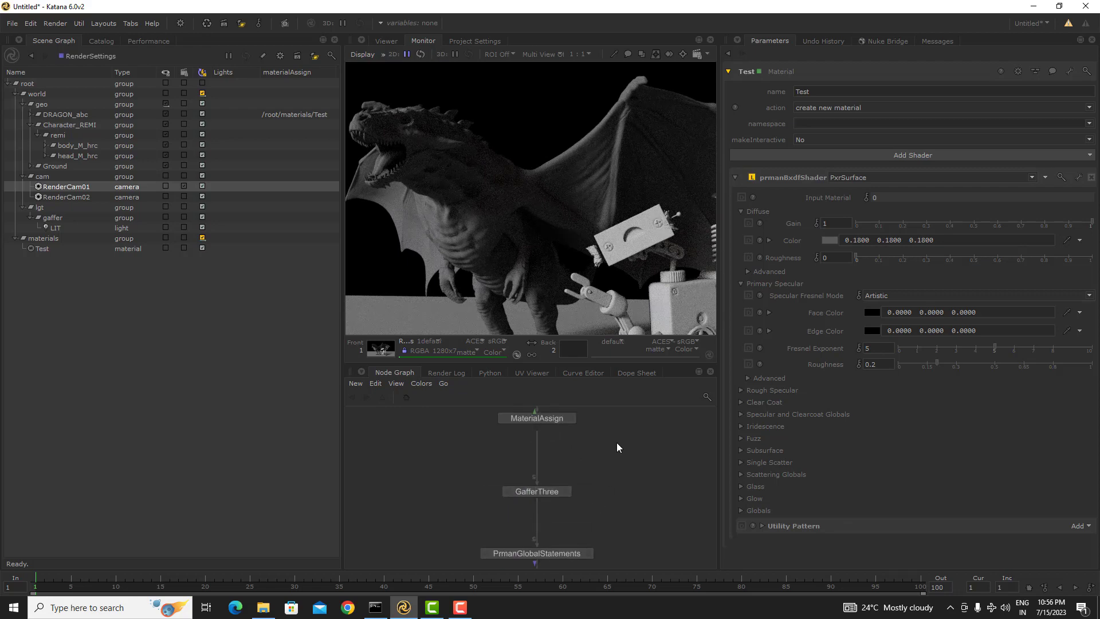
{"action": "middle_click_drag", "start_coordinate": [611, 445], "coordinate": [585, 487]}
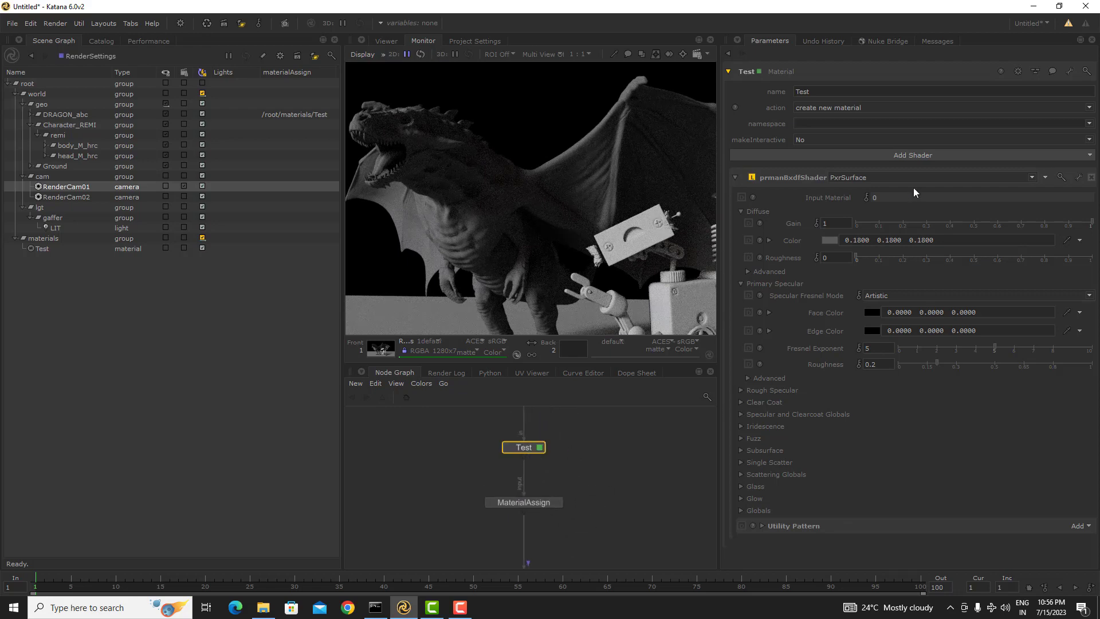
{"action": "left_click", "coordinate": [830, 241]}
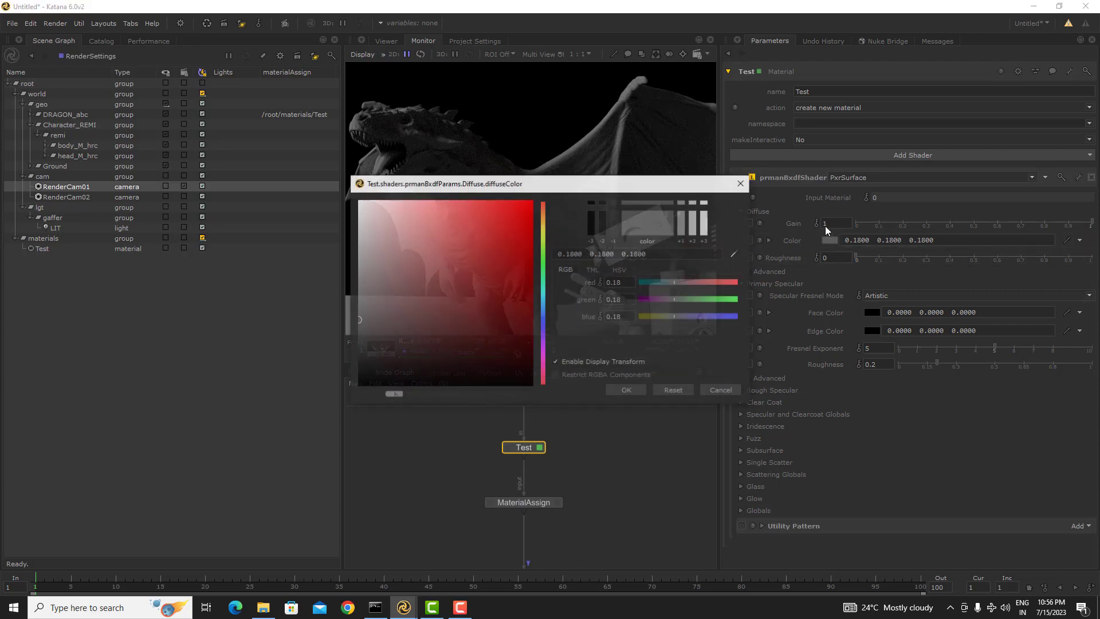
{"action": "left_click", "coordinate": [524, 235]}
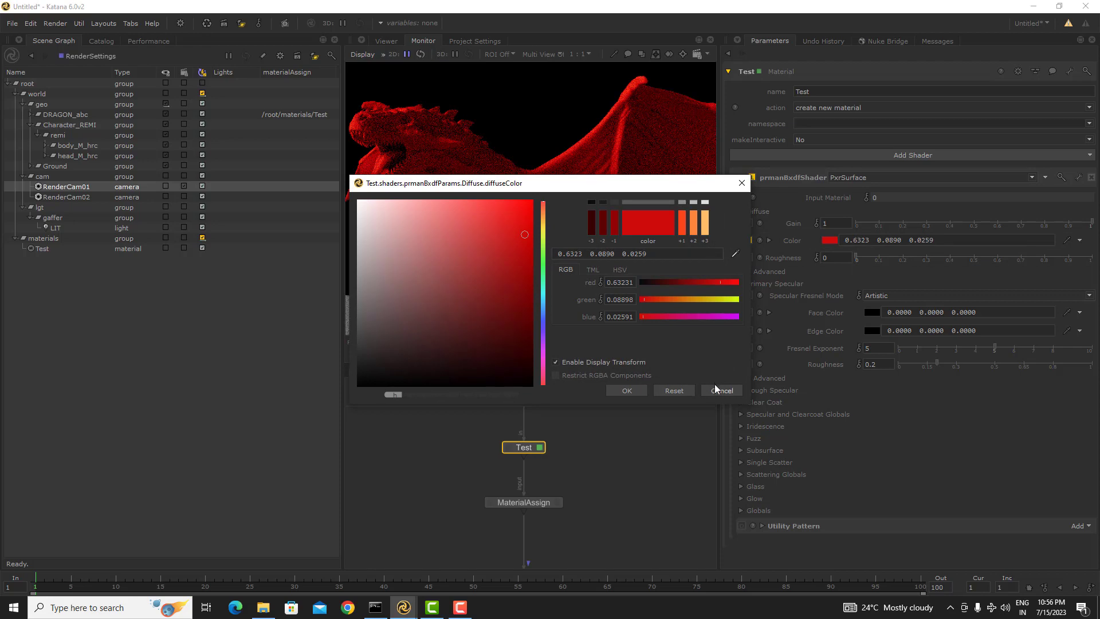
{"action": "left_click", "coordinate": [627, 390]}
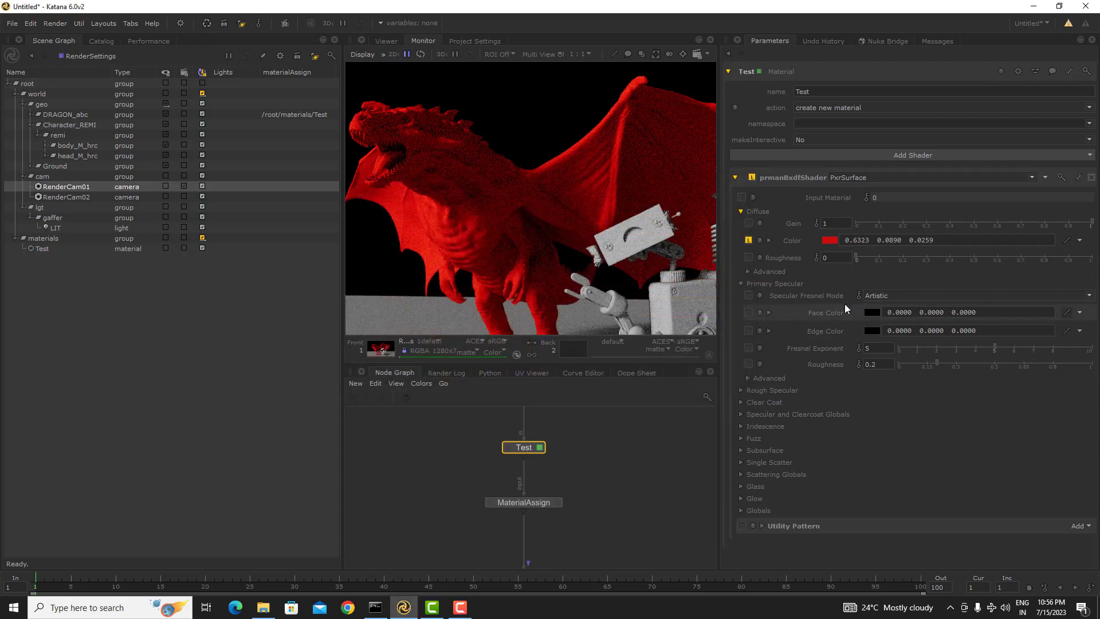
- Switch the Test material's primary specular Fresnel mode to Physical and set its edge color to light pink (2.7330, 0.7526, 0.7171)
{"action": "left_click", "coordinate": [882, 296]}
{"action": "left_click", "coordinate": [885, 312]}
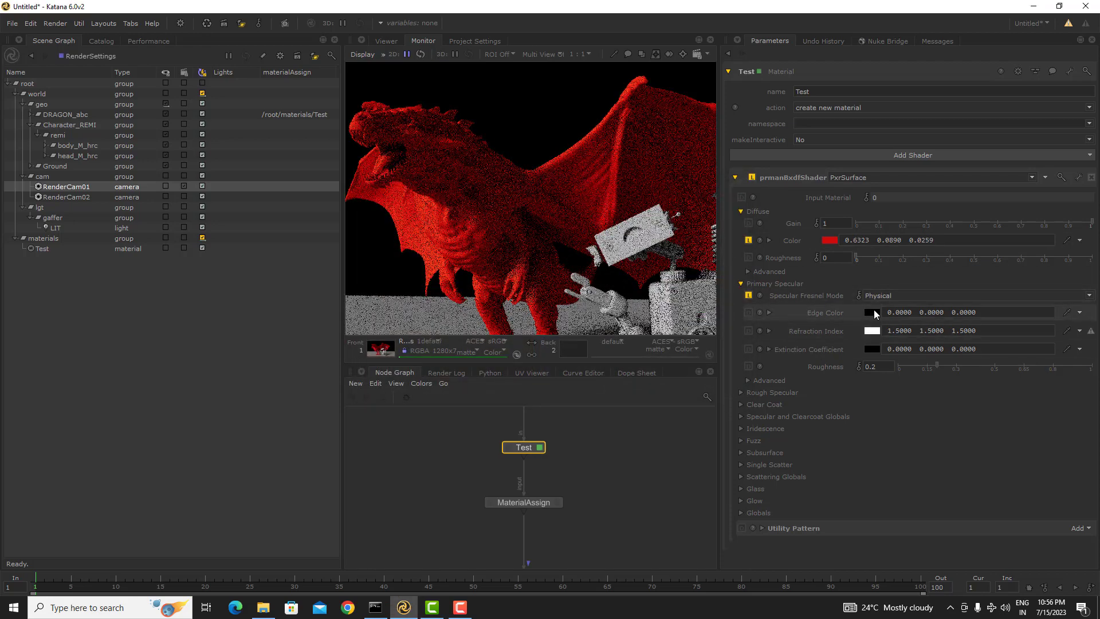
{"action": "left_click", "coordinate": [873, 312]}
{"action": "left_click_drag", "start_coordinate": [457, 249], "coordinate": [401, 201]}
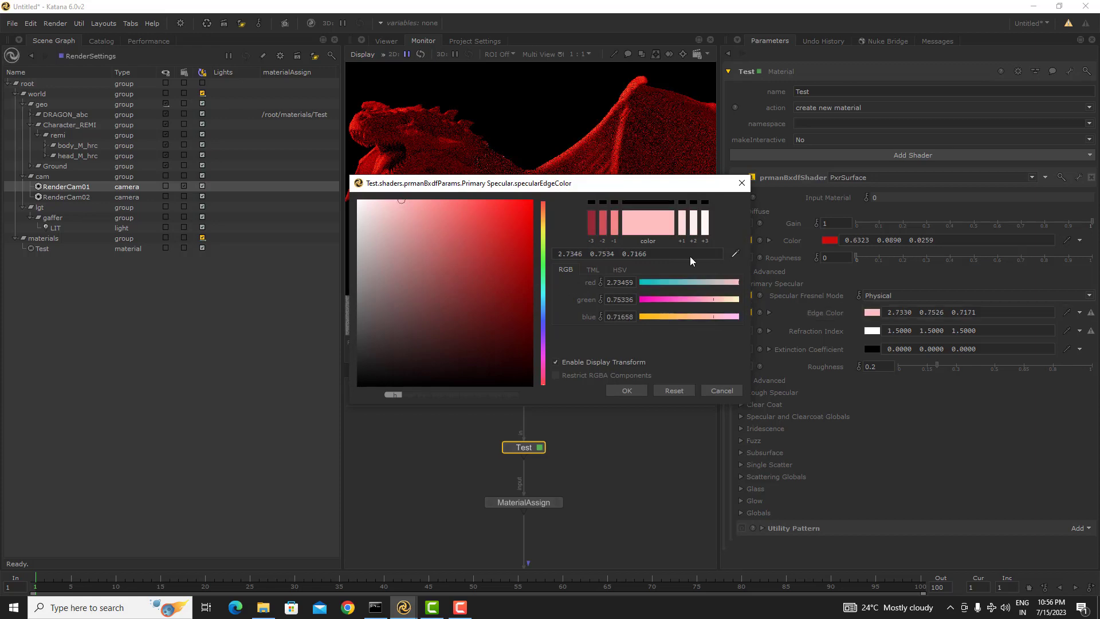
{"action": "left_click", "coordinate": [640, 391]}
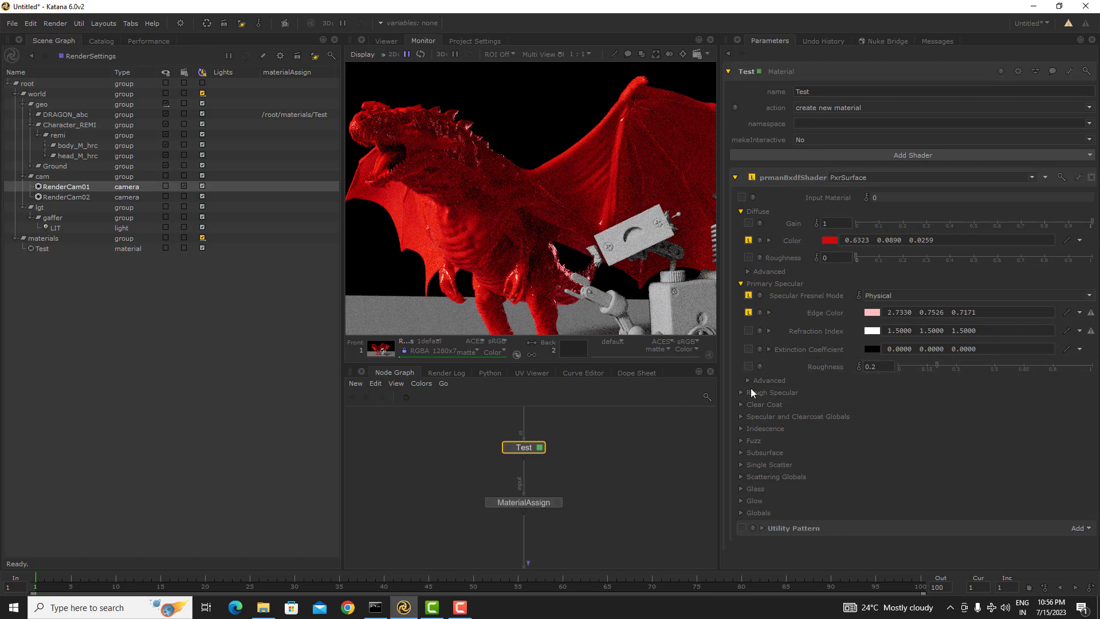
{"action": "scroll", "coordinate": [570, 201], "scroll_direction": "down", "scroll_amount": 2}
{"action": "scroll", "coordinate": [590, 221], "scroll_direction": "up", "scroll_amount": 3}
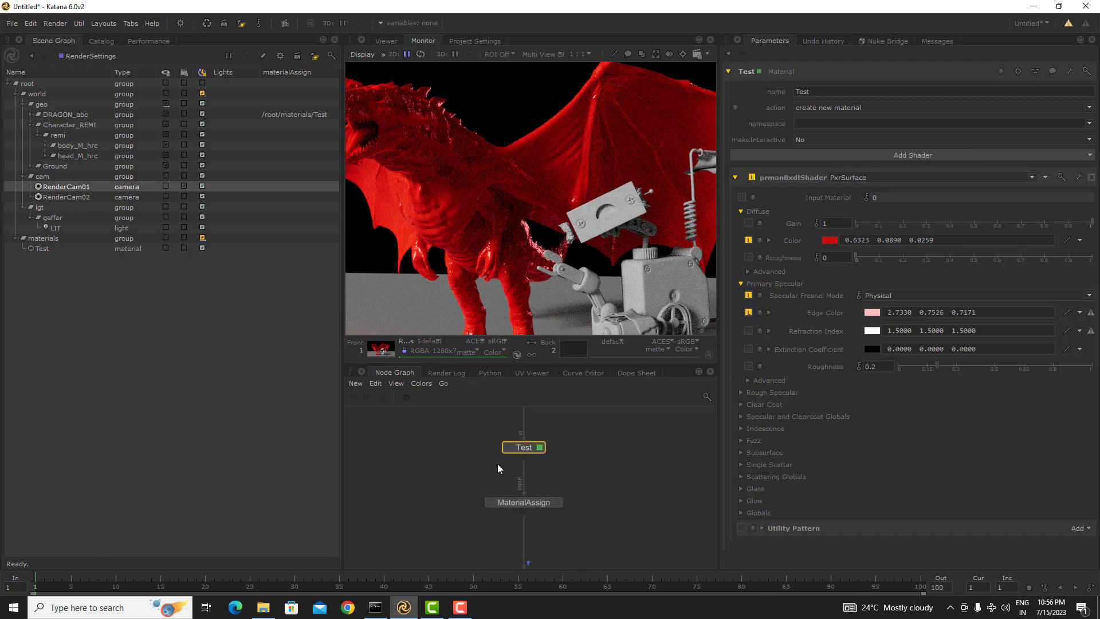
- Delete the Test material node between Merge2 and MaterialAssign
{"action": "middle_click_drag", "start_coordinate": [603, 453], "coordinate": [558, 479]}
{"action": "left_click_drag", "start_coordinate": [582, 452], "coordinate": [443, 507]}
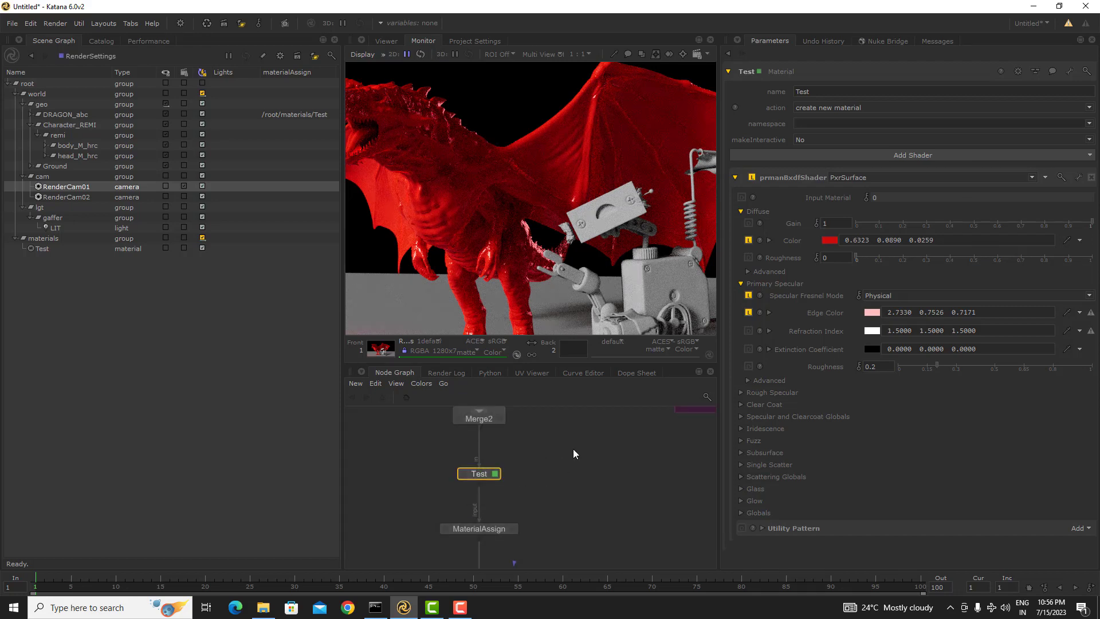
{"action": "key", "text": "Delete"}
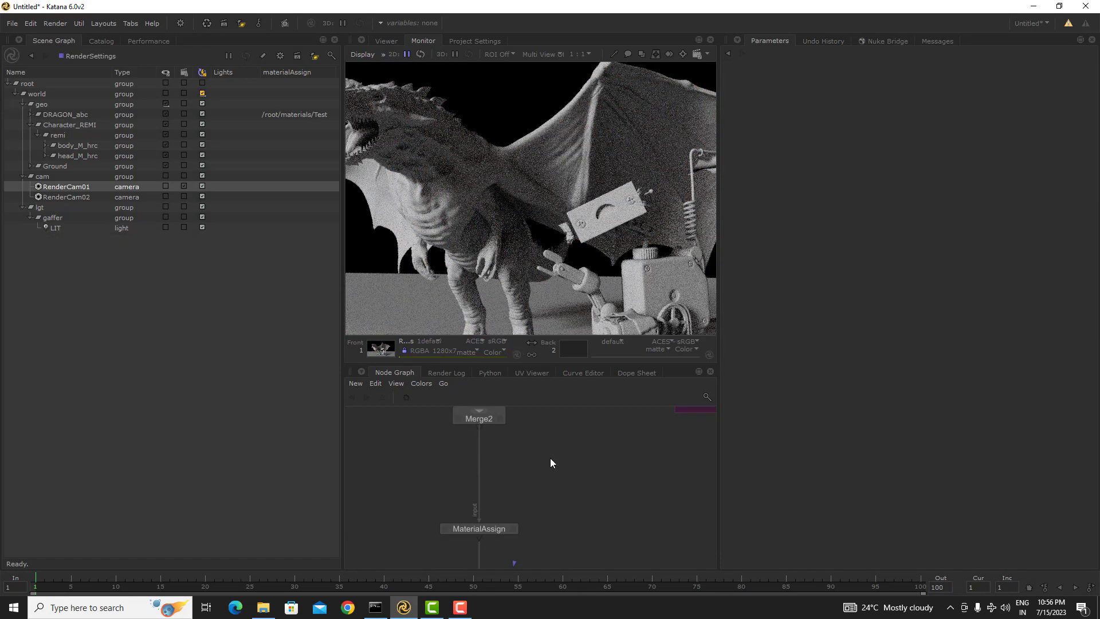
- Add a Merge node and insert it into the connection between Merge2 and MaterialAssign
{"action": "scroll", "coordinate": [518, 505], "scroll_direction": "down", "scroll_amount": 3}
{"action": "middle_click_drag", "start_coordinate": [570, 485], "coordinate": [508, 465]}
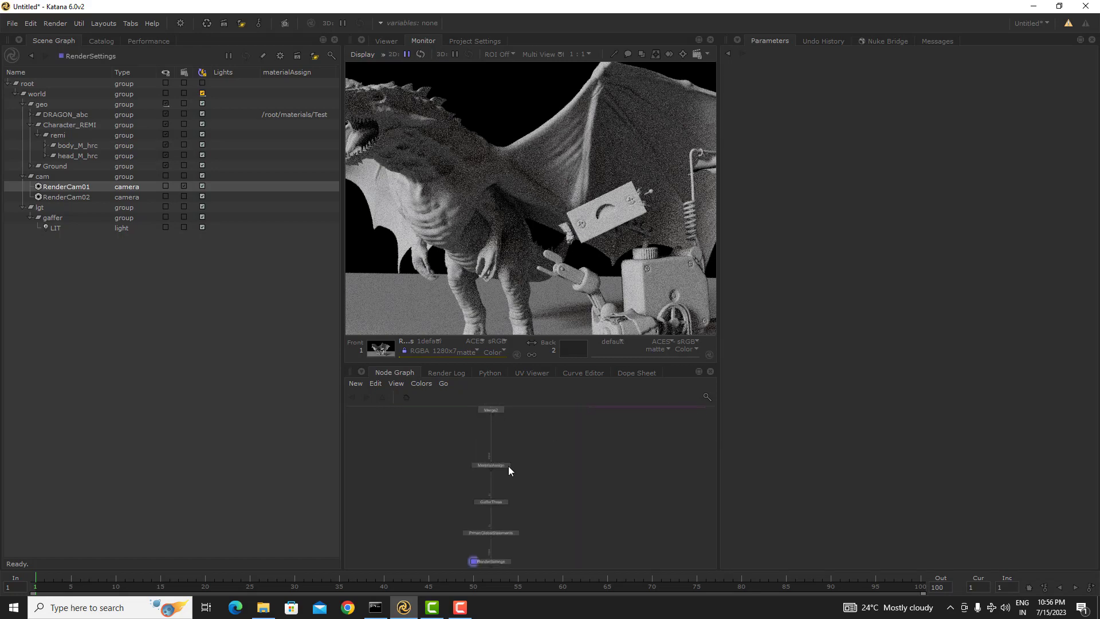
{"action": "left_click_drag", "start_coordinate": [503, 484], "coordinate": [503, 480]}
{"action": "middle_click_drag", "start_coordinate": [521, 445], "coordinate": [525, 473]}
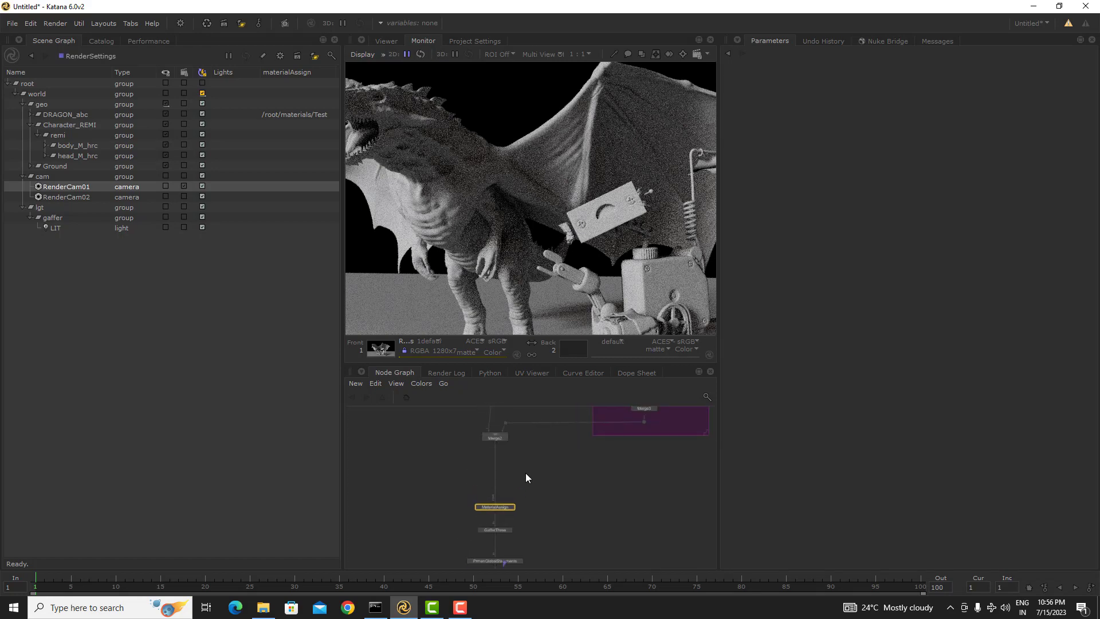
{"action": "left_click", "coordinate": [526, 473]}
{"action": "key", "text": "Tab"}
{"action": "type", "text": "merge"}
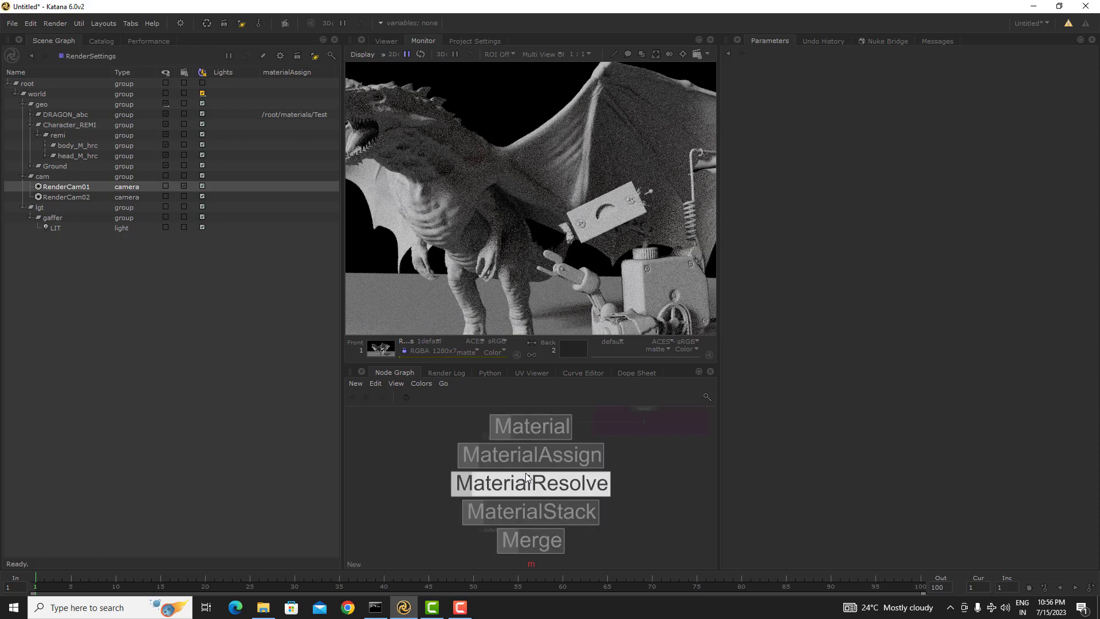
{"action": "key", "text": "Return"}
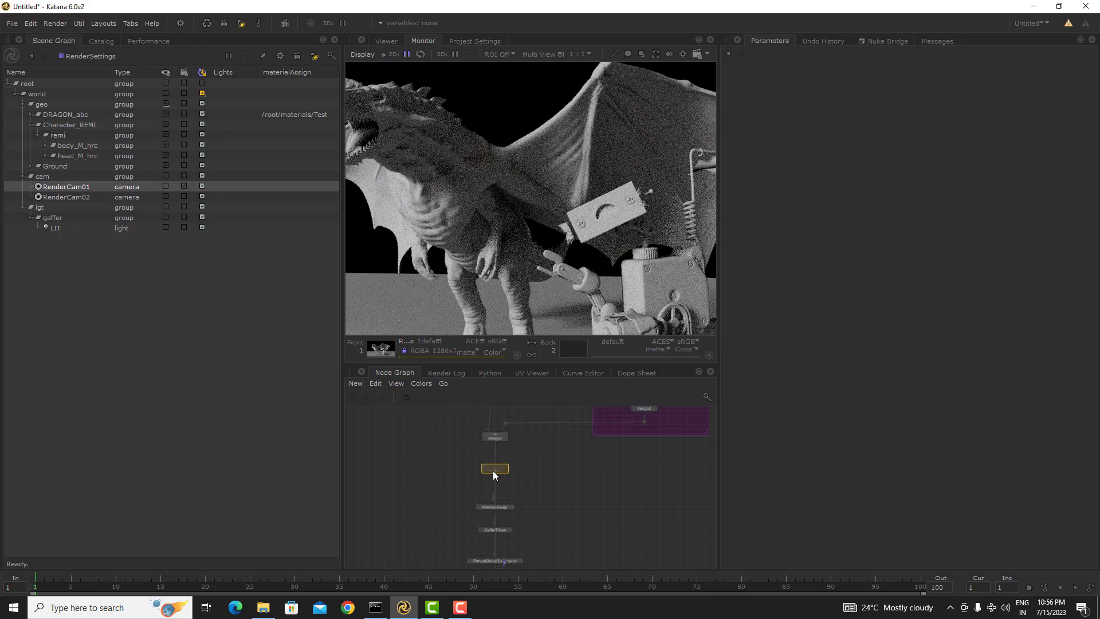
{"action": "left_click", "coordinate": [492, 469]}
{"action": "scroll", "coordinate": [499, 469], "scroll_direction": "up", "scroll_amount": 10}
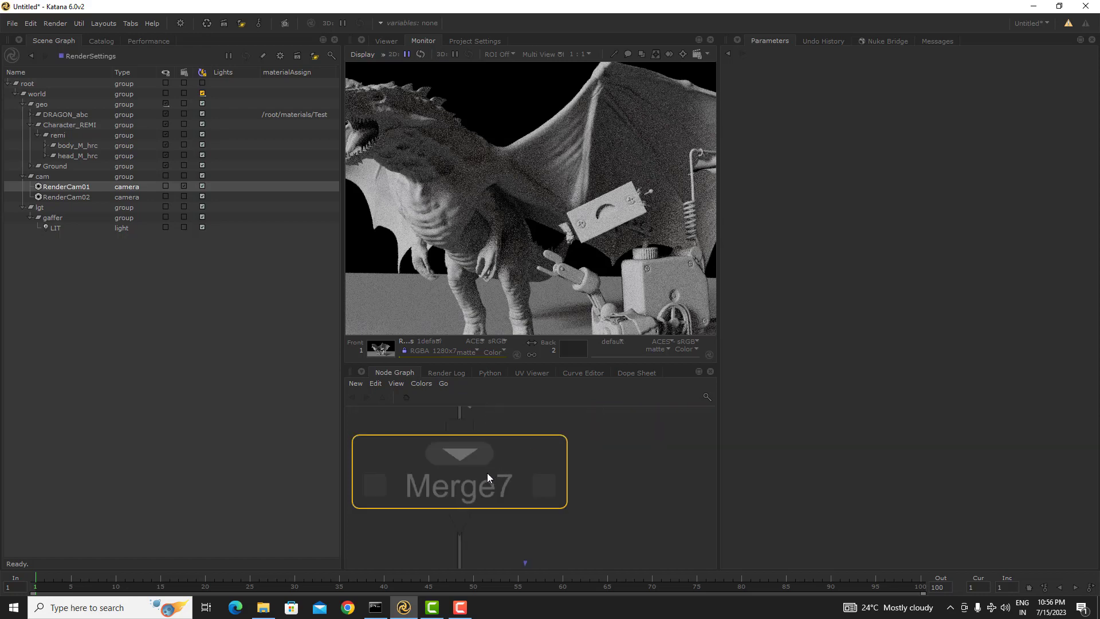
{"action": "scroll", "coordinate": [489, 489], "scroll_direction": "down", "scroll_amount": 3}
{"action": "left_click_drag", "start_coordinate": [489, 489], "coordinate": [484, 514]}
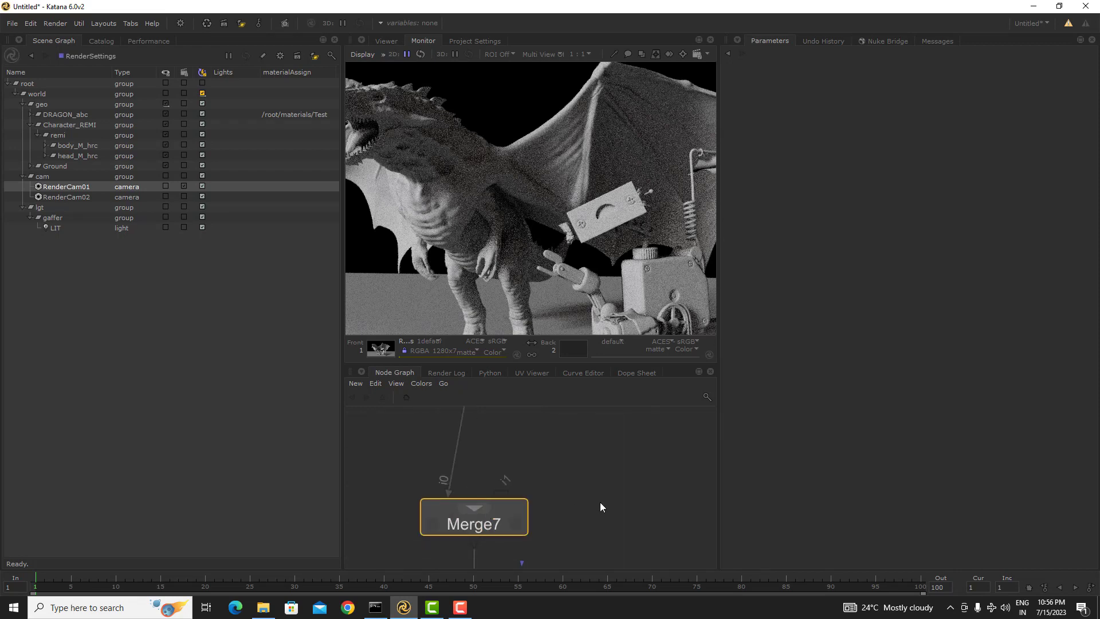
- Maximize the node graph and move Merge7 and all nodes through RenderSettings farther below Merge2
{"action": "scroll", "coordinate": [573, 503], "scroll_direction": "down", "scroll_amount": 5}
{"action": "middle_click_drag", "start_coordinate": [469, 510], "coordinate": [519, 465]}
{"action": "scroll", "coordinate": [504, 505], "scroll_direction": "down", "scroll_amount": 6}
{"action": "key", "text": "space"}
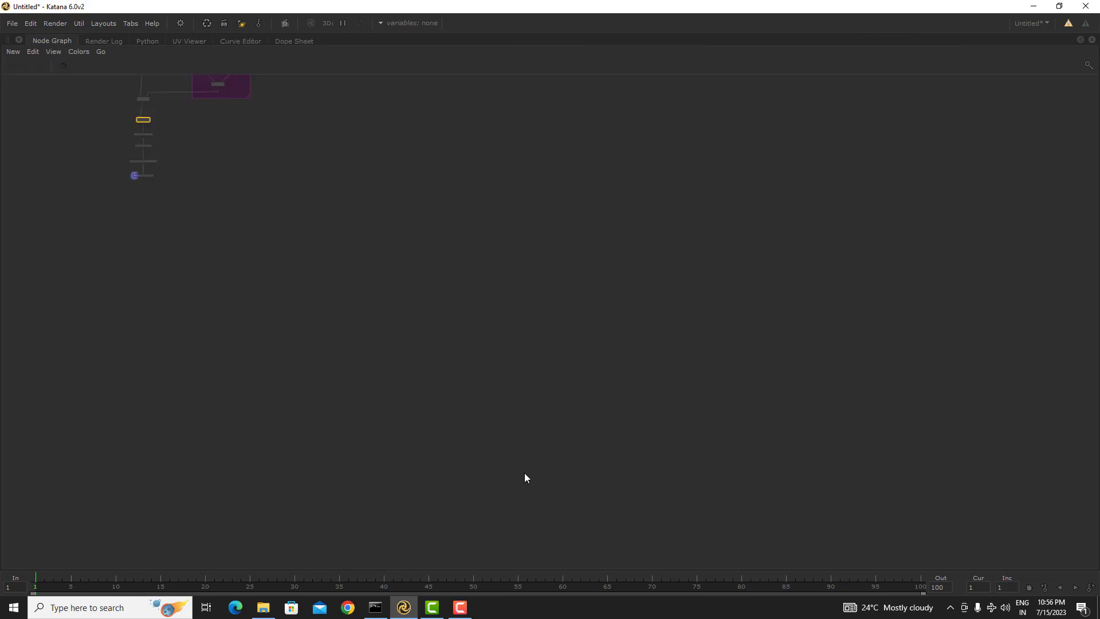
{"action": "middle_click_drag", "start_coordinate": [200, 141], "coordinate": [606, 336]}
{"action": "scroll", "coordinate": [404, 322], "scroll_direction": "up", "scroll_amount": 7}
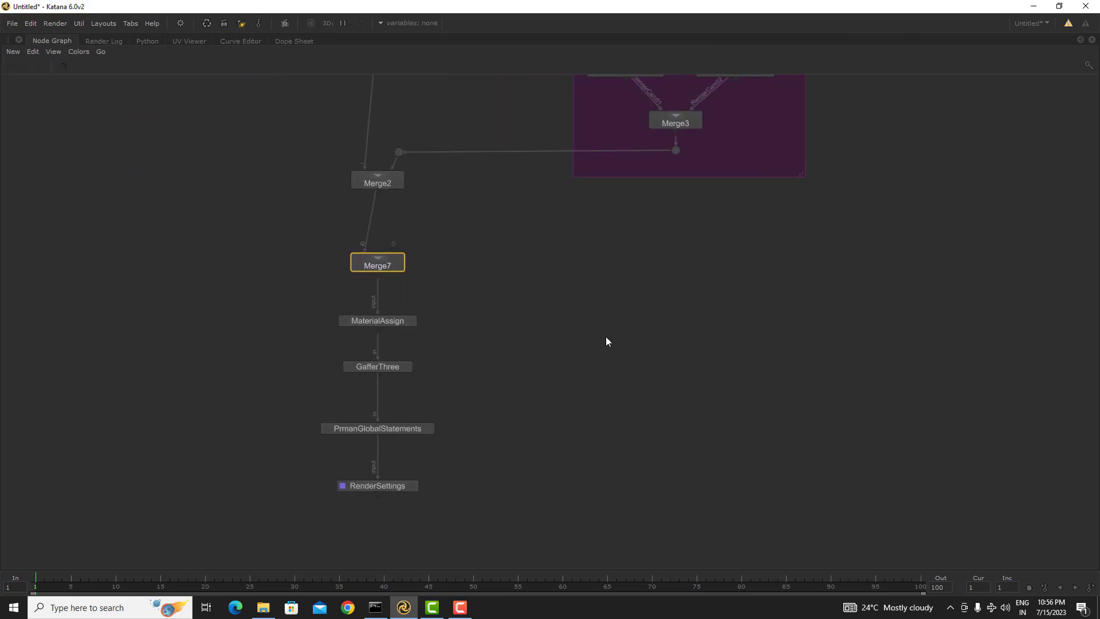
{"action": "left_click_drag", "start_coordinate": [279, 534], "coordinate": [506, 222]}
{"action": "scroll", "coordinate": [524, 280], "scroll_direction": "down", "scroll_amount": 3}
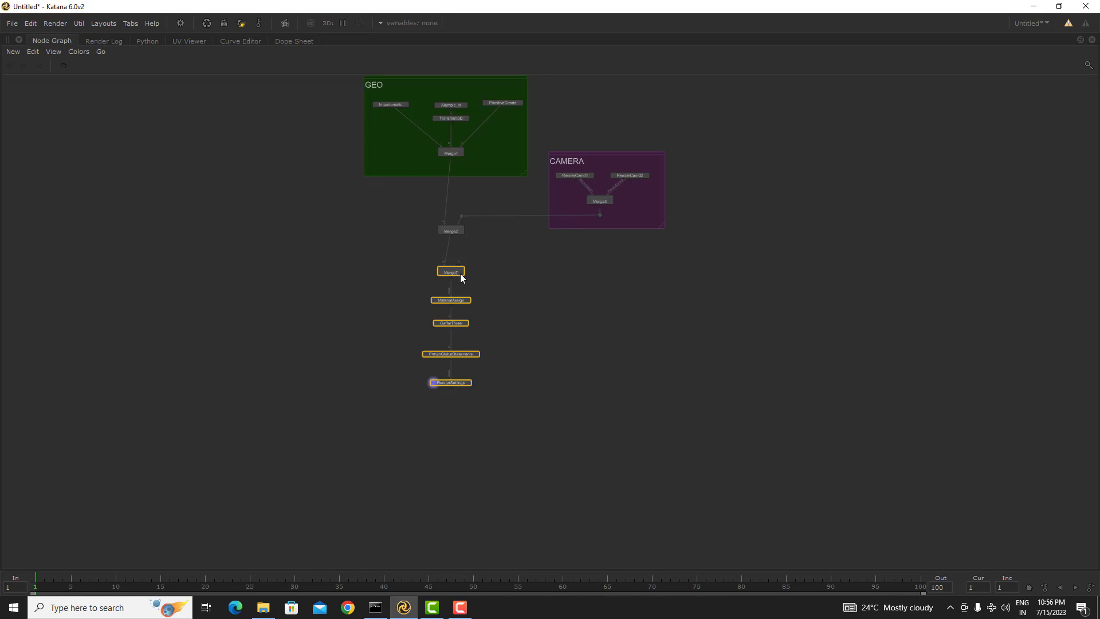
{"action": "left_click_drag", "start_coordinate": [461, 278], "coordinate": [461, 397]}
{"action": "left_click", "coordinate": [485, 381]}
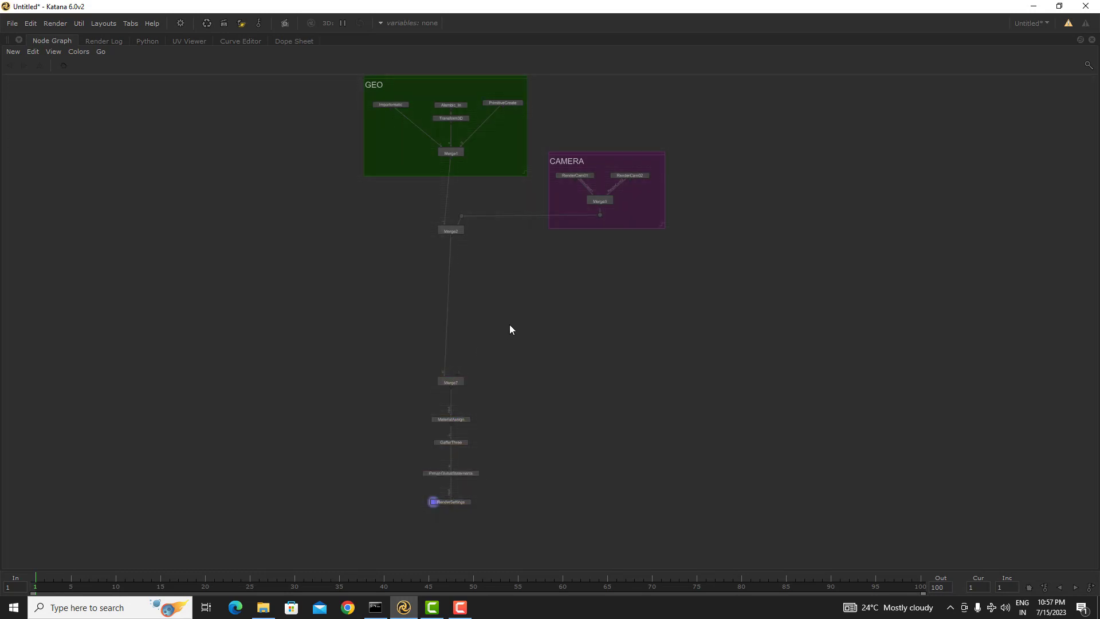
- Add a NetworkMaterialCreate node beside the main branch and connect its output to Merge7's second input
{"action": "key", "text": "Tab"}
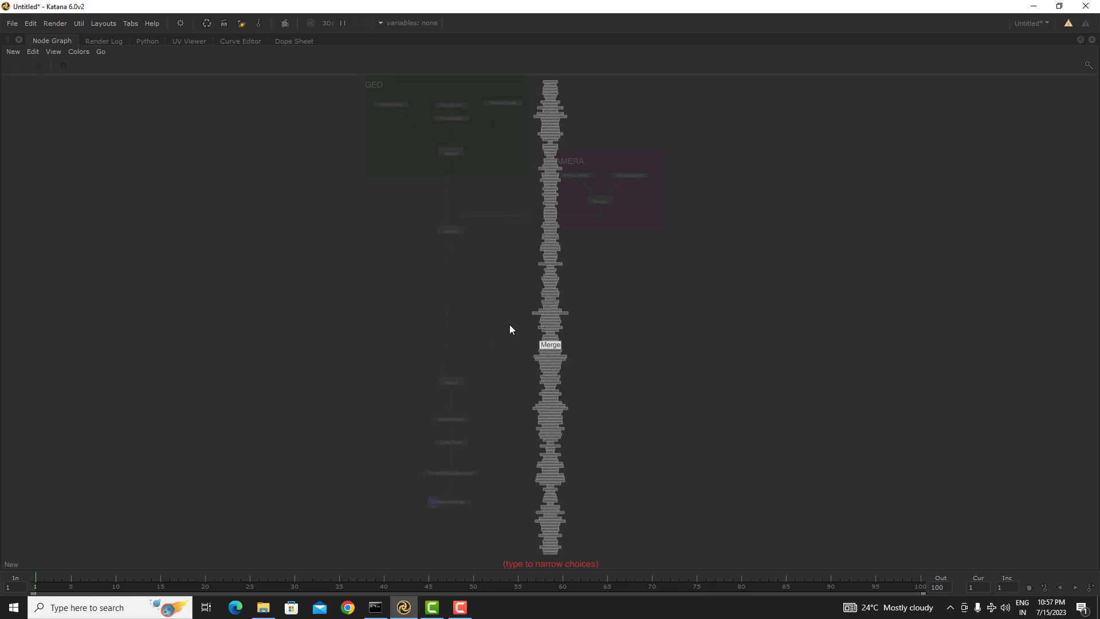
{"action": "type", "text": "ne"}
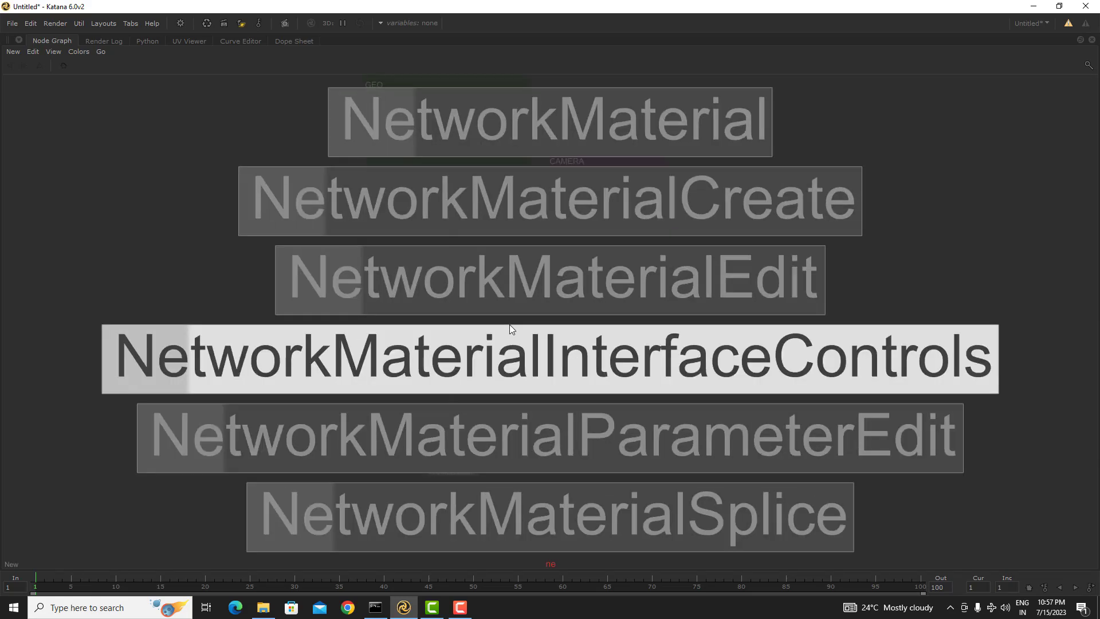
{"action": "key", "text": "Up"}
{"action": "key", "text": "Return"}
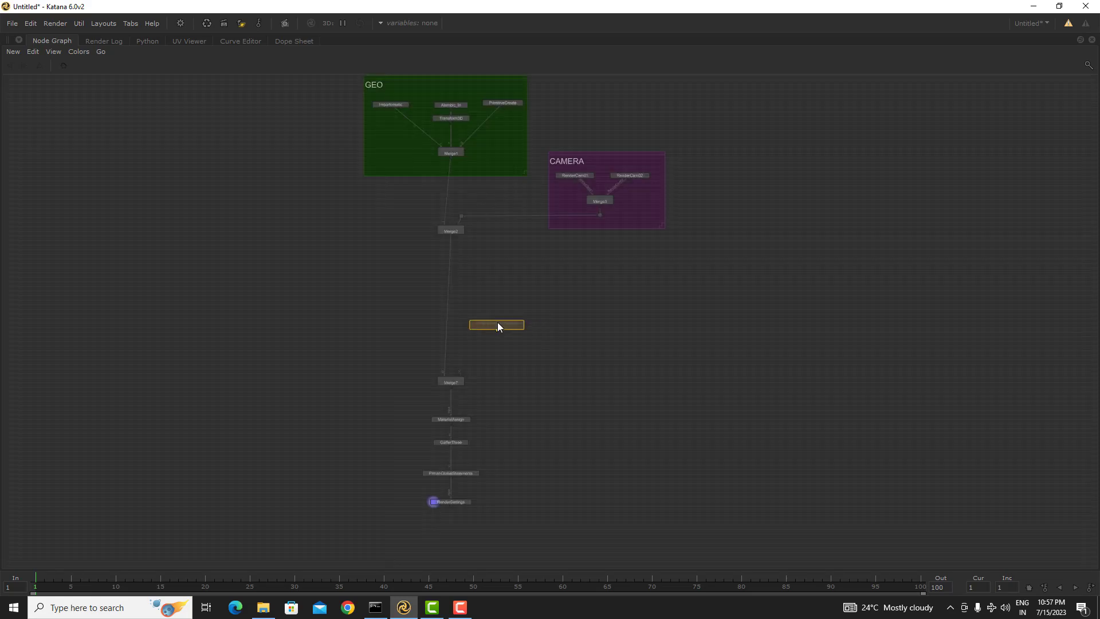
{"action": "left_click", "coordinate": [511, 331]}
{"action": "scroll", "coordinate": [464, 378], "scroll_direction": "up", "scroll_amount": 3}
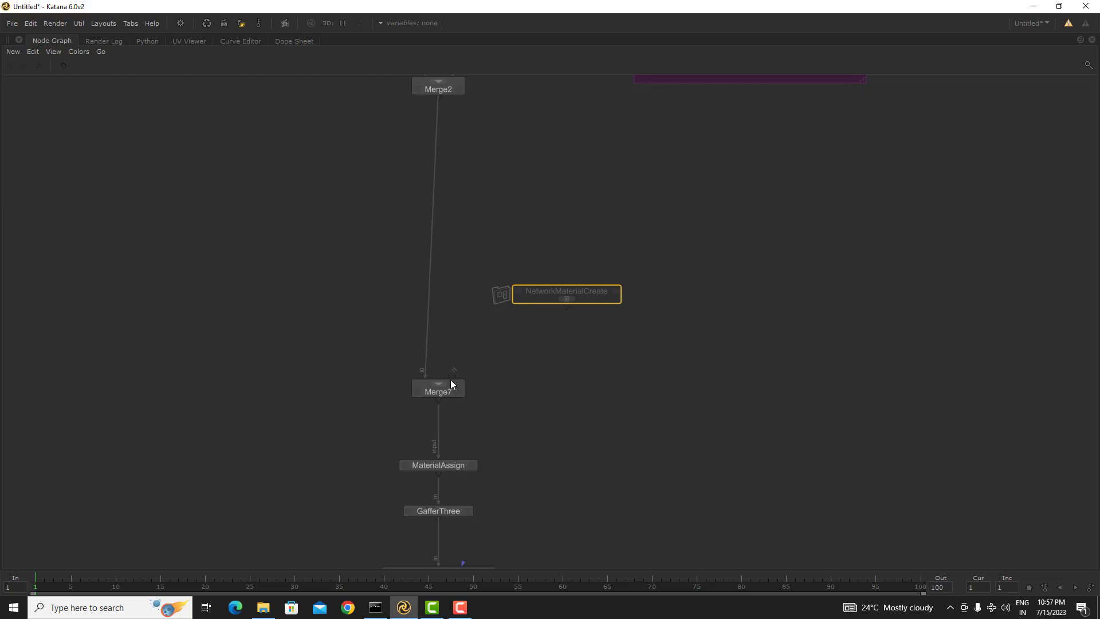
{"action": "left_click_drag", "start_coordinate": [452, 377], "coordinate": [566, 303]}
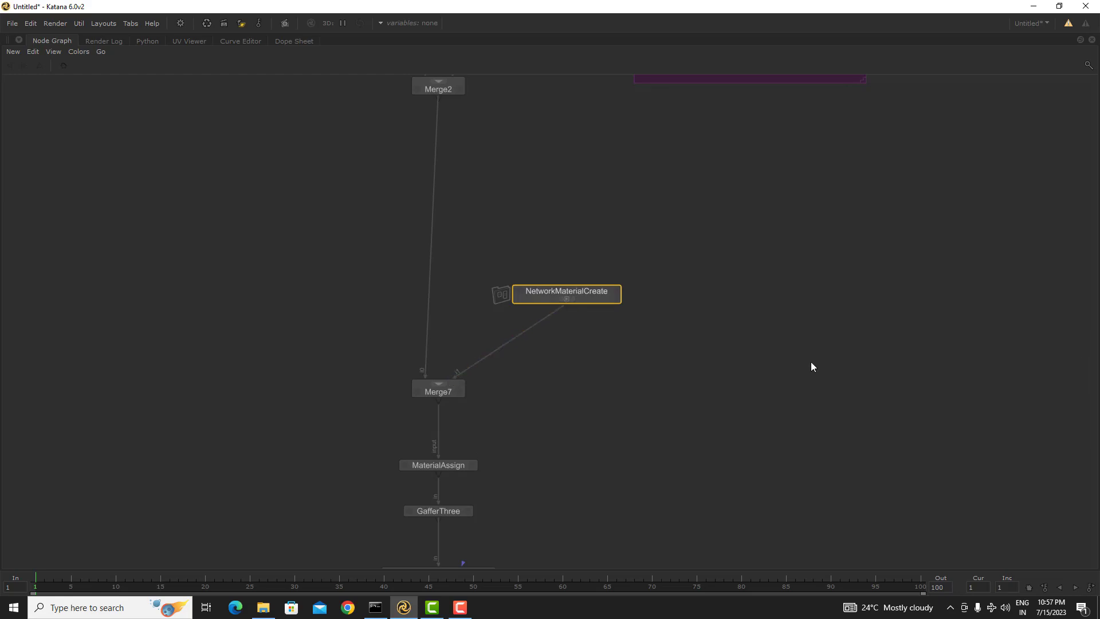
- Restore the multi-pane layout, then enlarge the node graph pane upward and narrow the scene graph pane
{"action": "key", "text": "space"}
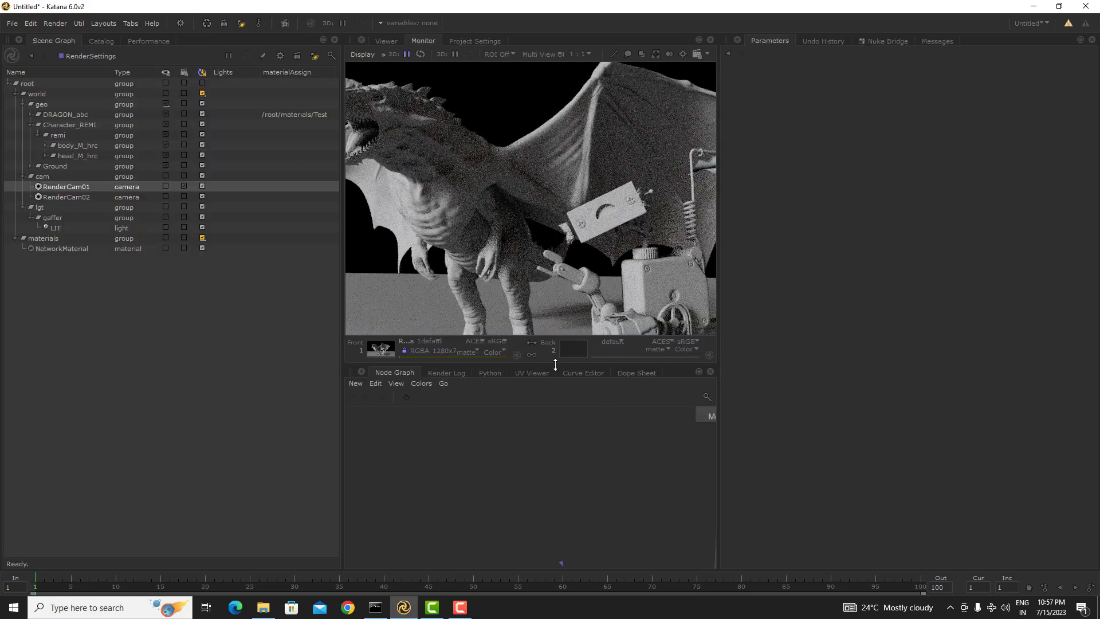
{"action": "left_click_drag", "start_coordinate": [556, 363], "coordinate": [556, 273]}
{"action": "left_click_drag", "start_coordinate": [342, 390], "coordinate": [308, 389]}
- Open the NetworkMaterialCreate node's parameters and rename its material to NM_Dragon_MAT
{"action": "middle_click_drag", "start_coordinate": [592, 518], "coordinate": [497, 355]}
{"action": "middle_click_drag", "start_coordinate": [620, 430], "coordinate": [477, 466]}
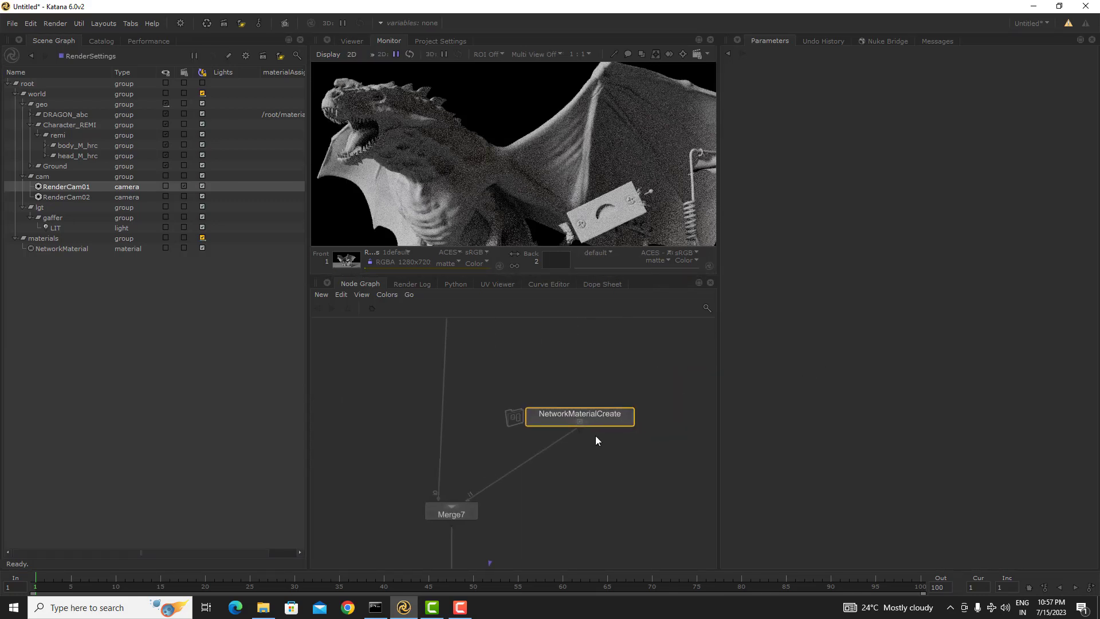
{"action": "scroll", "coordinate": [628, 415], "scroll_direction": "up", "scroll_amount": 4}
{"action": "left_click", "coordinate": [627, 413]}
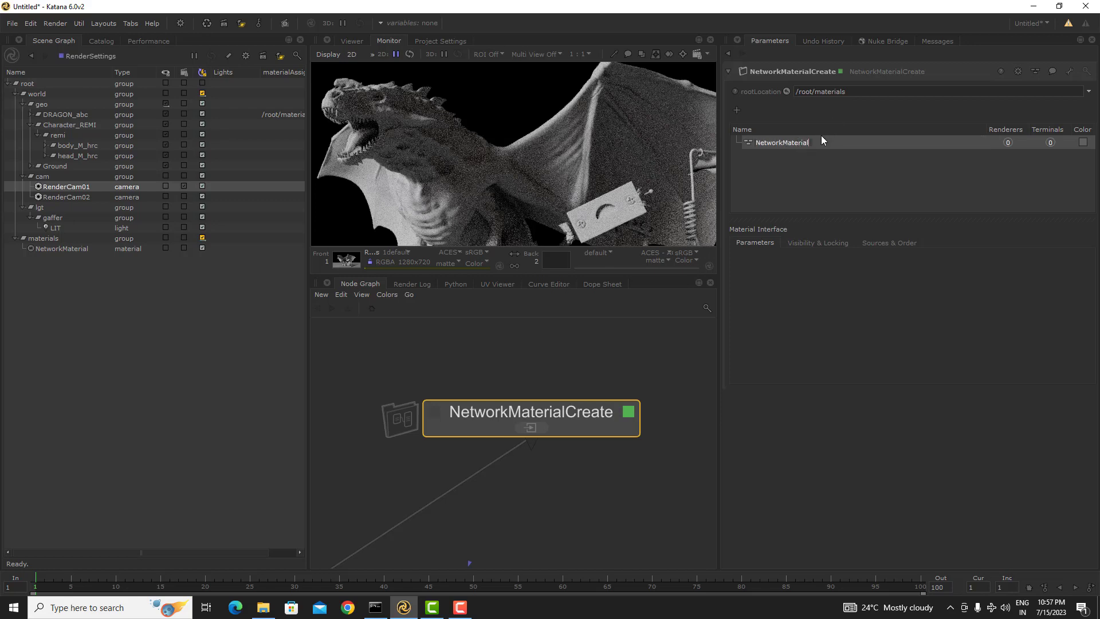
{"action": "type", "text": "Dragon_MAT"}
{"action": "key", "text": "Return"}
{"action": "double_click", "coordinate": [755, 143]}
{"action": "type", "text": "NM_"}
{"action": "key", "text": "Return"}
- Open the parameters of the MaterialAssign node below Merge7 and rename the node Dragon_MA
{"action": "scroll", "coordinate": [553, 468], "scroll_direction": "down", "scroll_amount": 5}
{"action": "scroll", "coordinate": [485, 517], "scroll_direction": "up", "scroll_amount": 3}
{"action": "middle_click_drag", "start_coordinate": [490, 532], "coordinate": [505, 408]}
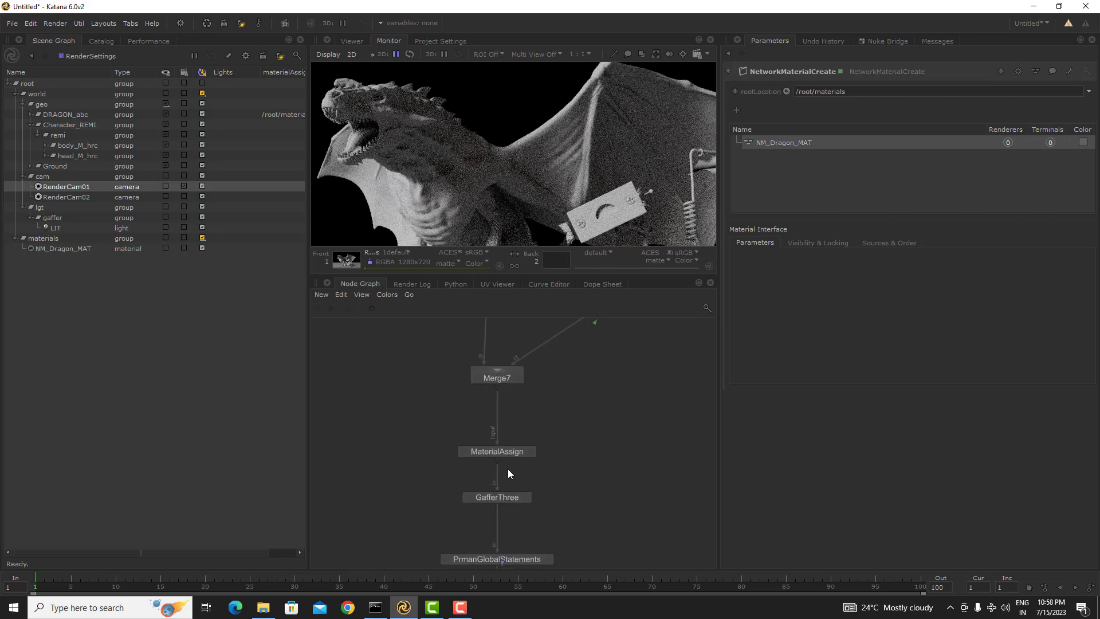
{"action": "left_click", "coordinate": [531, 451]}
{"action": "middle_click_drag", "start_coordinate": [541, 468], "coordinate": [499, 470]}
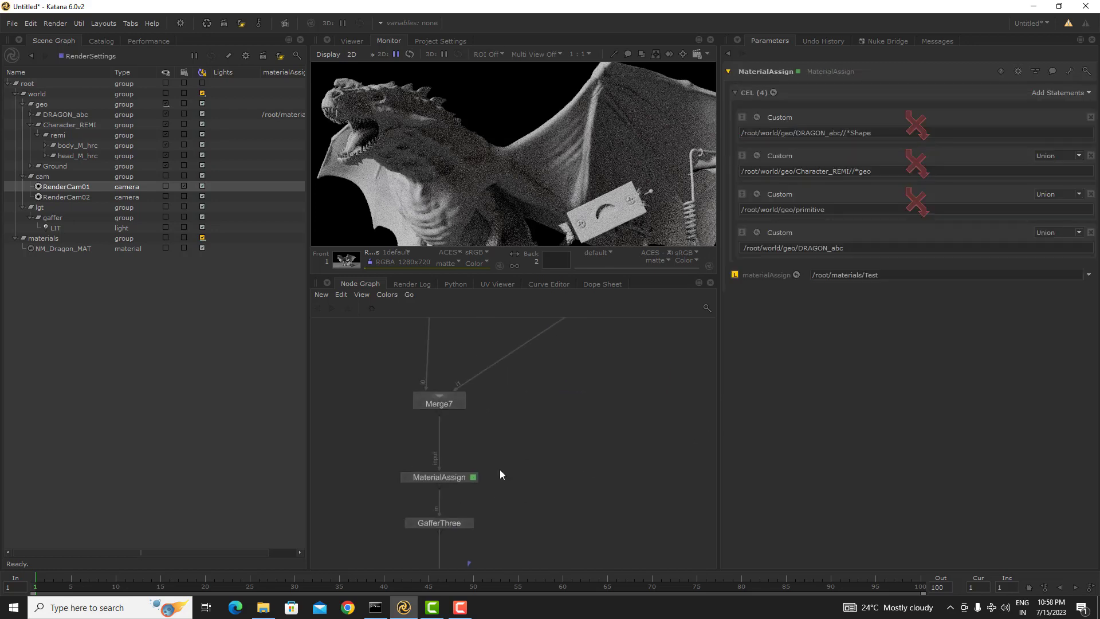
{"action": "left_click", "coordinate": [450, 477]}
{"action": "double_click", "coordinate": [449, 476]}
{"action": "type", "text": "Dragon_MA"}
{"action": "key", "text": "Return"}
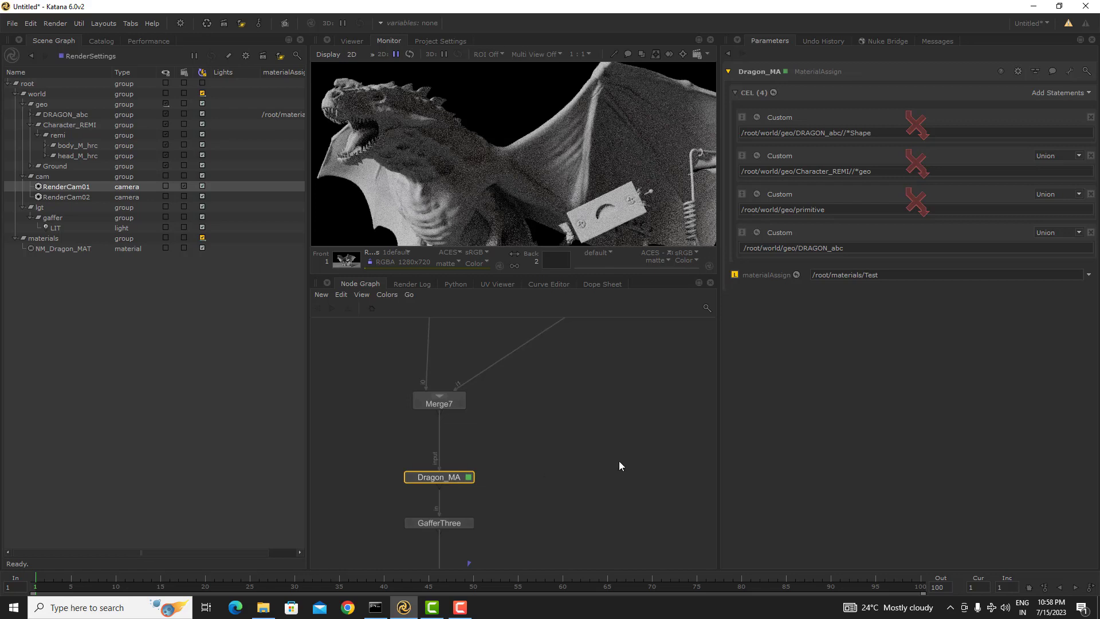
- Rename the NetworkMaterialCreate node to NM_Dragon, reusing its material's name without the MAT suffix
{"action": "middle_click_drag", "start_coordinate": [642, 402], "coordinate": [541, 444]}
{"action": "middle_click_drag", "start_coordinate": [474, 350], "coordinate": [489, 438]}
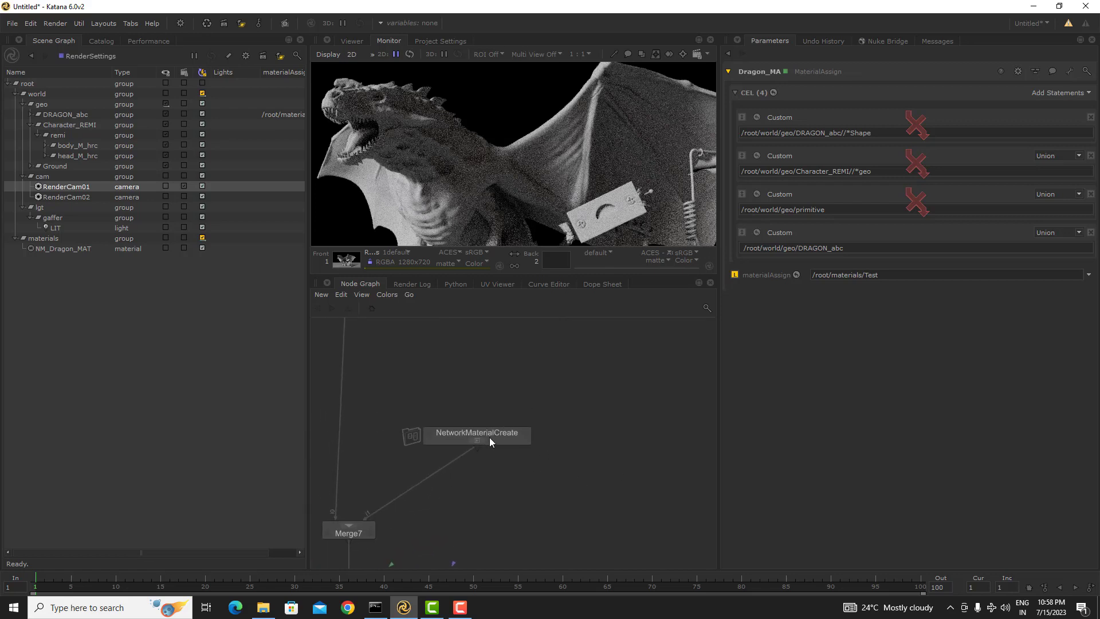
{"action": "left_click", "coordinate": [525, 433]}
{"action": "double_click", "coordinate": [795, 142]}
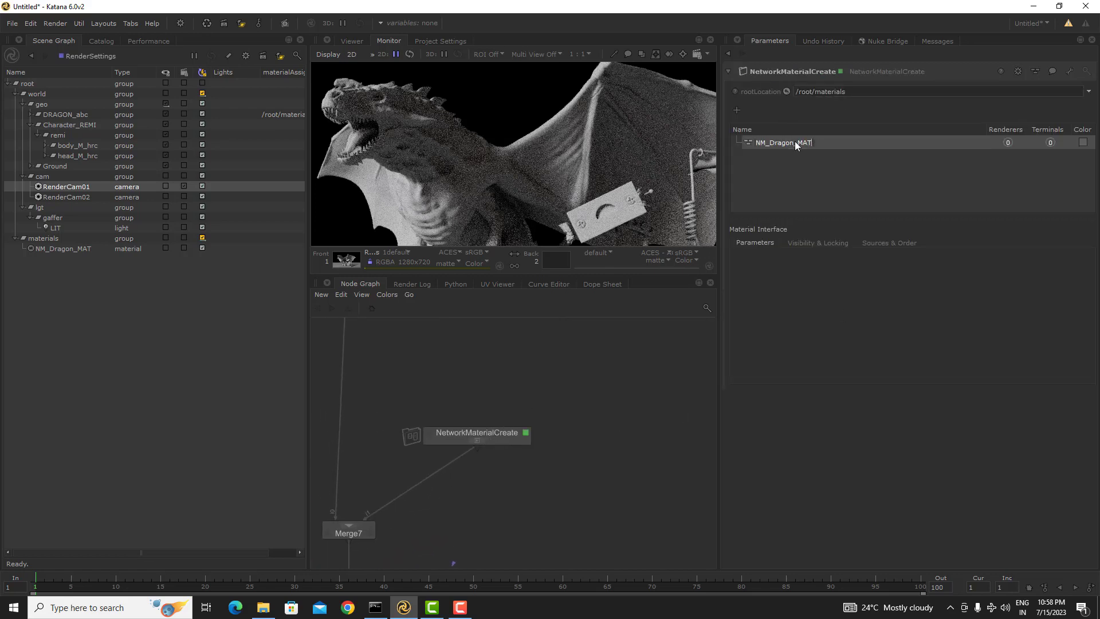
{"action": "key", "text": "Return"}
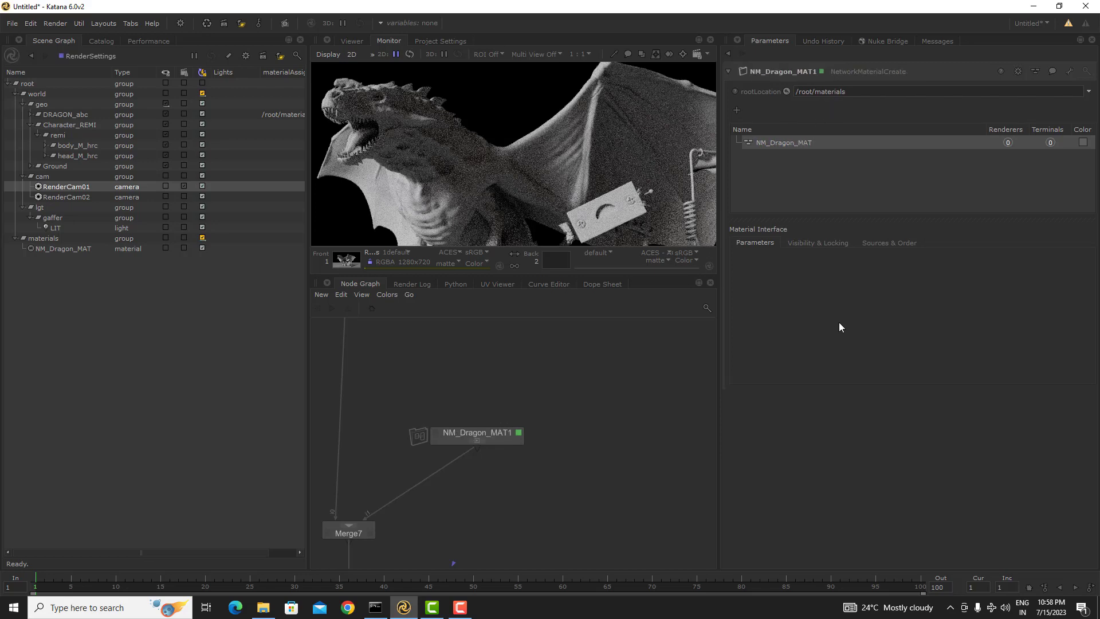
{"action": "double_click", "coordinate": [815, 71]}
{"action": "key", "text": "BackSpace"}
{"action": "key", "text": "BackSpace"}
{"action": "key", "text": "BackSpace"}
{"action": "key", "text": "BackSpace"}
{"action": "key", "text": "BackSpace"}
{"action": "key", "text": "Return"}
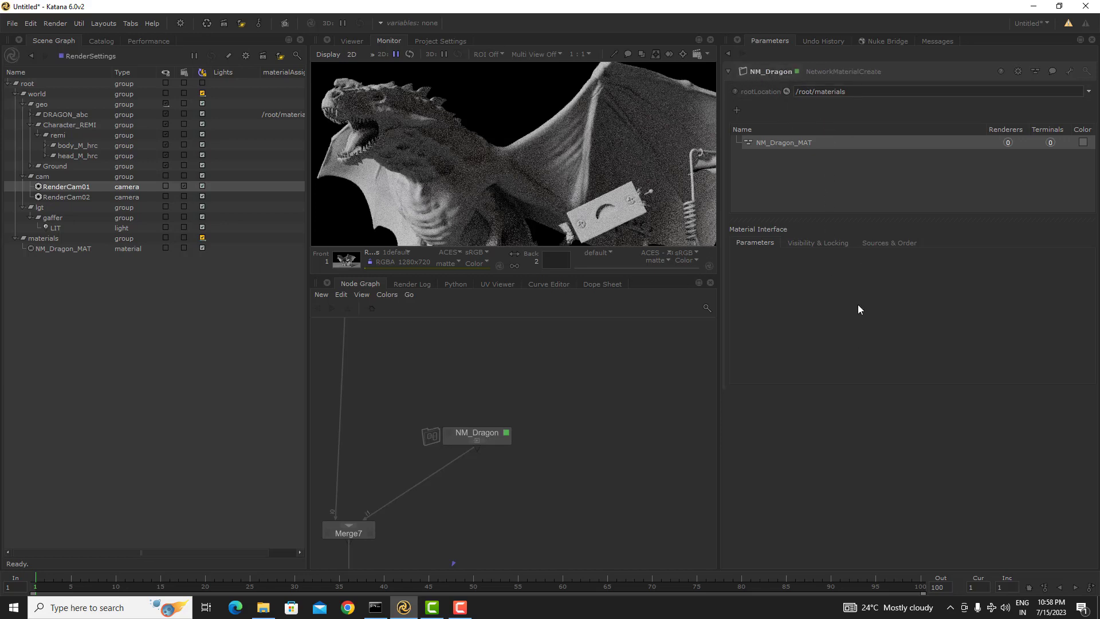
- Practise entering and leaving the NM_Dragon node's internal shading network, finishing inside it
{"action": "left_click", "coordinate": [820, 148]}
{"action": "scroll", "coordinate": [482, 449], "scroll_direction": "up", "scroll_amount": 3}
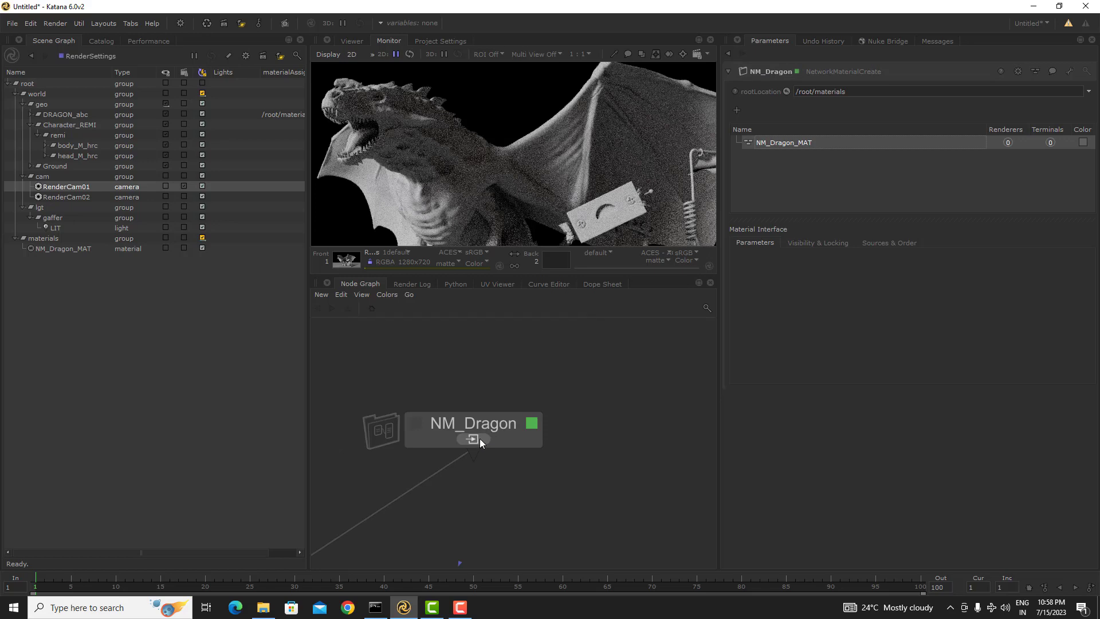
{"action": "left_click", "coordinate": [479, 438]}
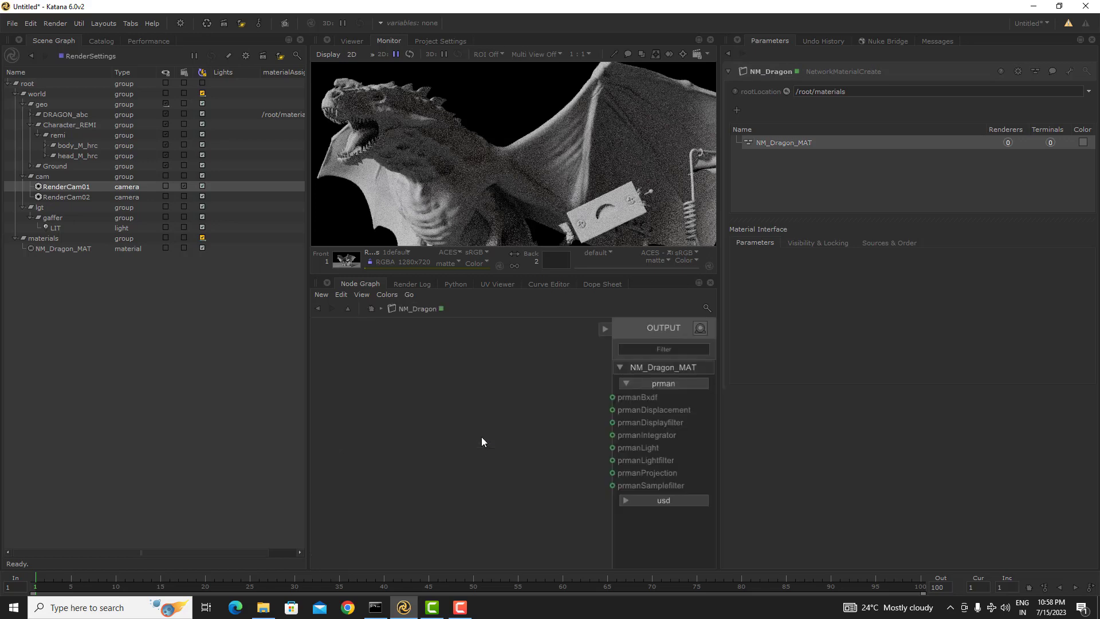
{"action": "left_click", "coordinate": [372, 309]}
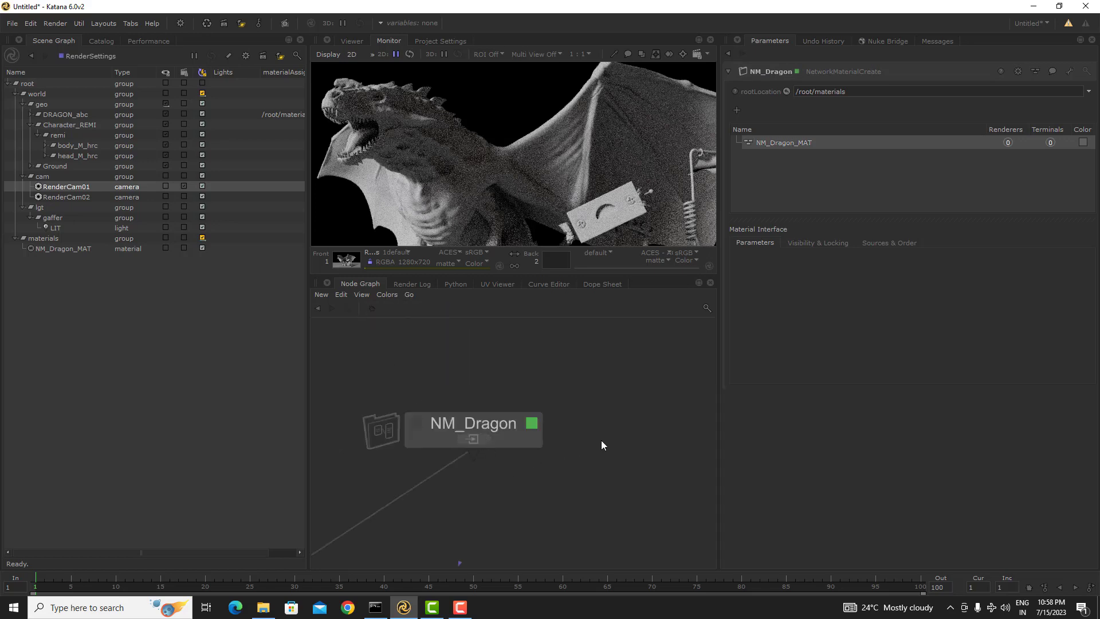
{"action": "left_click", "coordinate": [560, 416]}
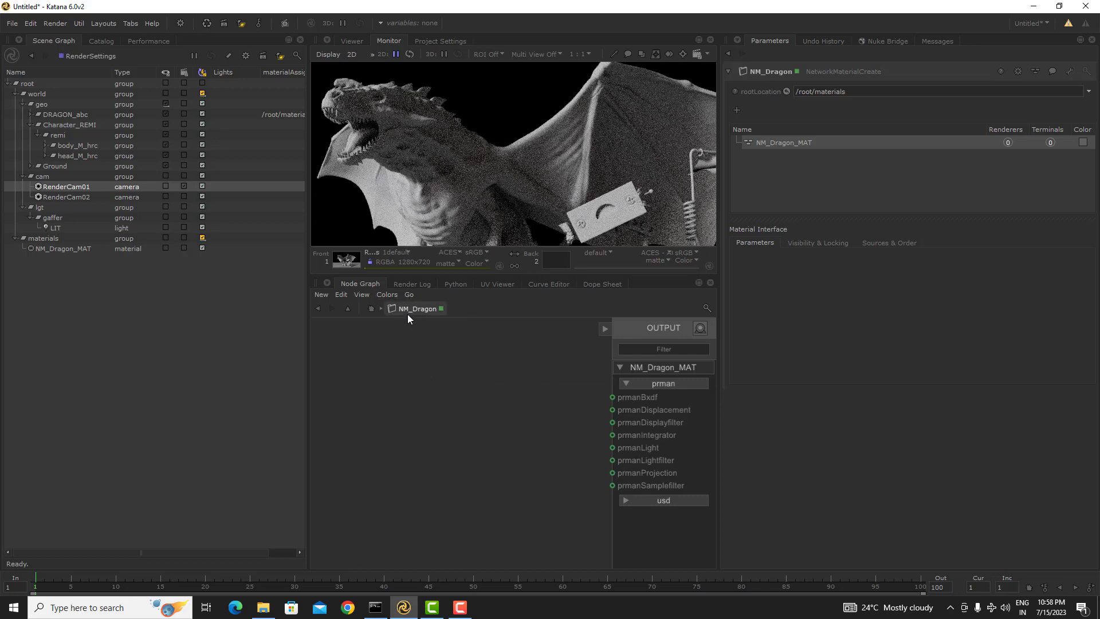
{"action": "left_click", "coordinate": [318, 309]}
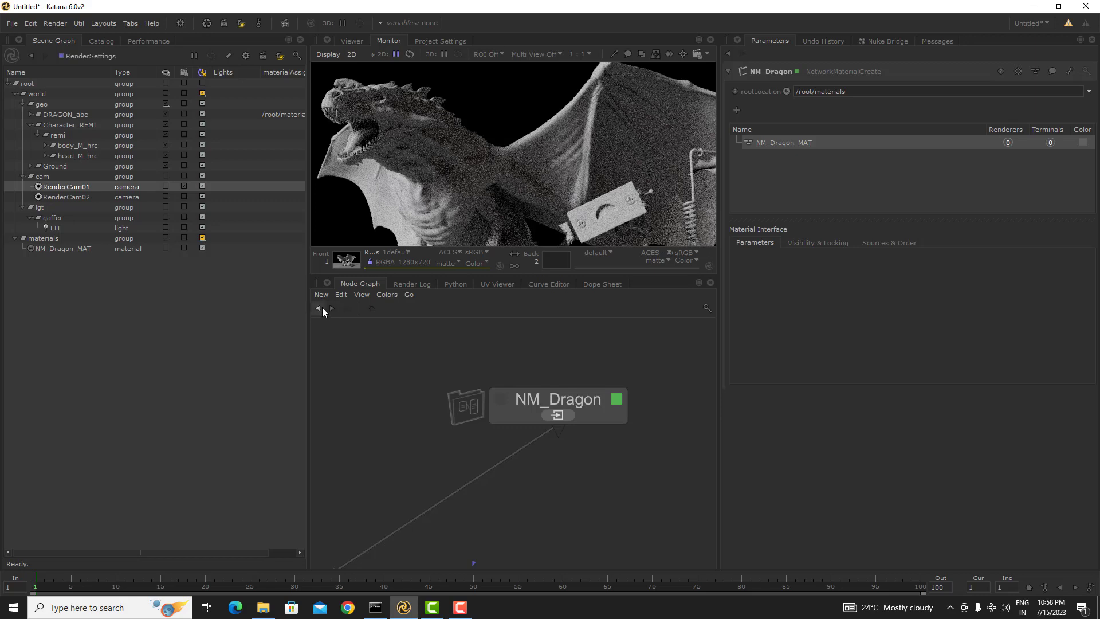
{"action": "left_click", "coordinate": [331, 309]}
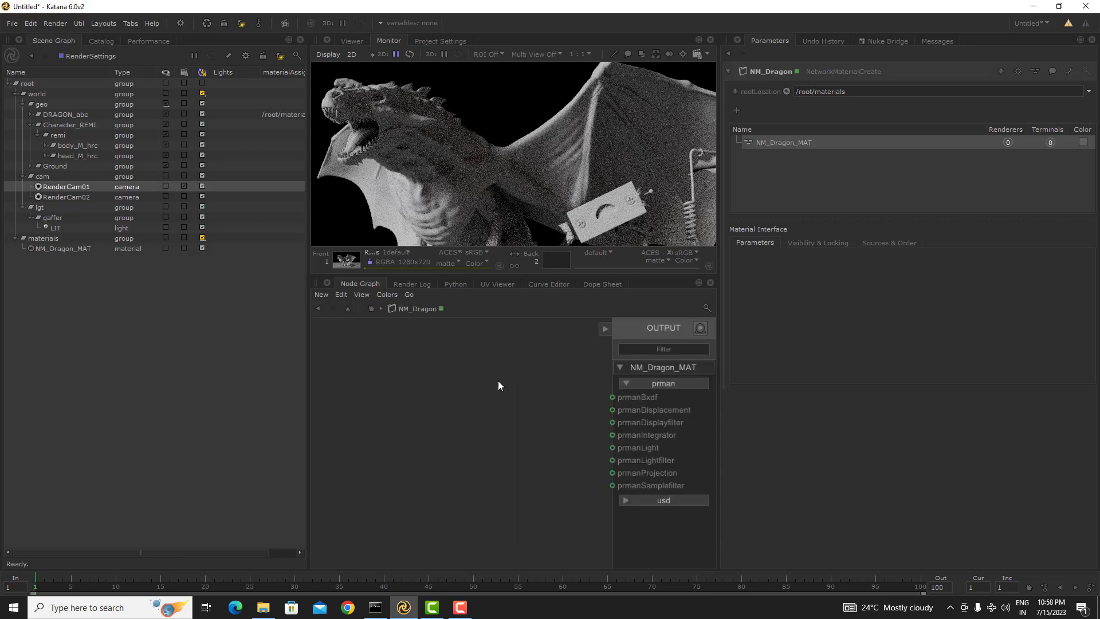
{"action": "left_click", "coordinate": [371, 308]}
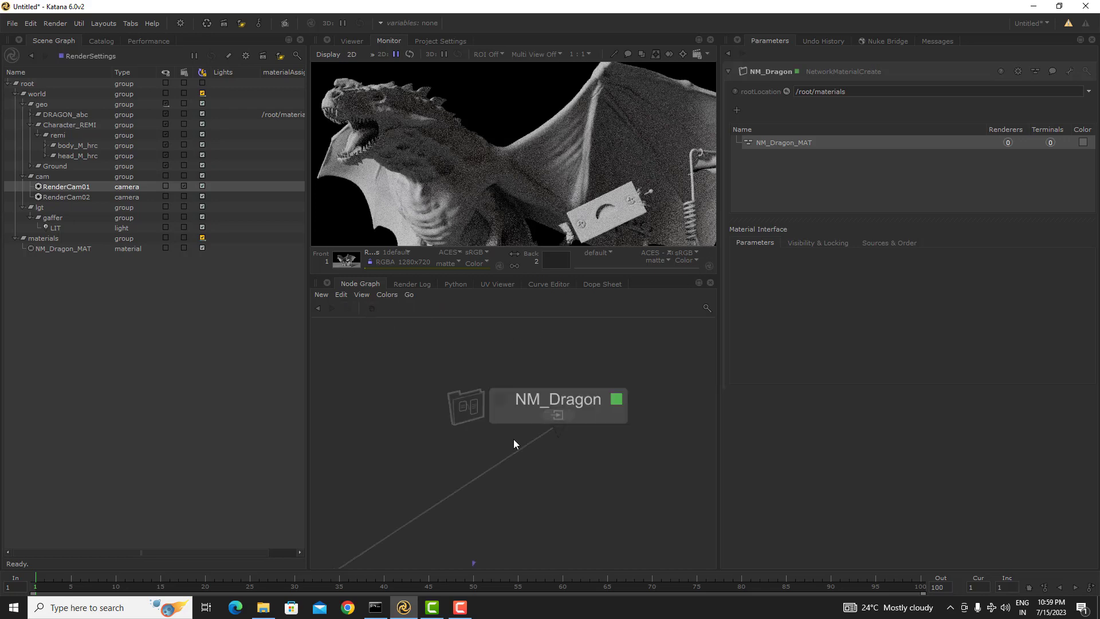
{"action": "left_click", "coordinate": [568, 415]}
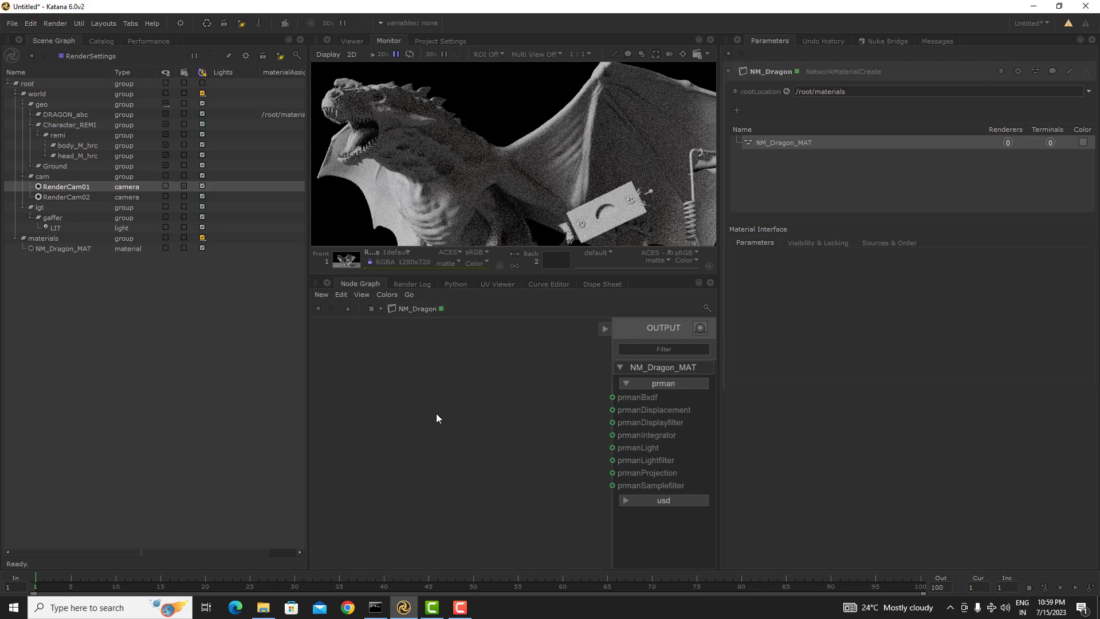
{"action": "key", "text": "Tab"}
{"action": "type", "text": "p"}
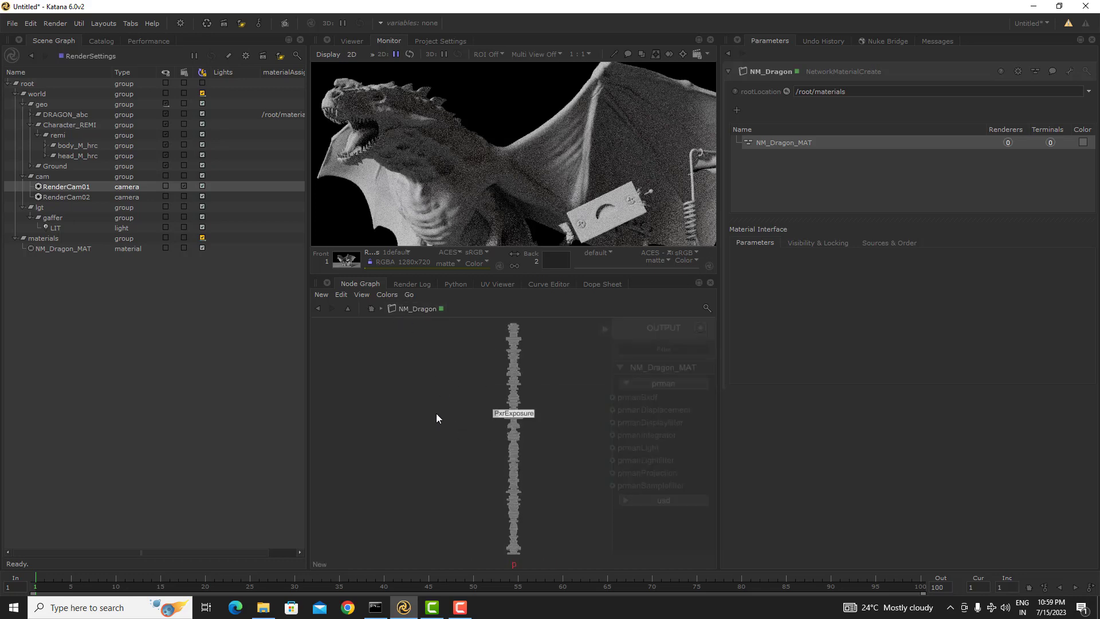
{"action": "type", "text": "xrsu"}
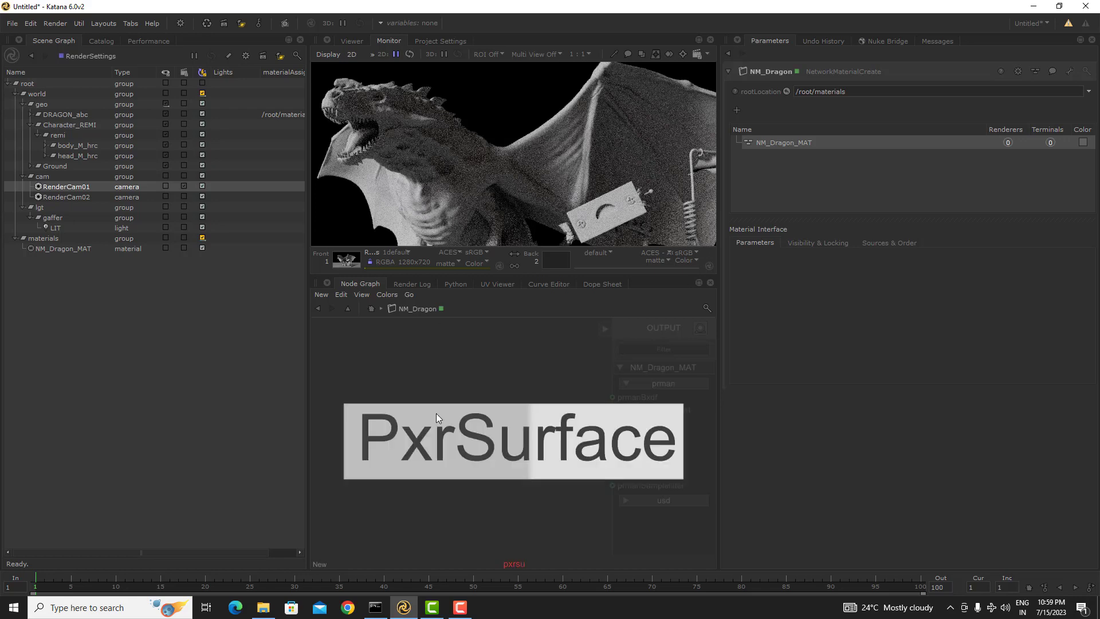
{"action": "key", "text": "Return"}
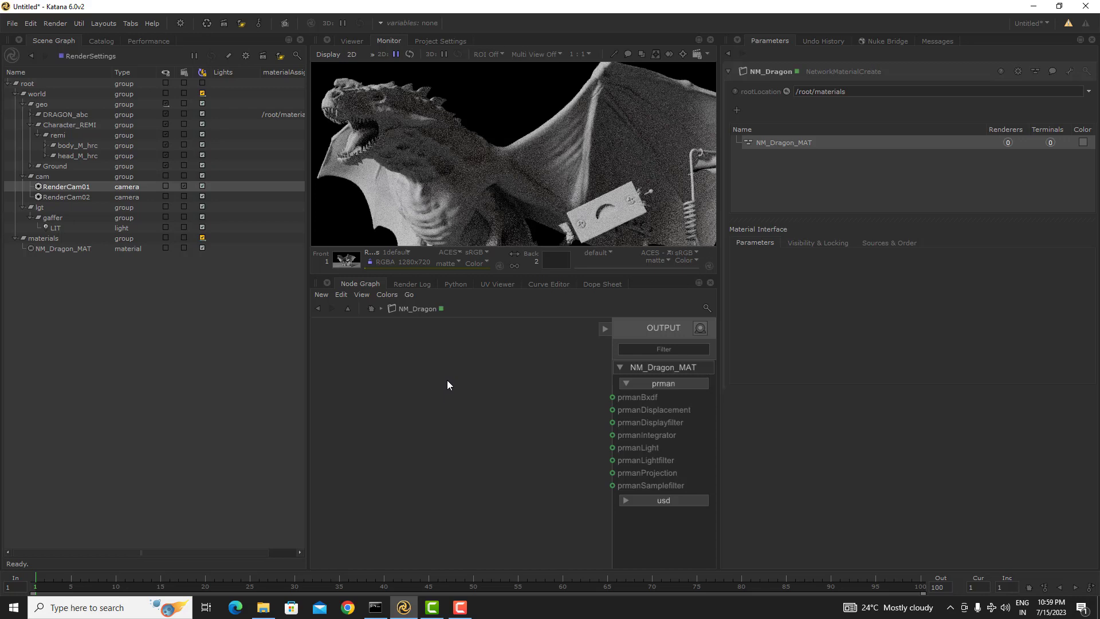
- Switch the shading node list to the usd renderer and review its available node types
{"action": "key", "text": "Tab"}
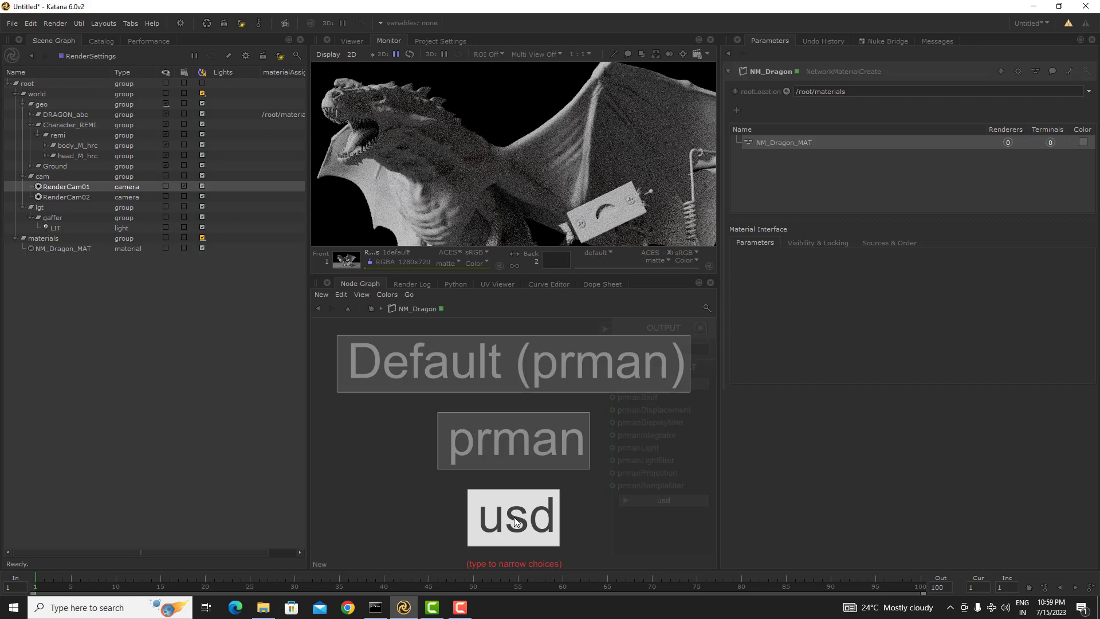
{"action": "key", "text": "Escape"}
{"action": "key", "text": "Tab"}
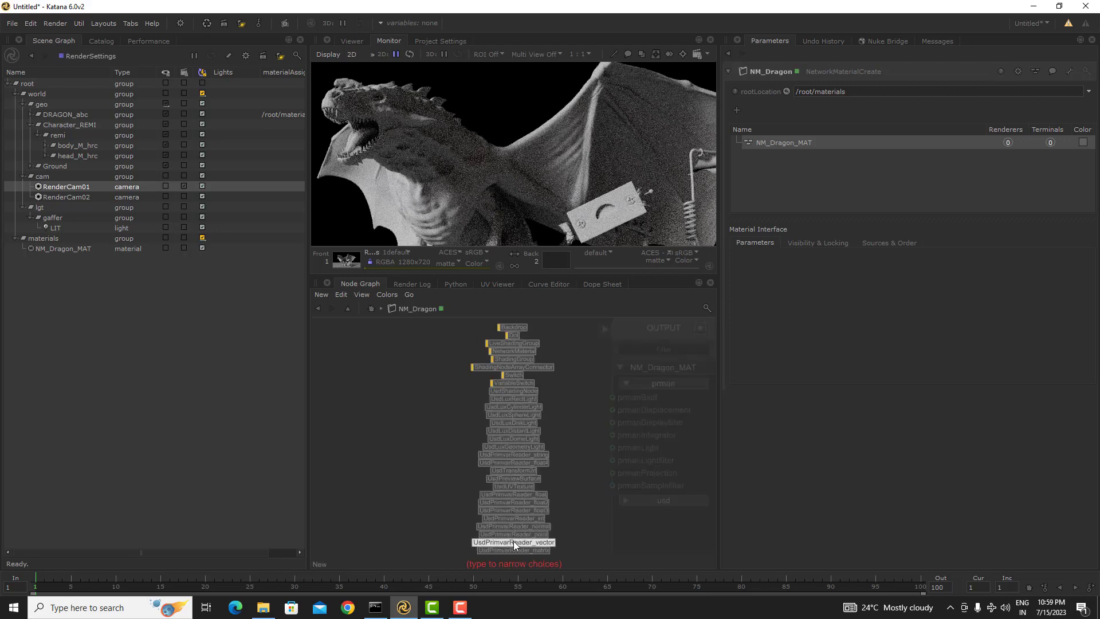
{"action": "key", "text": "Escape"}
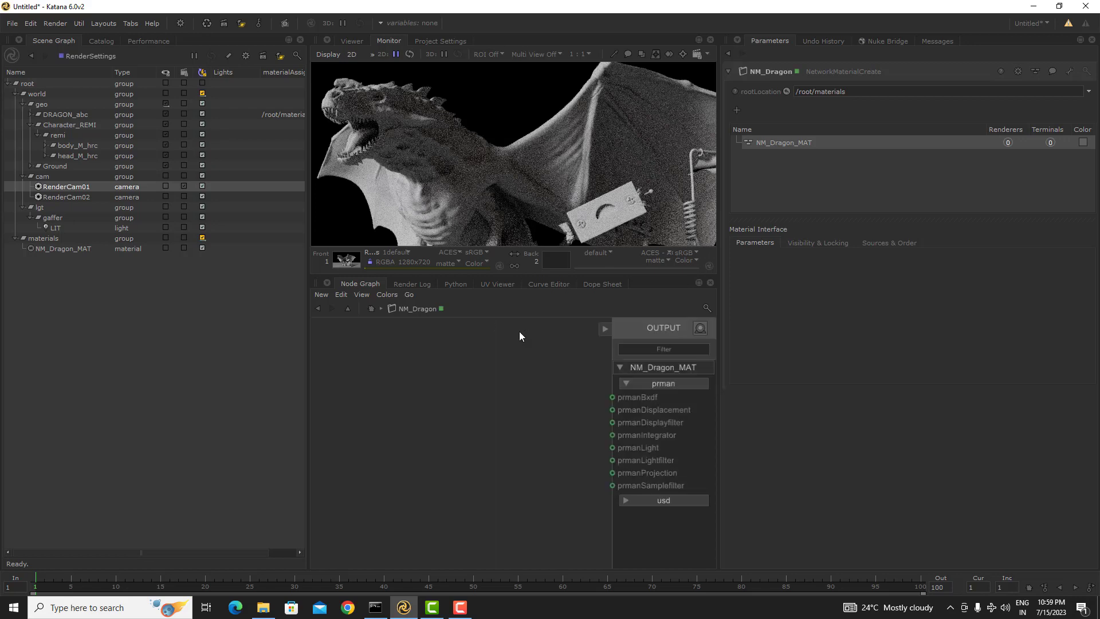
- Switch the shading node list to prman and add a PxrSurface node inside NM_Dragon
{"action": "key", "text": "shift+Tab"}
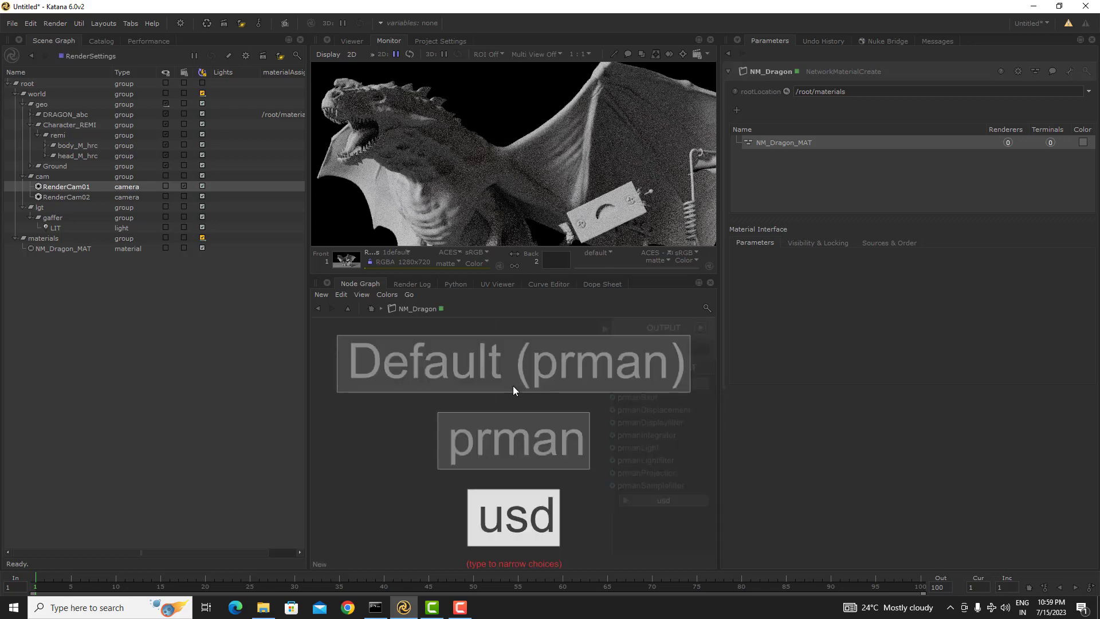
{"action": "left_click", "coordinate": [509, 439]}
{"action": "key", "text": "Tab"}
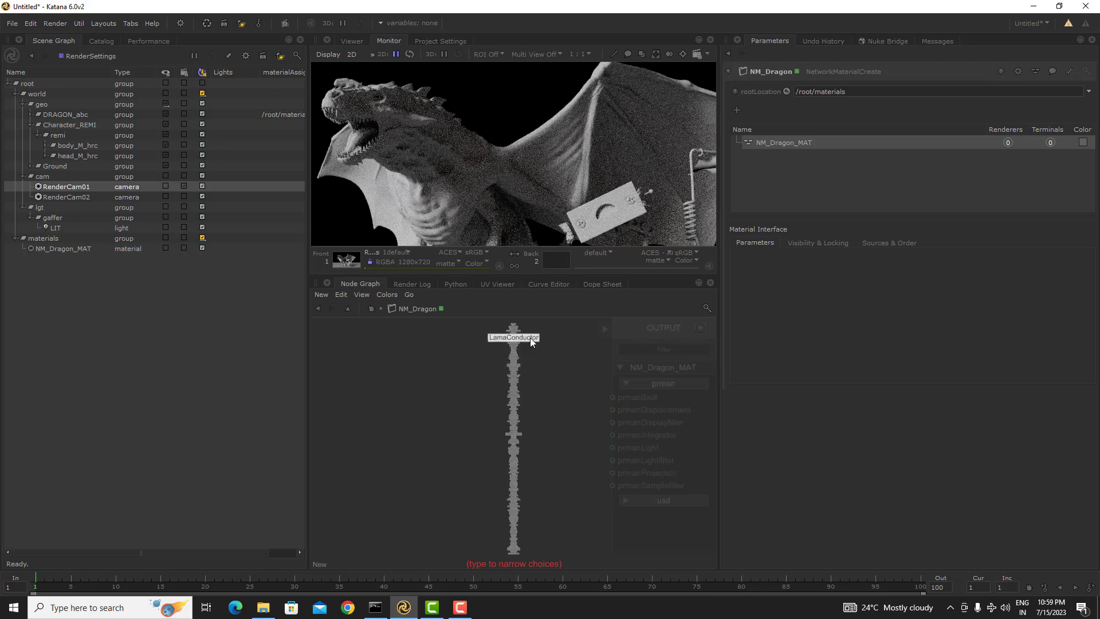
{"action": "type", "text": "ps"}
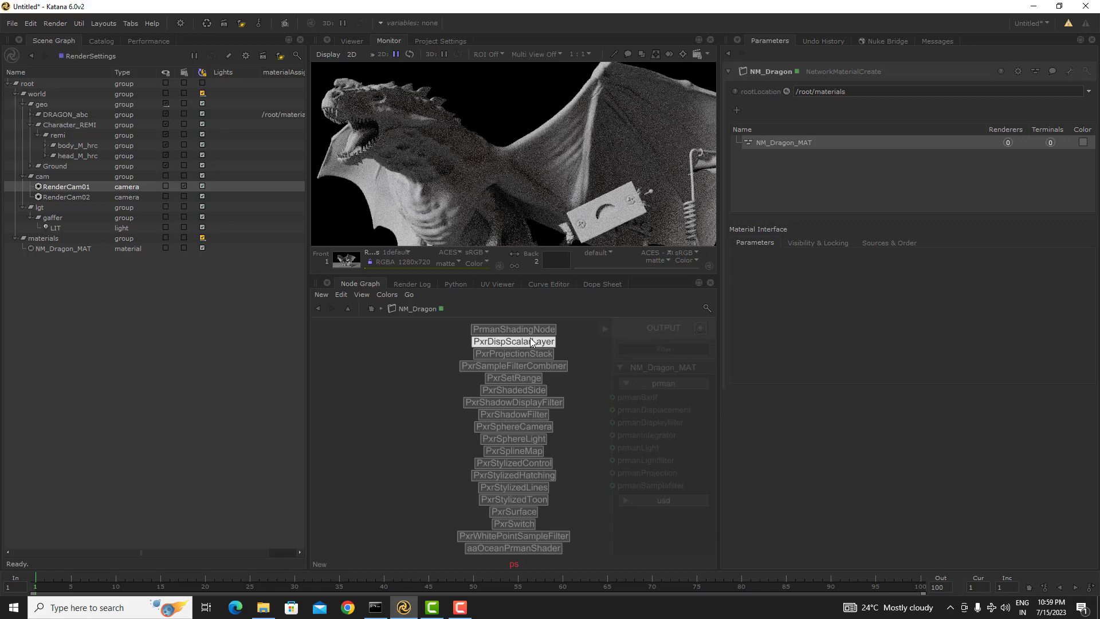
{"action": "type", "text": "u"}
{"action": "key", "text": "BackSpace"}
{"action": "left_click", "coordinate": [532, 511]}
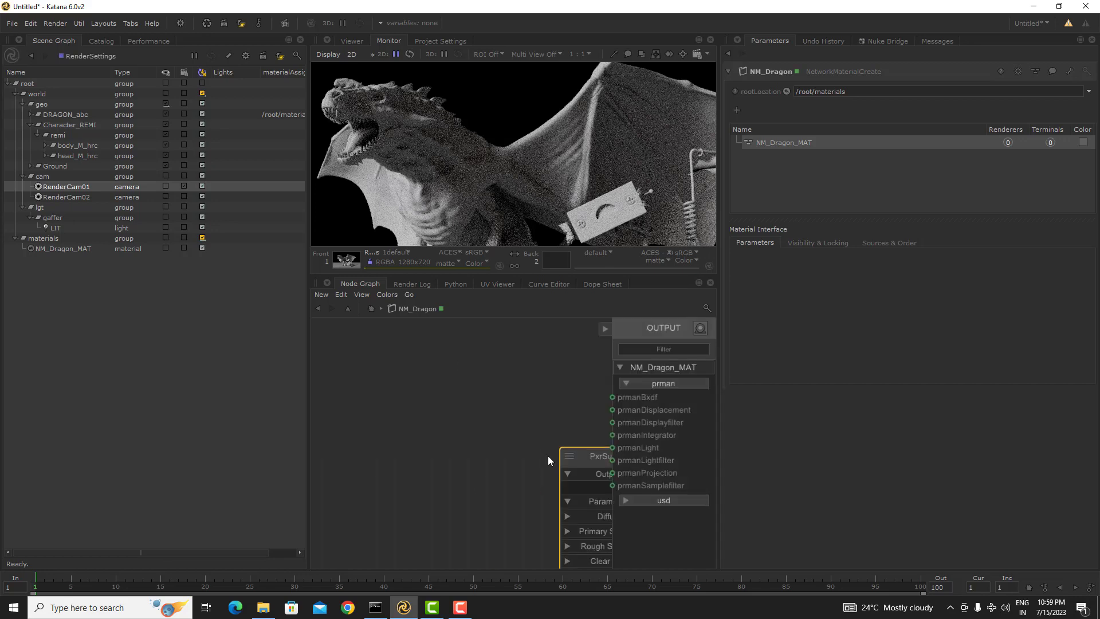
{"action": "left_click", "coordinate": [424, 348]}
- Maximize the node graph and expand the usd group in NM_Dragon_MAT's output terminals
{"action": "scroll", "coordinate": [516, 393], "scroll_direction": "down", "scroll_amount": 3}
{"action": "key", "text": "space"}
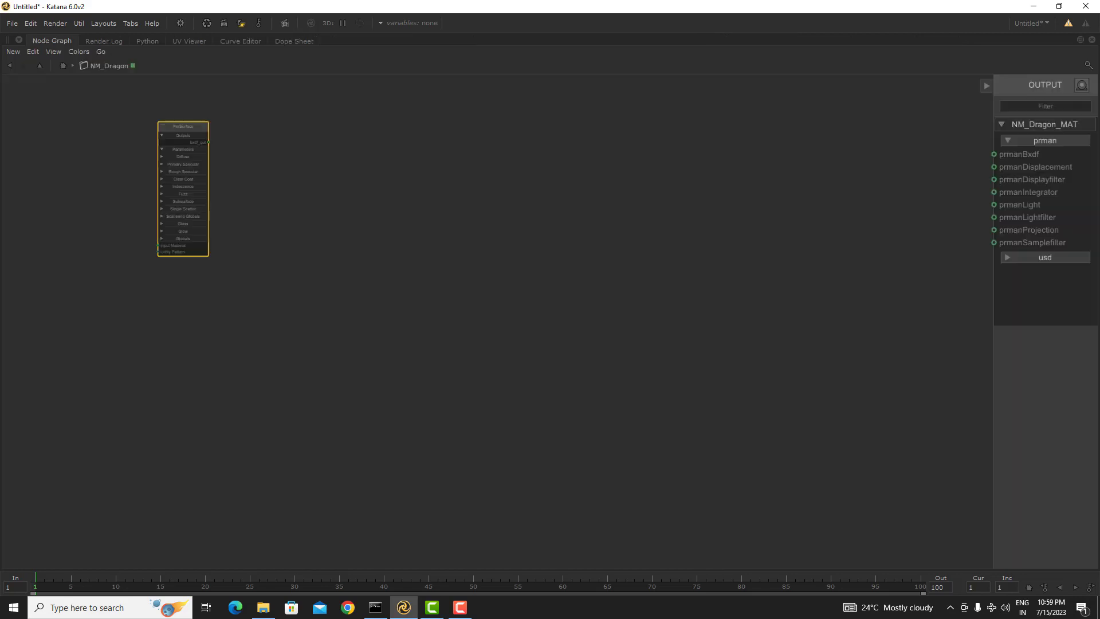
{"action": "middle_click_drag", "start_coordinate": [310, 242], "coordinate": [736, 301]}
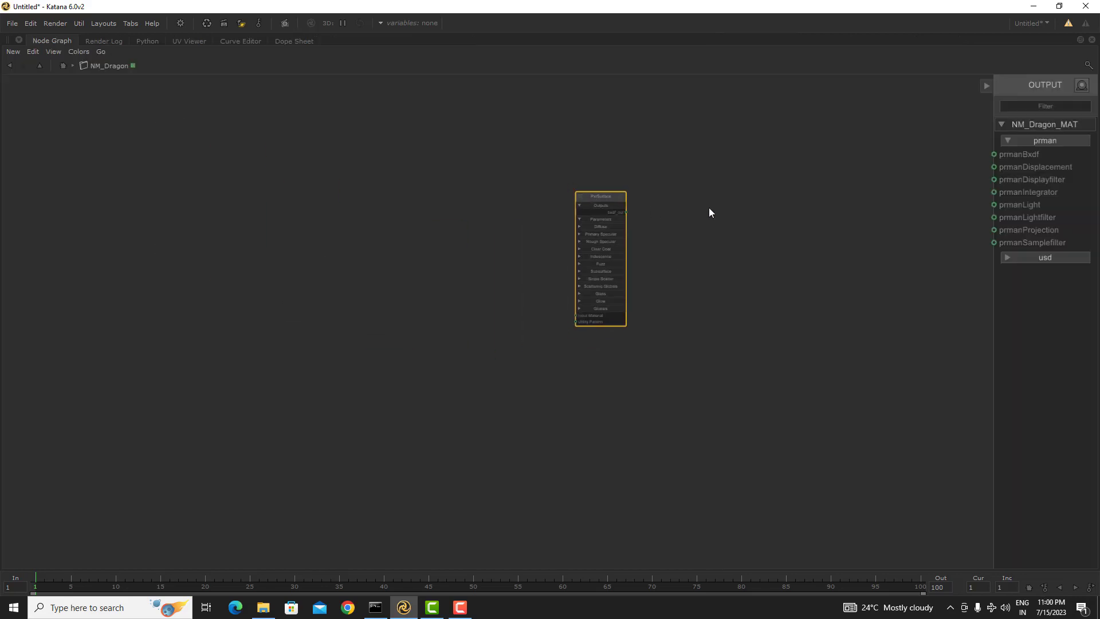
{"action": "scroll", "coordinate": [710, 213], "scroll_direction": "up", "scroll_amount": 3}
{"action": "middle_click_drag", "start_coordinate": [644, 233], "coordinate": [775, 191]}
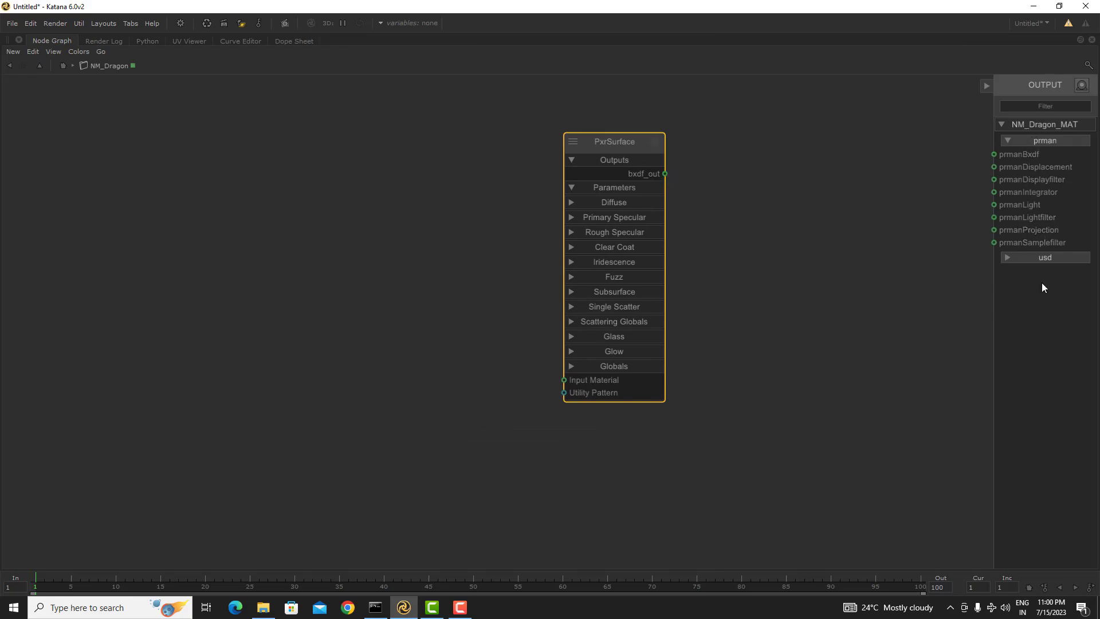
{"action": "left_click", "coordinate": [1009, 258]}
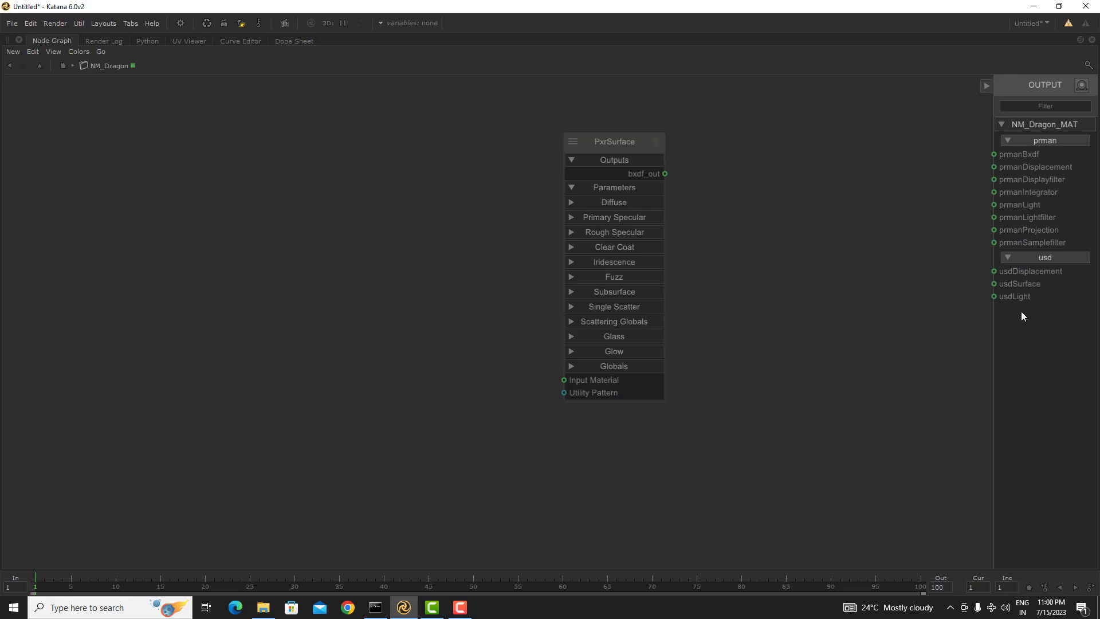
{"action": "left_click", "coordinate": [1007, 259]}
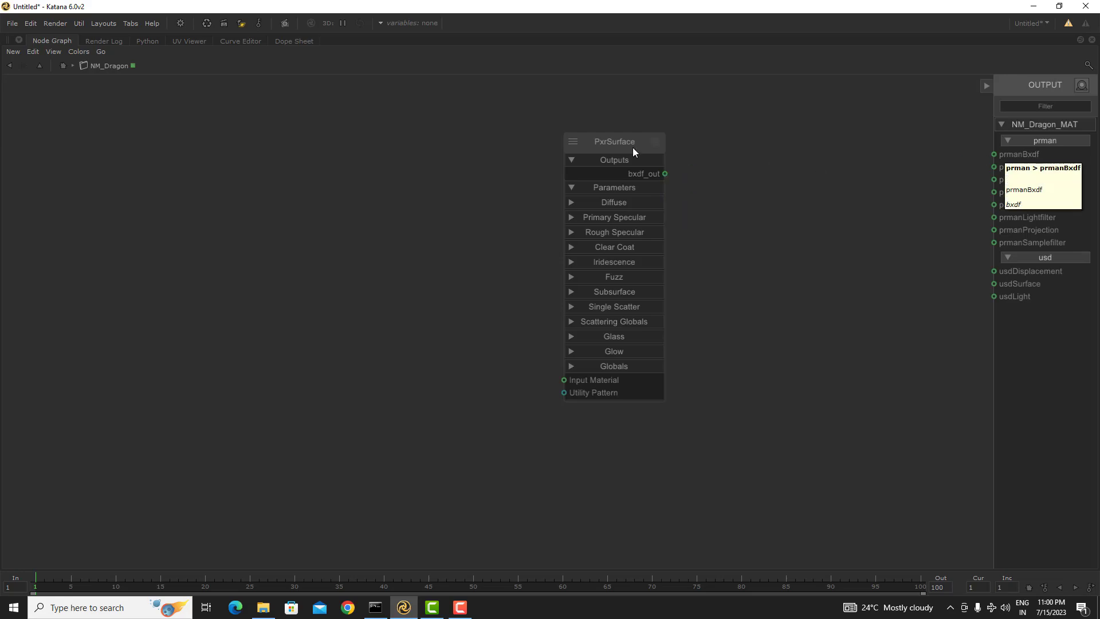
- Add a PxrDisplace node inside NM_Dragon and connect its displace_out to NM_Dragon_MAT's prmanDisplacement terminal
{"action": "left_click", "coordinate": [648, 174]}
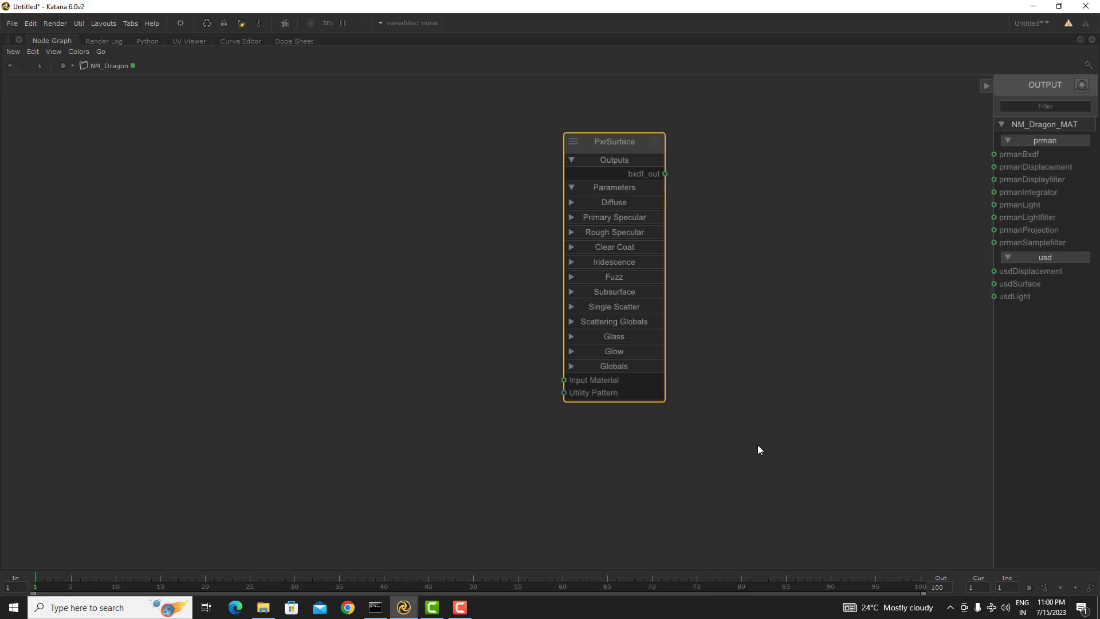
{"action": "key", "text": "Tab"}
{"action": "type", "text": "di"}
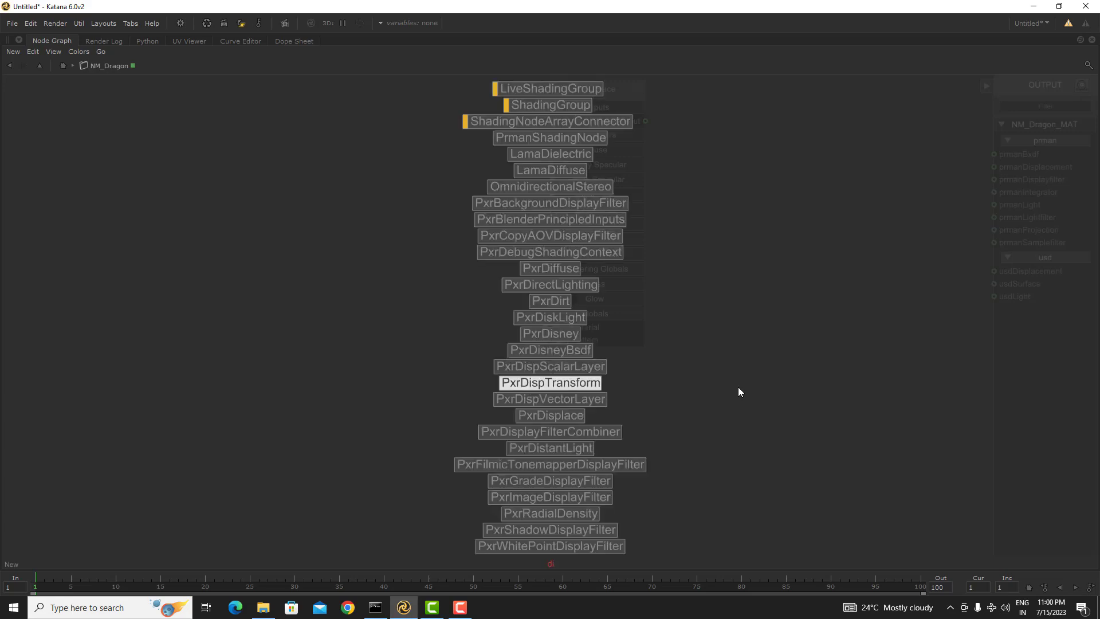
{"action": "type", "text": "spl"}
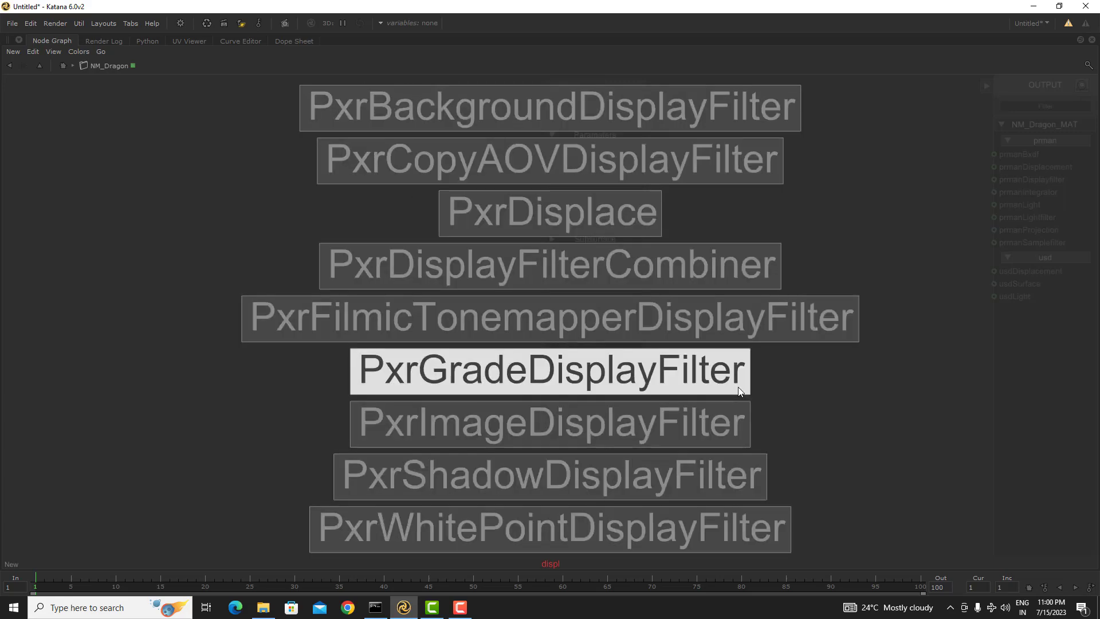
{"action": "key", "text": "Up"}
{"action": "key", "text": "Up"}
{"action": "key", "text": "Up"}
{"action": "key", "text": "Return"}
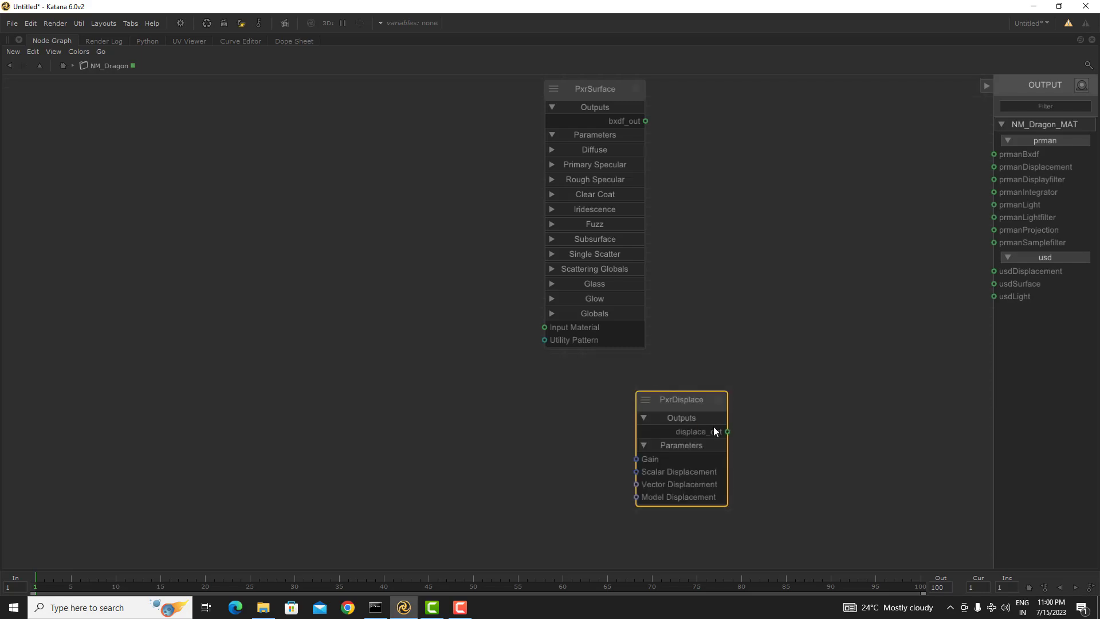
{"action": "left_click_drag", "start_coordinate": [720, 431], "coordinate": [789, 367]}
{"action": "left_click_drag", "start_coordinate": [727, 432], "coordinate": [1001, 170]}
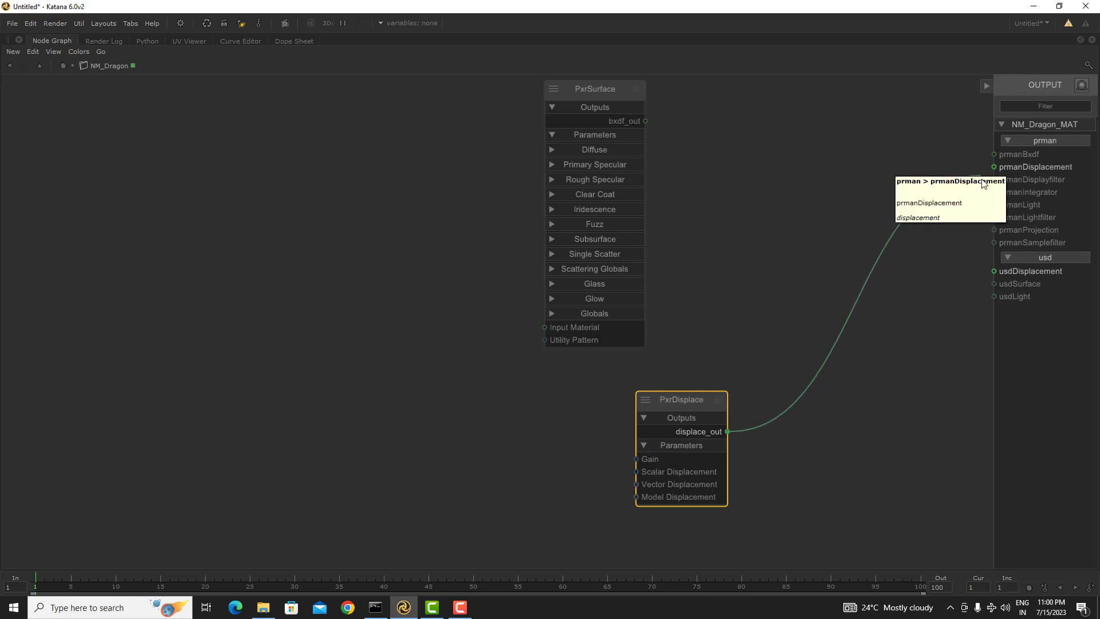
{"action": "left_click", "coordinate": [1016, 167]}
- Connect PxrSurface's bxdf_out to NM_Dragon_MAT's prmanBxdf terminal
{"action": "left_click_drag", "start_coordinate": [646, 120], "coordinate": [997, 155]}
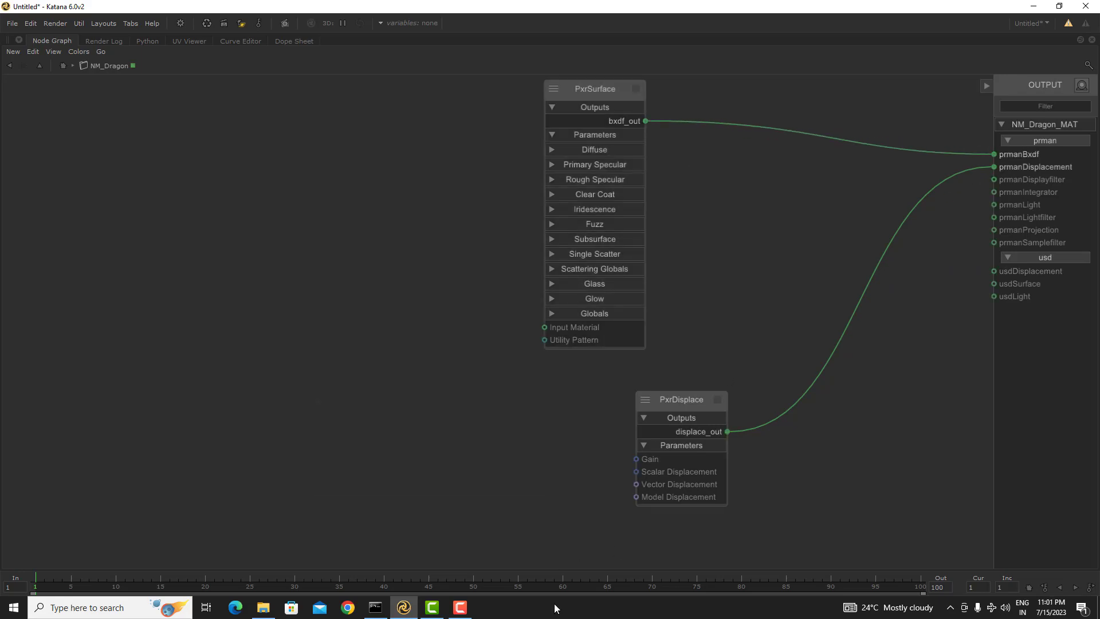
{"action": "left_click", "coordinate": [460, 607]}
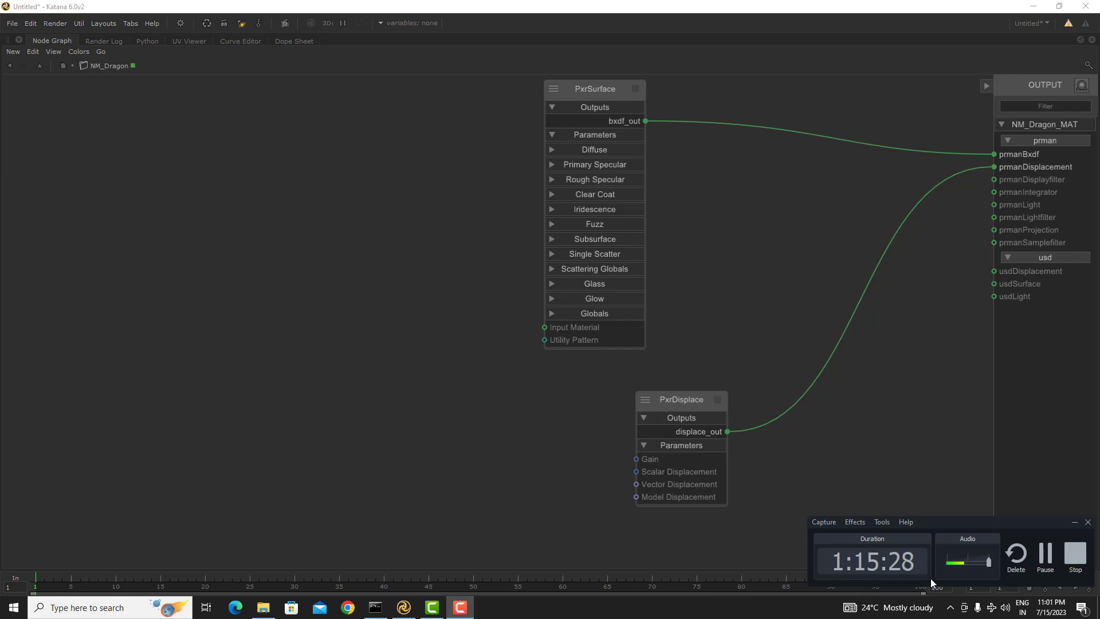
{"action": "left_click", "coordinate": [1046, 557]}
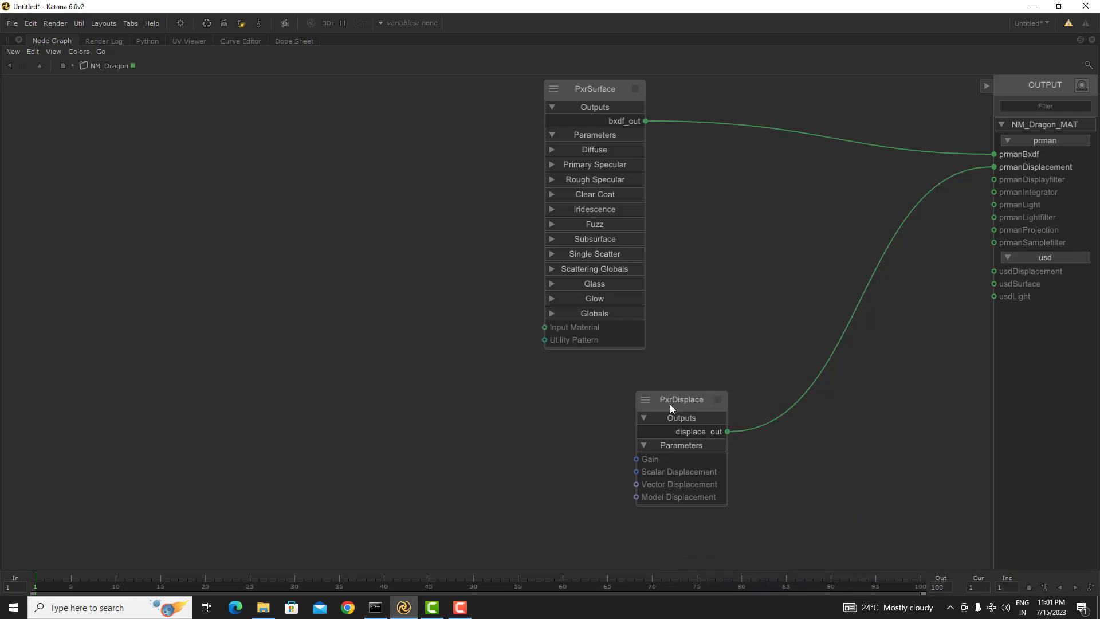
- Disconnect PxrDisplace from the prmanDisplacement terminal and delete the PxrDisplace node
{"action": "left_click_drag", "start_coordinate": [670, 405], "coordinate": [621, 394]}
{"action": "middle_click_drag", "start_coordinate": [657, 394], "coordinate": [716, 355]}
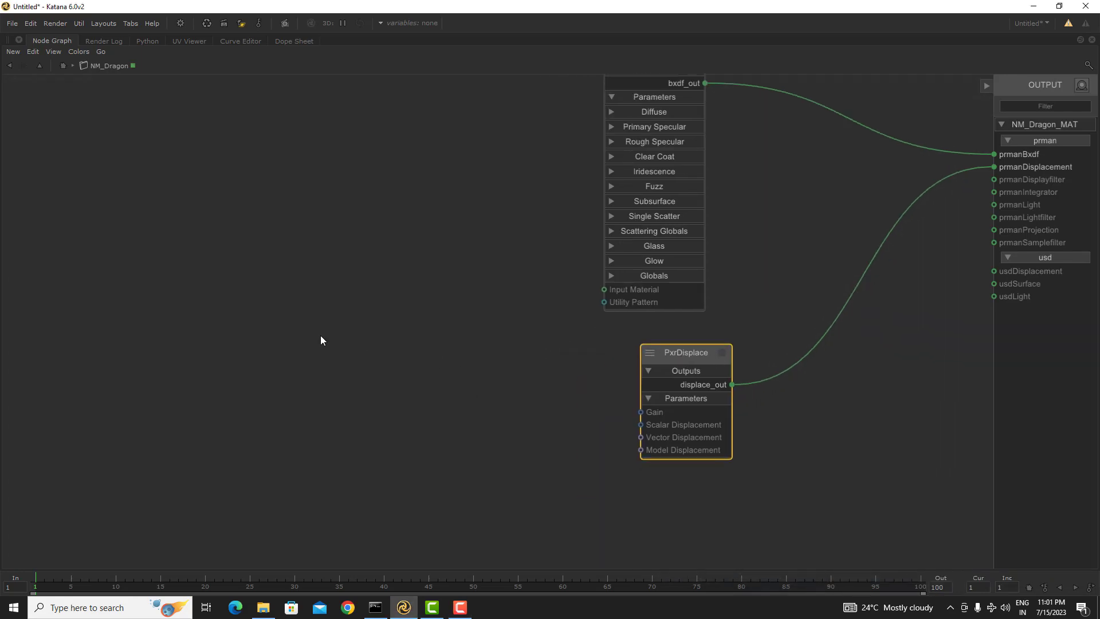
{"action": "left_click", "coordinate": [280, 362]}
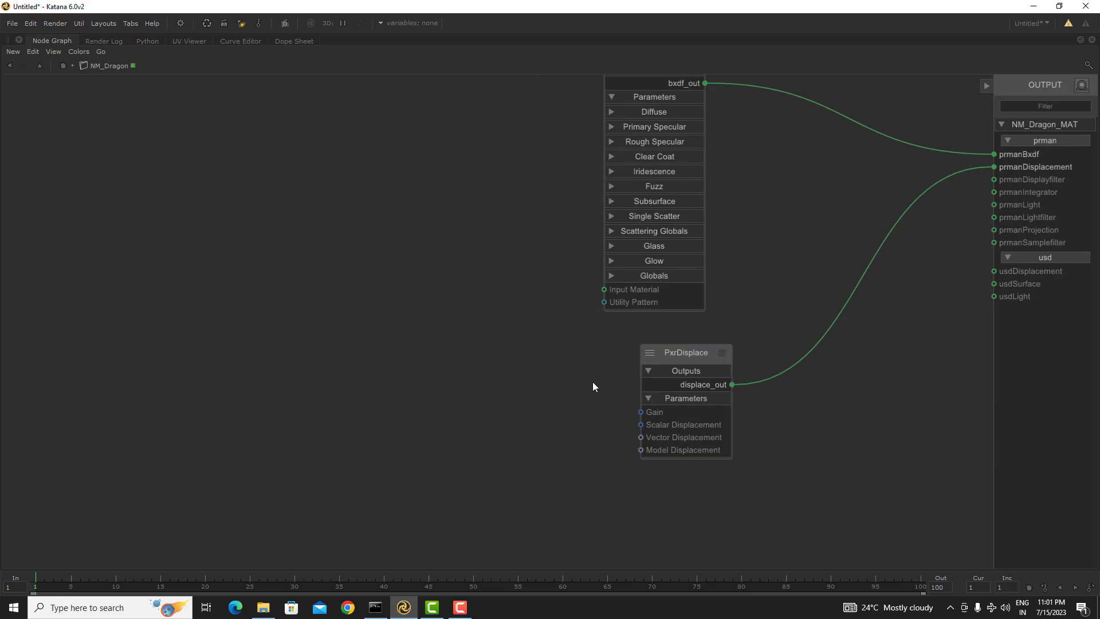
{"action": "key", "text": "a"}
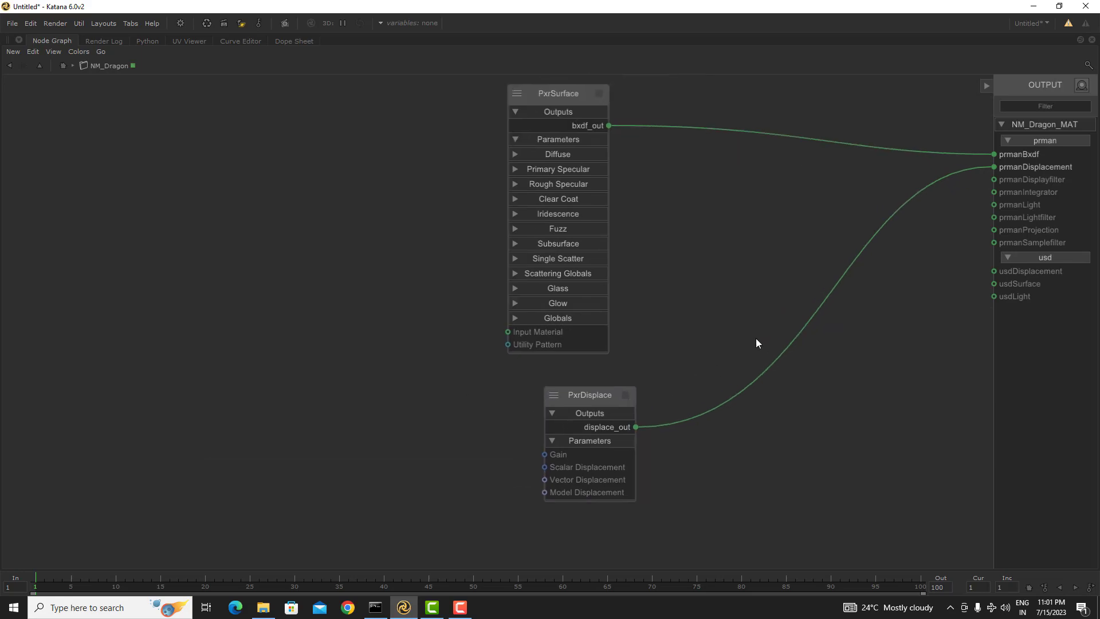
{"action": "left_click_drag", "start_coordinate": [978, 167], "coordinate": [821, 478]}
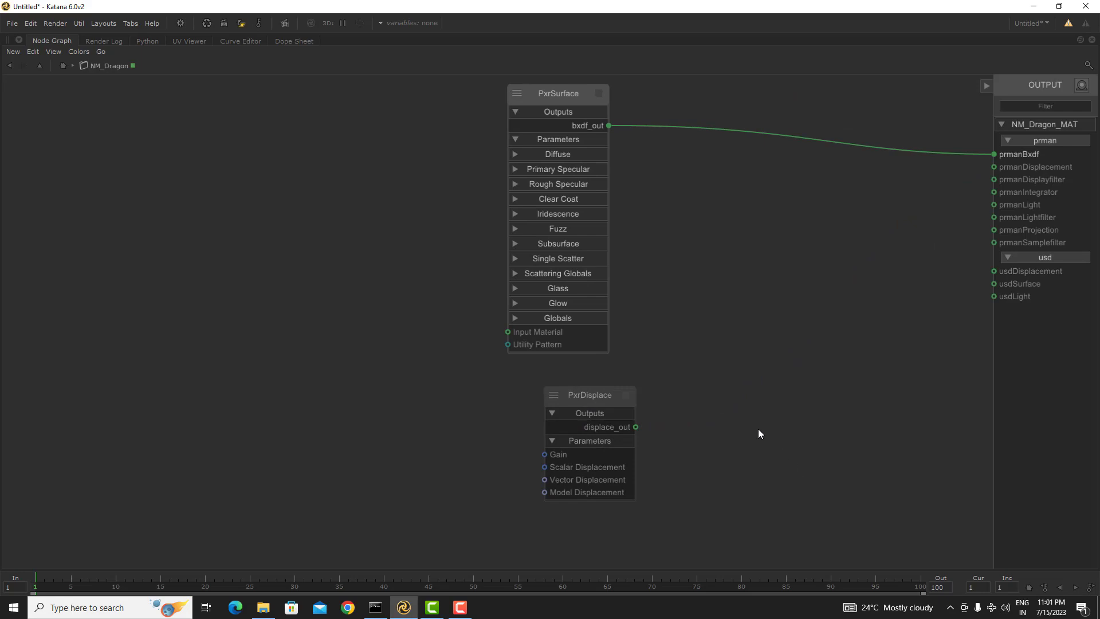
{"action": "left_click_drag", "start_coordinate": [758, 430], "coordinate": [496, 508]}
{"action": "key", "text": "Delete"}
{"action": "key", "text": "a"}
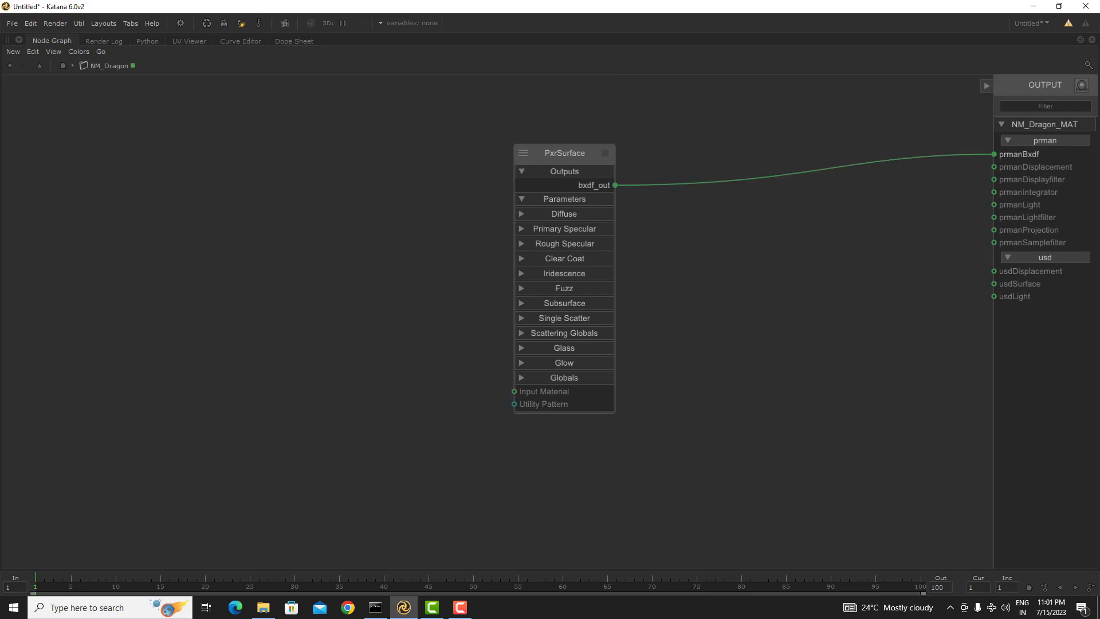
- Add a PxrTexture node in the empty area on the input side of PxrSurface
{"action": "middle_click_drag", "start_coordinate": [687, 254], "coordinate": [834, 253]}
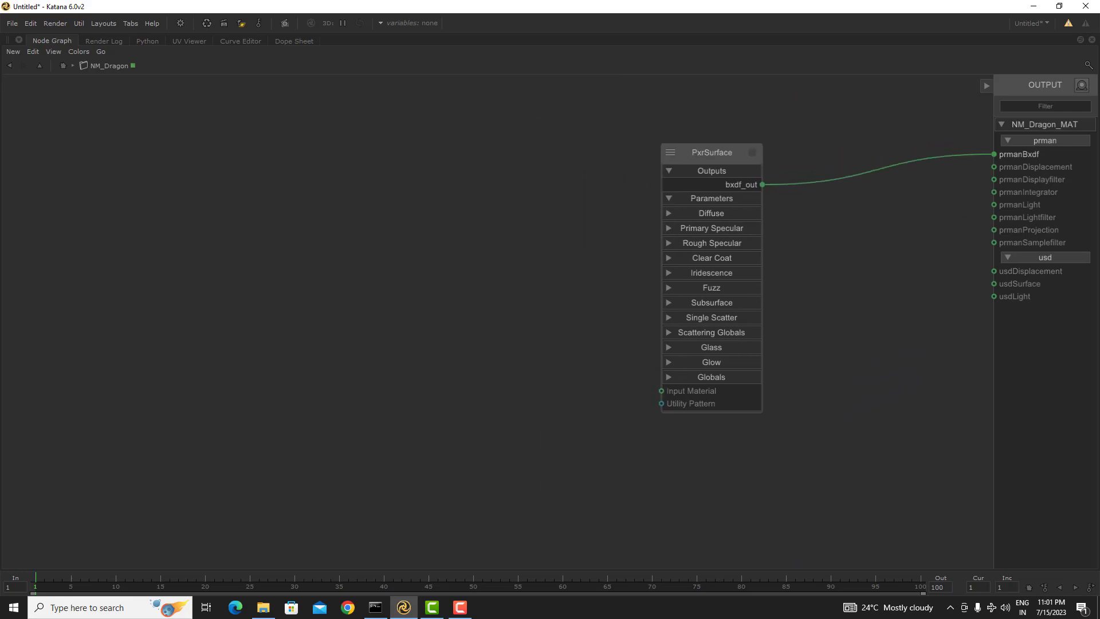
{"action": "middle_click_drag", "start_coordinate": [790, 122], "coordinate": [771, 224]}
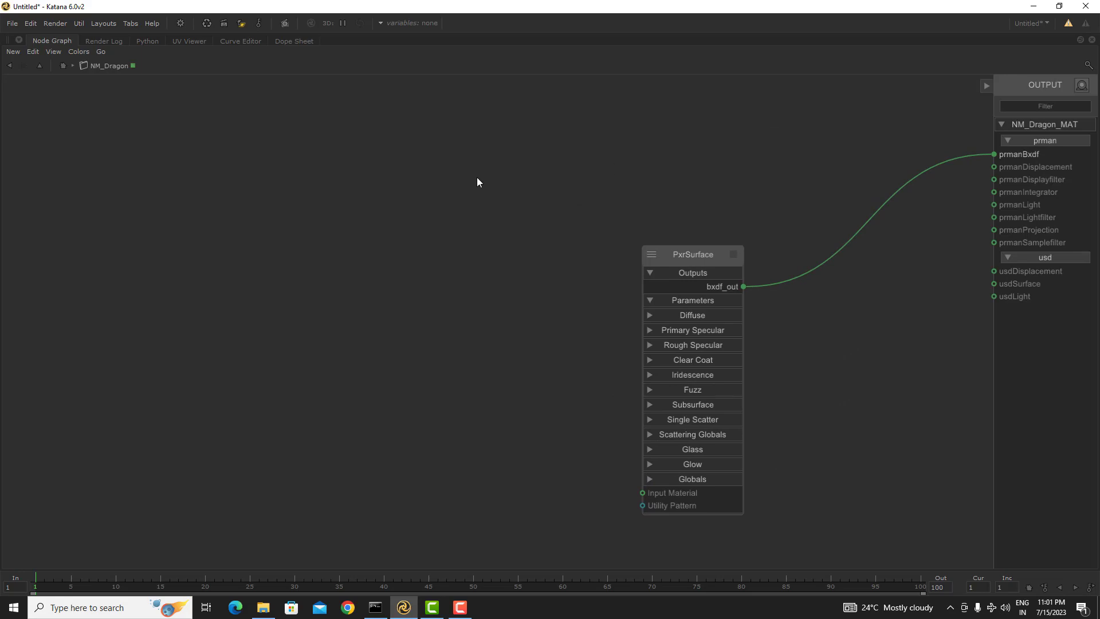
{"action": "key", "text": "Tab"}
{"action": "type", "text": "pxr"}
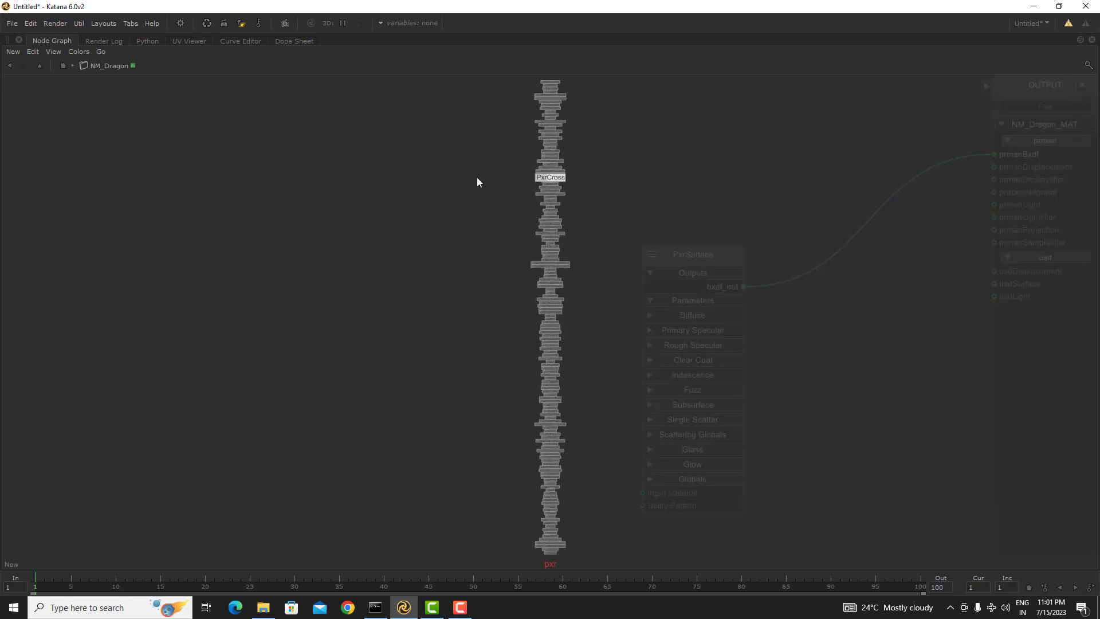
{"action": "type", "text": "te"}
{"action": "key", "text": "Down"}
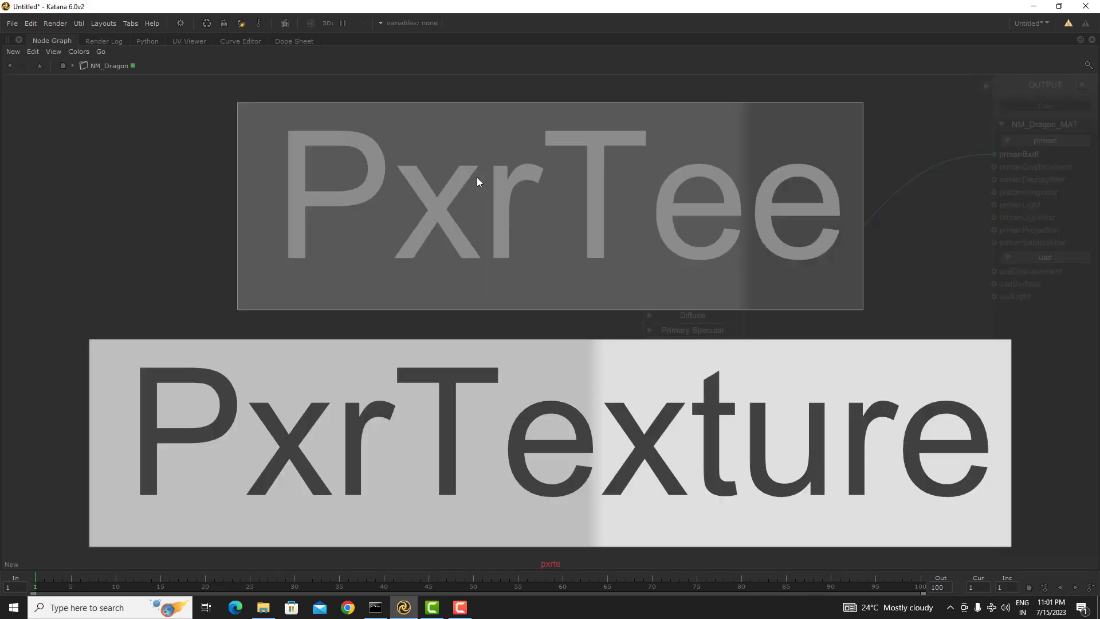
{"action": "key", "text": "Return"}
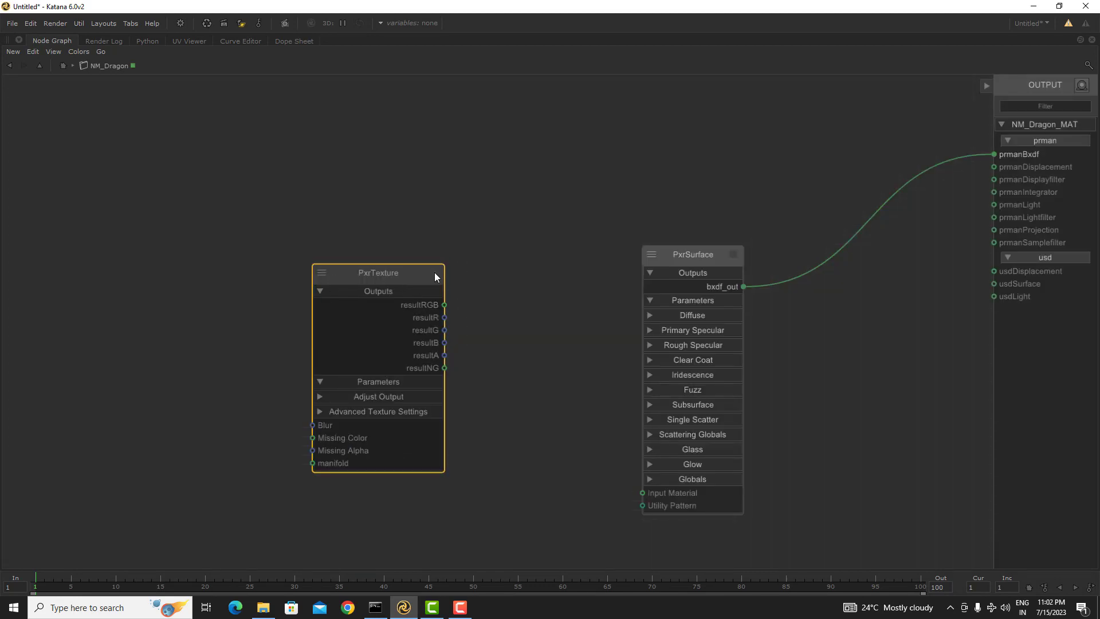
- Restore the node graph to the full workspace layout and move the PxrTexture node closer to PxrSurface
{"action": "key", "text": "space"}
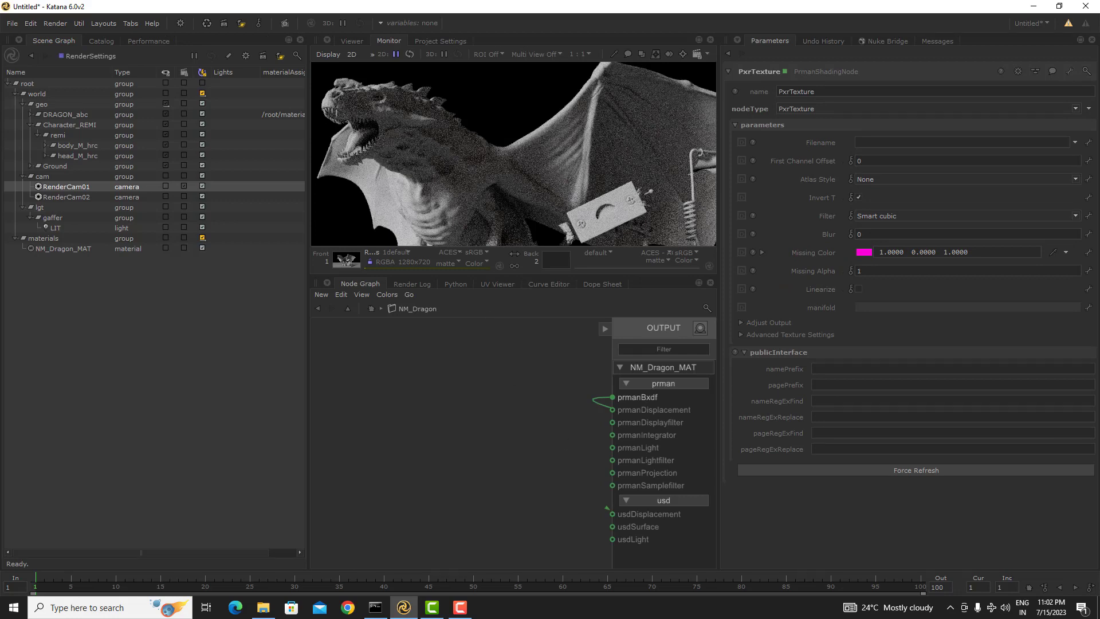
{"action": "middle_click_drag", "start_coordinate": [596, 539], "coordinate": [433, 410]}
{"action": "scroll", "coordinate": [522, 418], "scroll_direction": "down", "scroll_amount": 3}
{"action": "middle_click_drag", "start_coordinate": [522, 419], "coordinate": [426, 414]}
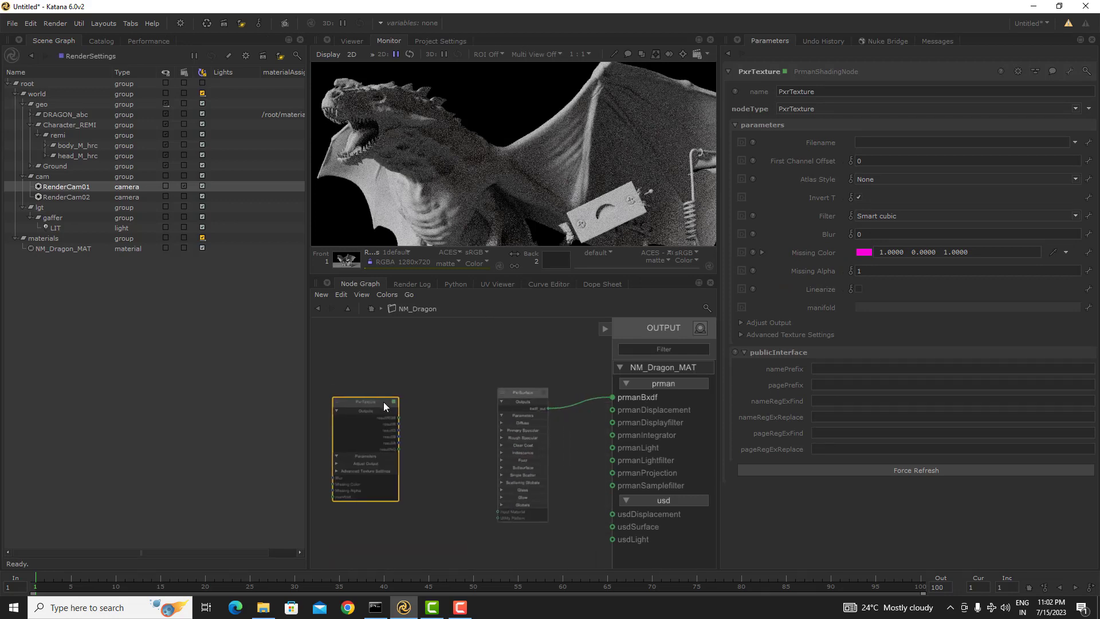
{"action": "left_click_drag", "start_coordinate": [384, 401], "coordinate": [410, 397]}
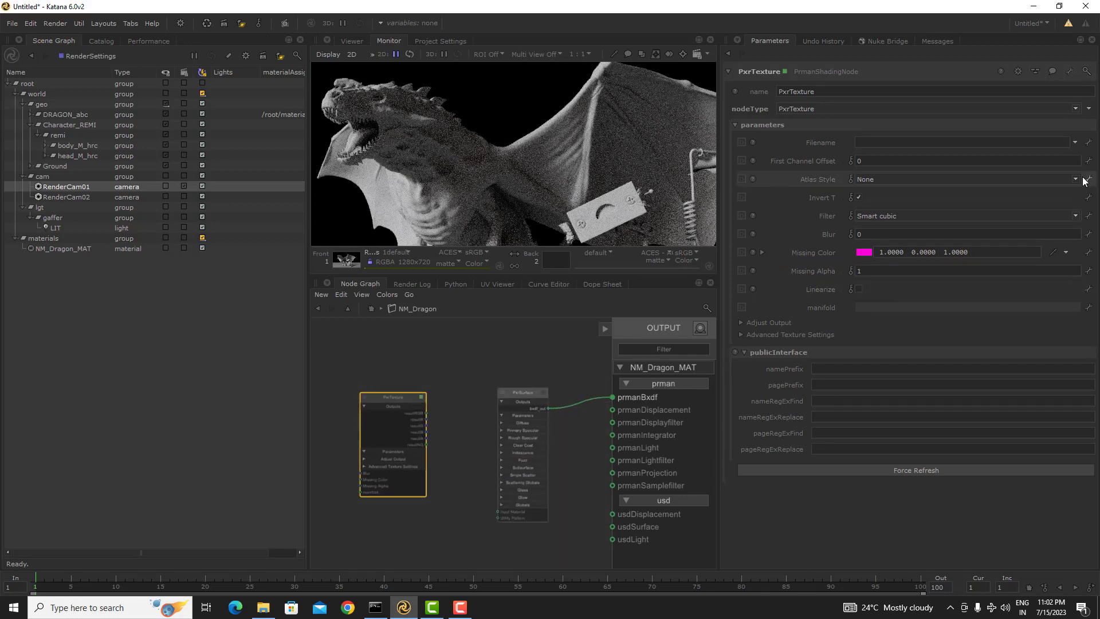
- Load albedo.1001.exr.tex from C:/Jasqa_Academy/Katana/Dragon_files/TEXTURE/albedo as the PxrTexture's filename
{"action": "left_click", "coordinate": [1075, 142]}
{"action": "left_click", "coordinate": [1027, 157]}
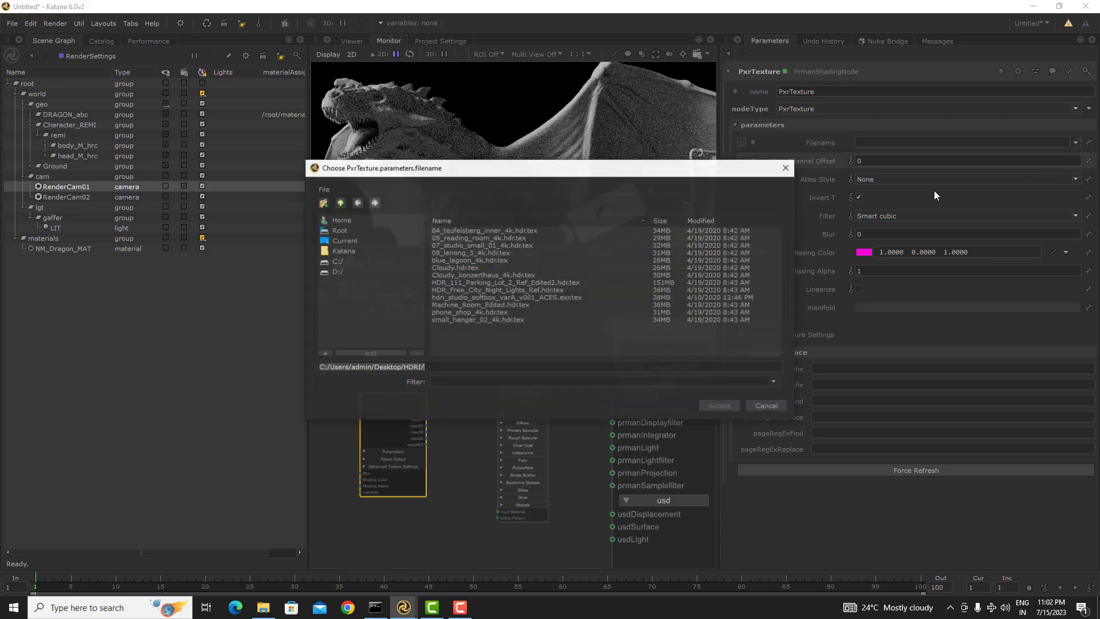
{"action": "left_click", "coordinate": [344, 261]}
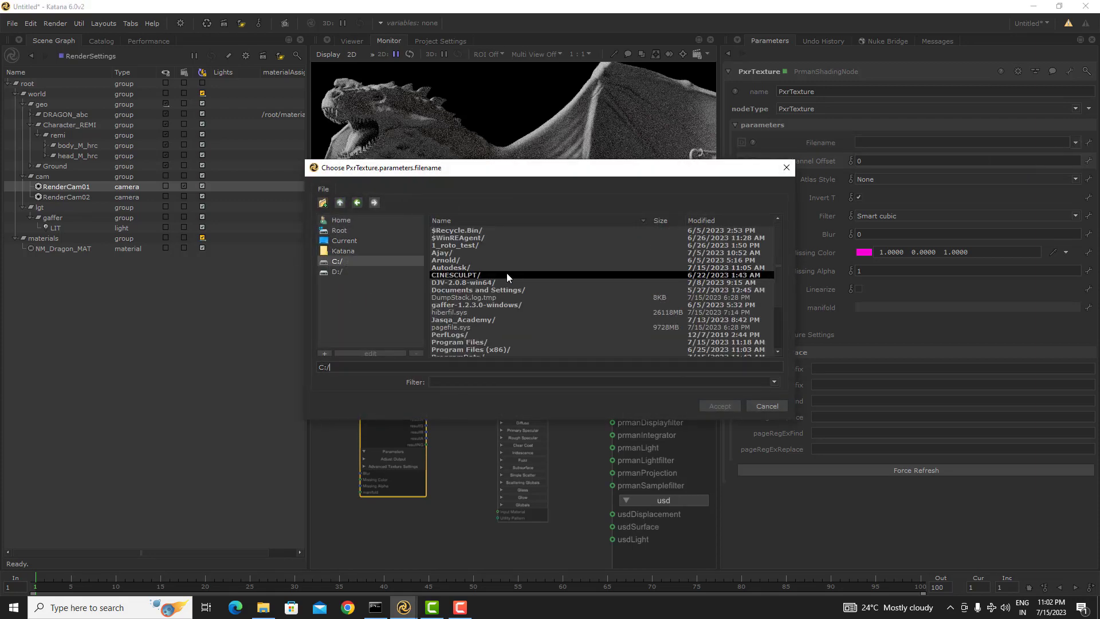
{"action": "scroll", "coordinate": [492, 286], "scroll_direction": "down", "scroll_amount": 3}
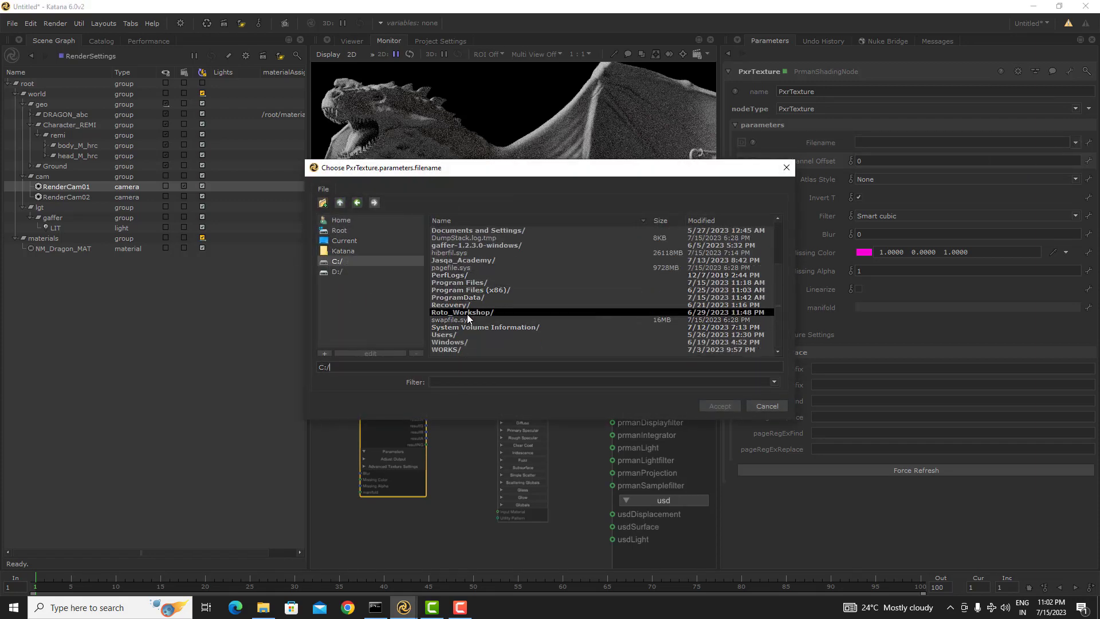
{"action": "scroll", "coordinate": [466, 314], "scroll_direction": "up", "scroll_amount": 2}
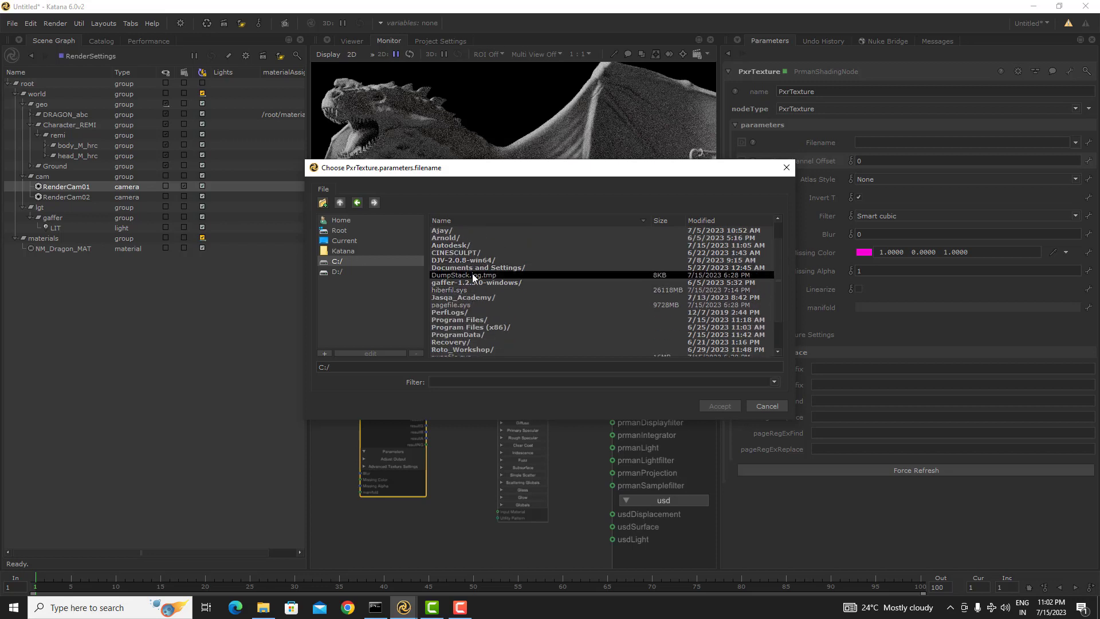
{"action": "double_click", "coordinate": [464, 298]}
{"action": "left_click", "coordinate": [461, 232]}
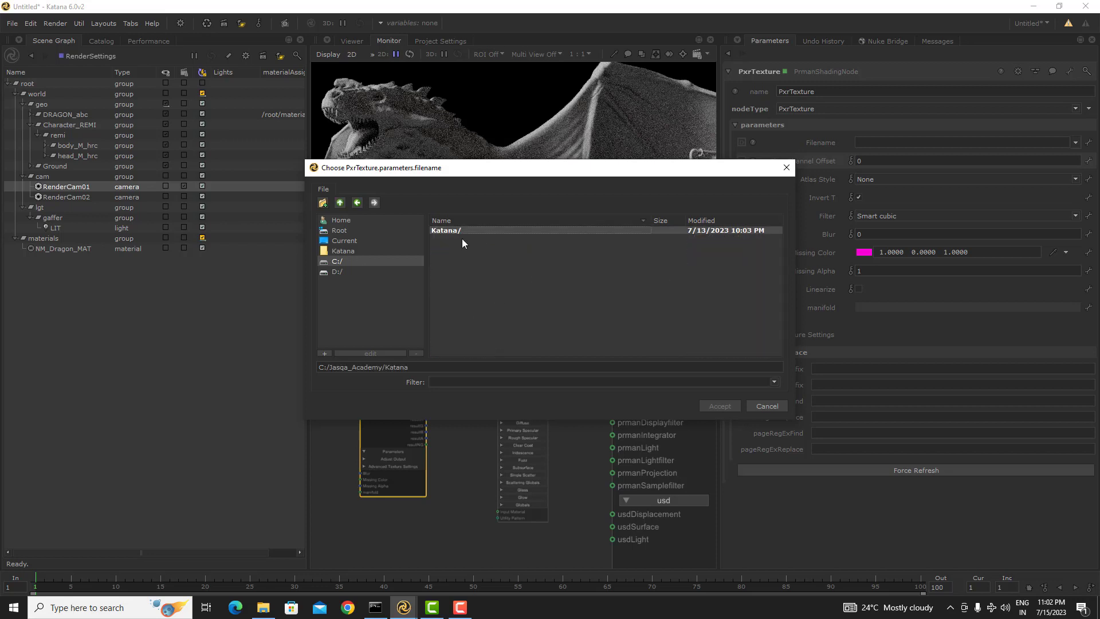
{"action": "double_click", "coordinate": [469, 237]}
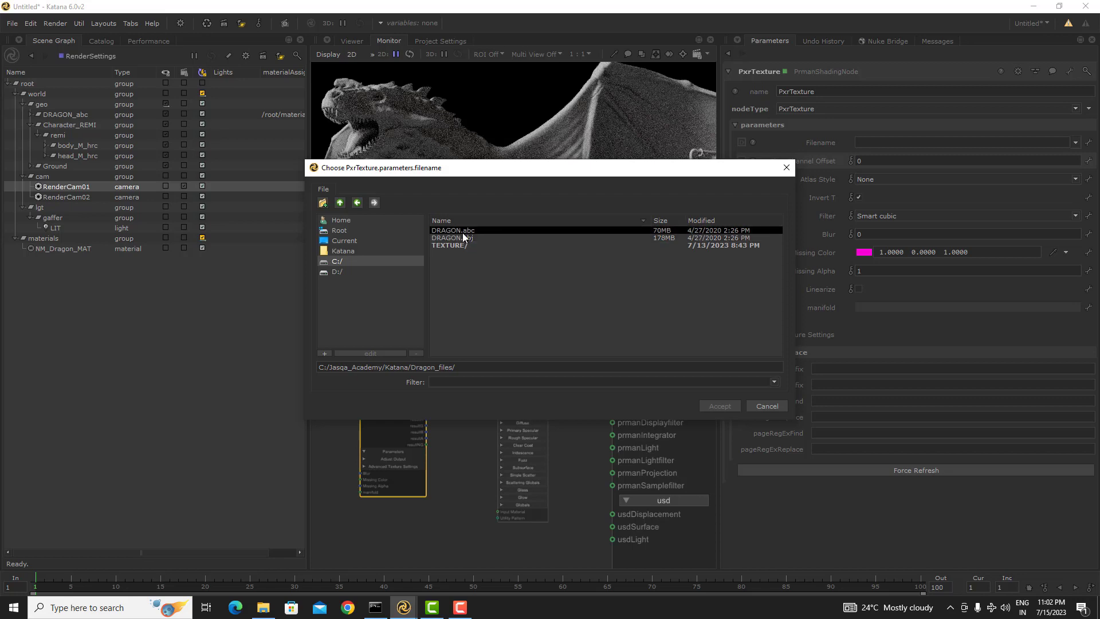
{"action": "left_click", "coordinate": [470, 249]}
{"action": "double_click", "coordinate": [470, 249]}
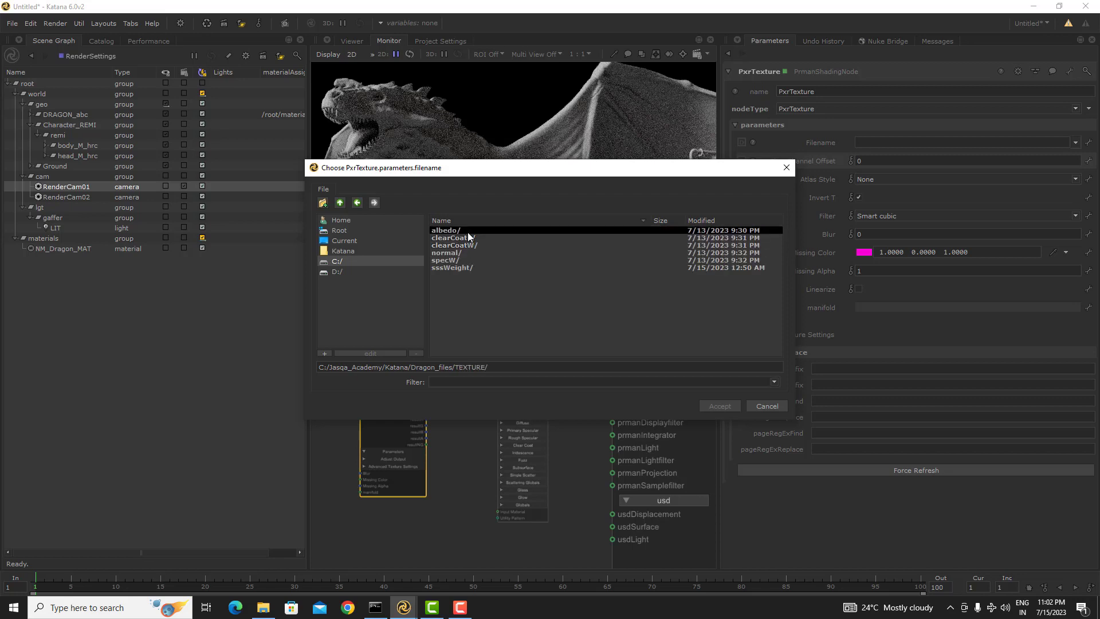
{"action": "double_click", "coordinate": [469, 232]}
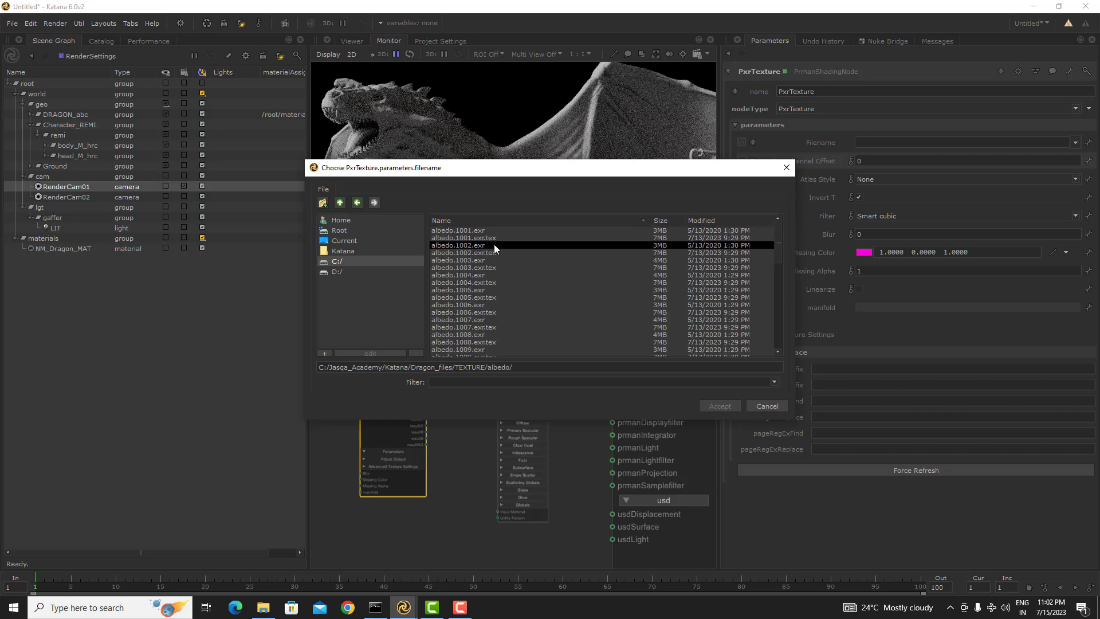
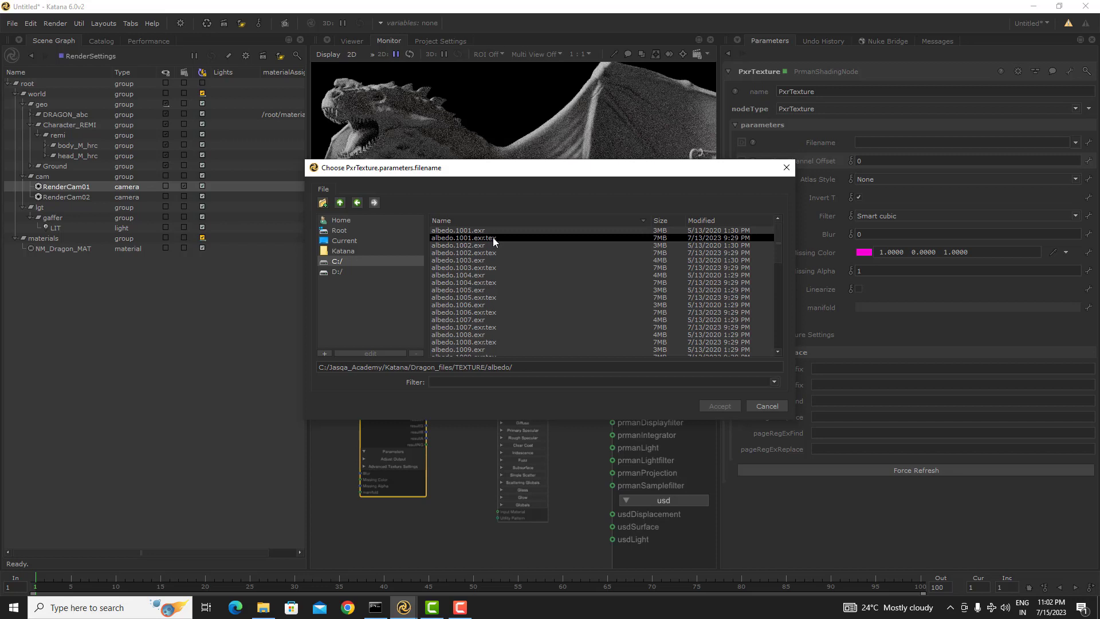
{"action": "double_click", "coordinate": [449, 238]}
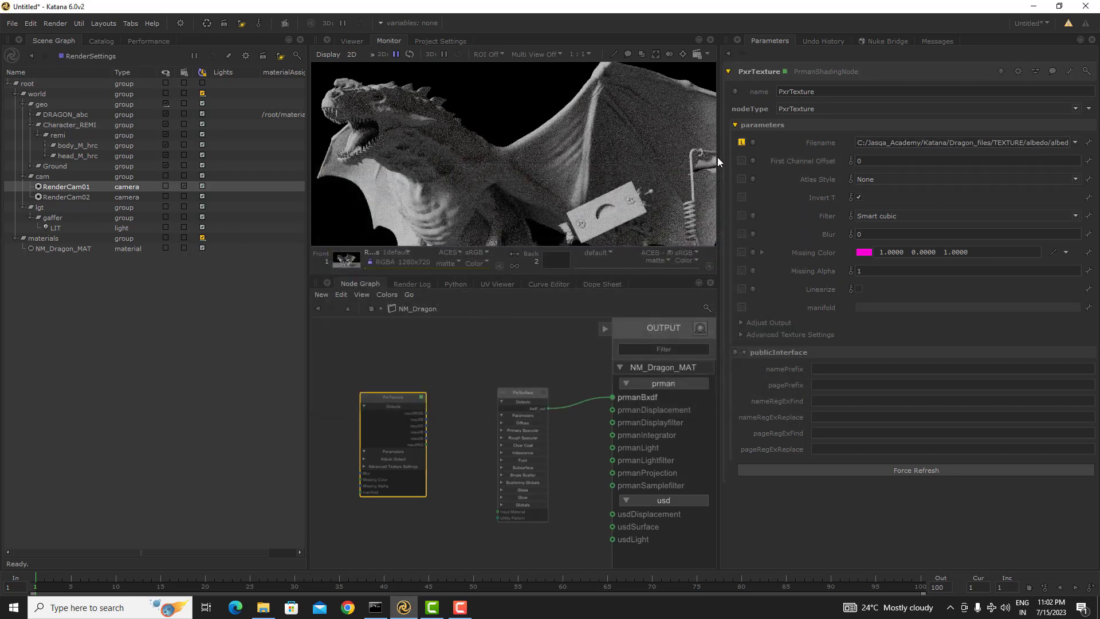
- Replace the 1001 tile number in the PxrTexture filename with <UDIM> and set its Atlas Style to UDIM (Mari)
{"action": "left_click_drag", "start_coordinate": [719, 157], "coordinate": [563, 166]}
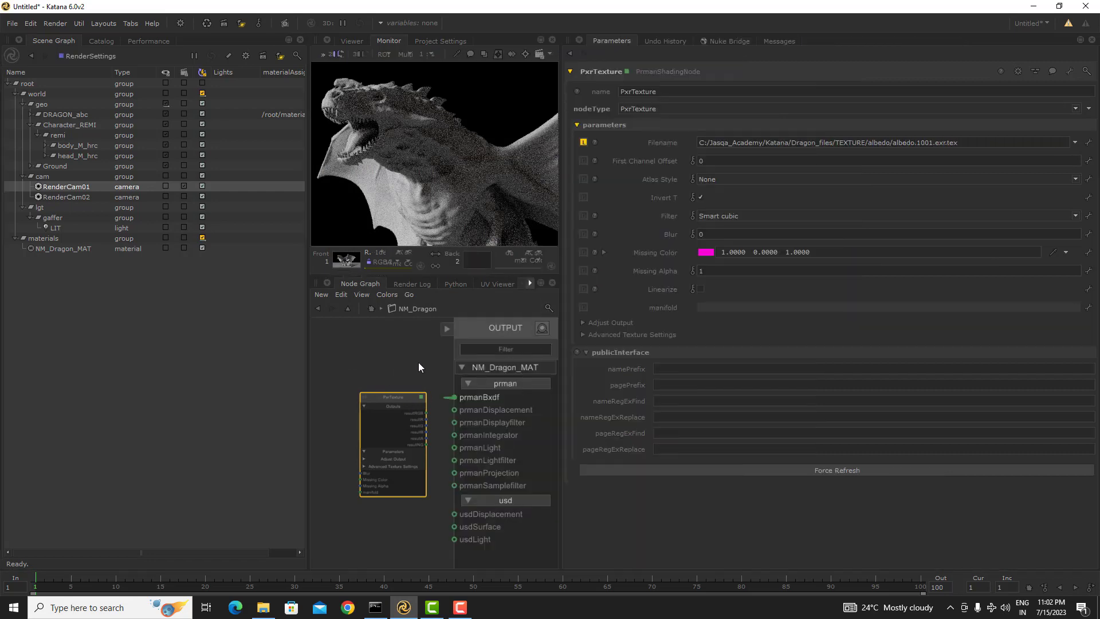
{"action": "scroll", "coordinate": [418, 362], "scroll_direction": "down", "scroll_amount": 3}
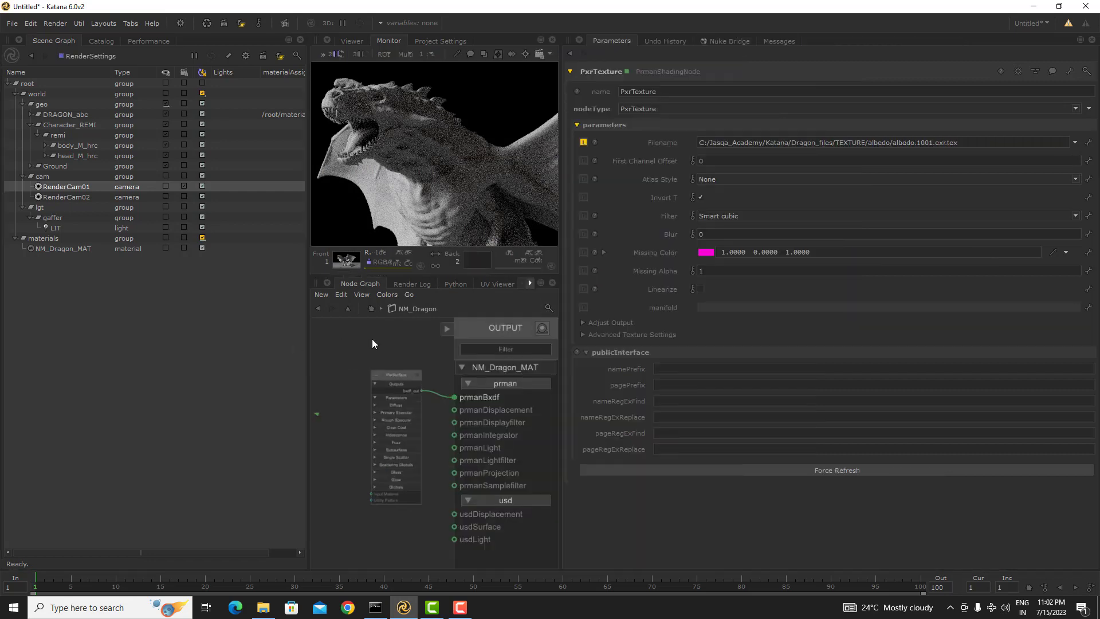
{"action": "double_click", "coordinate": [925, 143]}
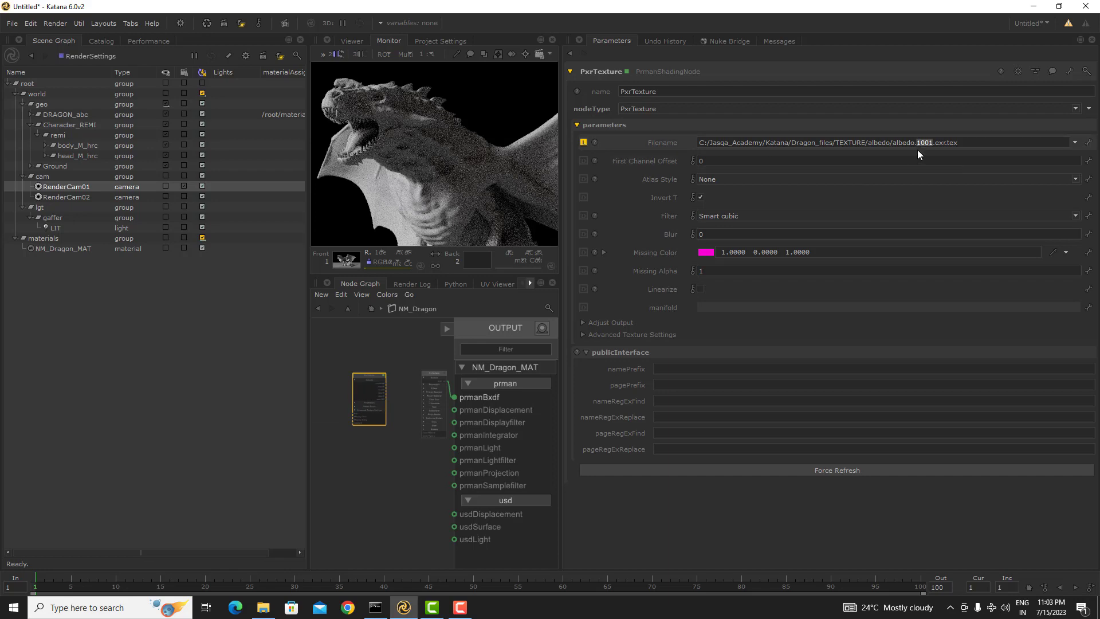
{"action": "type", "text": "<"}
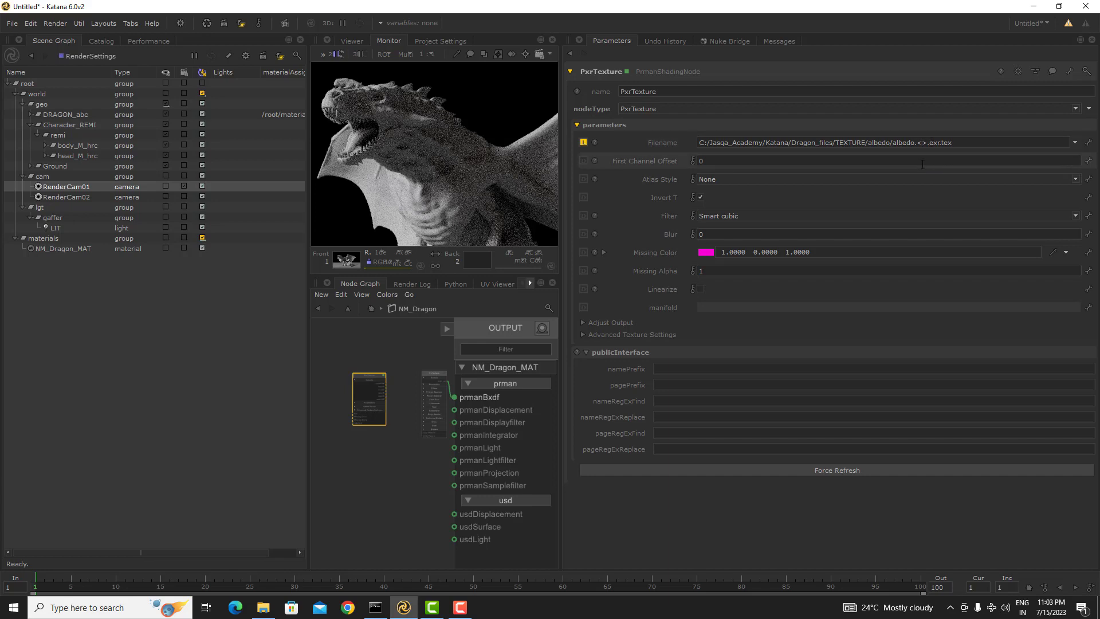
{"action": "type", "text": "UDIM"}
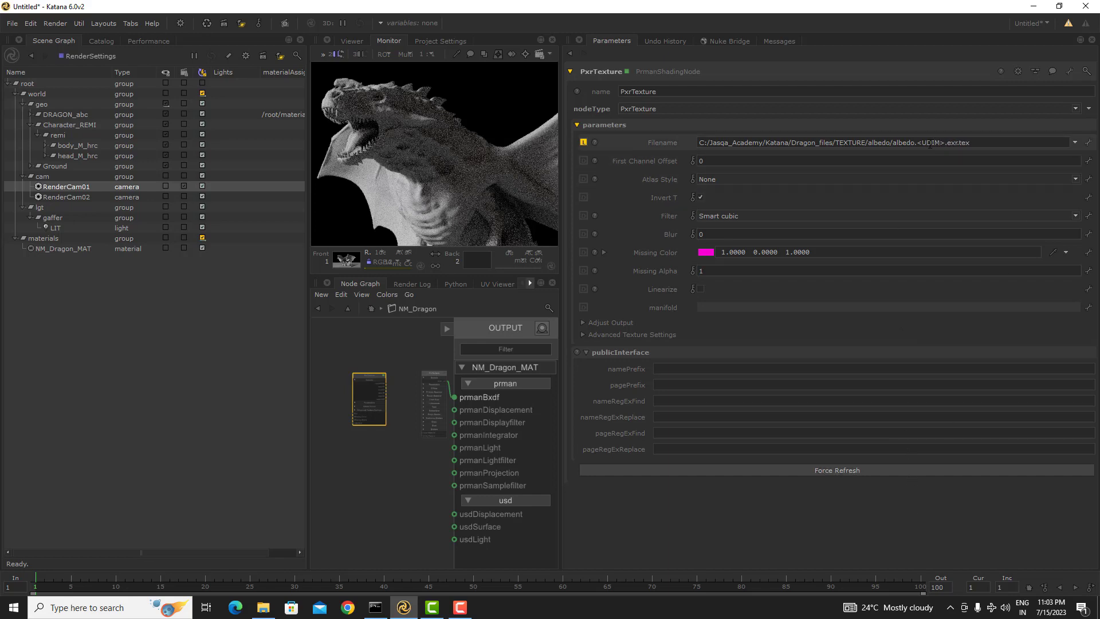
{"action": "left_click", "coordinate": [712, 179]}
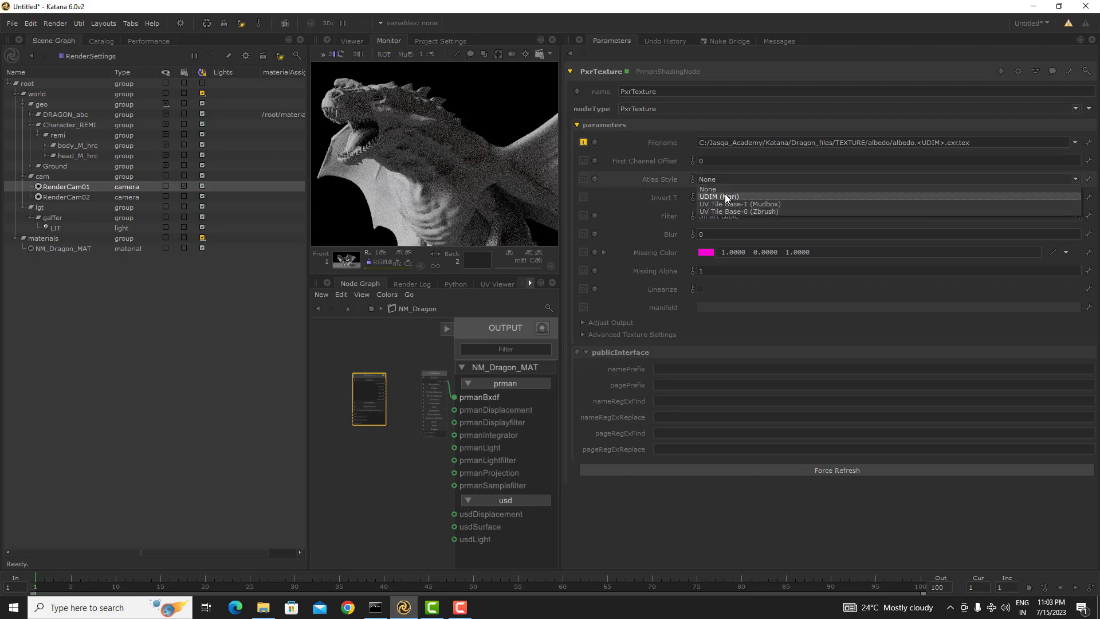
{"action": "left_click", "coordinate": [719, 197]}
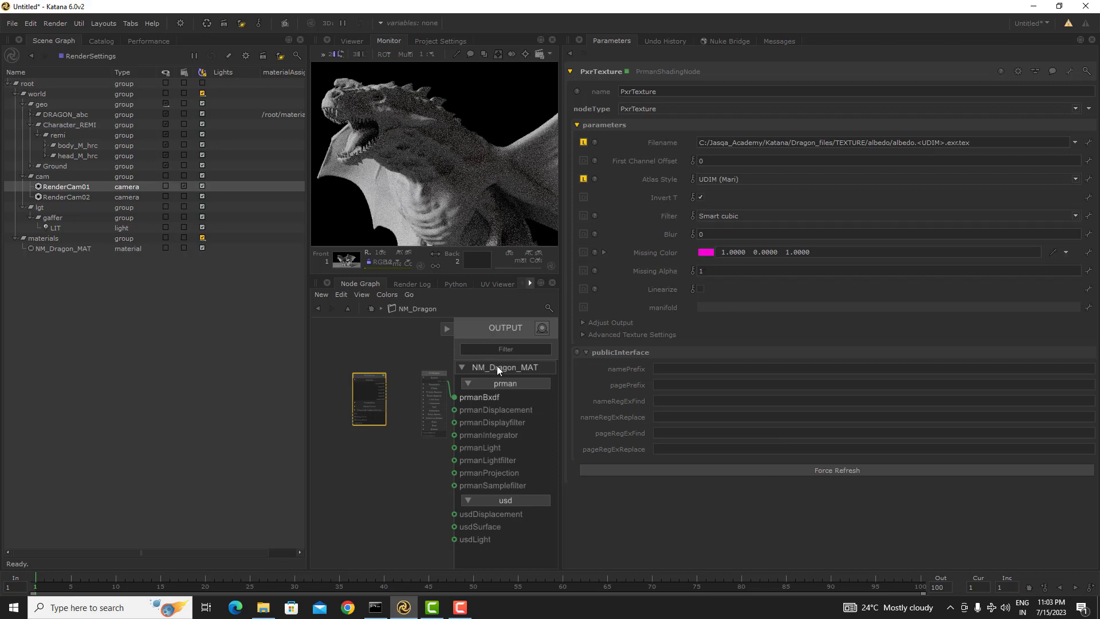
- Widen the node graph area and connect the PxrTexture's resultRGB output to PxrSurface's diffuse Color input
{"action": "left_click_drag", "start_coordinate": [560, 260], "coordinate": [767, 260]}
{"action": "scroll", "coordinate": [405, 373], "scroll_direction": "up", "scroll_amount": 3}
{"action": "left_click_drag", "start_coordinate": [486, 376], "coordinate": [538, 375]}
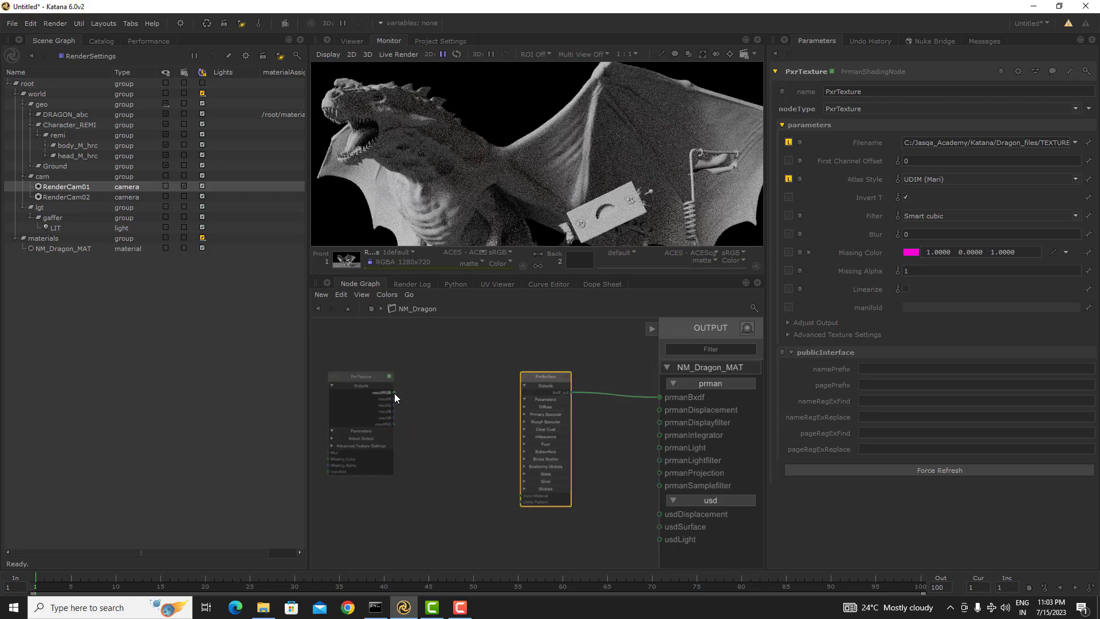
{"action": "left_click_drag", "start_coordinate": [394, 393], "coordinate": [487, 410]}
{"action": "scroll", "coordinate": [459, 401], "scroll_direction": "up", "scroll_amount": 3}
{"action": "left_click", "coordinate": [477, 428]}
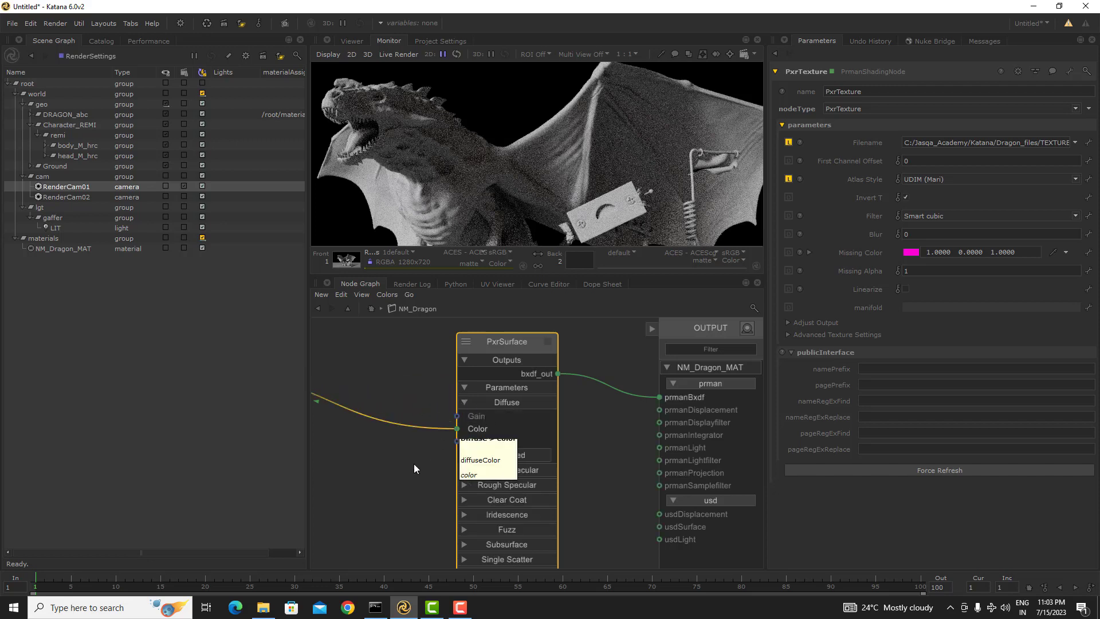
- Examine the PxrTexture's RGB and single-channel outputs and the resultRGB connection to PxrSurface's diffuse Color
{"action": "middle_click_drag", "start_coordinate": [414, 463], "coordinate": [540, 446]}
{"action": "middle_click_drag", "start_coordinate": [346, 360], "coordinate": [433, 420]}
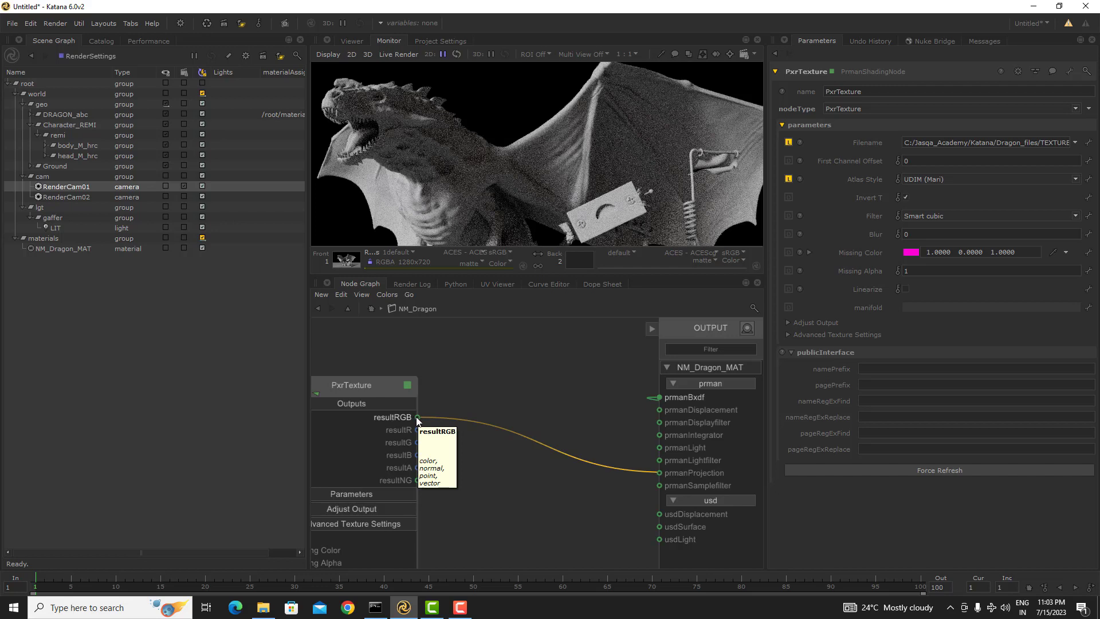
{"action": "middle_click_drag", "start_coordinate": [514, 463], "coordinate": [364, 404]}
{"action": "middle_click_drag", "start_coordinate": [476, 440], "coordinate": [358, 413]}
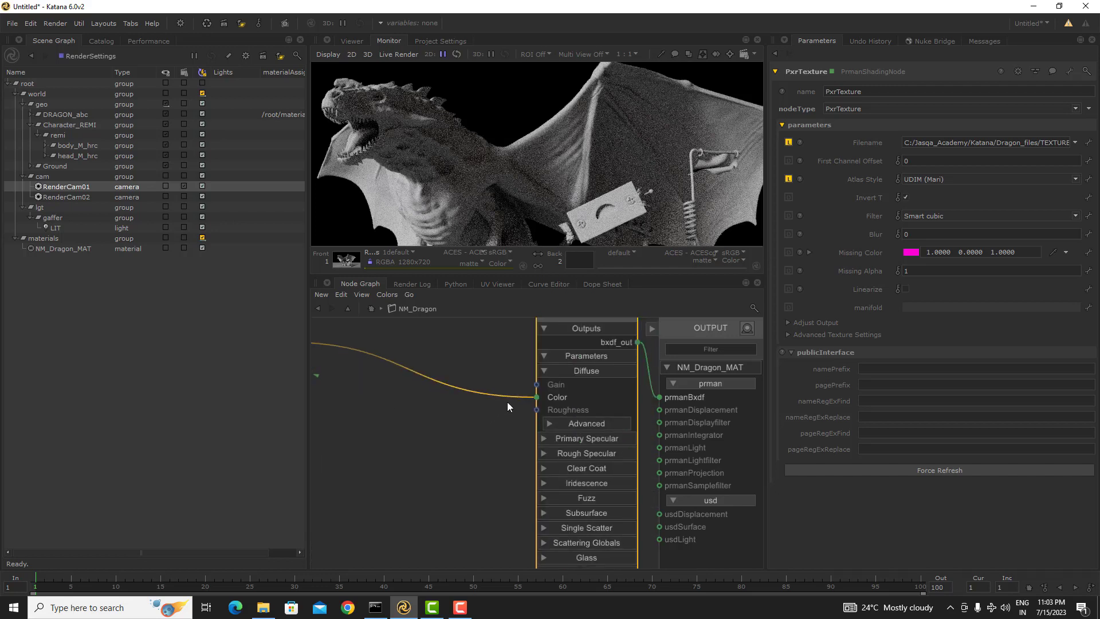
{"action": "scroll", "coordinate": [480, 438], "scroll_direction": "down", "scroll_amount": 4}
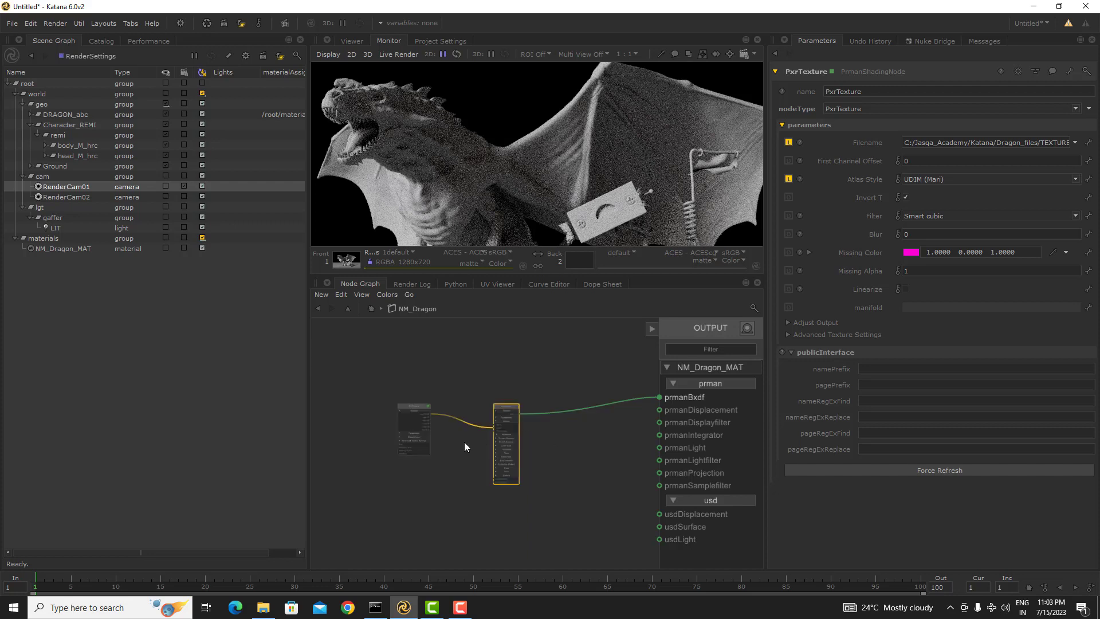
{"action": "scroll", "coordinate": [464, 442], "scroll_direction": "up", "scroll_amount": 4}
{"action": "middle_click_drag", "start_coordinate": [432, 423], "coordinate": [393, 363]}
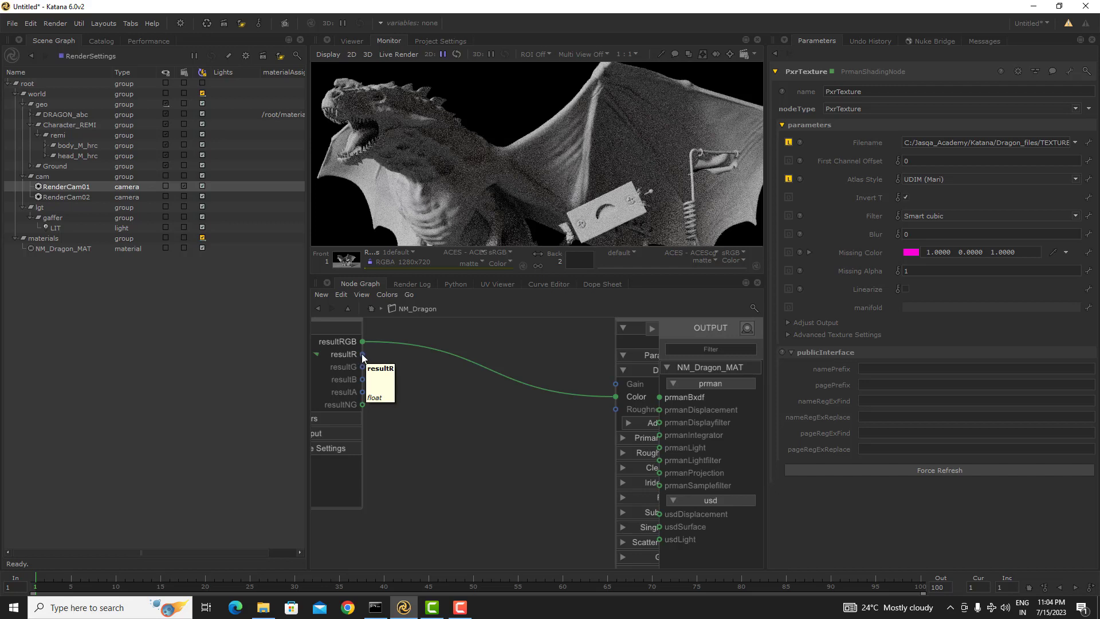
{"action": "left_click_drag", "start_coordinate": [362, 354], "coordinate": [503, 394]}
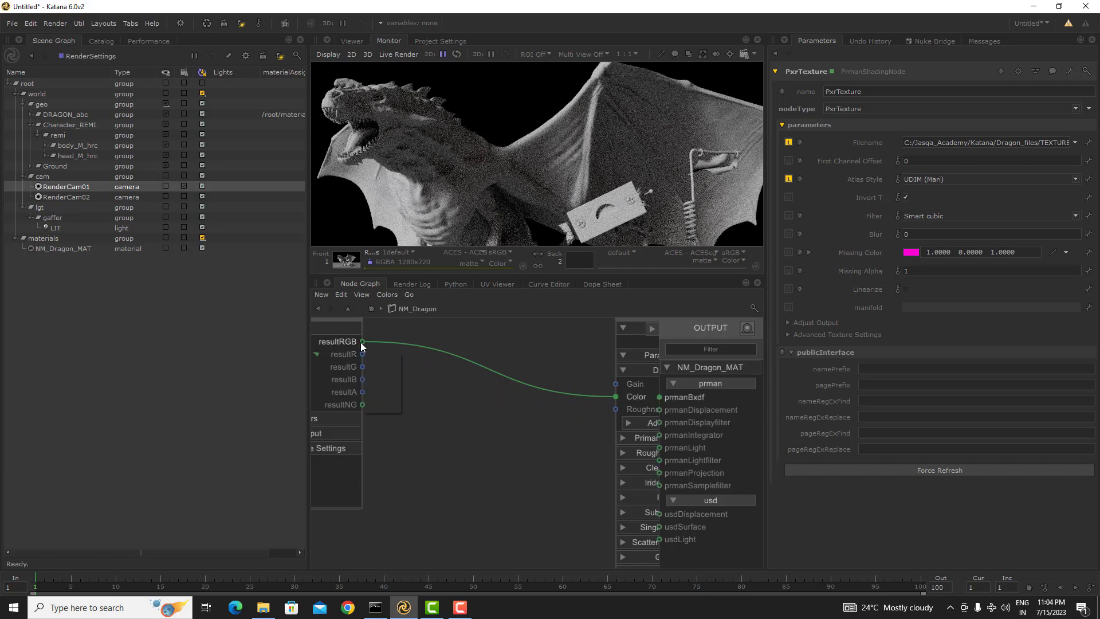
{"action": "left_click_drag", "start_coordinate": [362, 342], "coordinate": [507, 436]}
{"action": "scroll", "coordinate": [502, 434], "scroll_direction": "down", "scroll_amount": 4}
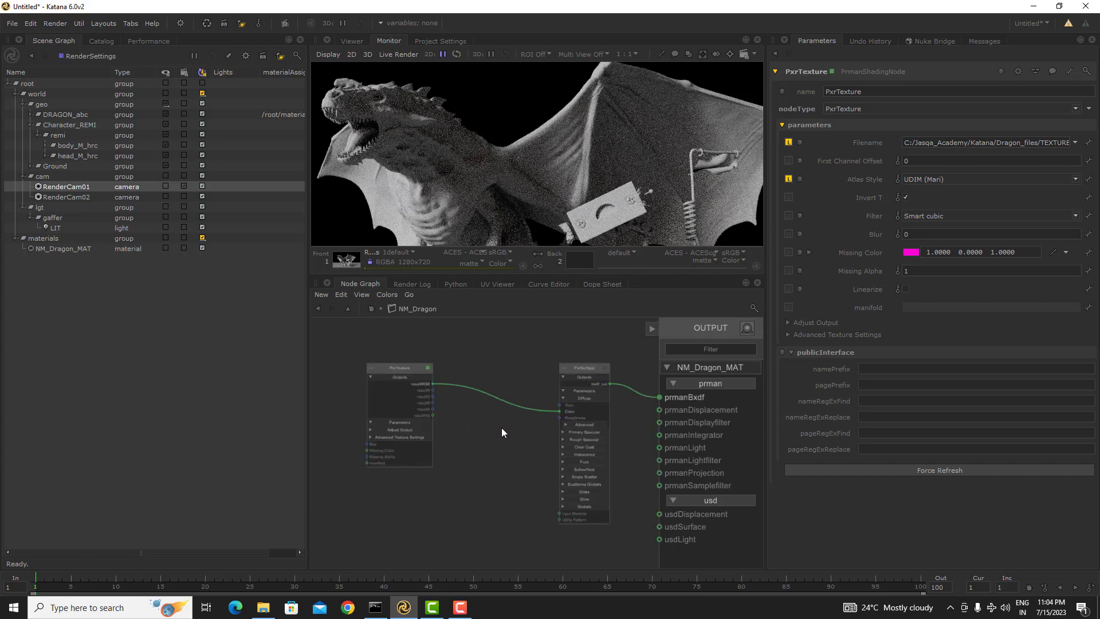
- Rename the PxrTexture node as COL
{"action": "left_click_drag", "start_coordinate": [581, 367], "coordinate": [587, 356]}
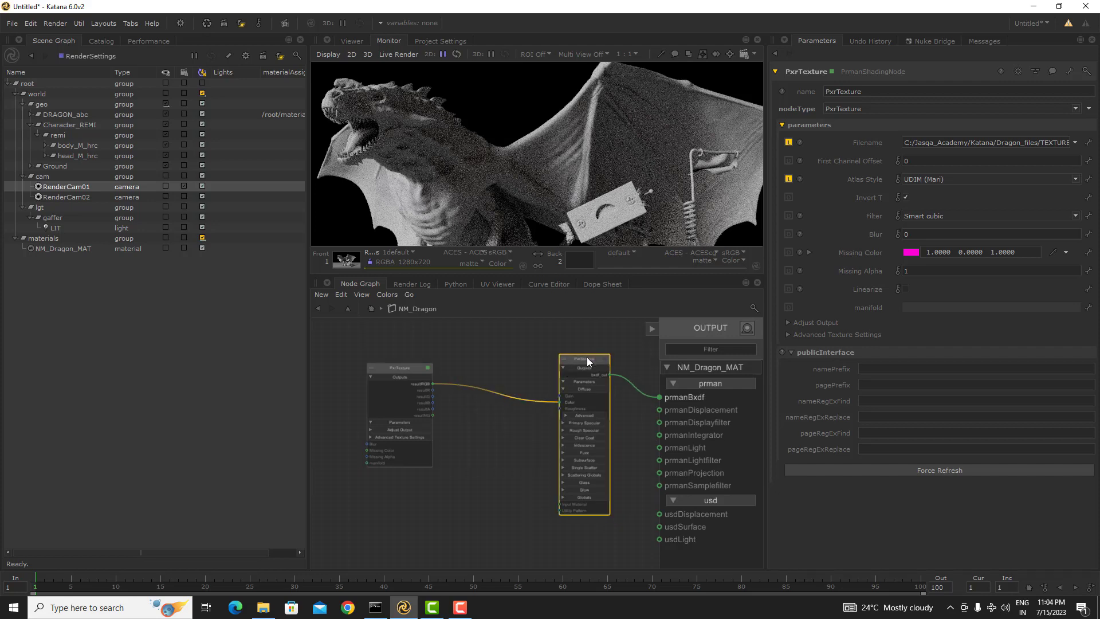
{"action": "left_click", "coordinate": [466, 445]}
{"action": "scroll", "coordinate": [405, 367], "scroll_direction": "up", "scroll_amount": 4}
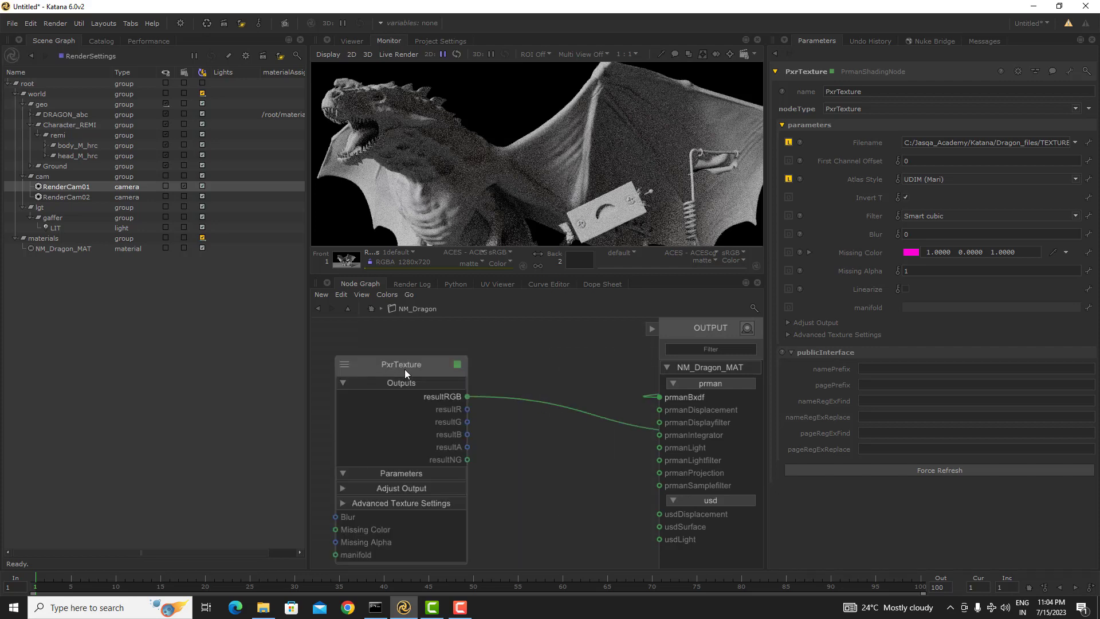
{"action": "left_click", "coordinate": [404, 369]}
{"action": "double_click", "coordinate": [417, 364]}
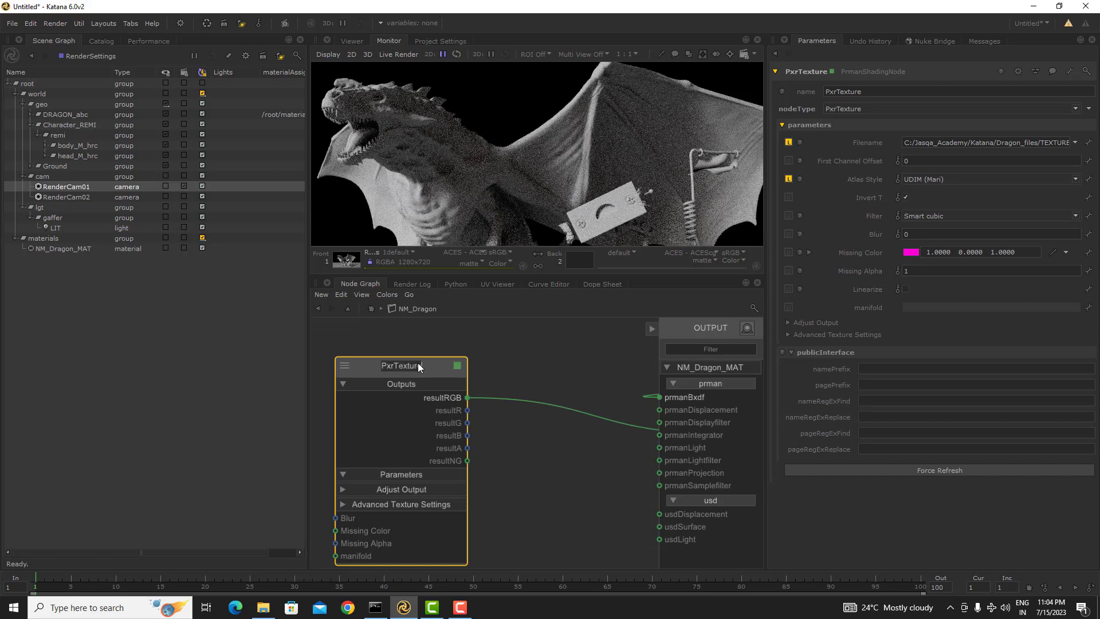
{"action": "type", "text": "COL"}
{"action": "left_click", "coordinate": [506, 435]}
{"action": "middle_click_drag", "start_coordinate": [505, 436], "coordinate": [479, 396]}
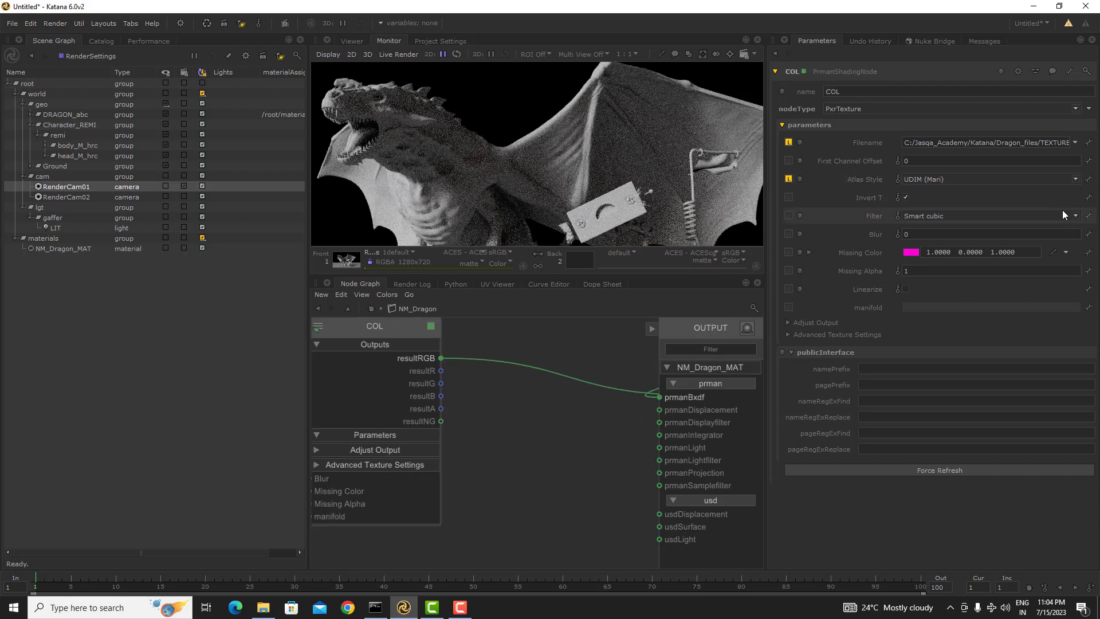
{"action": "middle_click_drag", "start_coordinate": [545, 433], "coordinate": [585, 471]}
{"action": "left_click_drag", "start_coordinate": [432, 364], "coordinate": [450, 374]}
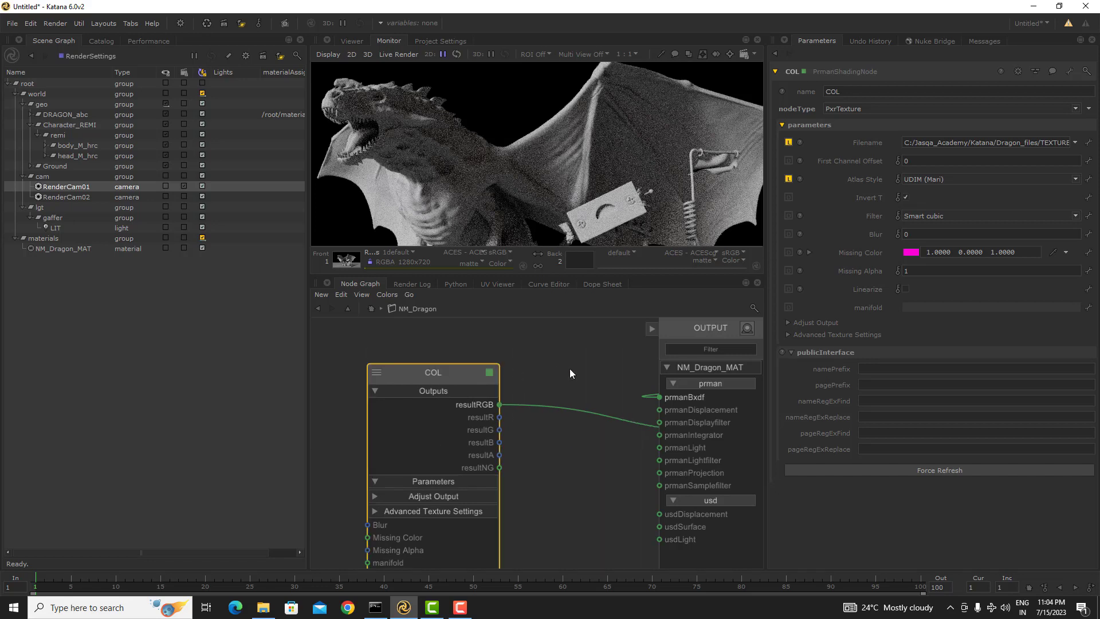
{"action": "scroll", "coordinate": [567, 381], "scroll_direction": "down", "scroll_amount": 5}
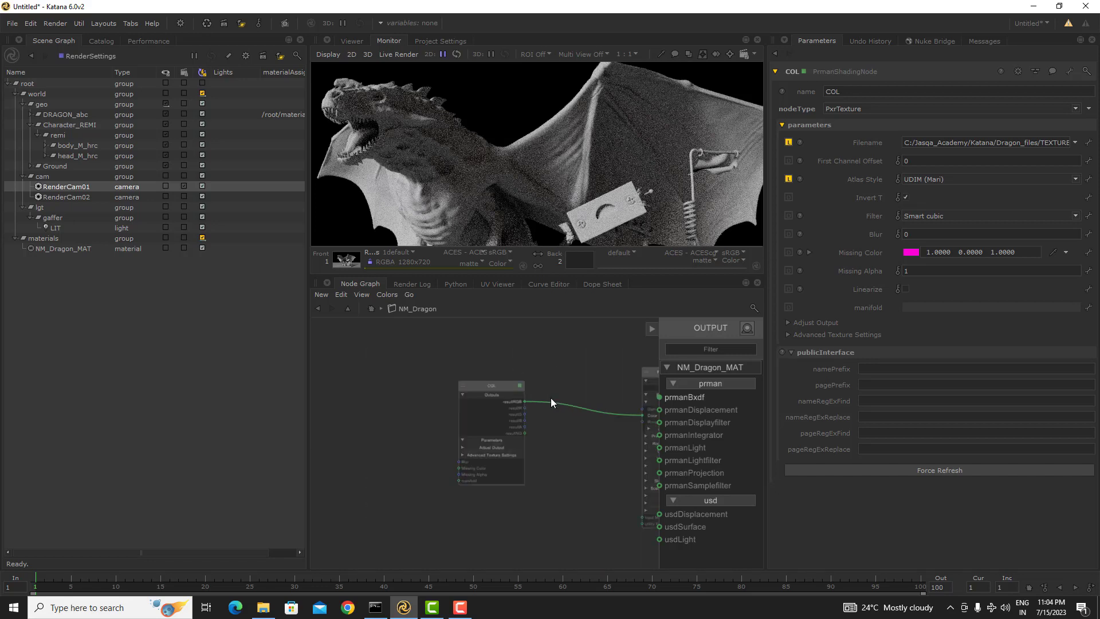
- Return to the main node graph and set Dragon_MA's materialAssign to /root/materials/NM_Dragon_MAT
{"action": "left_click", "coordinate": [372, 309]}
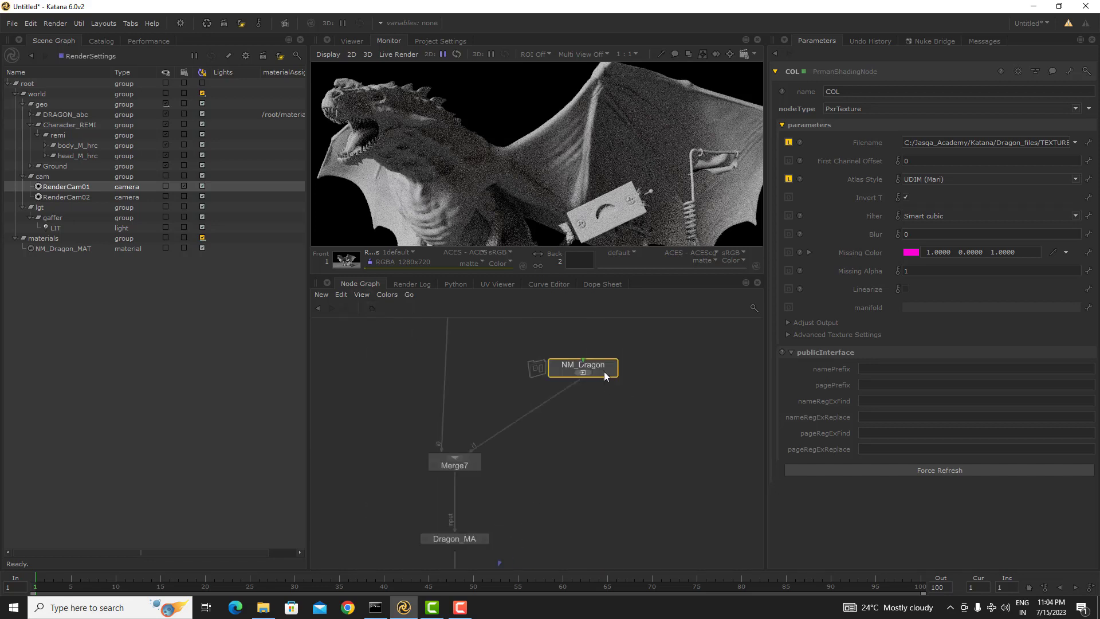
{"action": "left_click_drag", "start_coordinate": [604, 371], "coordinate": [606, 397]}
{"action": "middle_click_drag", "start_coordinate": [481, 545], "coordinate": [502, 476]}
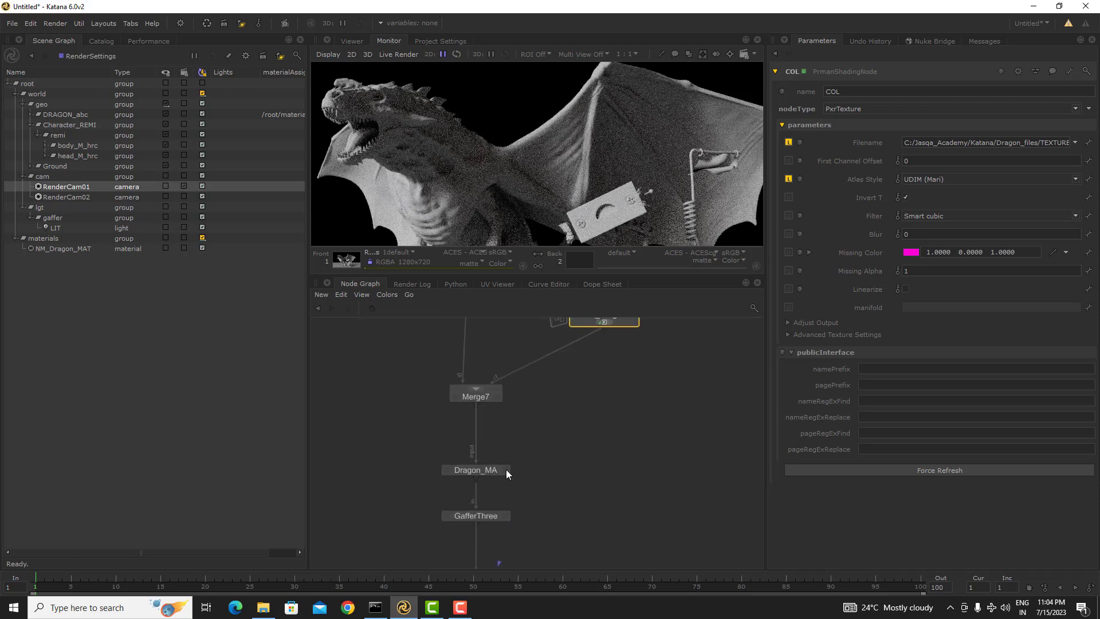
{"action": "left_click", "coordinate": [506, 469]}
{"action": "left_click", "coordinate": [490, 474]}
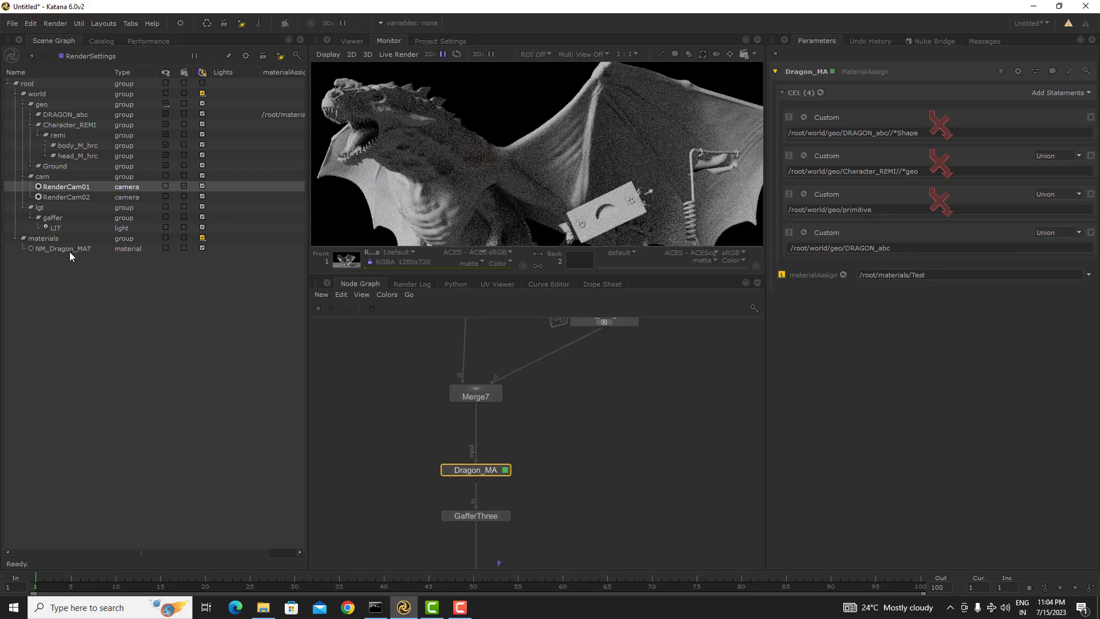
{"action": "left_click_drag", "start_coordinate": [70, 252], "coordinate": [873, 274]}
- Duplicate the NM_Dragon node and place the copy beside the original
{"action": "middle_click_drag", "start_coordinate": [630, 408], "coordinate": [612, 463]}
{"action": "left_click_drag", "start_coordinate": [652, 349], "coordinate": [468, 392]}
{"action": "left_click_drag", "start_coordinate": [651, 351], "coordinate": [493, 426]}
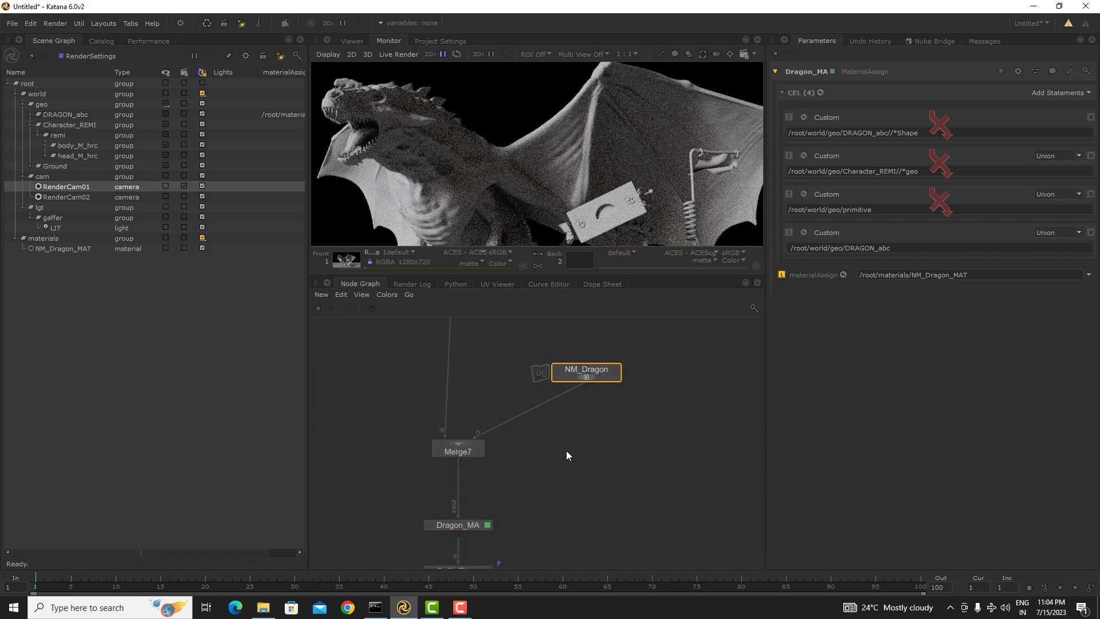
{"action": "middle_click_drag", "start_coordinate": [566, 450], "coordinate": [592, 456]}
{"action": "left_click_drag", "start_coordinate": [629, 379], "coordinate": [611, 390]}
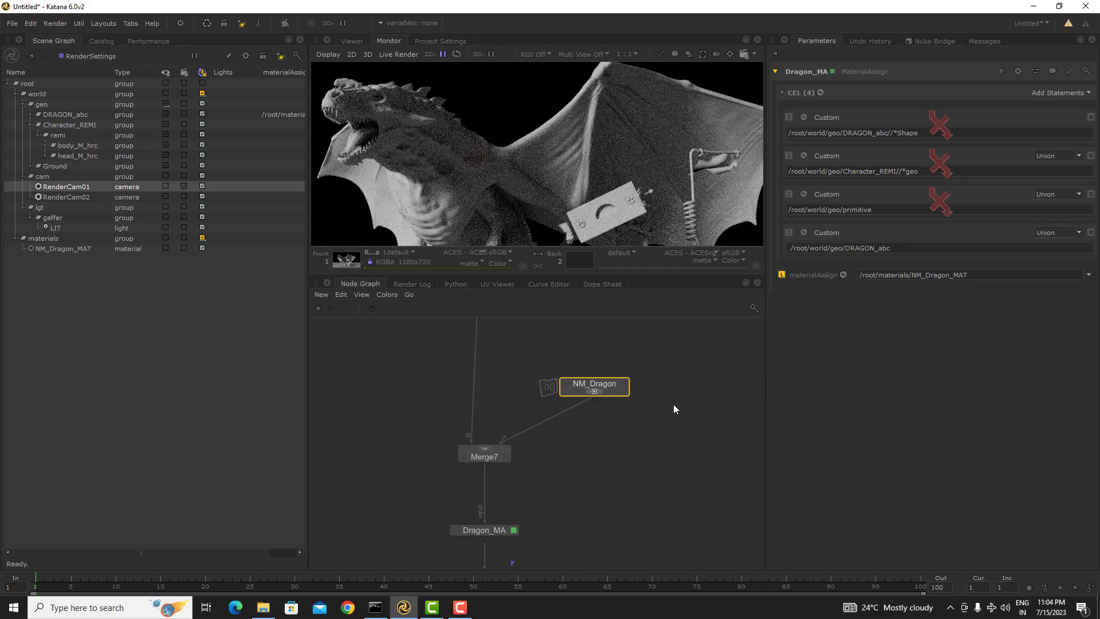
{"action": "key", "text": "ctrl+c"}
{"action": "key", "text": "ctrl+v"}
{"action": "left_click", "coordinate": [686, 382]}
- Merge NM_Dragon and its copy in a new Merge node that feeds Merge7
{"action": "left_click_drag", "start_coordinate": [745, 358], "coordinate": [545, 409]}
{"action": "key", "text": "m"}
{"action": "middle_click_drag", "start_coordinate": [661, 435], "coordinate": [607, 445]}
{"action": "left_click_drag", "start_coordinate": [503, 427], "coordinate": [588, 456]}
- Rename the material in NM_Dragon1 as NM_Test_MAT and select it in the scene graph
{"action": "left_click", "coordinate": [79, 248]}
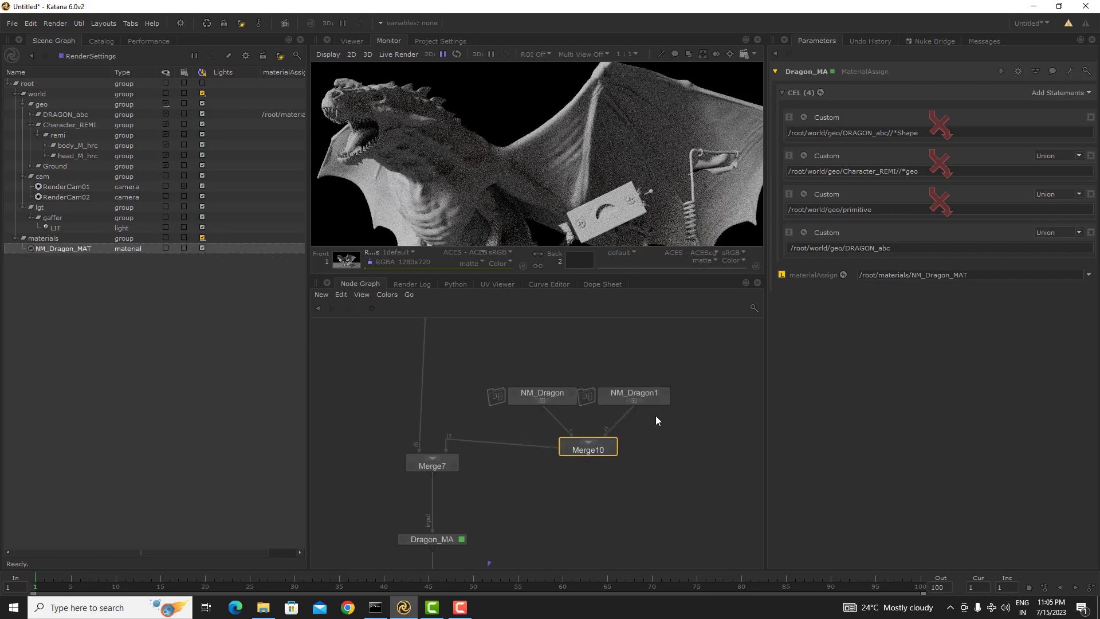
{"action": "left_click", "coordinate": [663, 392]}
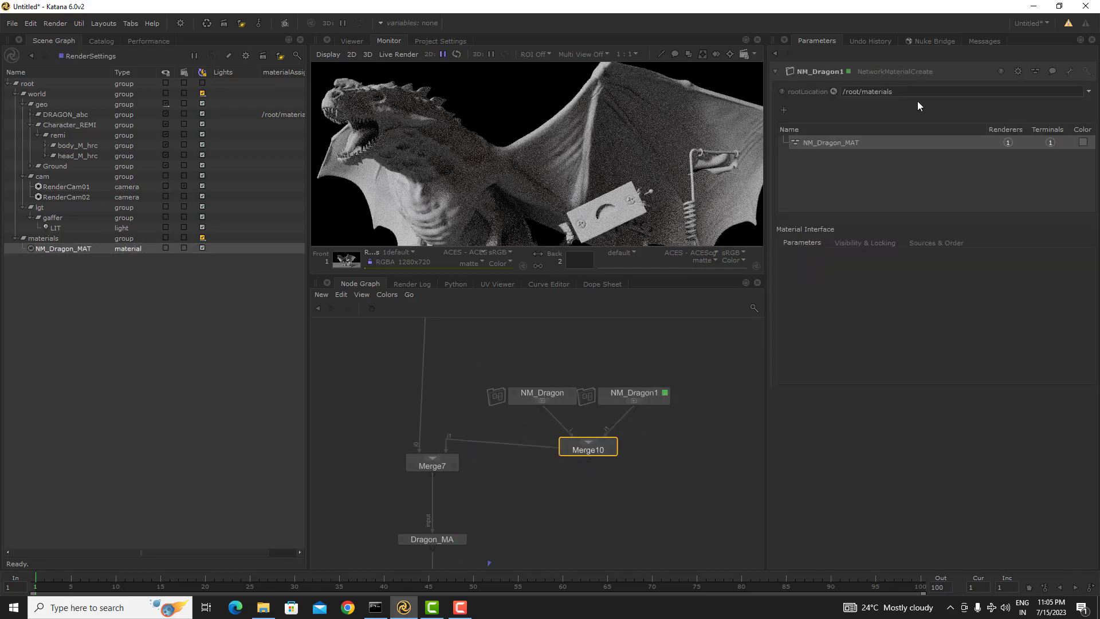
{"action": "double_click", "coordinate": [839, 143]}
{"action": "left_click", "coordinate": [817, 142]}
{"action": "key", "text": "Delete"}
{"action": "key", "text": "Delete"}
{"action": "key", "text": "Delete"}
{"action": "key", "text": "Delete"}
{"action": "key", "text": "Delete"}
{"action": "key", "text": "Return"}
{"action": "left_click", "coordinate": [70, 259]}
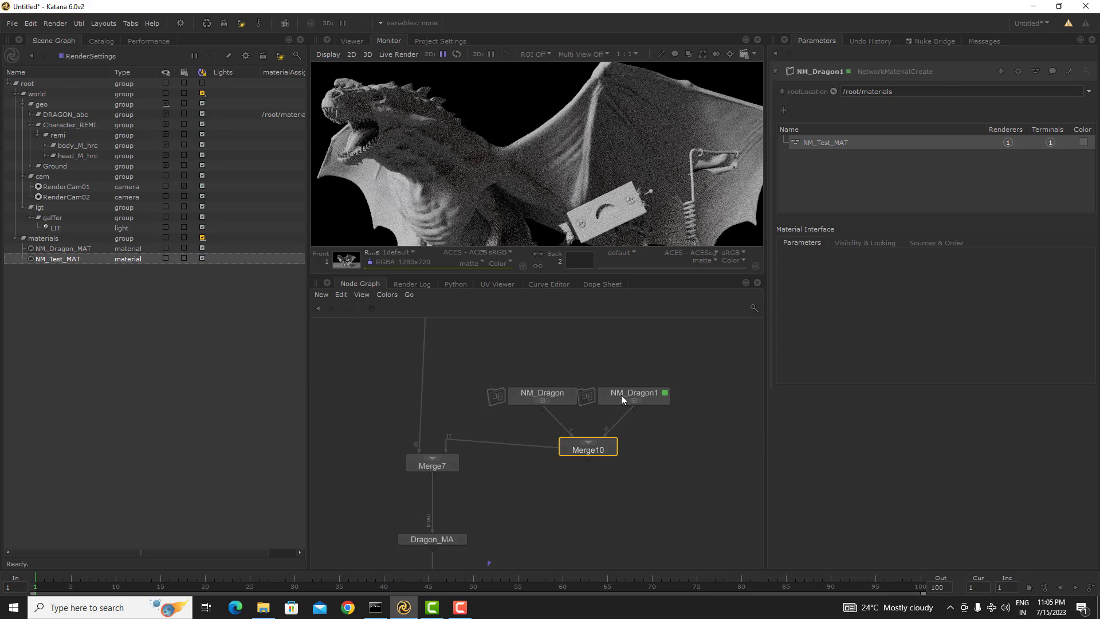
- Delete the duplicated NM_Dragon1 node
{"action": "left_click_drag", "start_coordinate": [726, 356], "coordinate": [589, 469]}
{"action": "left_click", "coordinate": [635, 395]}
{"action": "key", "text": "Delete"}
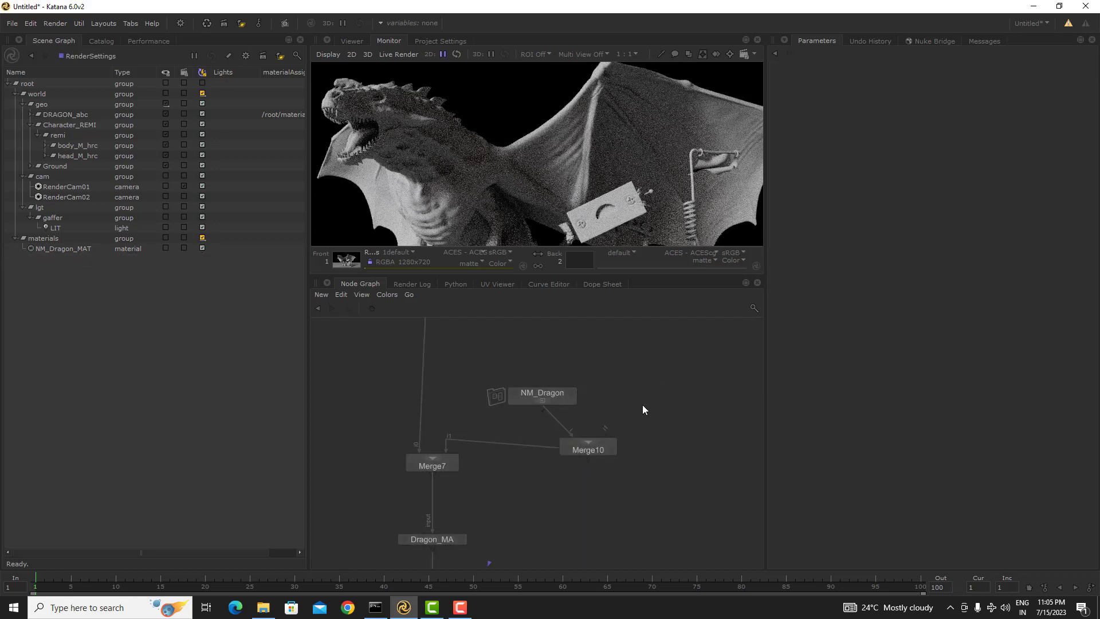
- Reposition the Merge10 node just below NM_Dragon, beside Merge7
{"action": "middle_click_drag", "start_coordinate": [610, 445], "coordinate": [603, 471]}
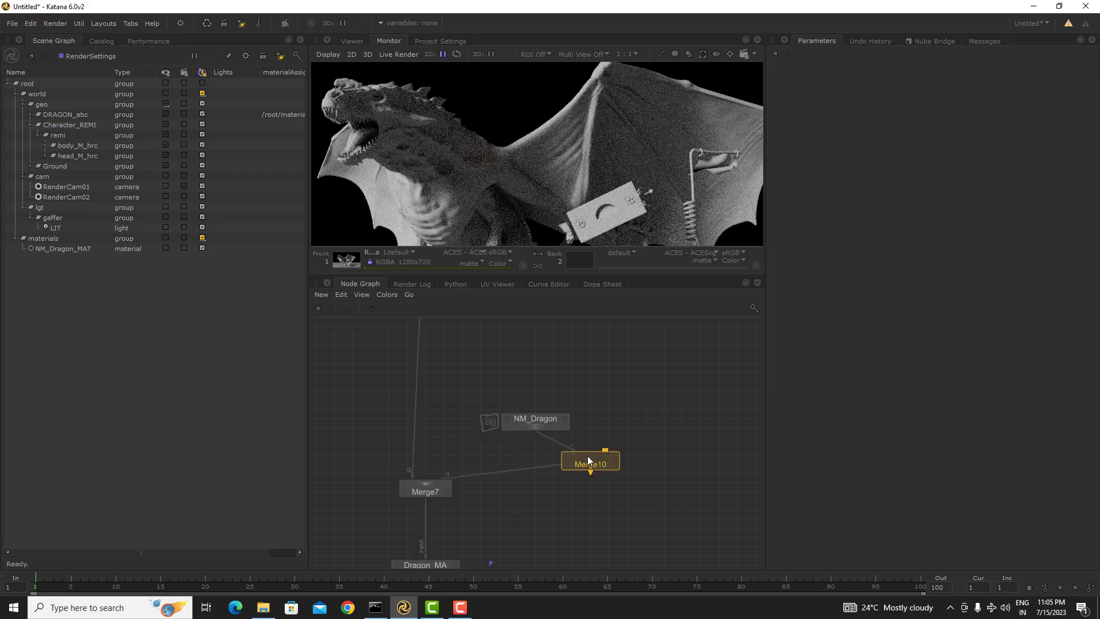
{"action": "left_click_drag", "start_coordinate": [586, 458], "coordinate": [577, 455]}
{"action": "left_click_drag", "start_coordinate": [669, 394], "coordinate": [478, 504]}
{"action": "left_click_drag", "start_coordinate": [572, 466], "coordinate": [545, 463]}
{"action": "left_click", "coordinate": [629, 440]}
{"action": "scroll", "coordinate": [617, 482], "scroll_direction": "down", "scroll_amount": 5}
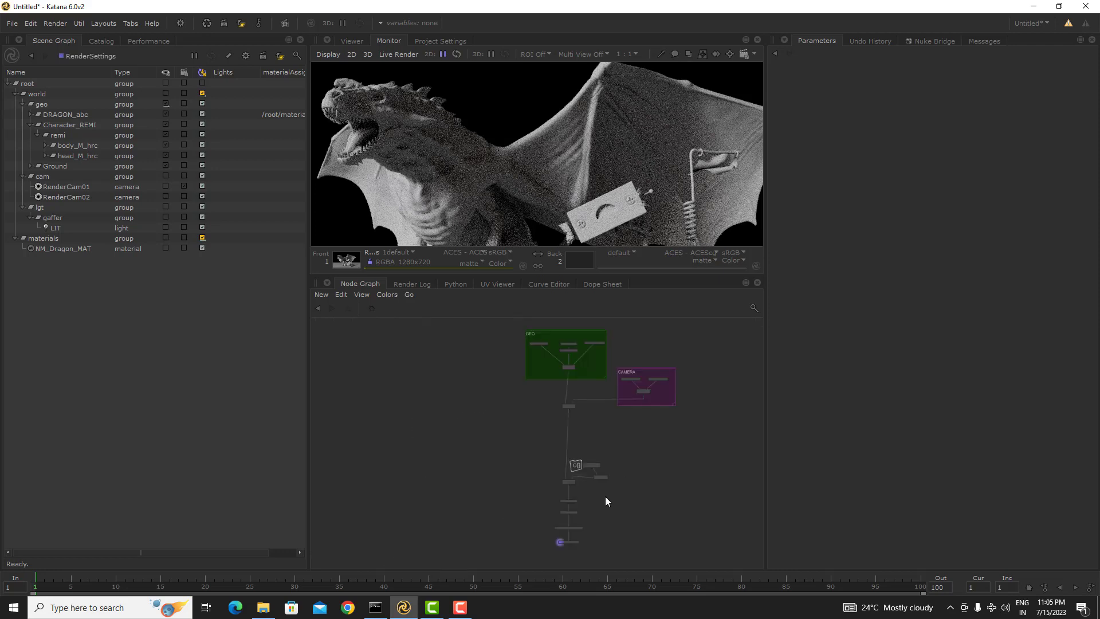
{"action": "middle_click_drag", "start_coordinate": [601, 491], "coordinate": [637, 380]}
{"action": "scroll", "coordinate": [585, 455], "scroll_direction": "up", "scroll_amount": 5}
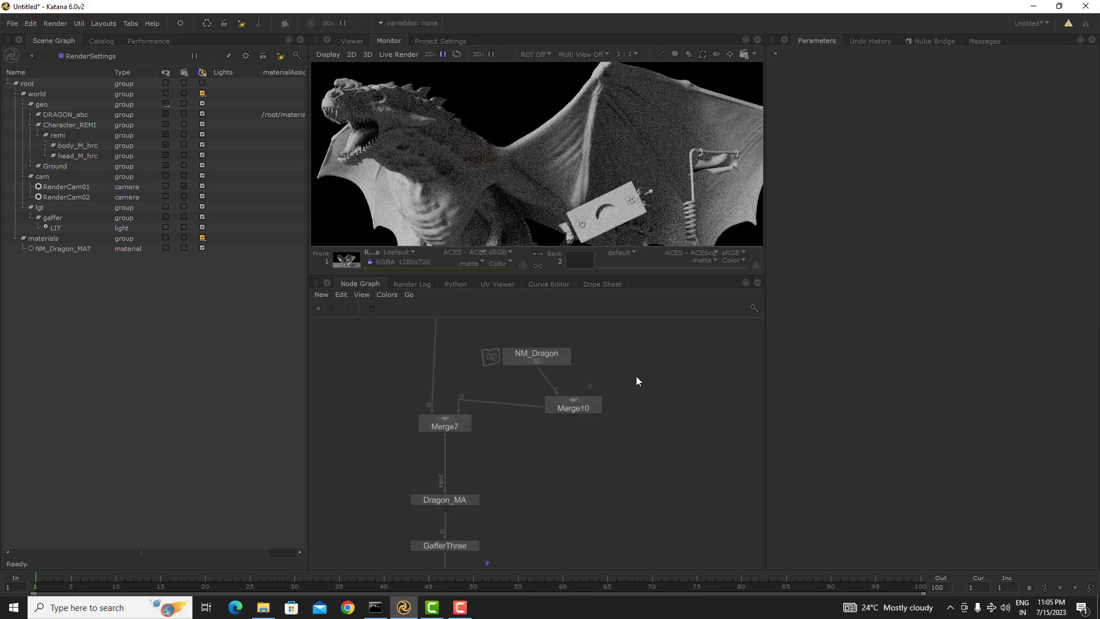
- Fit all scene graph columns to their contents and check which material is assigned to DRAGON_abc
{"action": "scroll", "coordinate": [540, 151], "scroll_direction": "down", "scroll_amount": 1}
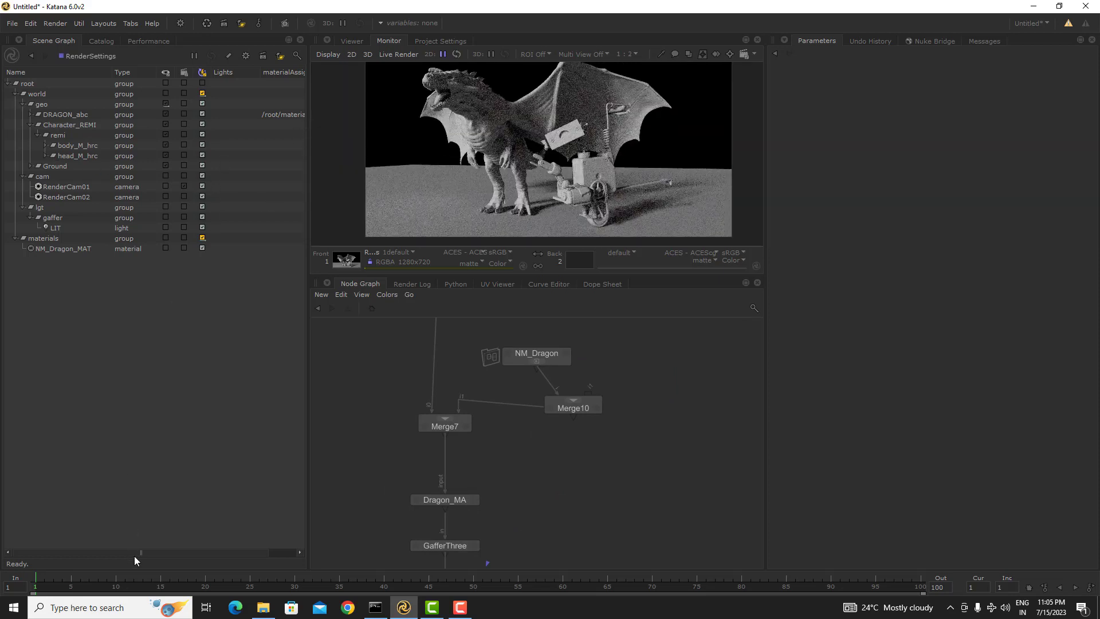
{"action": "left_click_drag", "start_coordinate": [136, 552], "coordinate": [200, 545]}
{"action": "right_click", "coordinate": [239, 73]}
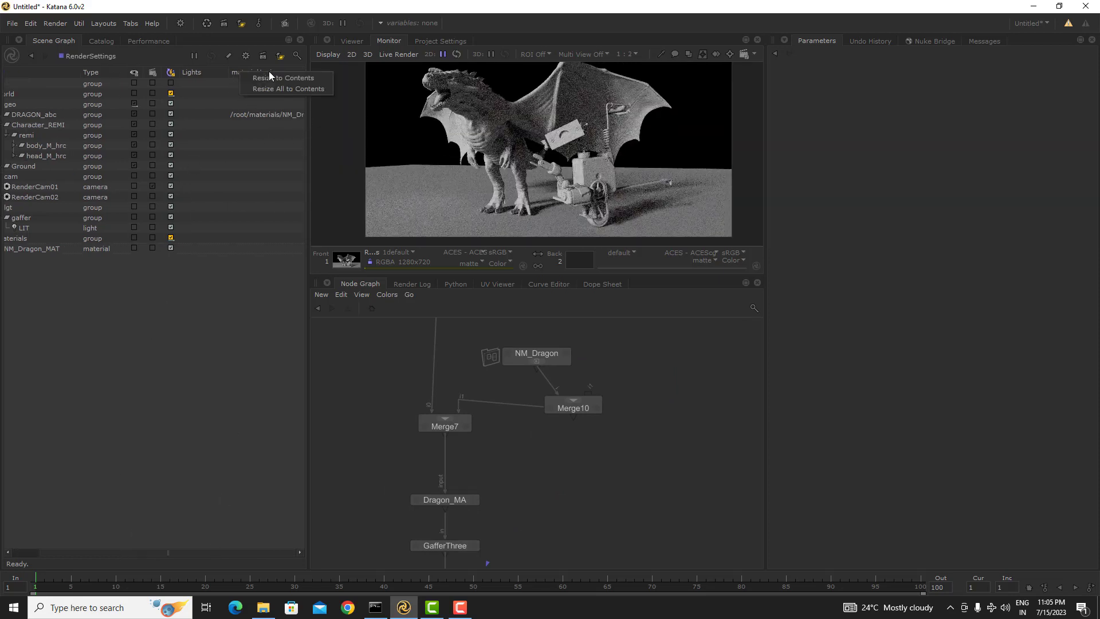
{"action": "left_click", "coordinate": [273, 87]}
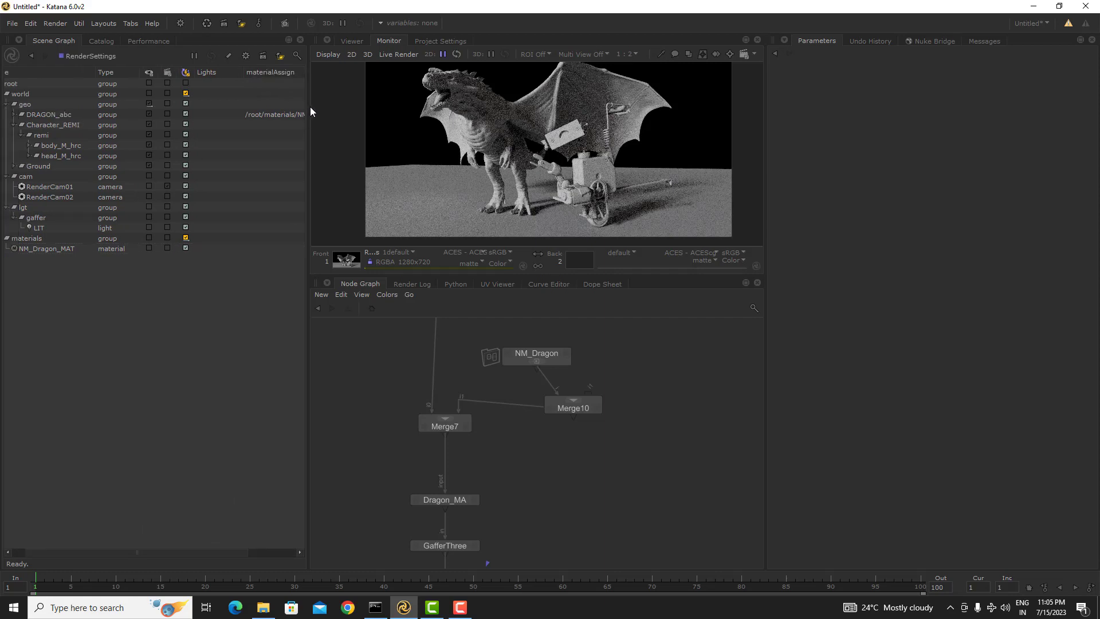
{"action": "left_click_drag", "start_coordinate": [309, 107], "coordinate": [379, 109]}
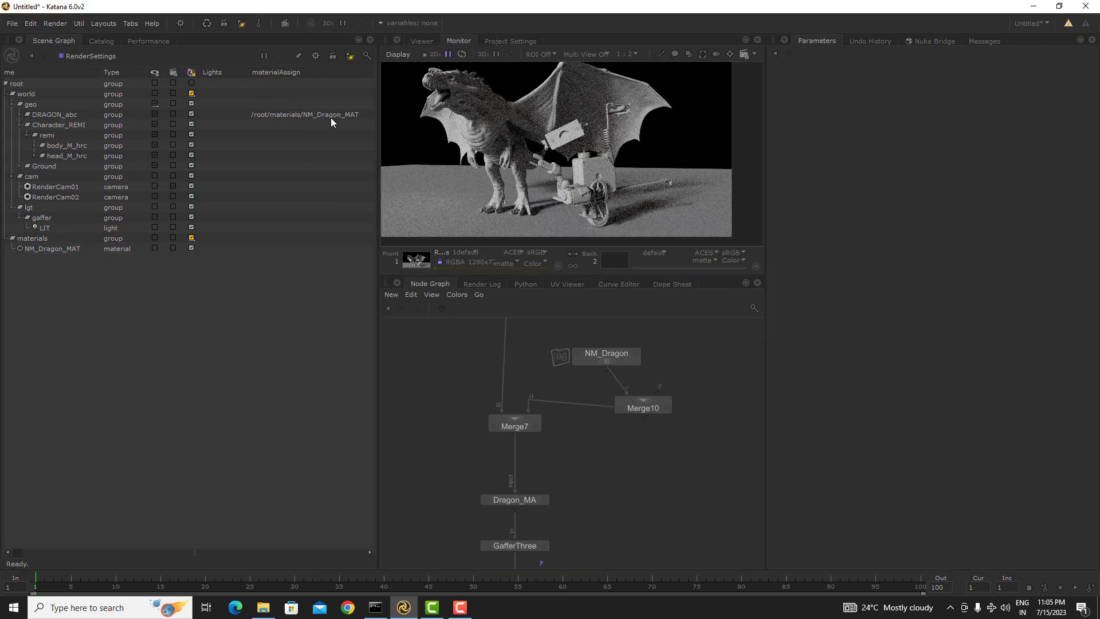
{"action": "left_click", "coordinate": [74, 116]}
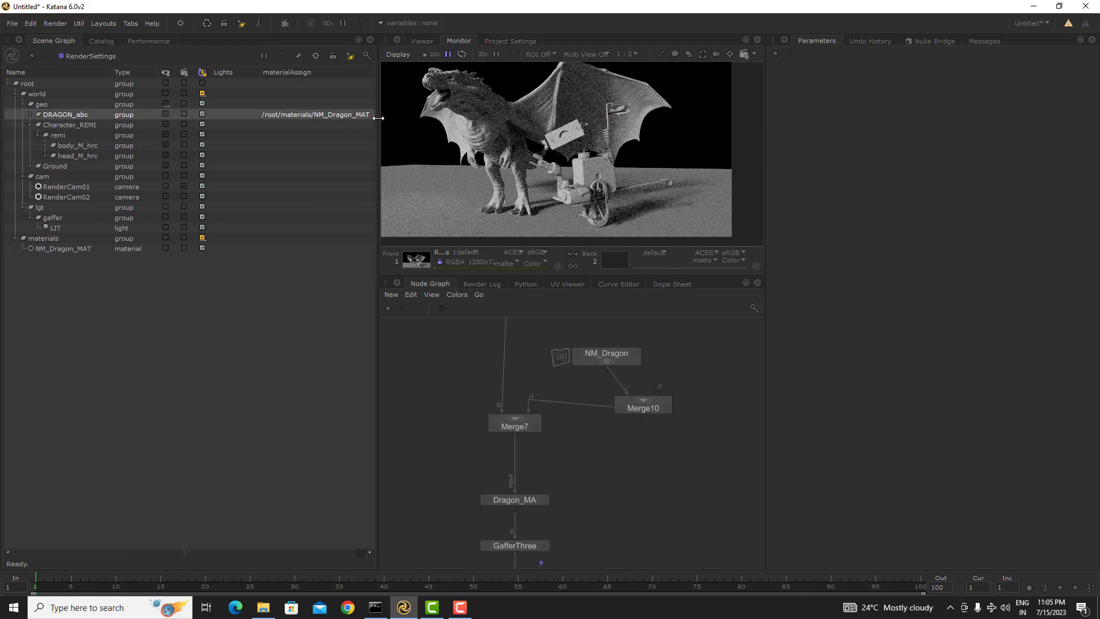
{"action": "left_click_drag", "start_coordinate": [375, 118], "coordinate": [278, 129]}
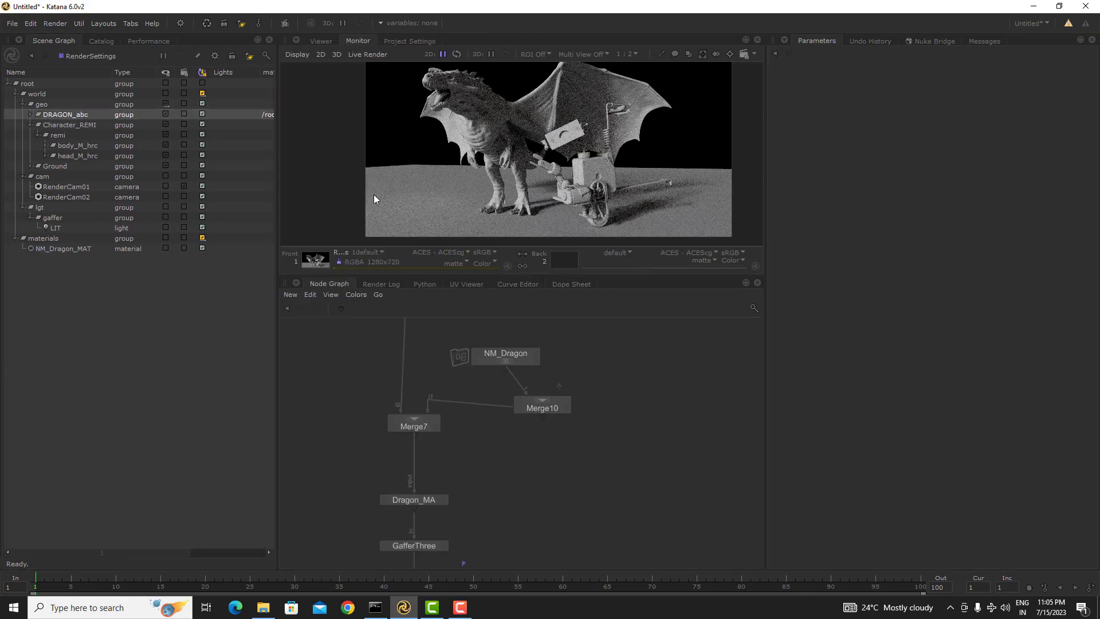
- Start a live render from RenderSettings and enlarge the Monitor to show the whole dragon
{"action": "right_click", "coordinate": [111, 59]}
{"action": "left_click", "coordinate": [143, 95]}
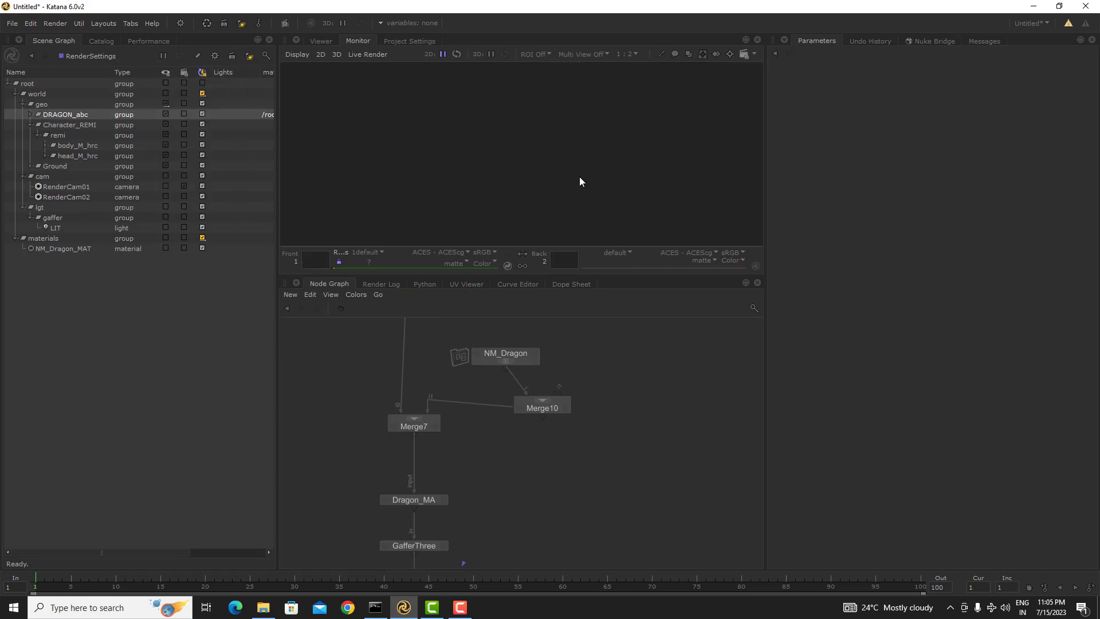
{"action": "left_click_drag", "start_coordinate": [603, 276], "coordinate": [606, 327]}
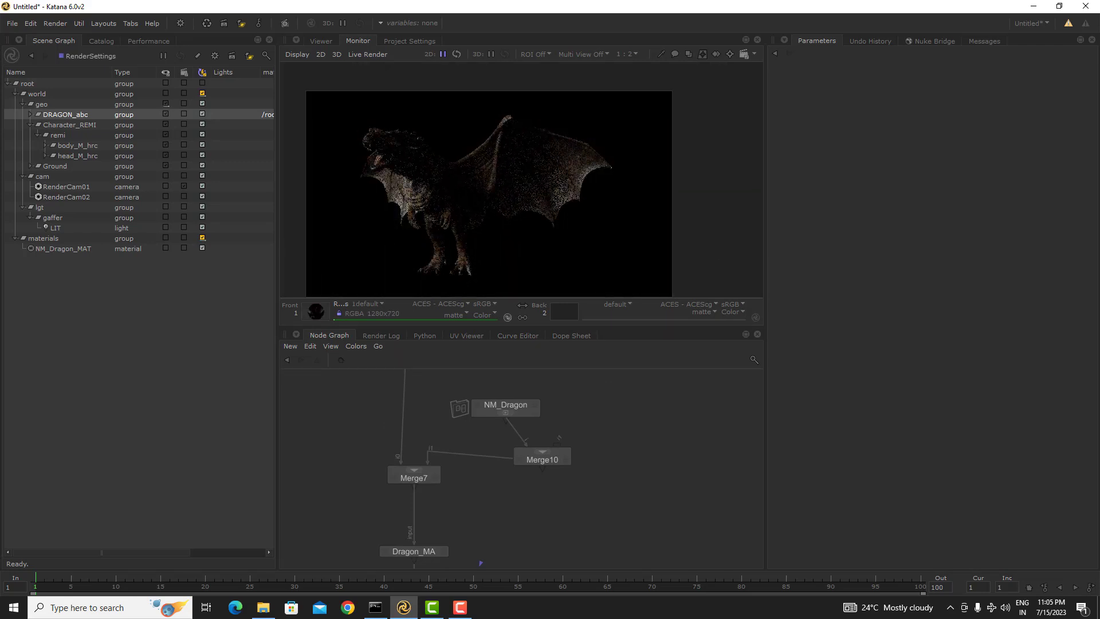
{"action": "middle_click_drag", "start_coordinate": [514, 214], "coordinate": [526, 193]}
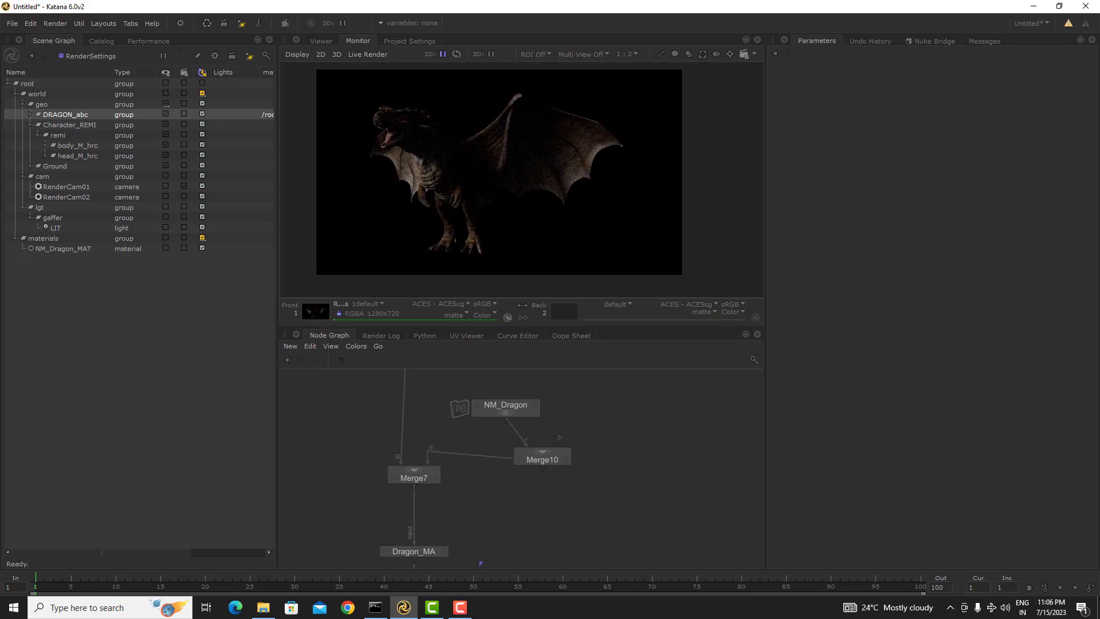
- Set the color map of the LIT dome light in GafferThree to the HDR_111_Parking_Lot_2_Ref_Edited2 texture
{"action": "middle_click_drag", "start_coordinate": [617, 419], "coordinate": [595, 589]}
{"action": "scroll", "coordinate": [462, 432], "scroll_direction": "down", "scroll_amount": 5}
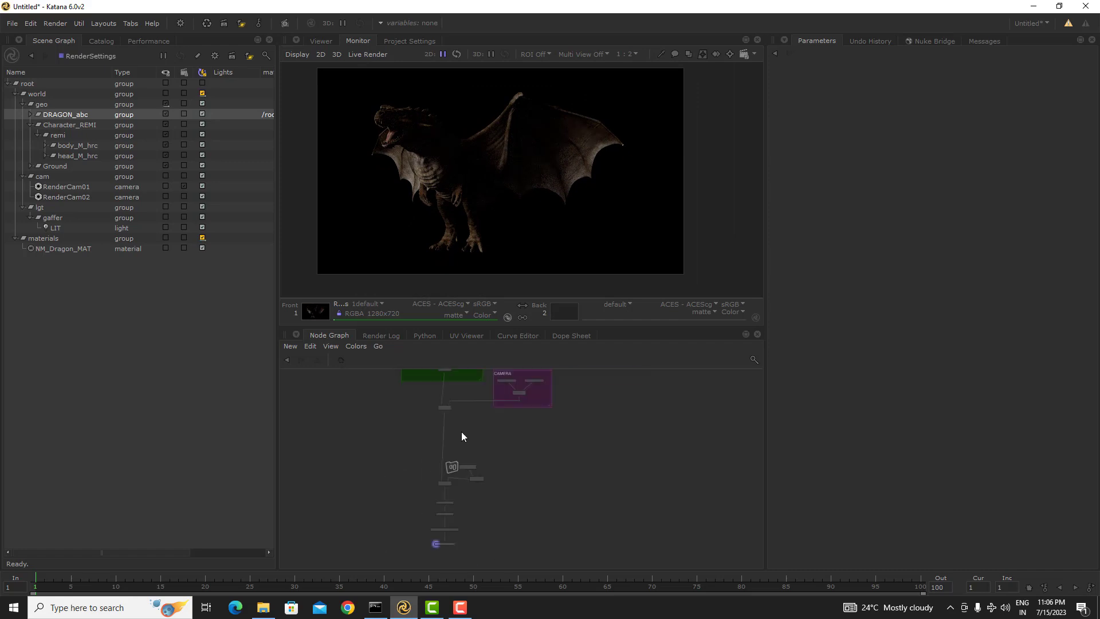
{"action": "middle_click_drag", "start_coordinate": [433, 394], "coordinate": [433, 435]}
{"action": "scroll", "coordinate": [437, 415], "scroll_direction": "up", "scroll_amount": 5}
{"action": "middle_click_drag", "start_coordinate": [492, 497], "coordinate": [498, 360]}
{"action": "middle_click_drag", "start_coordinate": [515, 558], "coordinate": [497, 366]}
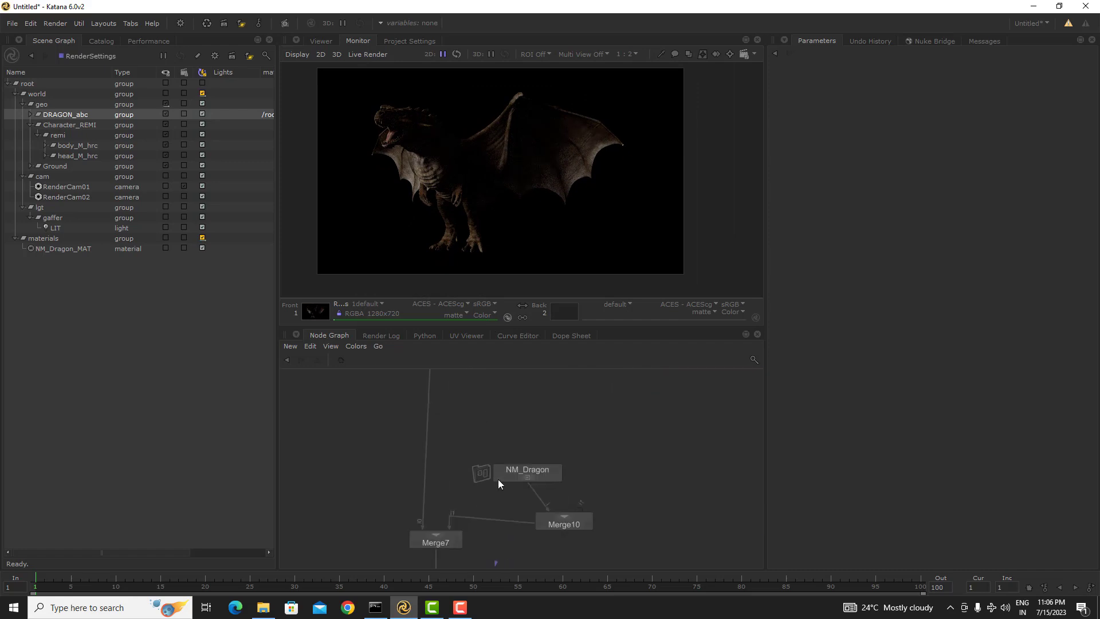
{"action": "middle_click_drag", "start_coordinate": [570, 511], "coordinate": [585, 380]}
{"action": "middle_click_drag", "start_coordinate": [569, 488], "coordinate": [571, 436]}
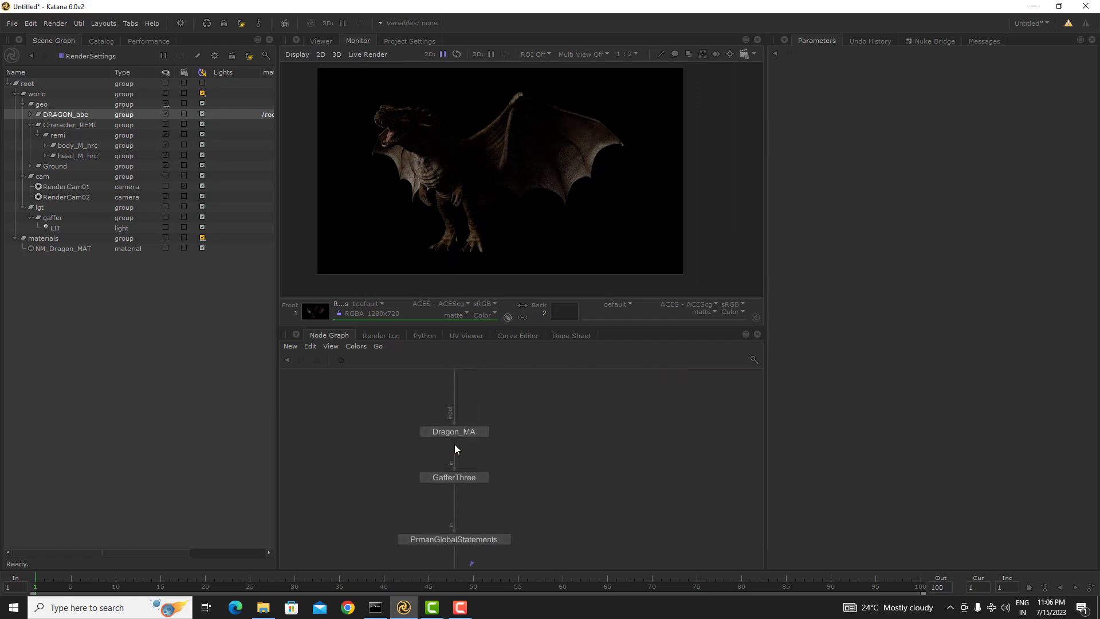
{"action": "double_click", "coordinate": [471, 479]}
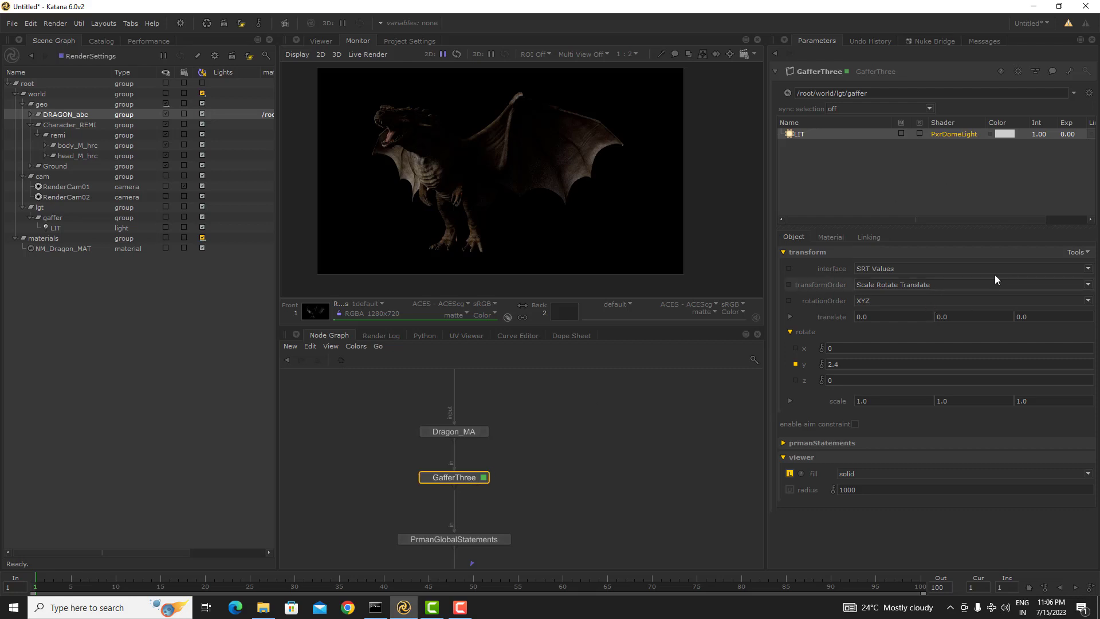
{"action": "left_click", "coordinate": [831, 237]}
{"action": "left_click", "coordinate": [1086, 348]}
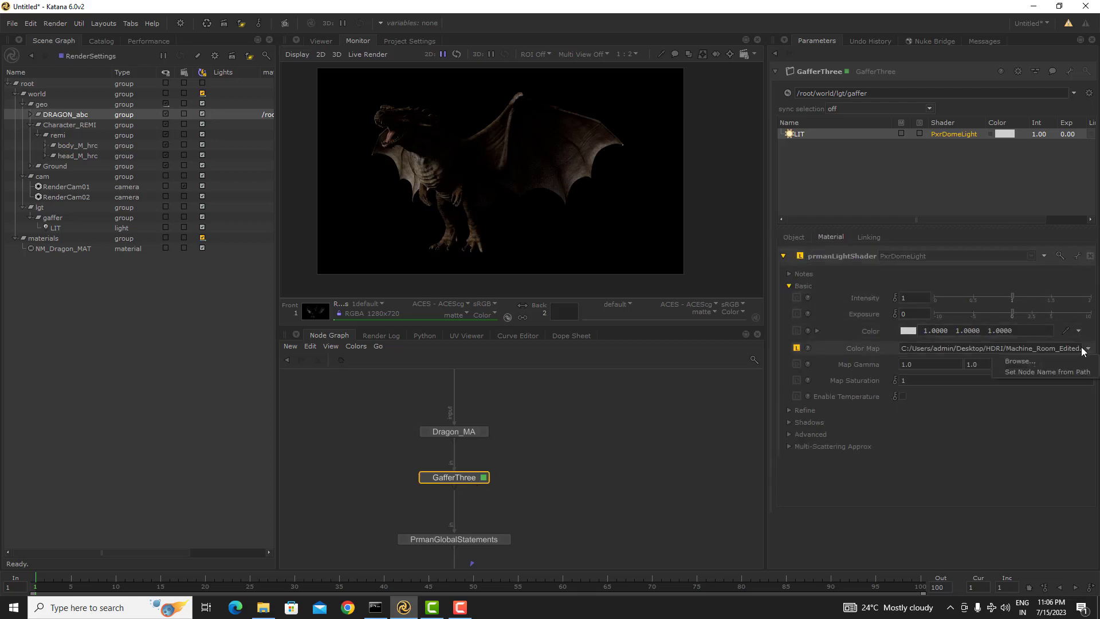
{"action": "left_click", "coordinate": [1023, 361]}
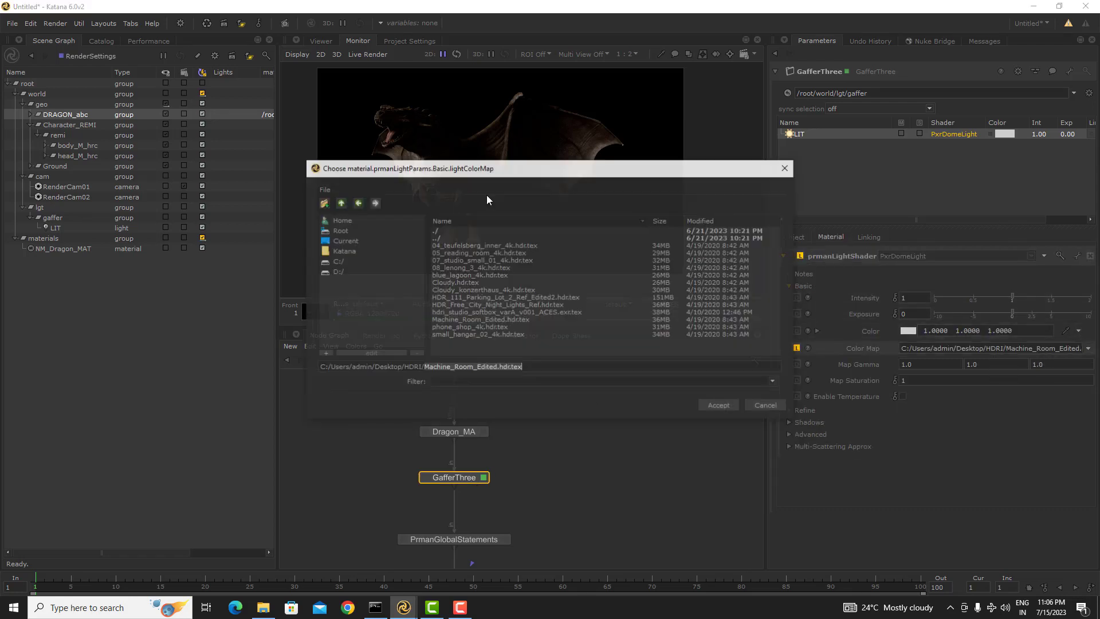
{"action": "double_click", "coordinate": [494, 299]}
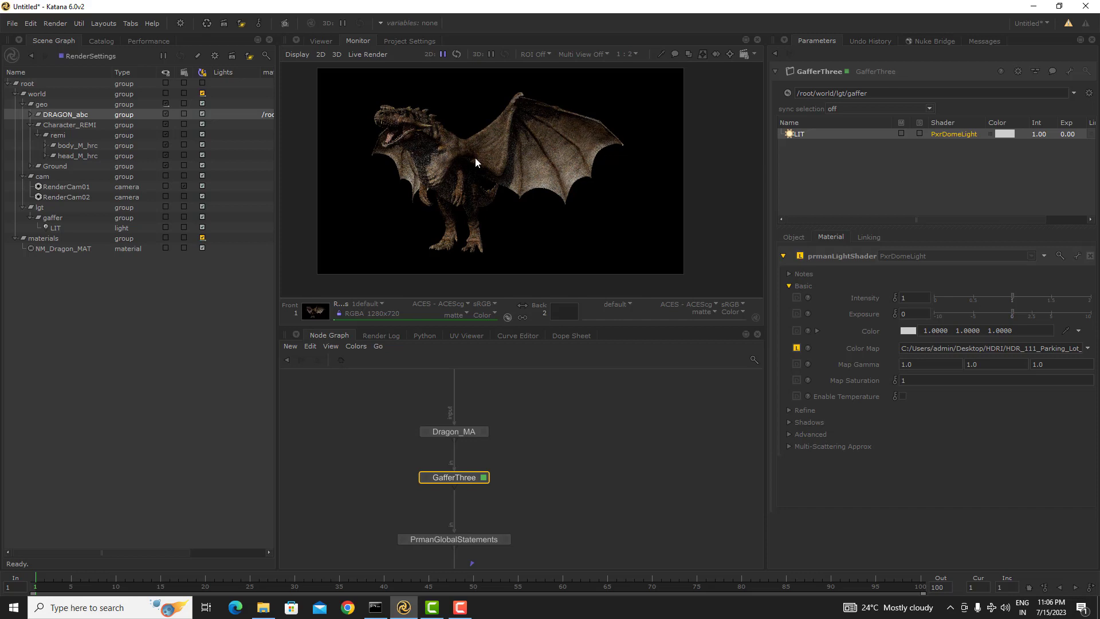
- Add a PxrDiskLight to GafferThree alongside the LIT dome light
{"action": "left_click", "coordinate": [801, 237]}
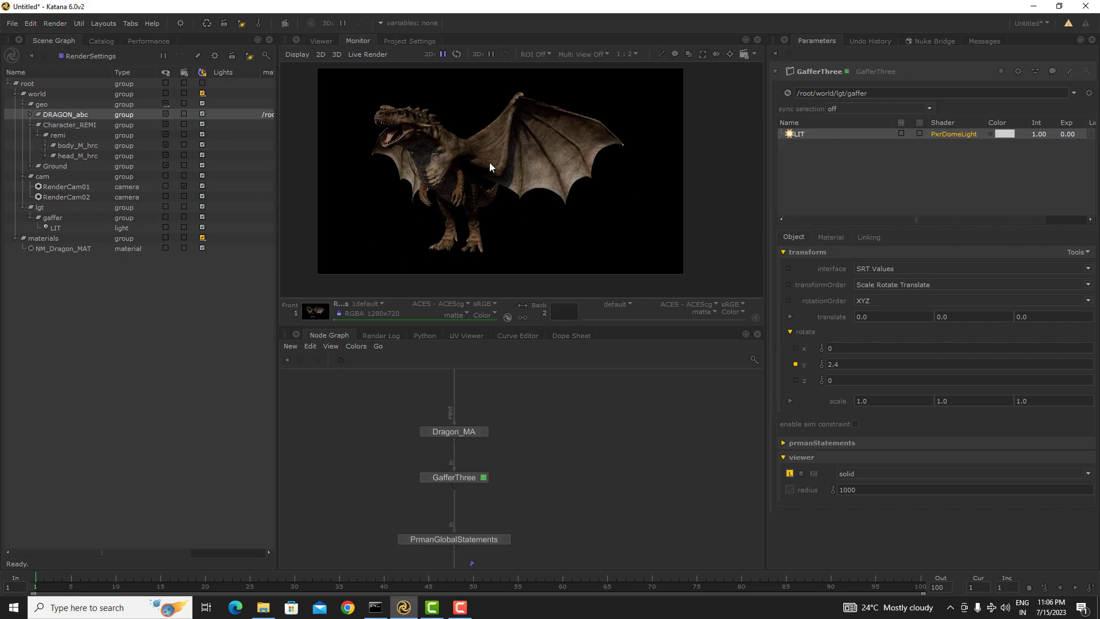
{"action": "left_click", "coordinate": [83, 251]}
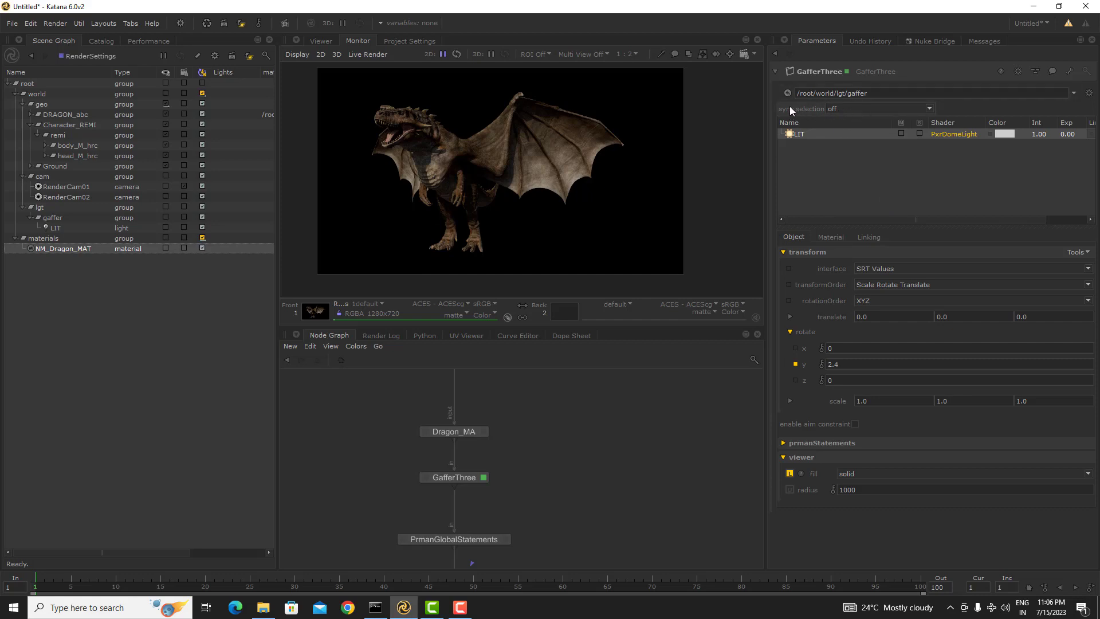
{"action": "left_click", "coordinate": [857, 108]}
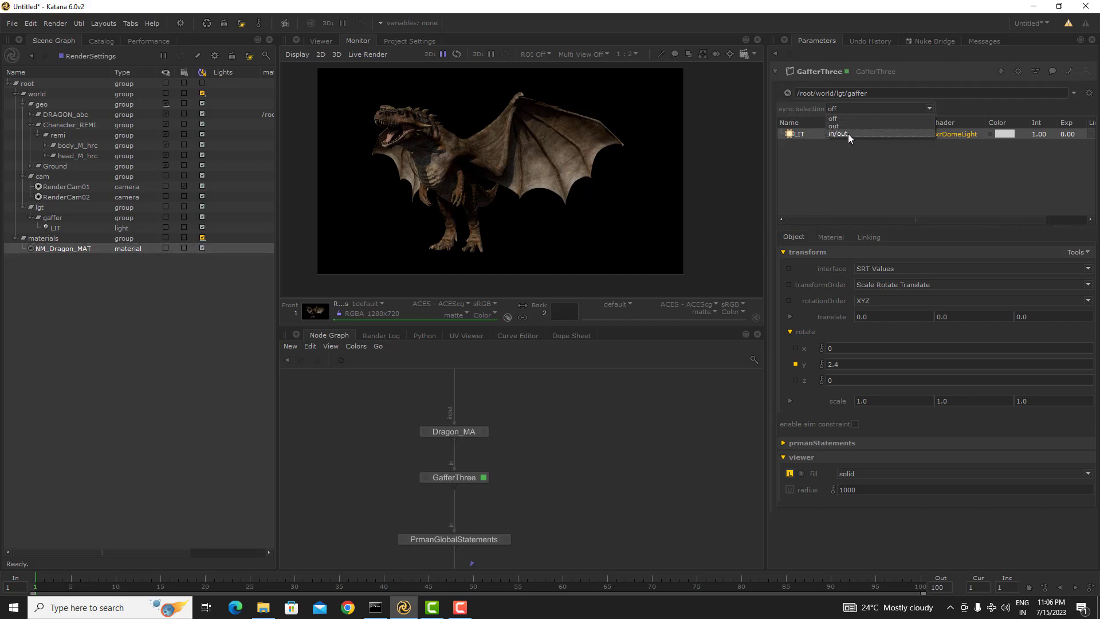
{"action": "left_click", "coordinate": [668, 470]}
{"action": "right_click", "coordinate": [825, 176]}
{"action": "mouse_move", "coordinate": [865, 181]}
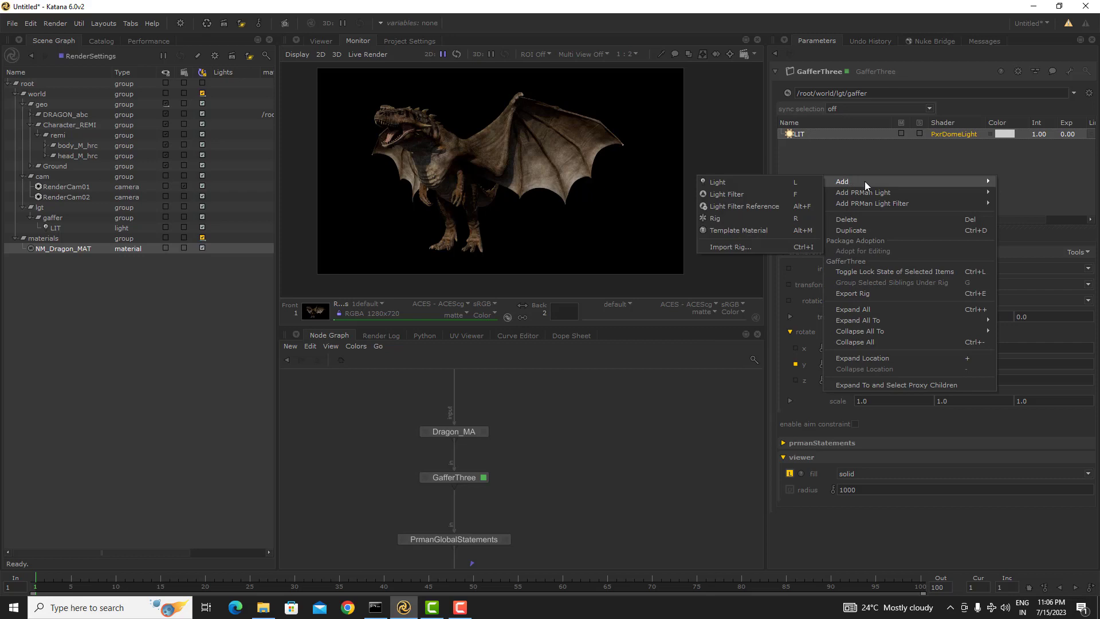
{"action": "left_click", "coordinate": [1039, 195]}
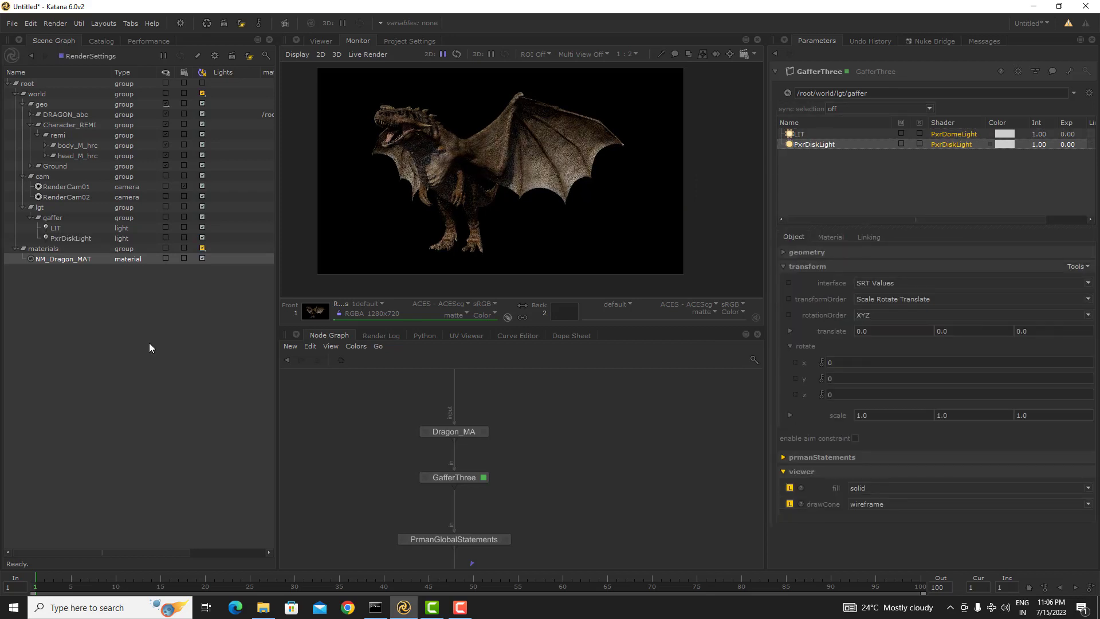
- Select LIT and PxrDiskLight in both the scene graph and the gaffer list to compare how their selections relate
{"action": "left_click", "coordinate": [64, 228]}
{"action": "left_click", "coordinate": [71, 244]}
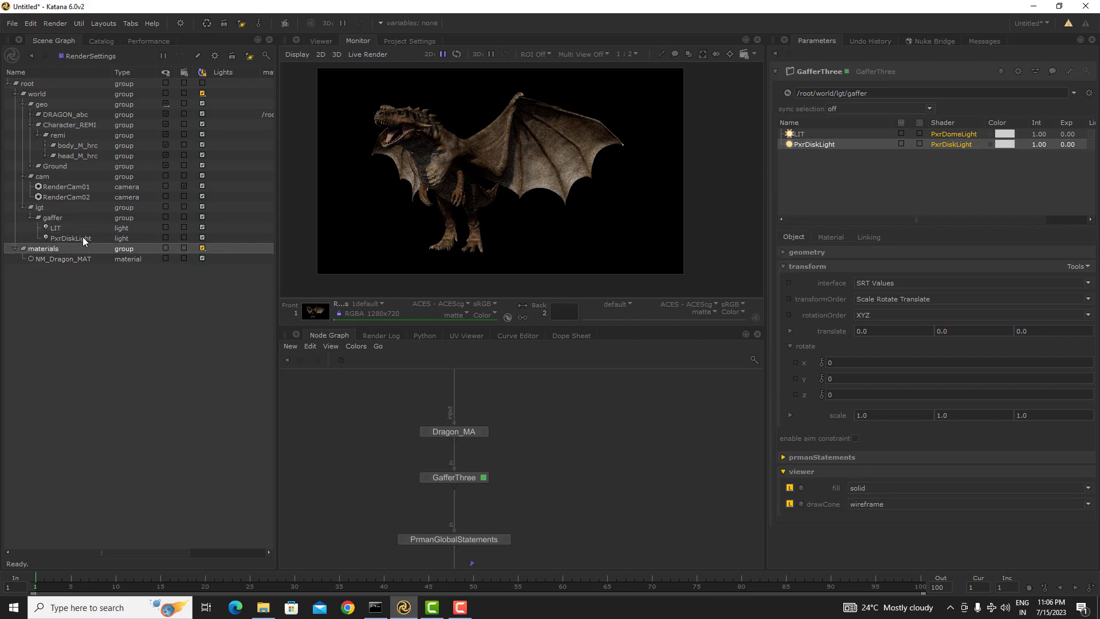
{"action": "left_click", "coordinate": [83, 237]}
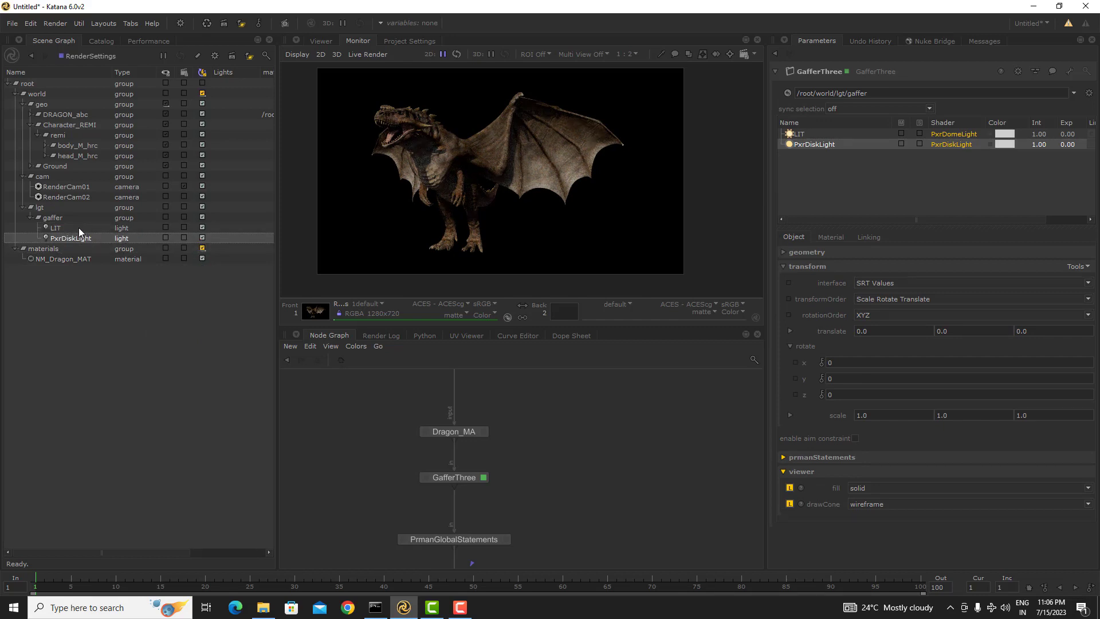
{"action": "left_click", "coordinate": [86, 228]}
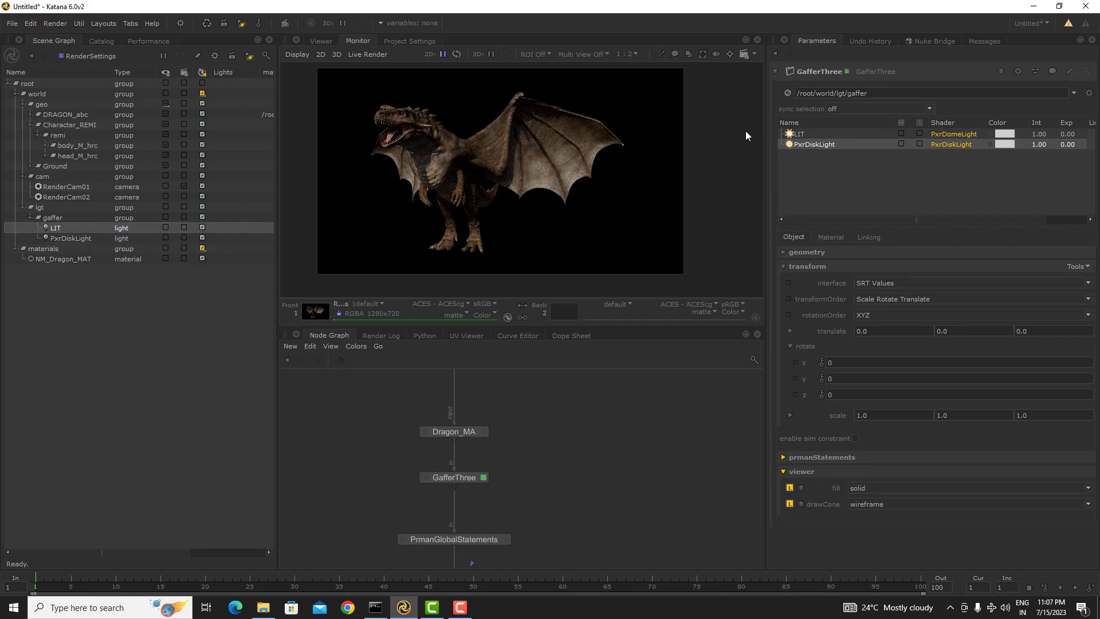
{"action": "left_click", "coordinate": [811, 133]}
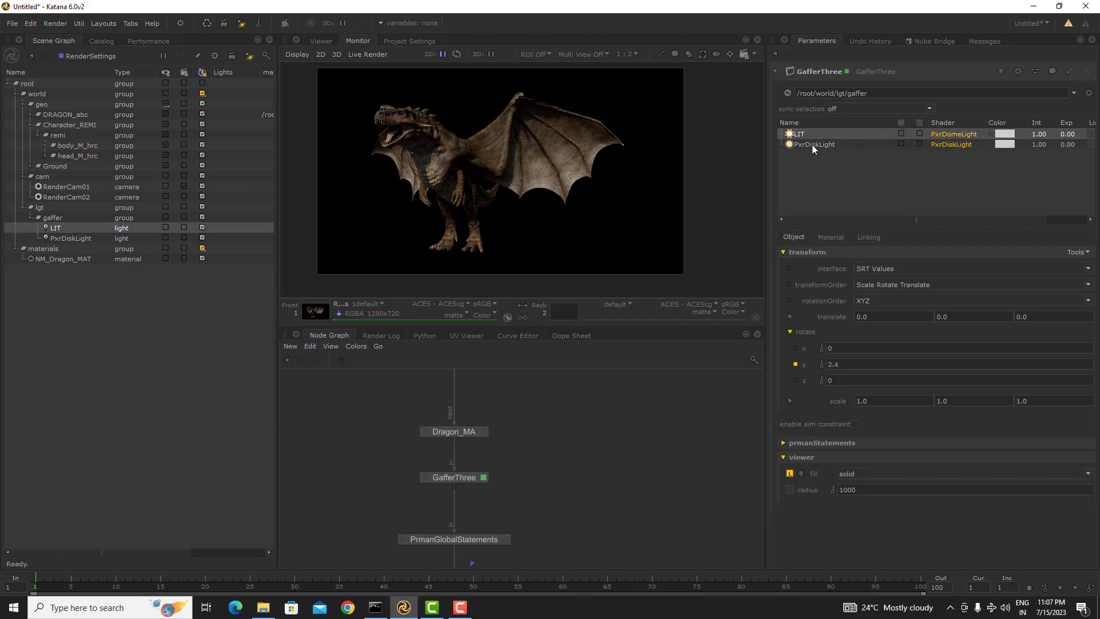
{"action": "left_click", "coordinate": [813, 144]}
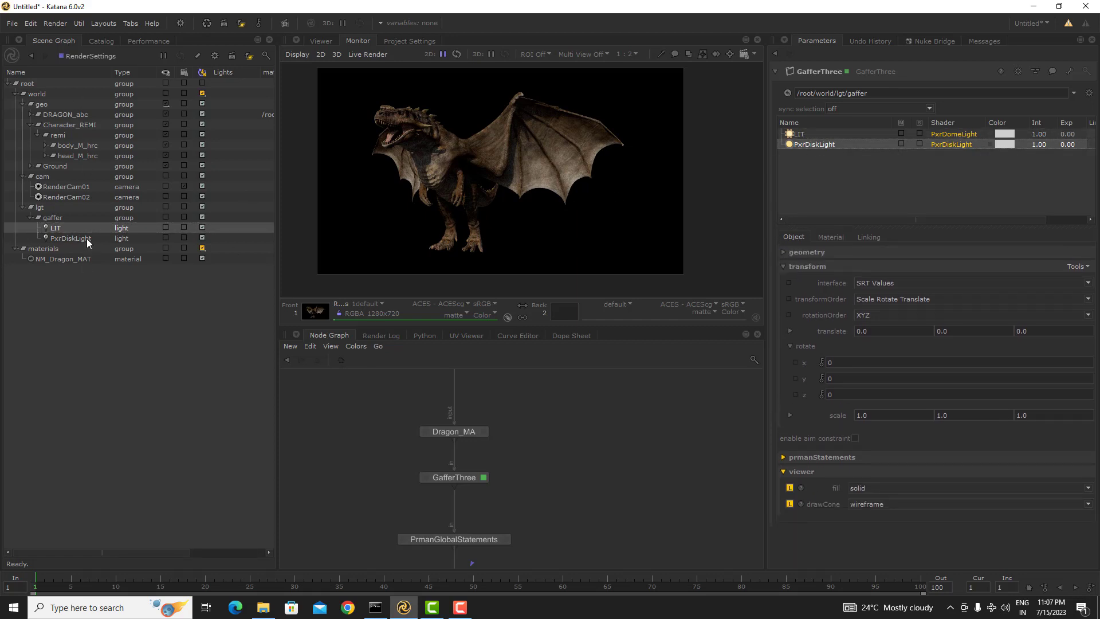
- Set GafferThree's sync selection to in/out and test it by selecting LIT in the scene graph
{"action": "left_click", "coordinate": [850, 109]}
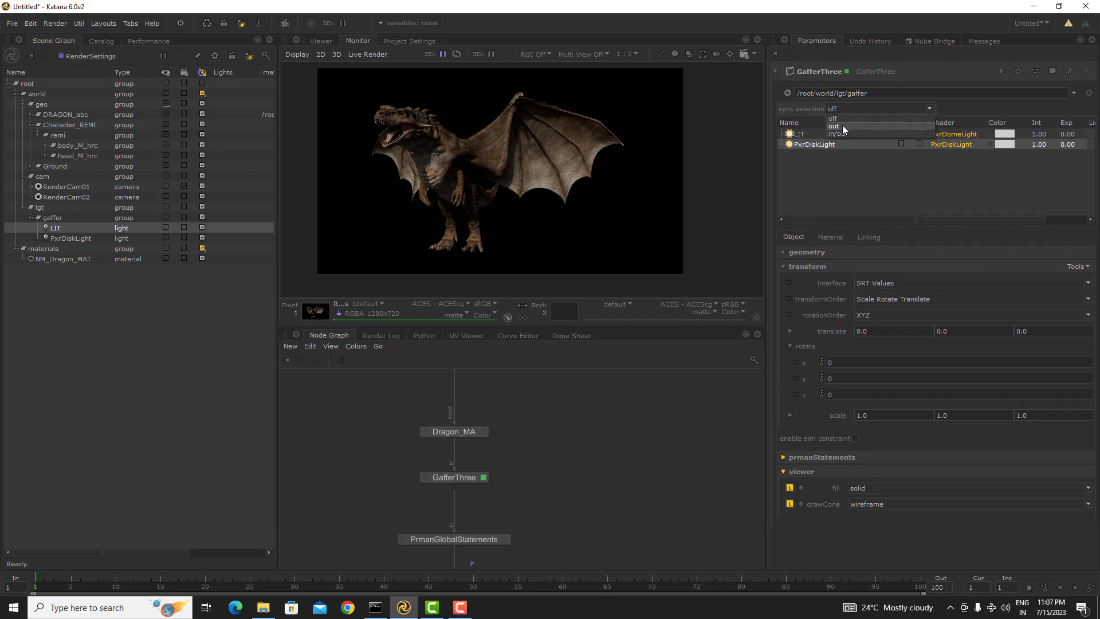
{"action": "left_click", "coordinate": [840, 134]}
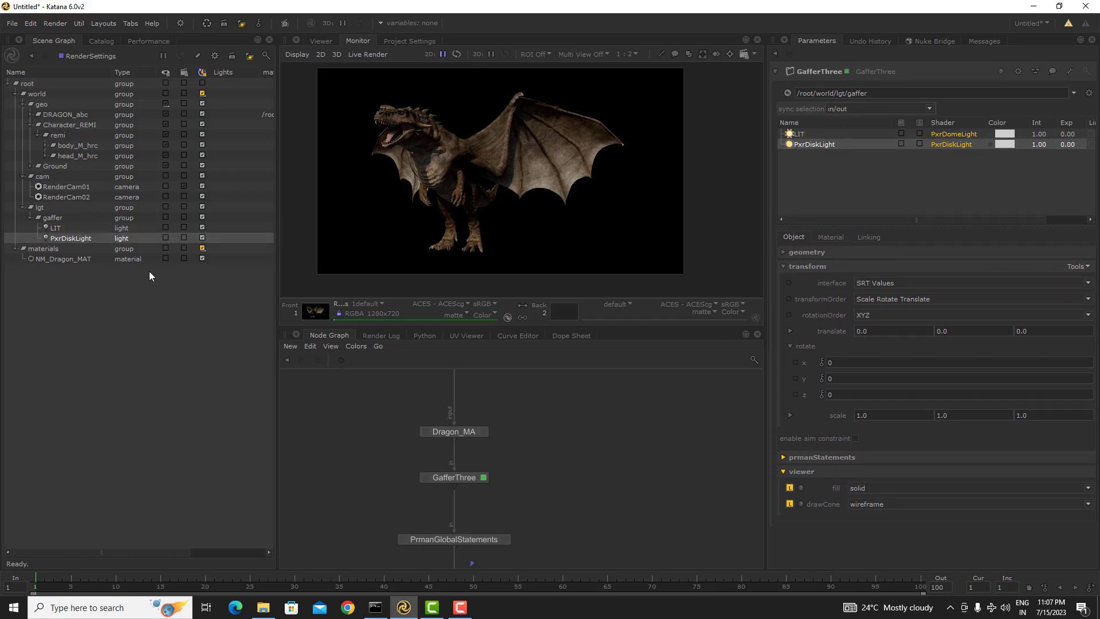
{"action": "left_click", "coordinate": [82, 229]}
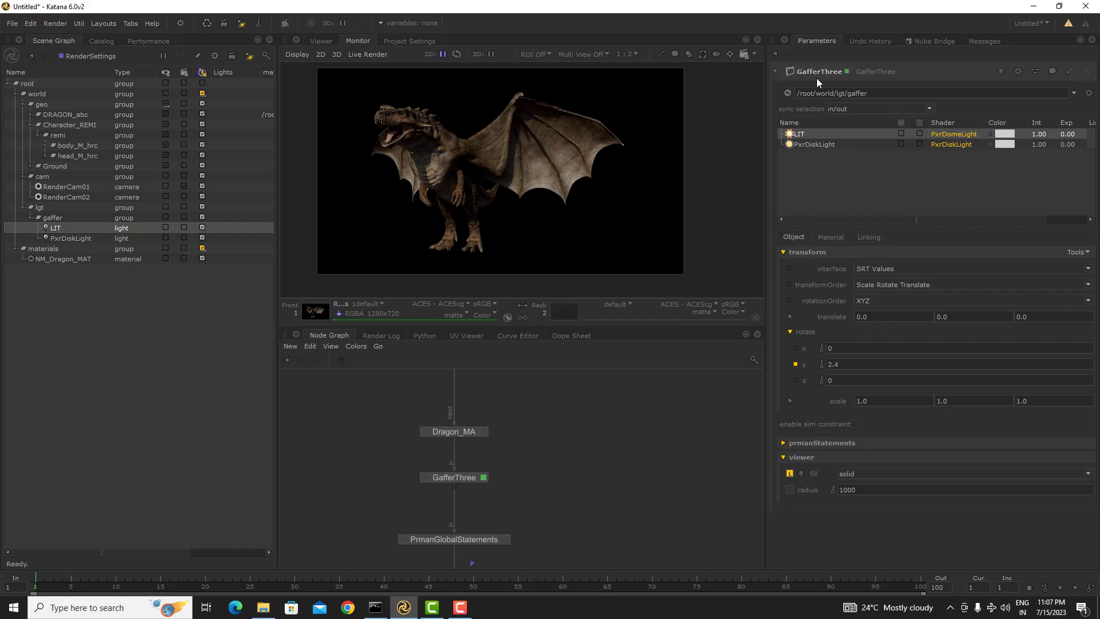
- Delete the PxrDiskLight from GafferThree
{"action": "left_click", "coordinate": [829, 145]}
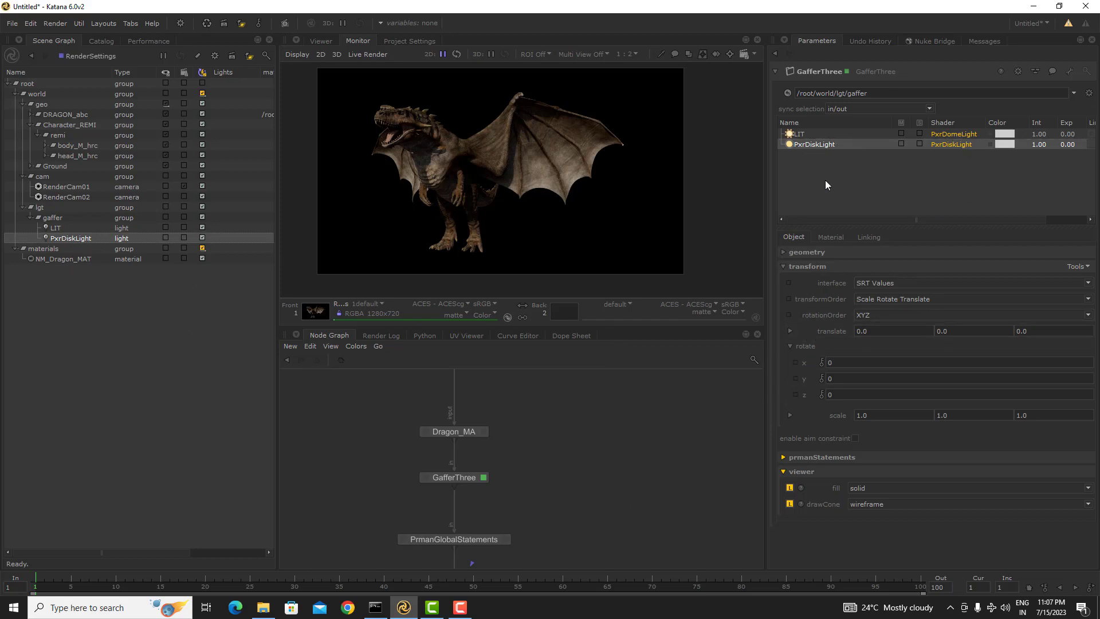
{"action": "right_click", "coordinate": [829, 146]}
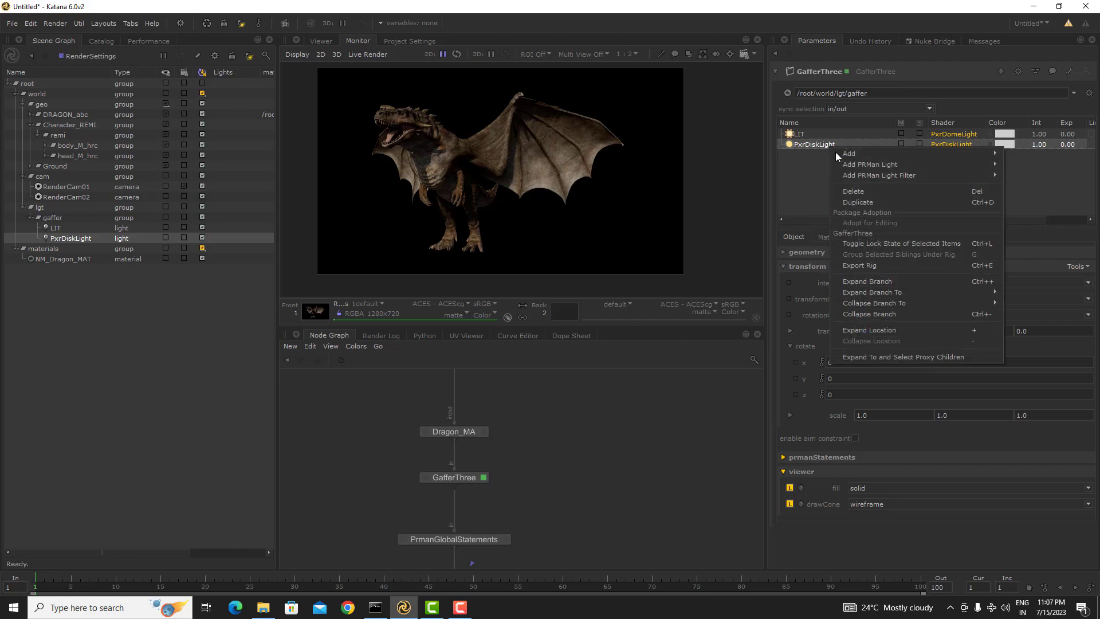
{"action": "left_click", "coordinate": [871, 191]}
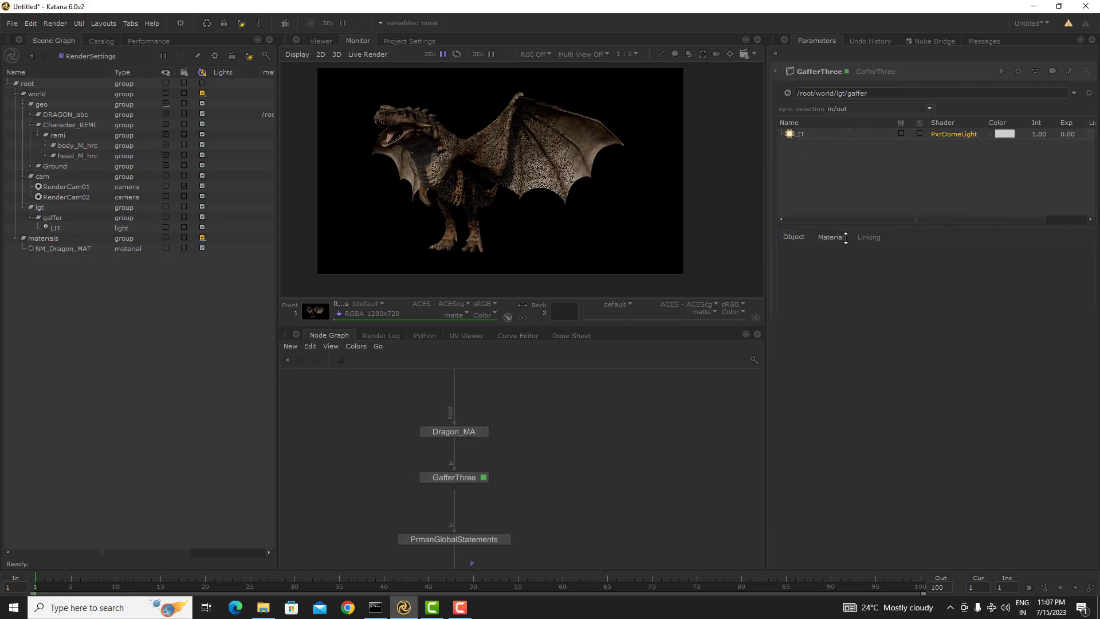
- Rotate the LIT dome light to 37.3 in Y and inspect the dragon's head and body in the render
{"action": "left_click", "coordinate": [813, 132]}
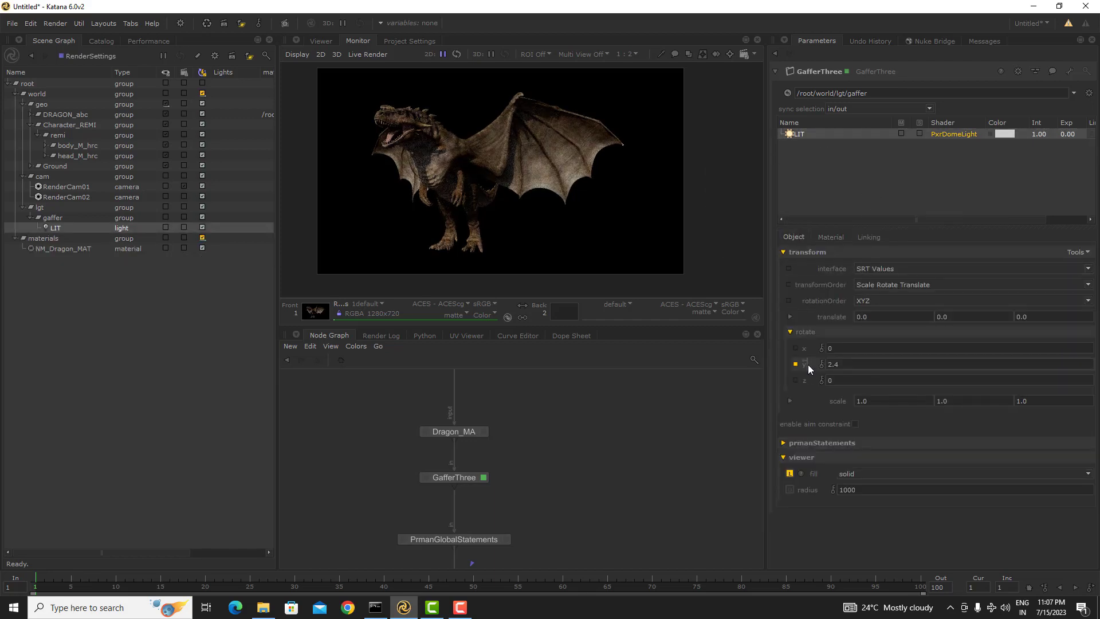
{"action": "left_click_drag", "start_coordinate": [808, 364], "coordinate": [1010, 356]}
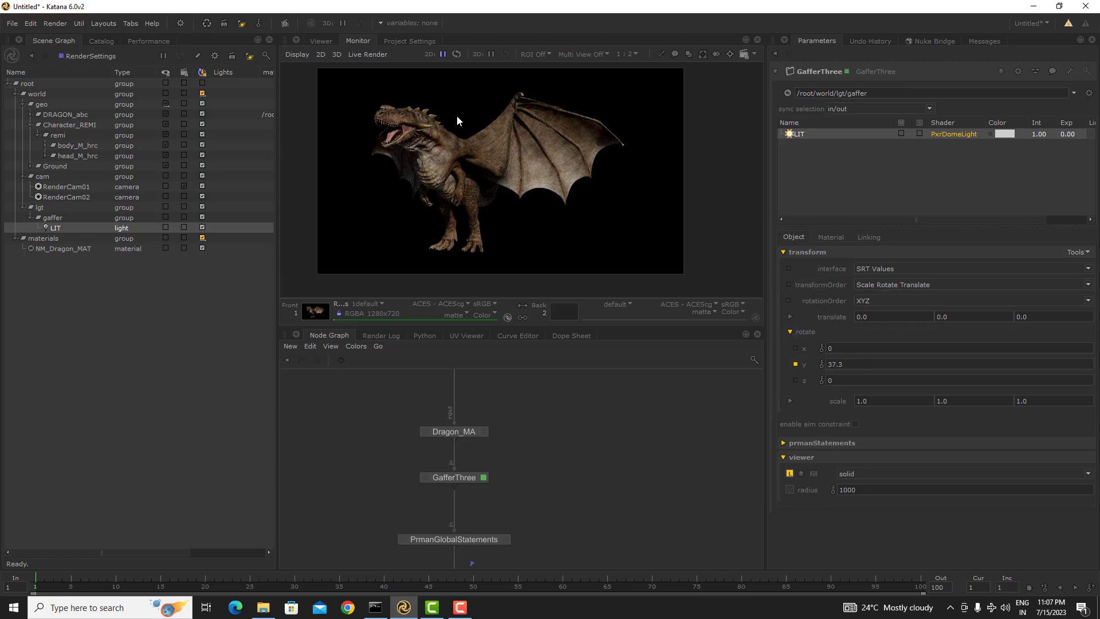
{"action": "scroll", "coordinate": [418, 129], "scroll_direction": "up", "scroll_amount": 2}
{"action": "scroll", "coordinate": [431, 148], "scroll_direction": "down", "scroll_amount": 1}
{"action": "middle_click_drag", "start_coordinate": [479, 208], "coordinate": [505, 172]}
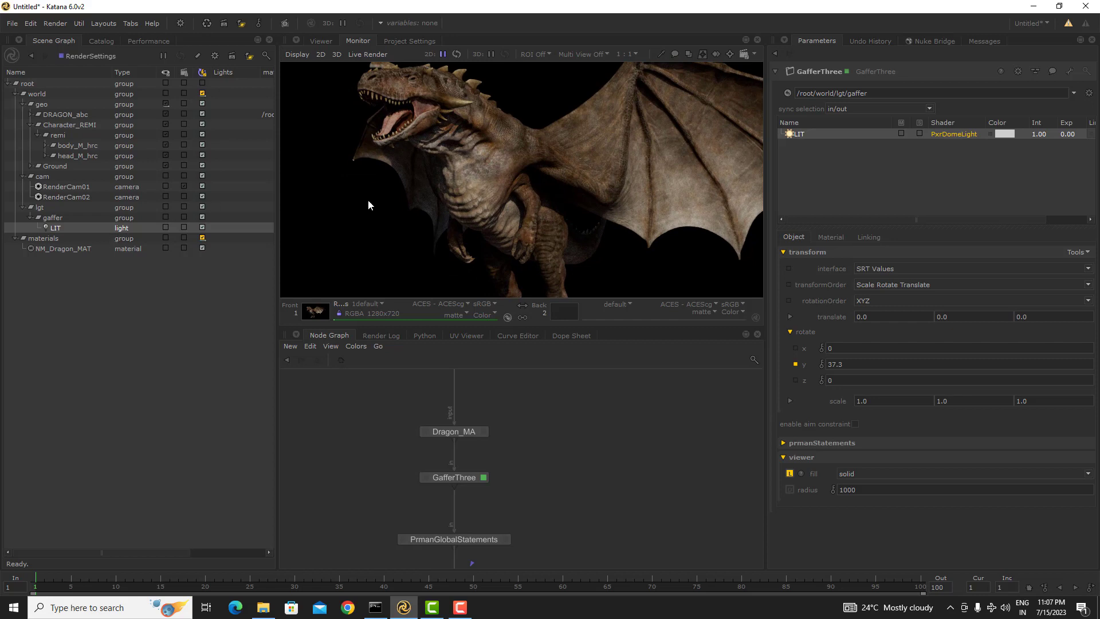
- Start a new live render from RenderSettings with DRAGON_abc and Ground selected in the scene graph
{"action": "middle_click_drag", "start_coordinate": [577, 153], "coordinate": [547, 131]}
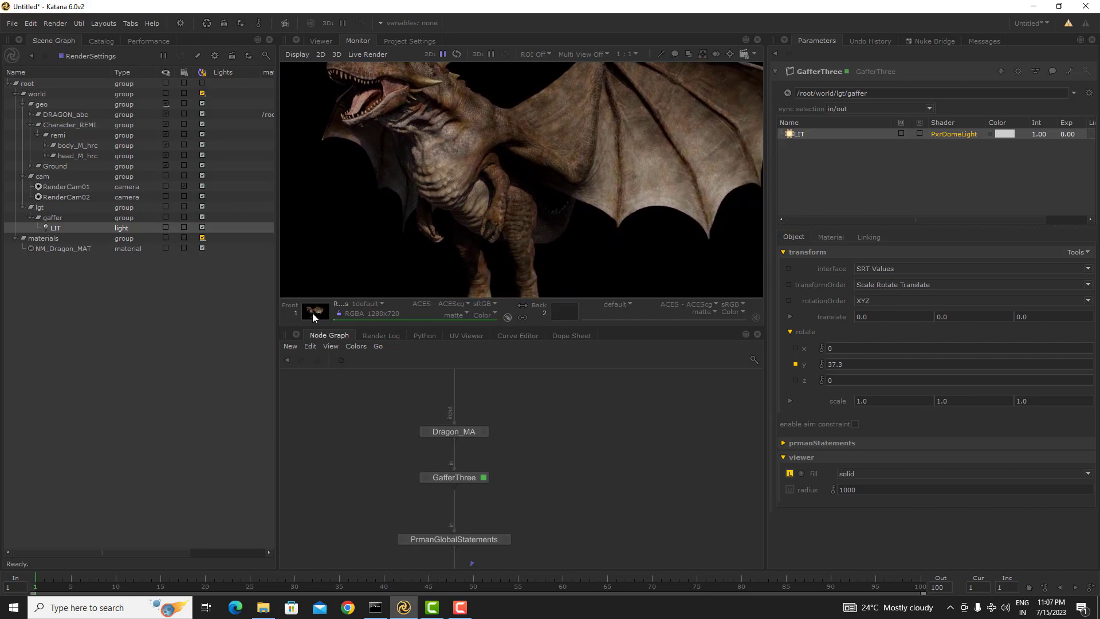
{"action": "right_click", "coordinate": [98, 55]}
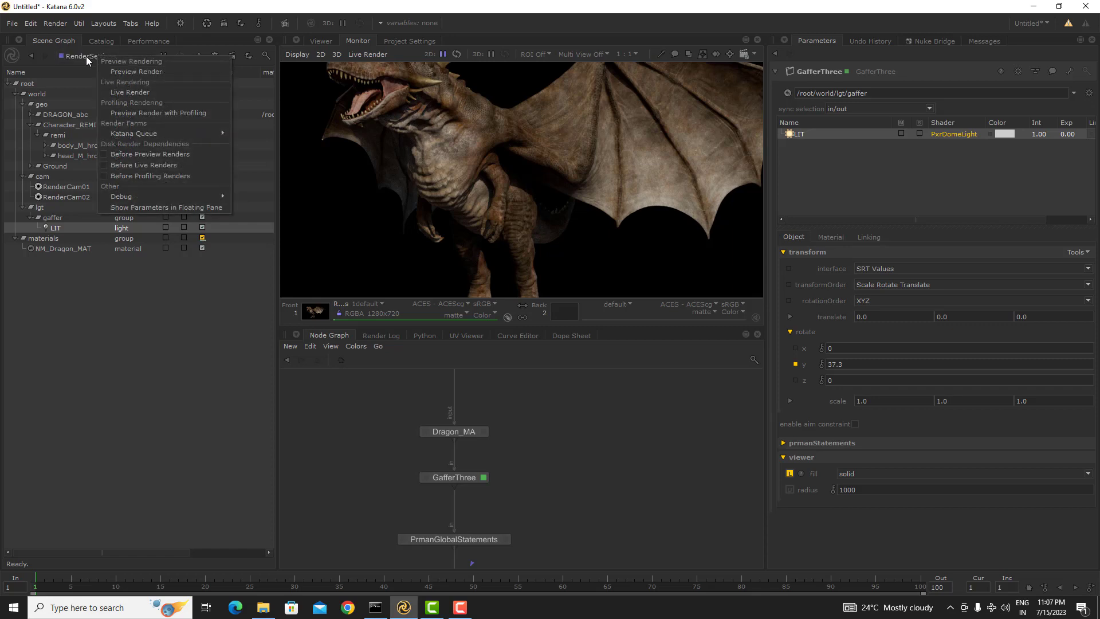
{"action": "left_click", "coordinate": [87, 375]}
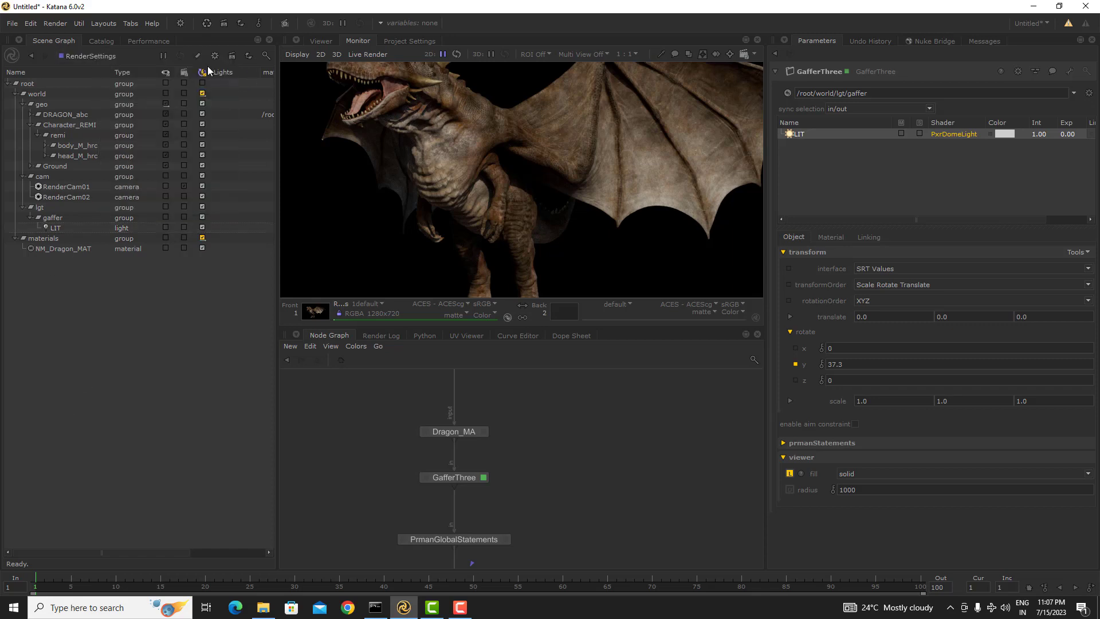
{"action": "left_click", "coordinate": [61, 114]}
{"action": "left_click", "coordinate": [70, 167], "text": "ctrl"}
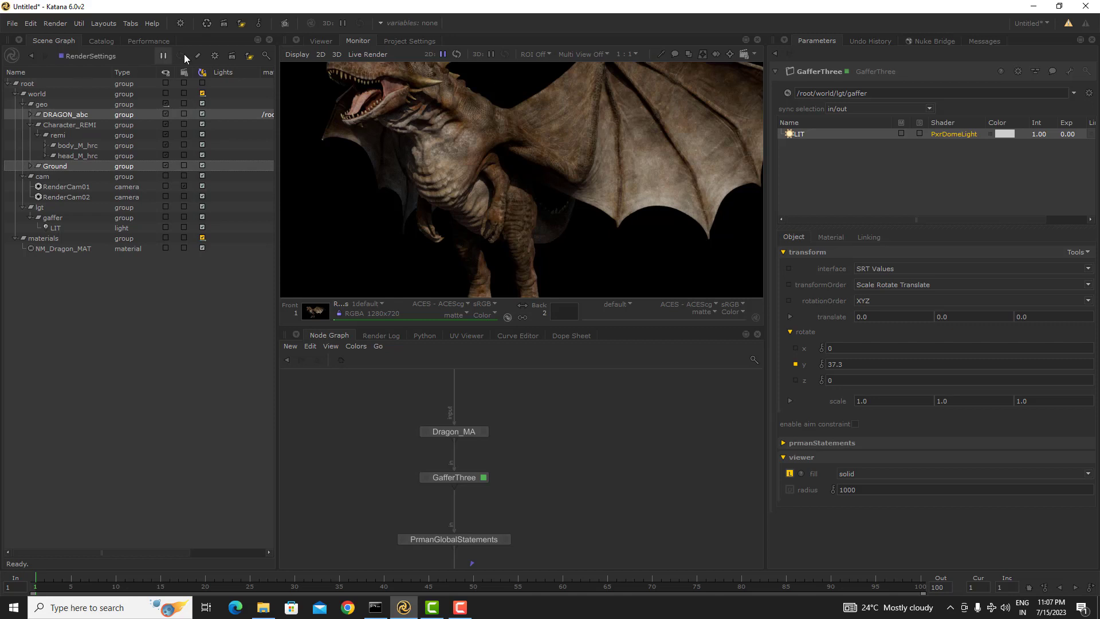
{"action": "right_click", "coordinate": [105, 54]}
{"action": "left_click", "coordinate": [139, 88]}
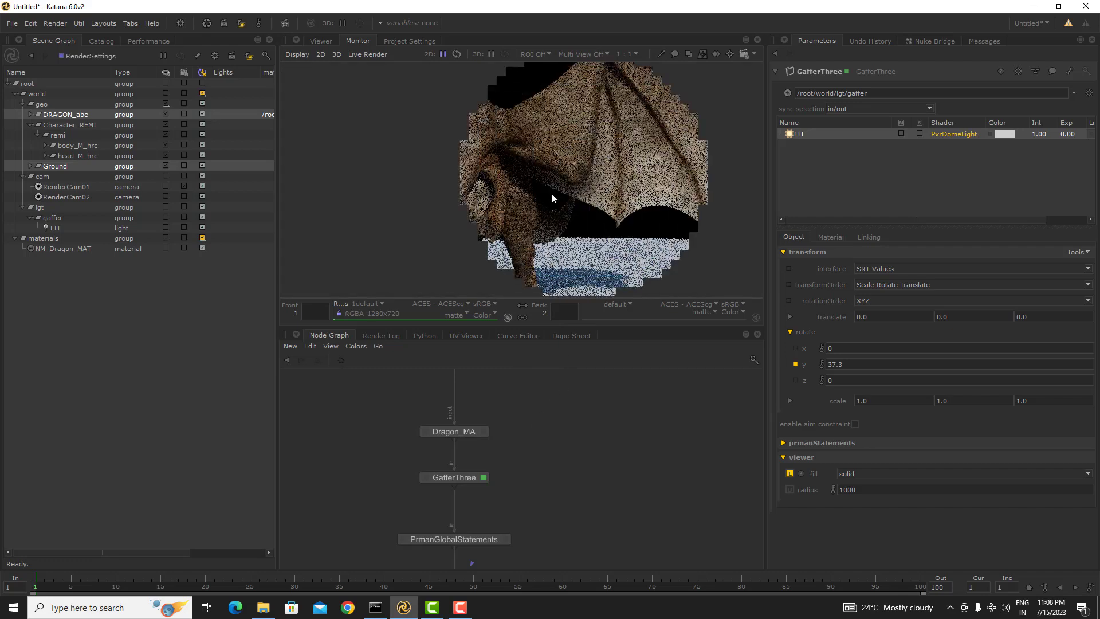
{"action": "scroll", "coordinate": [552, 192], "scroll_direction": "down", "scroll_amount": 1}
{"action": "middle_click_drag", "start_coordinate": [553, 191], "coordinate": [513, 192]}
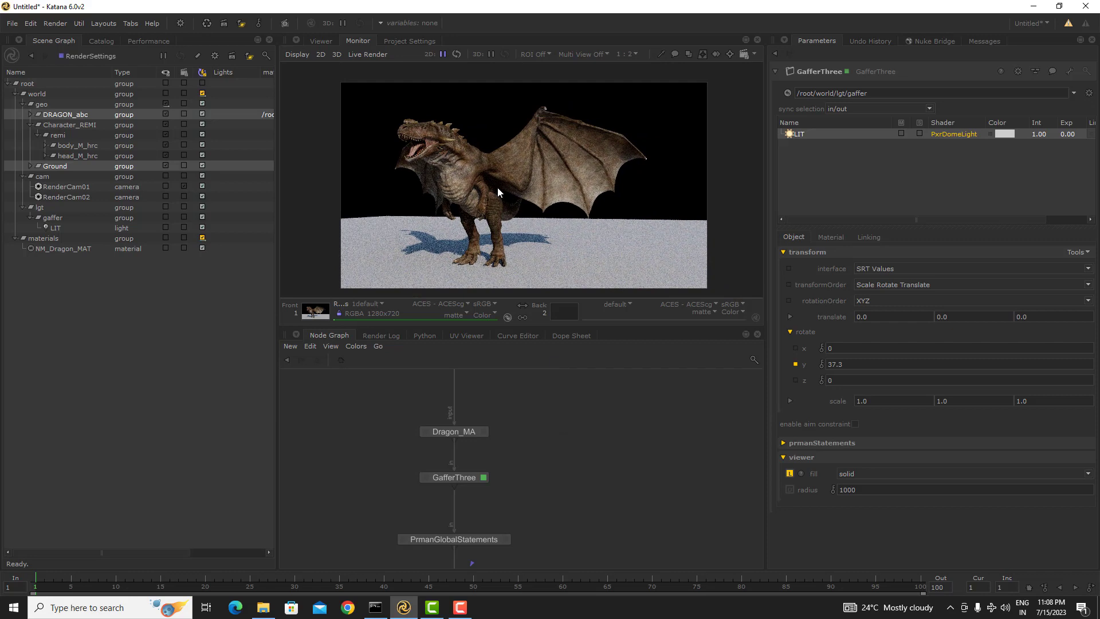
{"action": "scroll", "coordinate": [498, 191], "scroll_direction": "up", "scroll_amount": 1}
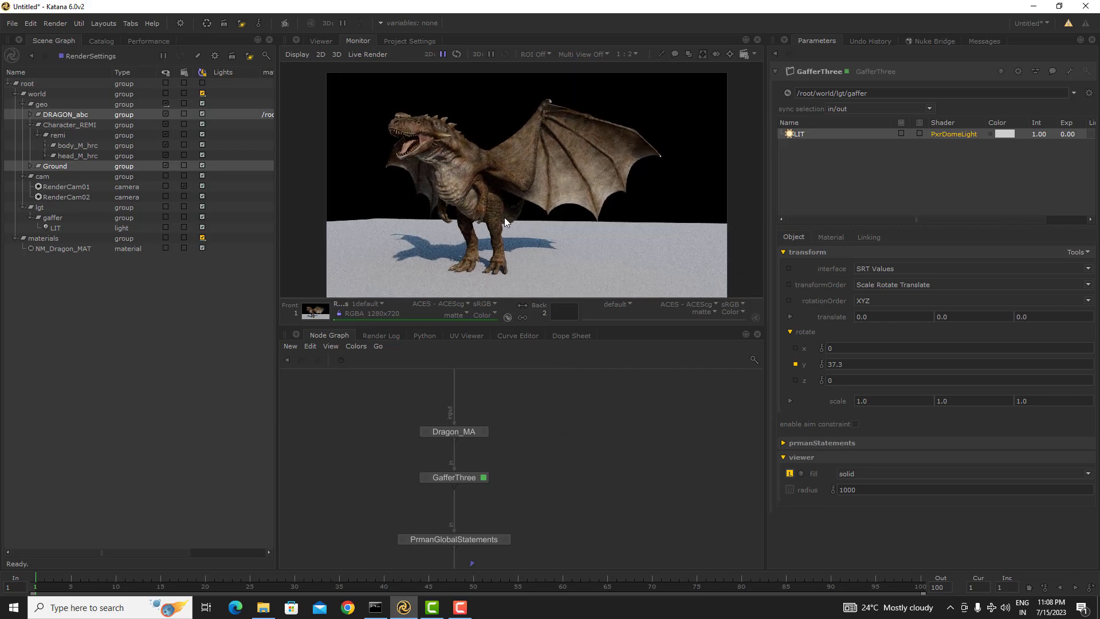
{"action": "middle_click_drag", "start_coordinate": [506, 222], "coordinate": [507, 215]}
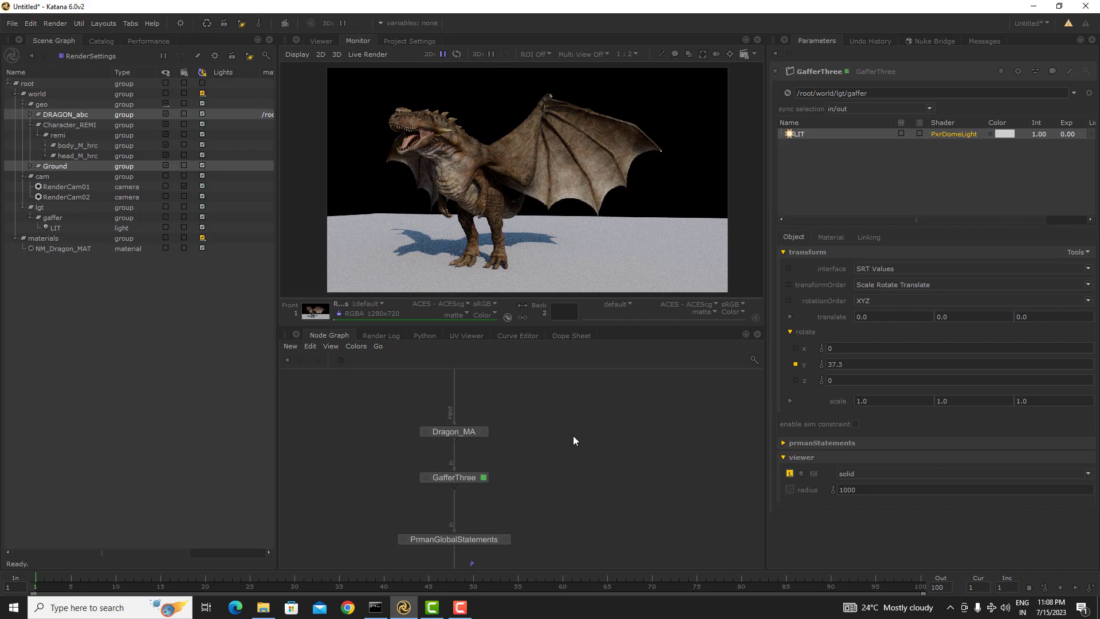
- Add a Material node beside NM_Dragon and connect it to Merge10
{"action": "mouse_move", "coordinate": [541, 486]}
{"action": "middle_mouse_down"}
{"action": "mouse_move", "coordinate": [537, 420]}
{"action": "mouse_move", "coordinate": [534, 510]}
{"action": "middle_mouse_up"}
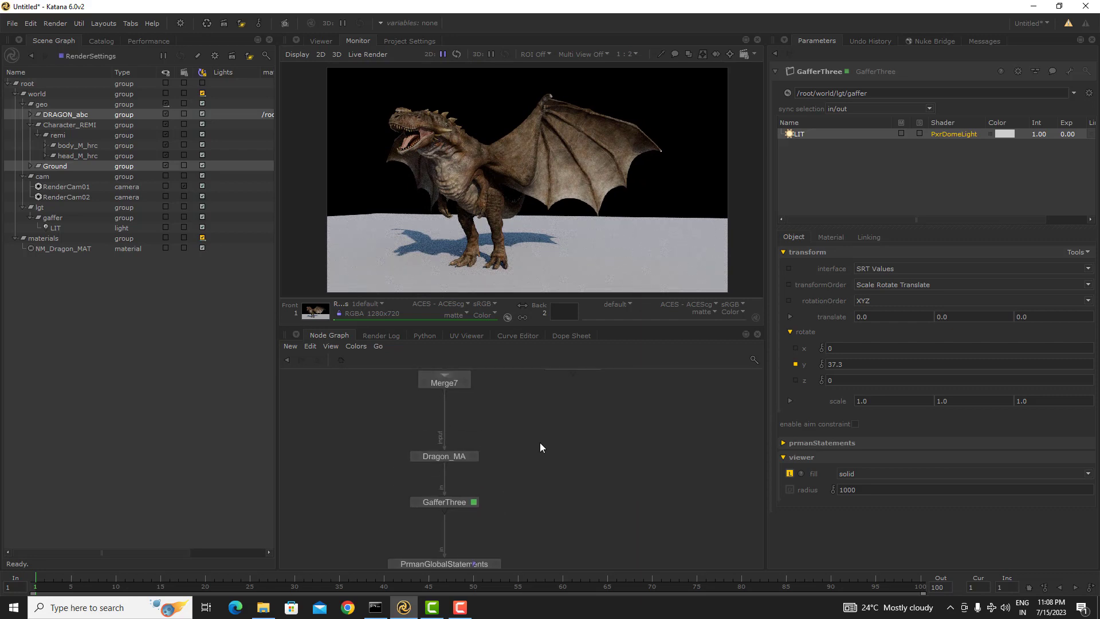
{"action": "middle_click_drag", "start_coordinate": [539, 442], "coordinate": [538, 516]}
{"action": "middle_click_drag", "start_coordinate": [555, 465], "coordinate": [545, 503]}
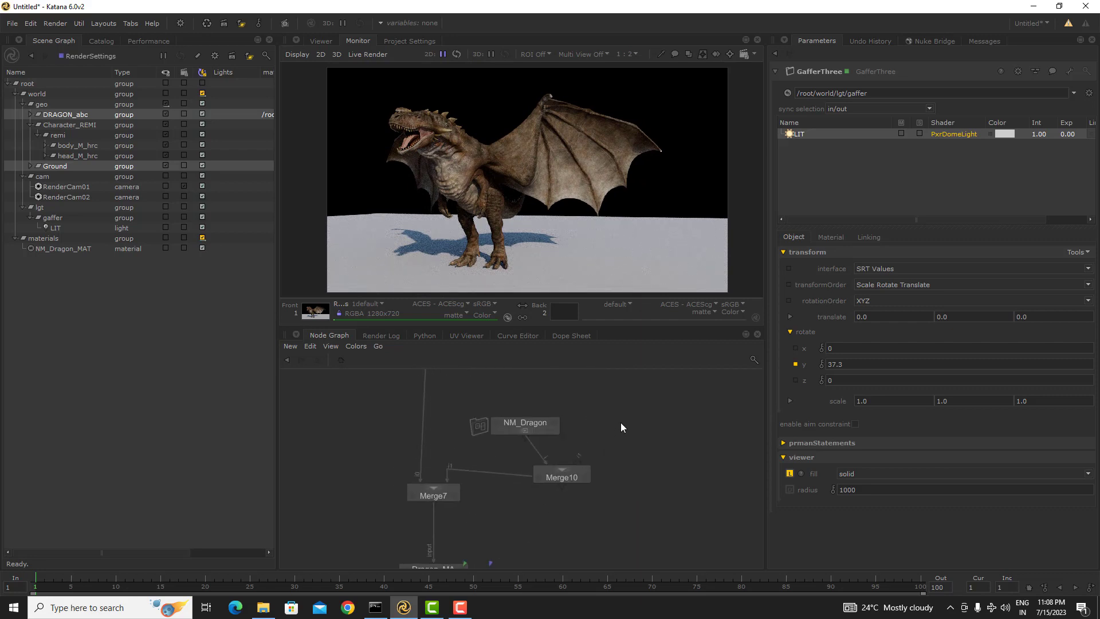
{"action": "key", "text": "Tab"}
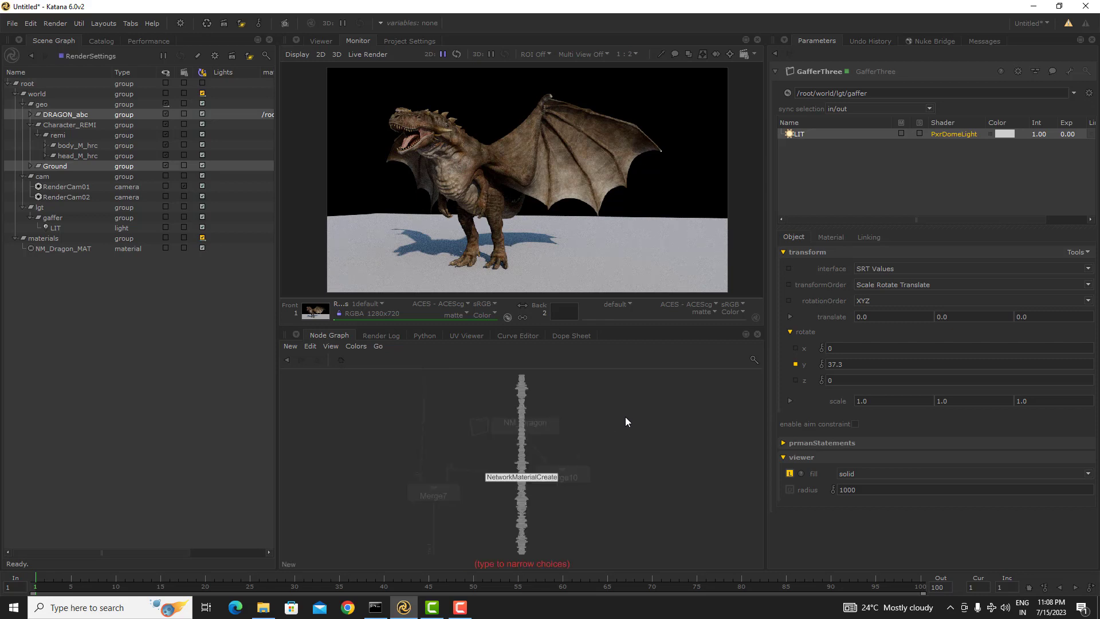
{"action": "type", "text": "mat"}
{"action": "key", "text": "Return"}
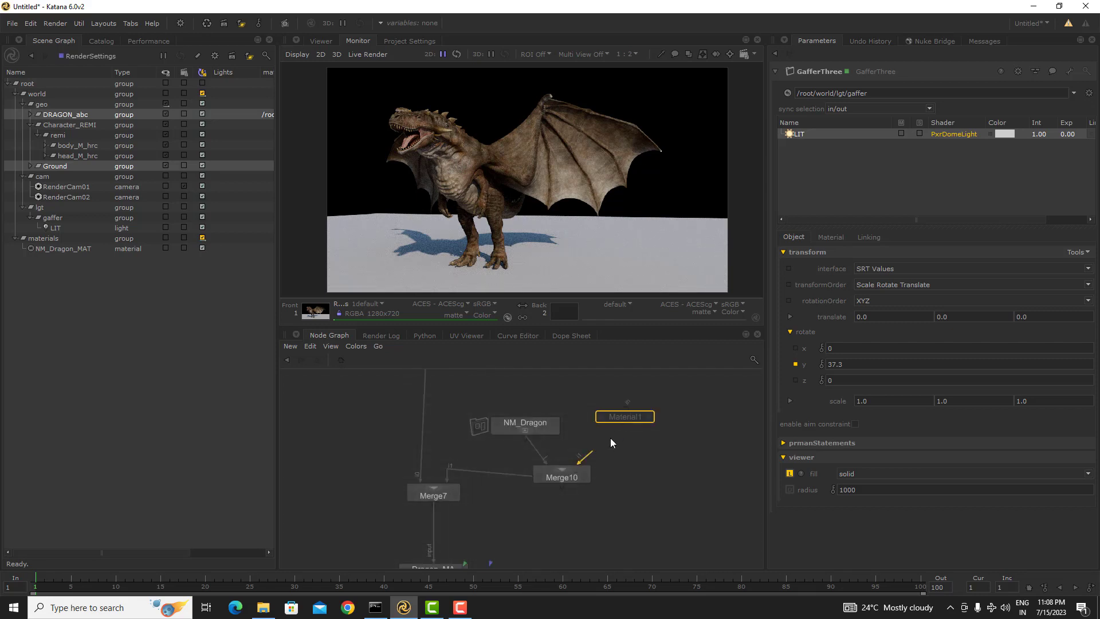
{"action": "left_click", "coordinate": [628, 419]}
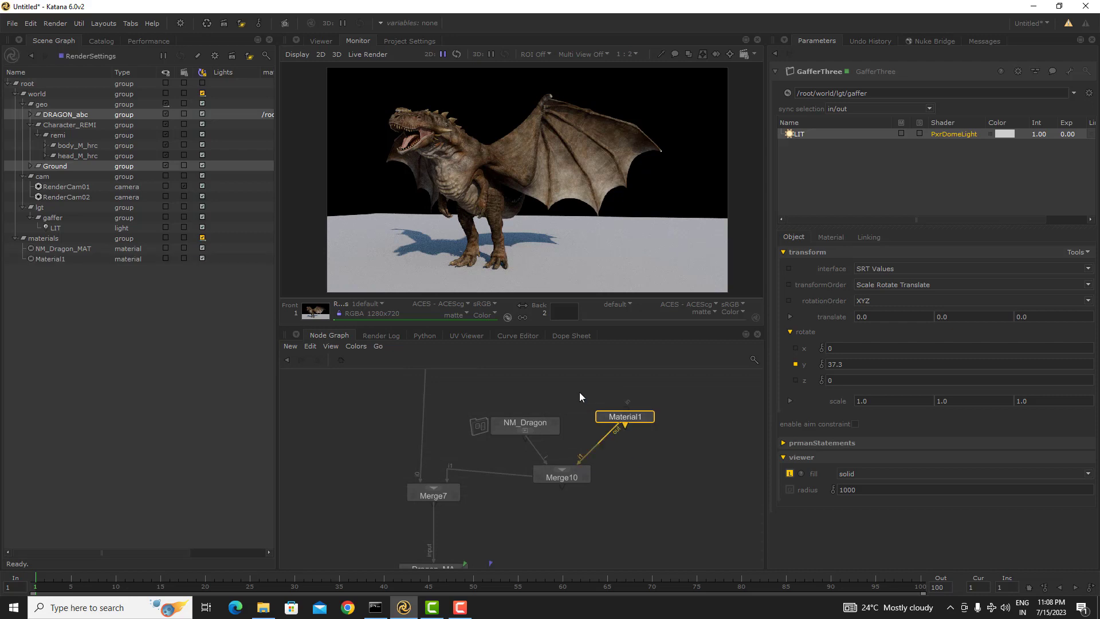
- Rename the new material node Ground_MAT
{"action": "double_click", "coordinate": [634, 417]}
{"action": "key", "text": "Return"}
{"action": "left_click_drag", "start_coordinate": [633, 421], "coordinate": [626, 426]}
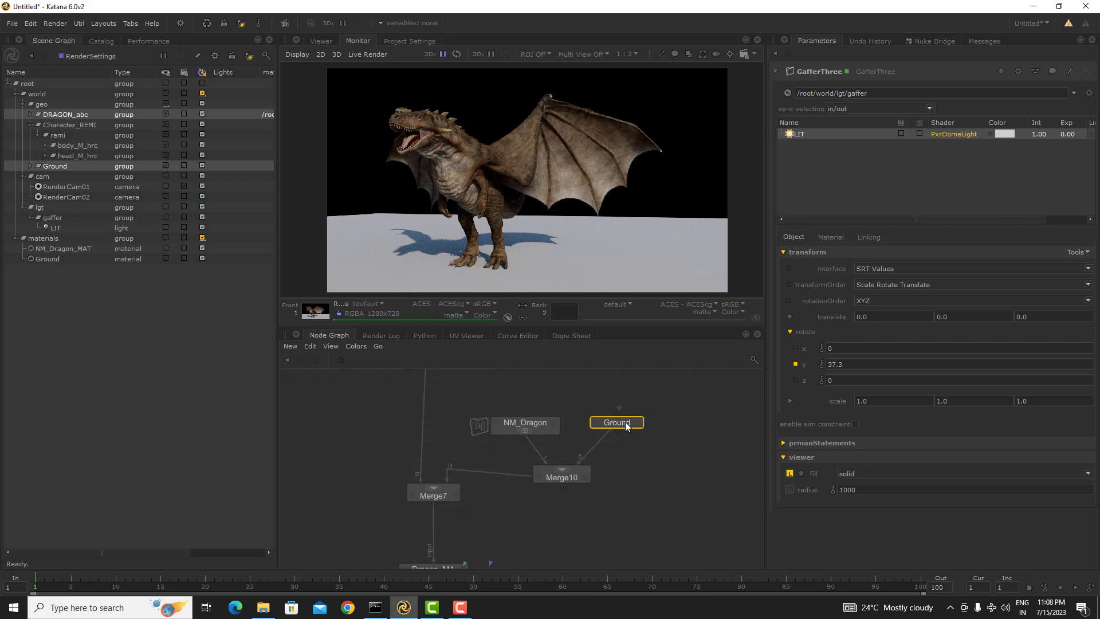
{"action": "double_click", "coordinate": [625, 426]}
{"action": "type", "text": "_MAT"}
{"action": "key", "text": "Return"}
- Duplicate the Dragon_MA material assign node and insert the copy between Dragon_MA and GafferThree
{"action": "middle_click_drag", "start_coordinate": [522, 558], "coordinate": [560, 455]}
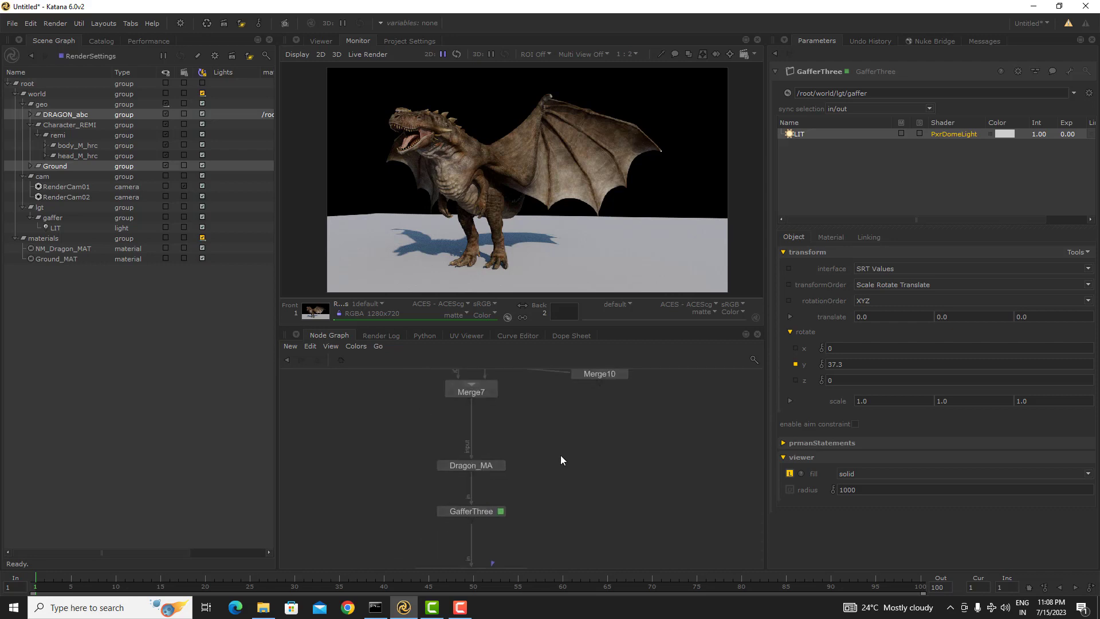
{"action": "left_click_drag", "start_coordinate": [491, 465], "coordinate": [492, 439]}
{"action": "key", "text": "ctrl+c"}
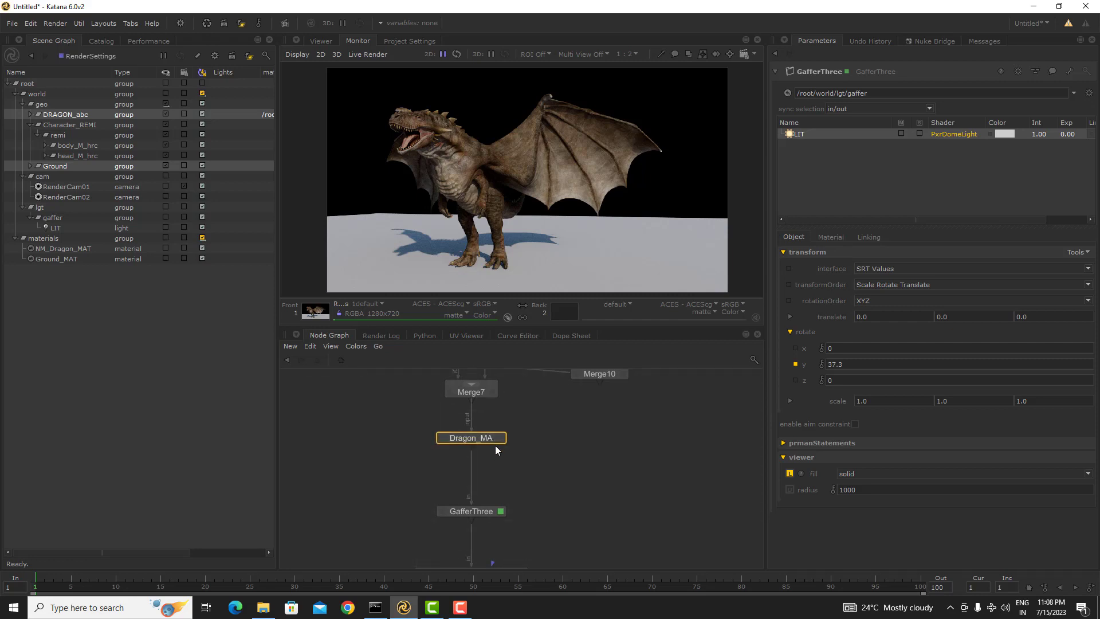
{"action": "left_click", "coordinate": [498, 456]}
{"action": "key", "text": "ctrl+v"}
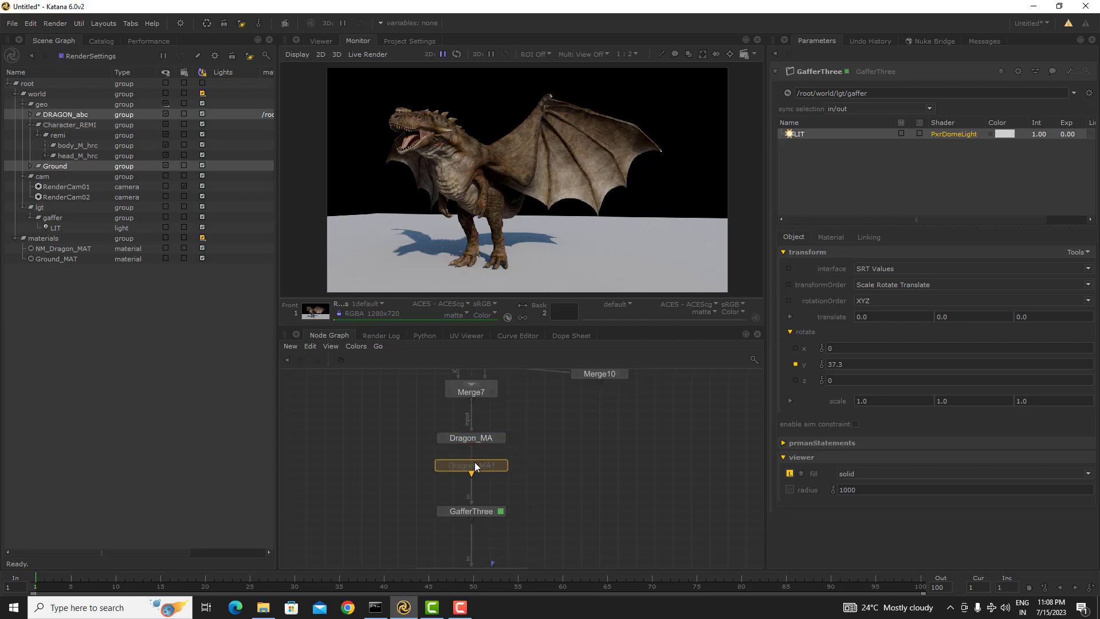
{"action": "left_click", "coordinate": [479, 467]}
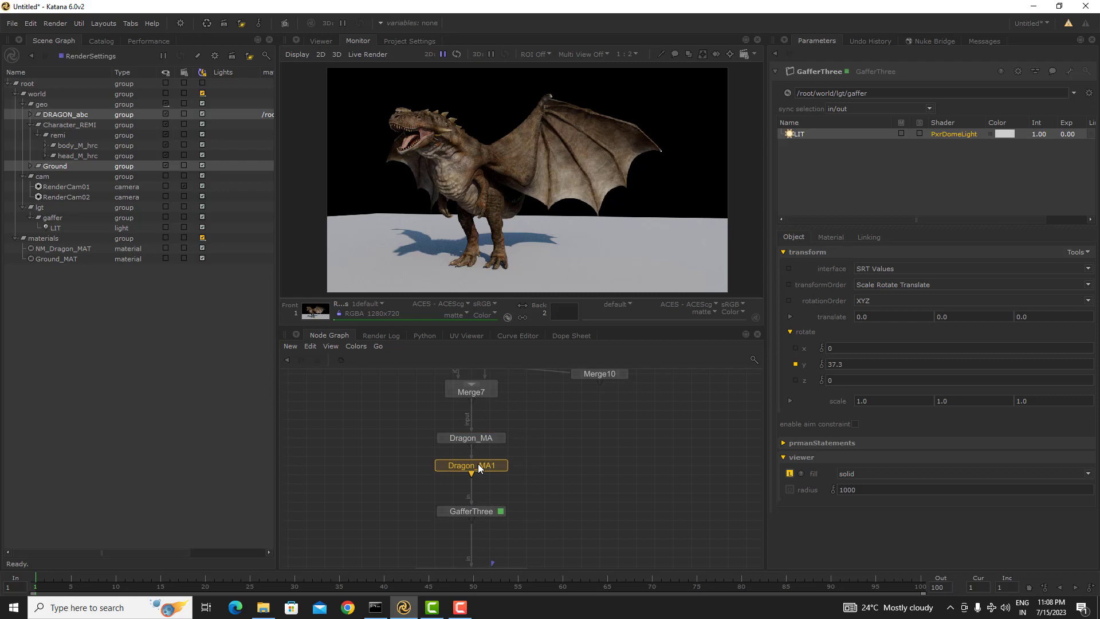
{"action": "left_click", "coordinate": [526, 466]}
- Rename the duplicated material assign node Ground_MA
{"action": "middle_click_drag", "start_coordinate": [485, 520], "coordinate": [504, 479]}
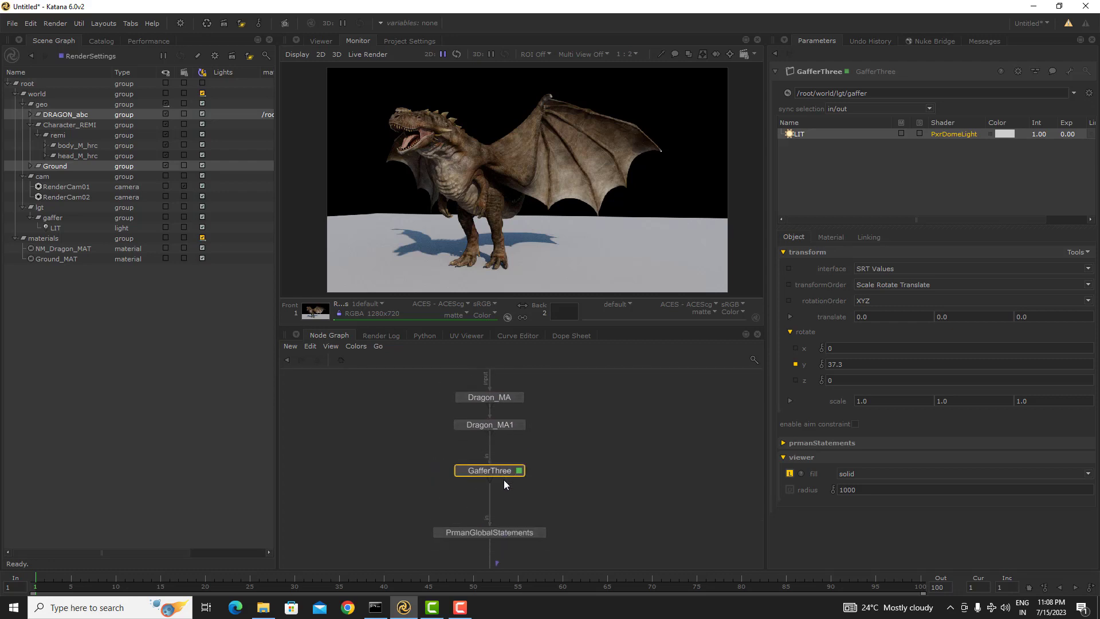
{"action": "left_click", "coordinate": [518, 424]}
{"action": "key", "text": "n"}
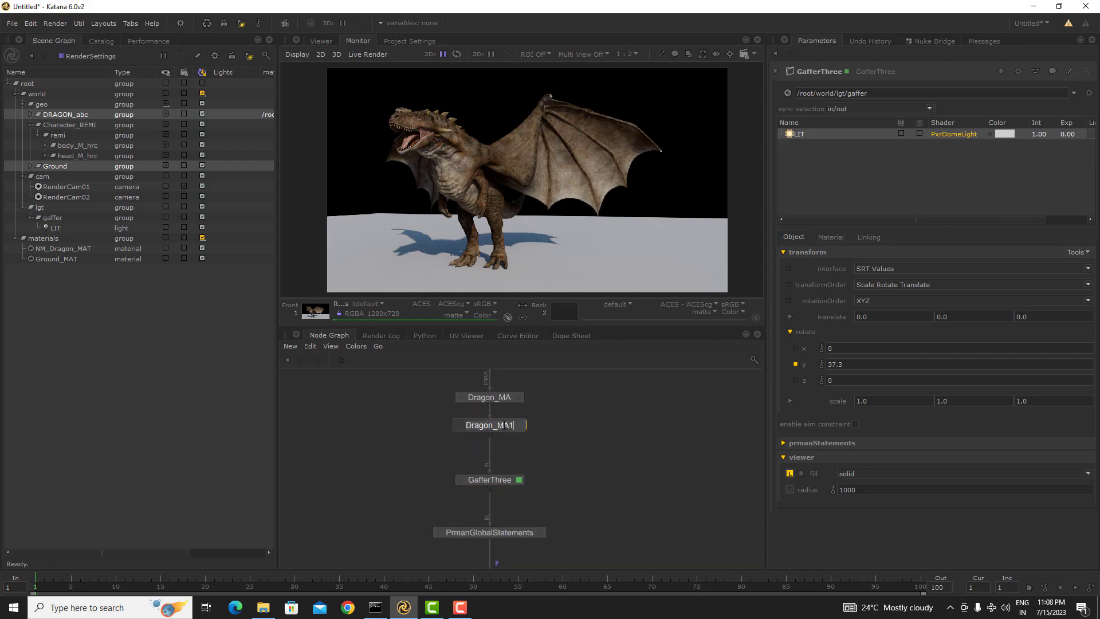
{"action": "left_click_drag", "start_coordinate": [494, 425], "coordinate": [336, 431]}
{"action": "type", "text": "Ground"}
{"action": "key", "text": "BackSpace"}
{"action": "type", "text": "d"}
{"action": "key", "text": "BackSpace"}
{"action": "key", "text": "Return"}
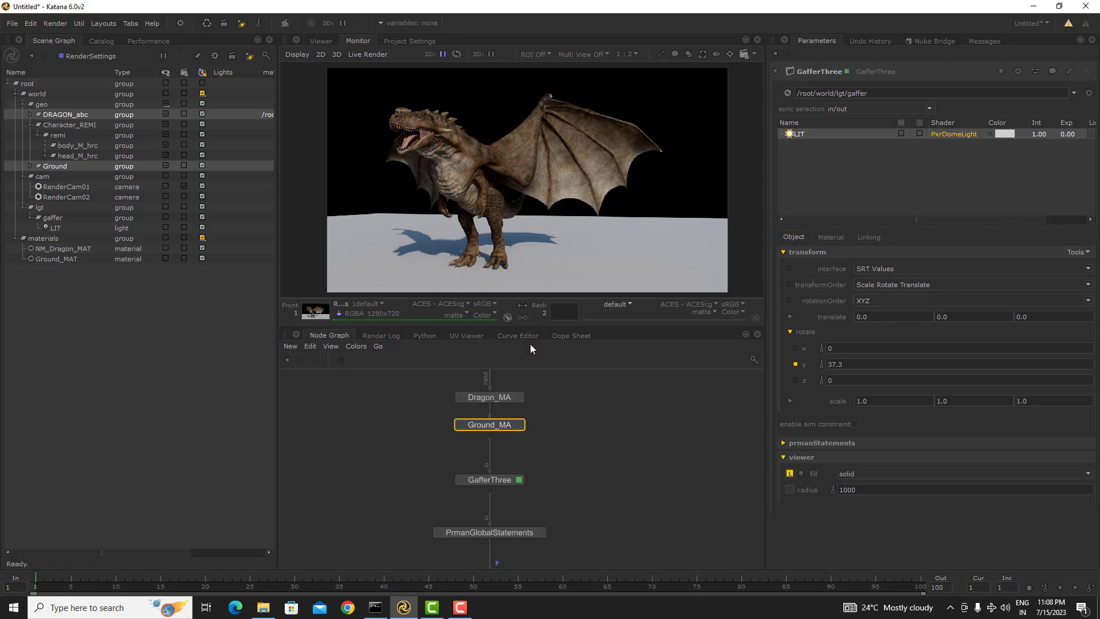
- Set Ground_MA's materialAssign to /root/materials/Ground_MAT and delete its first three CEL statements
{"action": "left_click", "coordinate": [520, 425]}
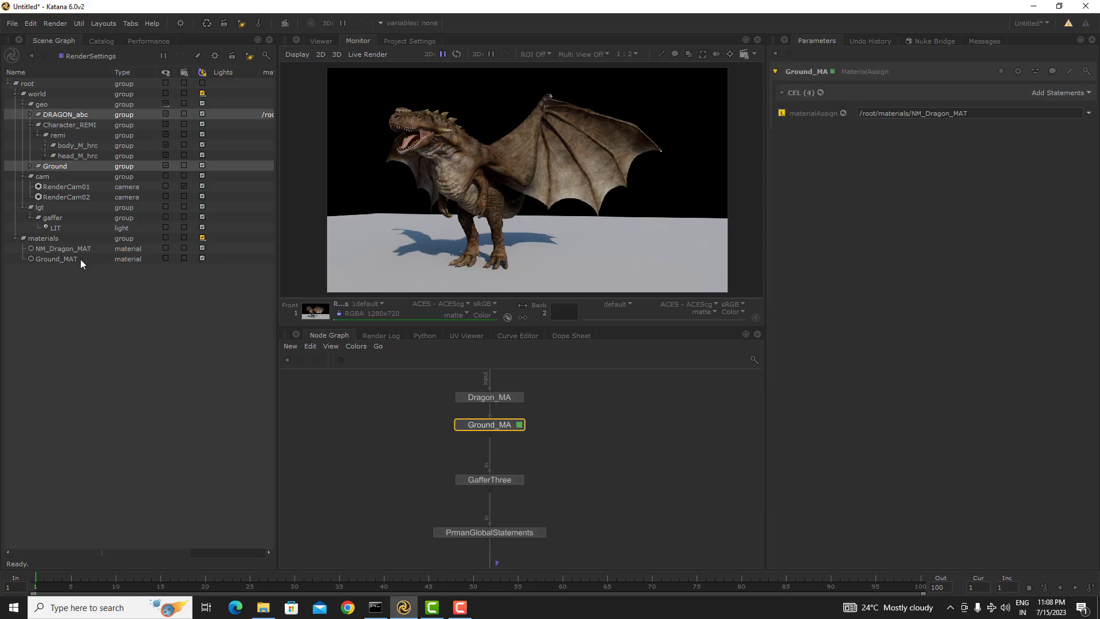
{"action": "left_click_drag", "start_coordinate": [80, 259], "coordinate": [810, 113]}
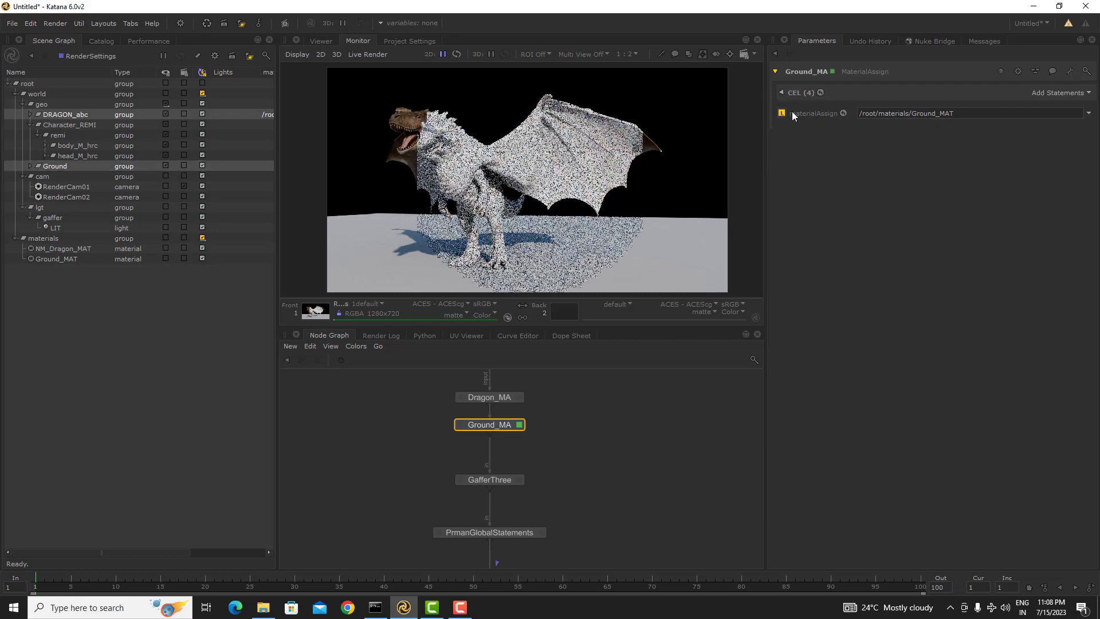
{"action": "left_click", "coordinate": [782, 92]}
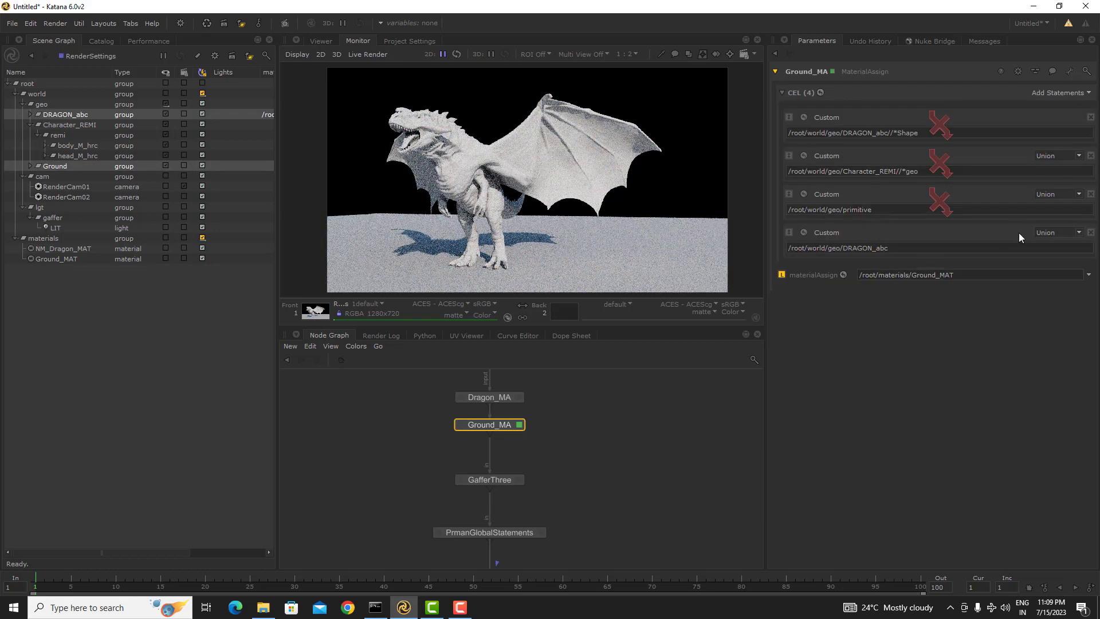
{"action": "left_click", "coordinate": [1091, 117]}
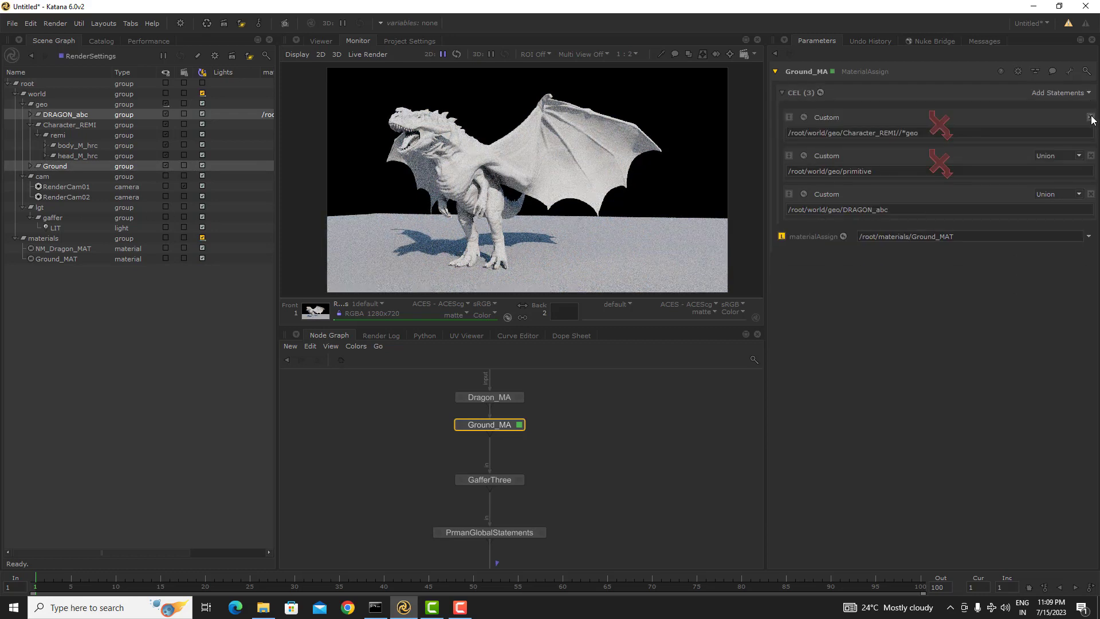
{"action": "left_click", "coordinate": [1090, 116]}
{"action": "left_click", "coordinate": [1090, 116]}
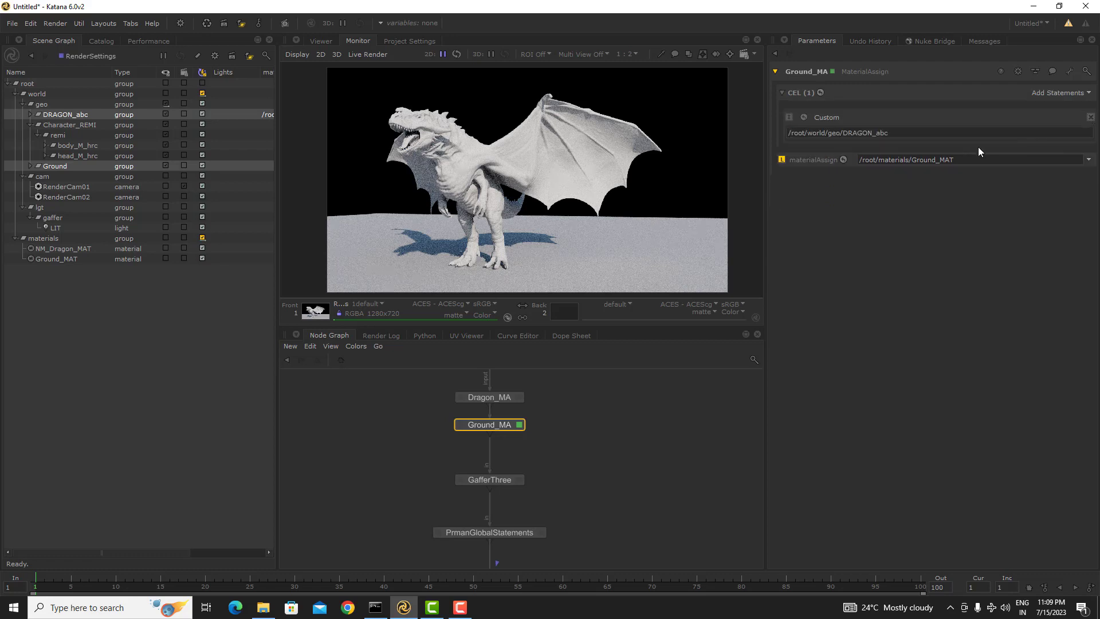
- Replace the remaining CEL path in Ground_MA with only /root/world/geo/Ground
{"action": "left_click_drag", "start_coordinate": [895, 133], "coordinate": [663, 144]}
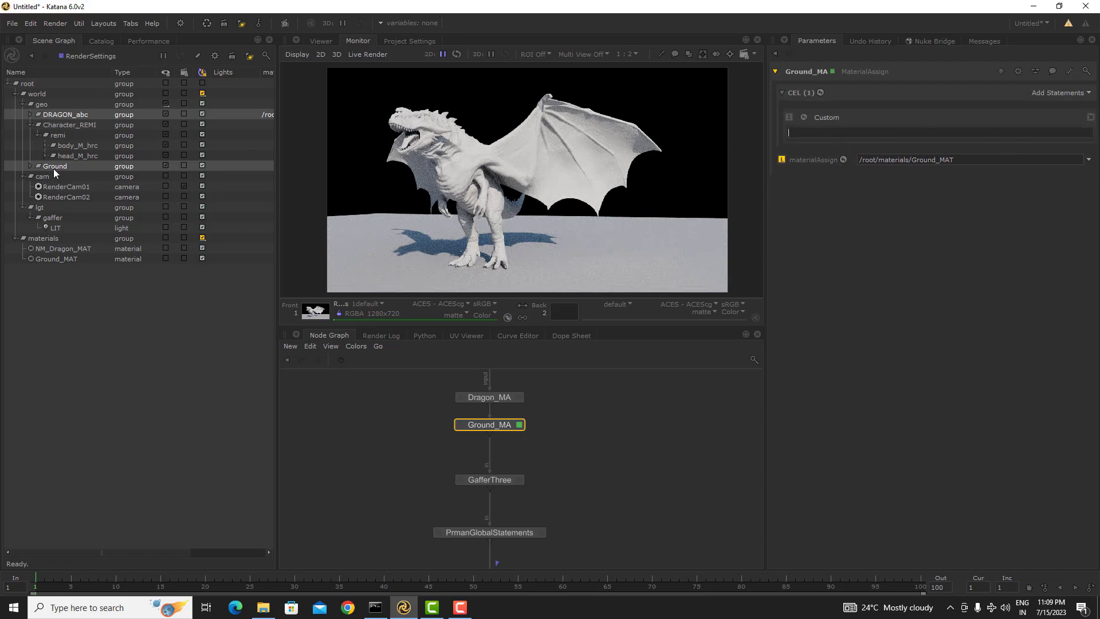
{"action": "left_click_drag", "start_coordinate": [45, 165], "coordinate": [837, 133], "text": "ctrl"}
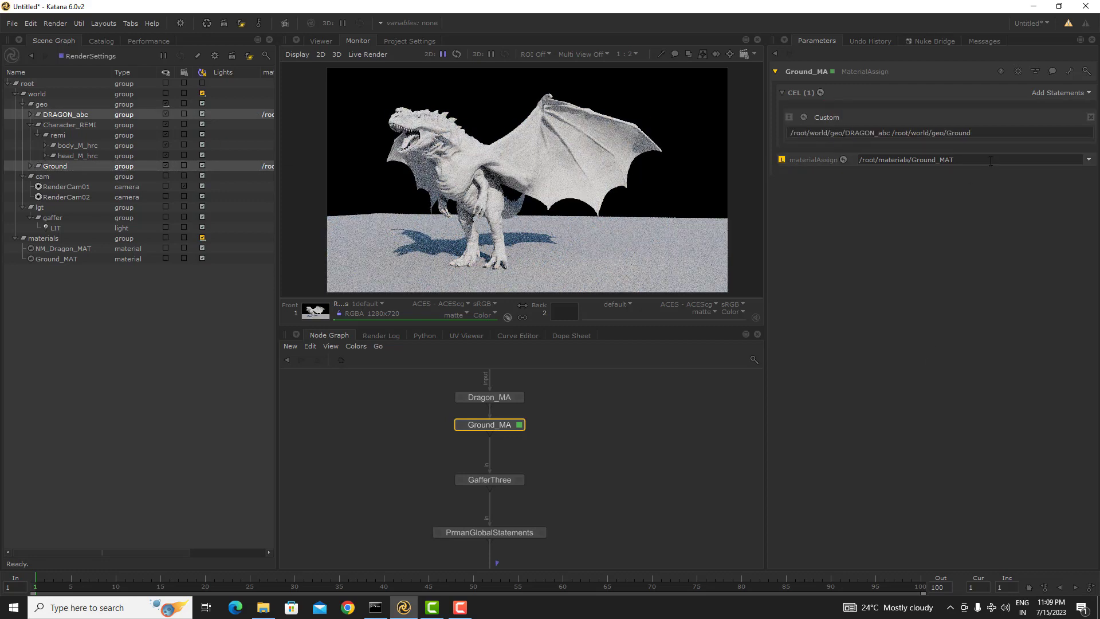
{"action": "left_click", "coordinate": [64, 167]}
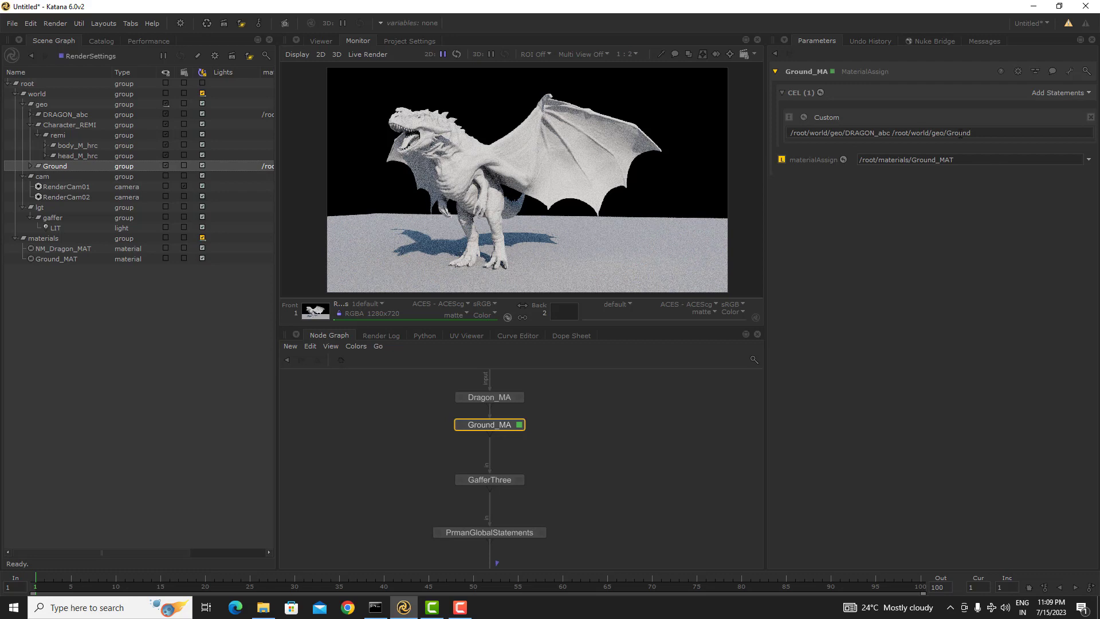
{"action": "left_click_drag", "start_coordinate": [980, 133], "coordinate": [788, 133]}
{"action": "key", "text": "BackSpace"}
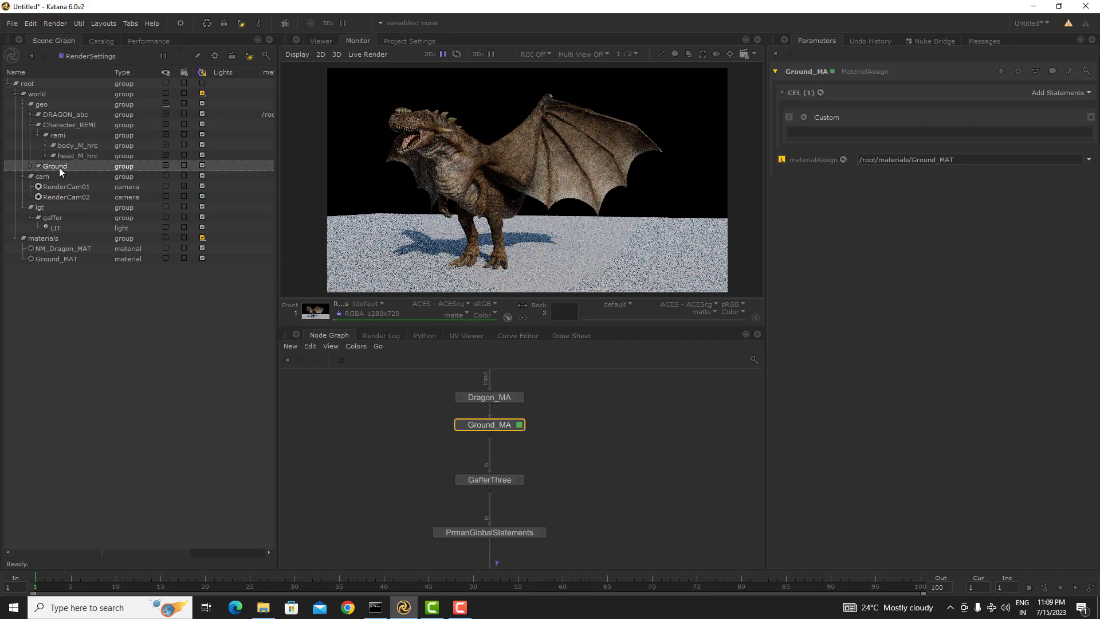
{"action": "left_click_drag", "start_coordinate": [59, 167], "coordinate": [890, 128]}
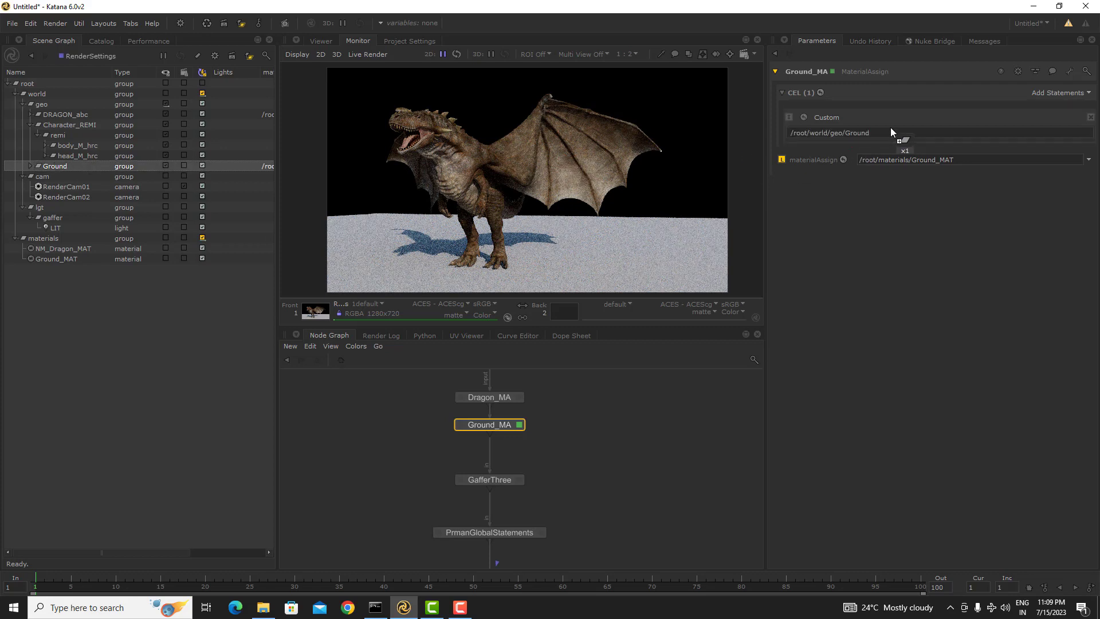
- Add a prmanBxdfShader to Ground_MAT, set it to PxrSurface and expand its parameters
{"action": "middle_click_drag", "start_coordinate": [626, 373], "coordinate": [523, 486]}
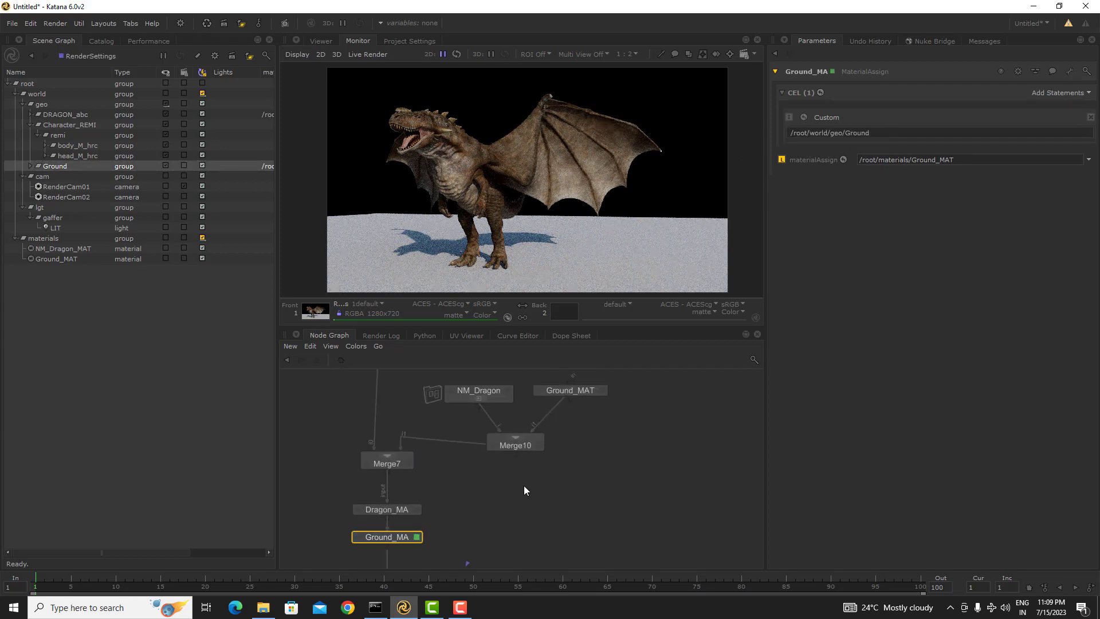
{"action": "middle_click_drag", "start_coordinate": [603, 387], "coordinate": [594, 429]}
{"action": "left_click", "coordinate": [594, 430]}
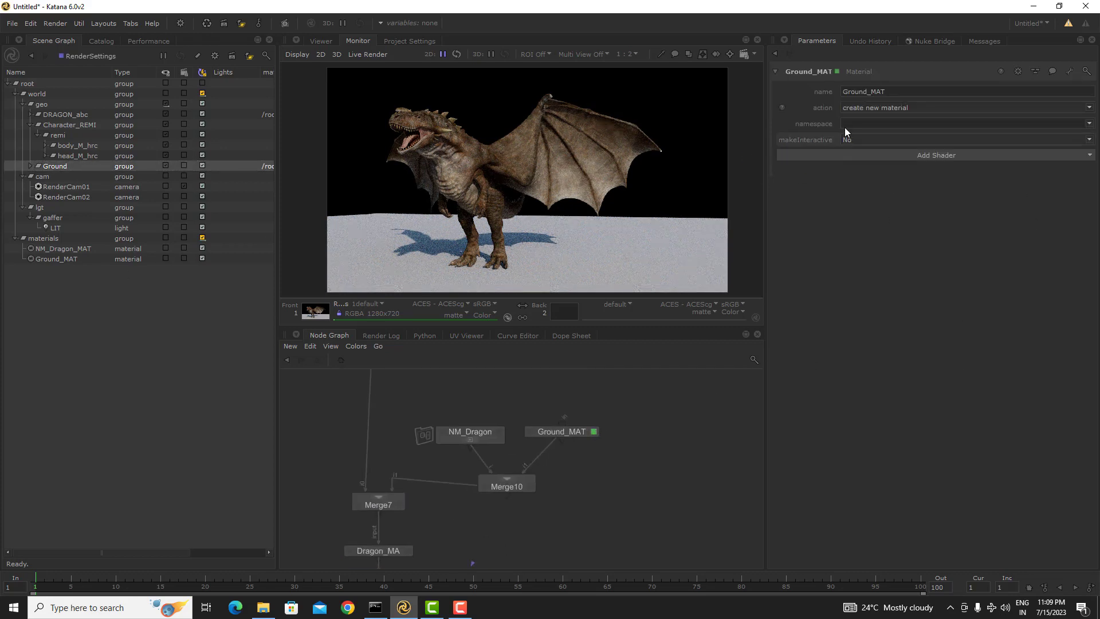
{"action": "left_click", "coordinate": [871, 158]}
{"action": "left_click", "coordinate": [904, 178]}
{"action": "left_click", "coordinate": [923, 177]}
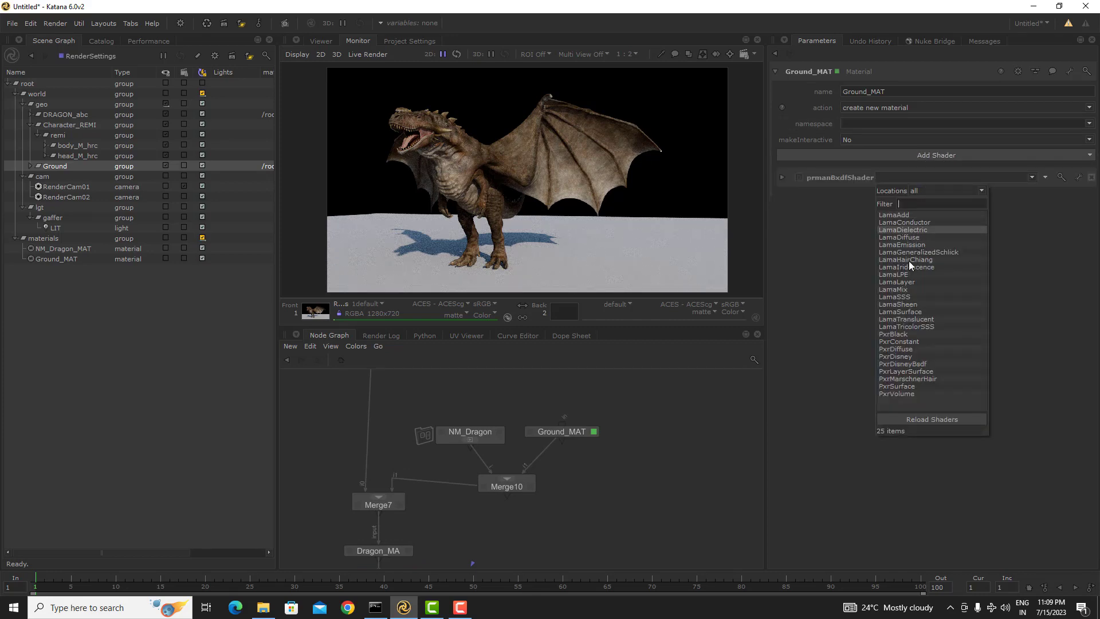
{"action": "left_click", "coordinate": [915, 385]}
{"action": "left_click", "coordinate": [782, 178]}
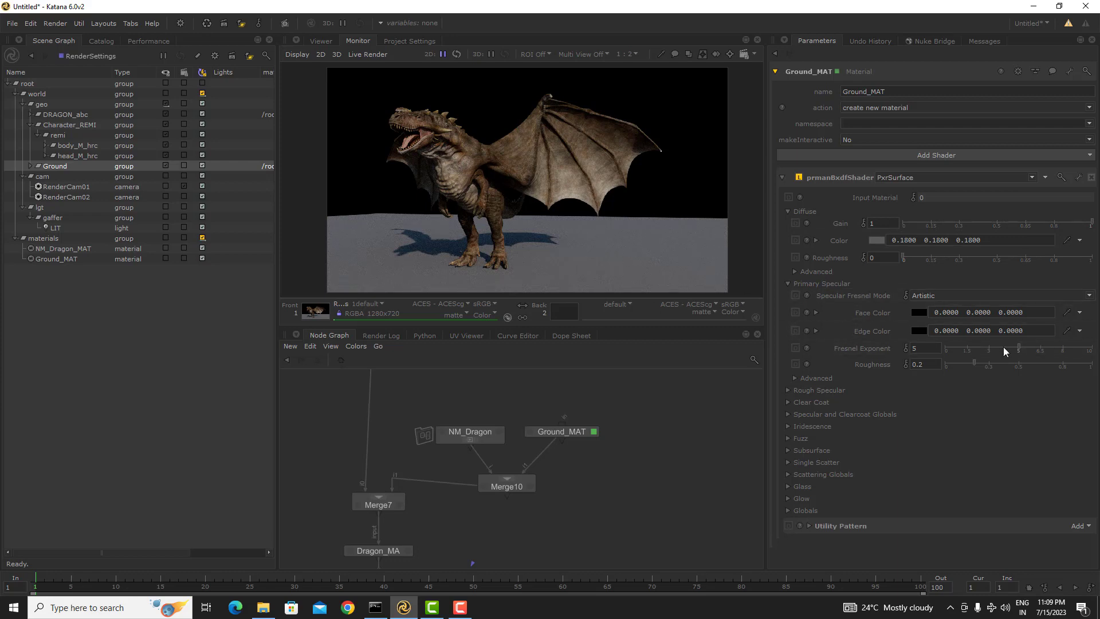
- Open the NM_Dragon material network and move its PxrSurface node closer to the output
{"action": "middle_click_drag", "start_coordinate": [582, 510], "coordinate": [616, 499]}
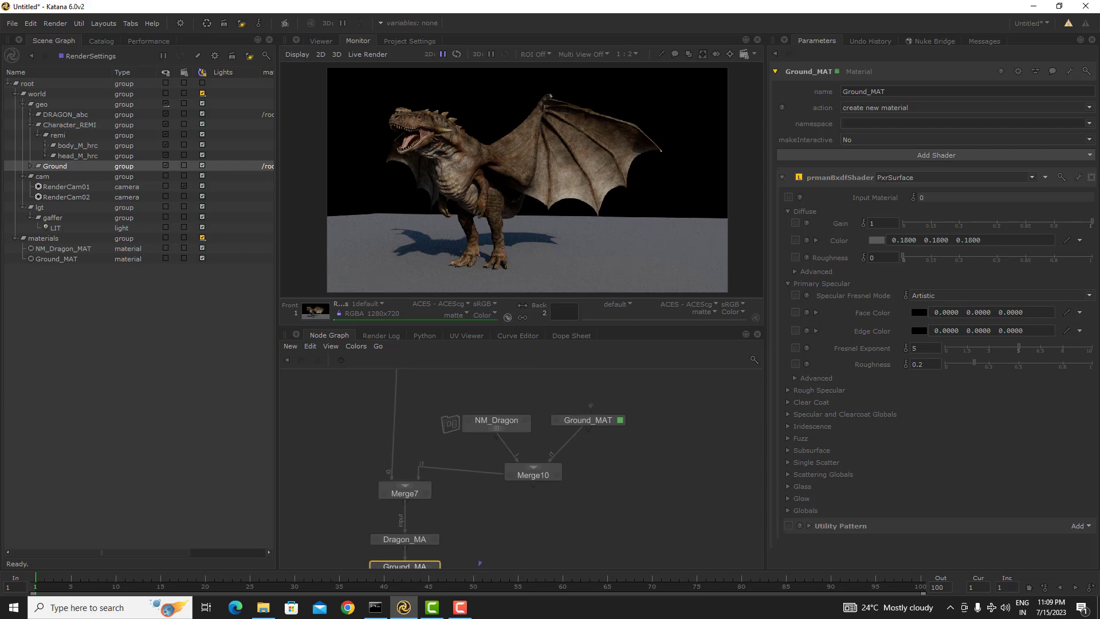
{"action": "left_click_drag", "start_coordinate": [665, 395], "coordinate": [556, 482]}
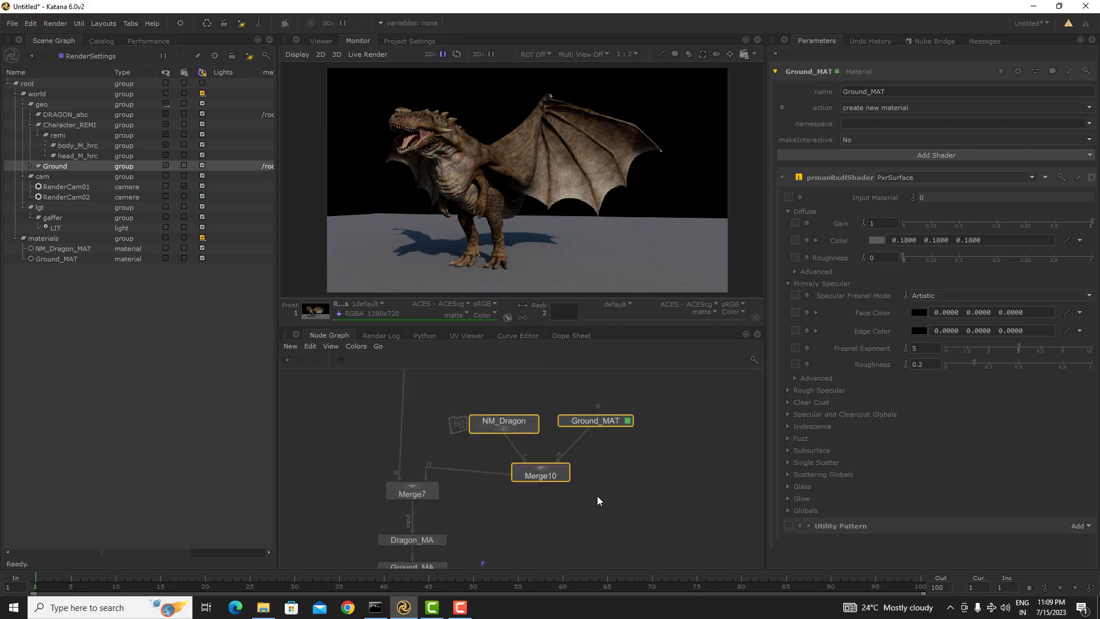
{"action": "middle_click_drag", "start_coordinate": [597, 500], "coordinate": [555, 454]}
{"action": "scroll", "coordinate": [555, 454], "scroll_direction": "down", "scroll_amount": 3}
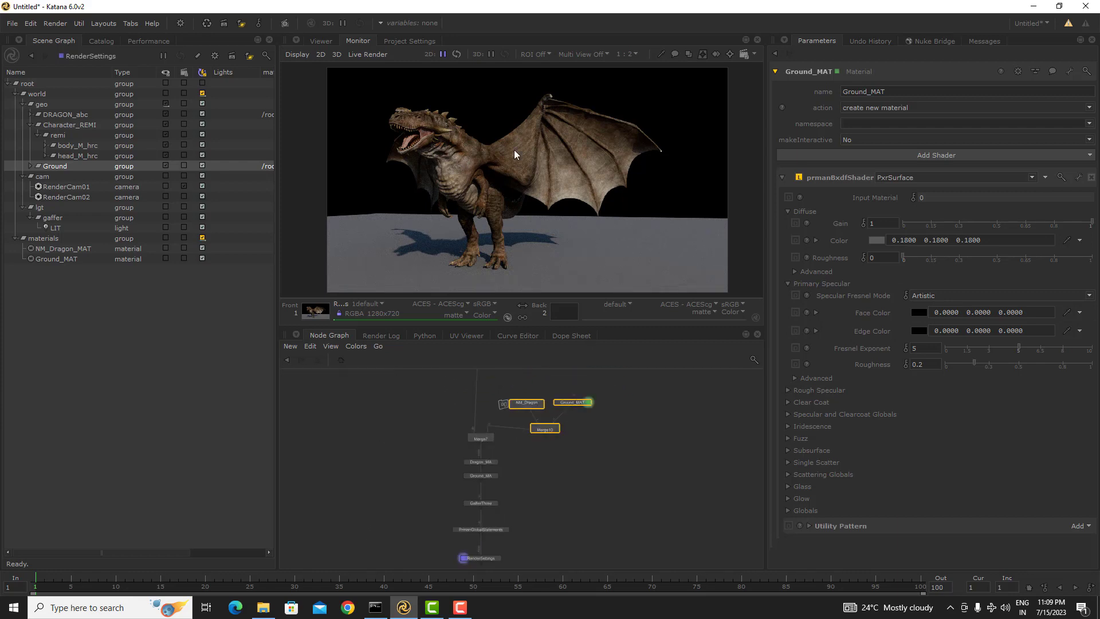
{"action": "scroll", "coordinate": [523, 474], "scroll_direction": "up", "scroll_amount": 4}
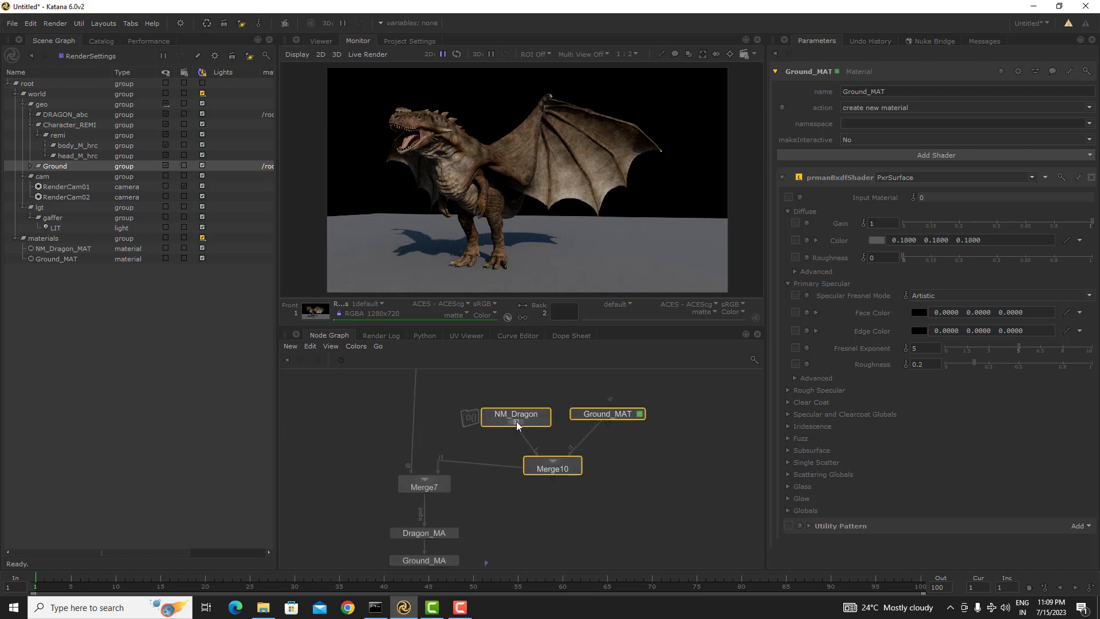
{"action": "middle_click", "coordinate": [517, 425], "text": "ctrl"}
{"action": "middle_click_drag", "start_coordinate": [525, 427], "coordinate": [456, 443]}
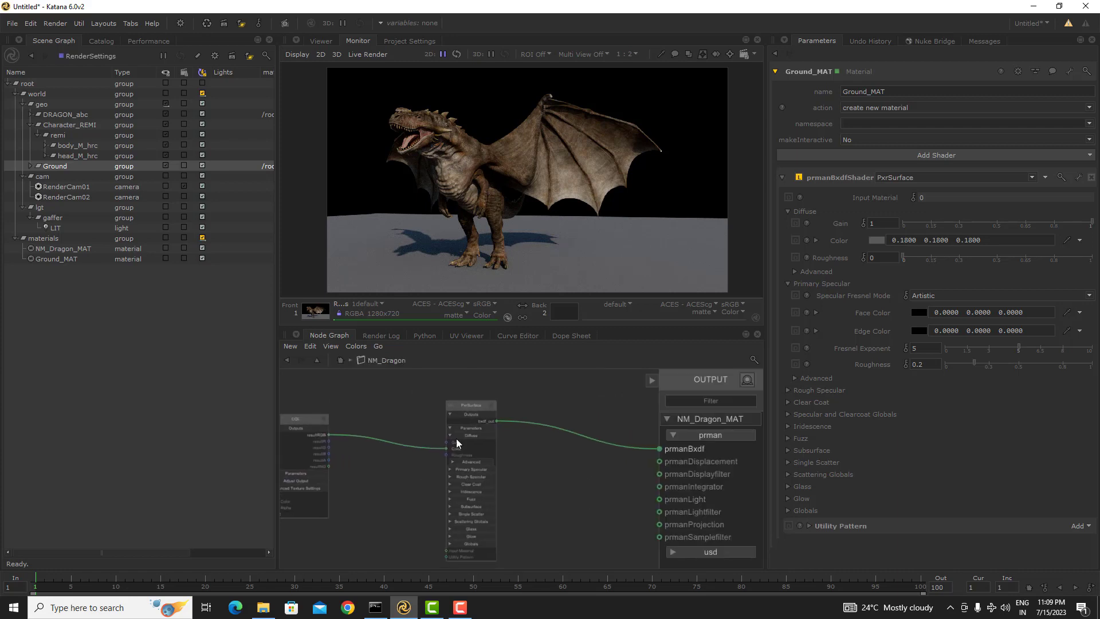
{"action": "middle_click_drag", "start_coordinate": [520, 483], "coordinate": [559, 500]}
{"action": "left_click_drag", "start_coordinate": [481, 420], "coordinate": [545, 420]}
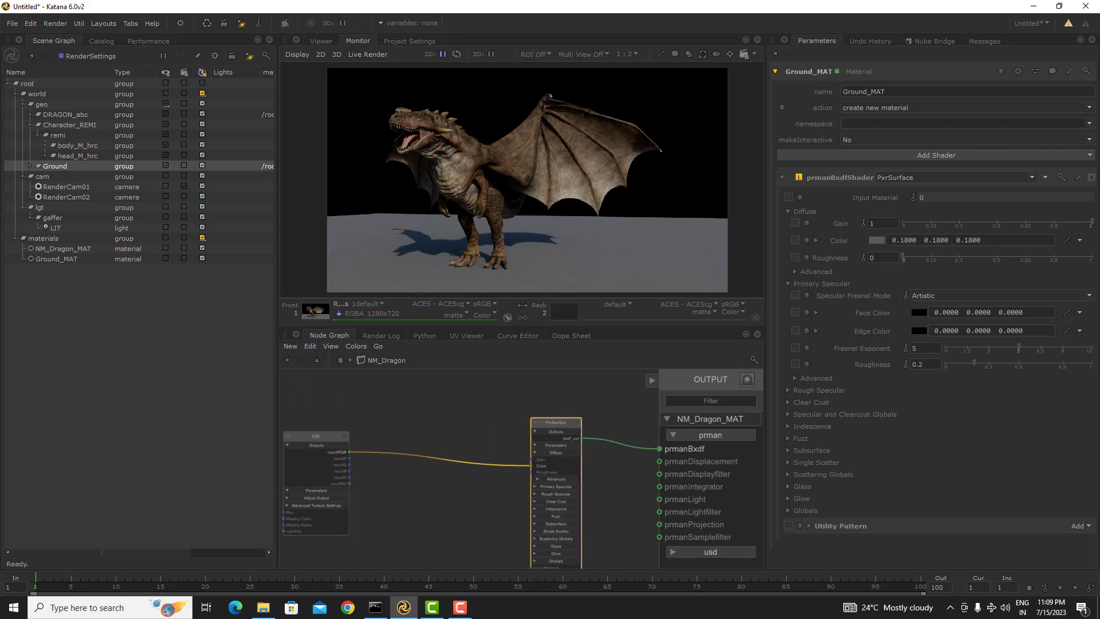
- Add a PxrConstant node, feed COL's resultRGB into its Emit Color and connect its output to prmanBxdf
{"action": "middle_click_drag", "start_coordinate": [479, 378], "coordinate": [476, 424]}
{"action": "key", "text": "Tab"}
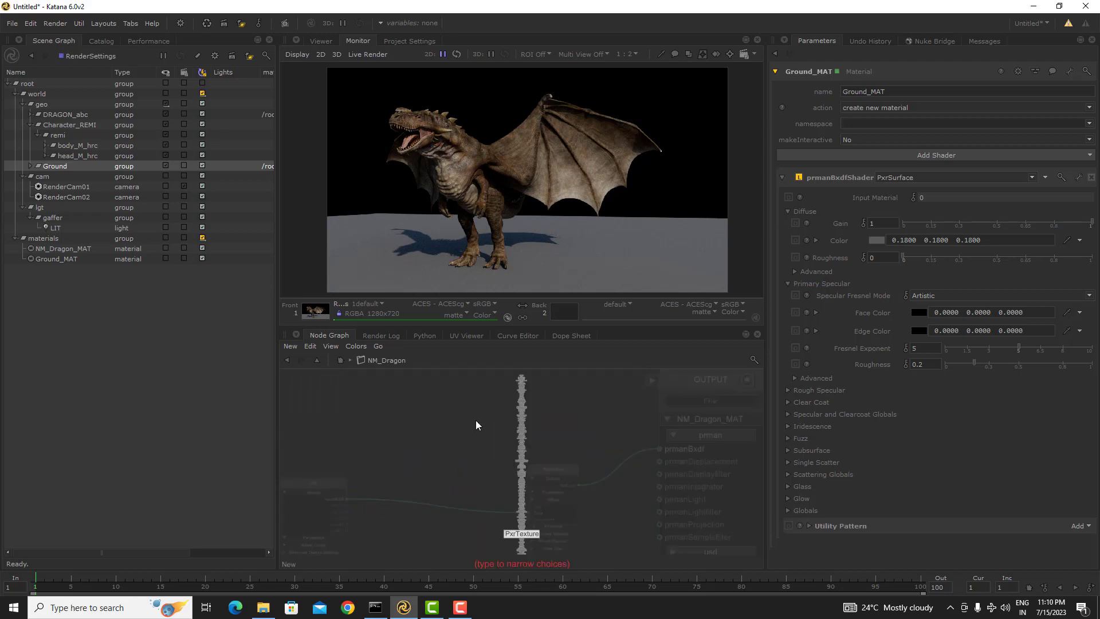
{"action": "type", "text": "con"}
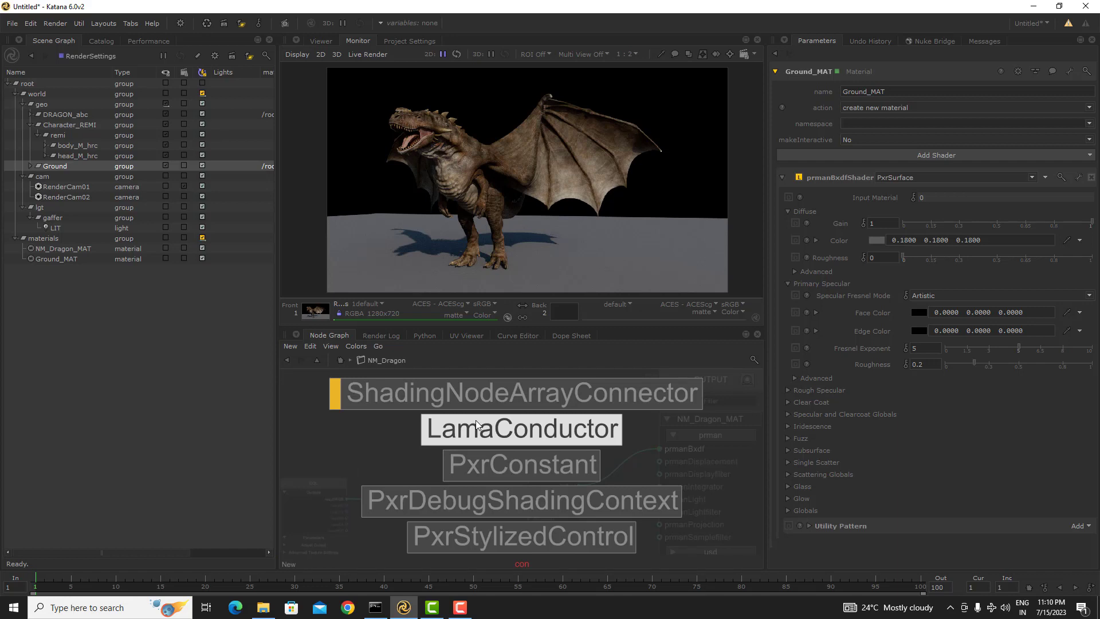
{"action": "key", "text": "Down"}
{"action": "key", "text": "Return"}
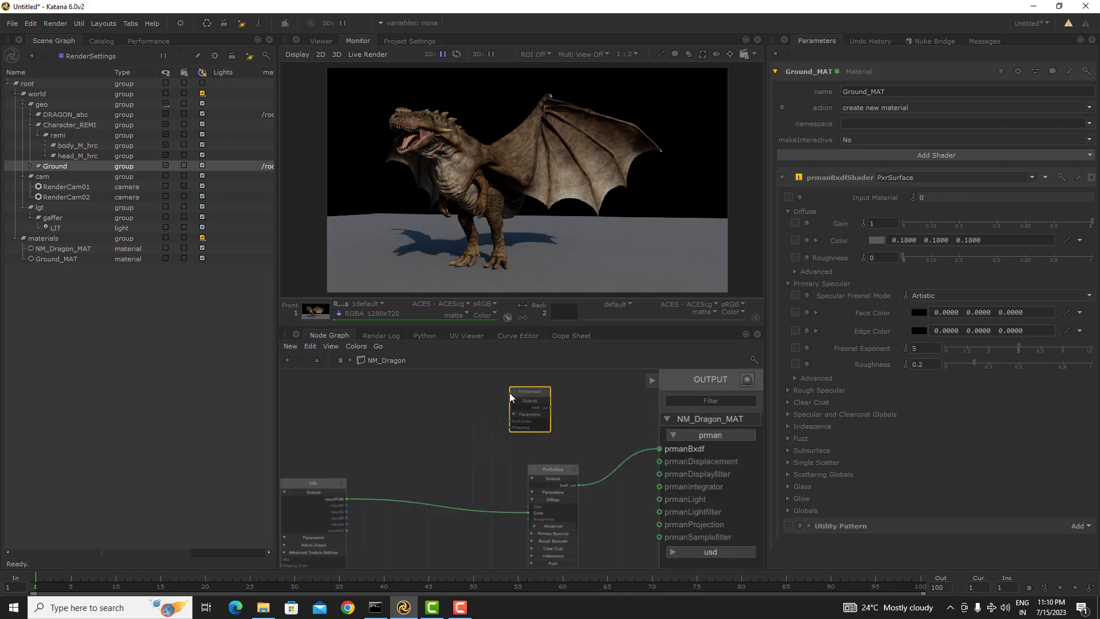
{"action": "left_click_drag", "start_coordinate": [346, 499], "coordinate": [660, 449]}
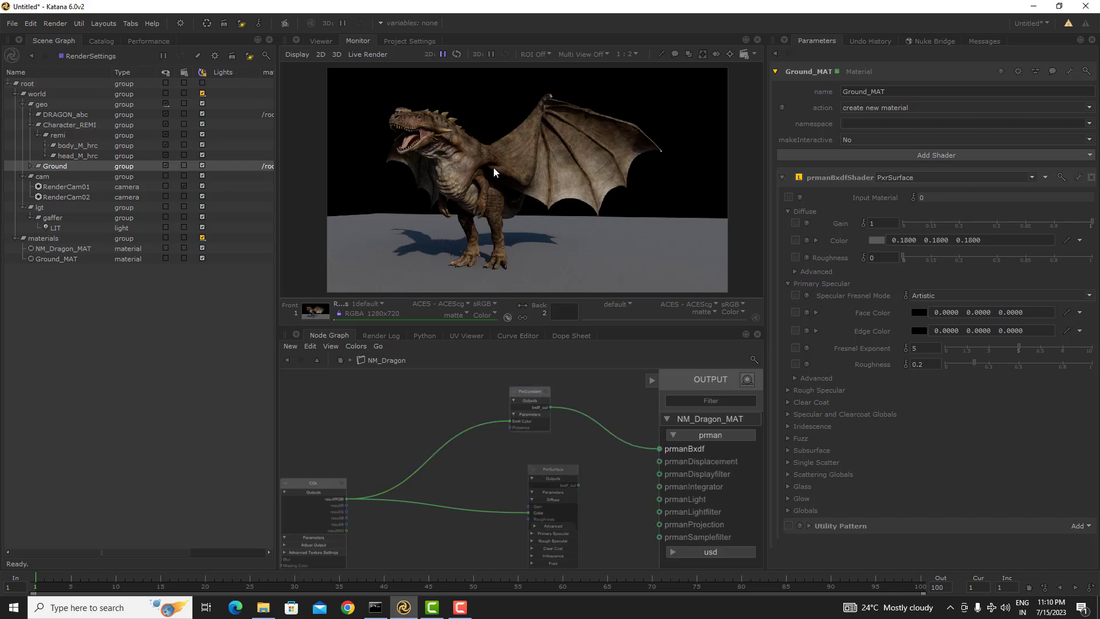
{"action": "scroll", "coordinate": [464, 139], "scroll_direction": "up", "scroll_amount": 1}
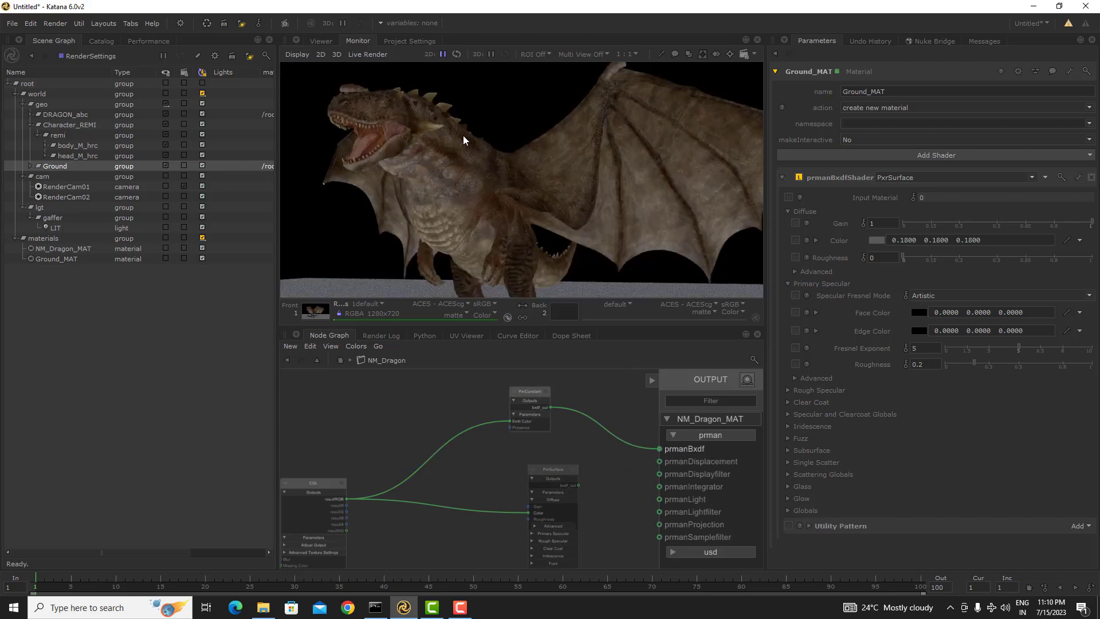
{"action": "scroll", "coordinate": [464, 139], "scroll_direction": "up", "scroll_amount": 1}
- Move the PxrConstant node below the PxrSurface and duplicate the COL texture node
{"action": "scroll", "coordinate": [389, 471], "scroll_direction": "down", "scroll_amount": 2}
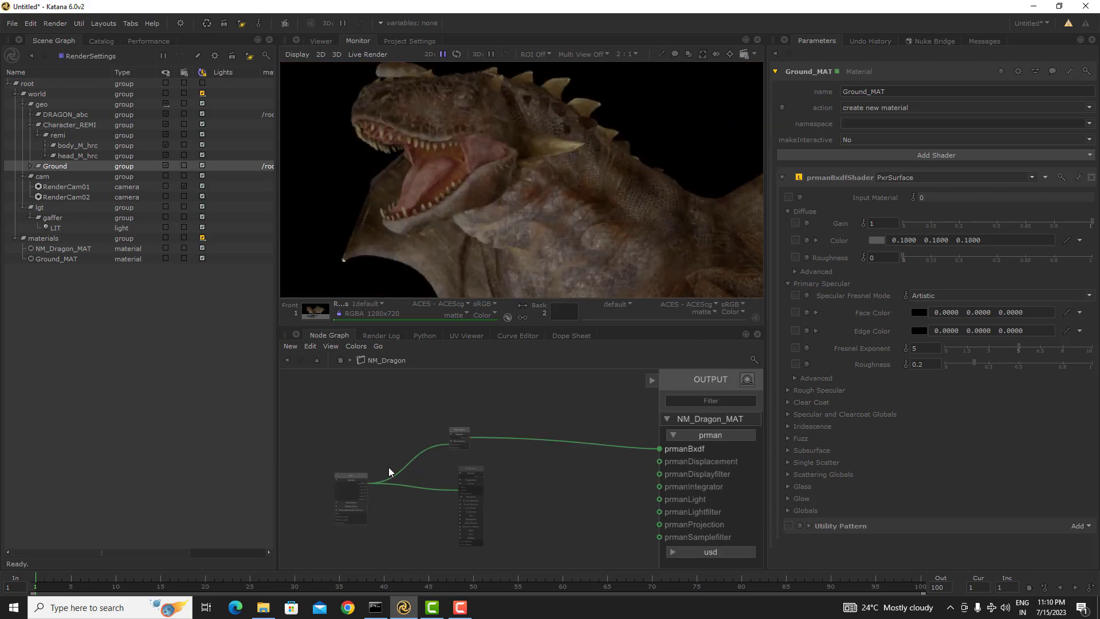
{"action": "middle_click_drag", "start_coordinate": [389, 472], "coordinate": [451, 449]}
{"action": "left_click_drag", "start_coordinate": [451, 449], "coordinate": [385, 499]}
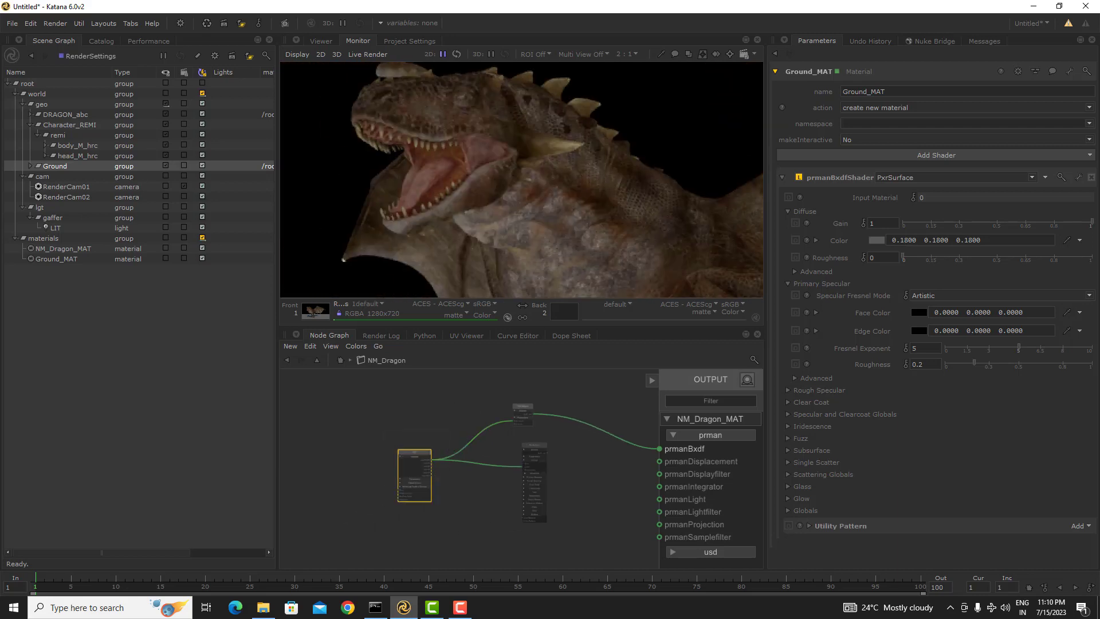
{"action": "middle_click_drag", "start_coordinate": [439, 391], "coordinate": [429, 455]}
{"action": "left_click", "coordinate": [422, 455]}
{"action": "middle_click_drag", "start_coordinate": [456, 535], "coordinate": [470, 442]}
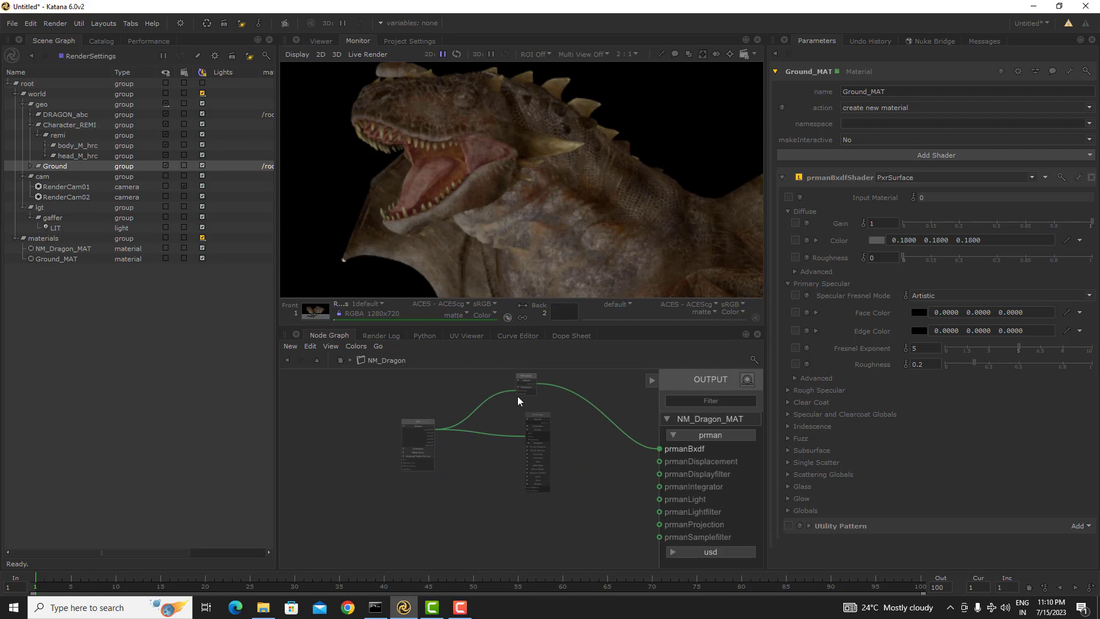
{"action": "left_click_drag", "start_coordinate": [522, 389], "coordinate": [537, 535]}
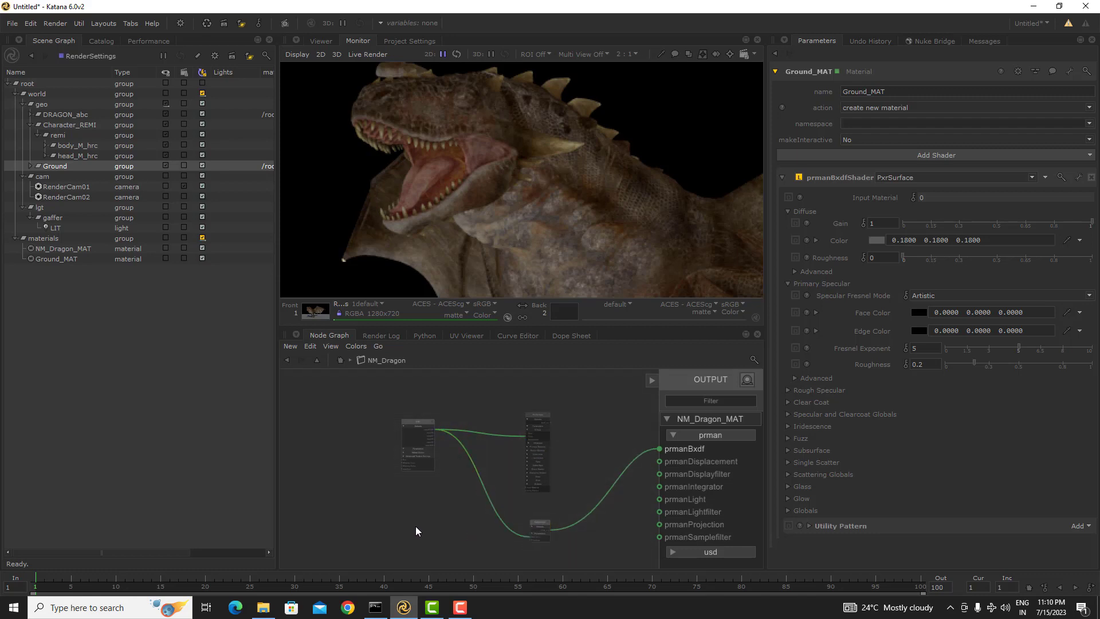
{"action": "key", "text": "ctrl+v"}
- Rename the duplicated texture node SPC
{"action": "scroll", "coordinate": [404, 507], "scroll_direction": "up", "scroll_amount": 4}
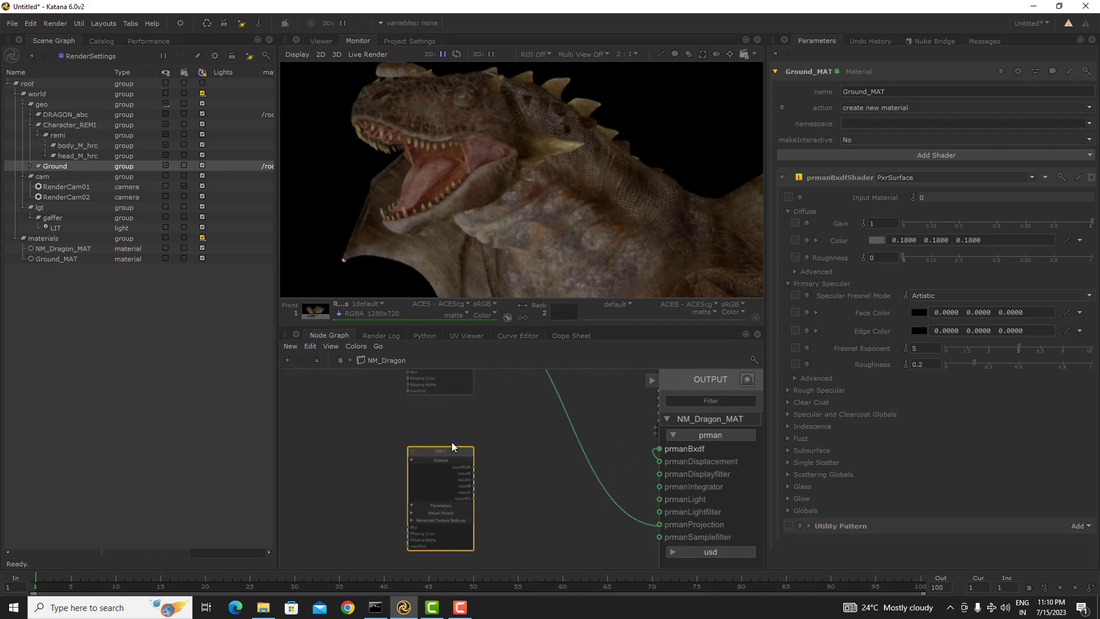
{"action": "scroll", "coordinate": [452, 446], "scroll_direction": "up", "scroll_amount": 3}
{"action": "middle_click_drag", "start_coordinate": [457, 452], "coordinate": [495, 406]}
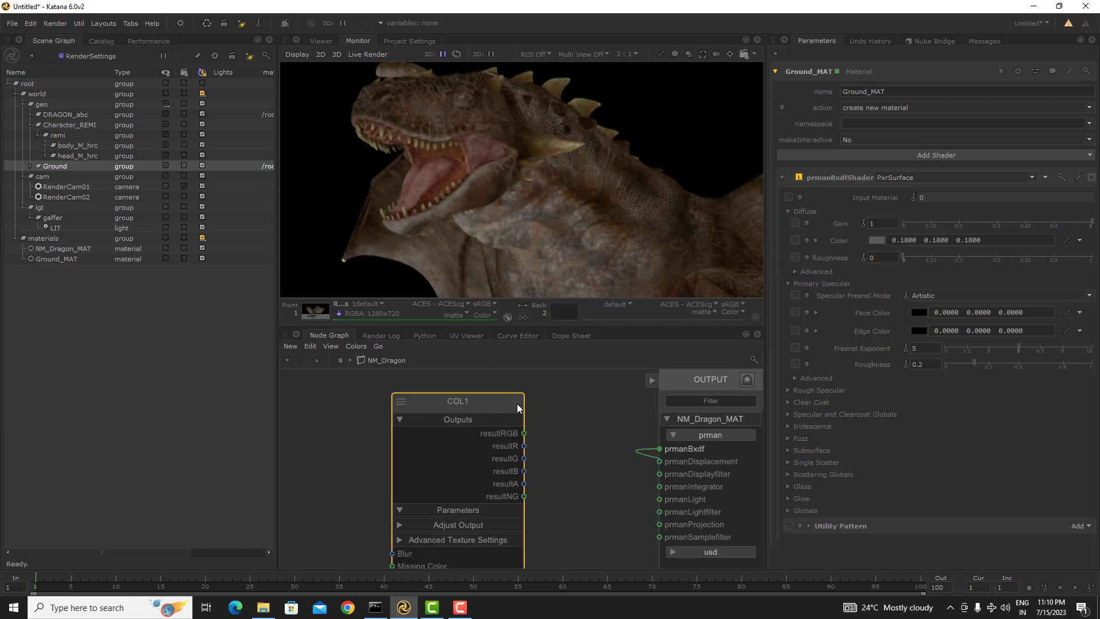
{"action": "double_click", "coordinate": [468, 406]}
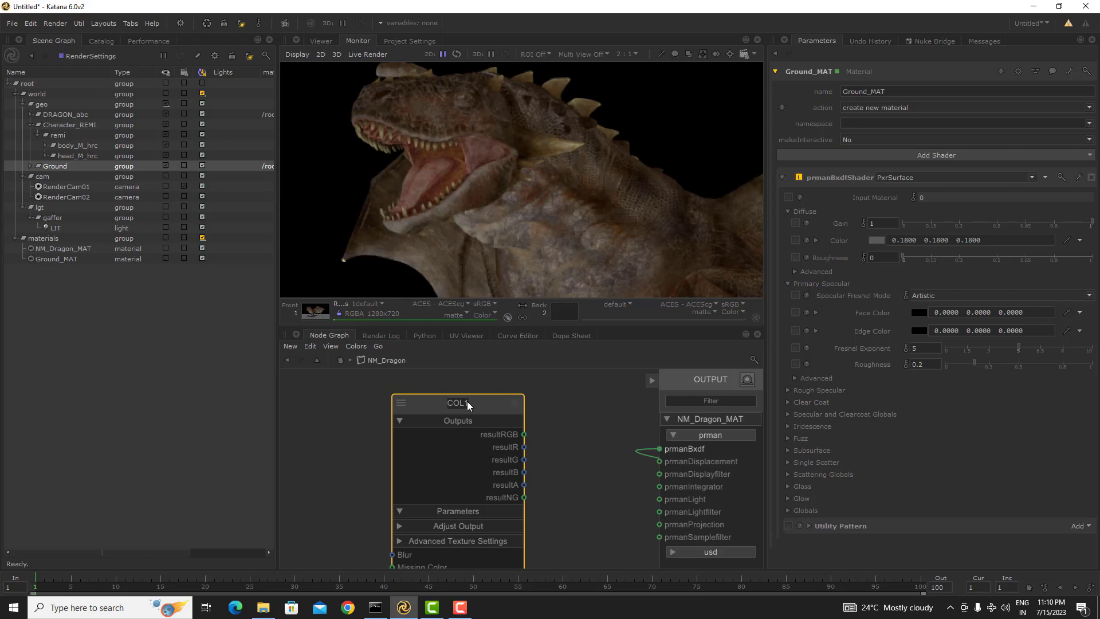
{"action": "left_click", "coordinate": [460, 608]}
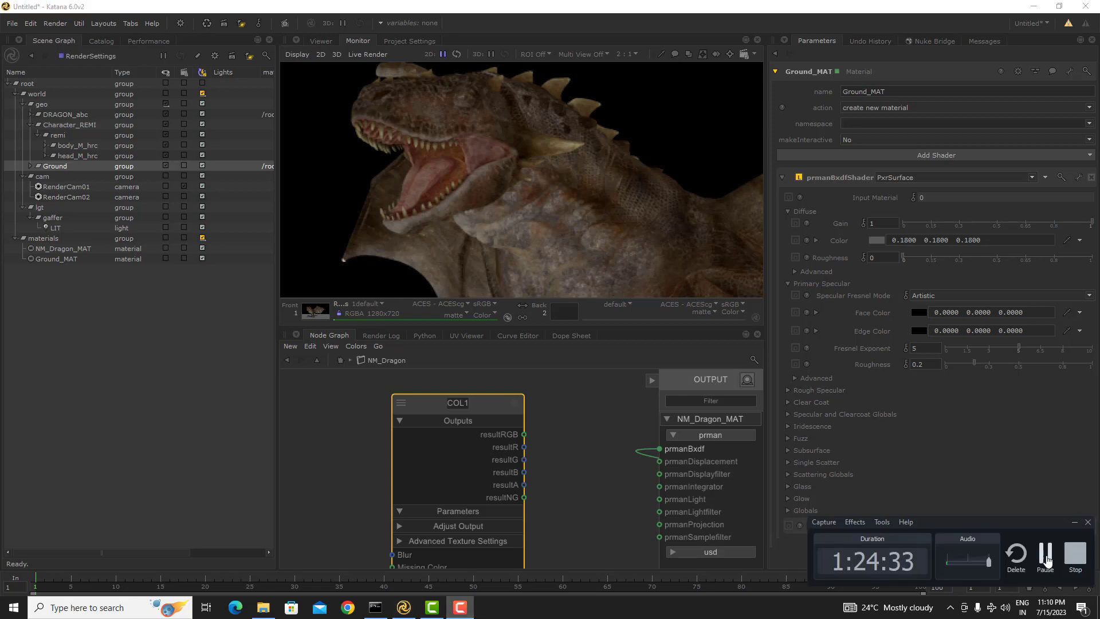
{"action": "left_click", "coordinate": [481, 408]}
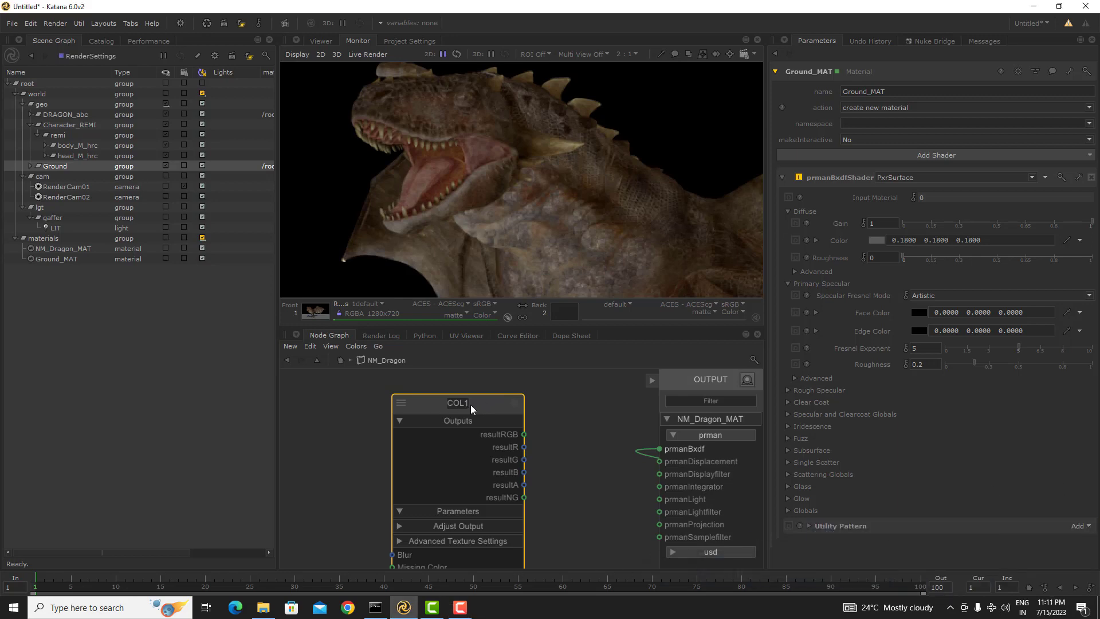
{"action": "type", "text": "SPC"}
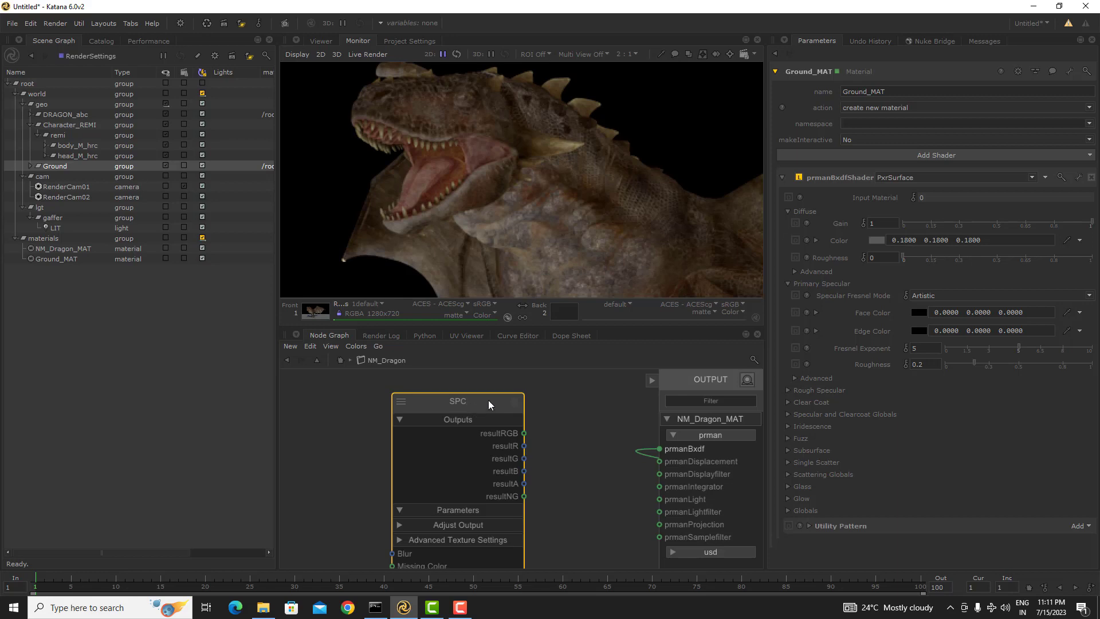
- Connect SPC's resultRGB output to the PxrConstant's Emit Color in place of the COL texture
{"action": "middle_click_drag", "start_coordinate": [575, 461], "coordinate": [510, 456]}
{"action": "scroll", "coordinate": [514, 454], "scroll_direction": "down", "scroll_amount": 5}
{"action": "scroll", "coordinate": [514, 447], "scroll_direction": "up", "scroll_amount": 3}
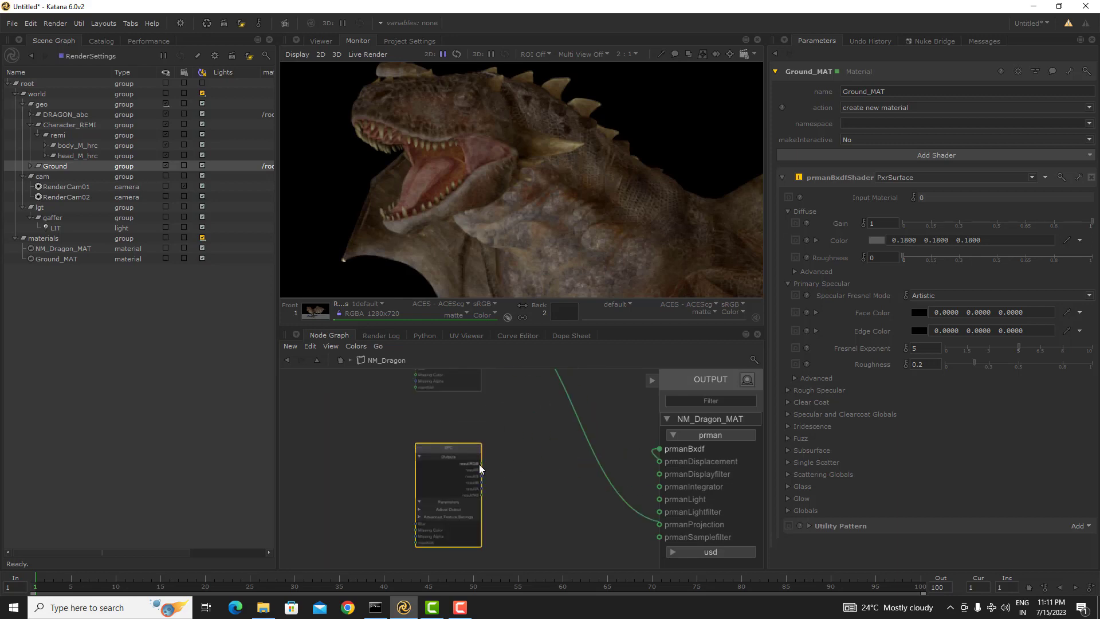
{"action": "left_click", "coordinate": [481, 464]}
{"action": "middle_click_drag", "start_coordinate": [545, 388], "coordinate": [471, 526]}
{"action": "middle_click_drag", "start_coordinate": [545, 555], "coordinate": [445, 419]}
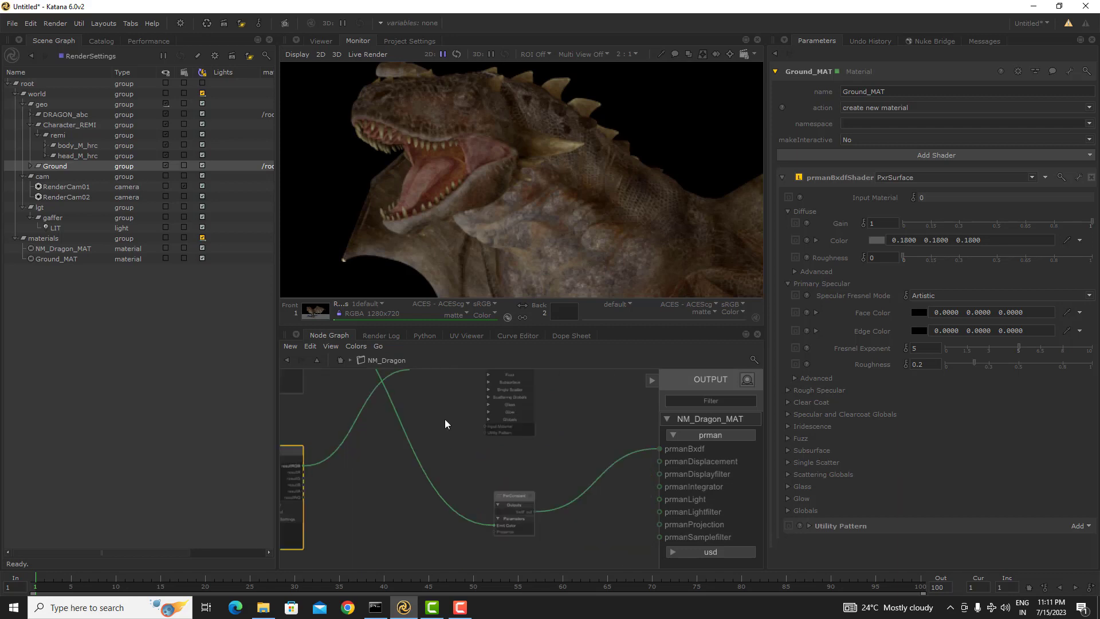
{"action": "left_click", "coordinate": [495, 525]}
{"action": "middle_click_drag", "start_coordinate": [499, 523], "coordinate": [564, 516]}
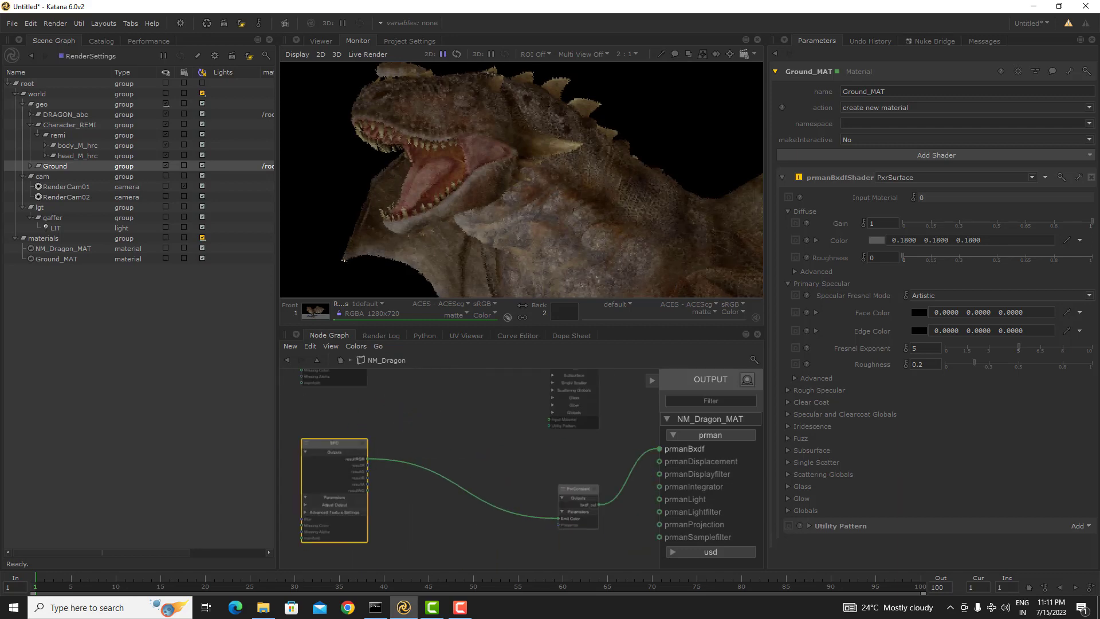
- Show SPC's parameters in a wider area and copy the <UDIM>.exr.tex ending of its Filename
{"action": "middle_click_drag", "start_coordinate": [335, 448], "coordinate": [413, 429]}
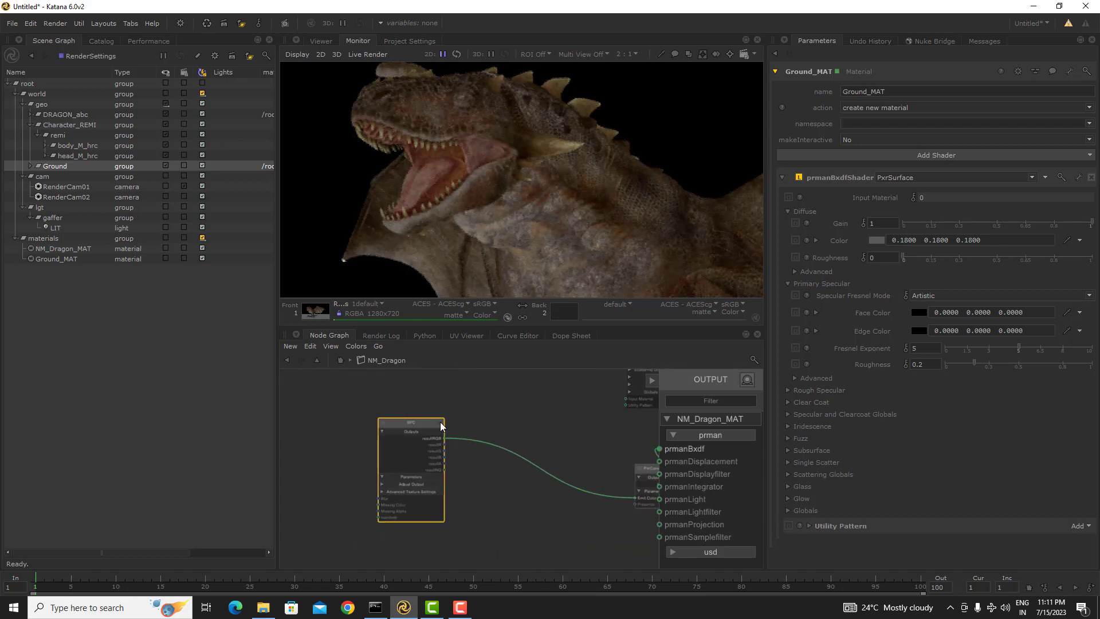
{"action": "left_click", "coordinate": [439, 423]}
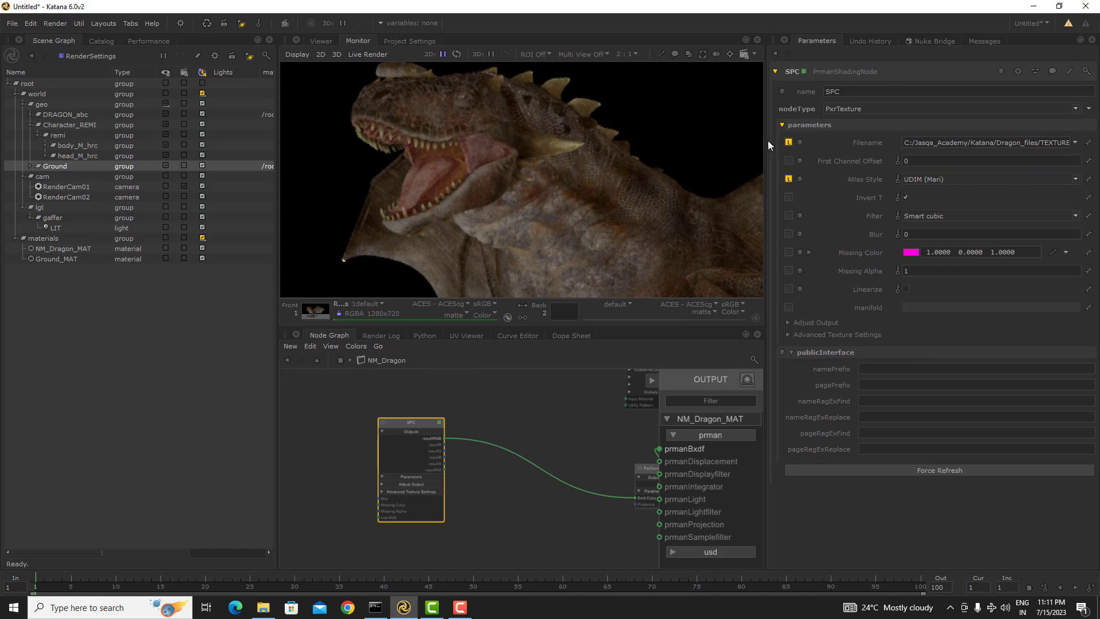
{"action": "left_click_drag", "start_coordinate": [768, 140], "coordinate": [600, 140]}
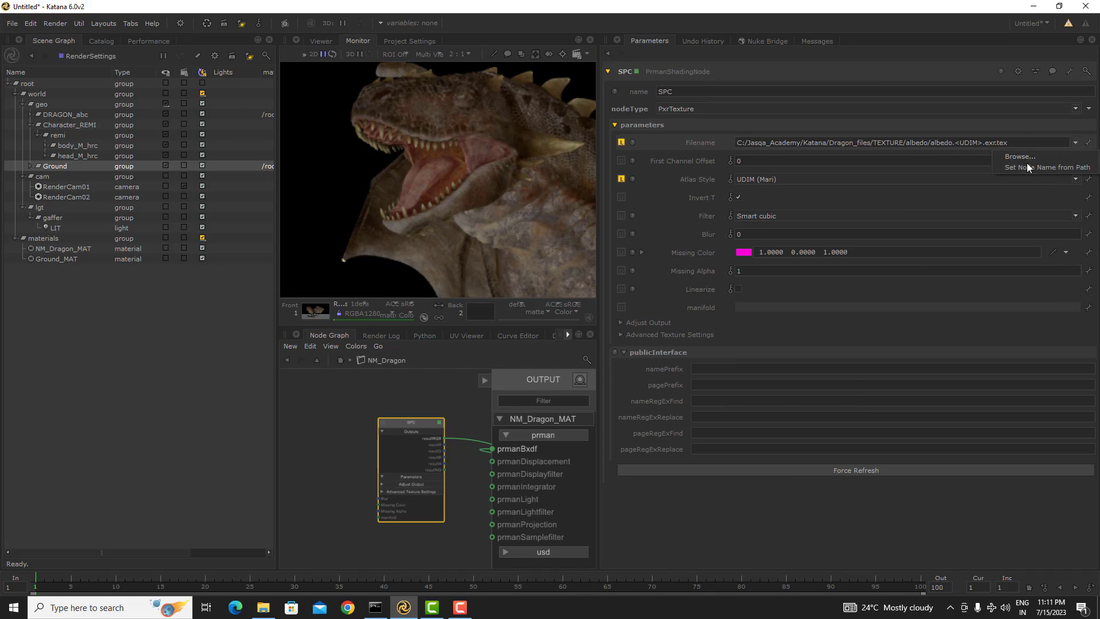
{"action": "left_click", "coordinate": [1041, 128]}
{"action": "left_click_drag", "start_coordinate": [1010, 143], "coordinate": [952, 143]}
{"action": "key", "text": "ctrl+c"}
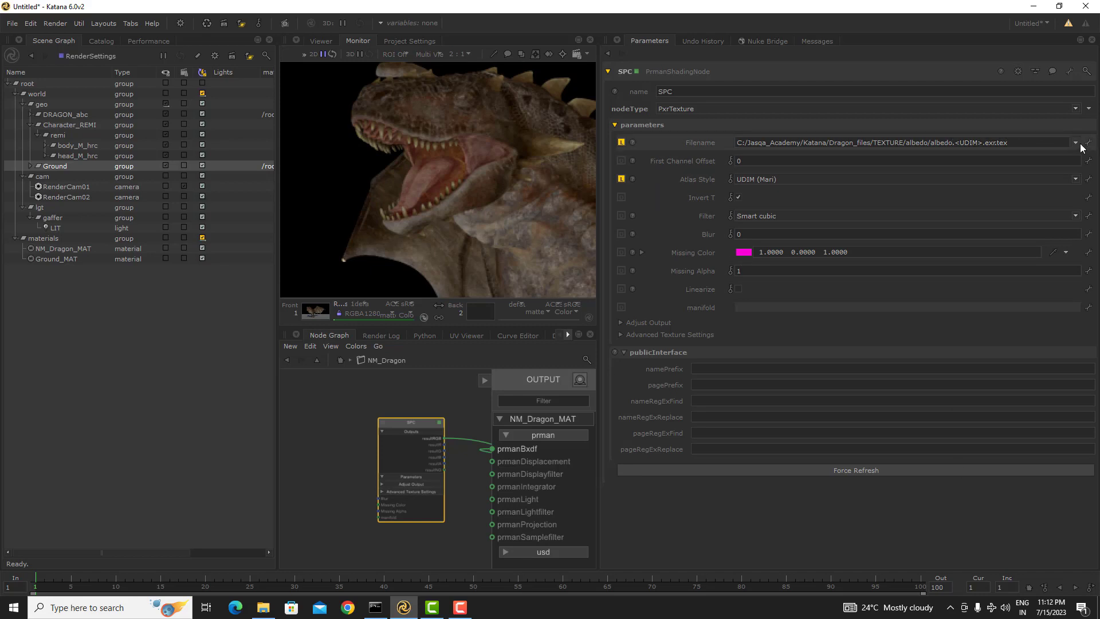
- Set SPC's Filename to specW.1001.exr.tex from the TEXTURE/specW folder
{"action": "left_click", "coordinate": [1076, 142]}
{"action": "left_click", "coordinate": [1022, 158]}
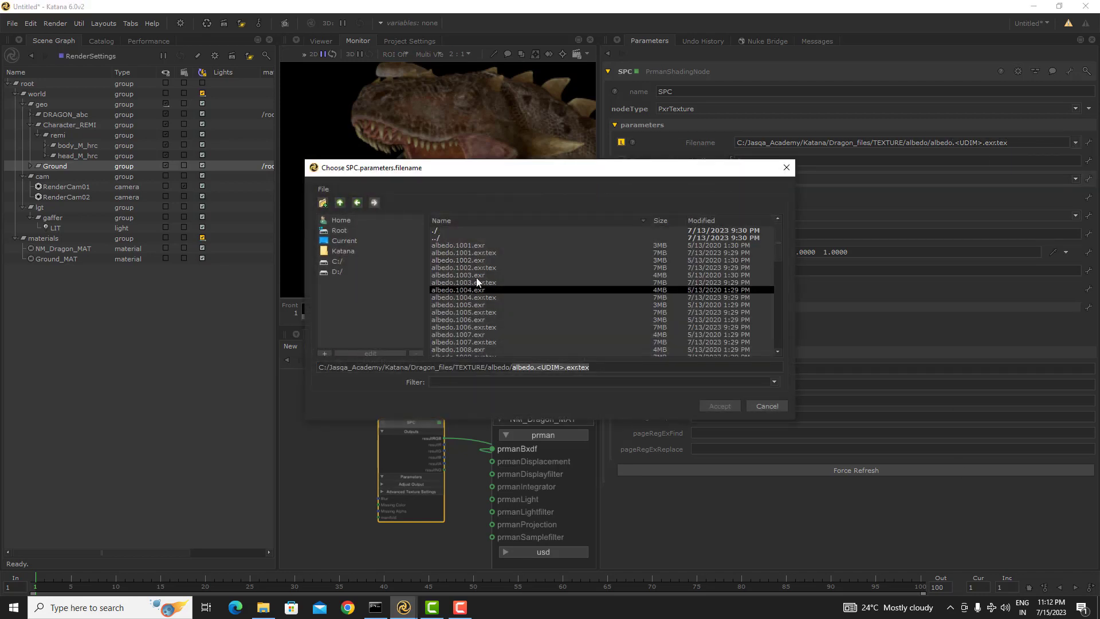
{"action": "left_click", "coordinate": [340, 202]}
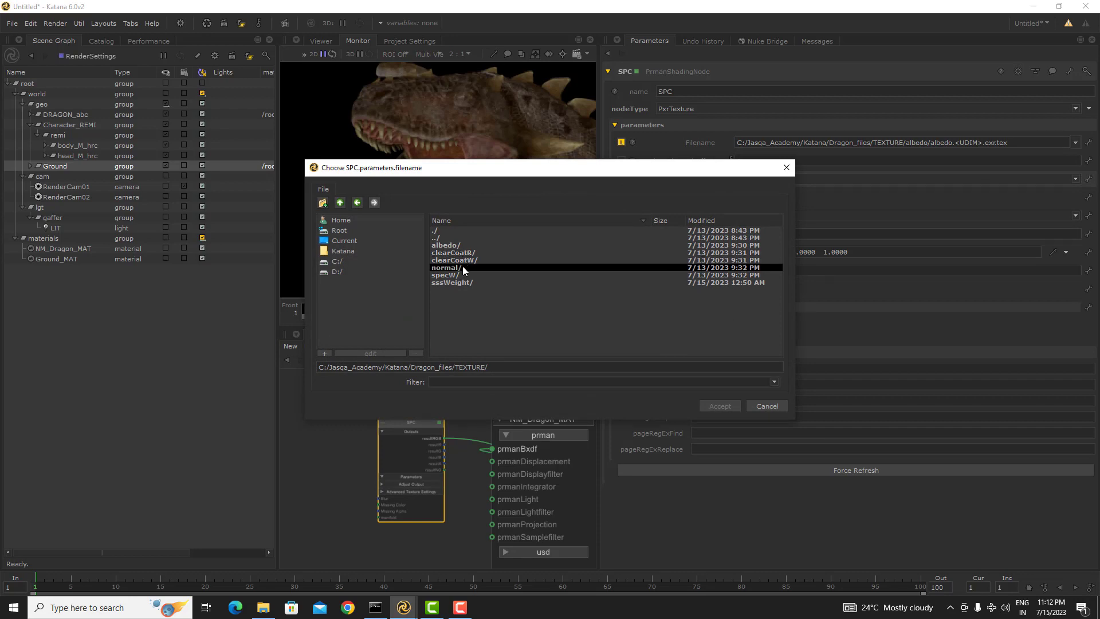
{"action": "double_click", "coordinate": [460, 276]}
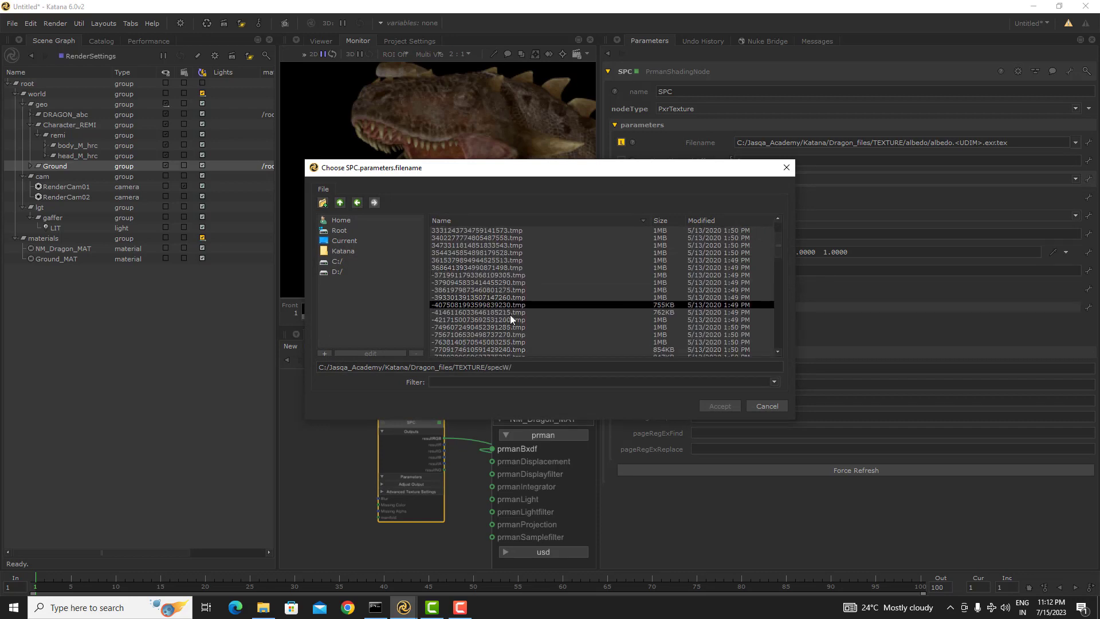
{"action": "double_click", "coordinate": [463, 268]}
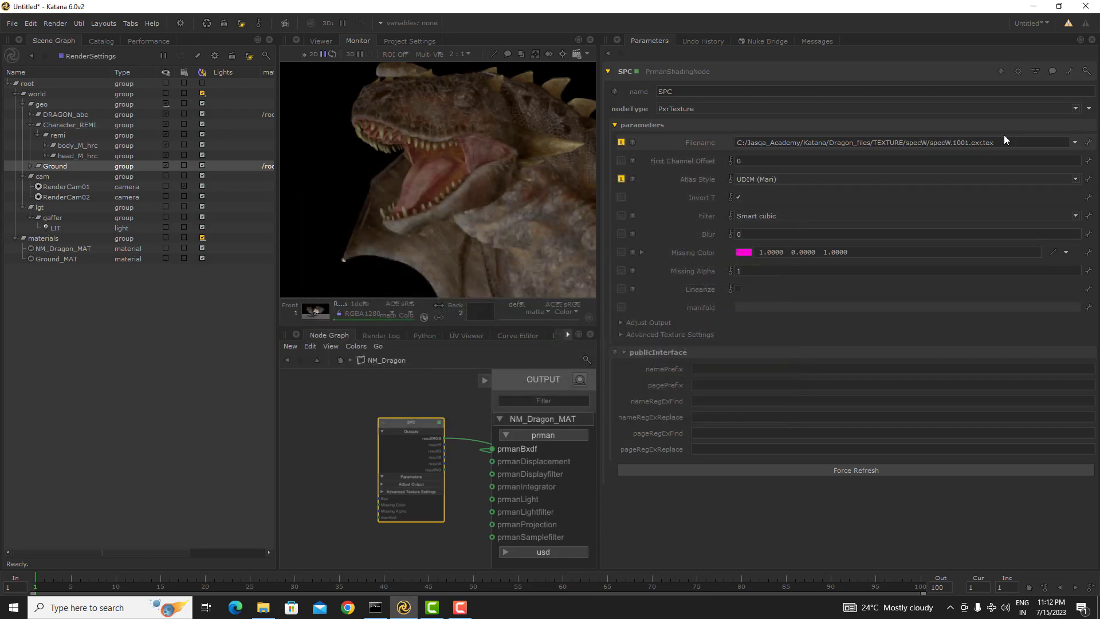
- Replace the 1001.exr.tex ending of SPC's Filename with the copied .<UDIM>.exr.tex text
{"action": "left_click_drag", "start_coordinate": [1009, 145], "coordinate": [957, 145]}
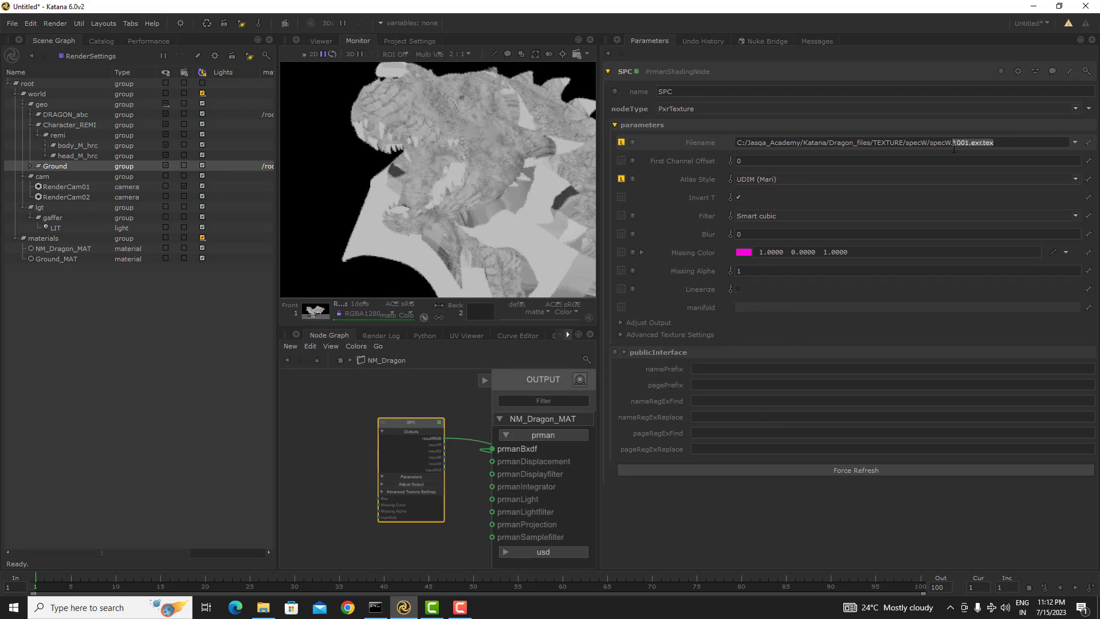
{"action": "key", "text": "ctrl+v"}
{"action": "left_click", "coordinate": [907, 519]}
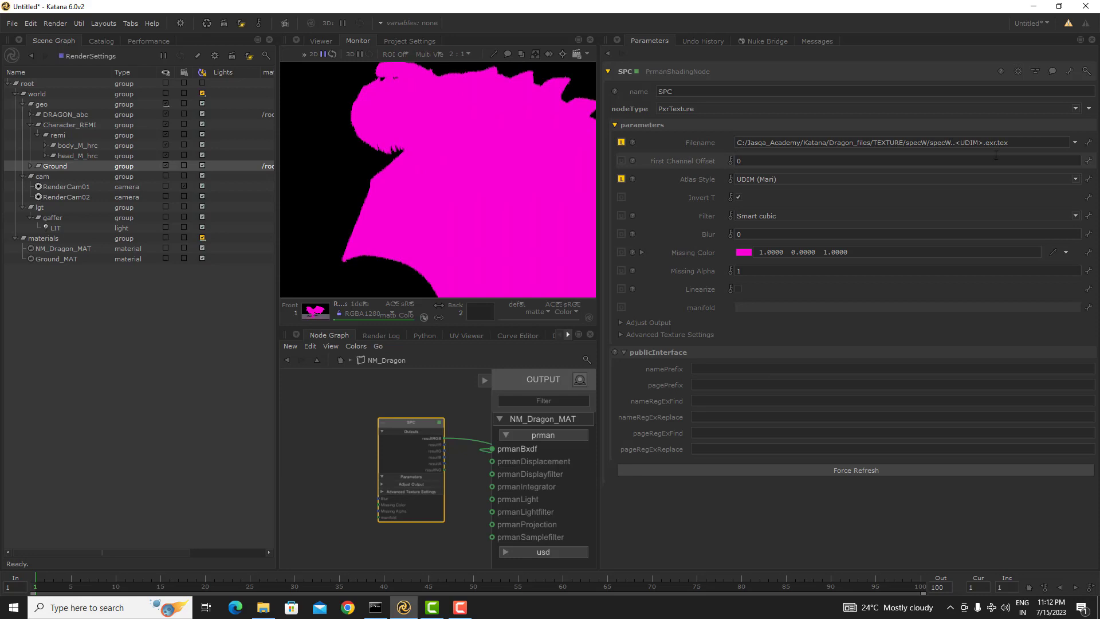
- Open SPC's Missing Color for editing
{"action": "scroll", "coordinate": [448, 190], "scroll_direction": "down", "scroll_amount": 2}
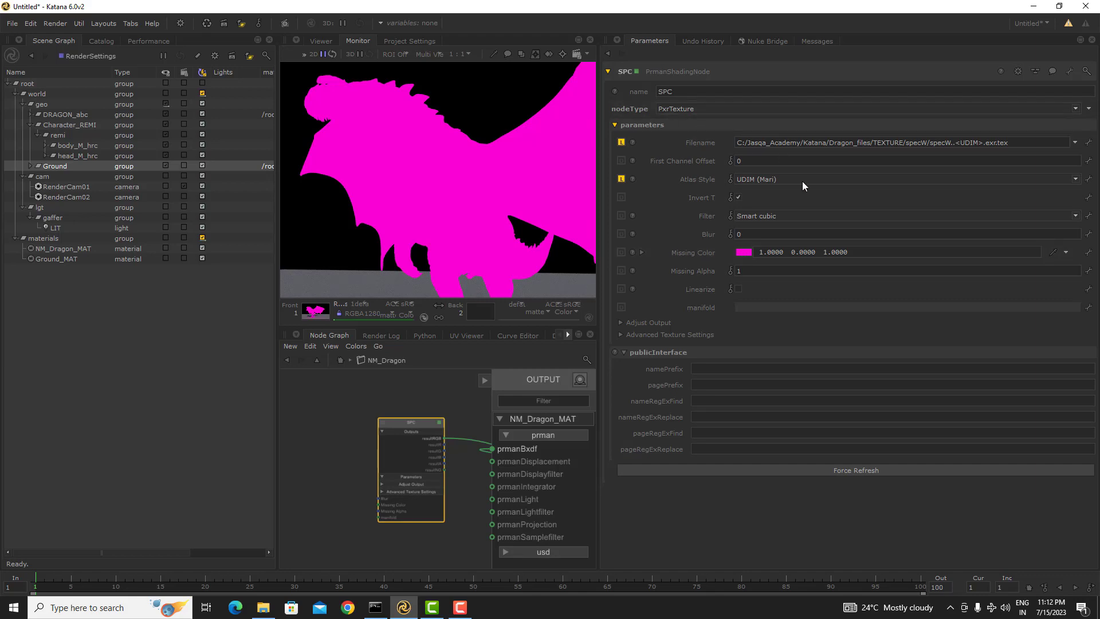
{"action": "left_click", "coordinate": [745, 253]}
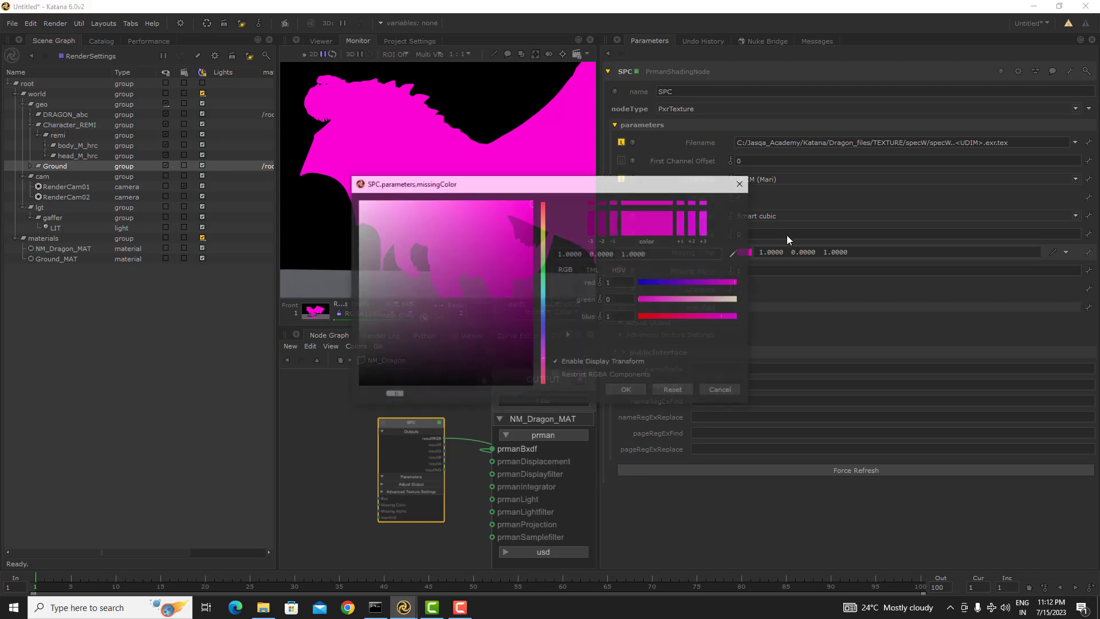
{"action": "left_click", "coordinate": [656, 316]}
{"action": "left_click_drag", "start_coordinate": [654, 316], "coordinate": [651, 316]}
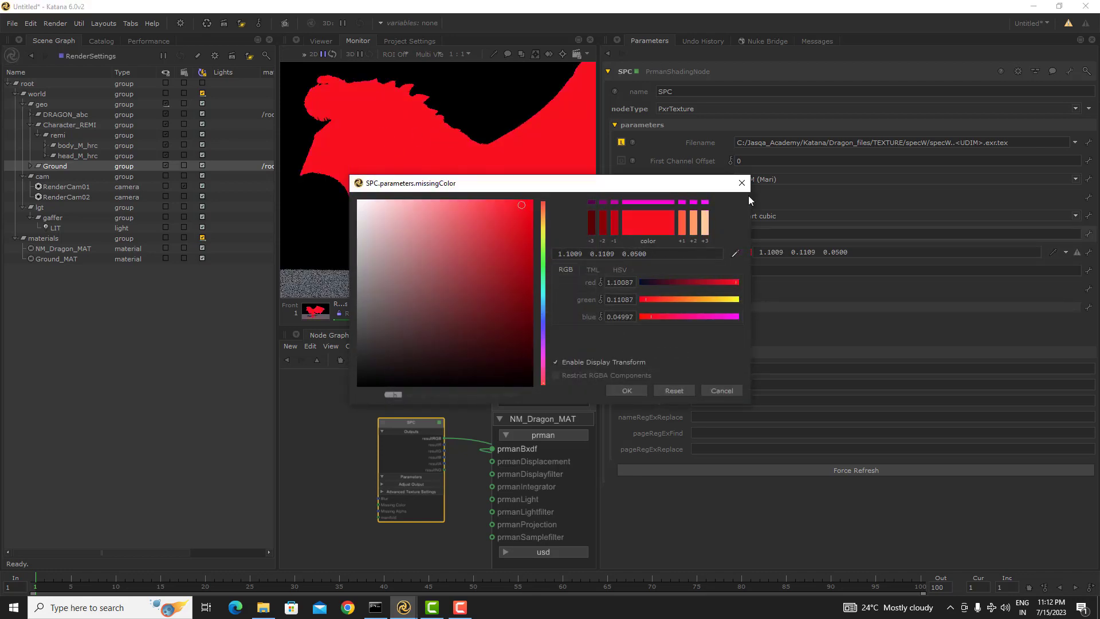
{"action": "left_click", "coordinate": [721, 390]}
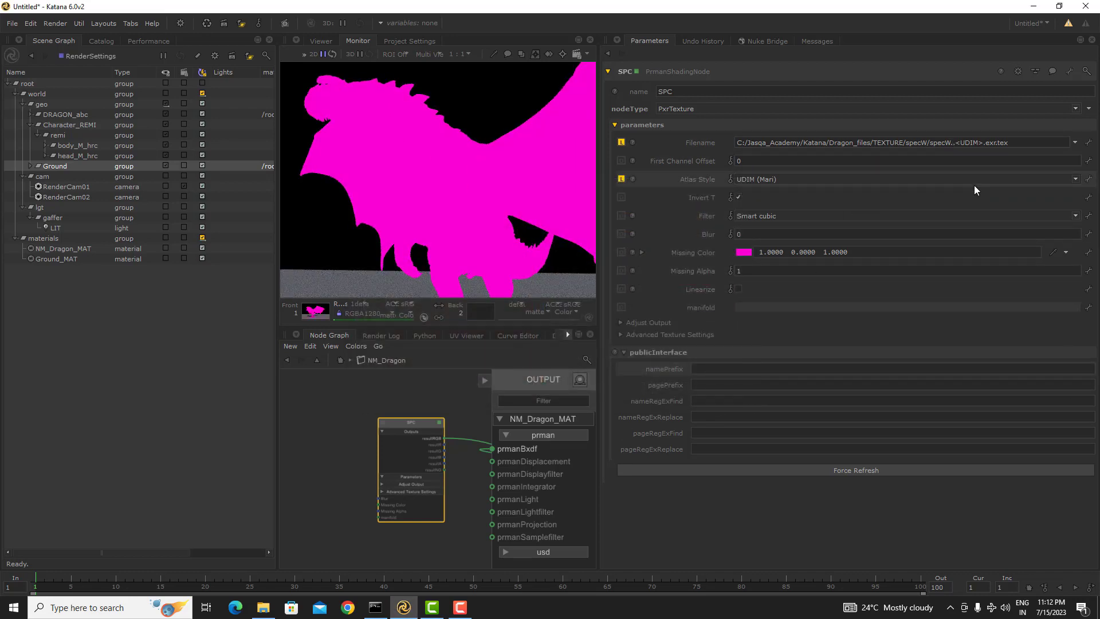
- Correct the SPC texture's file name by removing the extra dots so it ends in specW/specW.<UDIM>.exr.tex
{"action": "key", "text": "BackSpace"}
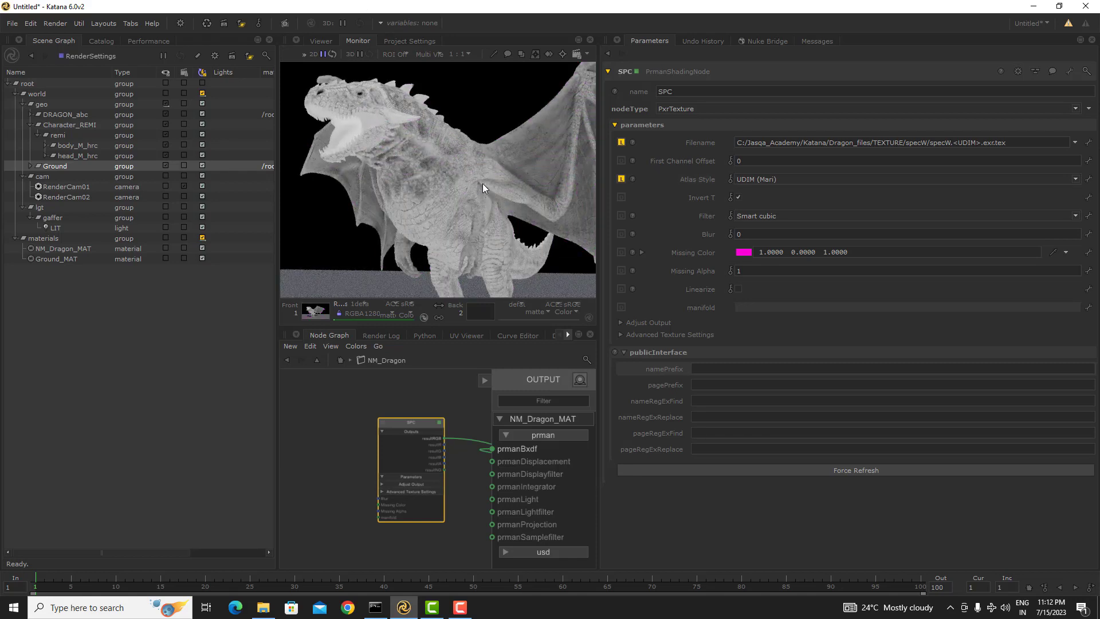
{"action": "scroll", "coordinate": [483, 183], "scroll_direction": "down", "scroll_amount": 2}
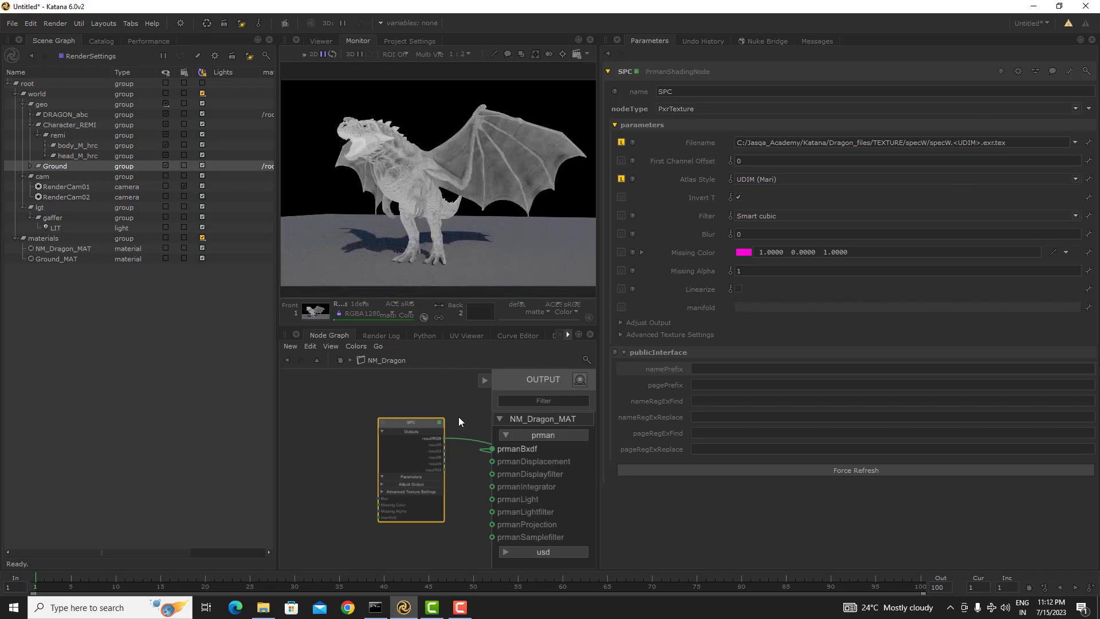
- Move the SPC texture node away from the output and paste a duplicate of it below the original
{"action": "middle_click_drag", "start_coordinate": [459, 422], "coordinate": [370, 422]}
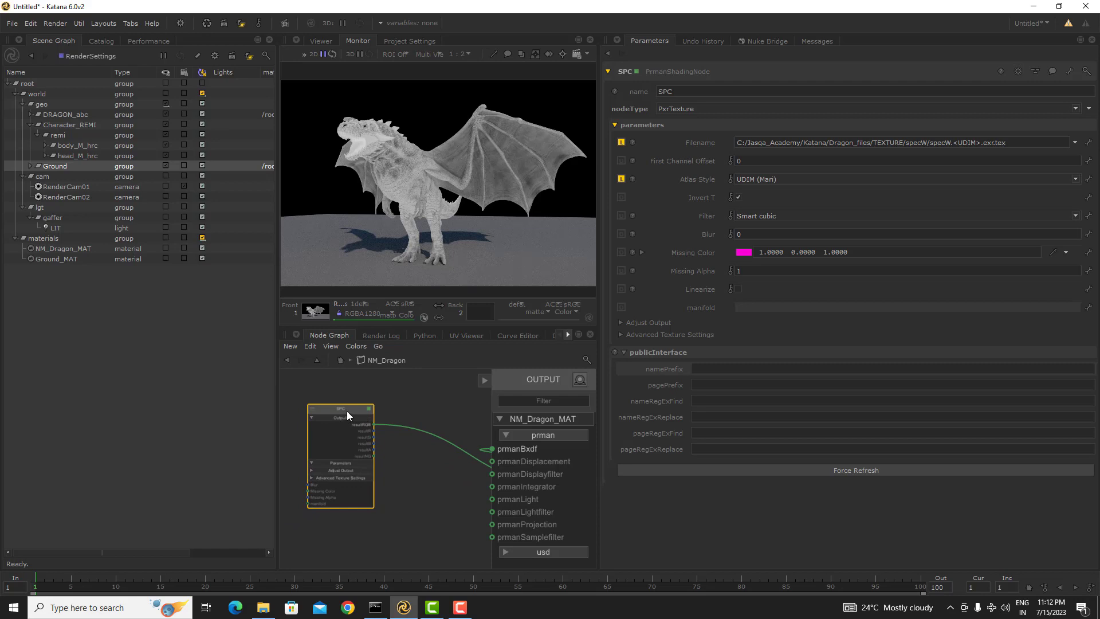
{"action": "middle_click_drag", "start_coordinate": [349, 547], "coordinate": [366, 487]}
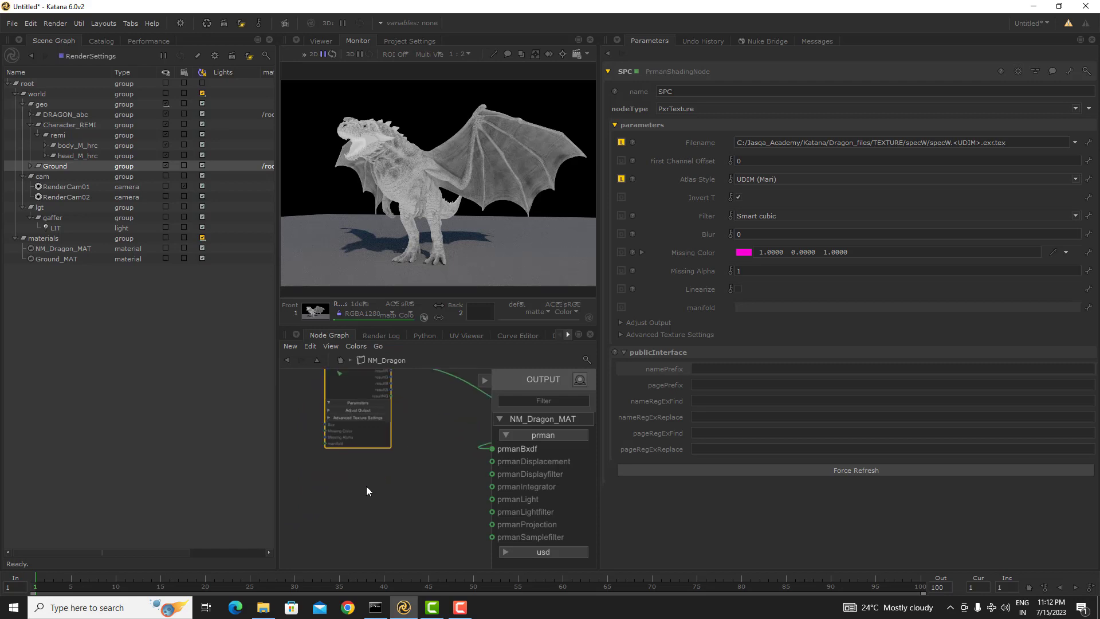
{"action": "left_click", "coordinate": [361, 499]}
{"action": "key", "text": "ctrl+v"}
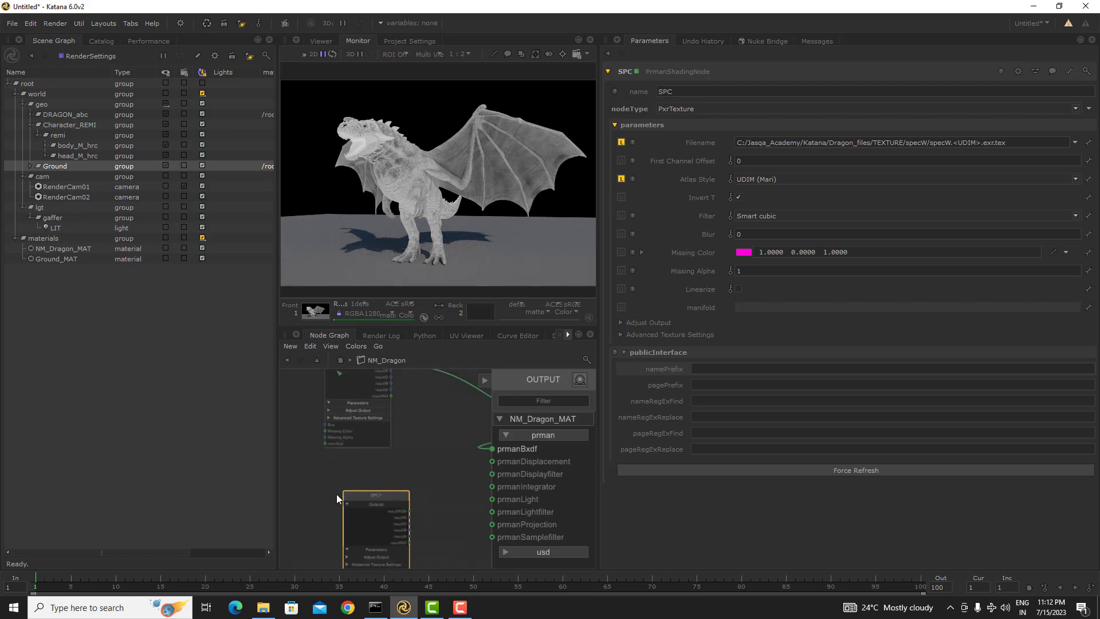
{"action": "left_click", "coordinate": [327, 491]}
{"action": "middle_click_drag", "start_coordinate": [413, 474], "coordinate": [435, 430]}
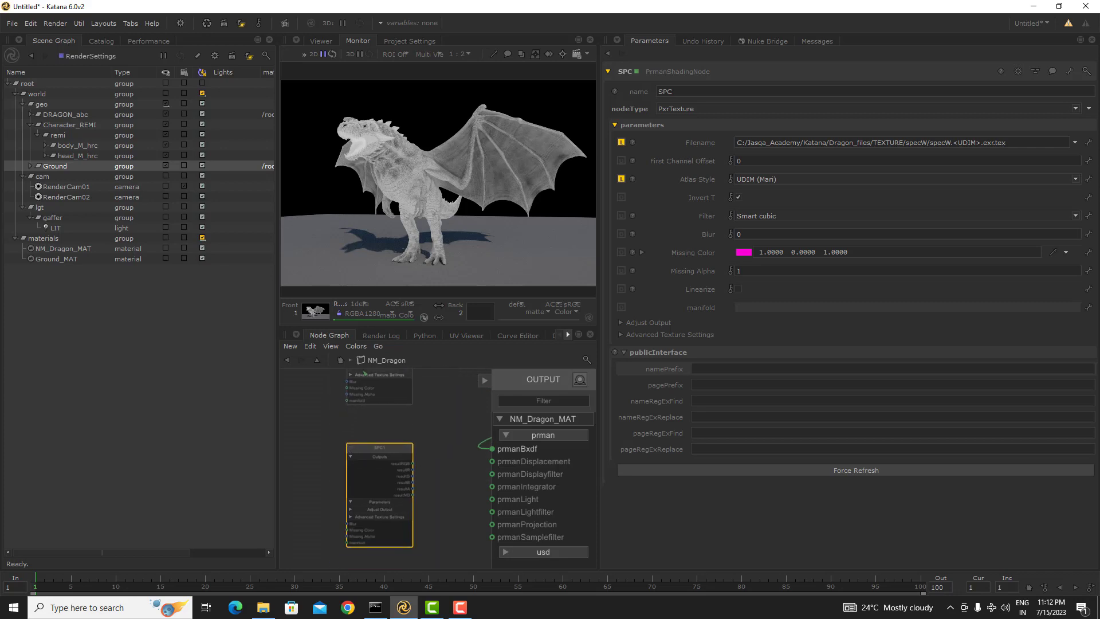
{"action": "scroll", "coordinate": [390, 451], "scroll_direction": "up", "scroll_amount": 3}
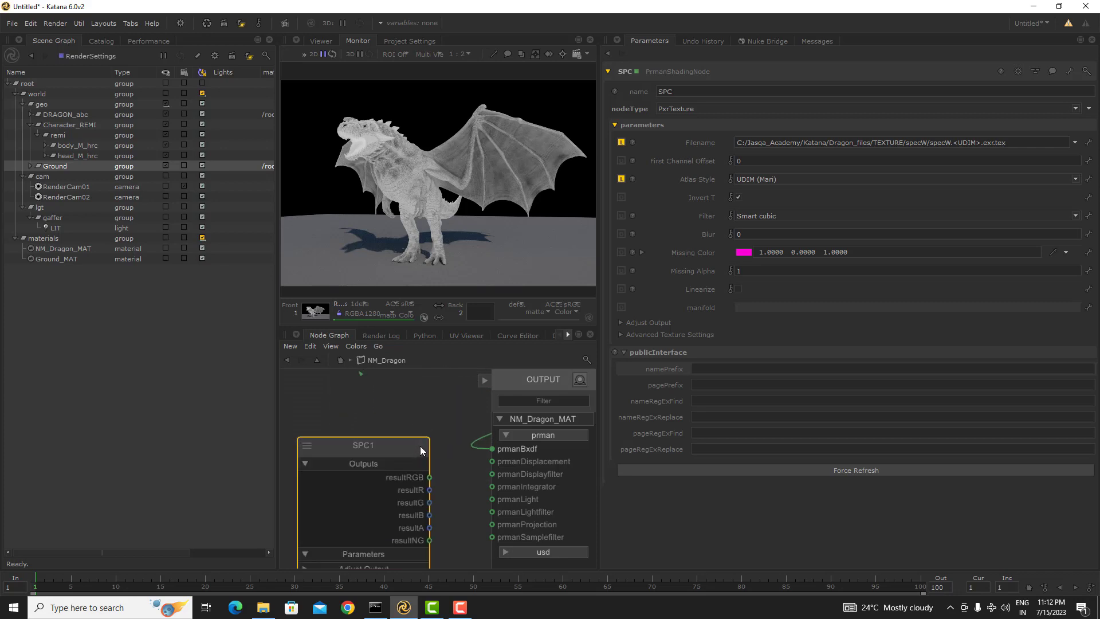
- Open the duplicated texture node's parameters and browse the TEXTURE/normal folder for its texture file
{"action": "left_click", "coordinate": [420, 445]}
{"action": "left_click_drag", "start_coordinate": [1006, 143], "coordinate": [952, 143]}
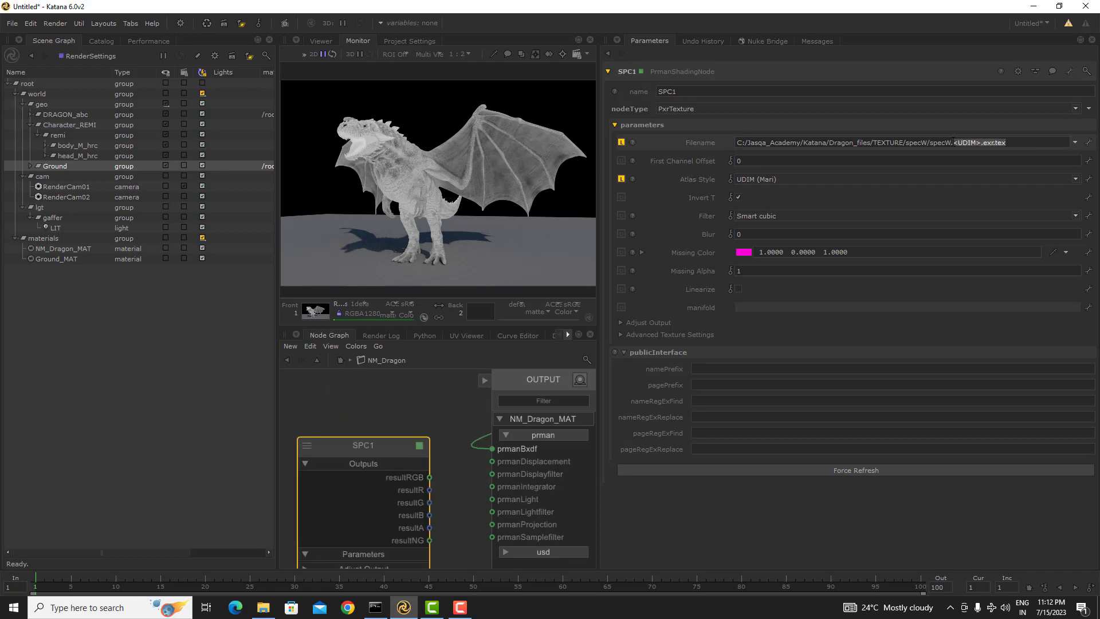
{"action": "left_click", "coordinate": [1075, 142]}
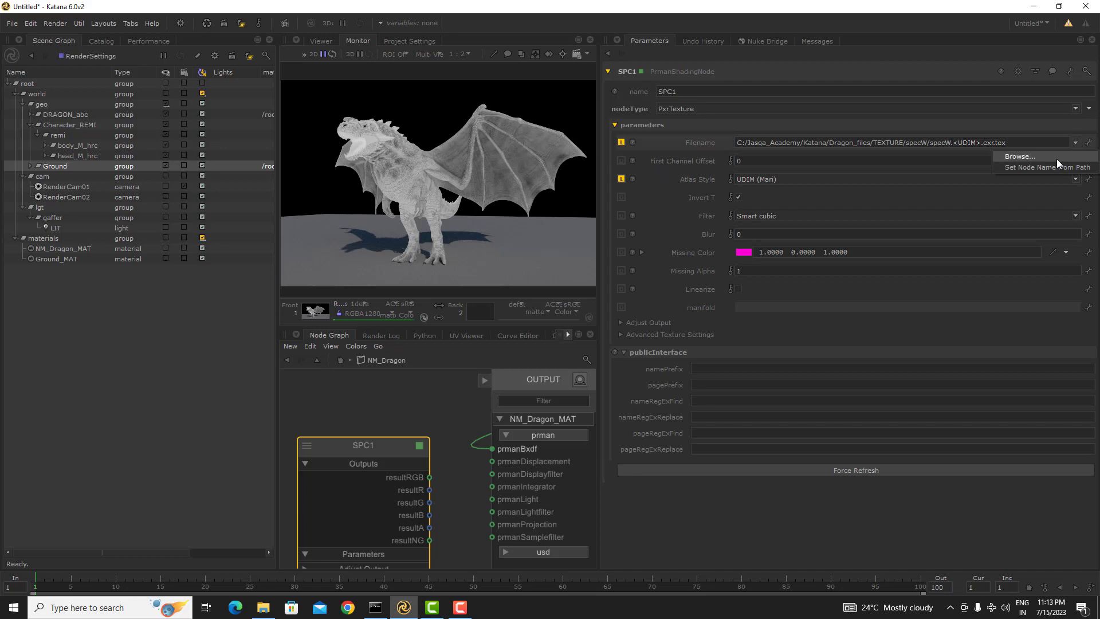
{"action": "left_click", "coordinate": [1025, 157]}
{"action": "left_click", "coordinate": [340, 203]}
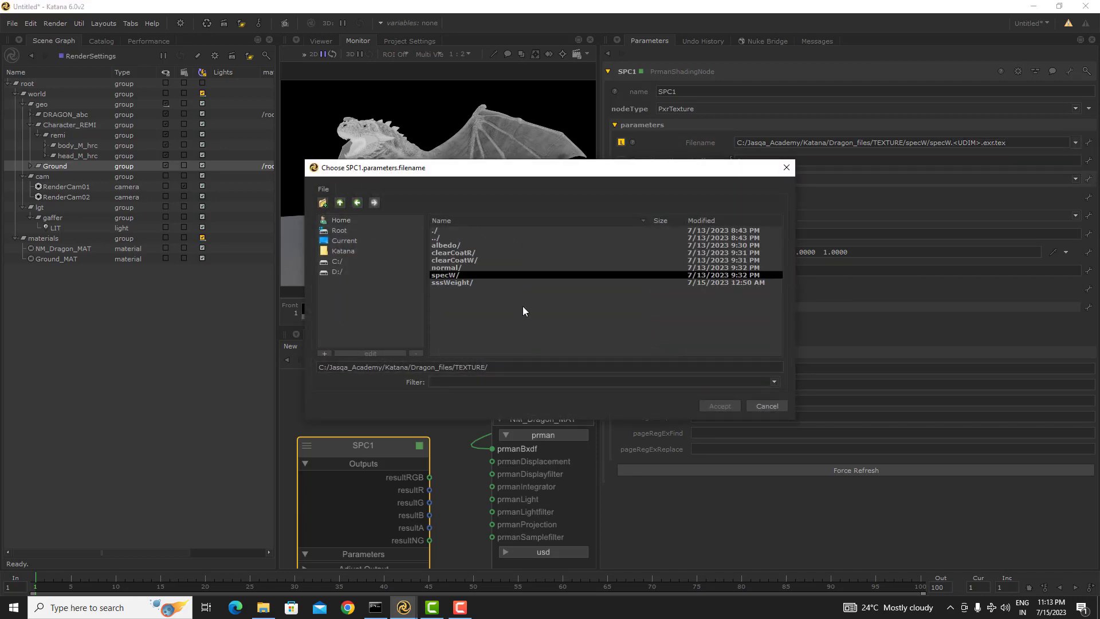
{"action": "double_click", "coordinate": [462, 274]}
{"action": "scroll", "coordinate": [532, 322], "scroll_direction": "down", "scroll_amount": 5}
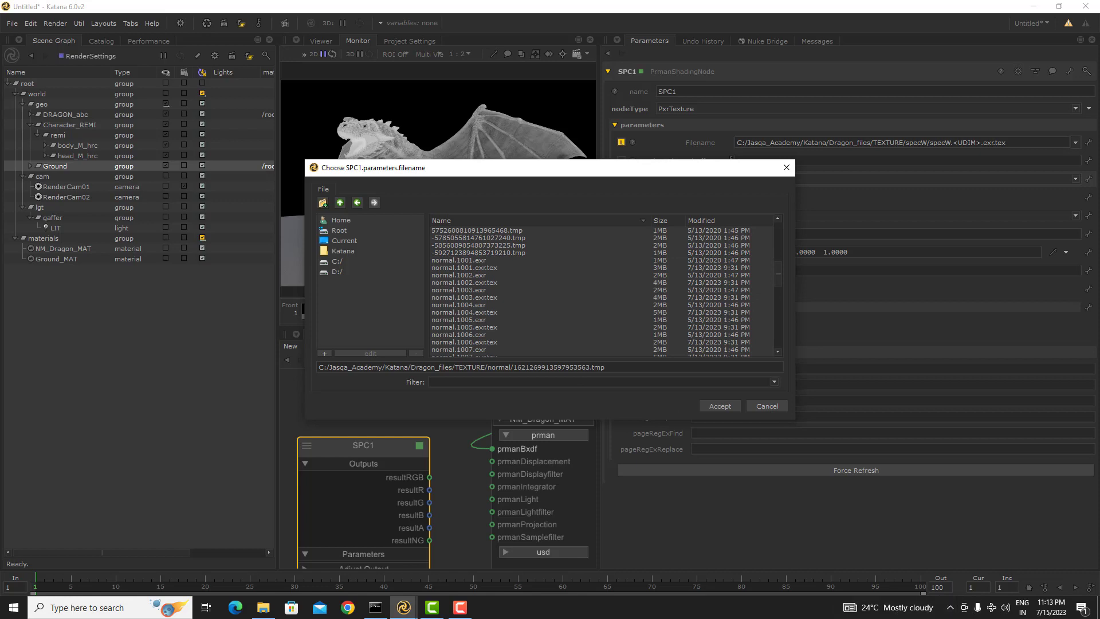
{"action": "left_click", "coordinate": [460, 608]}
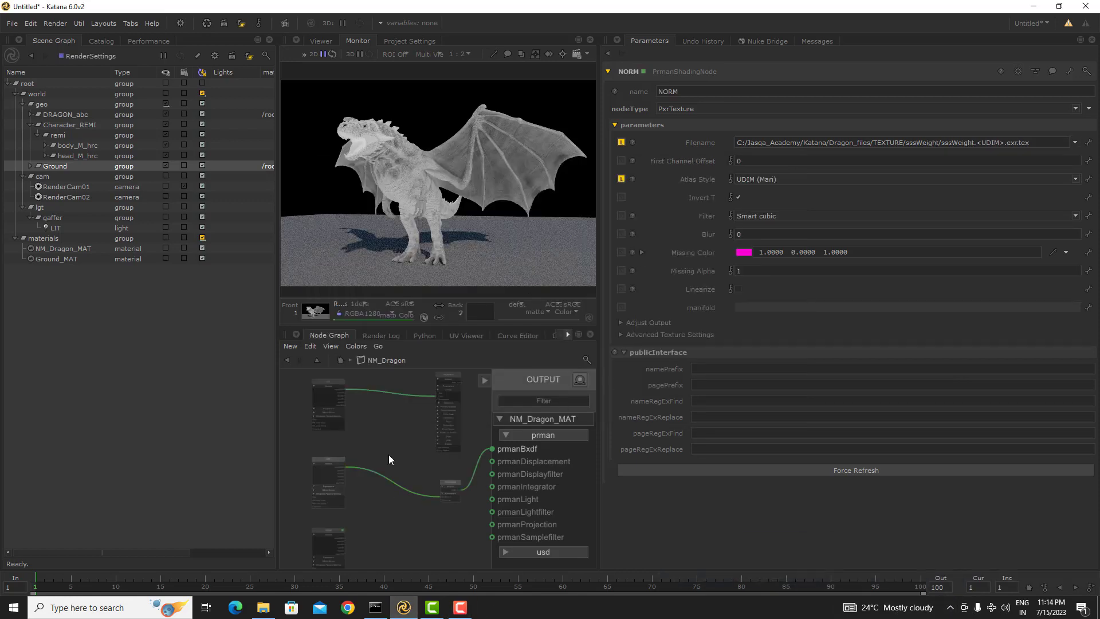
- Widen the area shared by the render monitor and the node graph, narrowing the parameters area
{"action": "middle_click_drag", "start_coordinate": [388, 455], "coordinate": [364, 435]}
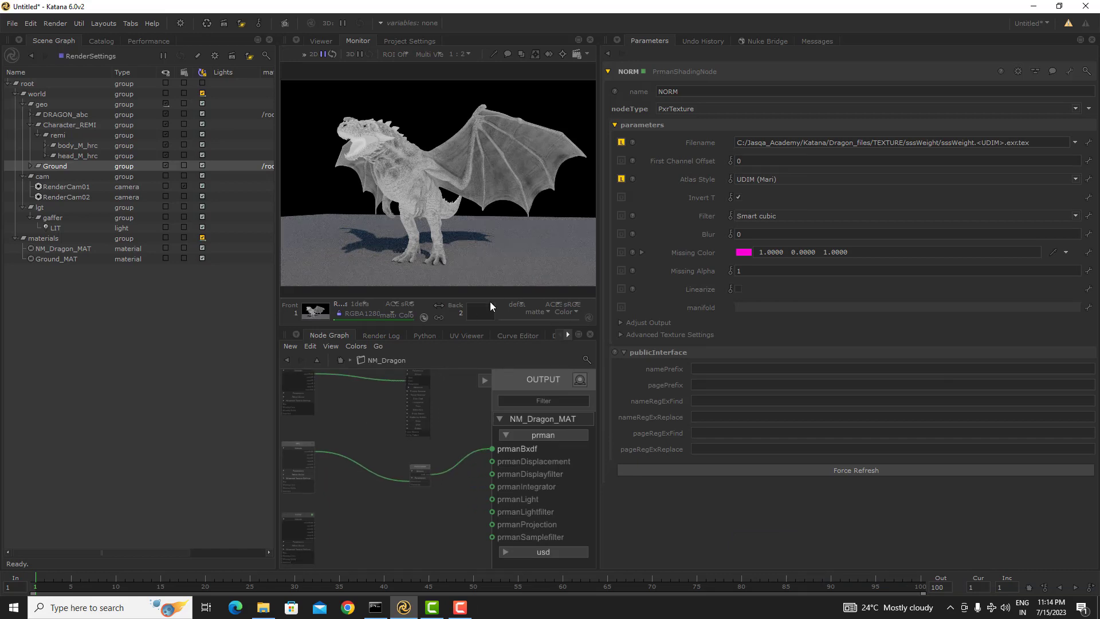
{"action": "left_click_drag", "start_coordinate": [598, 262], "coordinate": [756, 255]}
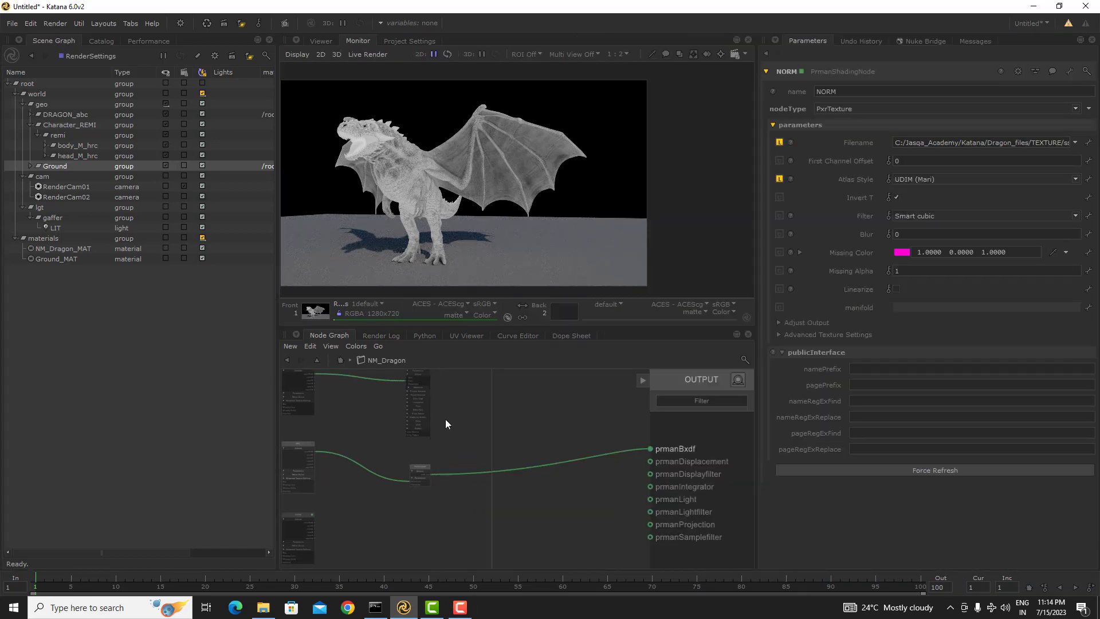
{"action": "middle_click_drag", "start_coordinate": [307, 436], "coordinate": [421, 437]}
{"action": "scroll", "coordinate": [421, 438], "scroll_direction": "up", "scroll_amount": 4}
{"action": "middle_click_drag", "start_coordinate": [454, 484], "coordinate": [372, 466]}
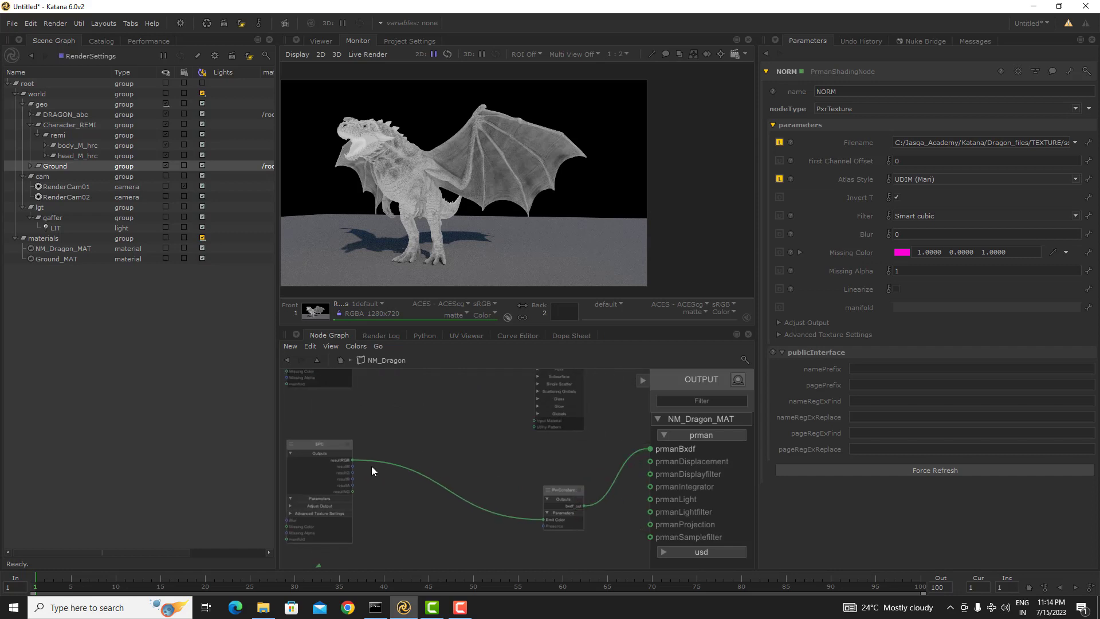
{"action": "scroll", "coordinate": [428, 178], "scroll_direction": "up", "scroll_amount": 2}
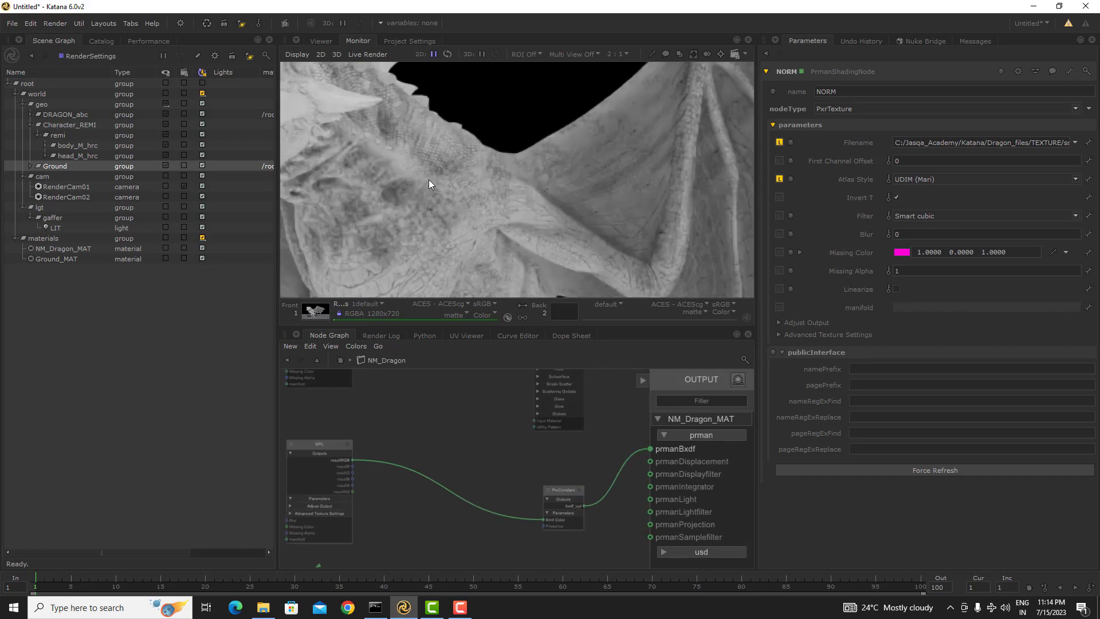
{"action": "scroll", "coordinate": [547, 149], "scroll_direction": "down", "scroll_amount": 2}
{"action": "scroll", "coordinate": [344, 459], "scroll_direction": "up", "scroll_amount": 4}
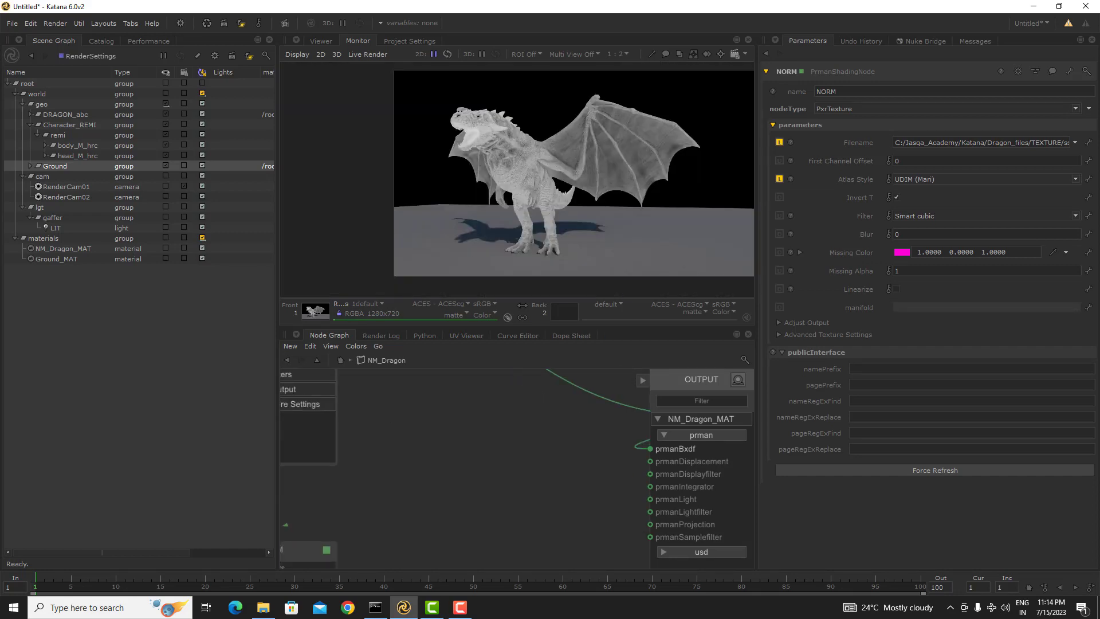
- Connect the NORM texture's resultRGB to the PxrConstant's Emit Color and rename that texture node SSS_Weight
{"action": "left_click_drag", "start_coordinate": [367, 487], "coordinate": [554, 431]}
{"action": "left_click", "coordinate": [557, 432]}
{"action": "middle_click_drag", "start_coordinate": [439, 530], "coordinate": [471, 430]}
{"action": "scroll", "coordinate": [404, 496], "scroll_direction": "down", "scroll_amount": 4}
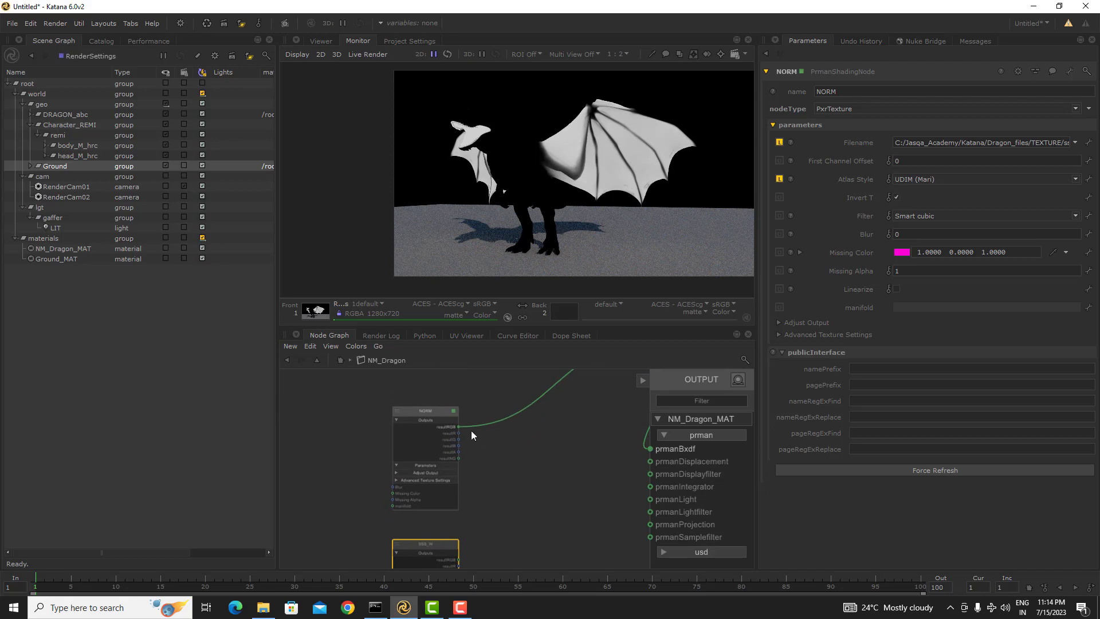
{"action": "left_click", "coordinate": [434, 410]}
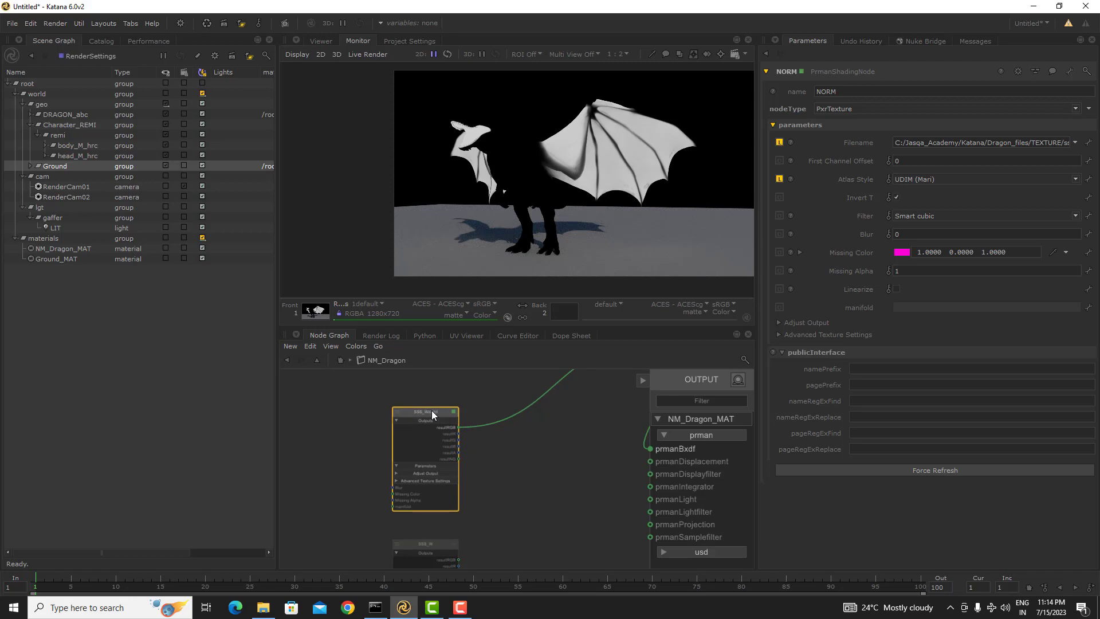
{"action": "double_click", "coordinate": [431, 410]}
- Feed the PxrConstant's Emit Color from the resultRGB of the texture node below SSS_Weight, and rename that node NORM
{"action": "middle_click_drag", "start_coordinate": [467, 437], "coordinate": [467, 385]}
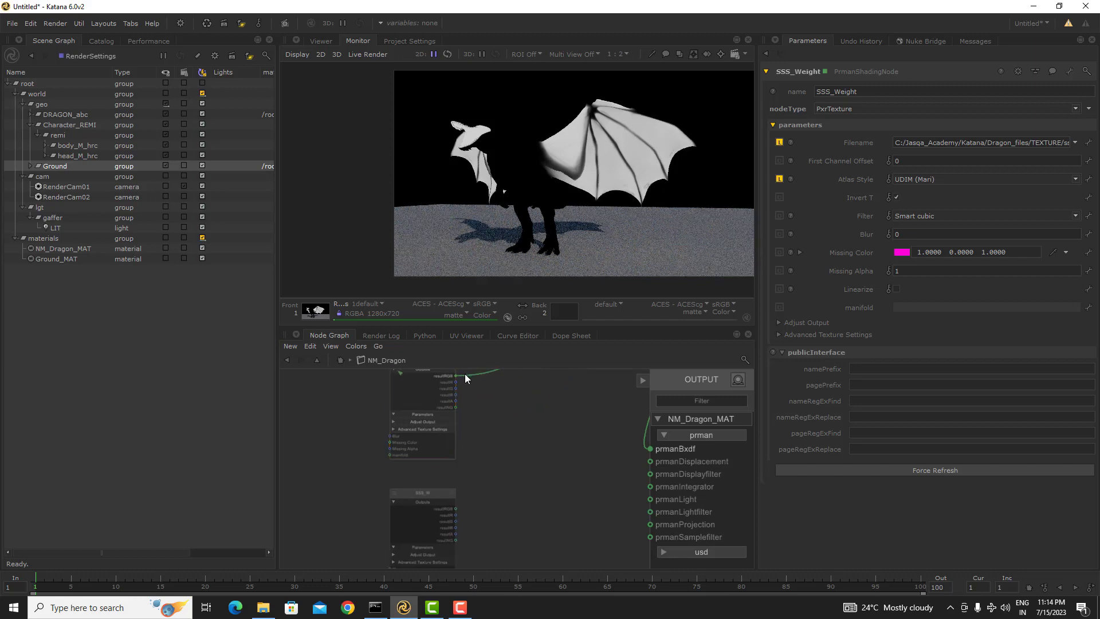
{"action": "left_click_drag", "start_coordinate": [465, 376], "coordinate": [453, 510]}
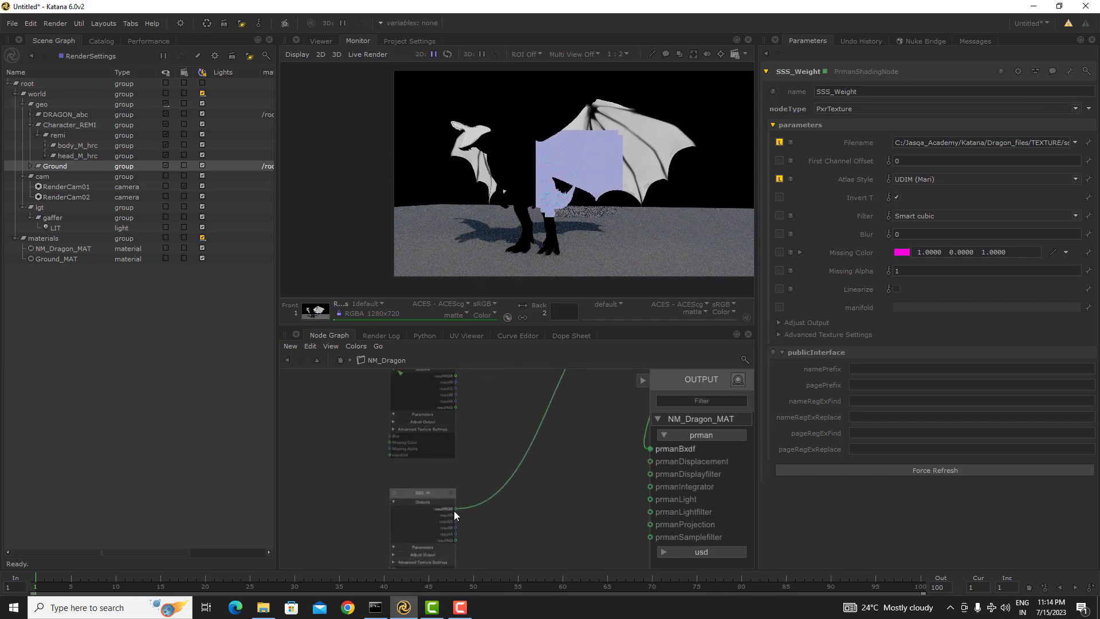
{"action": "left_click", "coordinate": [430, 492]}
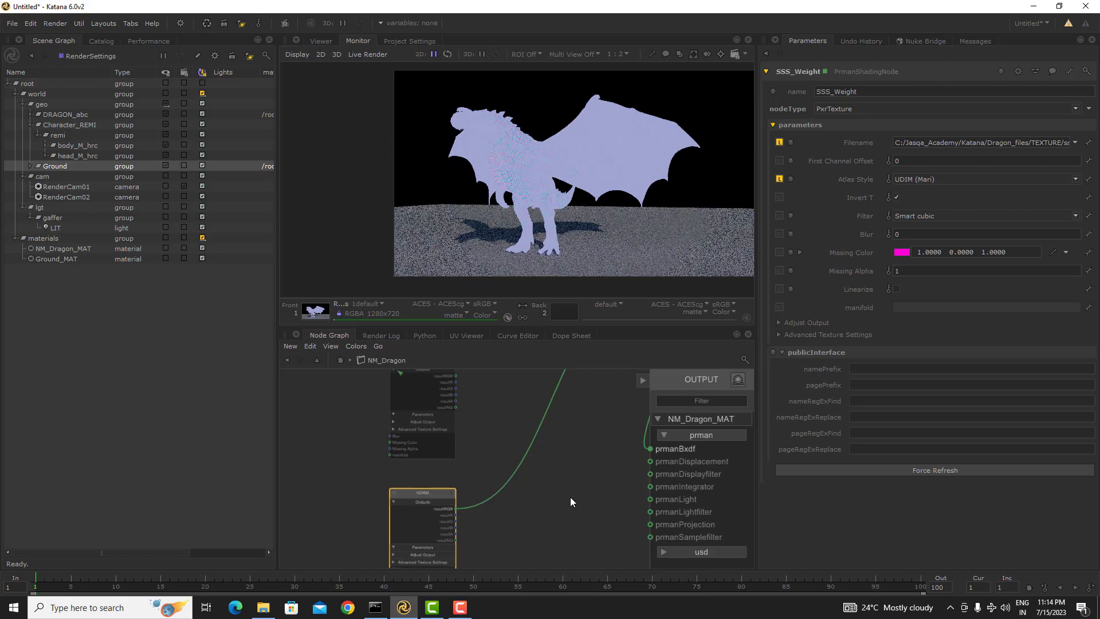
- Switch the material's prmanBxdf input from the PxrConstant to the PxrSurface's bxdf_out
{"action": "middle_click_drag", "start_coordinate": [569, 497], "coordinate": [500, 511]}
{"action": "scroll", "coordinate": [500, 511], "scroll_direction": "down", "scroll_amount": 5}
{"action": "scroll", "coordinate": [539, 404], "scroll_direction": "up", "scroll_amount": 3}
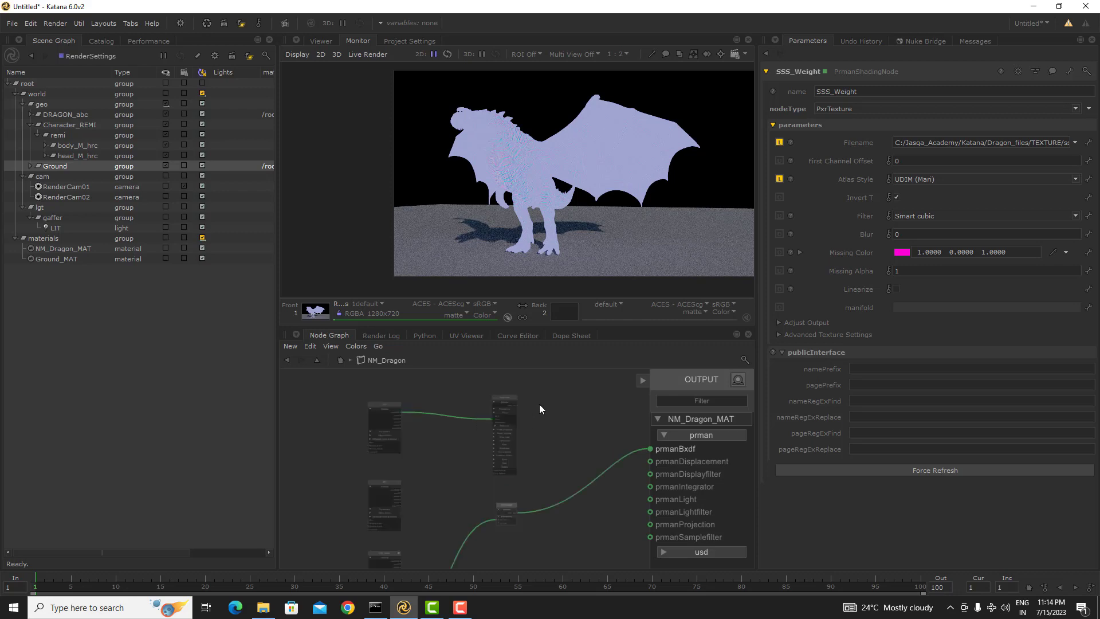
{"action": "middle_click_drag", "start_coordinate": [538, 404], "coordinate": [463, 401]}
{"action": "left_click_drag", "start_coordinate": [445, 496], "coordinate": [435, 403]}
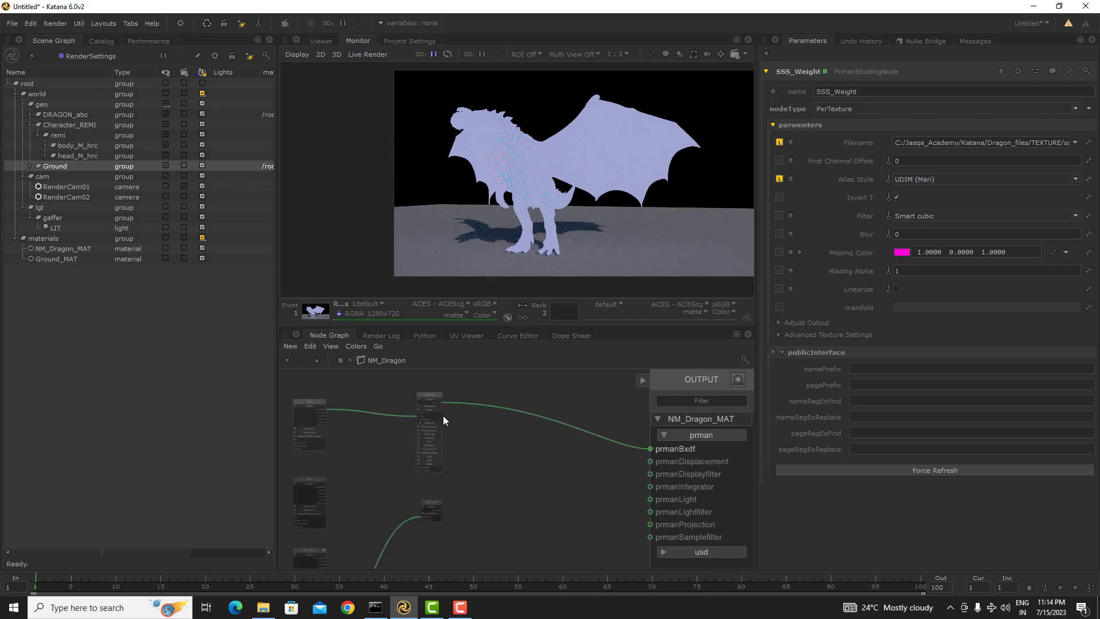
- Move the PxrSurface node toward the material output and the PxrConstant node down out of the way
{"action": "left_click", "coordinate": [432, 398]}
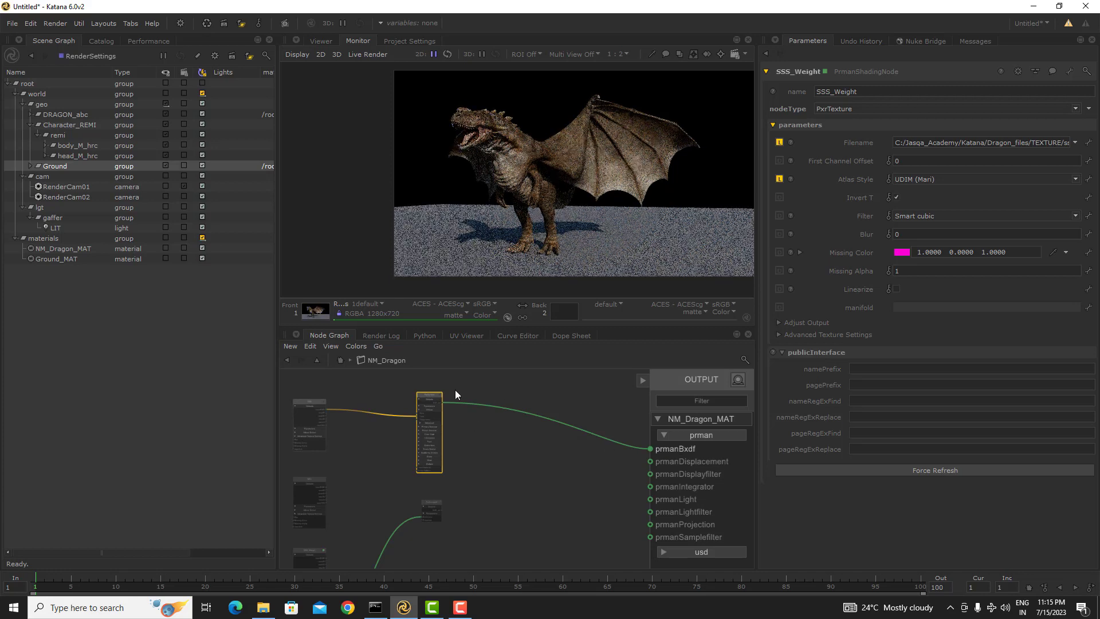
{"action": "left_click_drag", "start_coordinate": [430, 398], "coordinate": [522, 444]}
{"action": "left_click", "coordinate": [469, 449]}
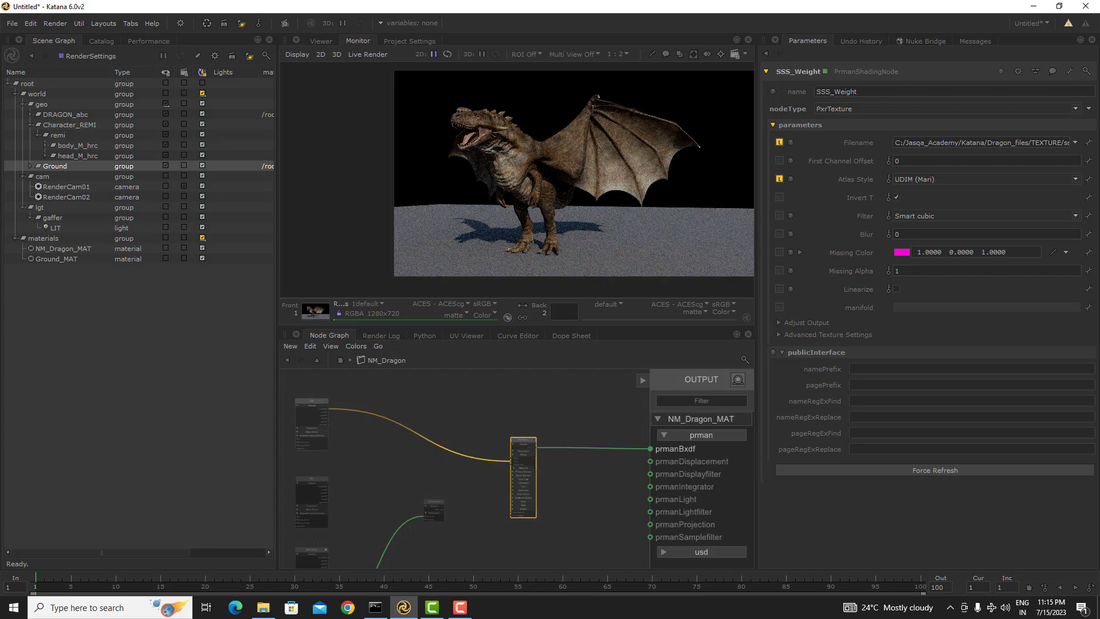
{"action": "middle_click_drag", "start_coordinate": [436, 509], "coordinate": [499, 463]}
{"action": "left_click_drag", "start_coordinate": [500, 462], "coordinate": [494, 559]}
{"action": "middle_click_drag", "start_coordinate": [450, 445], "coordinate": [398, 479]}
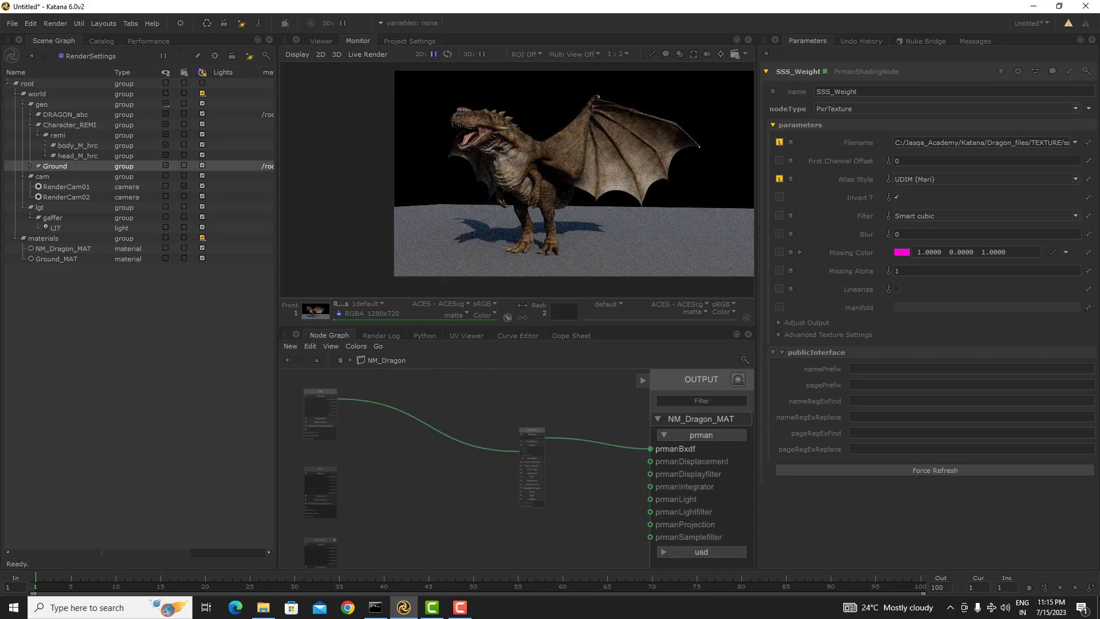
- Open the PxrSurface's Primary Specular settings and set the Specular Fresnel Mode to Physical
{"action": "scroll", "coordinate": [525, 432], "scroll_direction": "up", "scroll_amount": 5}
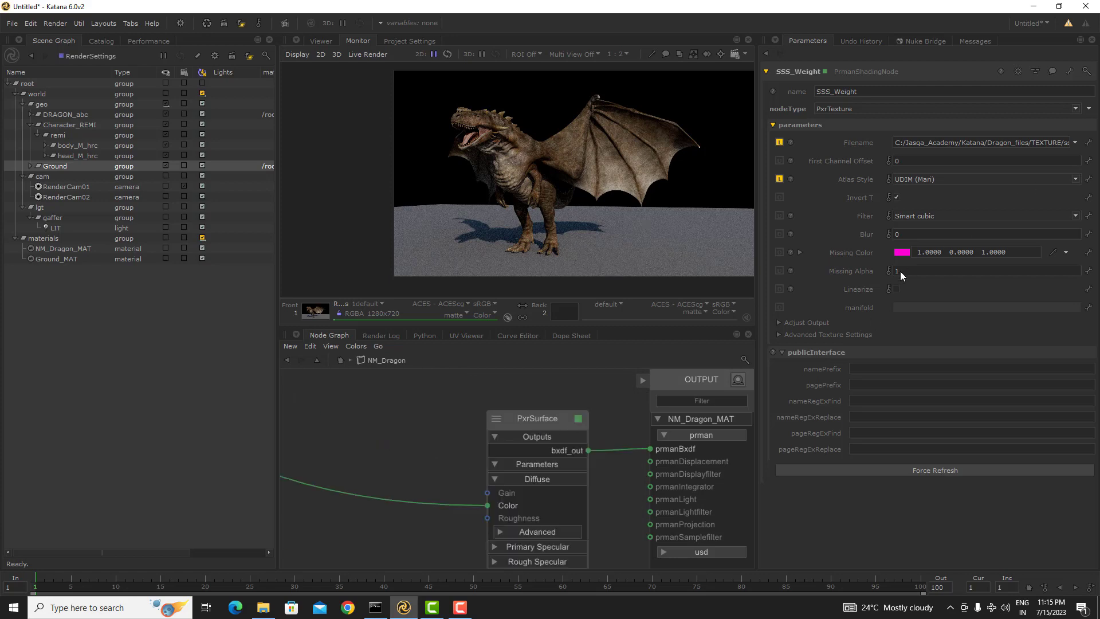
{"action": "left_click", "coordinate": [789, 235]}
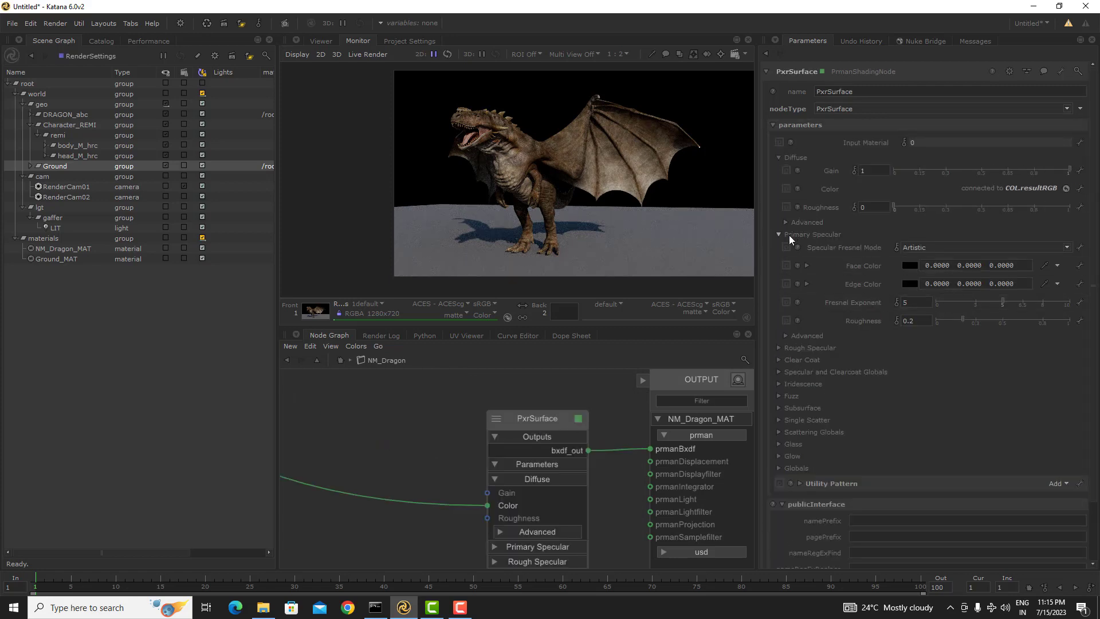
{"action": "left_click", "coordinate": [930, 247]}
{"action": "left_click", "coordinate": [930, 263]}
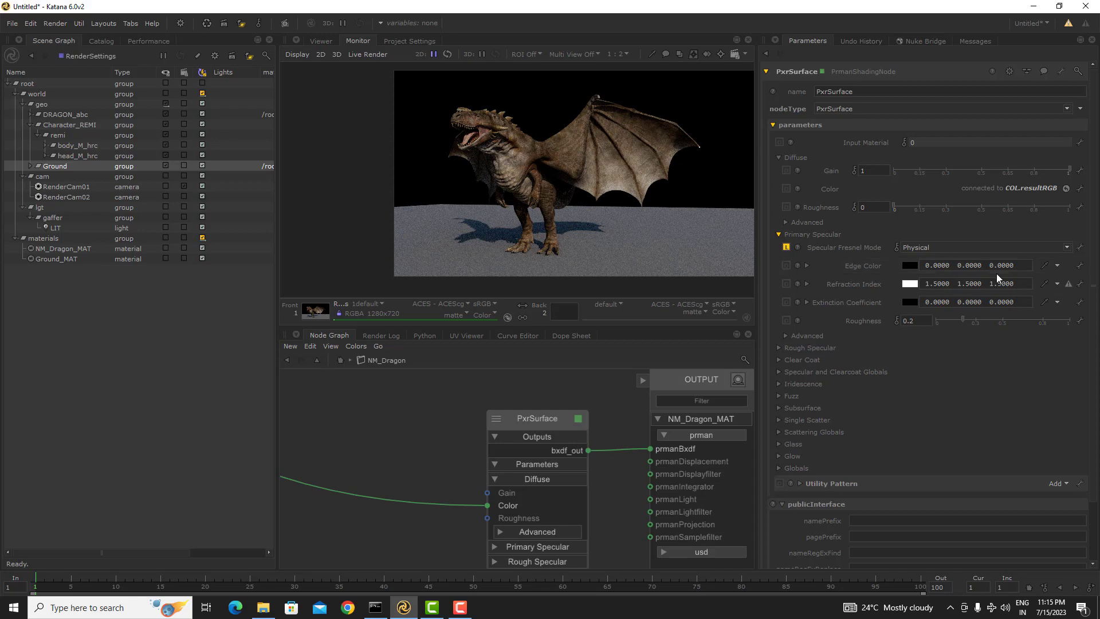
- Move the PxrSurface node closer to the material output, leaving more space beside the texture nodes
{"action": "key", "text": "a"}
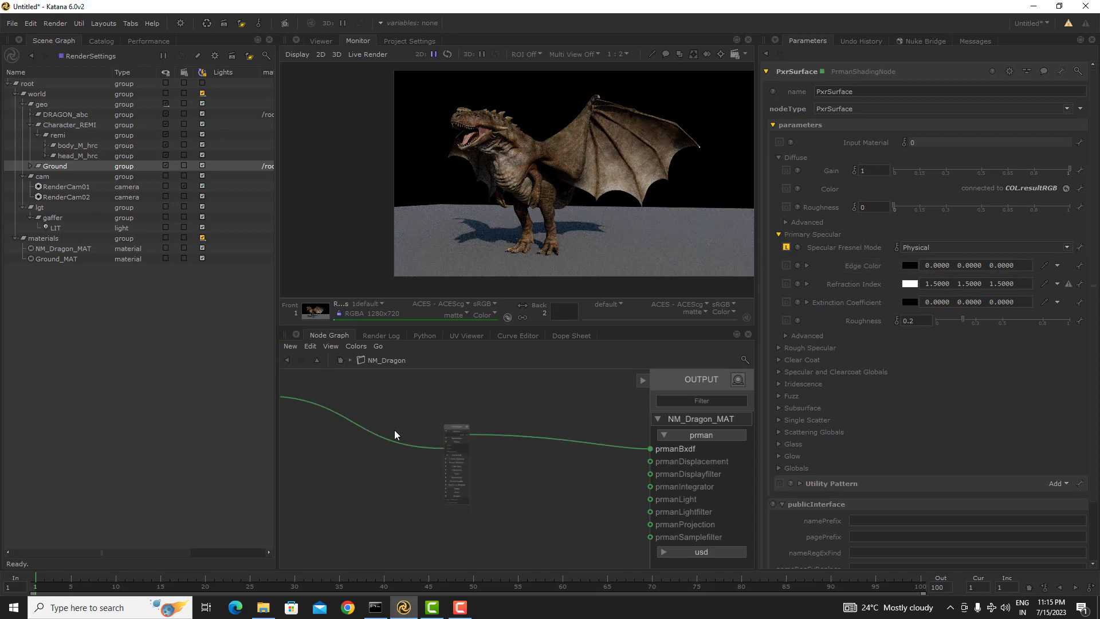
{"action": "left_click_drag", "start_coordinate": [587, 408], "coordinate": [571, 382]}
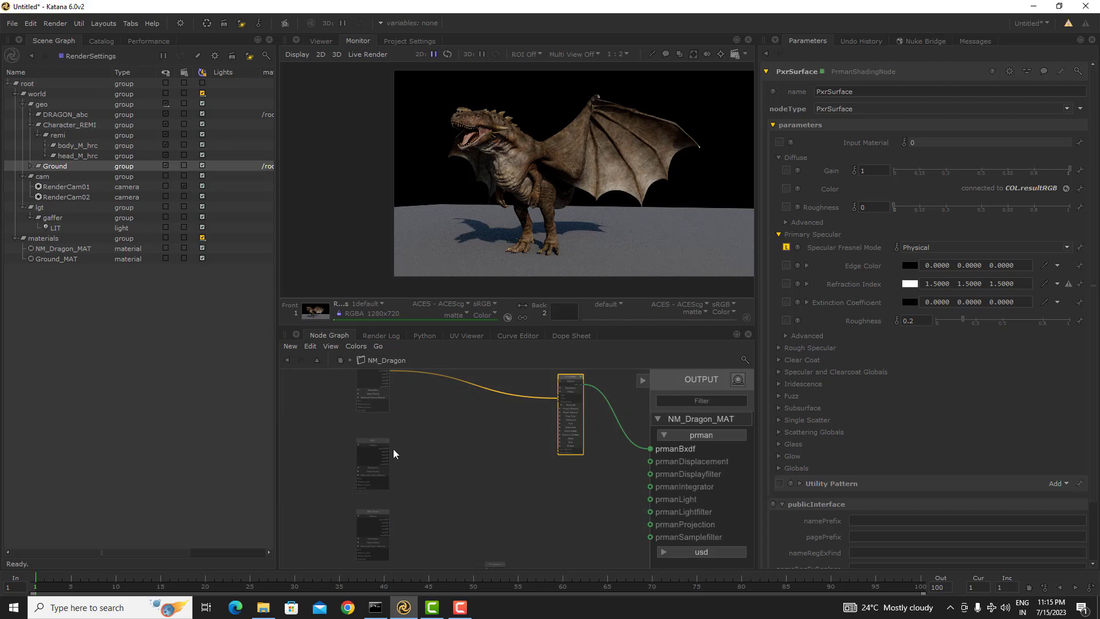
{"action": "middle_click_drag", "start_coordinate": [384, 426], "coordinate": [409, 418]}
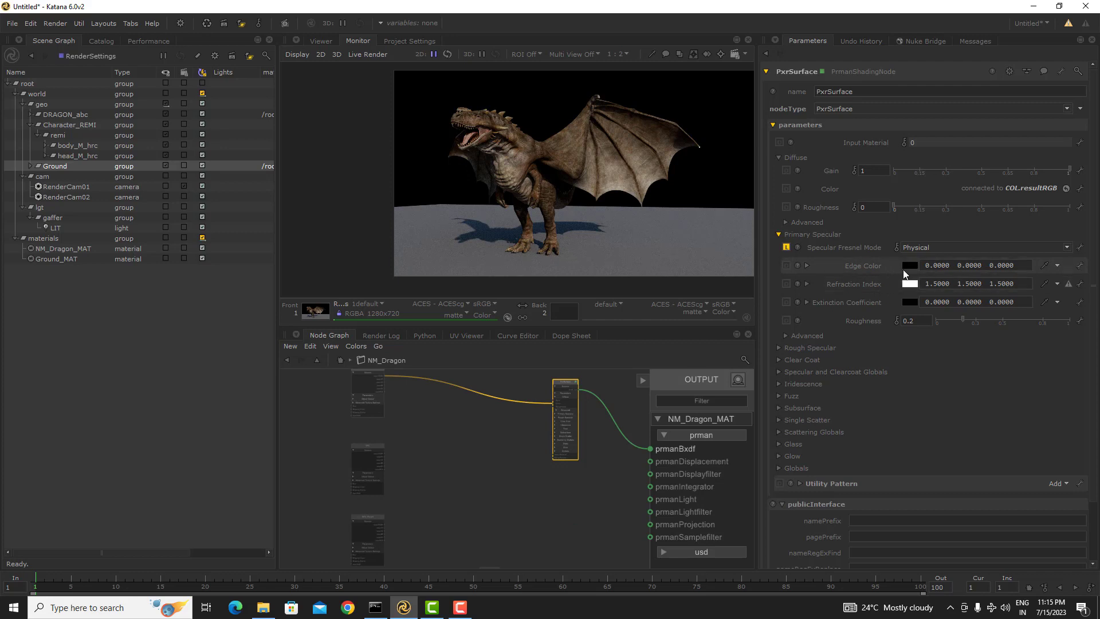
- Set the PxrSurface's Primary Specular Edge Color to 1.4189 in all three channels and accept it
{"action": "left_click", "coordinate": [911, 265]}
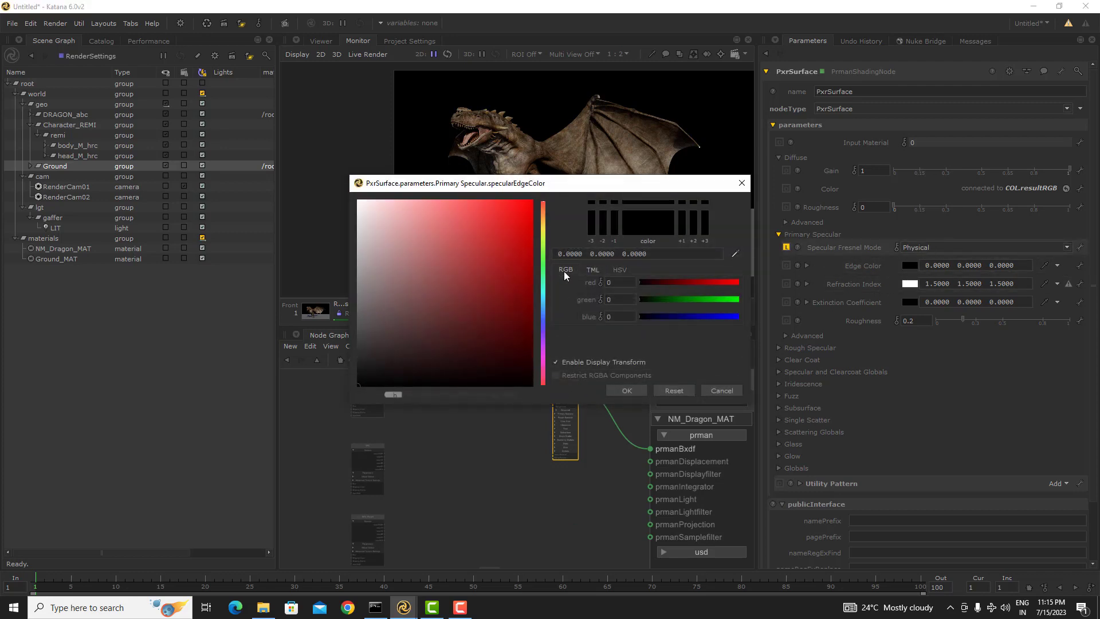
{"action": "left_click", "coordinate": [649, 253]}
{"action": "type", "text": "1.4189 1.4189 1.4189"}
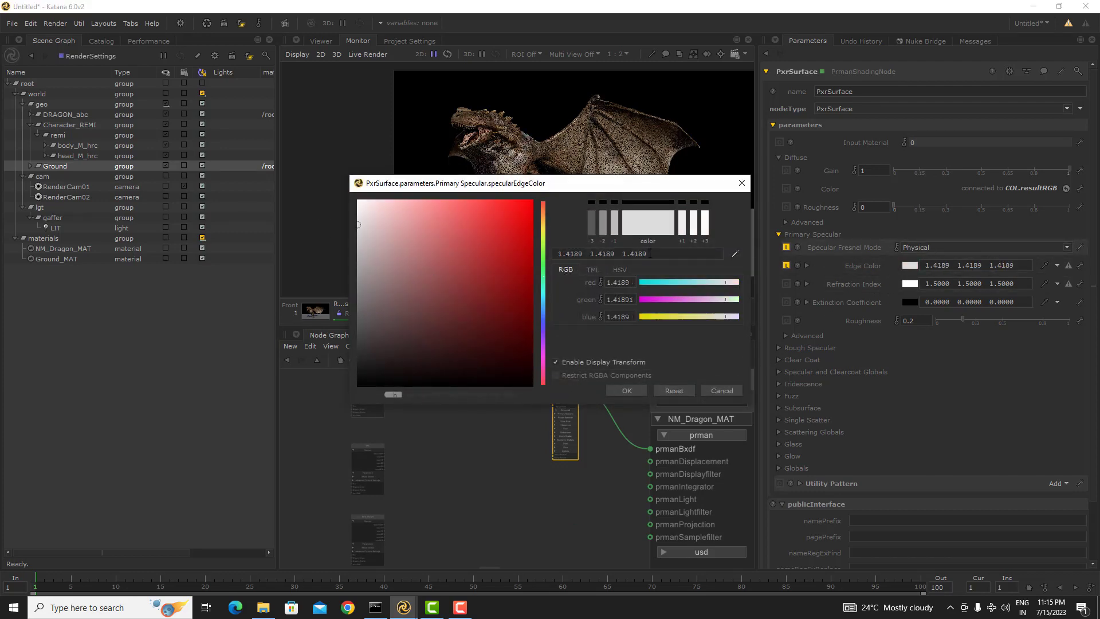
{"action": "left_click", "coordinate": [626, 390]}
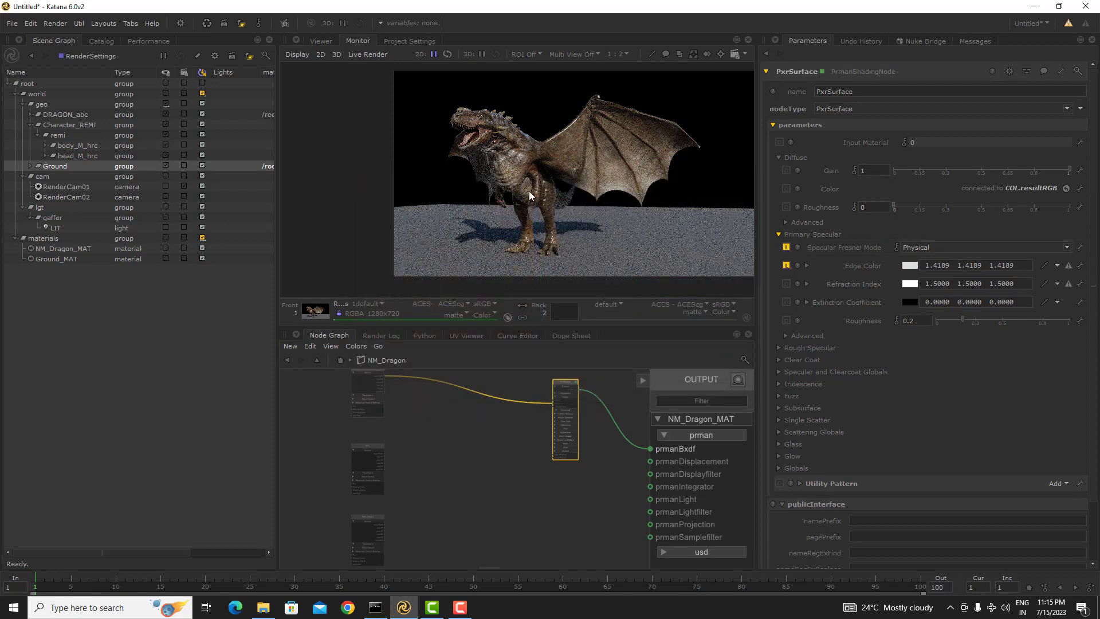
{"action": "scroll", "coordinate": [529, 195], "scroll_direction": "up", "scroll_amount": 1}
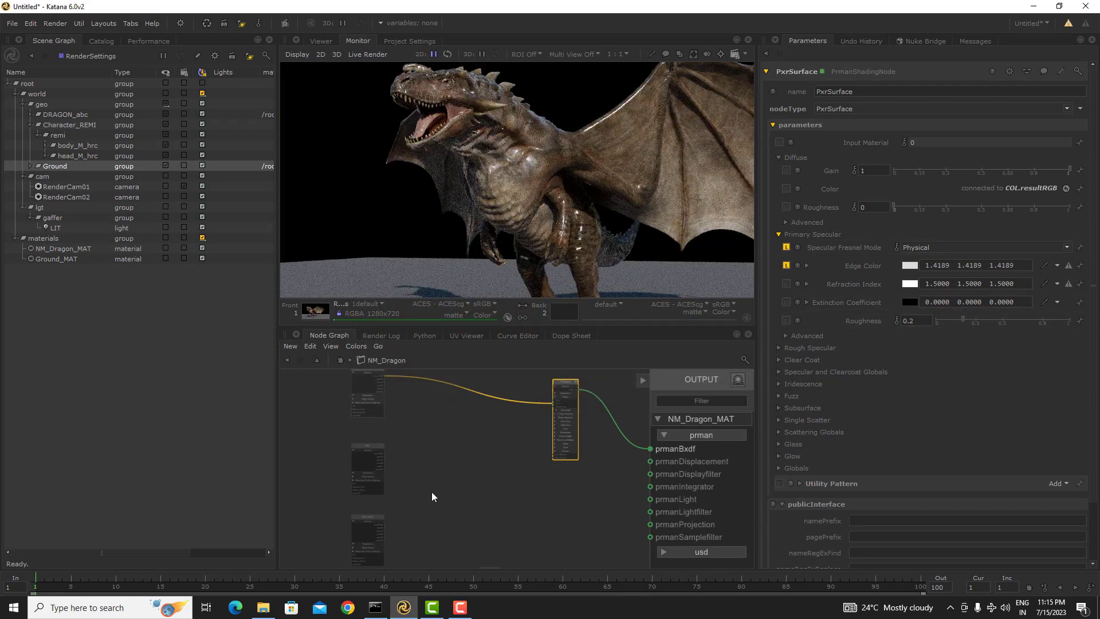
- Connect the SPC texture's resultR to the Roughness input in the PxrSurface's Primary Specular group
{"action": "middle_click_drag", "start_coordinate": [432, 491], "coordinate": [428, 468]}
{"action": "scroll", "coordinate": [390, 437], "scroll_direction": "up", "scroll_amount": 2}
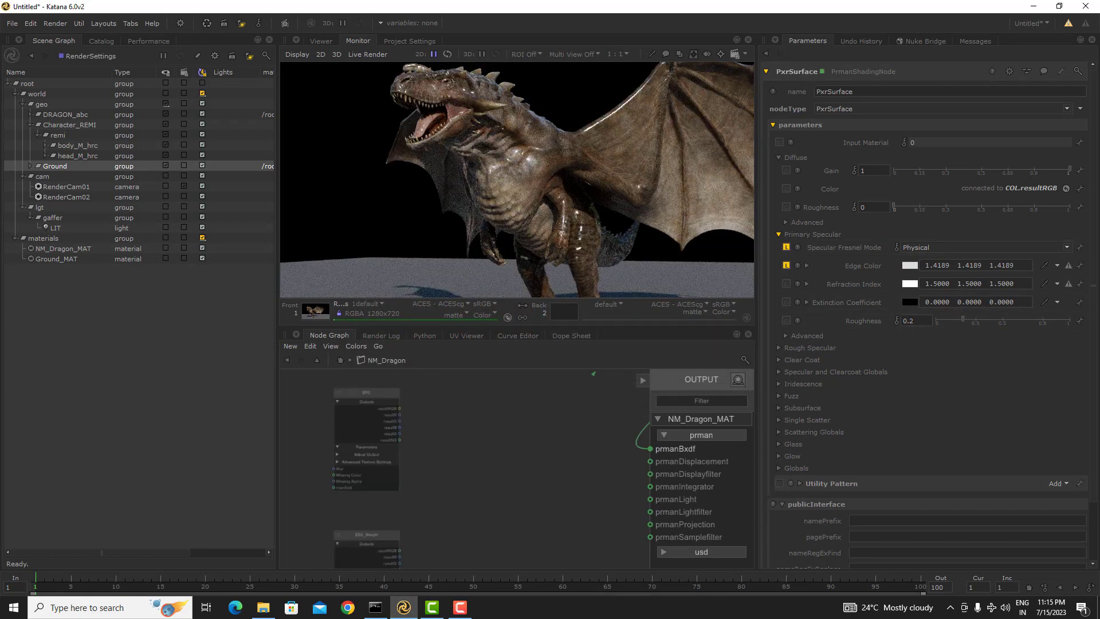
{"action": "middle_click_drag", "start_coordinate": [378, 469], "coordinate": [493, 459]}
{"action": "scroll", "coordinate": [407, 433], "scroll_direction": "up", "scroll_amount": 4}
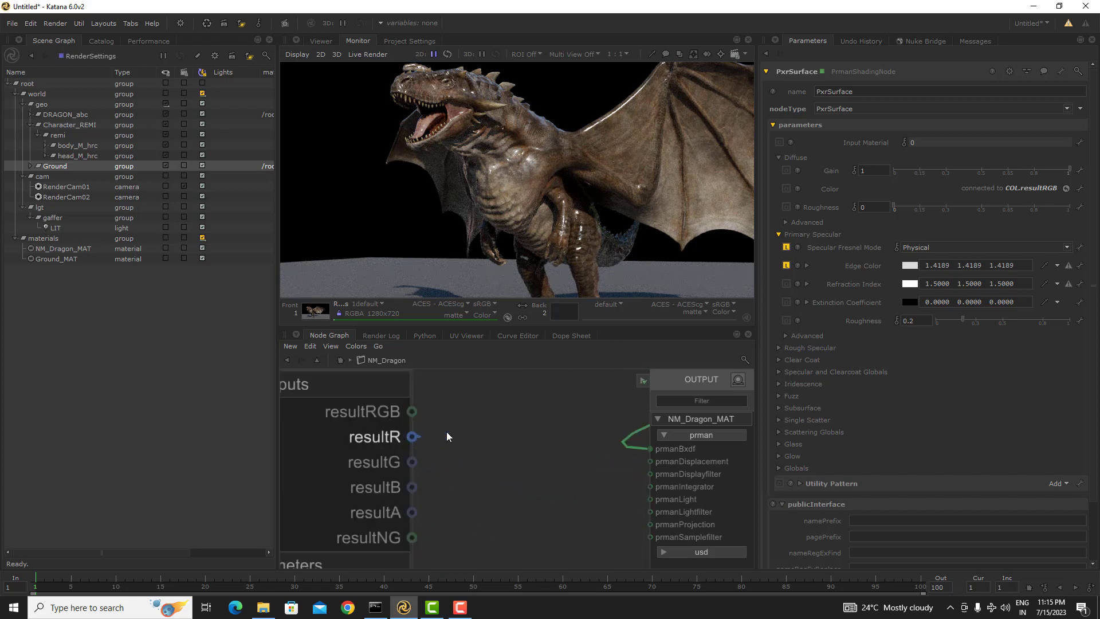
{"action": "scroll", "coordinate": [445, 435], "scroll_direction": "down", "scroll_amount": 3}
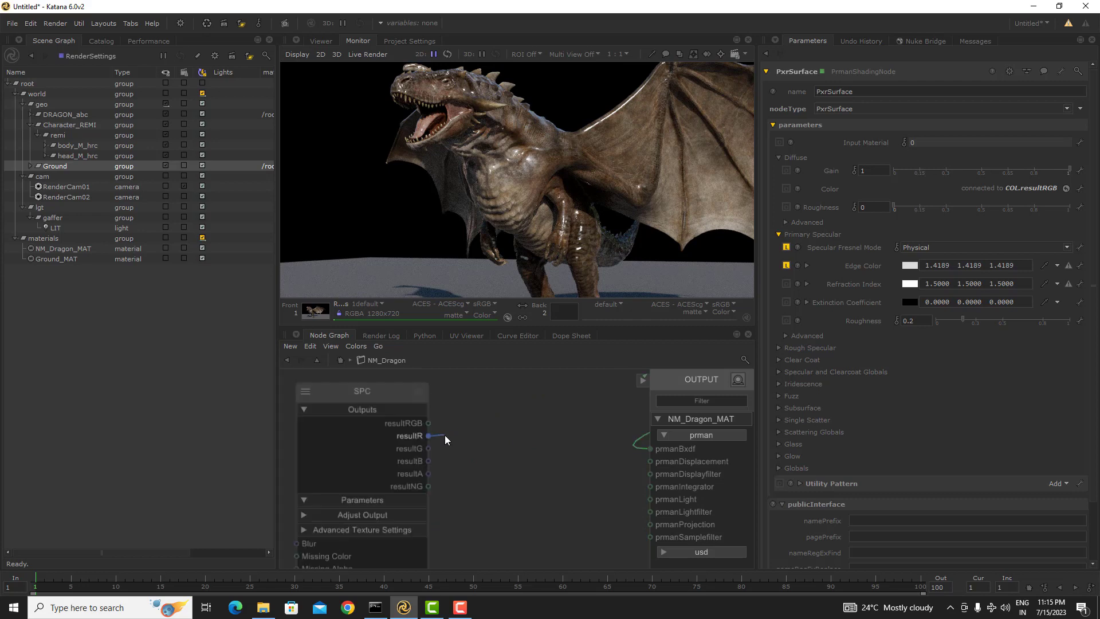
{"action": "scroll", "coordinate": [534, 435], "scroll_direction": "down", "scroll_amount": 5}
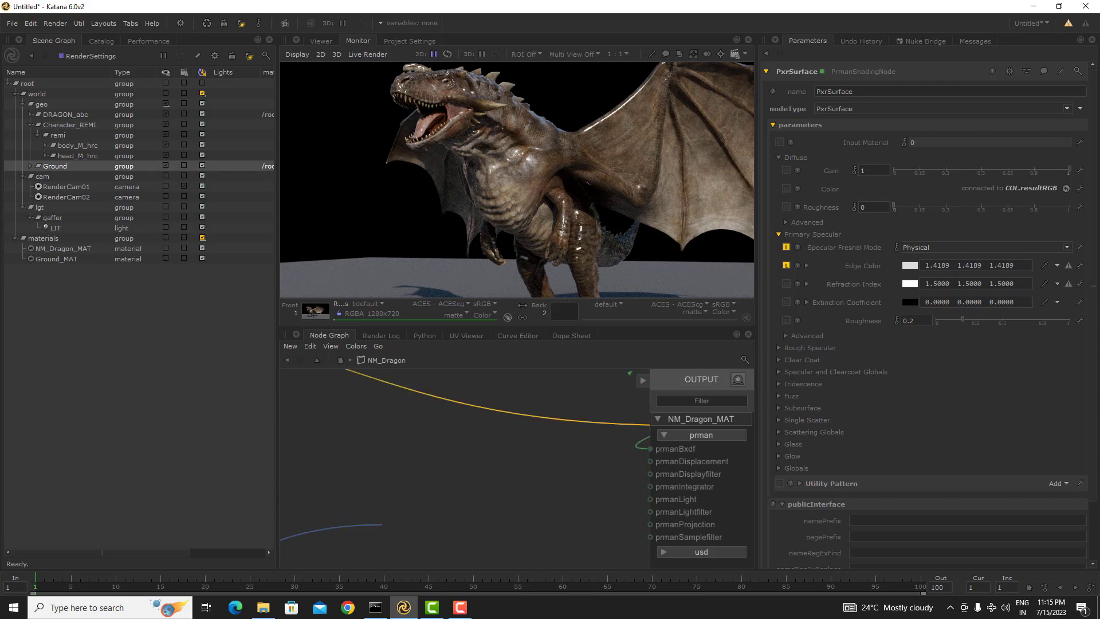
{"action": "middle_click_drag", "start_coordinate": [485, 488], "coordinate": [416, 481]}
{"action": "scroll", "coordinate": [412, 480], "scroll_direction": "up", "scroll_amount": 5}
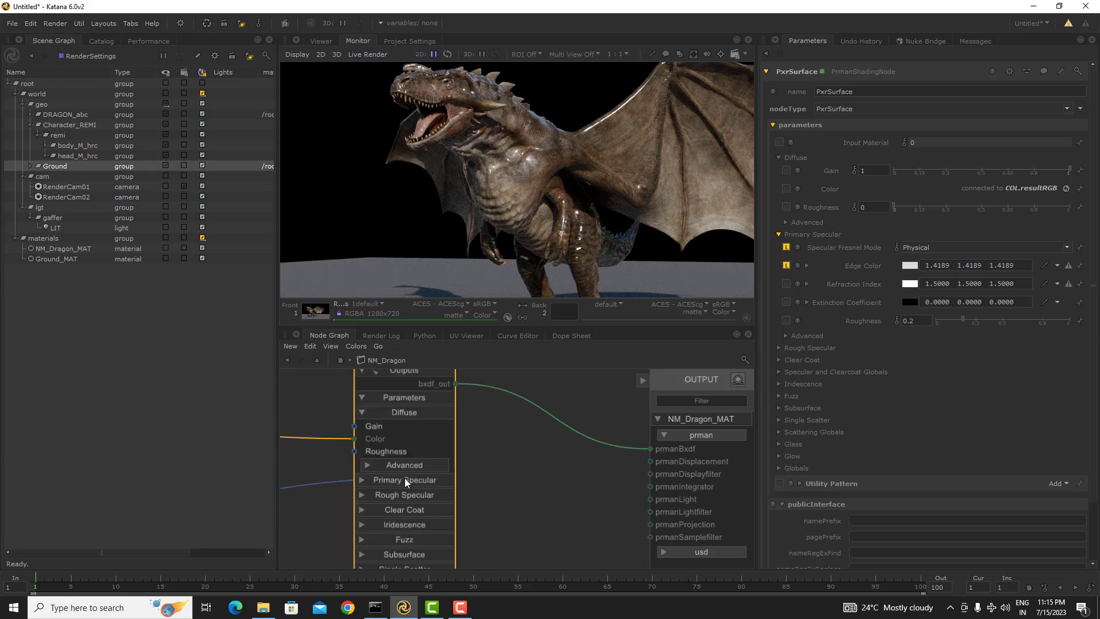
{"action": "left_click", "coordinate": [375, 480]}
{"action": "left_click_drag", "start_coordinate": [384, 506], "coordinate": [384, 537]}
{"action": "middle_click_drag", "start_coordinate": [599, 439], "coordinate": [705, 354]}
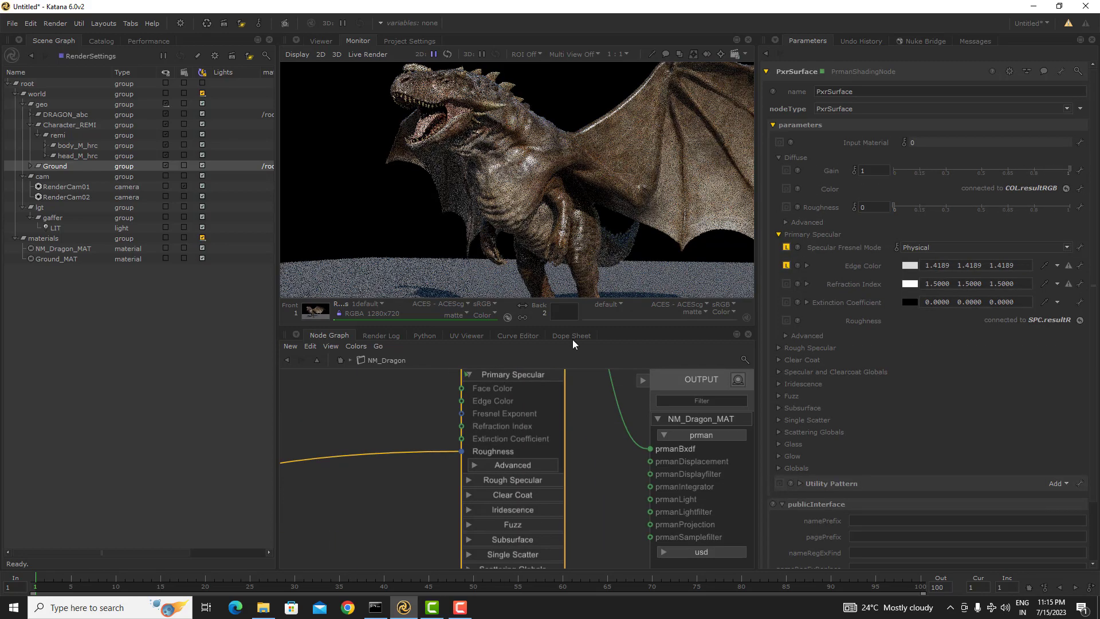
- Open the SPC texture's parameters and compare the dragon render with Linearize enabled and disabled
{"action": "scroll", "coordinate": [397, 496], "scroll_direction": "down", "scroll_amount": 5}
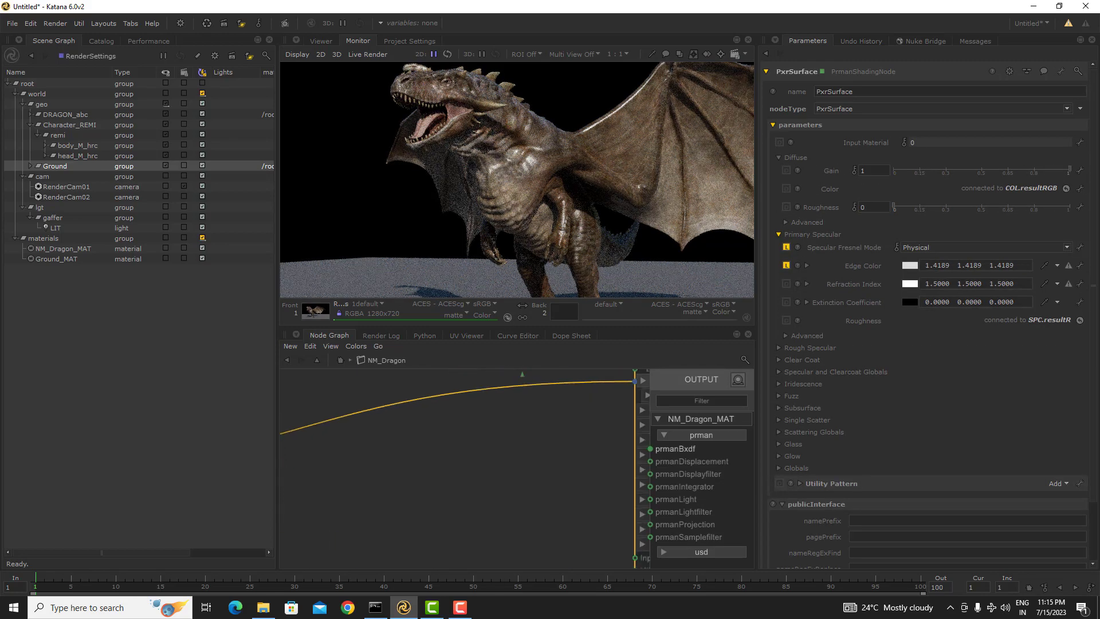
{"action": "scroll", "coordinate": [504, 429], "scroll_direction": "up", "scroll_amount": 5}
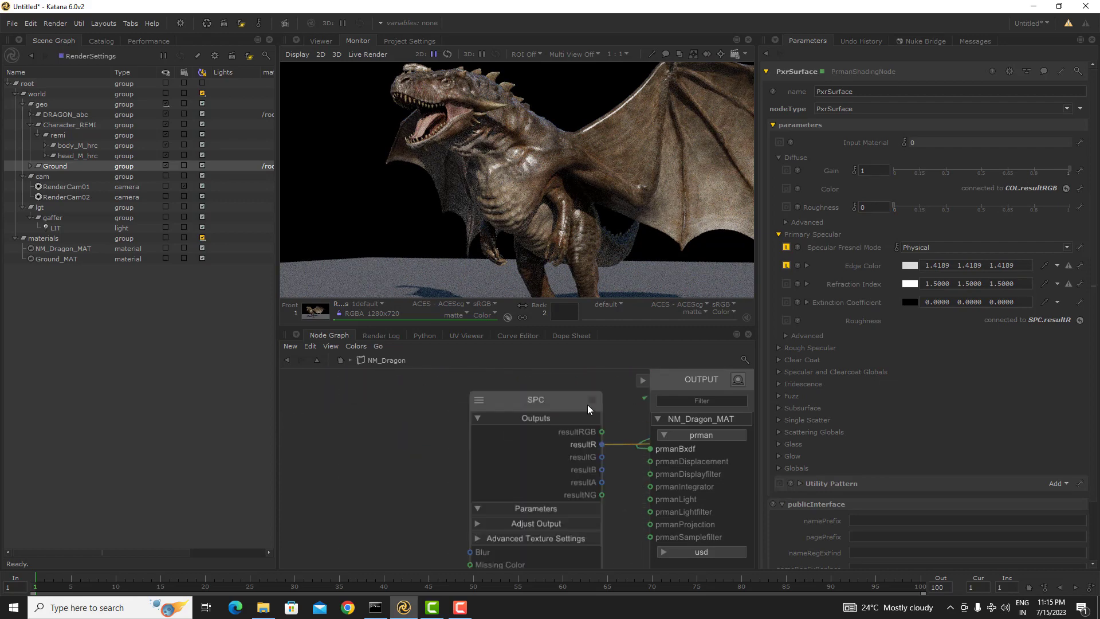
{"action": "left_click_drag", "start_coordinate": [590, 405], "coordinate": [400, 415]}
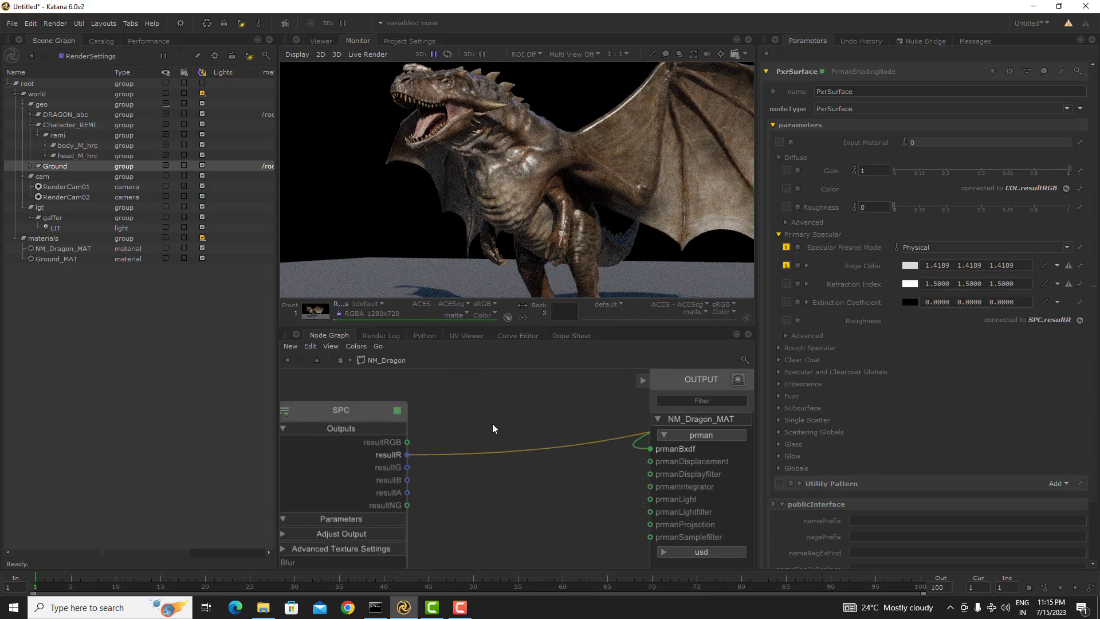
{"action": "key", "text": "e"}
{"action": "left_click", "coordinate": [897, 288]}
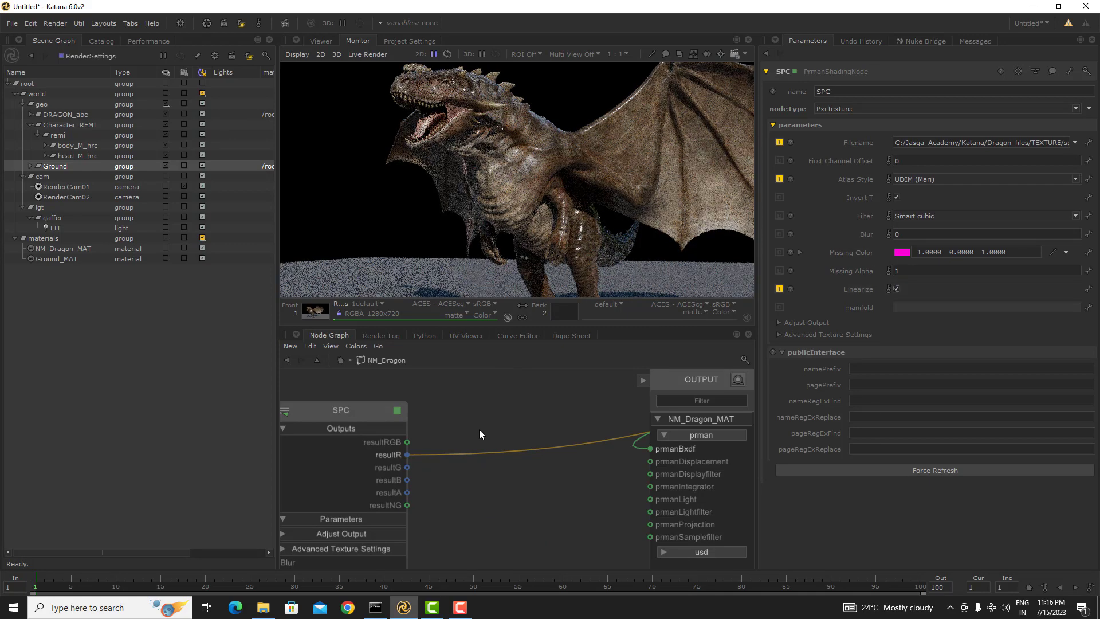
{"action": "left_click", "coordinate": [897, 289]}
- Move the PxrSurface node closer to the texture nodes and check the end of the SPC texture's file path
{"action": "scroll", "coordinate": [559, 484], "scroll_direction": "down", "scroll_amount": 5}
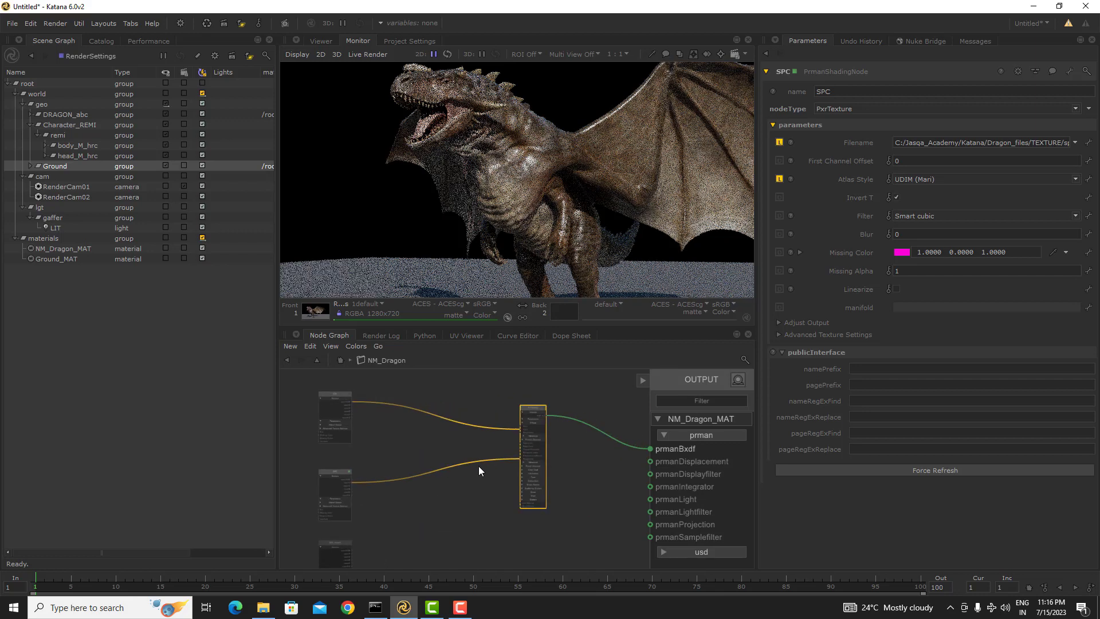
{"action": "left_click_drag", "start_coordinate": [492, 412], "coordinate": [451, 401]}
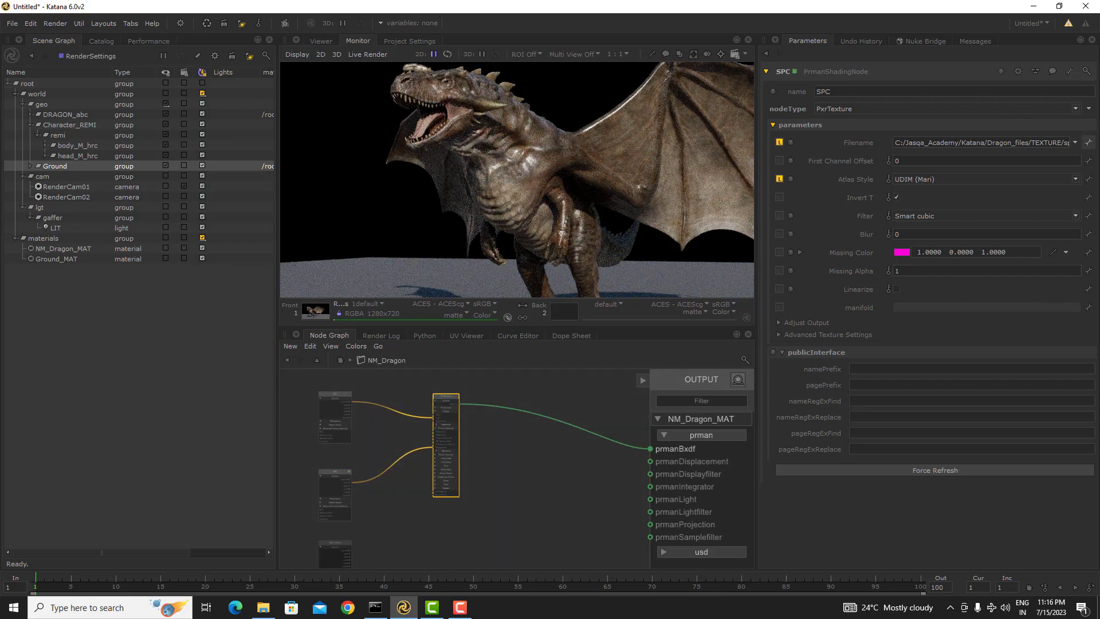
{"action": "left_click_drag", "start_coordinate": [1069, 143], "coordinate": [958, 143]}
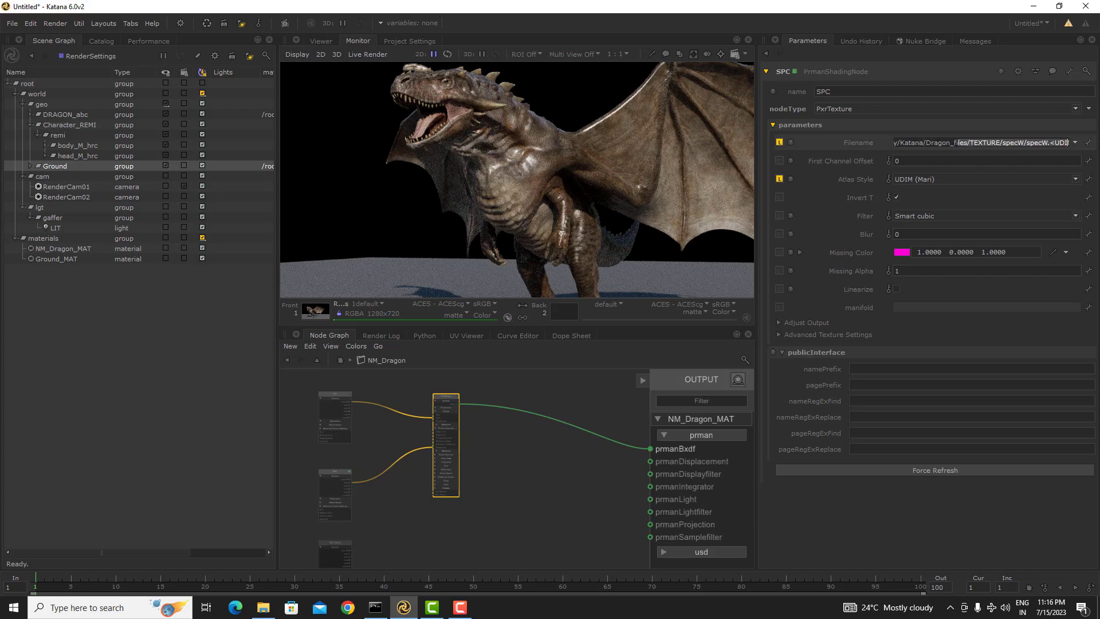
{"action": "left_click", "coordinate": [517, 462]}
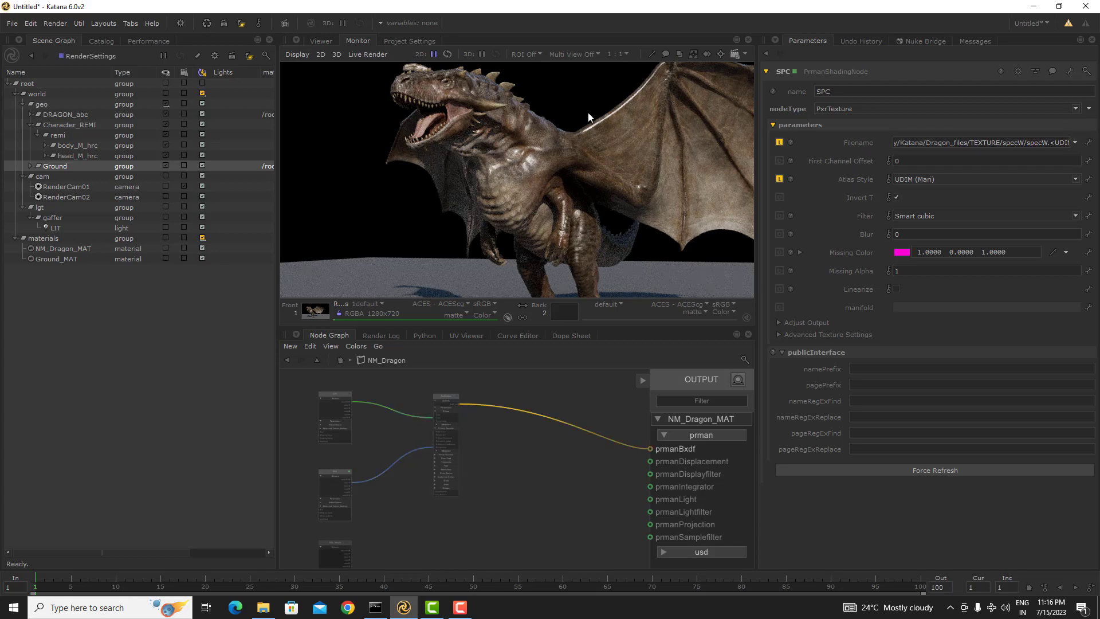
- Insert a PxrRemap node between SPC and the PxrSurface's specular Roughness, feeding SPC's resultRGB into its Input Color and using its resultR output
{"action": "middle_click_drag", "start_coordinate": [395, 496], "coordinate": [532, 455]}
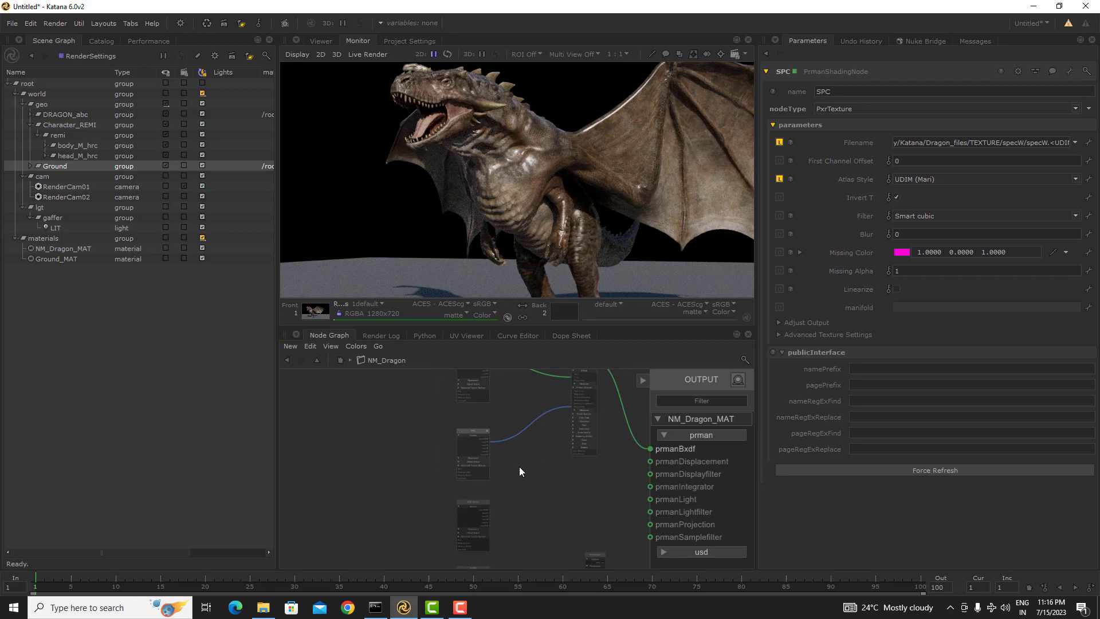
{"action": "key", "text": "Tab"}
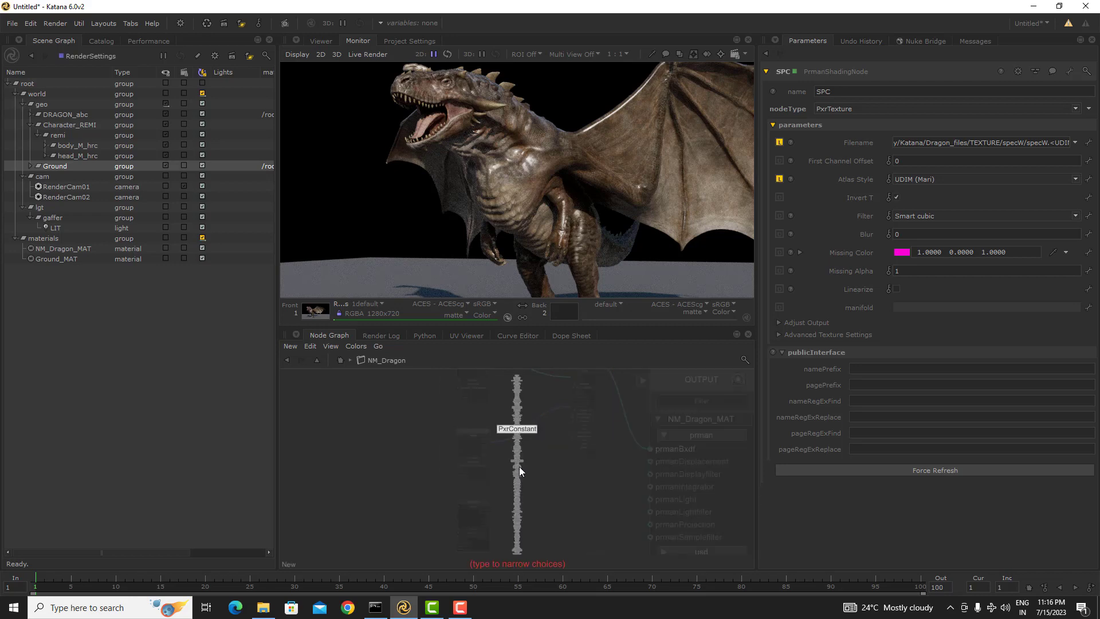
{"action": "type", "text": "rema"}
{"action": "key", "text": "Return"}
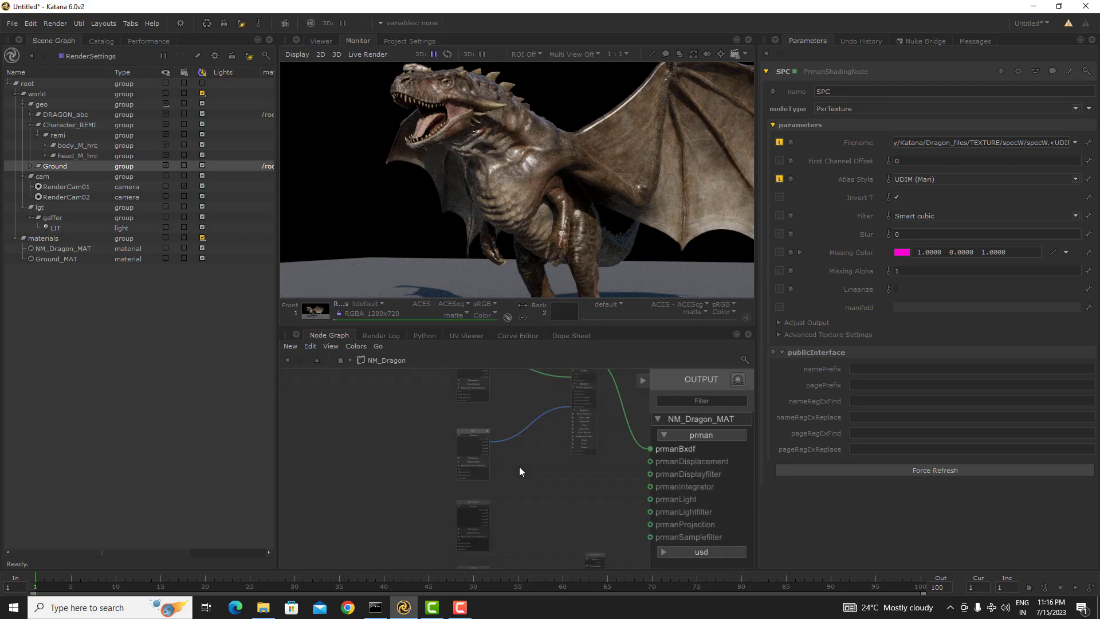
{"action": "left_click", "coordinate": [537, 451]}
{"action": "scroll", "coordinate": [537, 451], "scroll_direction": "down", "scroll_amount": 3}
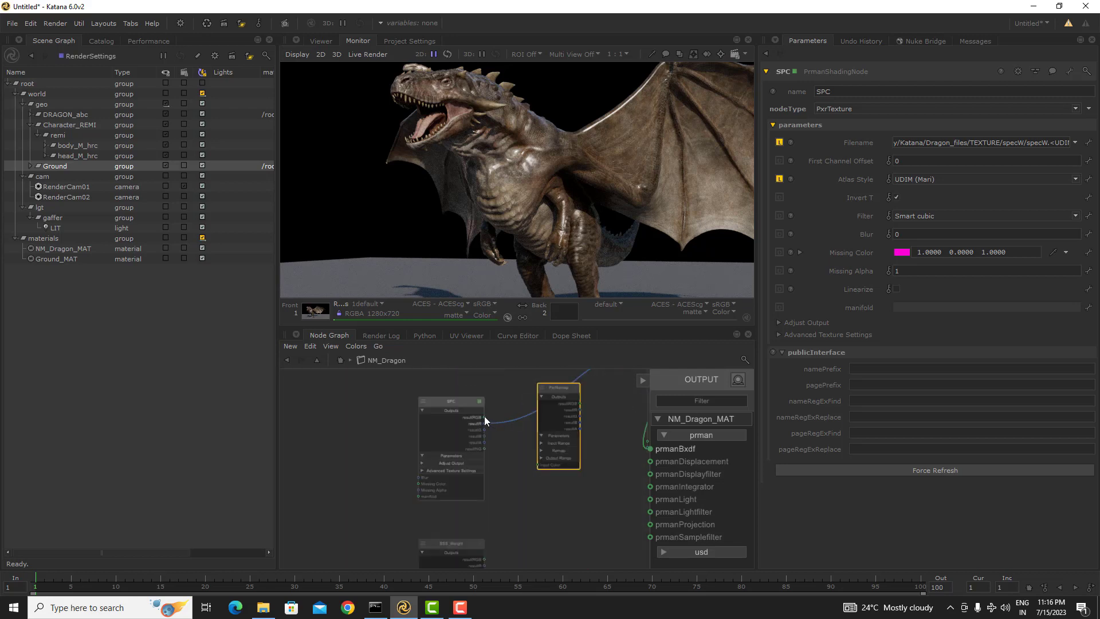
{"action": "left_click_drag", "start_coordinate": [484, 417], "coordinate": [539, 465]}
{"action": "left_click_drag", "start_coordinate": [486, 423], "coordinate": [577, 411]}
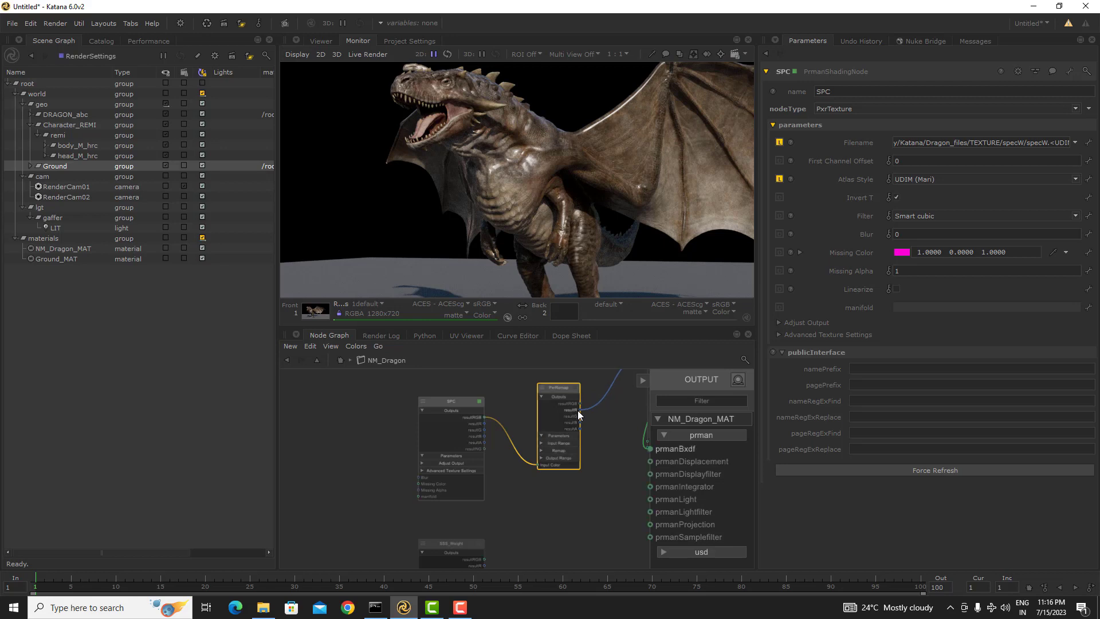
- Open the PxrRemap's Output Range settings and raise Output Min to 0.35
{"action": "key", "text": "e"}
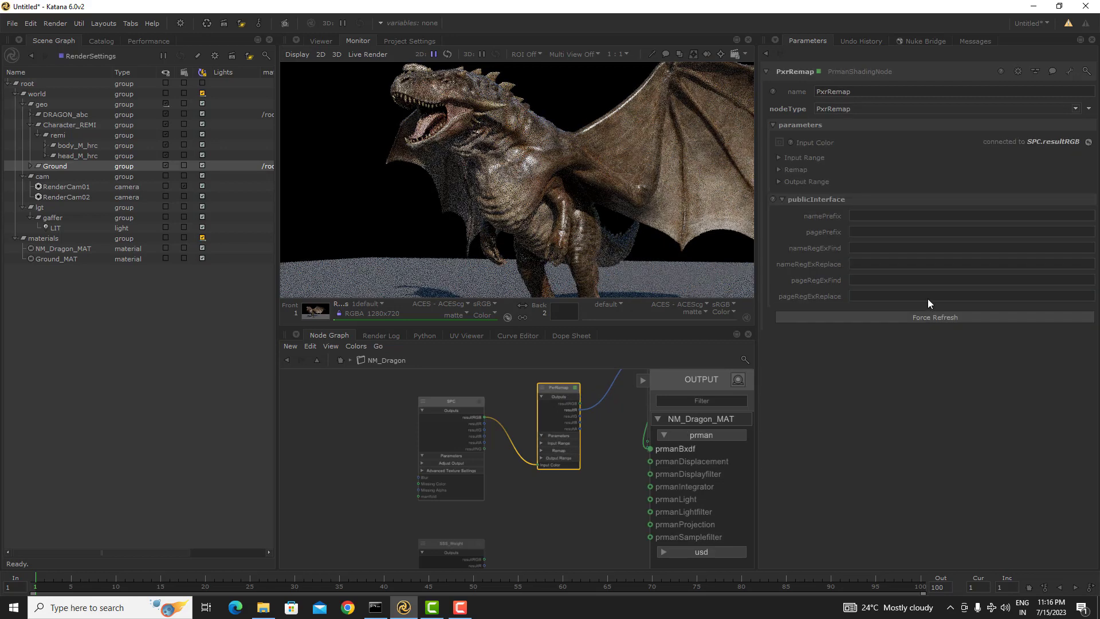
{"action": "left_click", "coordinate": [799, 181]}
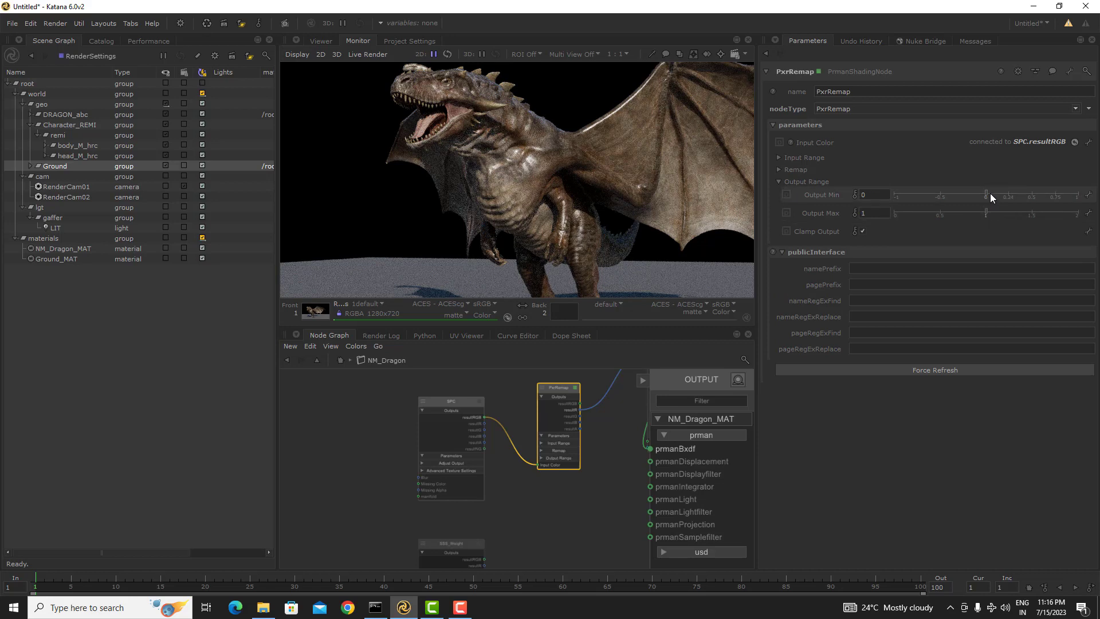
{"action": "left_click_drag", "start_coordinate": [989, 195], "coordinate": [1012, 194]}
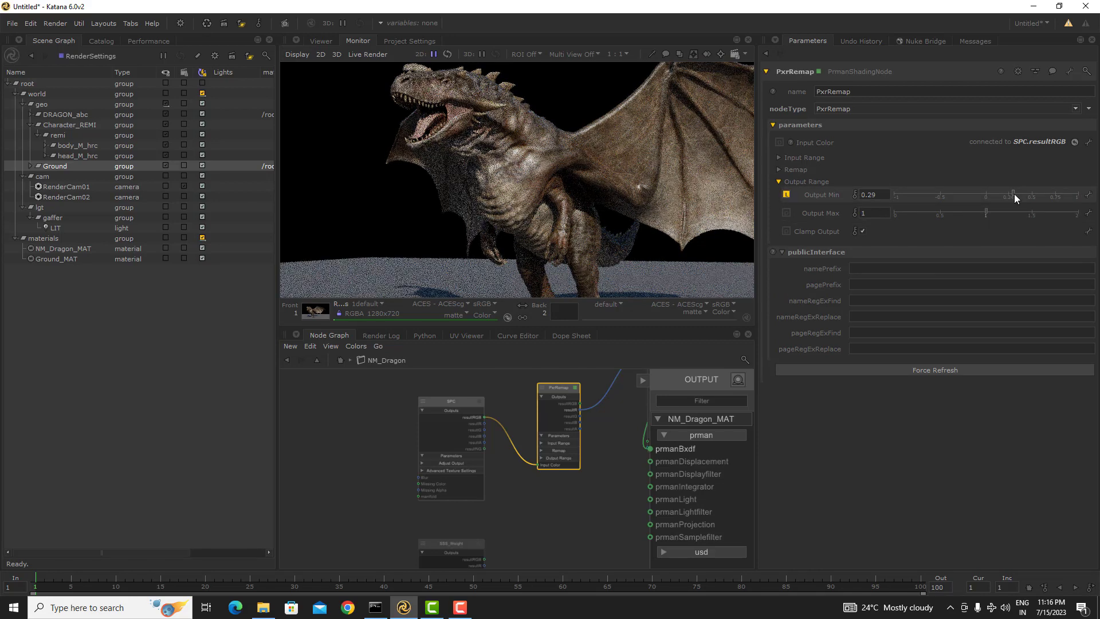
{"action": "left_click_drag", "start_coordinate": [1014, 194], "coordinate": [1019, 194]}
- Move the PxrSurface node toward the material output and reposition the PxrRemap node between it and the SPC texture
{"action": "scroll", "coordinate": [422, 504], "scroll_direction": "down", "scroll_amount": 4}
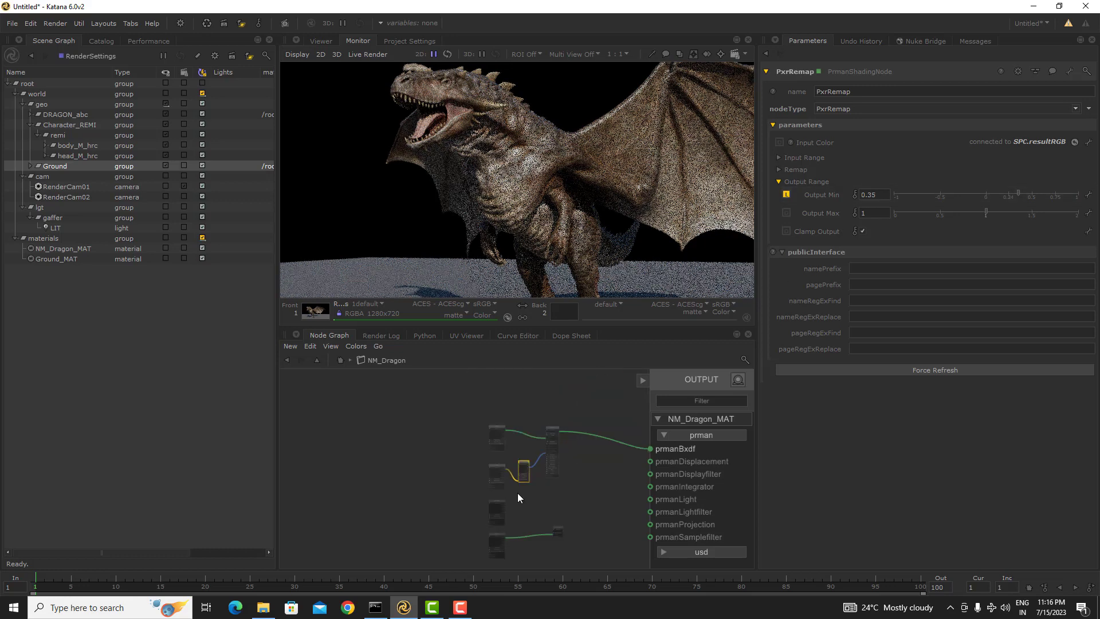
{"action": "scroll", "coordinate": [401, 454], "scroll_direction": "up", "scroll_amount": 3}
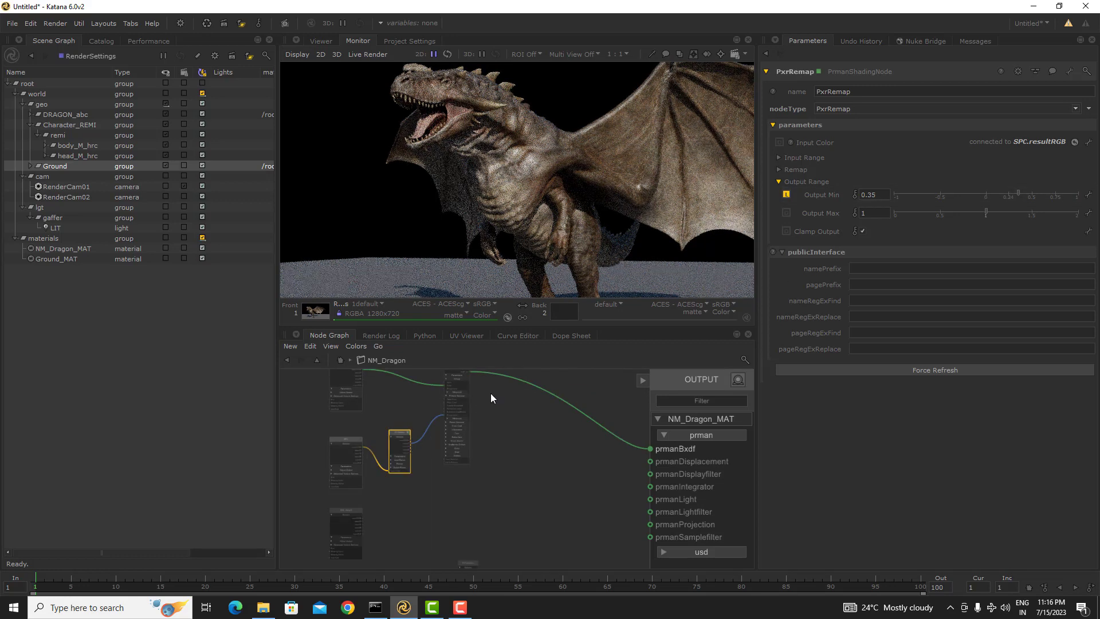
{"action": "middle_click_drag", "start_coordinate": [490, 393], "coordinate": [500, 427]}
{"action": "left_click_drag", "start_coordinate": [476, 396], "coordinate": [507, 395]}
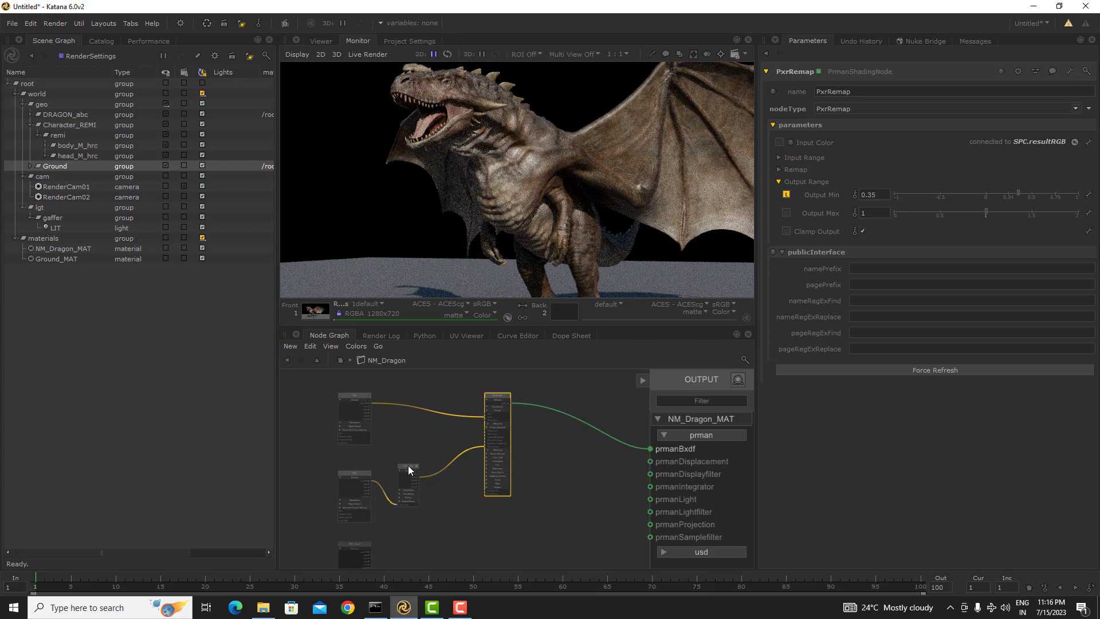
{"action": "left_click", "coordinate": [408, 465]}
{"action": "scroll", "coordinate": [366, 485], "scroll_direction": "up", "scroll_amount": 2}
{"action": "scroll", "coordinate": [383, 485], "scroll_direction": "up", "scroll_amount": 2}
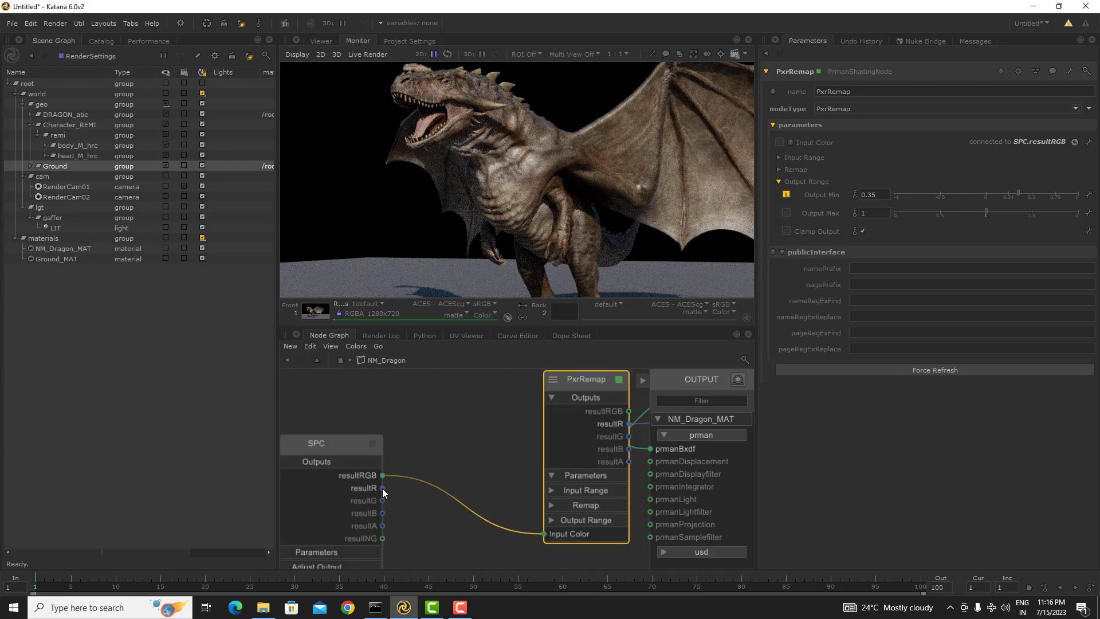
{"action": "left_click", "coordinate": [381, 476]}
{"action": "scroll", "coordinate": [472, 426], "scroll_direction": "down", "scroll_amount": 4}
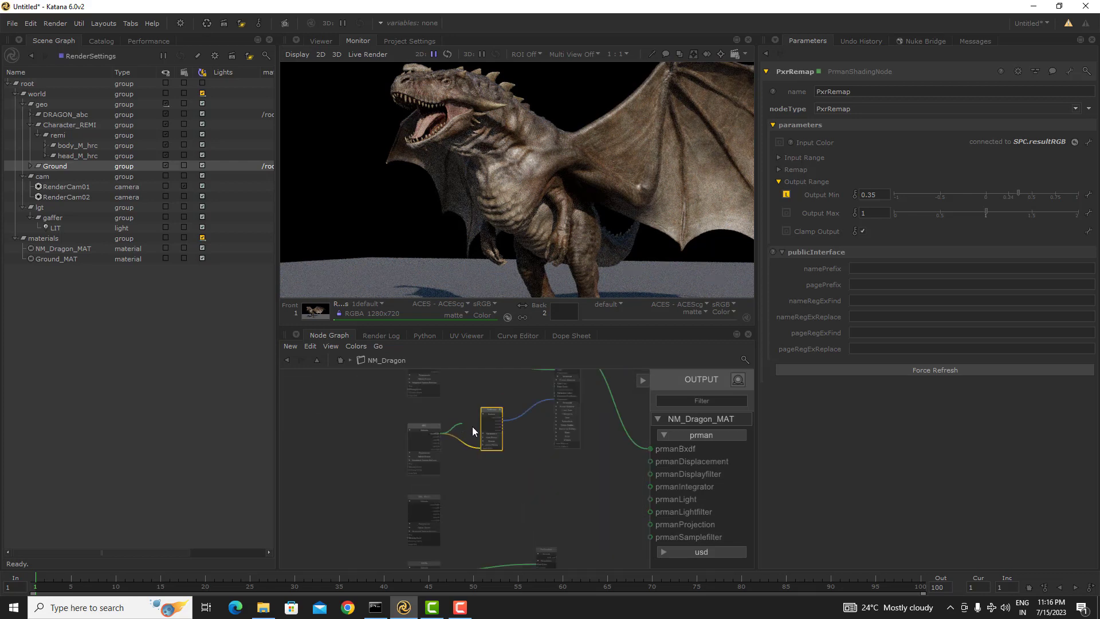
{"action": "middle_click_drag", "start_coordinate": [571, 385], "coordinate": [473, 425]}
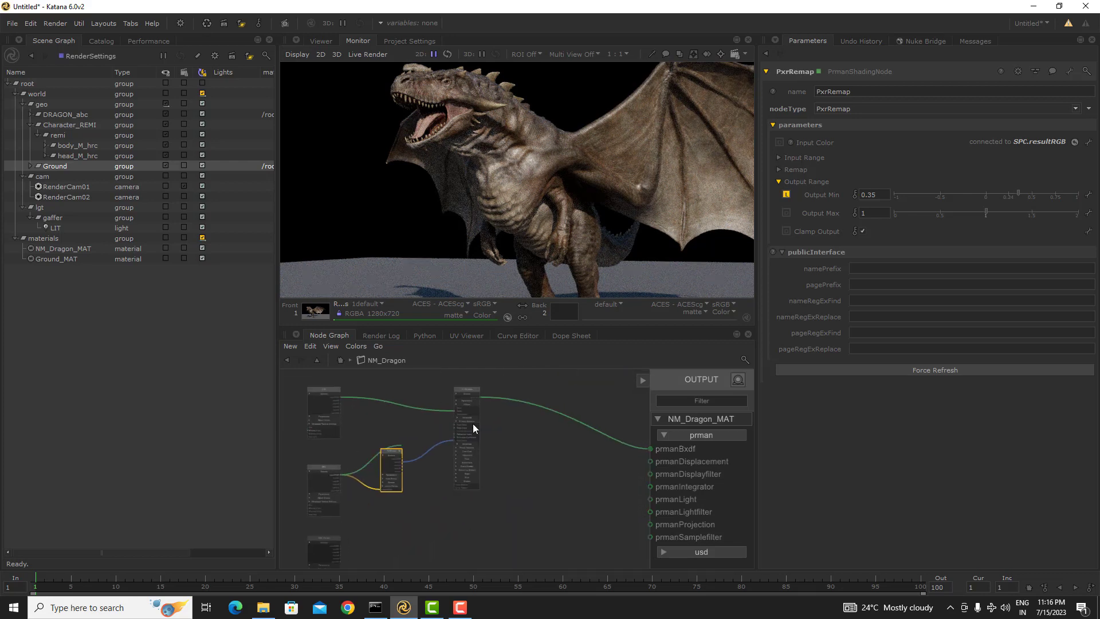
{"action": "scroll", "coordinate": [342, 480], "scroll_direction": "up", "scroll_amount": 4}
{"action": "left_click", "coordinate": [339, 483]}
{"action": "middle_click_drag", "start_coordinate": [504, 378], "coordinate": [418, 484]}
{"action": "middle_click_drag", "start_coordinate": [584, 444], "coordinate": [439, 441]}
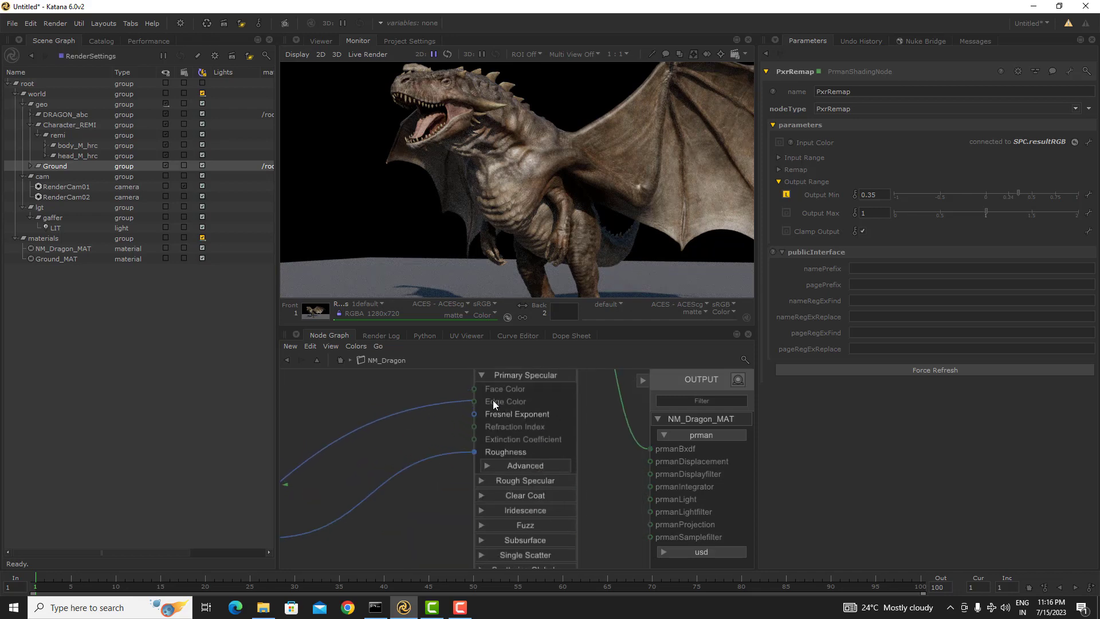
{"action": "key", "text": "Escape"}
{"action": "left_click", "coordinate": [473, 401]}
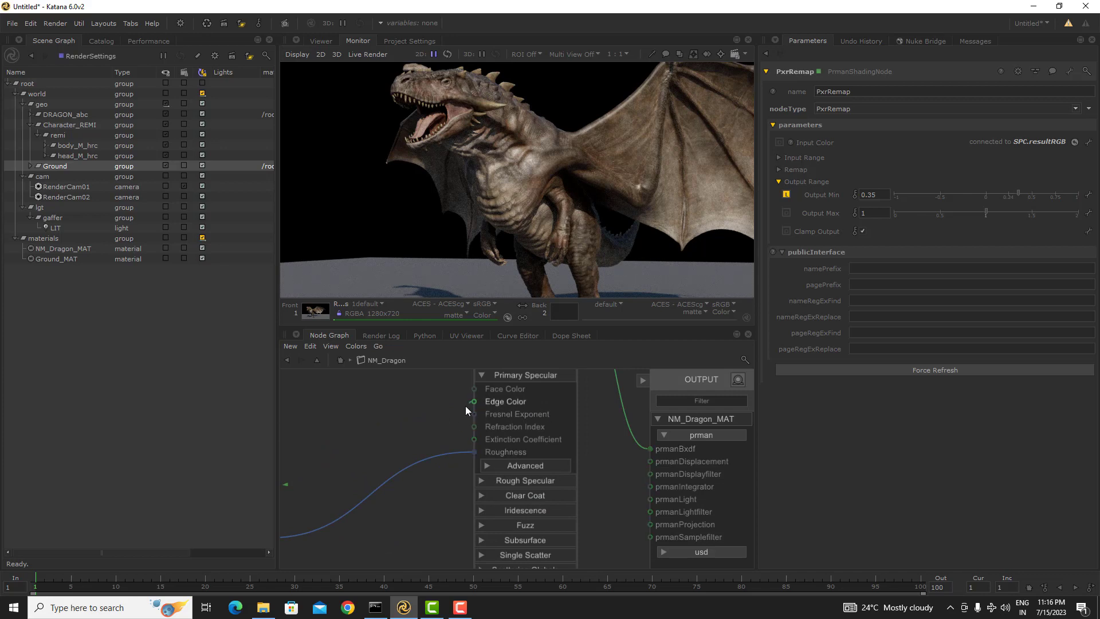
{"action": "key", "text": "Escape"}
{"action": "left_click", "coordinate": [495, 465]}
{"action": "left_click", "coordinate": [495, 463]}
{"action": "middle_click_drag", "start_coordinate": [465, 387], "coordinate": [521, 397]}
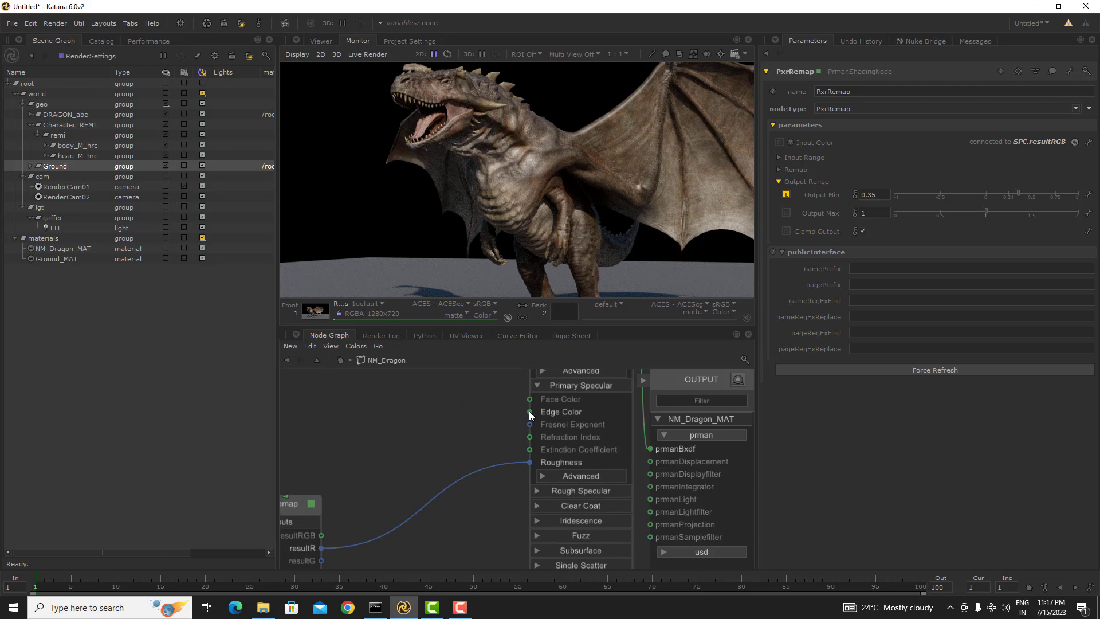
- Connect the SPC texture's resultRGB output to the PxrSurface's Primary Specular Edge Color
{"action": "left_click", "coordinate": [528, 411]}
{"action": "middle_click_drag", "start_coordinate": [438, 419], "coordinate": [693, 422]}
{"action": "middle_click_drag", "start_coordinate": [426, 472], "coordinate": [545, 353]}
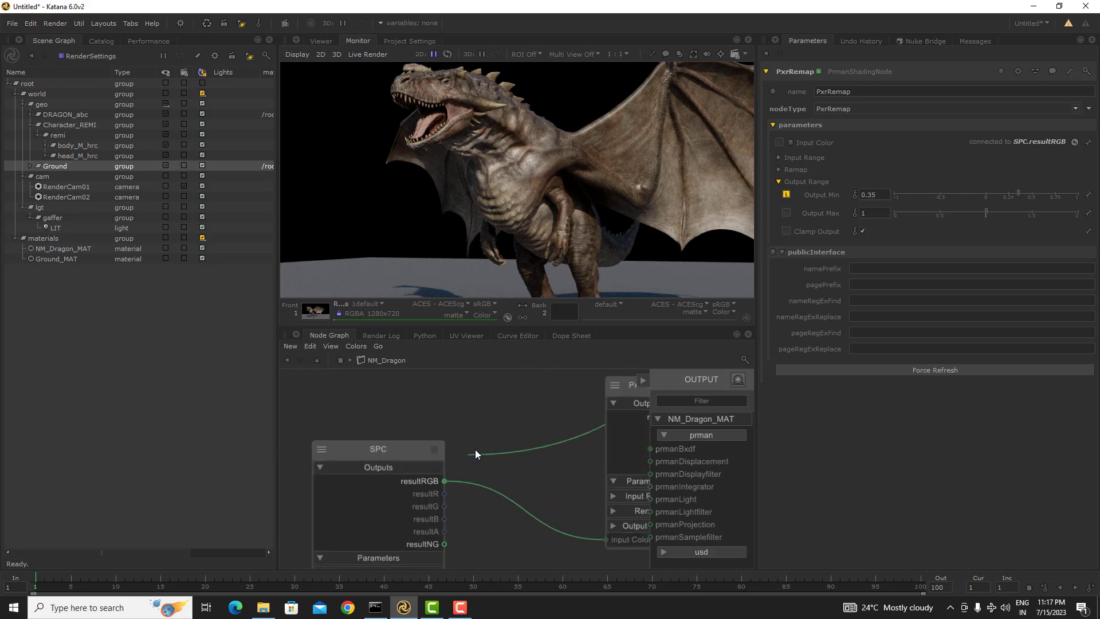
{"action": "left_click", "coordinate": [428, 481]}
{"action": "scroll", "coordinate": [509, 425], "scroll_direction": "down", "scroll_amount": 3}
{"action": "middle_click_drag", "start_coordinate": [508, 425], "coordinate": [421, 428]}
- Move the PxrRemap node lower in the graph, clear of the wire running from SPC to Edge Color
{"action": "scroll", "coordinate": [496, 102], "scroll_direction": "up", "scroll_amount": 1}
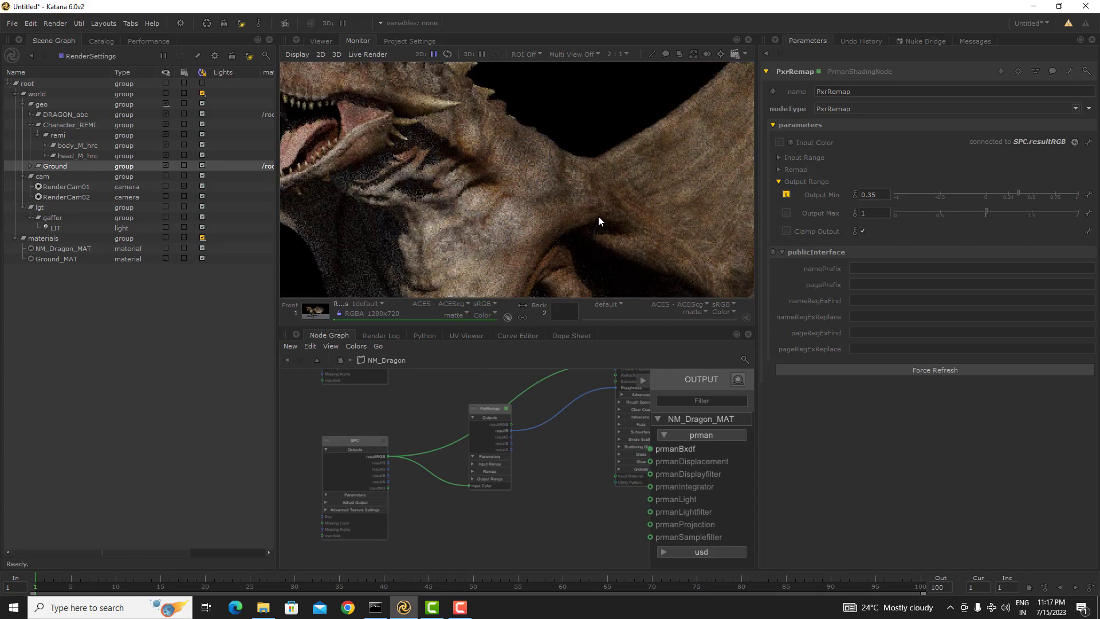
{"action": "scroll", "coordinate": [624, 232], "scroll_direction": "down", "scroll_amount": 2}
{"action": "scroll", "coordinate": [460, 198], "scroll_direction": "up", "scroll_amount": 1}
{"action": "scroll", "coordinate": [428, 187], "scroll_direction": "up", "scroll_amount": 1}
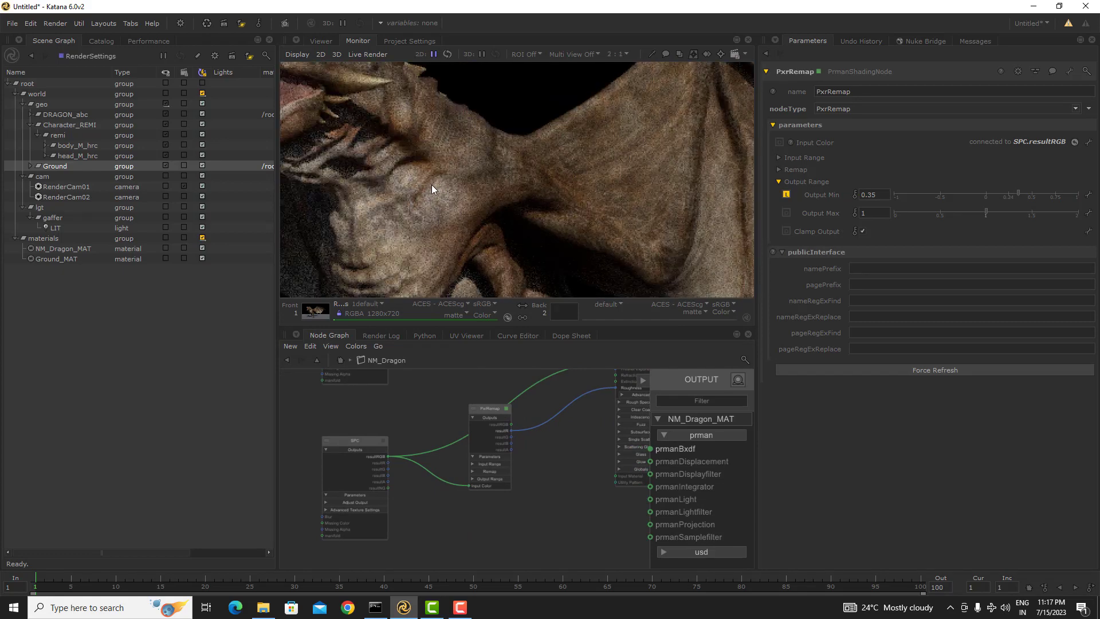
{"action": "middle_click_drag", "start_coordinate": [431, 185], "coordinate": [559, 258]}
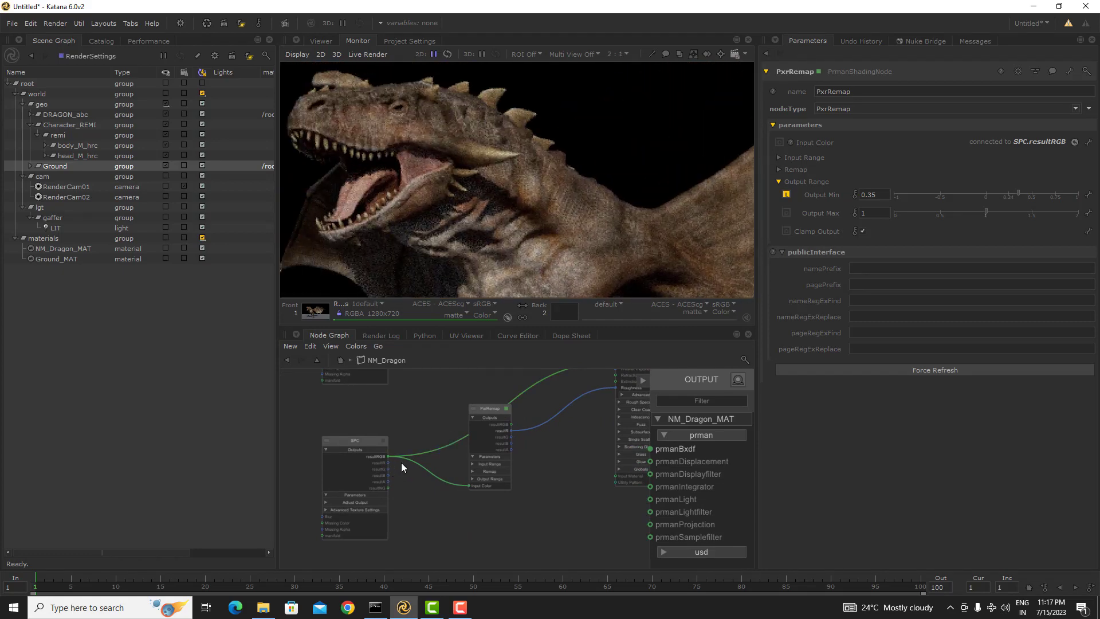
{"action": "left_click_drag", "start_coordinate": [489, 410], "coordinate": [500, 479]}
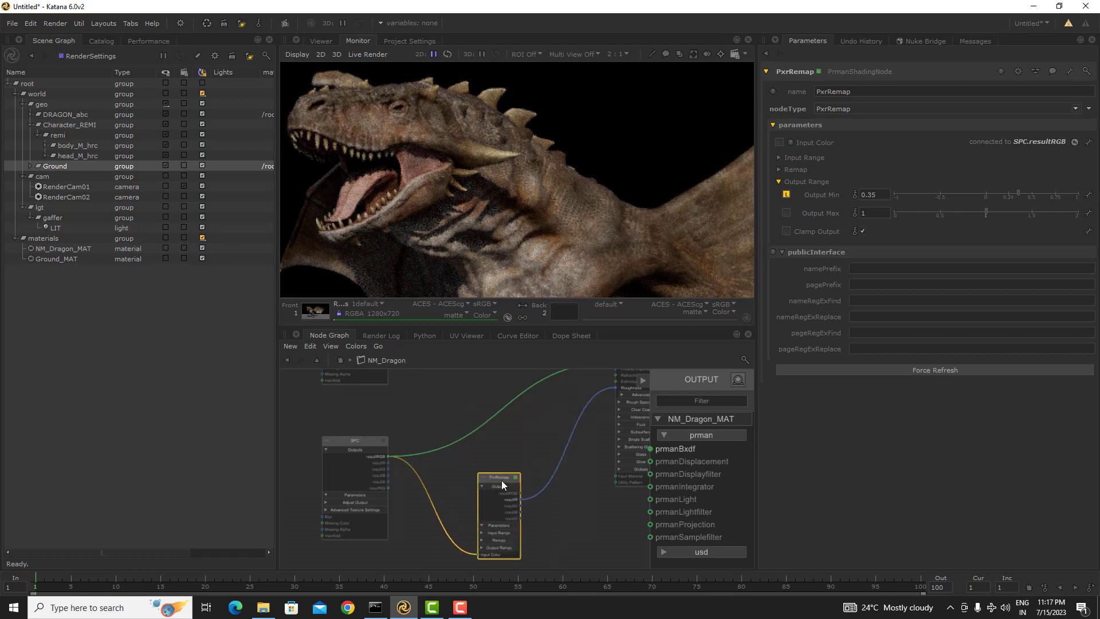
- Open the PxrSurface's parameters and set its Diffuse Gain to 0 to isolate the specular contribution
{"action": "middle_click_drag", "start_coordinate": [527, 213], "coordinate": [482, 189]}
{"action": "scroll", "coordinate": [482, 189], "scroll_direction": "down", "scroll_amount": 2}
{"action": "middle_click_drag", "start_coordinate": [511, 386], "coordinate": [506, 437]}
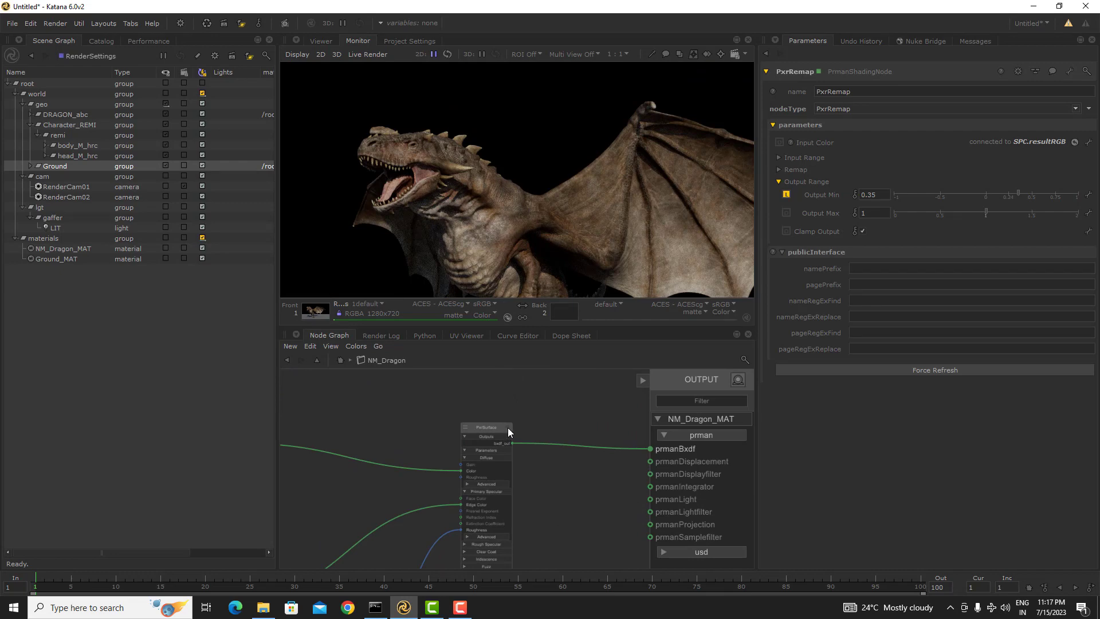
{"action": "left_click", "coordinate": [507, 427]}
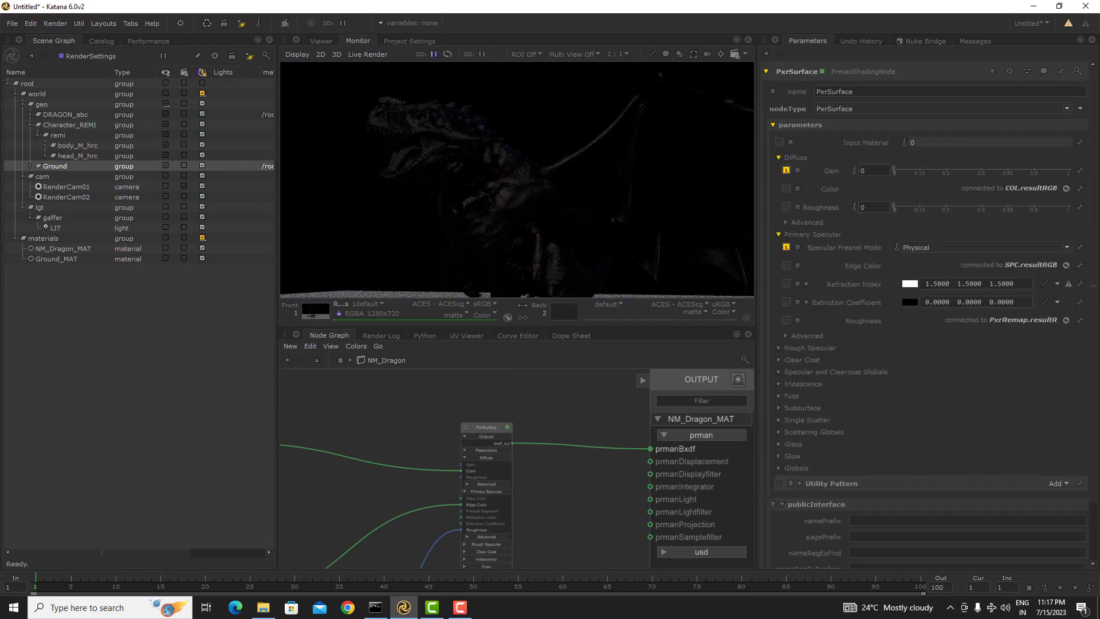
- Open the PxrRemap's parameters and lower its Output Min to 0.21
{"action": "middle_click_drag", "start_coordinate": [428, 567], "coordinate": [504, 441]}
{"action": "left_click", "coordinate": [503, 439]}
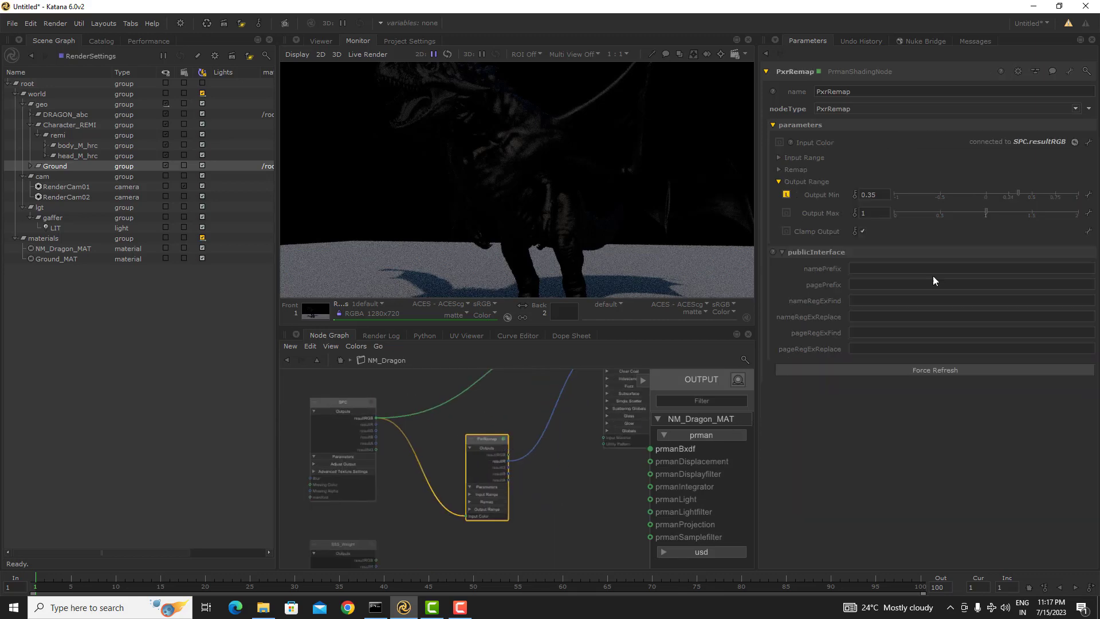
{"action": "left_click_drag", "start_coordinate": [999, 193], "coordinate": [1011, 196]}
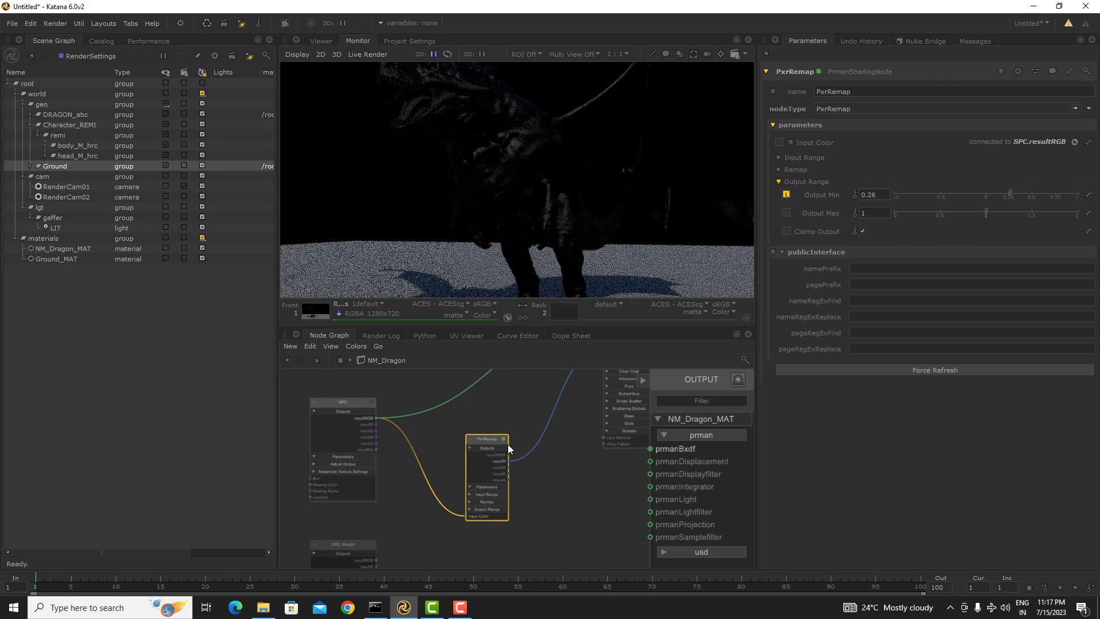
{"action": "left_click_drag", "start_coordinate": [1010, 194], "coordinate": [1005, 194]}
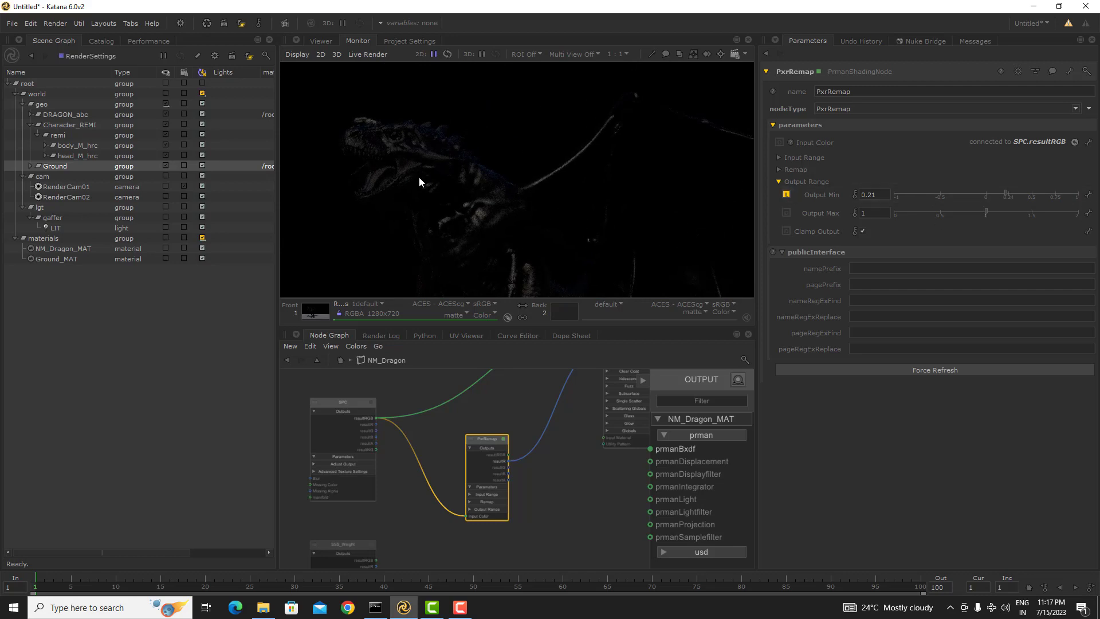
{"action": "scroll", "coordinate": [452, 177], "scroll_direction": "down", "scroll_amount": 1}
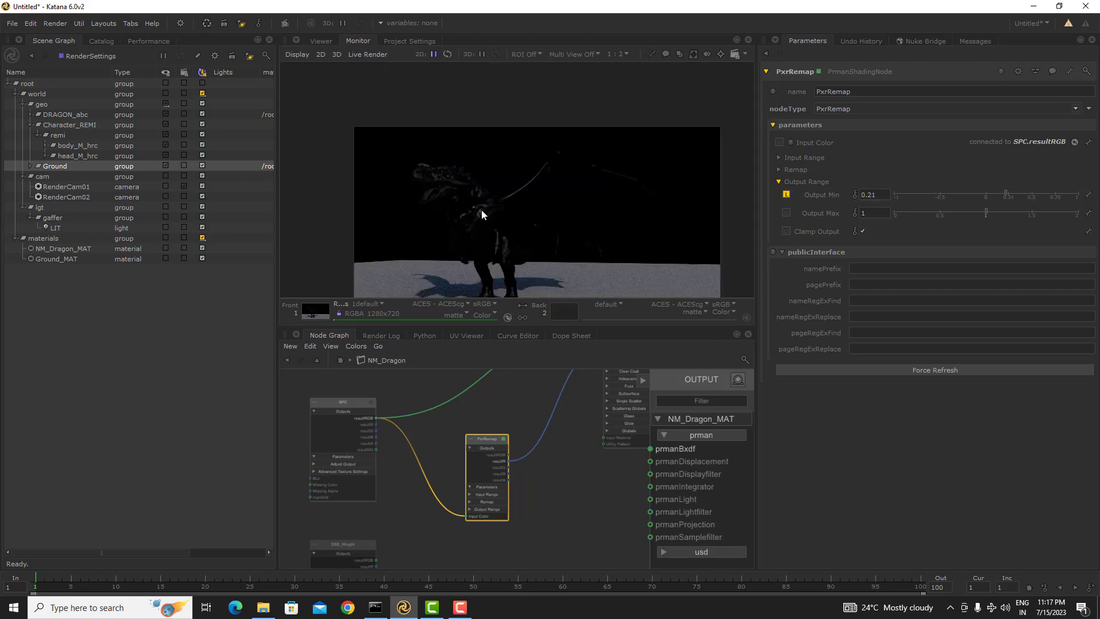
{"action": "scroll", "coordinate": [419, 468], "scroll_direction": "down", "scroll_amount": 3}
- Try adding a PxrBump node beside the NORM texture and delete it again
{"action": "middle_click_drag", "start_coordinate": [434, 525], "coordinate": [418, 472]}
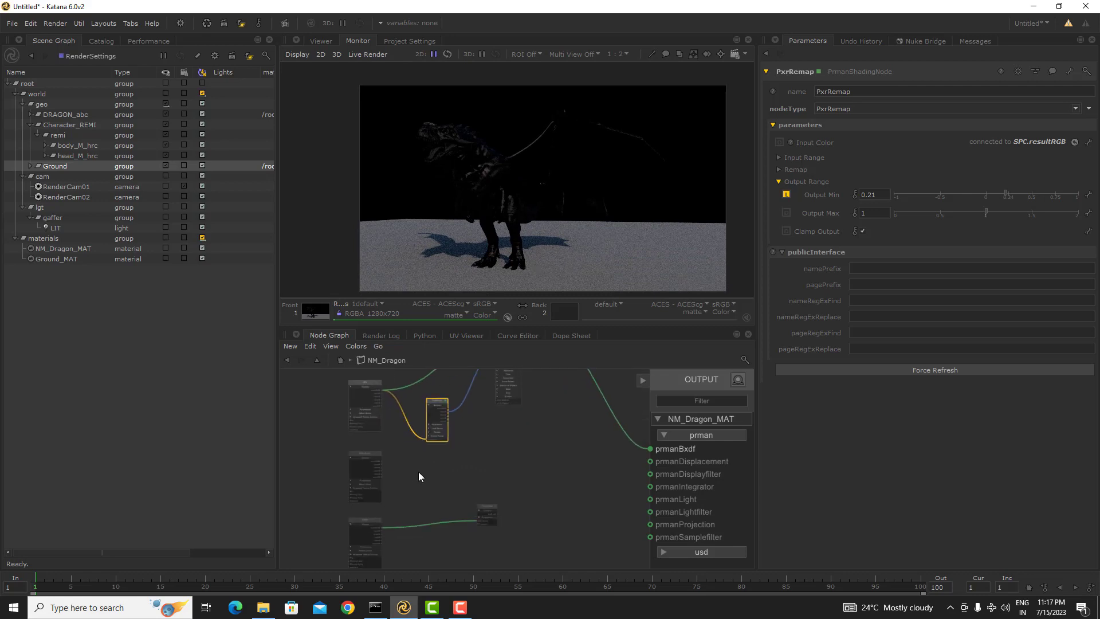
{"action": "scroll", "coordinate": [404, 461], "scroll_direction": "up", "scroll_amount": 3}
{"action": "middle_click_drag", "start_coordinate": [441, 522], "coordinate": [443, 458]}
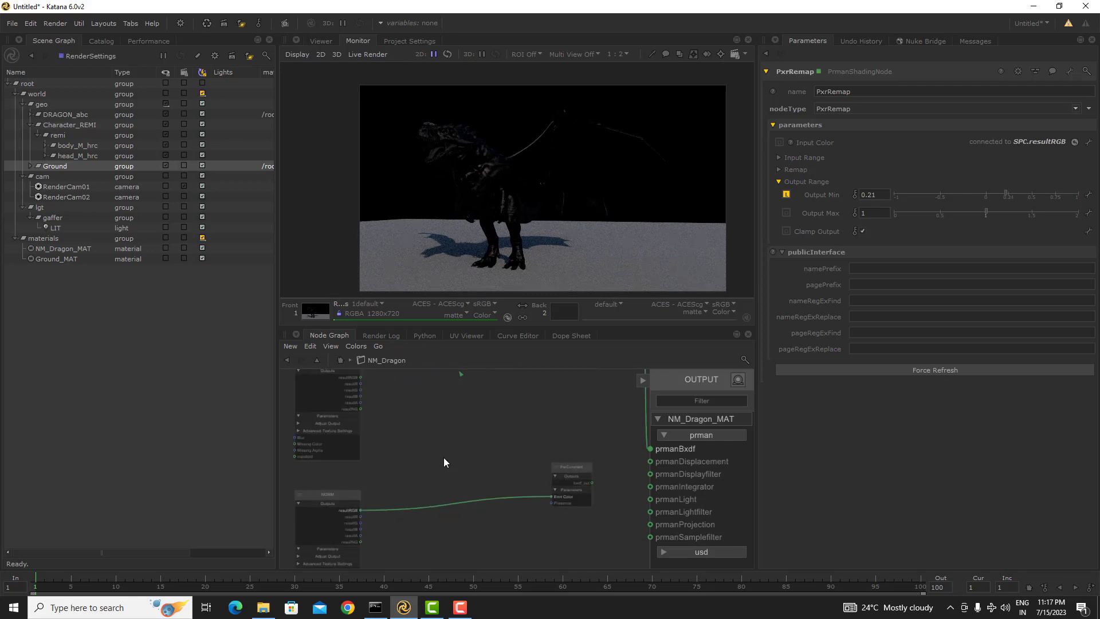
{"action": "key", "text": "Tab"}
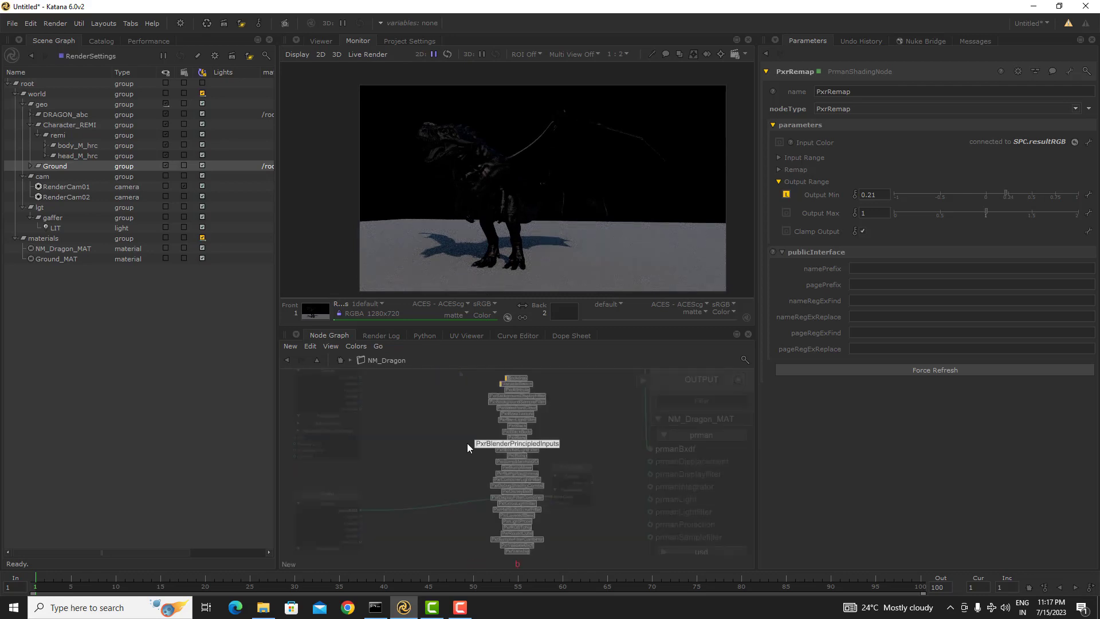
{"action": "type", "text": "bump"}
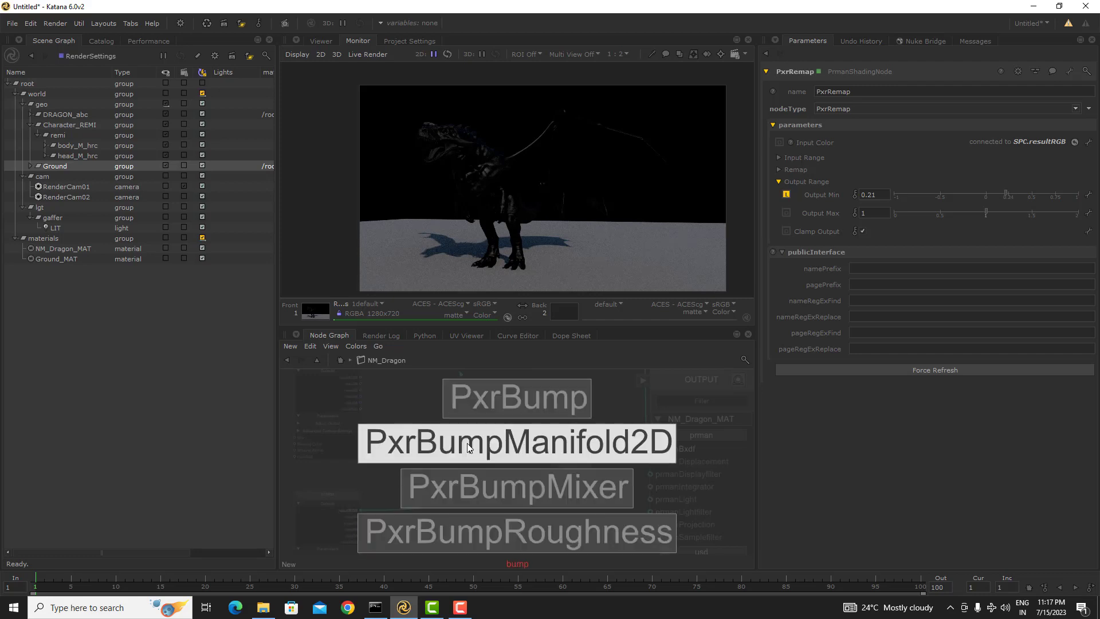
{"action": "key", "text": "Up"}
{"action": "key", "text": "Return"}
{"action": "left_click", "coordinate": [466, 442]}
{"action": "left_click_drag", "start_coordinate": [467, 448], "coordinate": [428, 451]}
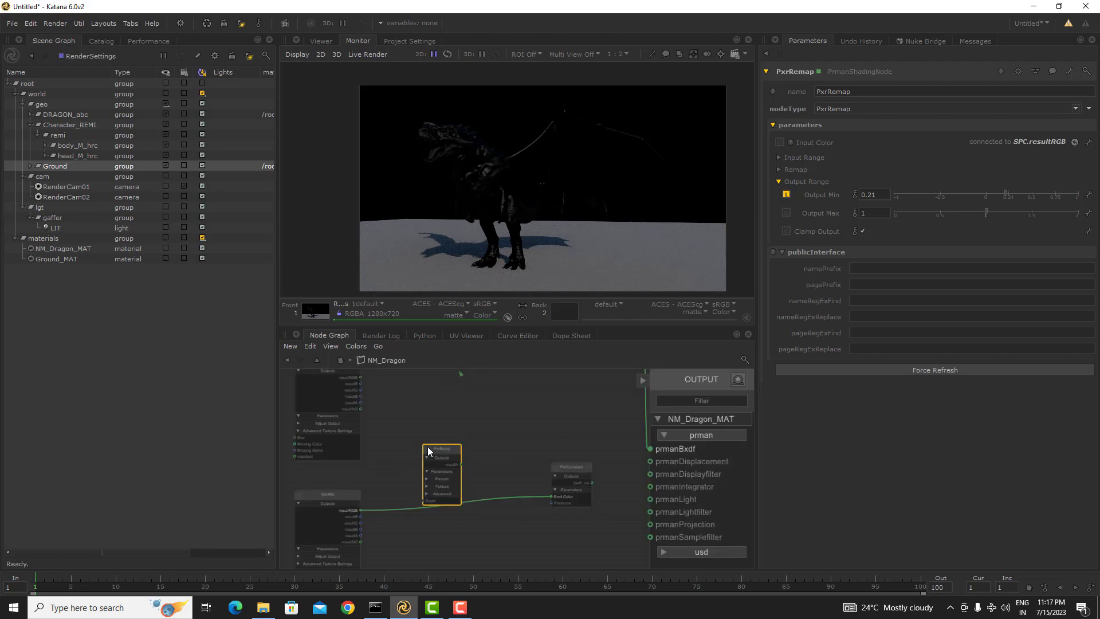
{"action": "left_click_drag", "start_coordinate": [362, 510], "coordinate": [477, 484]}
{"action": "scroll", "coordinate": [390, 490], "scroll_direction": "up", "scroll_amount": 3}
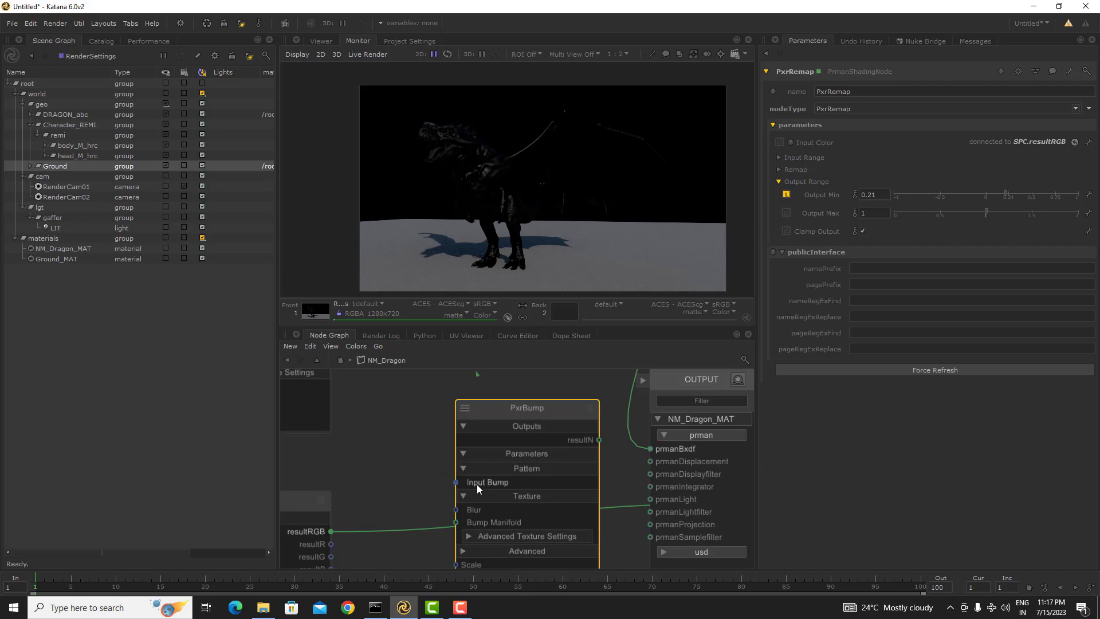
{"action": "mouse_move", "coordinate": [408, 522]}
{"action": "middle_mouse_down"}
{"action": "mouse_move", "coordinate": [401, 455]}
{"action": "mouse_move", "coordinate": [411, 537]}
{"action": "middle_mouse_up"}
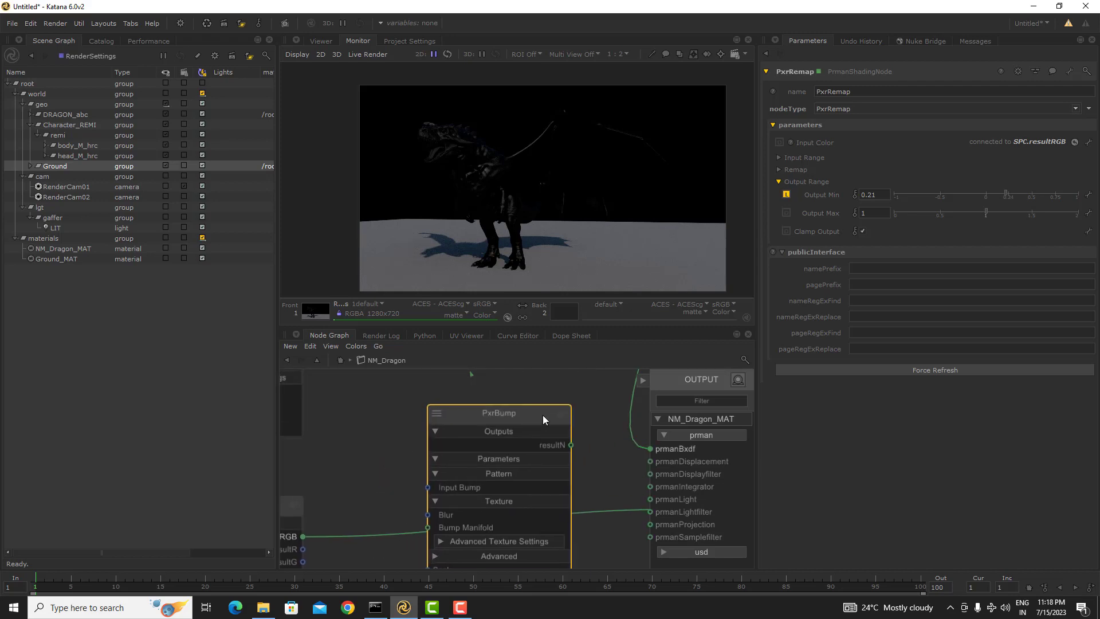
{"action": "key", "text": "Delete"}
- Add a PxrNormalMap node and place it beside the NORM texture node
{"action": "key", "text": "Tab"}
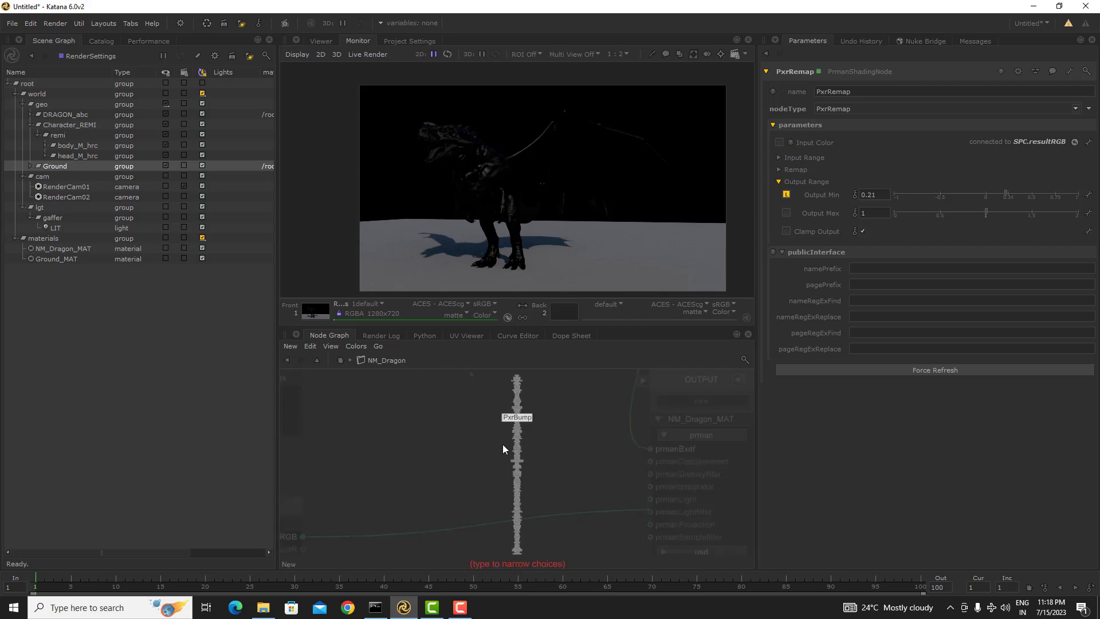
{"action": "type", "text": "pxrno"}
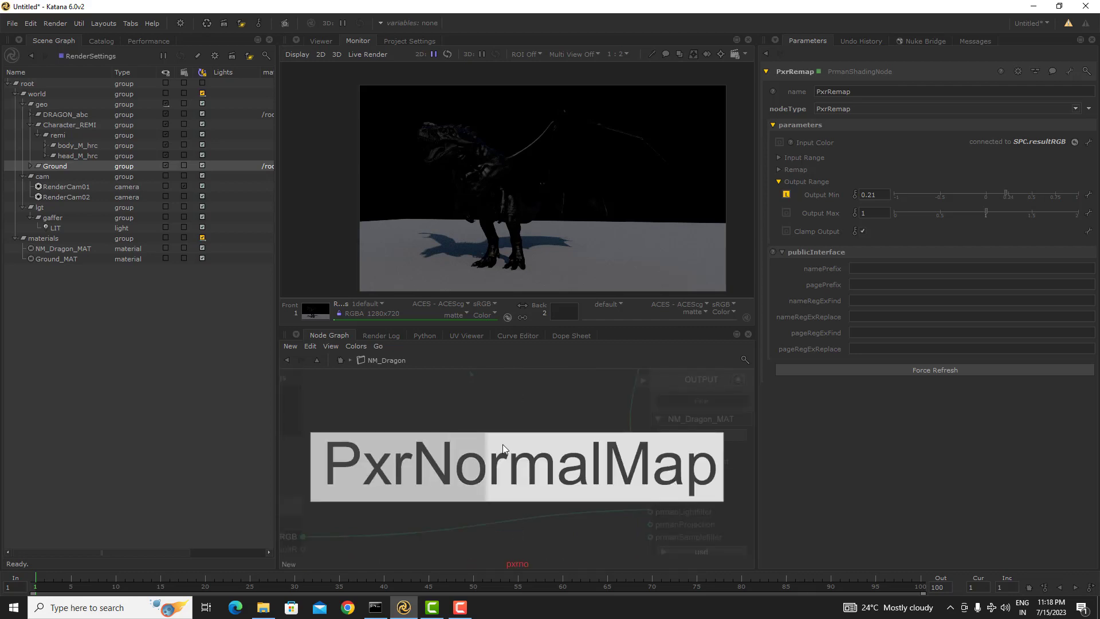
{"action": "key", "text": "Return"}
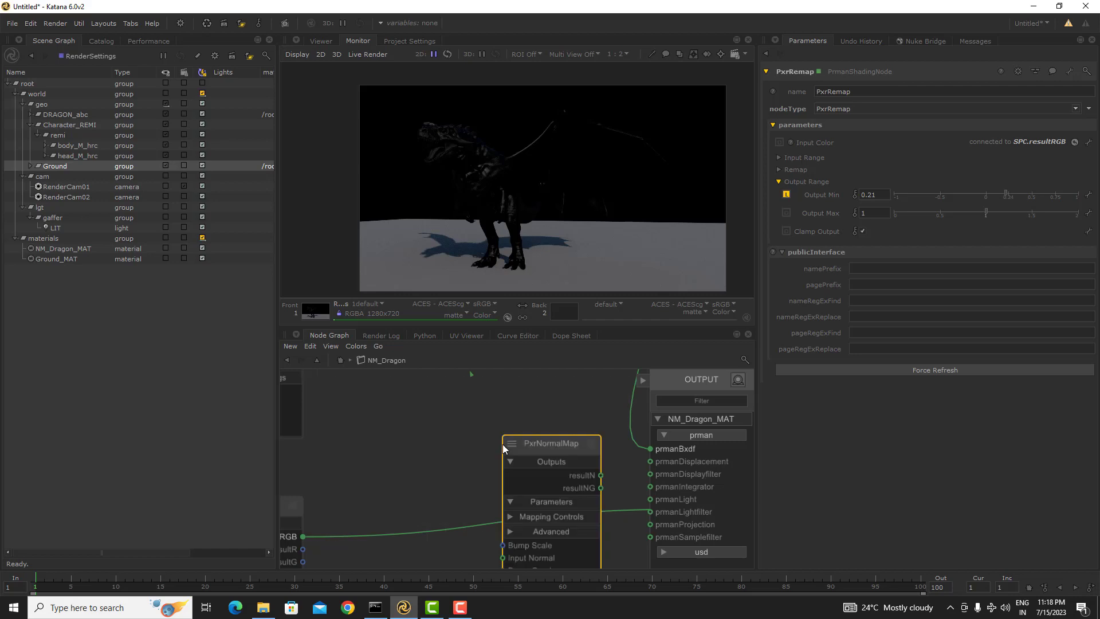
{"action": "left_click", "coordinate": [503, 445]}
{"action": "middle_click_drag", "start_coordinate": [472, 452], "coordinate": [535, 411]}
{"action": "left_click_drag", "start_coordinate": [613, 411], "coordinate": [465, 422]}
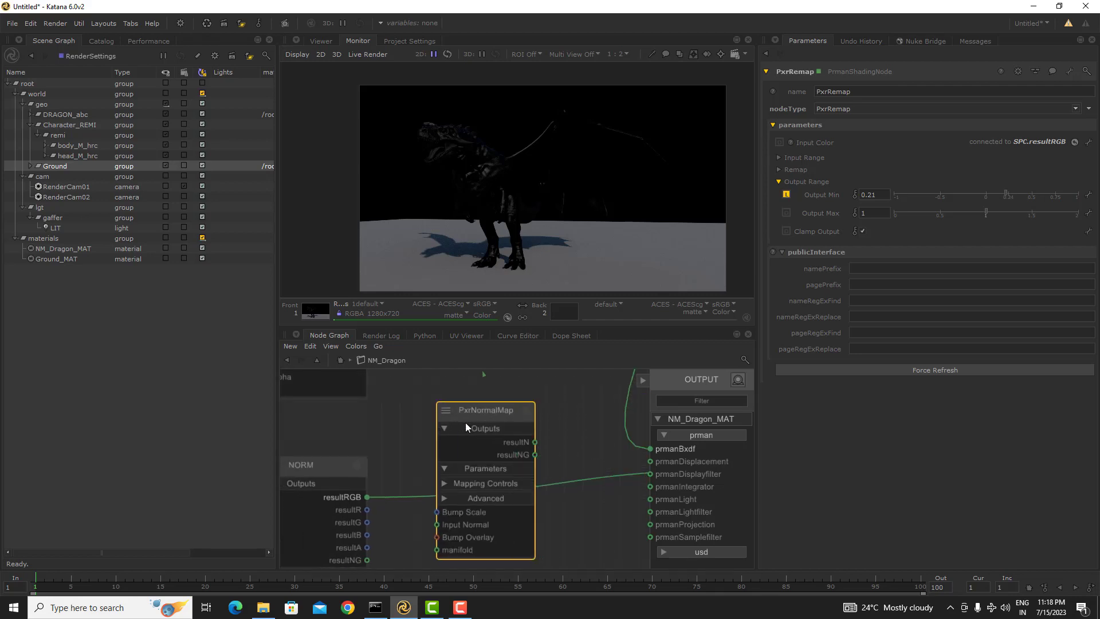
- Connect the NORM texture's resultRGB output to the PxrNormalMap's Input Normal and reposition the PxrNormalMap node slightly
{"action": "middle_click_drag", "start_coordinate": [561, 458], "coordinate": [560, 438]}
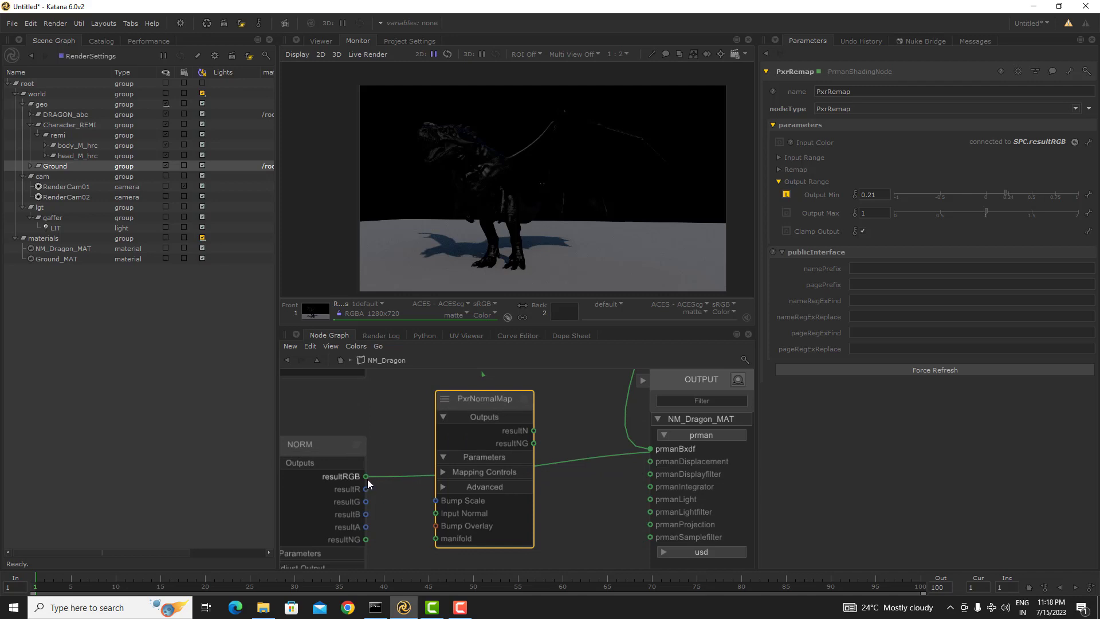
{"action": "left_click_drag", "start_coordinate": [366, 478], "coordinate": [436, 513]}
{"action": "left_click_drag", "start_coordinate": [493, 404], "coordinate": [528, 459]}
{"action": "middle_click_drag", "start_coordinate": [425, 502], "coordinate": [374, 445]}
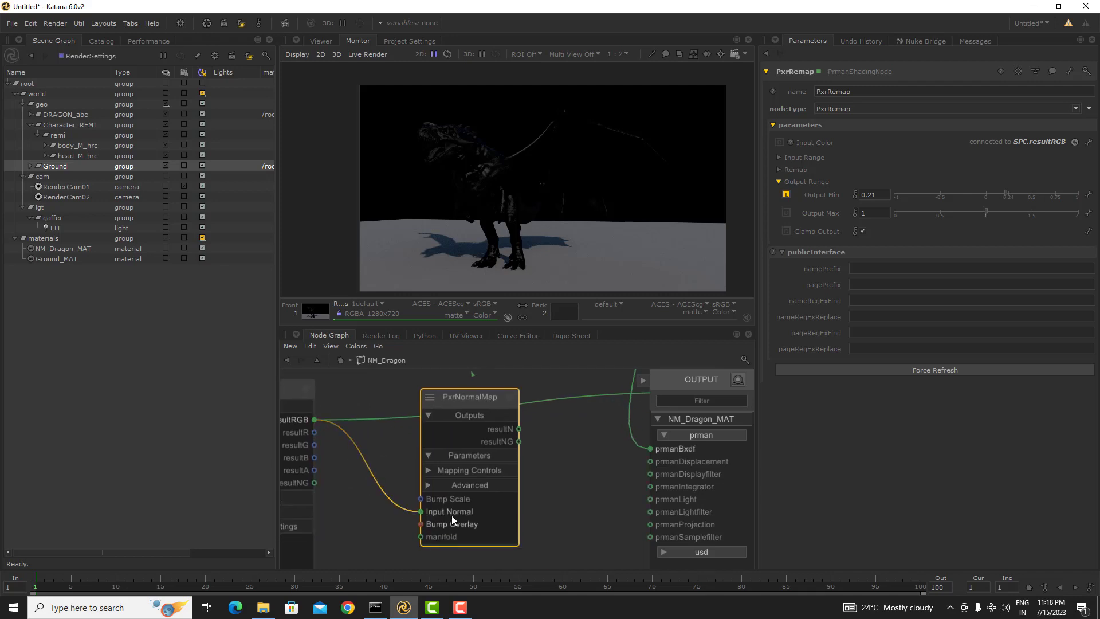
- Connect the PxrNormalMap's resultN output to the PxrSurface's Globals Bump input and examine the dragon's surface relief in the render
{"action": "middle_click_drag", "start_coordinate": [541, 425], "coordinate": [497, 438]}
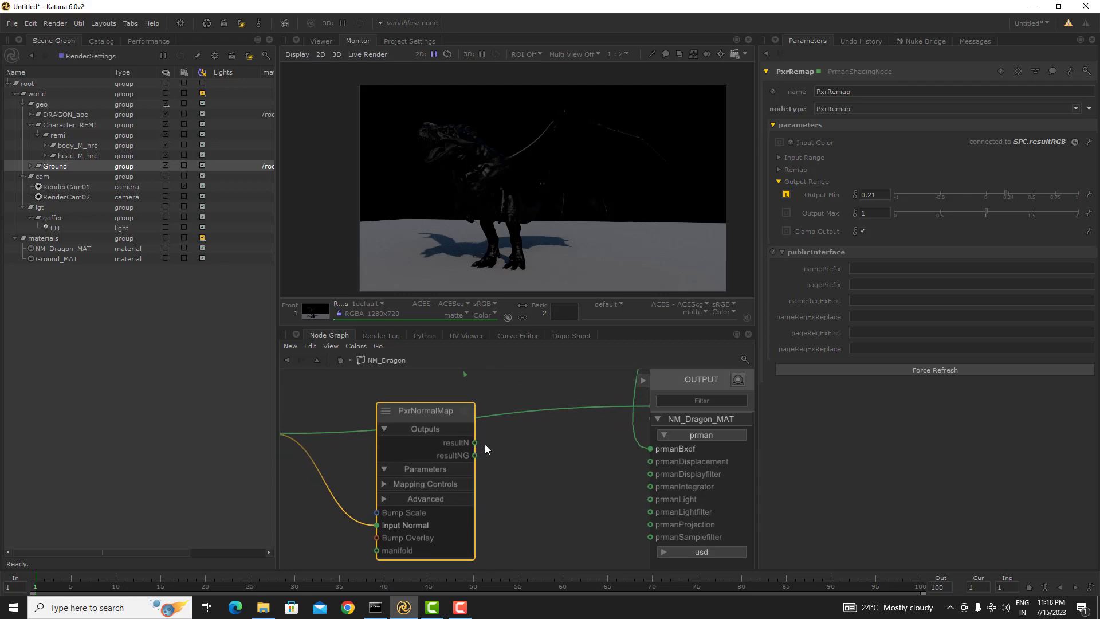
{"action": "mouse_move", "coordinate": [476, 443]}
{"action": "left_mouse_down"}
{"action": "mouse_move", "coordinate": [498, 444]}
{"action": "mouse_move", "coordinate": [396, 486]}
{"action": "mouse_move", "coordinate": [532, 440]}
{"action": "mouse_move", "coordinate": [518, 451]}
{"action": "mouse_move", "coordinate": [413, 417]}
{"action": "mouse_move", "coordinate": [482, 447]}
{"action": "mouse_move", "coordinate": [430, 451]}
{"action": "mouse_move", "coordinate": [422, 413]}
{"action": "mouse_move", "coordinate": [439, 419]}
{"action": "mouse_move", "coordinate": [408, 502]}
{"action": "mouse_move", "coordinate": [432, 476]}
{"action": "mouse_move", "coordinate": [431, 503]}
{"action": "mouse_move", "coordinate": [466, 511]}
{"action": "mouse_move", "coordinate": [433, 538]}
{"action": "mouse_move", "coordinate": [435, 518]}
{"action": "left_mouse_up"}
{"action": "scroll", "coordinate": [470, 177], "scroll_direction": "up", "scroll_amount": 2}
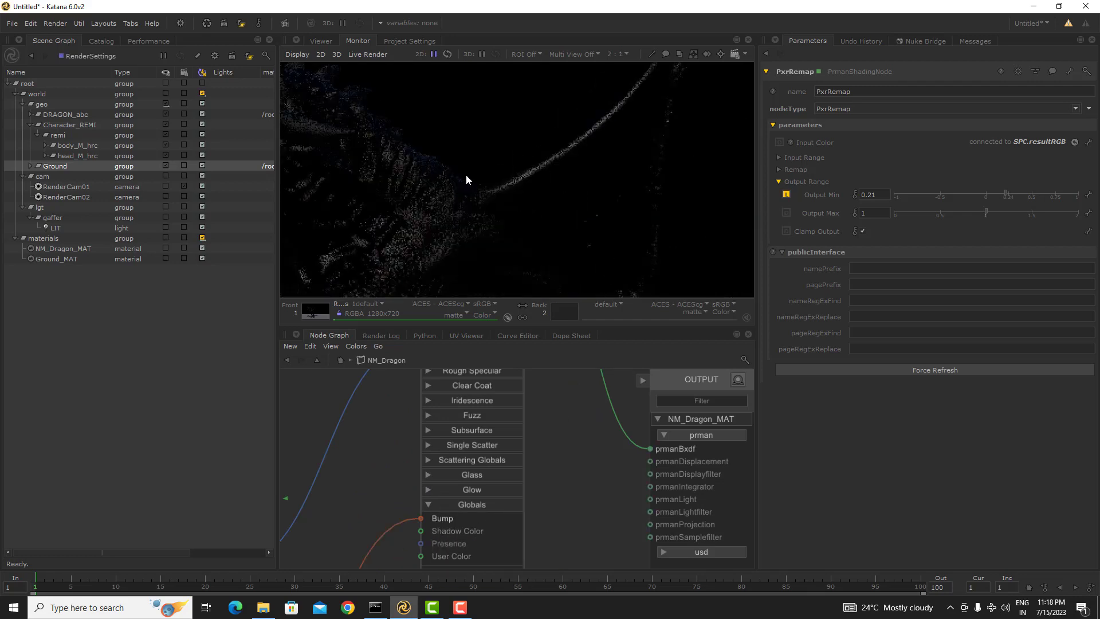
{"action": "scroll", "coordinate": [507, 221], "scroll_direction": "down", "scroll_amount": 1}
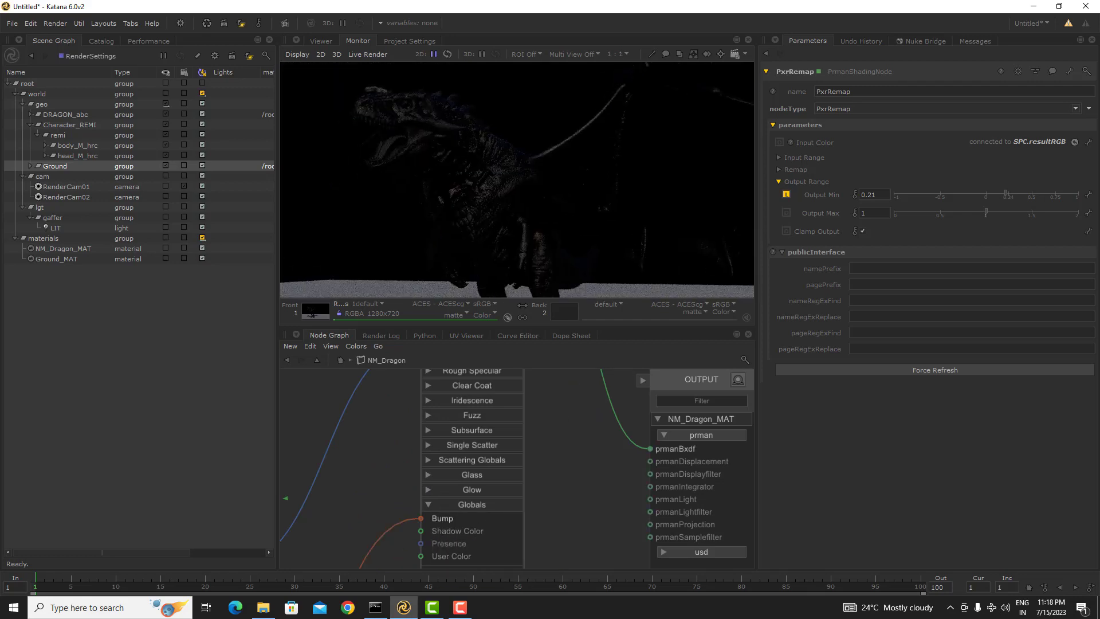
{"action": "scroll", "coordinate": [536, 165], "scroll_direction": "up", "scroll_amount": 1}
{"action": "scroll", "coordinate": [556, 177], "scroll_direction": "up", "scroll_amount": 1}
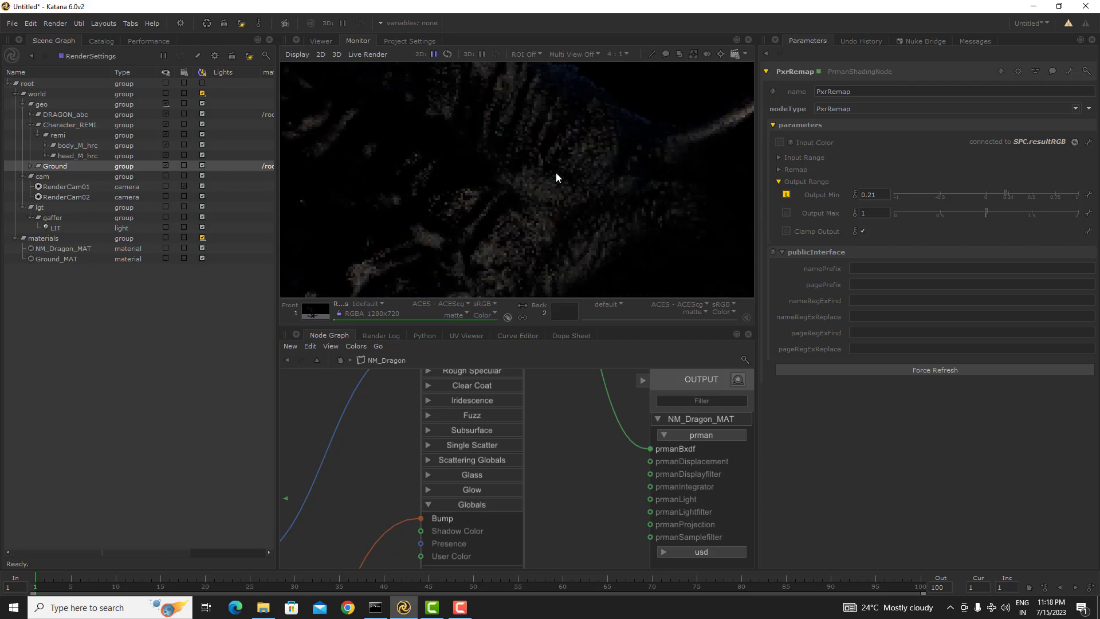
{"action": "scroll", "coordinate": [555, 177], "scroll_direction": "down", "scroll_amount": 1}
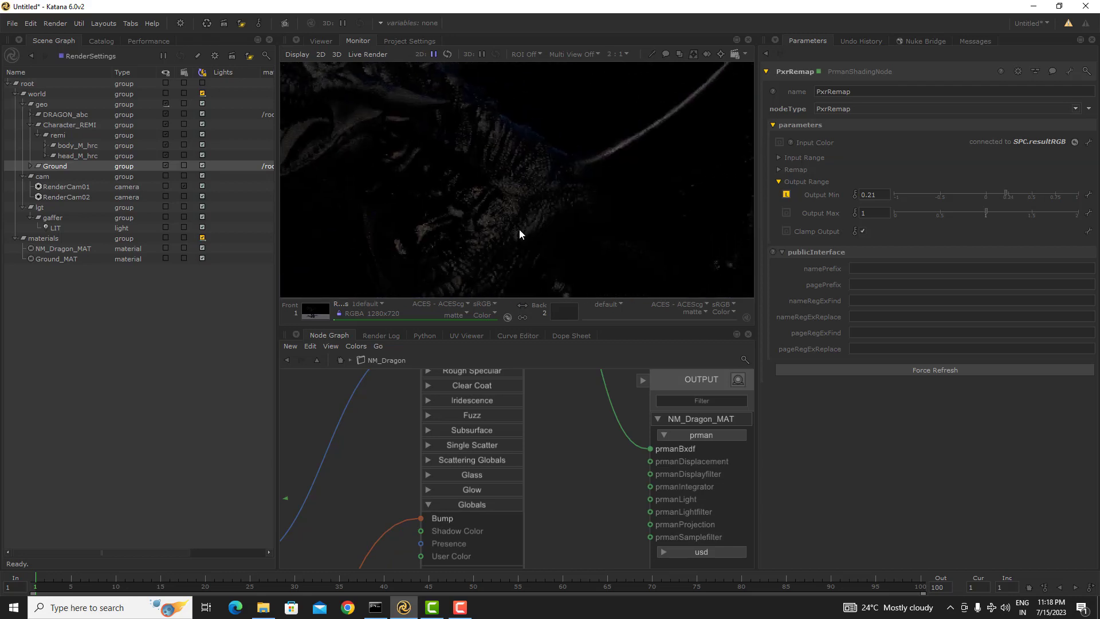
- Open the PxrNormalMap's parameters, set its Bump Scale to 2 and check the dragon's surface detail in the live render
{"action": "scroll", "coordinate": [515, 499], "scroll_direction": "down", "scroll_amount": 3}
{"action": "scroll", "coordinate": [459, 499], "scroll_direction": "up", "scroll_amount": 2}
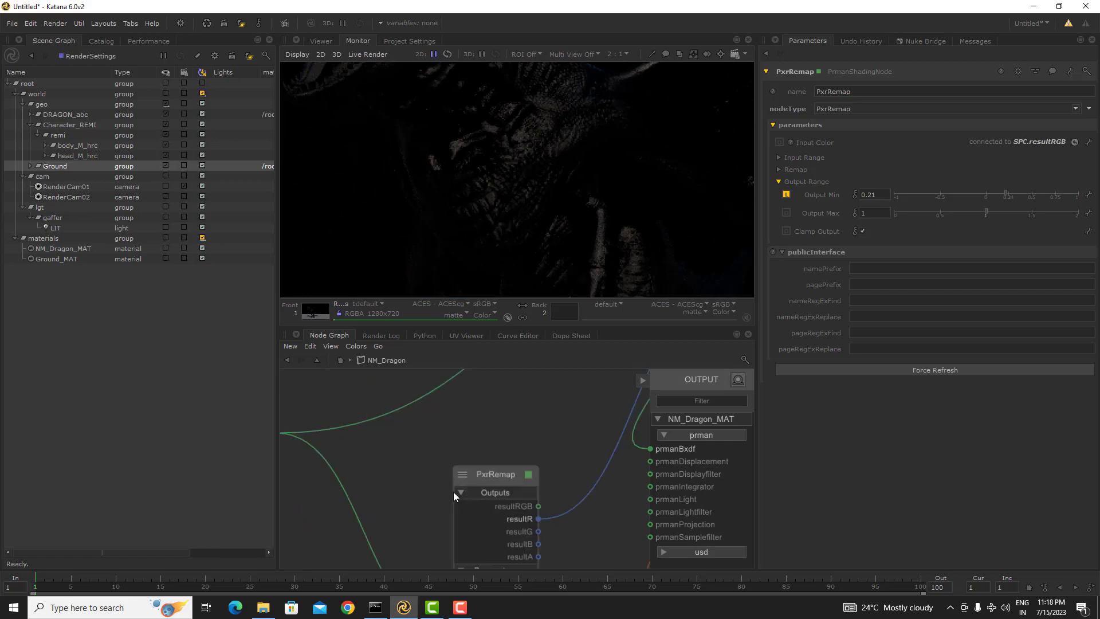
{"action": "middle_click_drag", "start_coordinate": [568, 522], "coordinate": [472, 421]}
{"action": "left_click", "coordinate": [441, 386]}
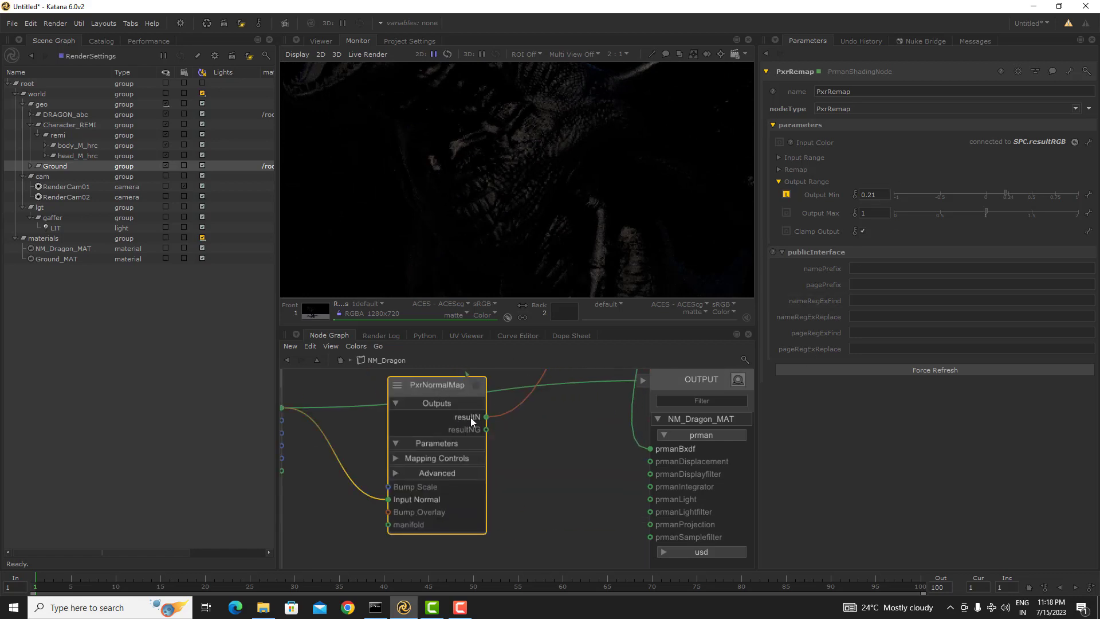
{"action": "scroll", "coordinate": [470, 417], "scroll_direction": "down", "scroll_amount": 5}
{"action": "middle_click_drag", "start_coordinate": [469, 417], "coordinate": [437, 471]}
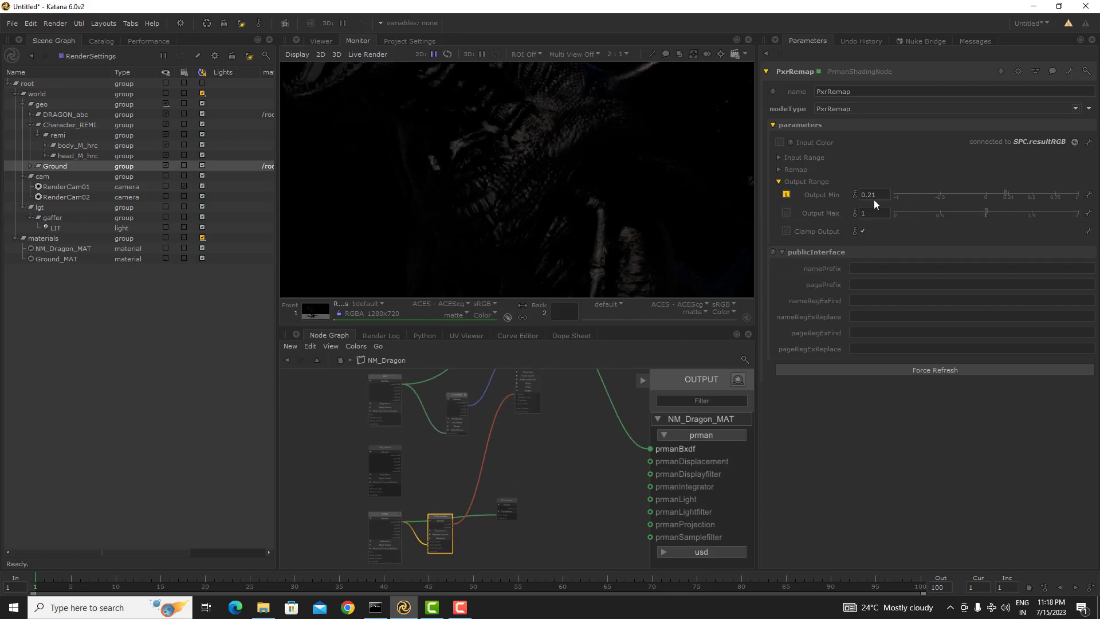
{"action": "scroll", "coordinate": [454, 536], "scroll_direction": "up", "scroll_amount": 4}
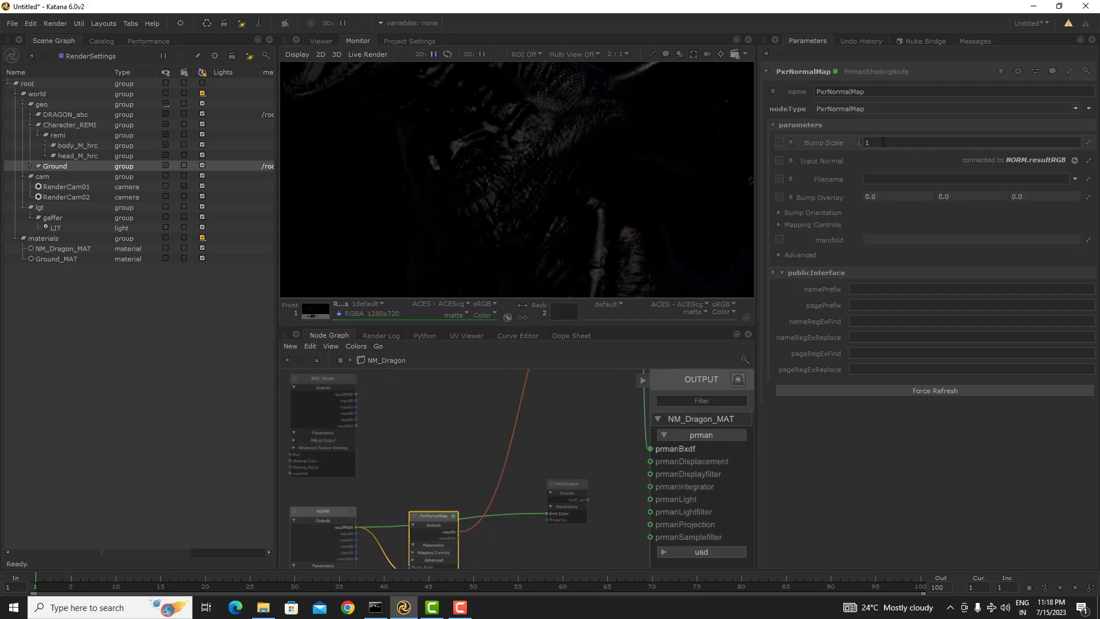
{"action": "type", "text": "2"}
{"action": "key", "text": "Return"}
{"action": "scroll", "coordinate": [564, 171], "scroll_direction": "down", "scroll_amount": 2}
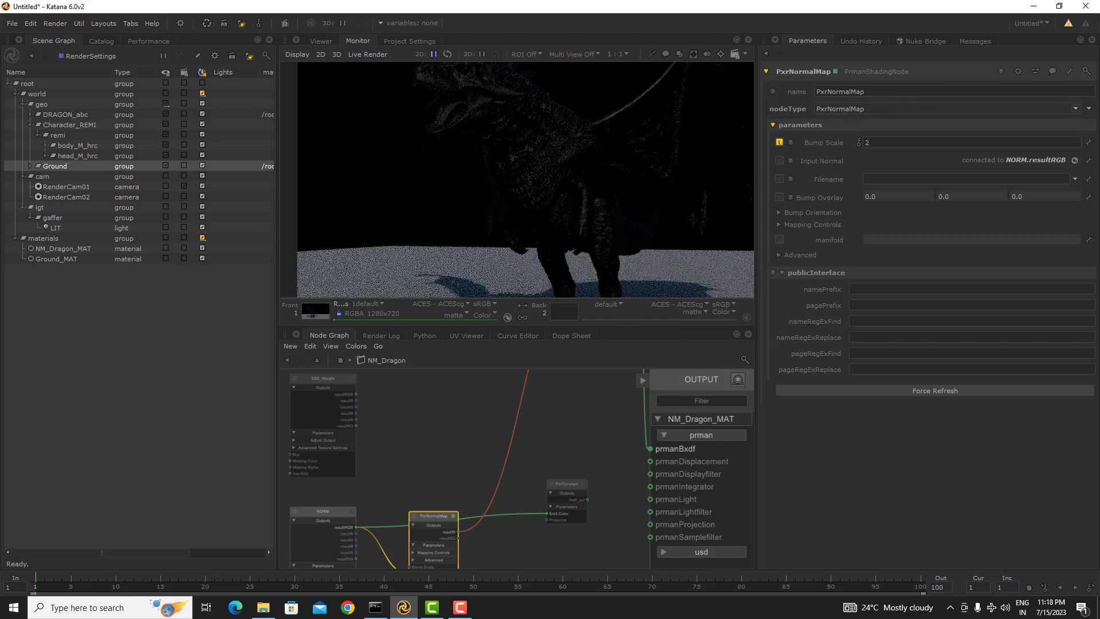
{"action": "scroll", "coordinate": [516, 170], "scroll_direction": "up", "scroll_amount": 3}
{"action": "scroll", "coordinate": [582, 180], "scroll_direction": "down", "scroll_amount": 2}
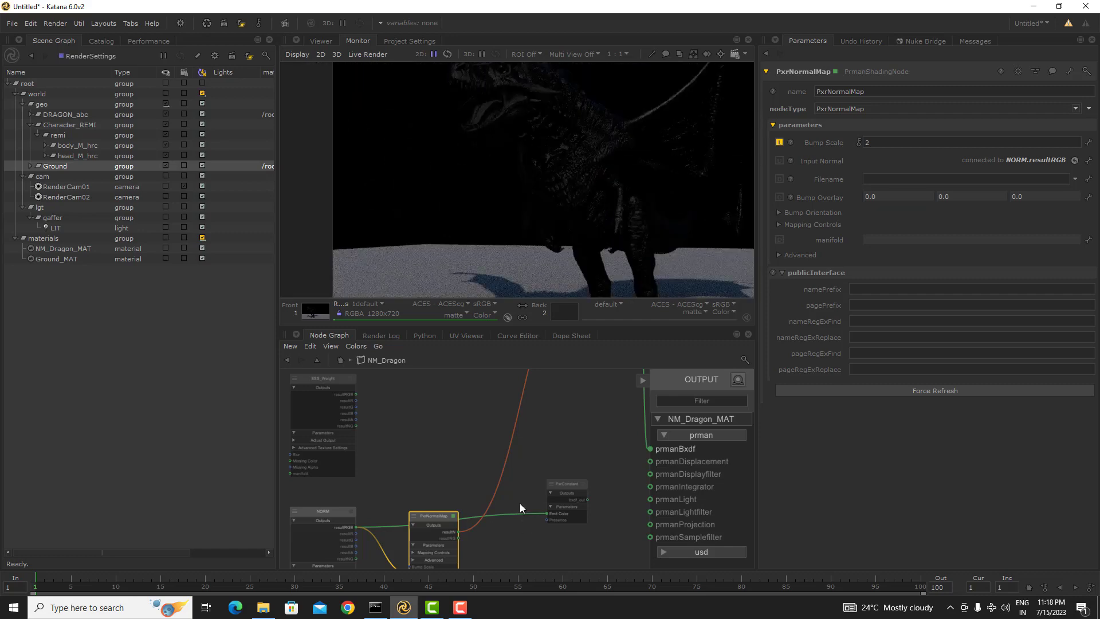
- Open the PxrSurface node's parameters and set its Diffuse Gain to 0
{"action": "scroll", "coordinate": [520, 503], "scroll_direction": "down", "scroll_amount": 3}
{"action": "scroll", "coordinate": [493, 466], "scroll_direction": "up", "scroll_amount": 3}
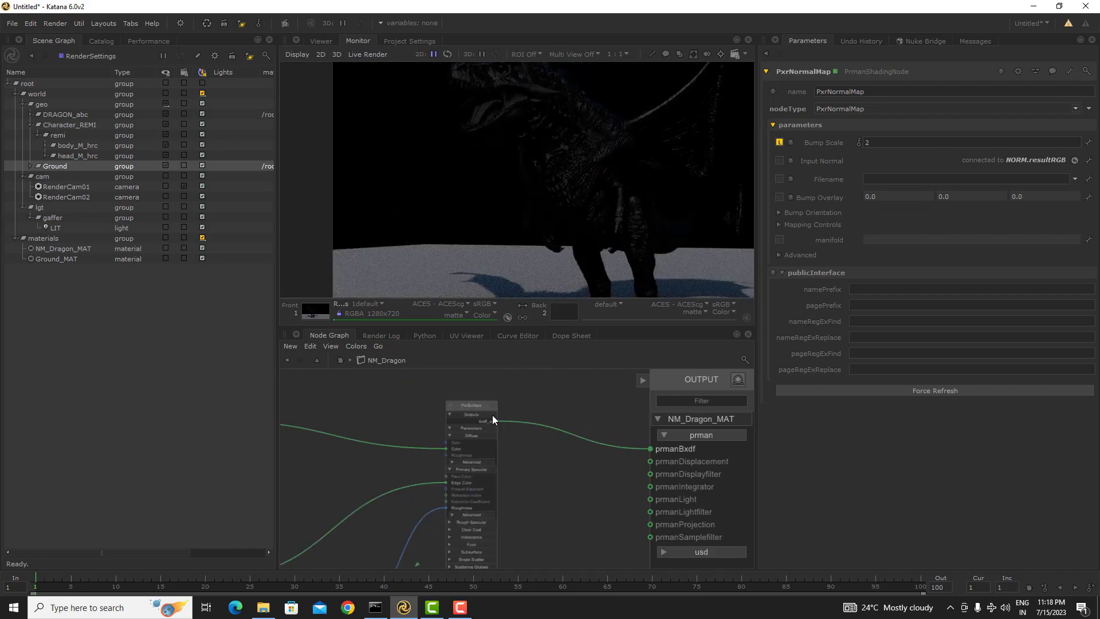
{"action": "left_click", "coordinate": [492, 407]}
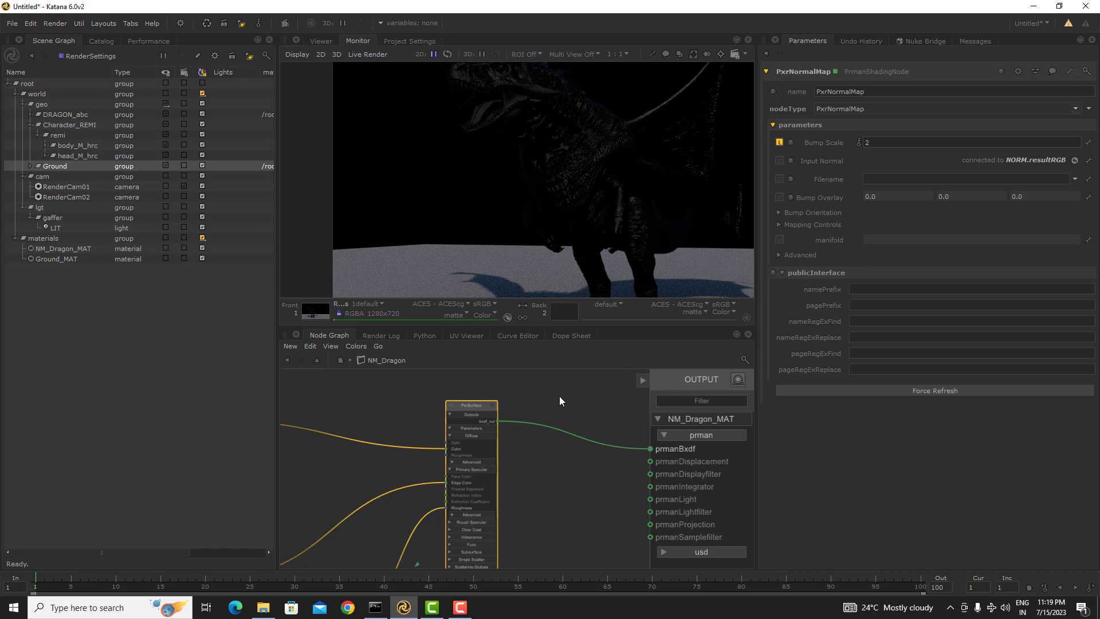
{"action": "left_click", "coordinate": [492, 405]}
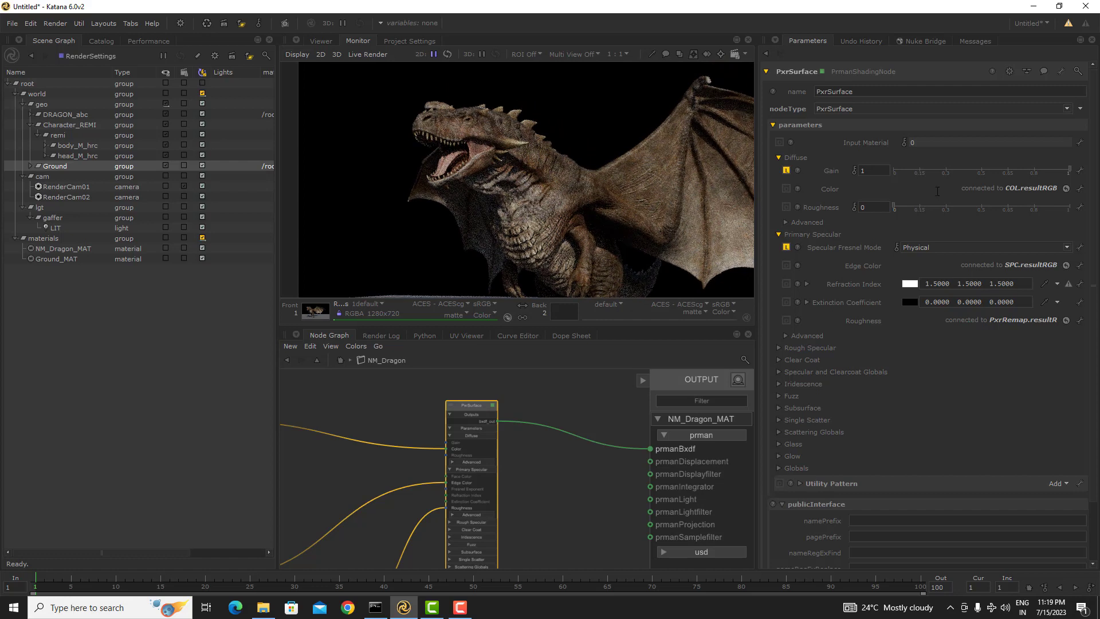
{"action": "left_click_drag", "start_coordinate": [1052, 170], "coordinate": [805, 187]}
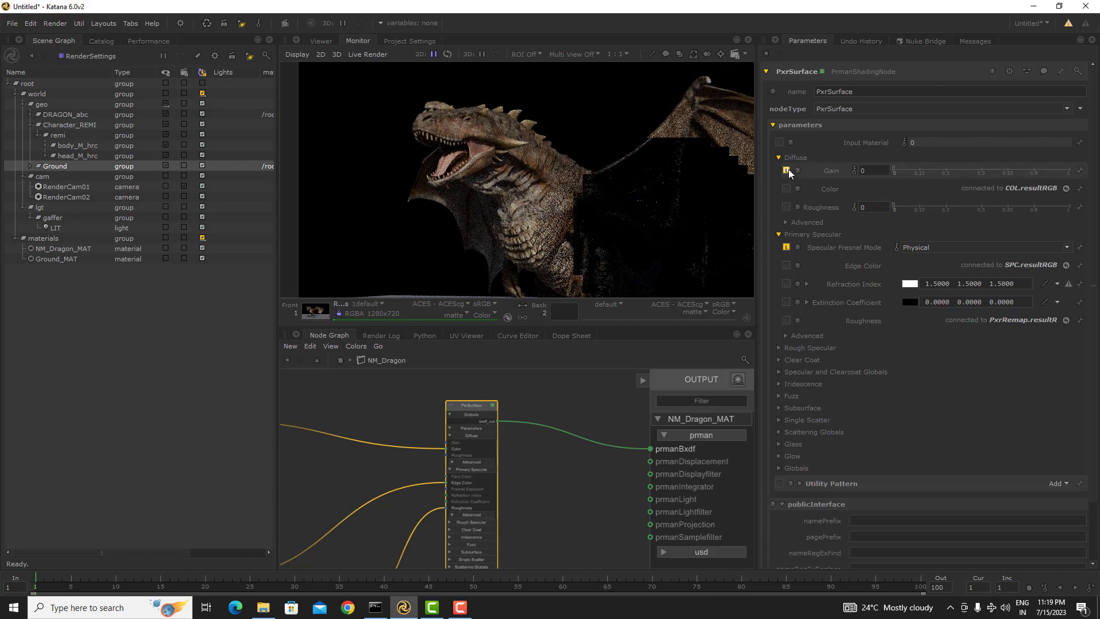
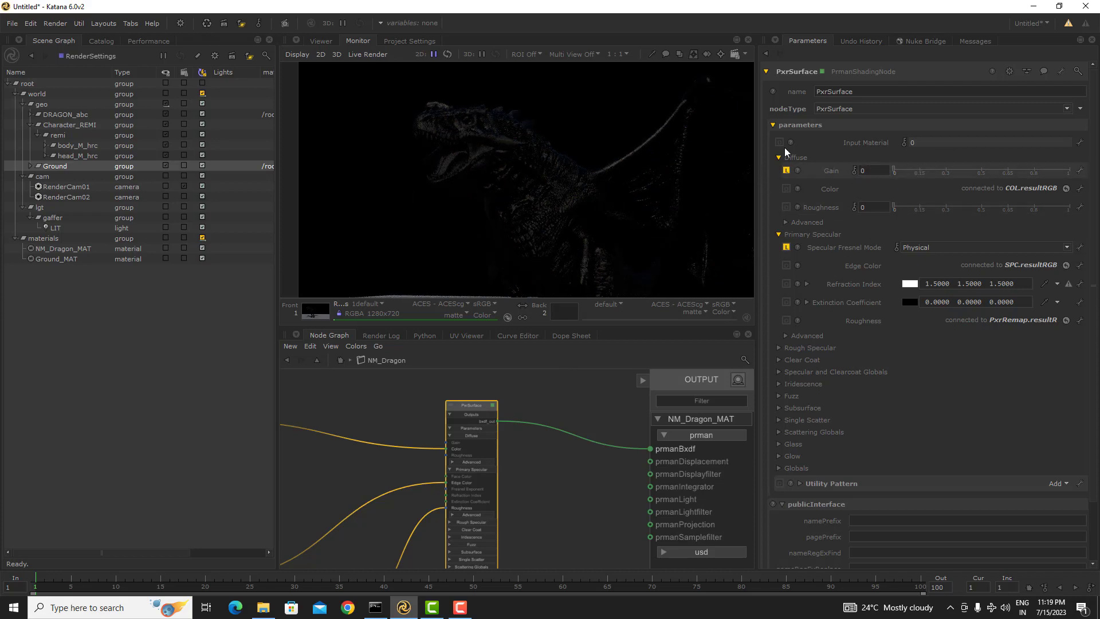
- Expand the PxrSurface's Subsurface parameters and set the subsurface Gain to 1
{"action": "middle_click_drag", "start_coordinate": [543, 566], "coordinate": [578, 431]}
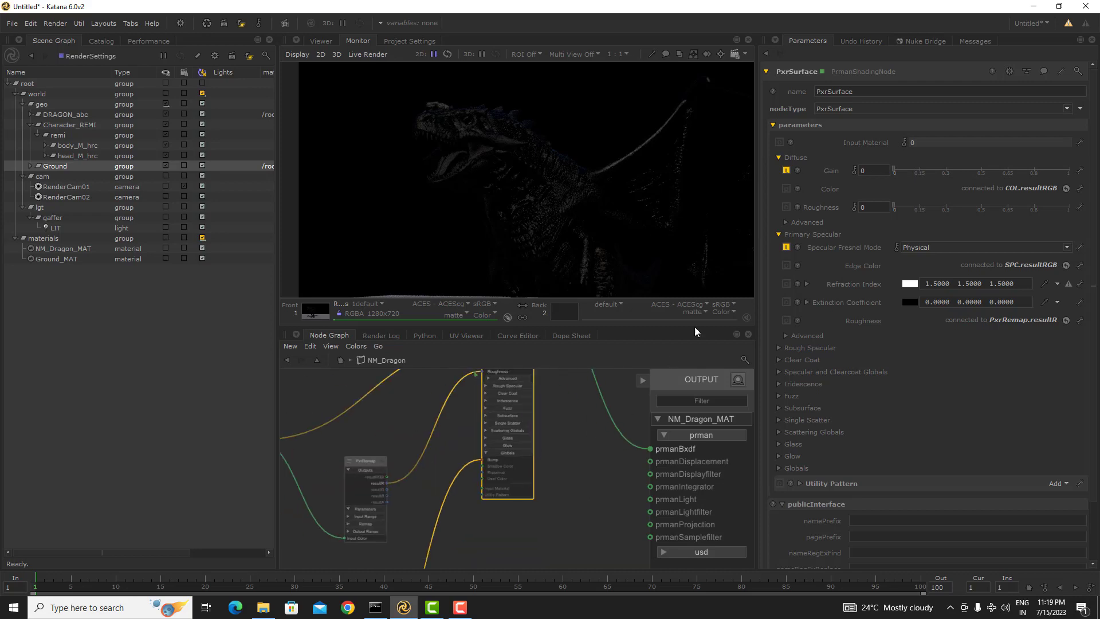
{"action": "scroll", "coordinate": [794, 366], "scroll_direction": "down", "scroll_amount": 1}
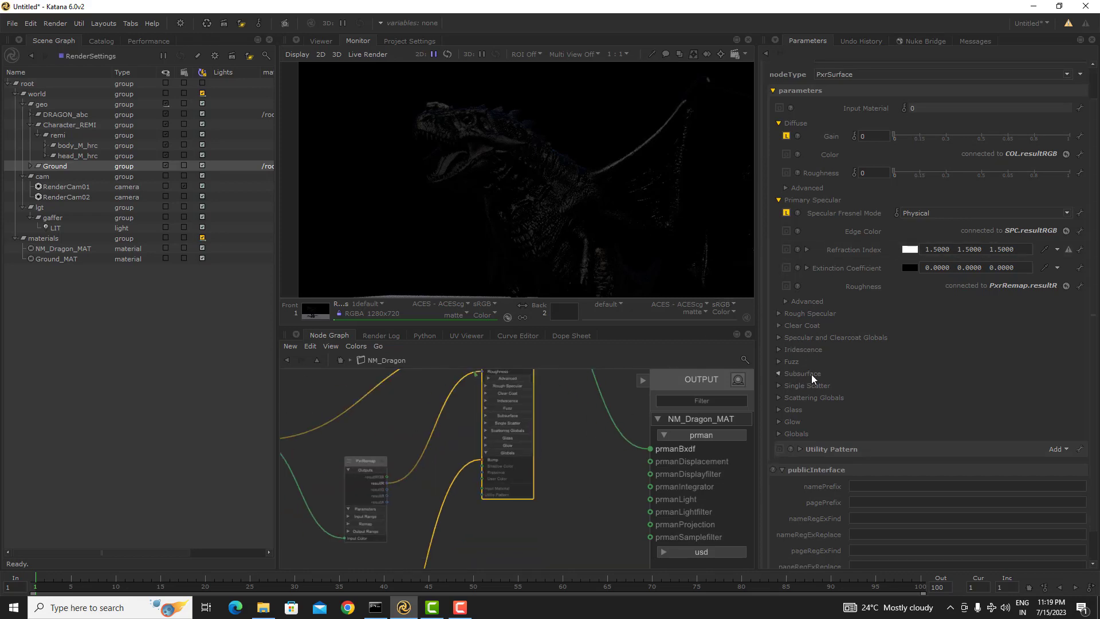
{"action": "left_click", "coordinate": [812, 373]}
{"action": "left_click_drag", "start_coordinate": [953, 410], "coordinate": [1070, 405]}
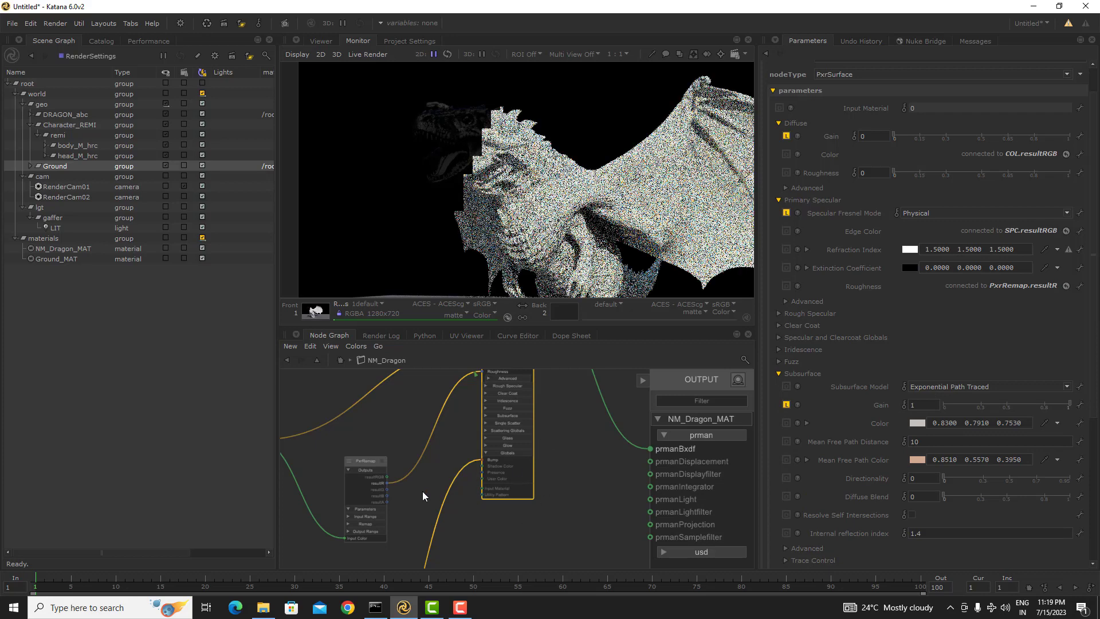
- Connect the COL texture's resultRGB output to the PxrSurface's Subsurface Color input
{"action": "middle_click_drag", "start_coordinate": [422, 459], "coordinate": [412, 502]}
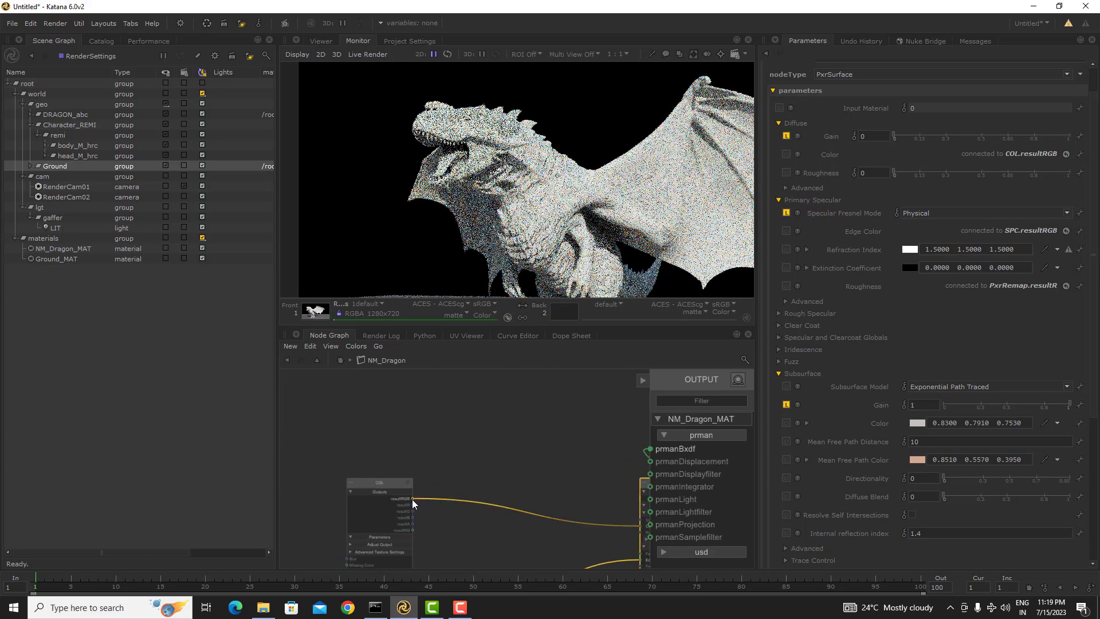
{"action": "left_click", "coordinate": [412, 499]}
{"action": "scroll", "coordinate": [481, 548], "scroll_direction": "down", "scroll_amount": 5}
{"action": "middle_click_drag", "start_coordinate": [528, 559], "coordinate": [469, 417]}
{"action": "scroll", "coordinate": [465, 419], "scroll_direction": "up", "scroll_amount": 6}
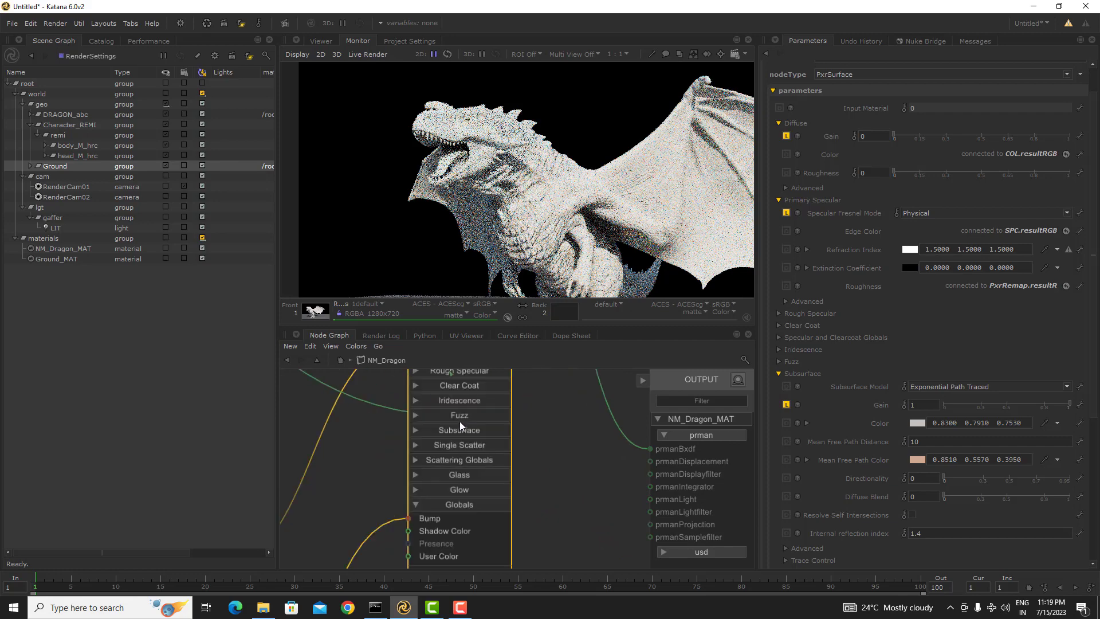
{"action": "mouse_move", "coordinate": [435, 431]}
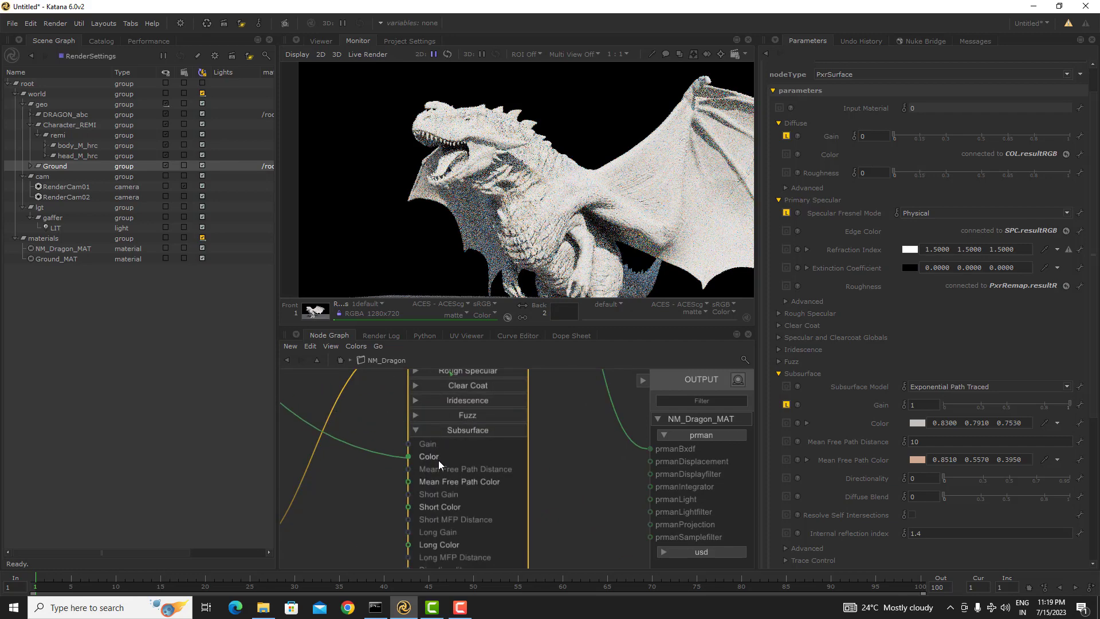
{"action": "left_click", "coordinate": [438, 458]}
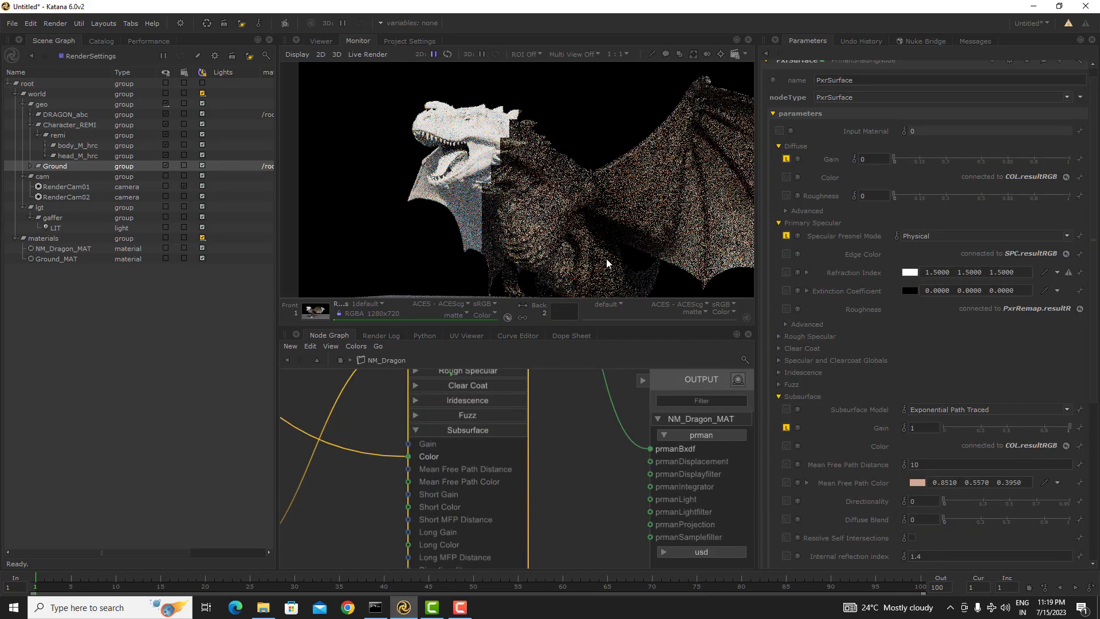
- Examine the dragon's textured subsurface shading in the live render, both close up and in full frame
{"action": "scroll", "coordinate": [634, 204], "scroll_direction": "down", "scroll_amount": 1}
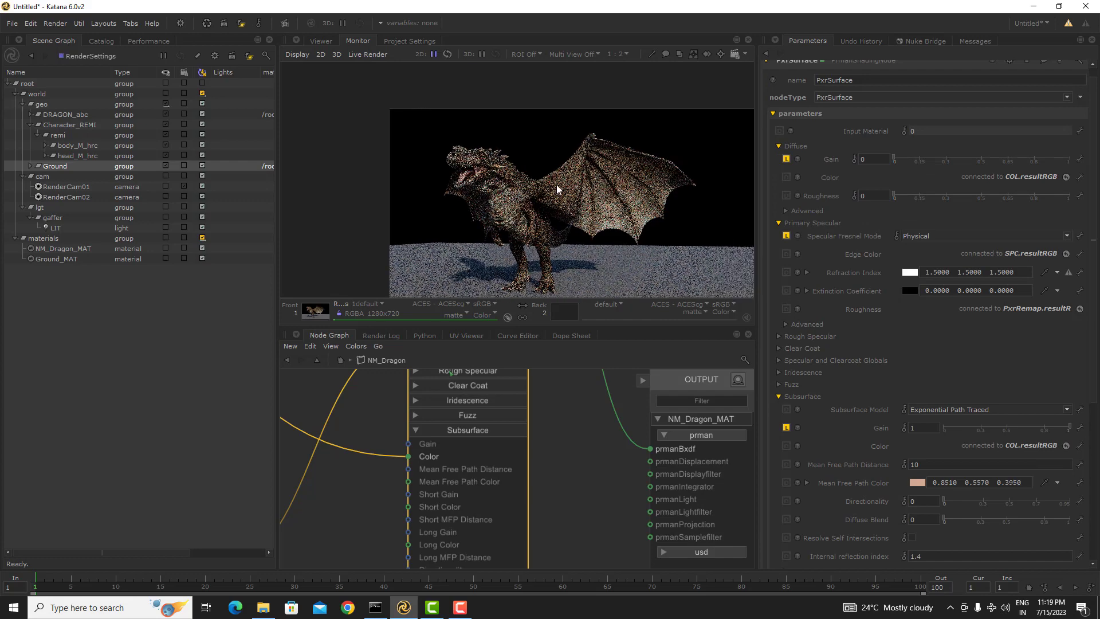
{"action": "middle_click_drag", "start_coordinate": [573, 189], "coordinate": [521, 154]}
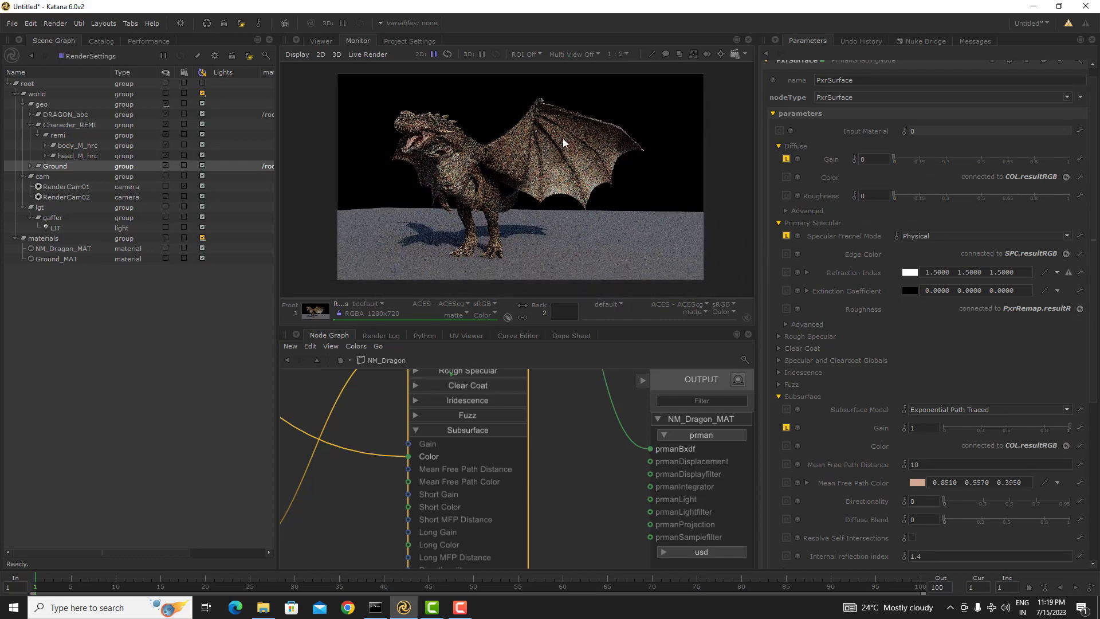
{"action": "scroll", "coordinate": [564, 142], "scroll_direction": "up", "scroll_amount": 1}
{"action": "middle_click_drag", "start_coordinate": [470, 211], "coordinate": [631, 211]}
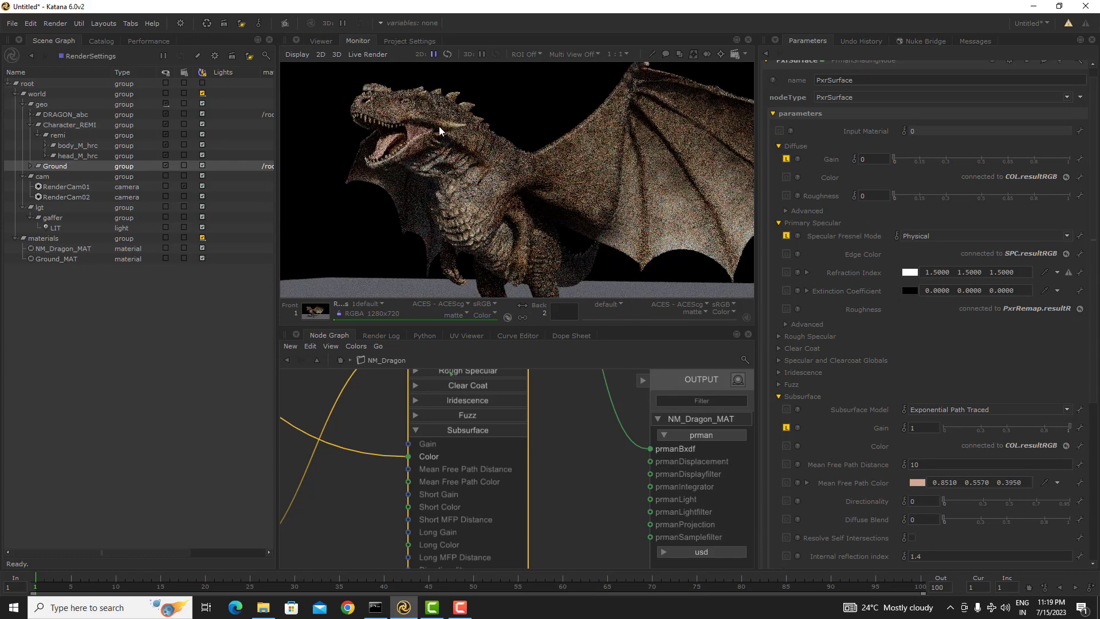
{"action": "scroll", "coordinate": [440, 126], "scroll_direction": "up", "scroll_amount": 1}
{"action": "scroll", "coordinate": [499, 135], "scroll_direction": "down", "scroll_amount": 2}
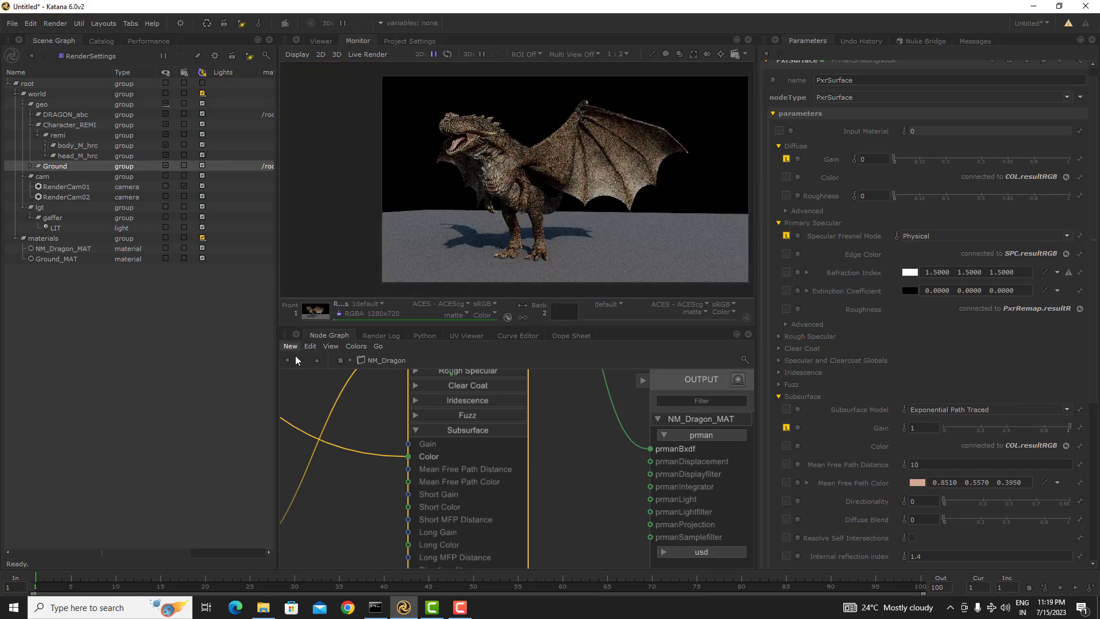
{"action": "left_click", "coordinate": [341, 360]}
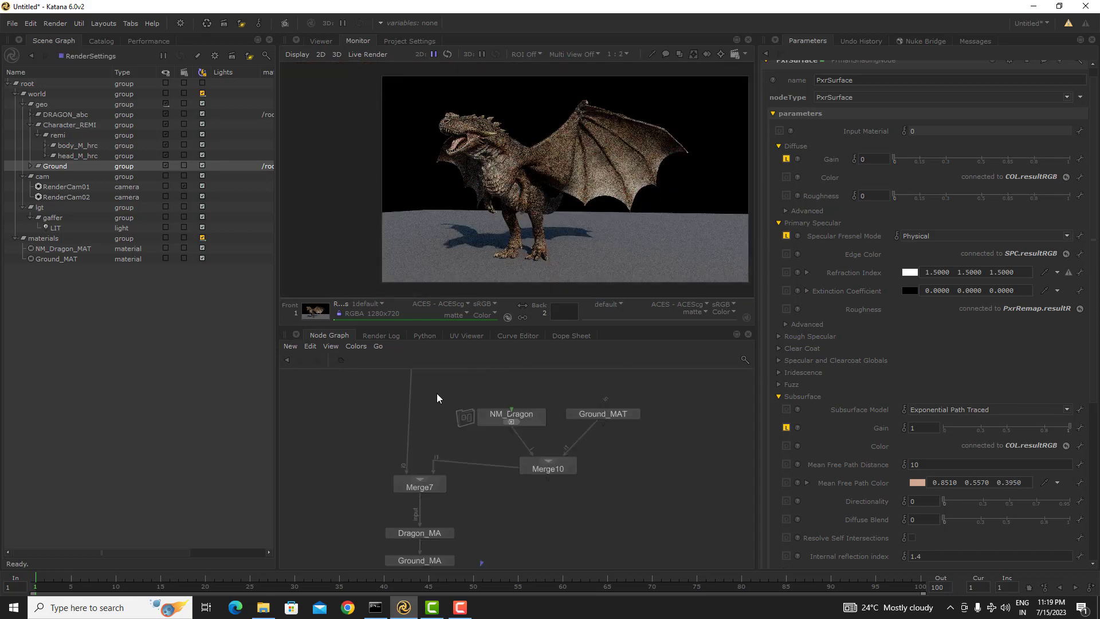
{"action": "left_click", "coordinate": [287, 360]}
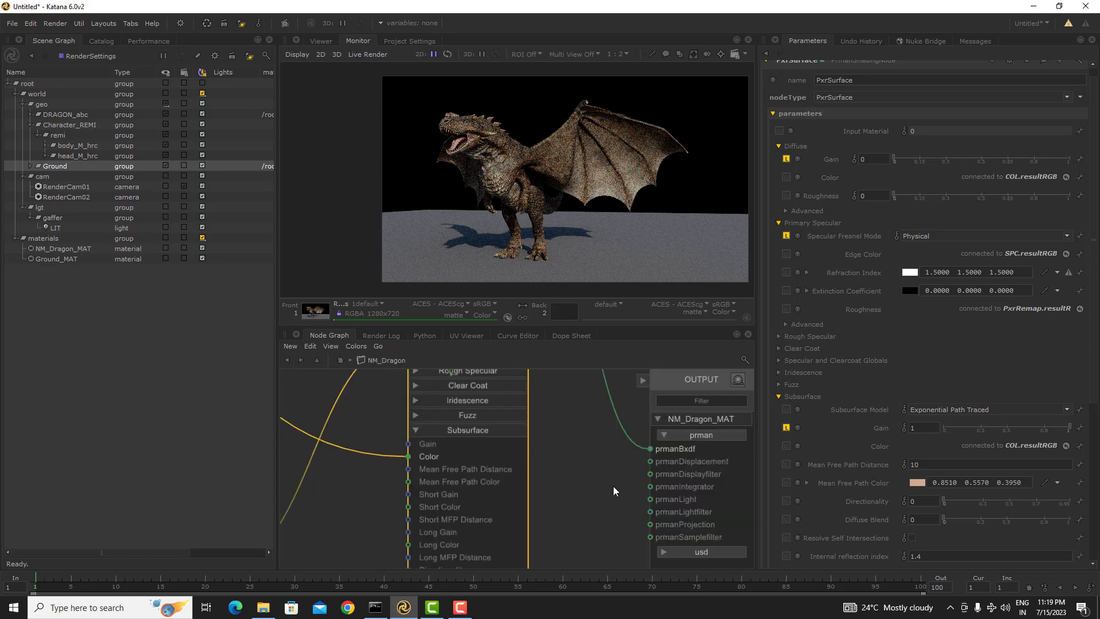
- Open the GafferThree node's parameters for the LIT dome light and set its Y rotation to -89.6
{"action": "left_click", "coordinate": [74, 228]}
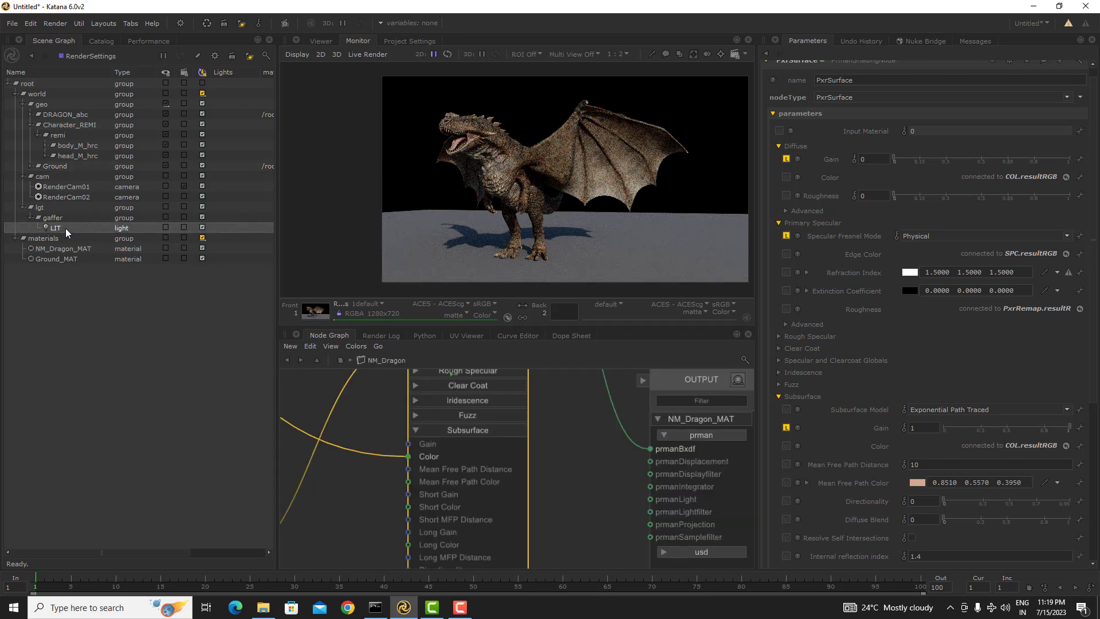
{"action": "left_click", "coordinate": [340, 361]}
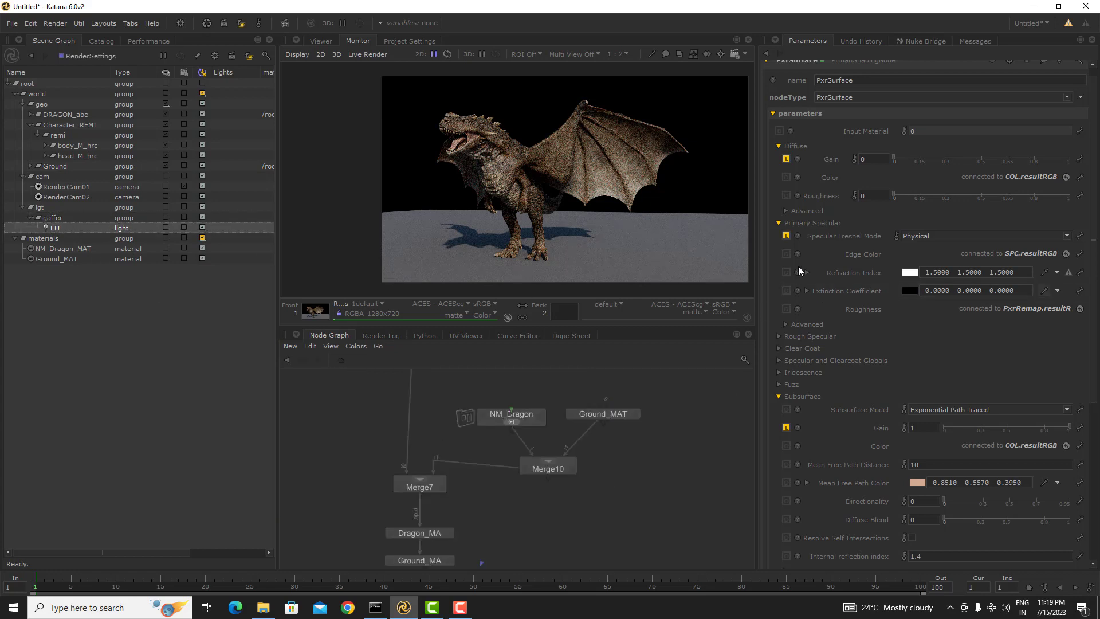
{"action": "scroll", "coordinate": [803, 353], "scroll_direction": "up", "scroll_amount": 1}
{"action": "middle_click_drag", "start_coordinate": [469, 534], "coordinate": [530, 450]}
{"action": "left_click", "coordinate": [512, 533]}
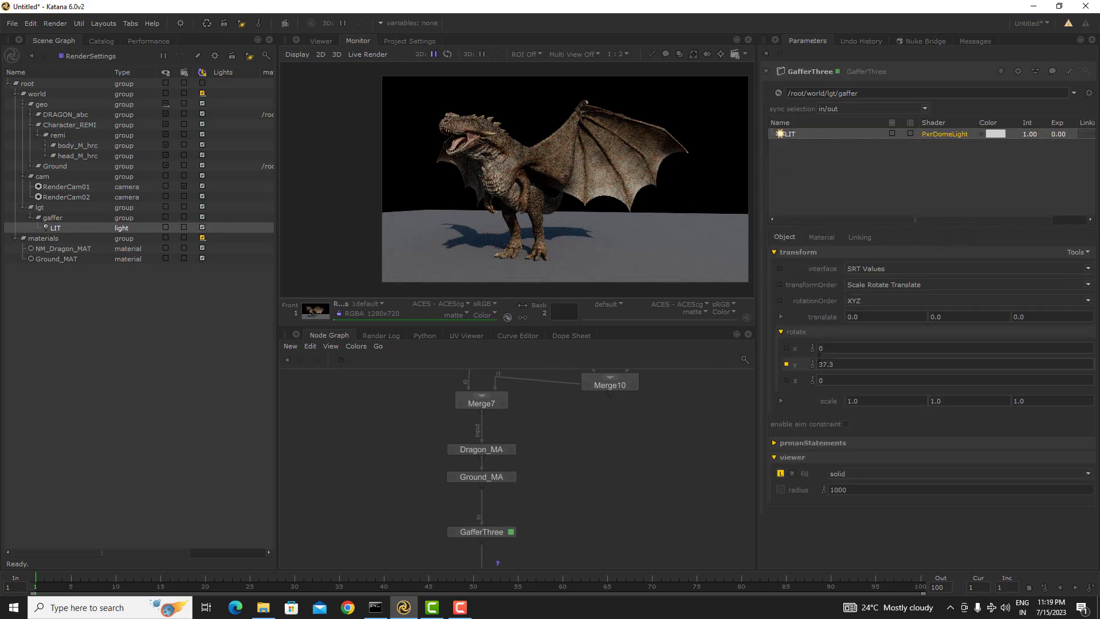
{"action": "left_click_drag", "start_coordinate": [795, 364], "coordinate": [260, 329]}
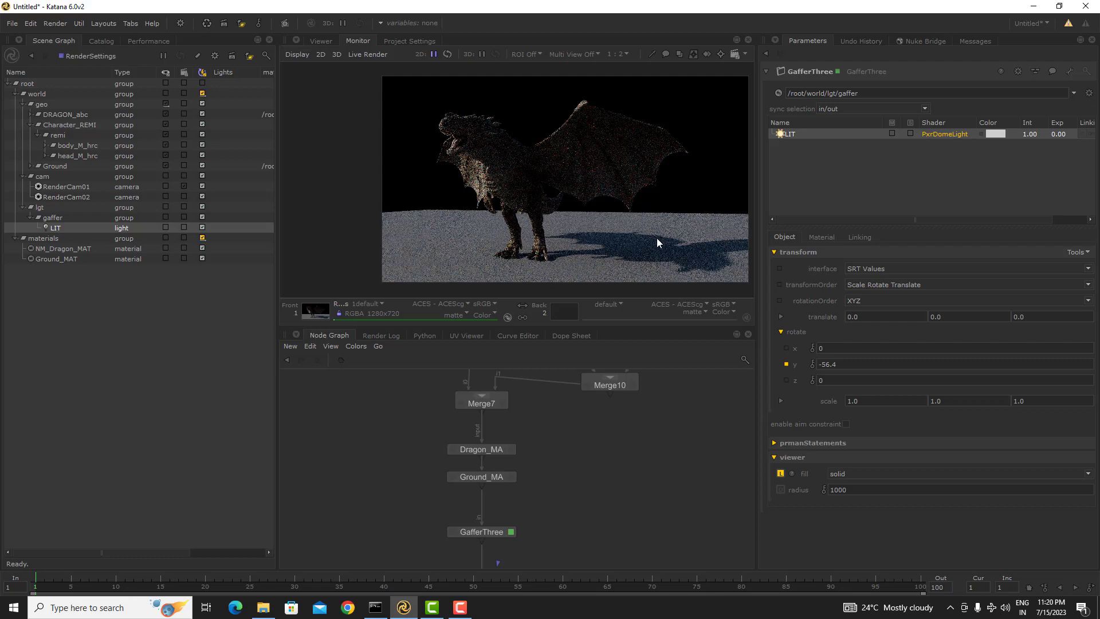
{"action": "left_click_drag", "start_coordinate": [708, 368], "coordinate": [608, 373]}
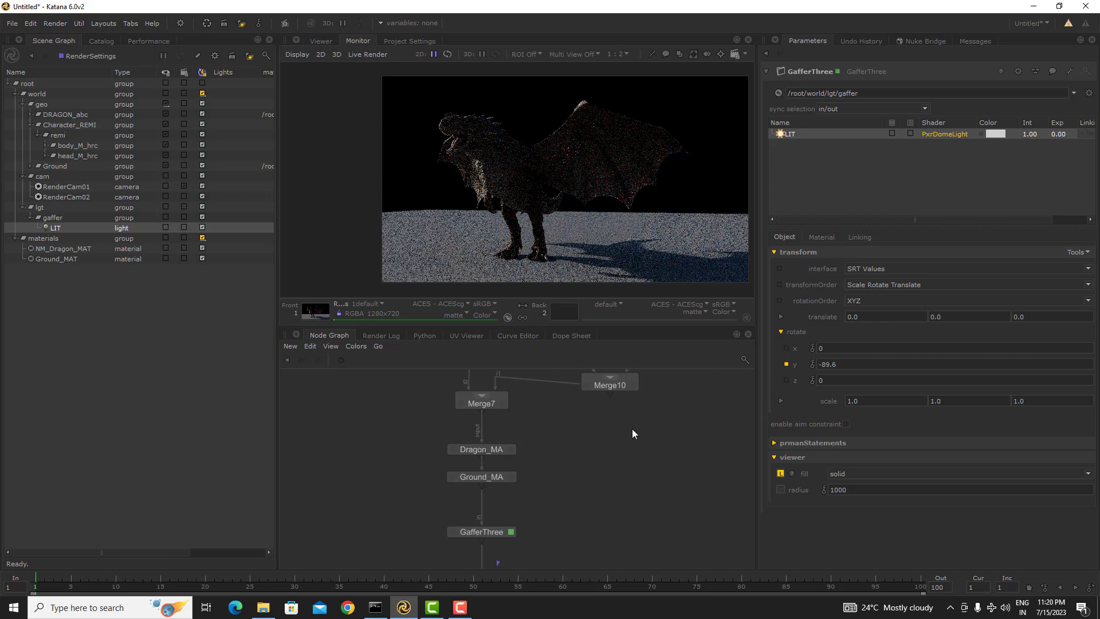
- Go back inside the NM_Dragon material network and open the PxrSurface node's parameters
{"action": "middle_click_drag", "start_coordinate": [559, 448], "coordinate": [490, 537]}
{"action": "scroll", "coordinate": [522, 431], "scroll_direction": "up", "scroll_amount": 3}
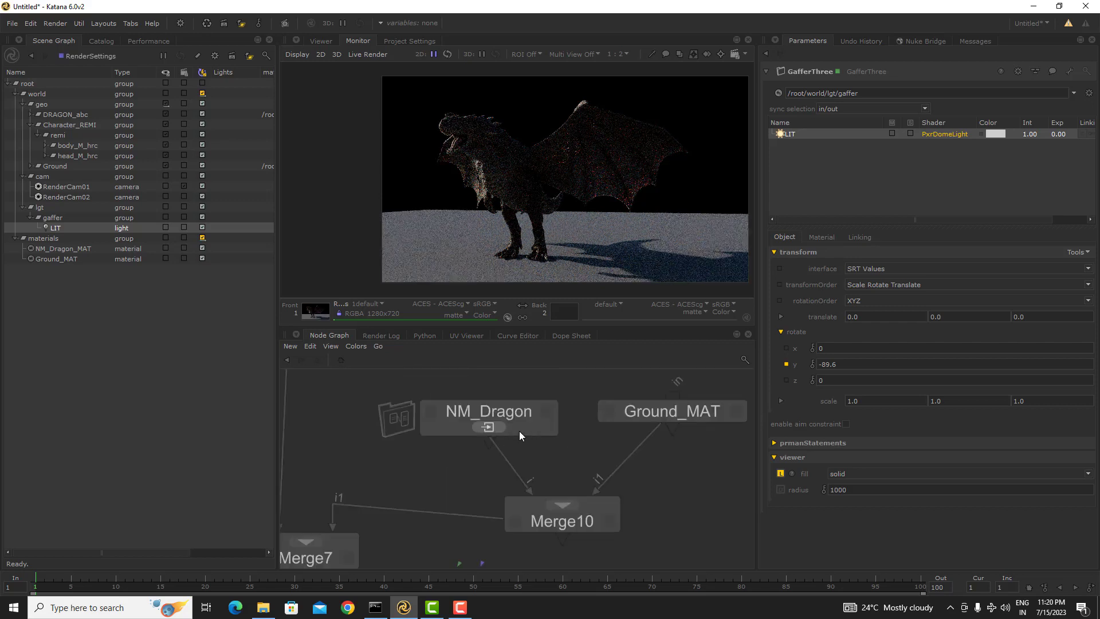
{"action": "middle_click", "coordinate": [519, 430], "text": "ctrl"}
{"action": "scroll", "coordinate": [560, 446], "scroll_direction": "down", "scroll_amount": 3}
{"action": "scroll", "coordinate": [544, 465], "scroll_direction": "up", "scroll_amount": 3}
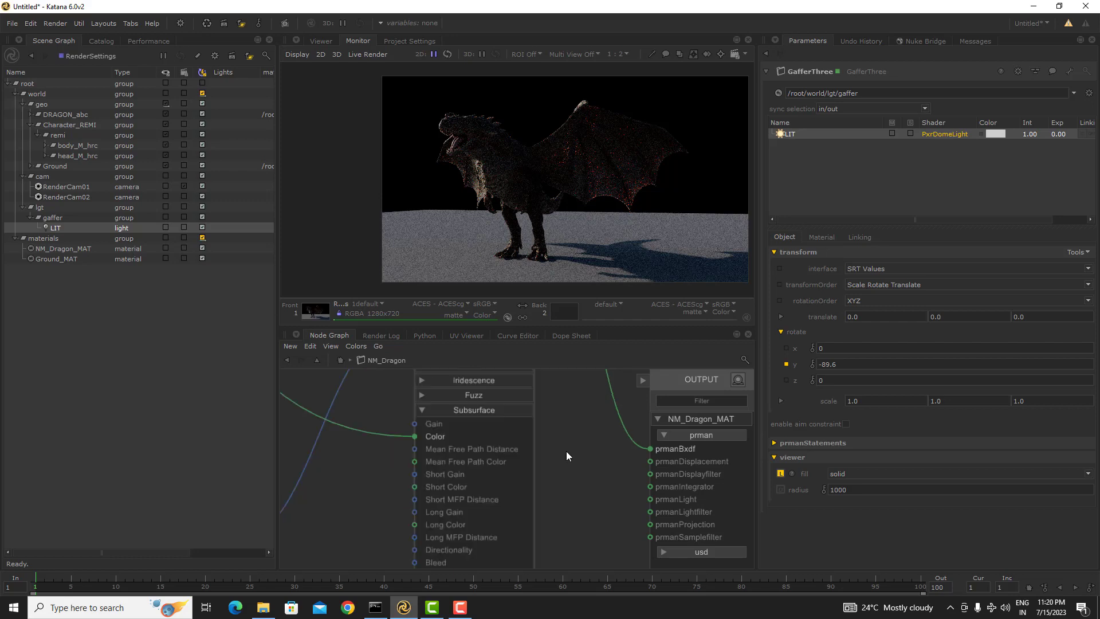
{"action": "scroll", "coordinate": [613, 136], "scroll_direction": "up", "scroll_amount": 3}
{"action": "scroll", "coordinate": [613, 136], "scroll_direction": "down", "scroll_amount": 3}
{"action": "middle_click_drag", "start_coordinate": [529, 423], "coordinate": [508, 530]}
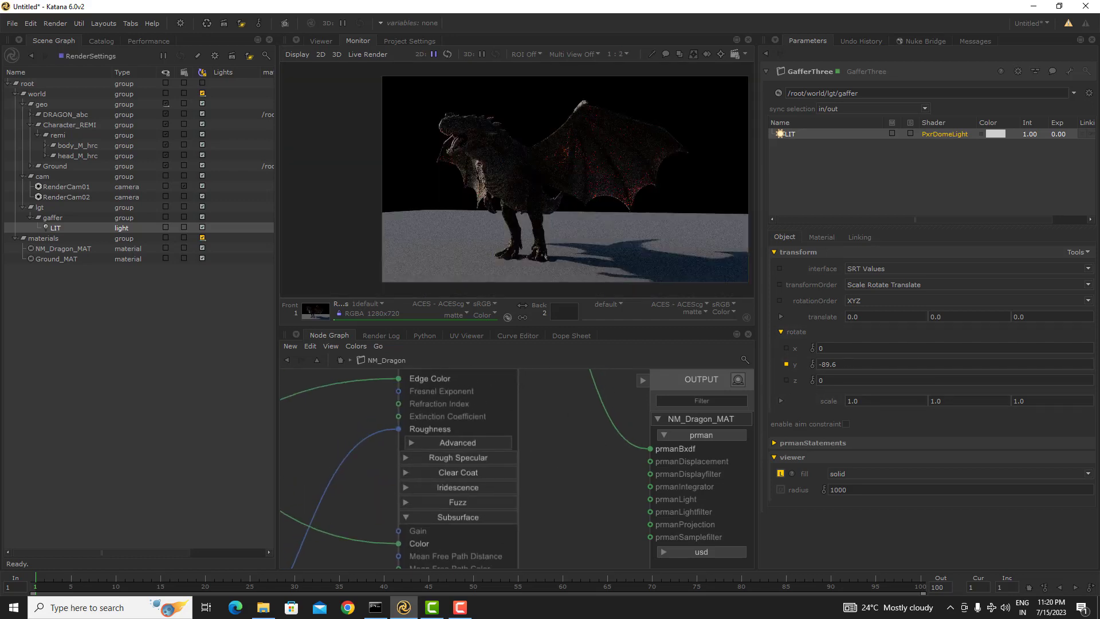
{"action": "middle_click_drag", "start_coordinate": [520, 384], "coordinate": [507, 501]}
{"action": "middle_click_drag", "start_coordinate": [506, 456], "coordinate": [507, 521]}
{"action": "left_click", "coordinate": [487, 406]}
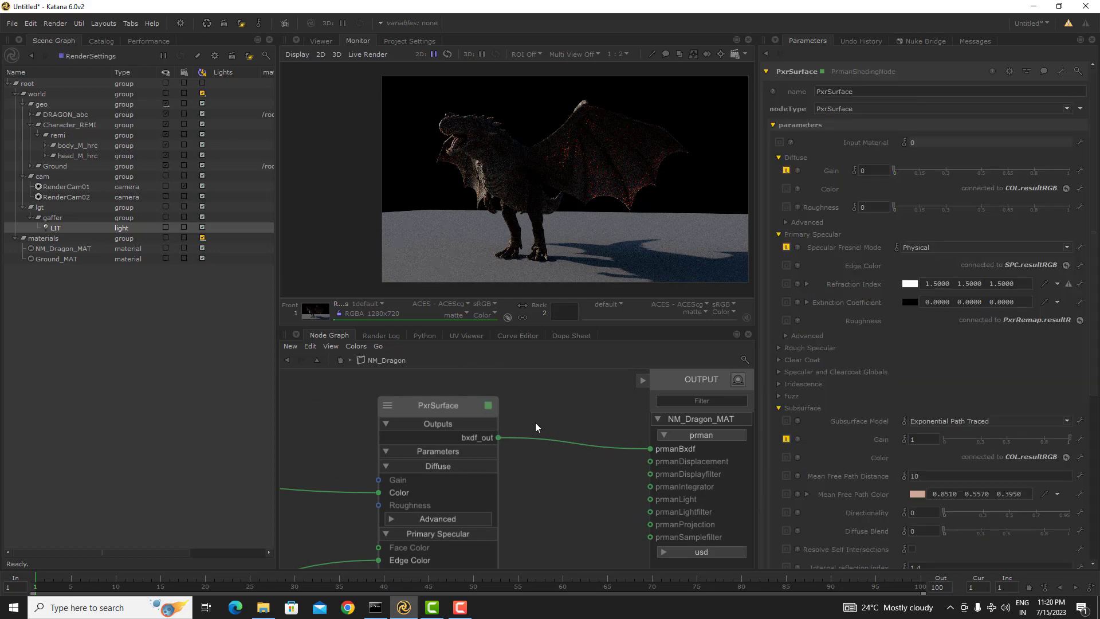
- Examine the subsurface light passing through the backlit dragon's head and wings in the live render
{"action": "scroll", "coordinate": [943, 422], "scroll_direction": "down", "scroll_amount": 1}
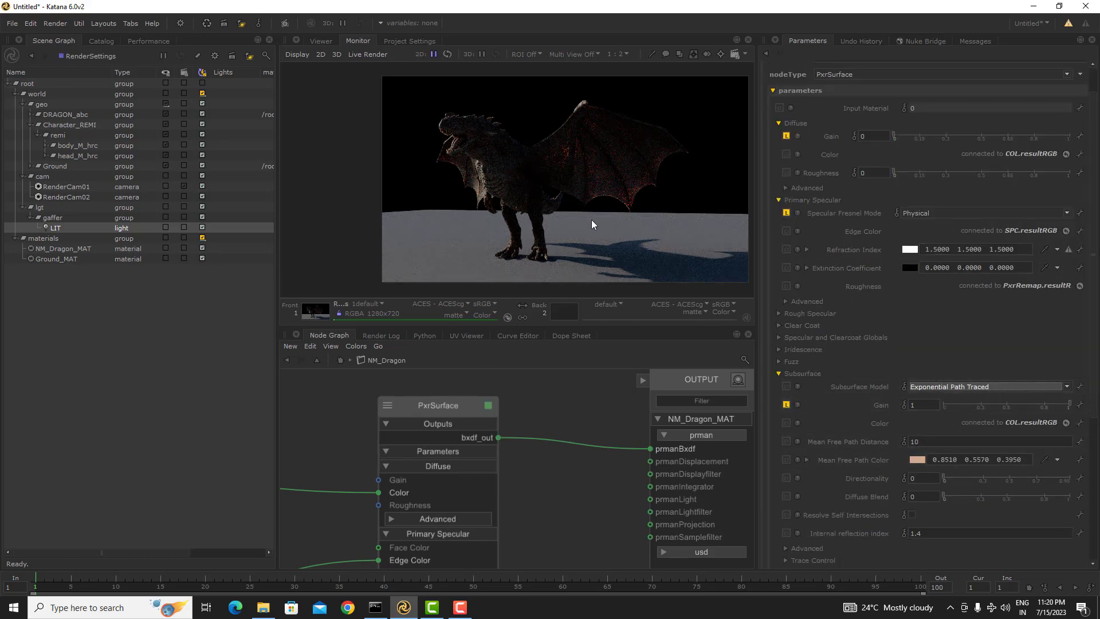
{"action": "scroll", "coordinate": [483, 128], "scroll_direction": "up", "scroll_amount": 1}
{"action": "scroll", "coordinate": [546, 126], "scroll_direction": "up", "scroll_amount": 1}
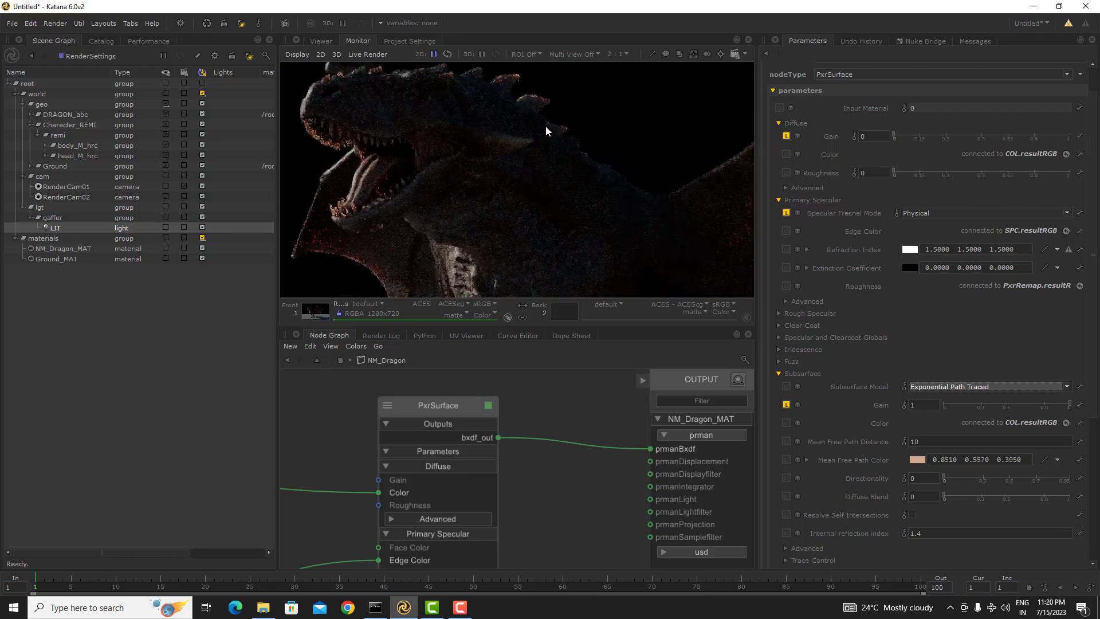
{"action": "scroll", "coordinate": [510, 171], "scroll_direction": "down", "scroll_amount": 1}
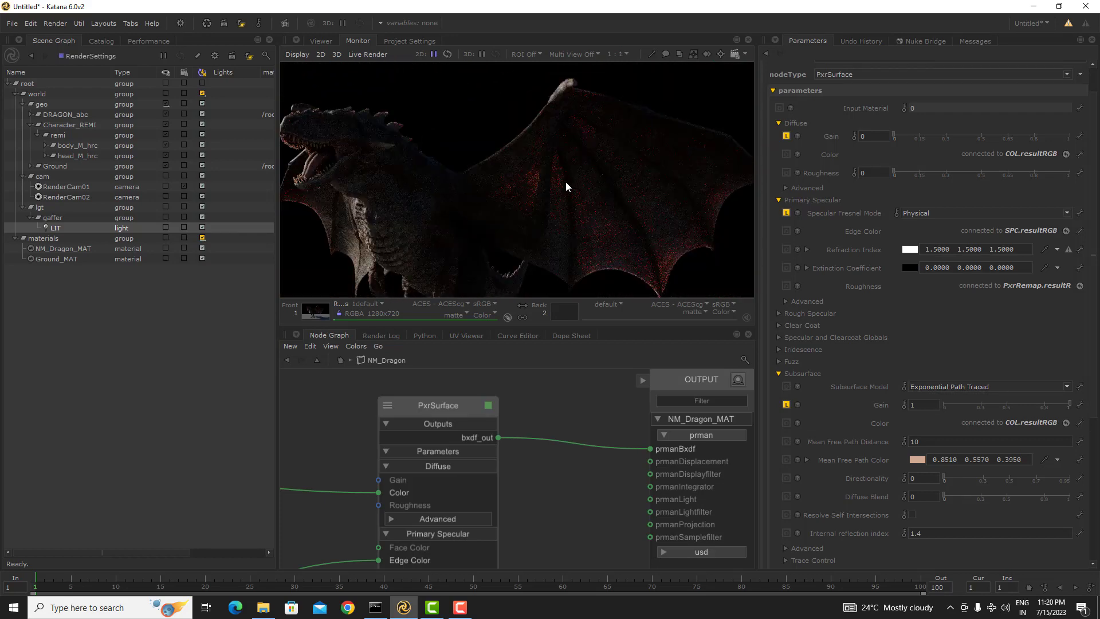
{"action": "scroll", "coordinate": [518, 193], "scroll_direction": "down", "scroll_amount": 1}
{"action": "scroll", "coordinate": [510, 195], "scroll_direction": "up", "scroll_amount": 1}
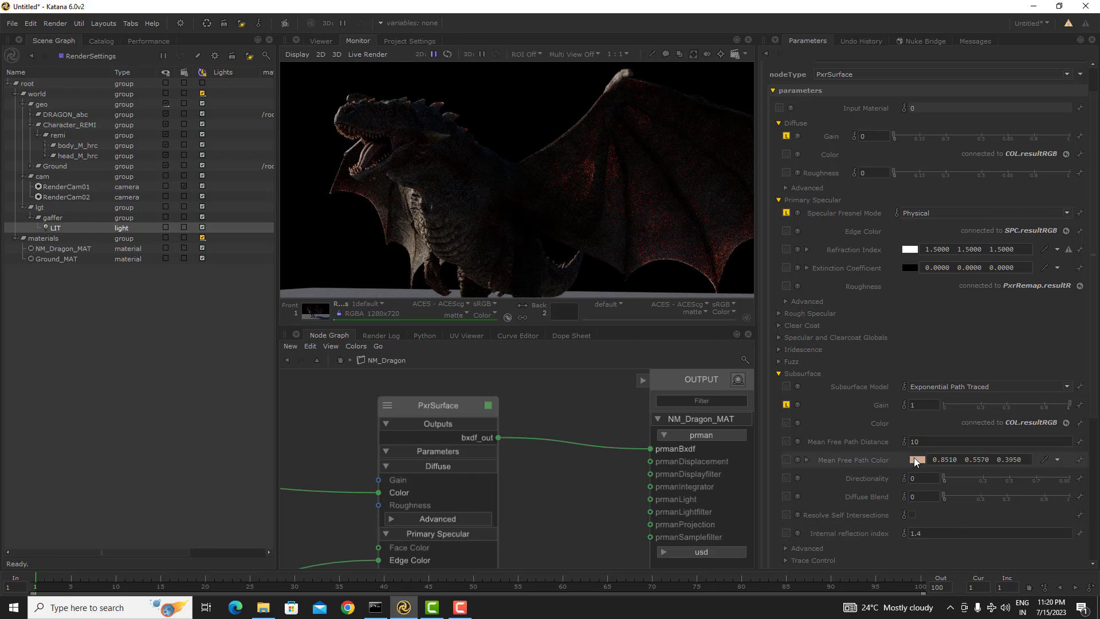
{"action": "scroll", "coordinate": [550, 201], "scroll_direction": "up", "scroll_amount": 1}
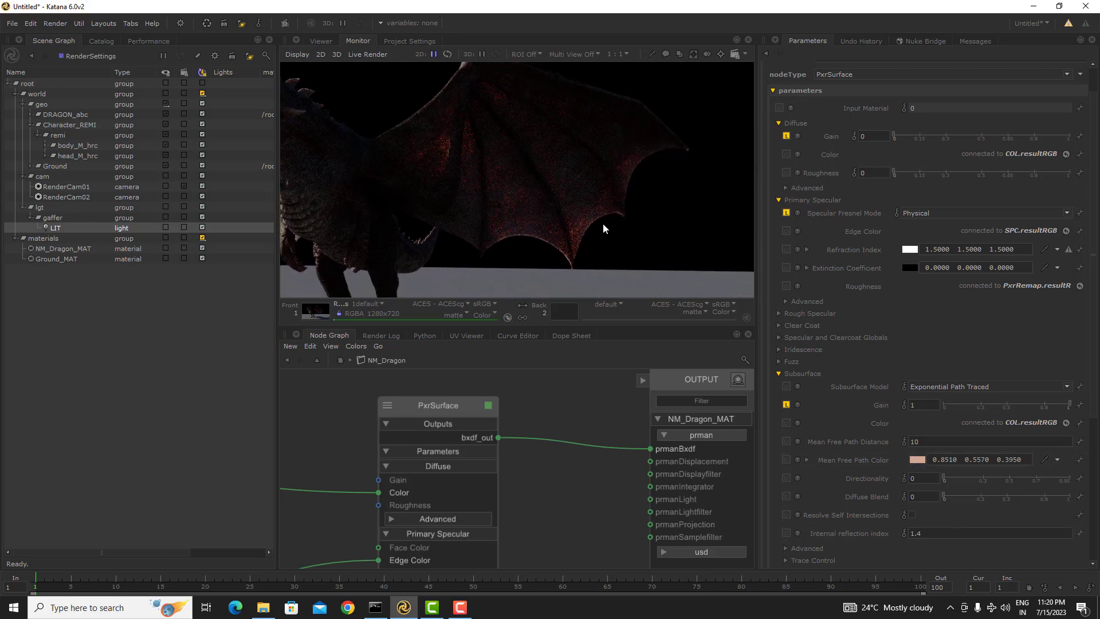
{"action": "scroll", "coordinate": [603, 228], "scroll_direction": "down", "scroll_amount": 1}
{"action": "left_click", "coordinate": [917, 459]}
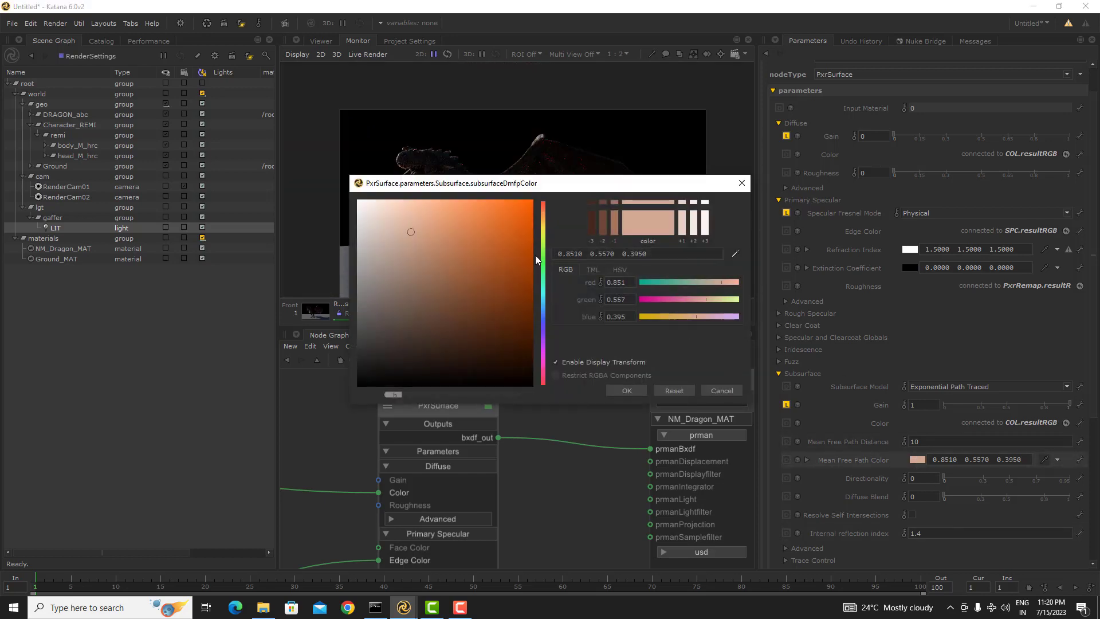
{"action": "left_click", "coordinate": [693, 300]}
{"action": "left_click", "coordinate": [689, 318]}
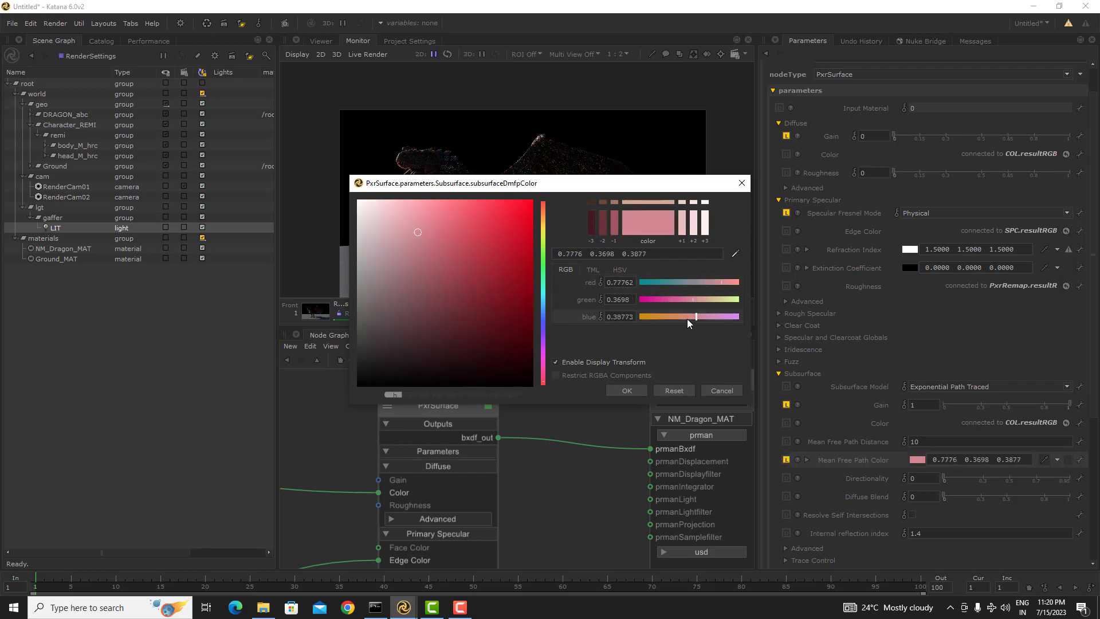
{"action": "mouse_move", "coordinate": [694, 319]}
{"action": "left_mouse_down"}
{"action": "mouse_move", "coordinate": [703, 316]}
{"action": "mouse_move", "coordinate": [689, 320]}
{"action": "left_mouse_up"}
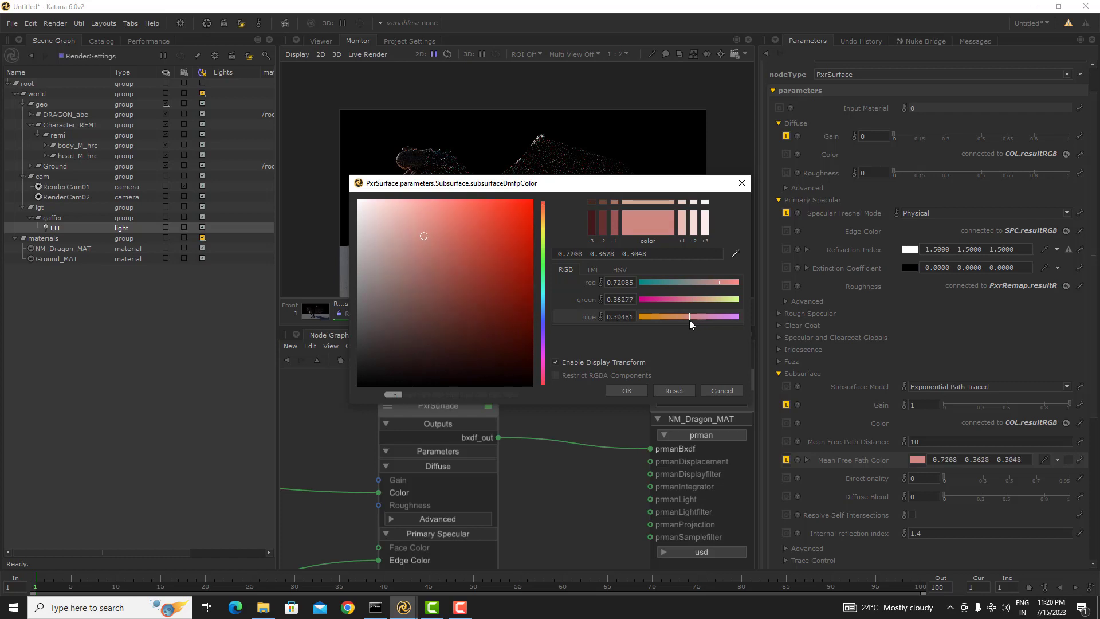
{"action": "left_click", "coordinate": [741, 184]}
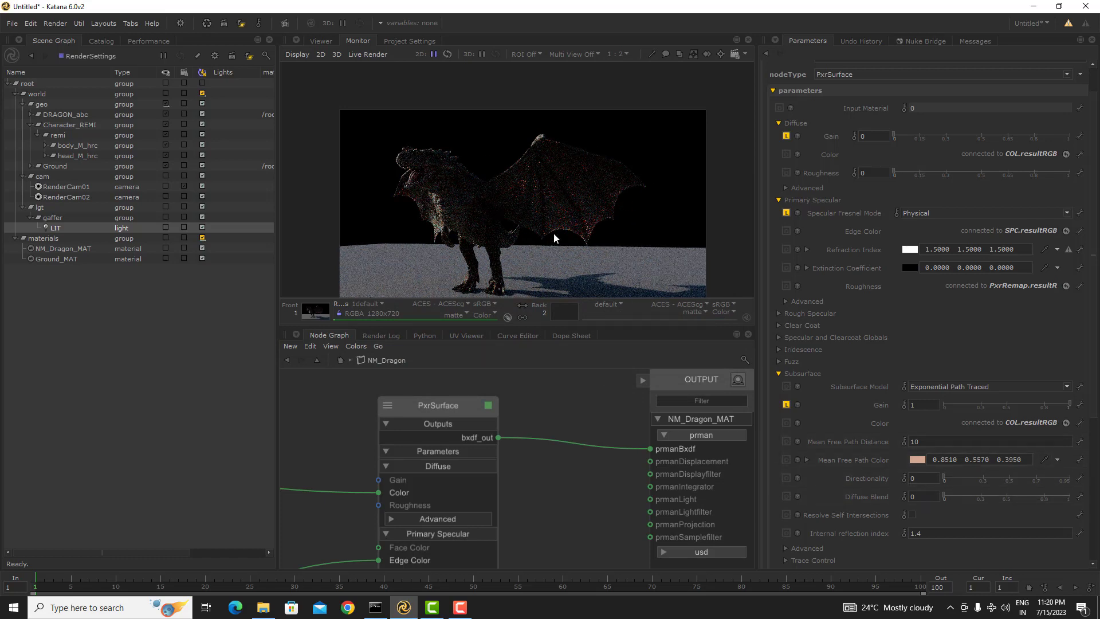
- Set the PxrSurface subsurface Mean Free Path Distance to 25
{"action": "scroll", "coordinate": [567, 195], "scroll_direction": "up", "scroll_amount": 1}
{"action": "middle_click_drag", "start_coordinate": [567, 252], "coordinate": [553, 172]}
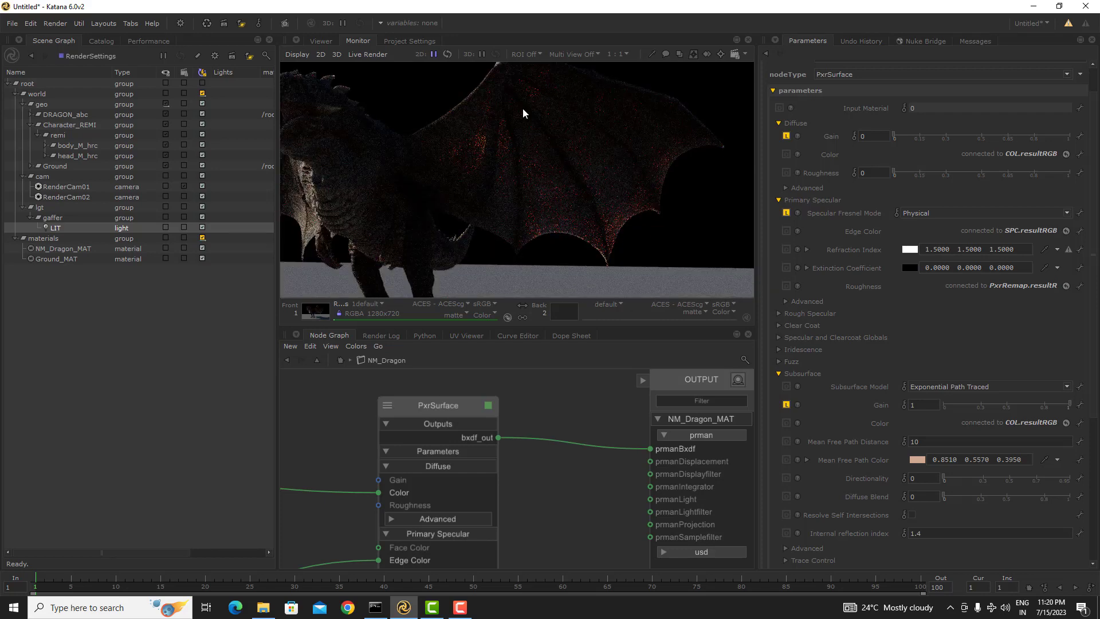
{"action": "scroll", "coordinate": [596, 172], "scroll_direction": "down", "scroll_amount": 1}
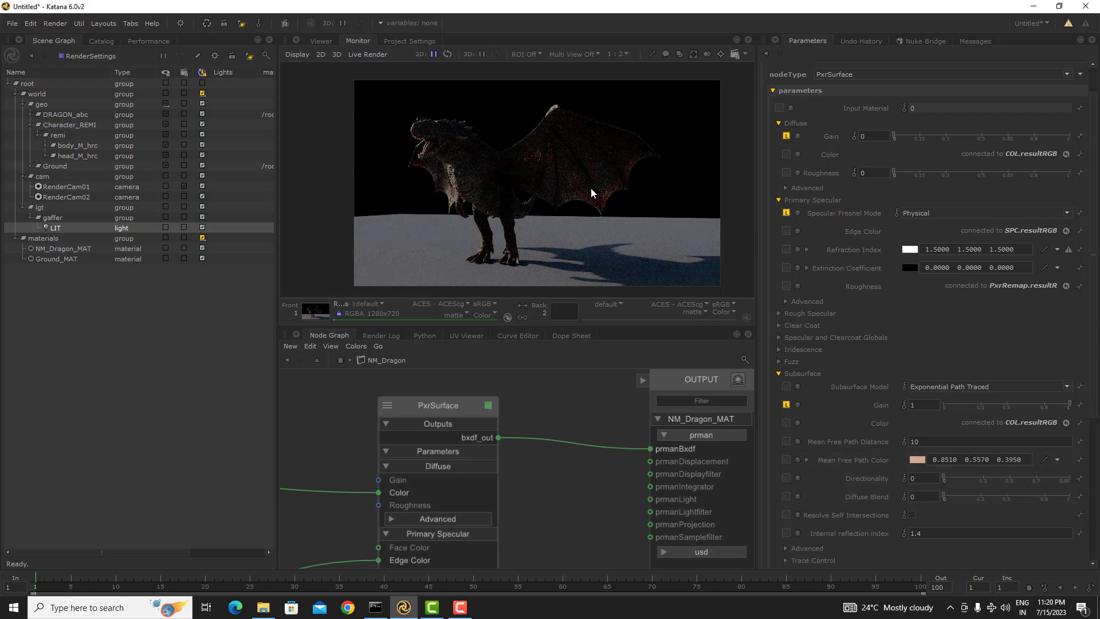
{"action": "scroll", "coordinate": [591, 192], "scroll_direction": "up", "scroll_amount": 1}
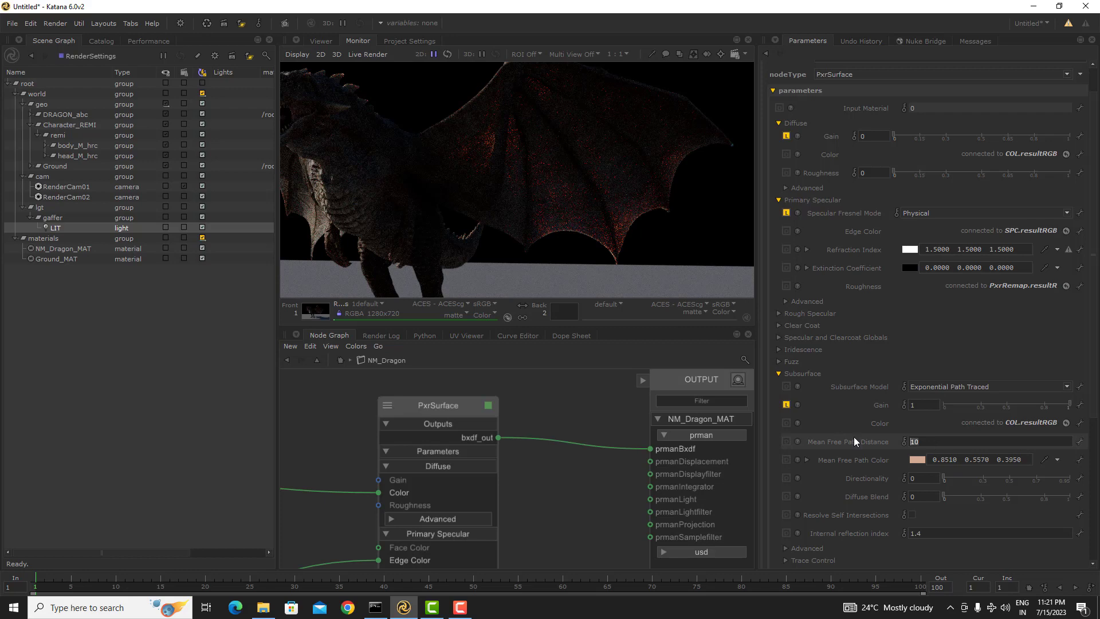
{"action": "mouse_move", "coordinate": [853, 440]}
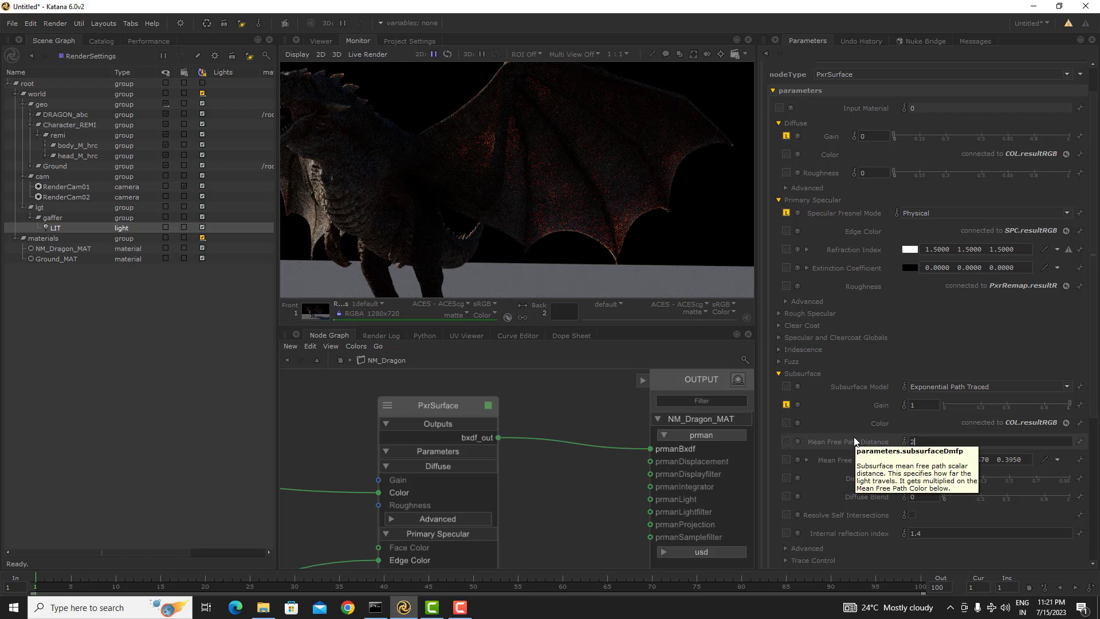
{"action": "type", "text": "5"}
{"action": "key", "text": "Return"}
- Examine the light scattering through the dragon's wings, head and spikes in the live render, close up and in full frame
{"action": "scroll", "coordinate": [626, 168], "scroll_direction": "down", "scroll_amount": 2}
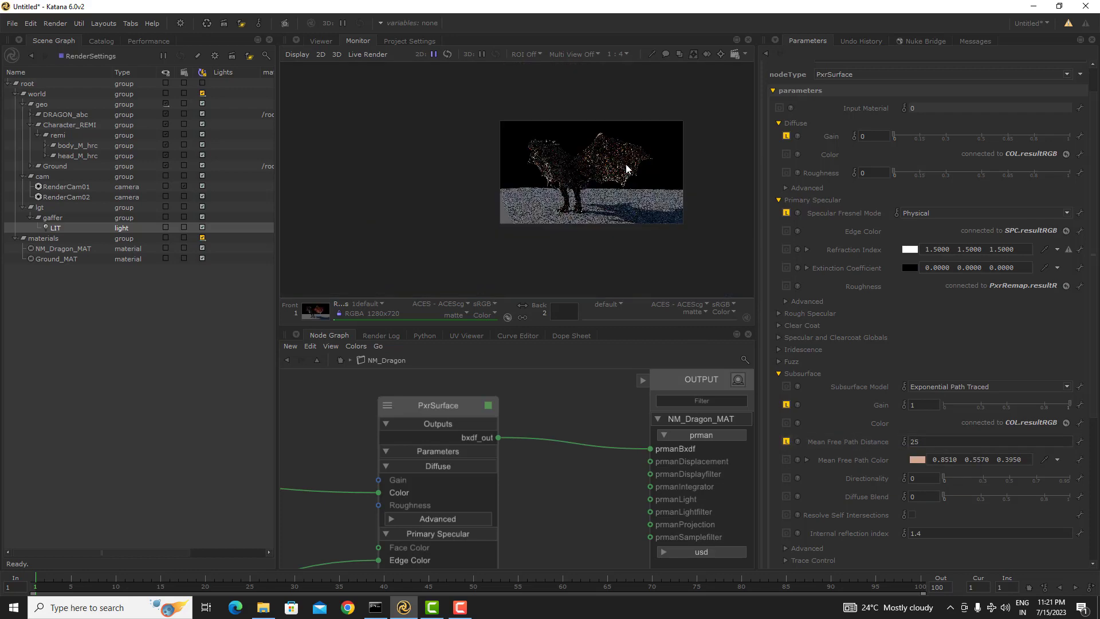
{"action": "scroll", "coordinate": [626, 167], "scroll_direction": "up", "scroll_amount": 2}
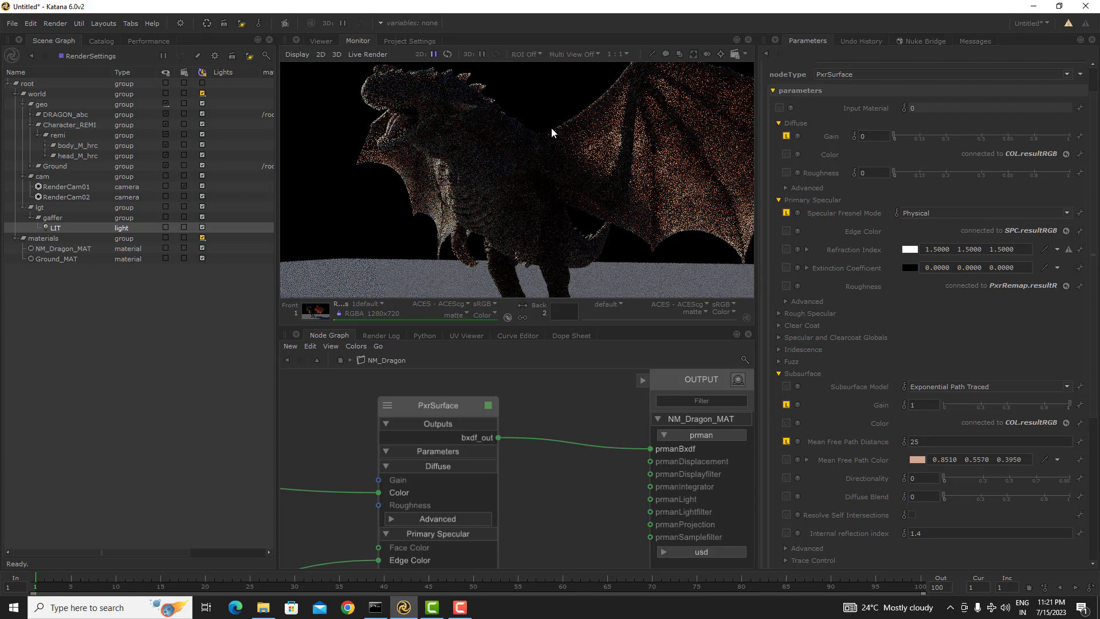
{"action": "middle_click_drag", "start_coordinate": [655, 139], "coordinate": [531, 155]}
{"action": "scroll", "coordinate": [525, 154], "scroll_direction": "down", "scroll_amount": 1}
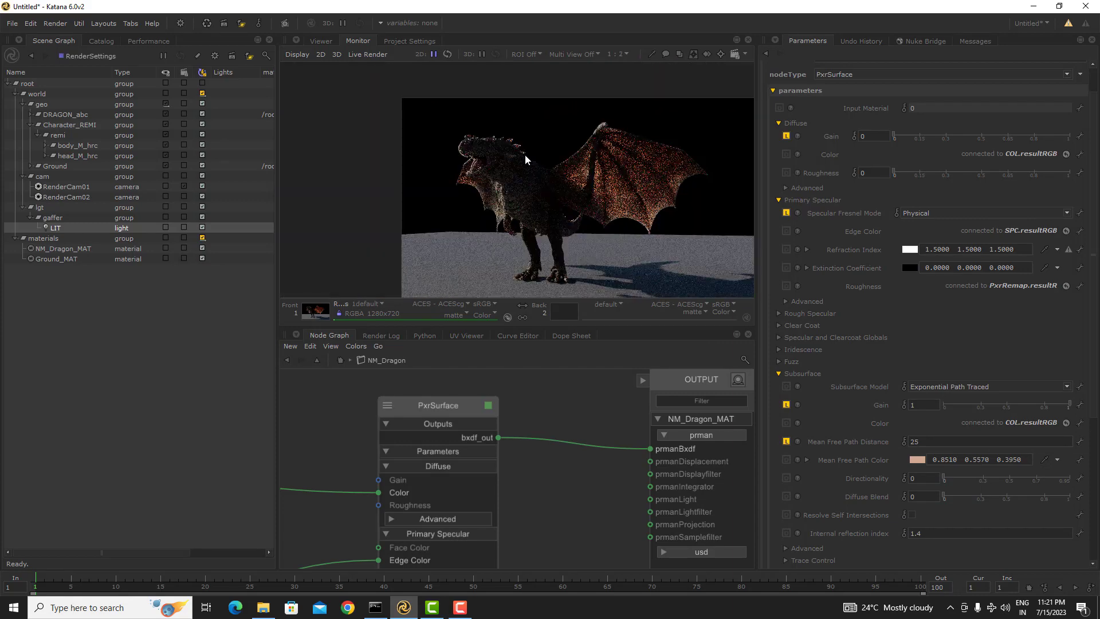
{"action": "scroll", "coordinate": [522, 152], "scroll_direction": "up", "scroll_amount": 2}
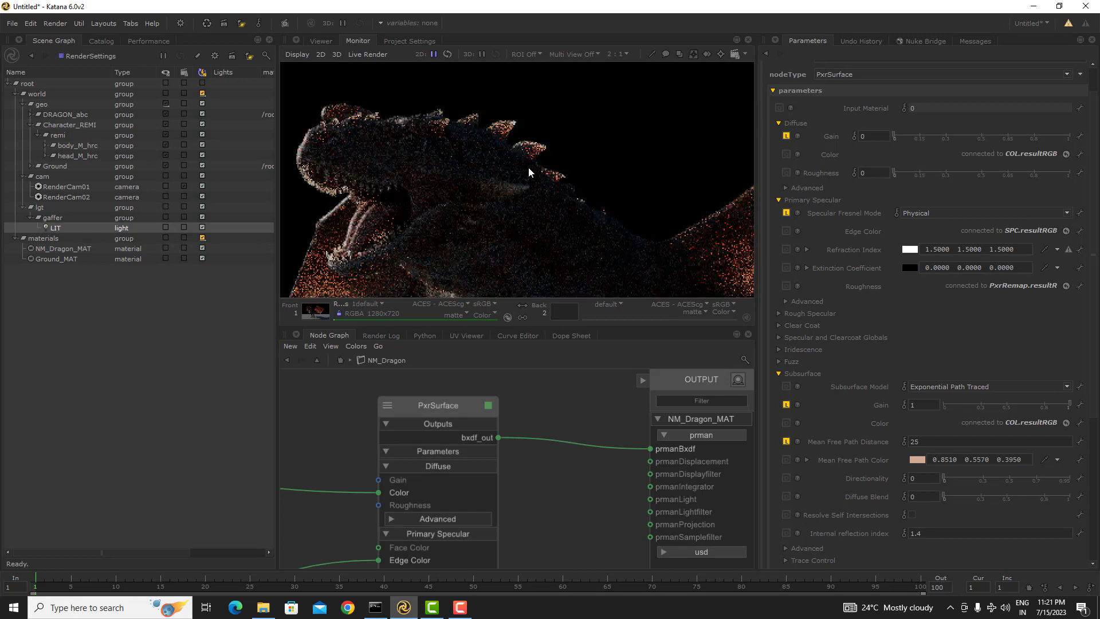
{"action": "middle_click_drag", "start_coordinate": [528, 171], "coordinate": [486, 123]}
{"action": "middle_click_drag", "start_coordinate": [531, 181], "coordinate": [467, 148]}
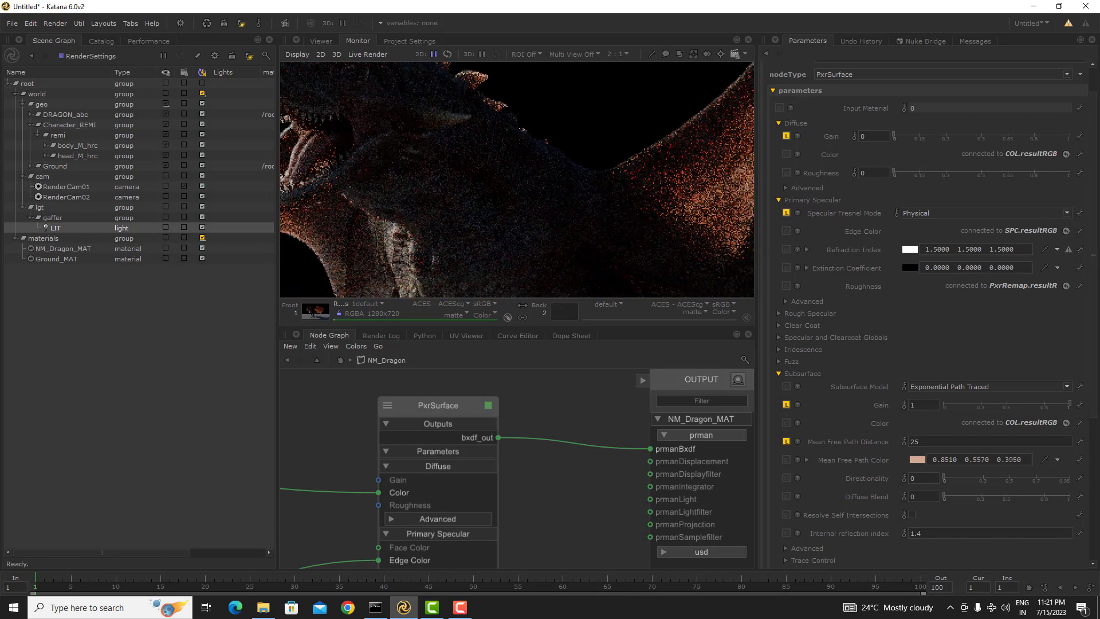
{"action": "scroll", "coordinate": [562, 208], "scroll_direction": "down", "scroll_amount": 1}
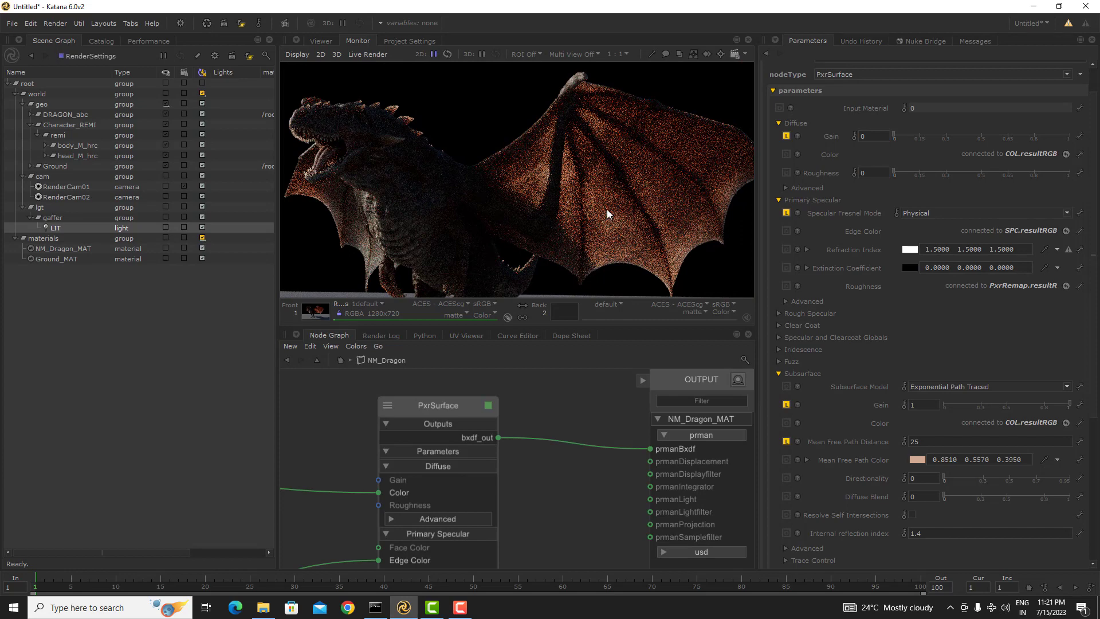
{"action": "scroll", "coordinate": [587, 191], "scroll_direction": "down", "scroll_amount": 1}
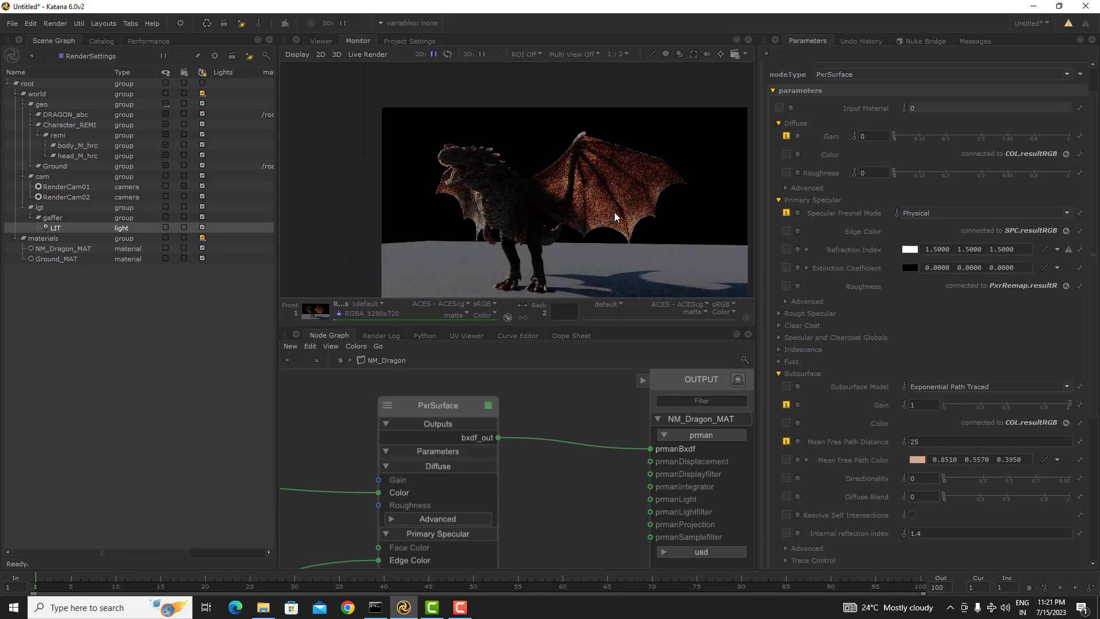
{"action": "scroll", "coordinate": [525, 179], "scroll_direction": "up", "scroll_amount": 1}
{"action": "scroll", "coordinate": [466, 115], "scroll_direction": "up", "scroll_amount": 1}
{"action": "middle_click_drag", "start_coordinate": [466, 116], "coordinate": [535, 167]}
{"action": "scroll", "coordinate": [573, 190], "scroll_direction": "down", "scroll_amount": 1}
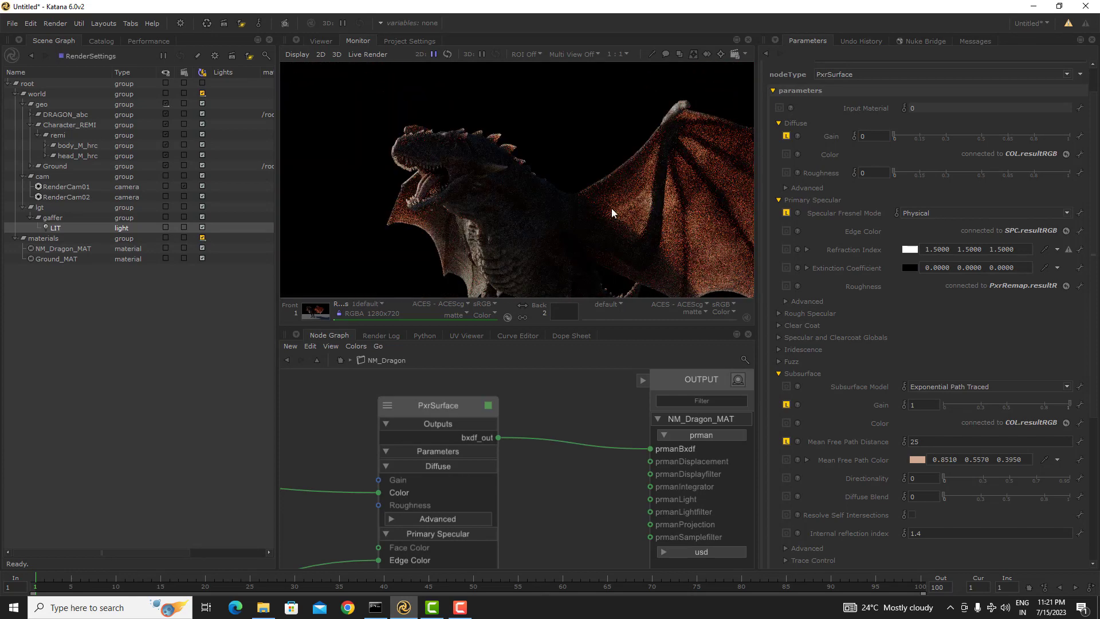
{"action": "scroll", "coordinate": [562, 410], "scroll_direction": "down", "scroll_amount": 3}
{"action": "scroll", "coordinate": [404, 508], "scroll_direction": "up", "scroll_amount": 4}
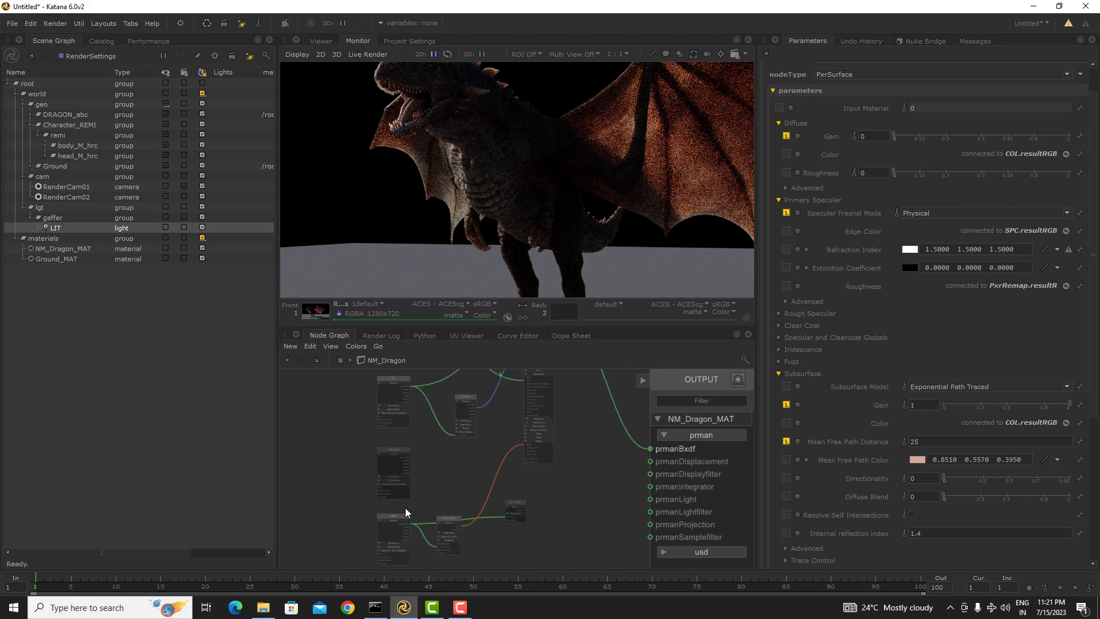
- Inspect the SSS_Weight texture node's outputs in the material network and compare the dragon's wings and head in the render
{"action": "scroll", "coordinate": [436, 480], "scroll_direction": "down", "scroll_amount": 3}
{"action": "middle_click_drag", "start_coordinate": [446, 449], "coordinate": [412, 487]}
{"action": "scroll", "coordinate": [390, 475], "scroll_direction": "up", "scroll_amount": 4}
{"action": "scroll", "coordinate": [462, 455], "scroll_direction": "down", "scroll_amount": 1}
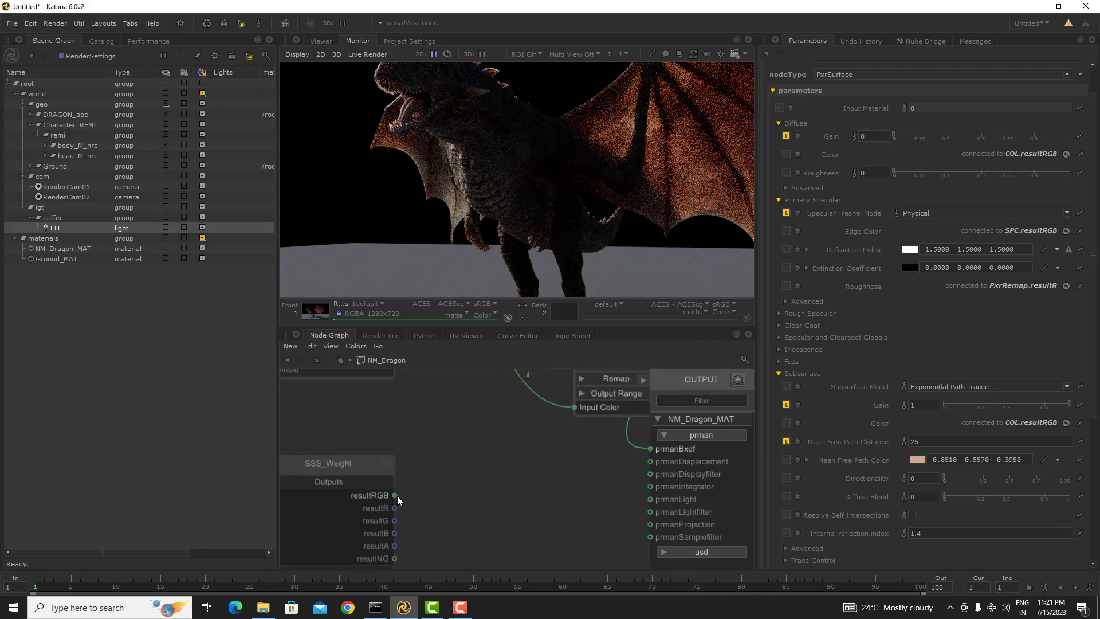
{"action": "middle_click_drag", "start_coordinate": [664, 129], "coordinate": [566, 193]}
{"action": "middle_click_drag", "start_coordinate": [326, 171], "coordinate": [431, 155]}
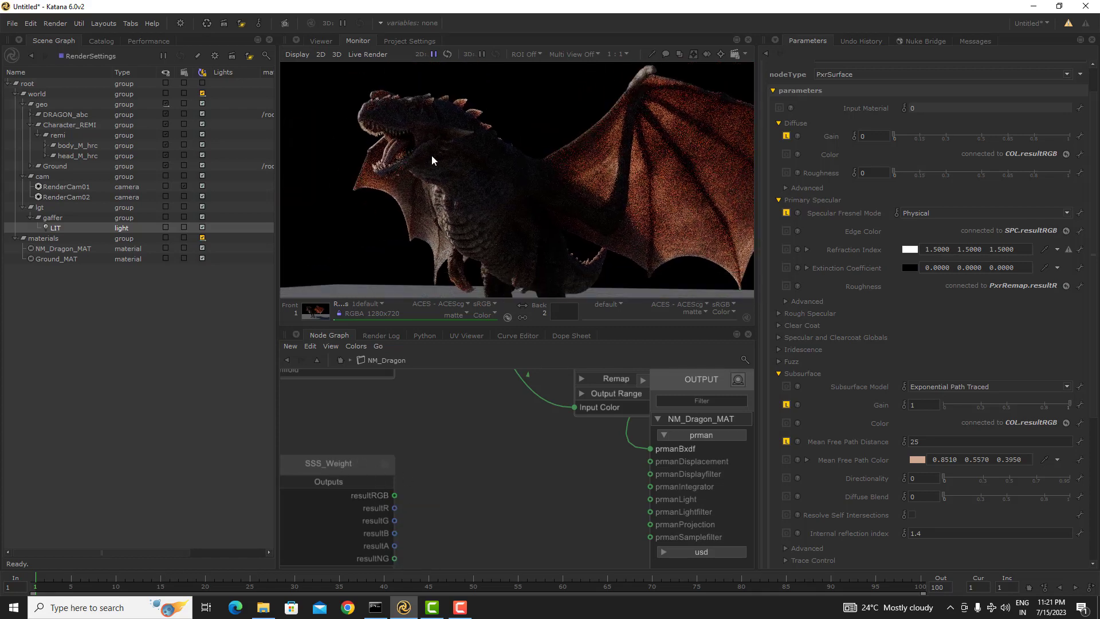
{"action": "scroll", "coordinate": [383, 468], "scroll_direction": "down", "scroll_amount": 3}
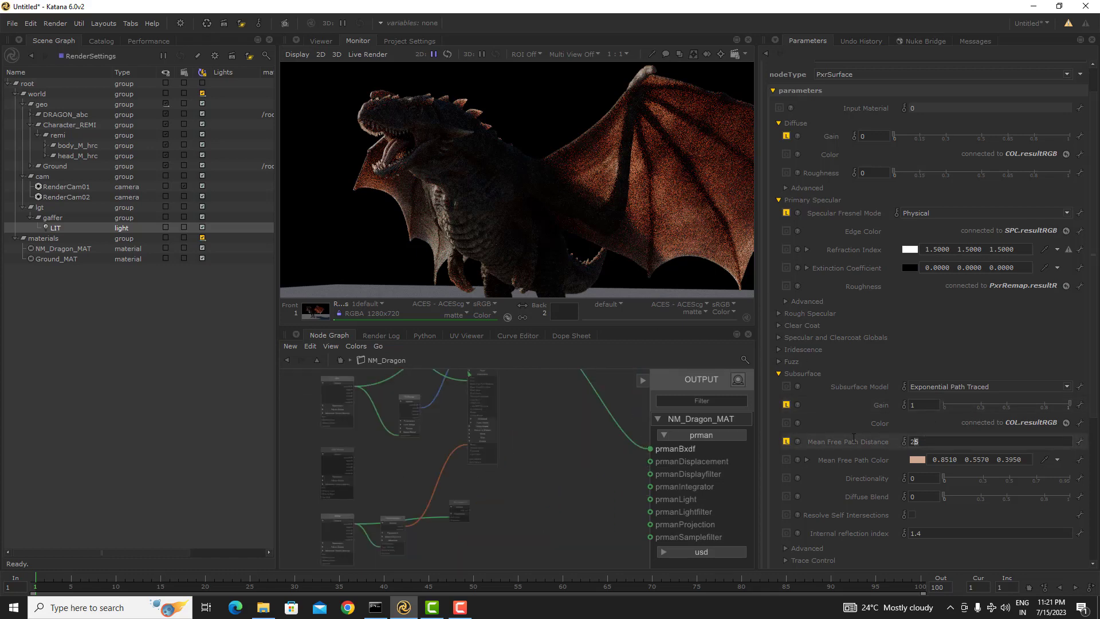
- Set the subsurface Mean Free Path Distance to 10 and clear its local override to restore the default
{"action": "key", "text": "ctrl+a"}
{"action": "type", "text": "10"}
{"action": "key", "text": "Return"}
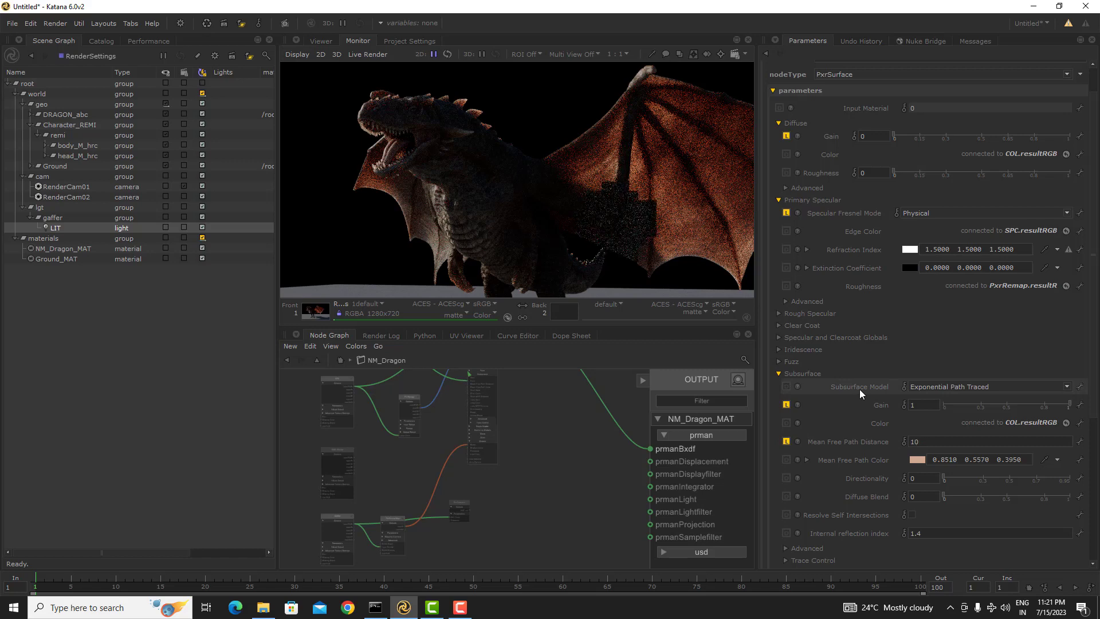
{"action": "left_click", "coordinate": [786, 441]}
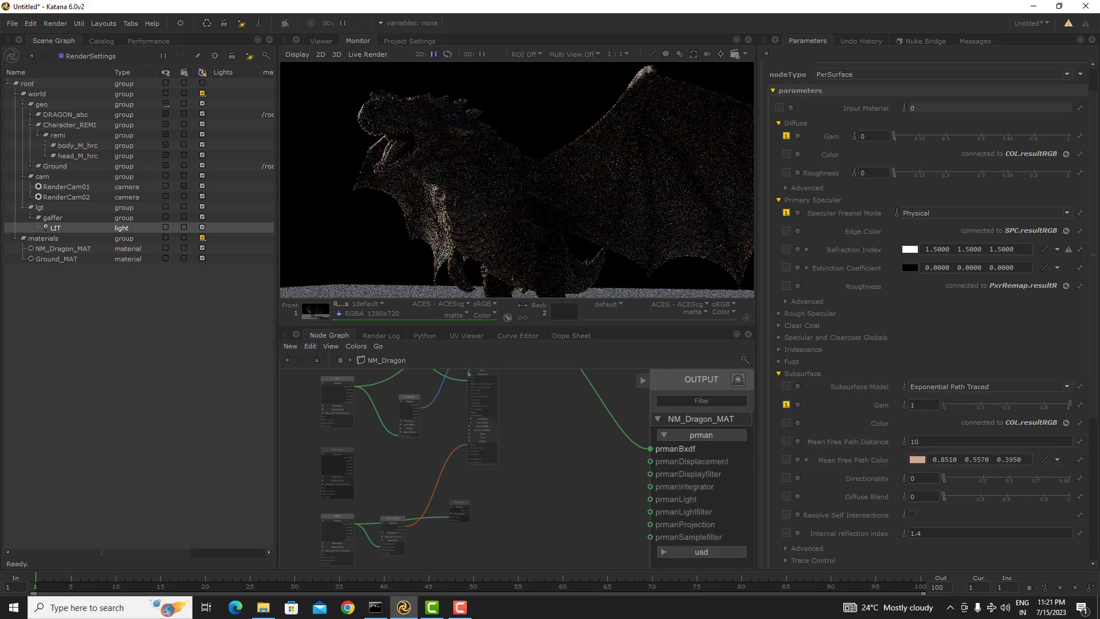
{"action": "key", "text": "Tab"}
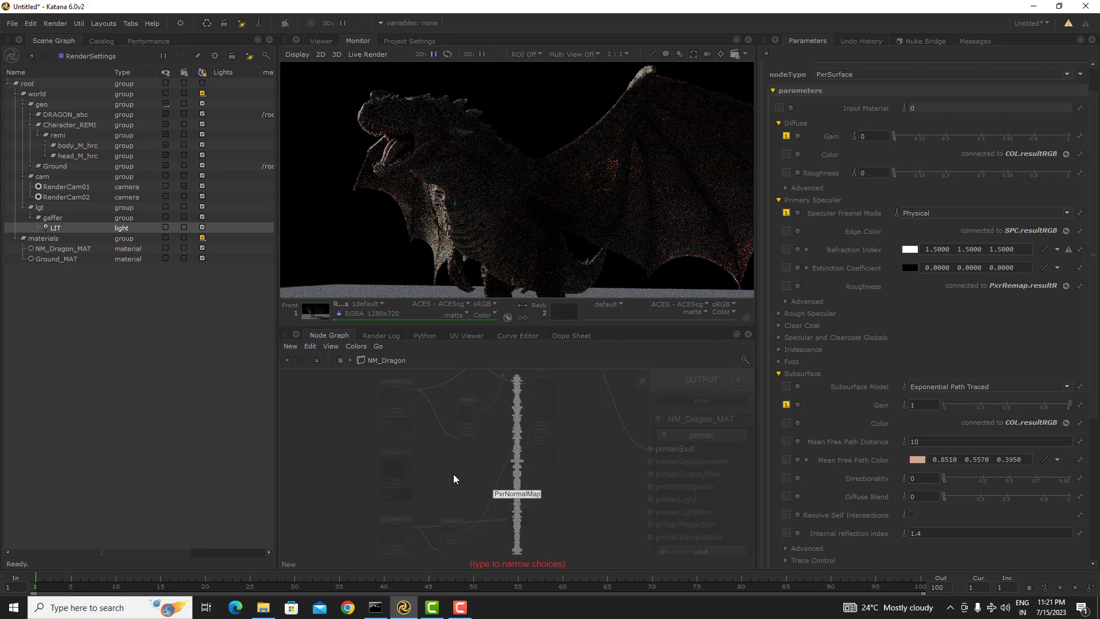
{"action": "type", "text": "pxrc"}
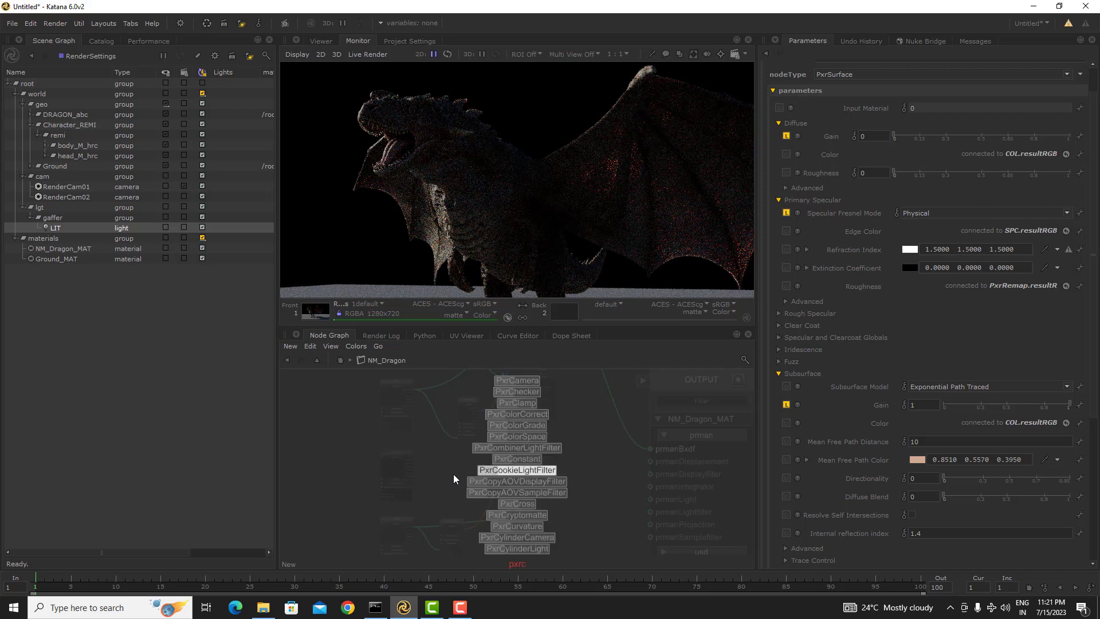
{"action": "type", "text": "o"}
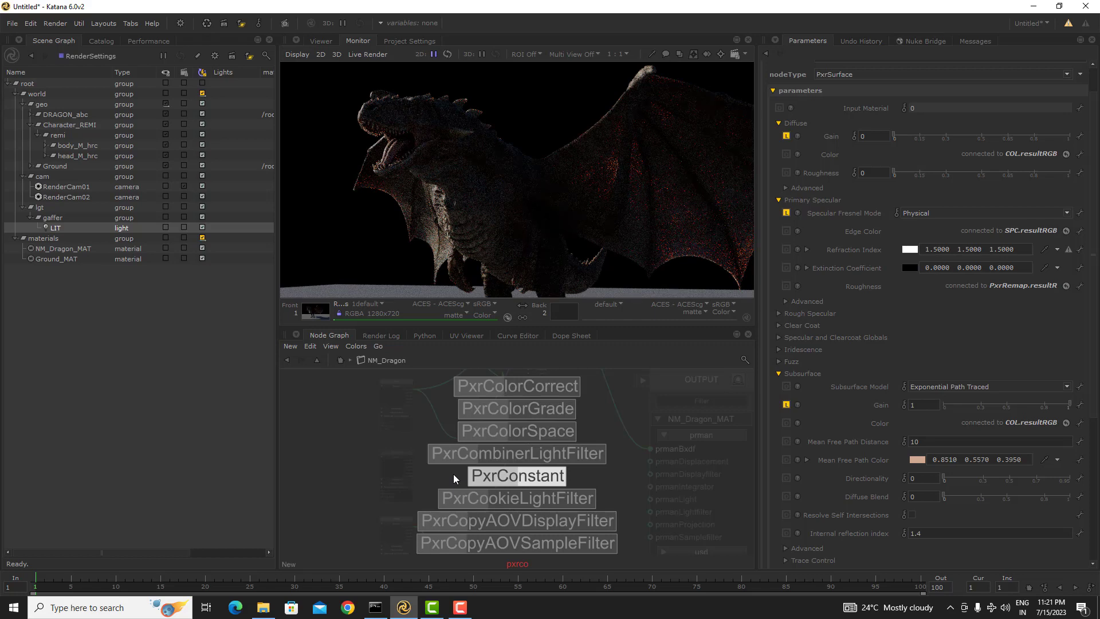
{"action": "key", "text": "Down"}
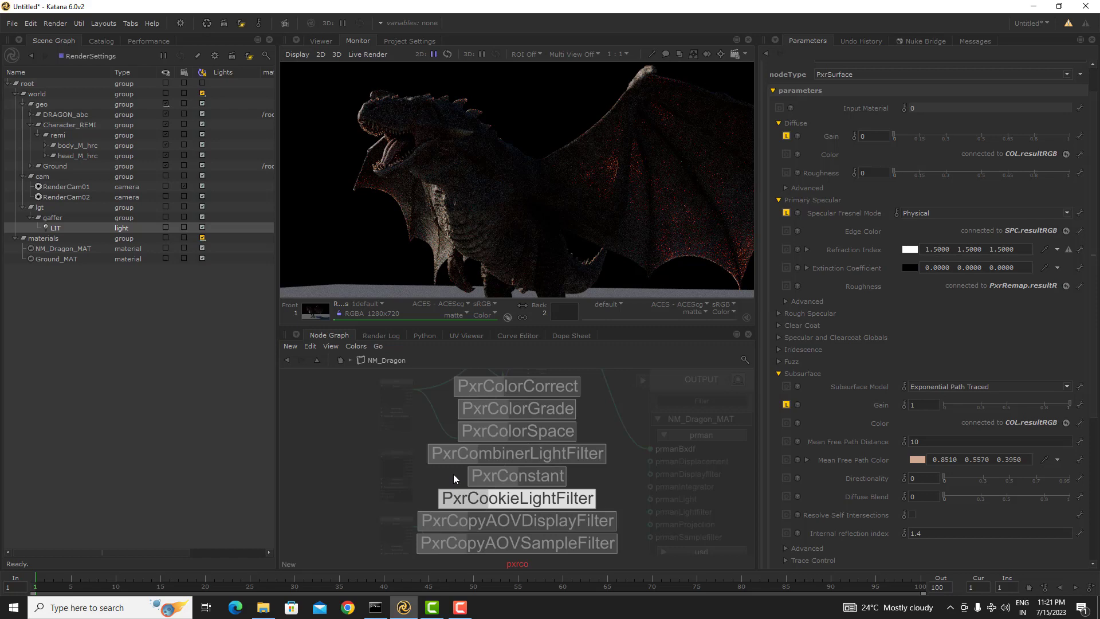
{"action": "key", "text": "Up"}
{"action": "key", "text": "Up"}
{"action": "key", "text": "Up"}
{"action": "key", "text": "Up"}
{"action": "key", "text": "Up"}
{"action": "key", "text": "Escape"}
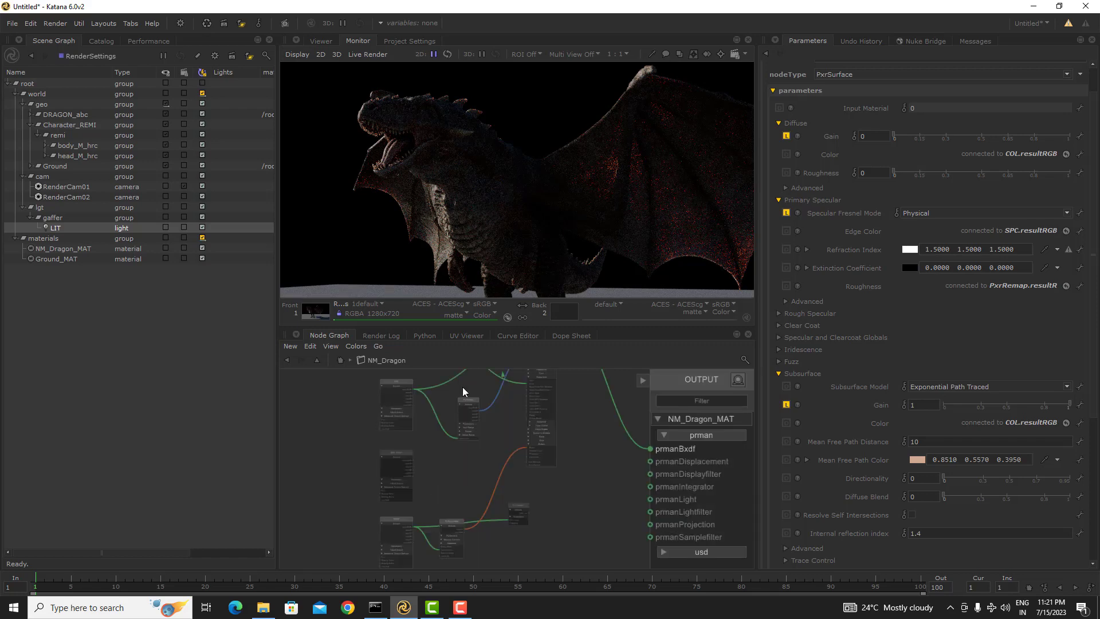
- Add a PxrBlend node to the NM_Dragon network and place it between the SSS_Weight texture and the PxrSurface node
{"action": "key", "text": "Tab"}
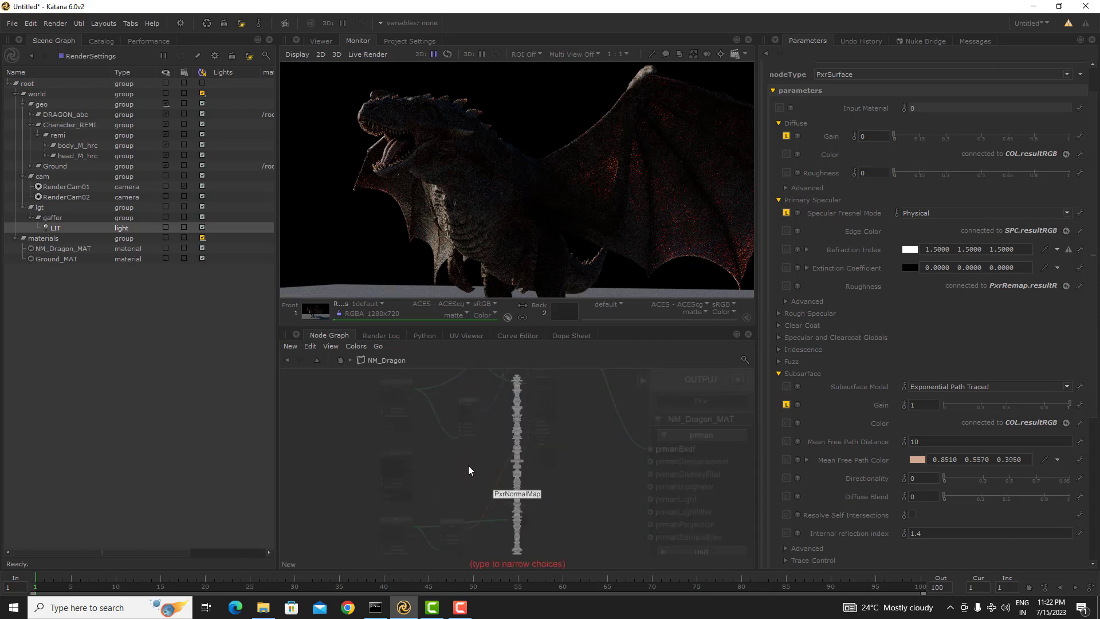
{"action": "type", "text": "pxrble"}
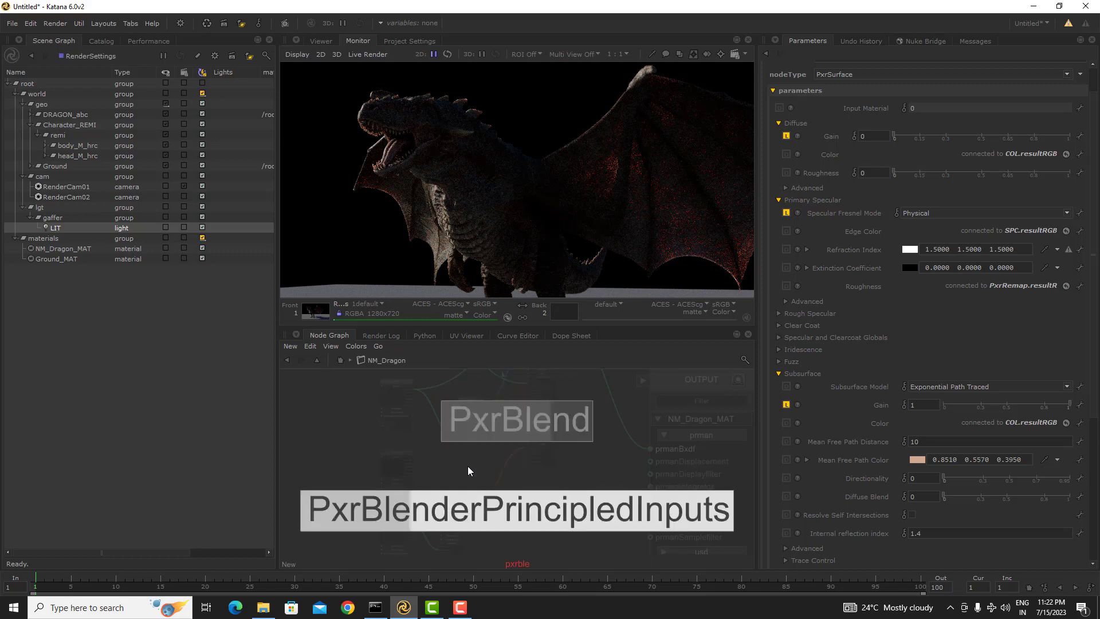
{"action": "key", "text": "Return"}
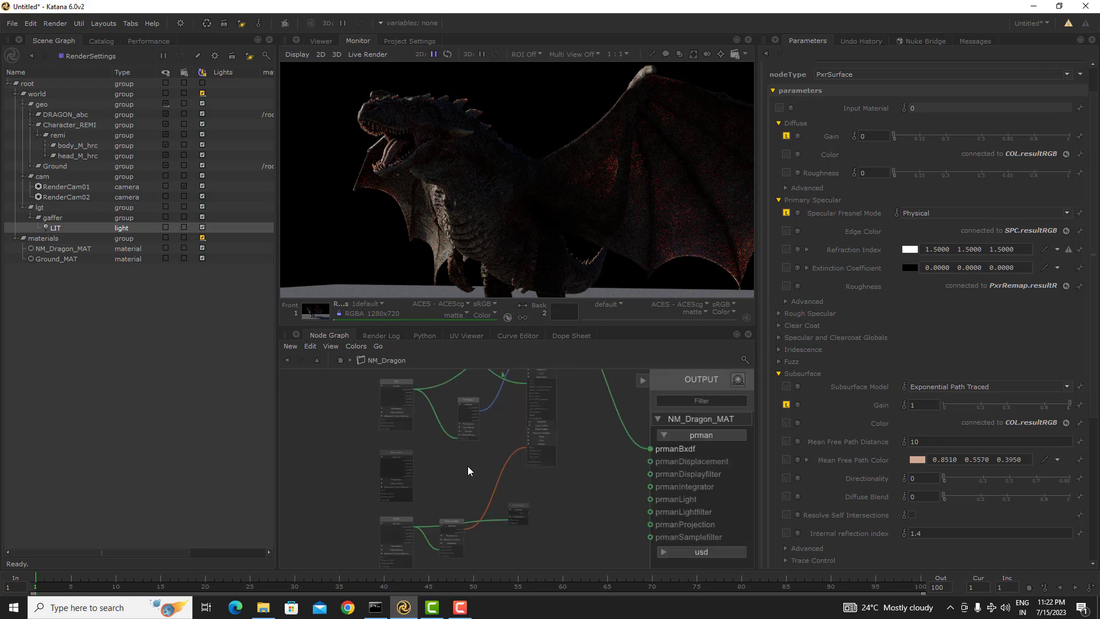
{"action": "left_click", "coordinate": [460, 460]}
{"action": "scroll", "coordinate": [445, 466], "scroll_direction": "up", "scroll_amount": 4}
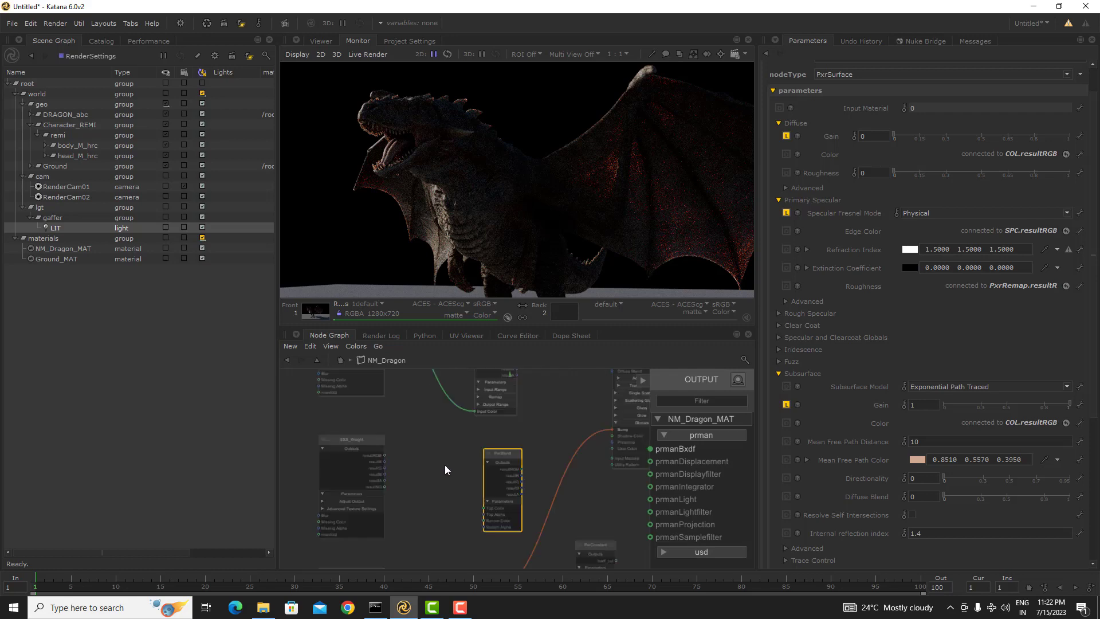
{"action": "left_click_drag", "start_coordinate": [491, 454], "coordinate": [481, 445]}
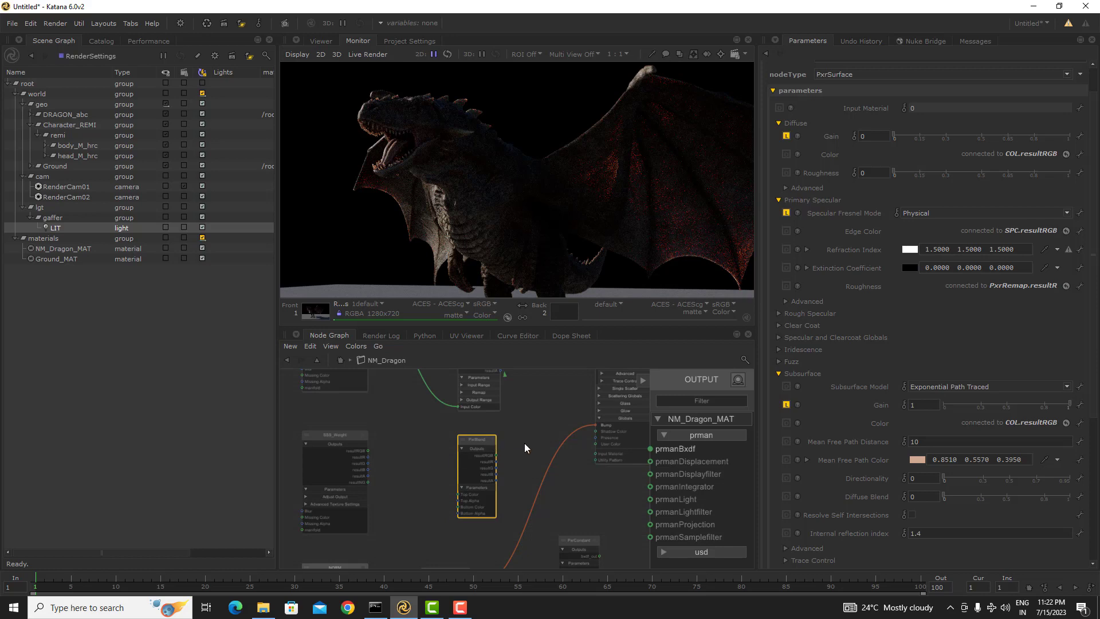
{"action": "scroll", "coordinate": [524, 444], "scroll_direction": "down", "scroll_amount": 5}
{"action": "scroll", "coordinate": [494, 449], "scroll_direction": "up", "scroll_amount": 2}
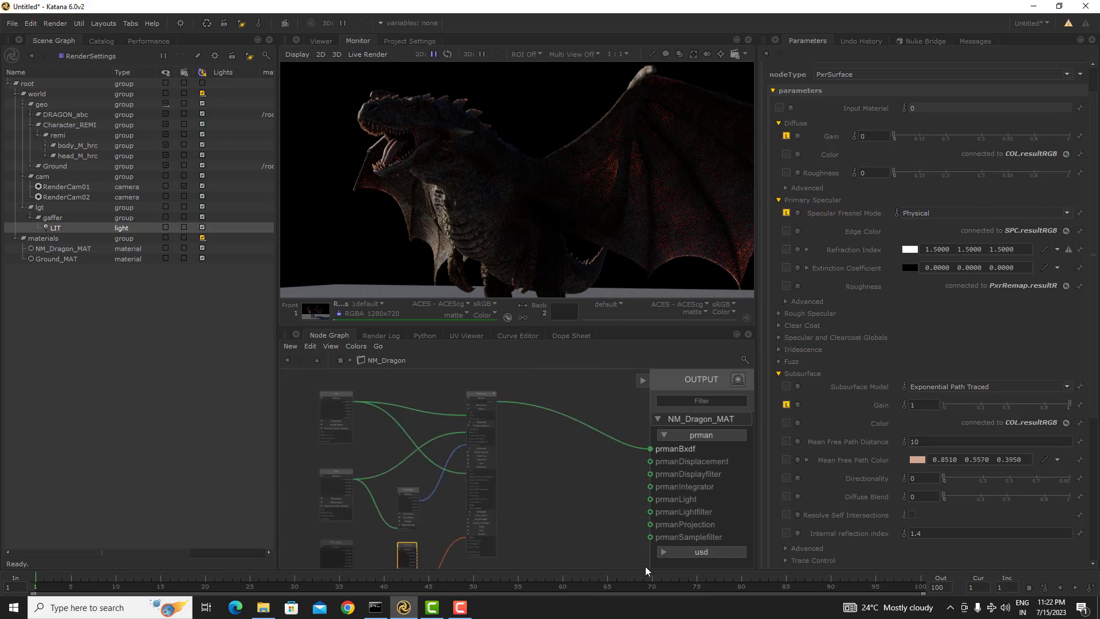
{"action": "left_click", "coordinate": [460, 607]}
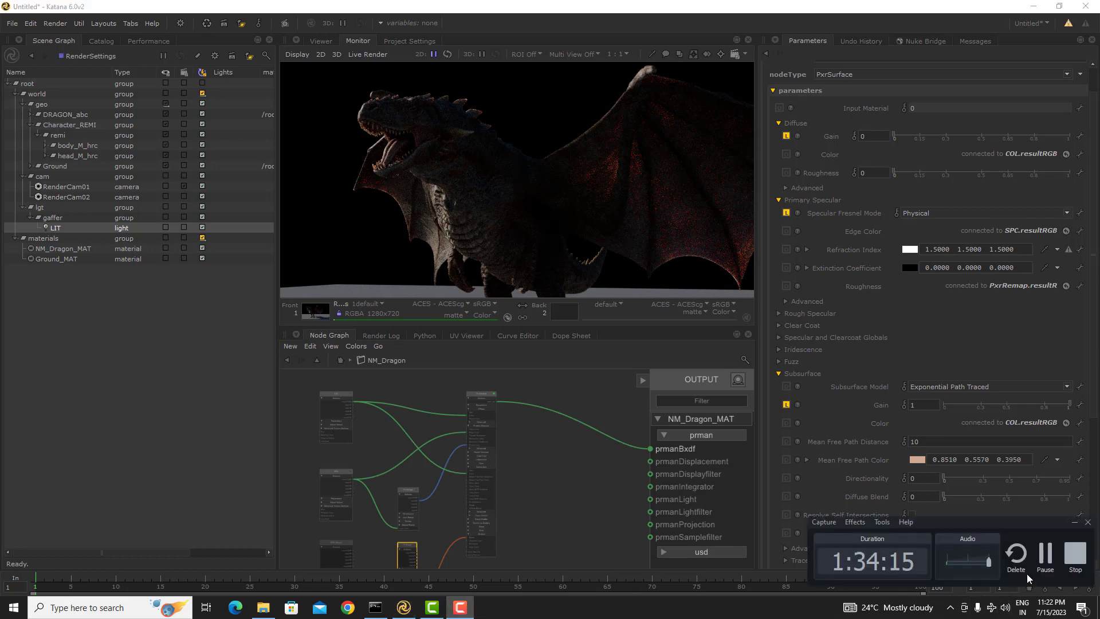
{"action": "left_click", "coordinate": [1043, 563]}
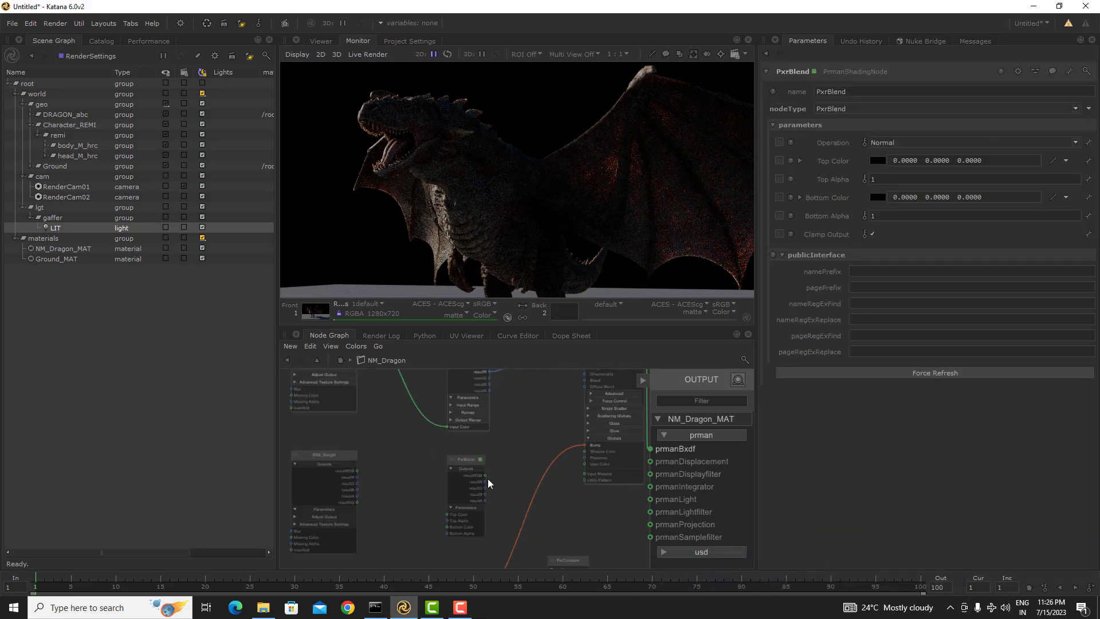
- Reposition the PxrConstant node slightly and connect PxrBlend's resultRGB output to its Emit Color input
{"action": "scroll", "coordinate": [504, 466], "scroll_direction": "up", "scroll_amount": 4}
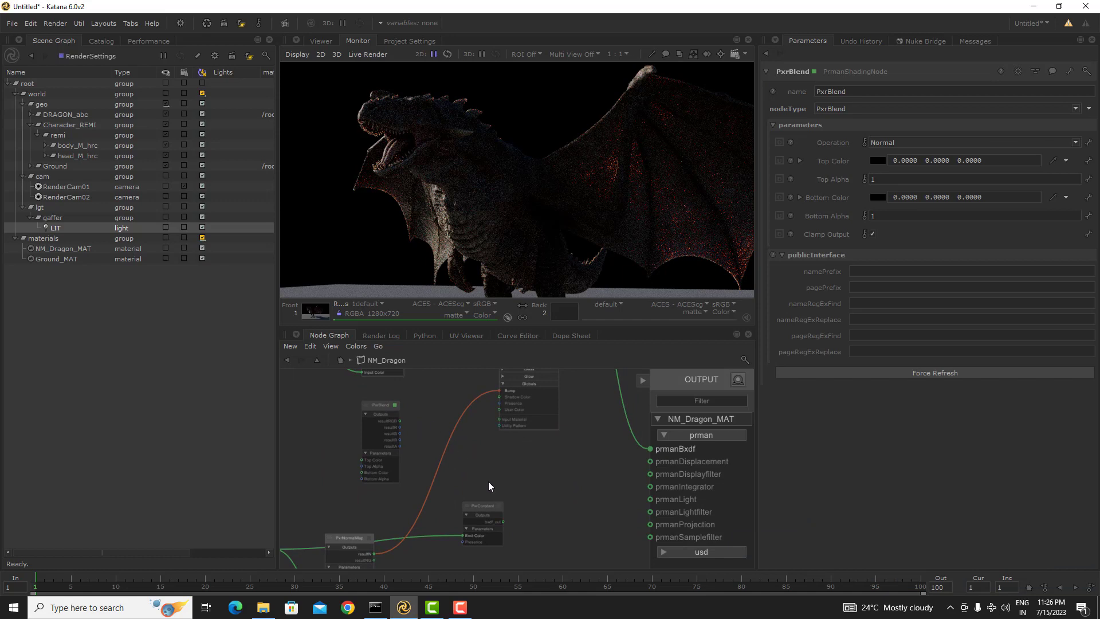
{"action": "left_click_drag", "start_coordinate": [484, 507], "coordinate": [503, 502]}
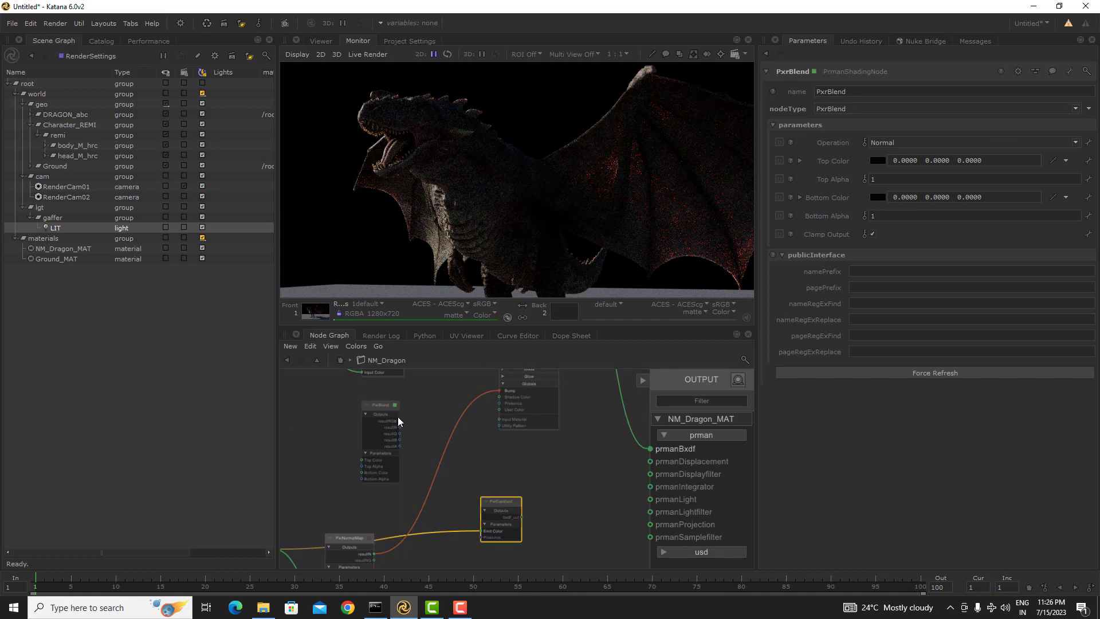
{"action": "left_click_drag", "start_coordinate": [399, 421], "coordinate": [485, 538]}
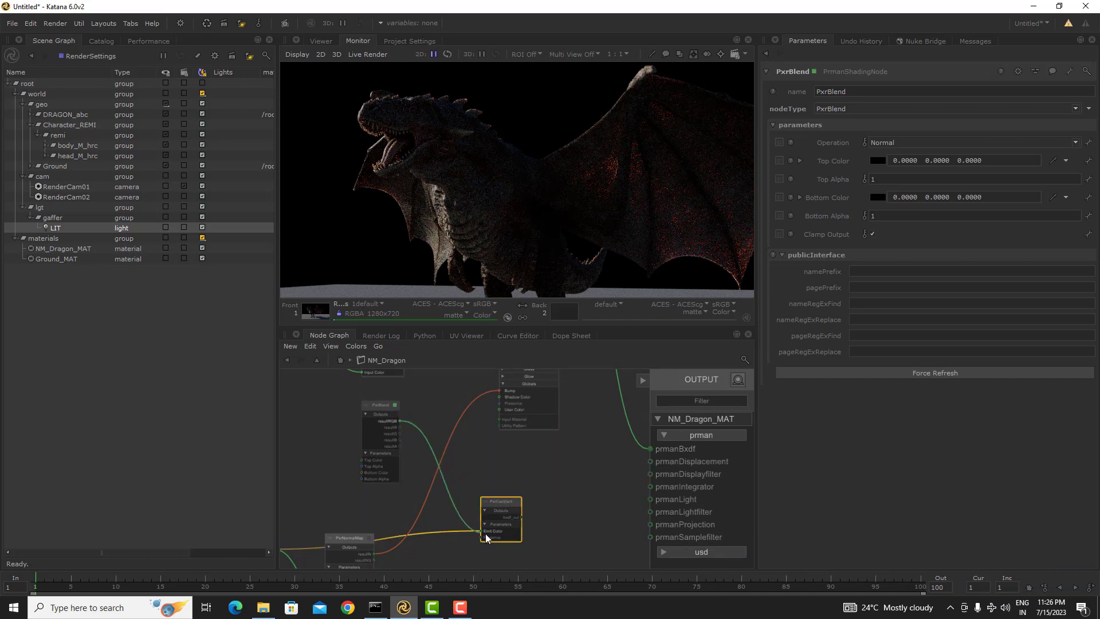
{"action": "left_click", "coordinate": [494, 540]}
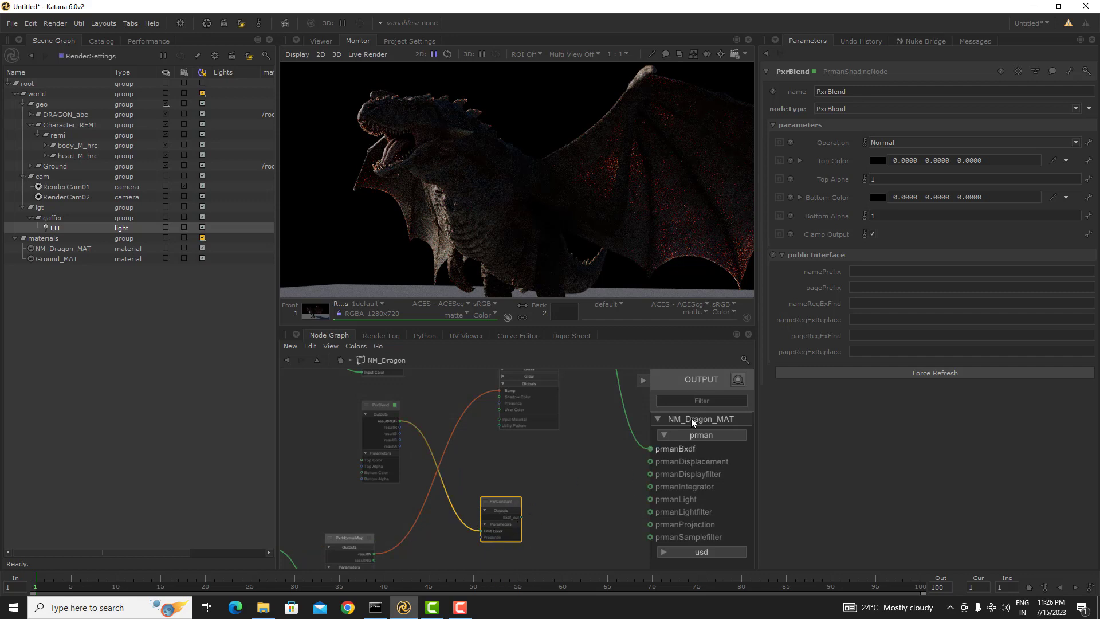
- Turn on Material Solo for the network output and try to connect PxrConstant's bxdf_out to solo slot 1
{"action": "left_click", "coordinate": [738, 379]}
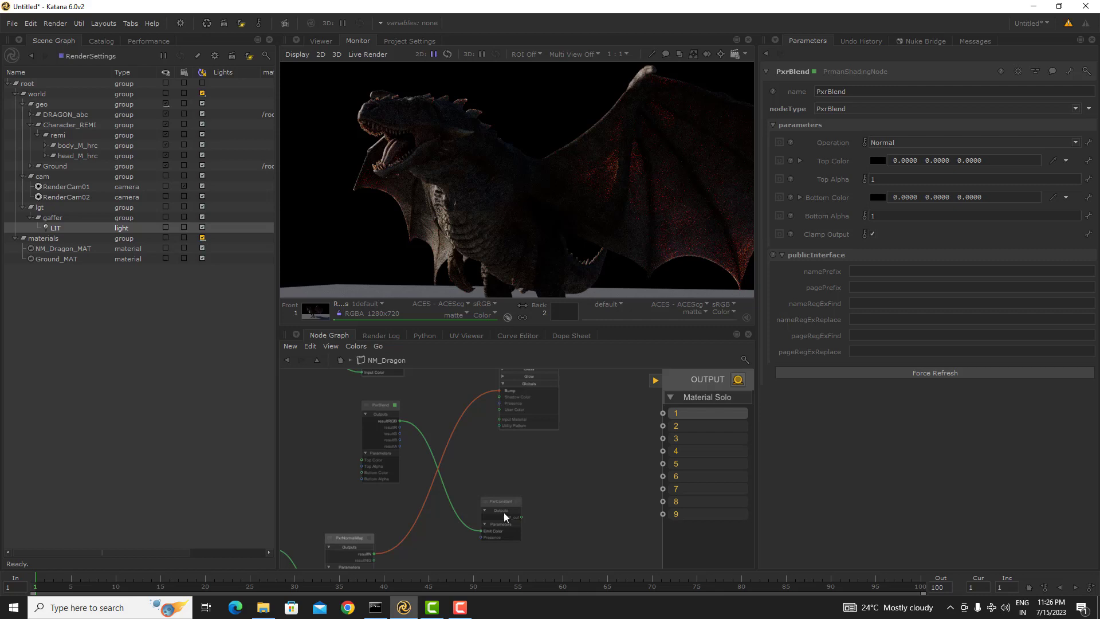
{"action": "left_click", "coordinate": [510, 506]}
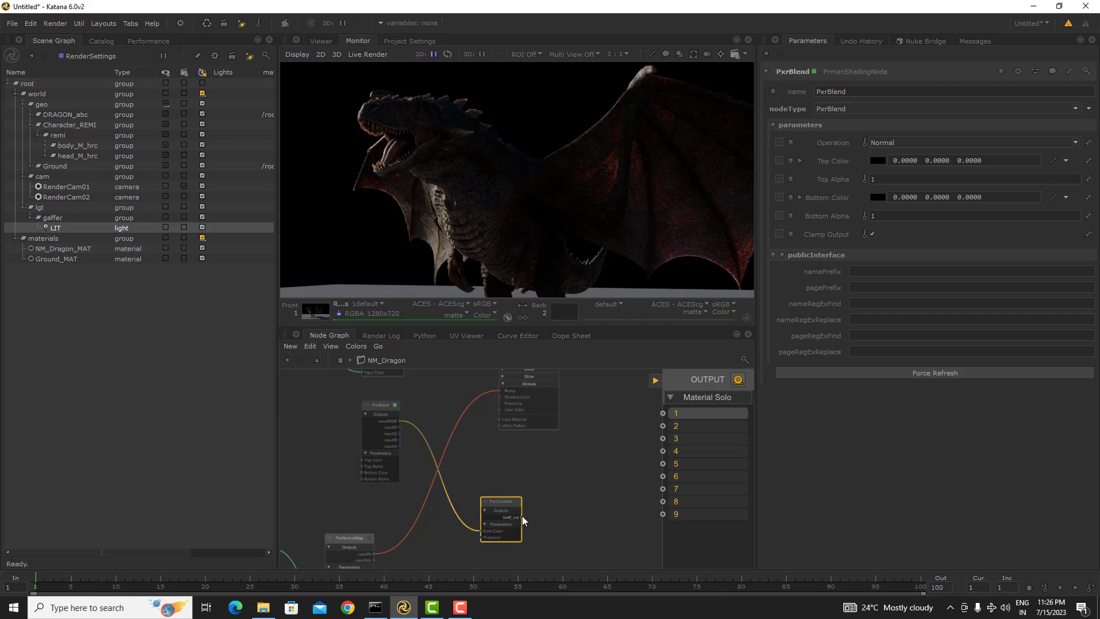
{"action": "left_click", "coordinate": [522, 517]}
{"action": "left_click", "coordinate": [663, 413]}
- Connect the SSS_Weight texture's resultRGB output to PxrConstant's Emit Color in place of the PxrBlend connection
{"action": "scroll", "coordinate": [405, 491], "scroll_direction": "down", "scroll_amount": 5}
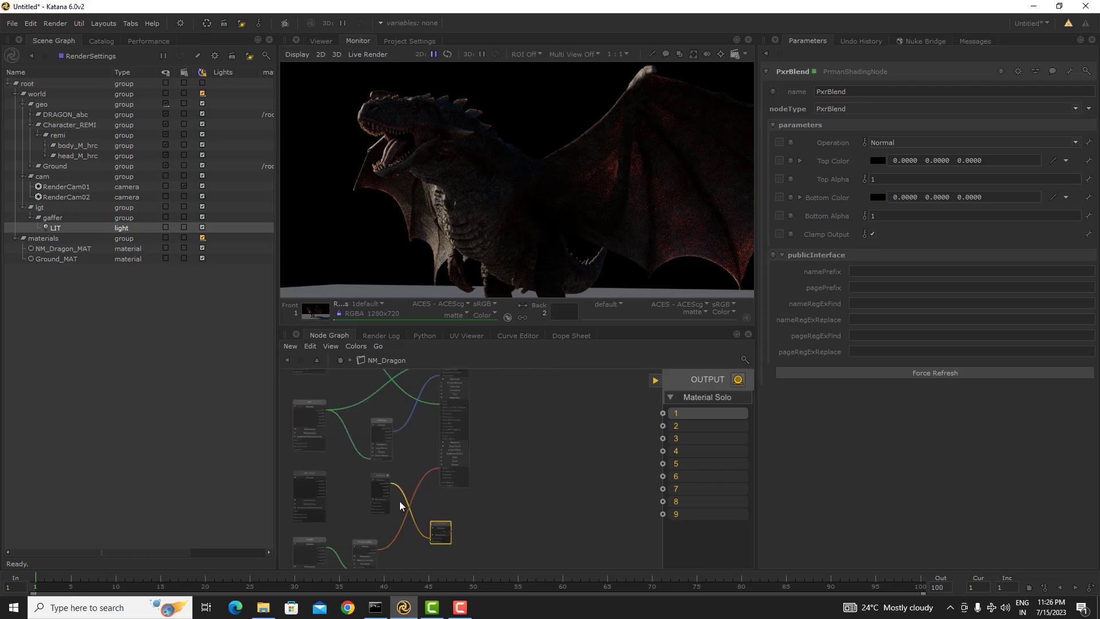
{"action": "scroll", "coordinate": [385, 497], "scroll_direction": "up", "scroll_amount": 3}
{"action": "scroll", "coordinate": [386, 498], "scroll_direction": "down", "scroll_amount": 3}
{"action": "scroll", "coordinate": [323, 487], "scroll_direction": "up", "scroll_amount": 5}
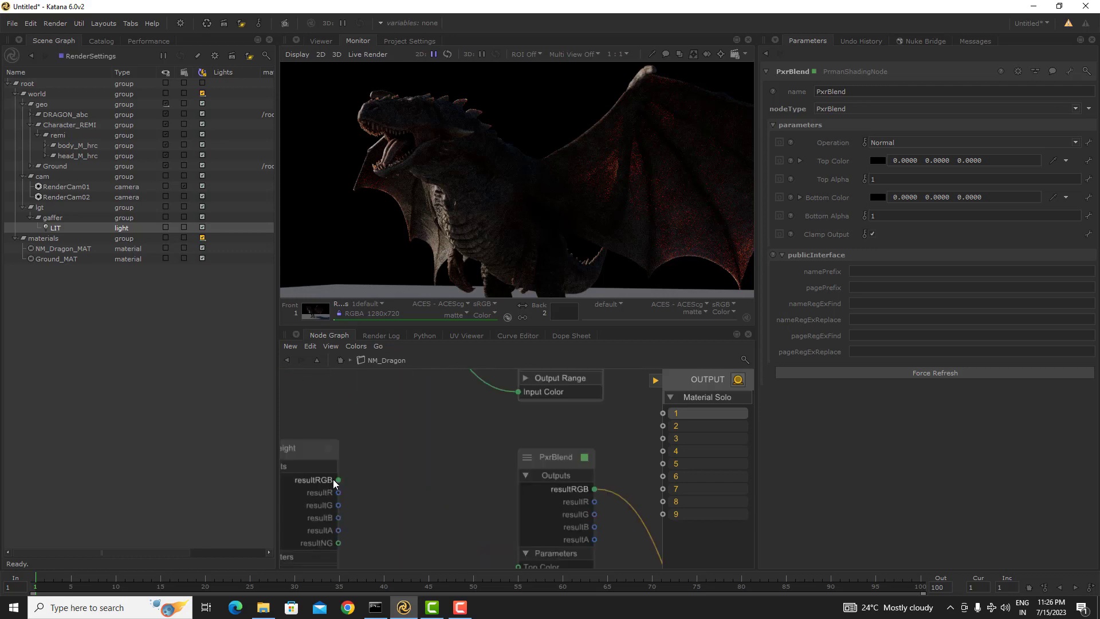
{"action": "left_click", "coordinate": [338, 480]}
{"action": "middle_click_drag", "start_coordinate": [423, 490], "coordinate": [361, 348]}
{"action": "middle_click_drag", "start_coordinate": [573, 510], "coordinate": [300, 463]}
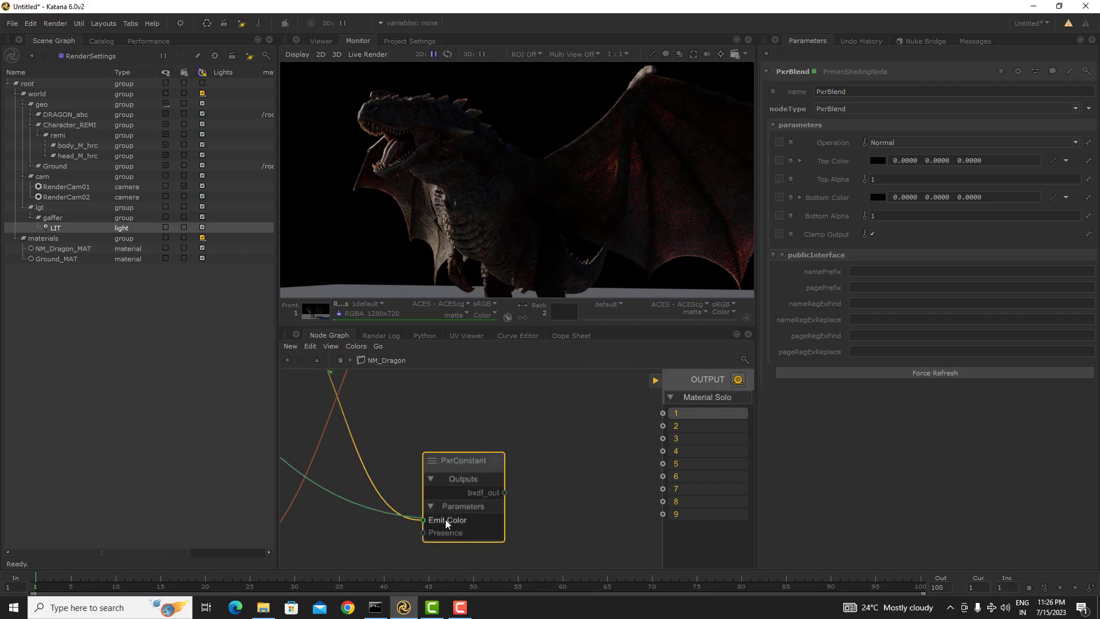
{"action": "left_click", "coordinate": [447, 520]}
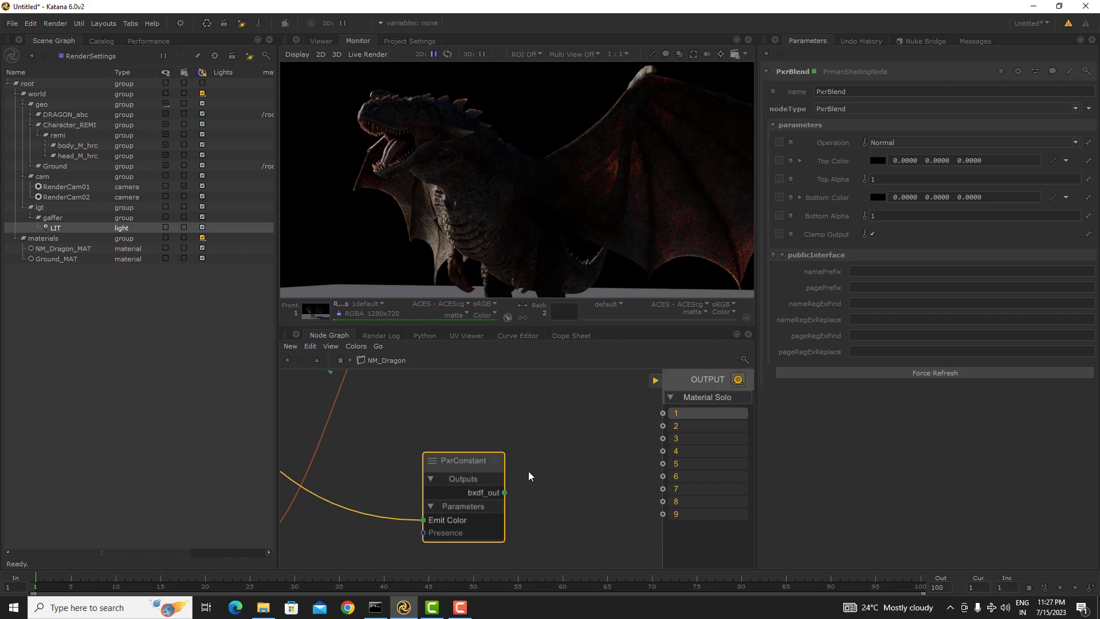
- Turn off Material Solo and connect PxrConstant's bxdf_out to the prmanBxdf output of NM_Dragon_MAT
{"action": "scroll", "coordinate": [535, 470], "scroll_direction": "down", "scroll_amount": 4}
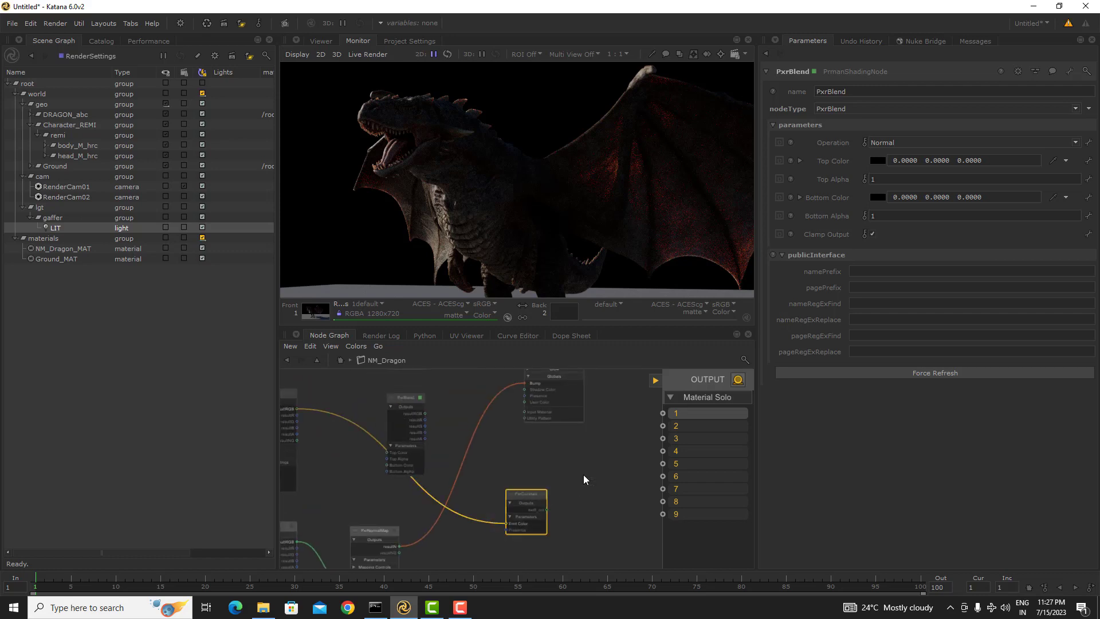
{"action": "middle_click_drag", "start_coordinate": [590, 479], "coordinate": [567, 487]}
{"action": "left_click", "coordinate": [739, 379]}
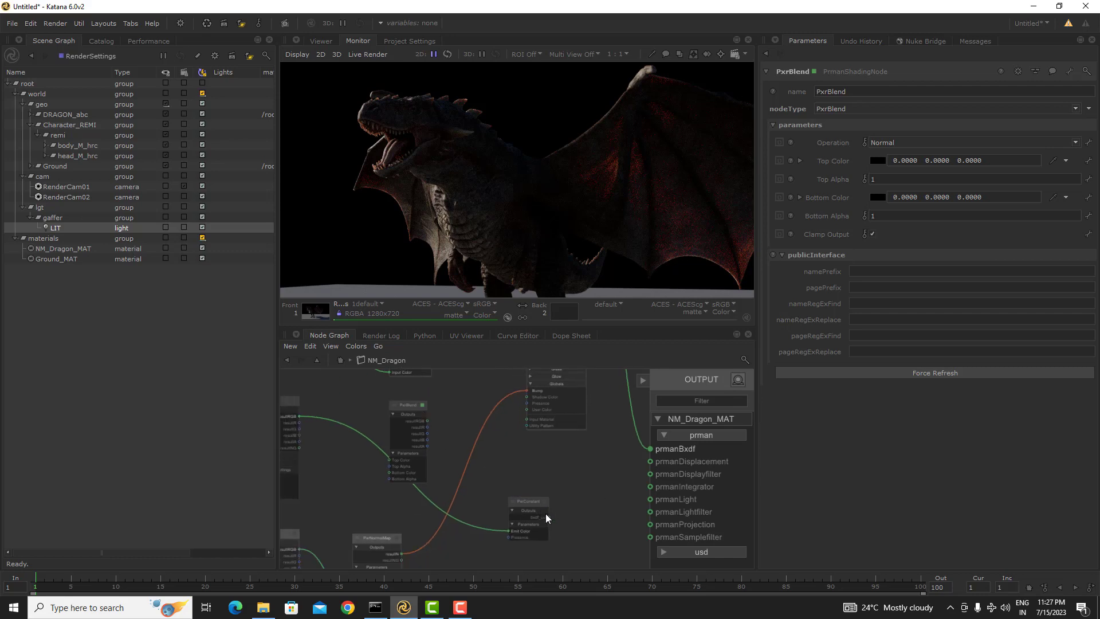
{"action": "left_click_drag", "start_coordinate": [548, 518], "coordinate": [651, 449]}
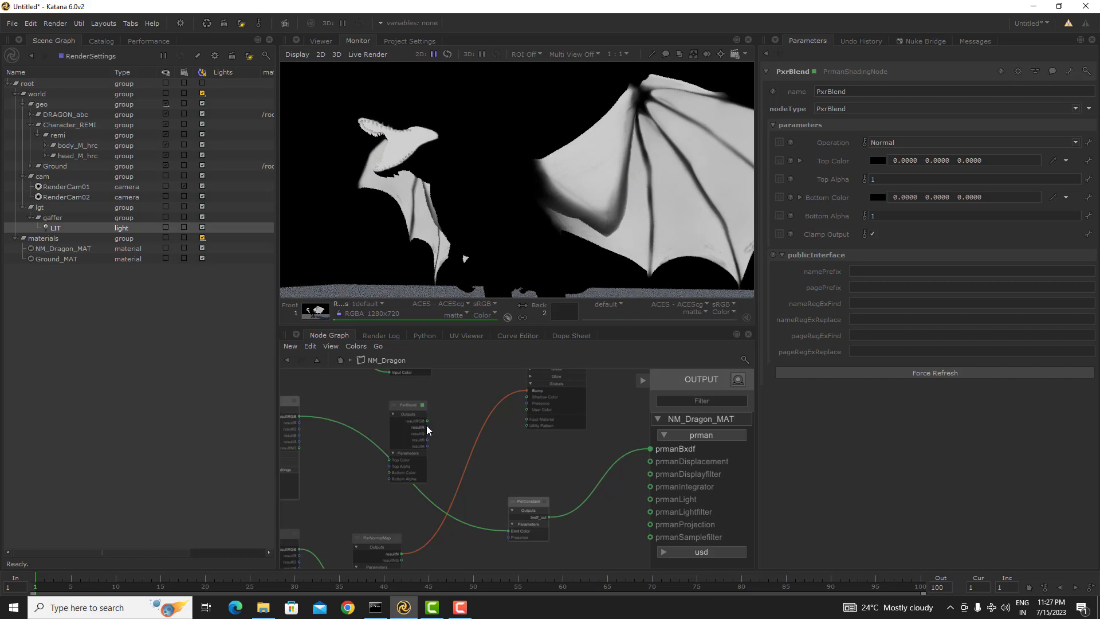
- Connect PxrBlend's resultRGB output to PxrConstant's Emit Color to preview the blend on the dragon
{"action": "scroll", "coordinate": [429, 424], "scroll_direction": "up", "scroll_amount": 3}
{"action": "left_click_drag", "start_coordinate": [431, 422], "coordinate": [522, 440]}
{"action": "left_click", "coordinate": [523, 434]}
{"action": "middle_click_drag", "start_coordinate": [487, 413], "coordinate": [494, 504]}
{"action": "mouse_move", "coordinate": [384, 372]}
{"action": "middle_mouse_down"}
{"action": "mouse_move", "coordinate": [390, 460]}
{"action": "mouse_move", "coordinate": [416, 452]}
{"action": "middle_mouse_up"}
- Set PxrBlend's Bottom Color to 10 and its Top Color to 25 in all channels
{"action": "left_click", "coordinate": [370, 434]}
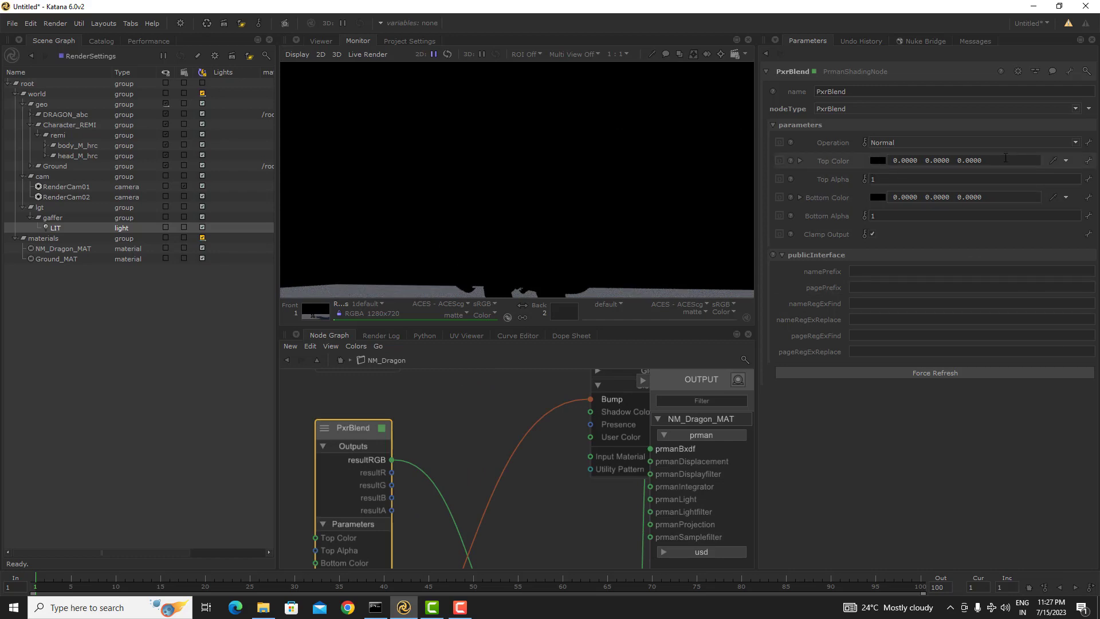
{"action": "left_click_drag", "start_coordinate": [982, 197], "coordinate": [894, 217]}
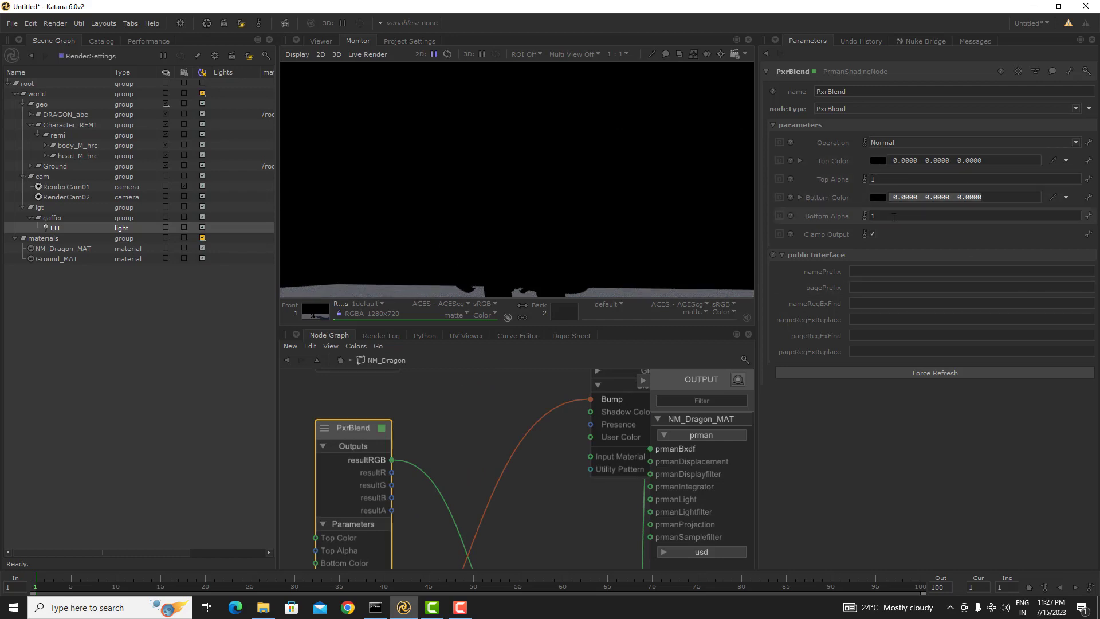
{"action": "type", "text": "10"}
{"action": "key", "text": "Return"}
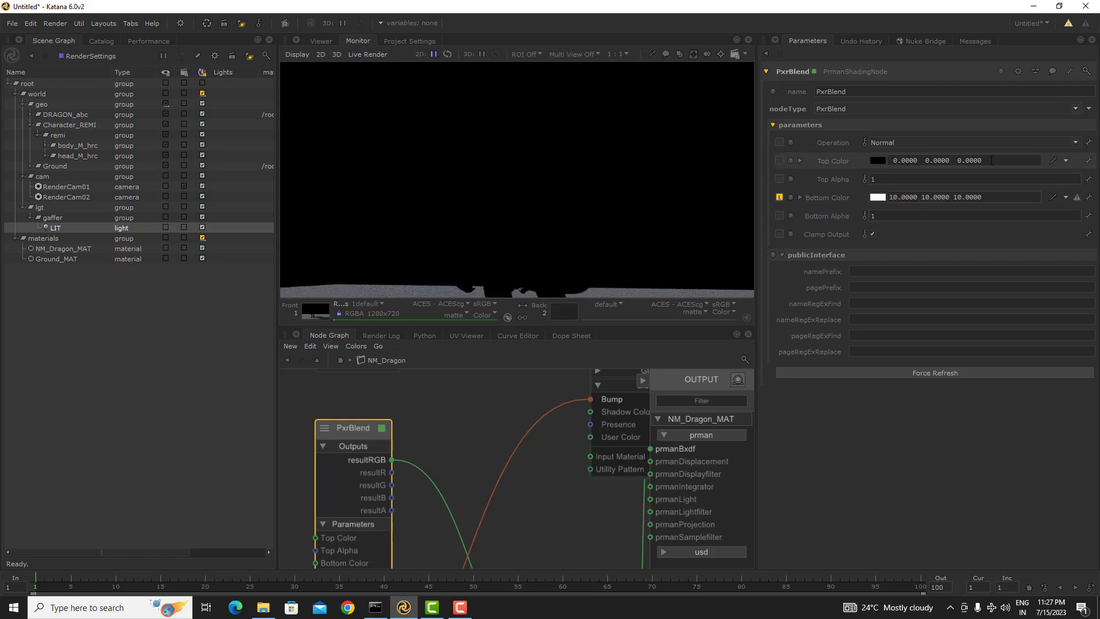
{"action": "left_click_drag", "start_coordinate": [1006, 160], "coordinate": [885, 162]}
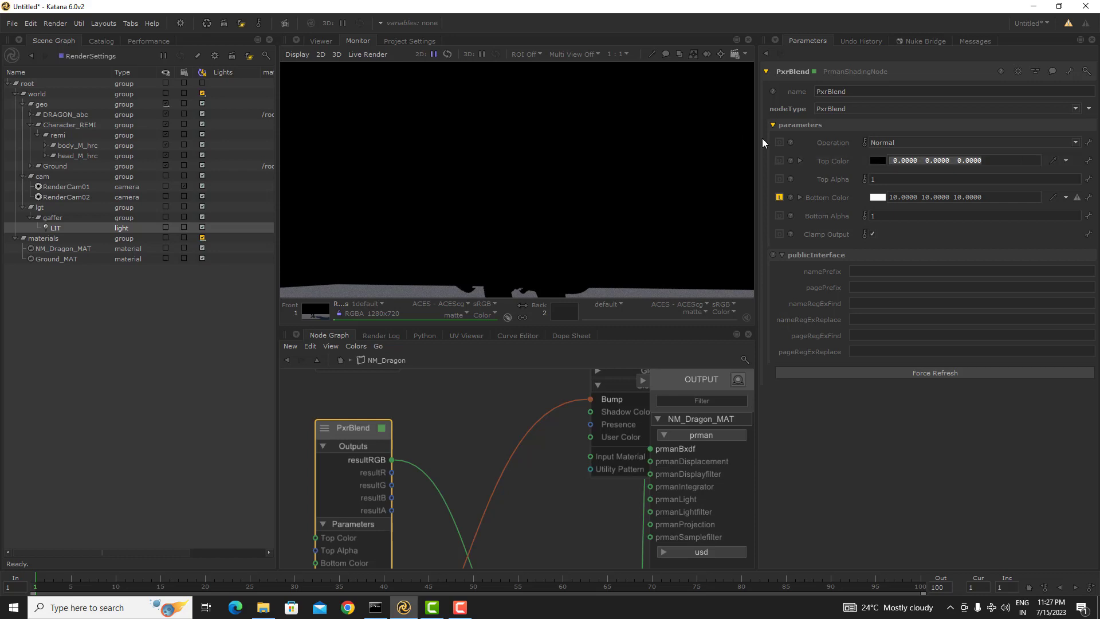
{"action": "type", "text": "25"}
{"action": "key", "text": "Return"}
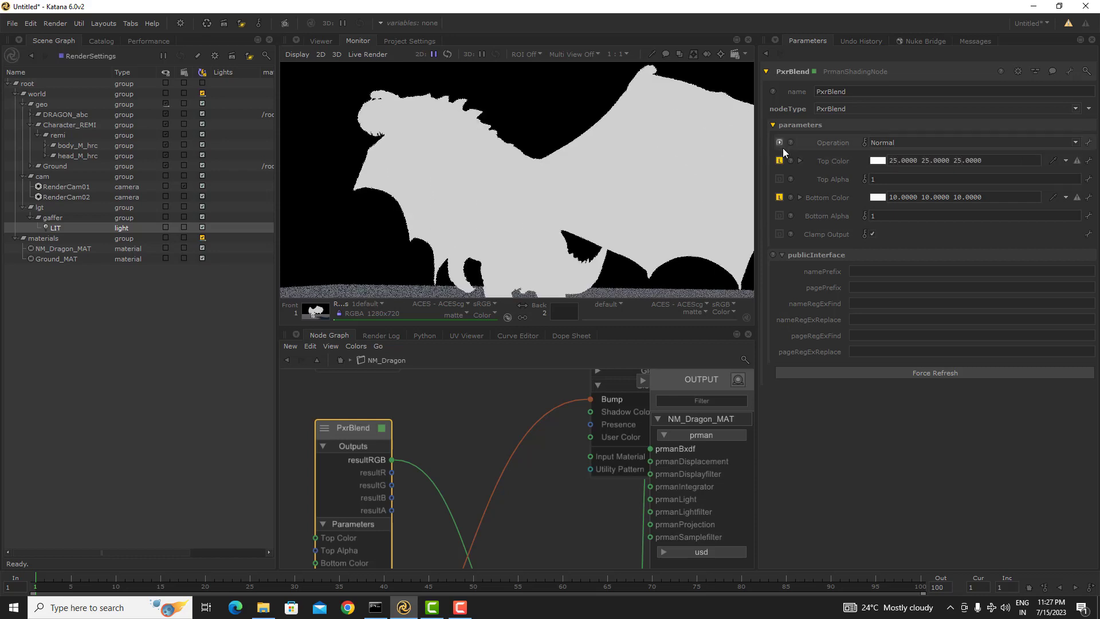
- Change PxrBlend's Top Color to a saturated red of 1.2466, 0.1147, 0.0187
{"action": "scroll", "coordinate": [510, 430], "scroll_direction": "down", "scroll_amount": 5}
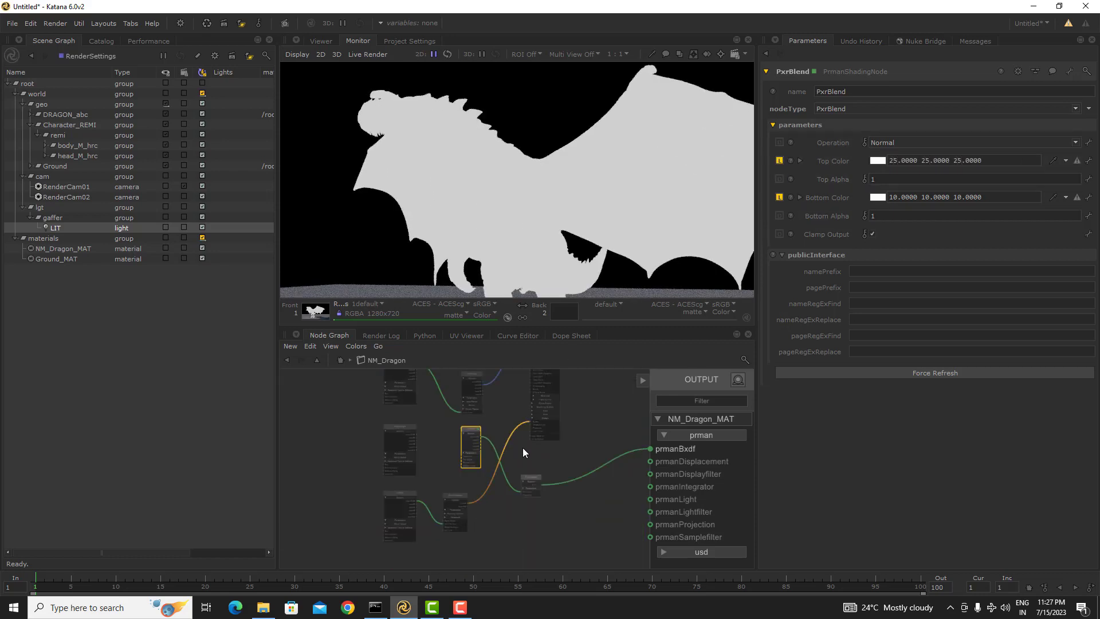
{"action": "left_click", "coordinate": [878, 161]}
{"action": "left_click_drag", "start_coordinate": [503, 214], "coordinate": [531, 201]}
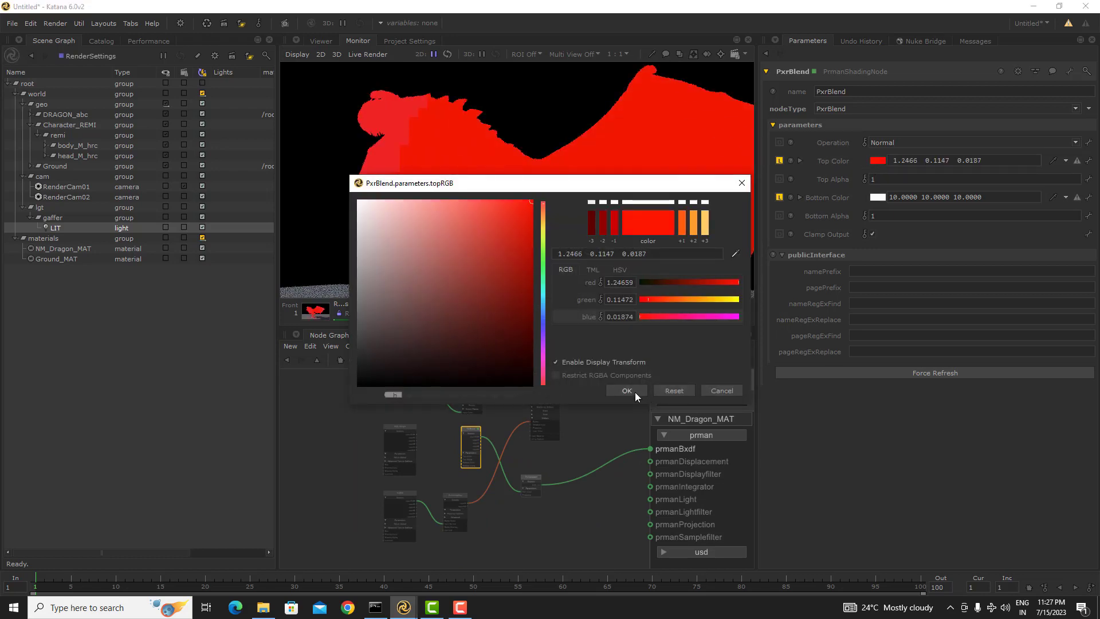
{"action": "left_click", "coordinate": [628, 390]}
- Connect the SSS_Weight texture's resultR output to PxrBlend's Top Alpha input
{"action": "scroll", "coordinate": [423, 439], "scroll_direction": "up", "scroll_amount": 3}
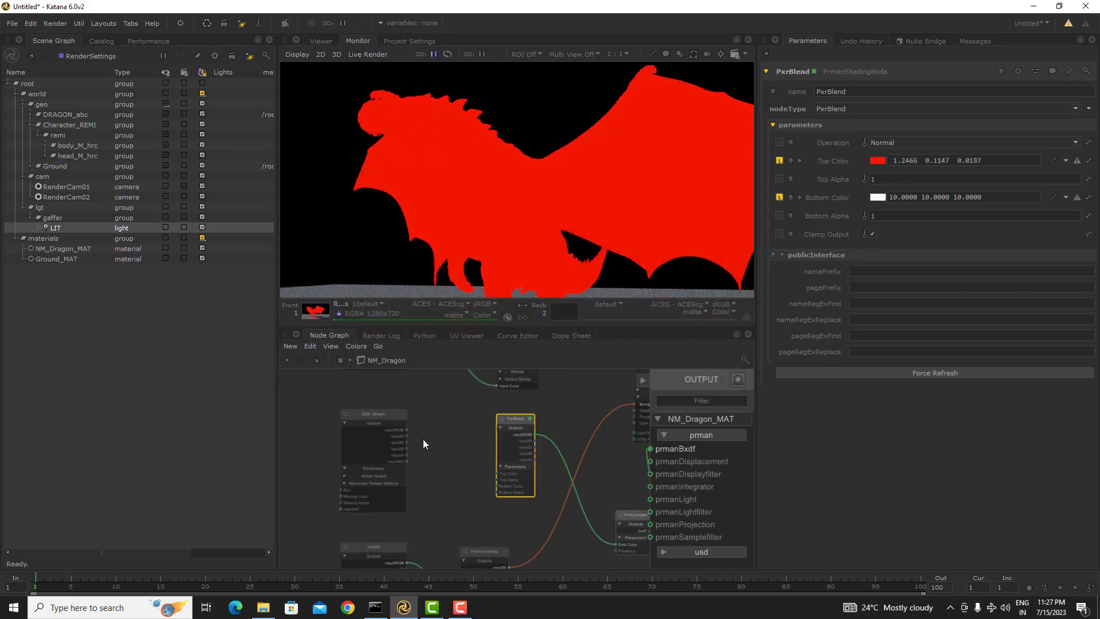
{"action": "scroll", "coordinate": [405, 437], "scroll_direction": "up", "scroll_amount": 4}
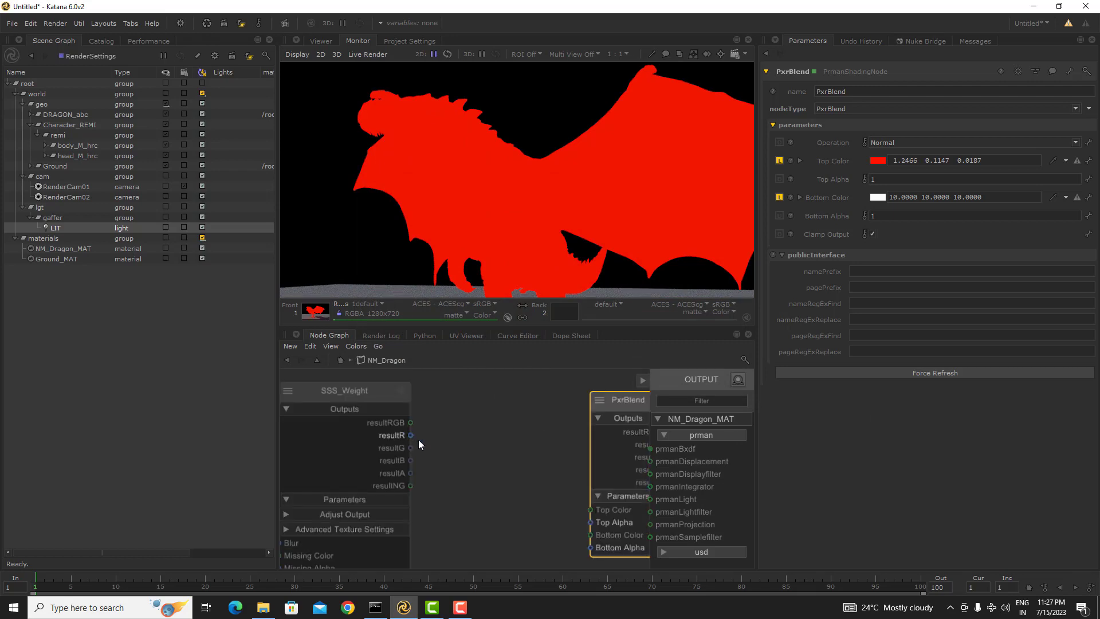
{"action": "left_click_drag", "start_coordinate": [411, 435], "coordinate": [457, 467]}
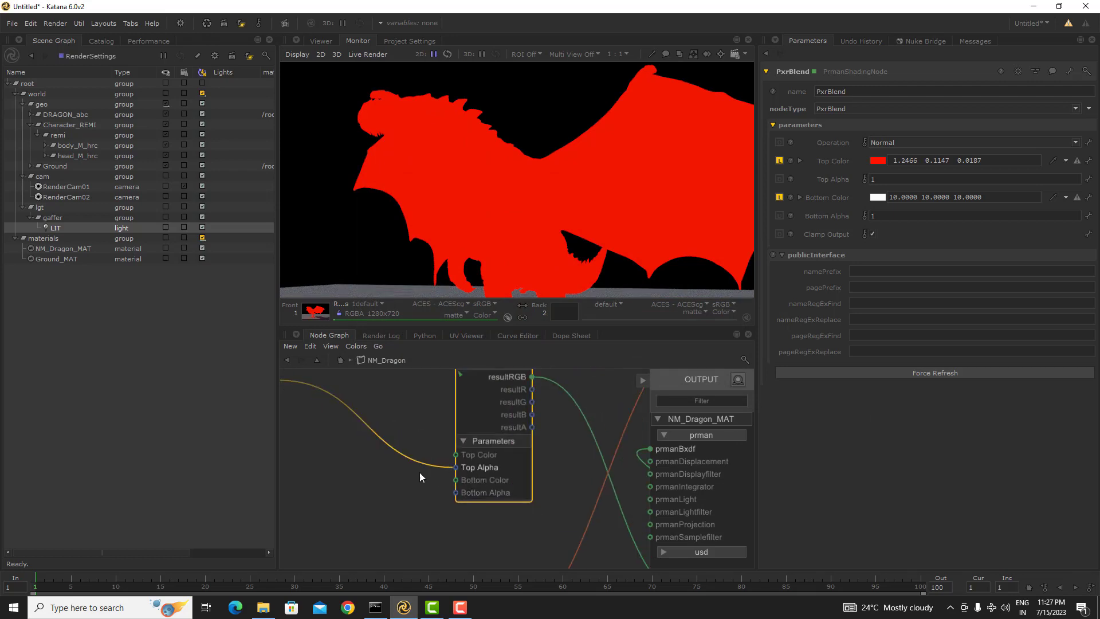
{"action": "middle_click_drag", "start_coordinate": [348, 470], "coordinate": [478, 461]}
{"action": "middle_click_drag", "start_coordinate": [608, 420], "coordinate": [511, 459]}
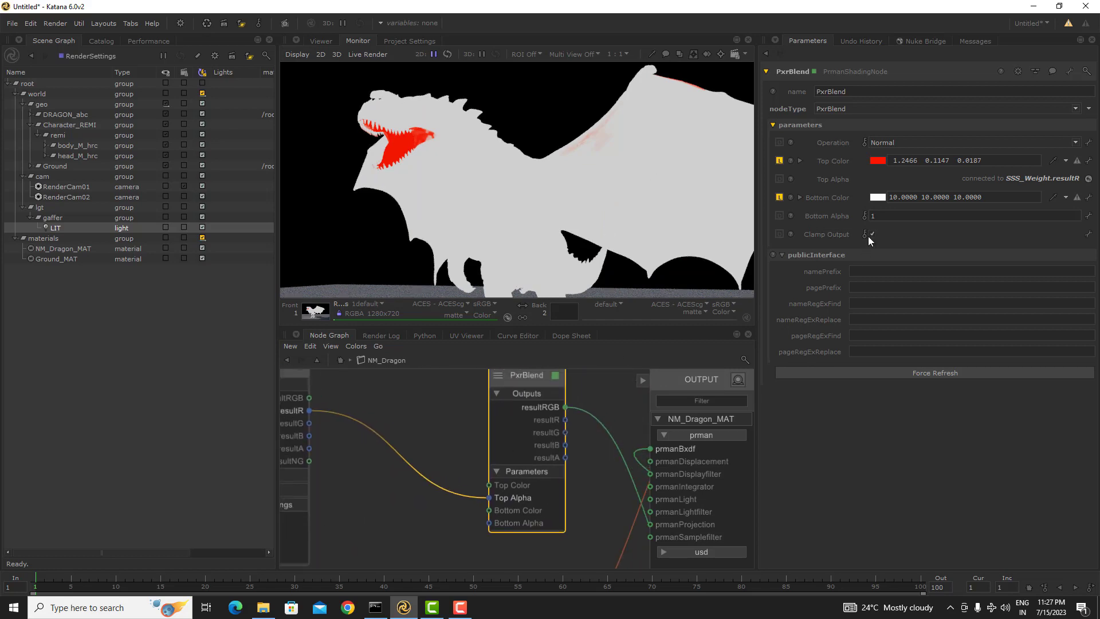
- Clear the Bottom Color override on PxrBlend, set it to blue 0.1040, 0.0352, 3.6740, and check the mask in the render
{"action": "left_click", "coordinate": [778, 197]}
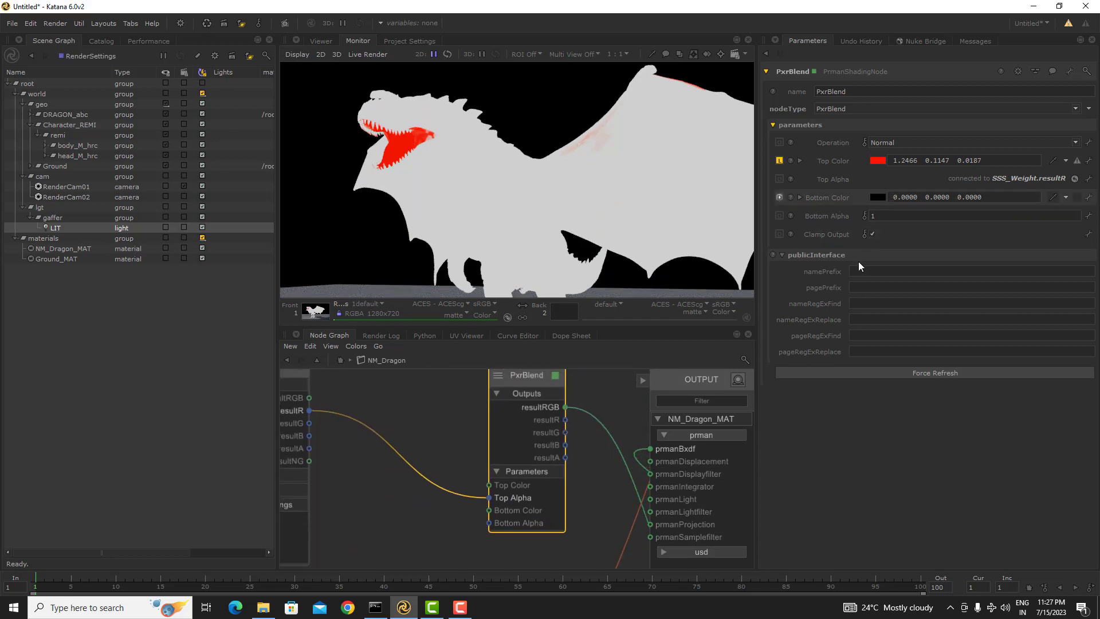
{"action": "left_click", "coordinate": [877, 197]}
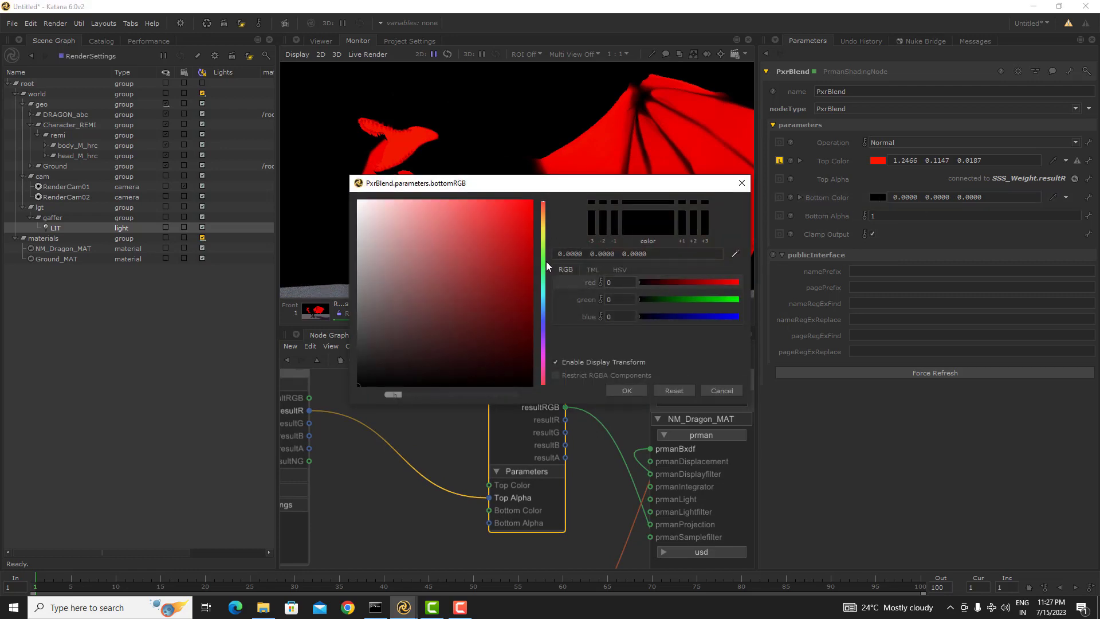
{"action": "left_click", "coordinate": [661, 316]}
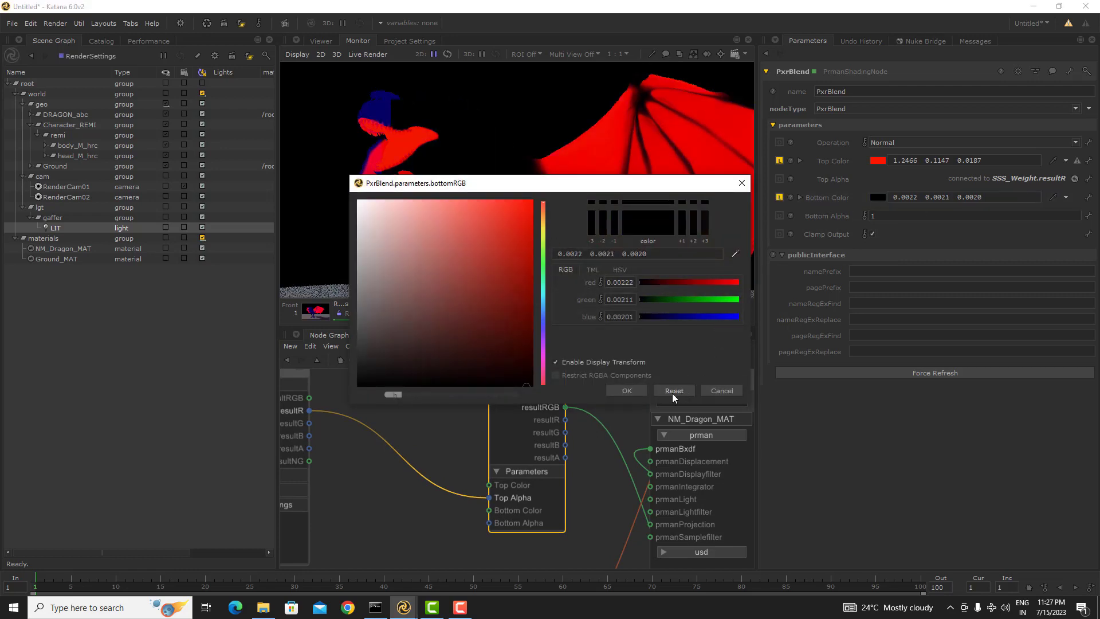
{"action": "left_click", "coordinate": [627, 391]}
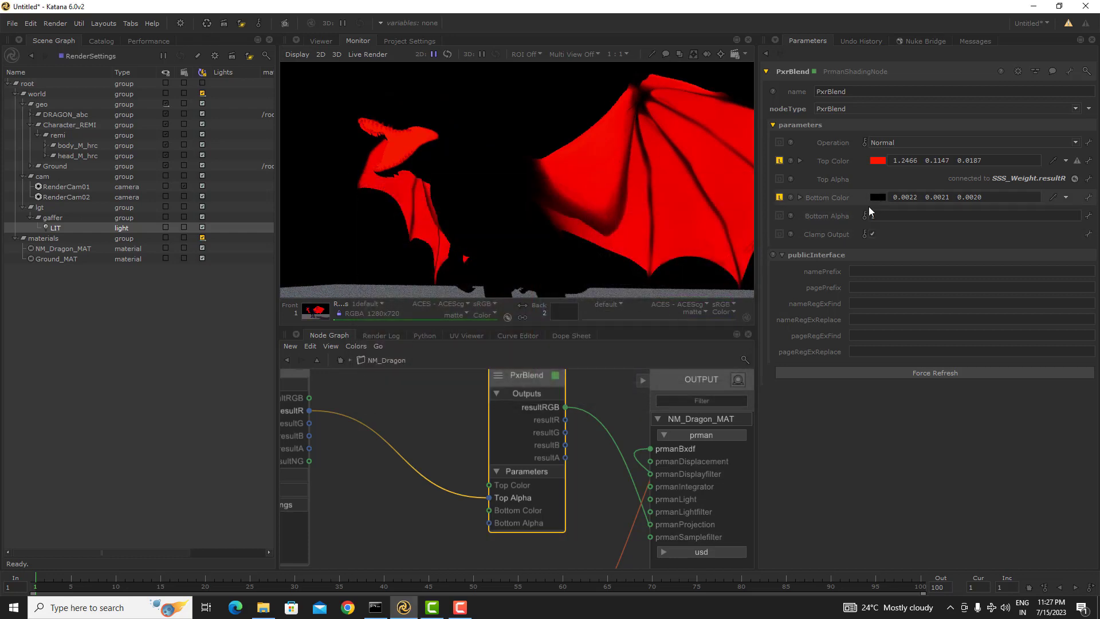
{"action": "left_click", "coordinate": [878, 198]}
{"action": "left_click_drag", "start_coordinate": [671, 317], "coordinate": [791, 319]}
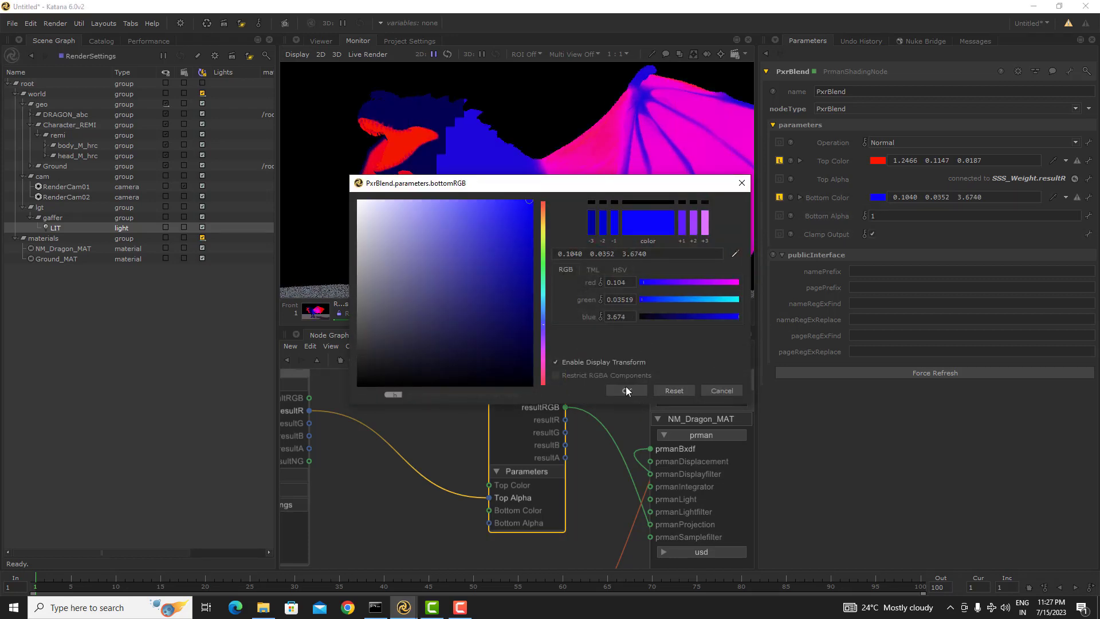
{"action": "left_click", "coordinate": [626, 390]}
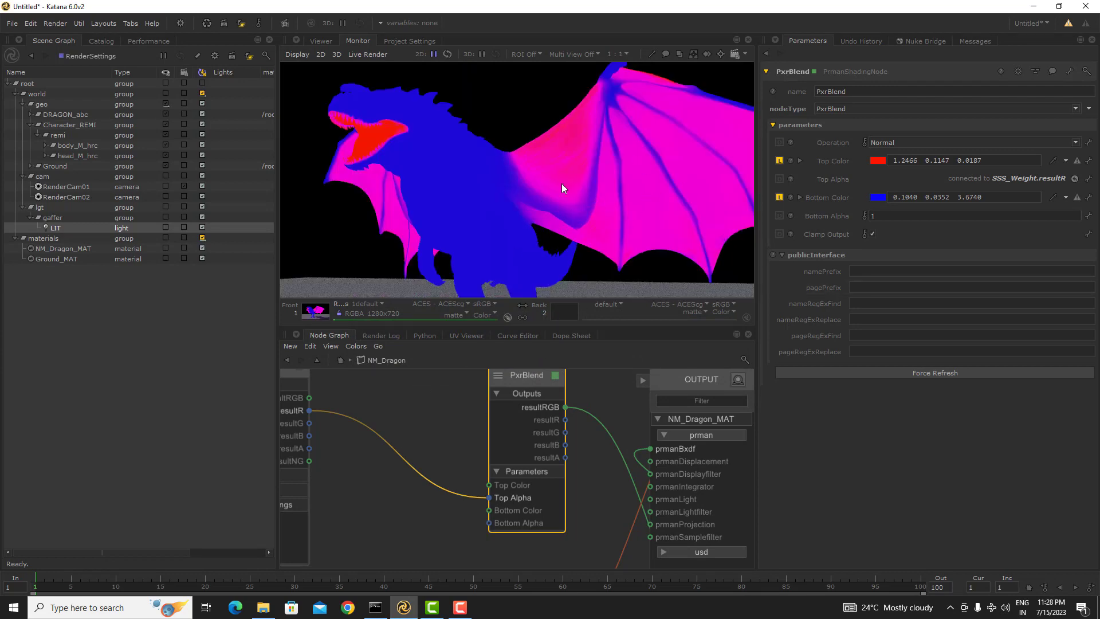
{"action": "scroll", "coordinate": [562, 187], "scroll_direction": "down", "scroll_amount": 1}
{"action": "scroll", "coordinate": [526, 179], "scroll_direction": "up", "scroll_amount": 1}
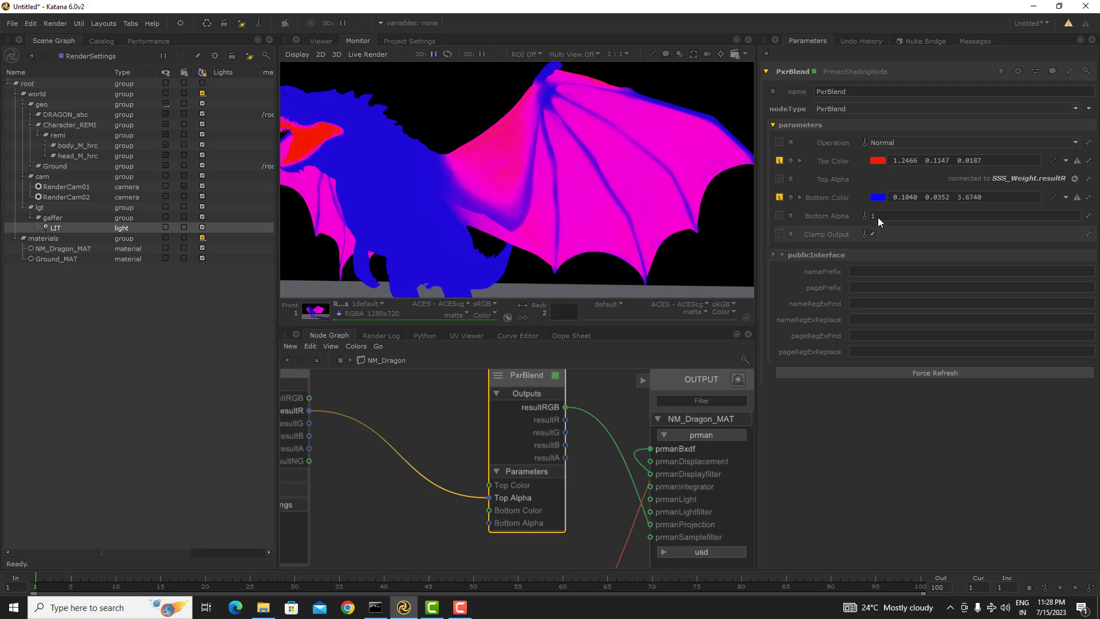
- Change PxrBlend's Bottom Color to pure white with an HSV value of 10
{"action": "left_click", "coordinate": [878, 197]}
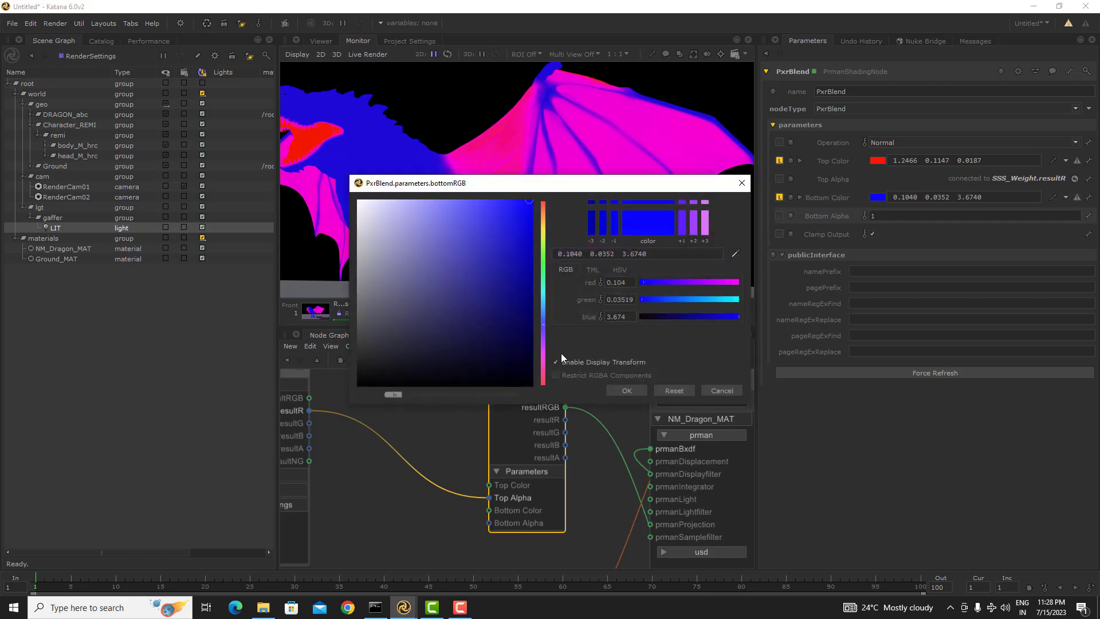
{"action": "left_click", "coordinate": [615, 271]}
{"action": "left_click_drag", "start_coordinate": [442, 301], "coordinate": [358, 199]}
{"action": "double_click", "coordinate": [611, 317]}
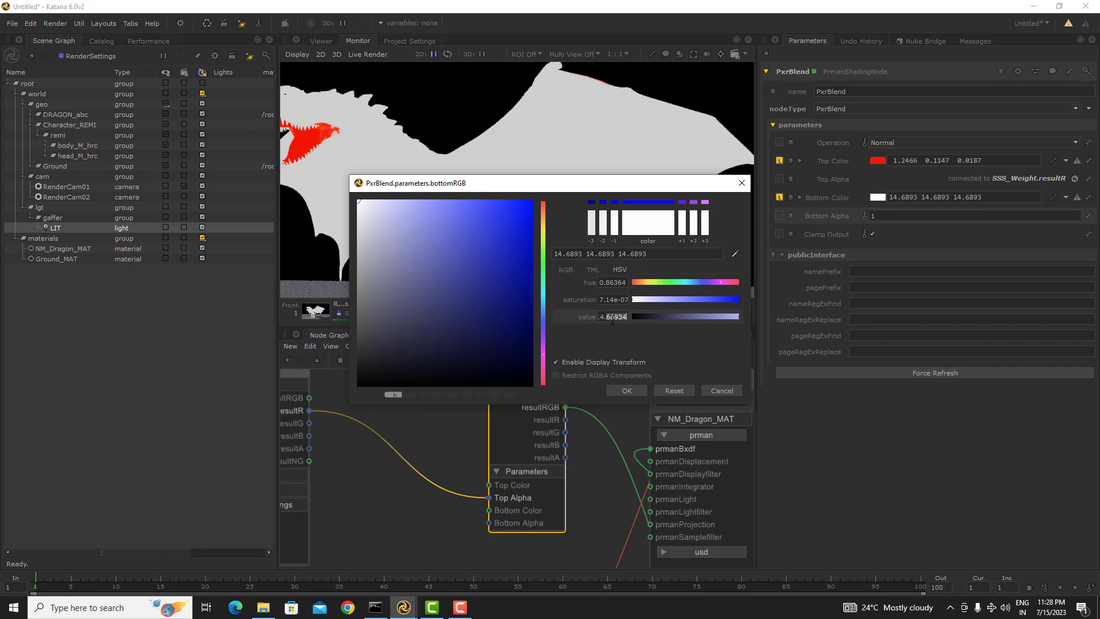
{"action": "type", "text": "10"}
{"action": "left_click", "coordinate": [627, 390]}
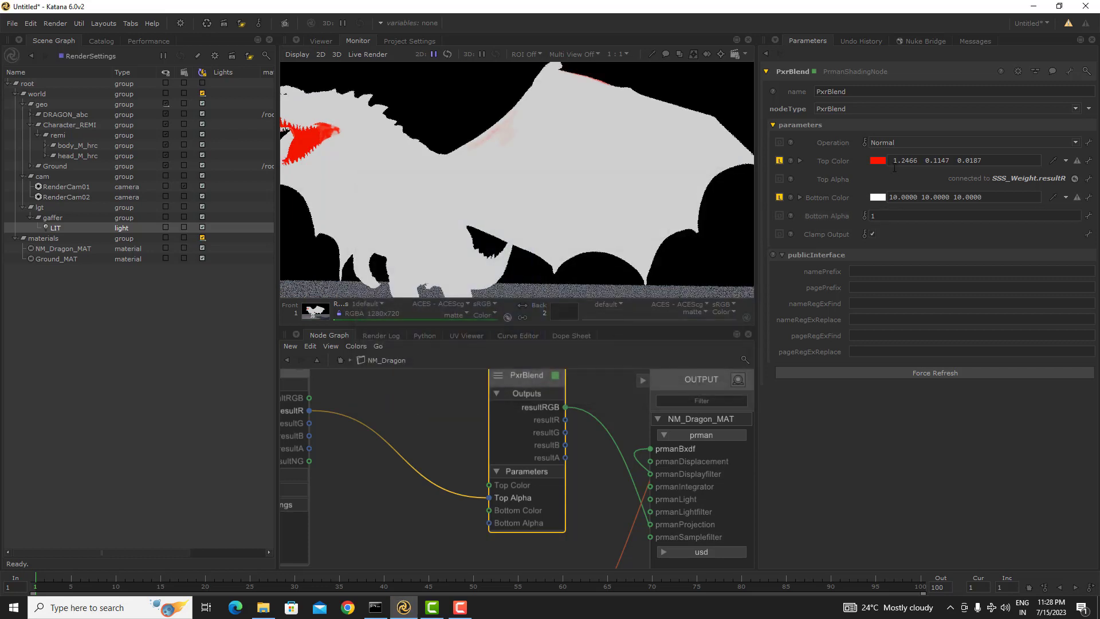
- Change PxrBlend's Top Color to a neutral dark grey of 0.1485, 0.1485, 0.1485
{"action": "left_click", "coordinate": [879, 162]}
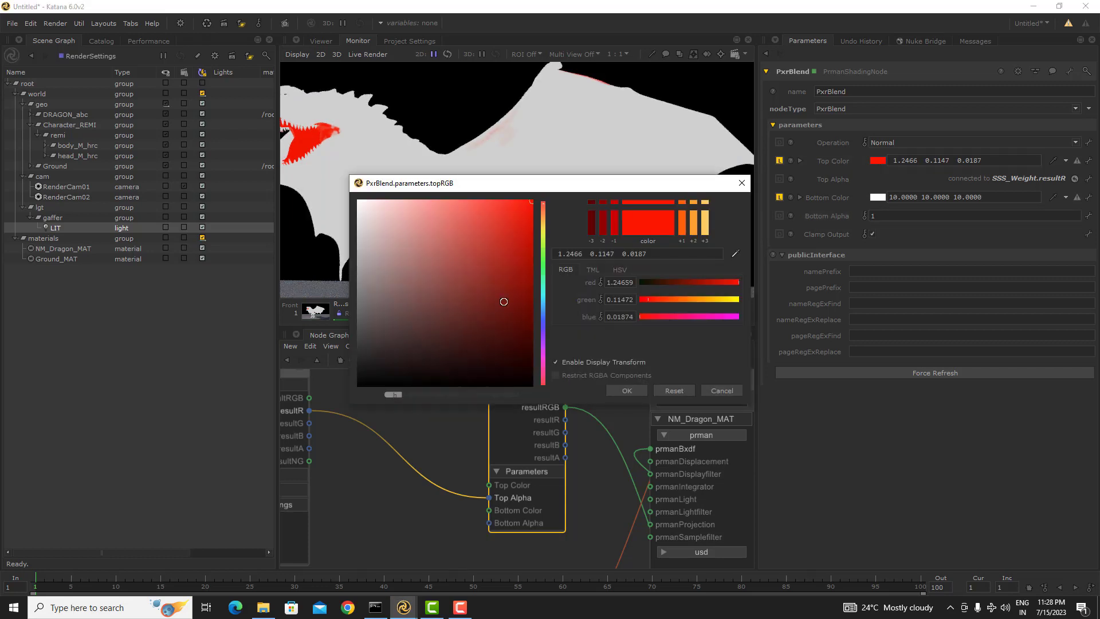
{"action": "left_click", "coordinate": [361, 314]}
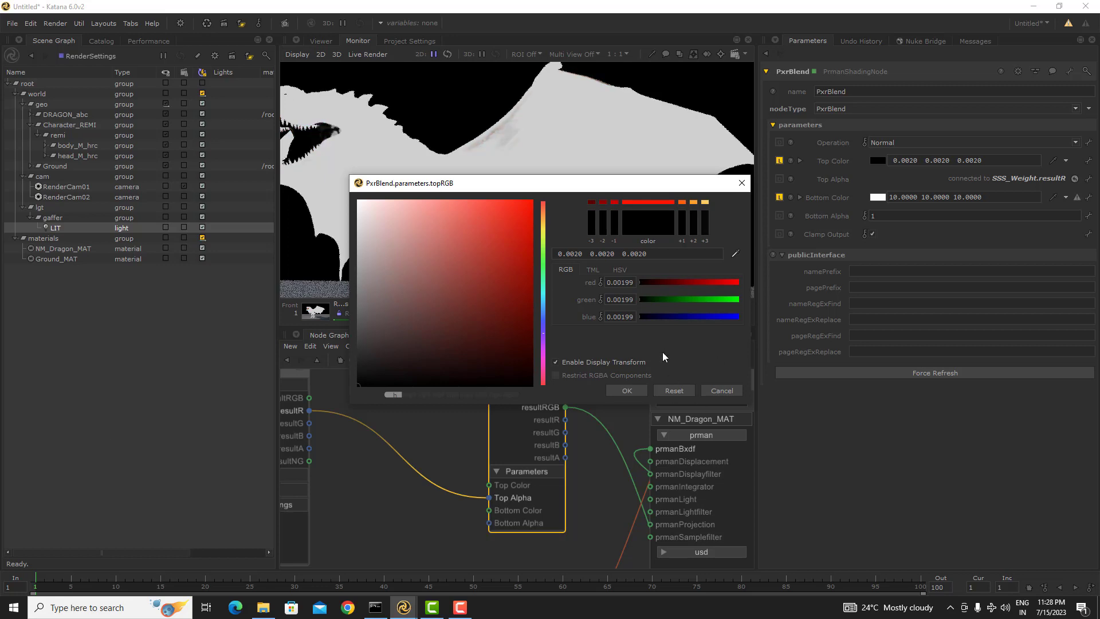
{"action": "left_click", "coordinate": [619, 269]}
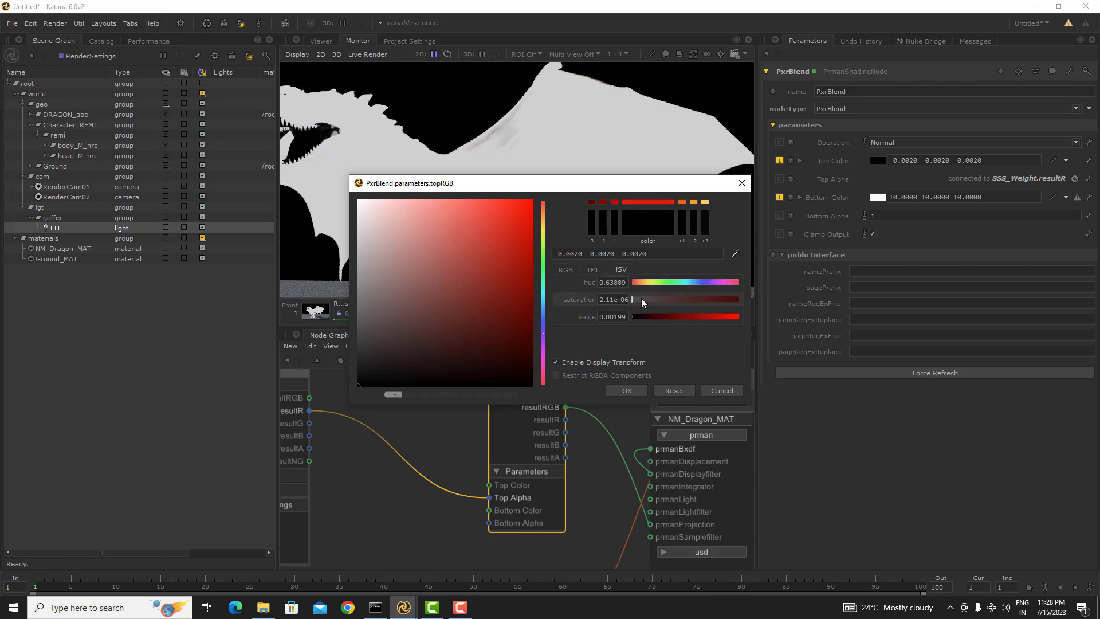
{"action": "left_click", "coordinate": [648, 316]}
{"action": "left_click_drag", "start_coordinate": [374, 327], "coordinate": [358, 328]}
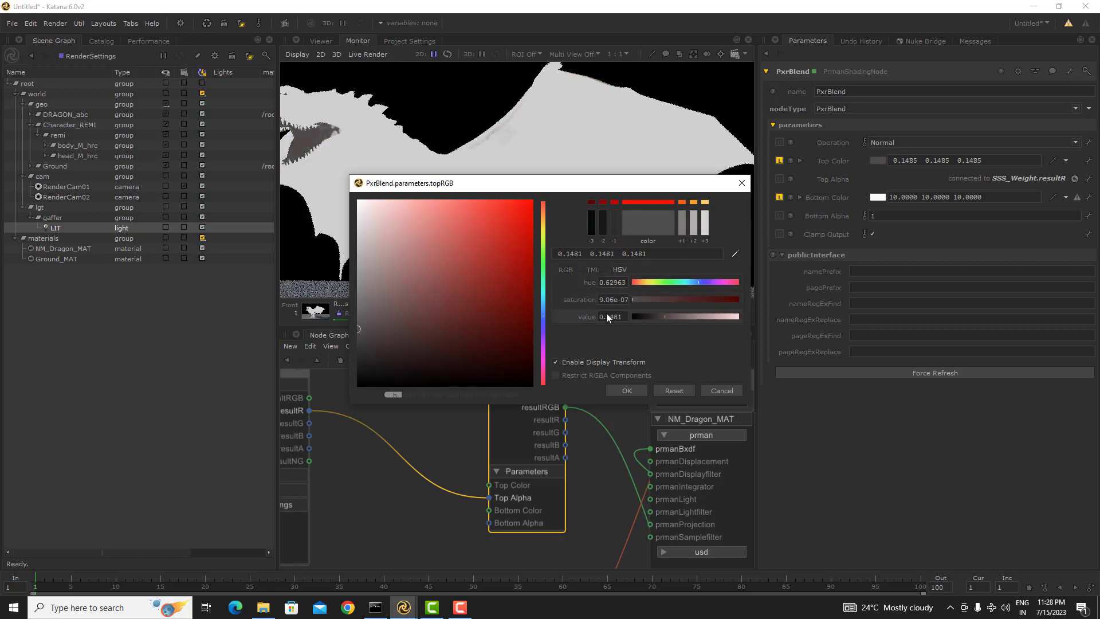
{"action": "double_click", "coordinate": [615, 300]}
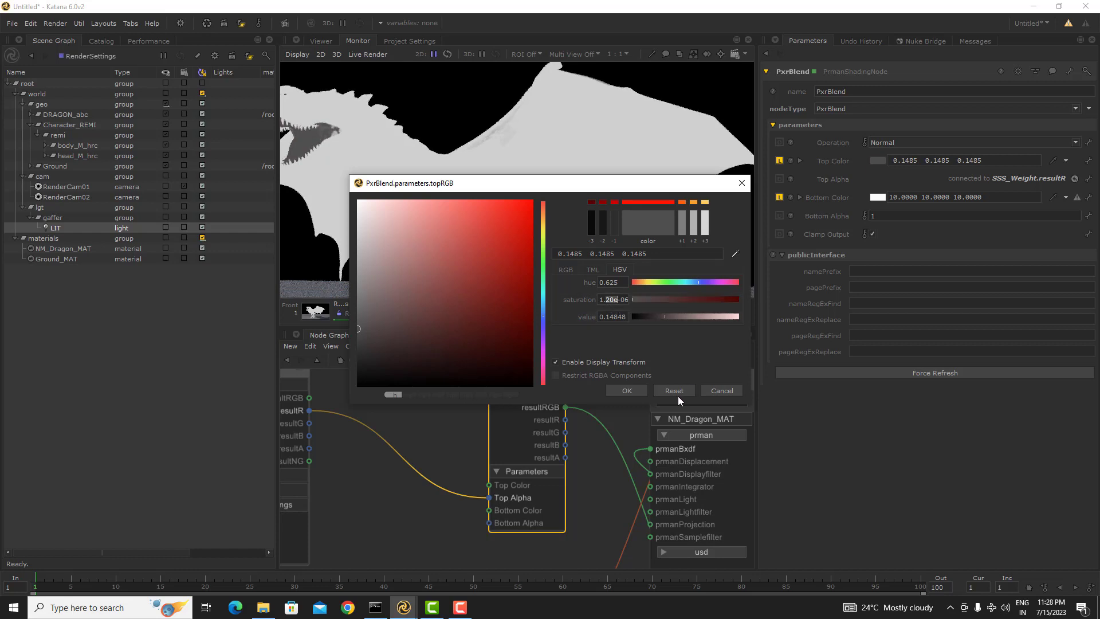
{"action": "left_click", "coordinate": [734, 394]}
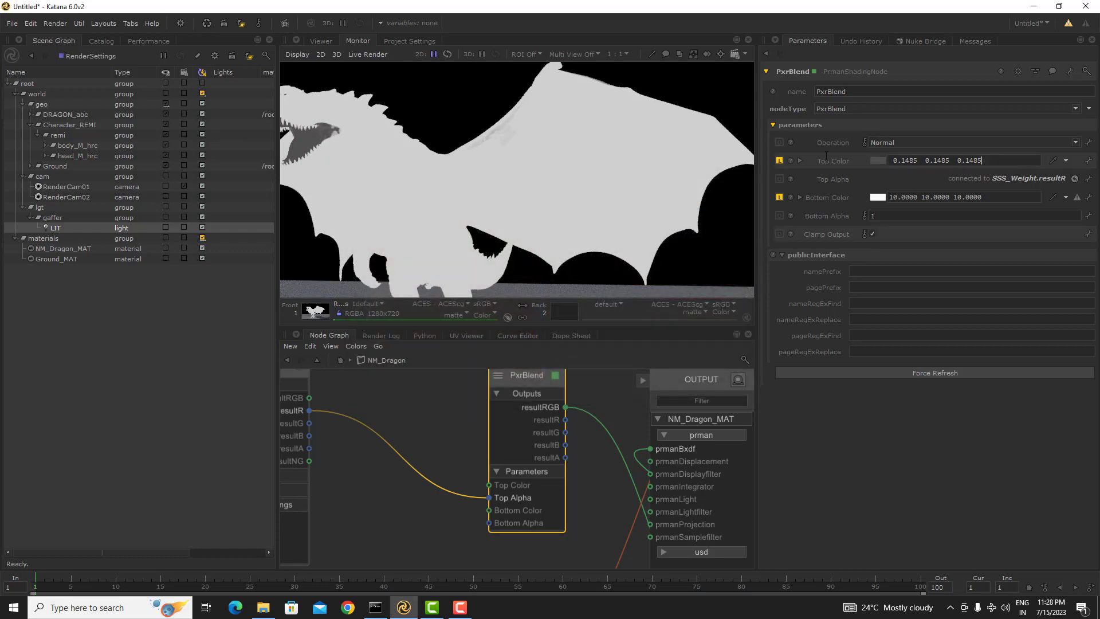
- Undo the last Top Color changes on PxrBlend and set the color to 25, 25, 25
{"action": "left_click_drag", "start_coordinate": [983, 161], "coordinate": [884, 178]}
{"action": "key", "text": "ctrl+z"}
{"action": "key", "text": "ctrl+z"}
{"action": "key", "text": "ctrl+z"}
{"action": "key", "text": "ctrl+z"}
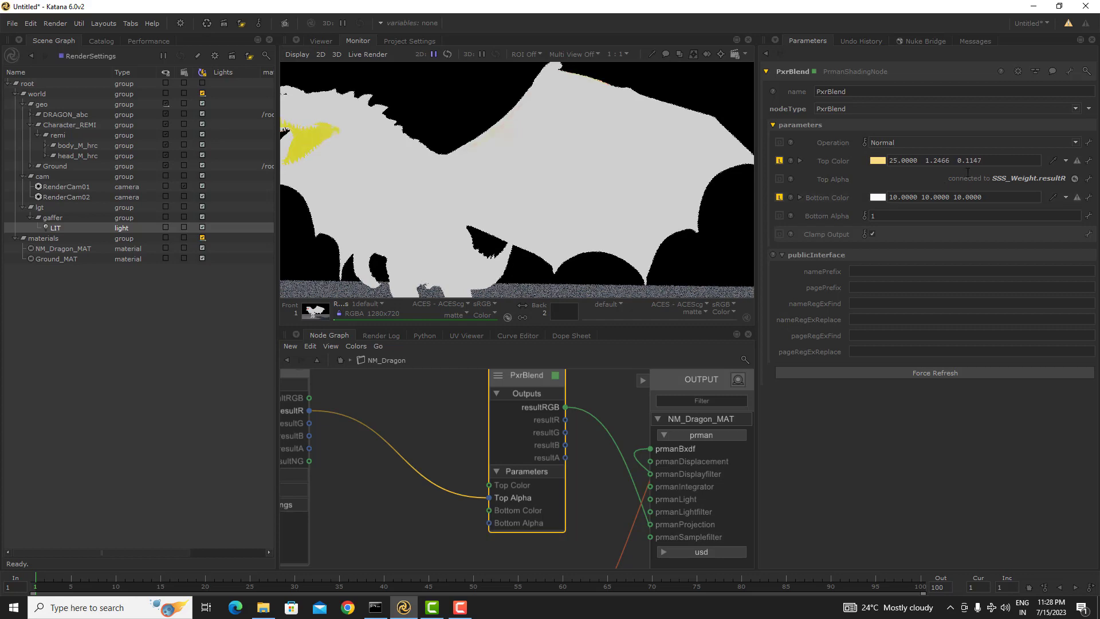
{"action": "left_click", "coordinate": [935, 159]}
{"action": "double_click", "coordinate": [937, 161]}
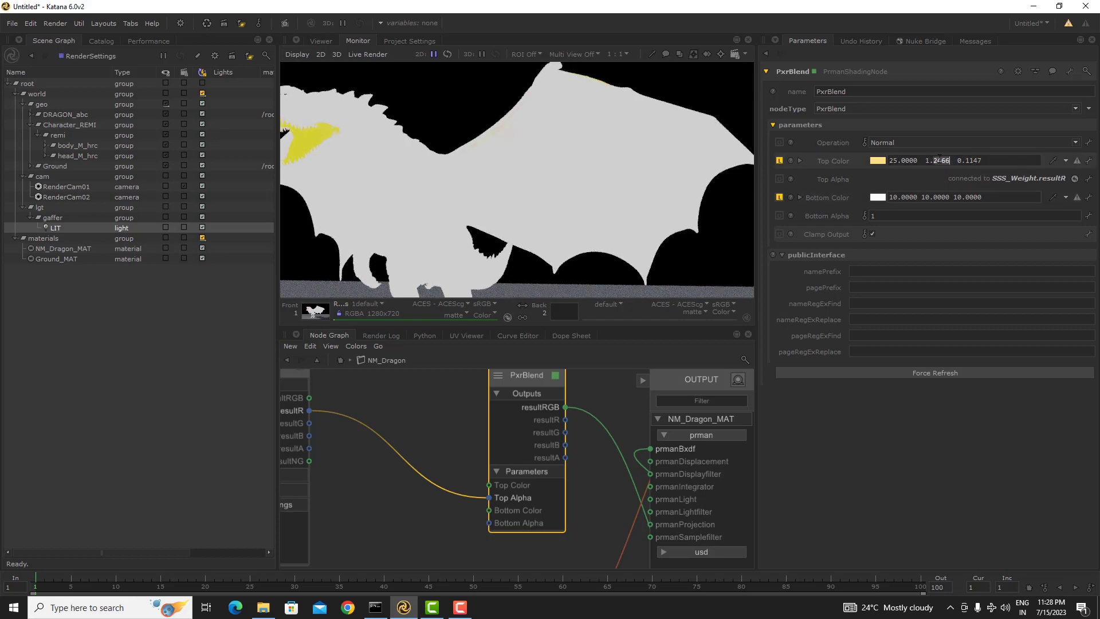
{"action": "double_click", "coordinate": [940, 160]}
{"action": "left_click_drag", "start_coordinate": [949, 160], "coordinate": [922, 159]}
{"action": "type", "text": "25"}
{"action": "key", "text": "Return"}
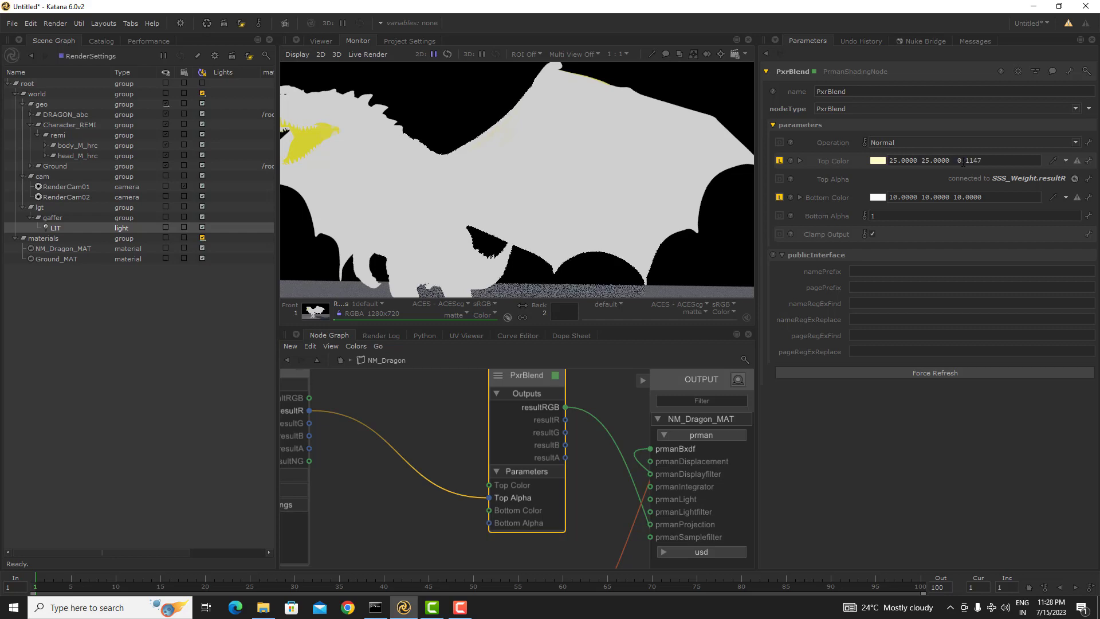
{"action": "left_click_drag", "start_coordinate": [982, 160], "coordinate": [961, 159]}
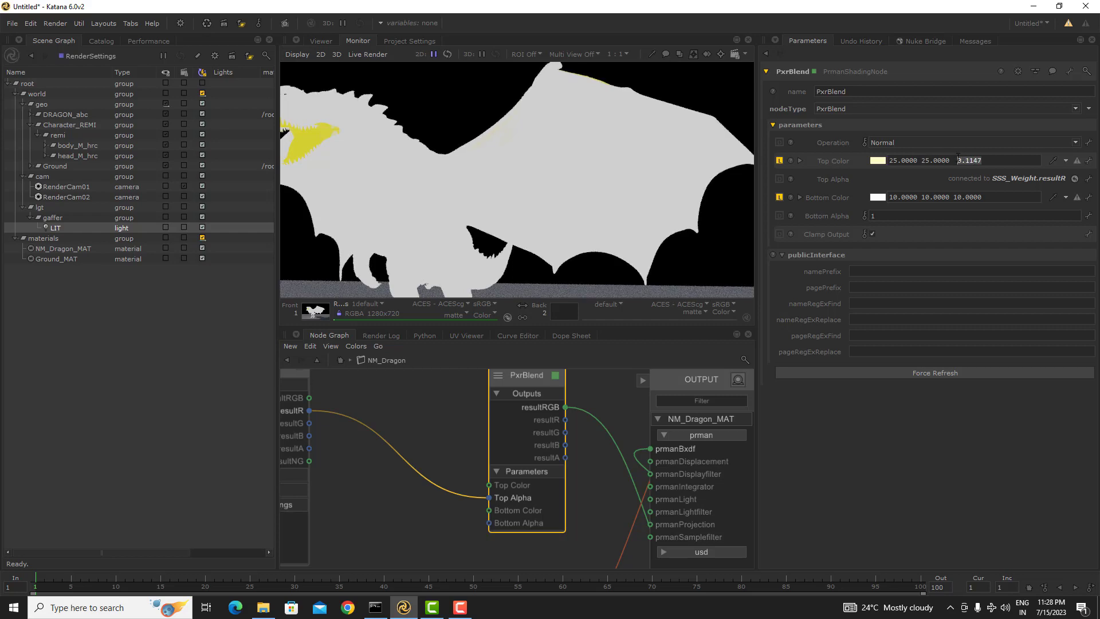
{"action": "type", "text": "25"}
{"action": "key", "text": "Return"}
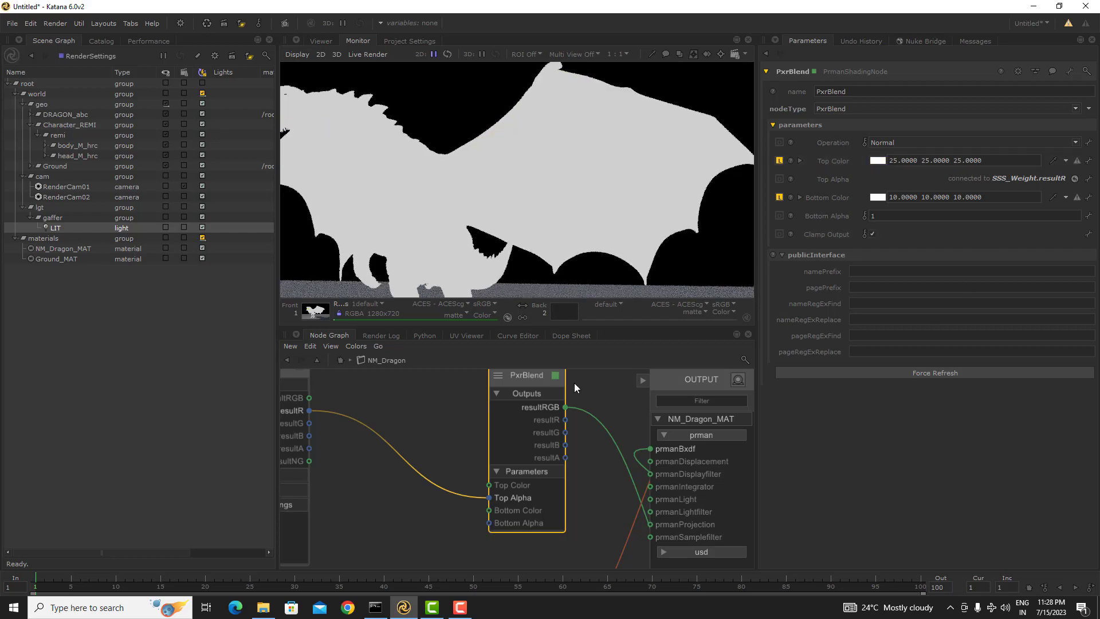
- Connect PxrBlend's resultR output to the Mean Free Path Distance input in PxrSurface's Subsurface group
{"action": "scroll", "coordinate": [576, 401], "scroll_direction": "down", "scroll_amount": 4}
{"action": "middle_click_drag", "start_coordinate": [575, 424], "coordinate": [373, 403]}
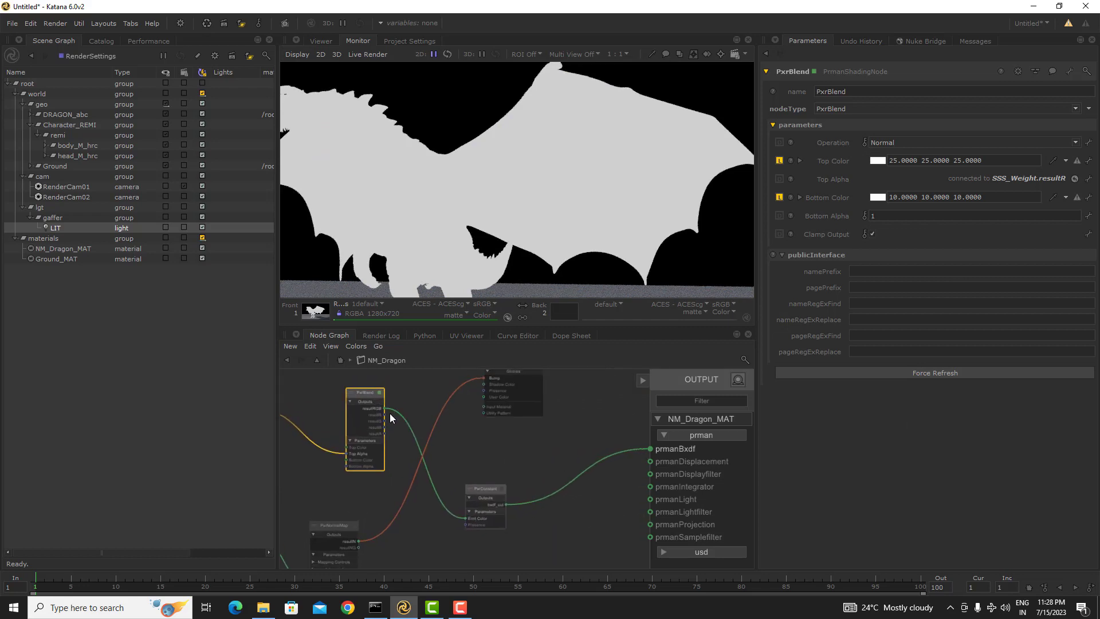
{"action": "scroll", "coordinate": [388, 415], "scroll_direction": "up", "scroll_amount": 4}
{"action": "left_click", "coordinate": [383, 415]}
{"action": "middle_click_drag", "start_coordinate": [544, 378], "coordinate": [404, 478]}
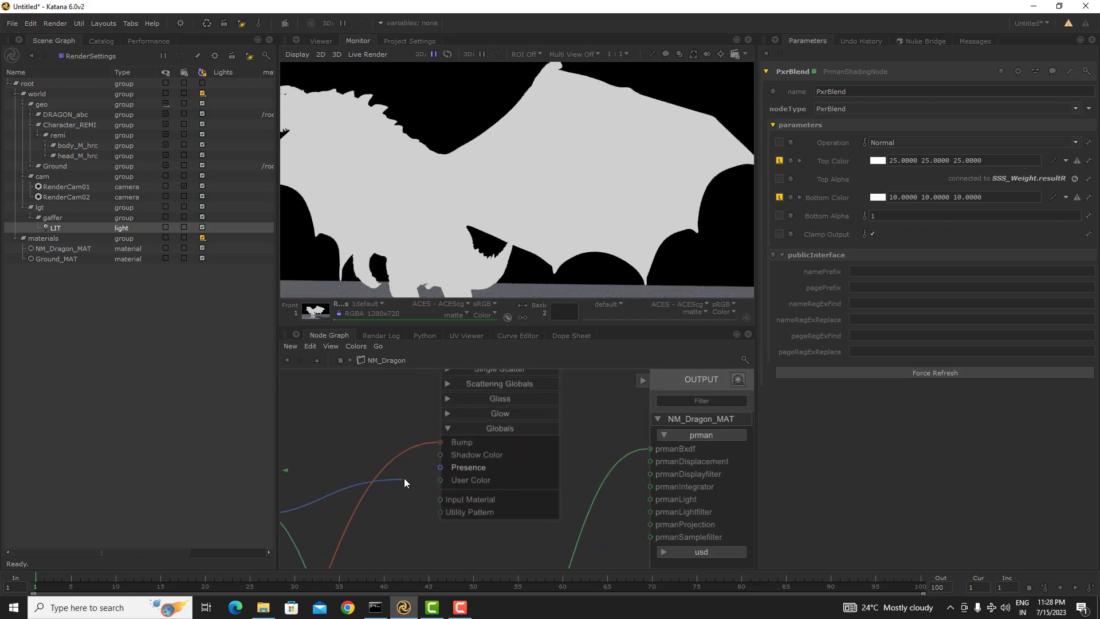
{"action": "scroll", "coordinate": [405, 479], "scroll_direction": "down", "scroll_amount": 5}
{"action": "scroll", "coordinate": [387, 450], "scroll_direction": "up", "scroll_amount": 5}
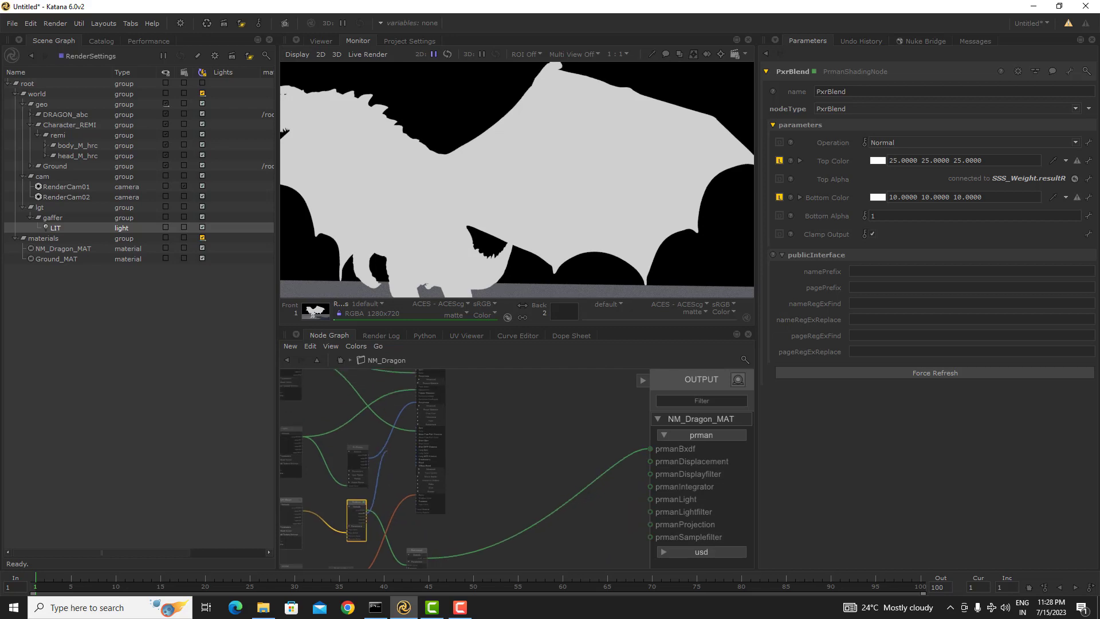
{"action": "middle_click_drag", "start_coordinate": [412, 456], "coordinate": [394, 458]}
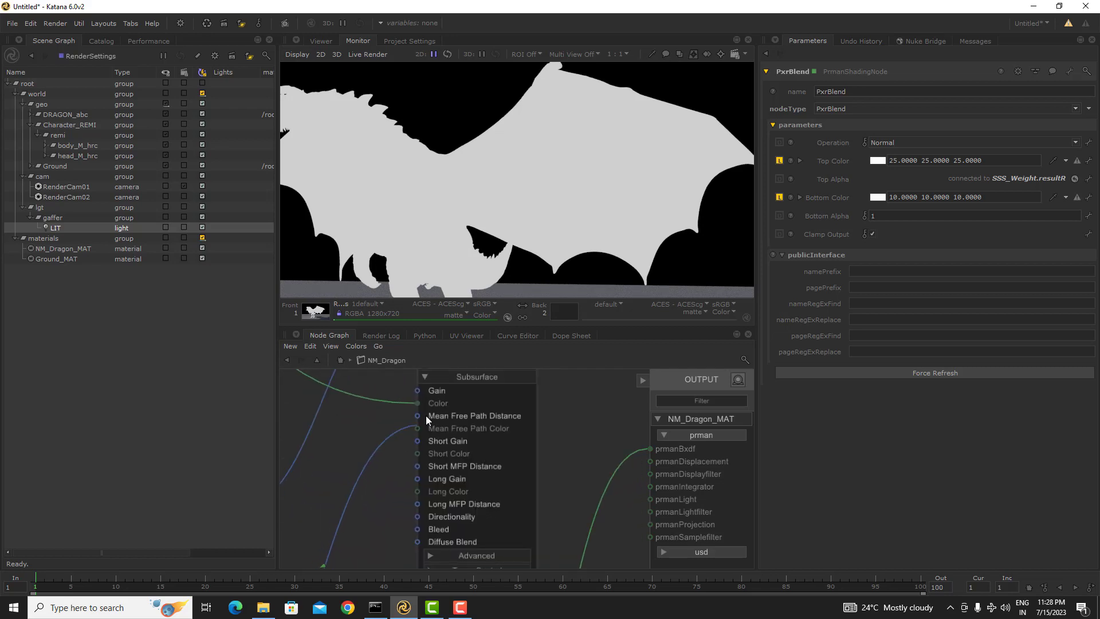
{"action": "left_click", "coordinate": [430, 416]}
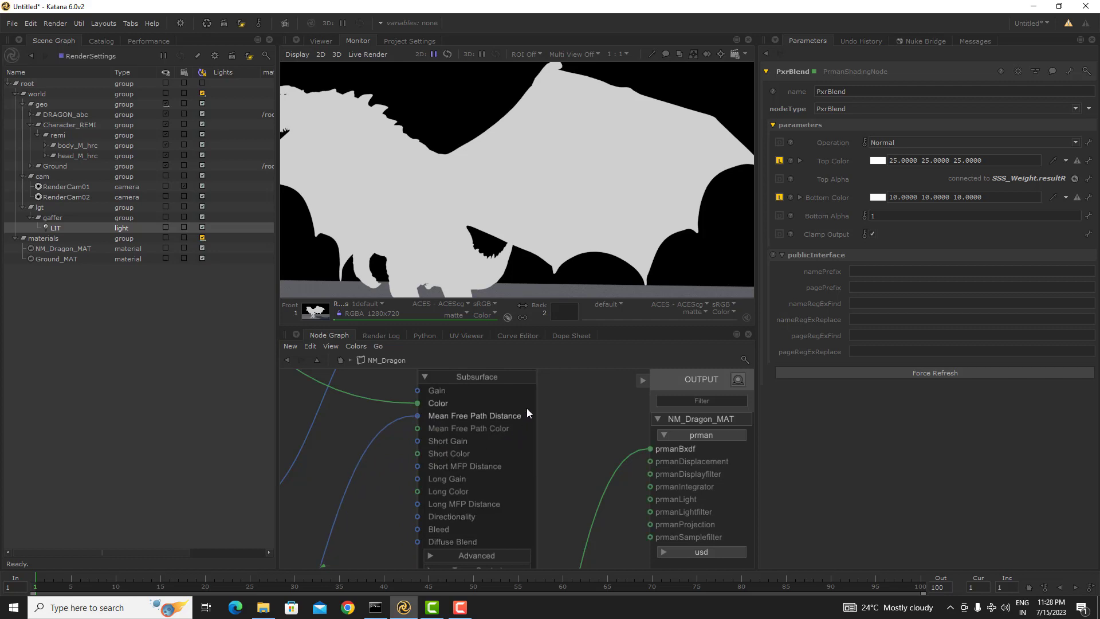
- Review PxrSurface's subsurface parameters and connect its bxdf_out to the prmanBxdf input of NM_Dragon_MAT
{"action": "left_click", "coordinate": [530, 379]}
{"action": "middle_click_drag", "start_coordinate": [447, 437], "coordinate": [445, 447]}
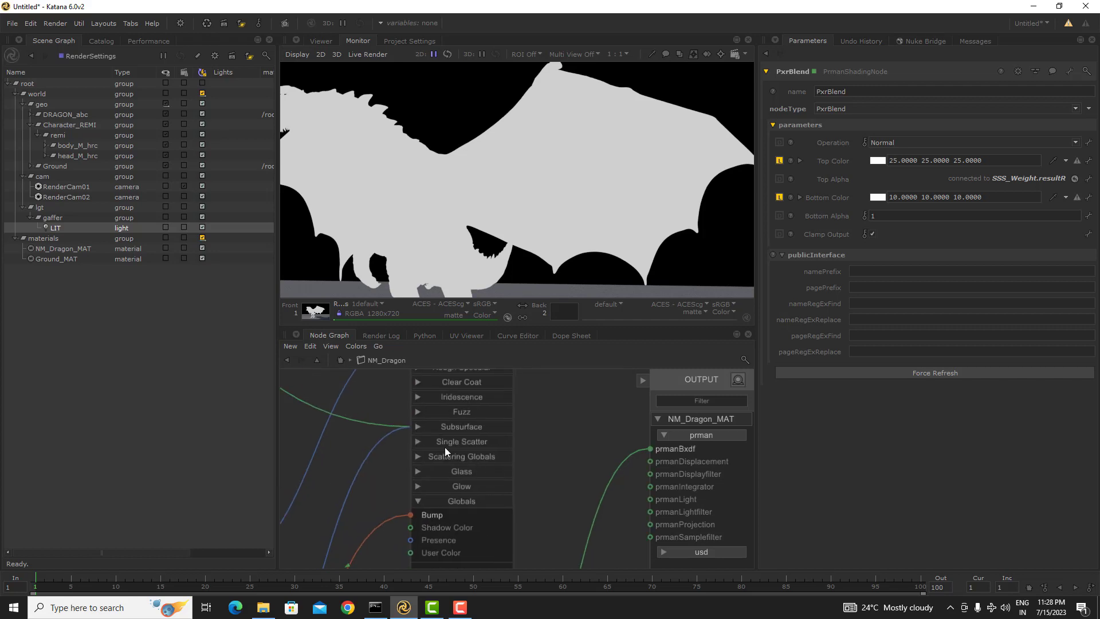
{"action": "scroll", "coordinate": [448, 427], "scroll_direction": "up", "scroll_amount": 10}
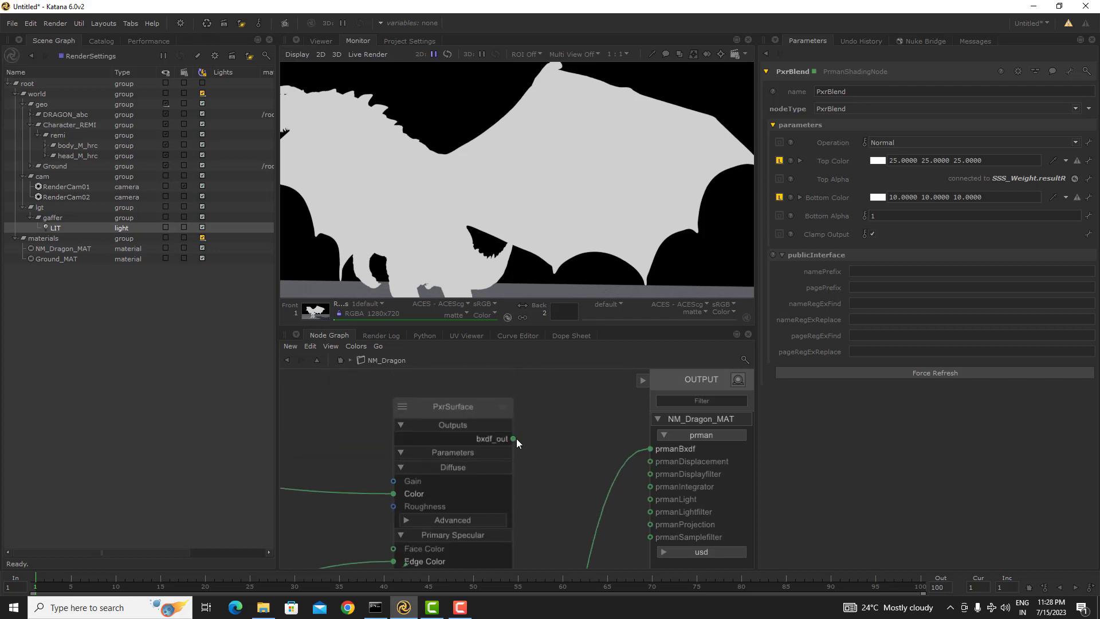
{"action": "left_click", "coordinate": [845, 372]}
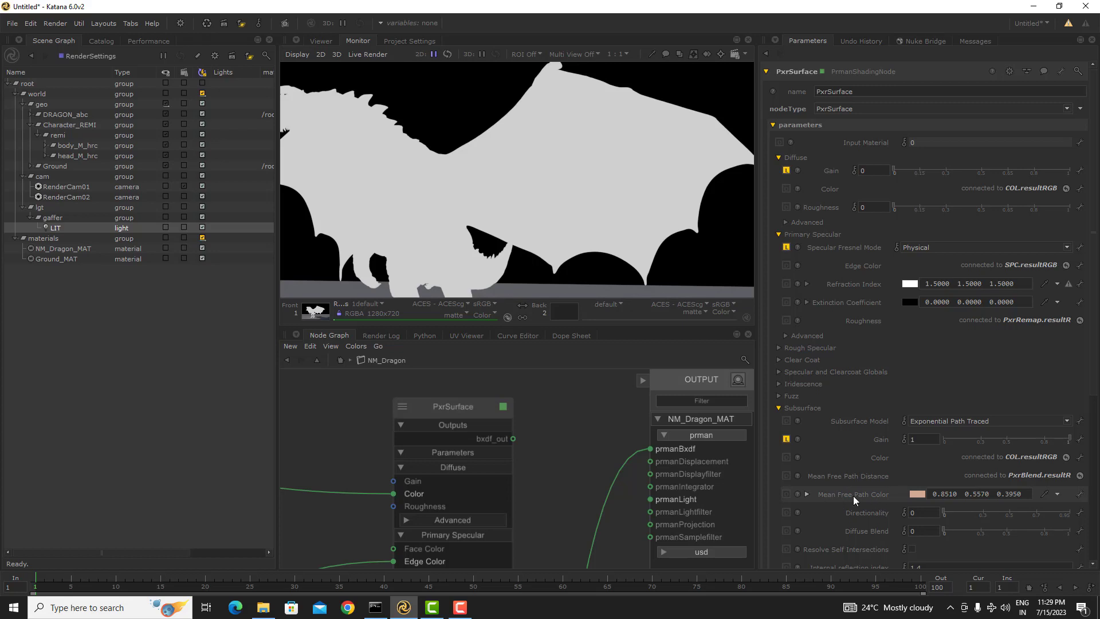
{"action": "scroll", "coordinate": [888, 492], "scroll_direction": "down", "scroll_amount": 3}
{"action": "scroll", "coordinate": [533, 484], "scroll_direction": "down", "scroll_amount": 2}
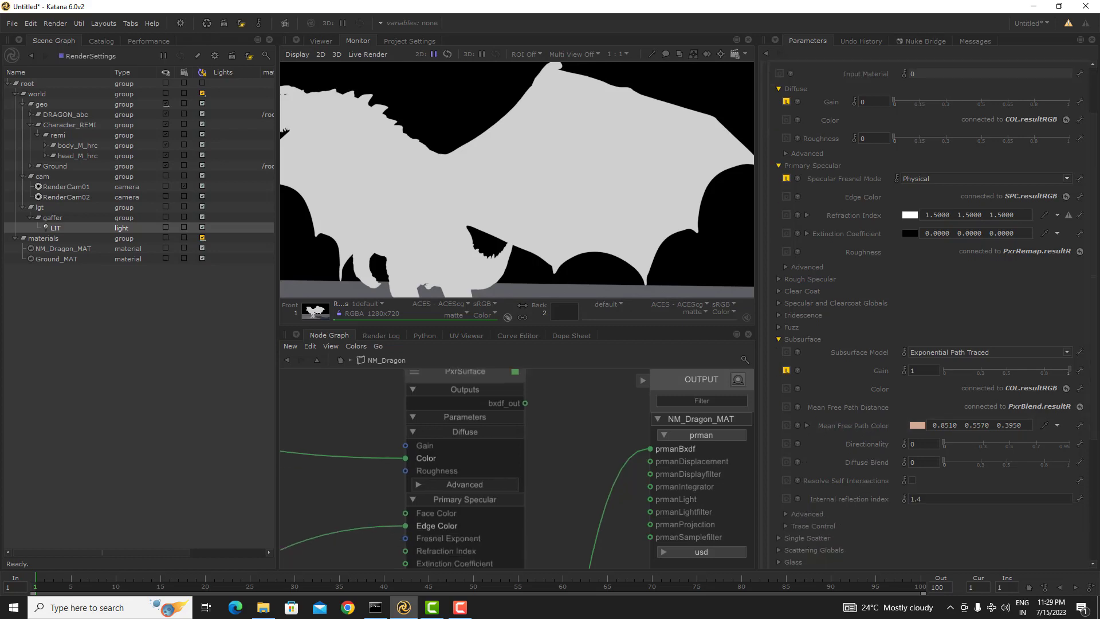
{"action": "scroll", "coordinate": [532, 462], "scroll_direction": "down", "scroll_amount": 4}
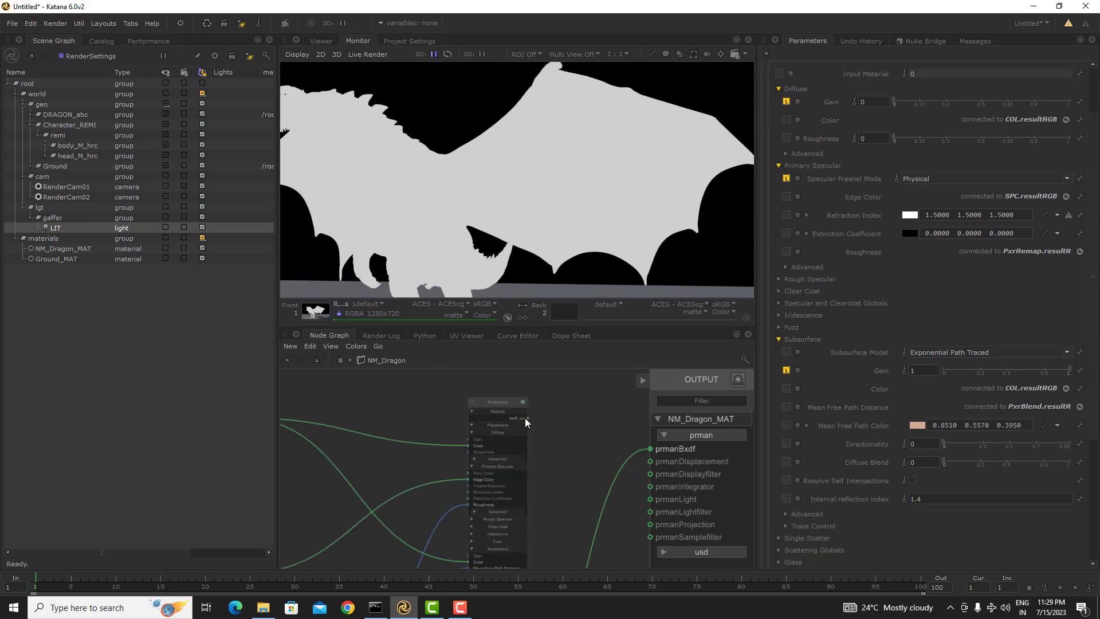
{"action": "left_click_drag", "start_coordinate": [525, 420], "coordinate": [650, 448]}
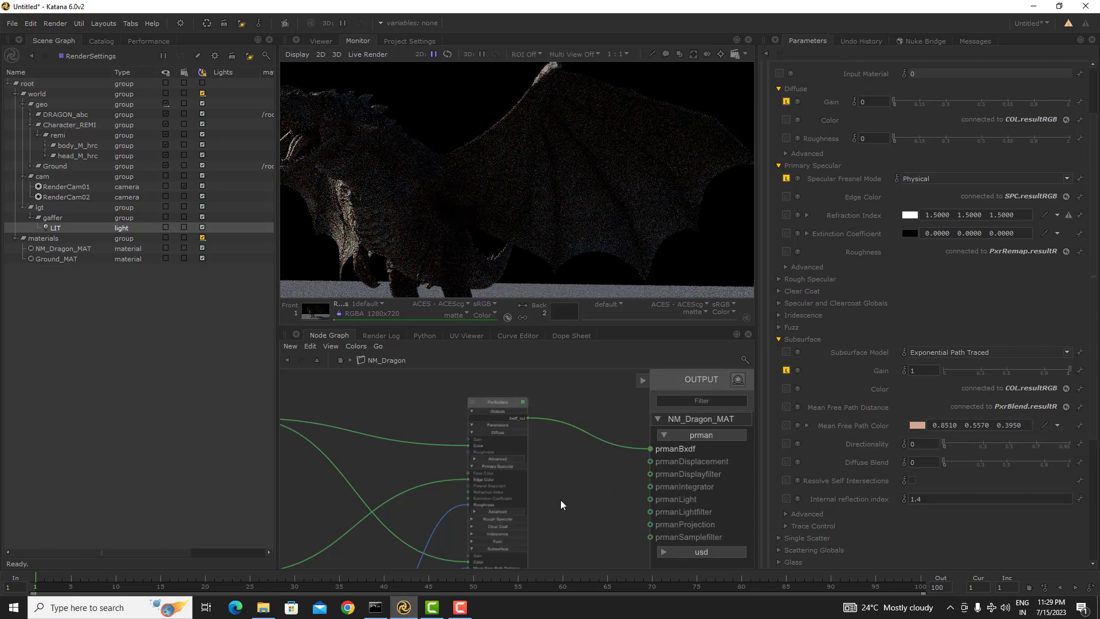
- Disconnect PxrBlend from PxrSurface's Mean Free Path Distance input to compare the live render
{"action": "scroll", "coordinate": [560, 500], "scroll_direction": "down", "scroll_amount": 3}
{"action": "scroll", "coordinate": [597, 465], "scroll_direction": "down", "scroll_amount": 2}
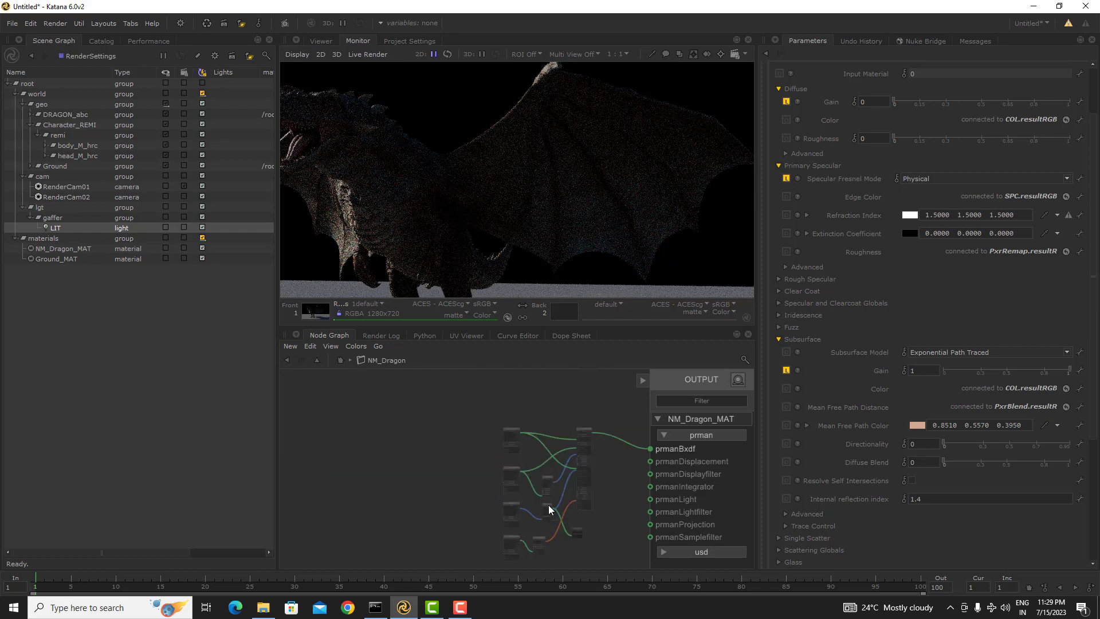
{"action": "scroll", "coordinate": [549, 509], "scroll_direction": "up", "scroll_amount": 5}
{"action": "middle_click_drag", "start_coordinate": [572, 489], "coordinate": [446, 463]}
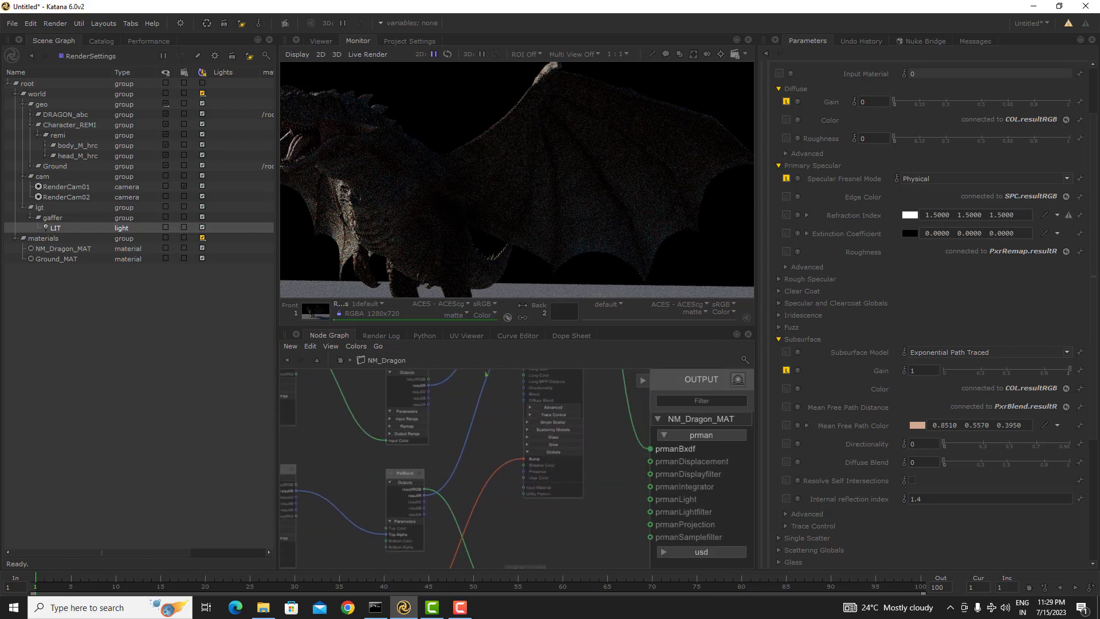
{"action": "middle_click_drag", "start_coordinate": [583, 440], "coordinate": [557, 530]}
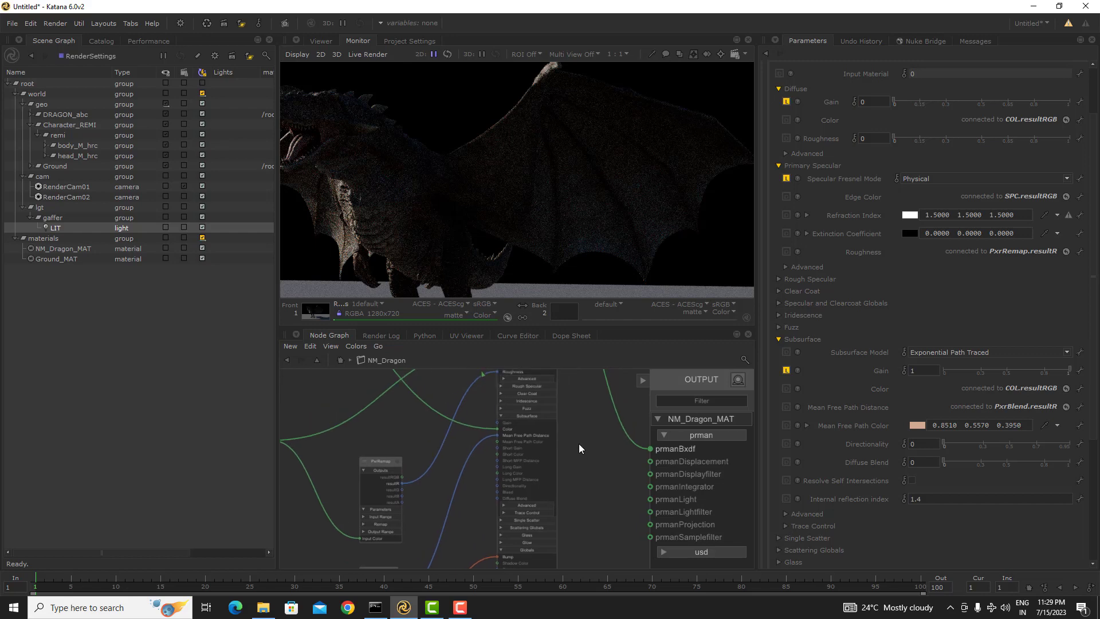
{"action": "left_click_drag", "start_coordinate": [479, 463], "coordinate": [496, 430]}
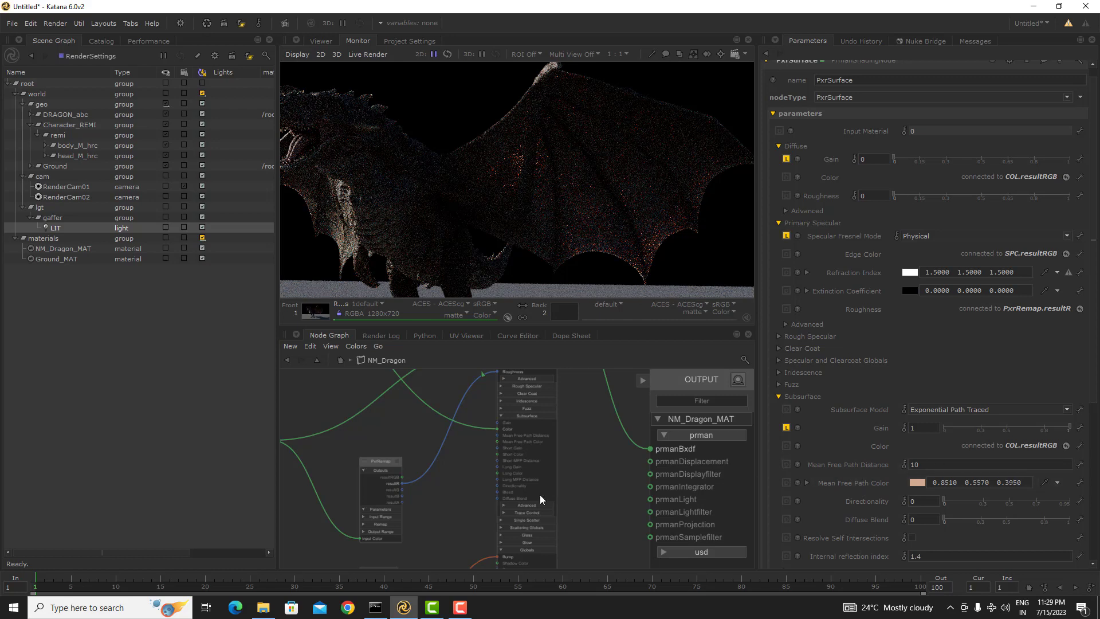
- Connect PxrRemap's resultR output to PxrSurface's Mean Free Path Distance input
{"action": "middle_click_drag", "start_coordinate": [438, 517], "coordinate": [495, 470]}
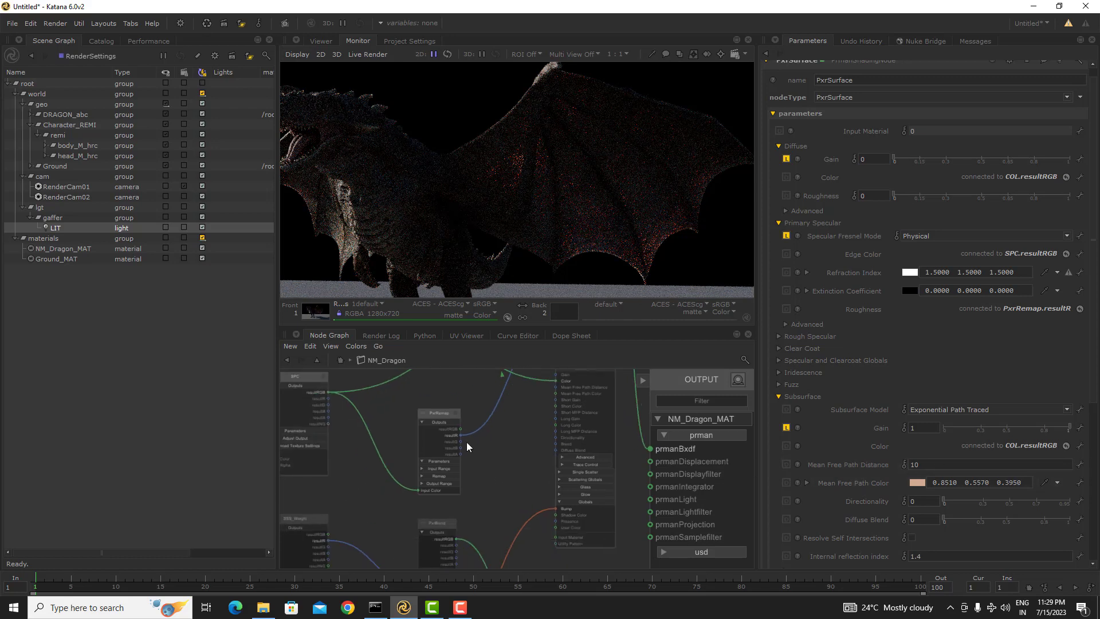
{"action": "scroll", "coordinate": [471, 447], "scroll_direction": "up", "scroll_amount": 4}
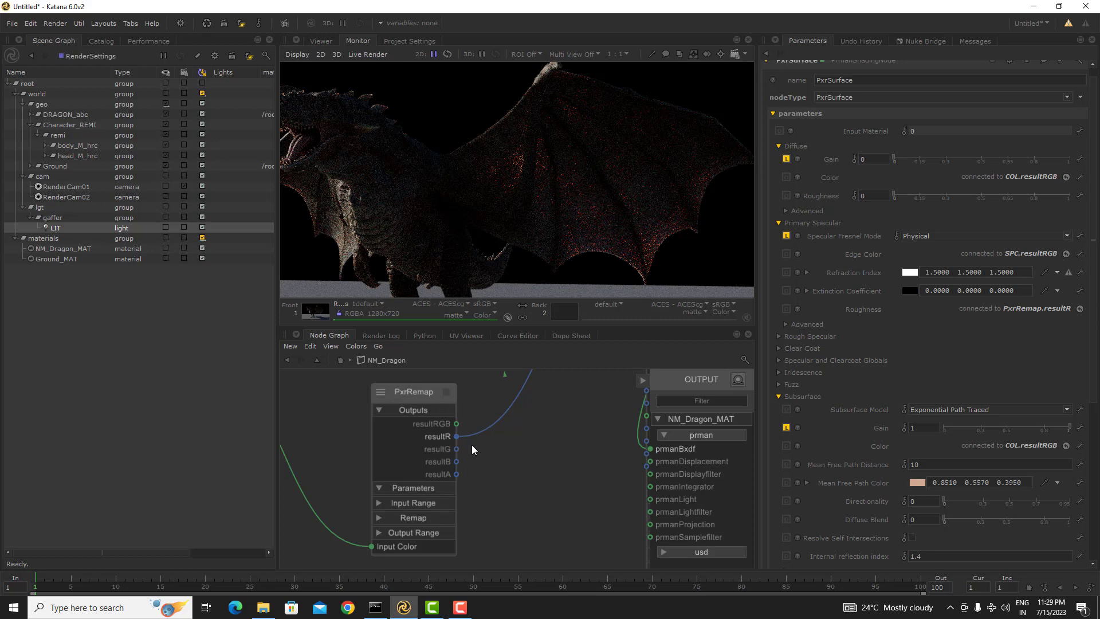
{"action": "middle_click_drag", "start_coordinate": [561, 449], "coordinate": [453, 514]}
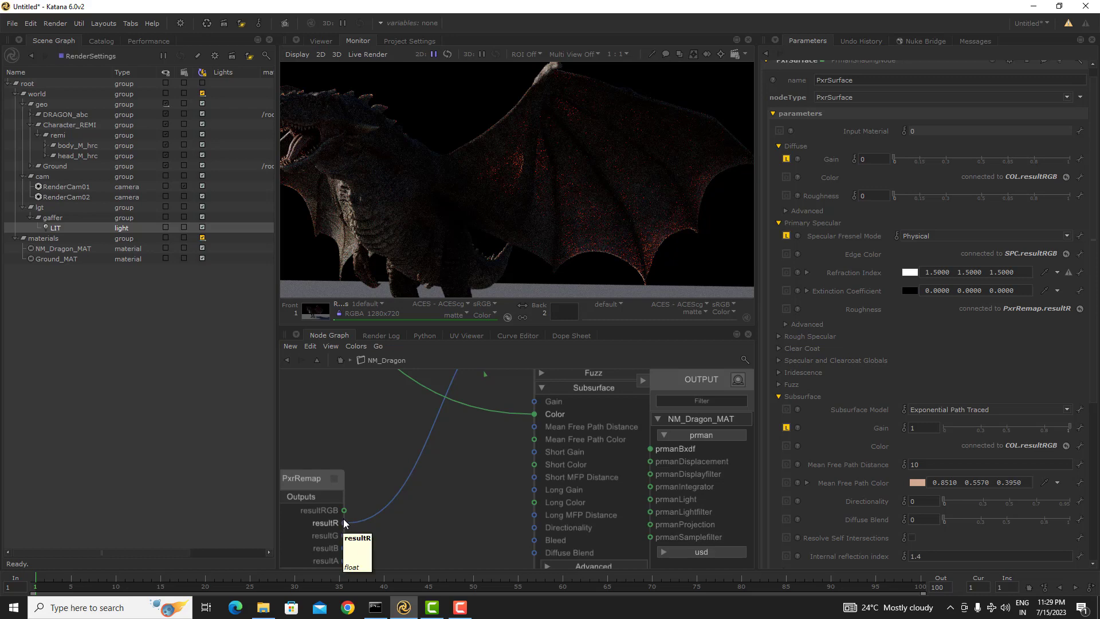
{"action": "left_click_drag", "start_coordinate": [344, 510], "coordinate": [500, 462]}
{"action": "left_click_drag", "start_coordinate": [344, 523], "coordinate": [544, 429]}
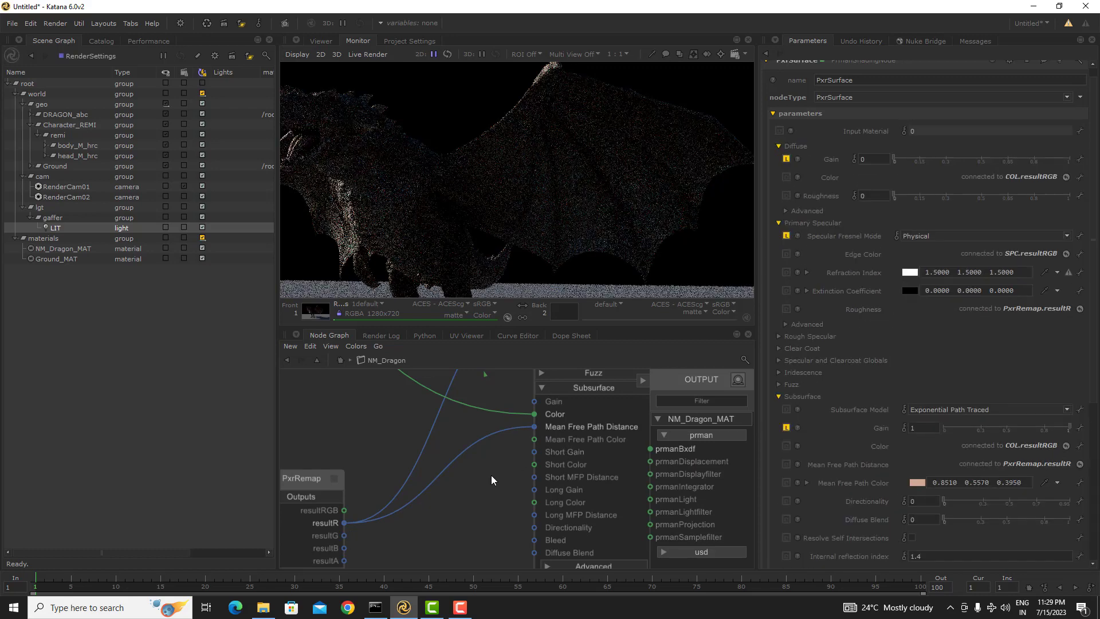
- Replace the PxrRemap connection on PxrSurface's Mean Free Path Distance input with PxrBlend's resultR output
{"action": "middle_click_drag", "start_coordinate": [351, 491], "coordinate": [425, 441]}
{"action": "scroll", "coordinate": [448, 499], "scroll_direction": "down", "scroll_amount": 5}
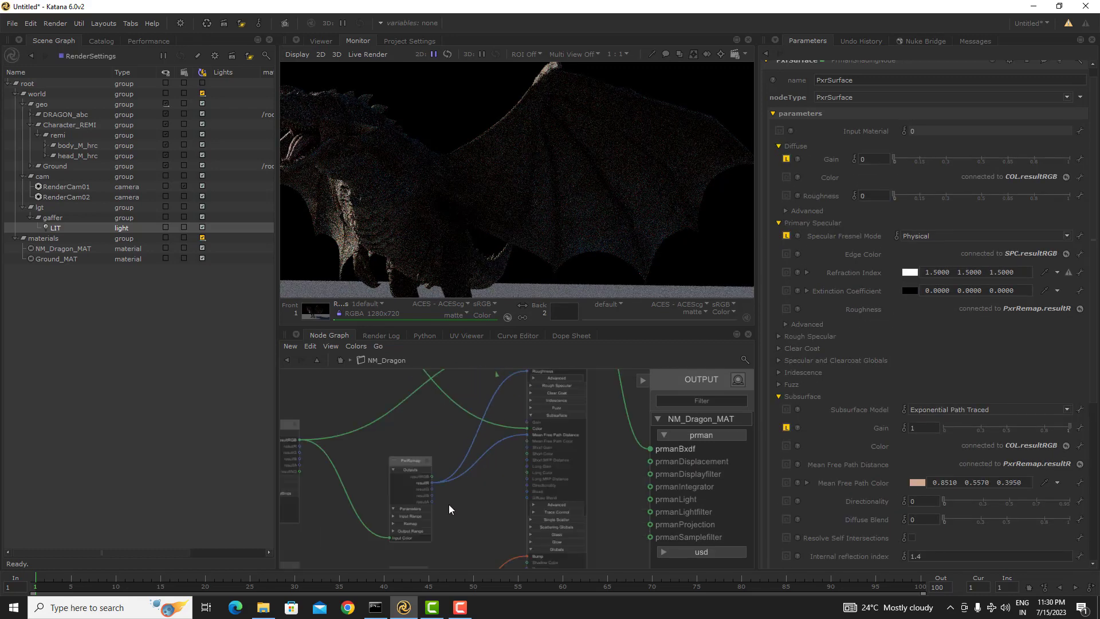
{"action": "scroll", "coordinate": [451, 486], "scroll_direction": "up", "scroll_amount": 3}
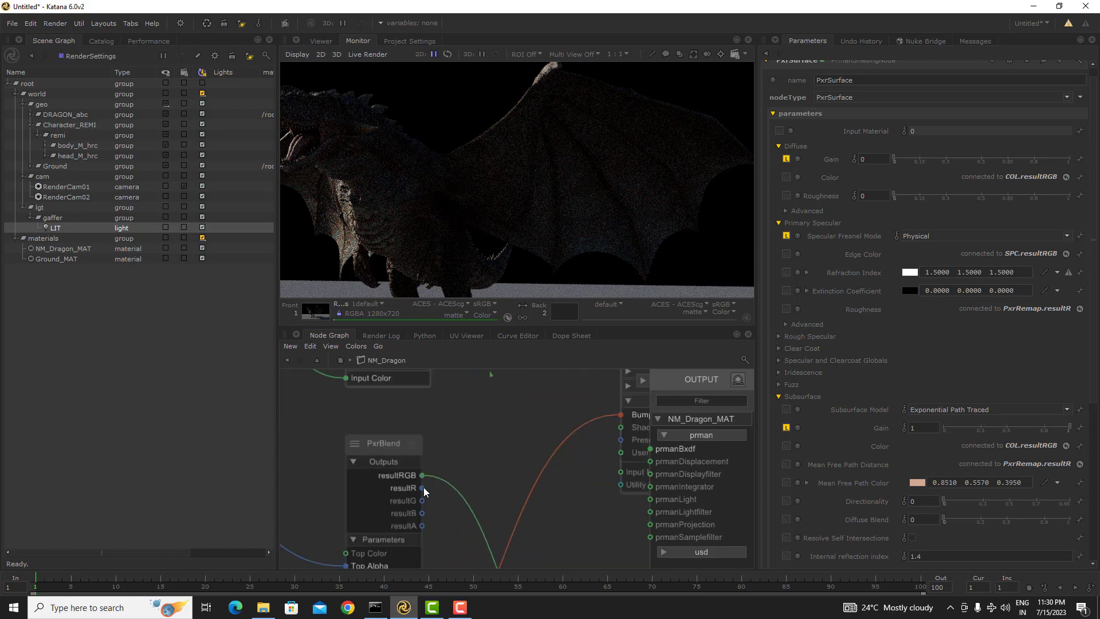
{"action": "middle_click_drag", "start_coordinate": [489, 390], "coordinate": [382, 565]}
{"action": "middle_click_drag", "start_coordinate": [497, 372], "coordinate": [449, 444]}
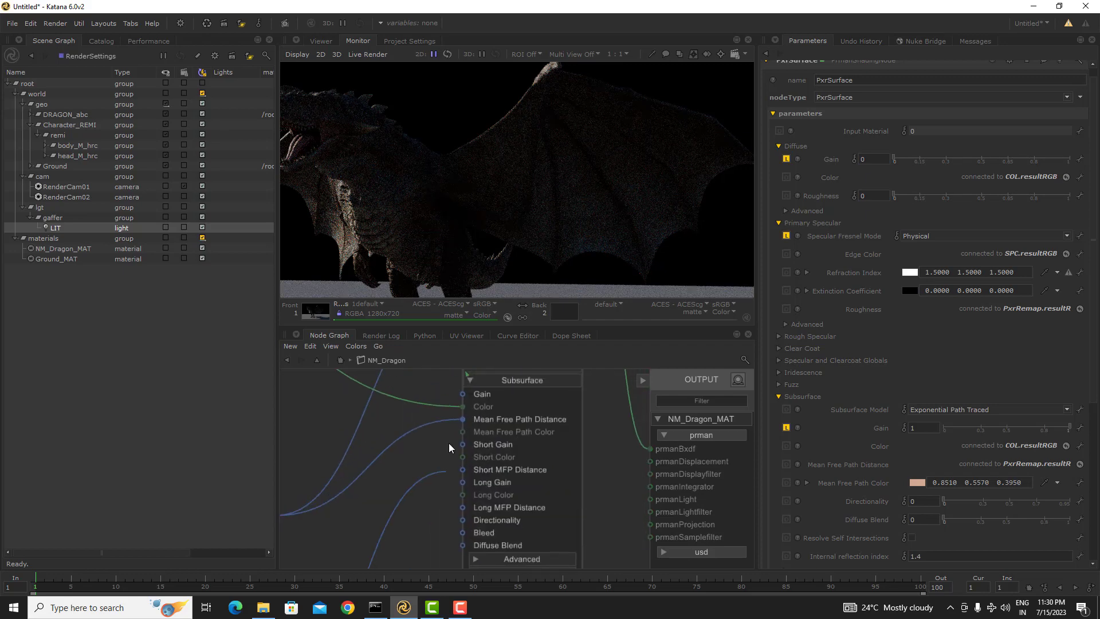
{"action": "left_click", "coordinate": [467, 420]}
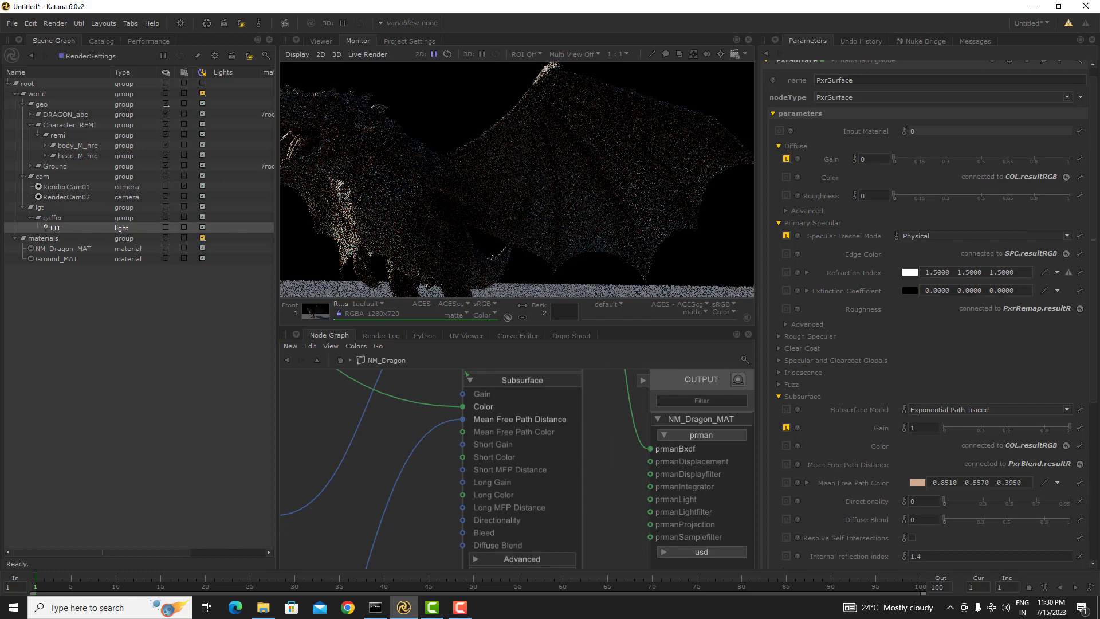
- Disable Clamp Output on the PxrBlend node and check the dragon's head, wings and legs in the live render
{"action": "middle_click_drag", "start_coordinate": [344, 551], "coordinate": [457, 395]}
{"action": "middle_click_drag", "start_coordinate": [447, 479], "coordinate": [460, 424]}
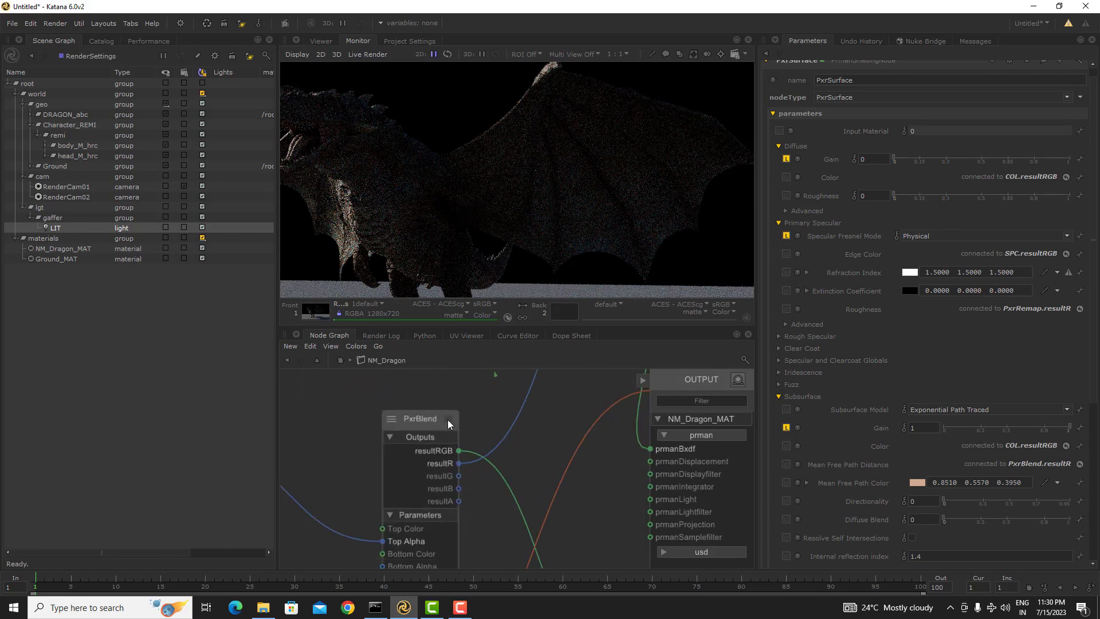
{"action": "left_click", "coordinate": [448, 420]}
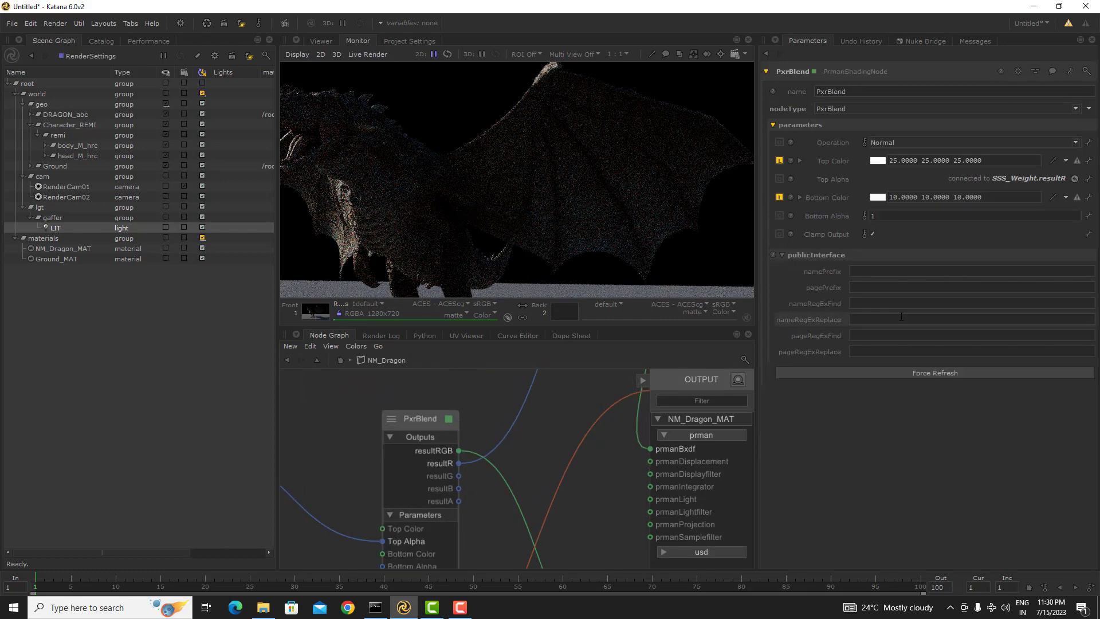
{"action": "left_click", "coordinate": [872, 234]}
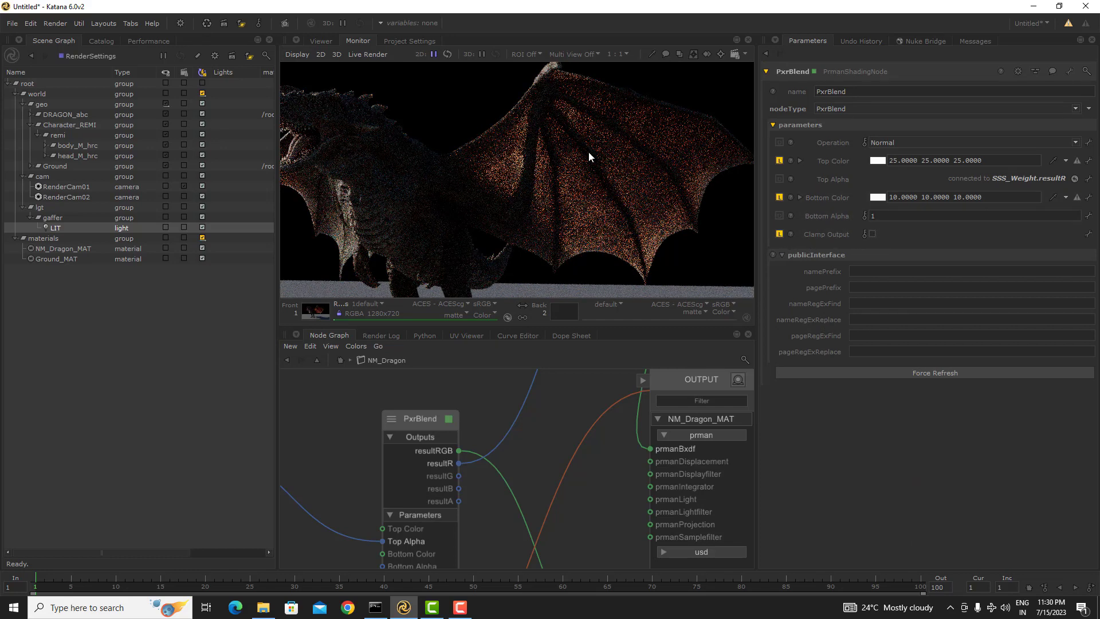
{"action": "scroll", "coordinate": [618, 160], "scroll_direction": "down", "scroll_amount": 1}
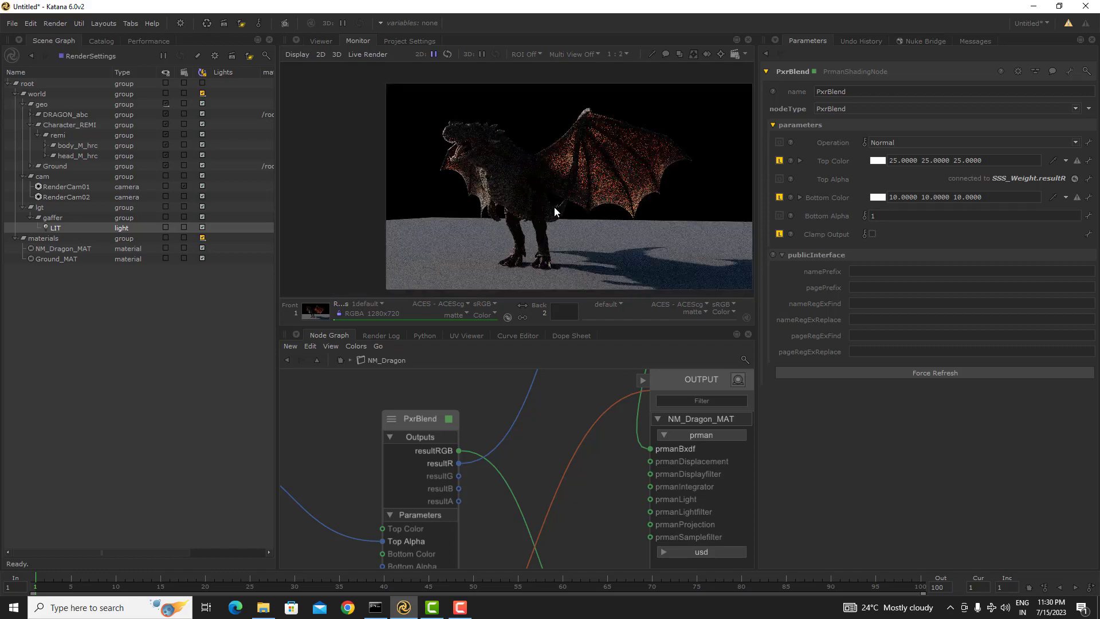
{"action": "scroll", "coordinate": [590, 167], "scroll_direction": "up", "scroll_amount": 1}
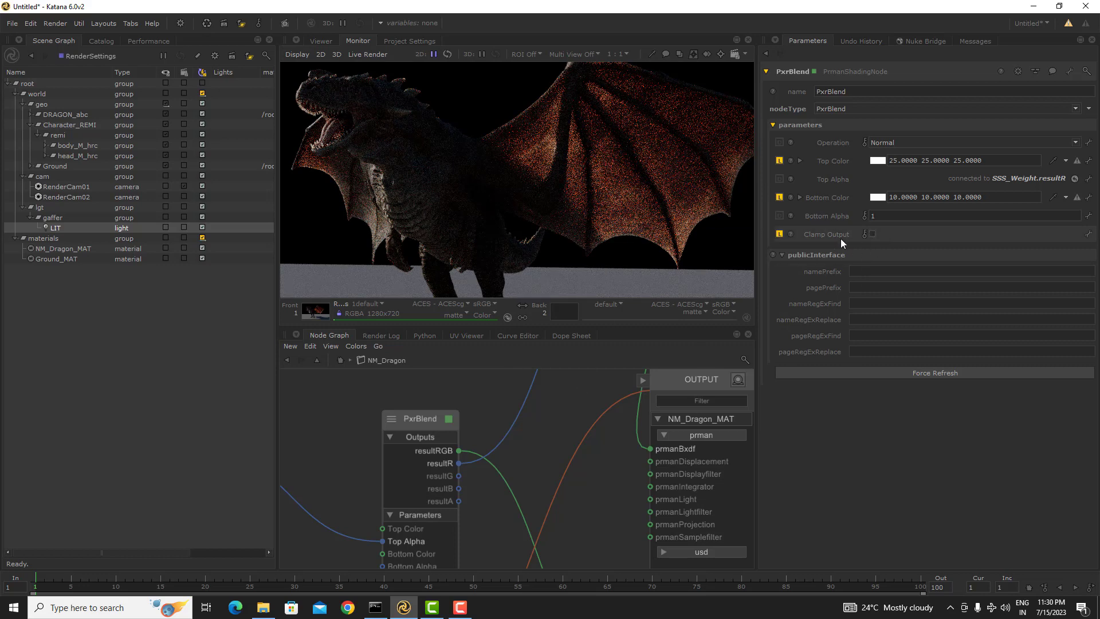
{"action": "scroll", "coordinate": [555, 458], "scroll_direction": "down", "scroll_amount": 5}
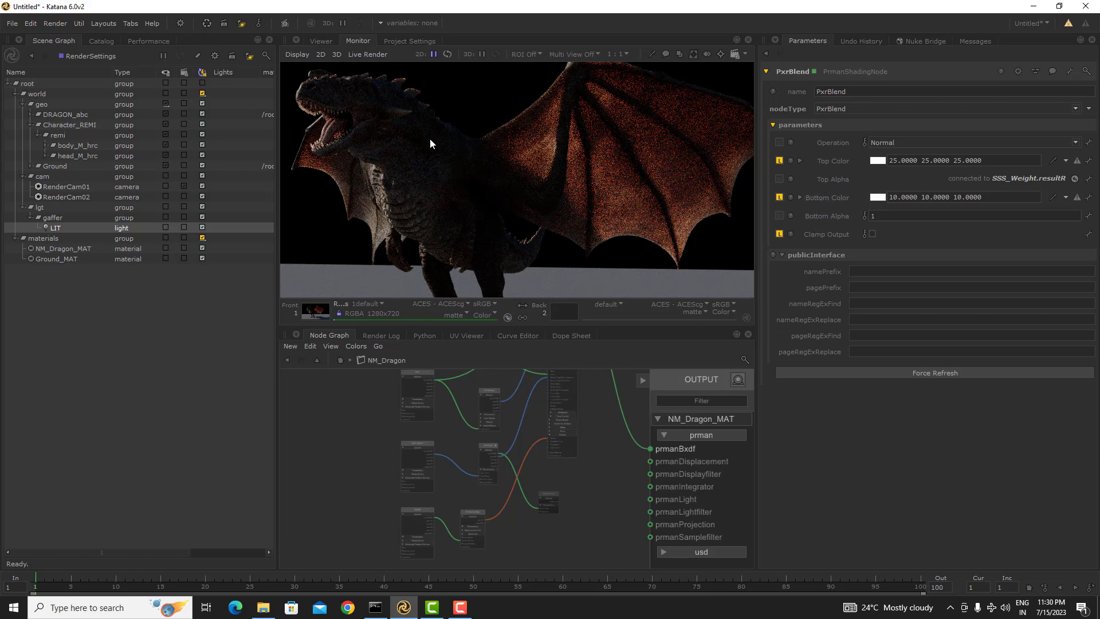
{"action": "scroll", "coordinate": [430, 143], "scroll_direction": "up", "scroll_amount": 6}
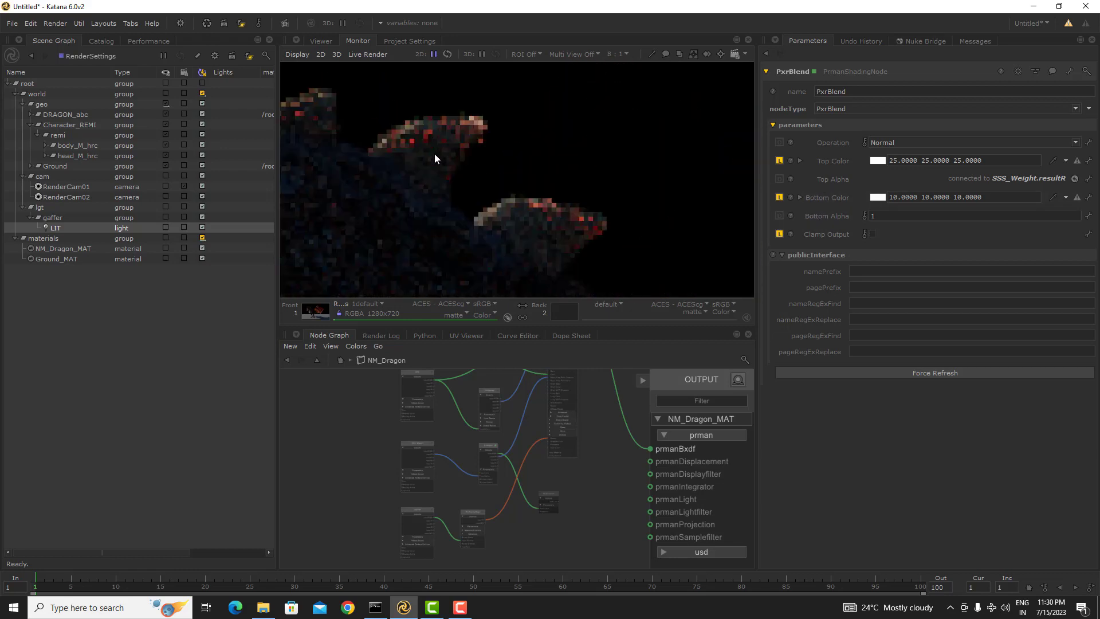
{"action": "scroll", "coordinate": [449, 158], "scroll_direction": "down", "scroll_amount": 4}
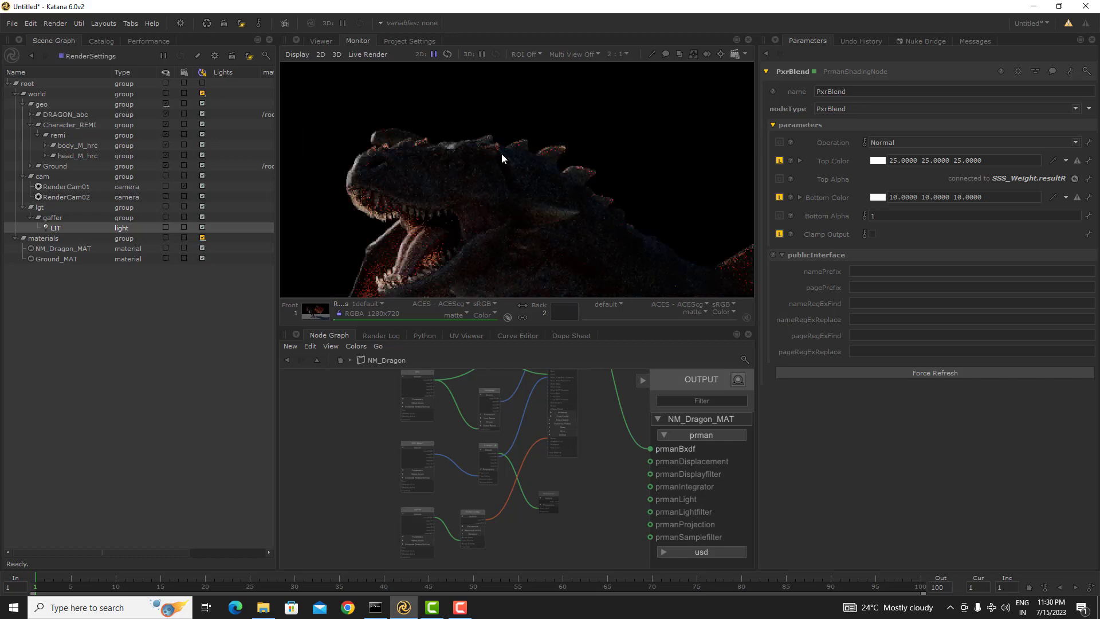
{"action": "middle_click_drag", "start_coordinate": [603, 225], "coordinate": [520, 99]}
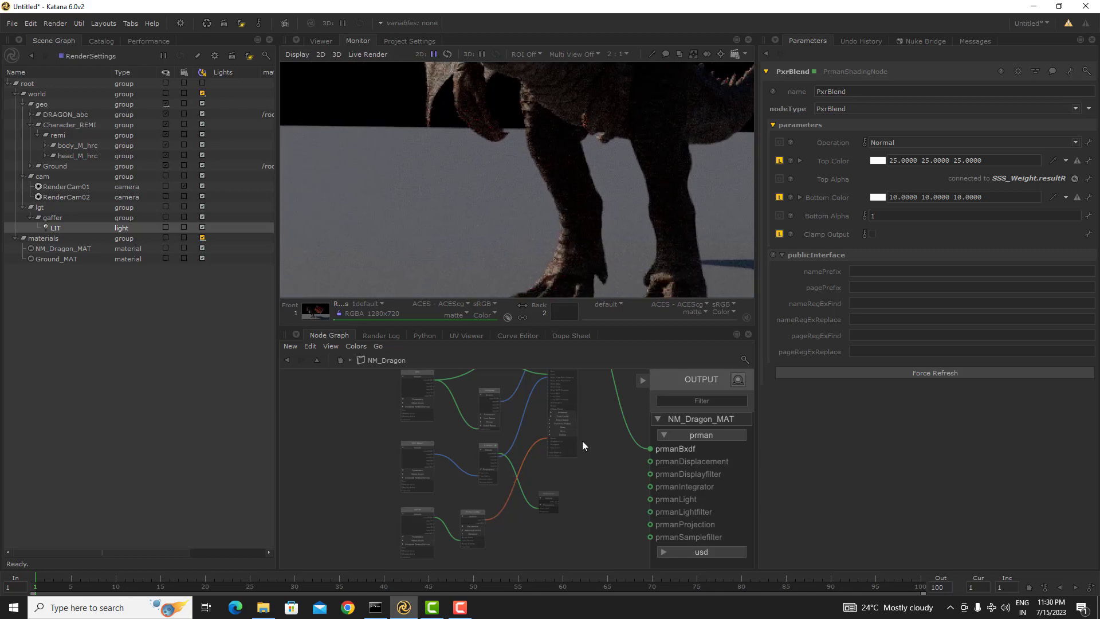
- Set the HSV value of PxrBlend's Bottom Color to 5 and check the updated dragon render
{"action": "middle_click_drag", "start_coordinate": [533, 452], "coordinate": [535, 493]}
{"action": "scroll", "coordinate": [535, 496], "scroll_direction": "up", "scroll_amount": 5}
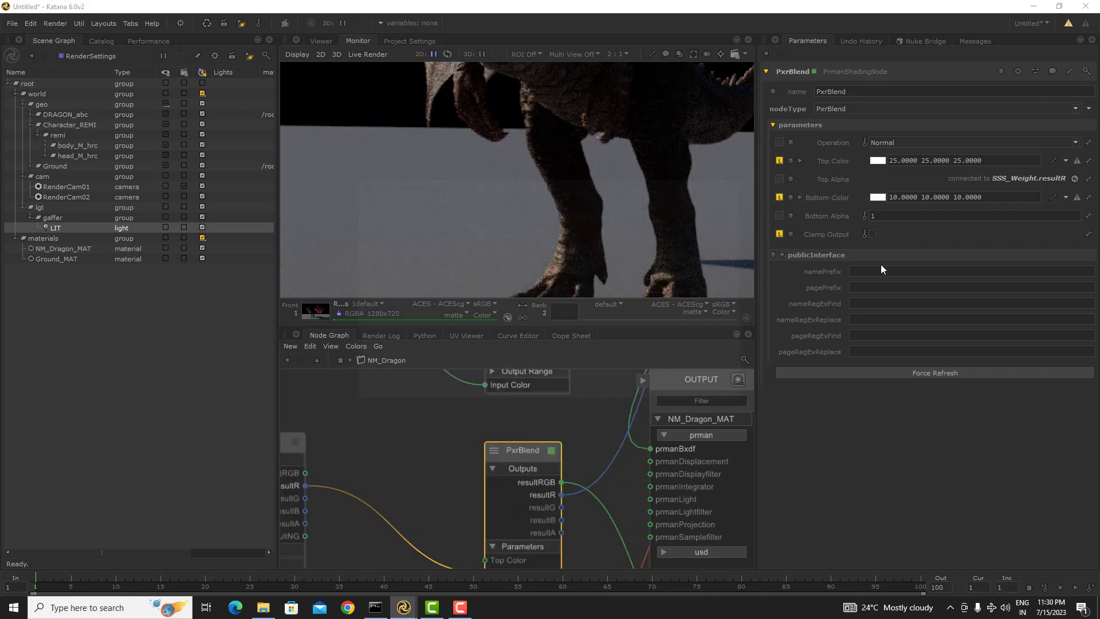
{"action": "left_click", "coordinate": [877, 196]}
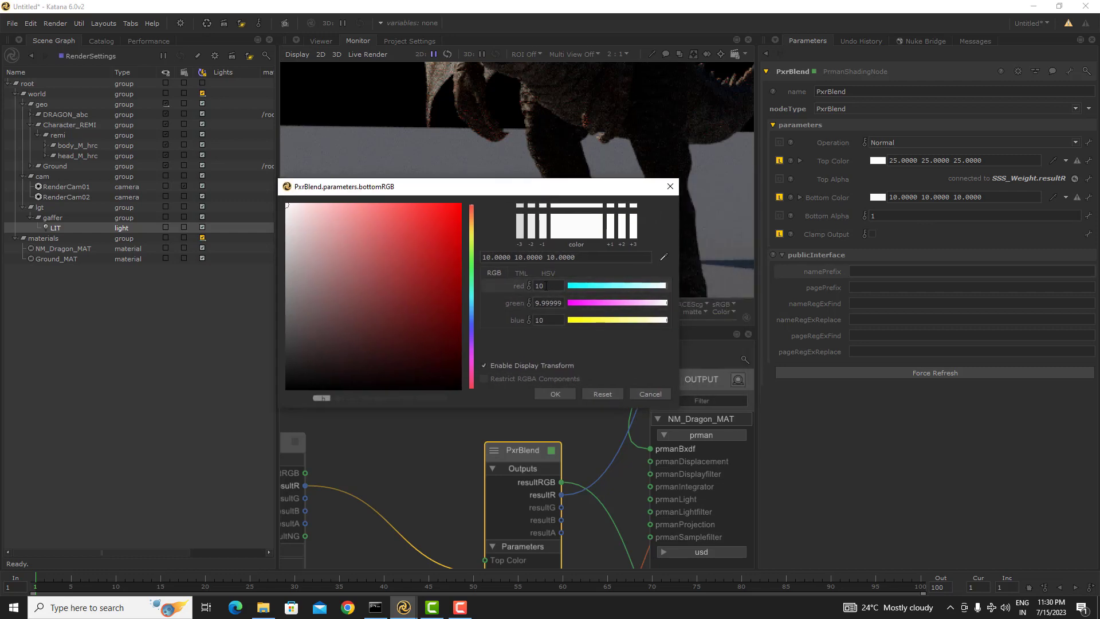
{"action": "left_click", "coordinate": [550, 273]}
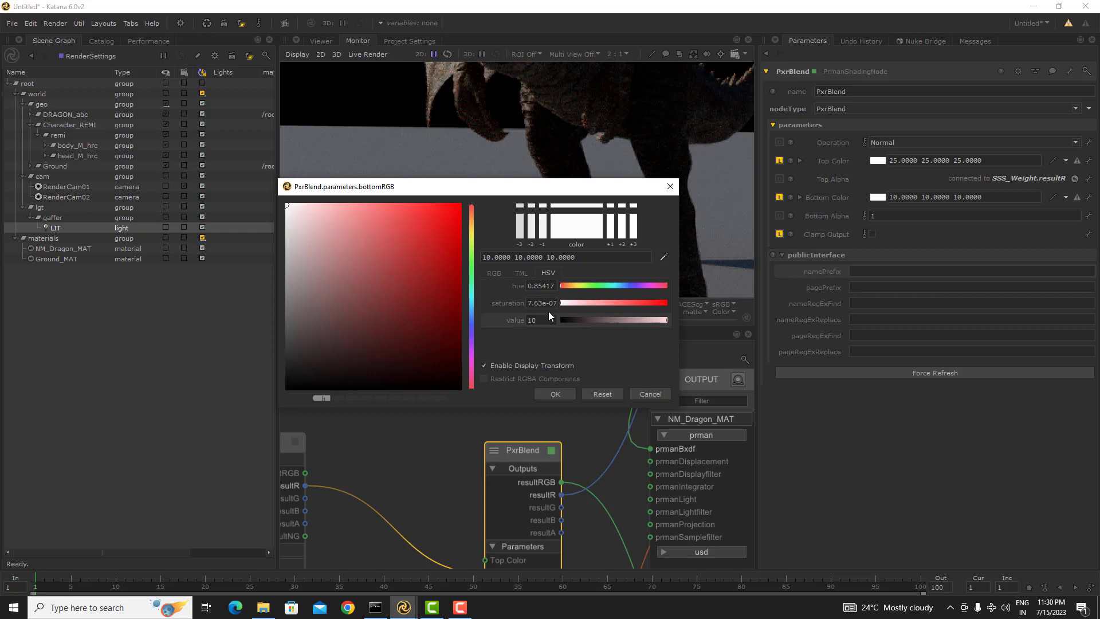
{"action": "left_click_drag", "start_coordinate": [542, 321], "coordinate": [480, 317]}
{"action": "type", "text": "5"}
{"action": "key", "text": "Return"}
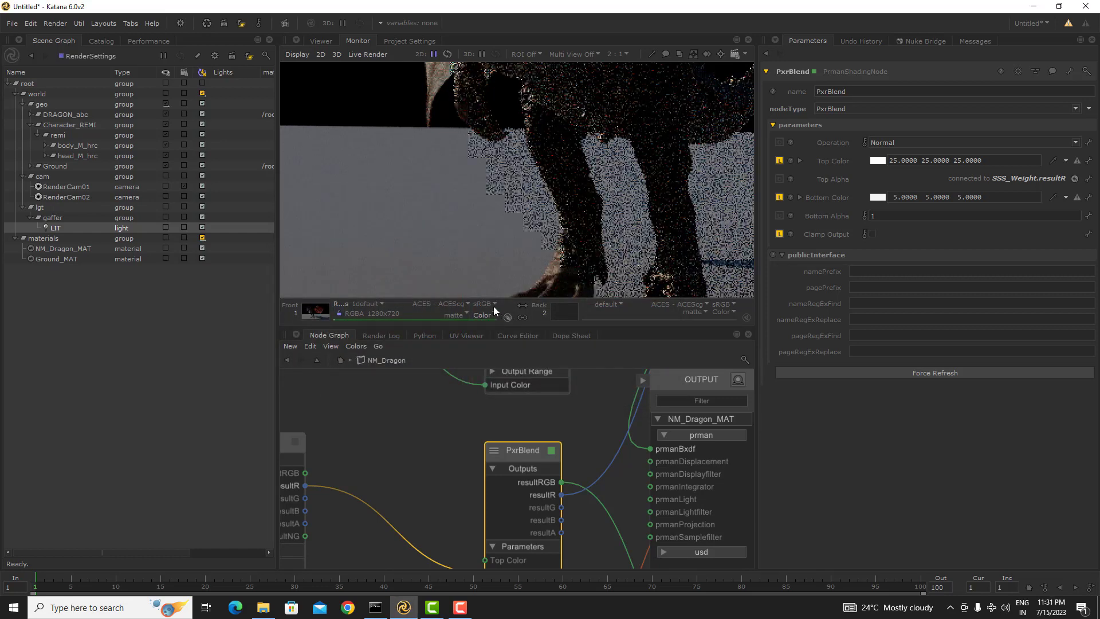
{"action": "scroll", "coordinate": [496, 207], "scroll_direction": "down", "scroll_amount": 1}
{"action": "middle_click_drag", "start_coordinate": [533, 104], "coordinate": [546, 221]}
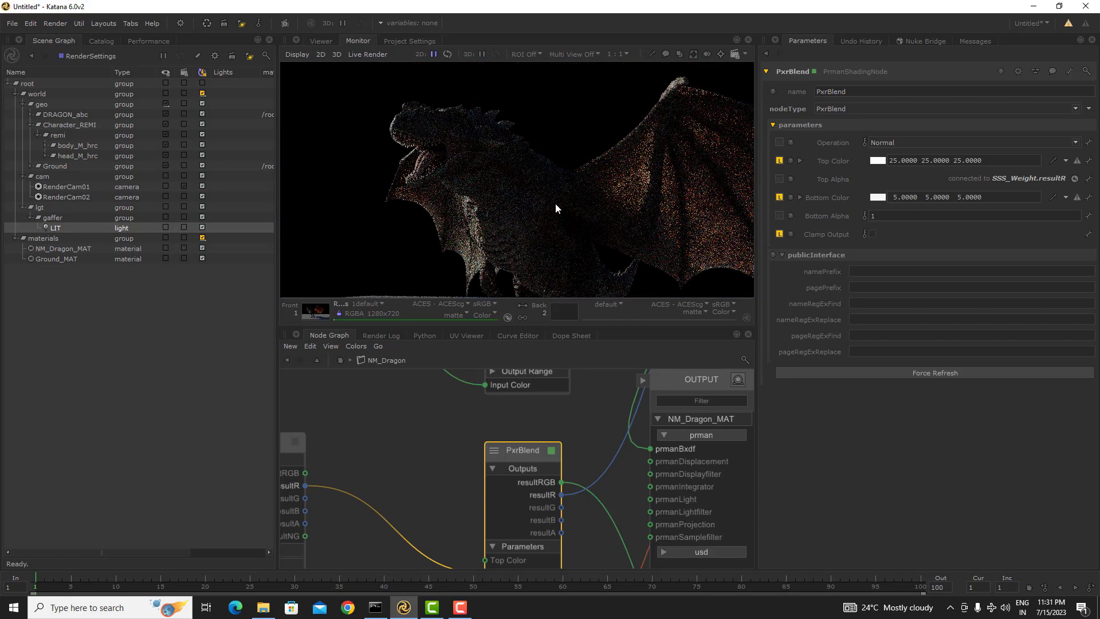
{"action": "middle_click_drag", "start_coordinate": [645, 191], "coordinate": [533, 163]}
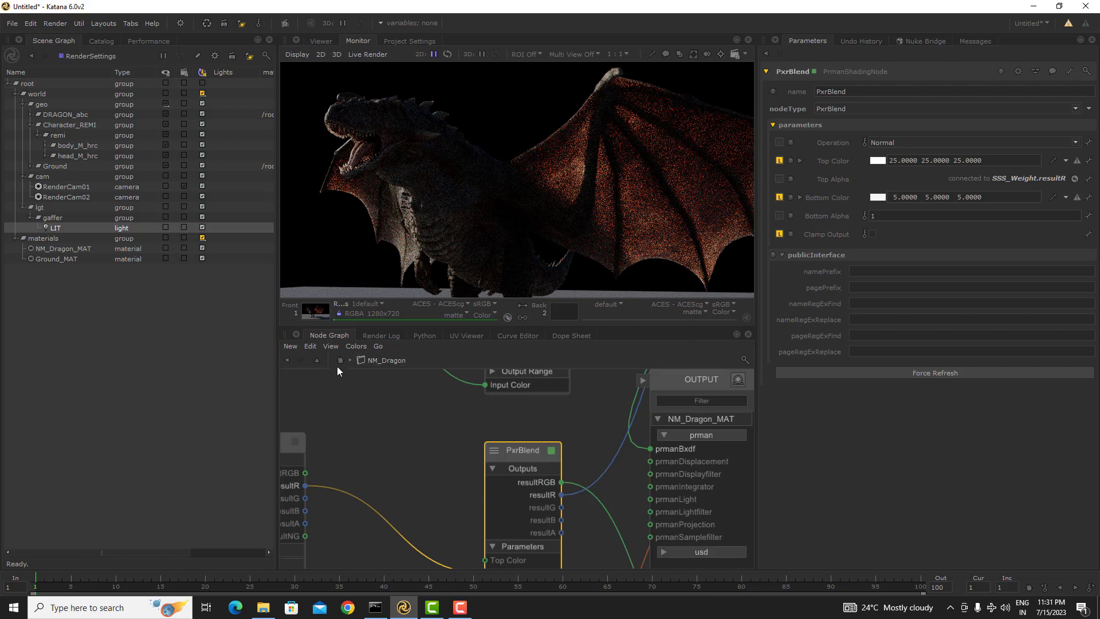
{"action": "middle_click_drag", "start_coordinate": [735, 103], "coordinate": [741, 70]}
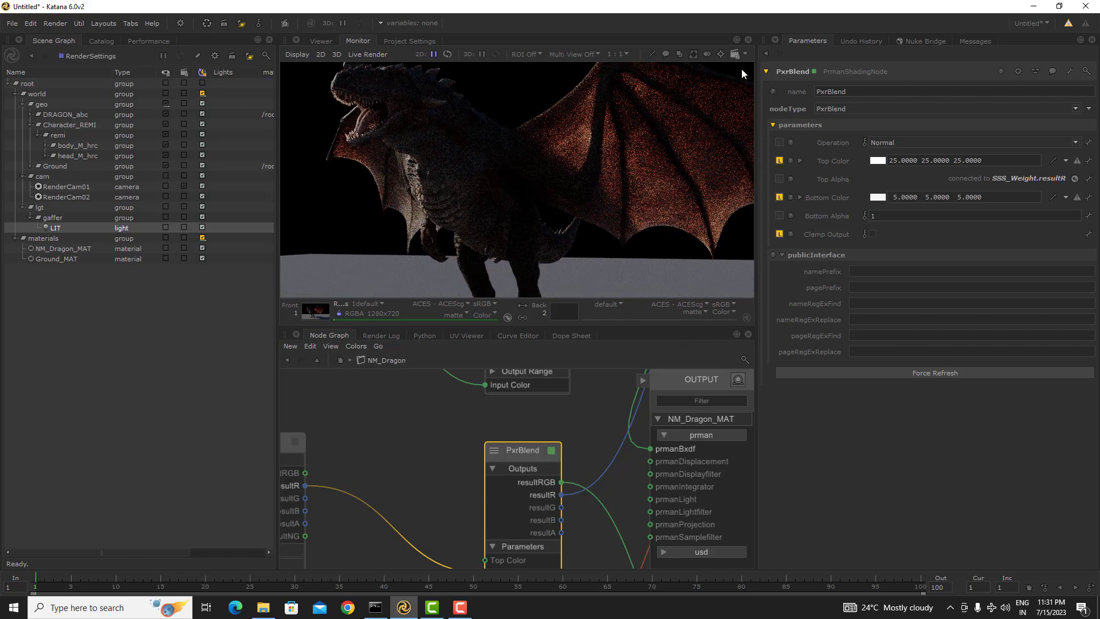
- Go back through the recently edited nodes and reopen the GafferThree parameters
{"action": "left_click", "coordinate": [768, 53]}
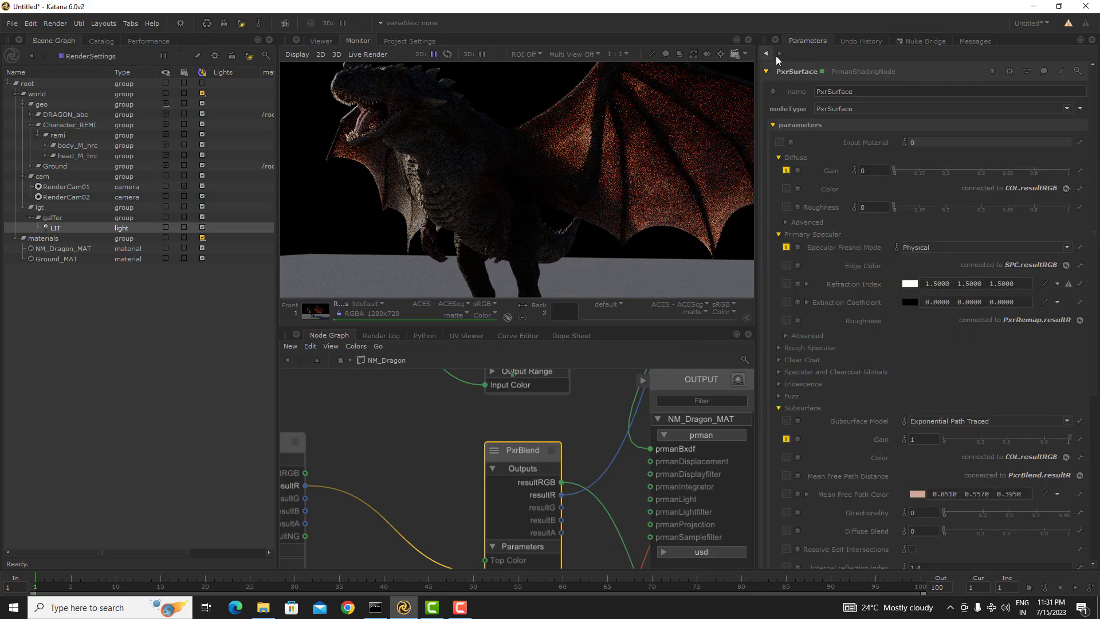
{"action": "left_click", "coordinate": [779, 54]}
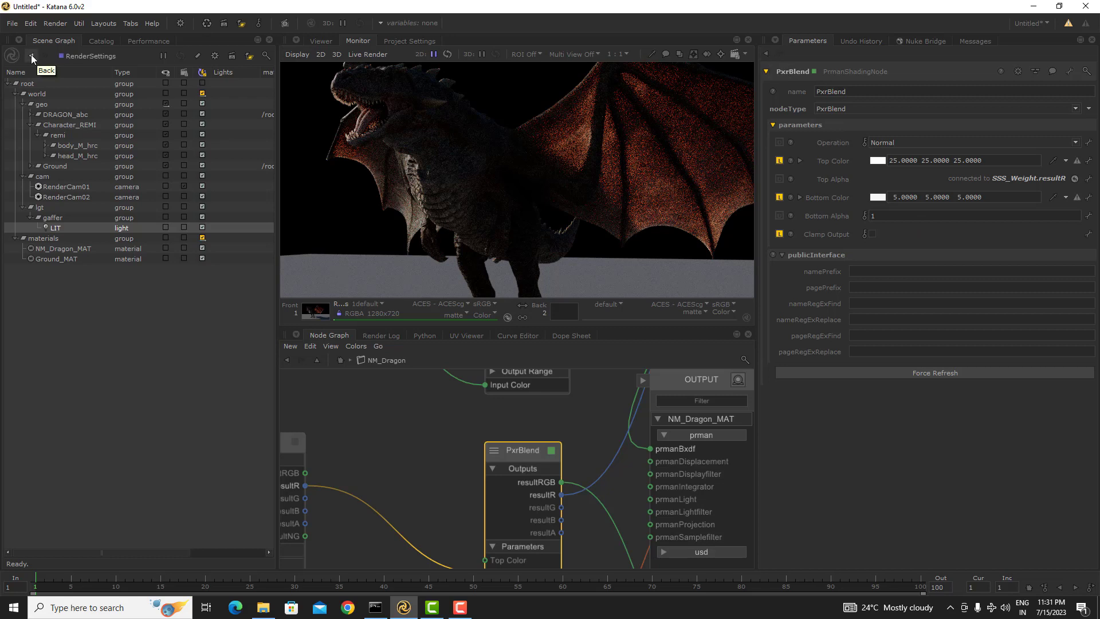
{"action": "left_click", "coordinate": [767, 55]}
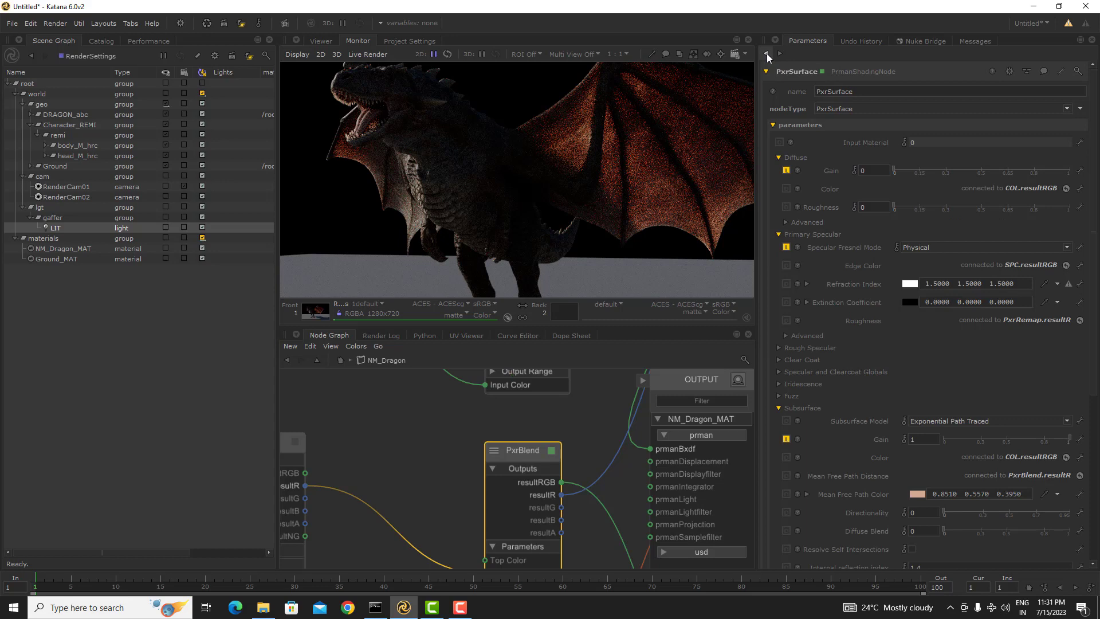
{"action": "left_click", "coordinate": [768, 55]}
{"action": "left_click", "coordinate": [779, 54]}
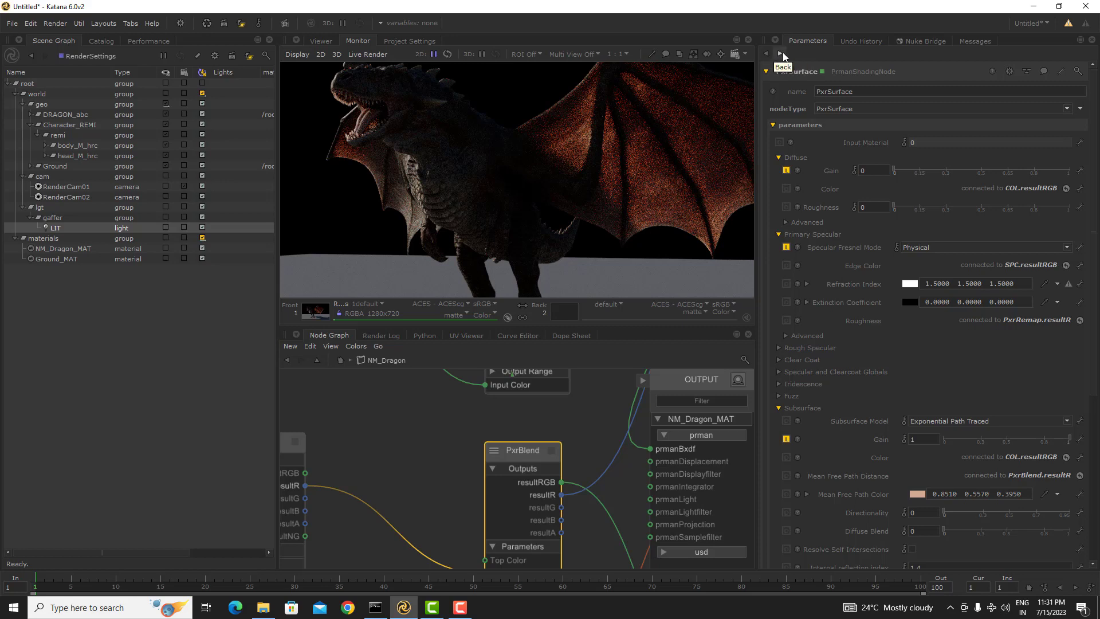
{"action": "left_click", "coordinate": [780, 54]}
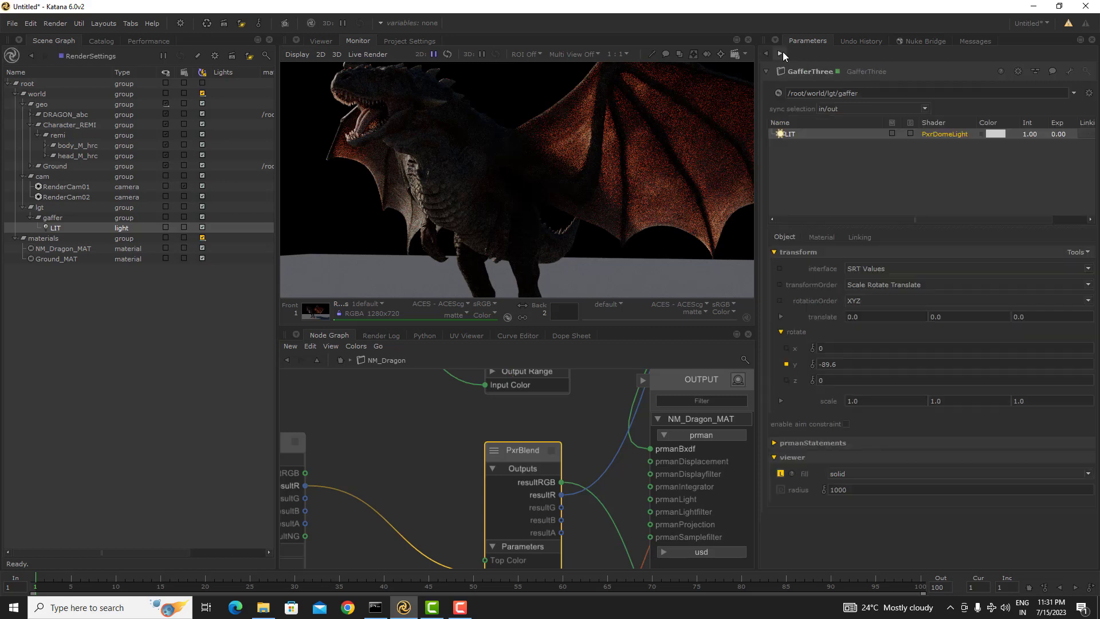
{"action": "left_click", "coordinate": [781, 54]}
{"action": "left_click", "coordinate": [779, 53]}
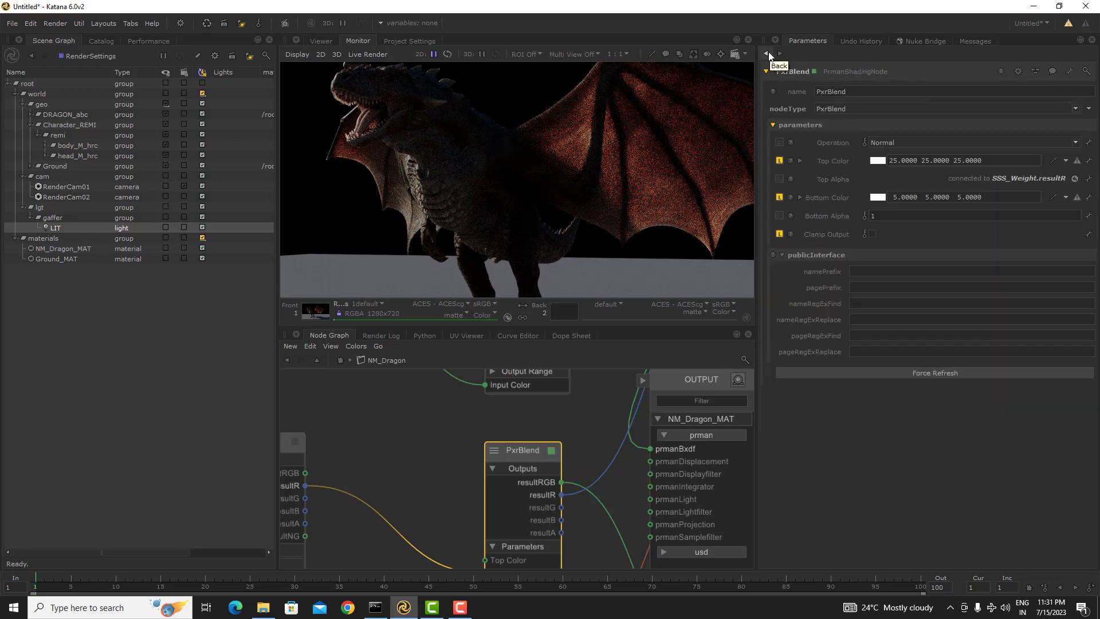
{"action": "right_click", "coordinate": [769, 54]}
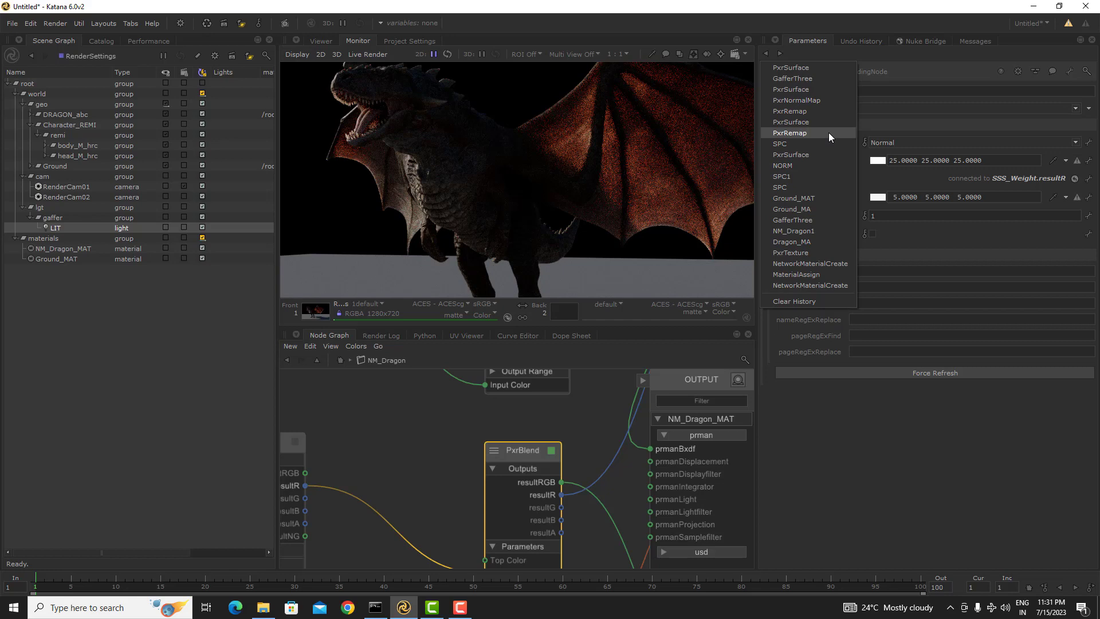
{"action": "left_click", "coordinate": [813, 80]}
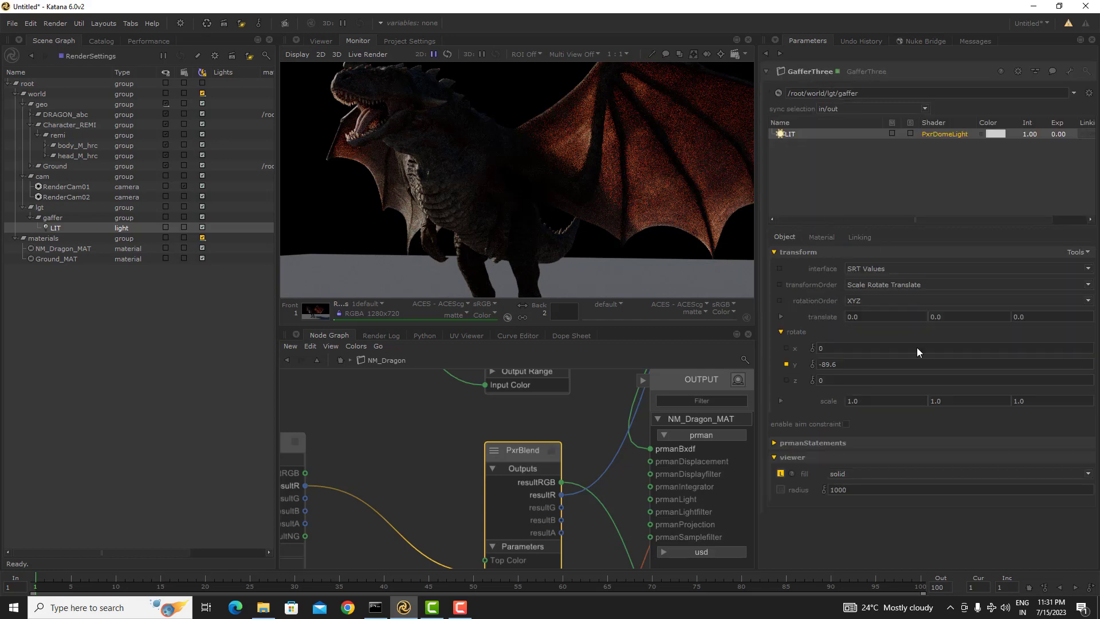
{"action": "left_click", "coordinate": [32, 56]}
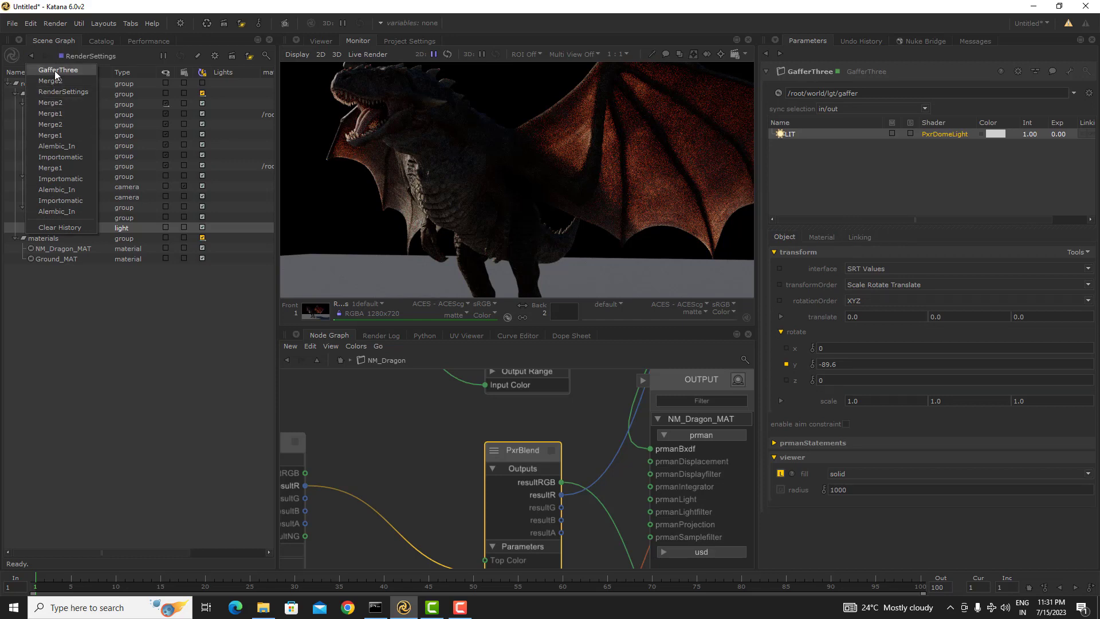
{"action": "left_click", "coordinate": [195, 349]}
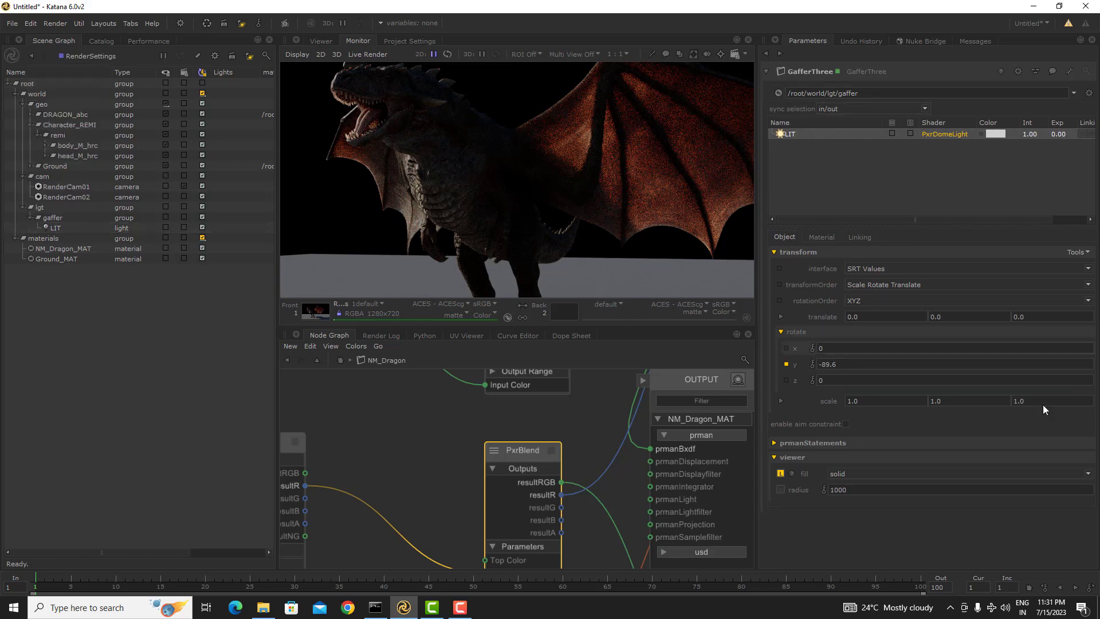
- Reset the LIT dome light's Y rotation and rotate the light to 103.2 degrees around Y
{"action": "scroll", "coordinate": [494, 152], "scroll_direction": "down", "scroll_amount": 1}
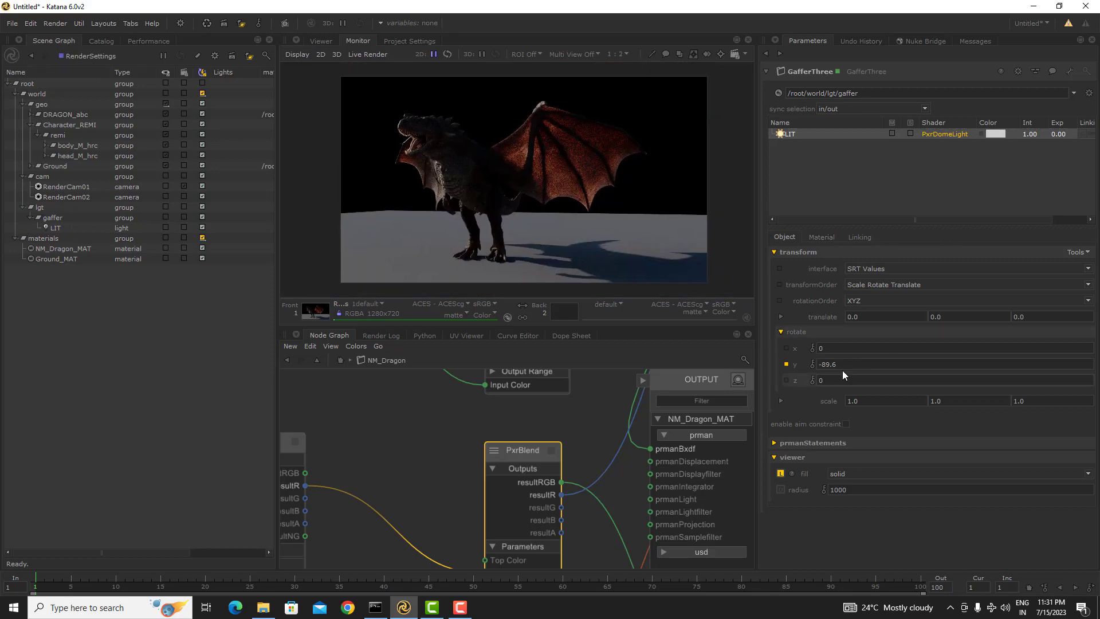
{"action": "left_click", "coordinate": [788, 363]}
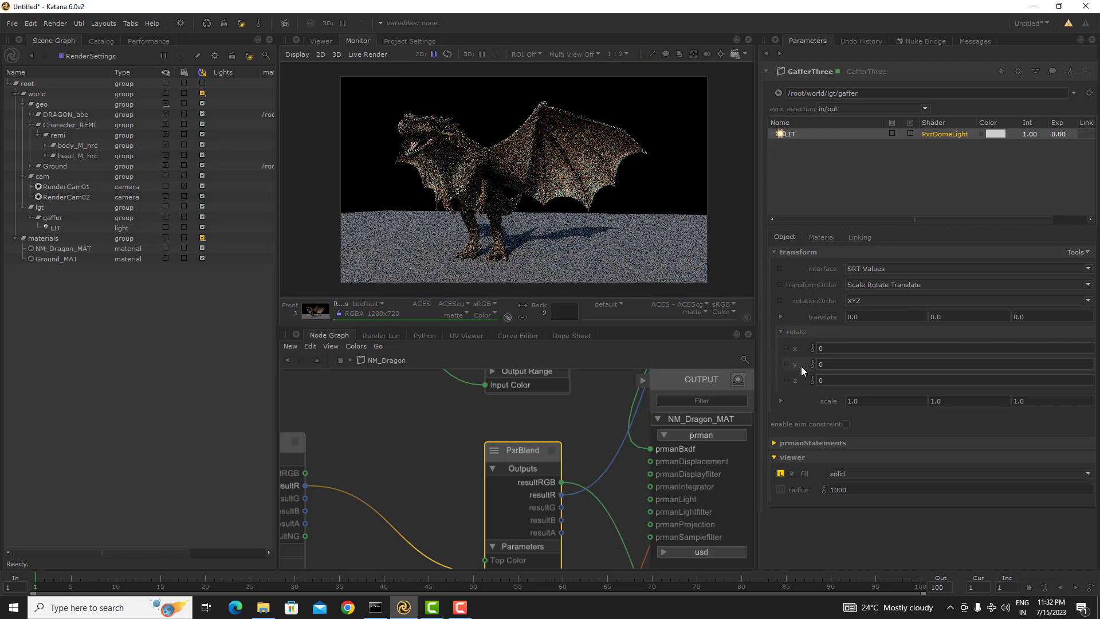
{"action": "left_click_drag", "start_coordinate": [801, 366], "coordinate": [1099, 379]}
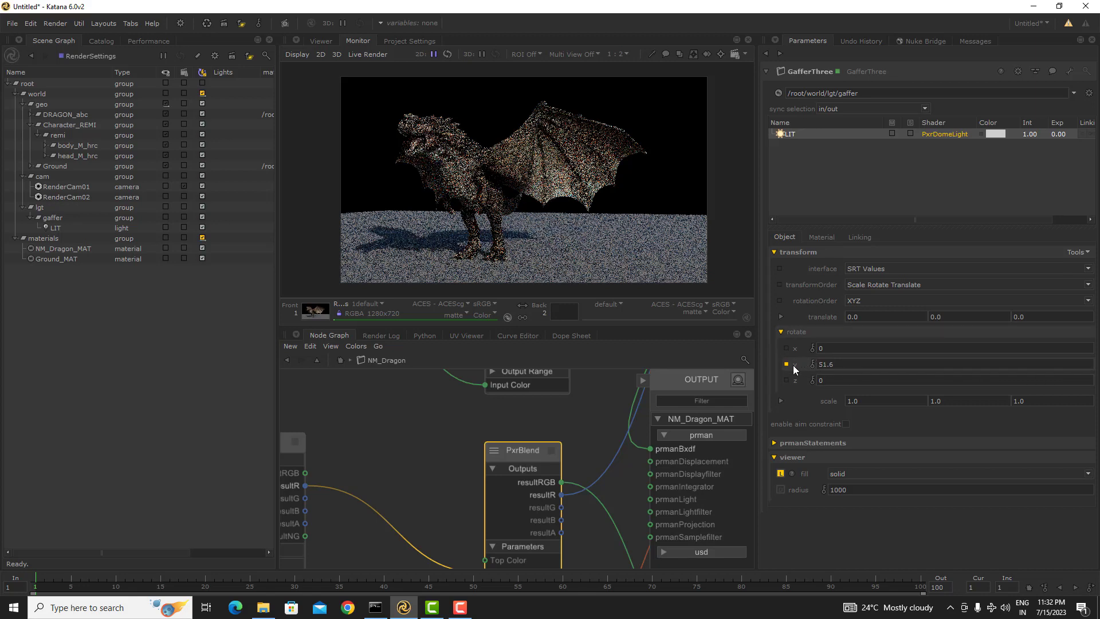
{"action": "left_click_drag", "start_coordinate": [793, 366], "coordinate": [1000, 366]}
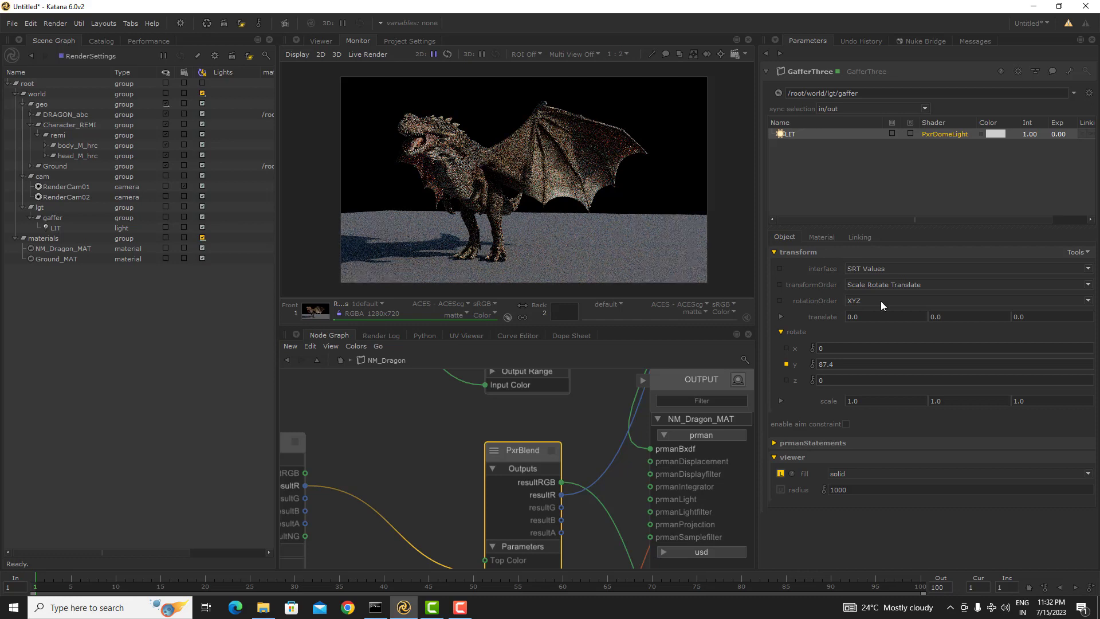
{"action": "left_click_drag", "start_coordinate": [800, 363], "coordinate": [894, 361]}
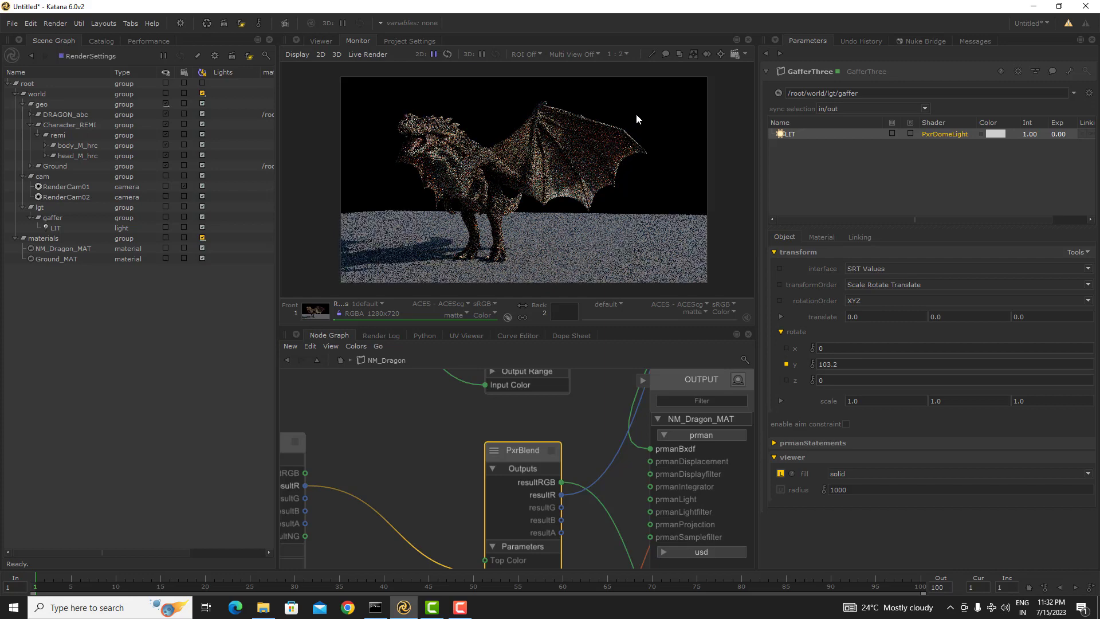
{"action": "scroll", "coordinate": [559, 137], "scroll_direction": "up", "scroll_amount": 1}
{"action": "scroll", "coordinate": [557, 136], "scroll_direction": "down", "scroll_amount": 1}
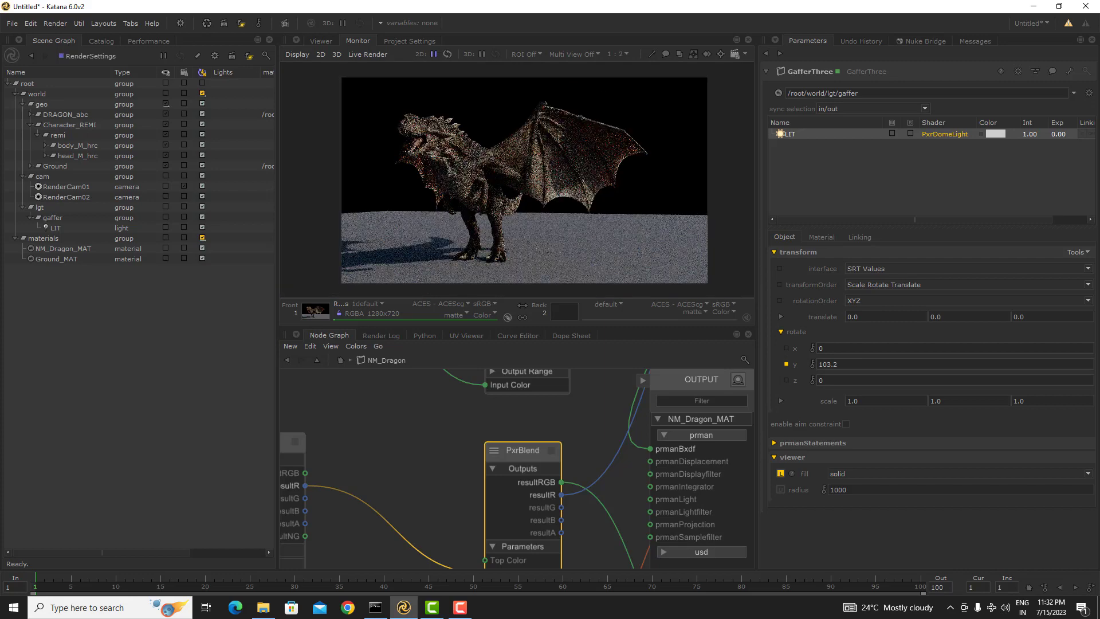
- Turn on the visible region of interest in the Monitor, fit it around the dragon's outer wing and check the wing close up
{"action": "left_click", "coordinate": [539, 54]}
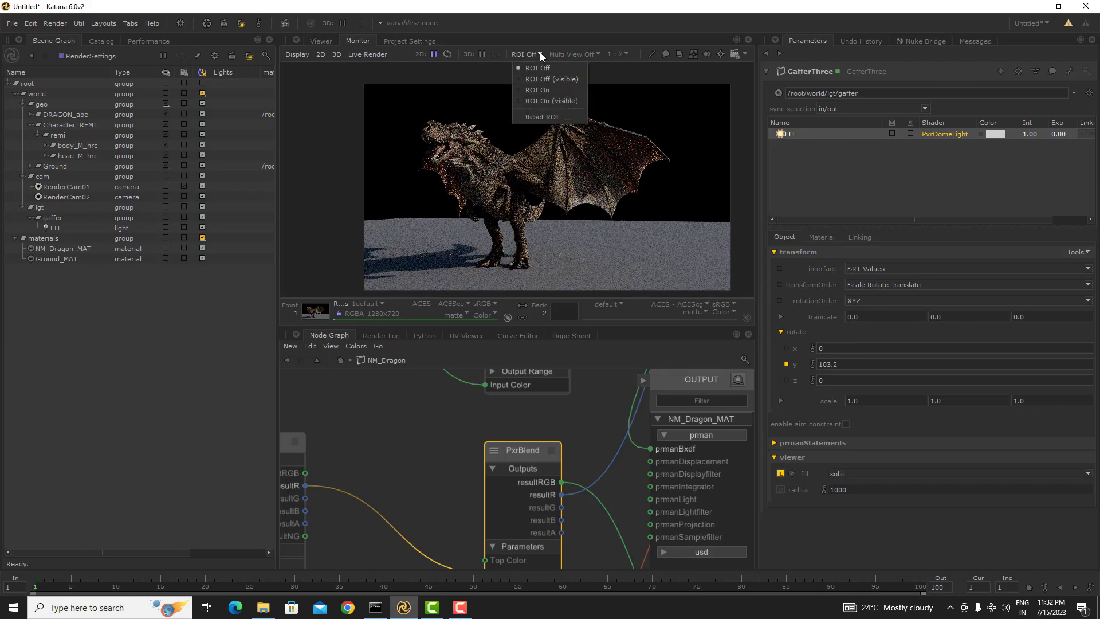
{"action": "left_click", "coordinate": [540, 101]}
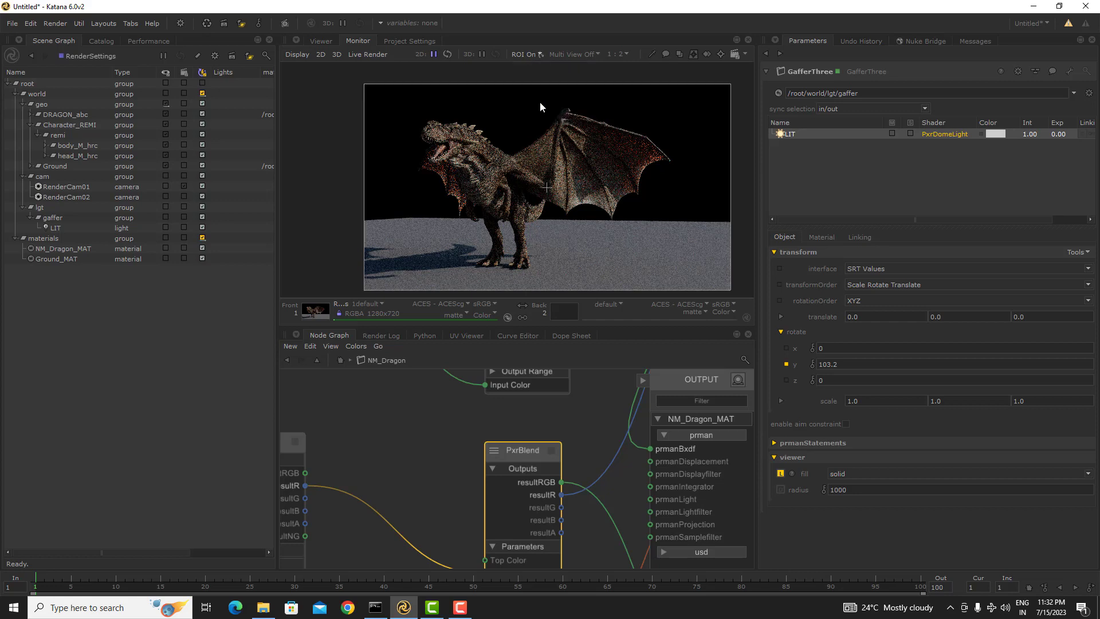
{"action": "left_click_drag", "start_coordinate": [728, 84], "coordinate": [677, 151]}
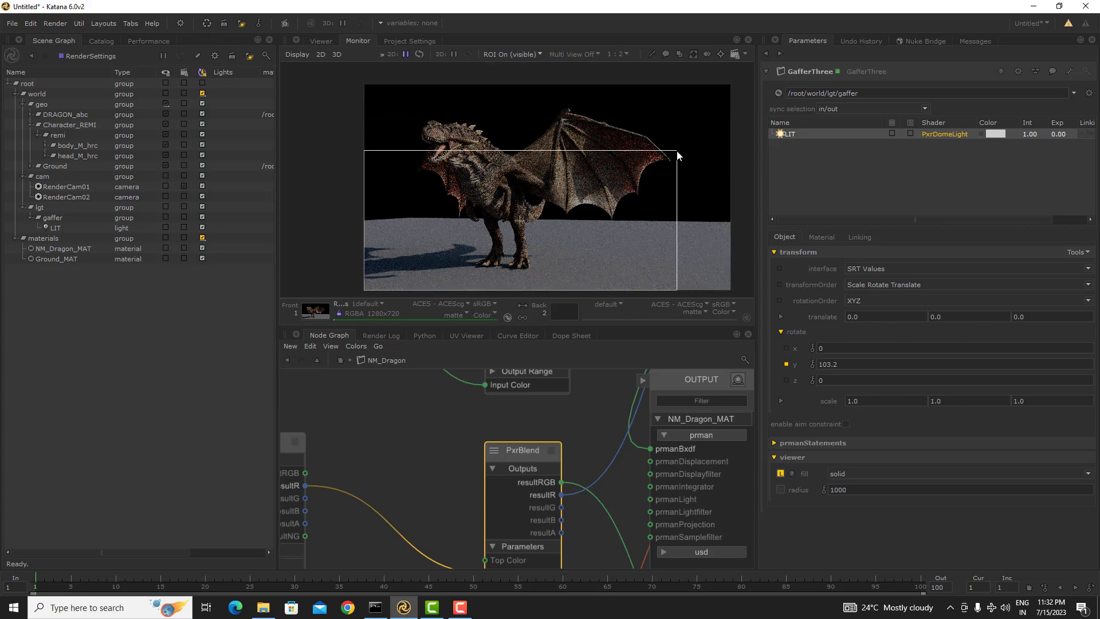
{"action": "left_click_drag", "start_coordinate": [393, 279], "coordinate": [603, 244]}
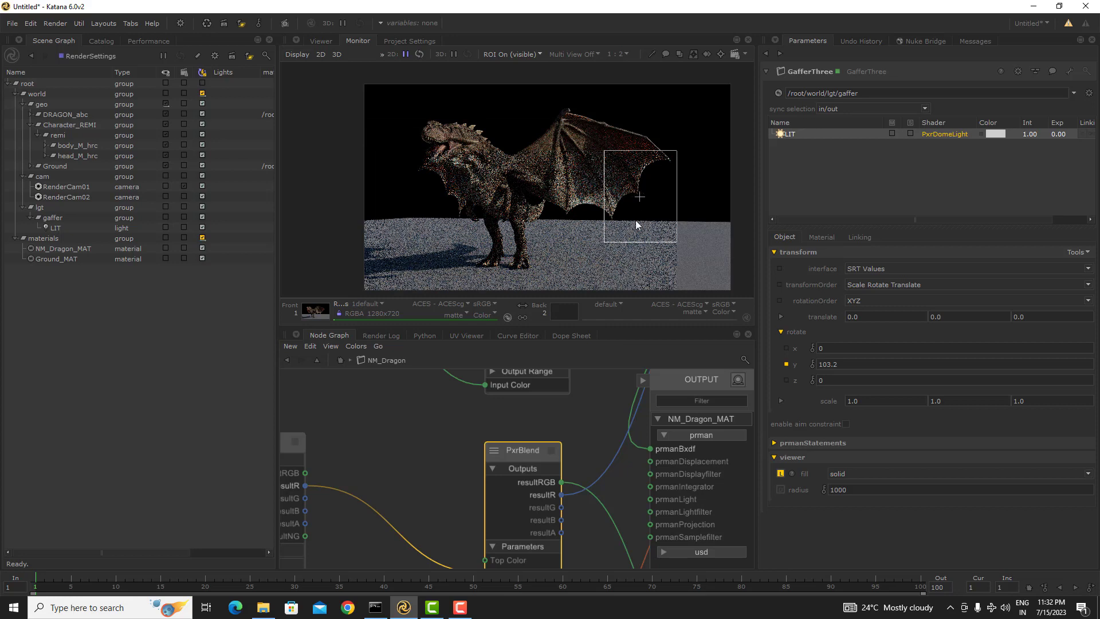
{"action": "left_click_drag", "start_coordinate": [642, 195], "coordinate": [637, 156]}
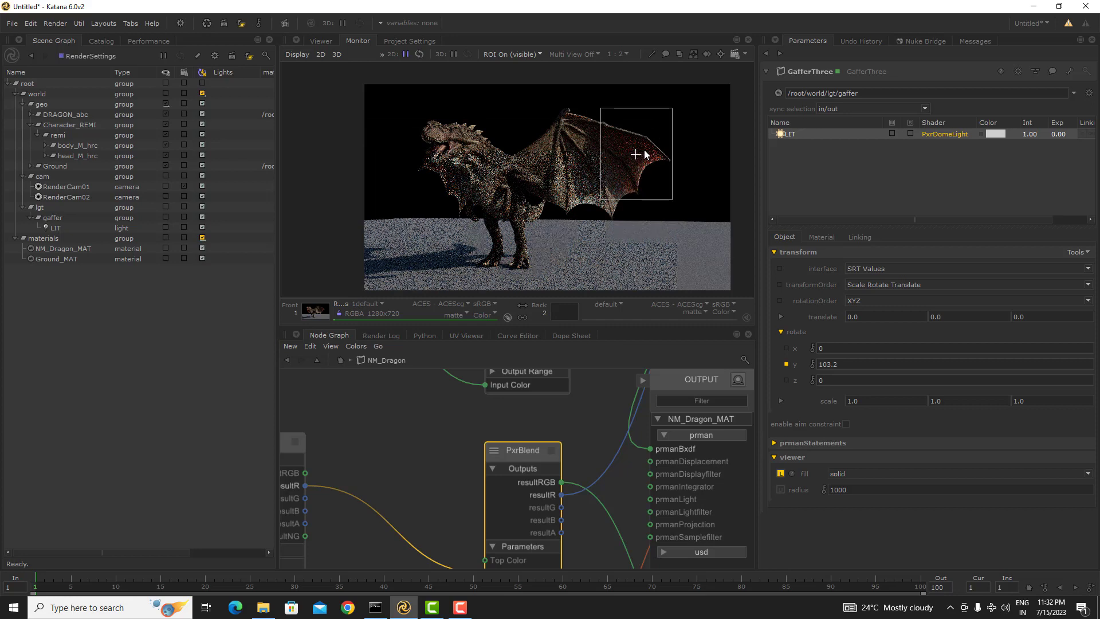
{"action": "scroll", "coordinate": [645, 158], "scroll_direction": "up", "scroll_amount": 1}
{"action": "middle_click_drag", "start_coordinate": [600, 197], "coordinate": [660, 213]}
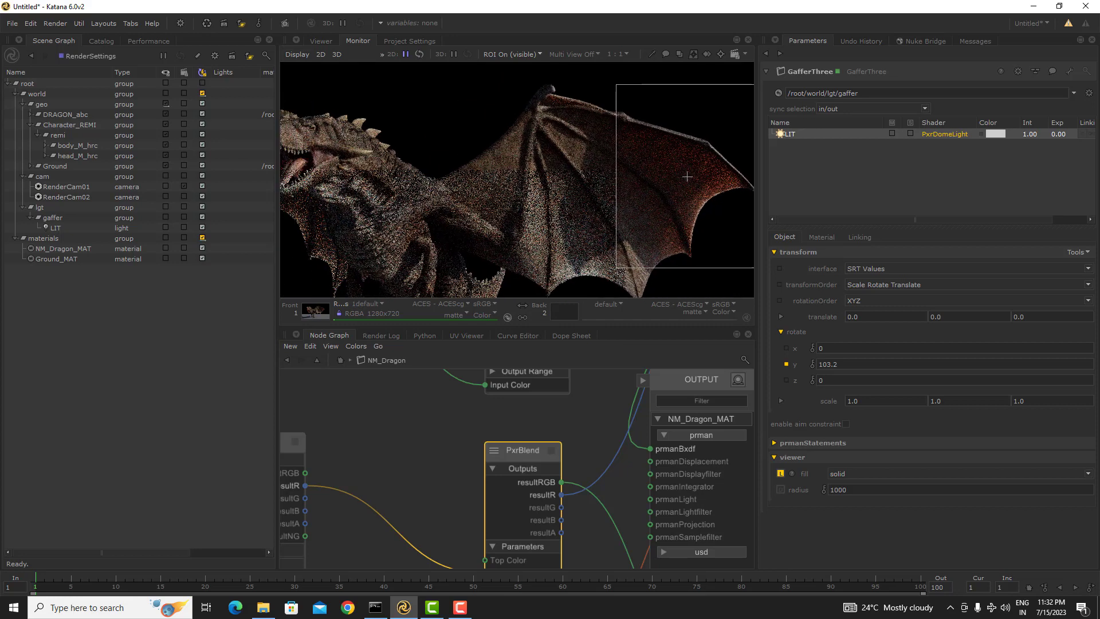
{"action": "middle_click_drag", "start_coordinate": [396, 180], "coordinate": [440, 183]}
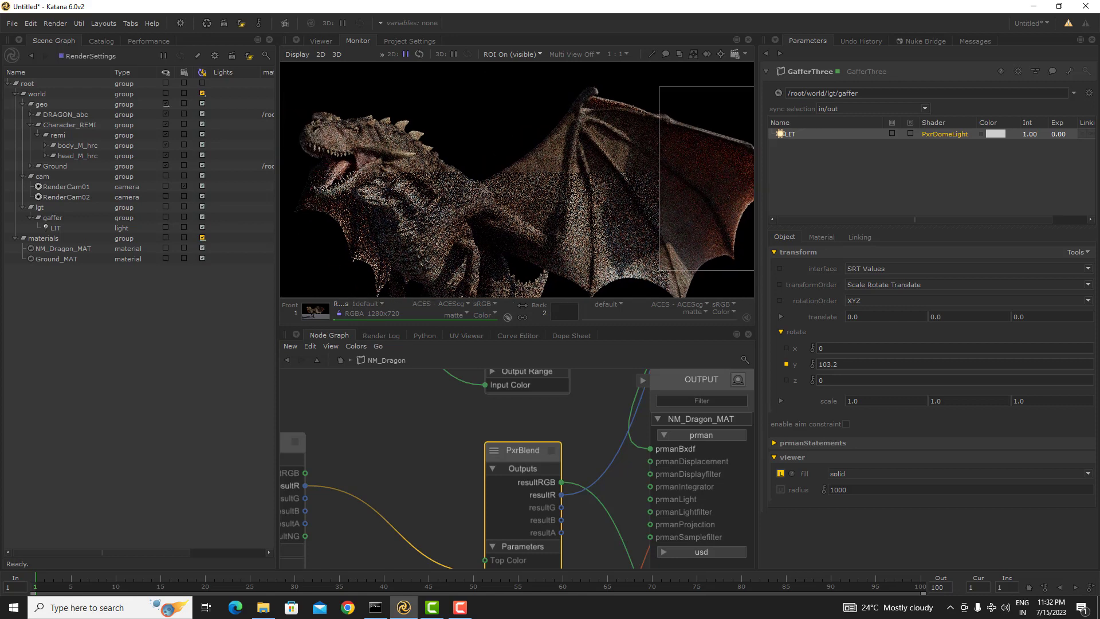
{"action": "mouse_move", "coordinate": [704, 188]}
{"action": "middle_mouse_down"}
{"action": "mouse_move", "coordinate": [604, 175]}
{"action": "mouse_move", "coordinate": [708, 174]}
{"action": "middle_mouse_up"}
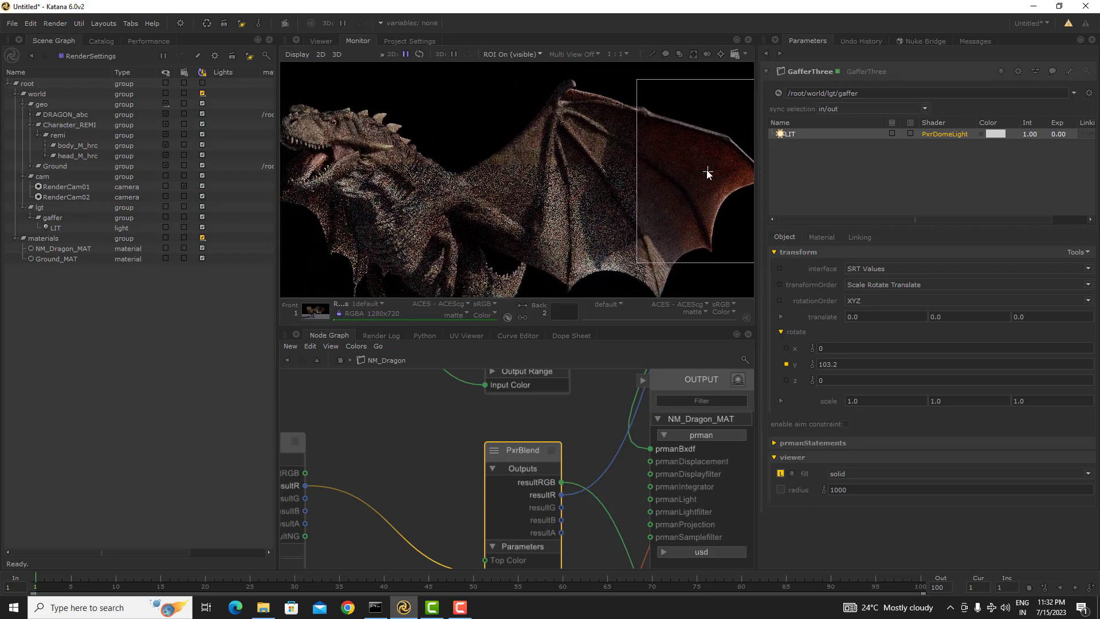
- Move the render region to the dragon's head, shrink it around the head and neck, and examine the skin detail there
{"action": "left_click_drag", "start_coordinate": [708, 174], "coordinate": [379, 164]}
{"action": "middle_click_drag", "start_coordinate": [418, 183], "coordinate": [556, 205]}
{"action": "scroll", "coordinate": [524, 185], "scroll_direction": "up", "scroll_amount": 1}
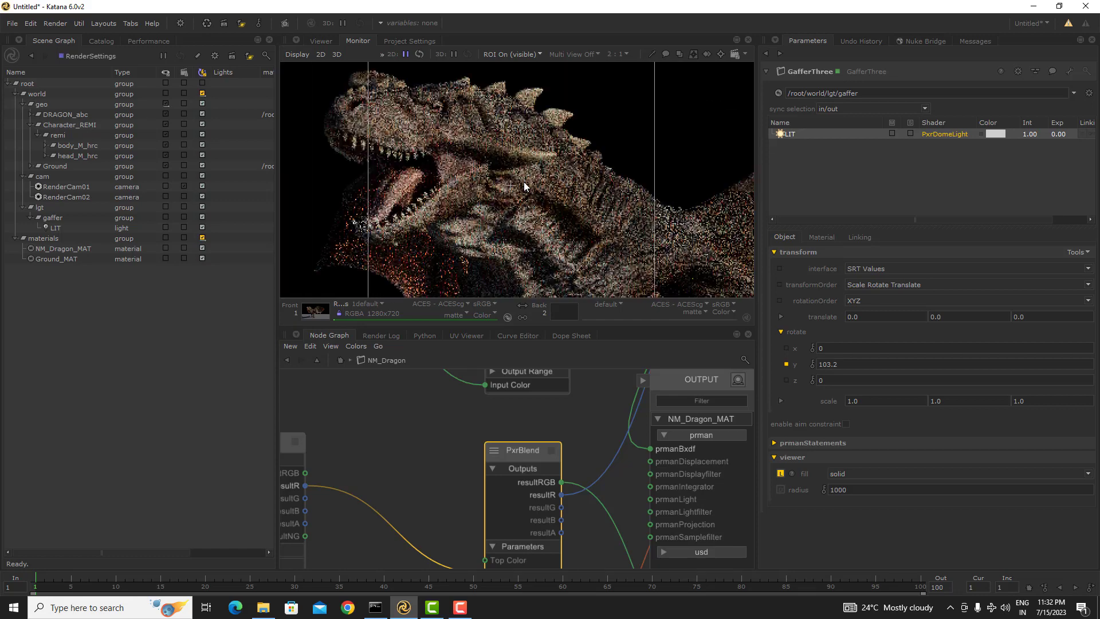
{"action": "scroll", "coordinate": [529, 187], "scroll_direction": "down", "scroll_amount": 1}
{"action": "left_click_drag", "start_coordinate": [590, 284], "coordinate": [565, 207]}
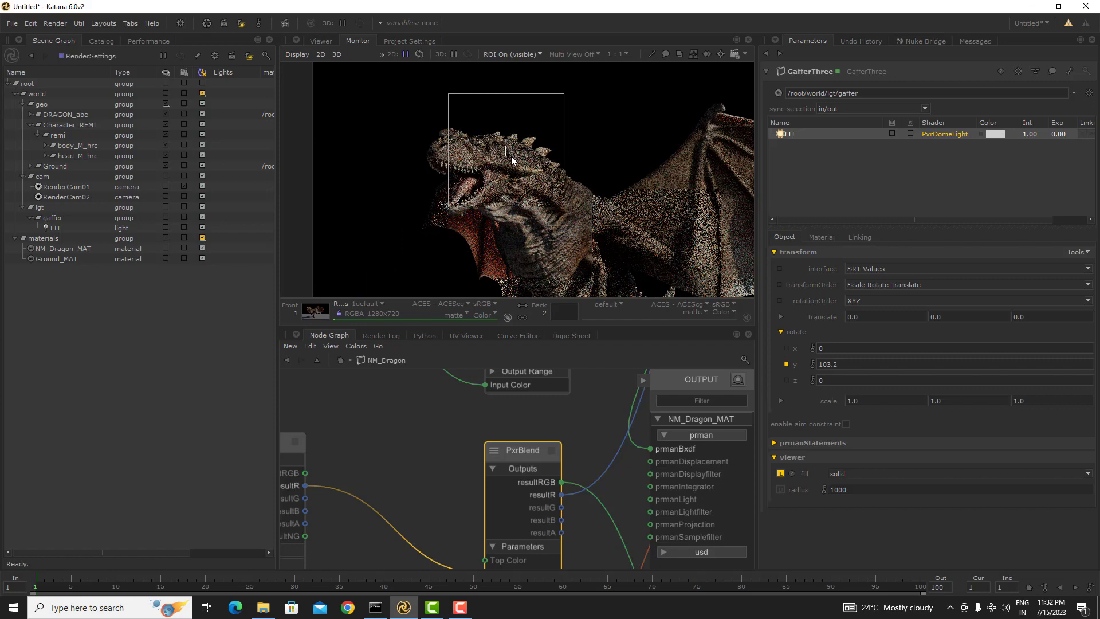
{"action": "left_click_drag", "start_coordinate": [512, 160], "coordinate": [546, 198]}
{"action": "scroll", "coordinate": [563, 203], "scroll_direction": "up", "scroll_amount": 1}
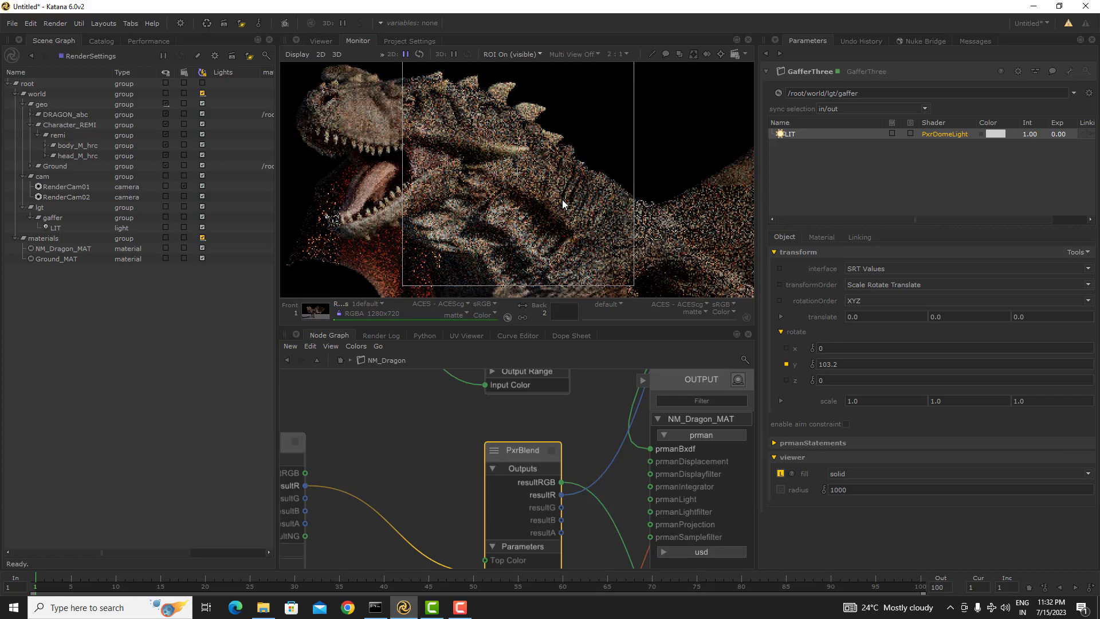
{"action": "scroll", "coordinate": [544, 189], "scroll_direction": "down", "scroll_amount": 1}
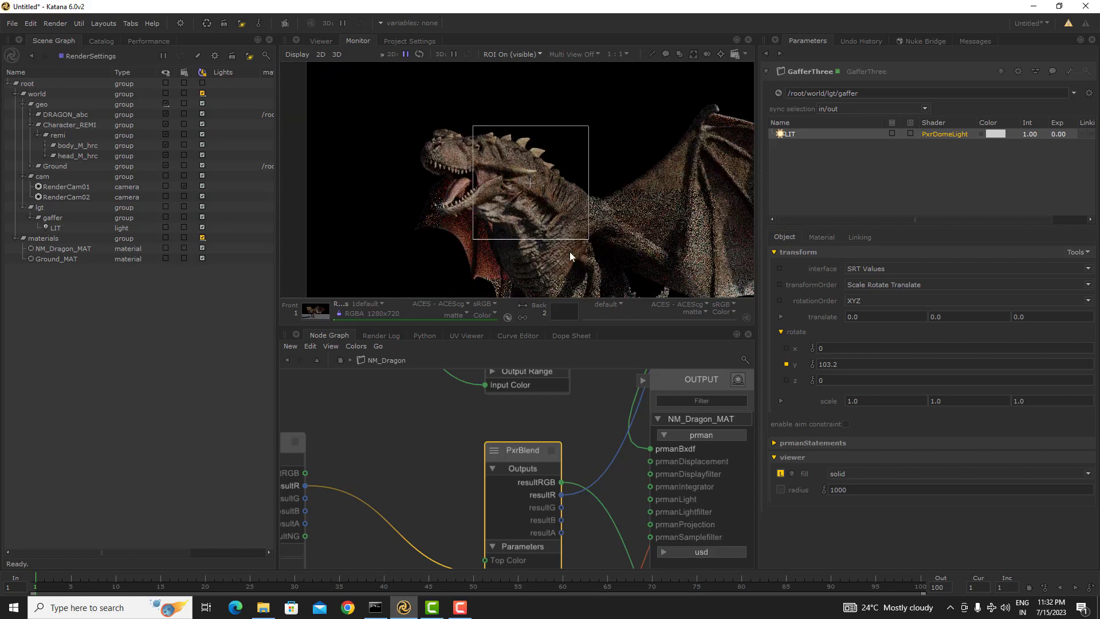
- Shift the render region down onto the dragon's neck and chest and examine the skin there against the jaw and wings
{"action": "scroll", "coordinate": [550, 187], "scroll_direction": "up", "scroll_amount": 1}
{"action": "middle_click_drag", "start_coordinate": [605, 230], "coordinate": [533, 146]}
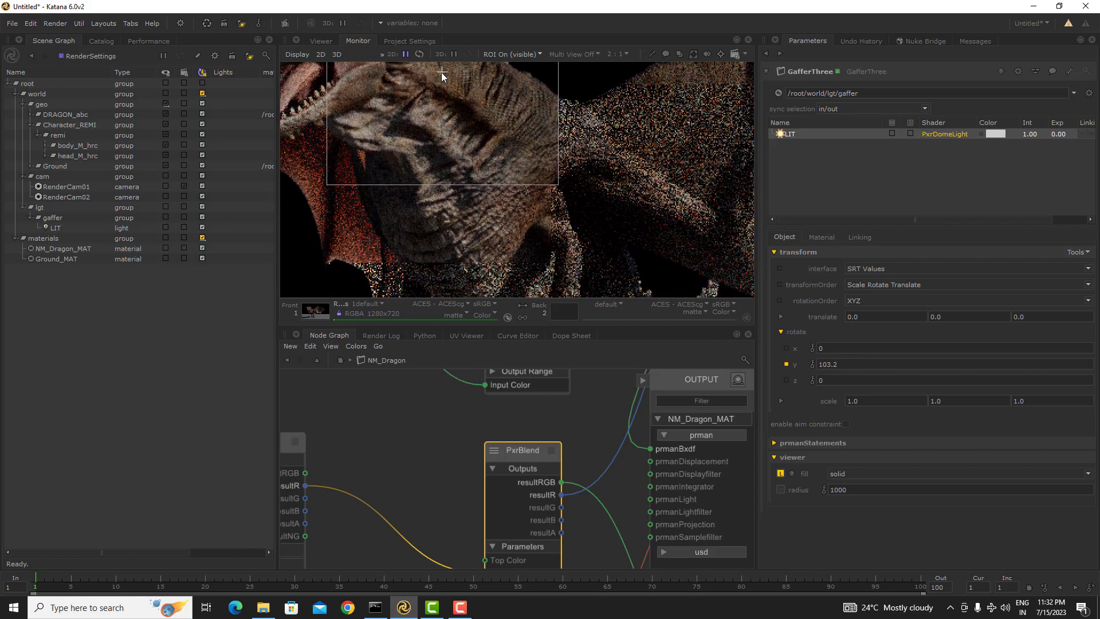
{"action": "left_click_drag", "start_coordinate": [443, 71], "coordinate": [475, 183]}
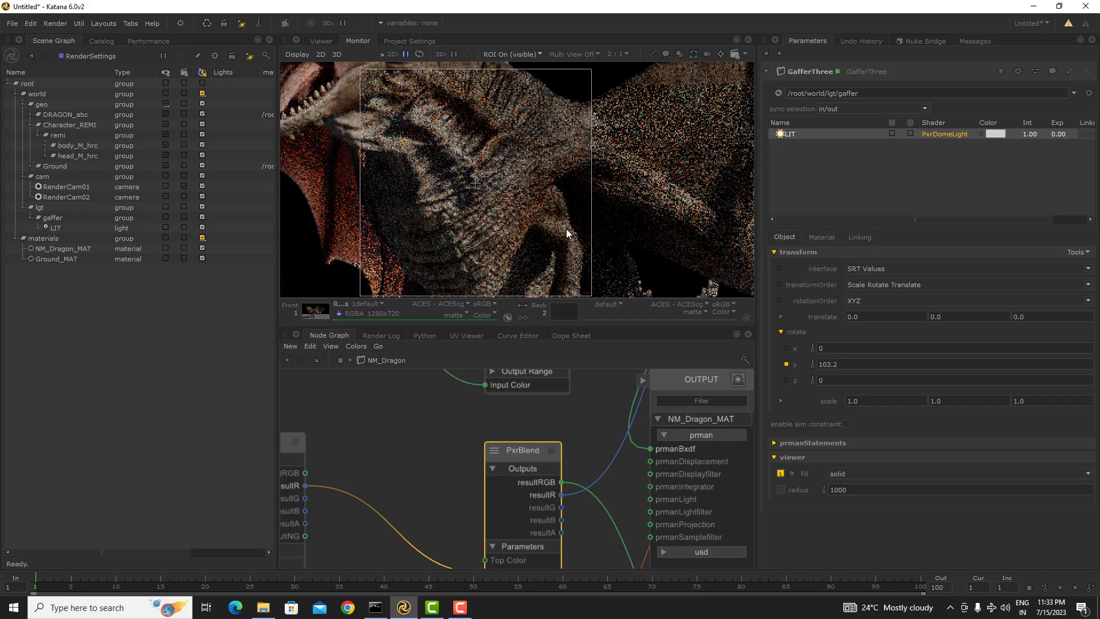
{"action": "middle_click_drag", "start_coordinate": [582, 232], "coordinate": [551, 195]}
{"action": "scroll", "coordinate": [523, 183], "scroll_direction": "down", "scroll_amount": 1}
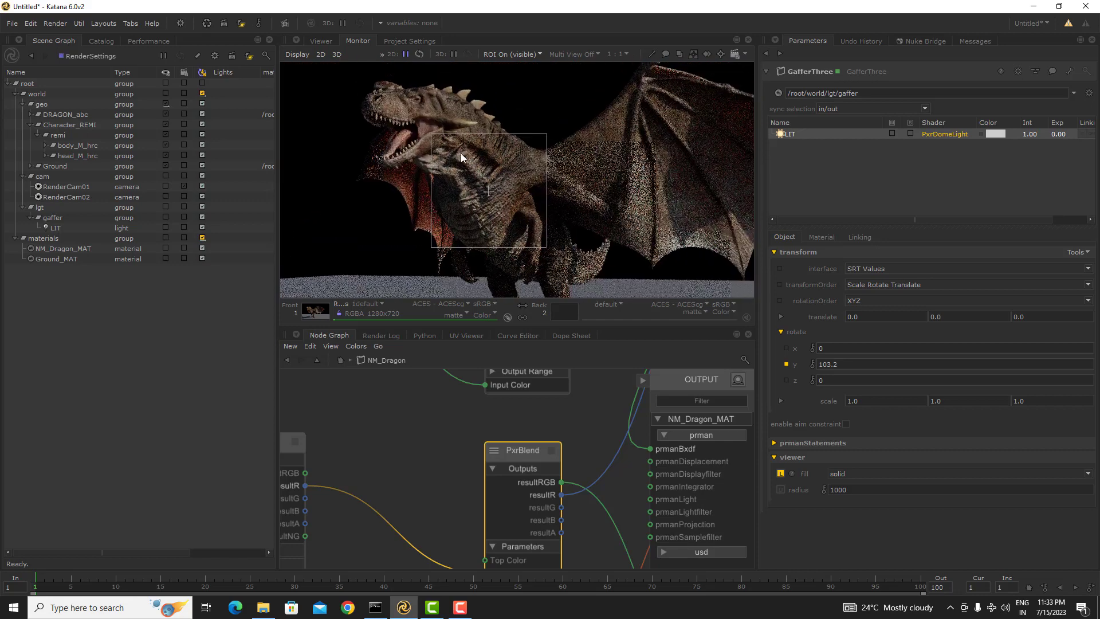
{"action": "scroll", "coordinate": [425, 125], "scroll_direction": "up", "scroll_amount": 1}
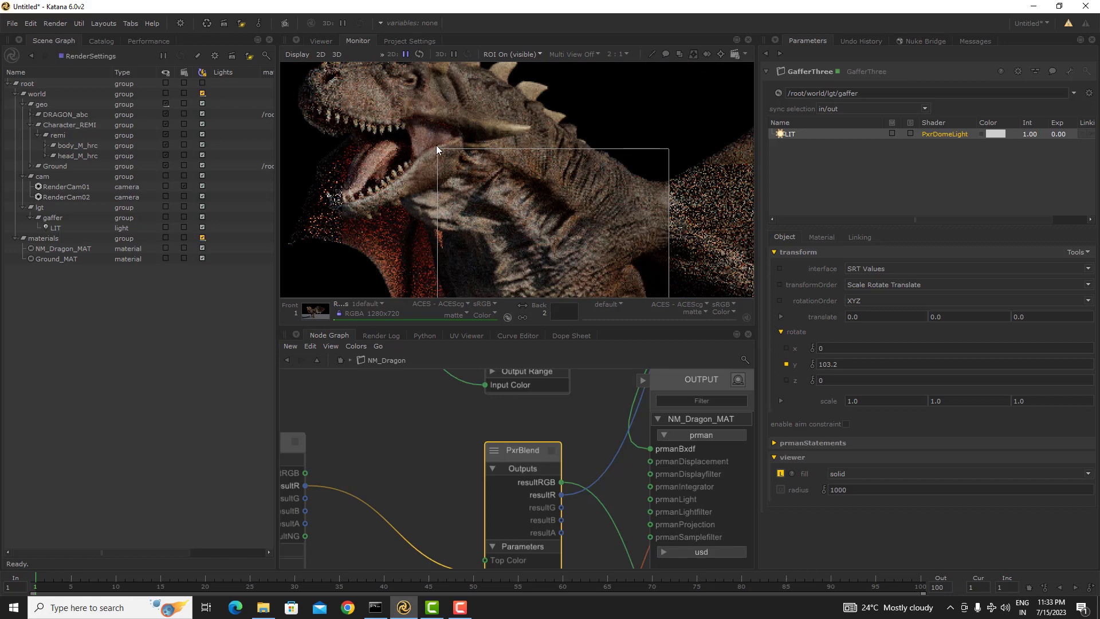
{"action": "scroll", "coordinate": [510, 184], "scroll_direction": "down", "scroll_amount": 1}
{"action": "middle_click_drag", "start_coordinate": [530, 213], "coordinate": [508, 165]}
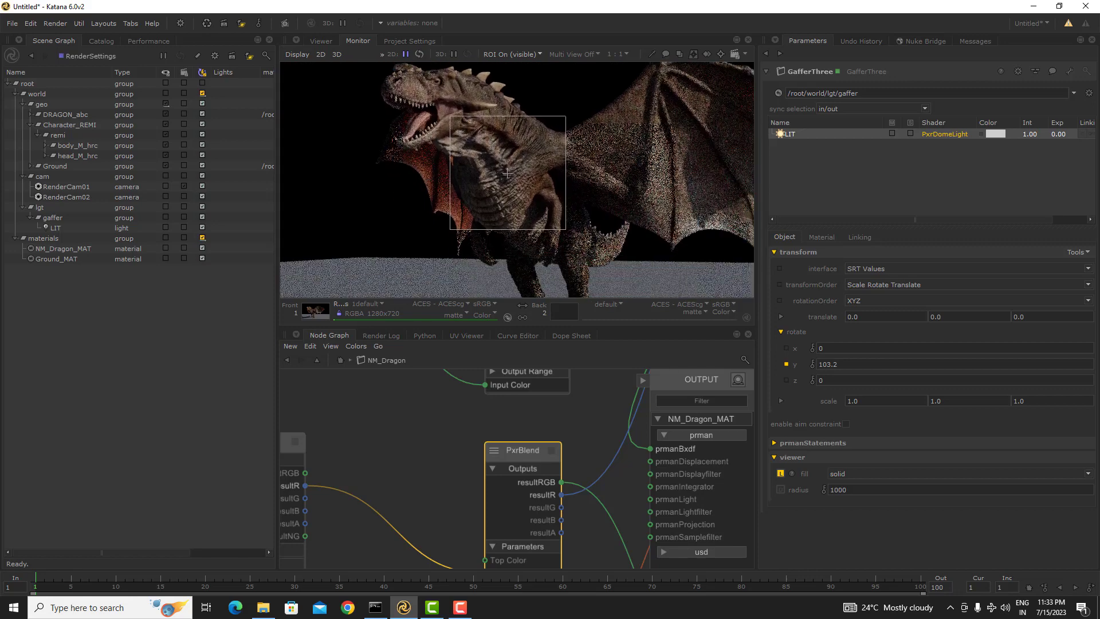
{"action": "middle_click_drag", "start_coordinate": [538, 201], "coordinate": [465, 172]}
{"action": "middle_click_drag", "start_coordinate": [585, 152], "coordinate": [541, 217]}
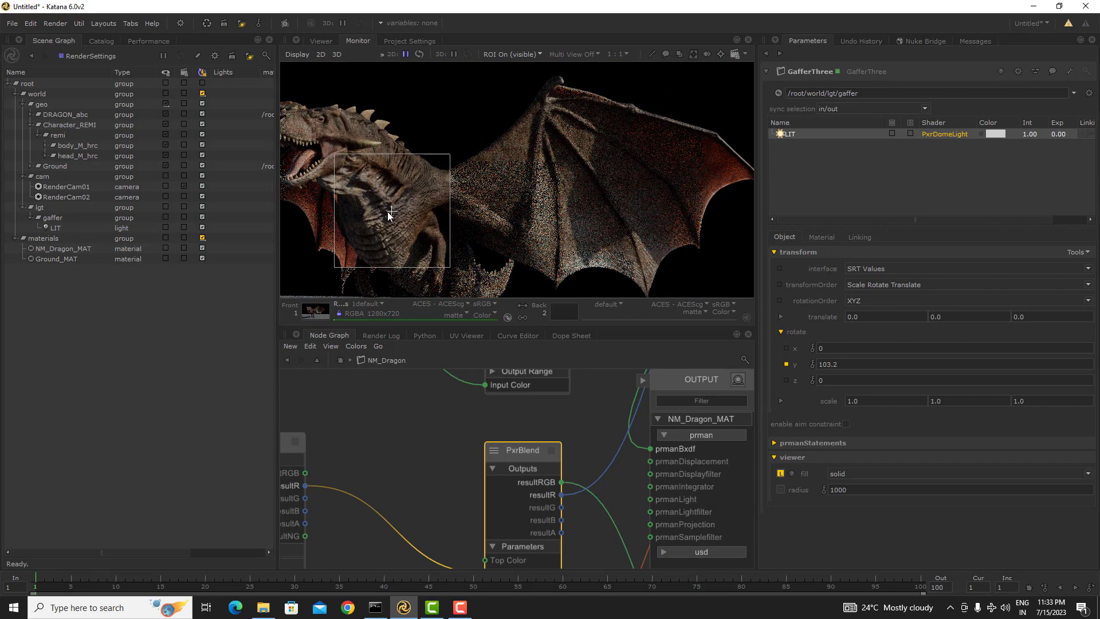
- Move the render region over the outer wing, then reset it to the full frame and view the whole dragon
{"action": "left_click_drag", "start_coordinate": [404, 205], "coordinate": [634, 146]}
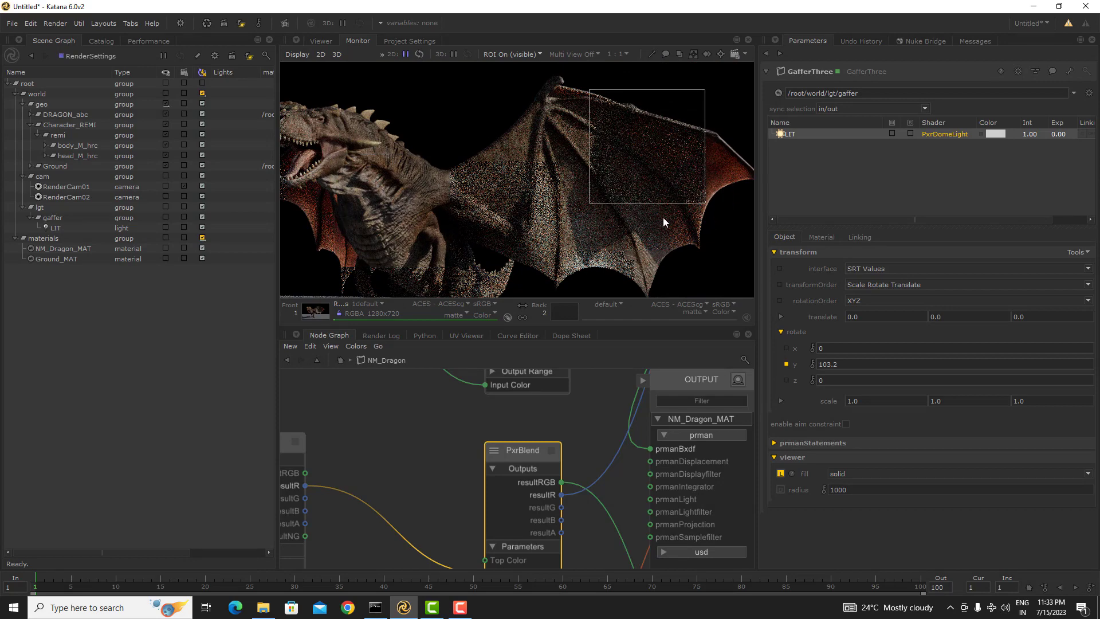
{"action": "left_click", "coordinate": [527, 55]}
{"action": "left_click", "coordinate": [523, 118]}
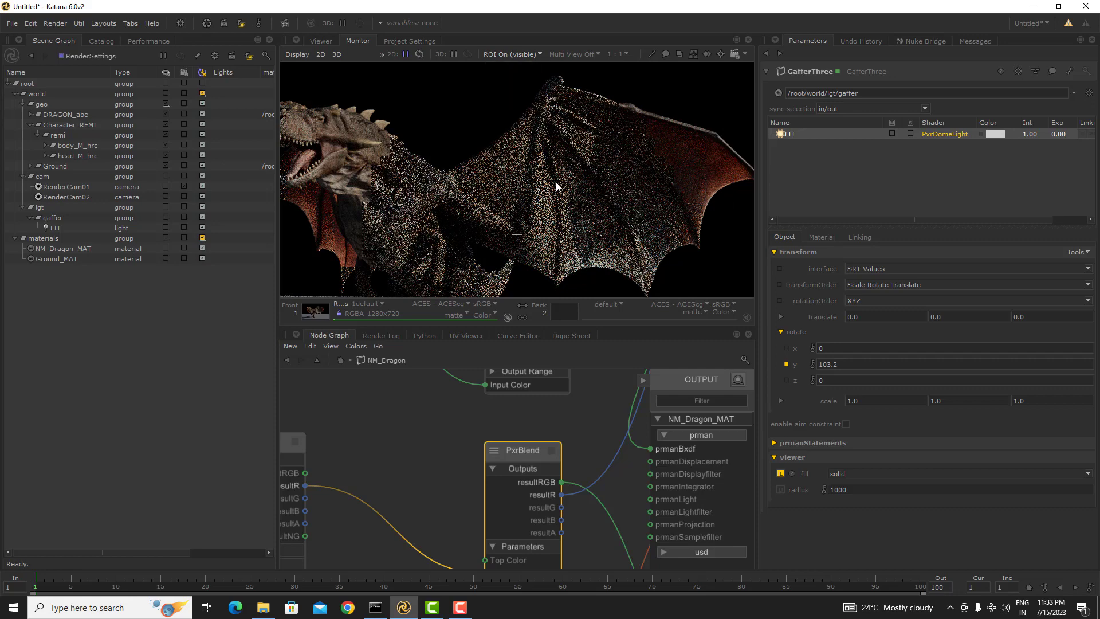
{"action": "scroll", "coordinate": [531, 171], "scroll_direction": "down", "scroll_amount": 1}
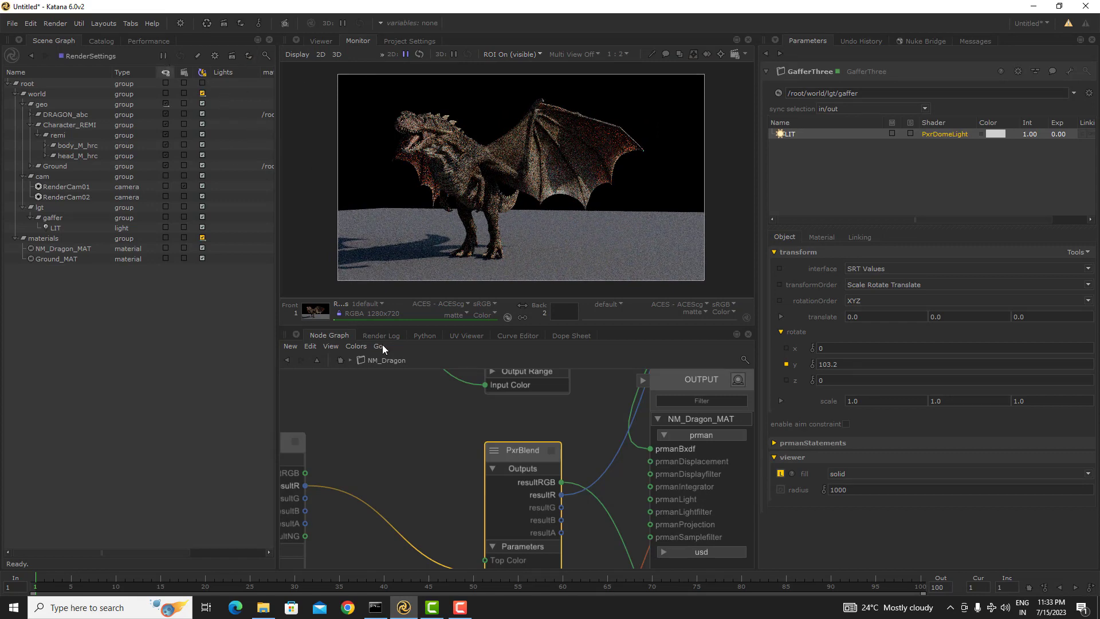
{"action": "middle_click_drag", "start_coordinate": [520, 177], "coordinate": [531, 184]}
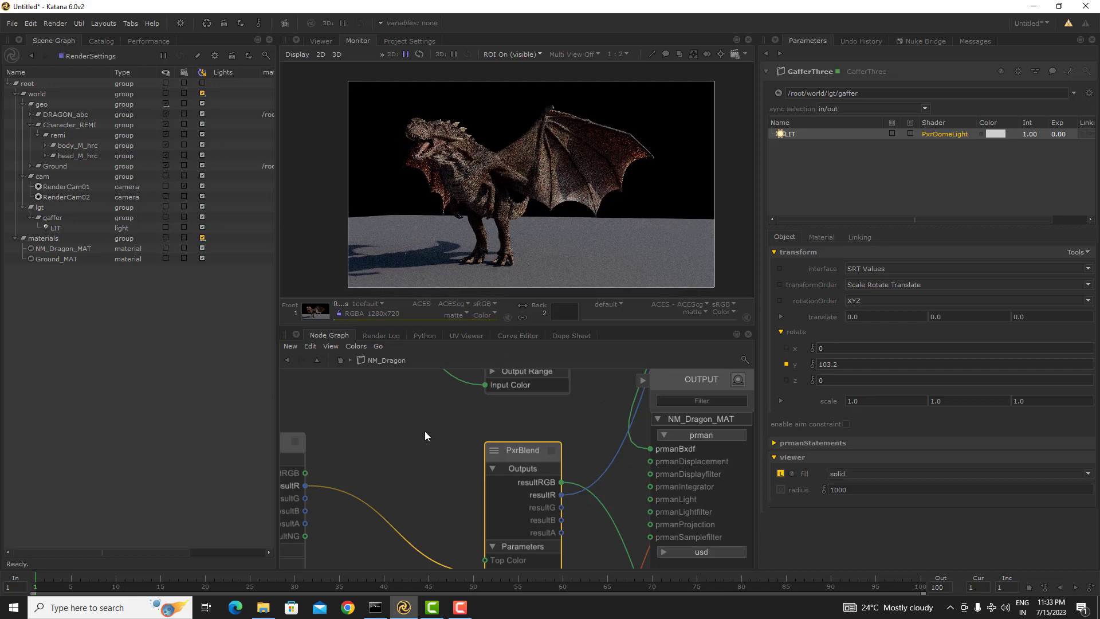
- Return from the NM_Dragon network to the root node graph at the GEO group and start a preview render of RenderSettings
{"action": "left_click", "coordinate": [340, 360]}
{"action": "scroll", "coordinate": [465, 433], "scroll_direction": "down", "scroll_amount": 6}
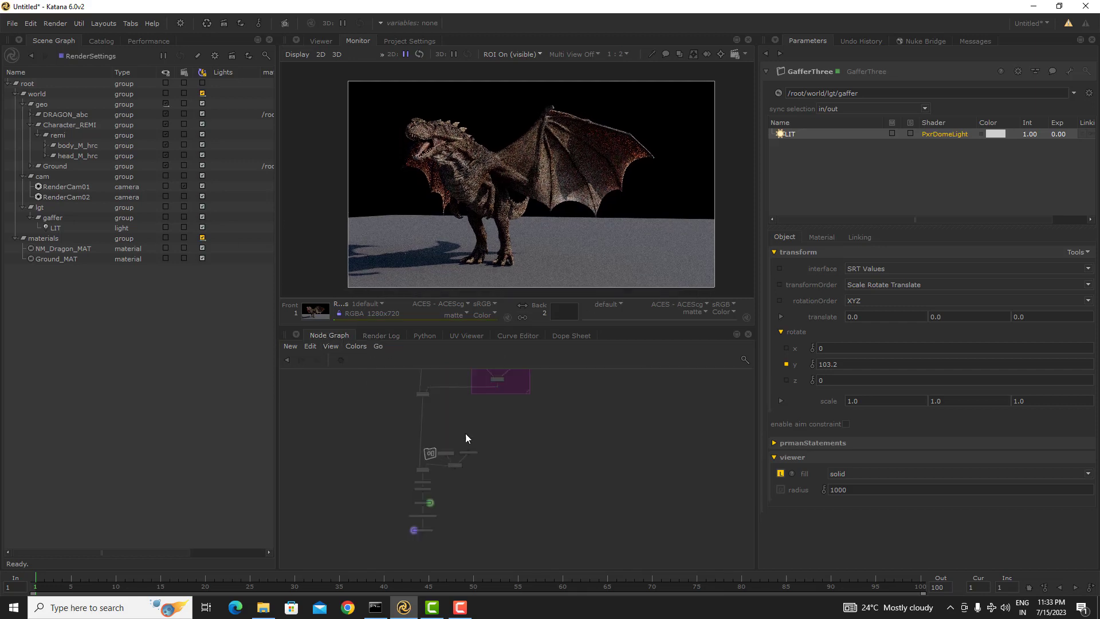
{"action": "middle_click_drag", "start_coordinate": [462, 372], "coordinate": [492, 476]}
{"action": "scroll", "coordinate": [449, 424], "scroll_direction": "up", "scroll_amount": 4}
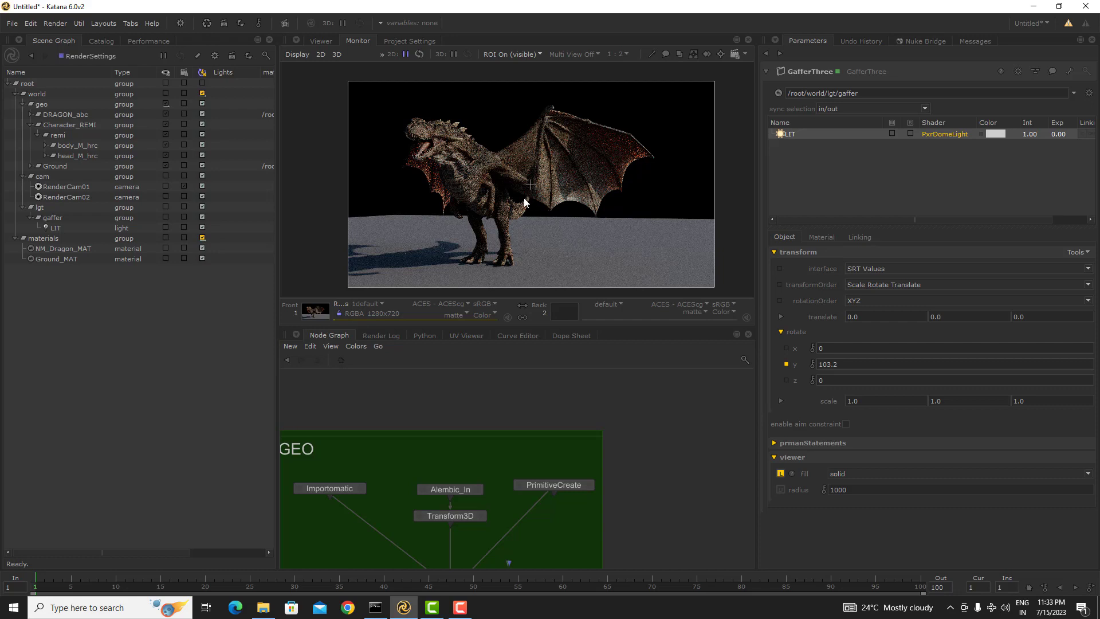
{"action": "left_click", "coordinate": [108, 58]}
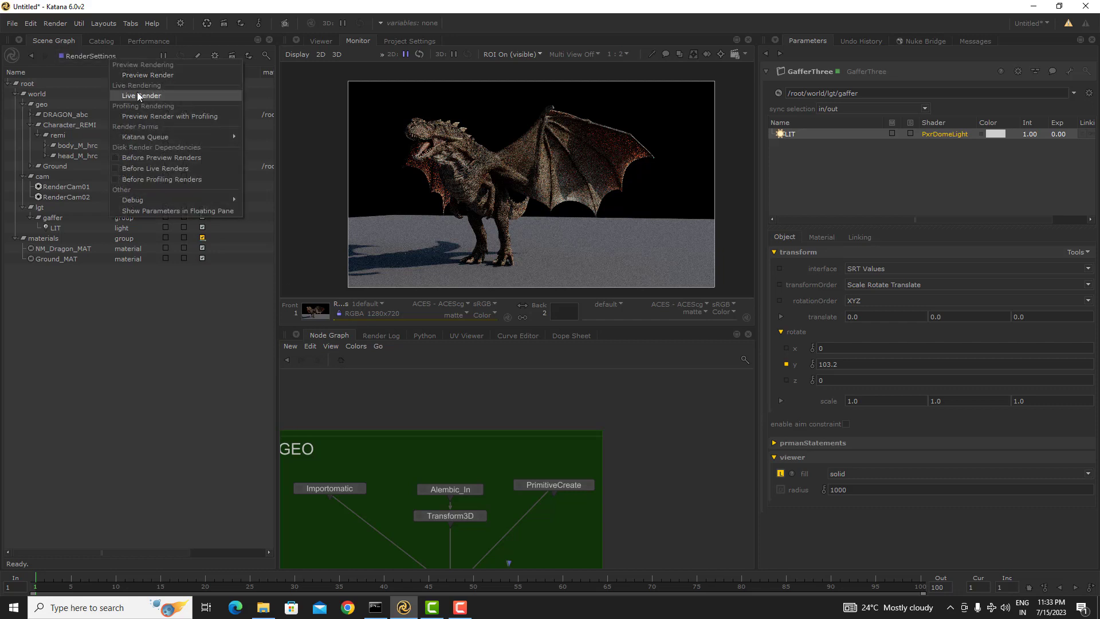
{"action": "left_click", "coordinate": [149, 76]}
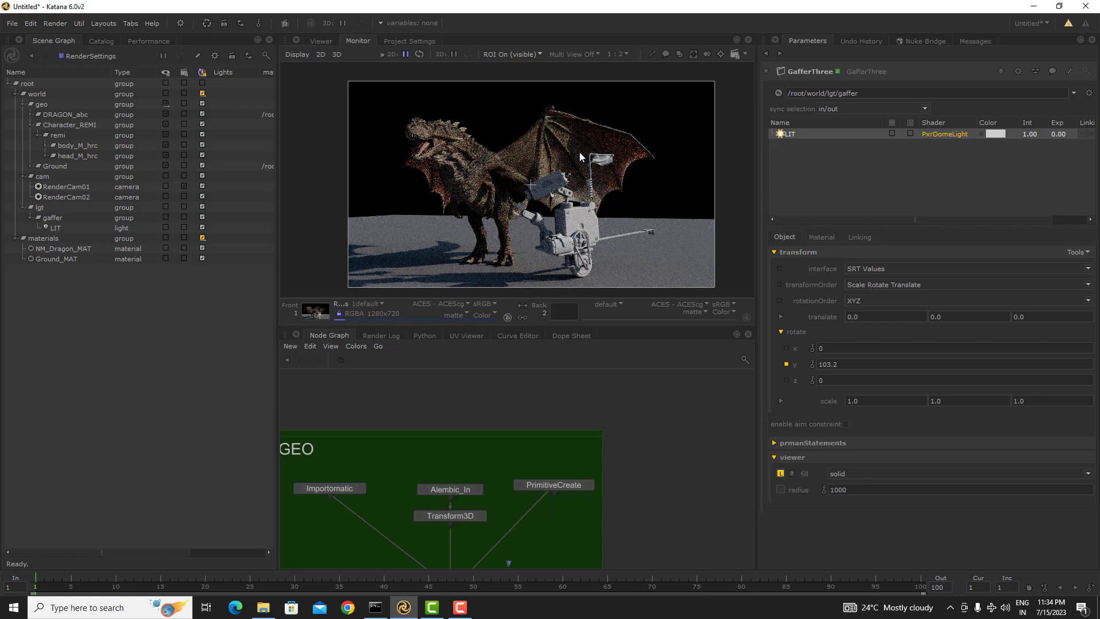
{"action": "left_click", "coordinate": [460, 607]}
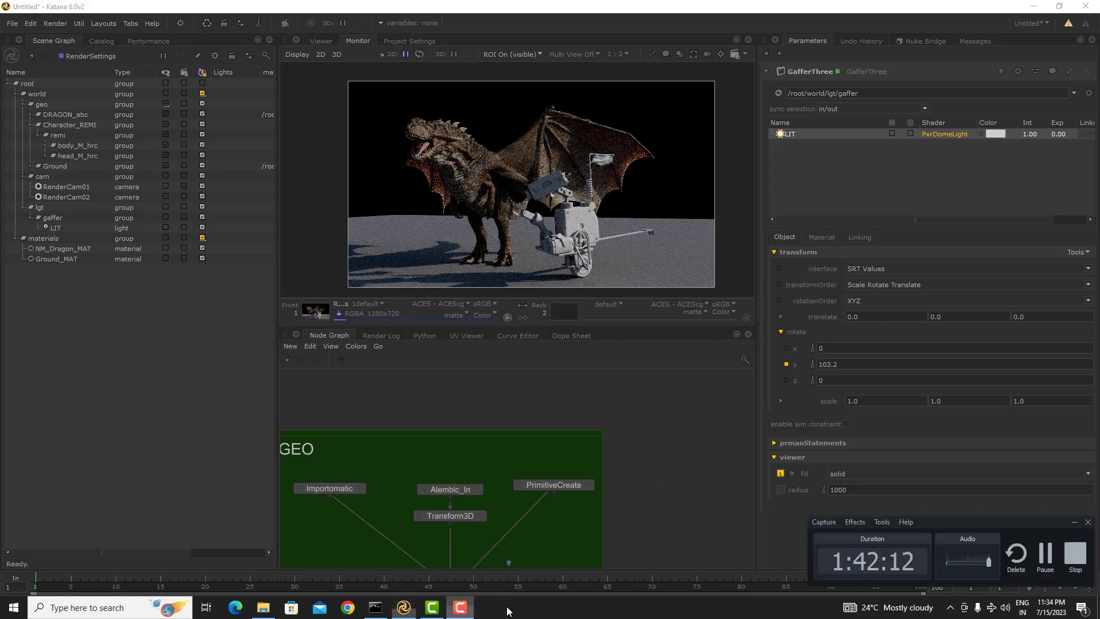
{"action": "left_click", "coordinate": [1045, 553]}
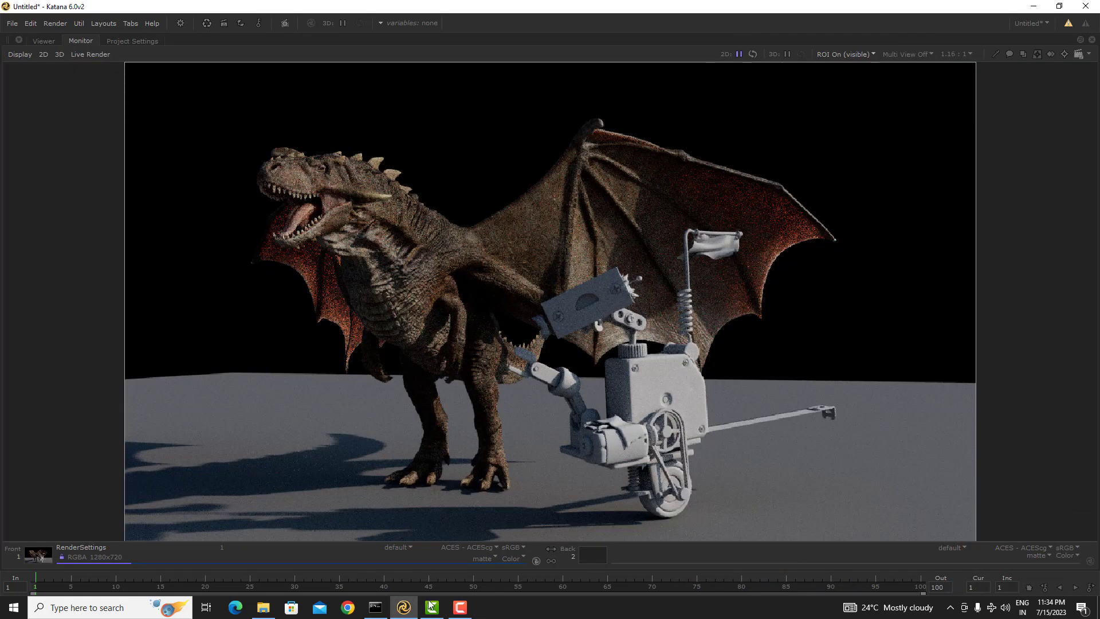
{"action": "left_click", "coordinate": [461, 608]}
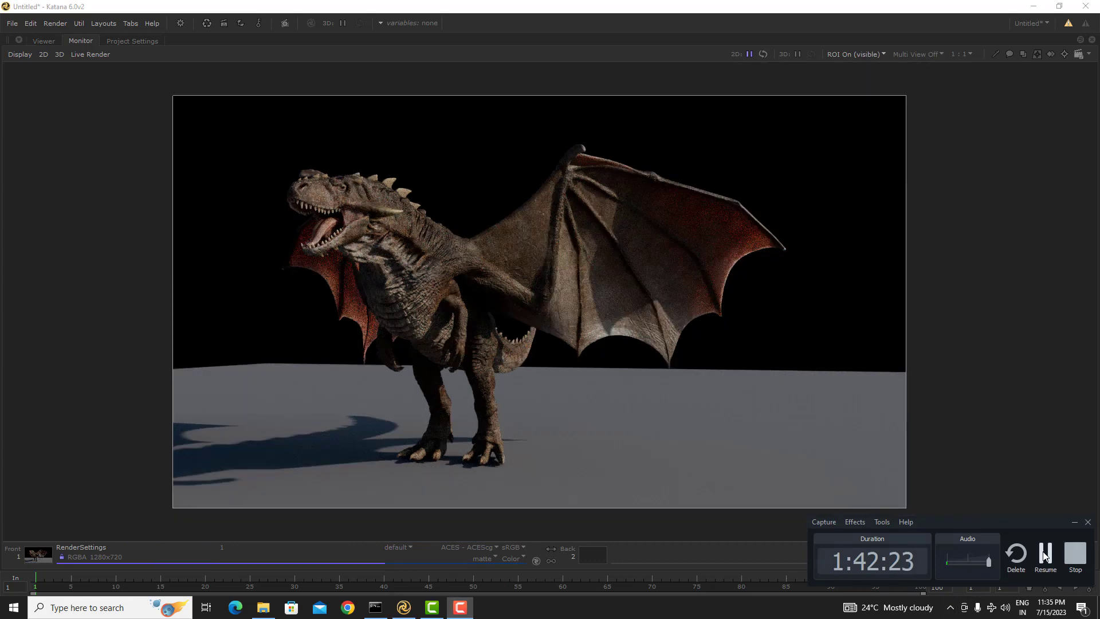
- Examine the preview render of the dragon's head, body and wings close up and as a whole
{"action": "scroll", "coordinate": [499, 286], "scroll_direction": "up", "scroll_amount": 3}
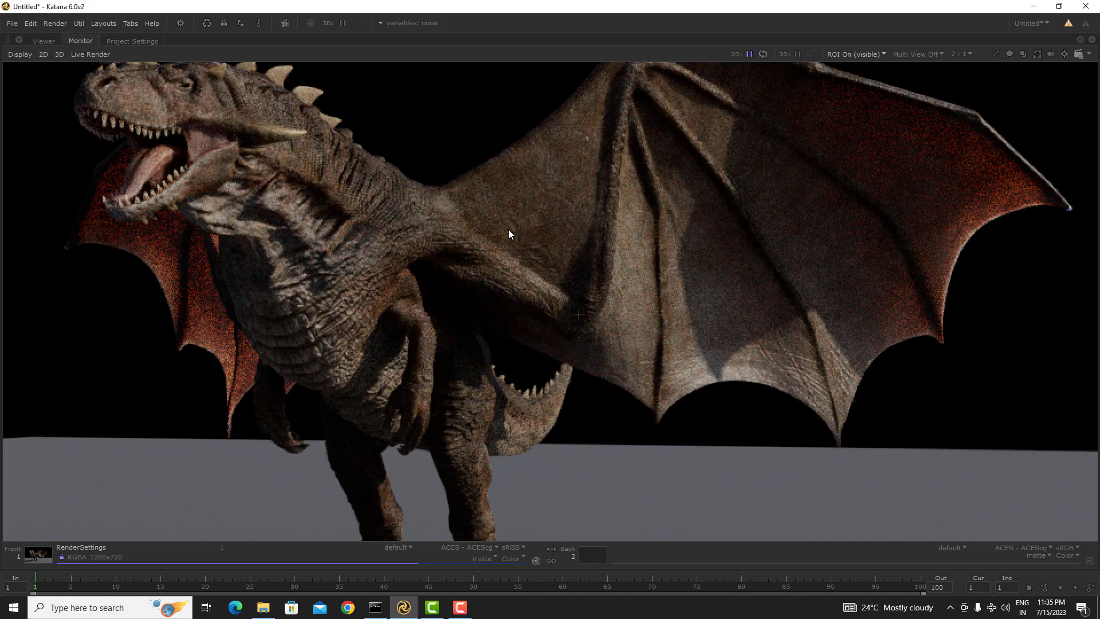
{"action": "middle_click_drag", "start_coordinate": [509, 229], "coordinate": [511, 251]}
{"action": "middle_click_drag", "start_coordinate": [332, 215], "coordinate": [351, 247]}
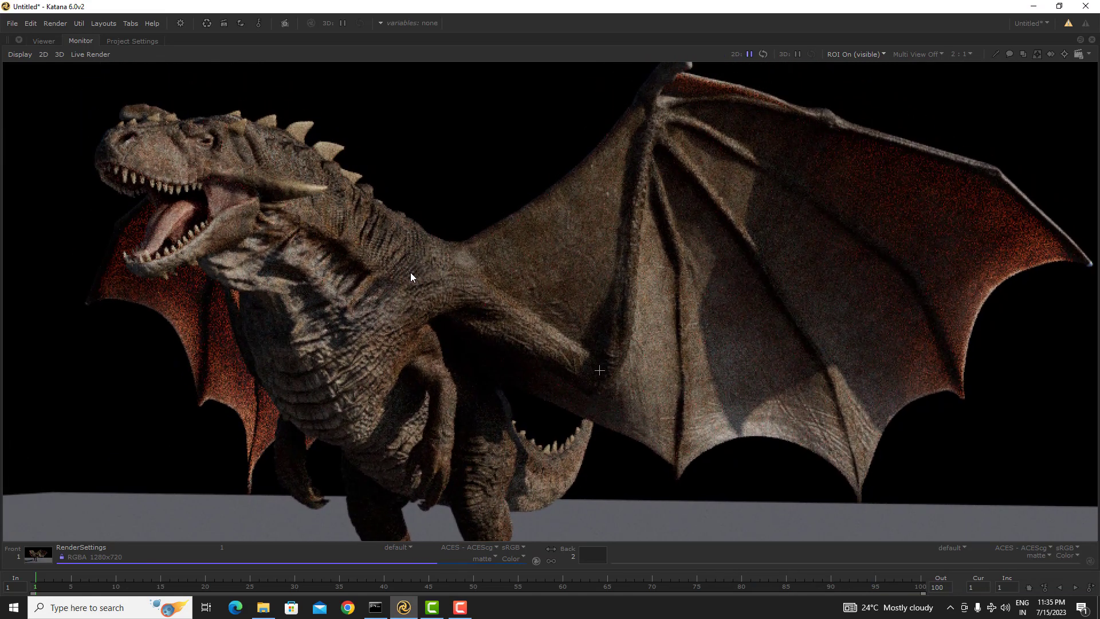
{"action": "scroll", "coordinate": [410, 272], "scroll_direction": "down", "scroll_amount": 4}
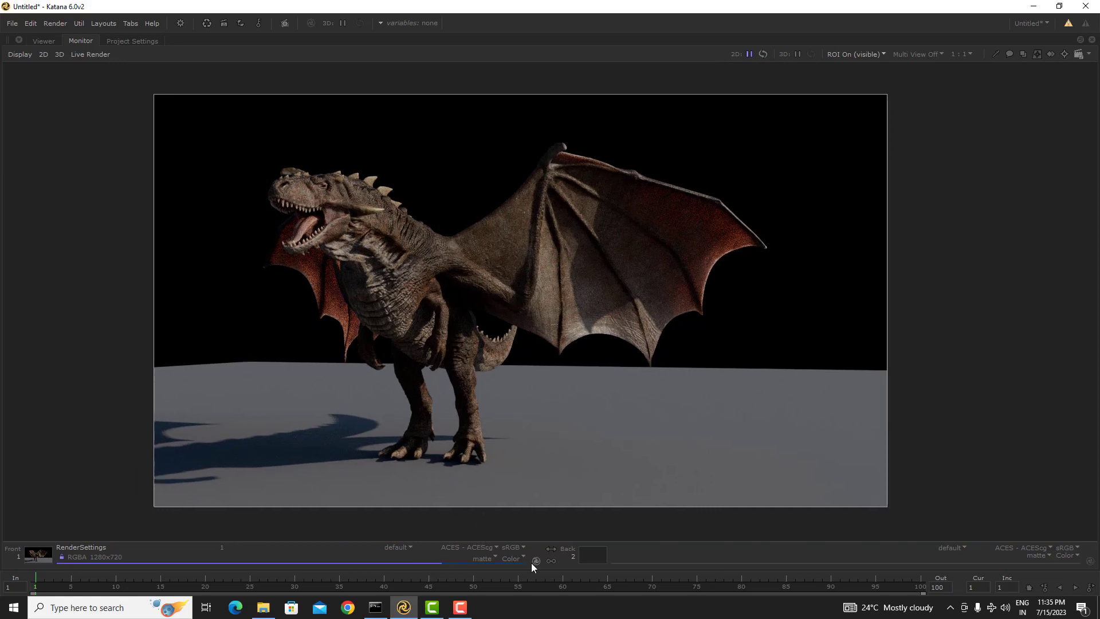
- Restore the multi-pane layout and inspect the Alembic_In and Transform3D nodes in the GEO group
{"action": "key", "text": "space"}
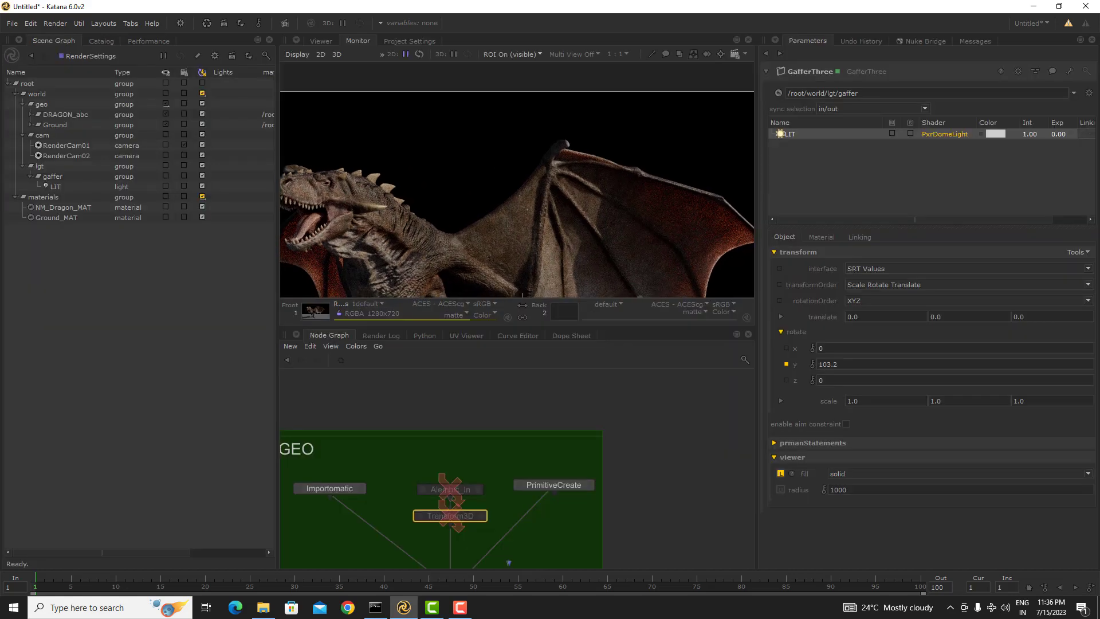
{"action": "scroll", "coordinate": [514, 180], "scroll_direction": "down", "scroll_amount": 1}
{"action": "scroll", "coordinate": [622, 490], "scroll_direction": "up", "scroll_amount": 3}
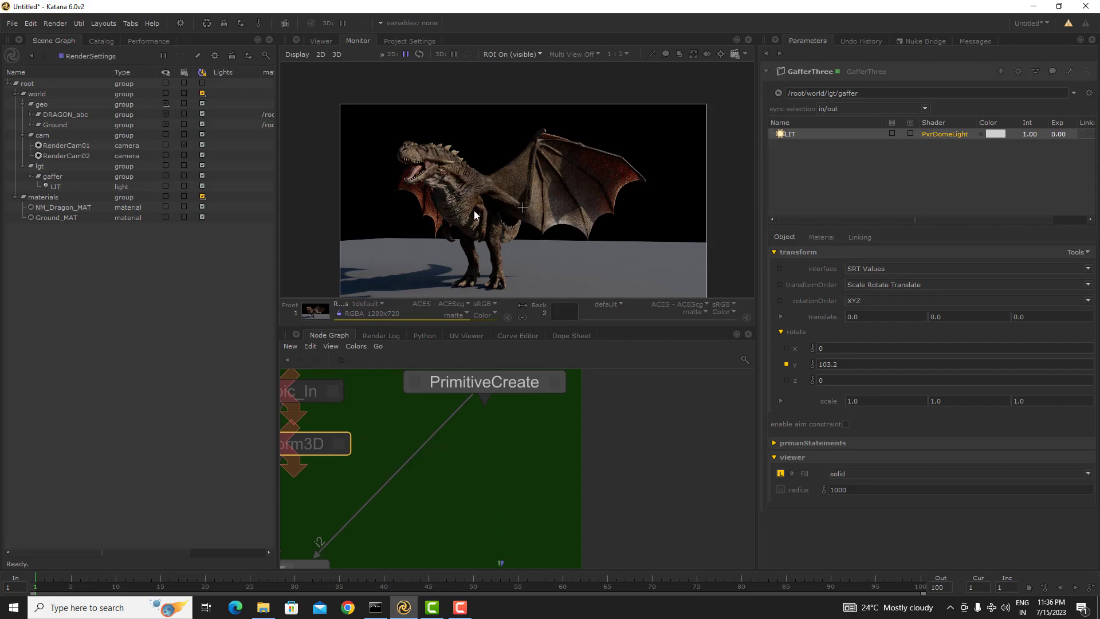
{"action": "scroll", "coordinate": [624, 456], "scroll_direction": "down", "scroll_amount": 5}
{"action": "middle_click_drag", "start_coordinate": [574, 462], "coordinate": [521, 452]}
{"action": "scroll", "coordinate": [494, 448], "scroll_direction": "up", "scroll_amount": 5}
{"action": "middle_click_drag", "start_coordinate": [511, 413], "coordinate": [501, 466]}
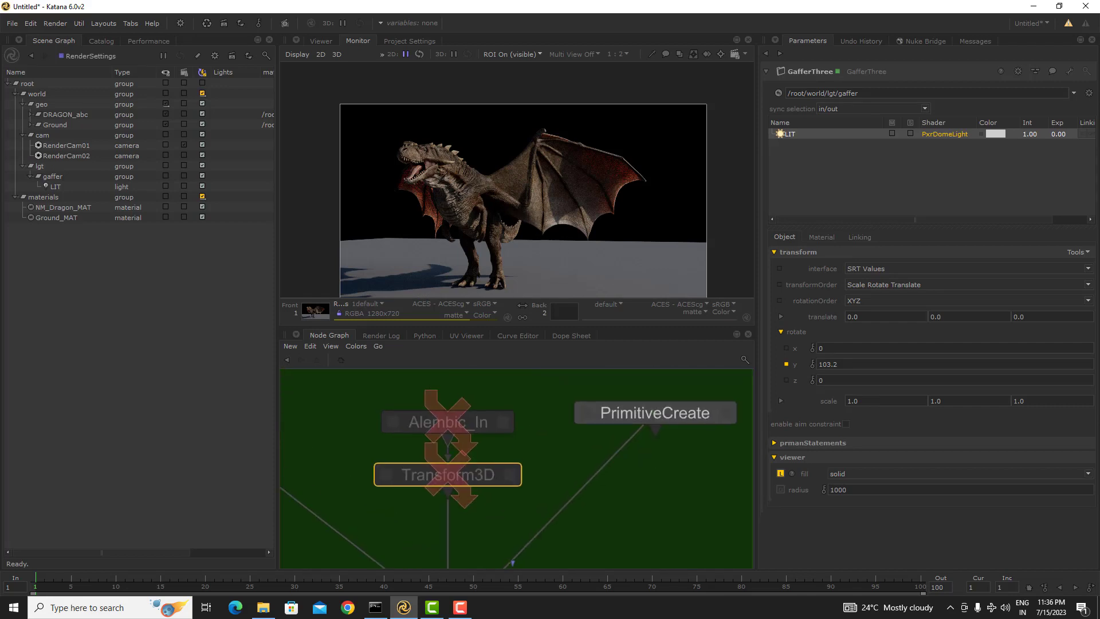
- Re-enable the disabled Alembic_In and Transform3D nodes in the GEO group
{"action": "left_click_drag", "start_coordinate": [549, 383], "coordinate": [347, 504]}
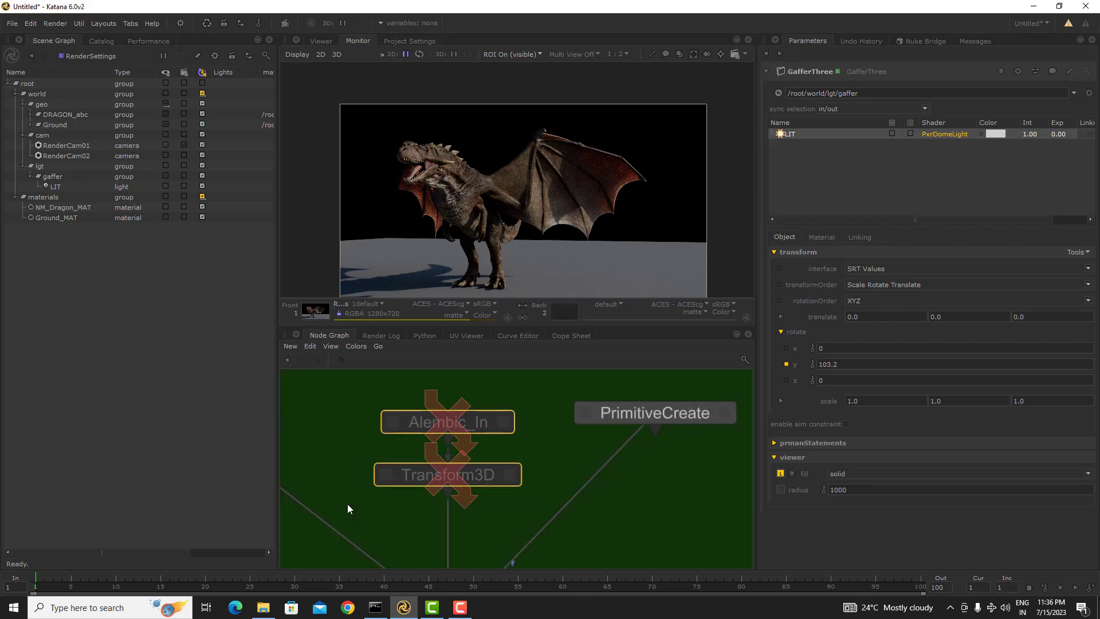
{"action": "key", "text": "d"}
{"action": "scroll", "coordinate": [518, 473], "scroll_direction": "down", "scroll_amount": 6}
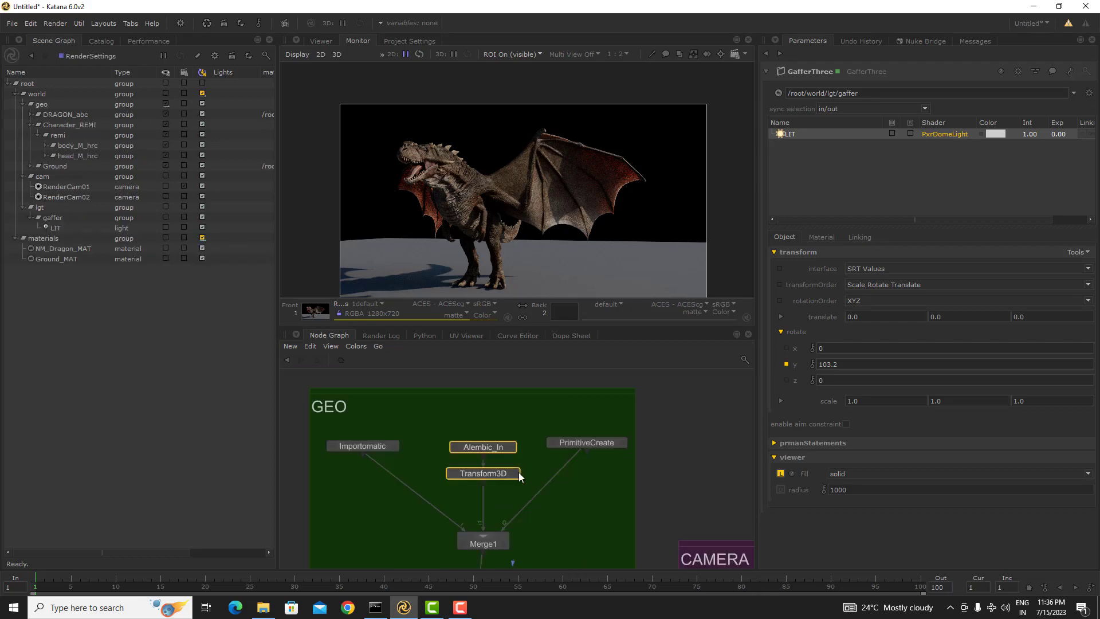
- Duplicate the RenderSettings node beside the original and connect the copy's input to the PrmanGlobalStatements output
{"action": "middle_click_drag", "start_coordinate": [538, 520], "coordinate": [533, 399]}
{"action": "middle_click_drag", "start_coordinate": [533, 553], "coordinate": [541, 435]}
{"action": "scroll", "coordinate": [531, 449], "scroll_direction": "up", "scroll_amount": 4}
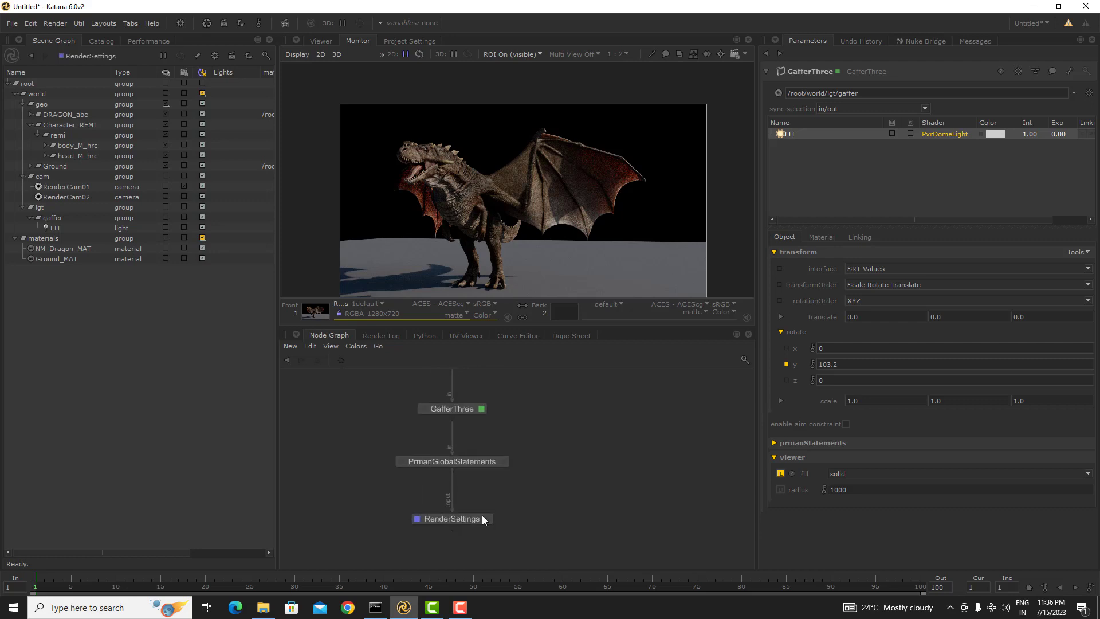
{"action": "left_click_drag", "start_coordinate": [482, 519], "coordinate": [481, 555]}
{"action": "middle_click_drag", "start_coordinate": [500, 518], "coordinate": [446, 476]}
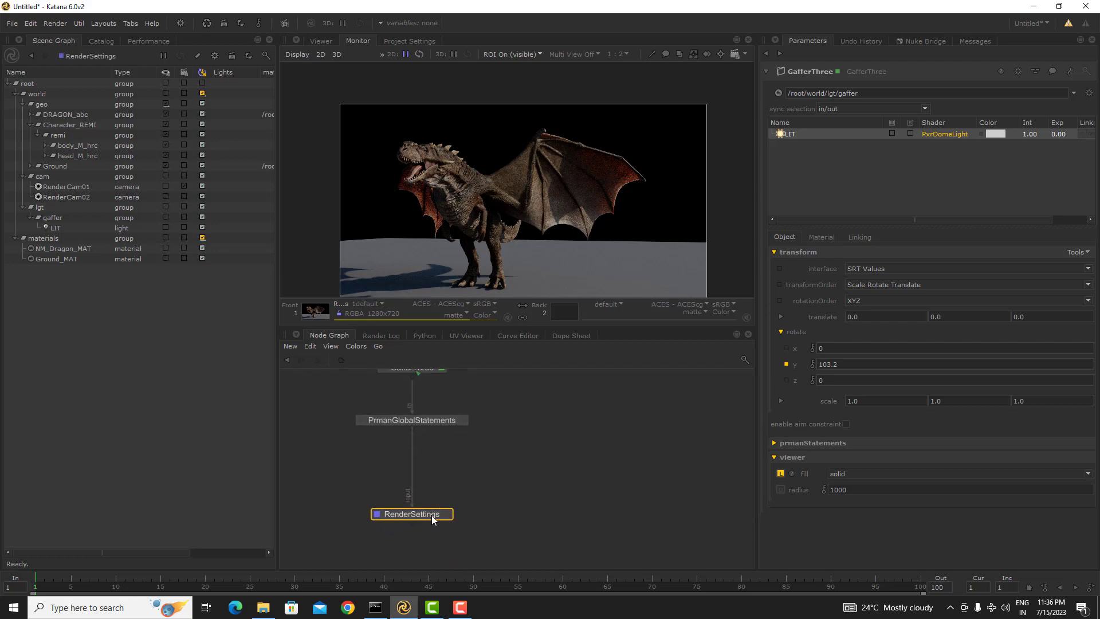
{"action": "left_click", "coordinate": [532, 514]}
{"action": "key", "text": "ctrl+v"}
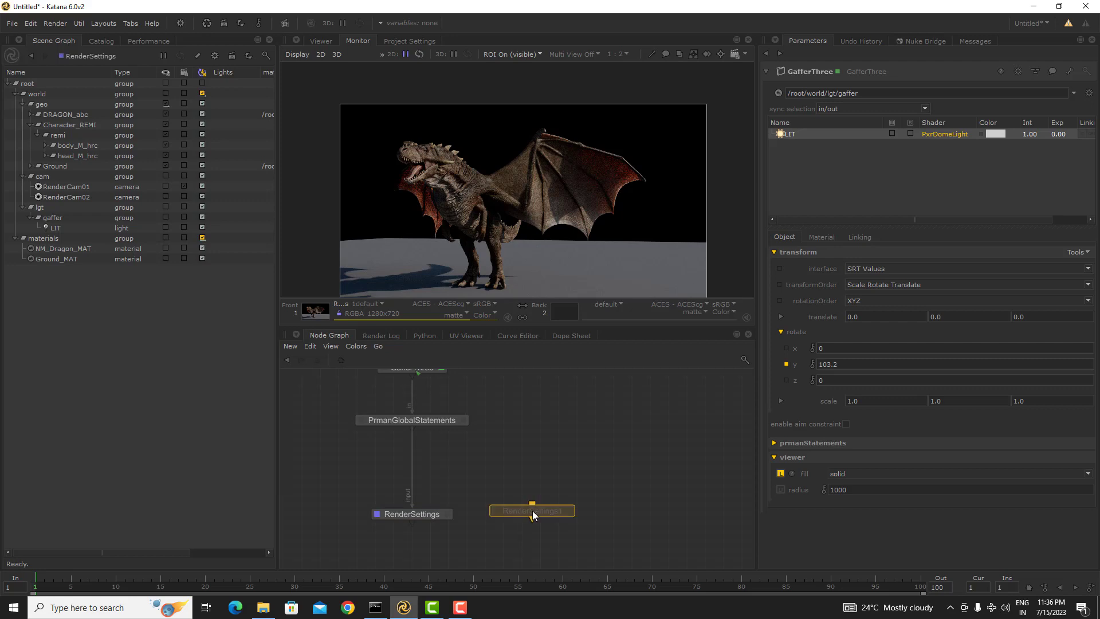
{"action": "left_click", "coordinate": [545, 511]}
{"action": "left_click", "coordinate": [413, 427]}
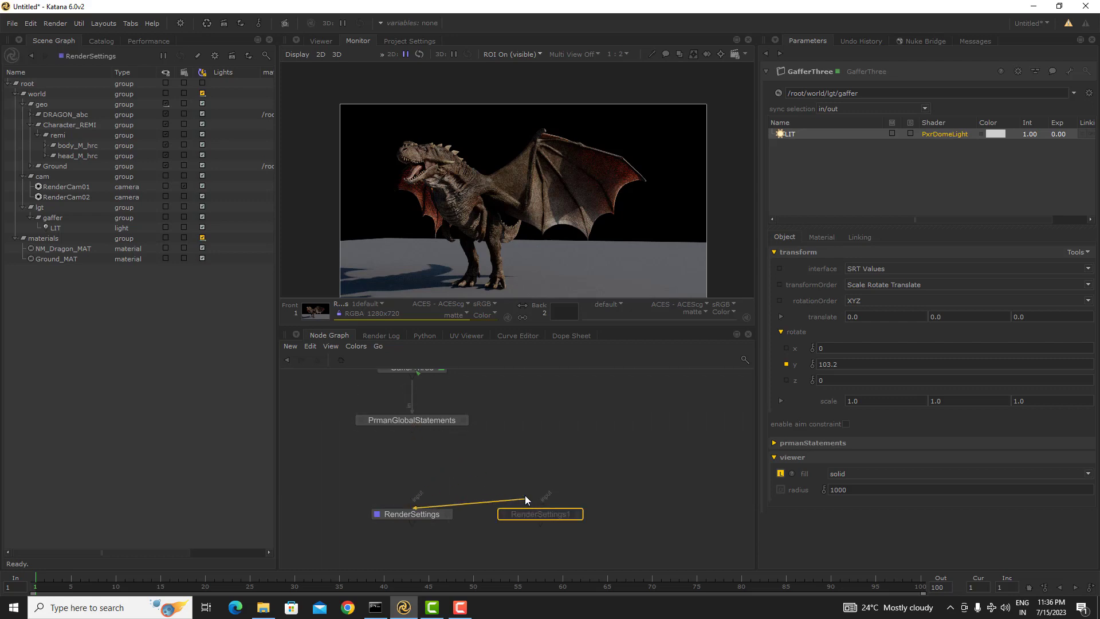
{"action": "left_click", "coordinate": [412, 428]}
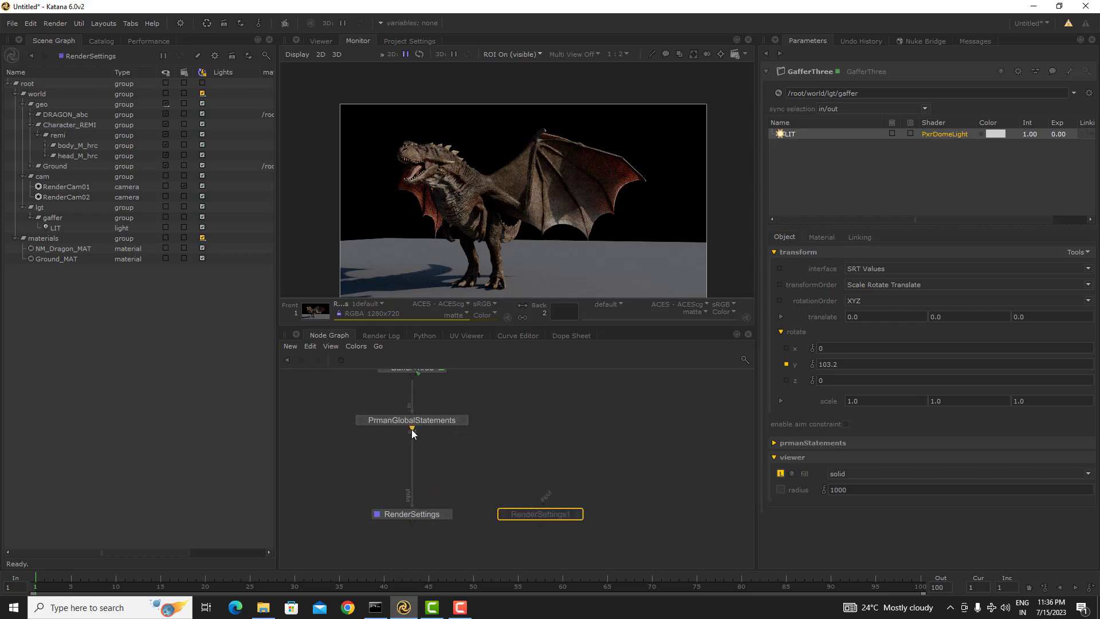
{"action": "left_click", "coordinate": [542, 512]}
- Set the duplicated render settings' cameraName to /root/world/cam/RenderCam02
{"action": "left_click", "coordinate": [577, 514]}
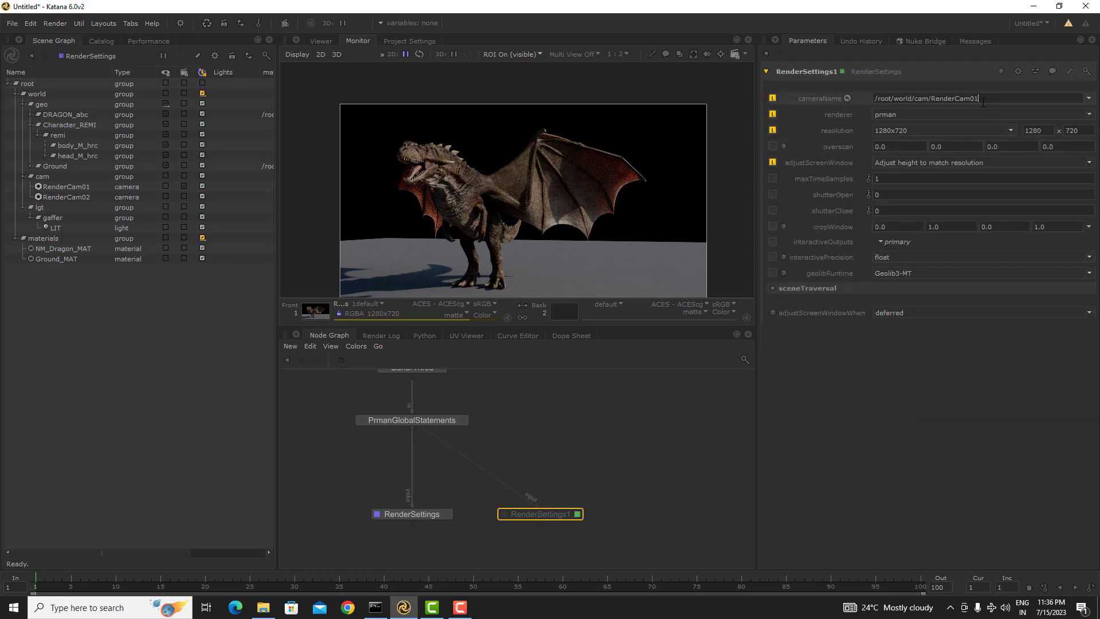
{"action": "type", "text": "2"}
{"action": "key", "text": "Return"}
{"action": "left_click", "coordinate": [583, 462]}
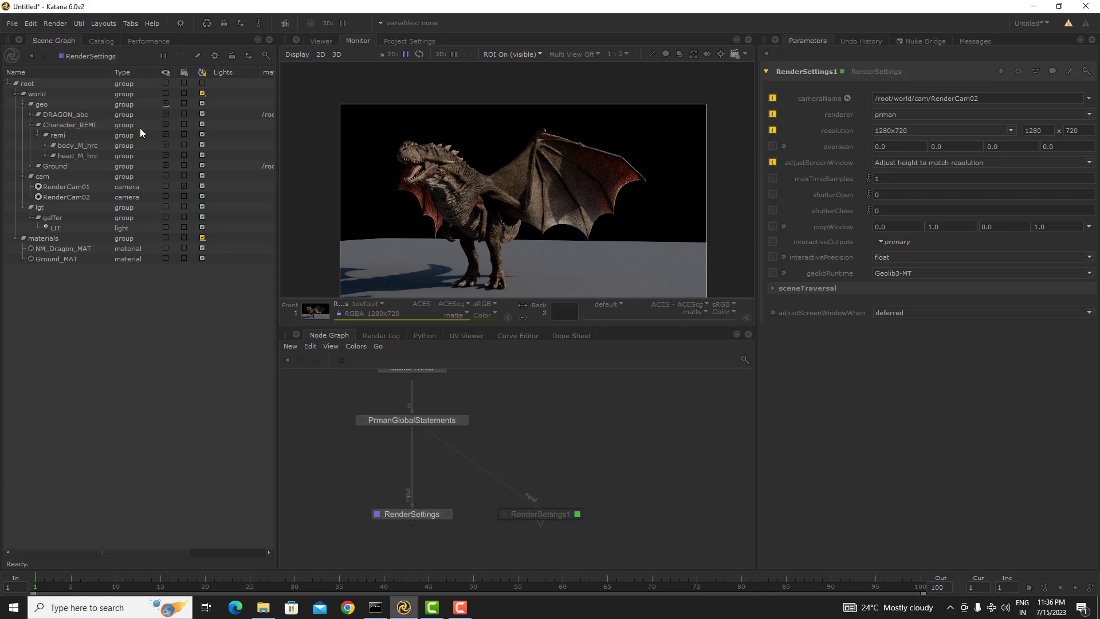
- Make RenderSettings1 the viewed node in place of RenderSettings
{"action": "left_click_drag", "start_coordinate": [675, 489], "coordinate": [441, 542]}
{"action": "left_click_drag", "start_coordinate": [624, 489], "coordinate": [476, 552]}
{"action": "left_click", "coordinate": [504, 518]}
{"action": "left_click_drag", "start_coordinate": [458, 491], "coordinate": [321, 544]}
{"action": "left_click_drag", "start_coordinate": [662, 489], "coordinate": [454, 524]}
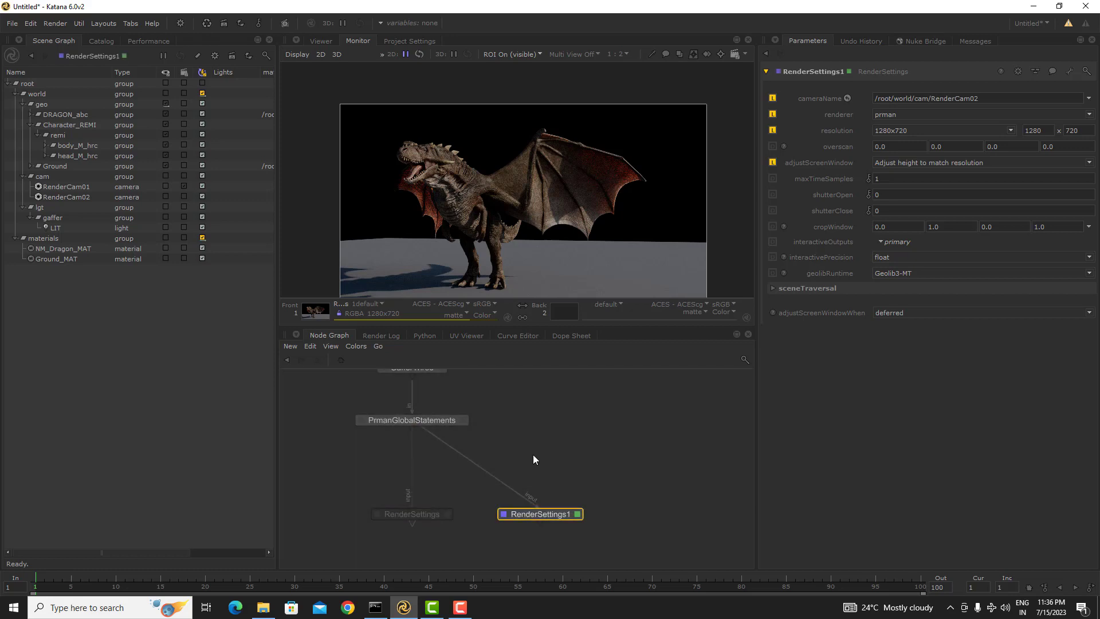
{"action": "mouse_move", "coordinate": [518, 433]}
{"action": "middle_mouse_down"}
{"action": "mouse_move", "coordinate": [494, 503]}
{"action": "mouse_move", "coordinate": [503, 442]}
{"action": "middle_mouse_up"}
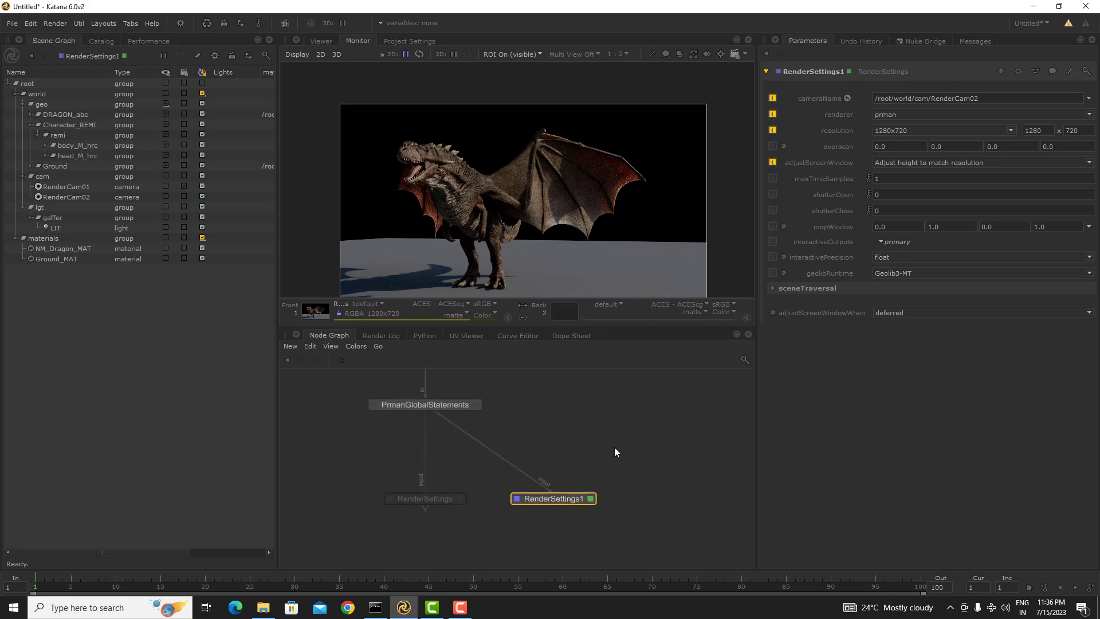
{"action": "middle_click_drag", "start_coordinate": [572, 484], "coordinate": [537, 498]}
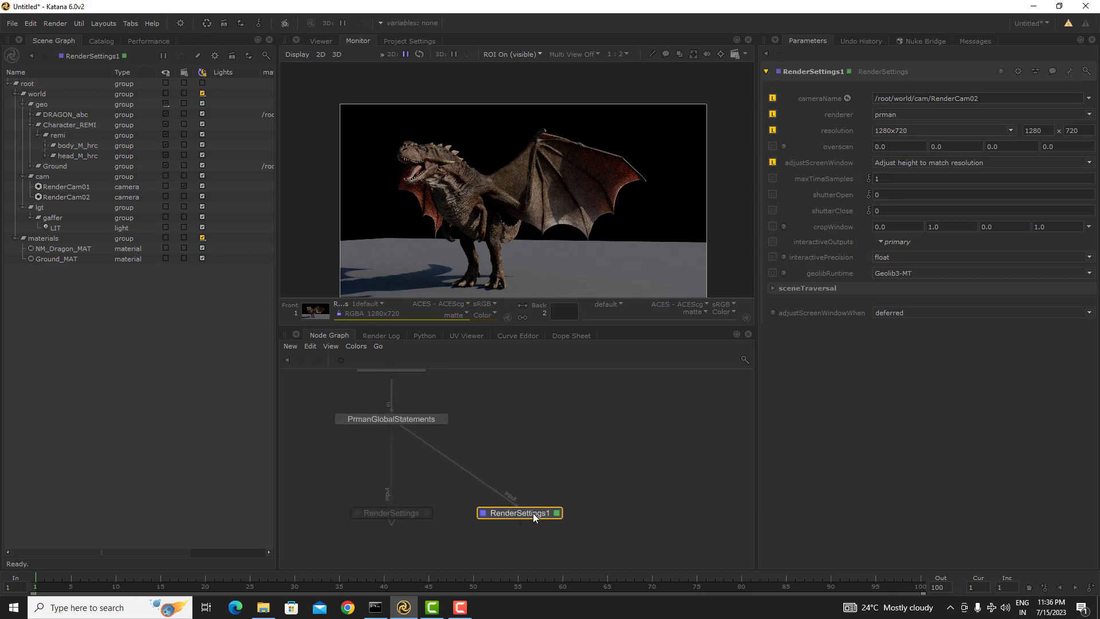
{"action": "right_click", "coordinate": [533, 513]}
{"action": "left_click", "coordinate": [591, 391]}
- Locate the NM_Dragon material node in the node graph and enter its shading network
{"action": "scroll", "coordinate": [411, 575], "scroll_direction": "down", "scroll_amount": 6}
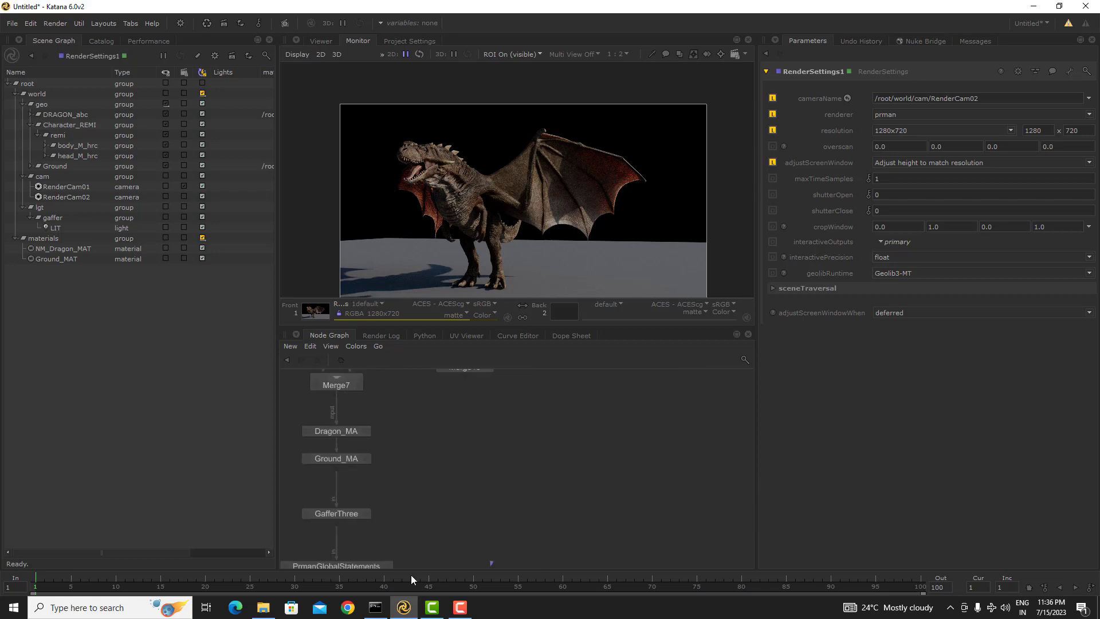
{"action": "scroll", "coordinate": [540, 434], "scroll_direction": "up", "scroll_amount": 6}
{"action": "middle_click_drag", "start_coordinate": [535, 490], "coordinate": [566, 406]}
{"action": "scroll", "coordinate": [524, 472], "scroll_direction": "up", "scroll_amount": 4}
{"action": "middle_click_drag", "start_coordinate": [524, 472], "coordinate": [542, 449]}
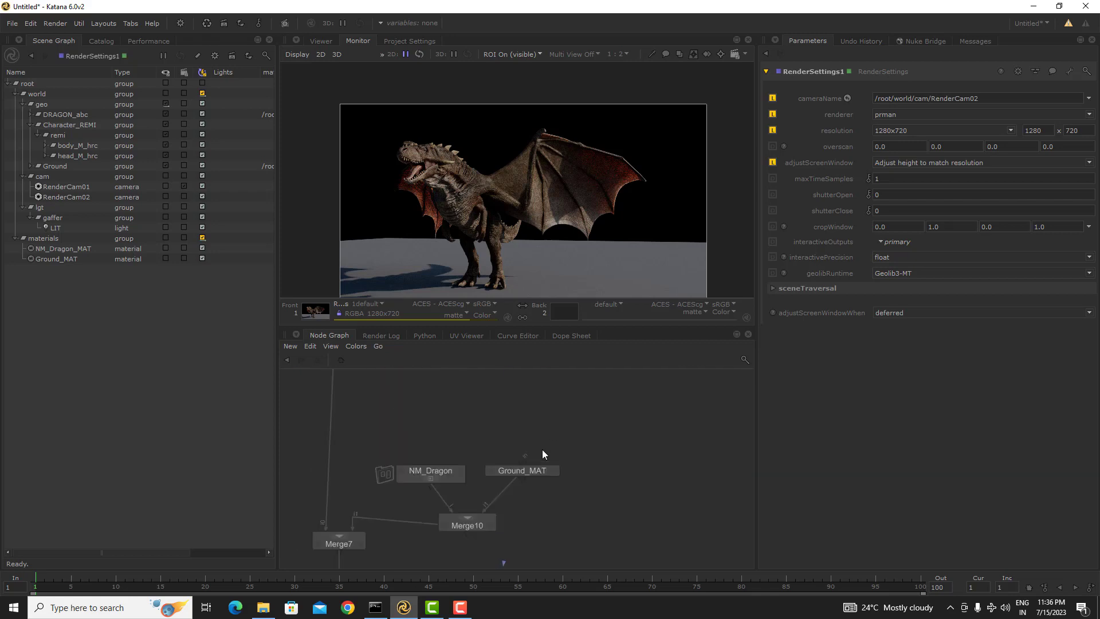
{"action": "left_click", "coordinate": [434, 479]}
- Set the PxrNormalMap node's Bump Scale to 1.5
{"action": "middle_click_drag", "start_coordinate": [369, 435], "coordinate": [543, 435]}
{"action": "scroll", "coordinate": [543, 435], "scroll_direction": "down", "scroll_amount": 6}
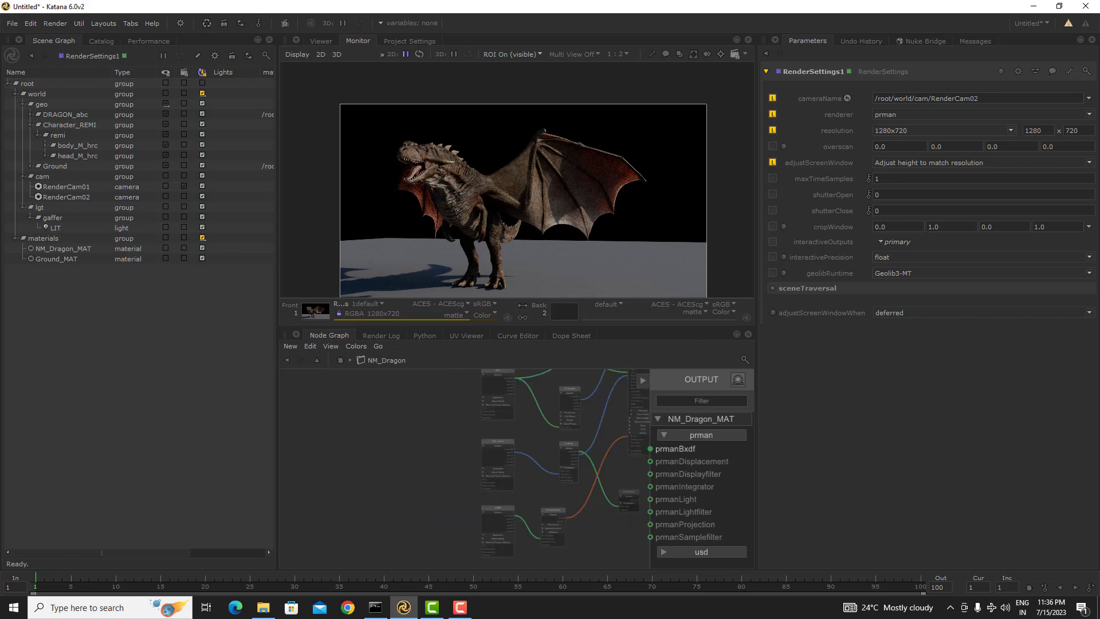
{"action": "scroll", "coordinate": [570, 507], "scroll_direction": "up", "scroll_amount": 6}
{"action": "left_click", "coordinate": [503, 439]}
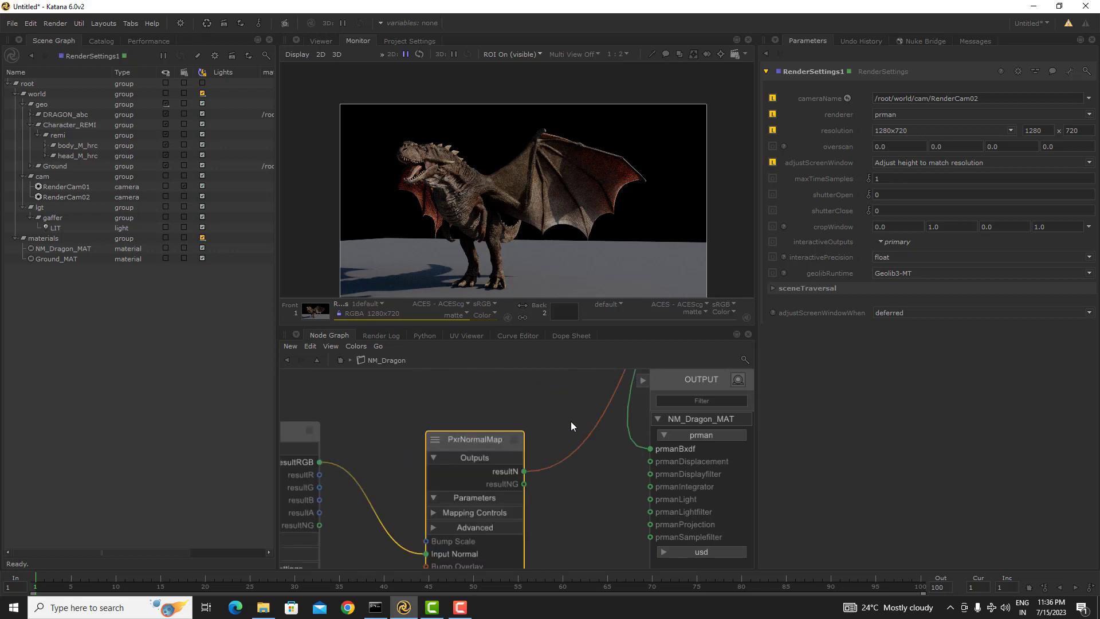
{"action": "left_click", "coordinate": [514, 438]}
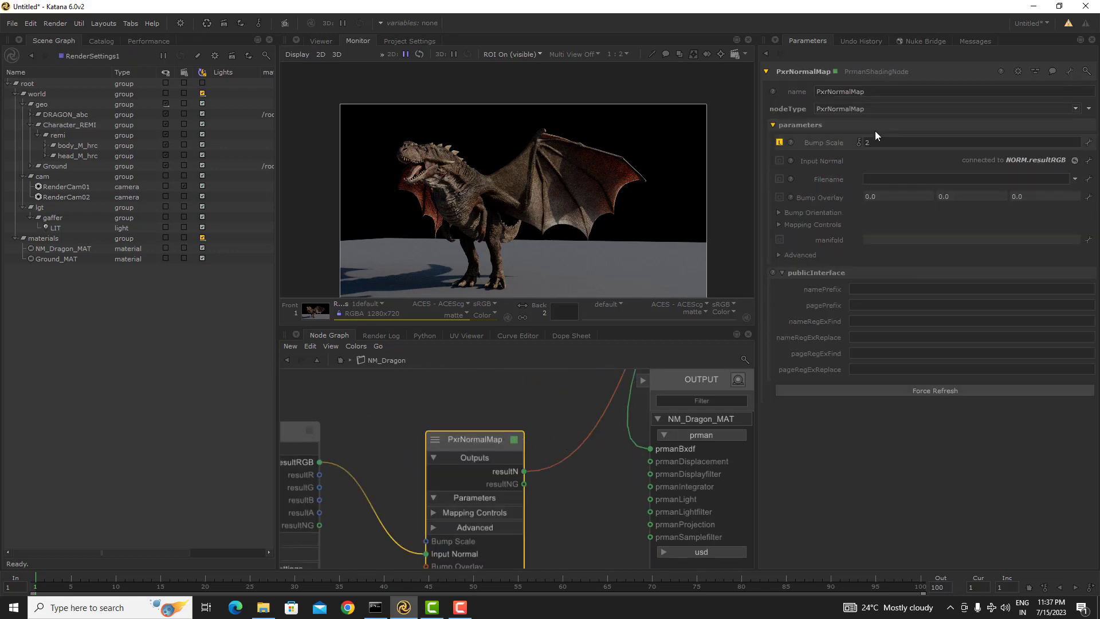
{"action": "left_click_drag", "start_coordinate": [870, 142], "coordinate": [840, 145]}
{"action": "key", "text": "Return"}
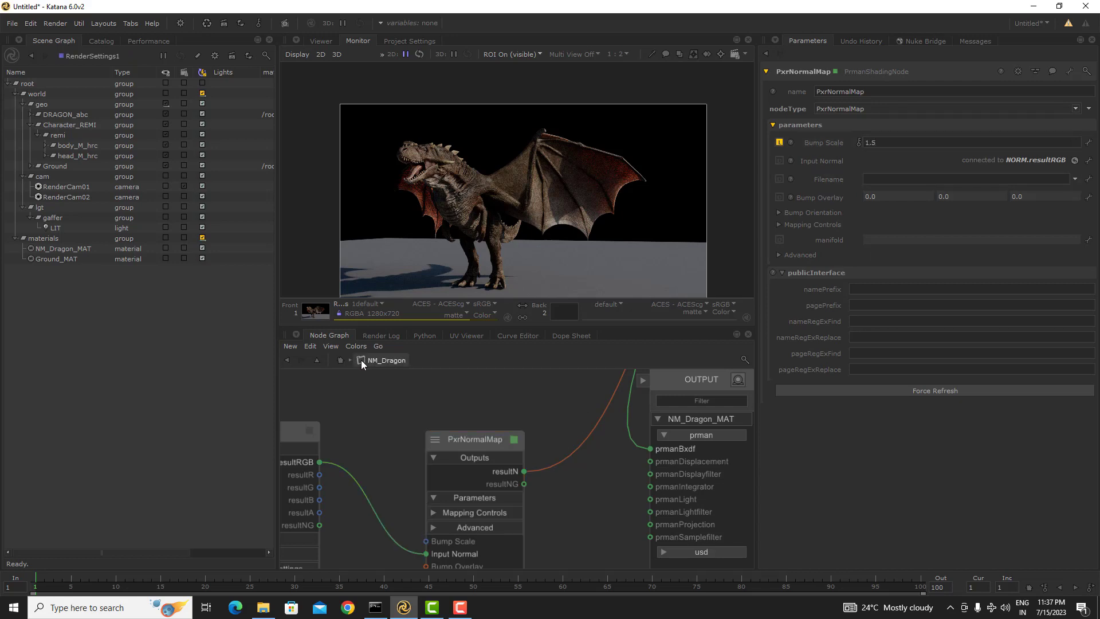
- Return to the root node graph and start a preview render of RenderSettings1
{"action": "left_click", "coordinate": [342, 361]}
{"action": "scroll", "coordinate": [593, 503], "scroll_direction": "down", "scroll_amount": 5}
{"action": "middle_click_drag", "start_coordinate": [593, 503], "coordinate": [593, 408]}
{"action": "scroll", "coordinate": [555, 477], "scroll_direction": "up", "scroll_amount": 5}
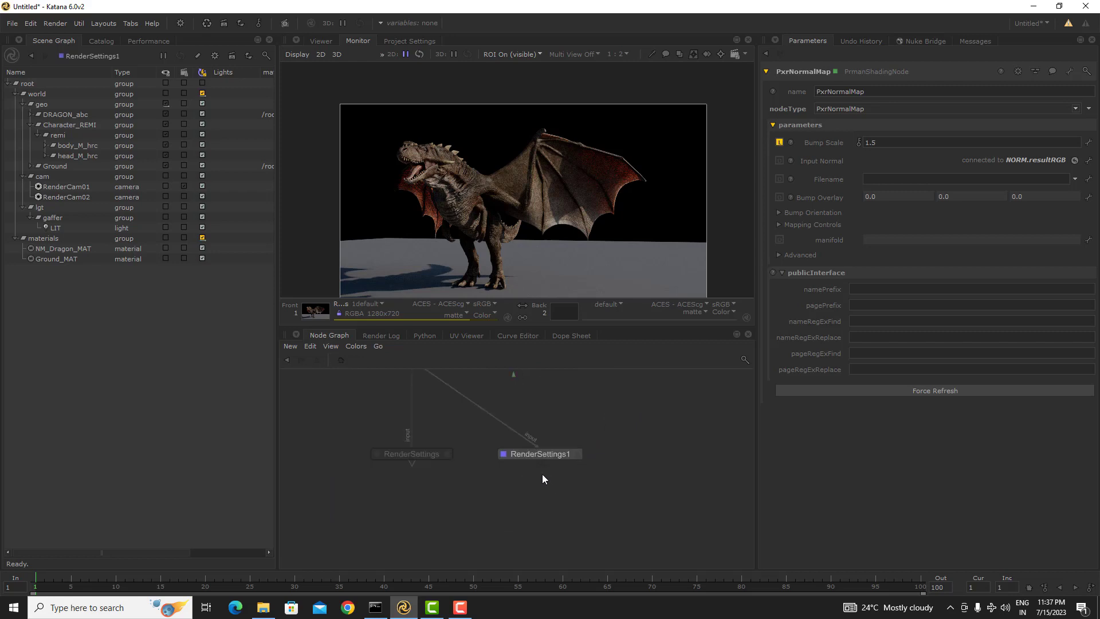
{"action": "left_click", "coordinate": [559, 453]}
{"action": "right_click", "coordinate": [559, 452]}
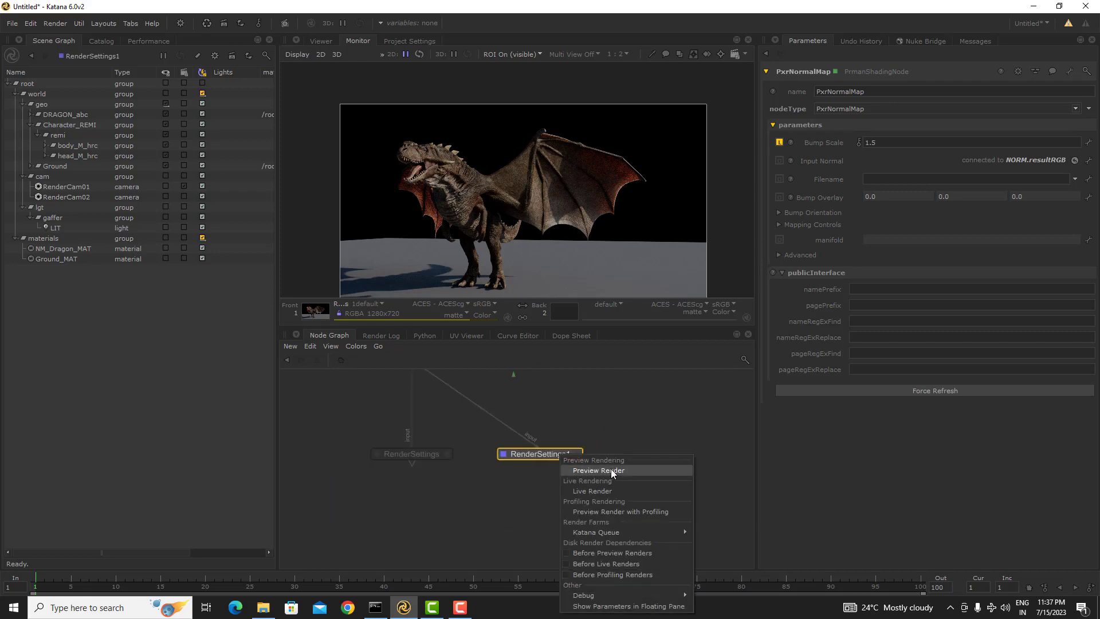
{"action": "left_click", "coordinate": [598, 470]}
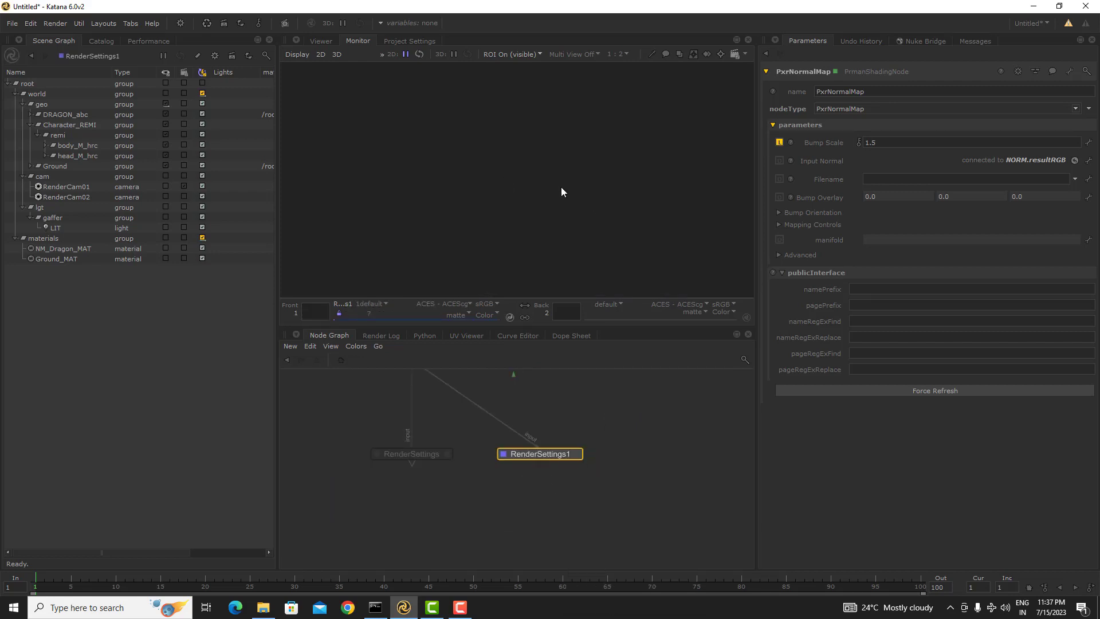
- Maximize the render monitor and examine the RenderCam02 preview of the robot character and dragon, close up and as a whole
{"action": "key", "text": "space"}
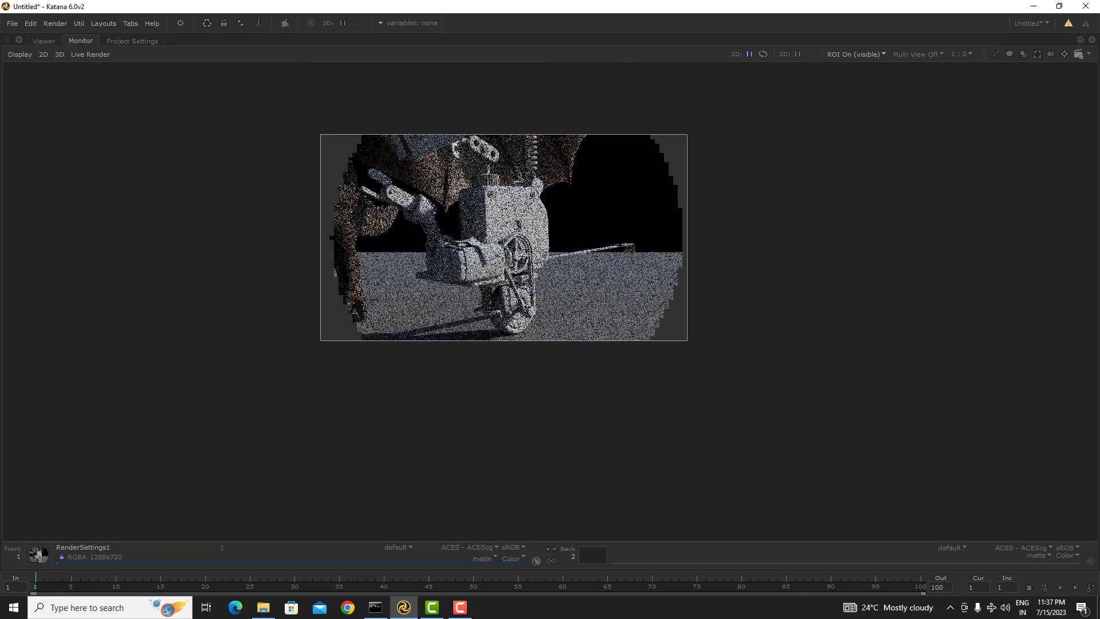
{"action": "key", "text": "f"}
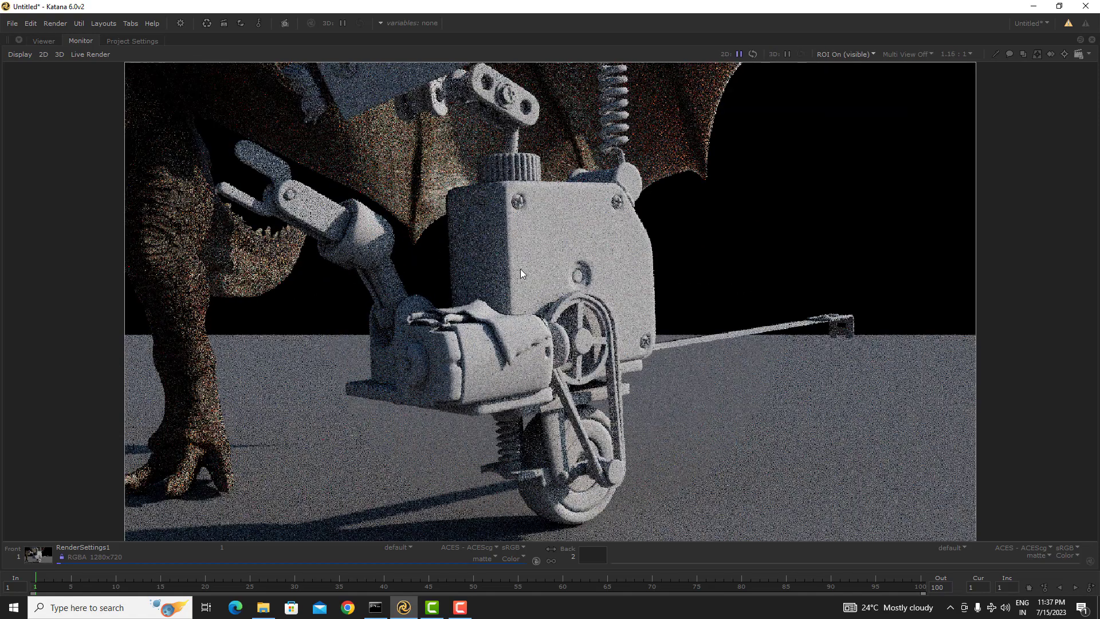
{"action": "scroll", "coordinate": [624, 275], "scroll_direction": "down", "scroll_amount": 1}
{"action": "scroll", "coordinate": [624, 275], "scroll_direction": "up", "scroll_amount": 1}
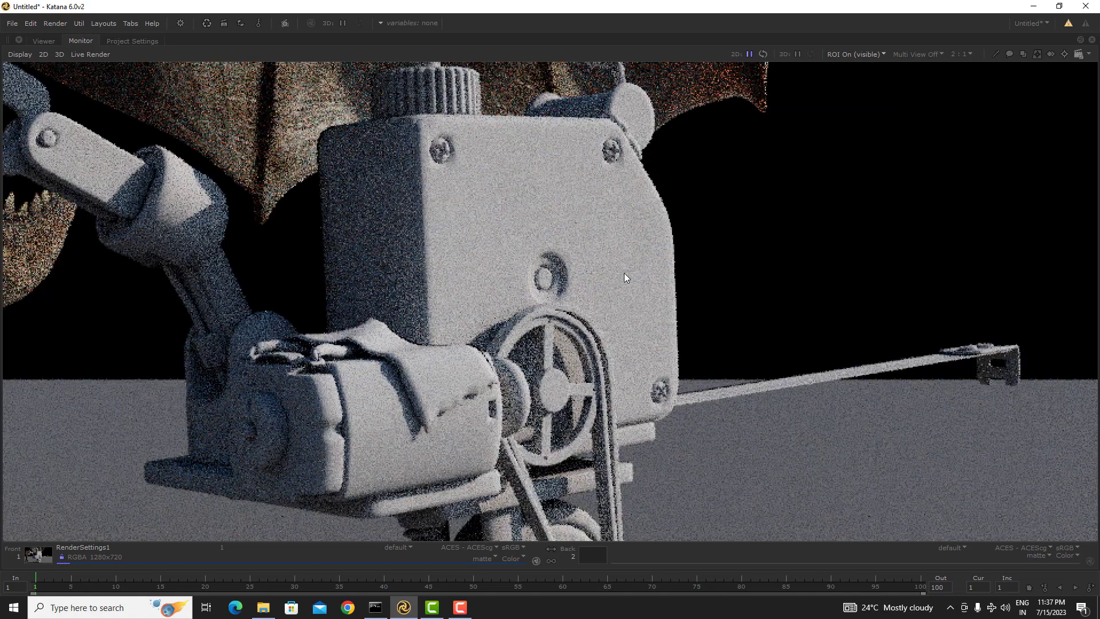
{"action": "key", "text": "Home"}
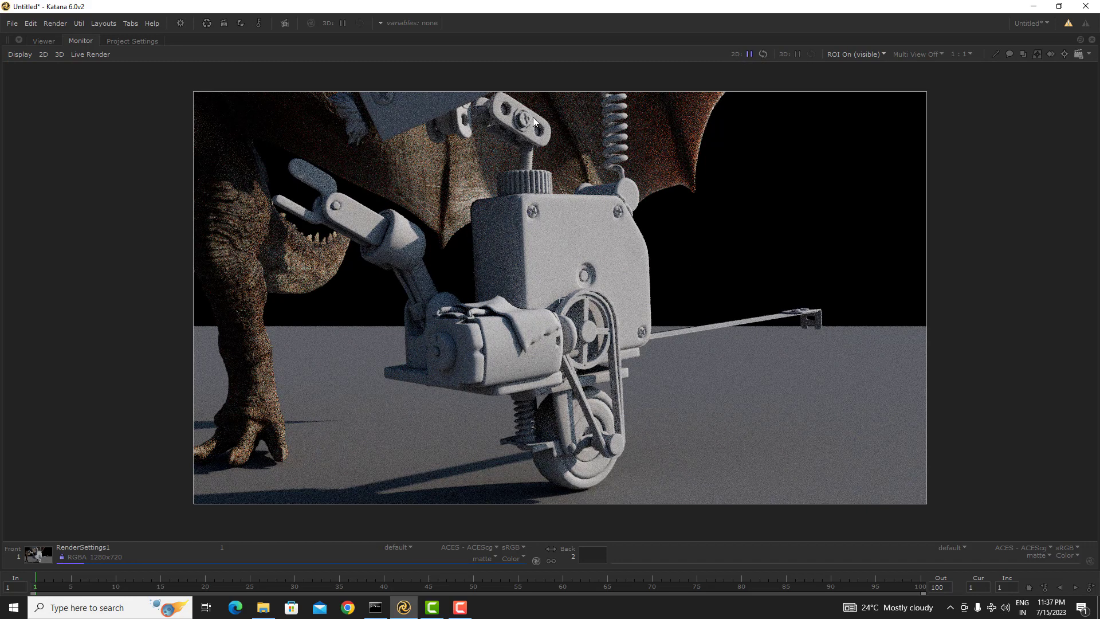
{"action": "middle_click_drag", "start_coordinate": [572, 289], "coordinate": [573, 294]}
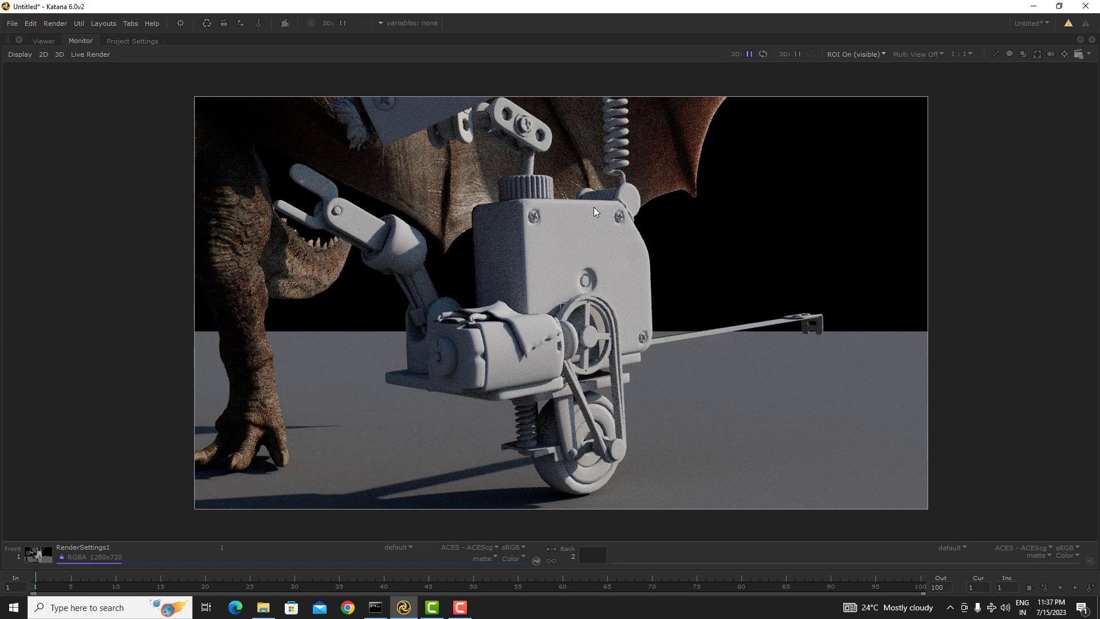
- Restore the multi-pane layout and look over the complete node graph
{"action": "key", "text": "space"}
{"action": "middle_click_drag", "start_coordinate": [609, 463], "coordinate": [615, 532]}
{"action": "scroll", "coordinate": [629, 465], "scroll_direction": "down", "scroll_amount": 5}
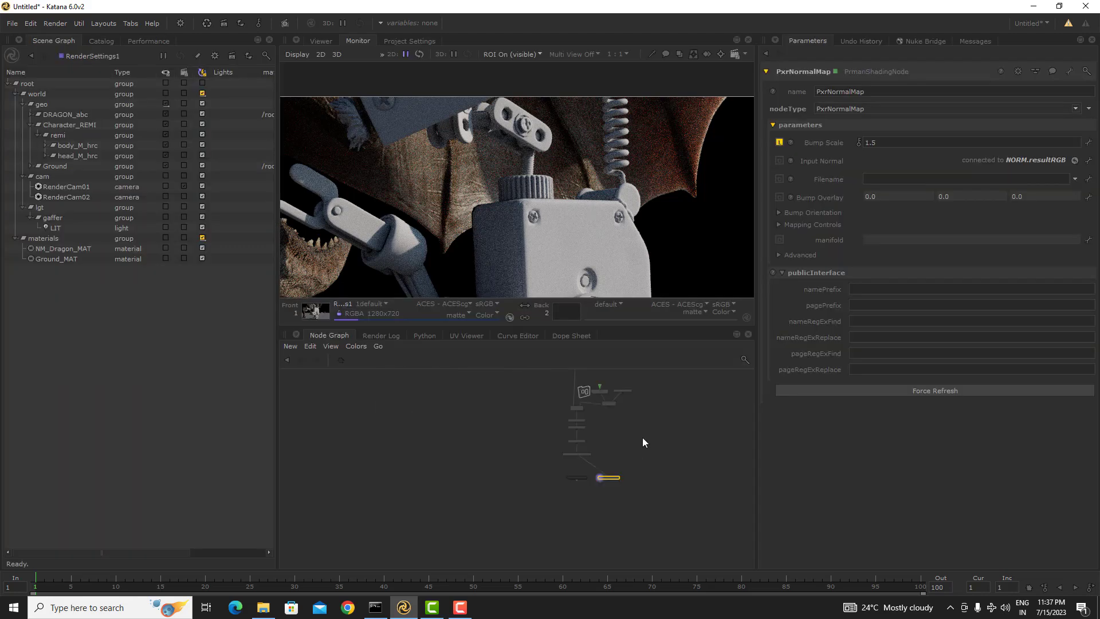
{"action": "middle_click_drag", "start_coordinate": [642, 437], "coordinate": [613, 513]}
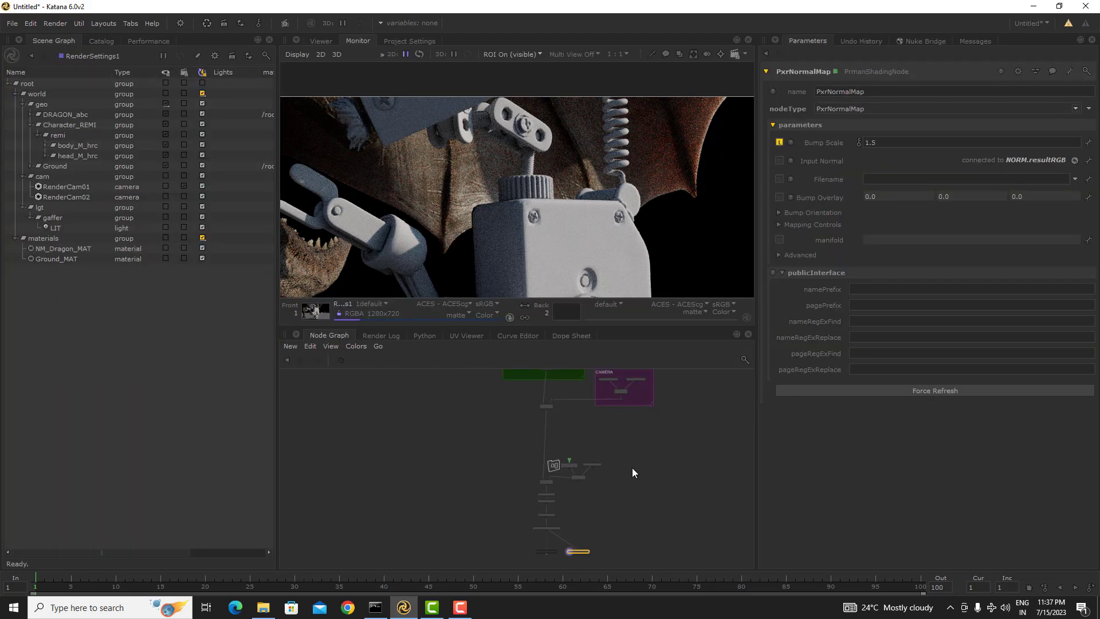
{"action": "left_click", "coordinate": [460, 607]}
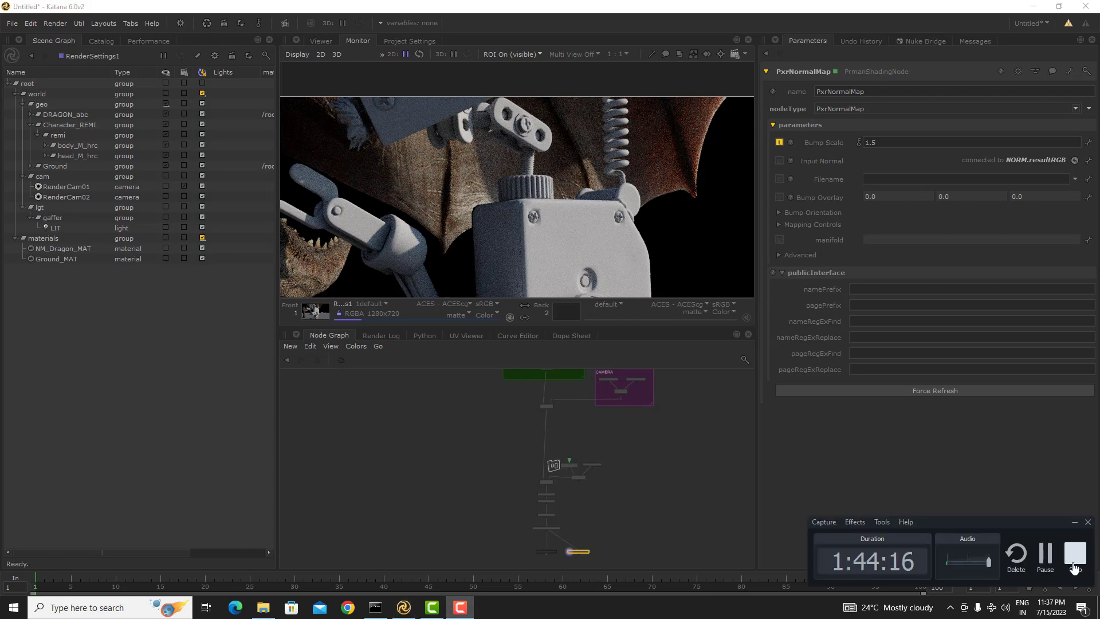